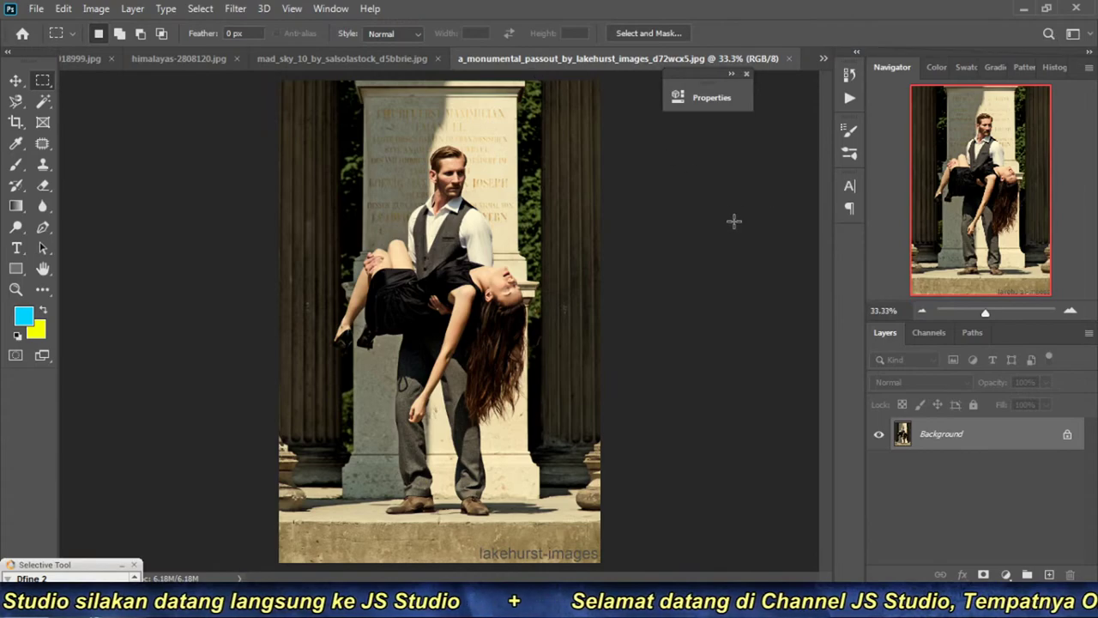
Step: Create a new 4288 × 2848 px document at 300 ppi
click(36, 11)
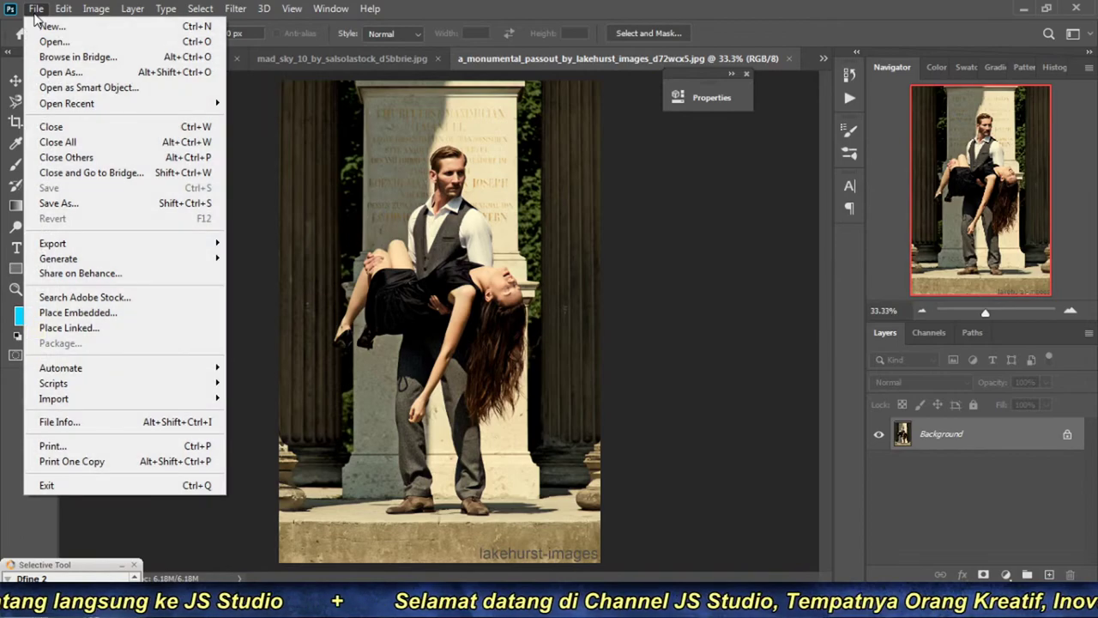
click(51, 26)
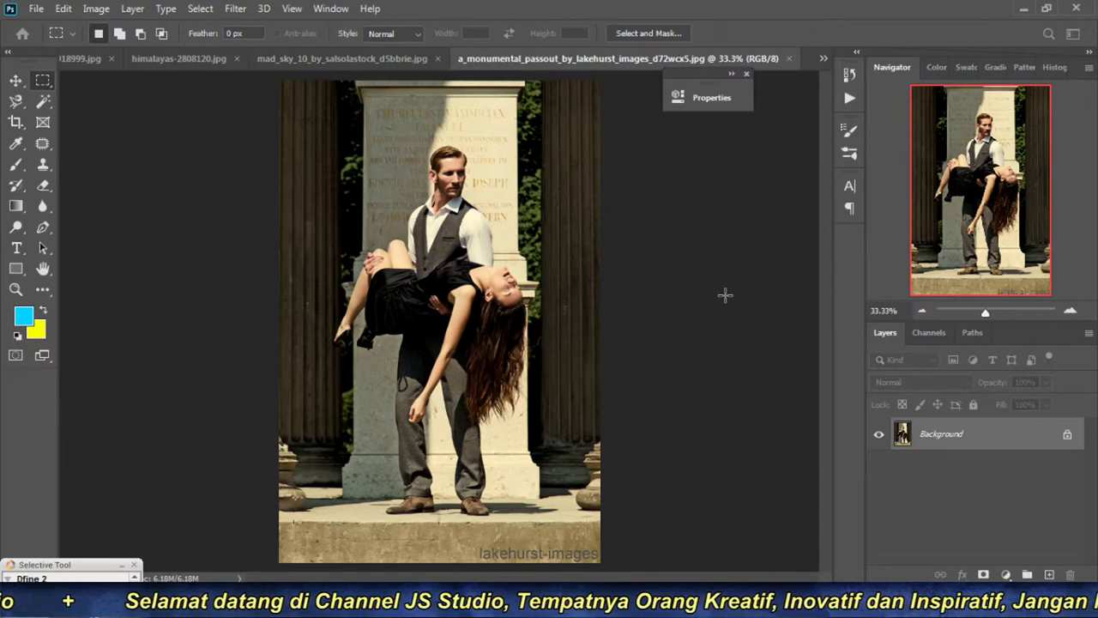
click(36, 8)
key(ctrl+n)
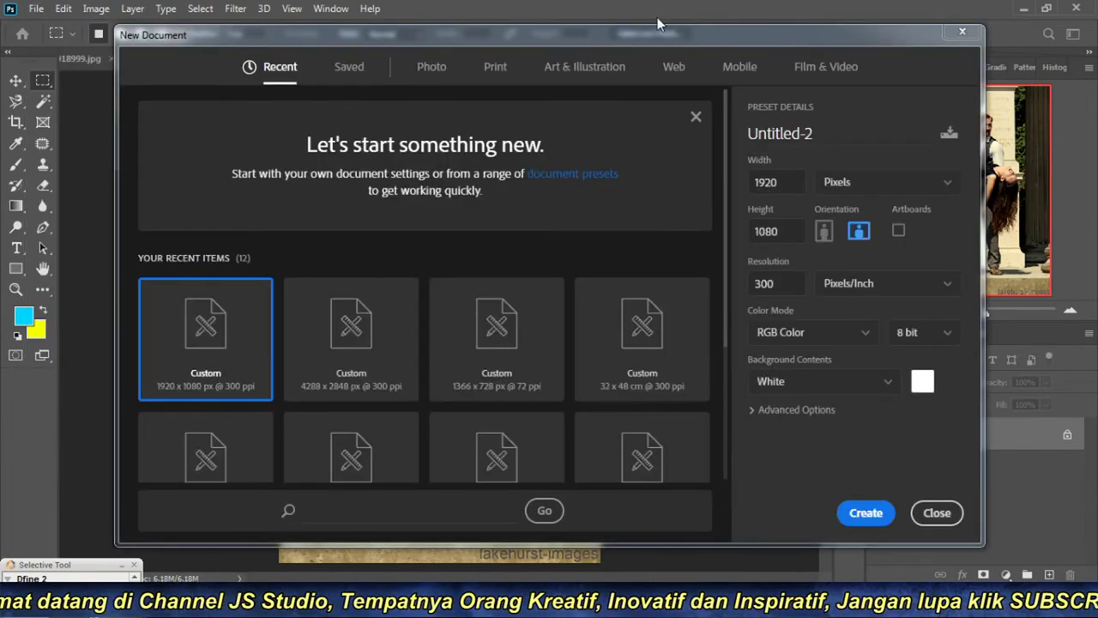
double_click(784, 185)
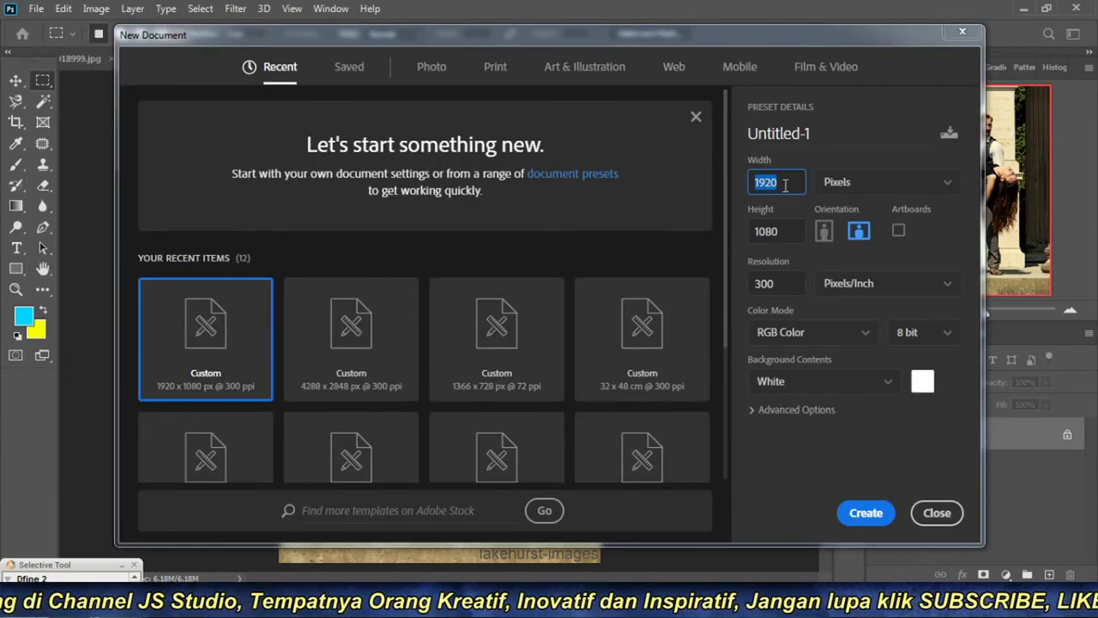
text(4288)
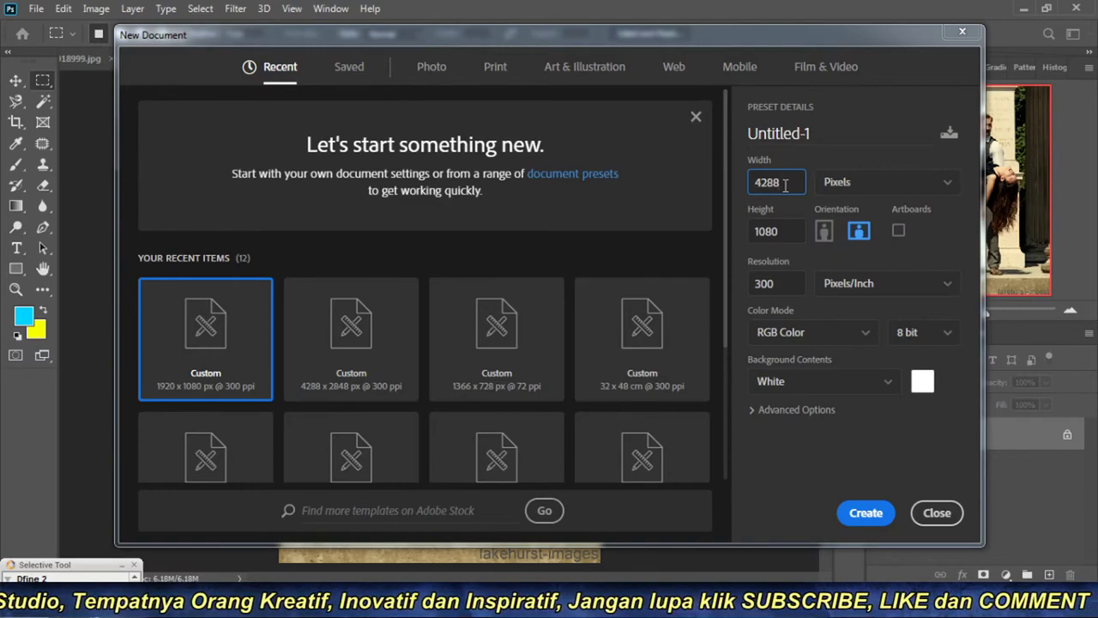
double_click(790, 231)
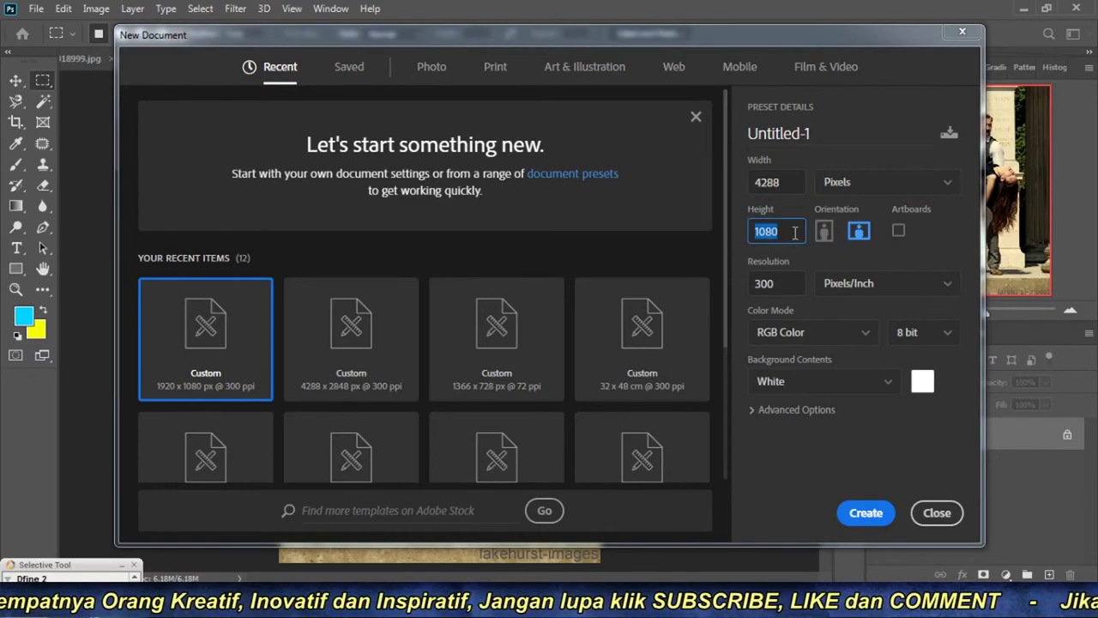
text(2848)
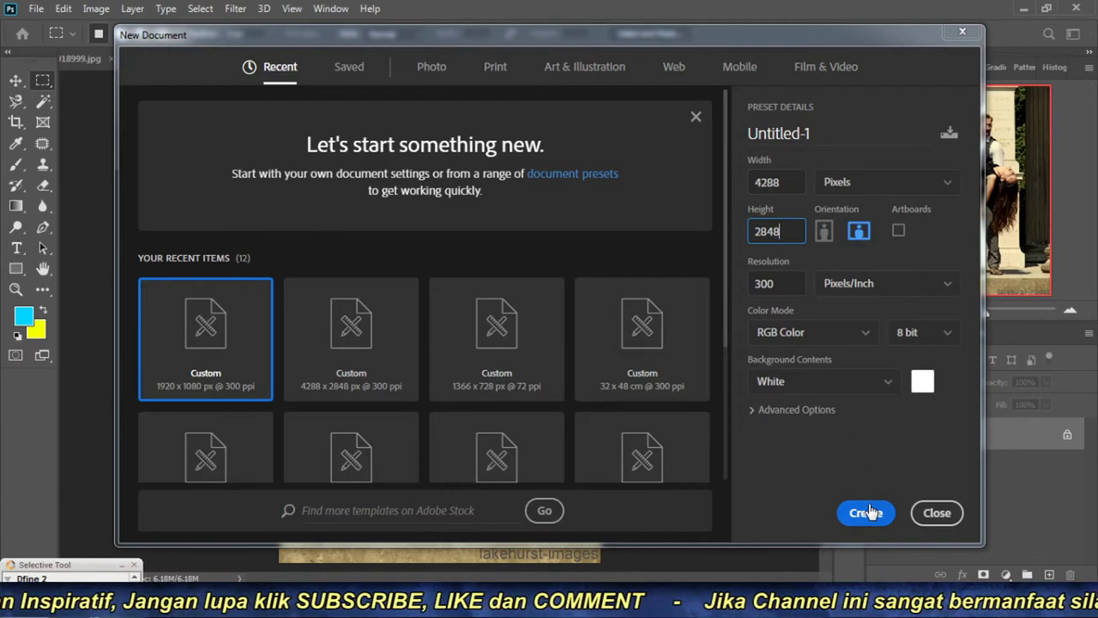
click(777, 283)
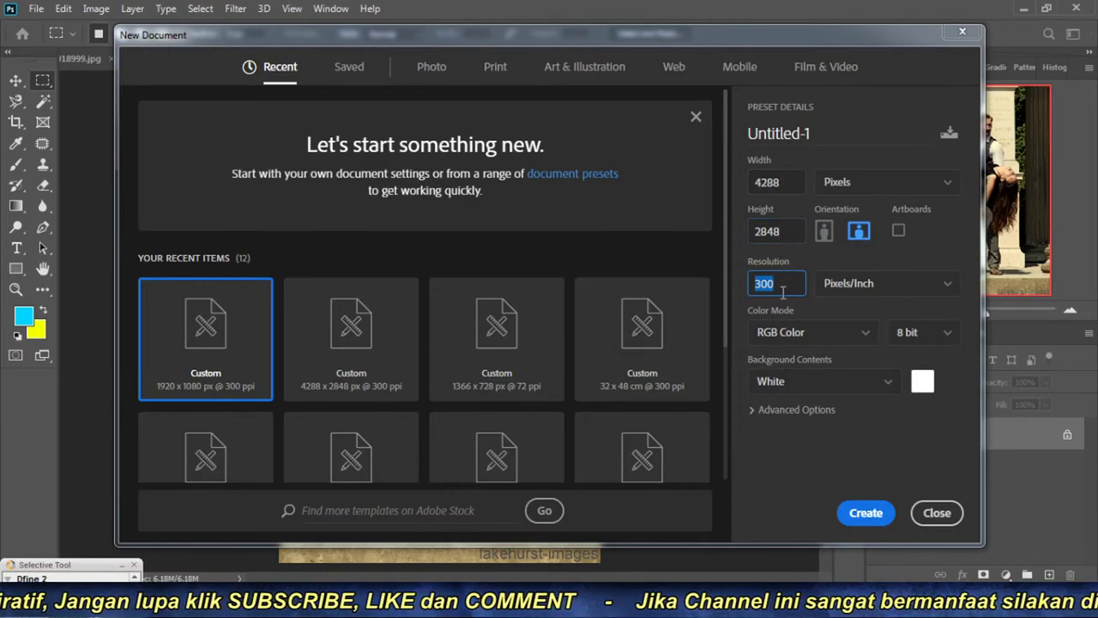
click(865, 513)
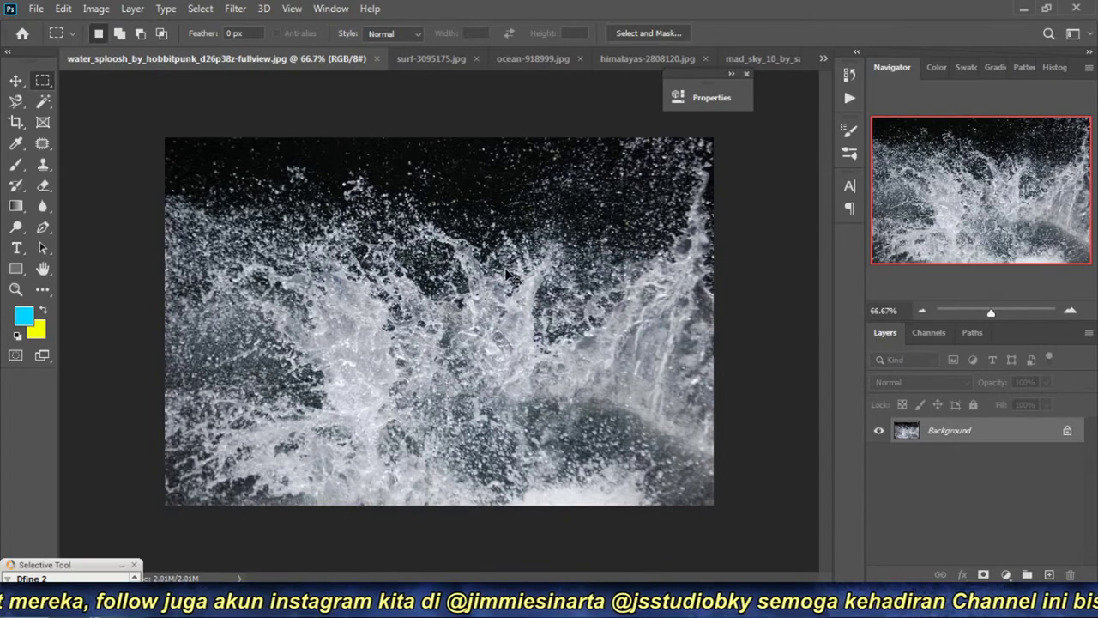
Step: Cycle past the surf, ocean, mountain road and sky images to the couple photo
key(ctrl+Tab)
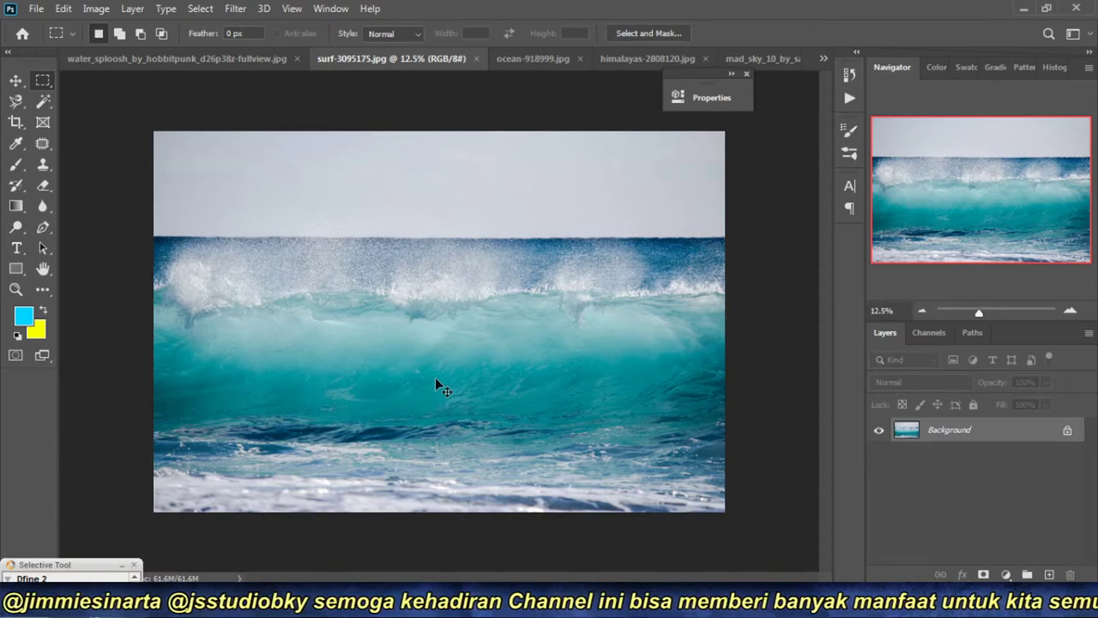
key(ctrl+Tab)
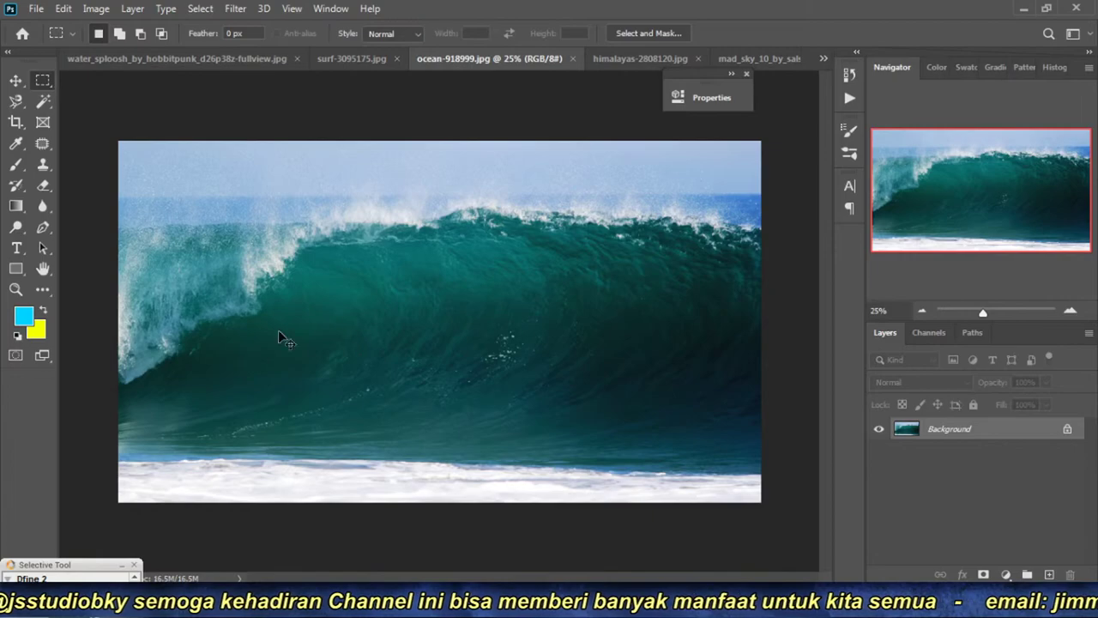
key(ctrl+Tab)
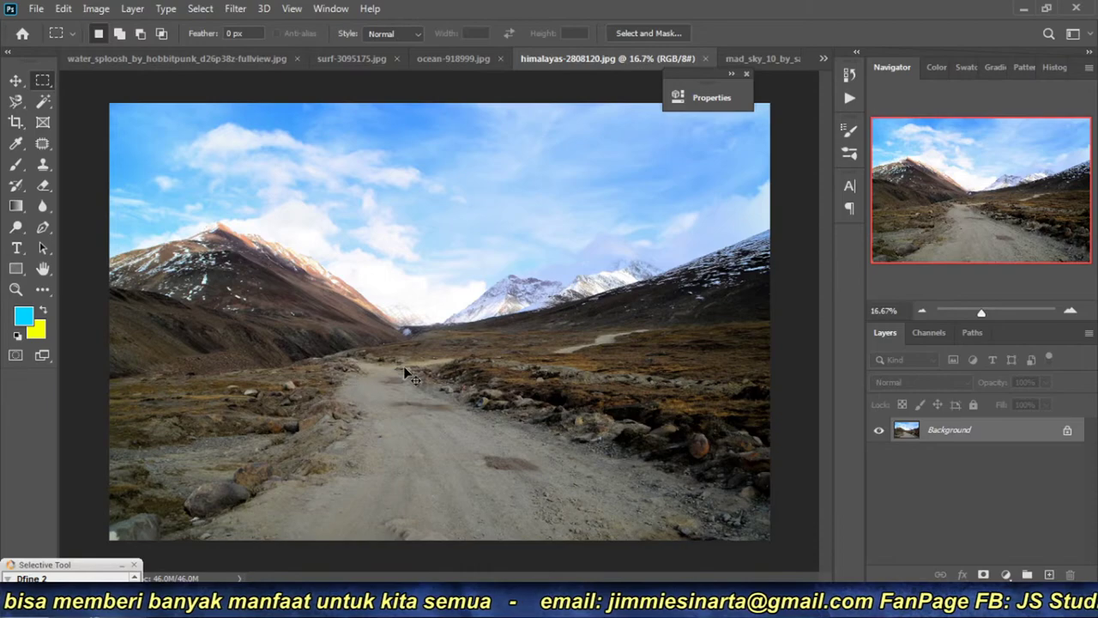
key(ctrl+Tab)
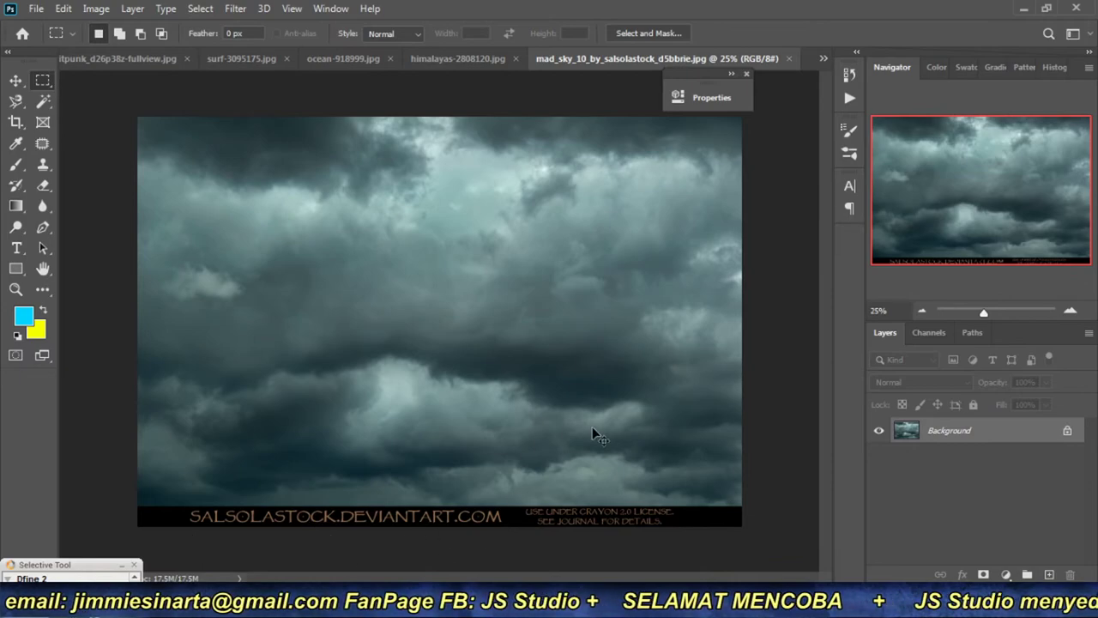
key(ctrl+Tab)
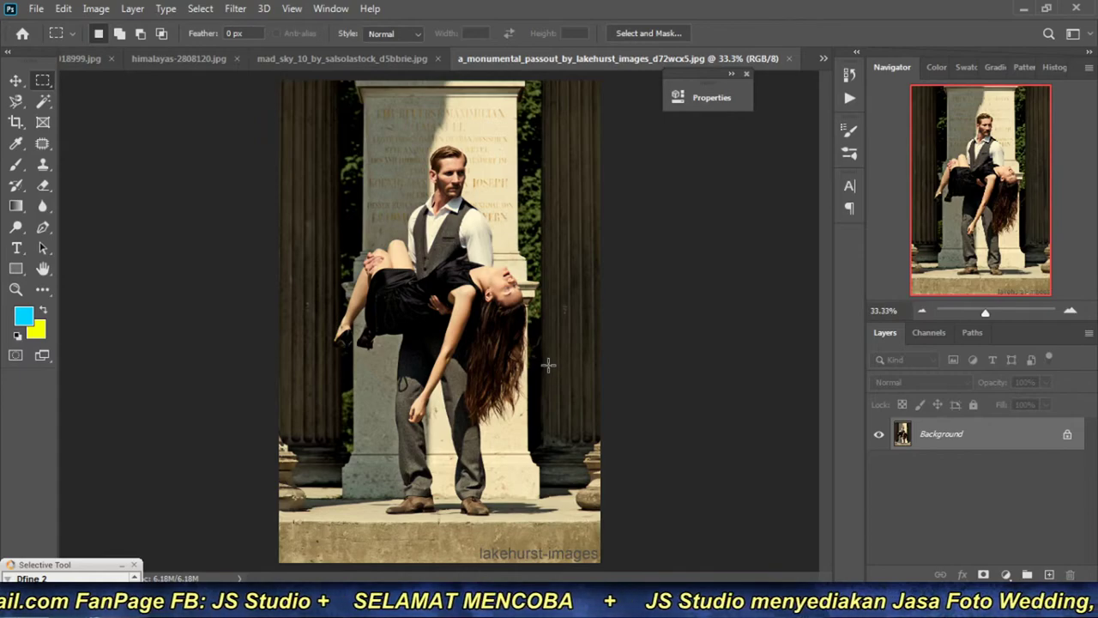
Step: Marquee-select the couple, copy them and paste into the new blank document
drag(329, 145, 557, 517)
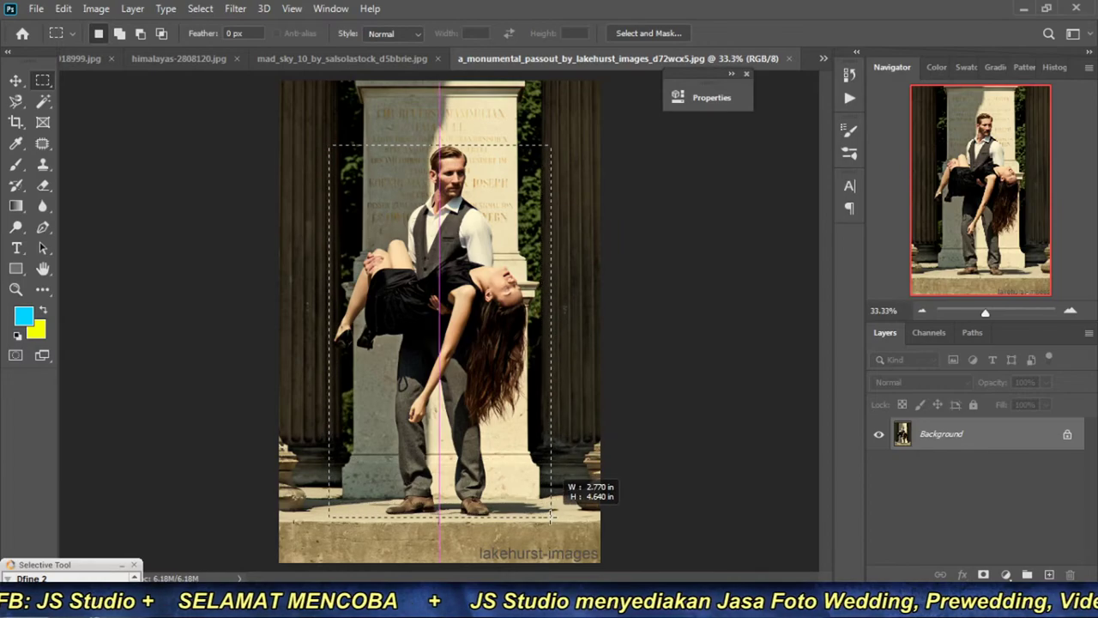
drag(557, 517, 527, 519)
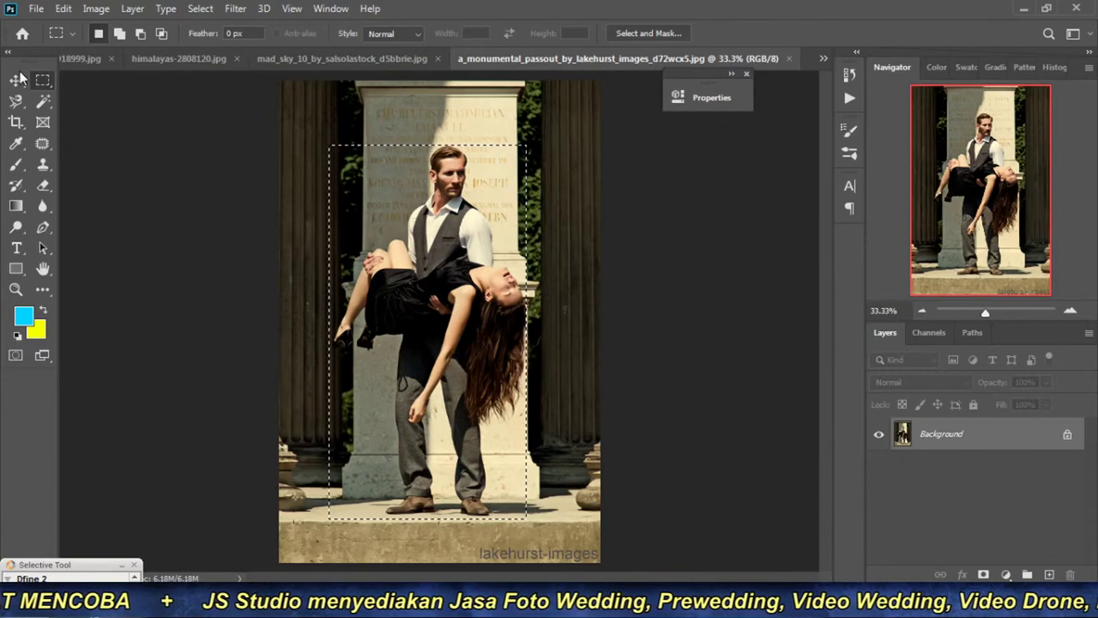
key(ctrl+n)
key(Return)
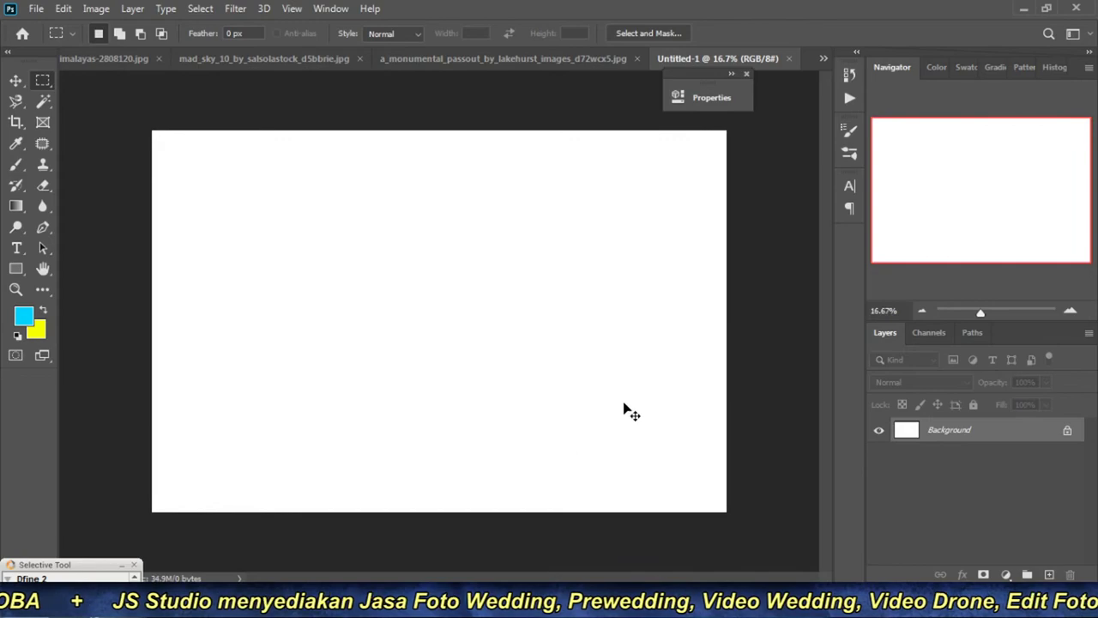
key(ctrl+v)
Step: Scale the pasted couple layer up to about 126% and move it lower on the canvas
key(ctrl+t)
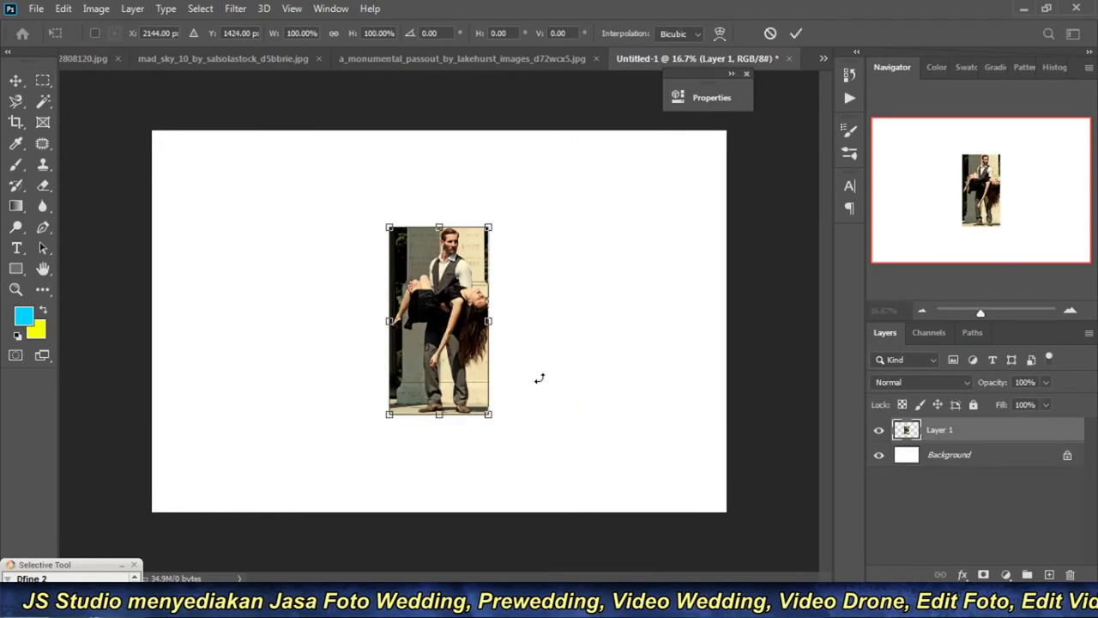
drag(489, 416, 502, 439)
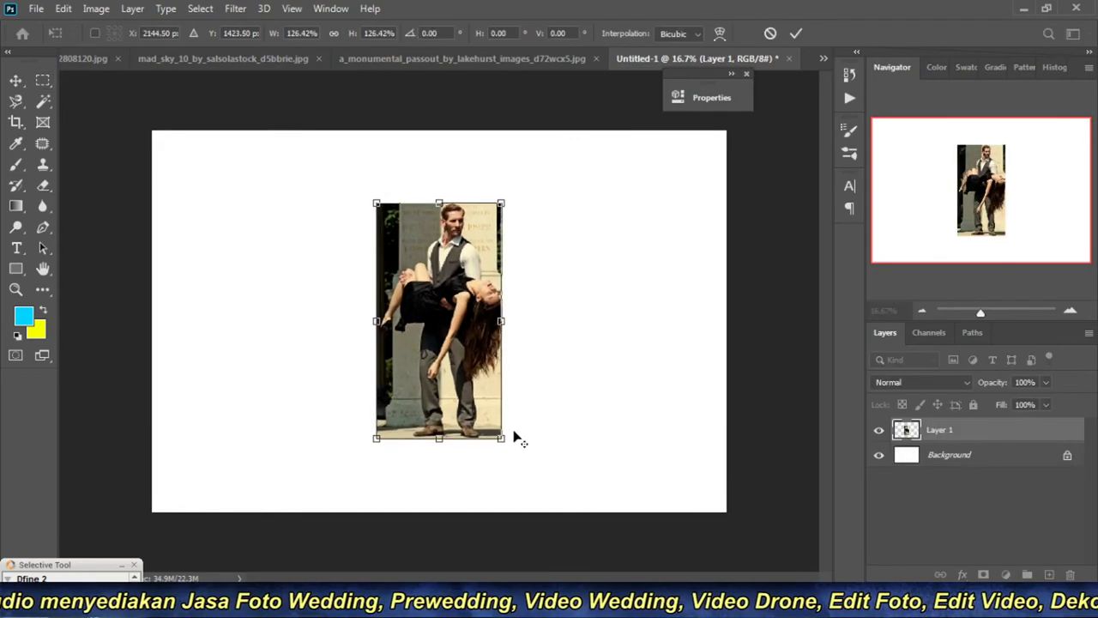
key(Return)
key(v)
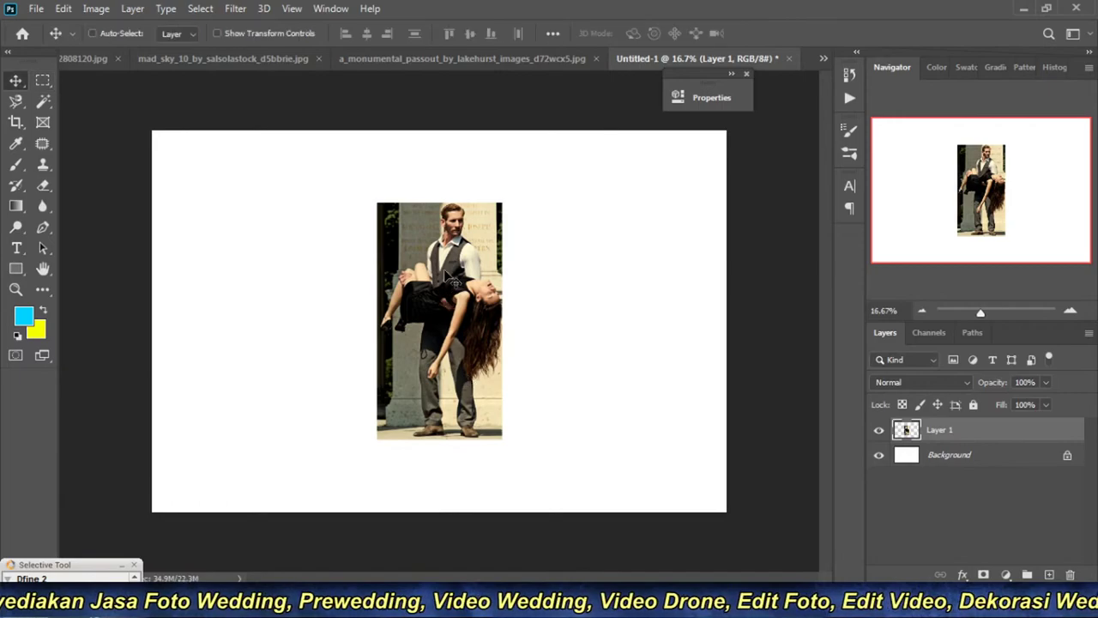
drag(446, 276, 441, 317)
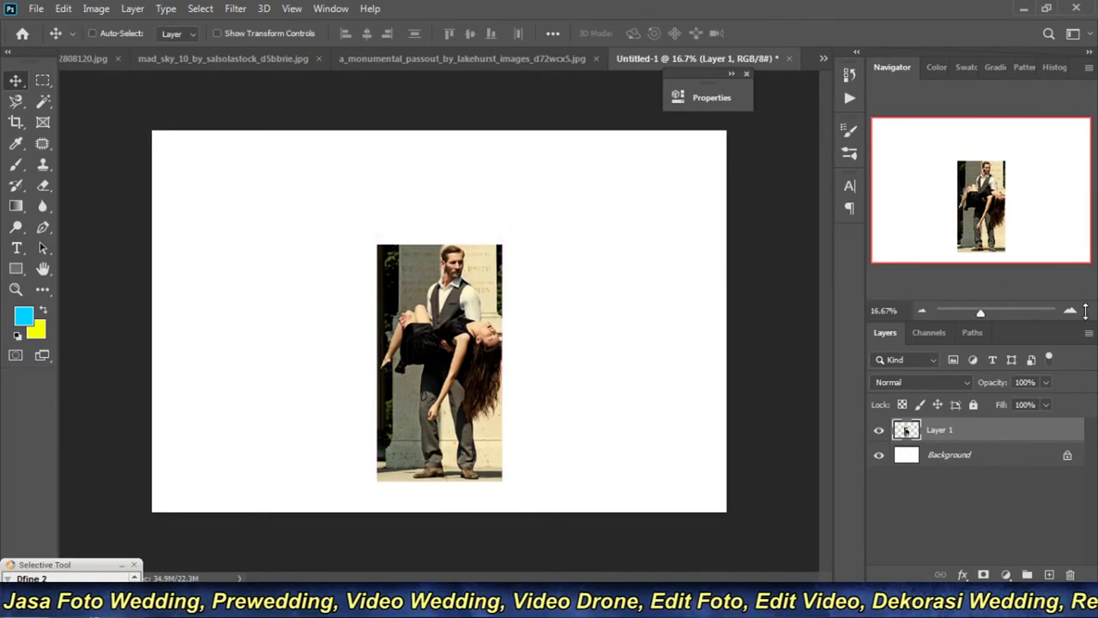
Step: Zoom in to inspect the couple's arm, hair and legs, then return to 50%
click(1069, 310)
drag(514, 215, 521, 226)
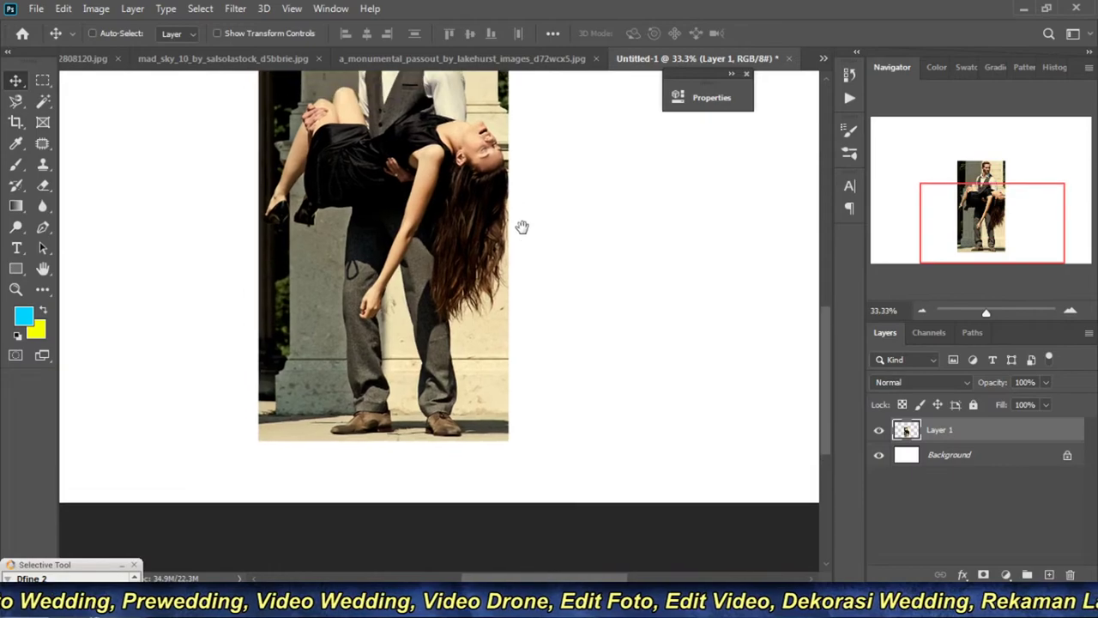
key(ctrl+plus)
key(ctrl+plus)
key(ctrl+plus)
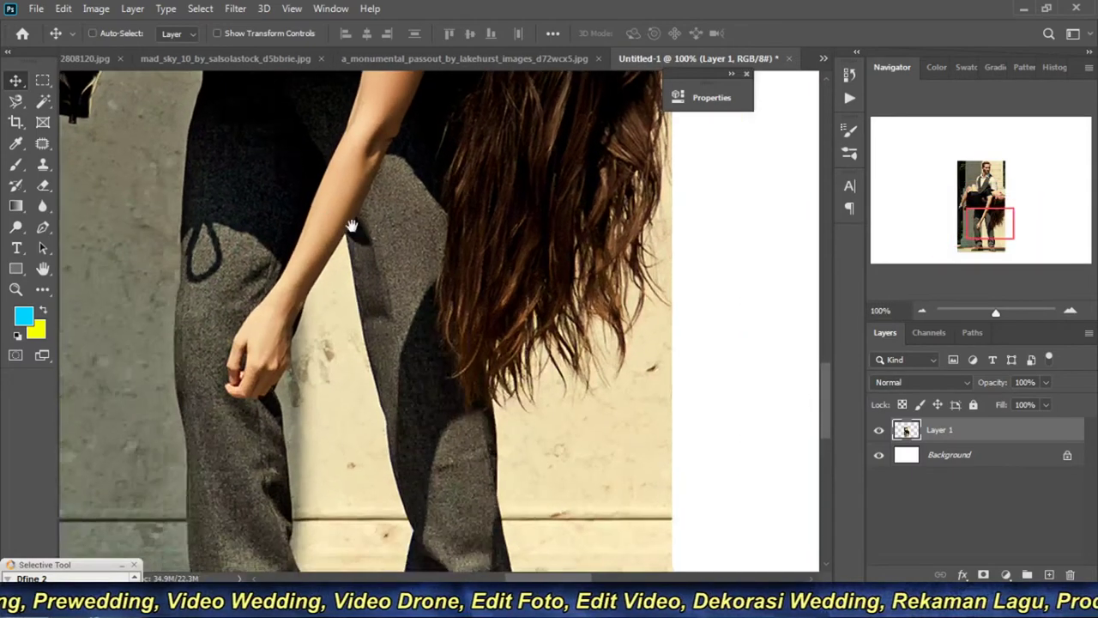
drag(352, 225, 349, 183)
click(919, 310)
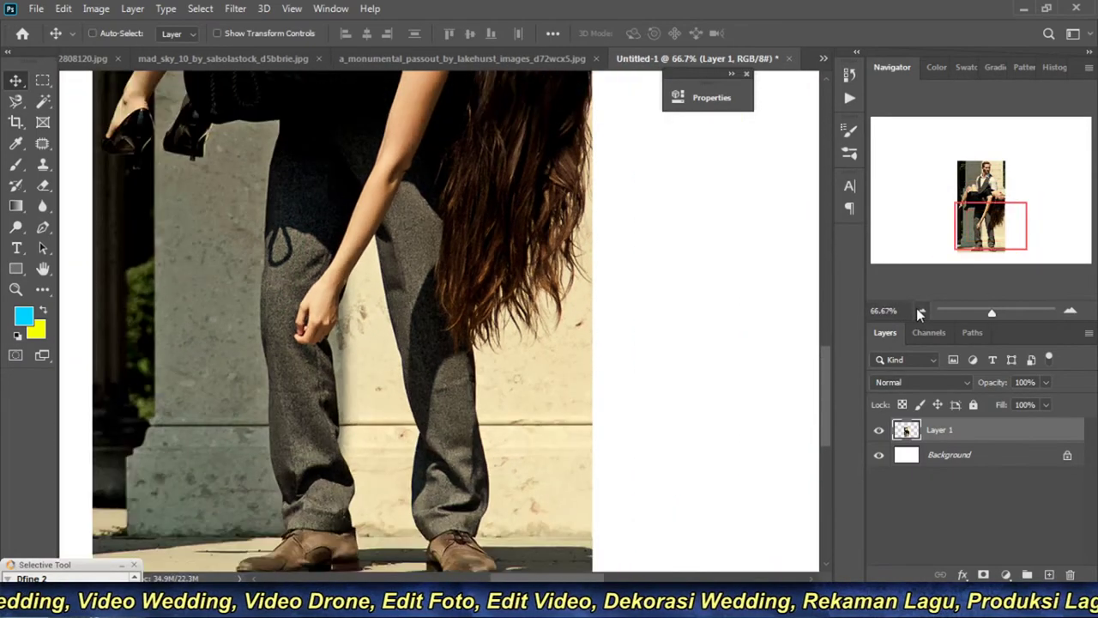
drag(357, 390, 512, 429)
scroll(512, 429, up, 5)
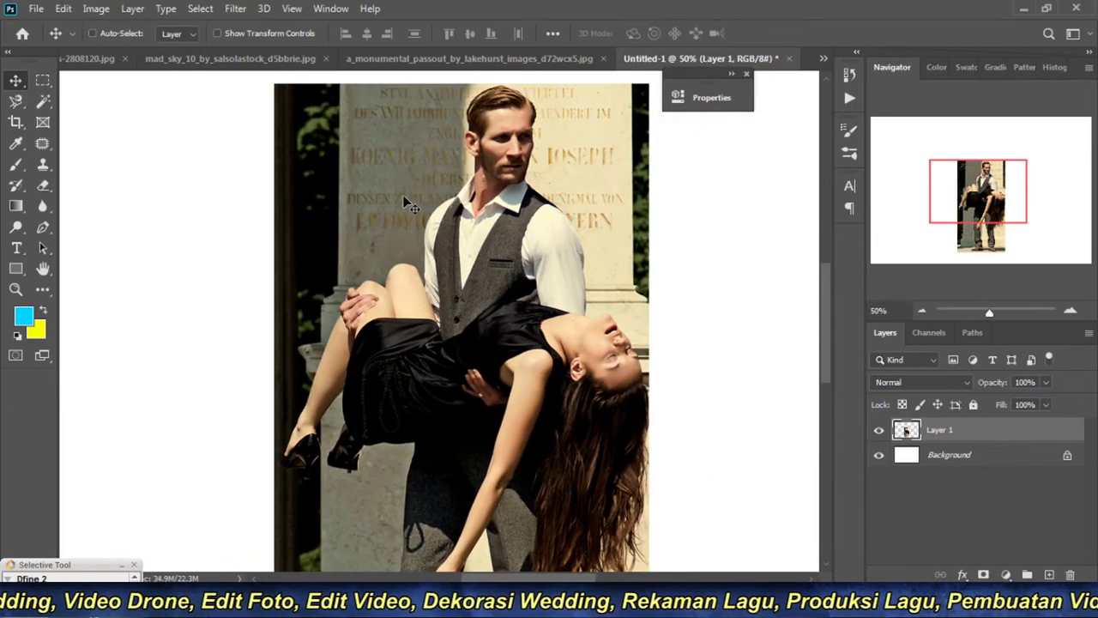
Step: Use the Magic Wand to try selecting the stone wall left of the man, then deselect
key(w)
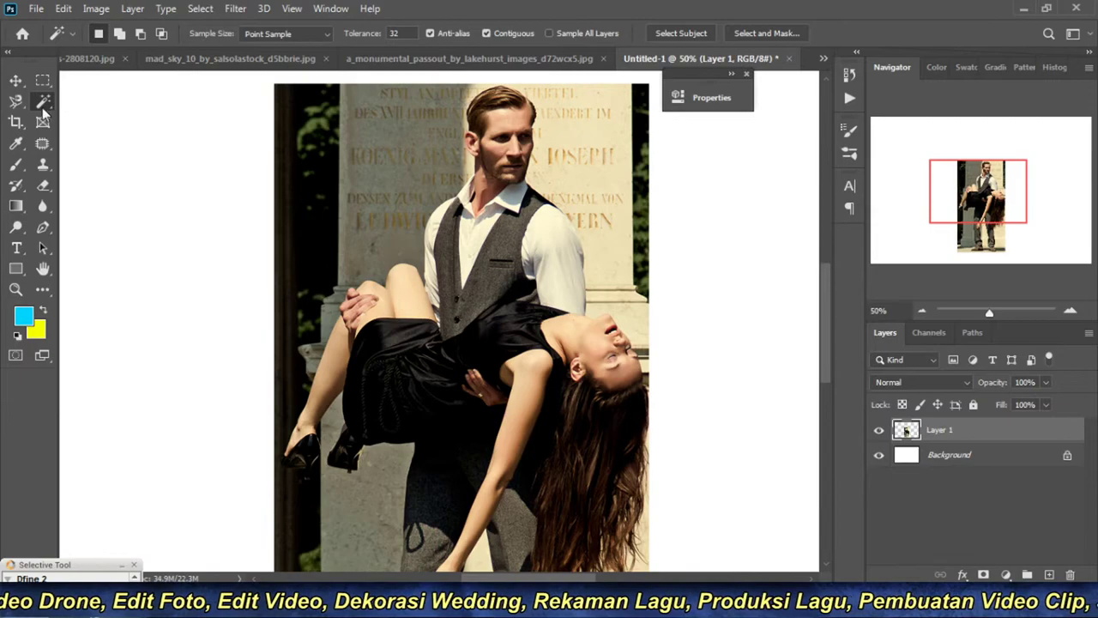
right_click(43, 105)
click(125, 120)
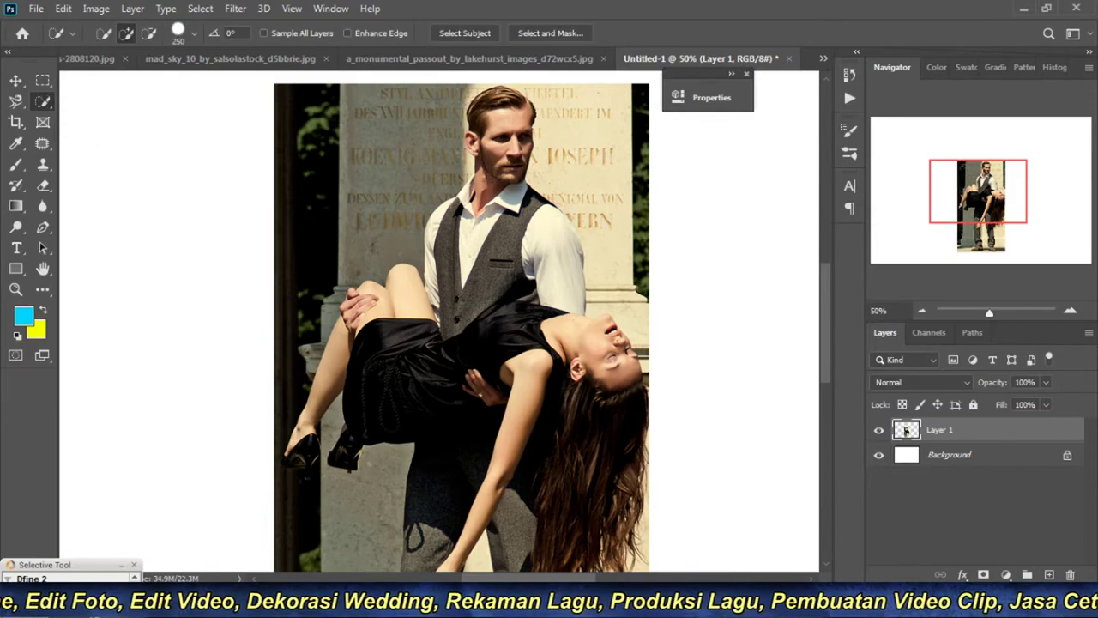
right_click(48, 105)
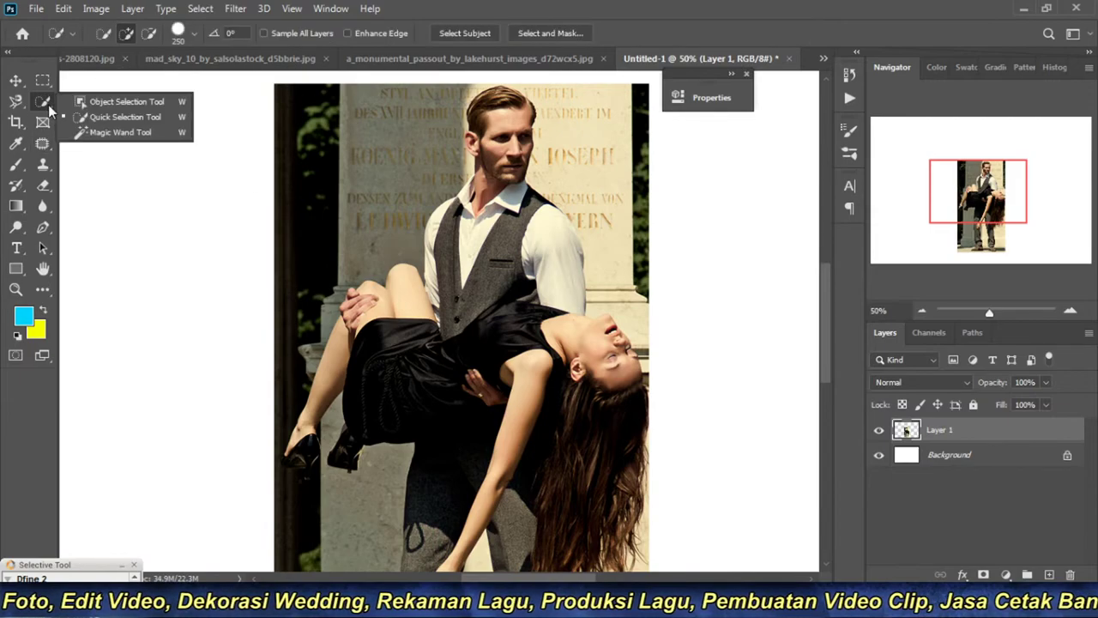
click(107, 134)
click(383, 193)
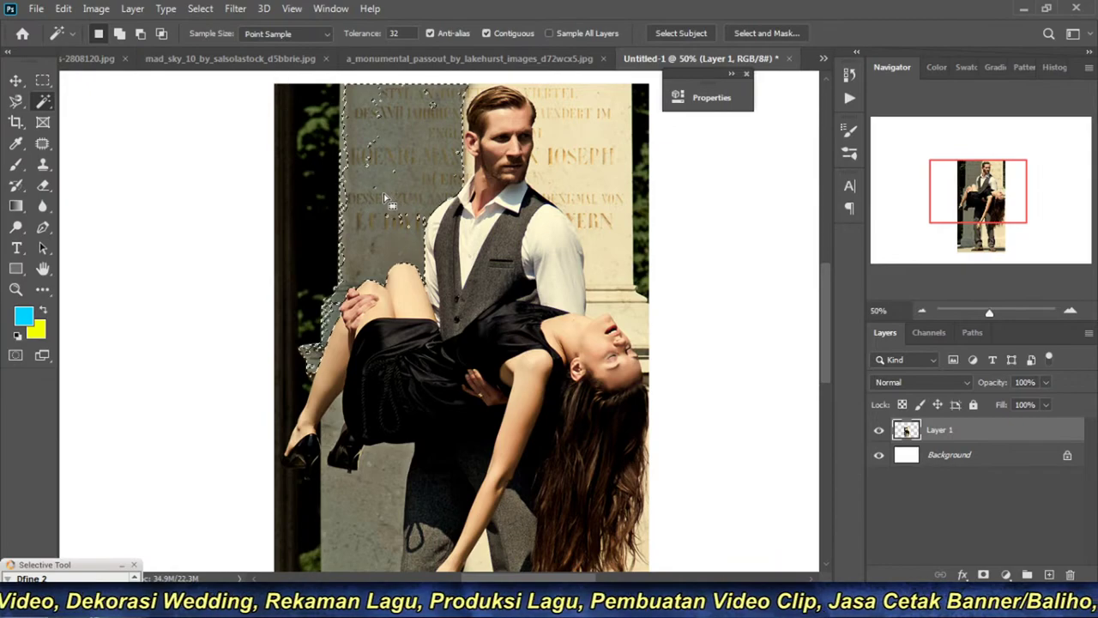
scroll(387, 200, up, 1)
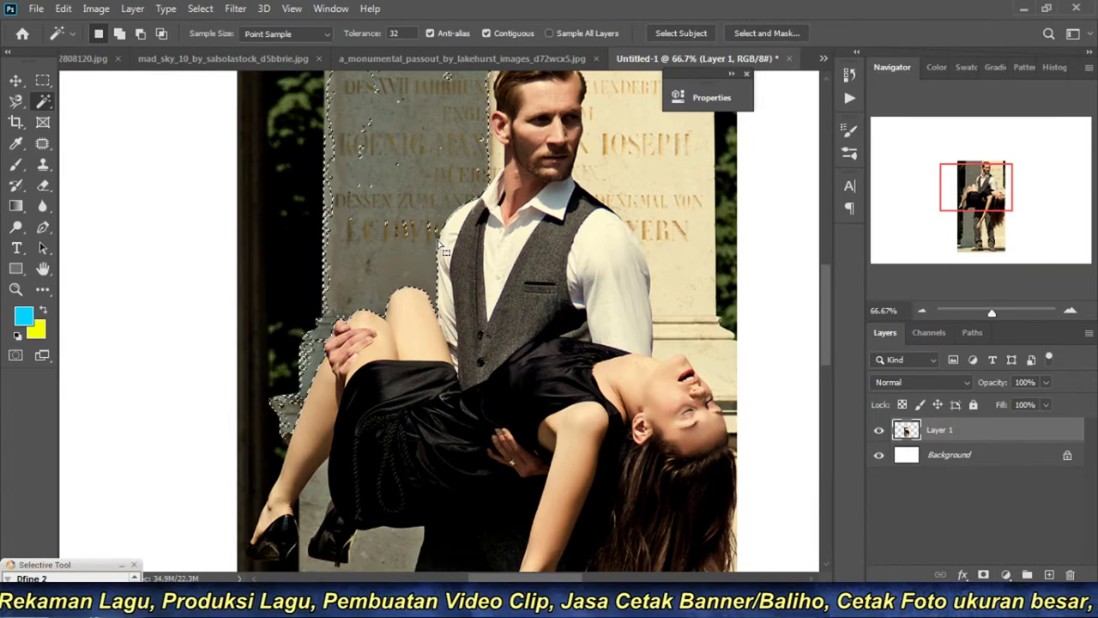
key(ctrl+d)
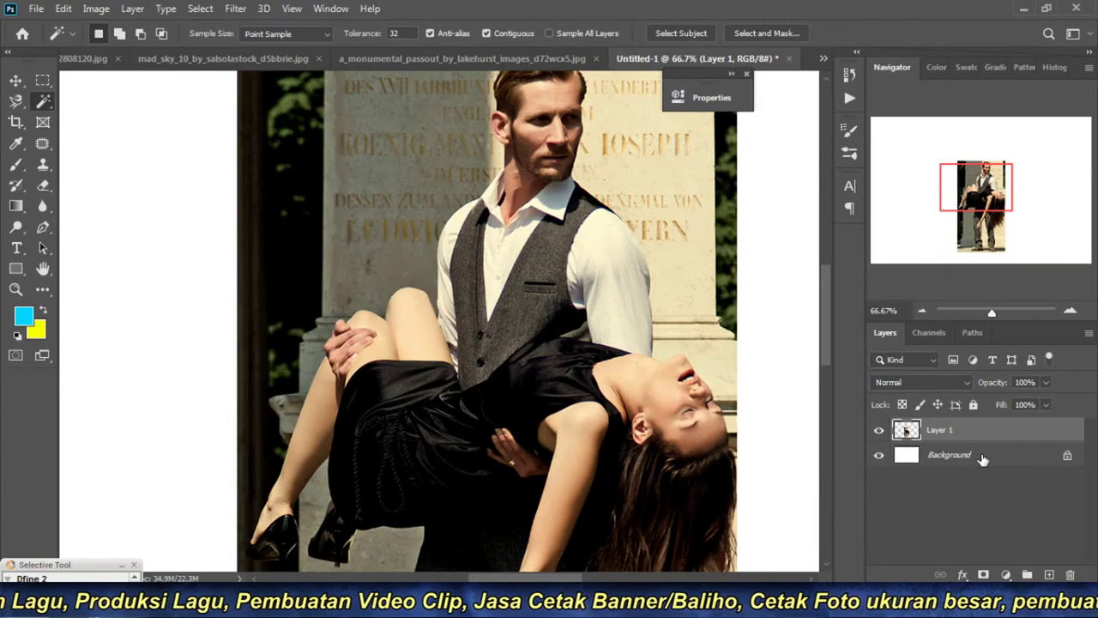
Step: Duplicate the couple layer and add a new empty Layer 2 above Layer 1
key(ctrl+j)
click(976, 482)
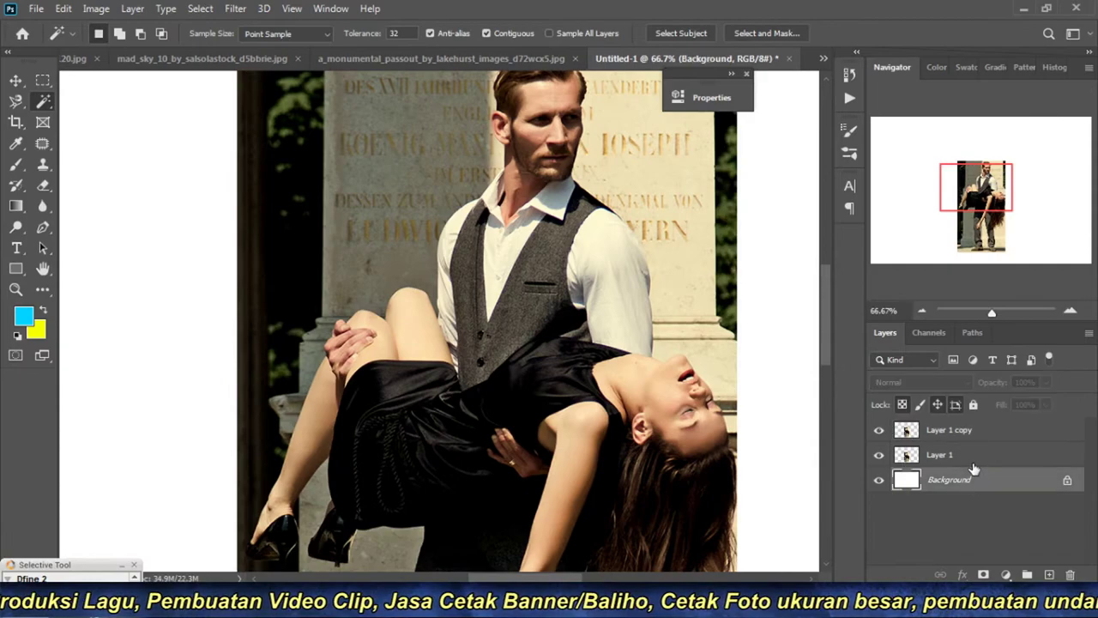
click(986, 454)
click(1048, 573)
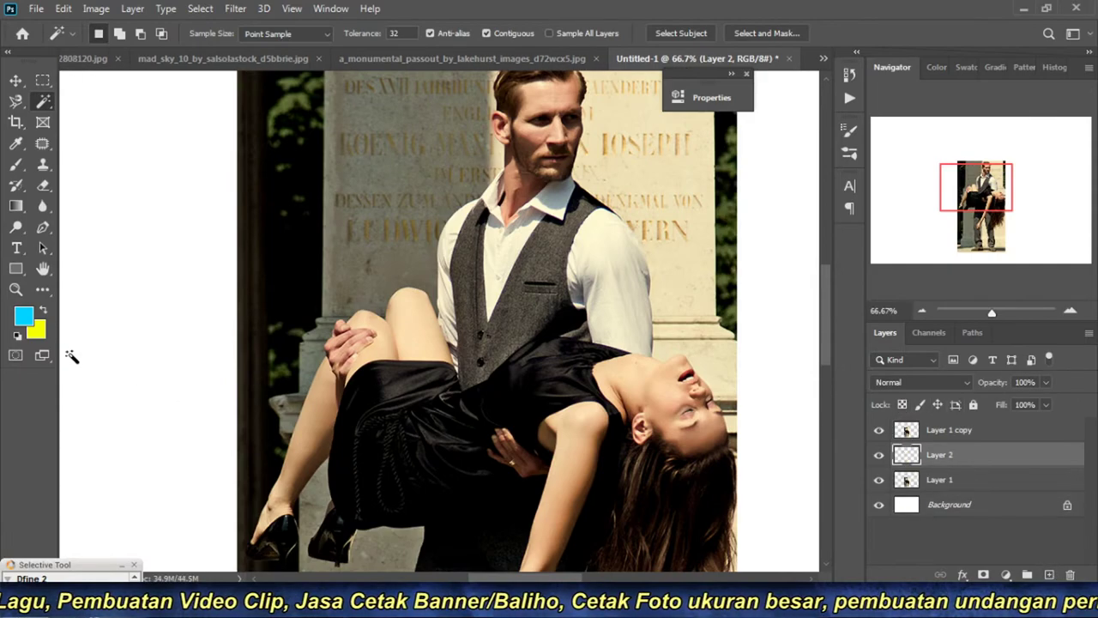
Step: Fill Layer 2 with background colour green #00ba0d and make Layer 1 copy active
click(37, 331)
drag(889, 286, 889, 254)
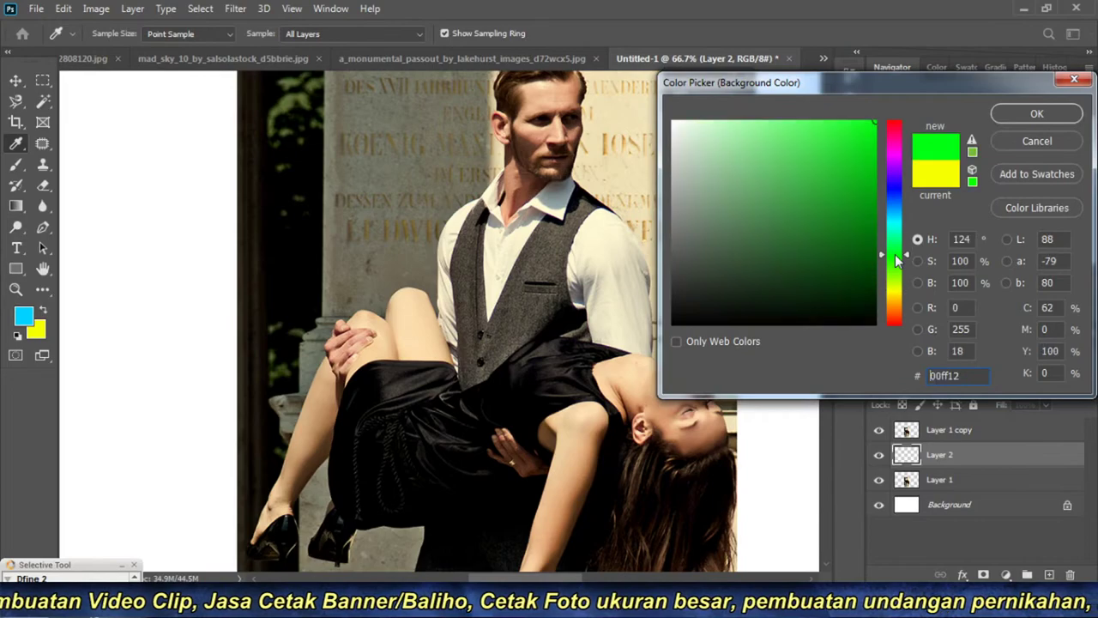
click(874, 176)
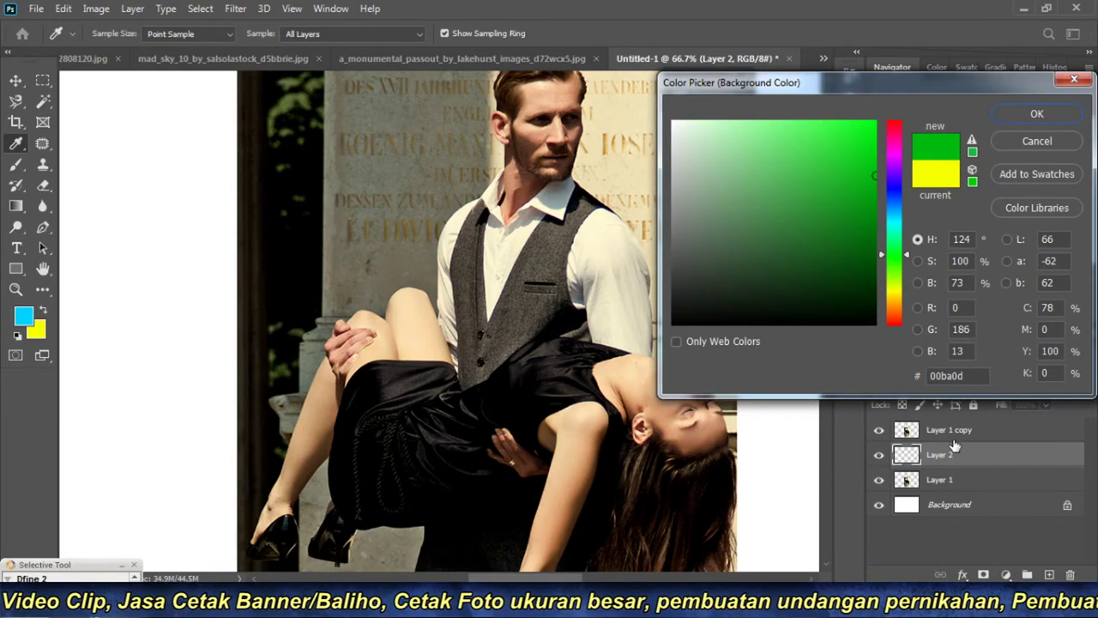
click(1038, 113)
key(ctrl+BackSpace)
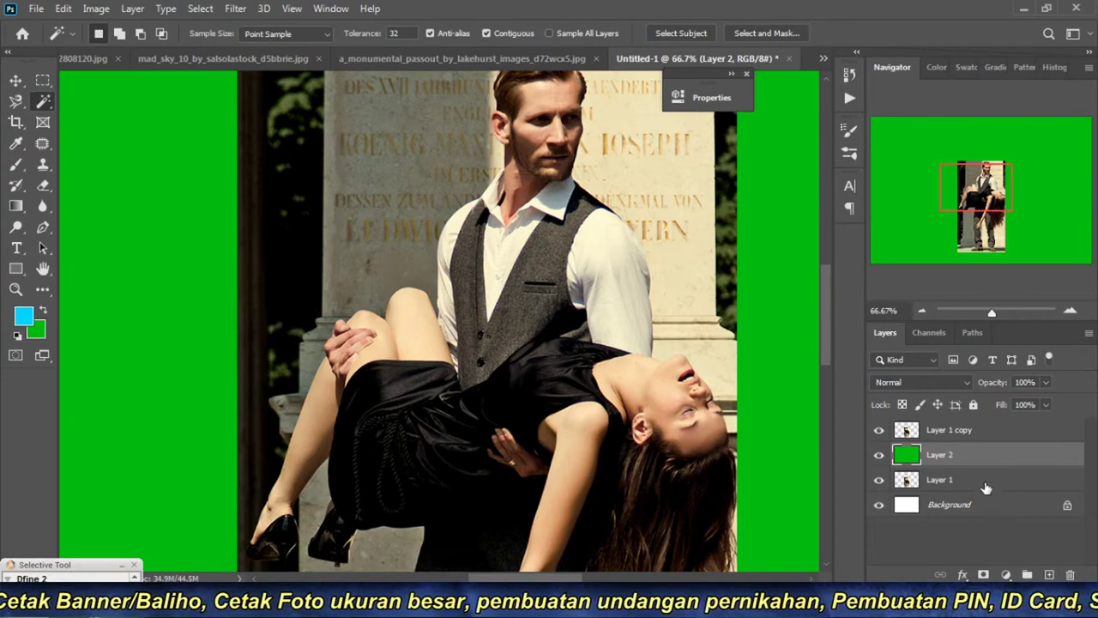
click(937, 431)
mouse_move(388, 261)
mouse_down()
mouse_move(433, 380)
mouse_move(441, 318)
mouse_up()
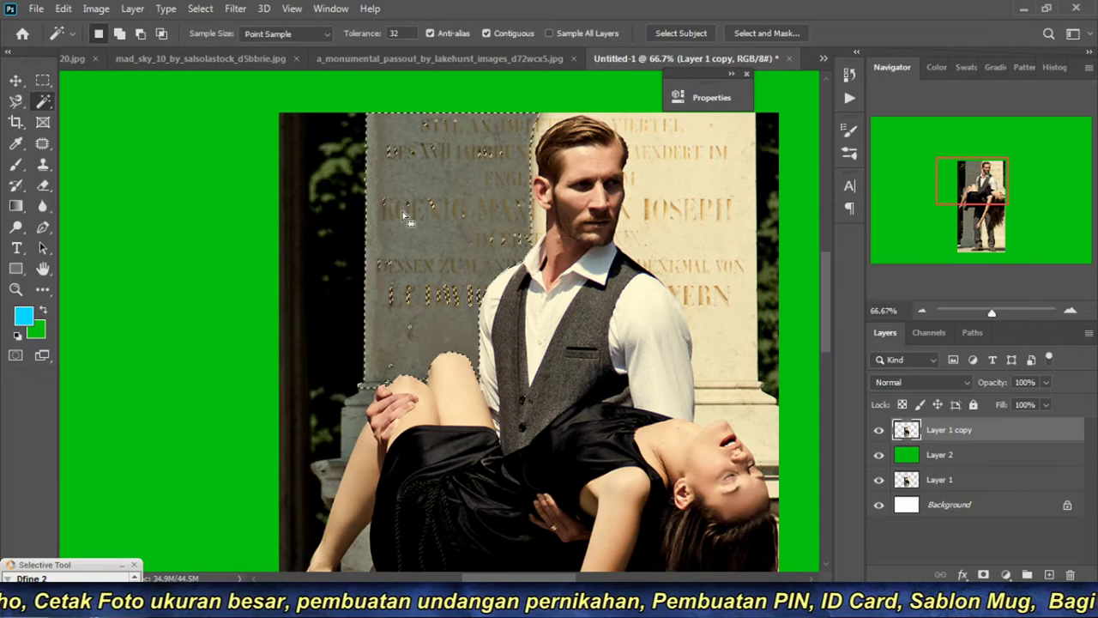
Step: Magic Wand-select the stone monument and dark foliage strip, delete them and deselect
click(449, 316)
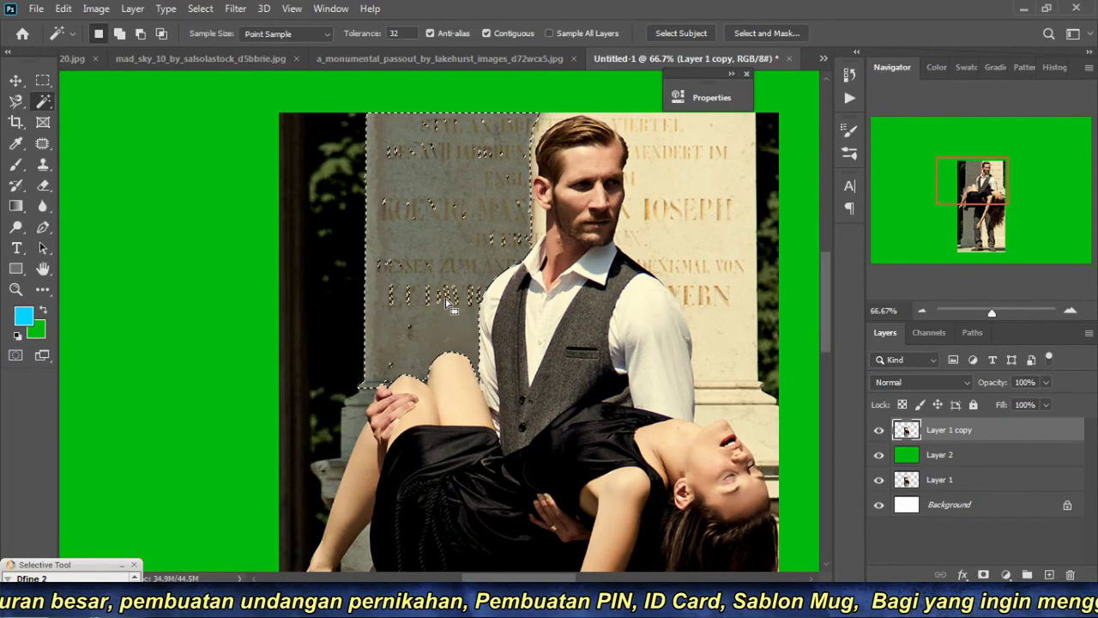
click(120, 33)
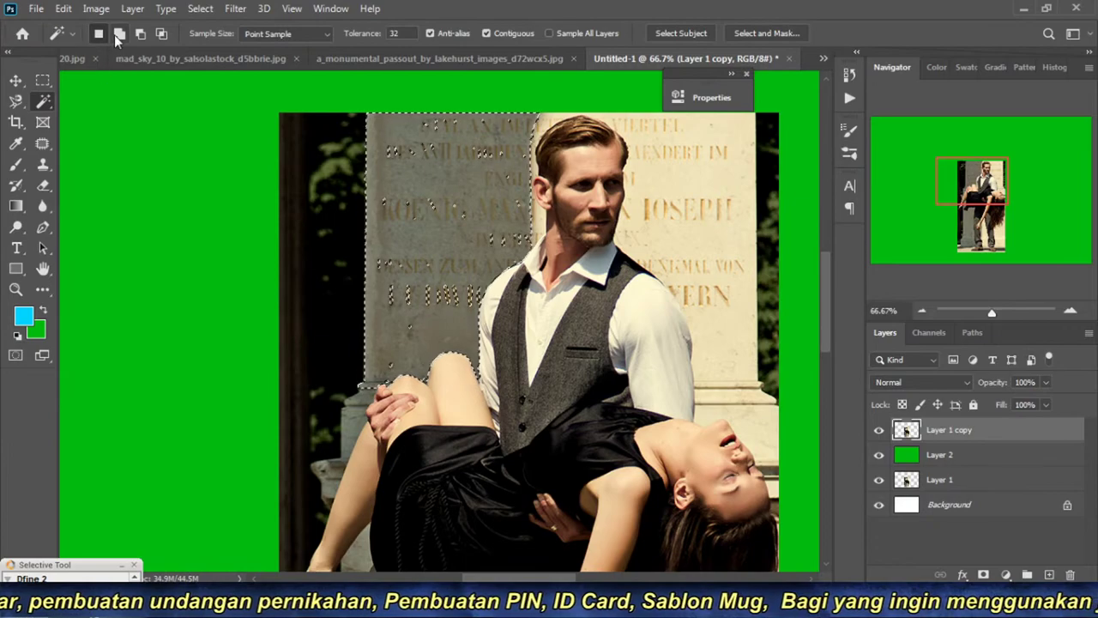
click(346, 250)
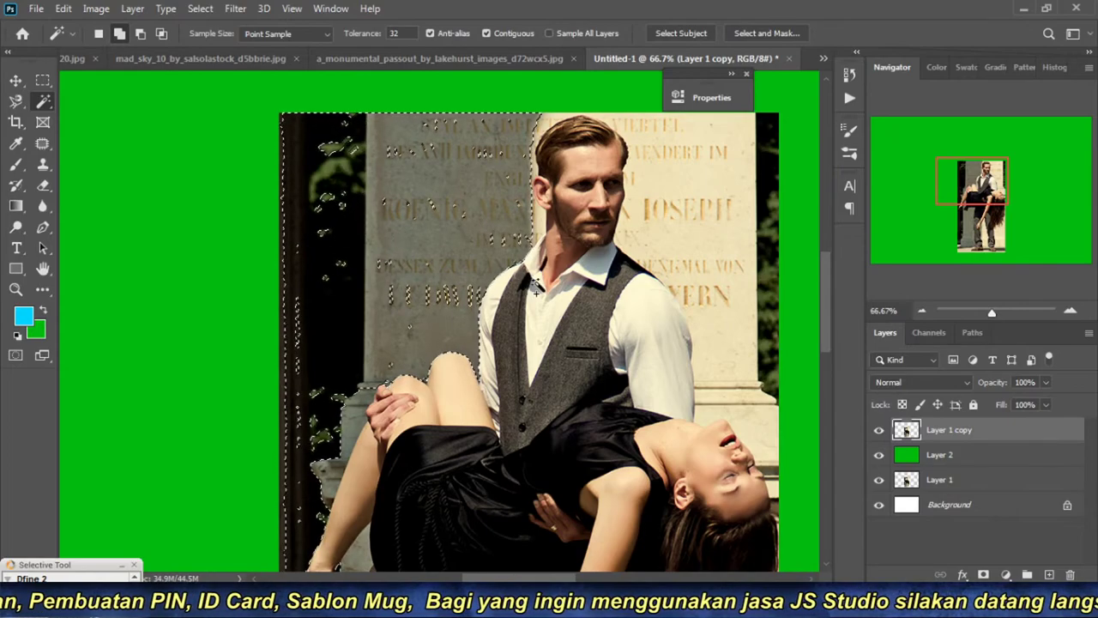
key(Delete)
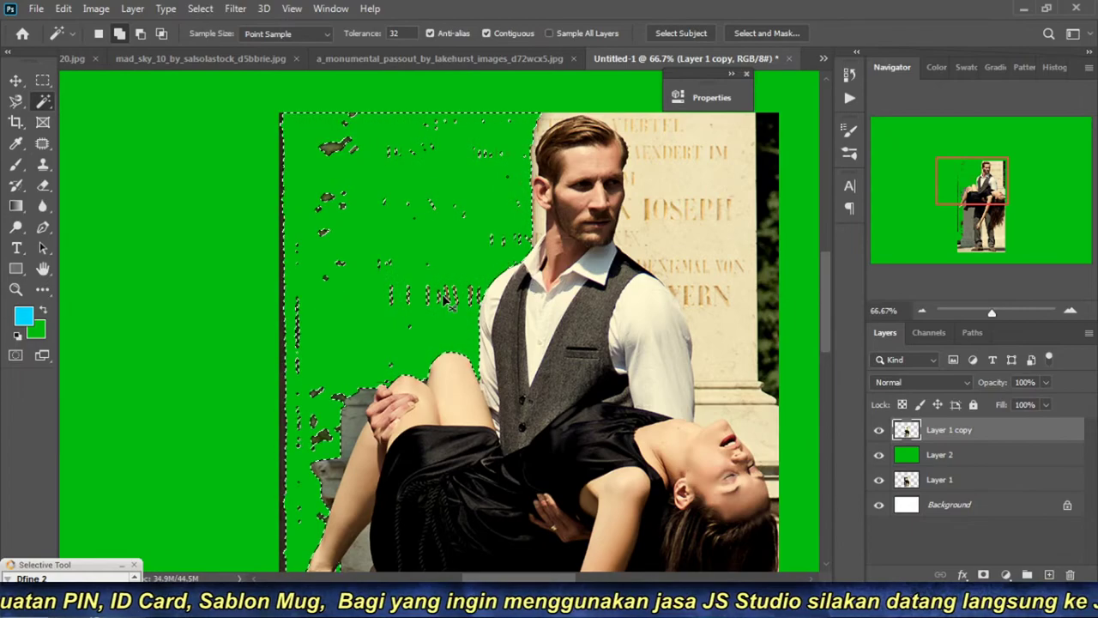
key(ctrl+d)
Step: Undo to restore the patchy left-edge strip and zoom in on the left shoe heel
drag(670, 291, 547, 292)
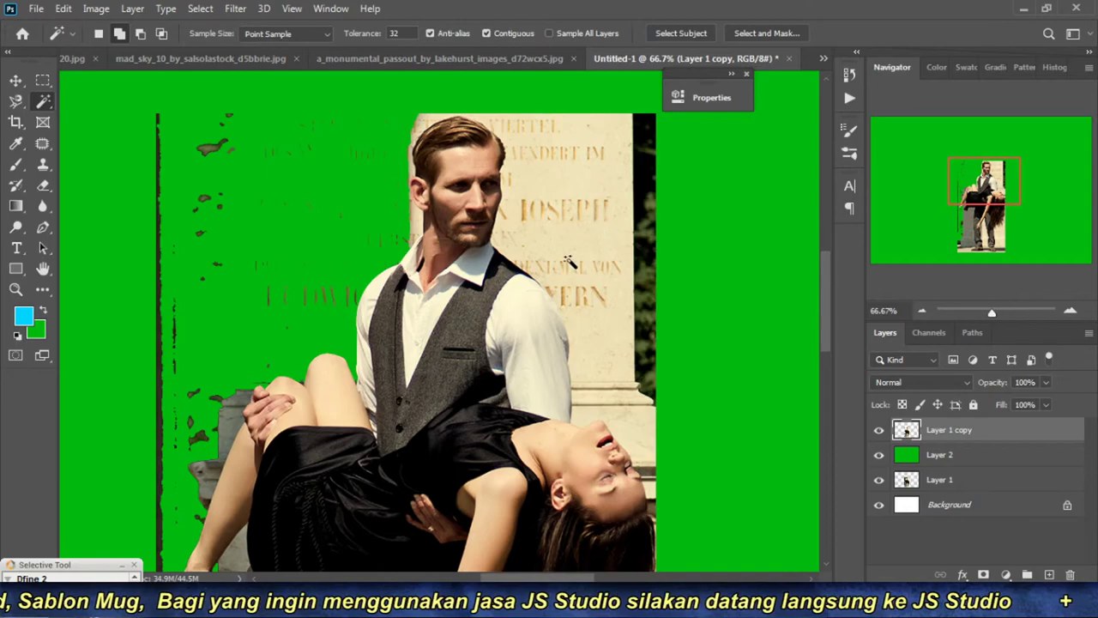
drag(568, 262, 369, 260)
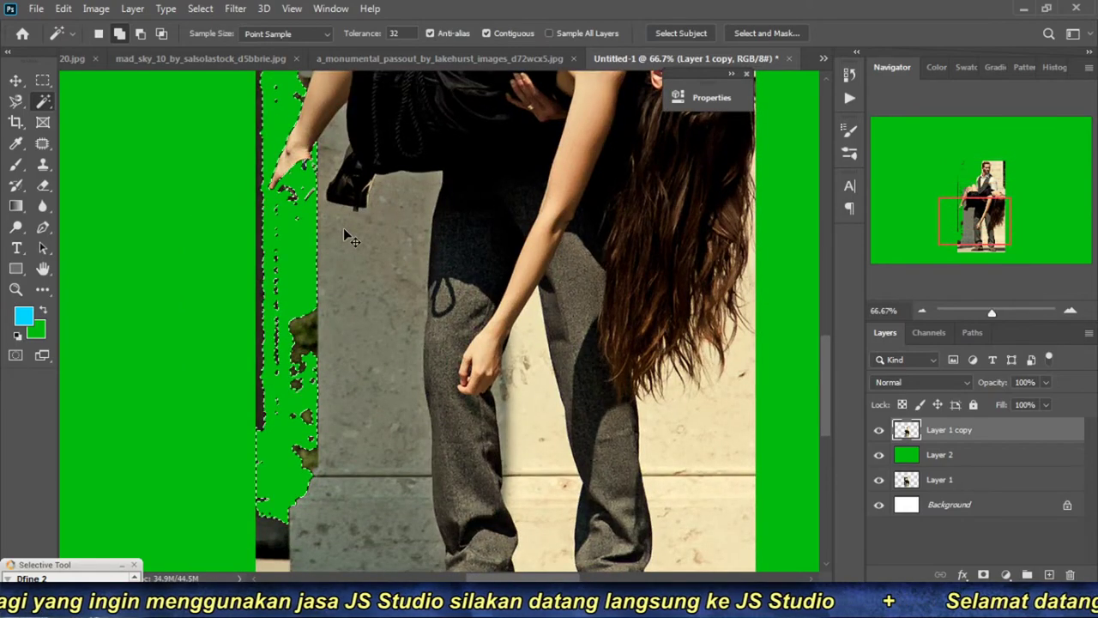
key(ctrl+z)
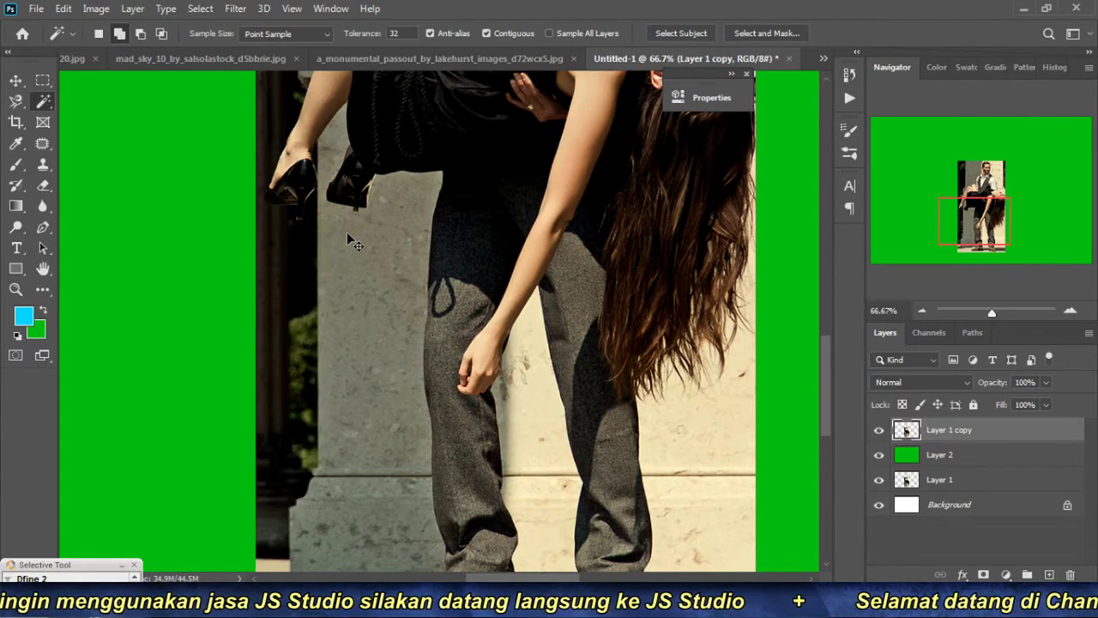
scroll(347, 240, up, 5)
ctrl+click(380, 254)
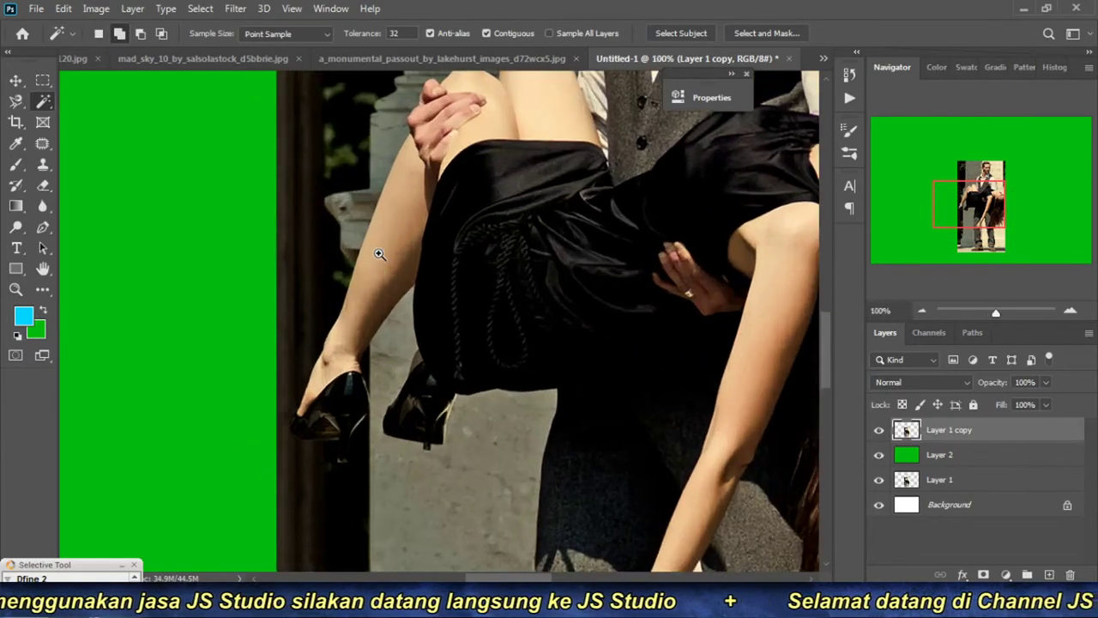
ctrl+click(346, 414)
ctrl+click(339, 363)
Step: Start a Pen path with anchors down the woman's leg edge to the ankle and heel
scroll(360, 343, up, 3)
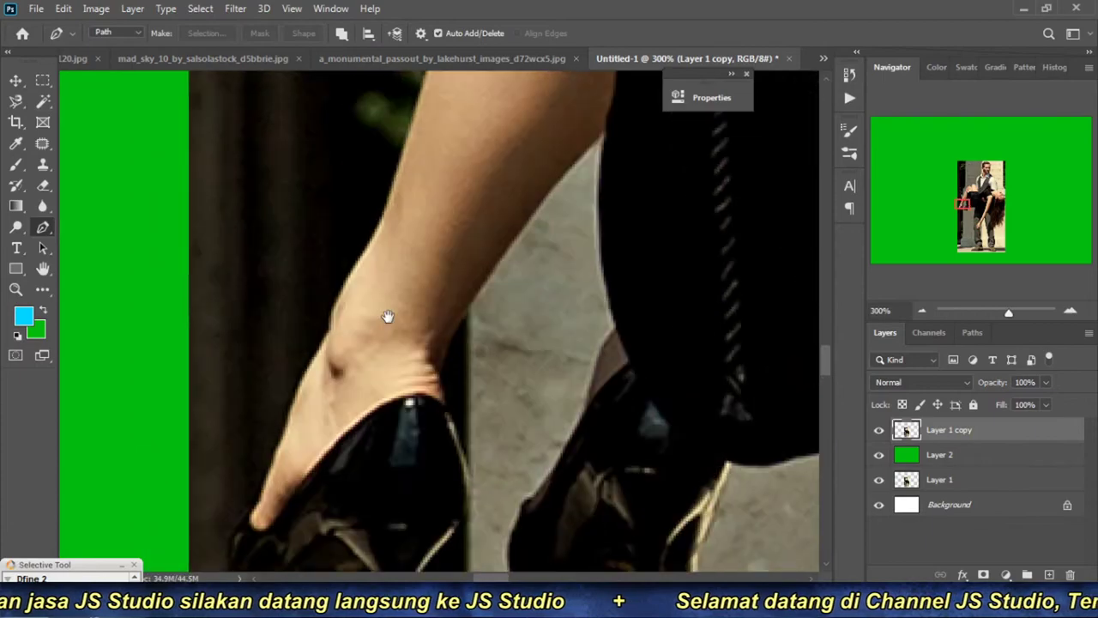
scroll(350, 211, up, 2)
scroll(225, 190, up, 1)
click(137, 150)
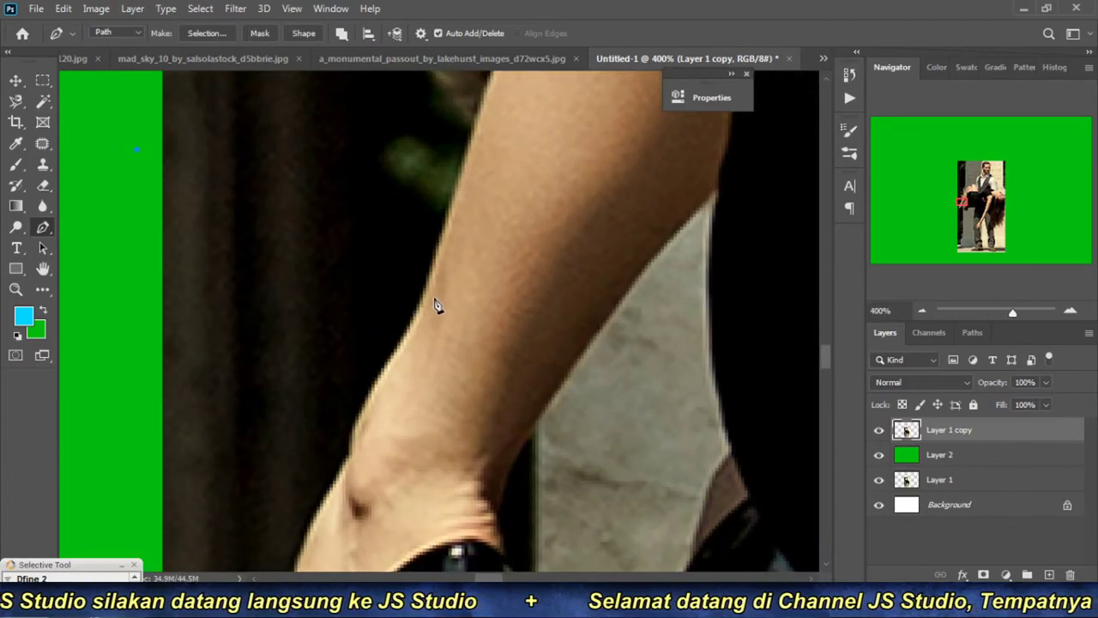
scroll(406, 405, up, 1)
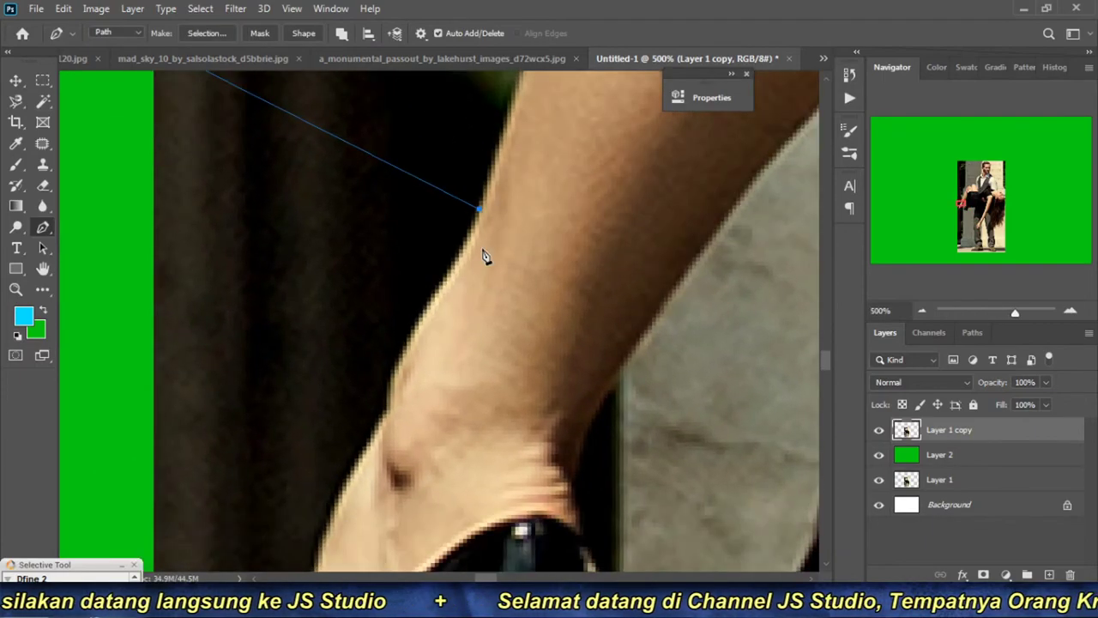
click(392, 380)
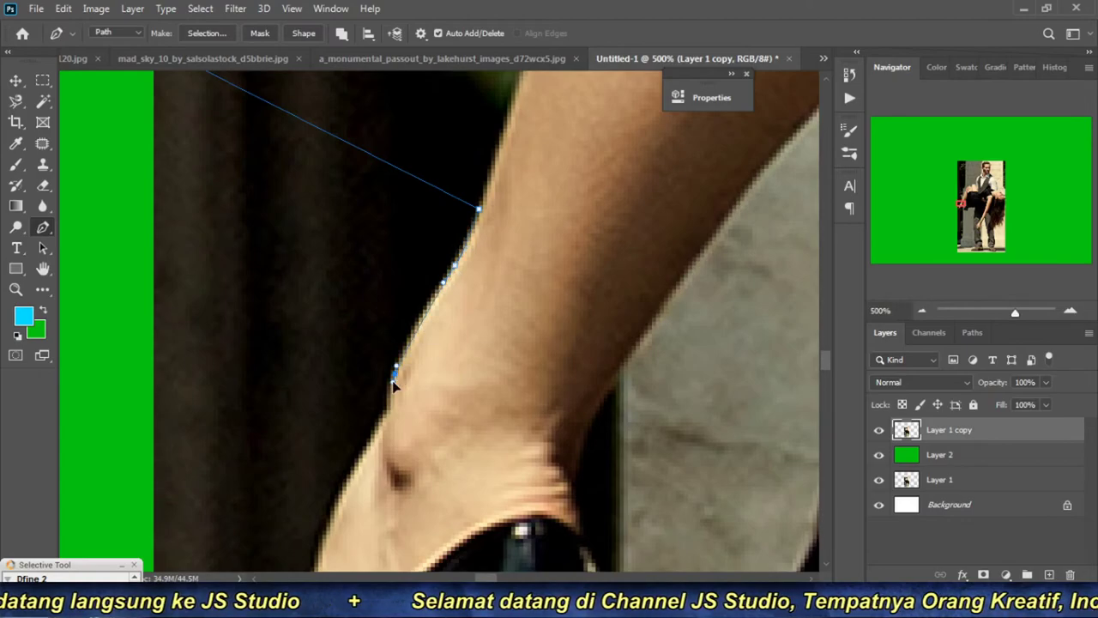
click(386, 407)
drag(386, 425, 444, 252)
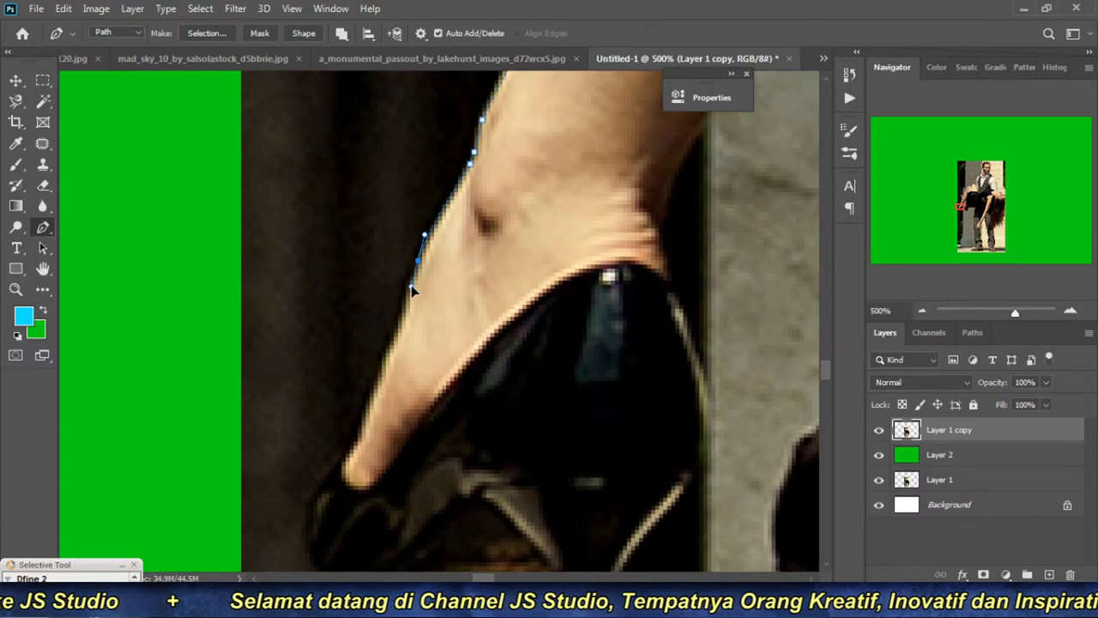
click(411, 285)
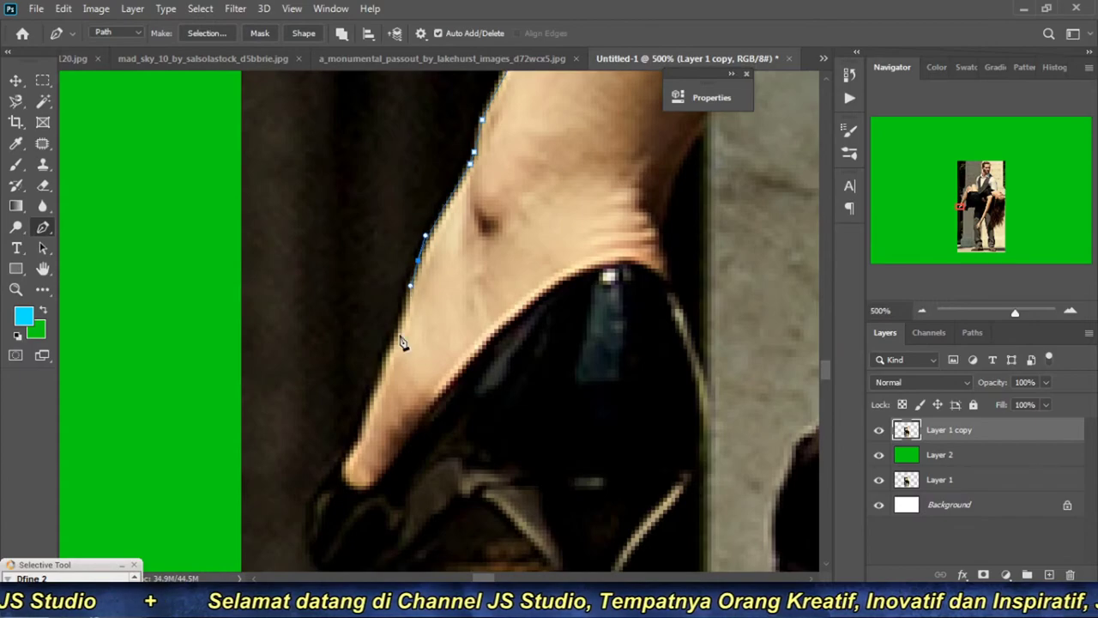
click(343, 454)
drag(316, 547, 367, 290)
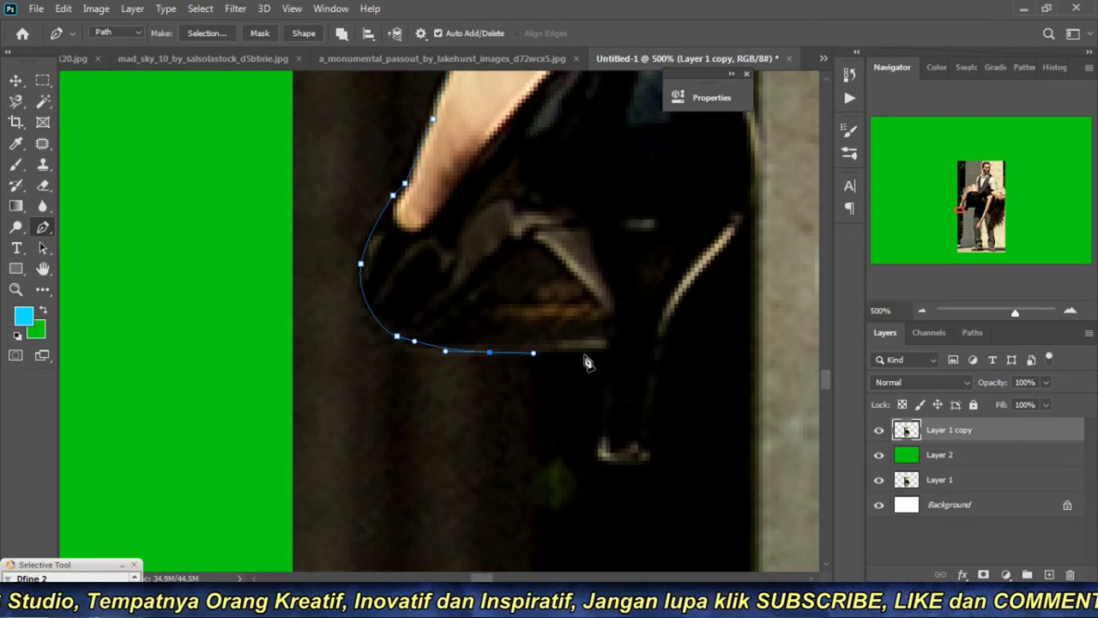
Step: Curve the path around the shoe heel and up along the back of the leg
click(609, 349)
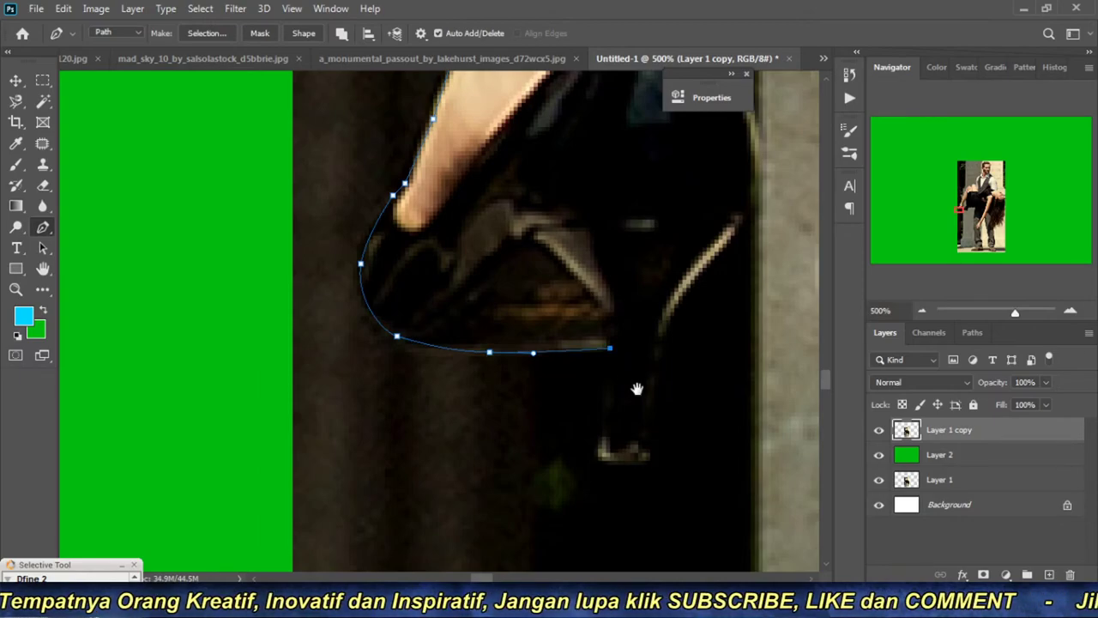
drag(634, 385, 550, 297)
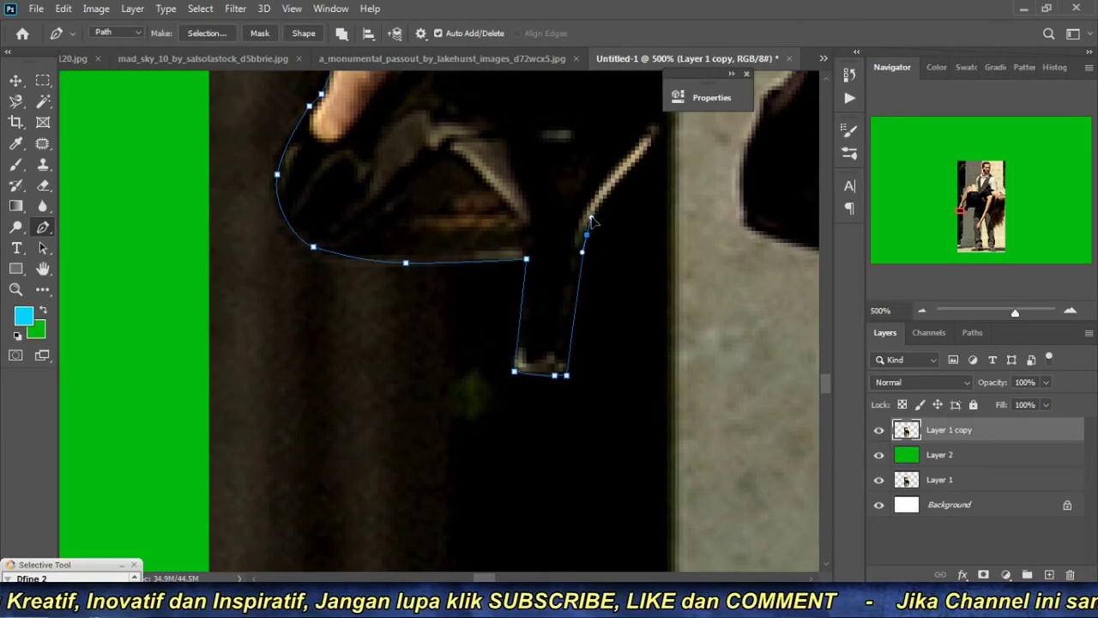
mouse_move(592, 222)
mouse_down()
mouse_move(603, 208)
mouse_move(461, 376)
mouse_up()
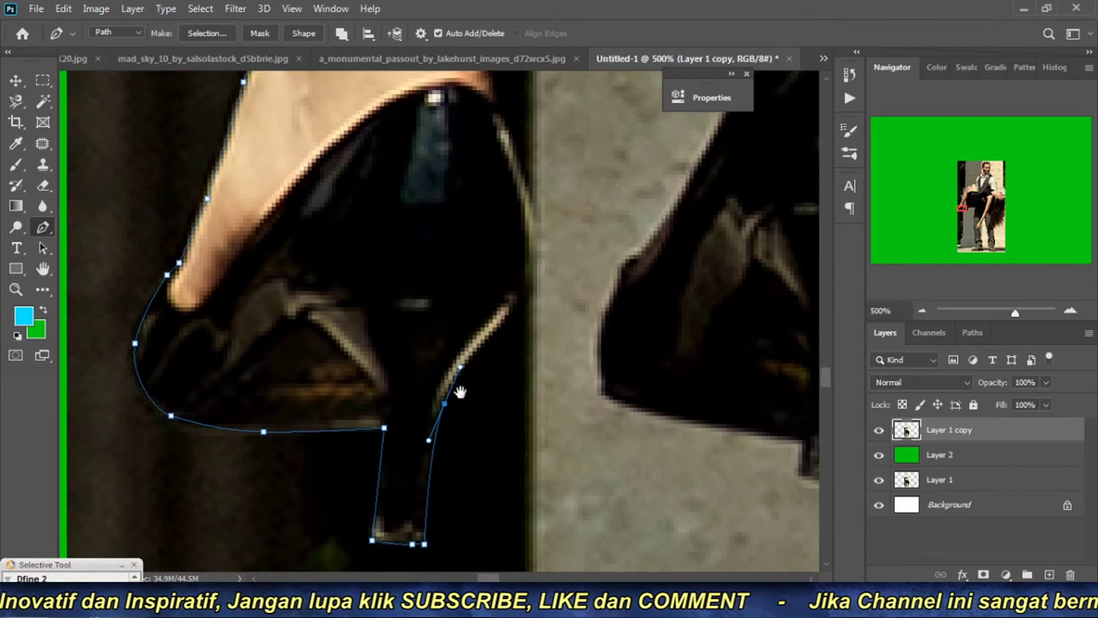
drag(532, 275, 519, 411)
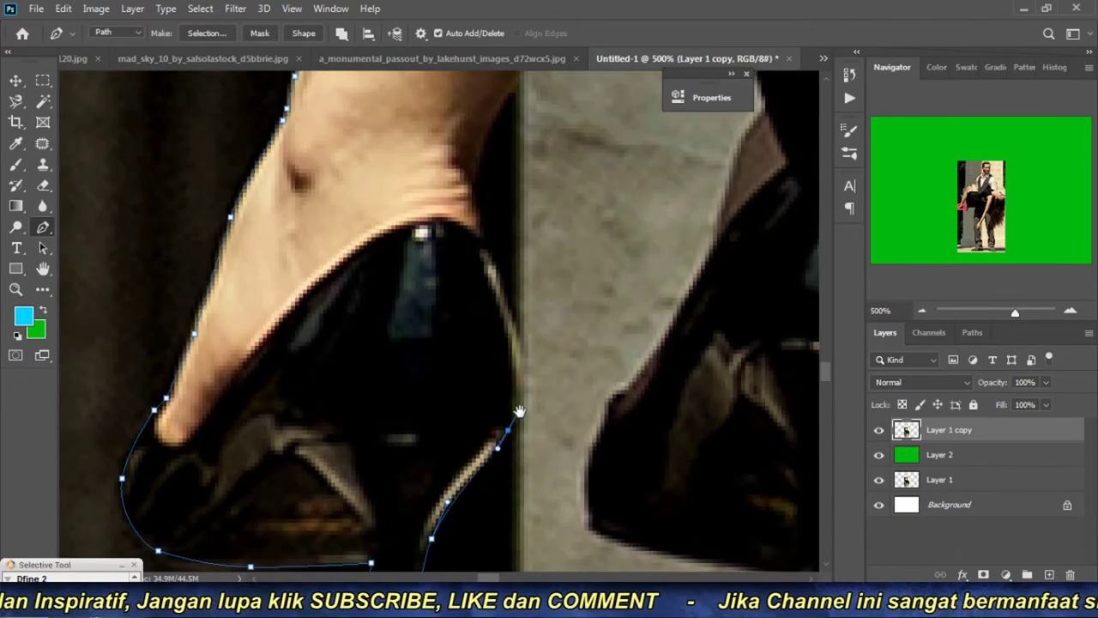
drag(495, 290, 506, 383)
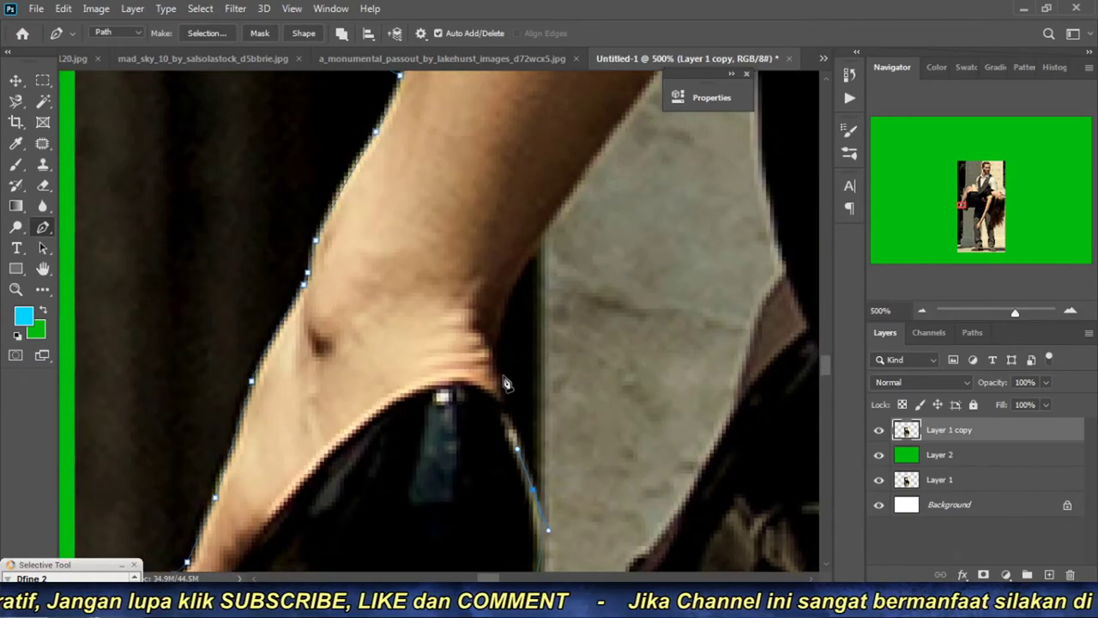
drag(502, 319, 440, 437)
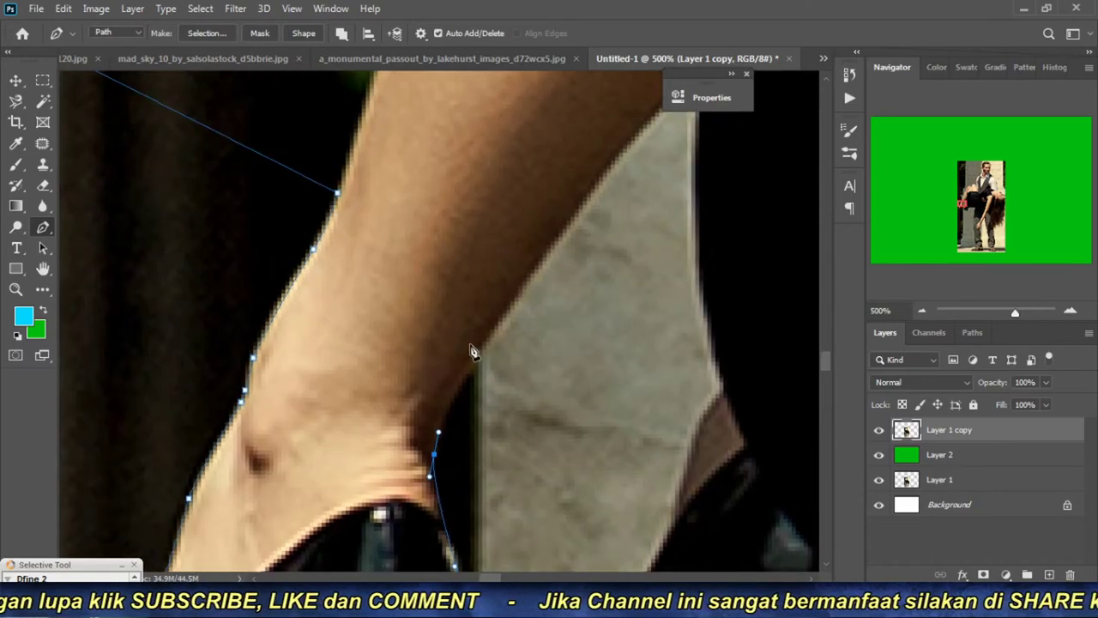
drag(529, 289, 532, 277)
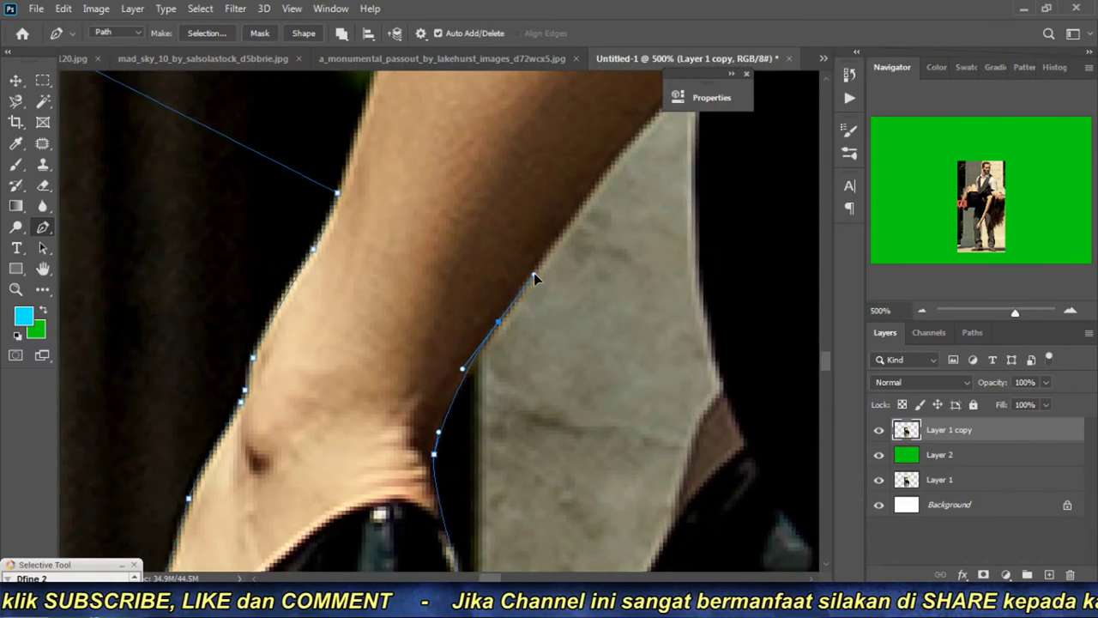
drag(684, 112, 562, 278)
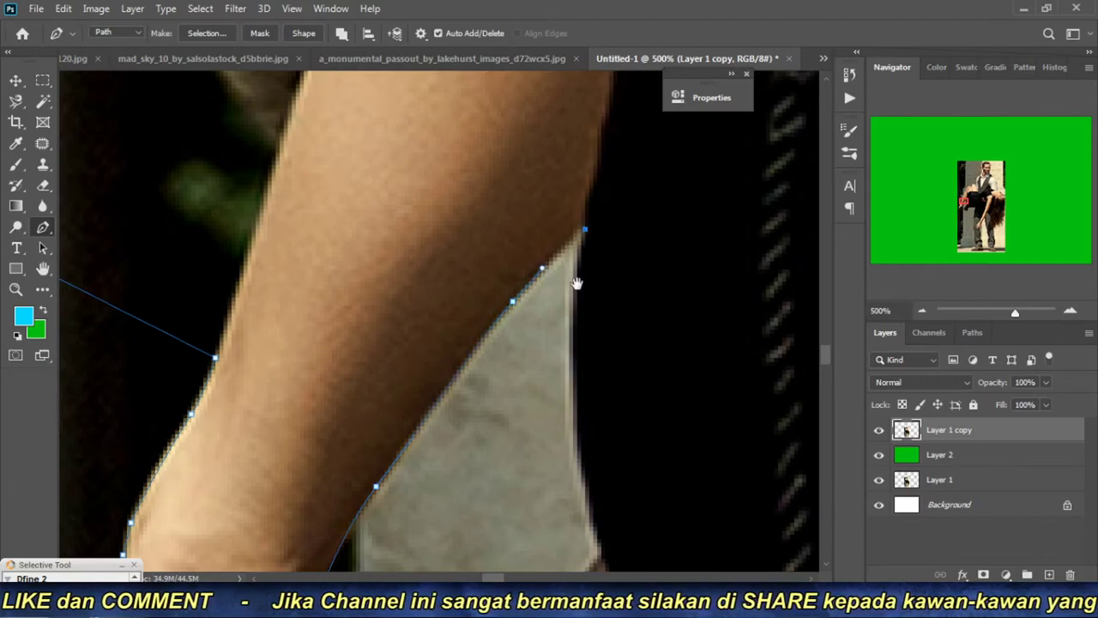
drag(577, 284, 440, 164)
Step: Trace down the dress edge and along the shoe sole, closing the outline around the shoes
click(437, 288)
click(445, 361)
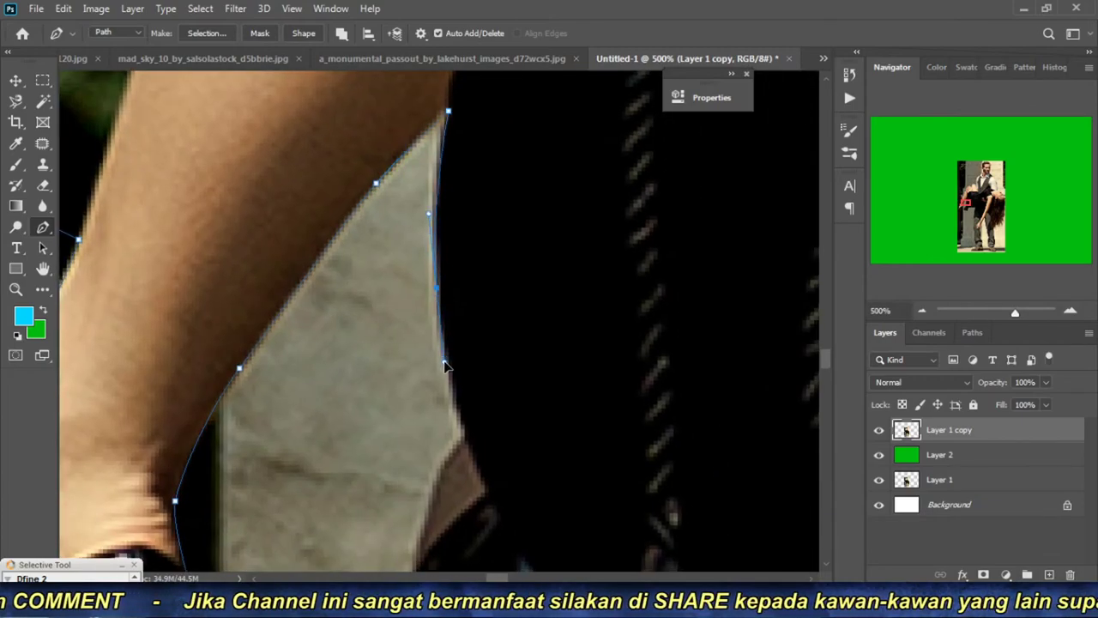
drag(469, 442, 473, 158)
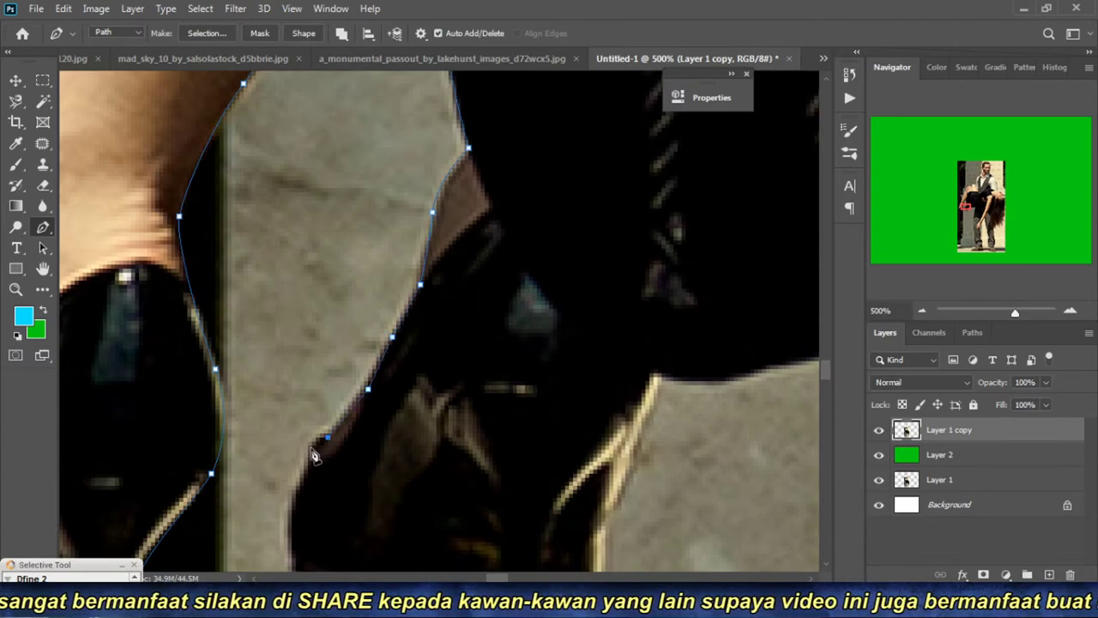
drag(328, 497, 424, 293)
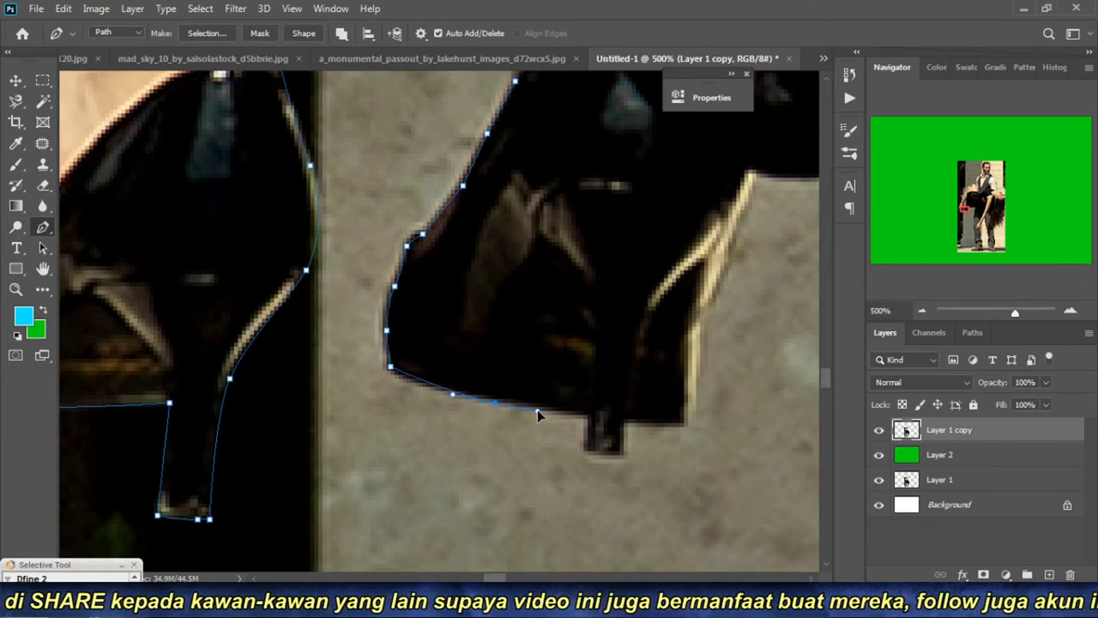
click(587, 419)
drag(593, 436, 498, 360)
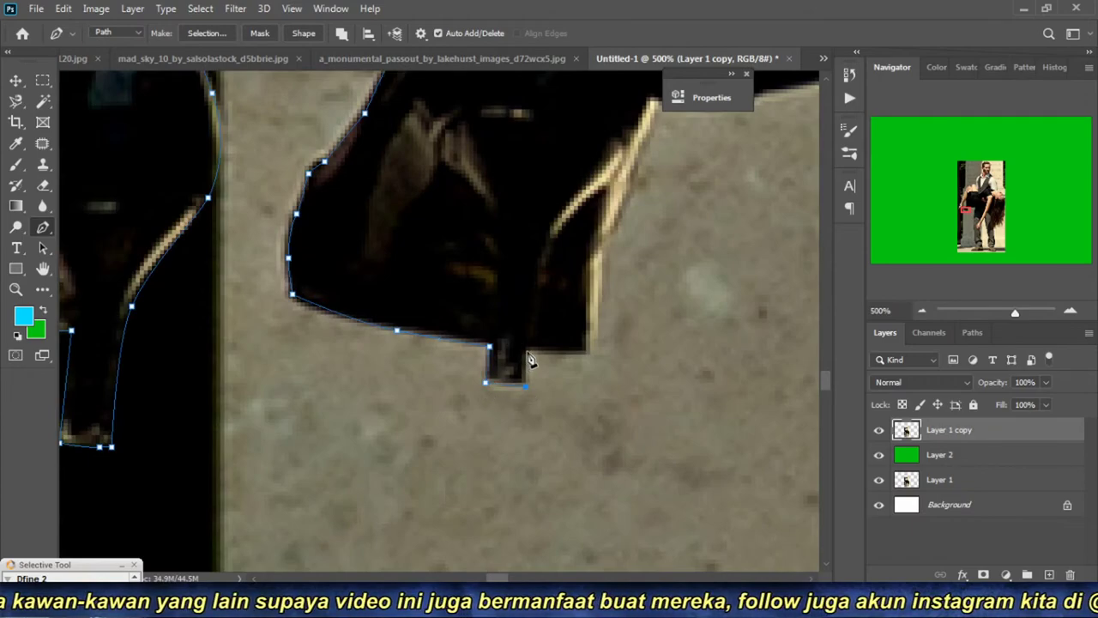
drag(635, 220, 556, 344)
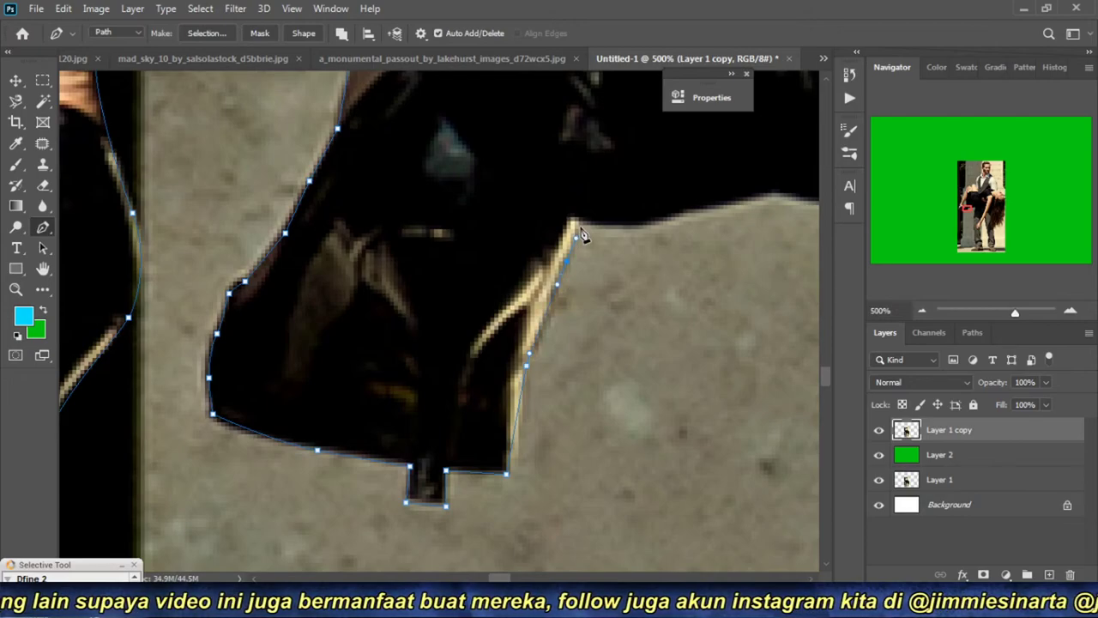
drag(602, 238, 385, 360)
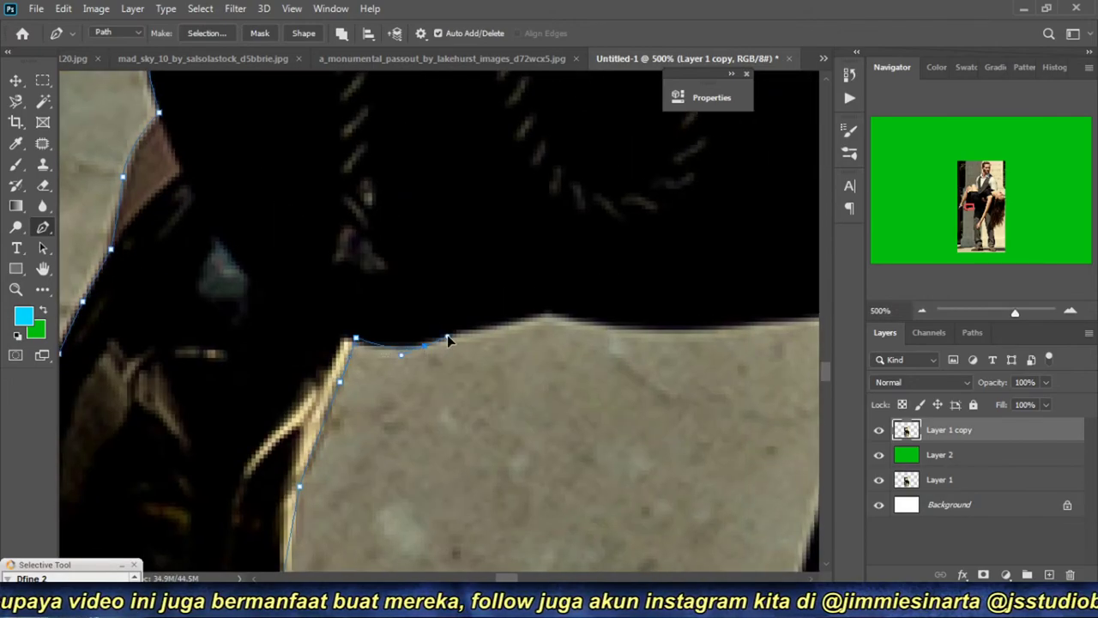
click(922, 311)
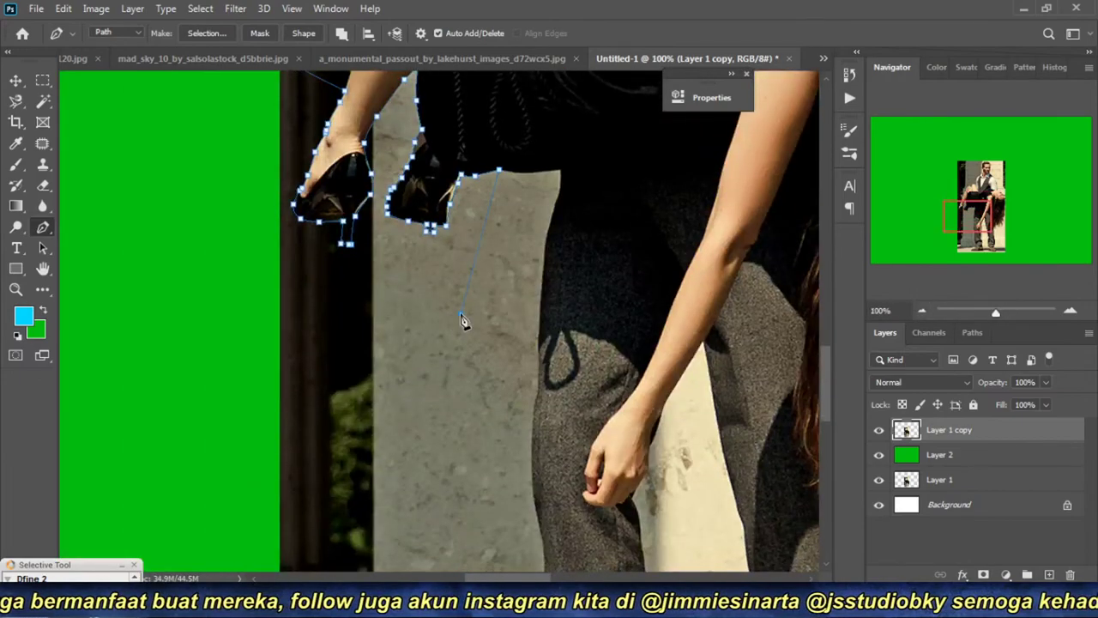
click(136, 425)
Step: Convert the shoe path to a selection and delete it to reveal green behind the heels
key(ctrl+Return)
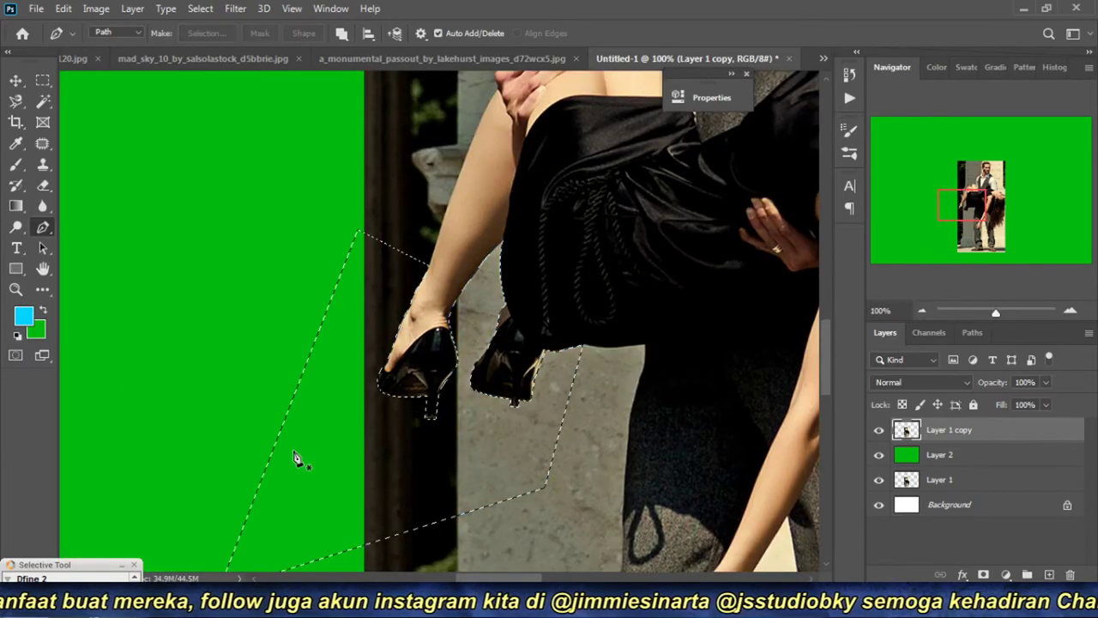
key(Delete)
key(ctrl+d)
Step: Quick Selection-brush the dark strip beside the leg, shrinking the brush to 35 near the hand
drag(543, 278, 541, 414)
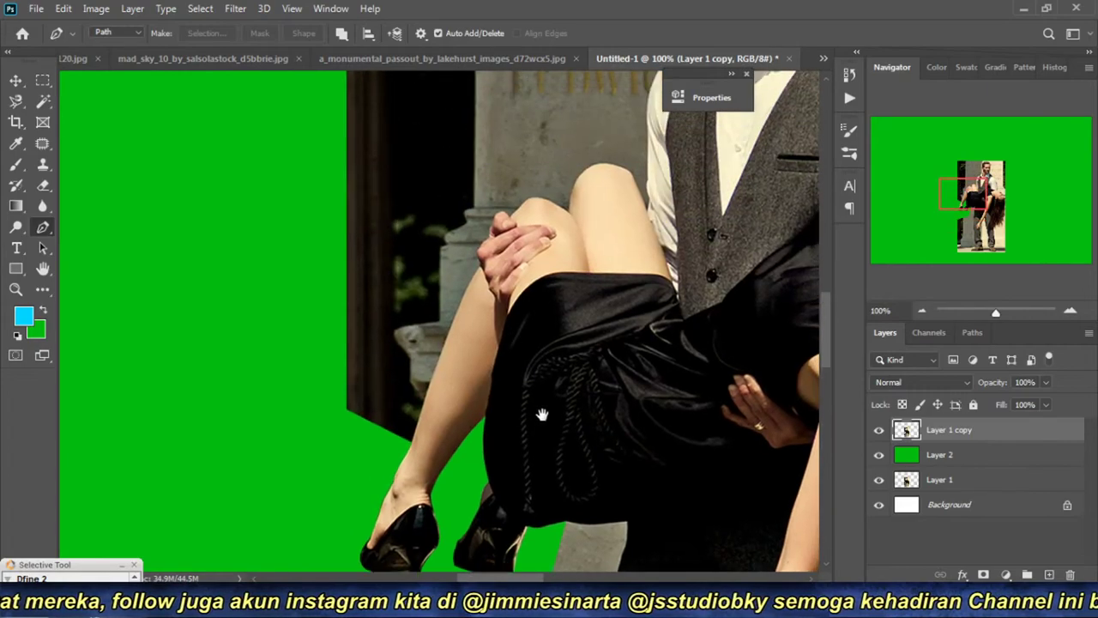
key(w)
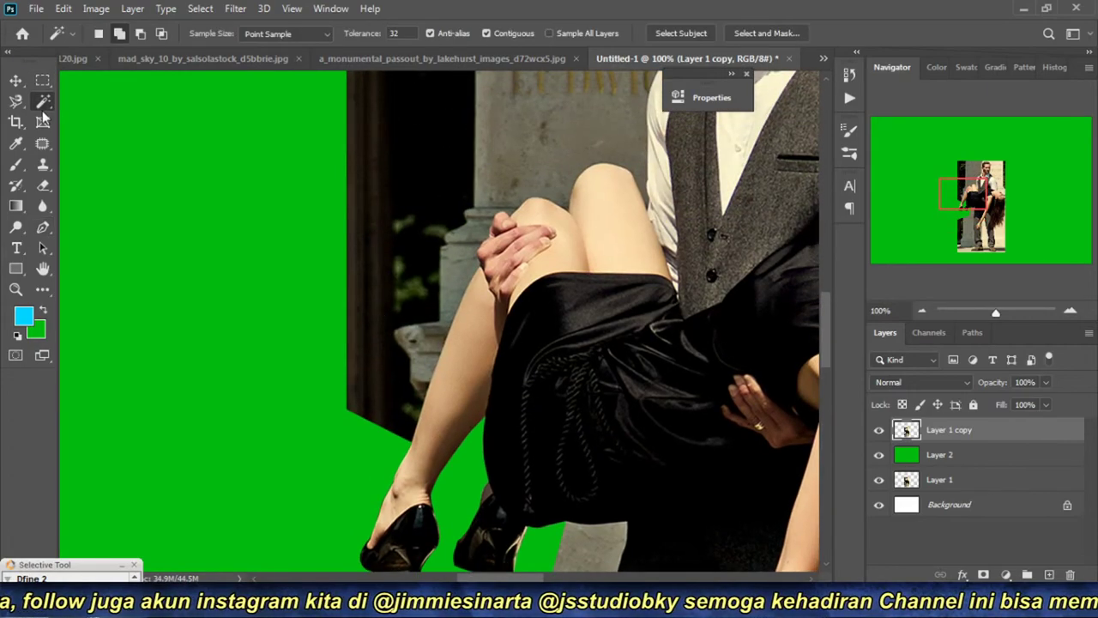
right_click(42, 110)
click(135, 124)
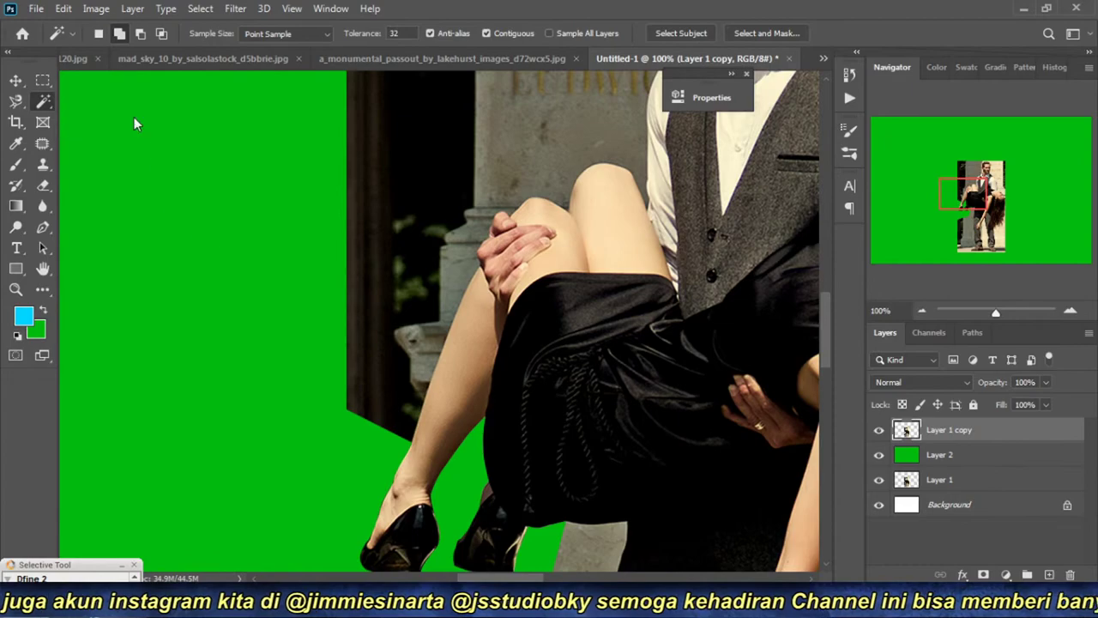
key(shift+w)
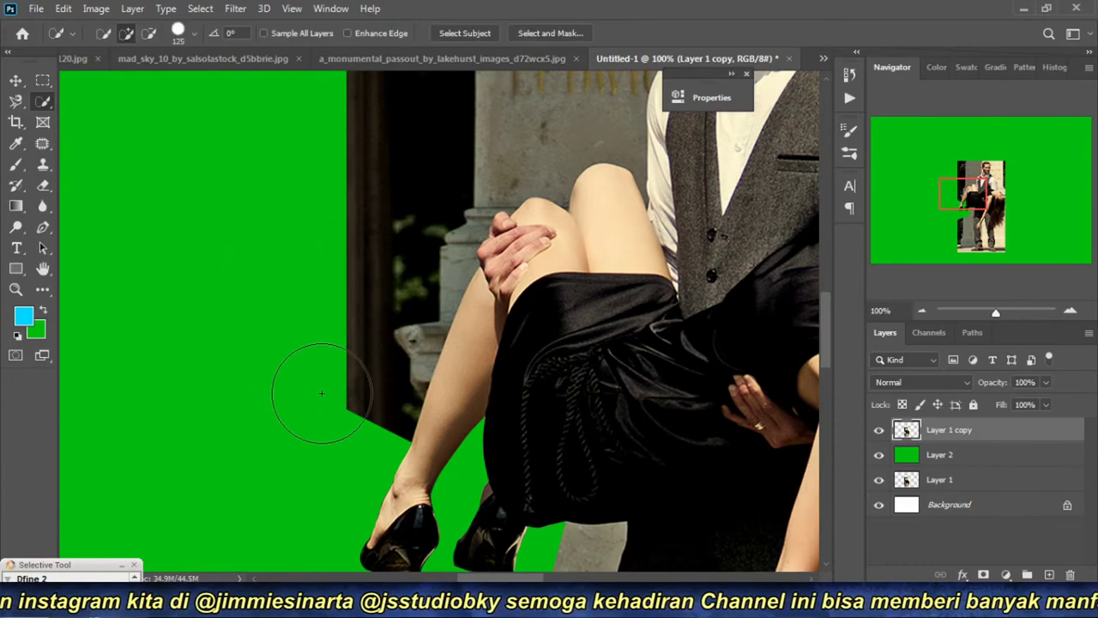
drag(321, 392, 413, 262)
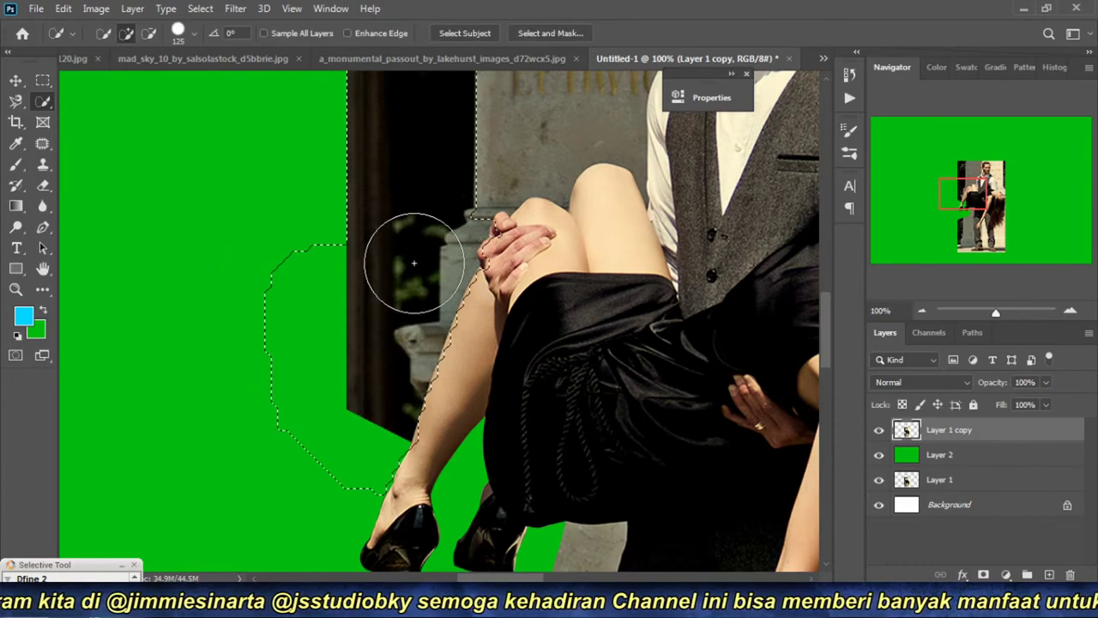
alt+scroll(429, 257, up, 1)
alt+scroll(498, 303, up, 1)
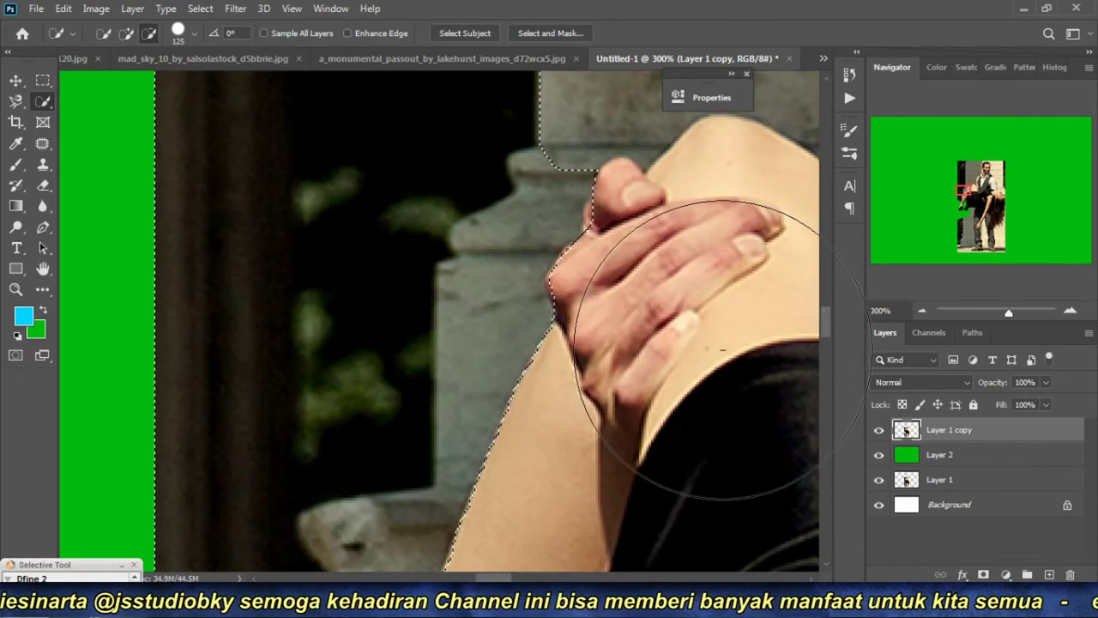
key(bracketleft)
key(bracketleft)
key(bracketleft)
key(bracketleft)
key(bracketleft)
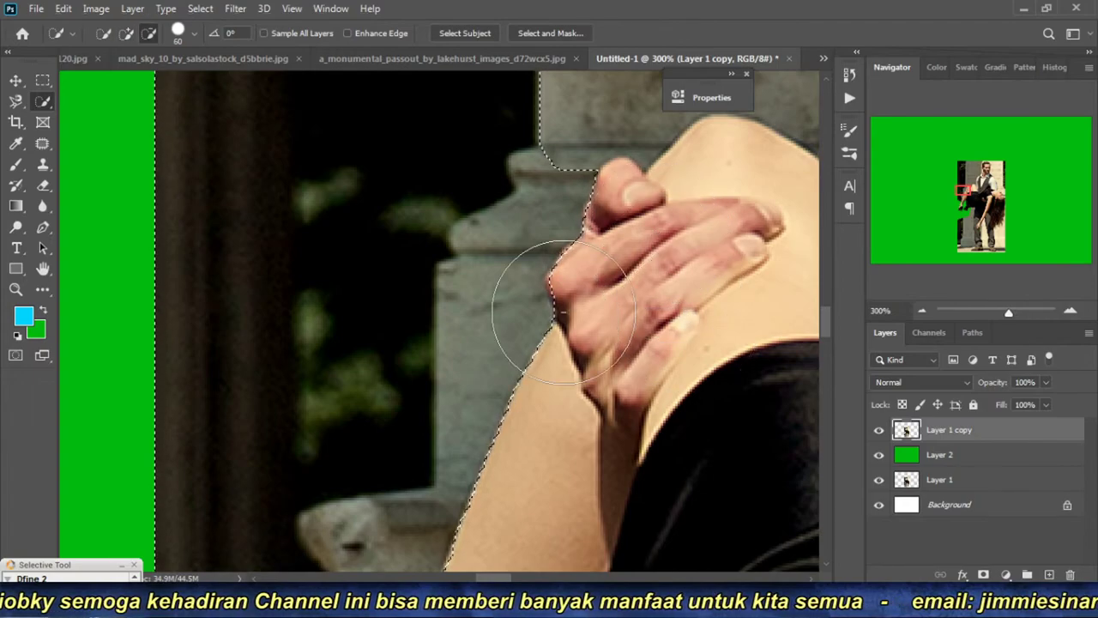
key(bracketleft)
key(bracketleft)
key(bracketleft)
key(bracketleft)
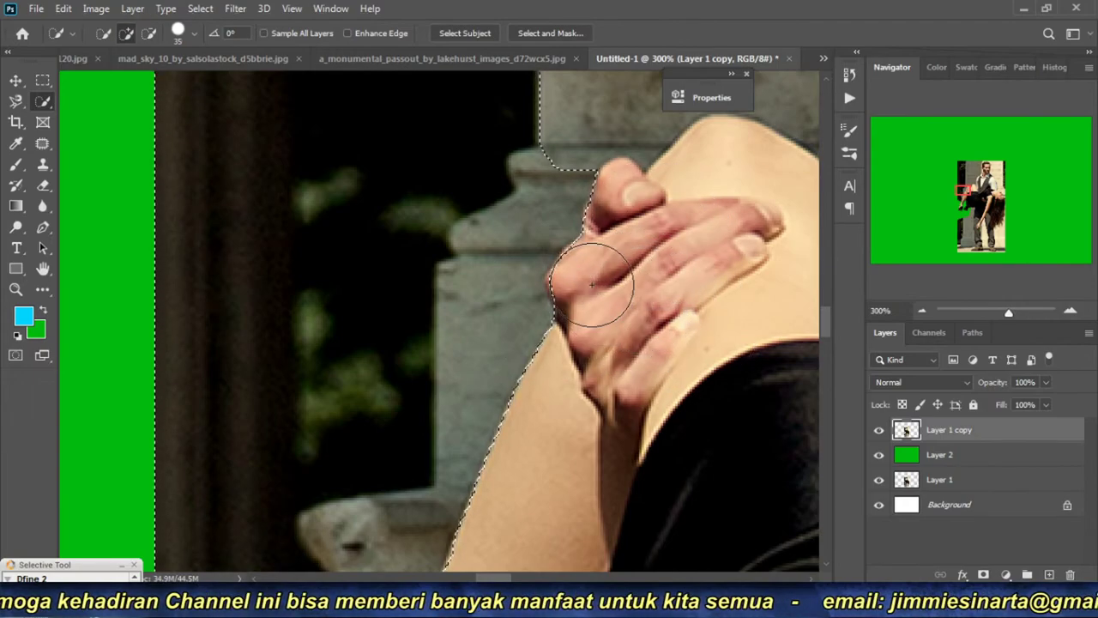
click(921, 310)
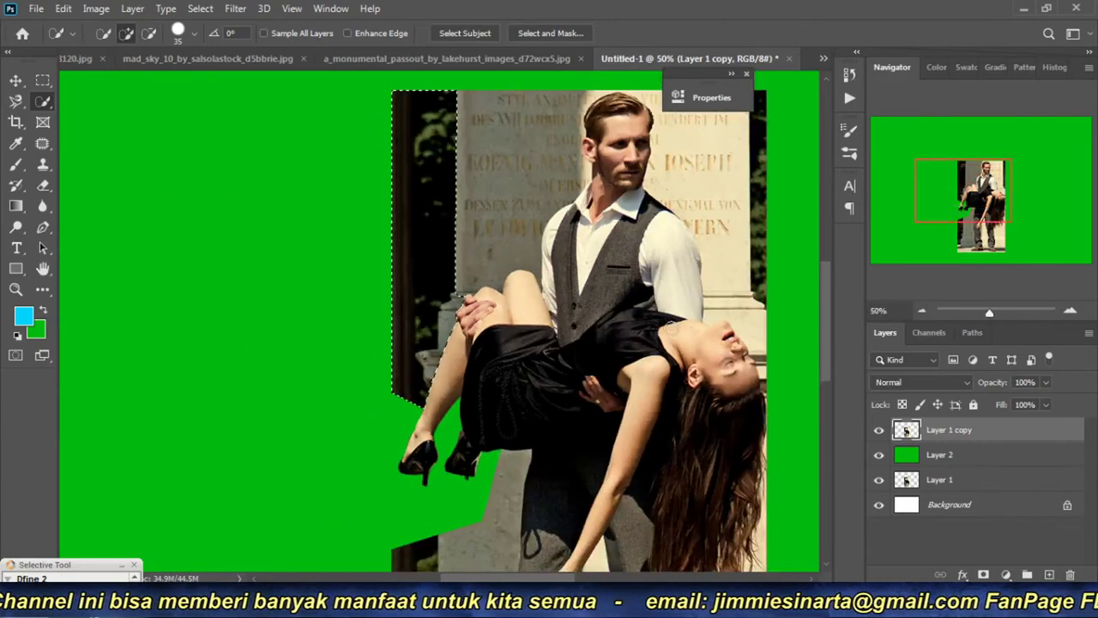
Step: Delete the selected dark strip, then zoom in on the man's head and collar
key(Delete)
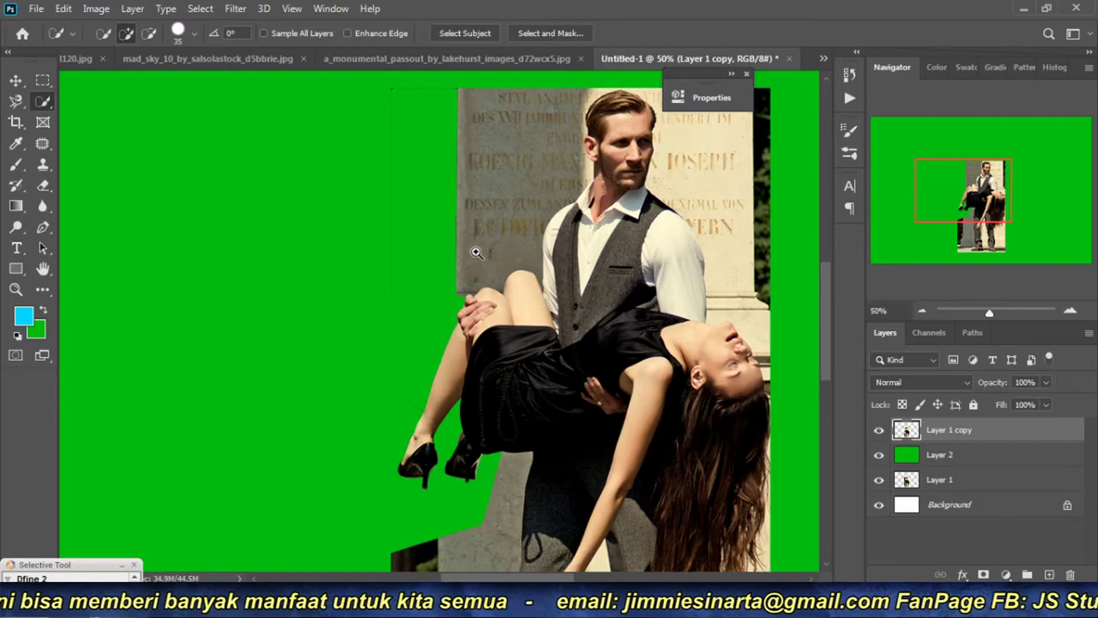
click(477, 253)
drag(502, 206, 461, 328)
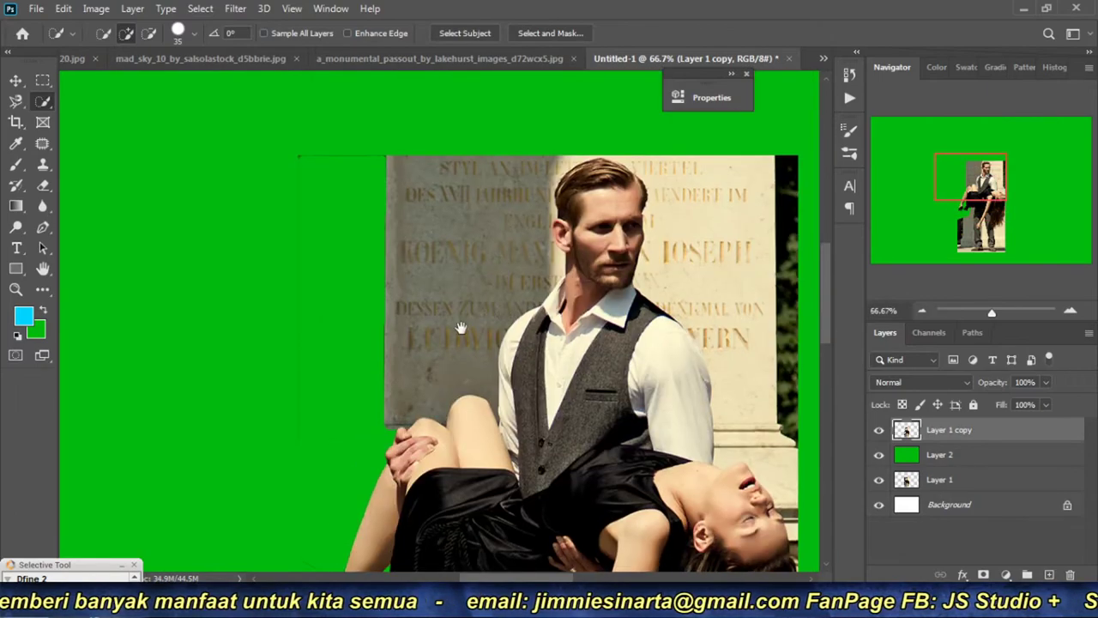
scroll(486, 287, up, 2)
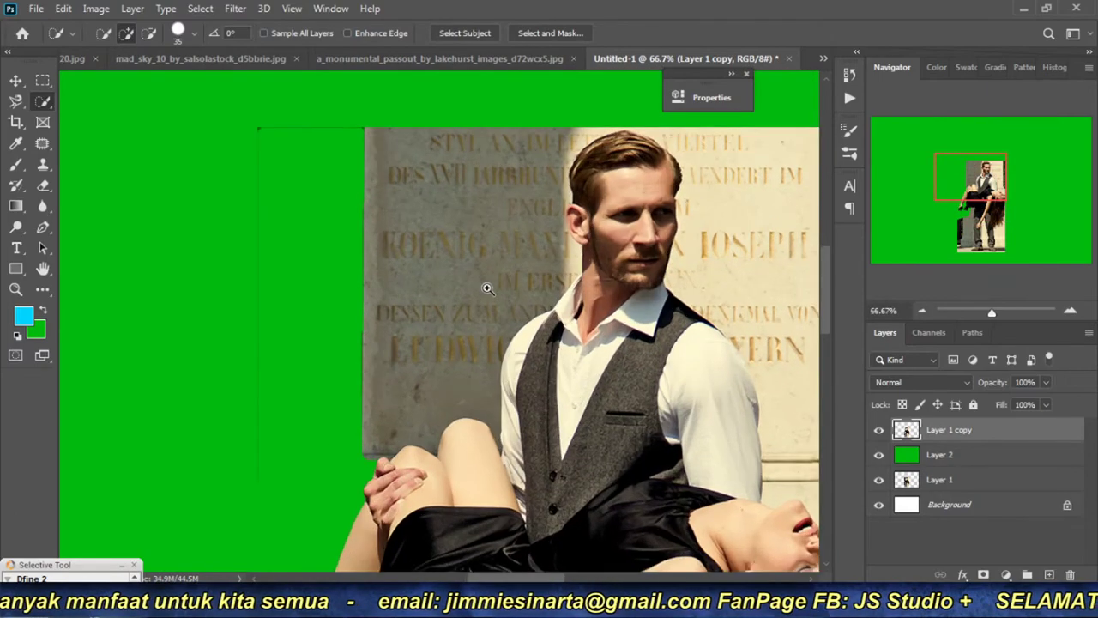
drag(646, 224, 484, 383)
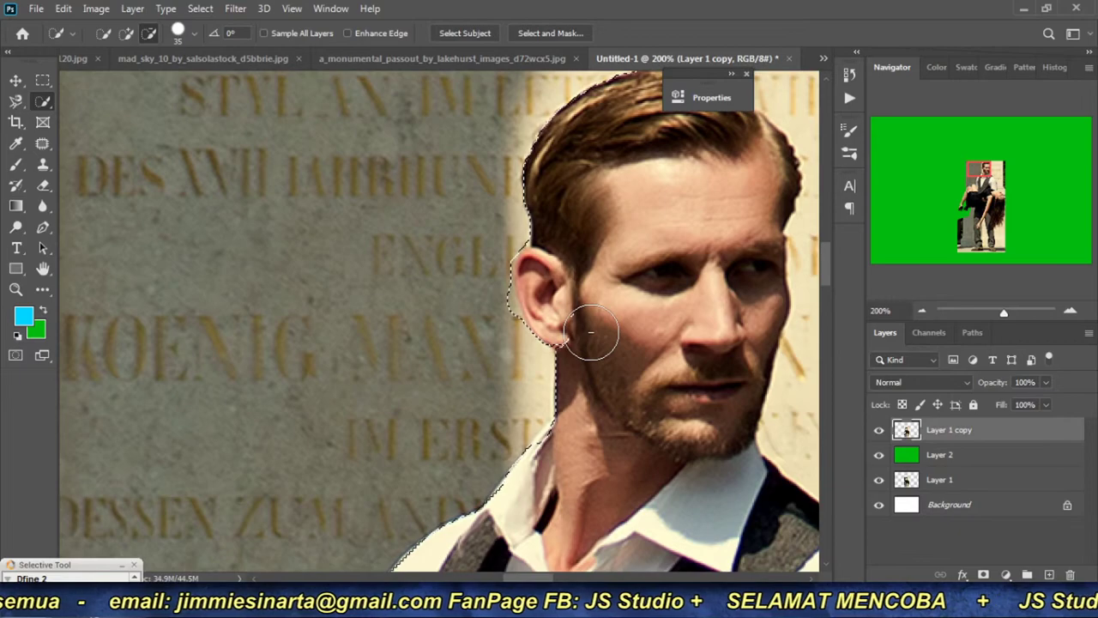
mouse_move(621, 358)
mouse_down()
mouse_move(611, 196)
mouse_move(559, 404)
mouse_up()
scroll(611, 196, up, 1)
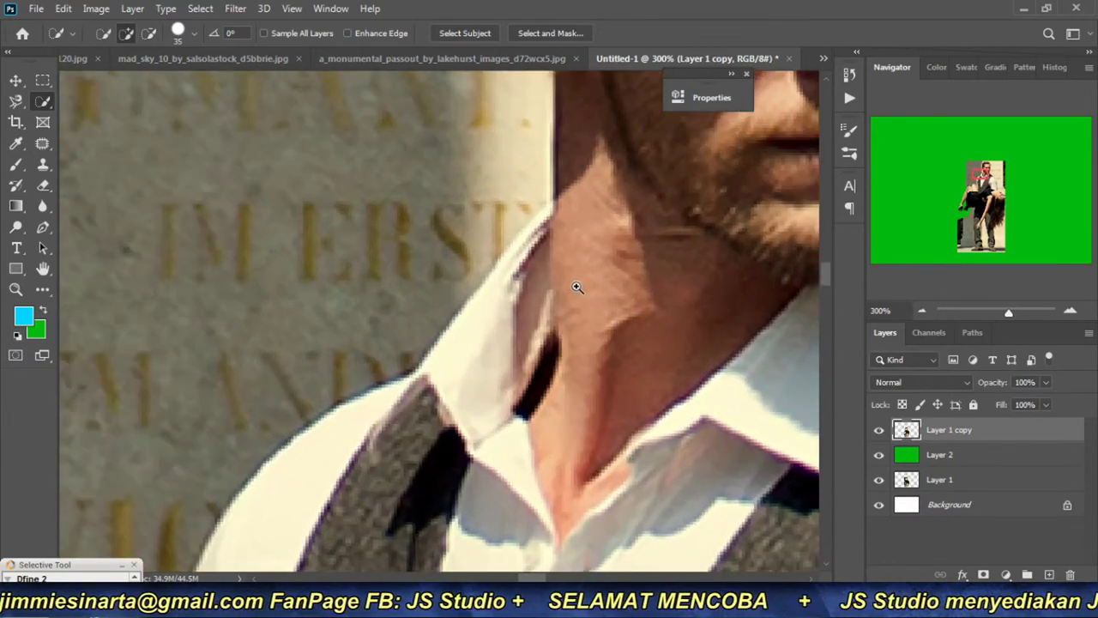
scroll(578, 287, up, 1)
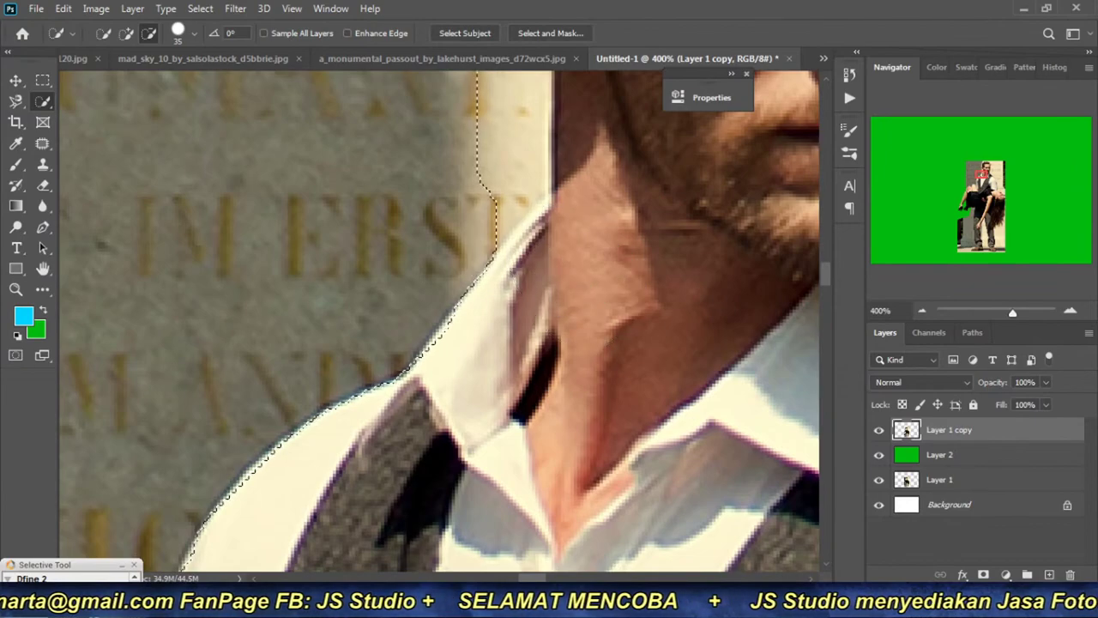
Step: Subtract the fingertip from the selection and delete the background above the knees
drag(532, 377, 595, 189)
scroll(645, 253, down, 1)
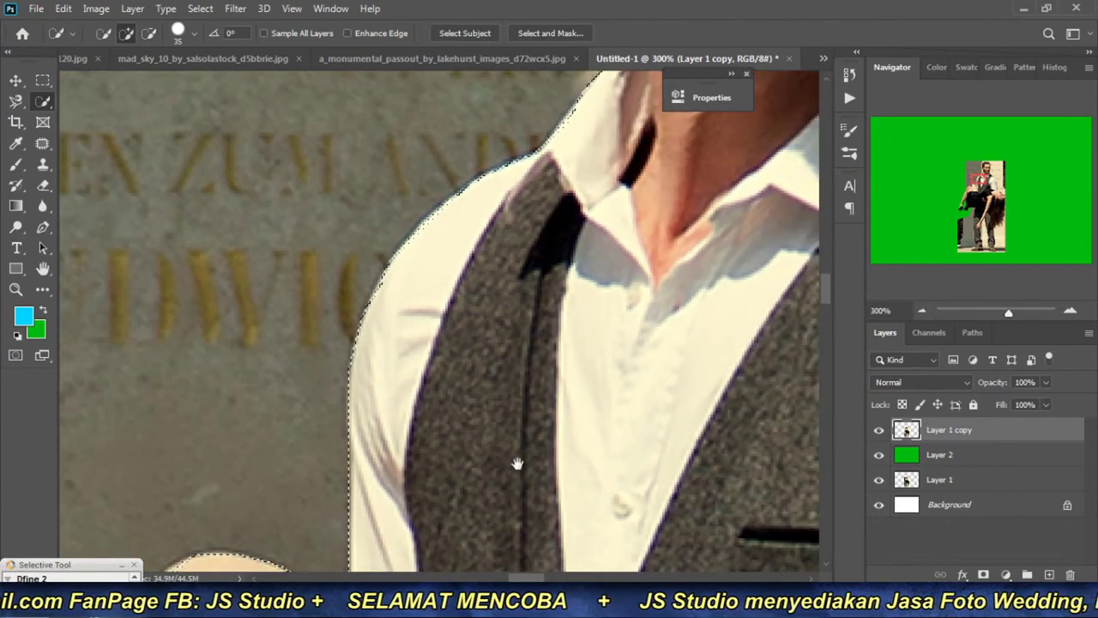
drag(514, 460, 580, 176)
drag(368, 311, 592, 318)
key(alt)
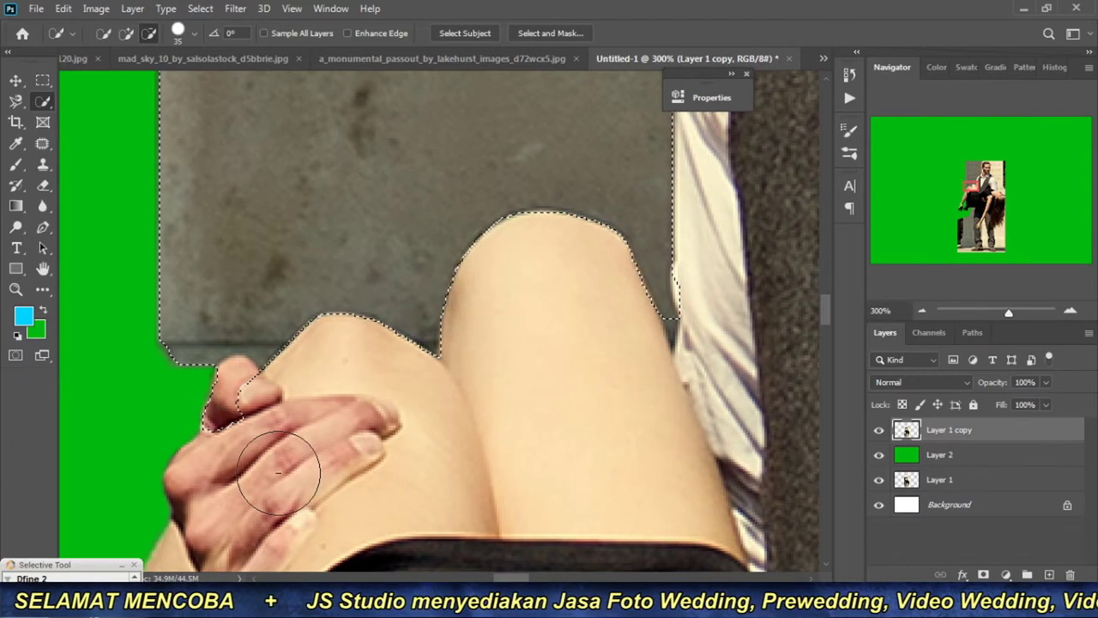
click(220, 392)
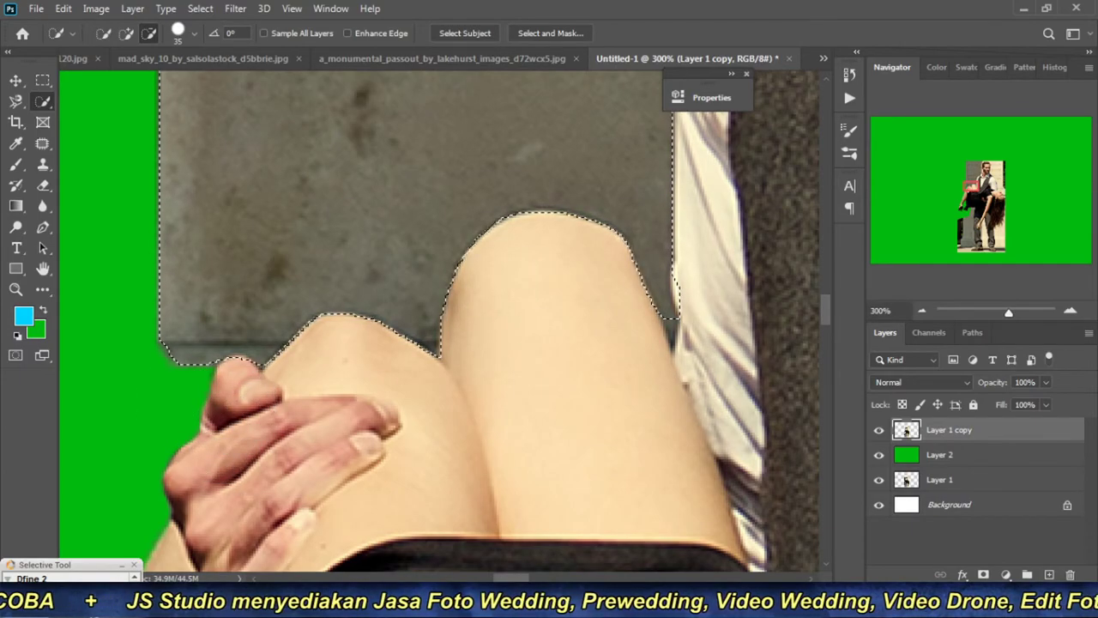
key(Delete)
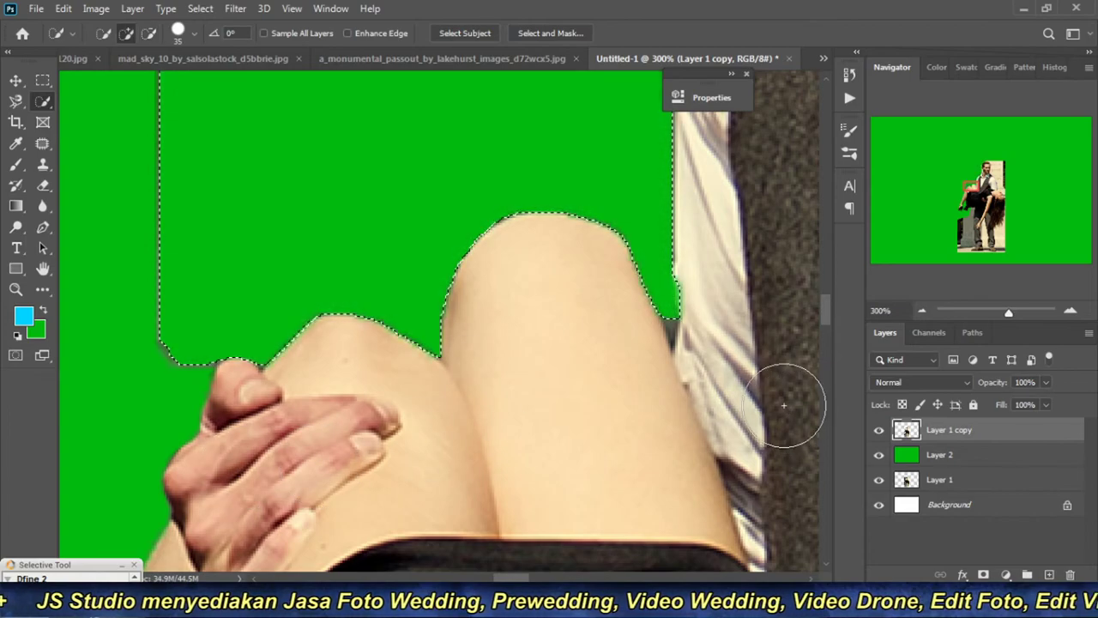
Step: Delete the stone pillar and dark strip left of the man
click(922, 309)
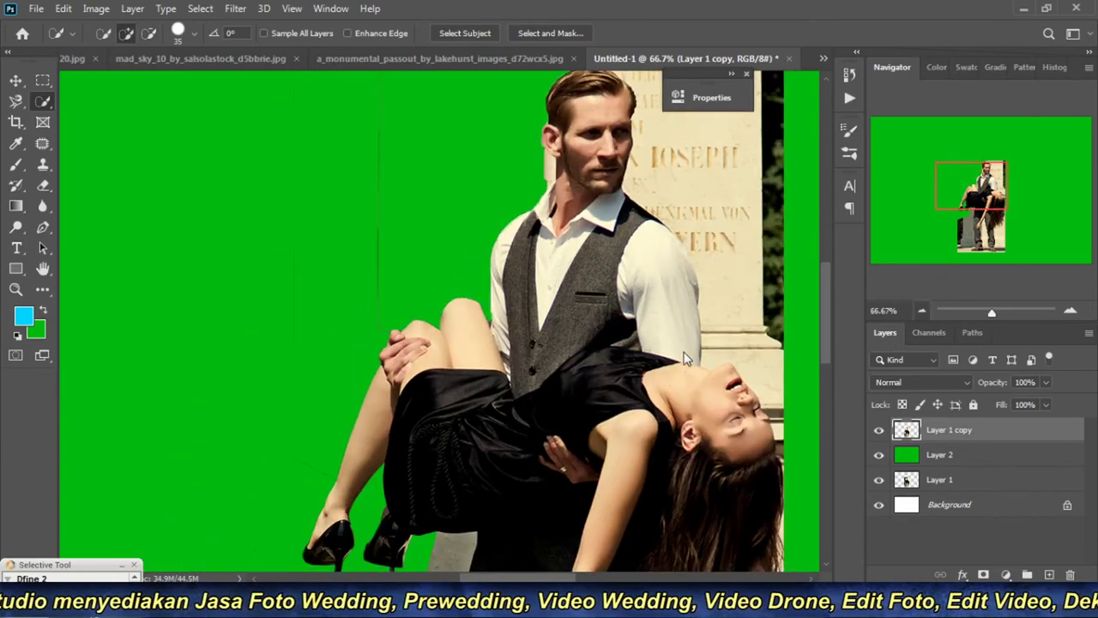
mouse_move(642, 366)
mouse_down()
mouse_move(411, 234)
mouse_move(506, 79)
mouse_up()
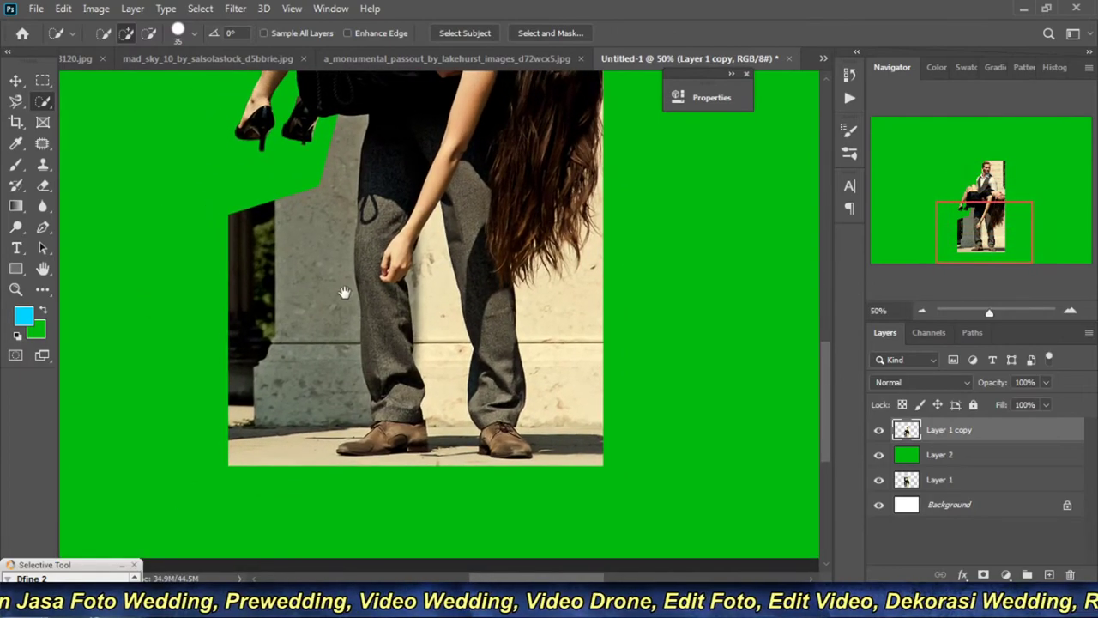
drag(346, 289, 293, 284)
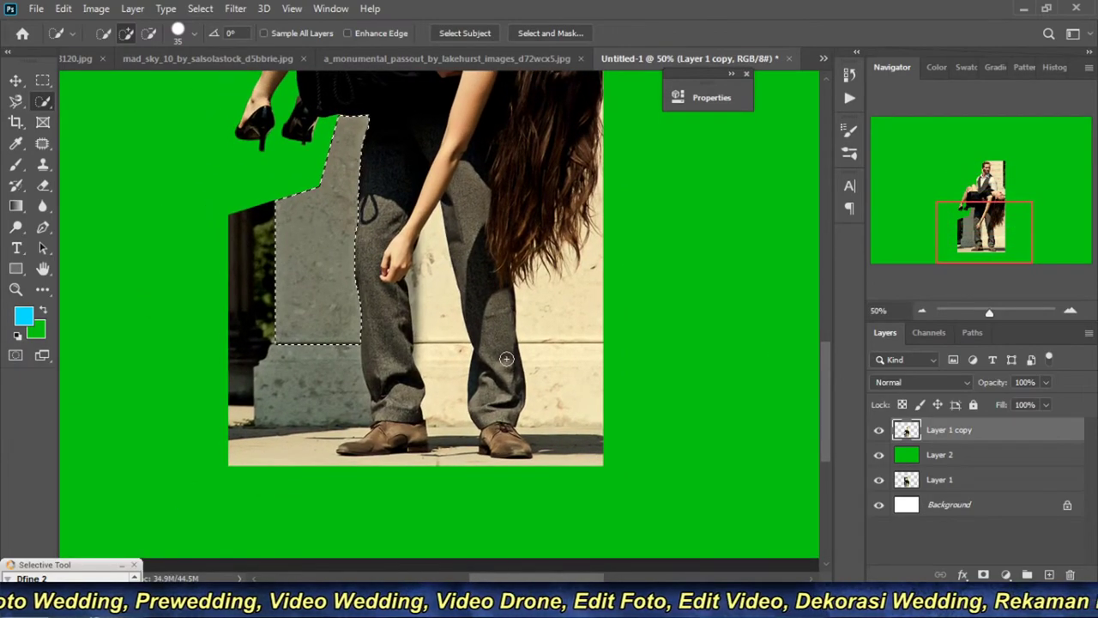
key(Delete)
key(ctrl+d)
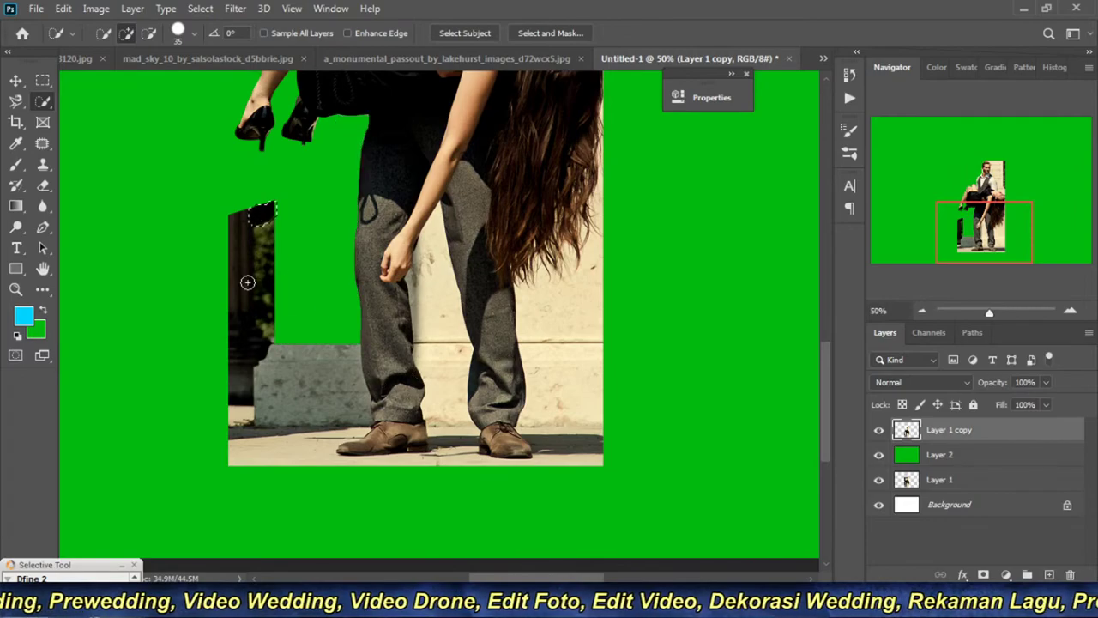
key(Delete)
Step: Delete the stone block left of the legs and the background beside the trouser leg
drag(297, 364, 271, 429)
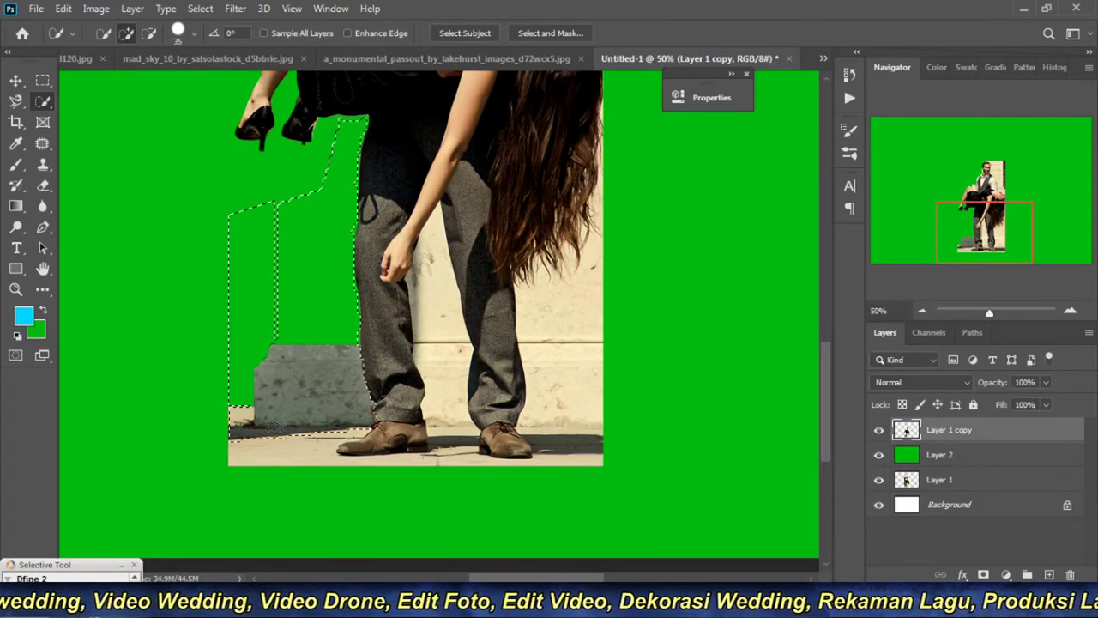
key(Delete)
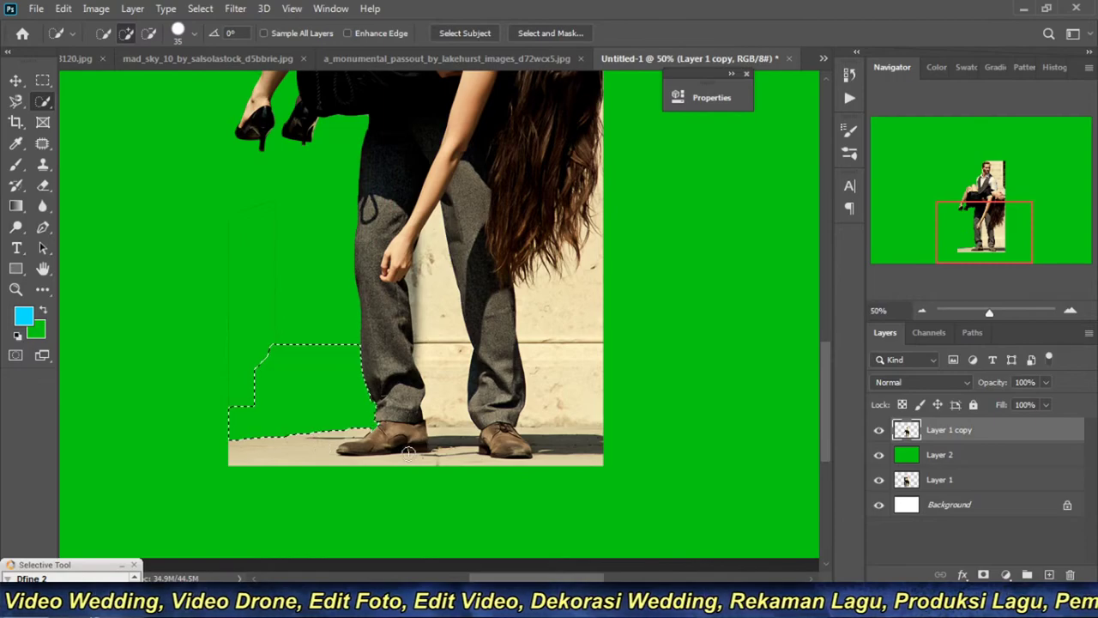
scroll(409, 454, up, 1)
scroll(403, 456, up, 1)
scroll(377, 459, up, 1)
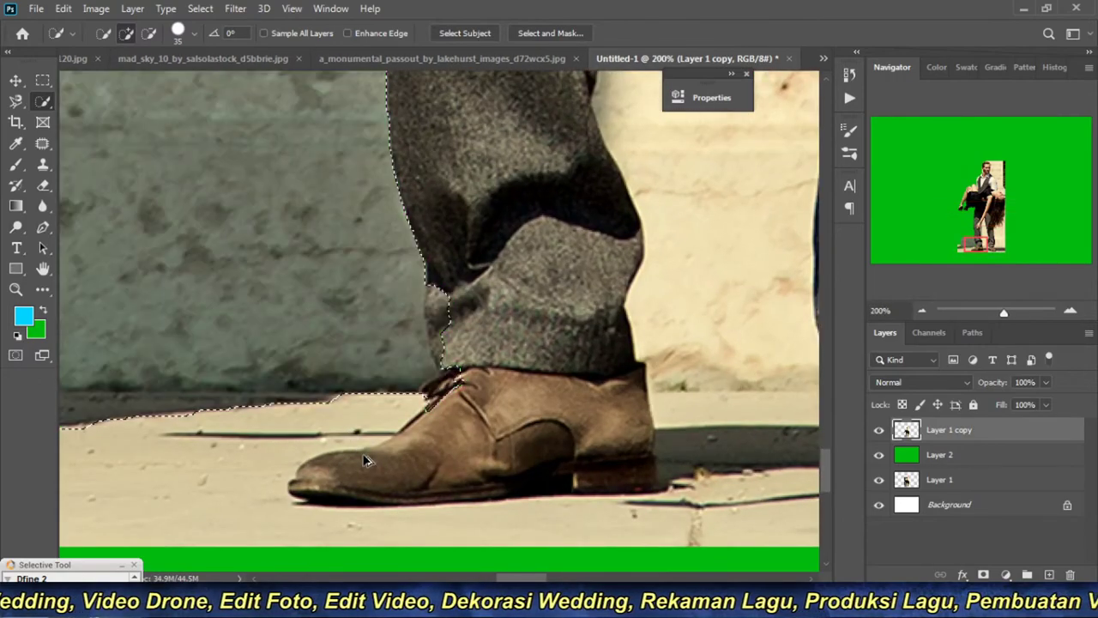
scroll(481, 425, up, 1)
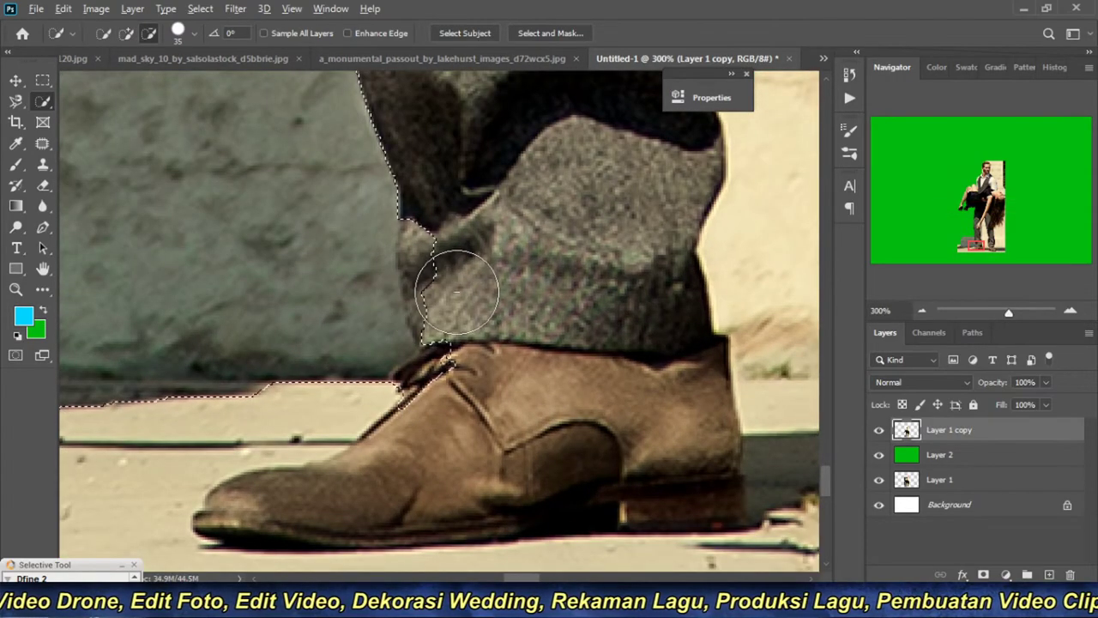
mouse_move(457, 292)
mouse_down()
mouse_move(428, 274)
mouse_move(437, 206)
mouse_move(448, 246)
mouse_move(428, 240)
mouse_move(469, 361)
mouse_move(463, 401)
mouse_move(448, 404)
mouse_up()
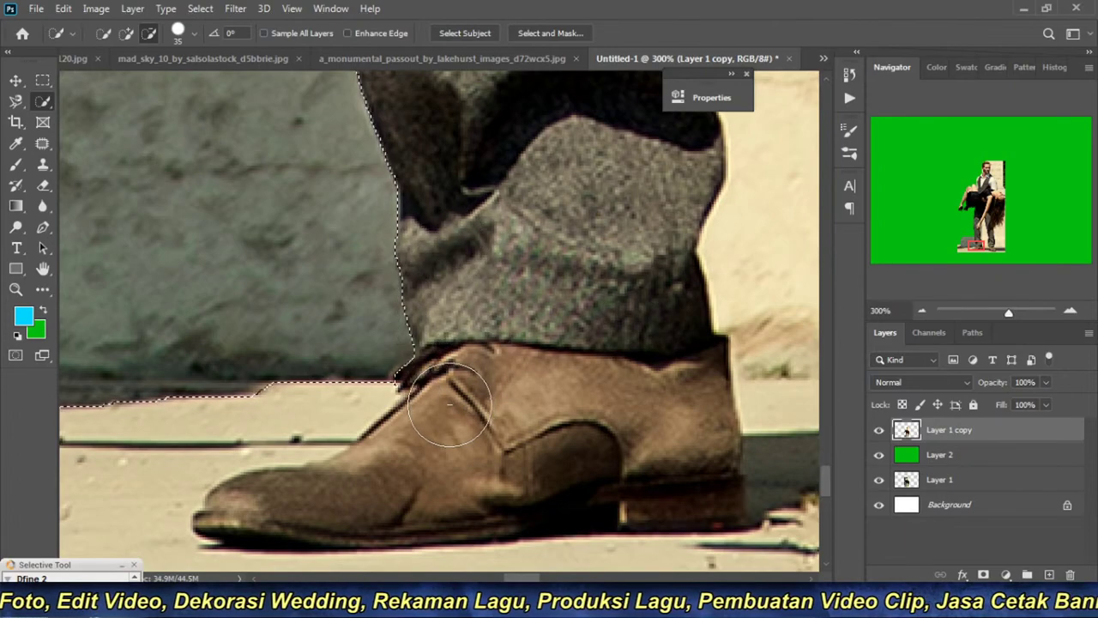
key(Delete)
Step: Delete the sand strips left of the shoe, keeping the shoe toe out of the selection
drag(365, 426, 560, 339)
drag(429, 299, 466, 282)
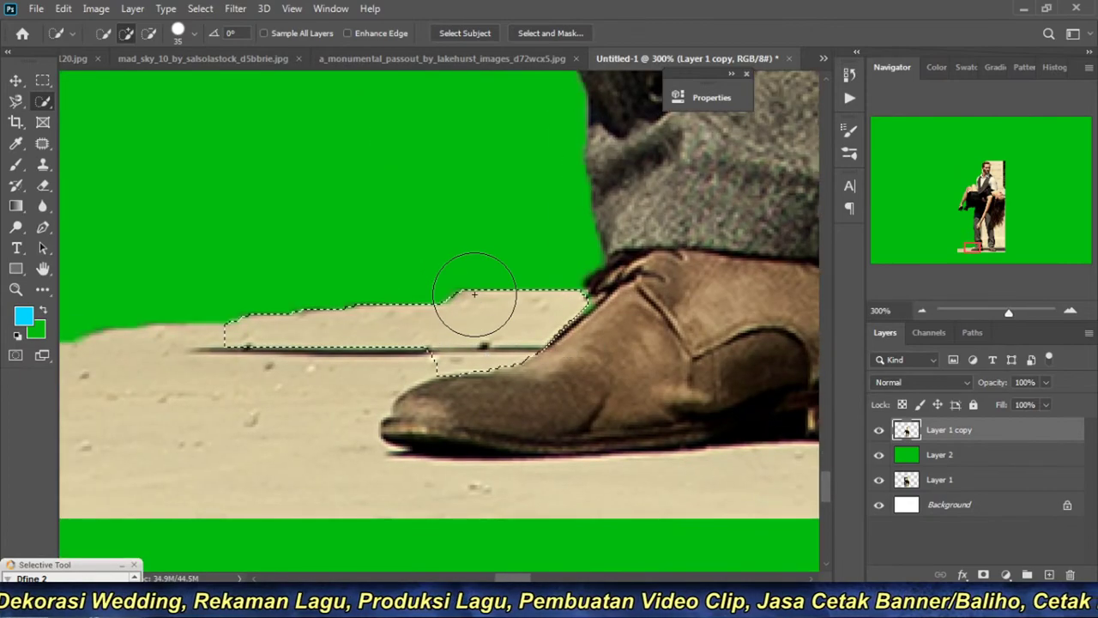
key(Delete)
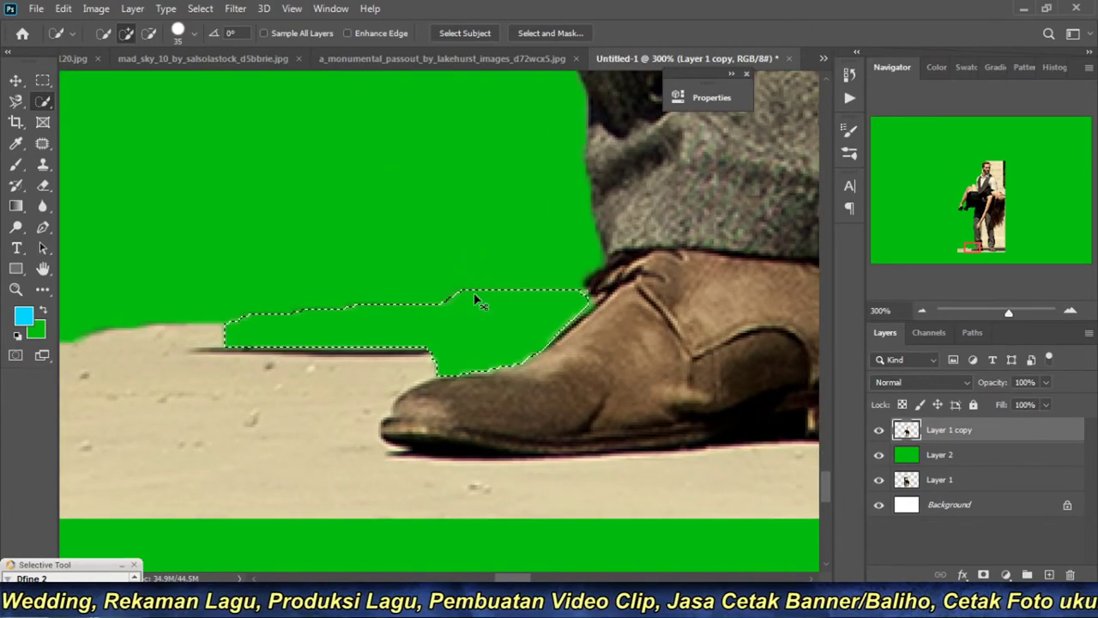
mouse_move(356, 397)
mouse_down()
mouse_move(392, 368)
mouse_move(558, 296)
mouse_move(313, 352)
mouse_up()
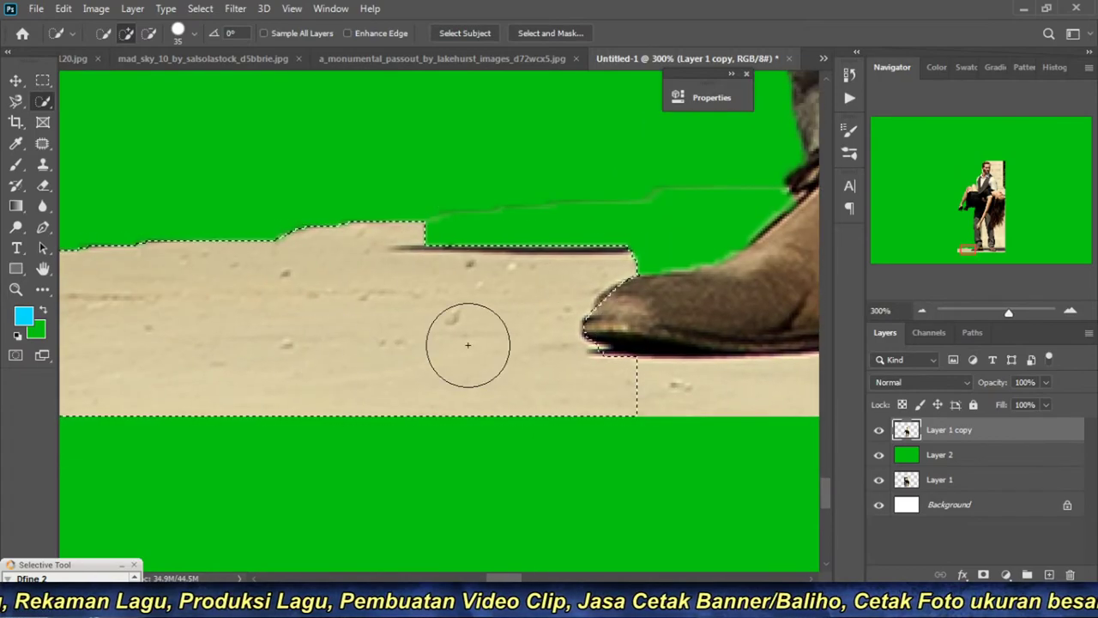
drag(657, 324, 673, 318)
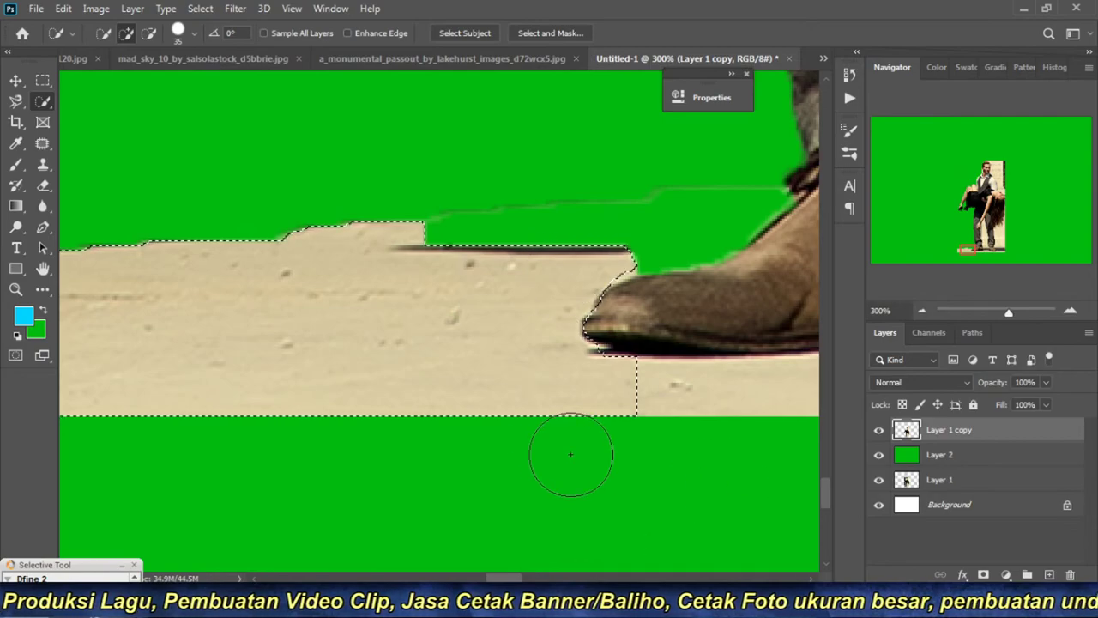
key(Delete)
key(ctrl+minus)
key(ctrl+minus)
key(ctrl+minus)
key(ctrl+minus)
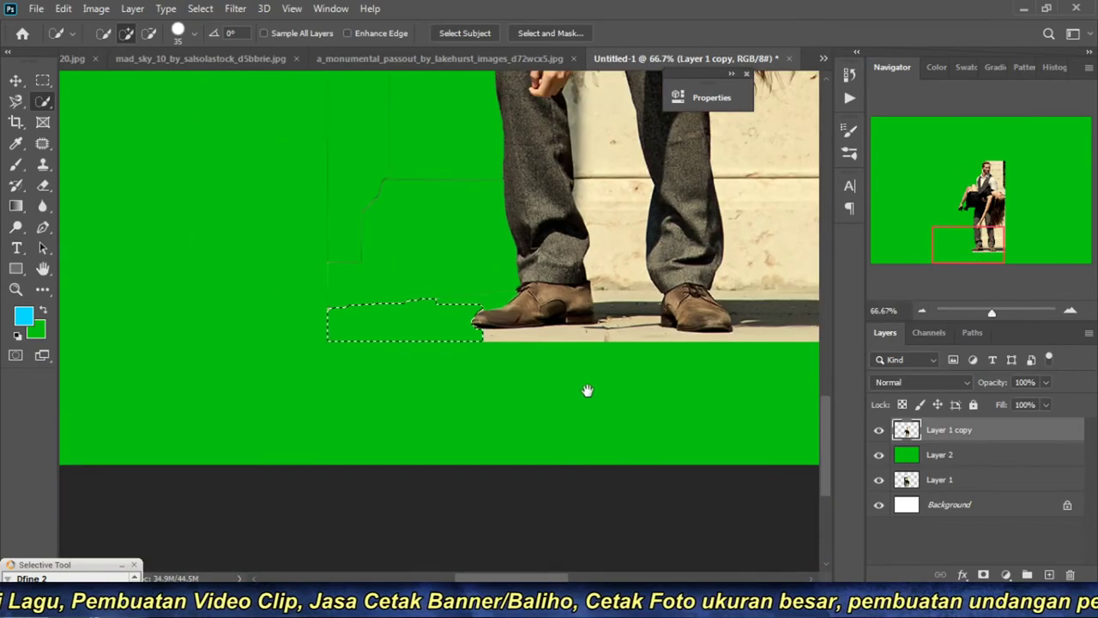
Step: Select and delete the upper and lower wall areas between the legs
drag(587, 390, 417, 489)
drag(439, 203, 446, 261)
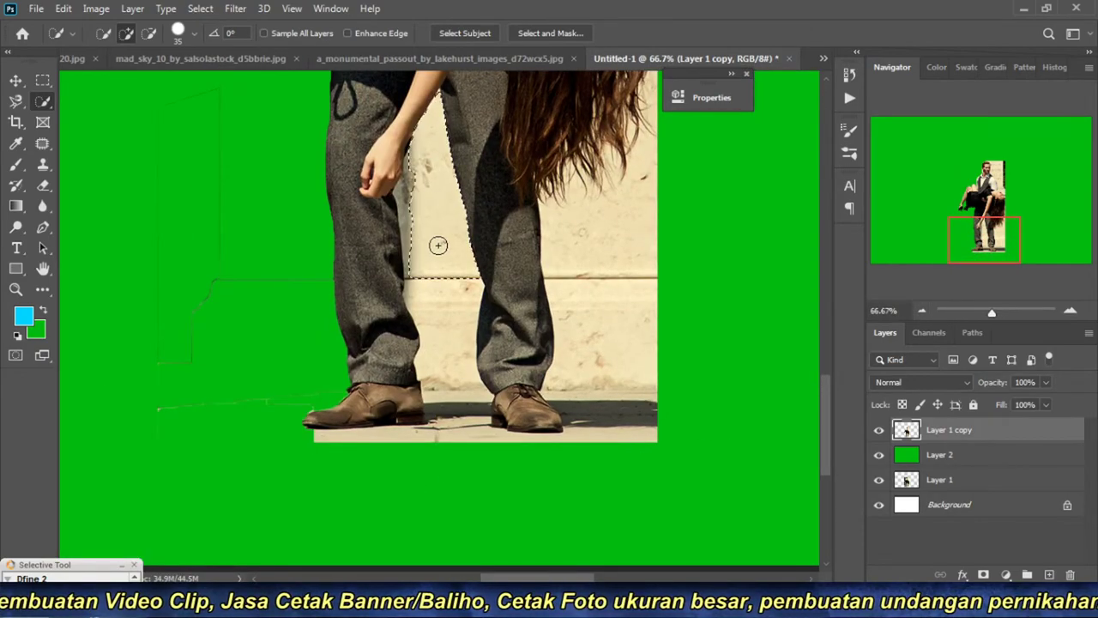
key(Delete)
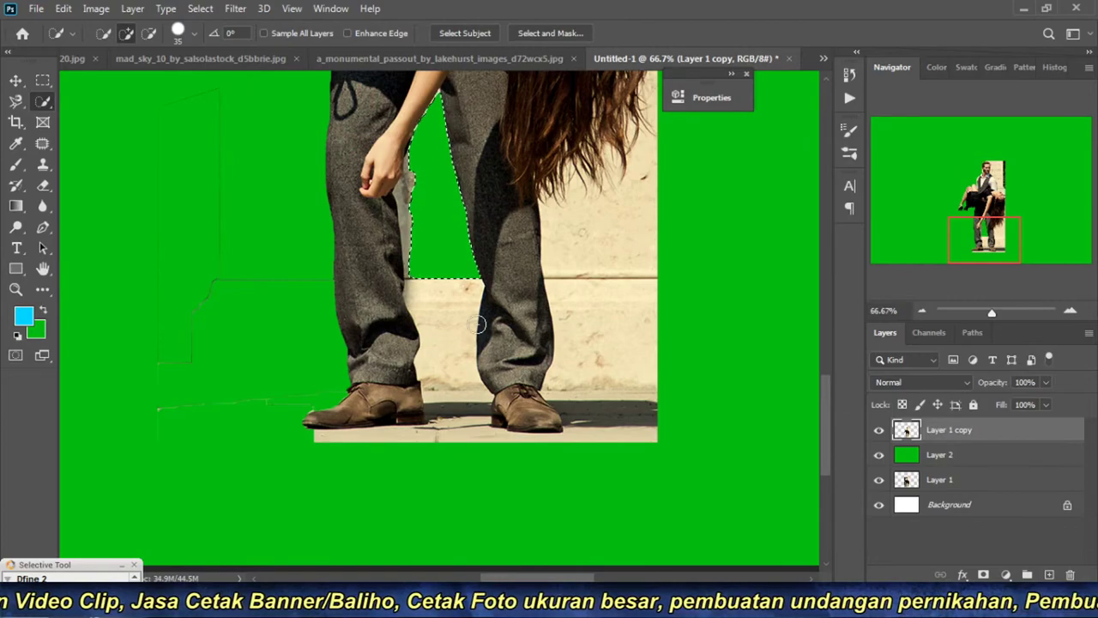
drag(455, 314, 473, 392)
key(Delete)
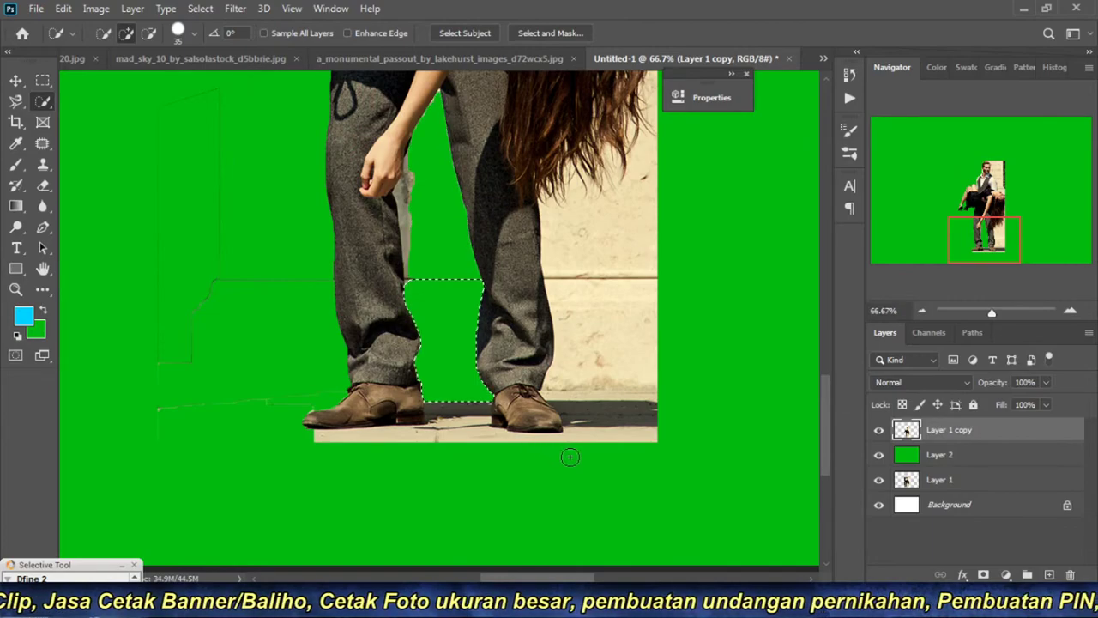
Step: Delete the wall right of the legs, undoing a wrong deletion first
mouse_move(640, 332)
mouse_down()
mouse_move(589, 363)
mouse_move(623, 490)
mouse_up()
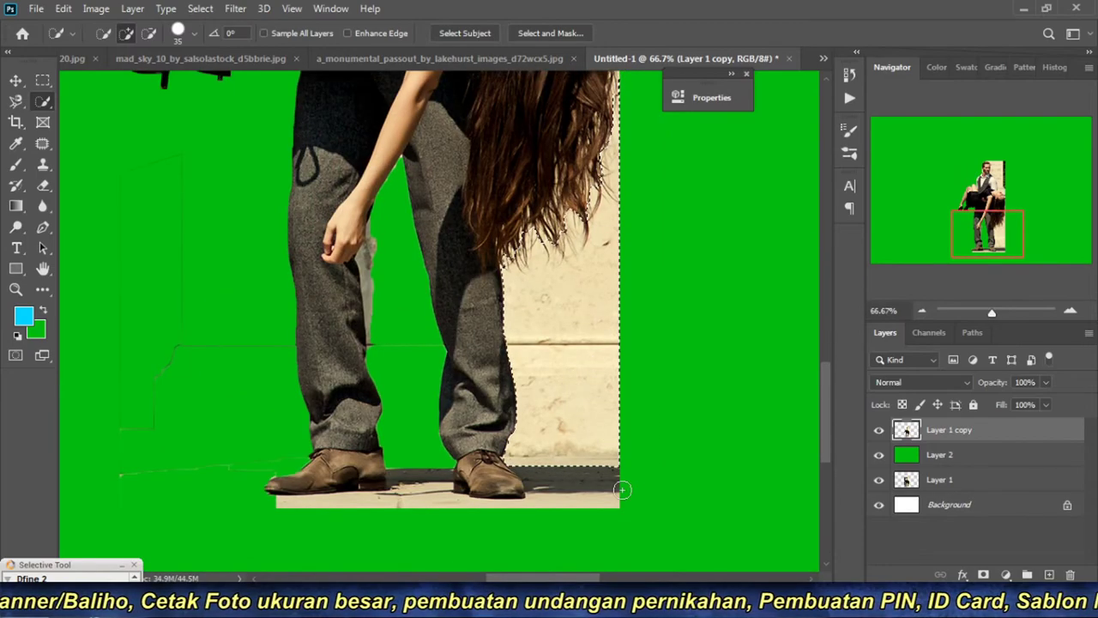
key(Delete)
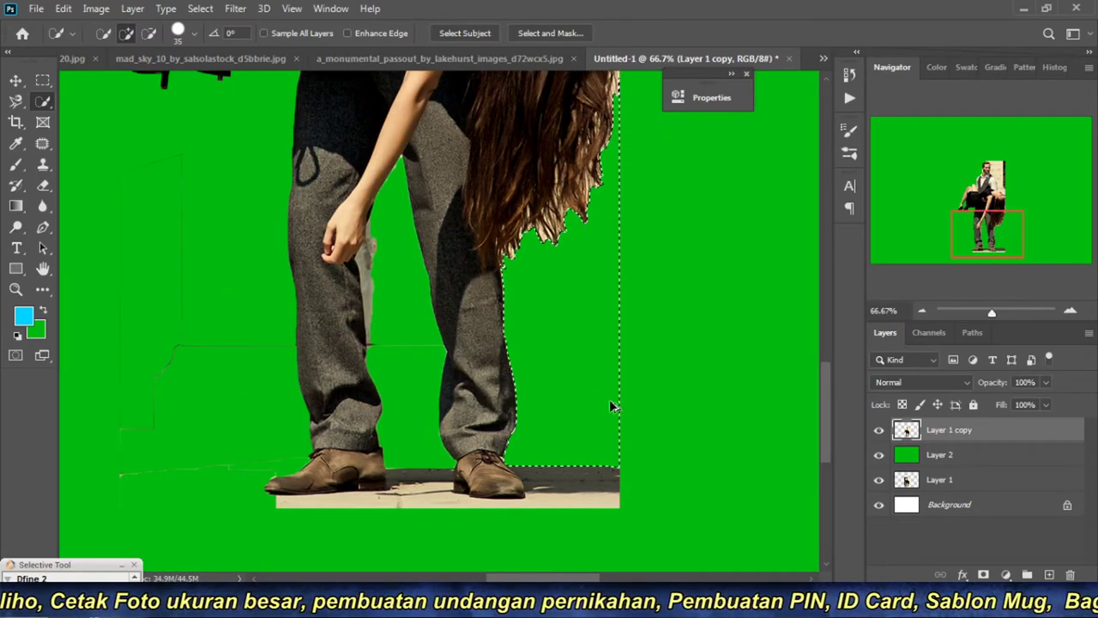
key(ctrl+z)
key(ctrl+z)
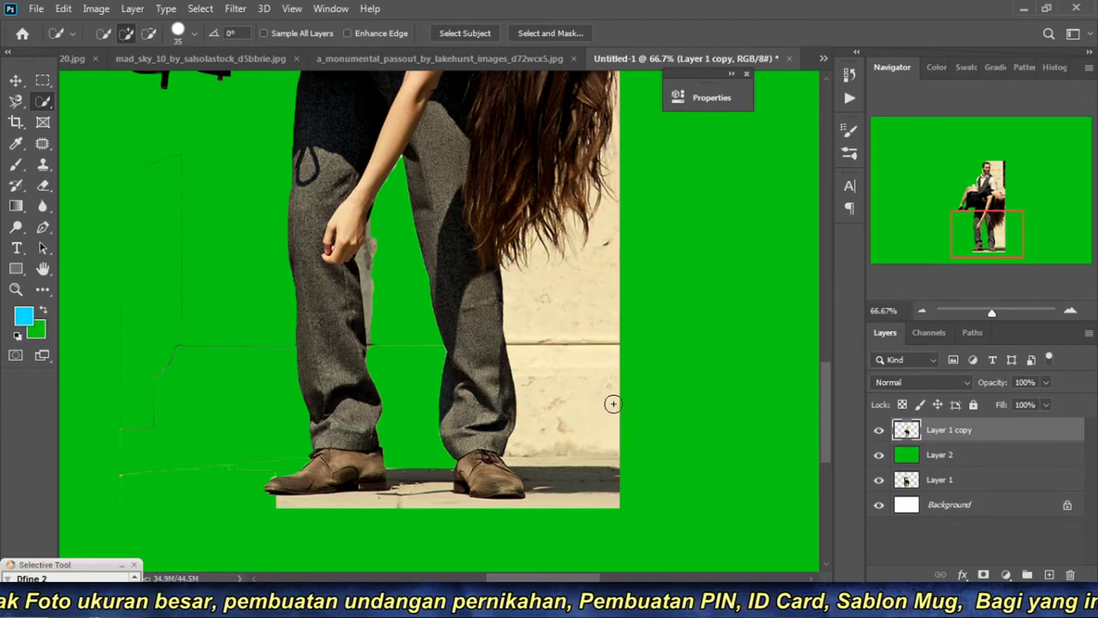
drag(597, 462, 600, 537)
key(Delete)
key(Delete)
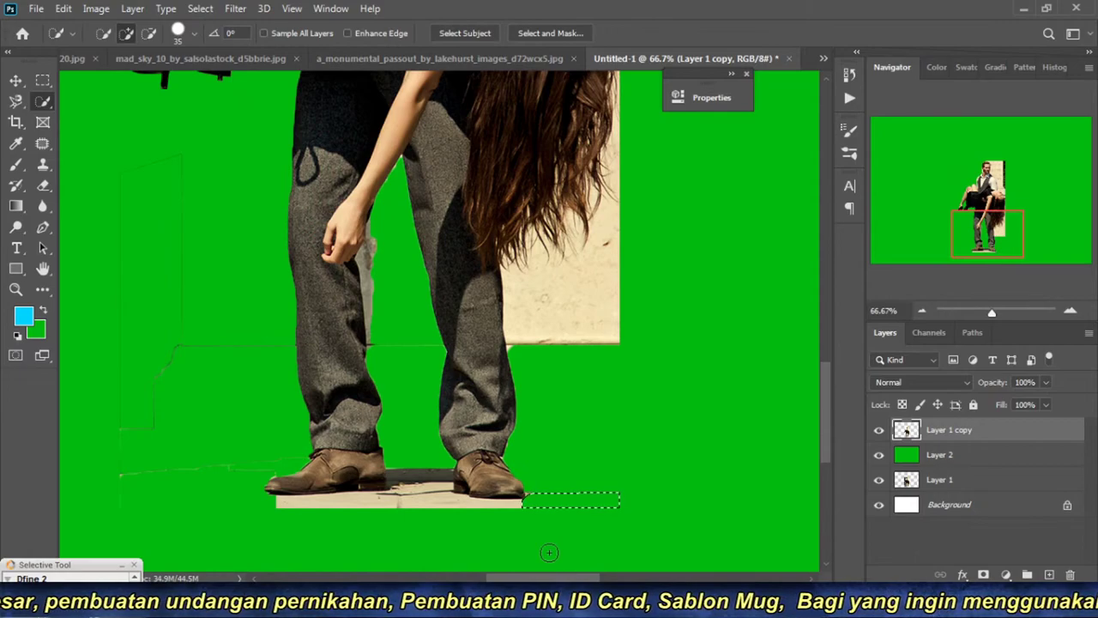
Step: Delete the floor and shadow under the shoes
drag(420, 481, 433, 459)
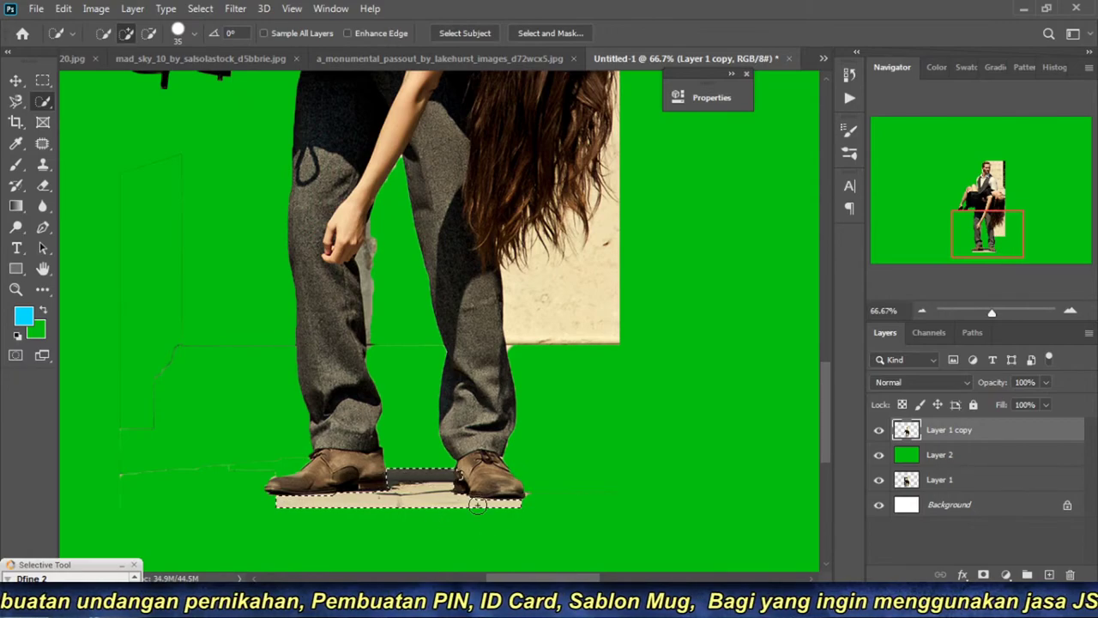
scroll(432, 459, up, 4)
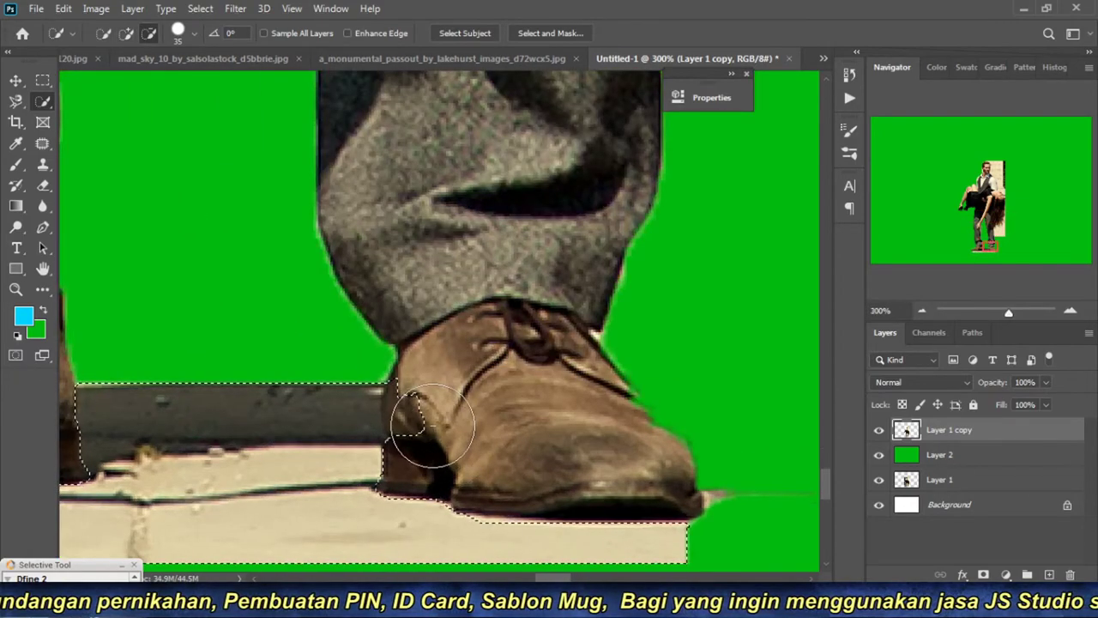
scroll(408, 422, down, 5)
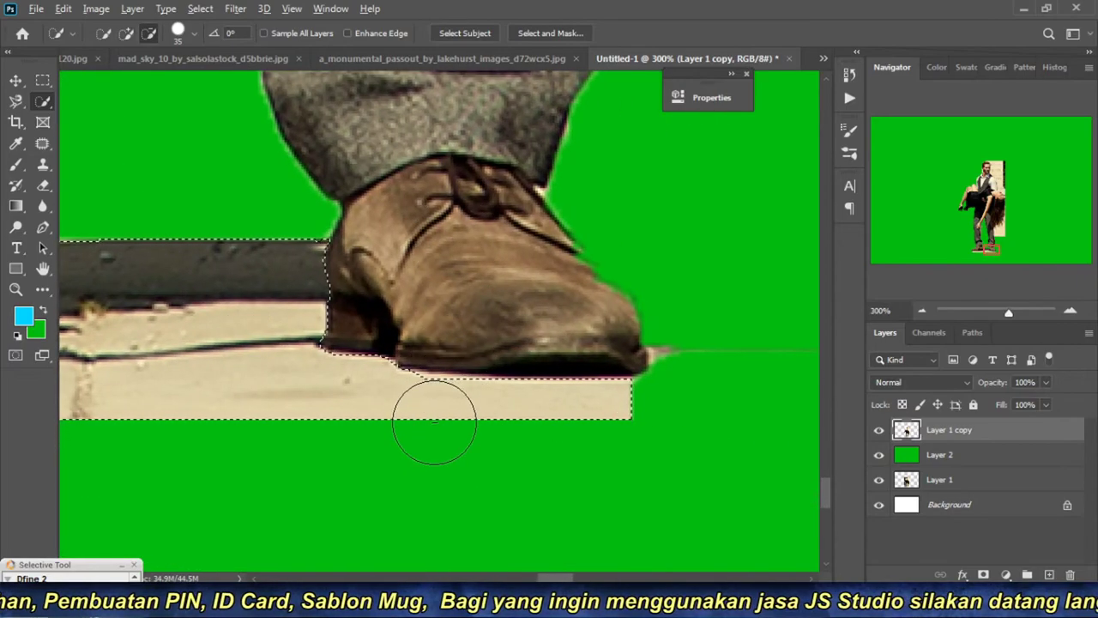
key(Delete)
scroll(429, 441, down, 3)
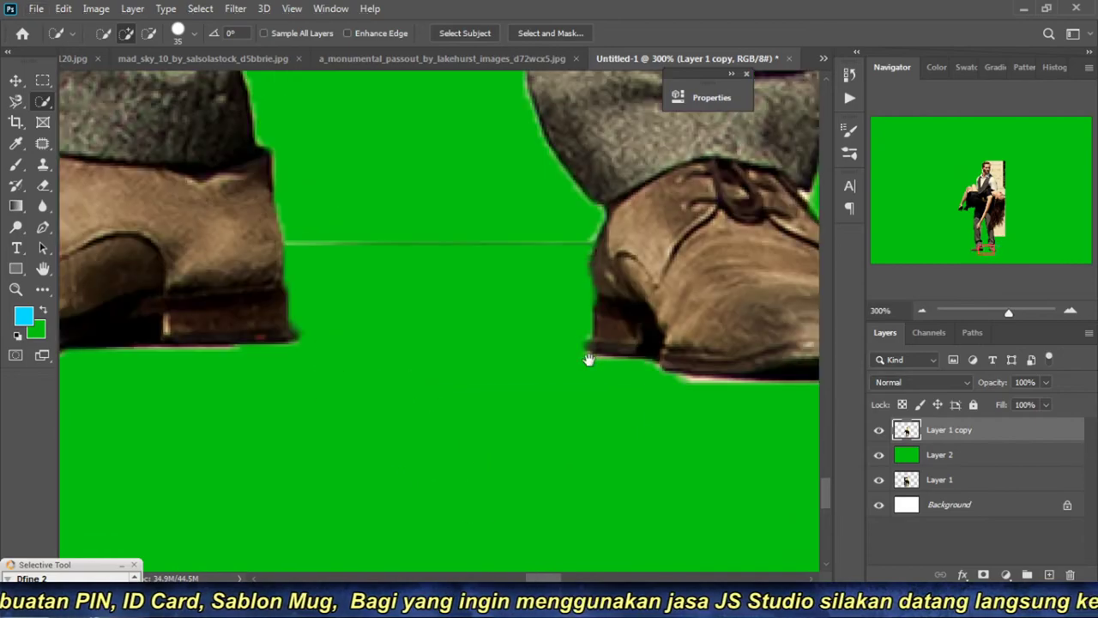
scroll(350, 348, up, 3)
drag(350, 348, 483, 349)
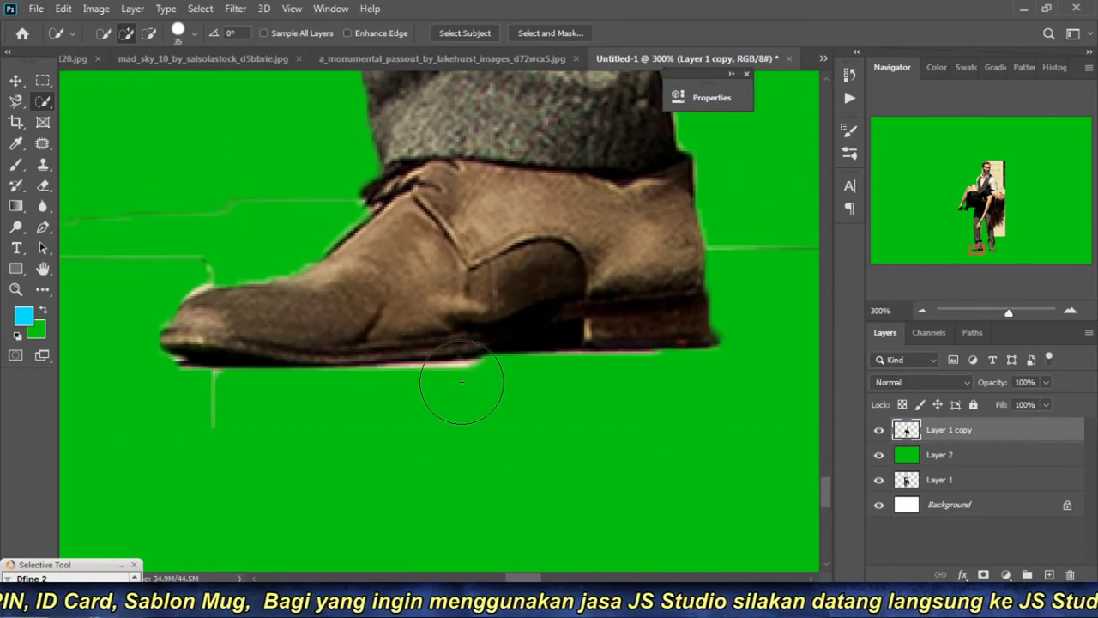
Step: With a fine-tipped Eraser, erase the faint line and streak around the shoe
key(e)
key(bracketleft)
key(bracketleft)
key(bracketleft)
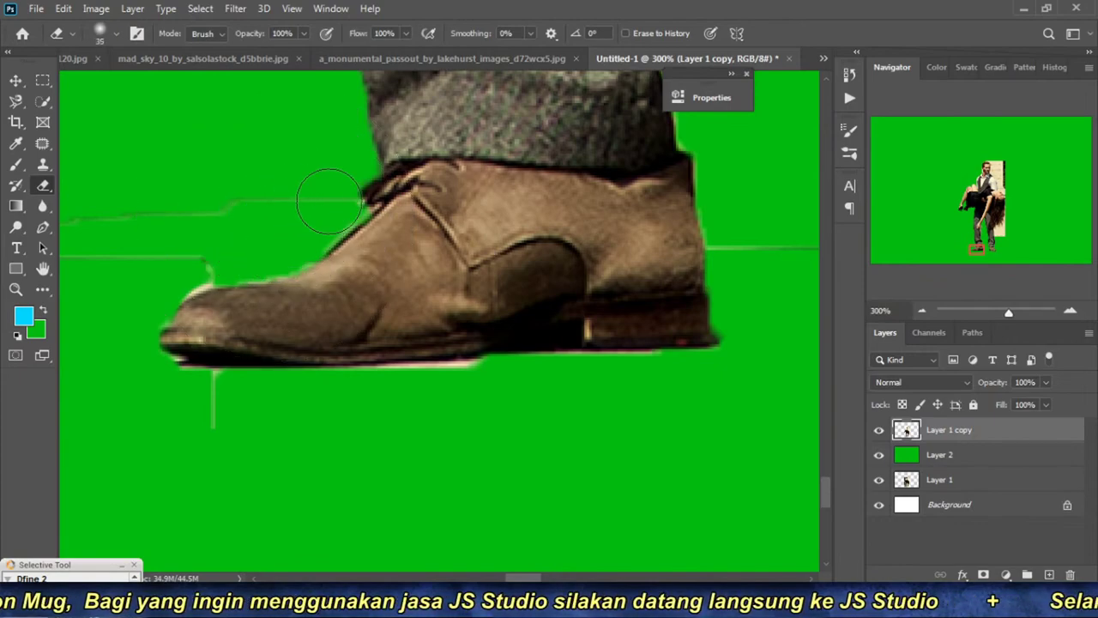
key(bracketleft)
key(bracketleft)
key(bracketleft)
key(bracketleft)
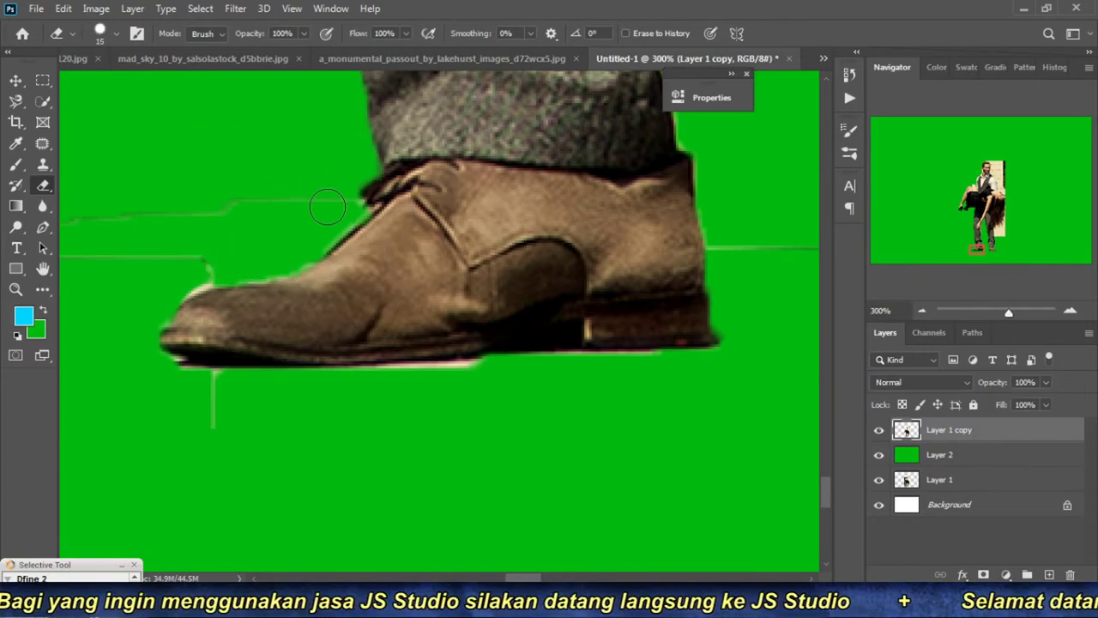
key(bracketleft)
key(bracketleft)
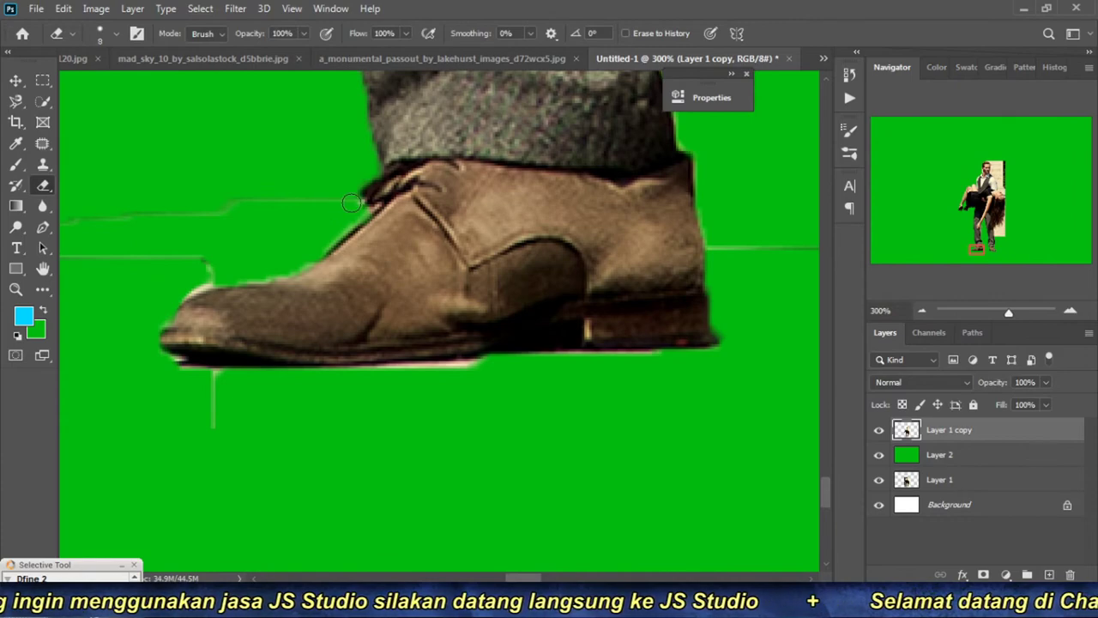
drag(225, 206, 429, 216)
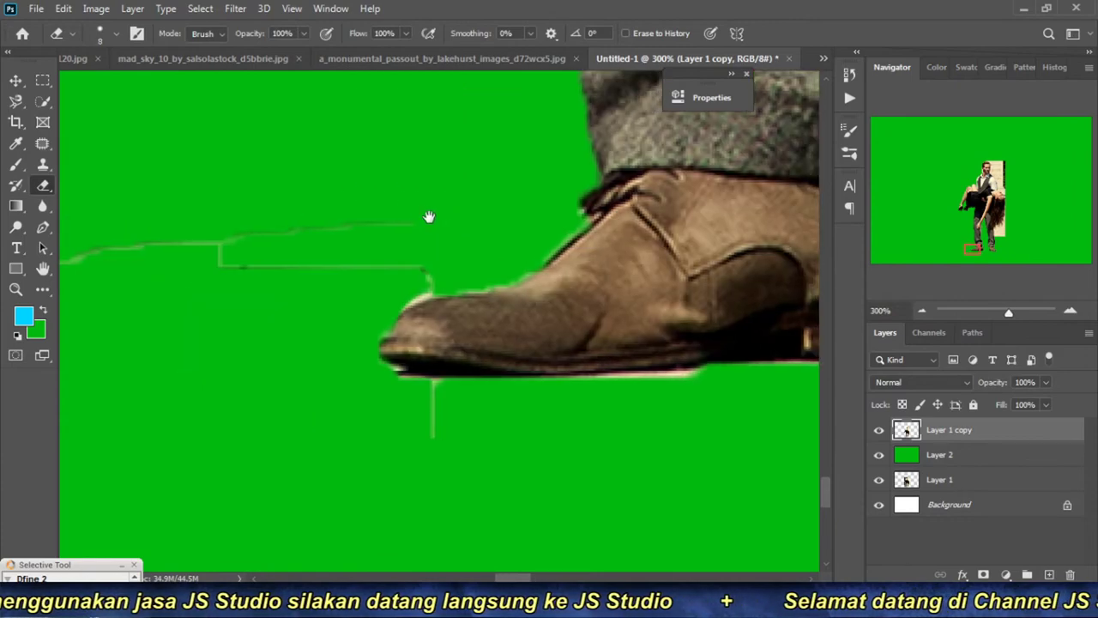
mouse_move(270, 229)
mouse_down()
mouse_move(232, 263)
mouse_move(428, 277)
mouse_move(401, 306)
mouse_up()
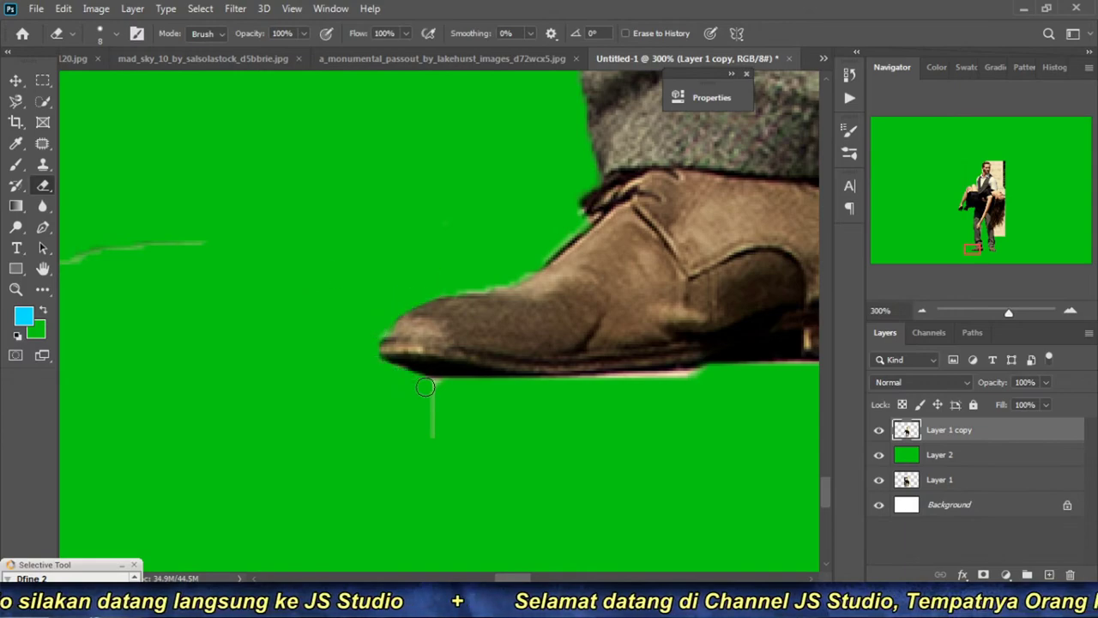
drag(437, 407, 434, 449)
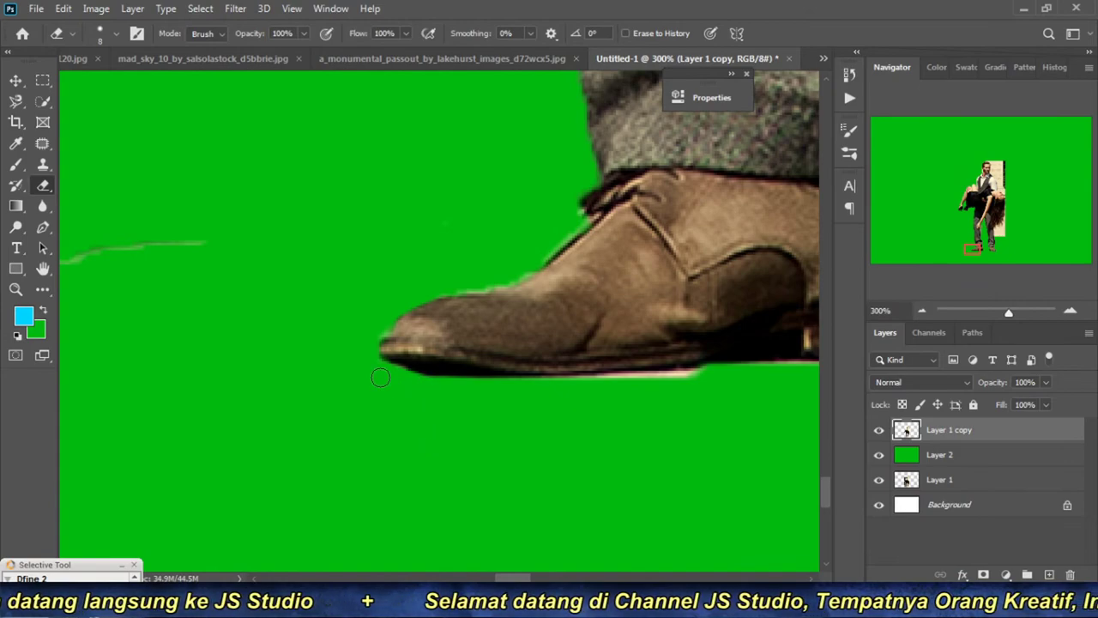
drag(484, 392, 493, 386)
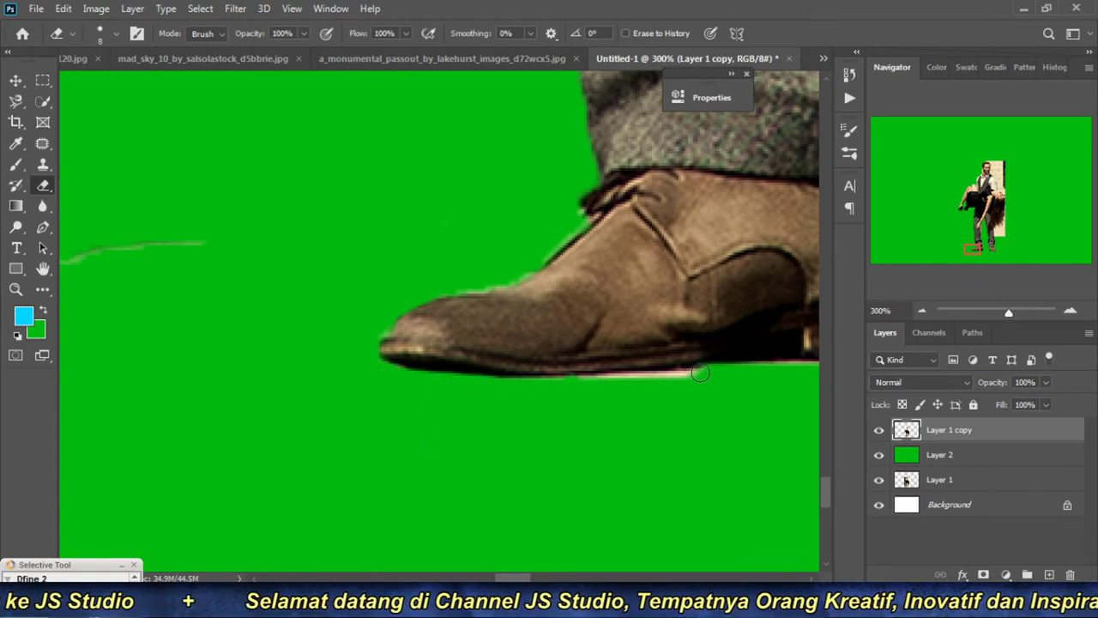
Step: Erase the dark leftover and light fringe under the boot heel
drag(700, 372, 506, 405)
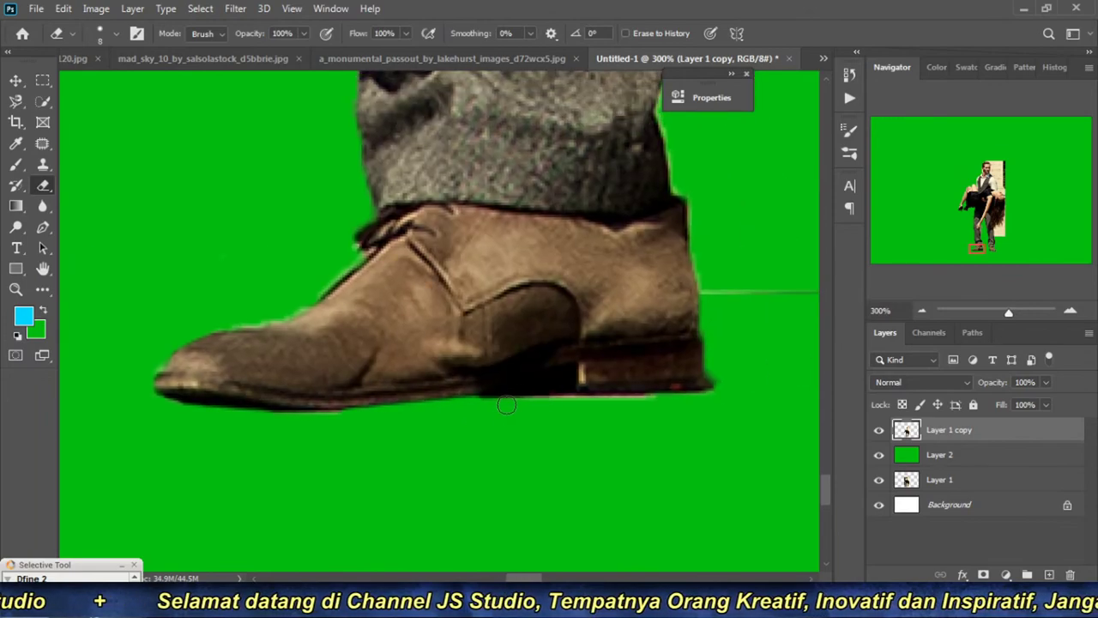
shift+click(556, 375)
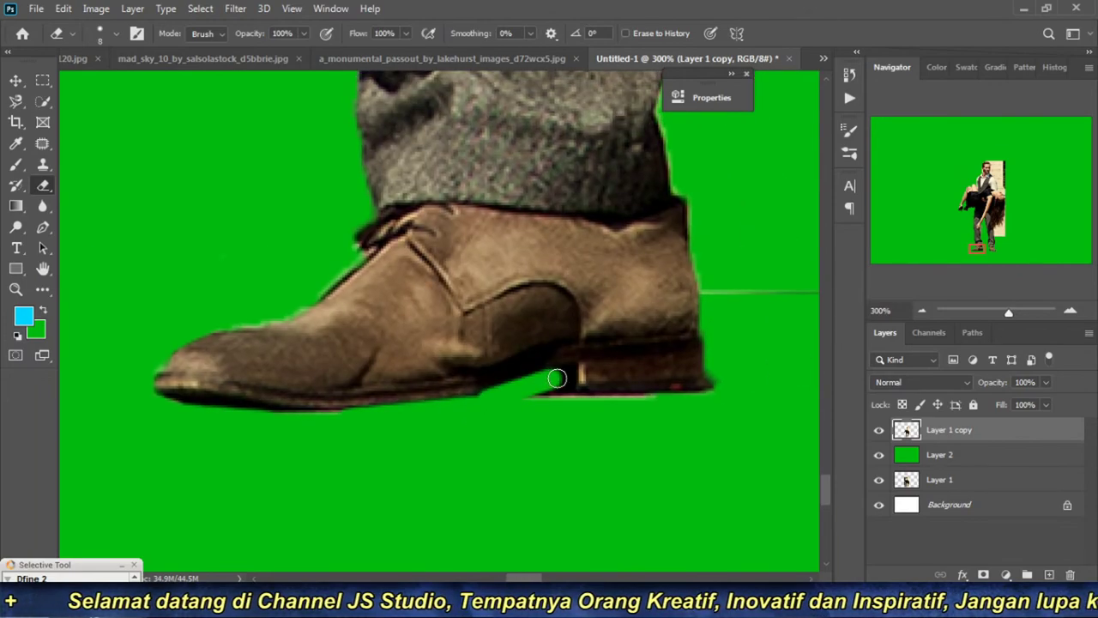
mouse_move(575, 371)
mouse_down()
mouse_move(573, 406)
mouse_move(496, 406)
mouse_up()
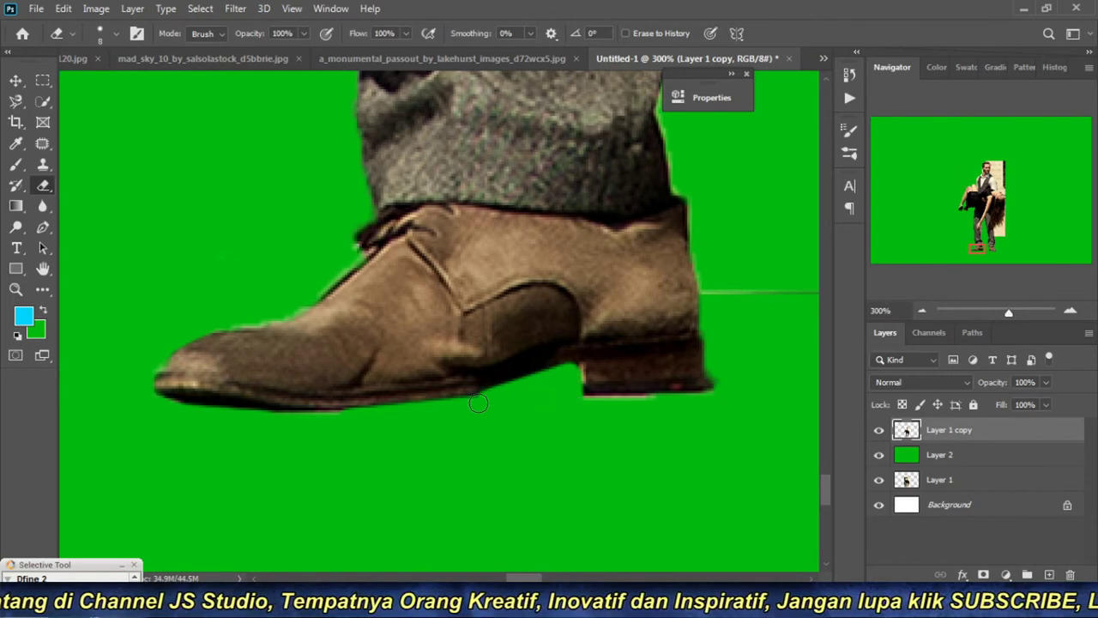
drag(585, 435, 428, 426)
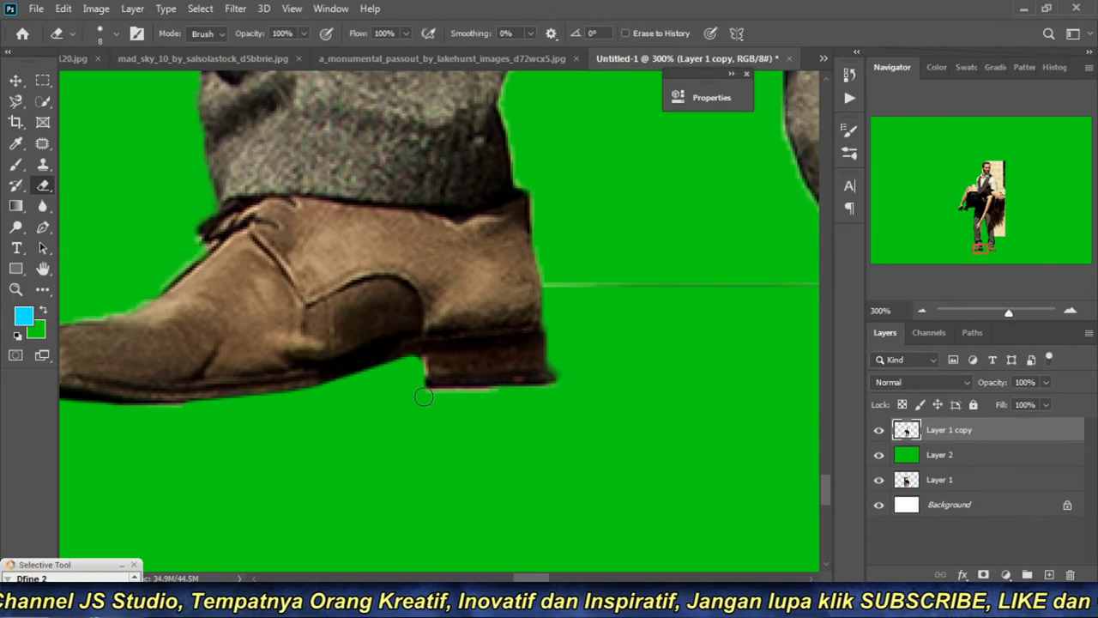
mouse_move(530, 392)
mouse_down()
mouse_move(548, 389)
mouse_move(532, 351)
mouse_move(452, 381)
mouse_up()
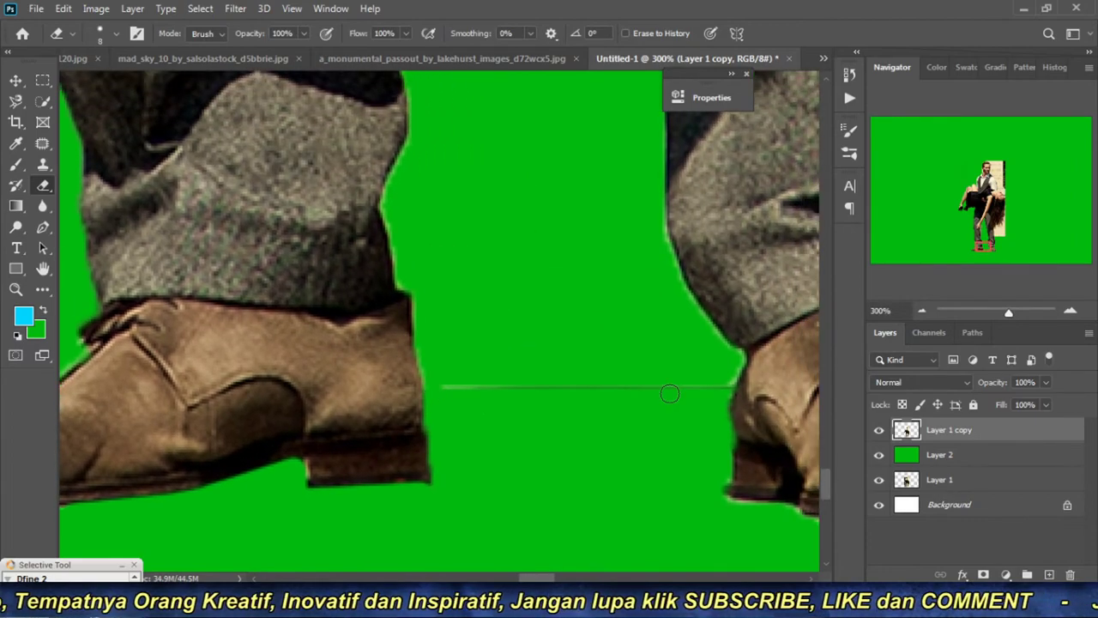
Step: Erase the light fringe under the second boot's sole and along its front edge
shift+click(726, 389)
drag(726, 385, 605, 363)
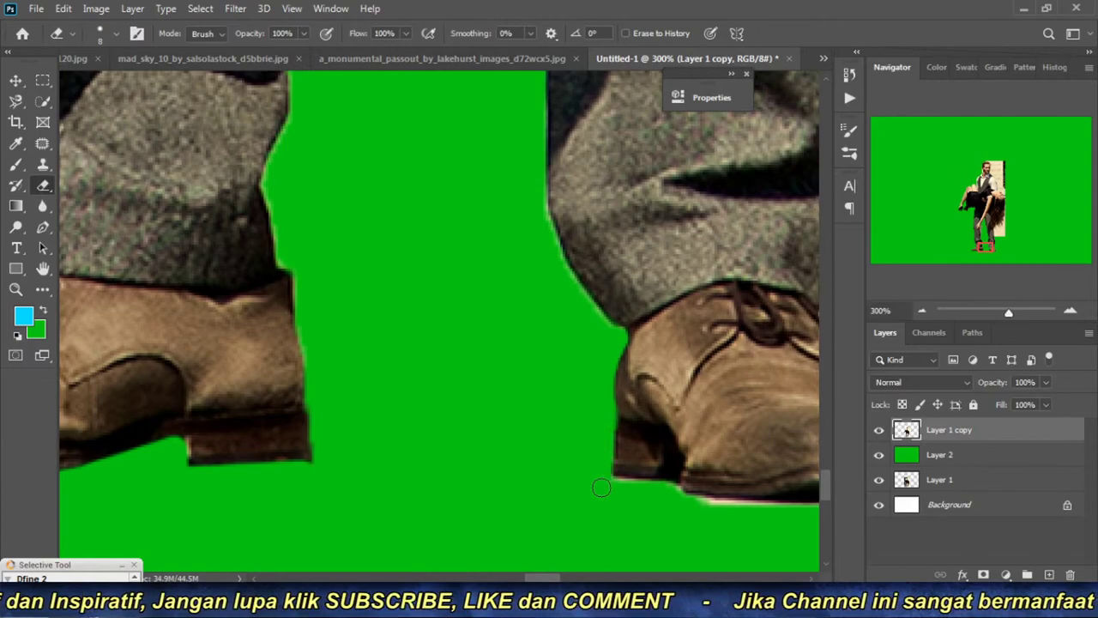
mouse_move(633, 514)
mouse_down()
mouse_move(494, 436)
mouse_move(536, 429)
mouse_move(534, 419)
mouse_up()
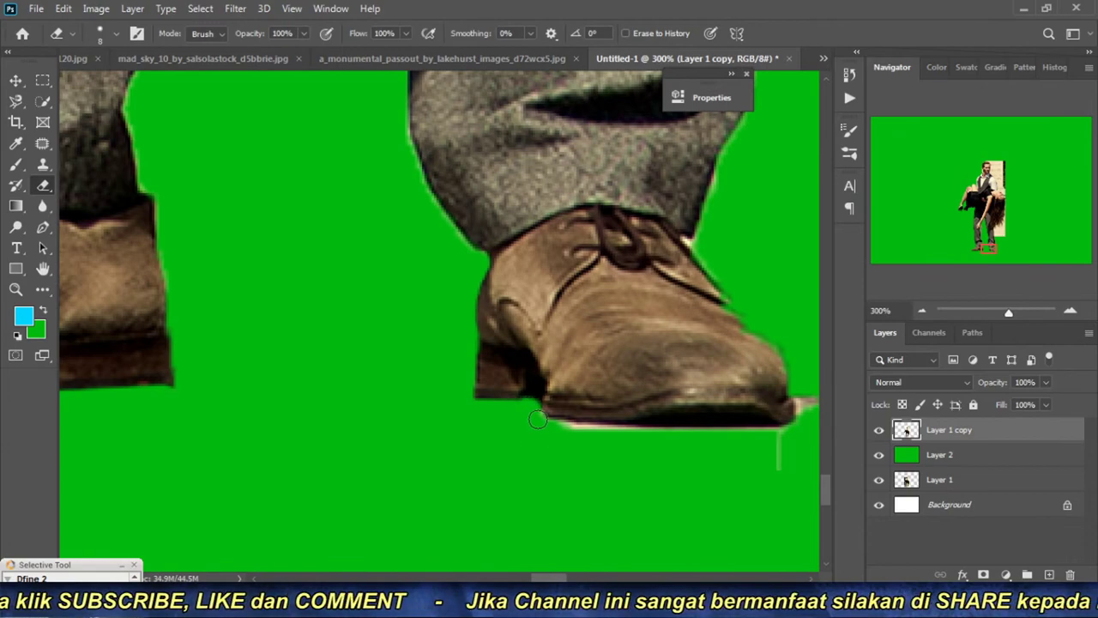
drag(572, 435, 652, 437)
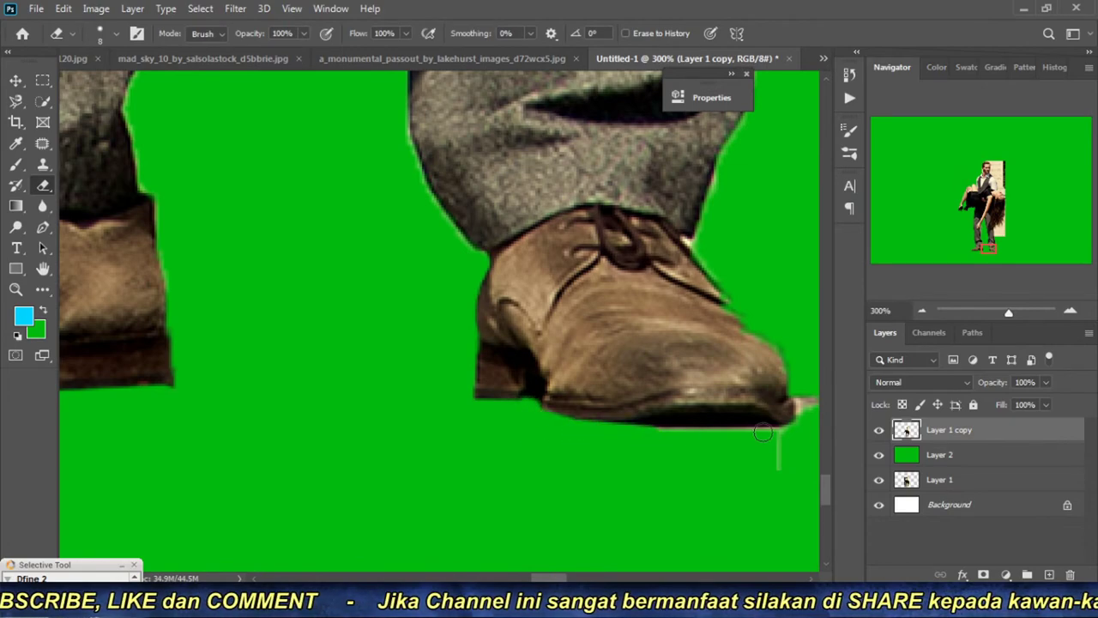
mouse_move(762, 433)
mouse_down()
mouse_move(558, 449)
mouse_move(613, 424)
mouse_move(612, 392)
mouse_up()
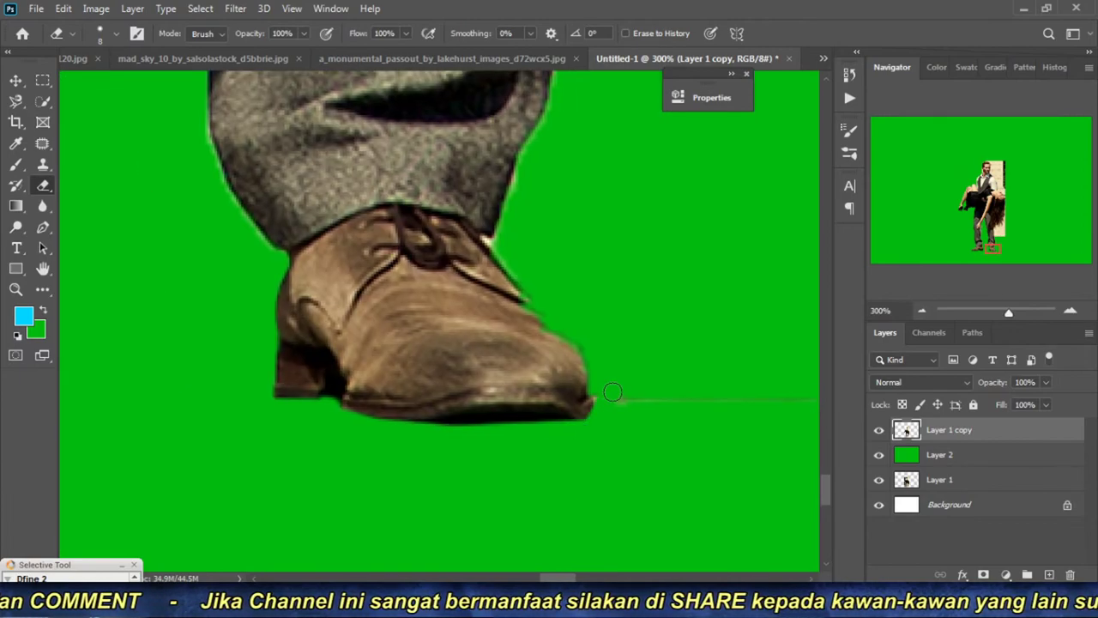
drag(695, 405, 581, 419)
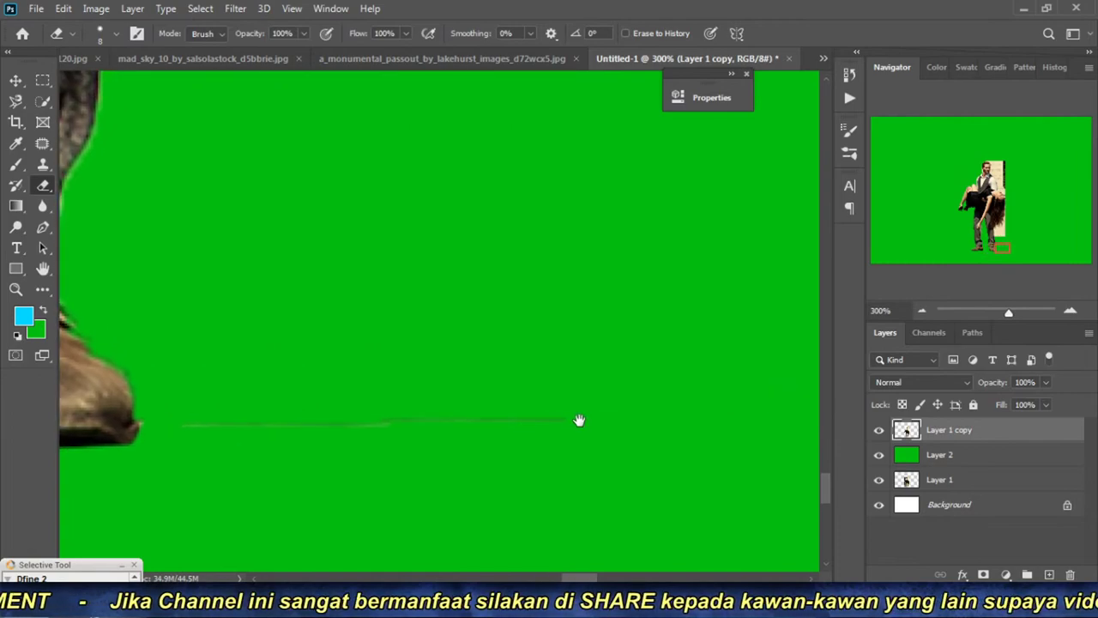
drag(508, 418, 806, 456)
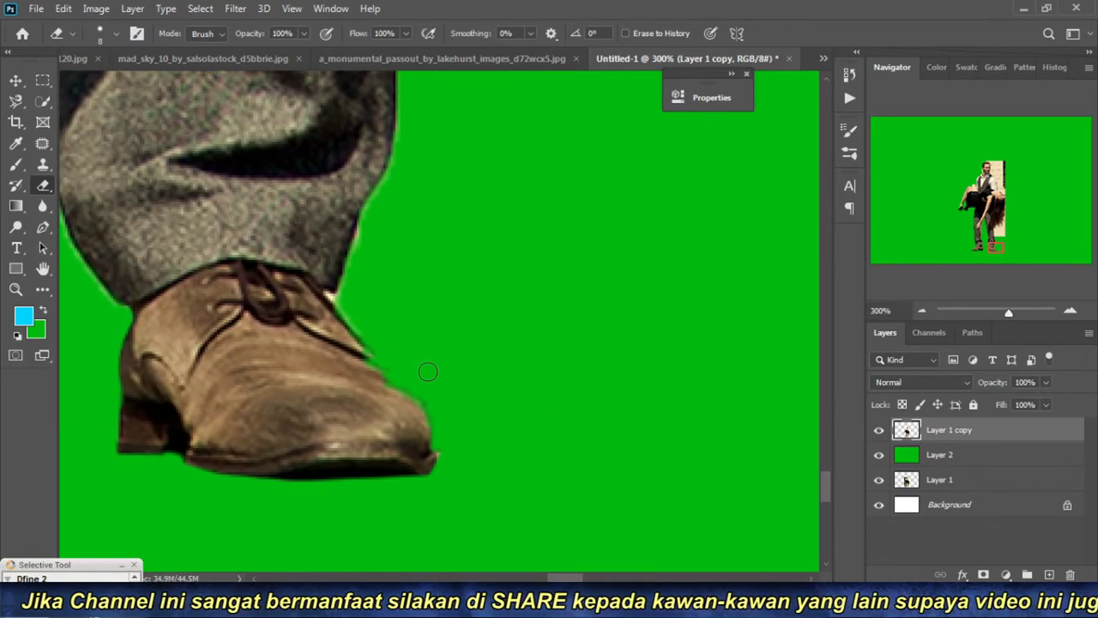
mouse_move(335, 296)
mouse_down()
mouse_move(419, 401)
mouse_move(440, 451)
mouse_up()
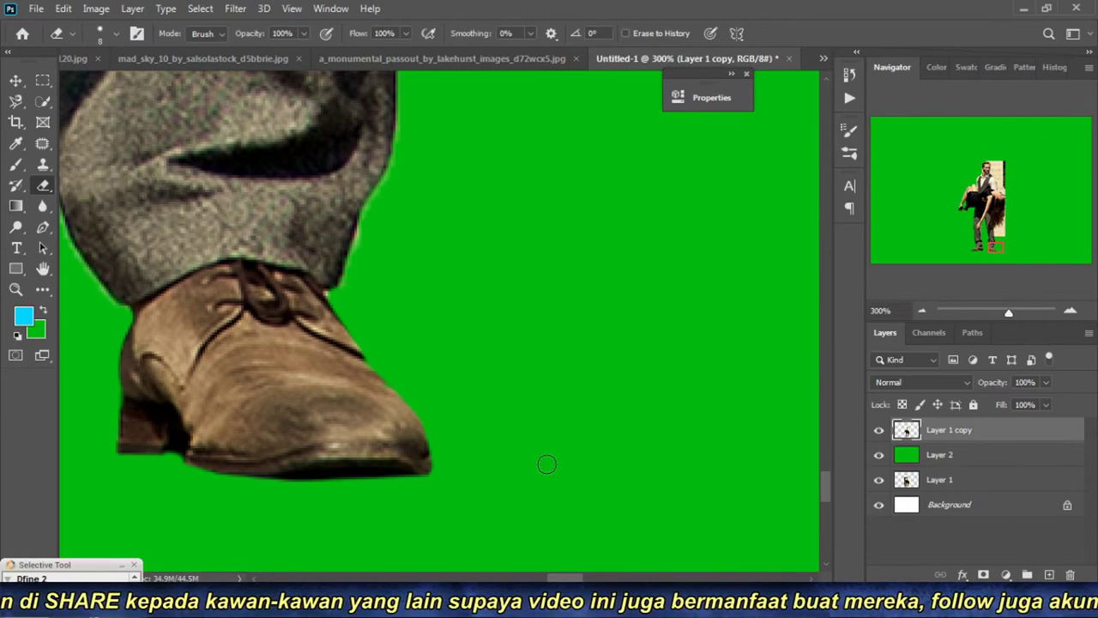
Step: At 200% zoom, trace a Pen path from the green area down the coat edge
click(922, 311)
scroll(424, 534, up, 5)
drag(448, 420, 502, 485)
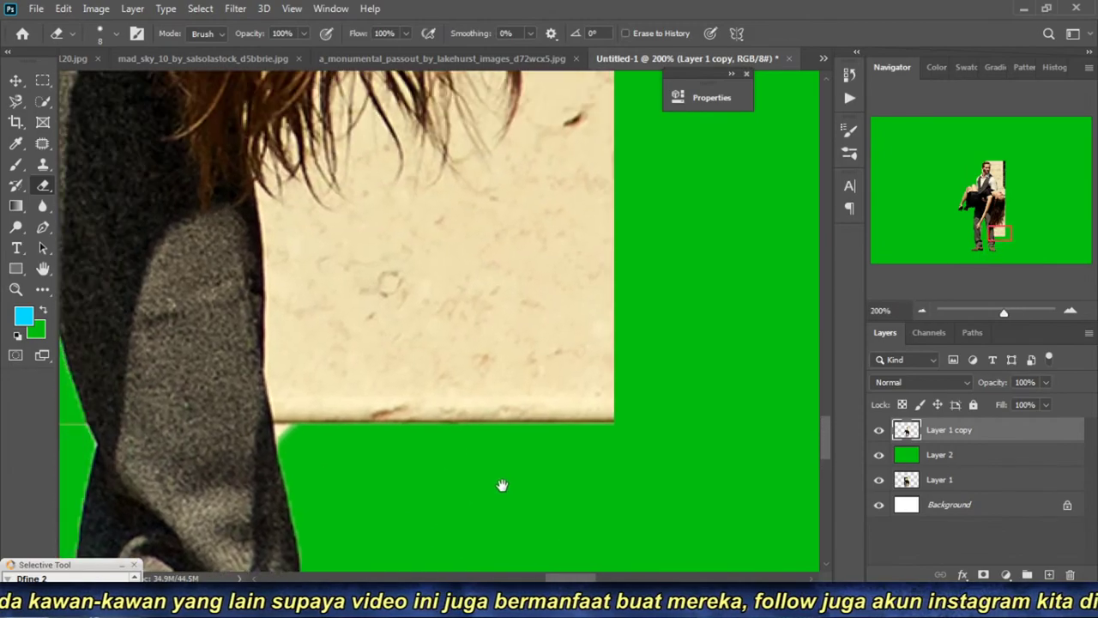
mouse_move(469, 292)
mouse_down()
mouse_move(455, 438)
mouse_move(530, 294)
mouse_up()
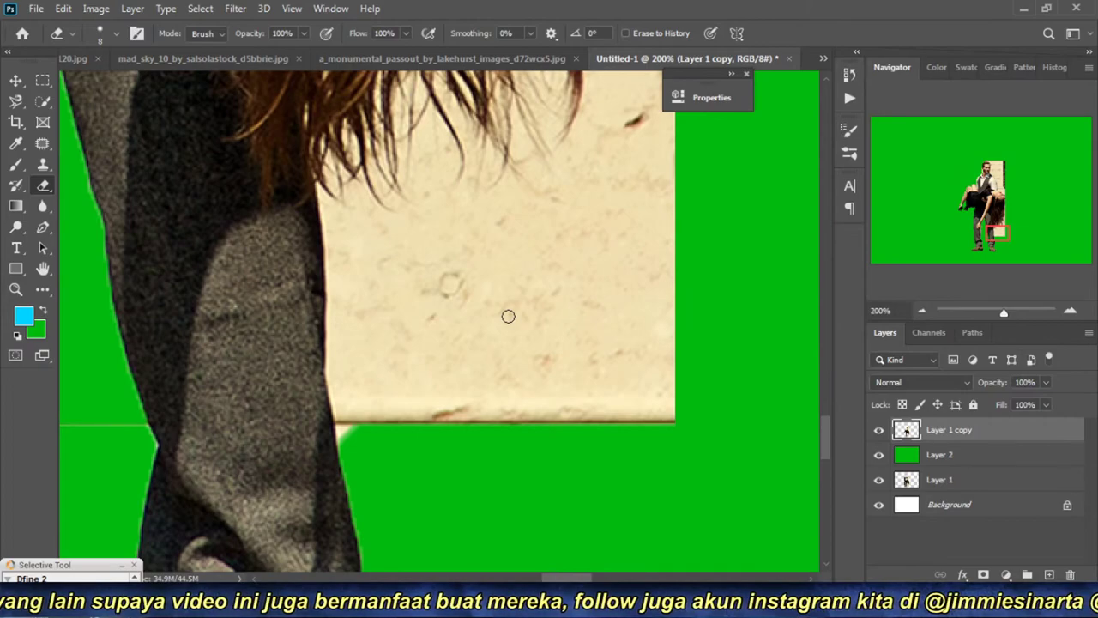
key(p)
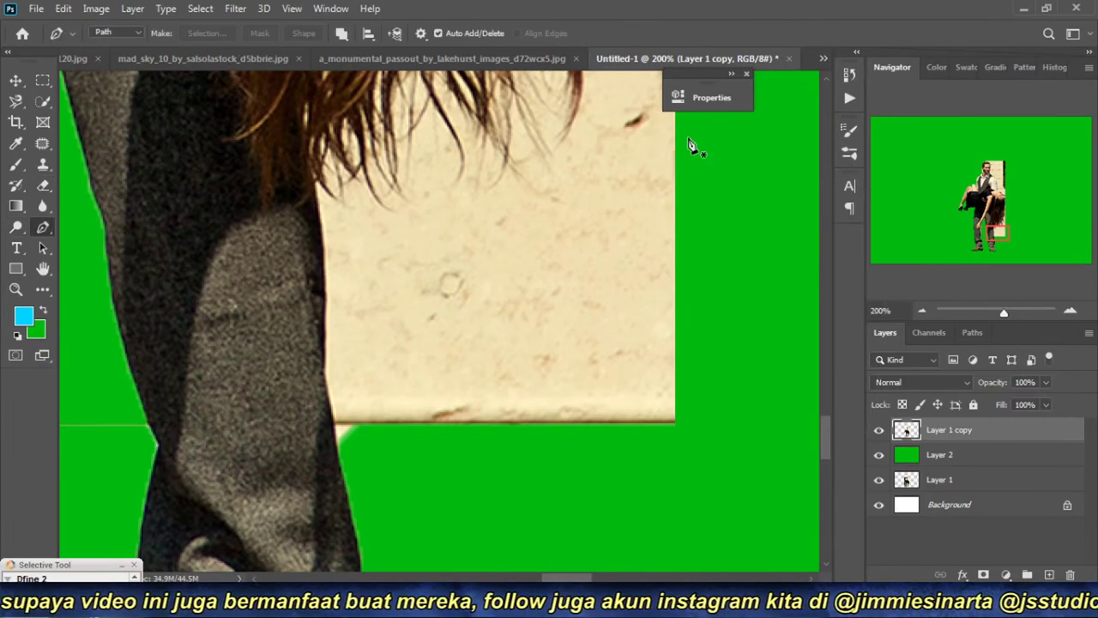
click(695, 139)
click(319, 219)
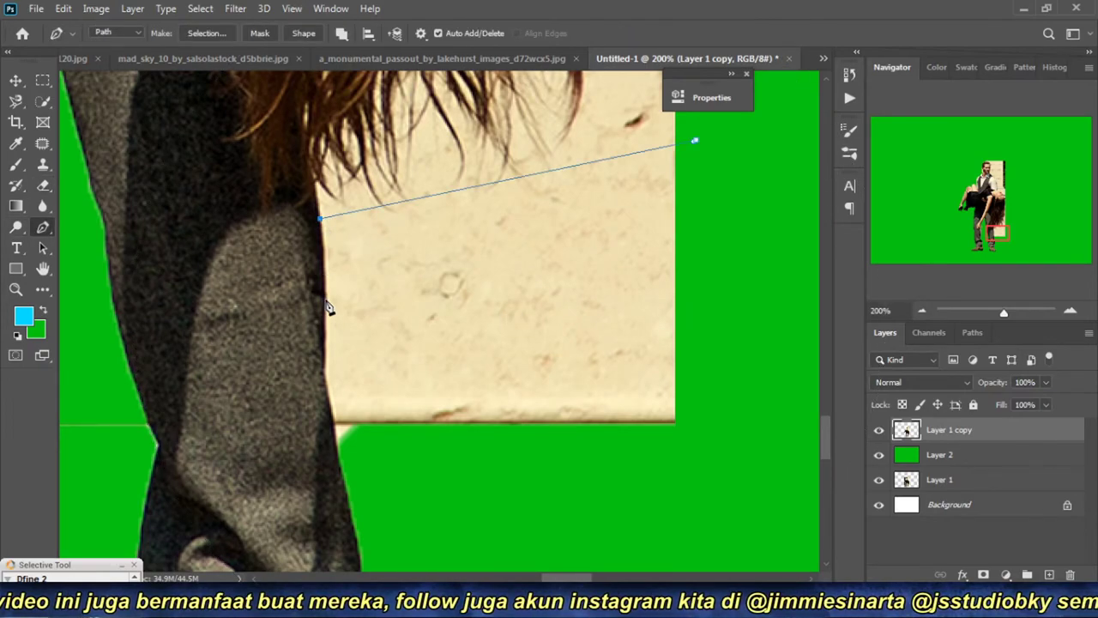
drag(324, 302, 325, 323)
drag(323, 372, 342, 463)
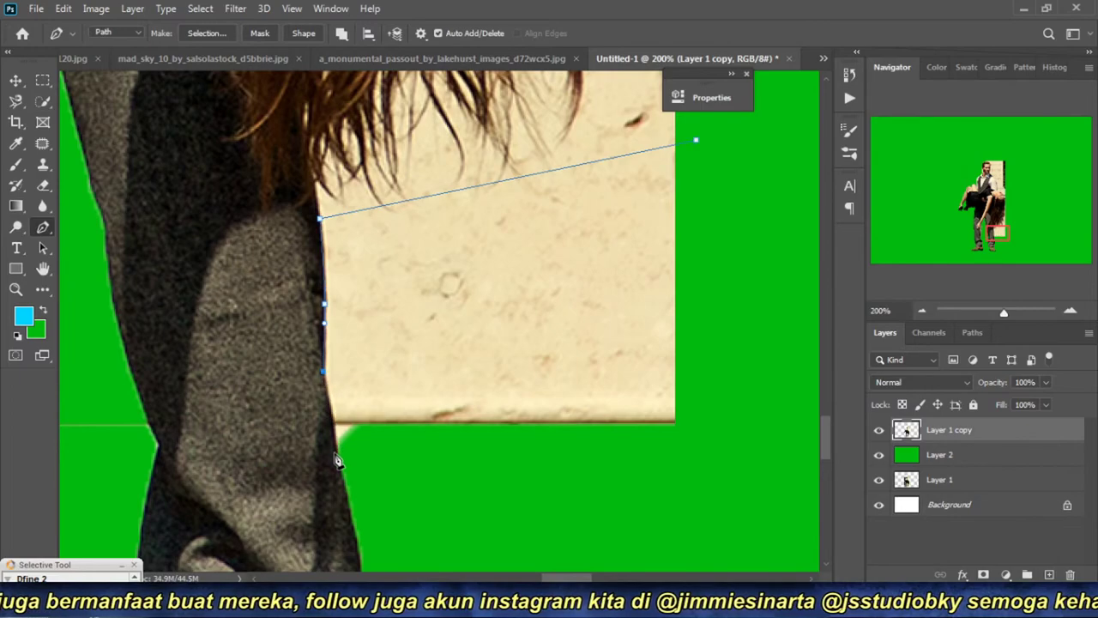
Step: Close the path around the cream wall patch, convert it to a selection, and delete it
click(337, 446)
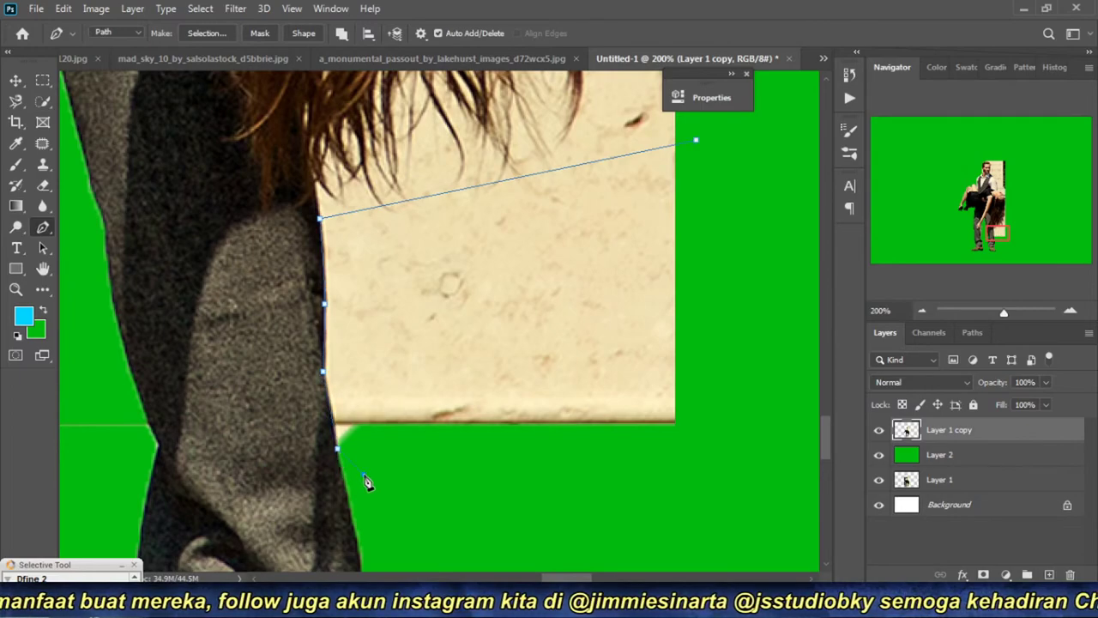
click(363, 474)
click(736, 478)
key(ctrl+Return)
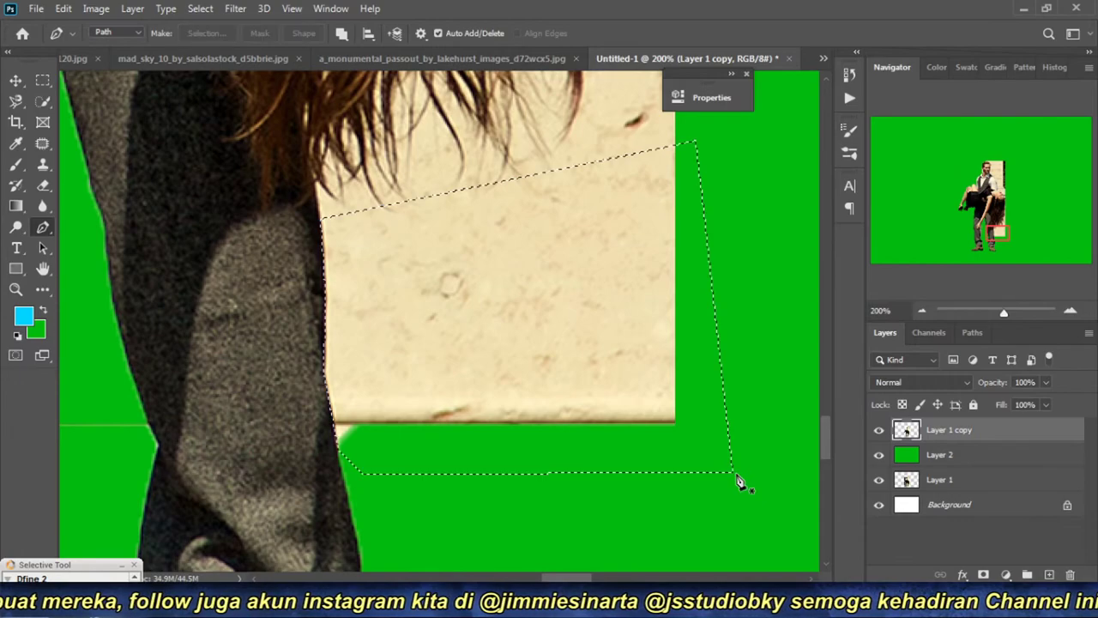
key(Delete)
key(ctrl+d)
drag(455, 454, 545, 365)
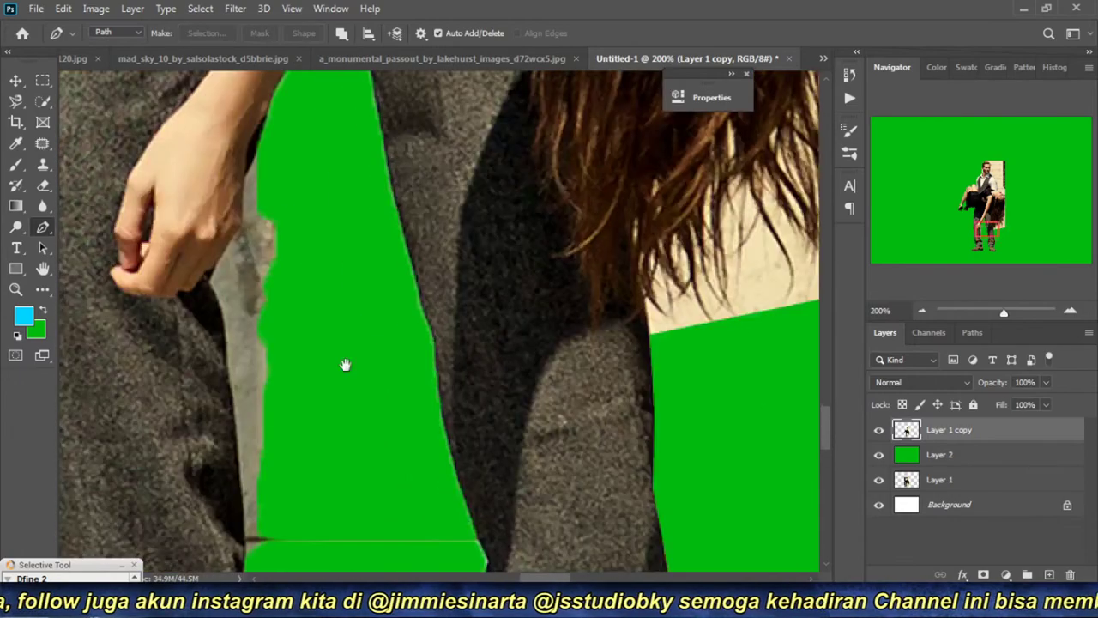
Step: At 300% zoom, trace a Pen path down the arm and hand edge
drag(361, 326, 392, 417)
click(343, 223)
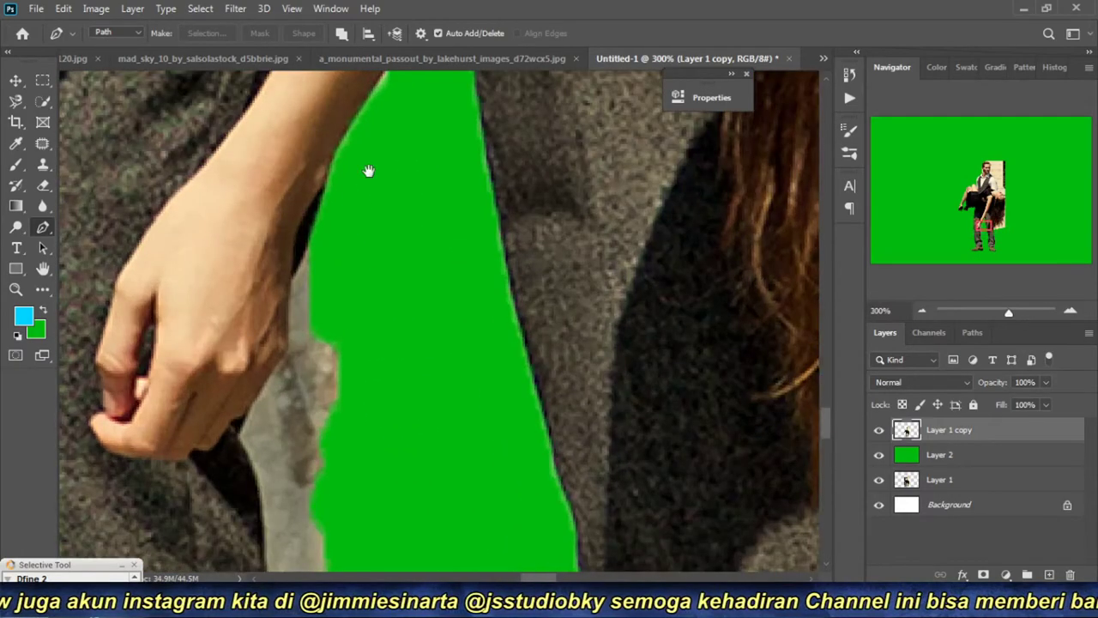
drag(367, 171, 348, 321)
click(431, 118)
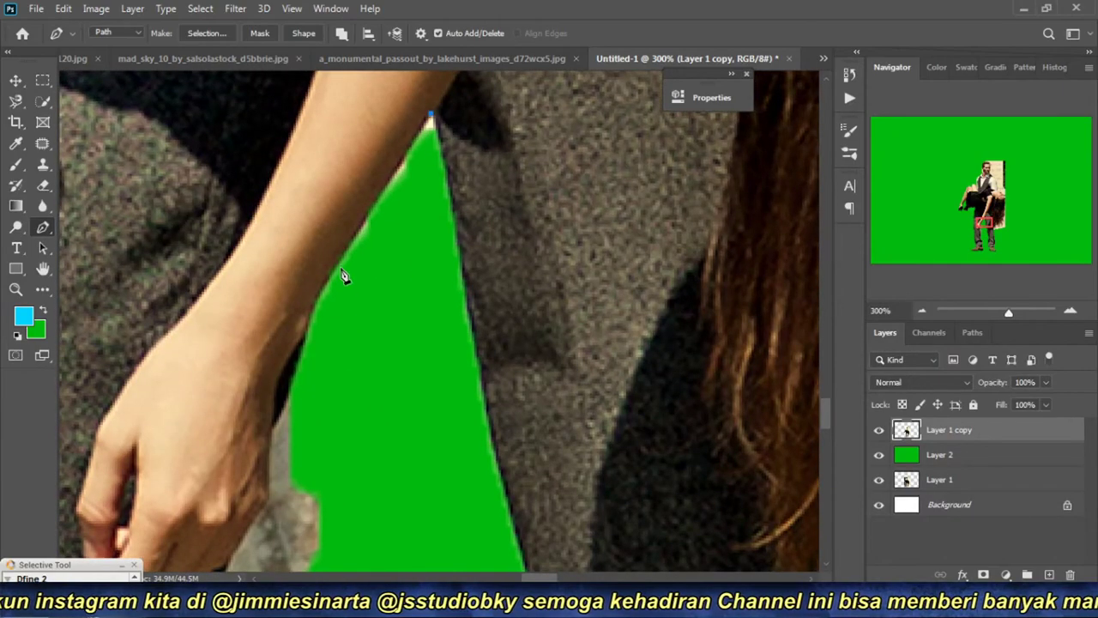
click(311, 312)
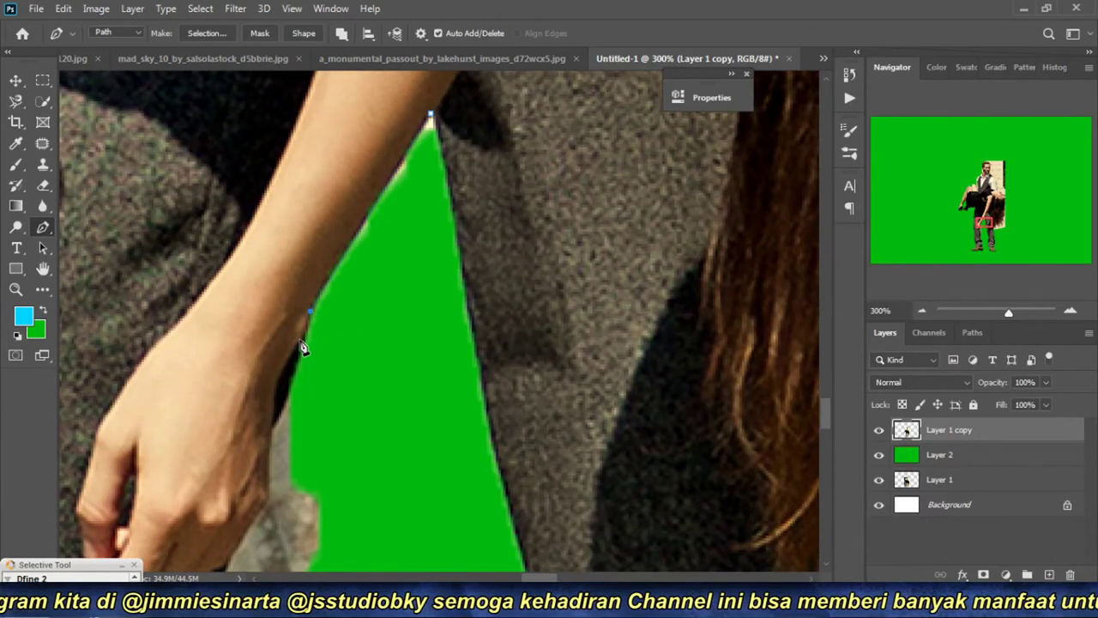
click(276, 420)
scroll(274, 459, up, 1)
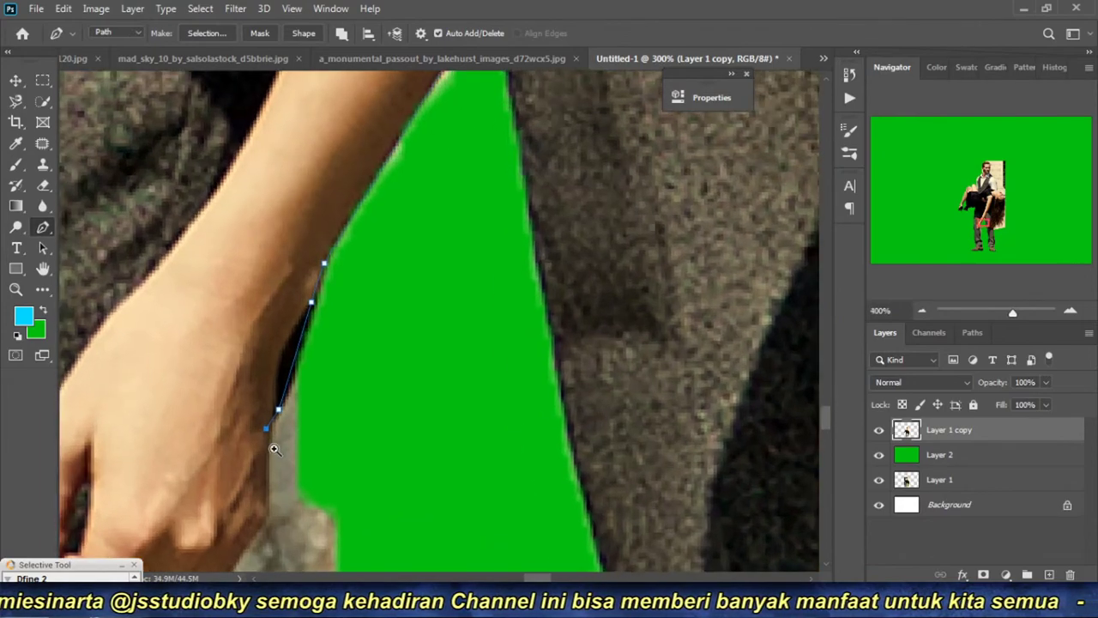
scroll(279, 450, up, 1)
click(276, 417)
drag(307, 462, 398, 264)
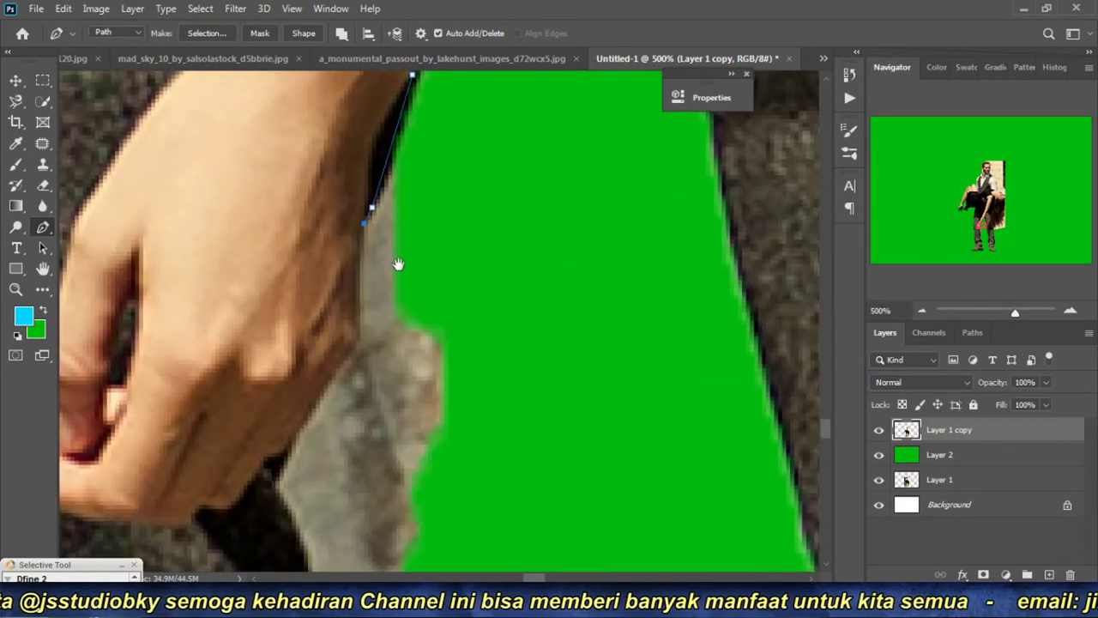
click(356, 336)
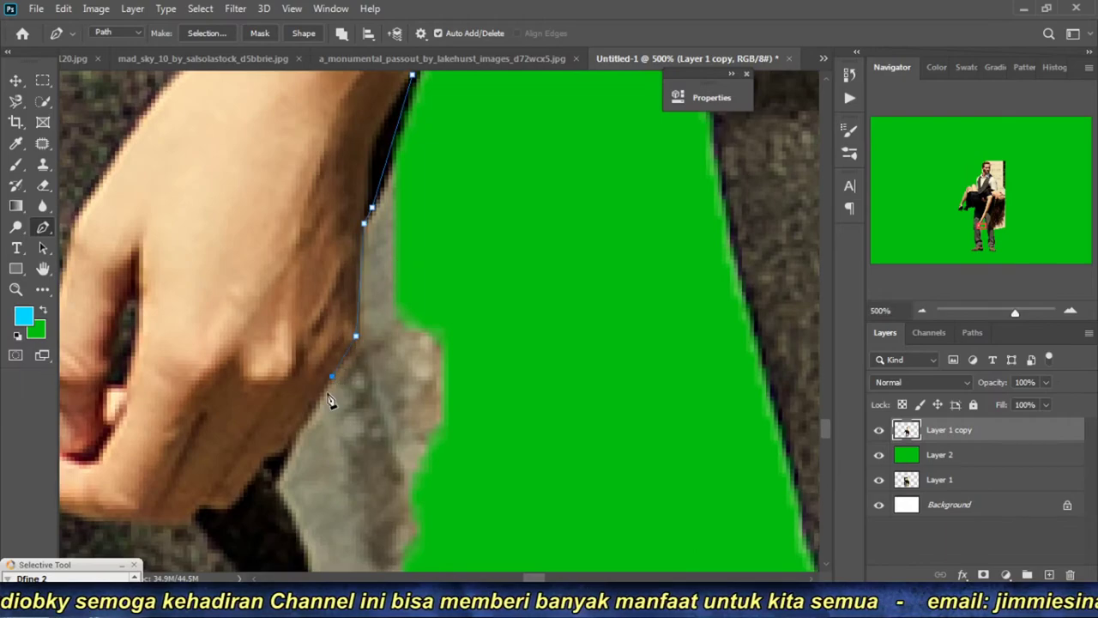
click(275, 486)
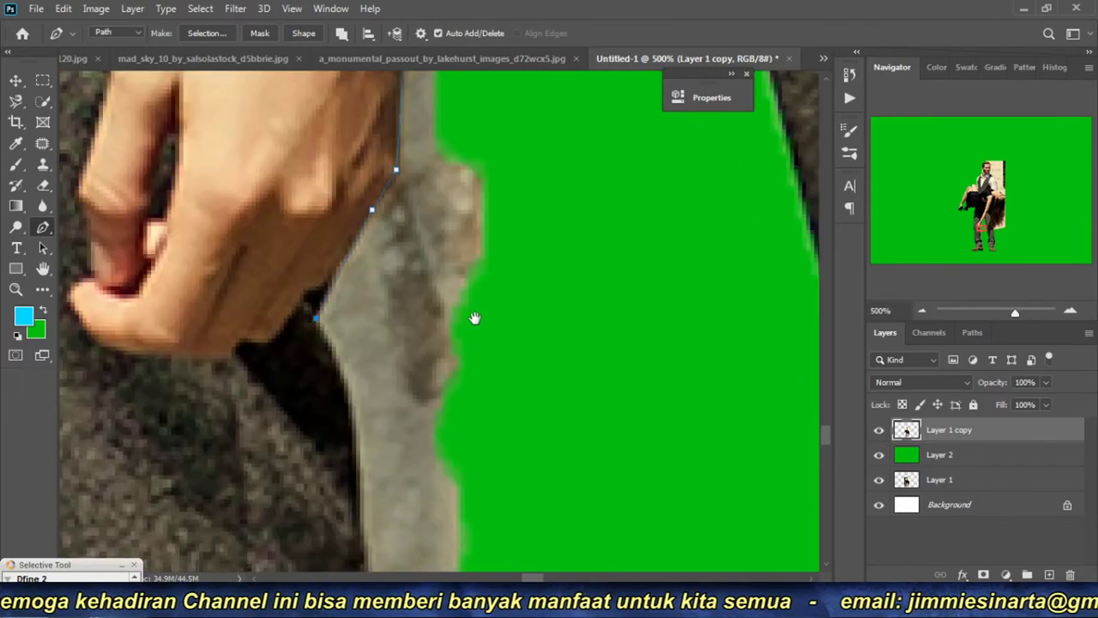
Step: Continue the path down the coat edge to the seam line
drag(433, 573, 474, 317)
click(355, 349)
click(358, 383)
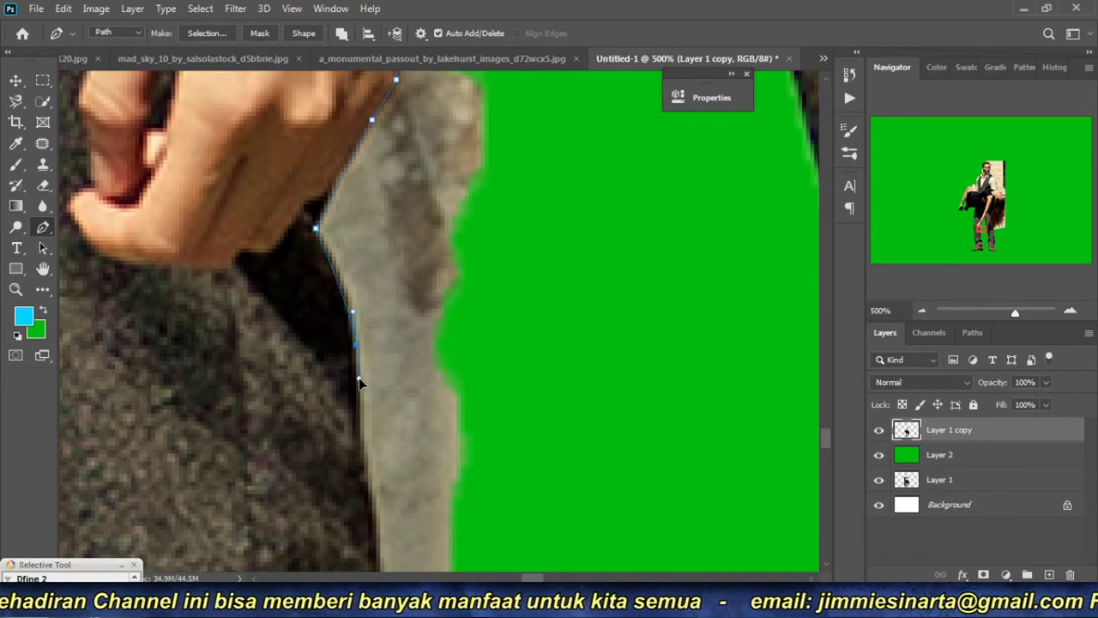
click(364, 469)
drag(401, 491, 392, 276)
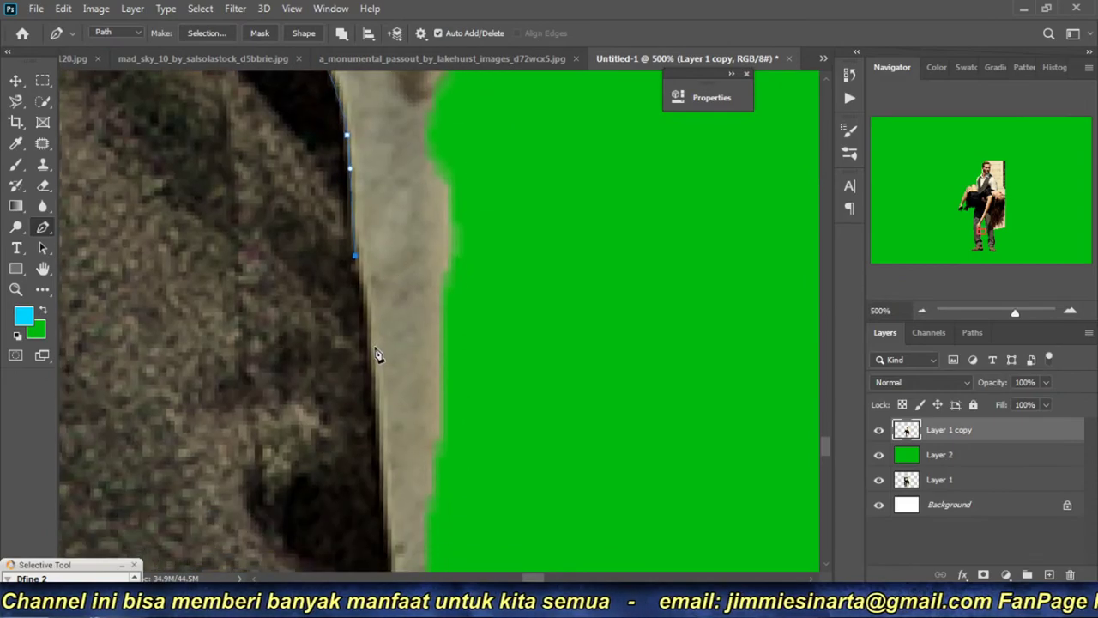
click(377, 362)
drag(405, 468, 382, 232)
click(377, 398)
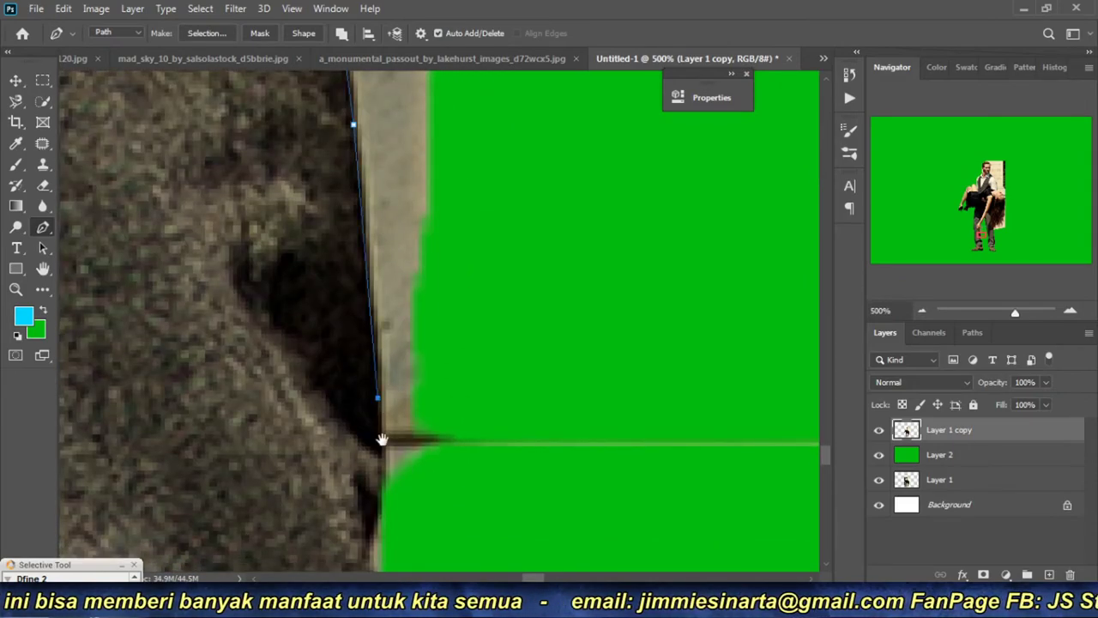
drag(382, 439, 382, 267)
click(383, 349)
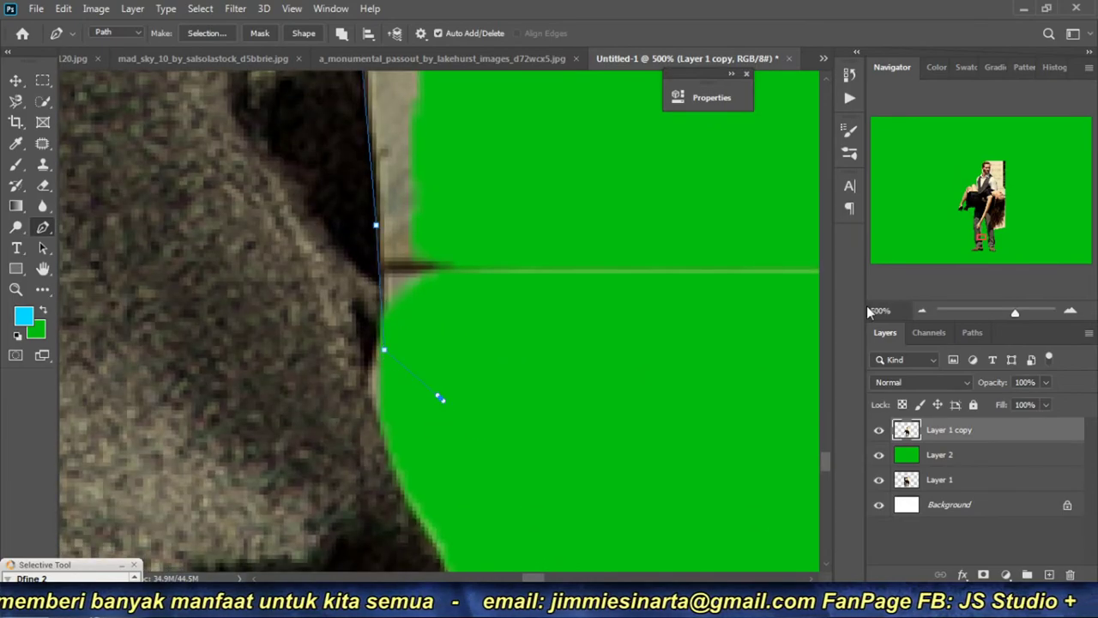
Step: Close the path across the gap, convert it to a selection, and clear the background beside the arm
click(919, 305)
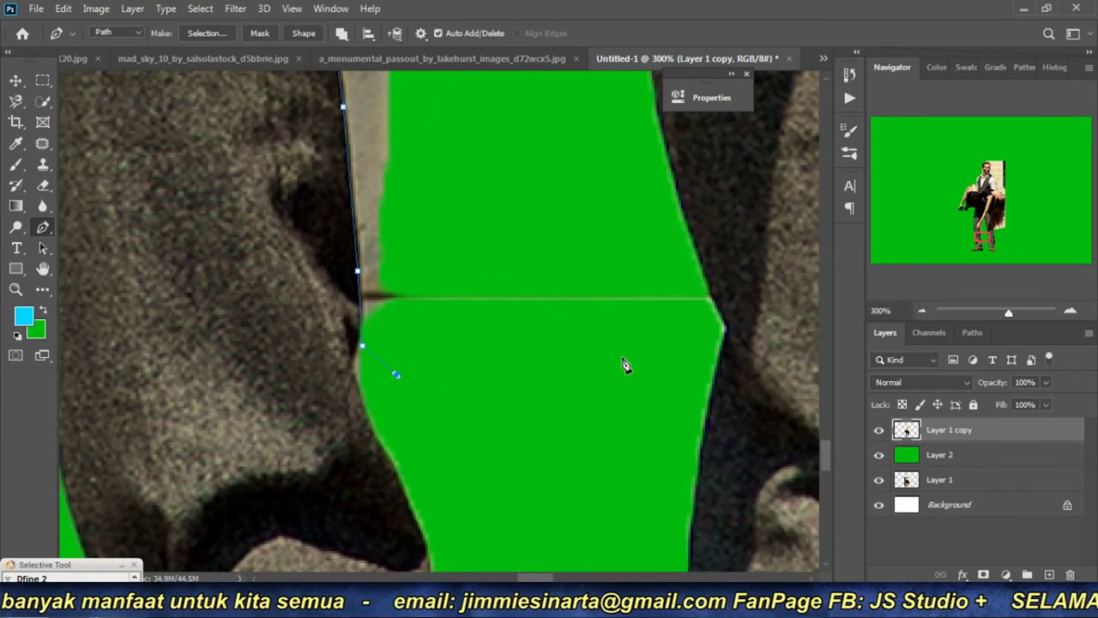
click(688, 347)
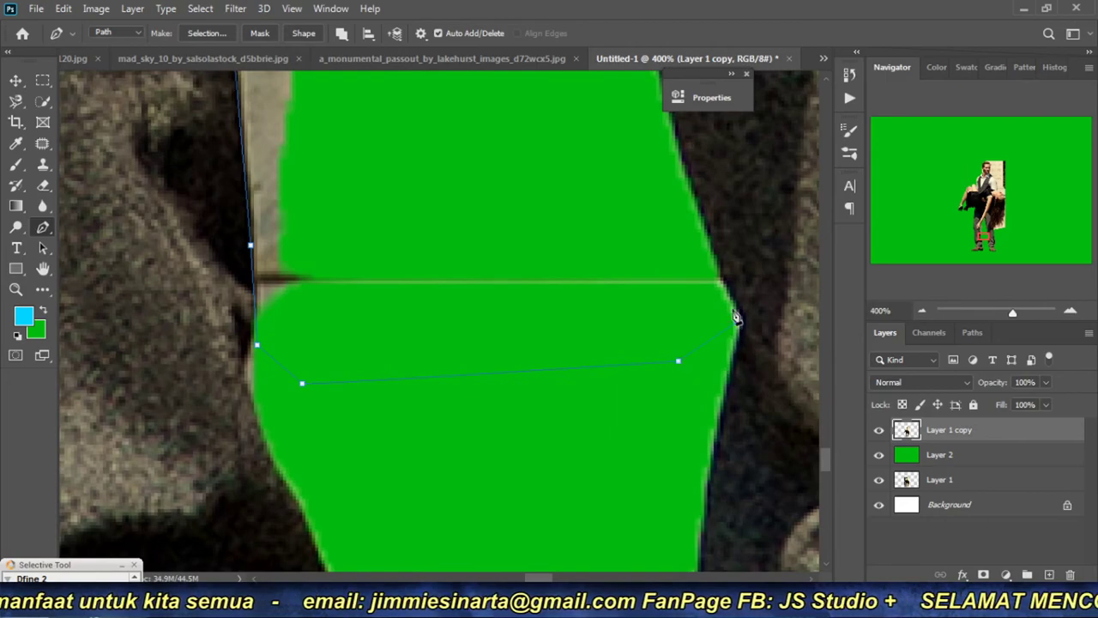
mouse_move(600, 162)
mouse_down()
mouse_move(637, 429)
mouse_move(503, 420)
mouse_up()
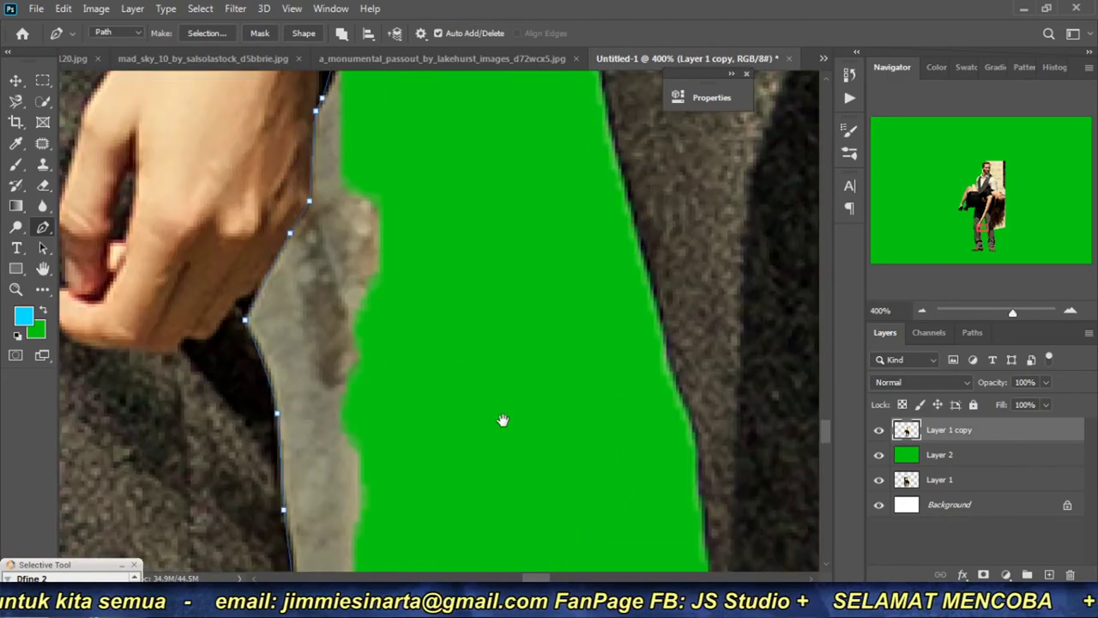
drag(498, 243, 473, 444)
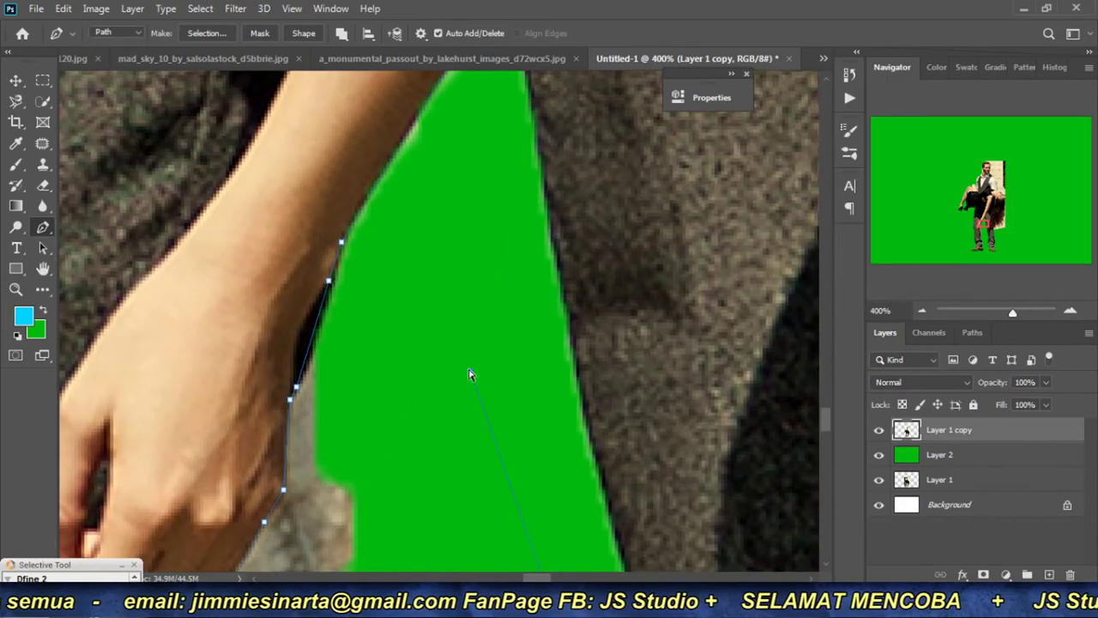
key(ctrl+Return)
key(ctrl+BackSpace)
key(ctrl+d)
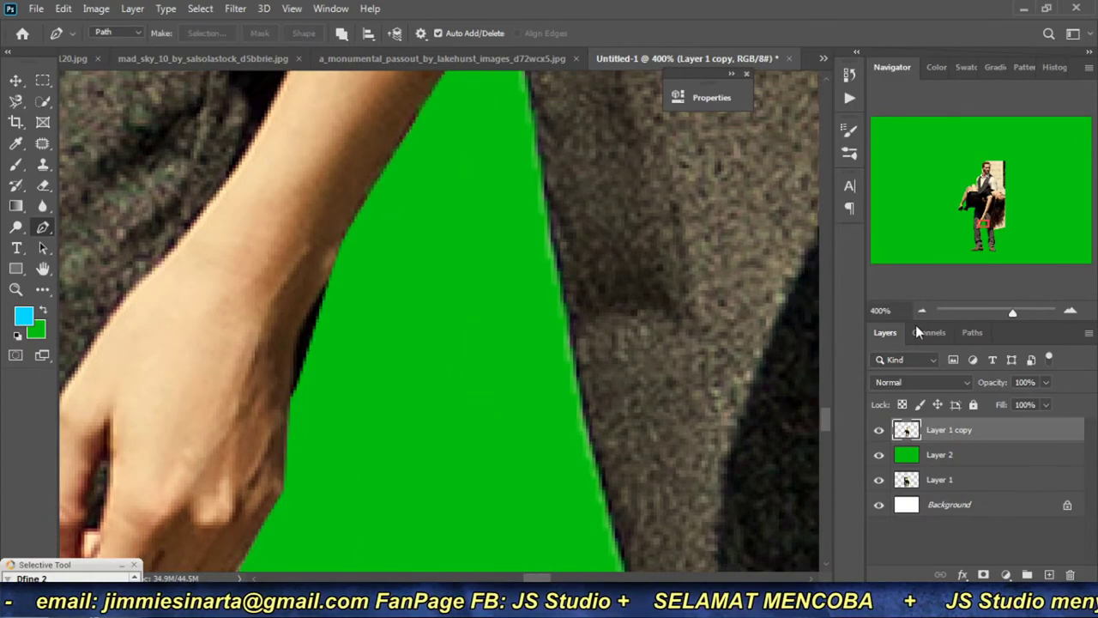
click(925, 309)
Step: Cut away the leftover patch left of the man's legs using a Pen outline
click(925, 310)
click(925, 309)
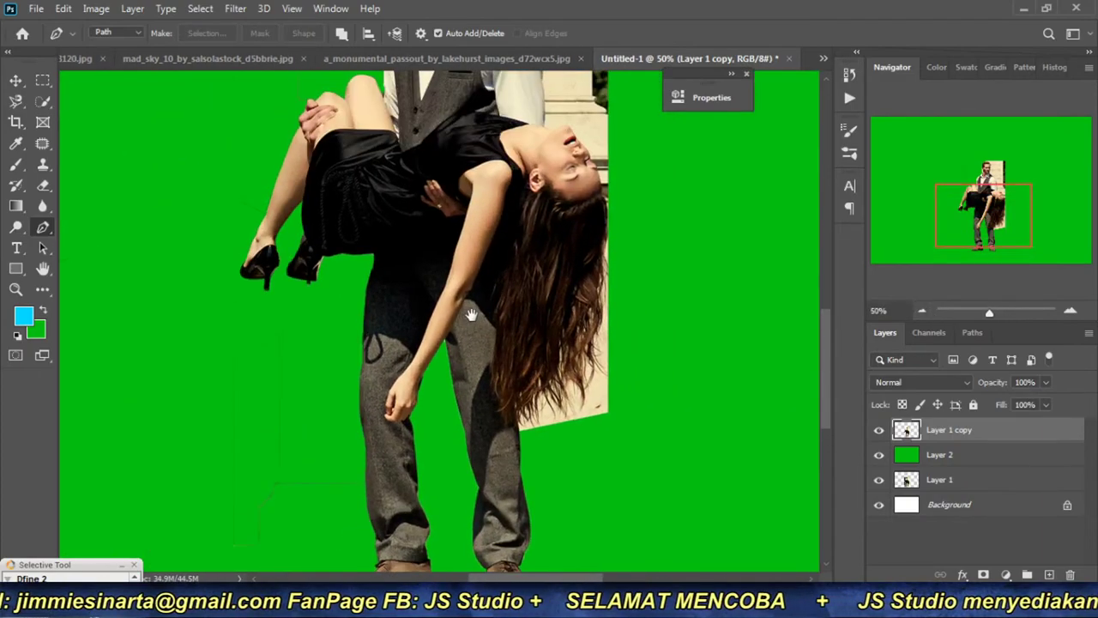
drag(471, 314, 561, 207)
click(249, 215)
click(435, 191)
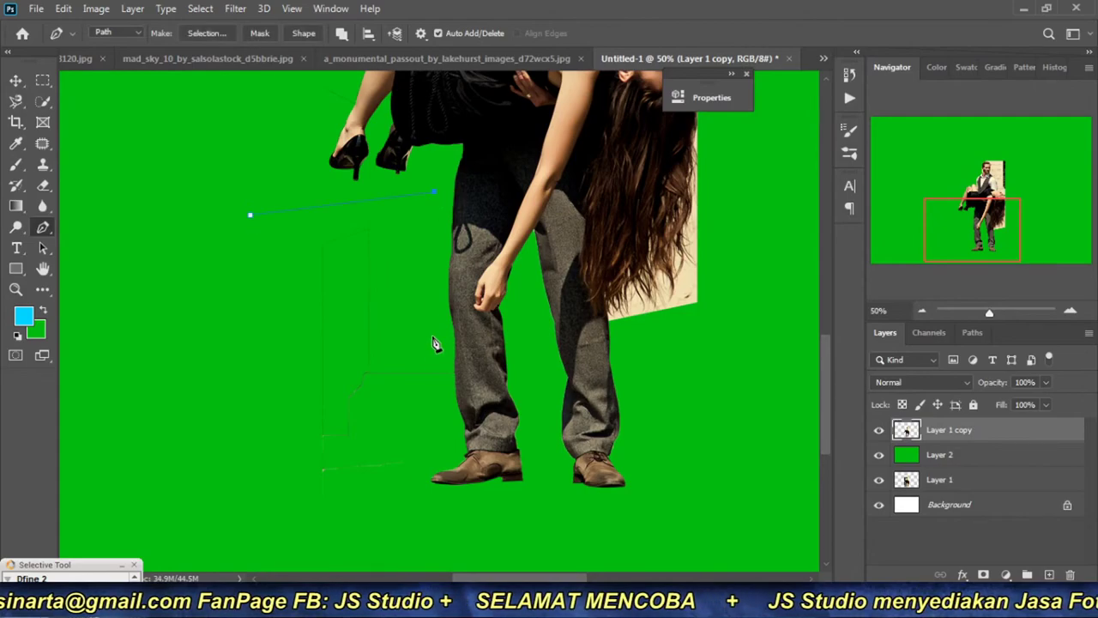
click(423, 390)
click(289, 477)
key(ctrl+Return)
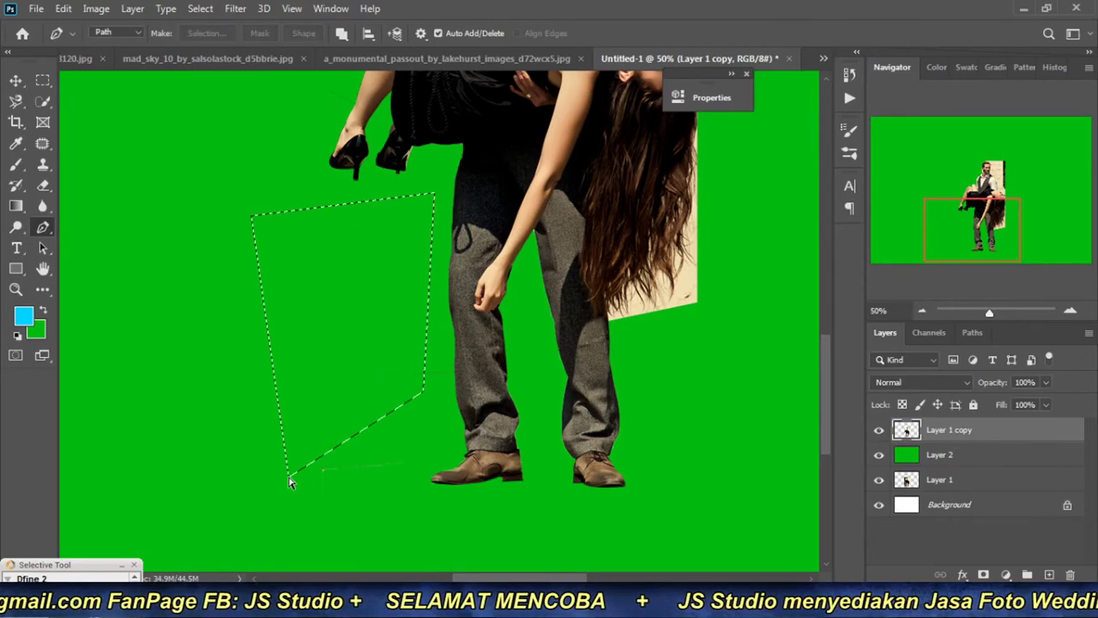
key(ctrl+d)
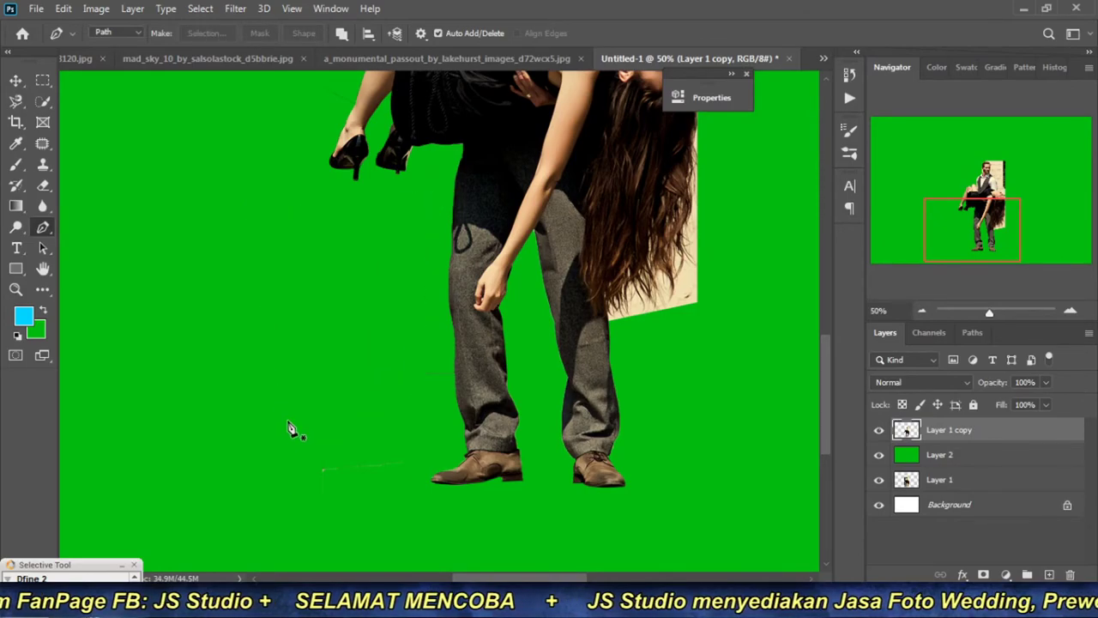
Step: Remove the faint leftover line near the man's shoes
click(260, 423)
click(248, 520)
click(408, 520)
click(418, 420)
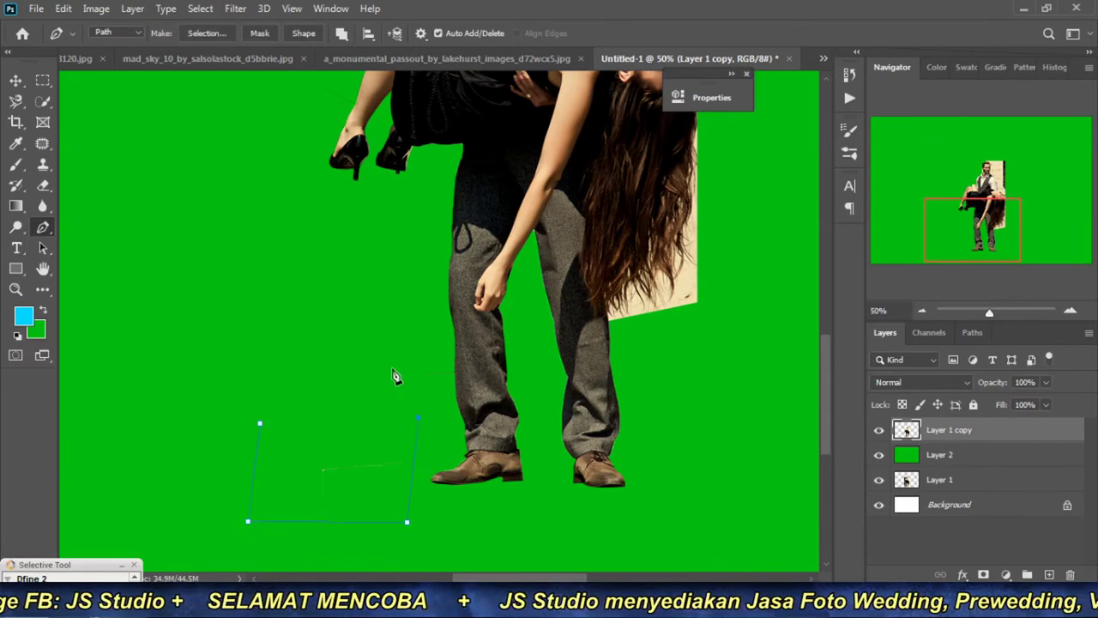
click(316, 375)
key(ctrl+Return)
key(ctrl+d)
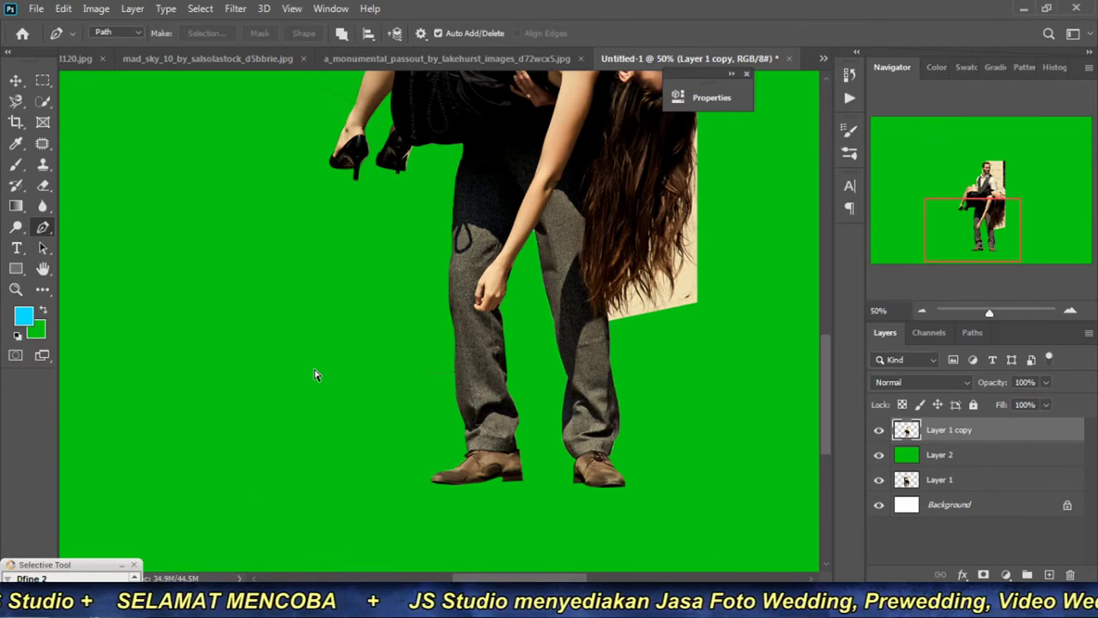
Step: Zoom in and delete the grey stray line beside the trouser leg
mouse_move(314, 372)
mouse_down()
mouse_move(416, 383)
mouse_move(515, 340)
mouse_move(531, 383)
mouse_up()
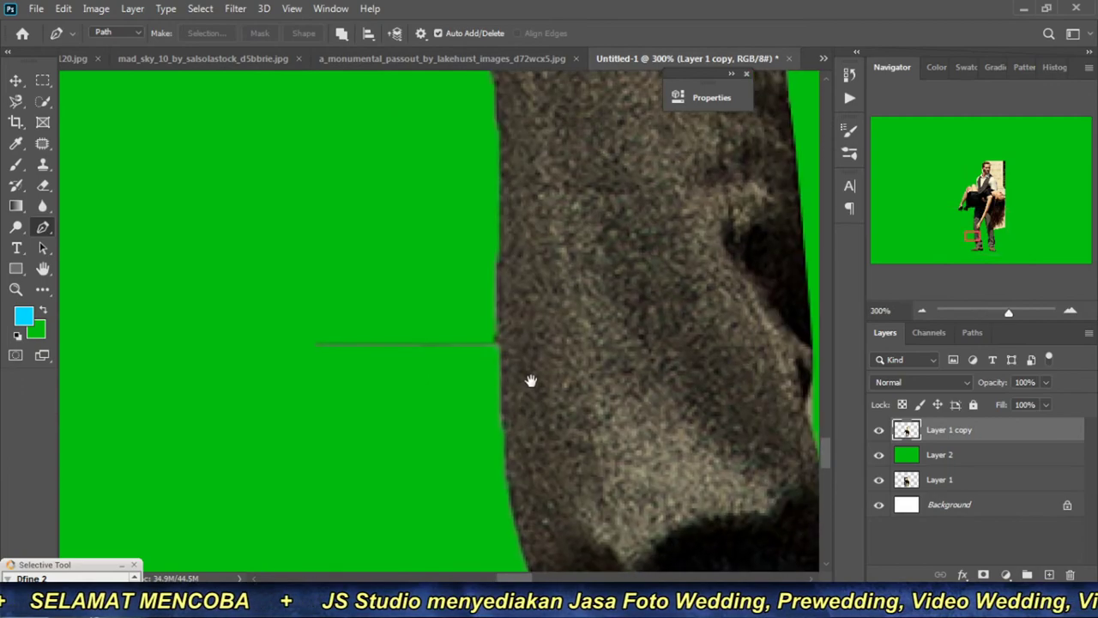
click(248, 261)
click(417, 314)
click(458, 354)
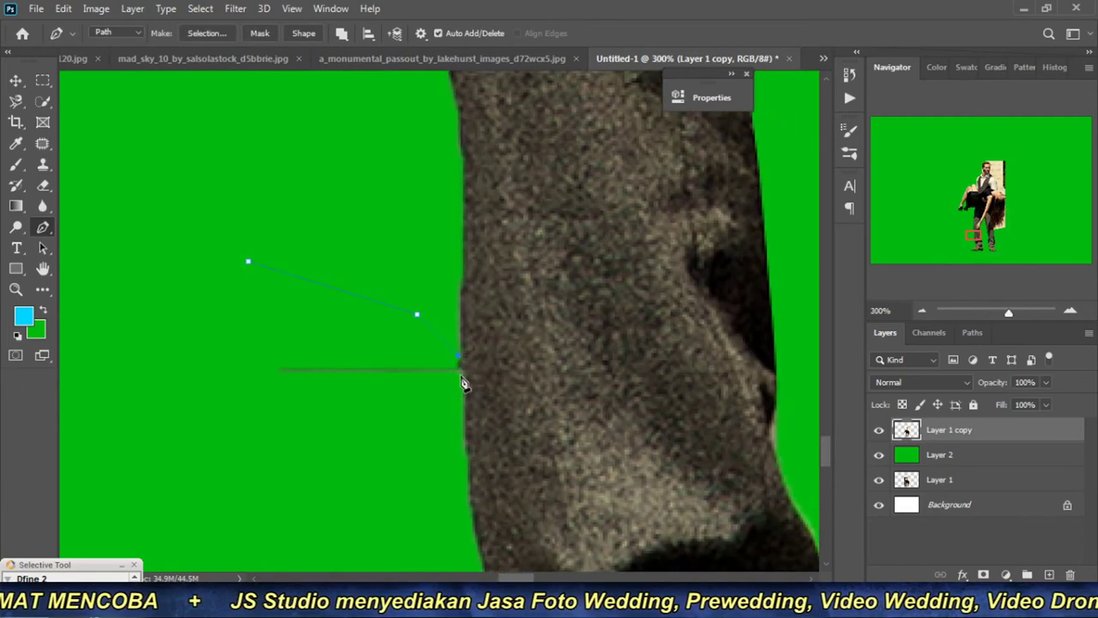
click(460, 374)
click(441, 413)
key(ctrl+Return)
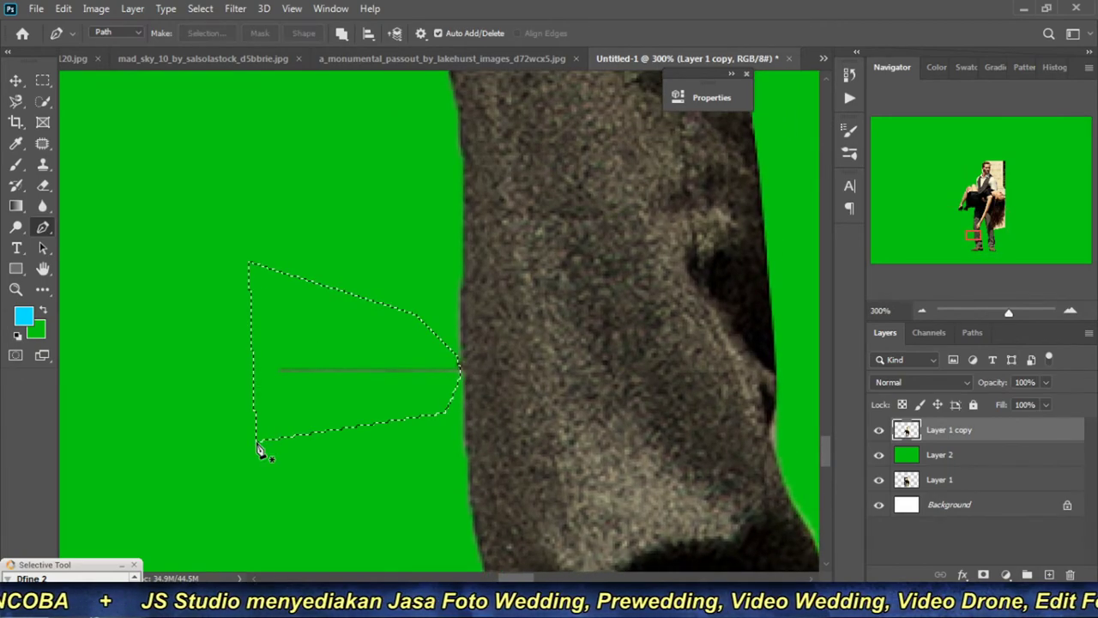
key(Delete)
key(ctrl+d)
click(919, 310)
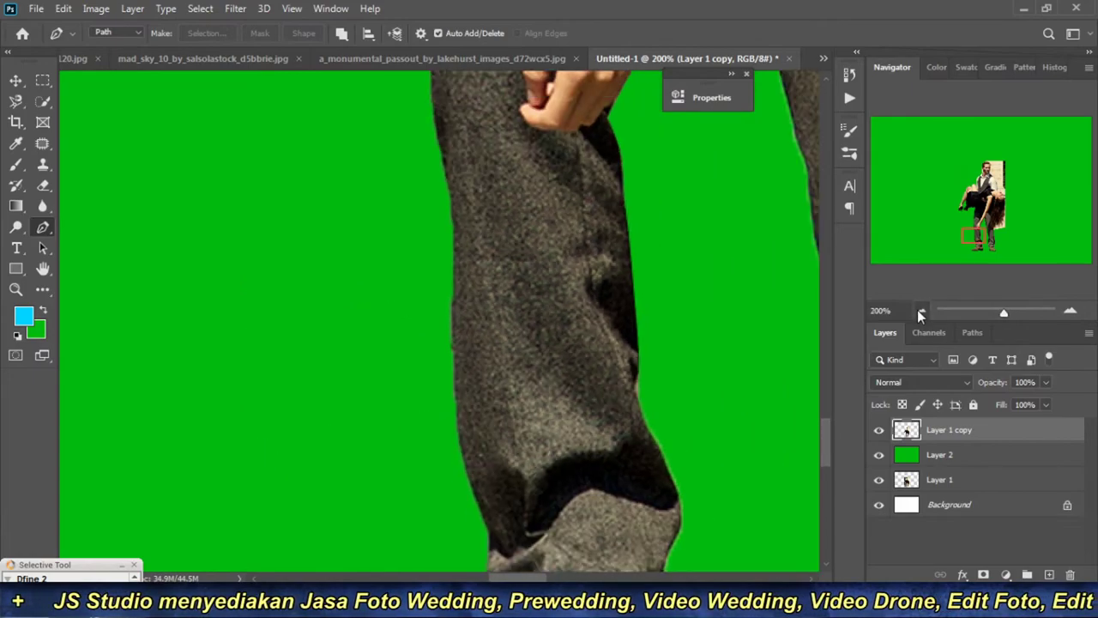
click(920, 311)
drag(263, 447, 285, 464)
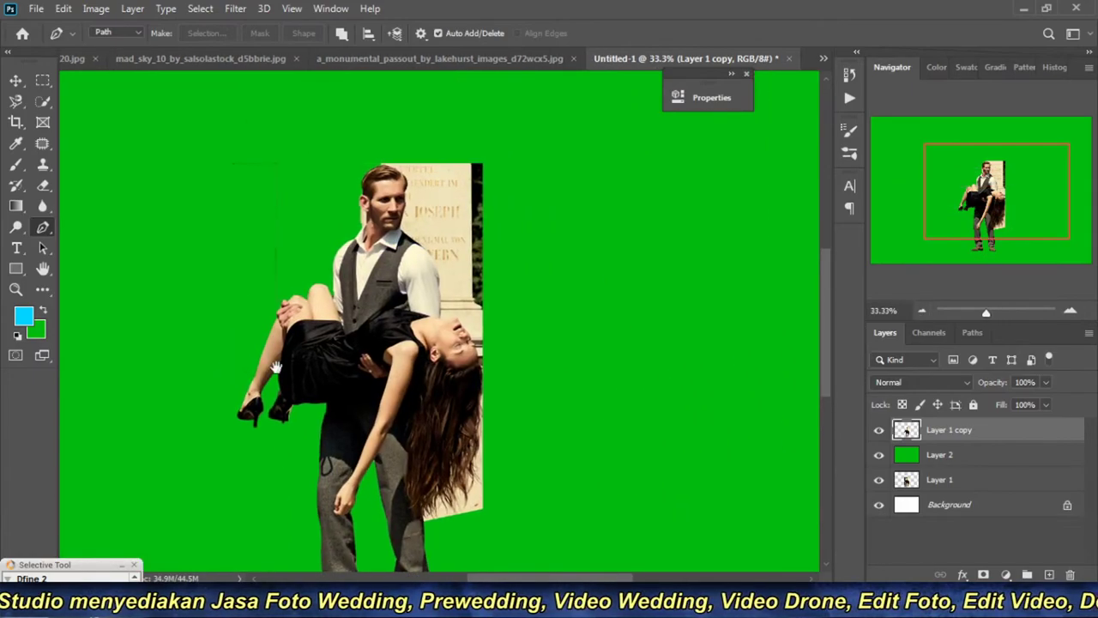
scroll(233, 177, up, 1)
Step: Start a Pen outline around the faint patch left of the man, navigating down to the knees
click(223, 128)
click(413, 132)
click(366, 231)
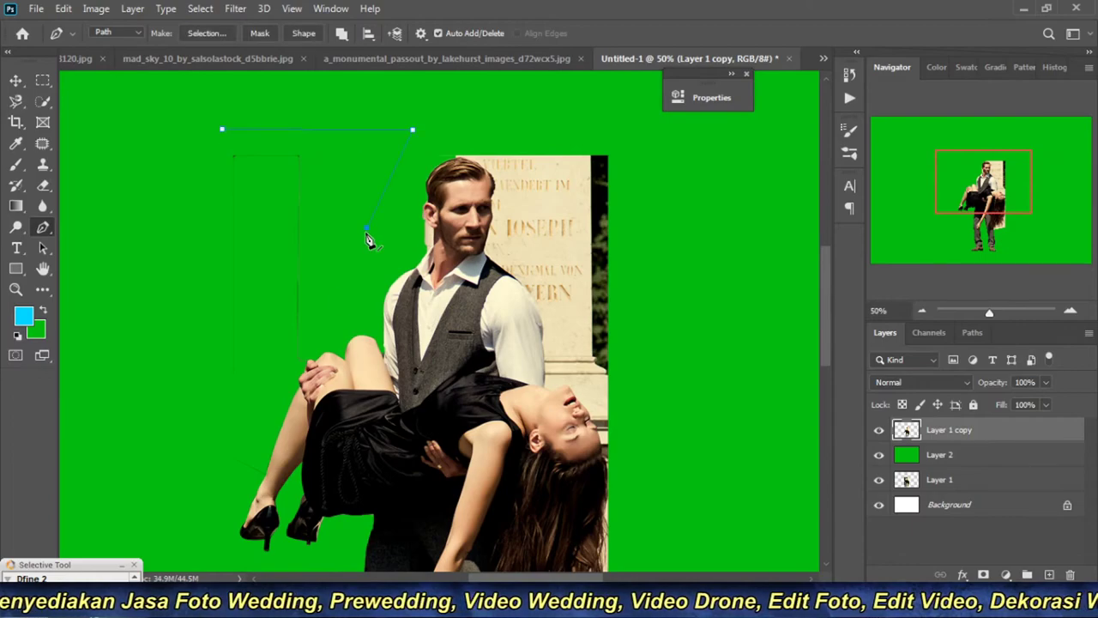
click(334, 324)
scroll(275, 380, up, 1)
scroll(274, 380, up, 1)
scroll(343, 352, up, 4)
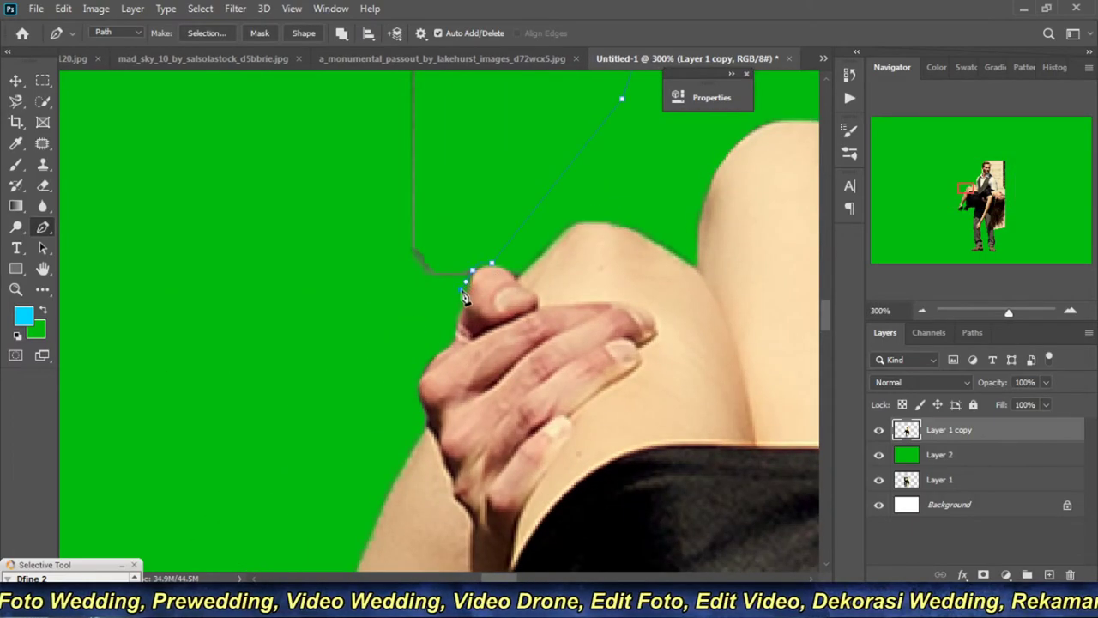
drag(362, 417, 507, 130)
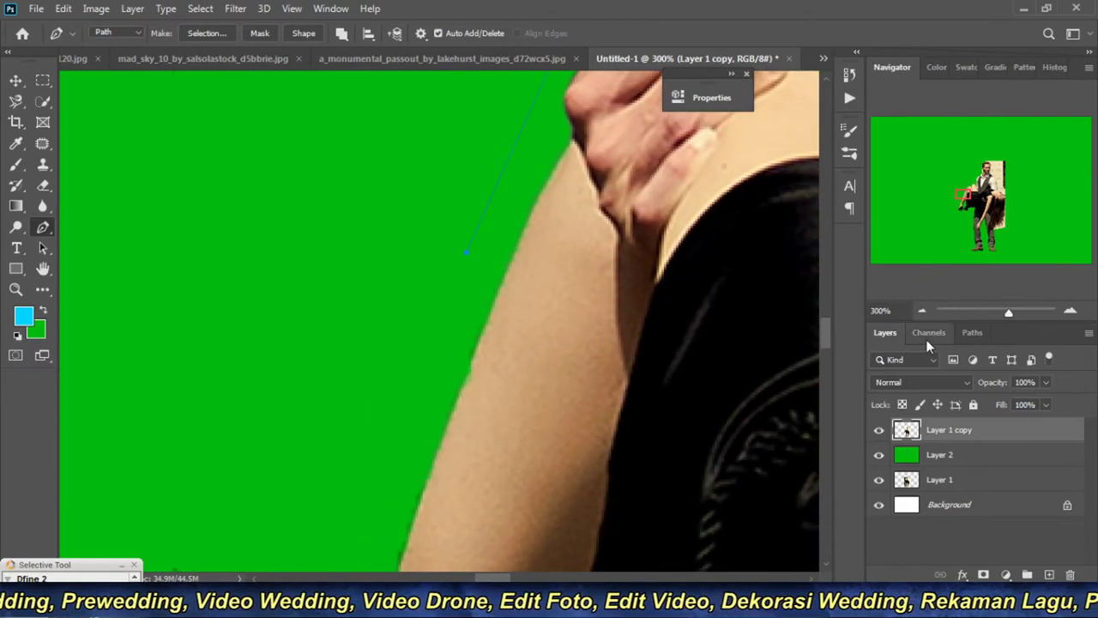
click(922, 310)
click(922, 311)
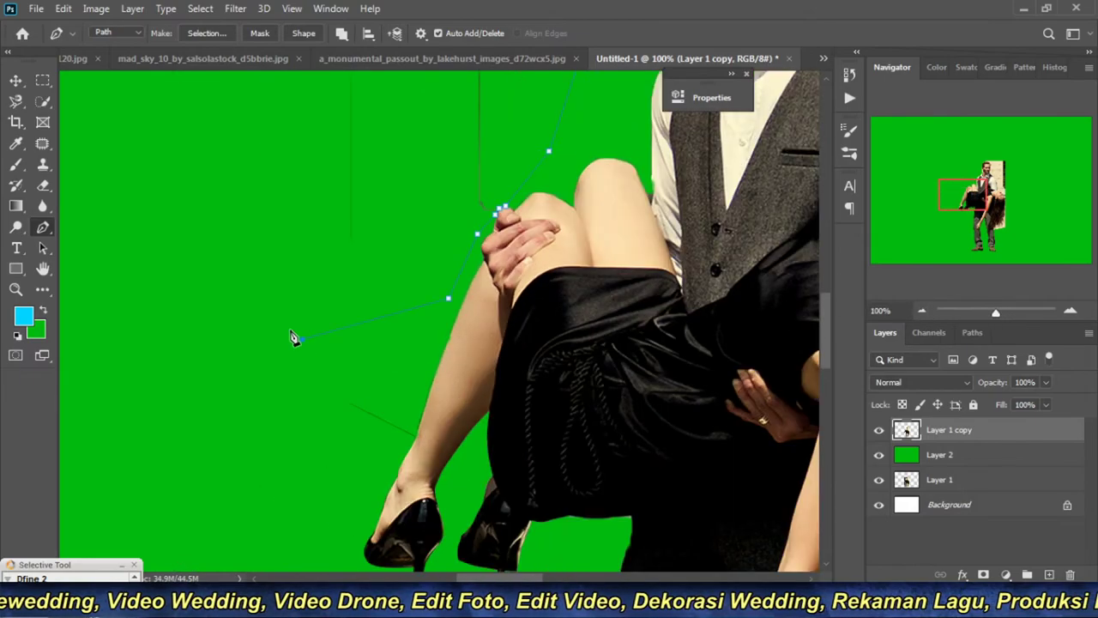
drag(213, 241, 277, 446)
scroll(317, 331, up, 5)
scroll(351, 372, up, 3)
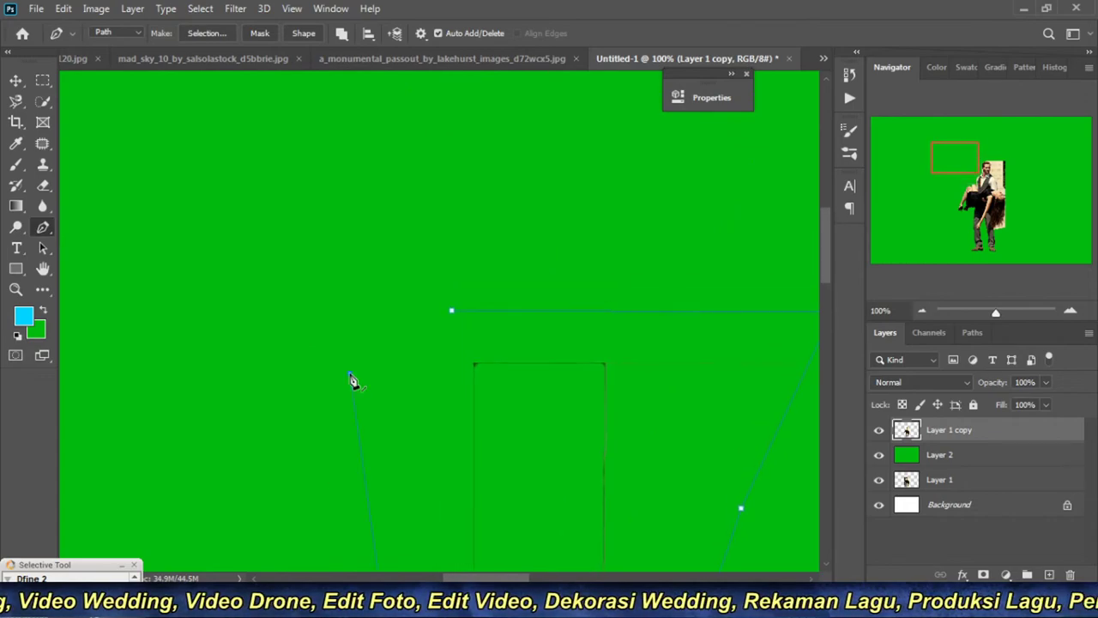
drag(355, 382, 414, 115)
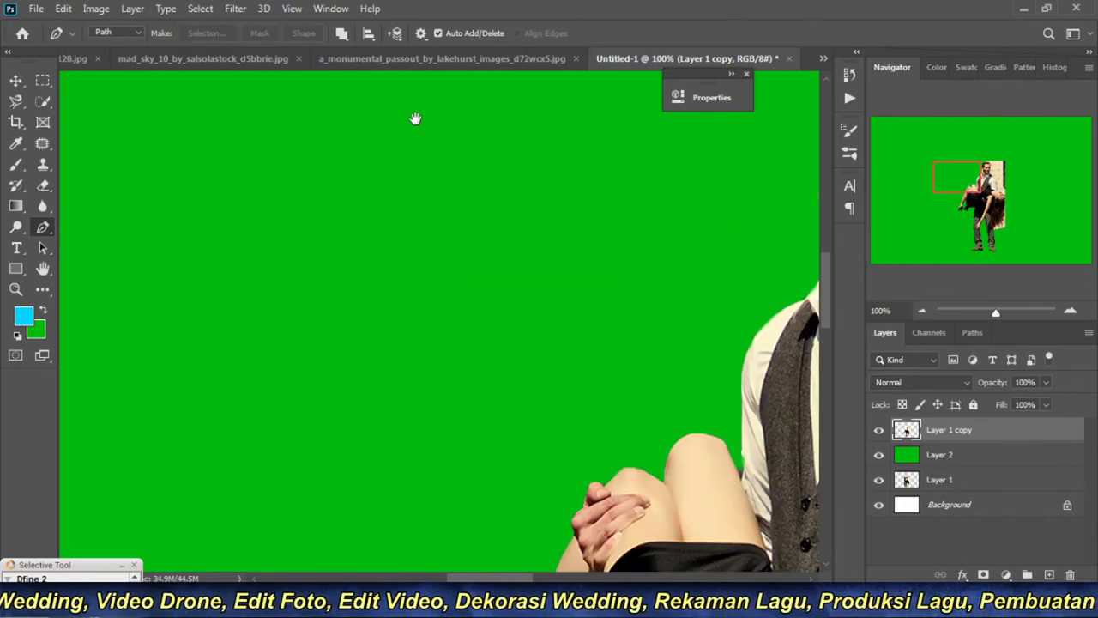
scroll(466, 215, up, 2)
scroll(443, 228, up, 1)
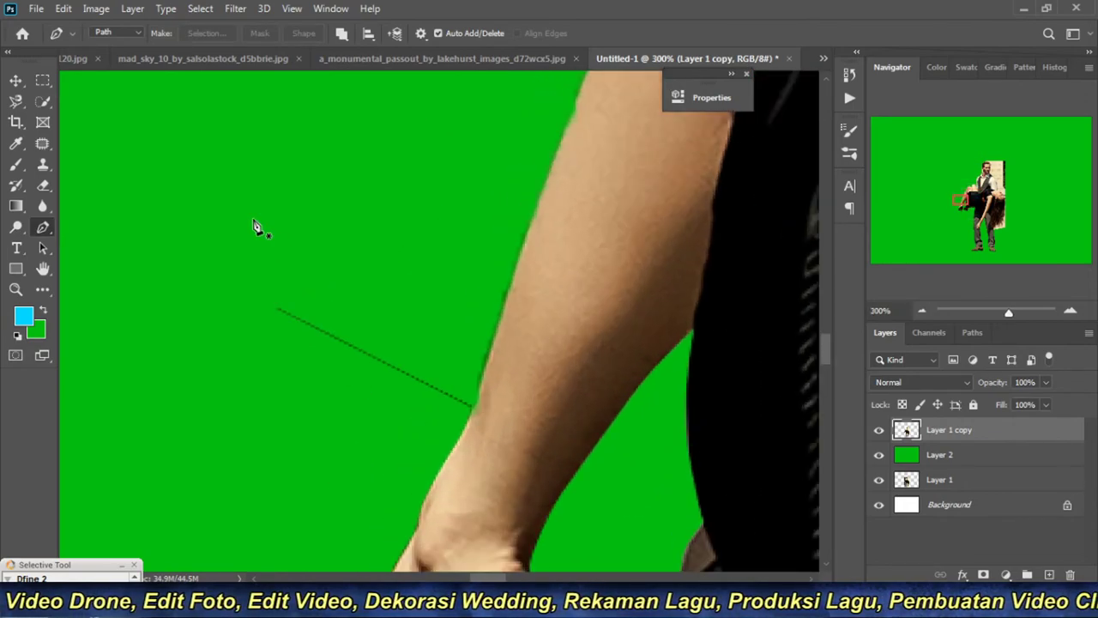
Step: Close the outline around the dark streak beside the woman's hanging arm and delete it
click(484, 368)
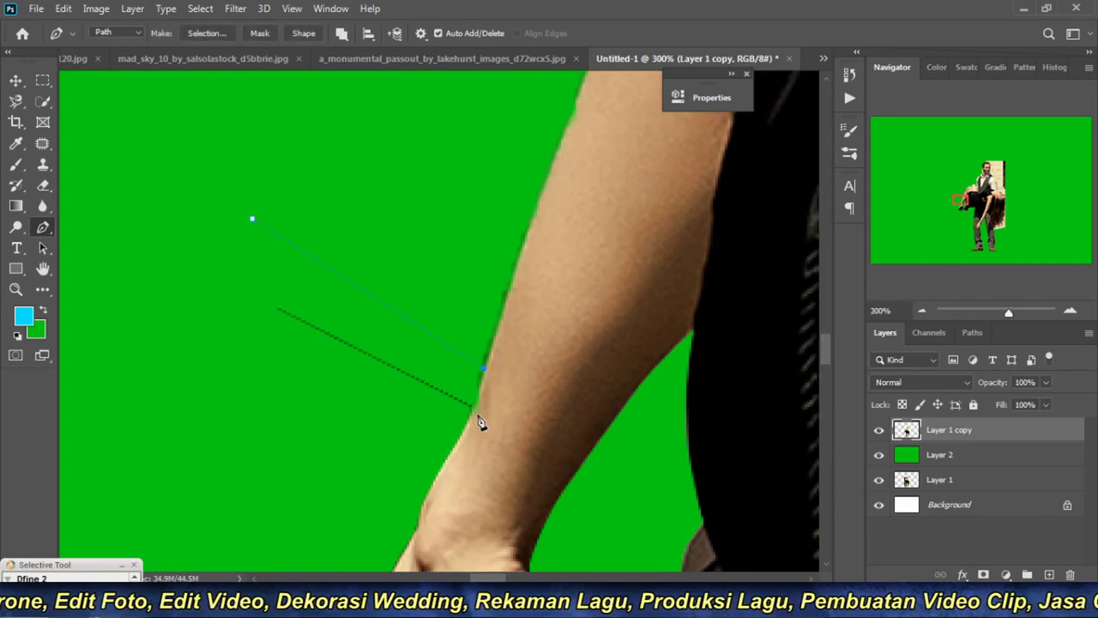
drag(471, 414, 421, 447)
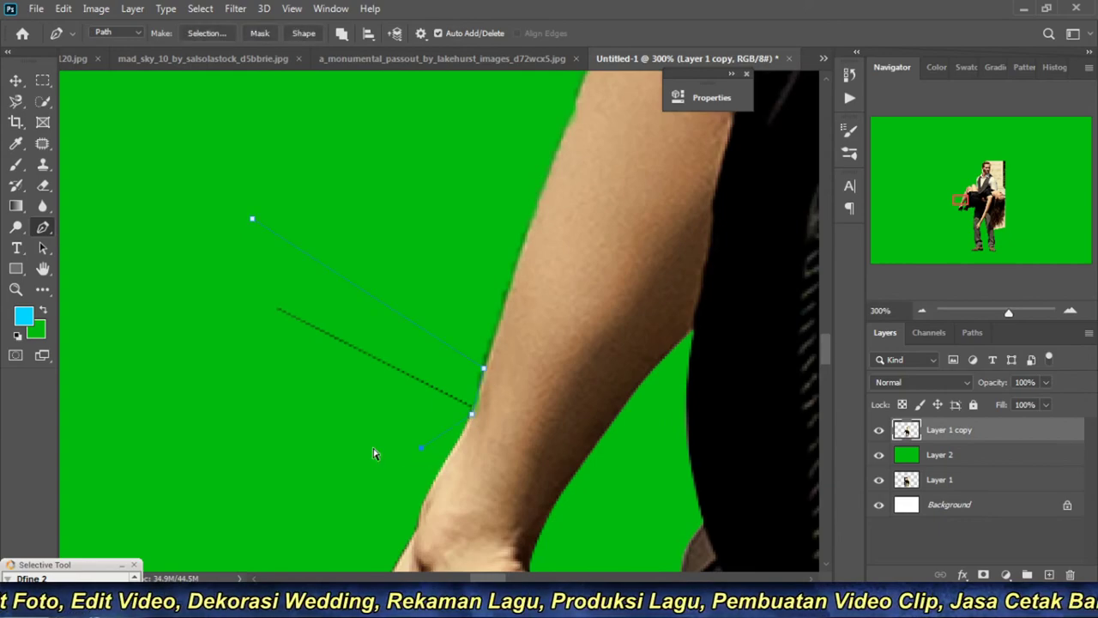
click(103, 368)
key(ctrl+Return)
key(Delete)
key(ctrl+d)
drag(595, 441, 519, 428)
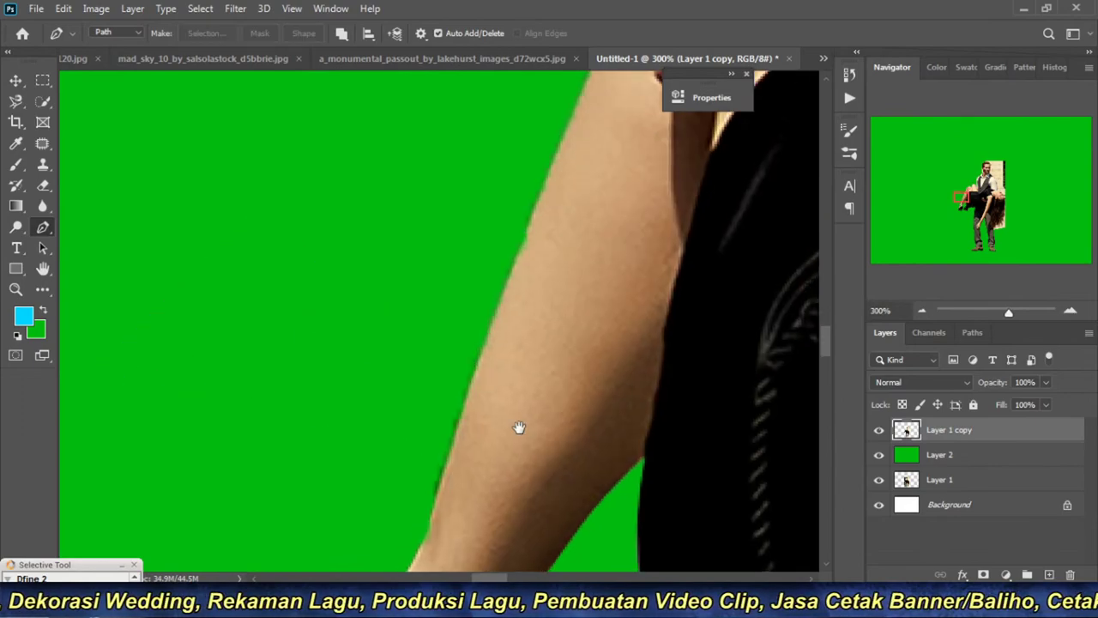
key(e)
scroll(540, 380, up, 3)
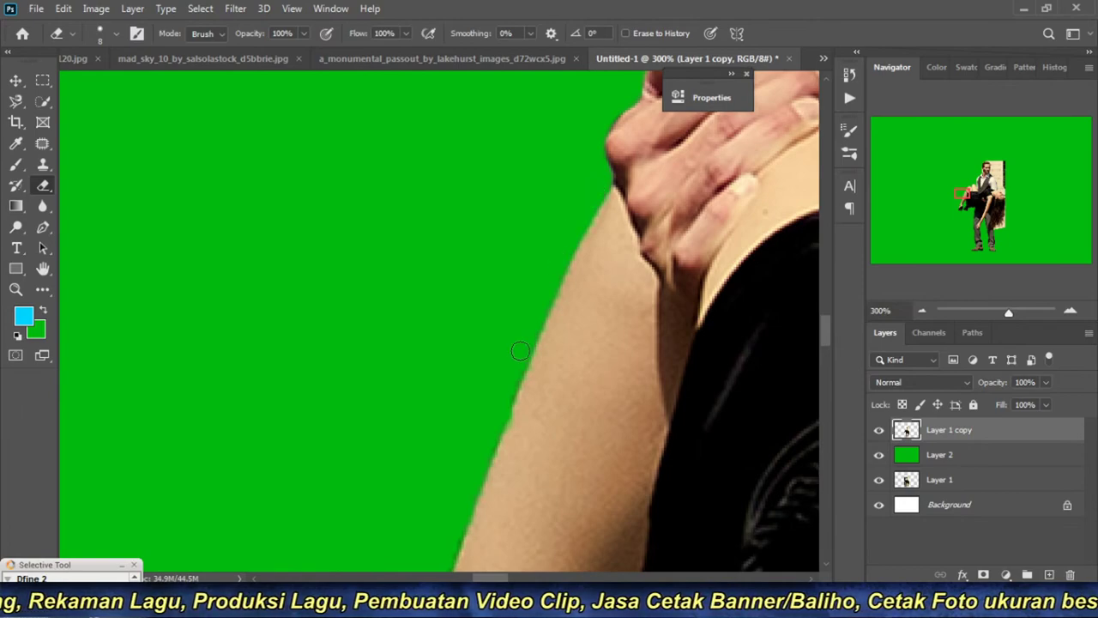
Step: Erase the light fringe by the wrist and the beige strip beside the man's ear and neck
scroll(530, 289, down, 3)
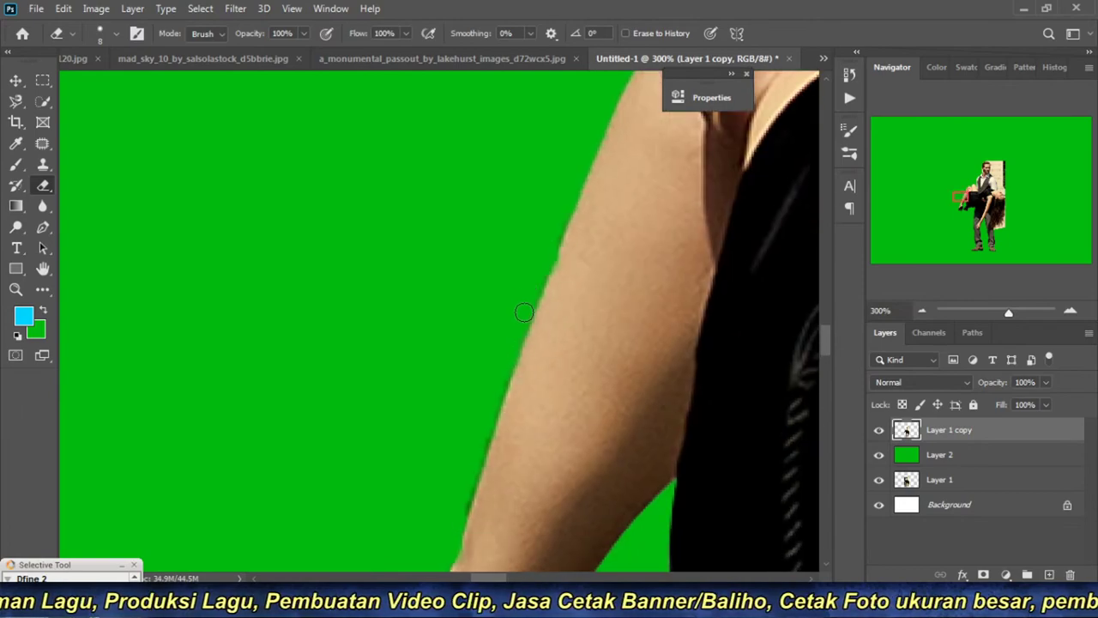
scroll(471, 502, down, 3)
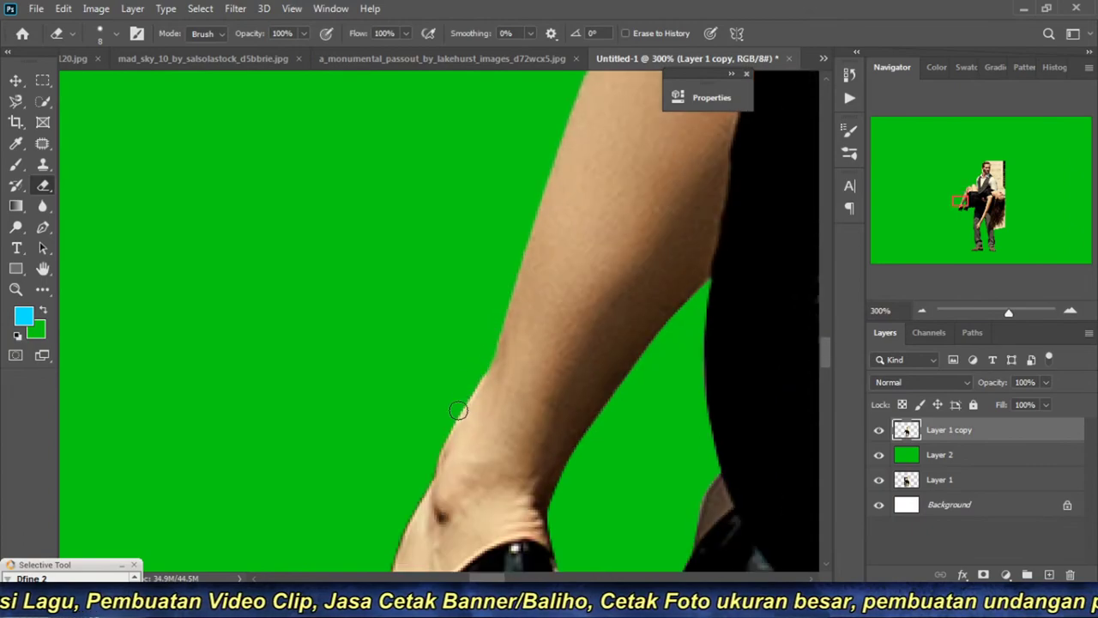
drag(445, 415, 485, 376)
click(922, 314)
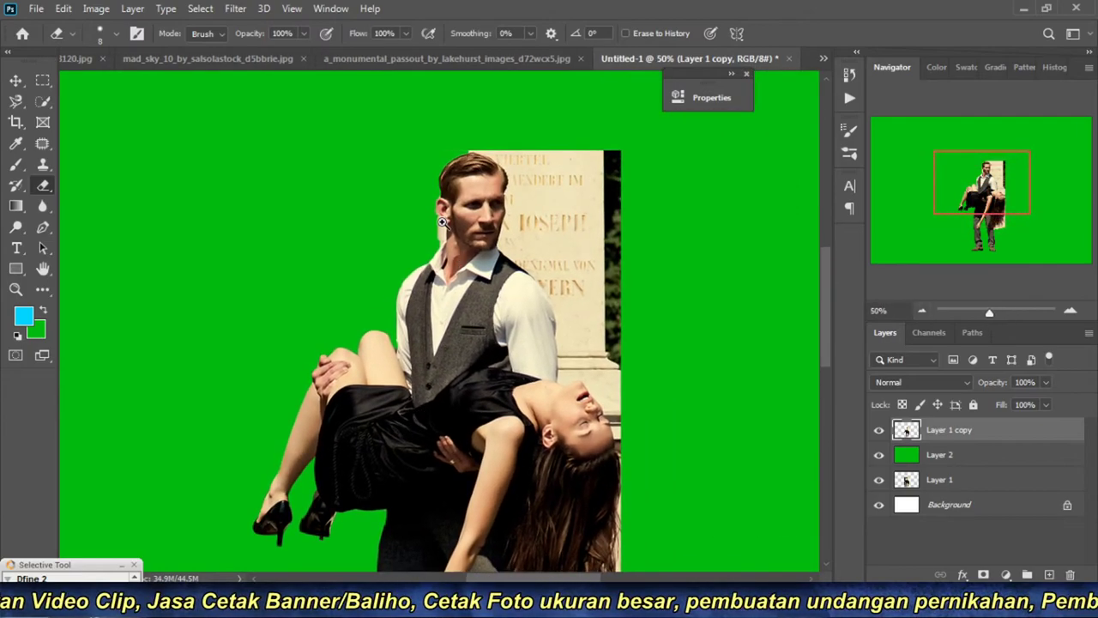
drag(419, 210, 552, 180)
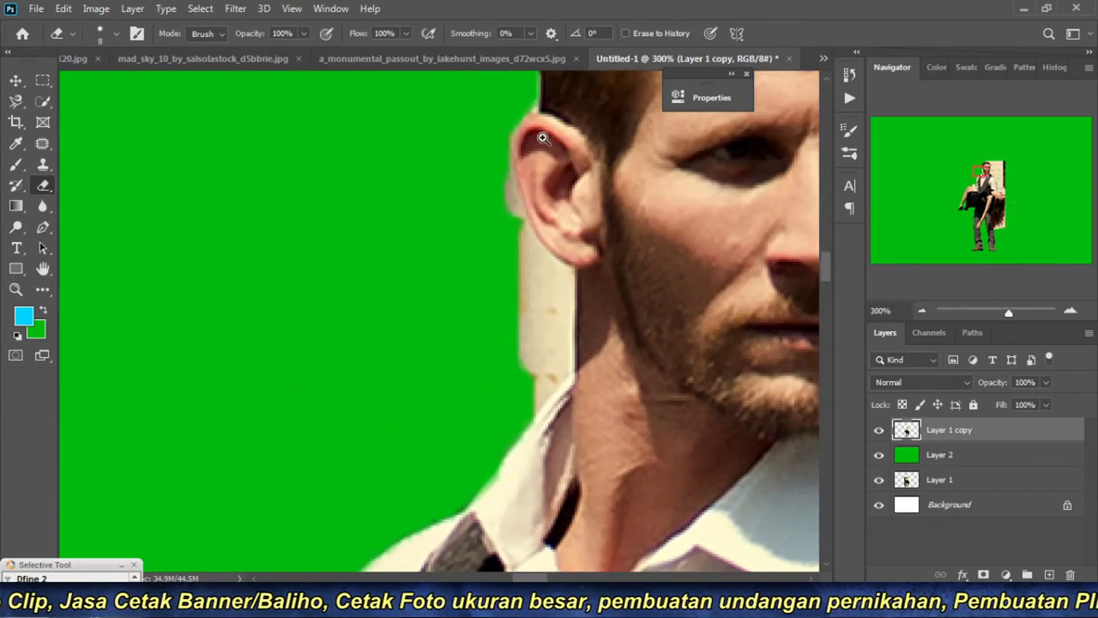
key(ctrl+plus)
mouse_move(481, 182)
mouse_down()
mouse_move(540, 312)
mouse_move(559, 319)
mouse_move(569, 448)
mouse_move(552, 461)
mouse_up()
scroll(555, 386, down, 3)
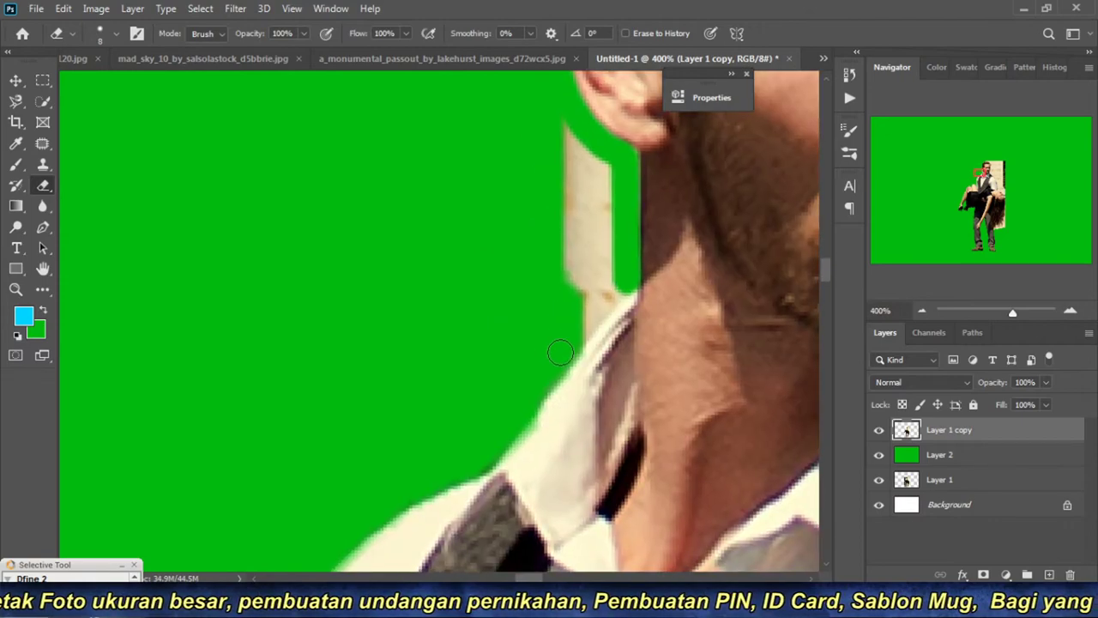
mouse_move(562, 352)
mouse_down()
mouse_move(618, 296)
mouse_move(574, 147)
mouse_move(602, 199)
mouse_move(610, 276)
mouse_move(581, 269)
mouse_move(565, 197)
mouse_move(571, 289)
mouse_up()
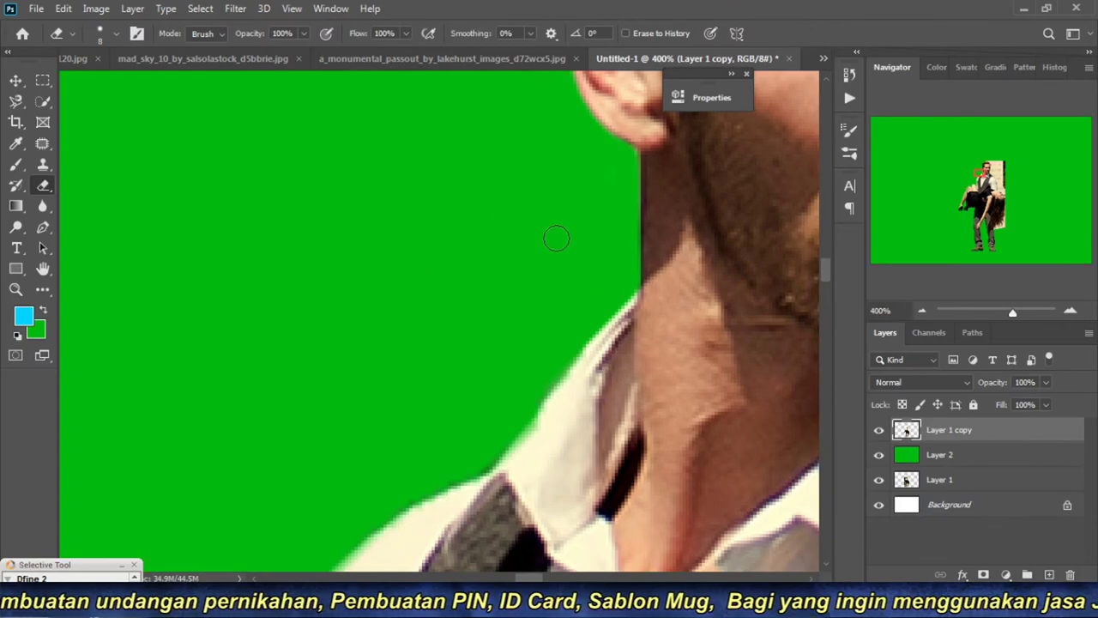
Step: Zoom in on the hairline and erase the statue background down the hair's right edge
click(921, 310)
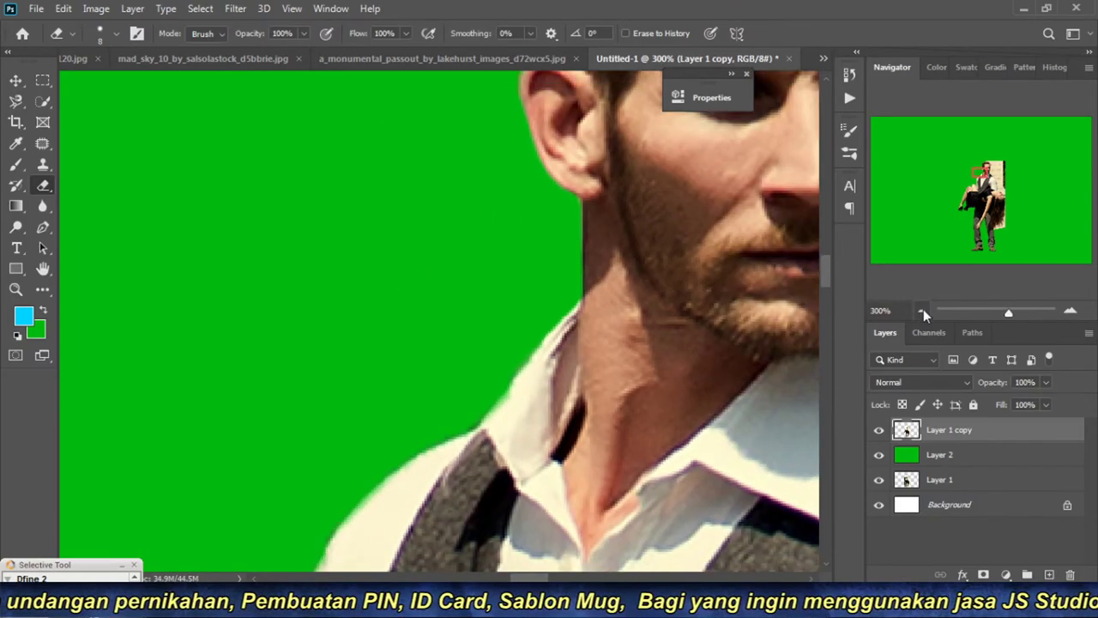
click(405, 214)
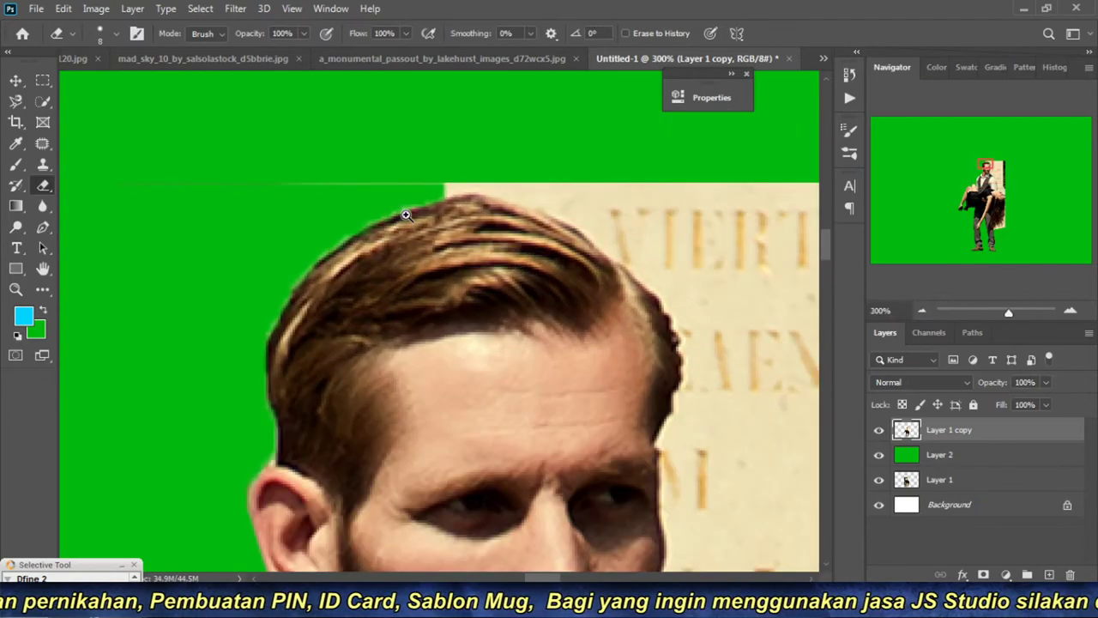
click(358, 214)
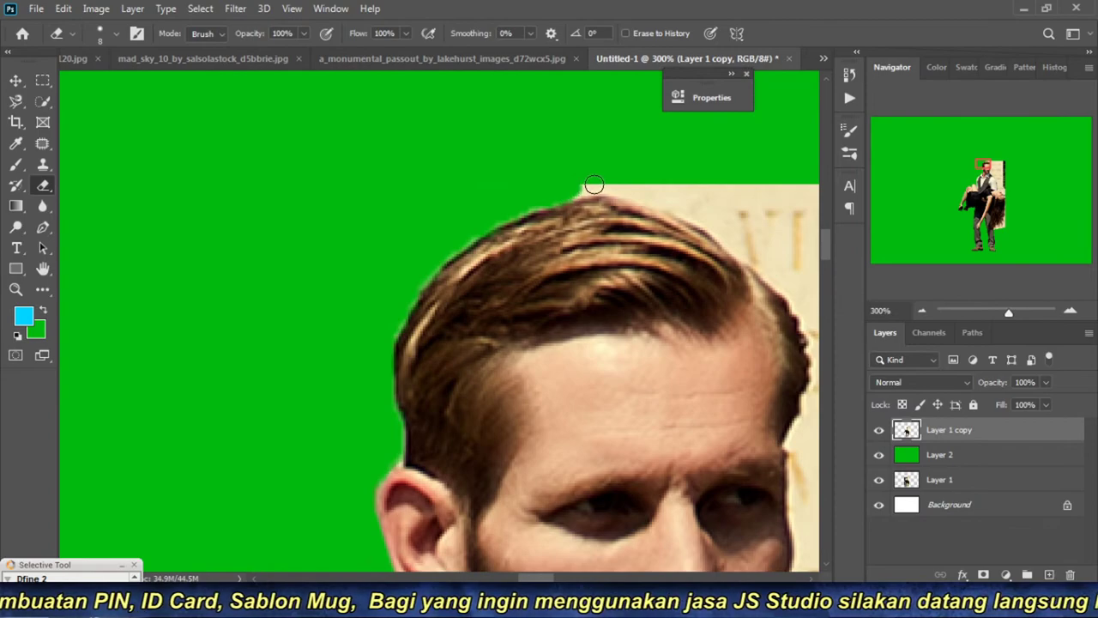
drag(669, 201, 747, 255)
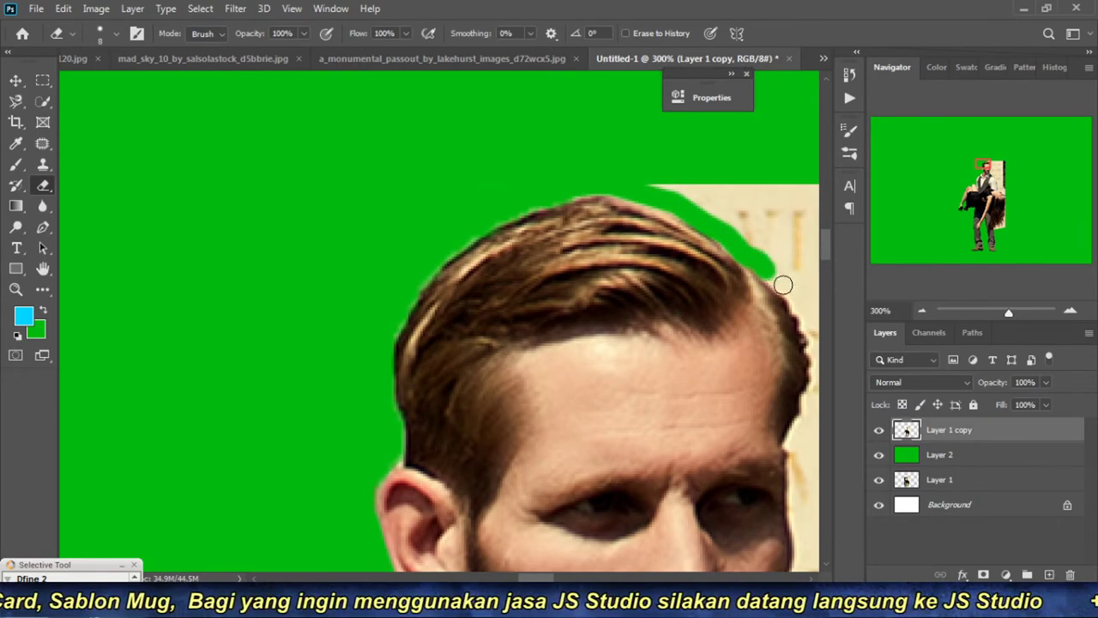
scroll(799, 308, up, 1)
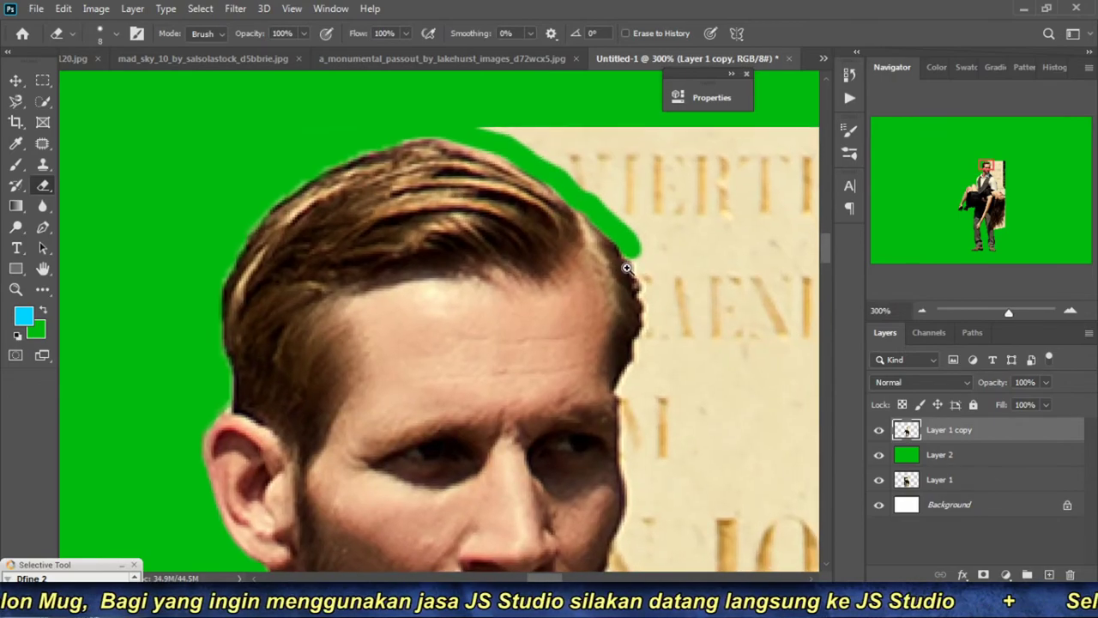
scroll(635, 270, up, 1)
mouse_move(644, 244)
mouse_down()
mouse_move(664, 314)
mouse_move(661, 365)
mouse_move(623, 467)
mouse_move(592, 223)
mouse_move(558, 275)
mouse_move(558, 337)
mouse_move(593, 421)
mouse_move(629, 191)
mouse_move(584, 296)
mouse_up()
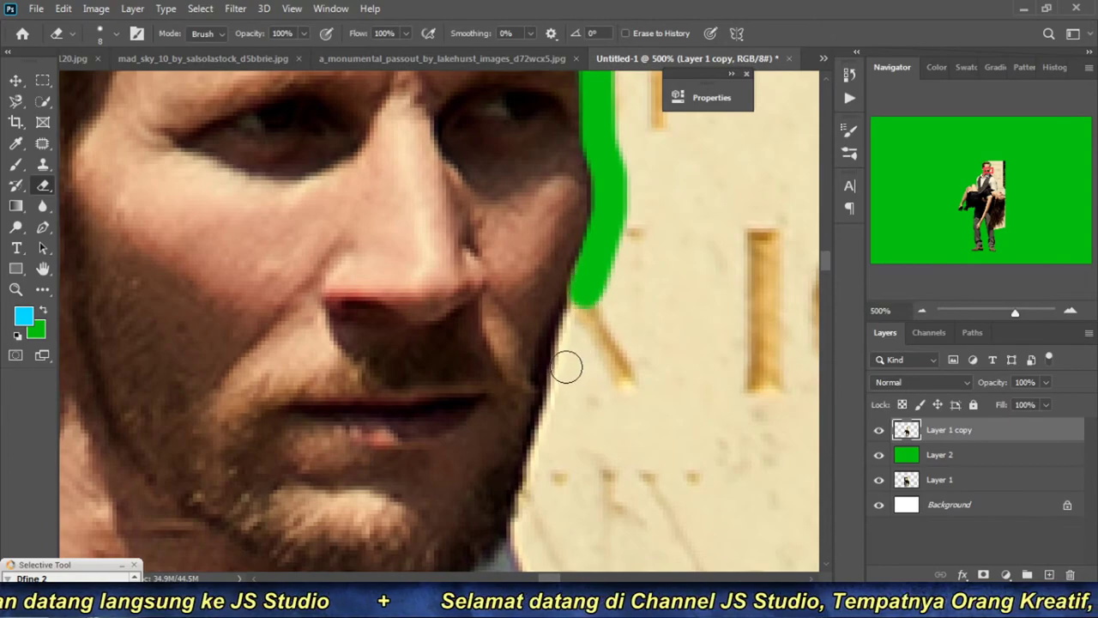
Step: Erase a green strip along the man's face, chin and collar
mouse_move(566, 367)
mouse_down()
mouse_move(544, 478)
mouse_move(574, 323)
mouse_move(559, 380)
mouse_move(618, 441)
mouse_up()
shift+click(556, 322)
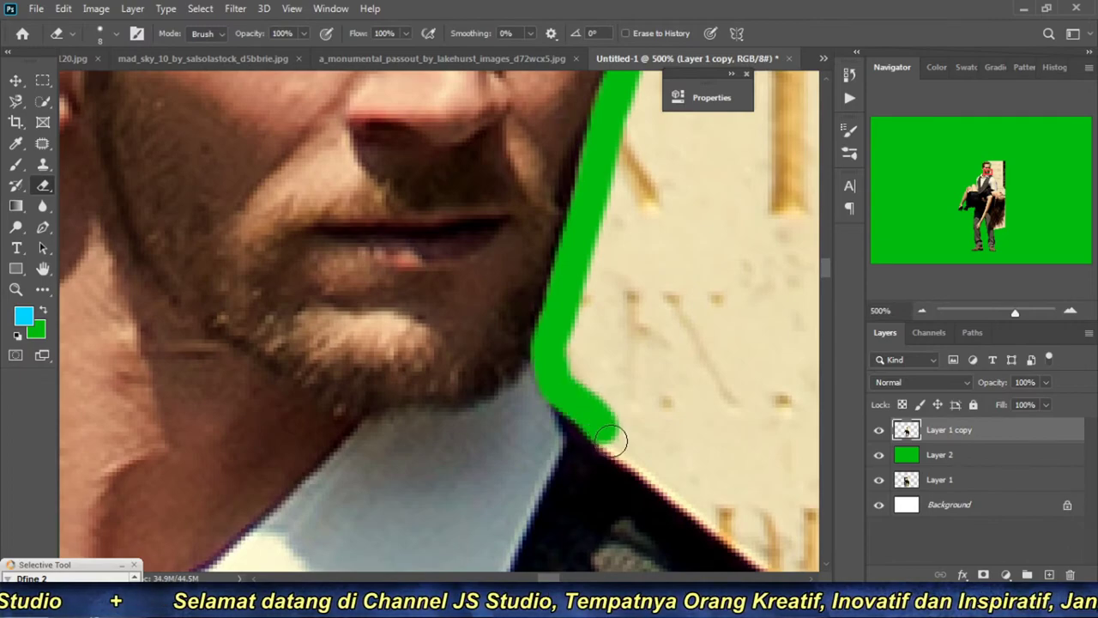
drag(713, 441, 463, 273)
shift+click(496, 359)
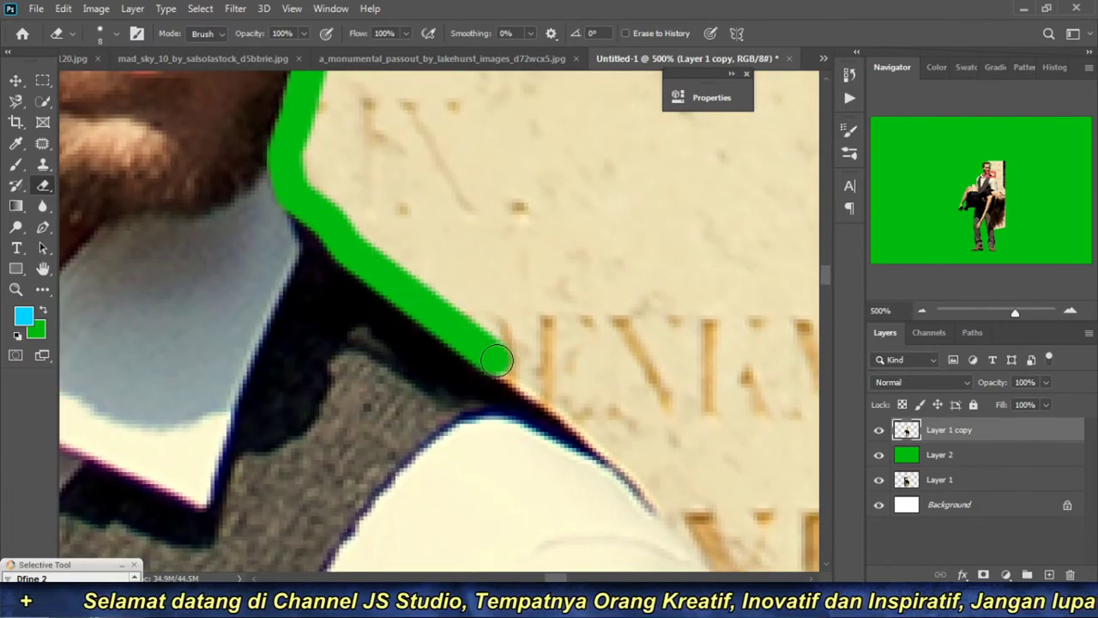
shift+click(601, 431)
shift+click(632, 453)
Step: Continue the erased strip down the man's shoulder, shirt and sleeve edges
drag(633, 453, 483, 172)
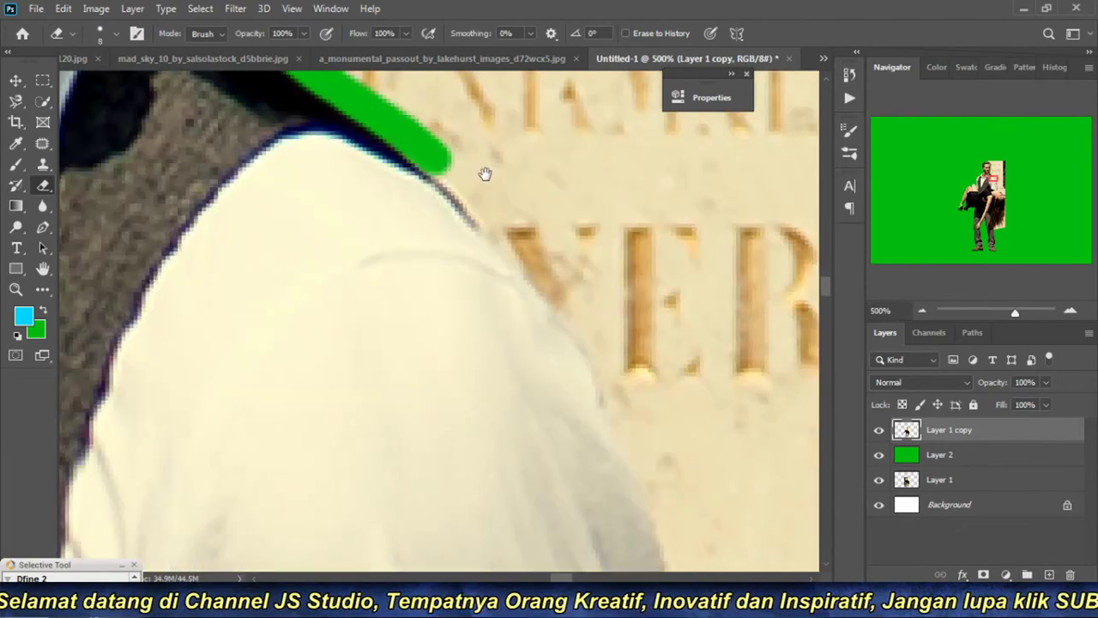
shift+click(512, 233)
drag(567, 298, 626, 402)
shift+click(648, 459)
drag(644, 478, 520, 215)
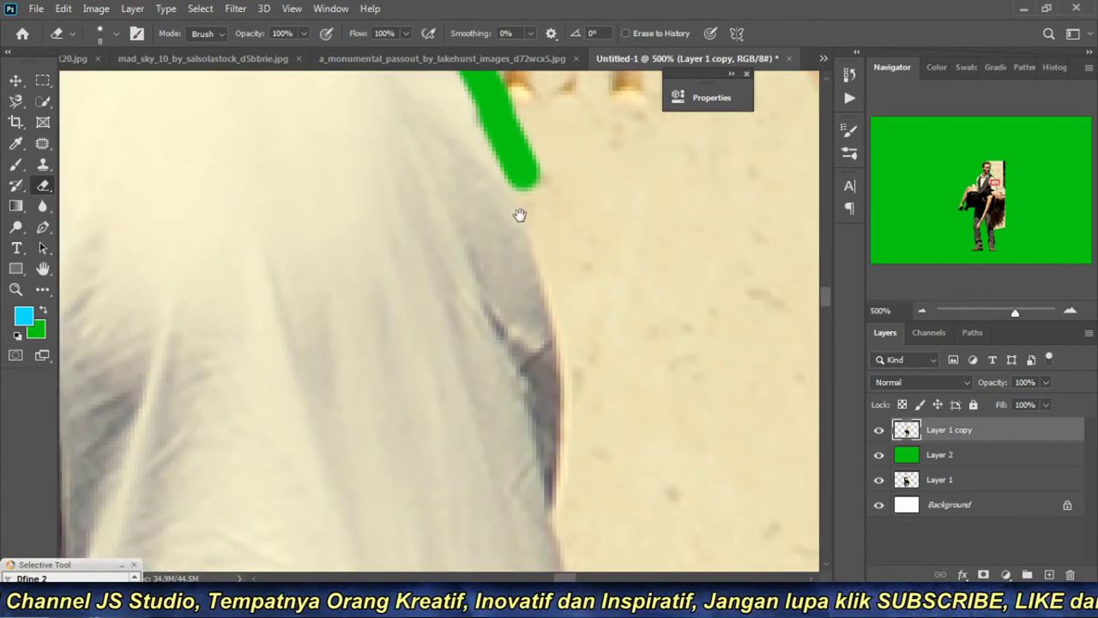
shift+click(573, 336)
drag(578, 372, 576, 426)
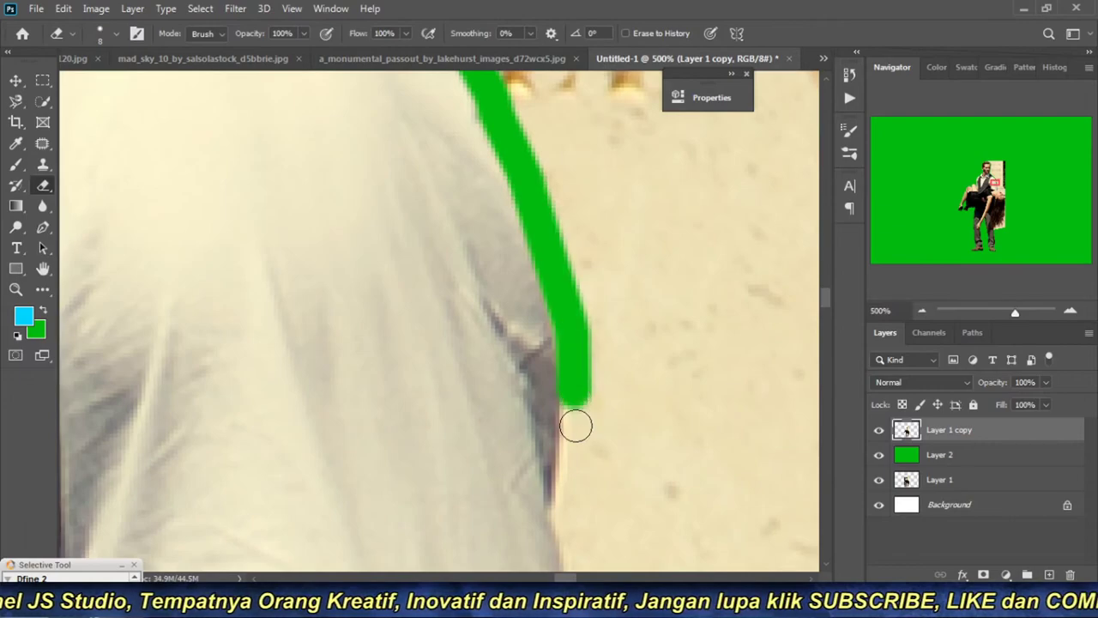
shift+click(571, 484)
mouse_move(572, 484)
mouse_down()
mouse_move(565, 350)
mouse_move(559, 391)
mouse_move(527, 225)
mouse_up()
drag(542, 358, 542, 295)
shift+click(544, 279)
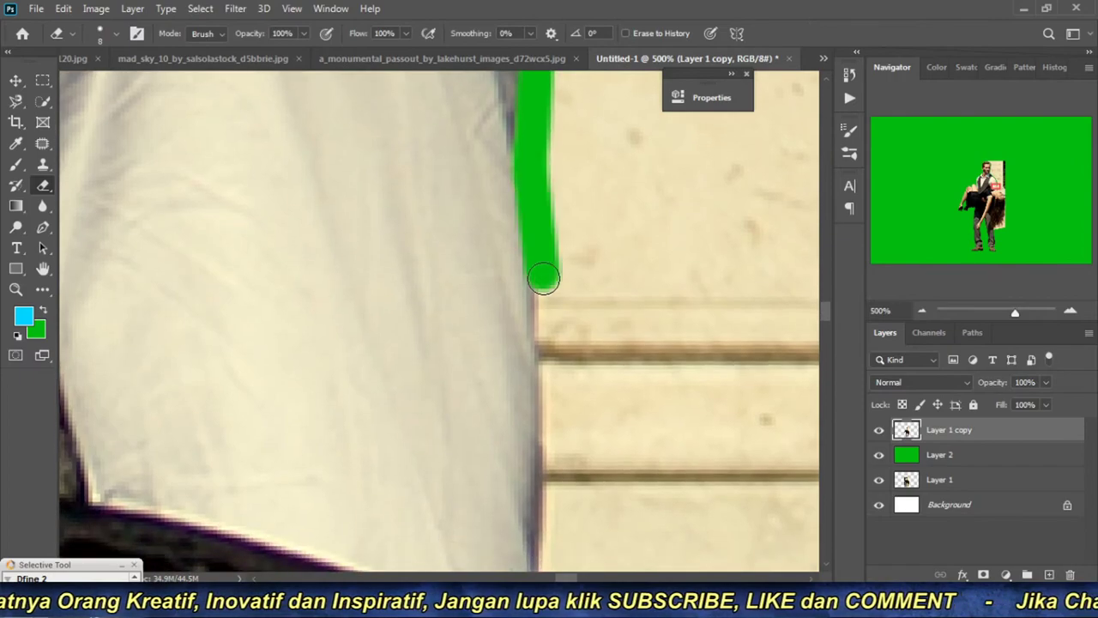
shift+click(555, 352)
drag(554, 407, 562, 448)
Step: Erase along the woman's forehead, brow and nose
drag(555, 492, 580, 274)
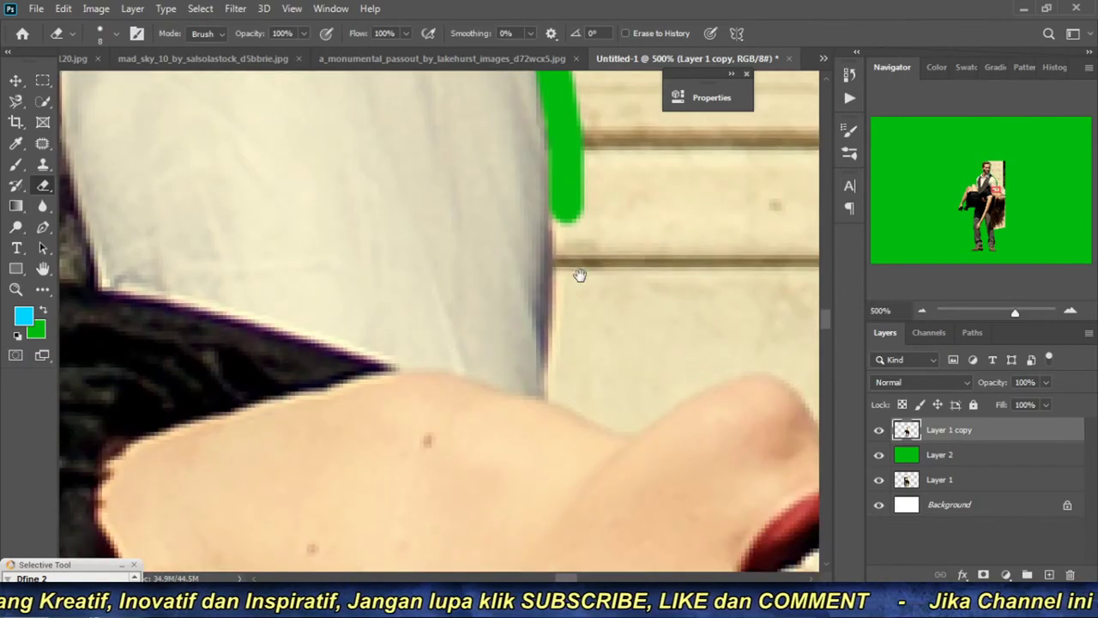
shift+click(559, 384)
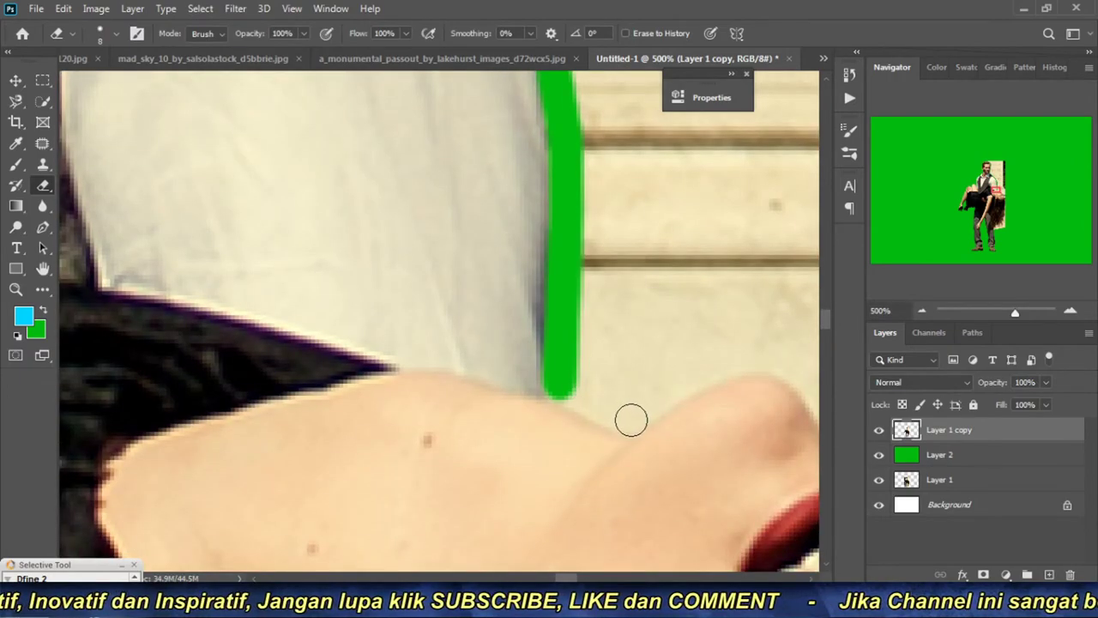
shift+click(631, 419)
drag(674, 375, 458, 359)
shift+click(464, 361)
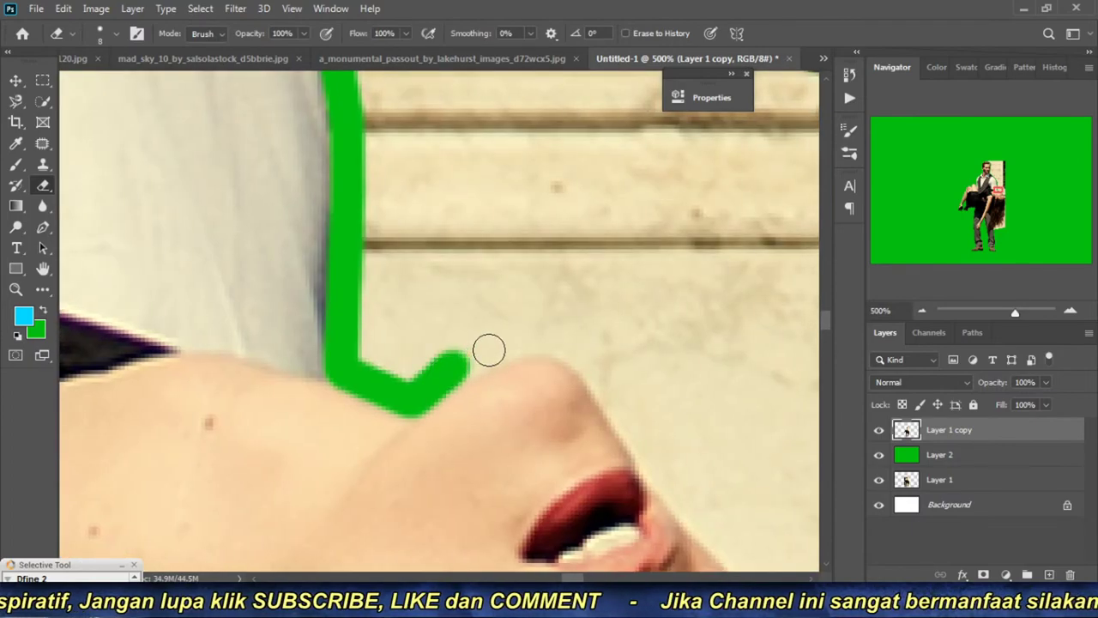
mouse_move(488, 349)
mouse_down()
mouse_move(599, 370)
mouse_move(656, 464)
mouse_up()
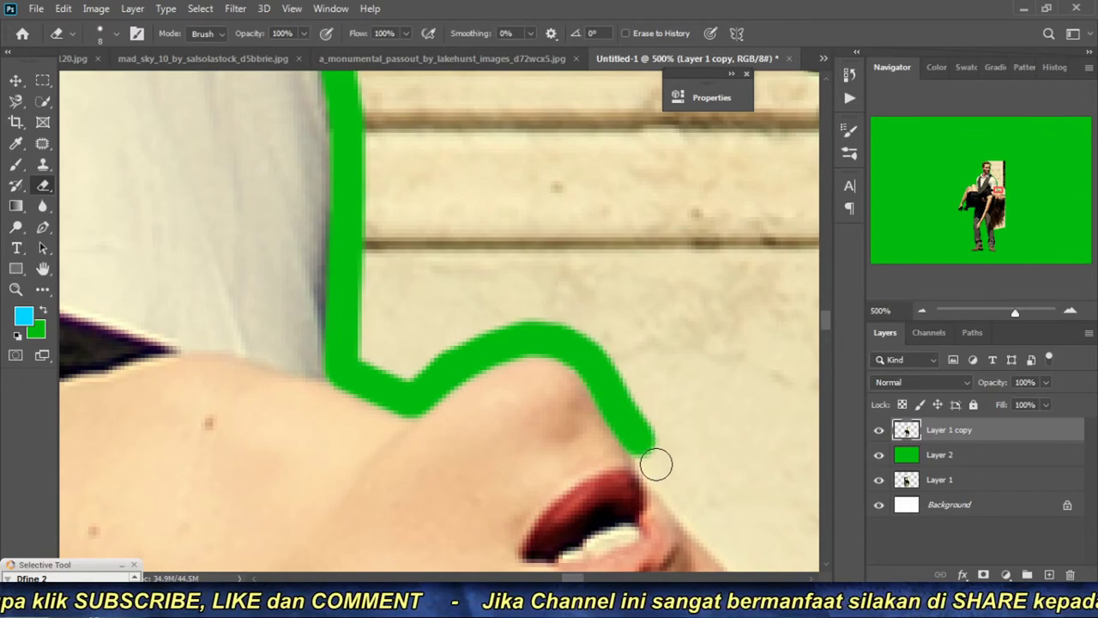
Step: Carry the erased strip from her lips down her jaw to her hair, then zoom out
drag(723, 473, 539, 298)
mouse_move(517, 344)
mouse_down()
mouse_move(544, 360)
mouse_move(612, 466)
mouse_move(545, 284)
mouse_move(558, 355)
mouse_move(601, 392)
mouse_move(627, 472)
mouse_move(584, 274)
mouse_up()
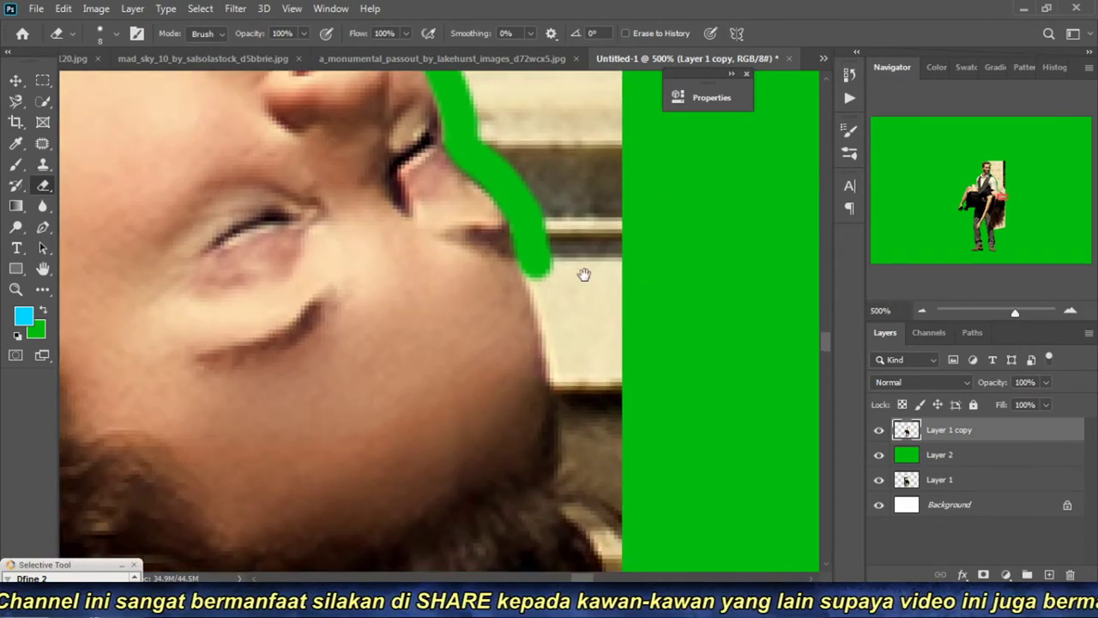
shift+click(554, 340)
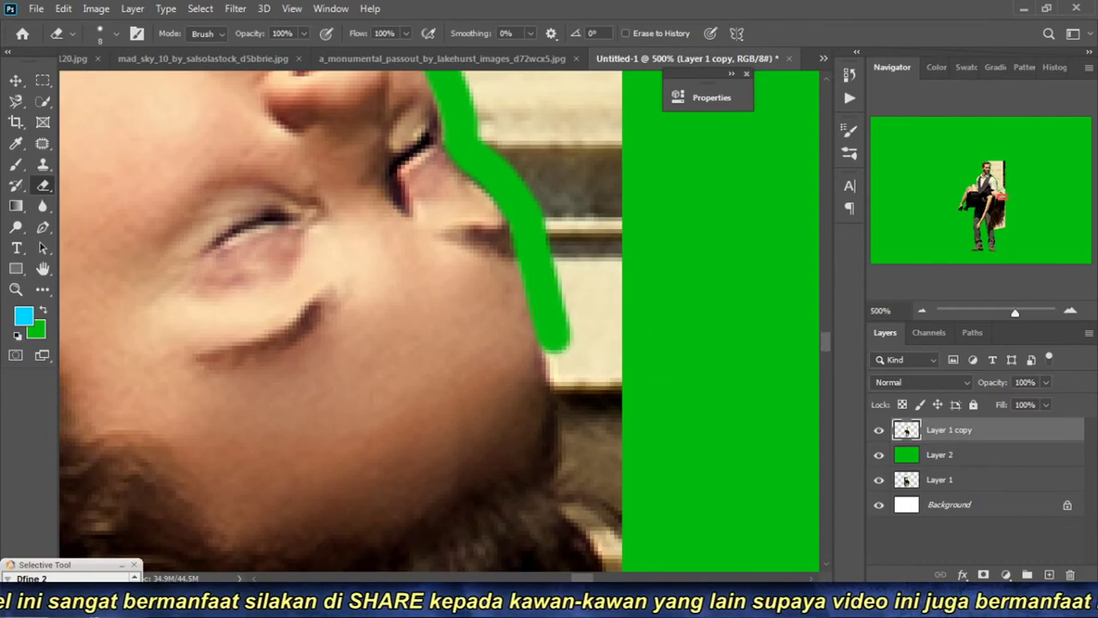
shift+click(572, 405)
drag(595, 421, 536, 266)
shift+click(518, 305)
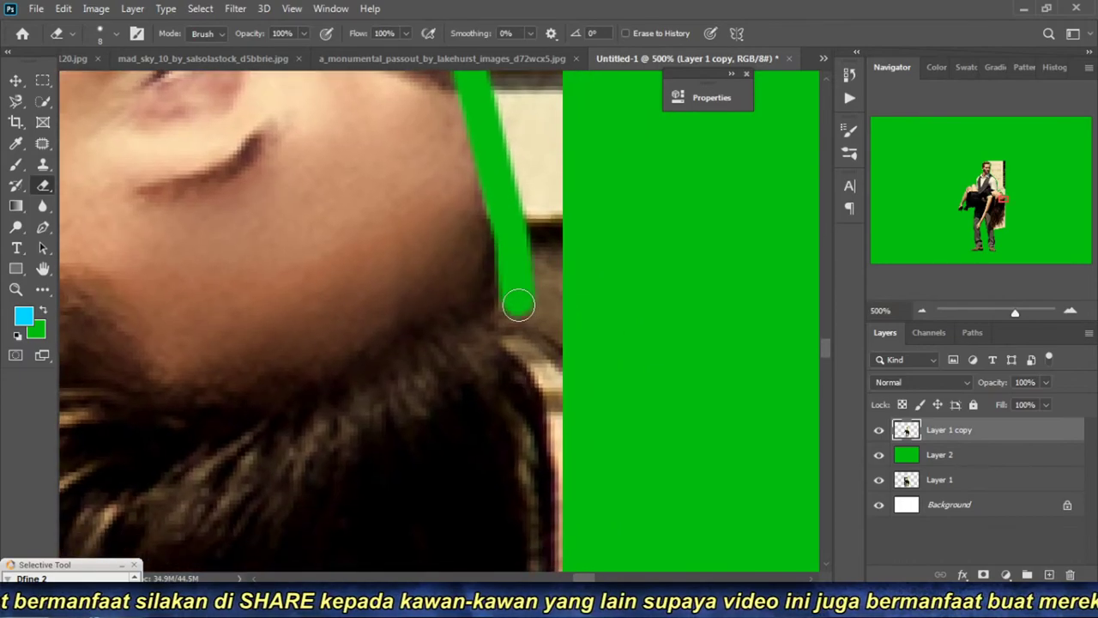
click(922, 308)
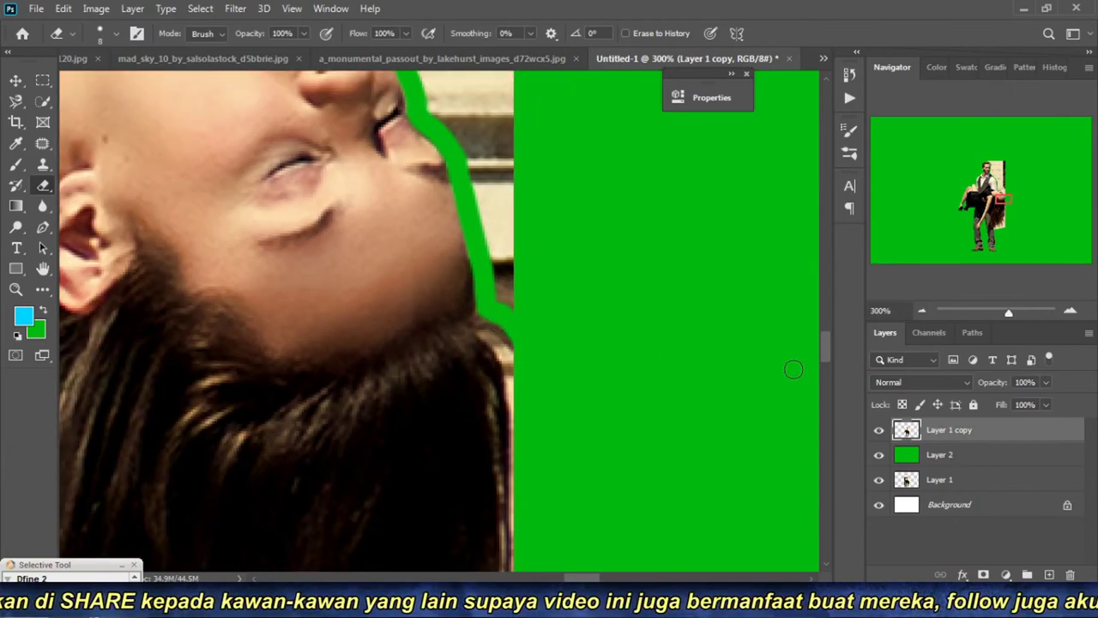
click(922, 310)
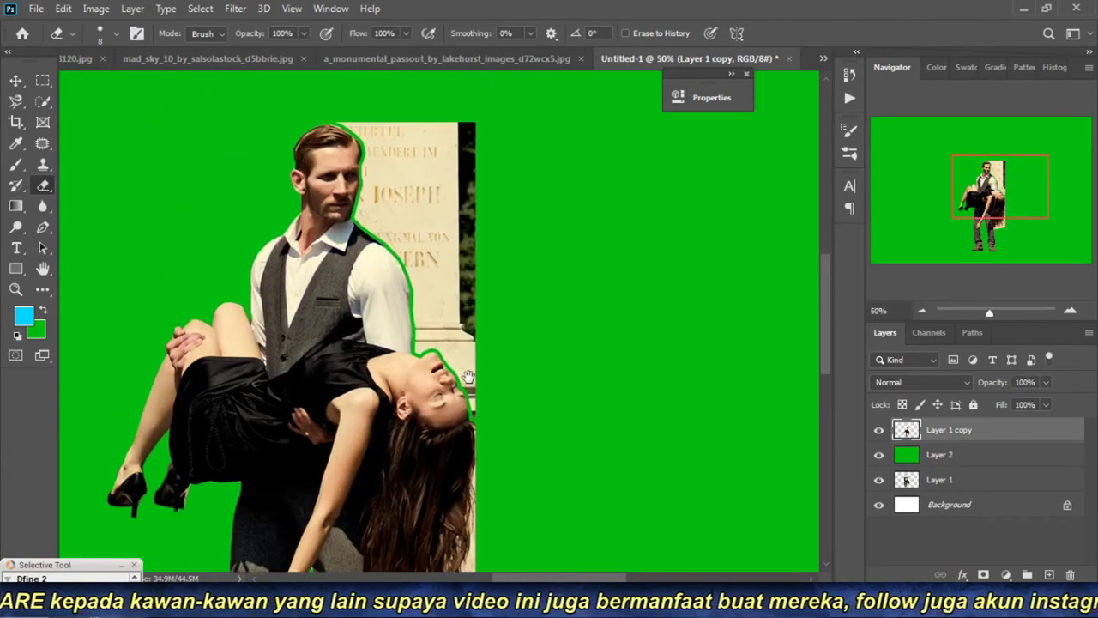
Step: Try selecting the statue background with Quick Selection, then cancel the selection
click(424, 166)
key(w)
drag(436, 144, 482, 196)
key(ctrl+d)
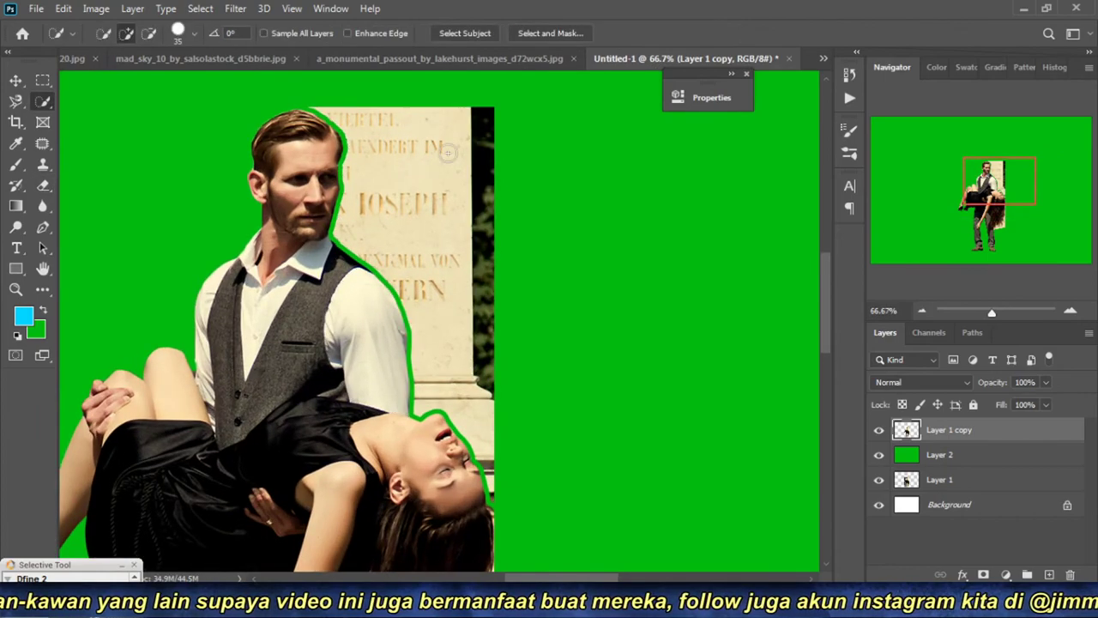
Step: Erase a wider band of statue along the man's head, face, jaw, neck, shoulder and shirt
drag(447, 151, 310, 189)
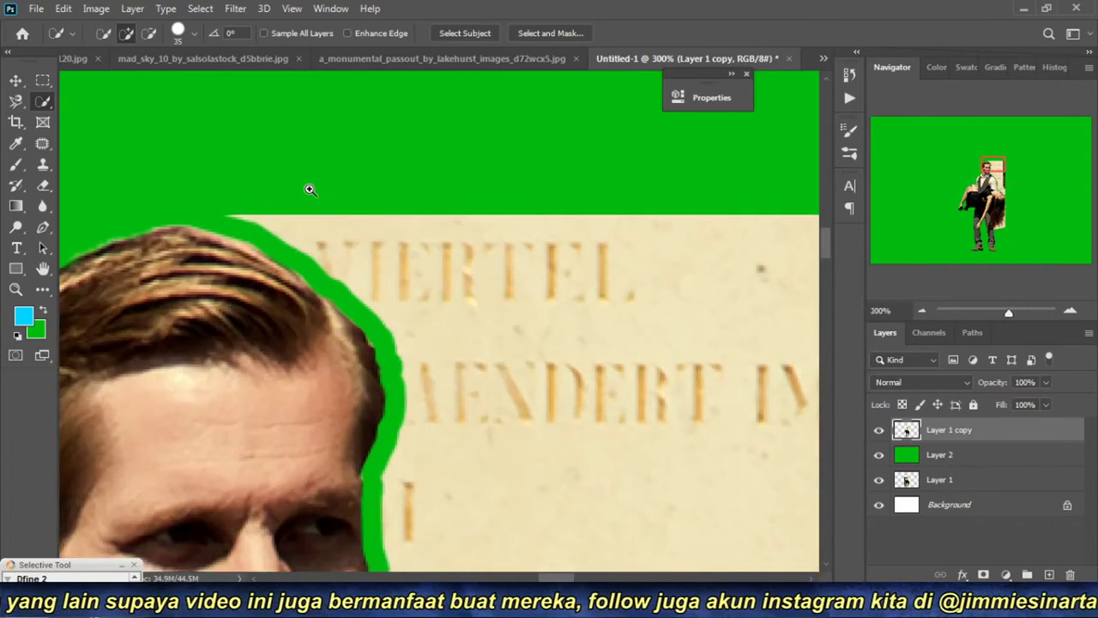
key(e)
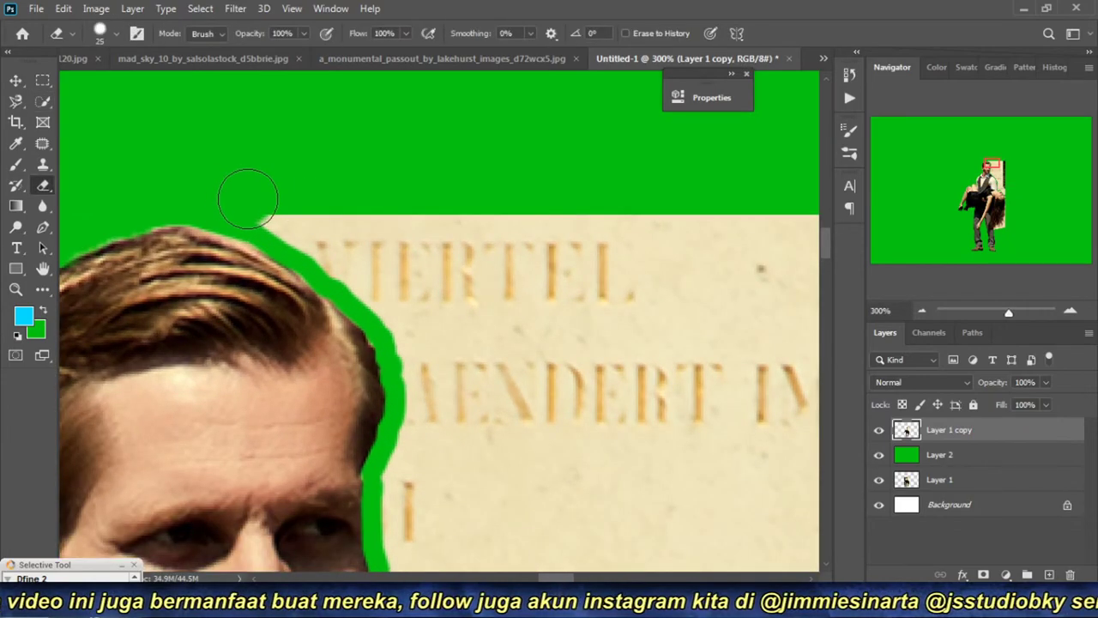
shift+click(347, 247)
mouse_move(351, 246)
mouse_down()
mouse_move(321, 242)
mouse_move(392, 289)
mouse_move(428, 363)
mouse_move(408, 506)
mouse_move(517, 226)
mouse_up()
mouse_move(454, 243)
mouse_down()
mouse_move(454, 347)
mouse_move(417, 452)
mouse_move(426, 490)
mouse_up()
drag(480, 437, 480, 234)
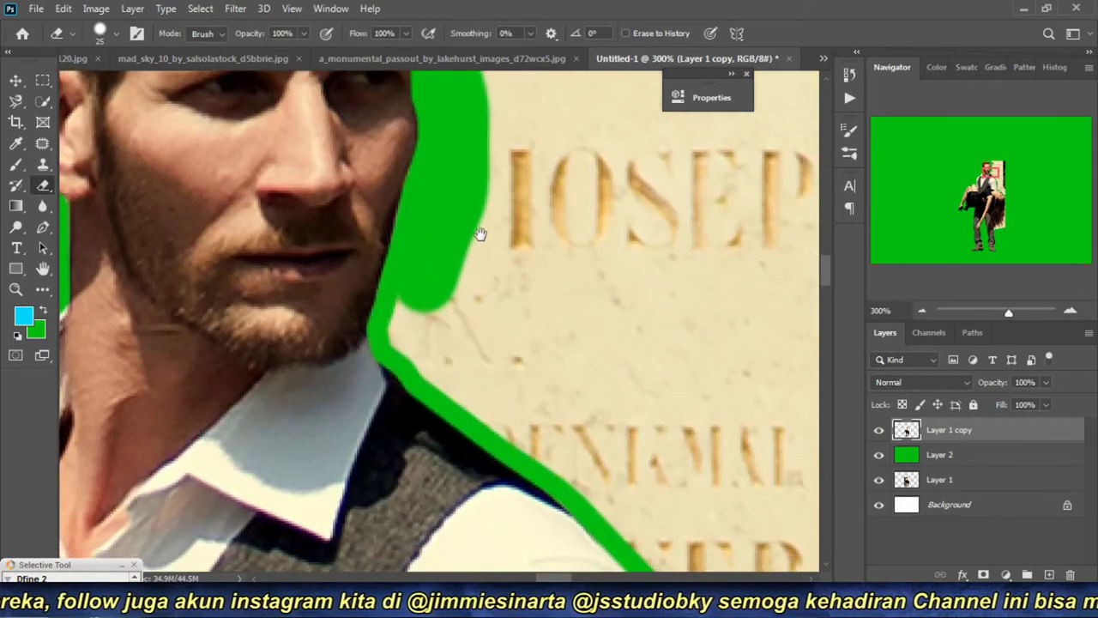
mouse_move(416, 315)
mouse_down()
mouse_move(437, 360)
mouse_move(556, 446)
mouse_move(359, 236)
mouse_move(447, 326)
mouse_move(507, 446)
mouse_up()
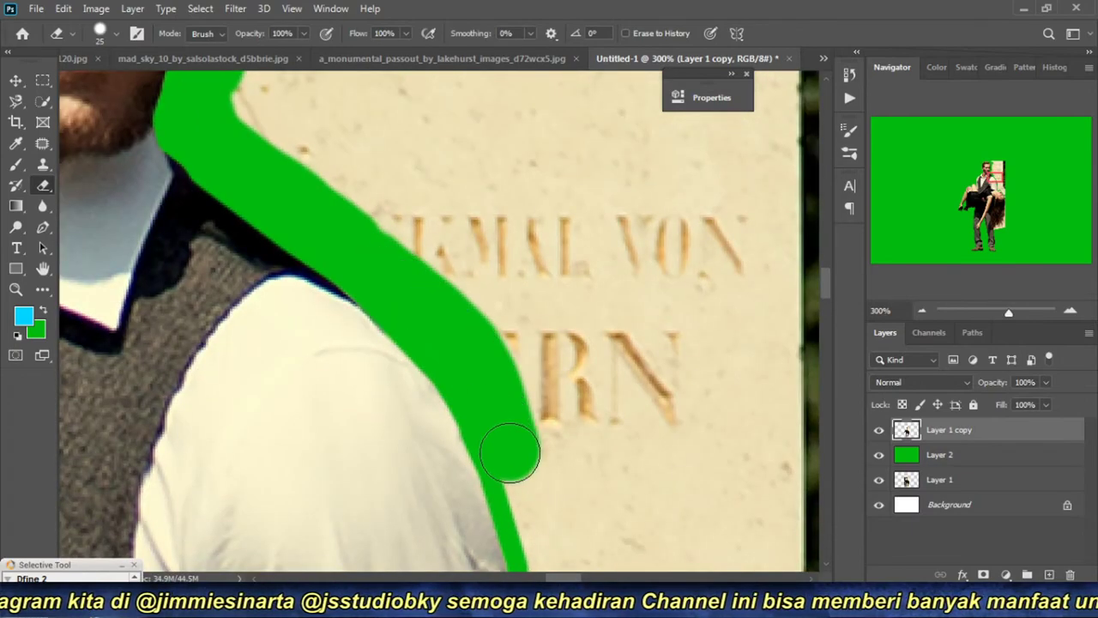
mouse_move(583, 405)
mouse_down()
mouse_move(584, 211)
mouse_move(536, 96)
mouse_up()
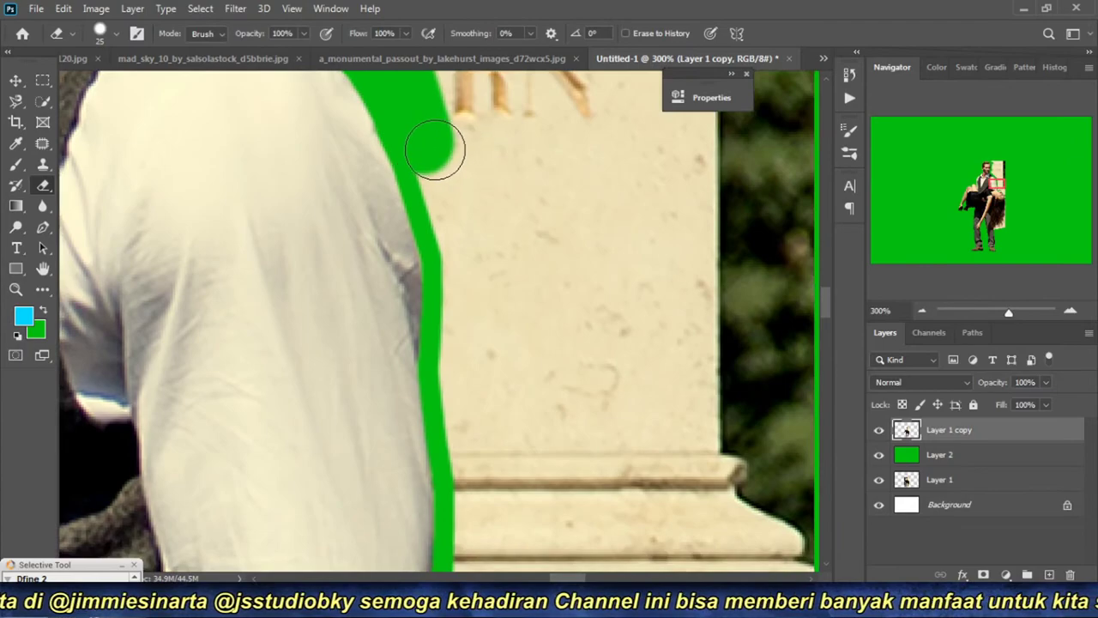
mouse_move(441, 151)
mouse_down()
mouse_move(472, 436)
mouse_move(488, 203)
mouse_move(472, 392)
mouse_move(503, 368)
mouse_move(583, 368)
mouse_move(686, 489)
mouse_move(424, 258)
mouse_move(400, 248)
mouse_move(397, 267)
mouse_move(503, 444)
mouse_move(514, 294)
mouse_move(490, 238)
mouse_move(517, 365)
mouse_move(498, 166)
mouse_move(477, 120)
mouse_up()
click(922, 311)
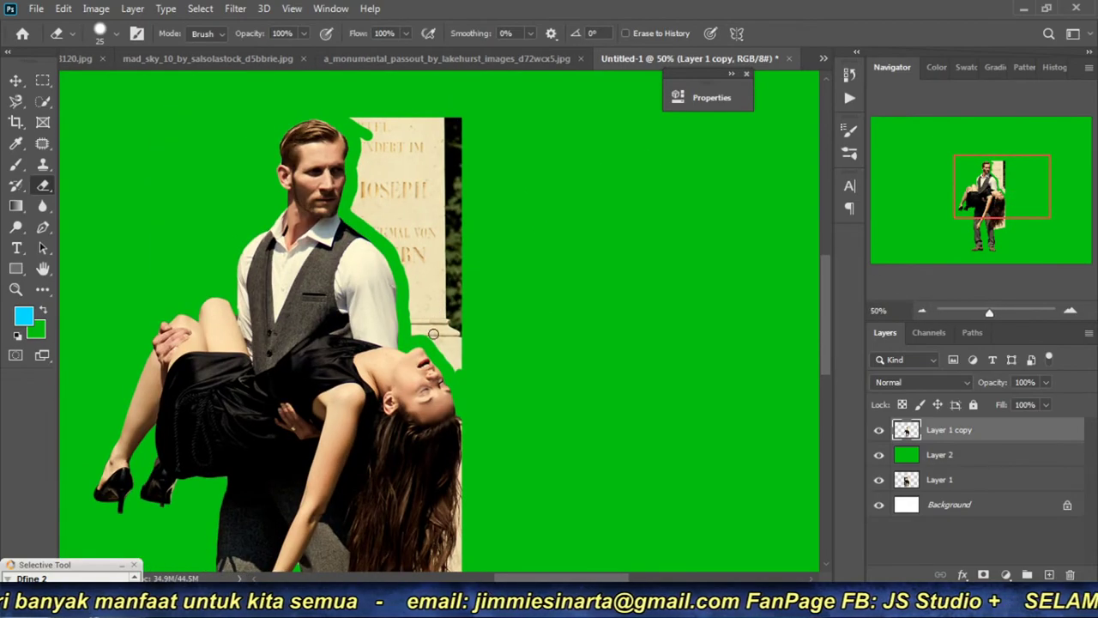
Step: Trace a Pen path around the upper statue pillar beside the man and delete it
key(p)
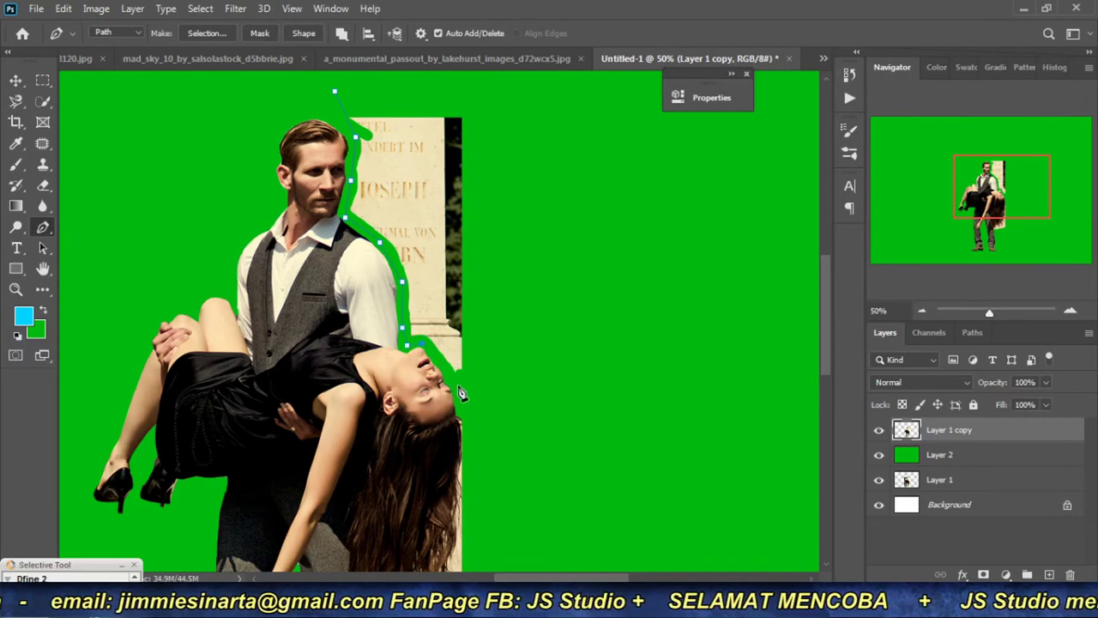
key(ctrl+Return)
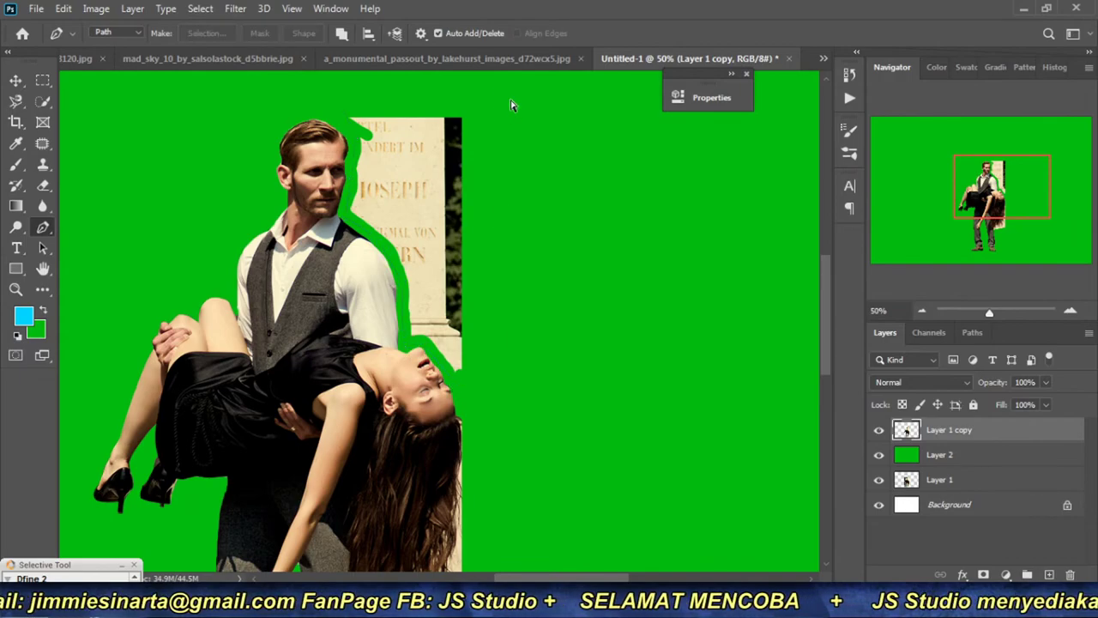
key(Delete)
key(ctrl+d)
scroll(463, 230, down, 3)
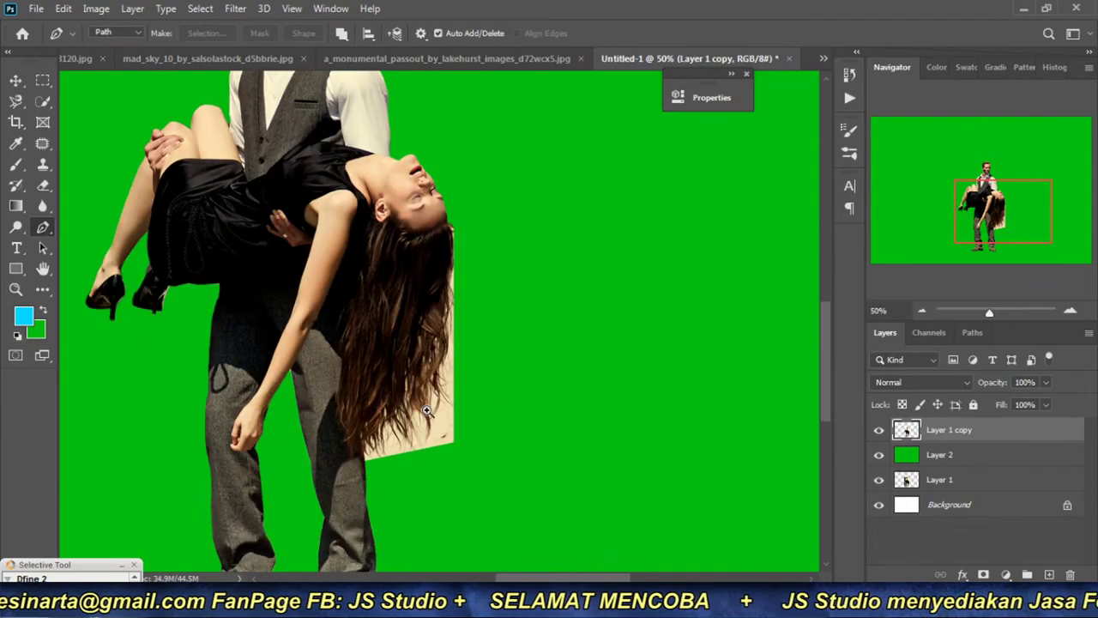
scroll(463, 230, up, 1)
scroll(459, 257, up, 1)
scroll(454, 298, up, 1)
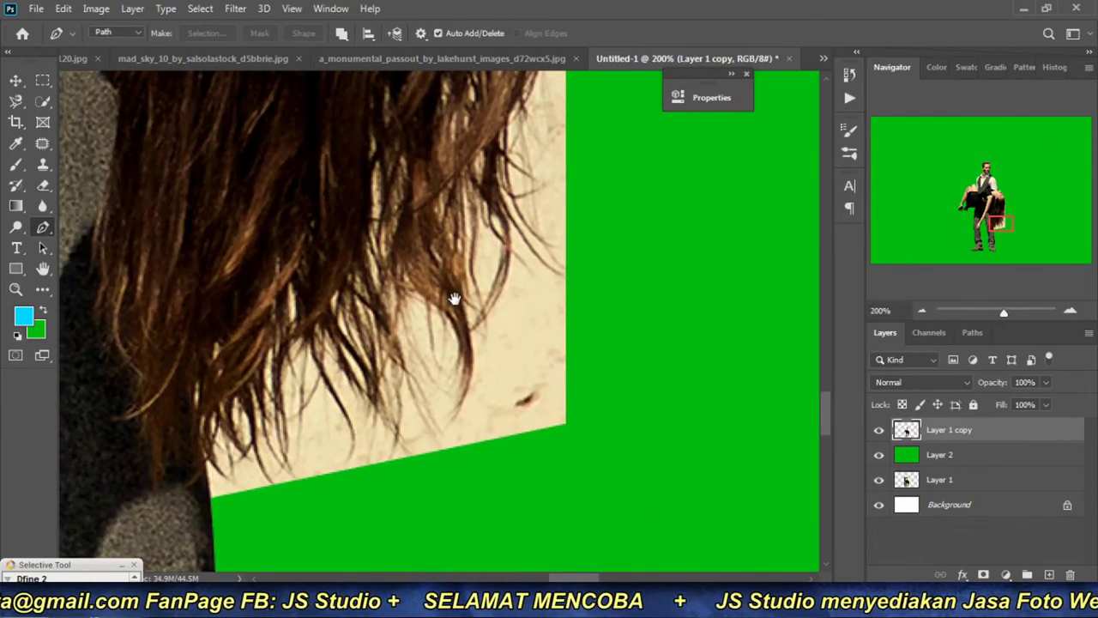
click(15, 188)
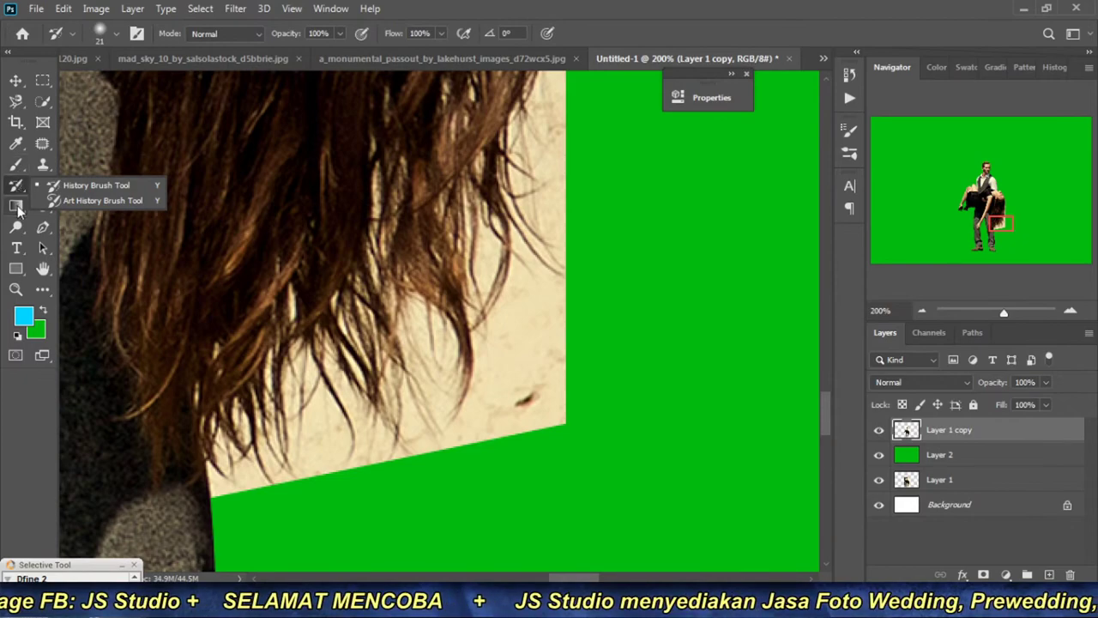
click(13, 168)
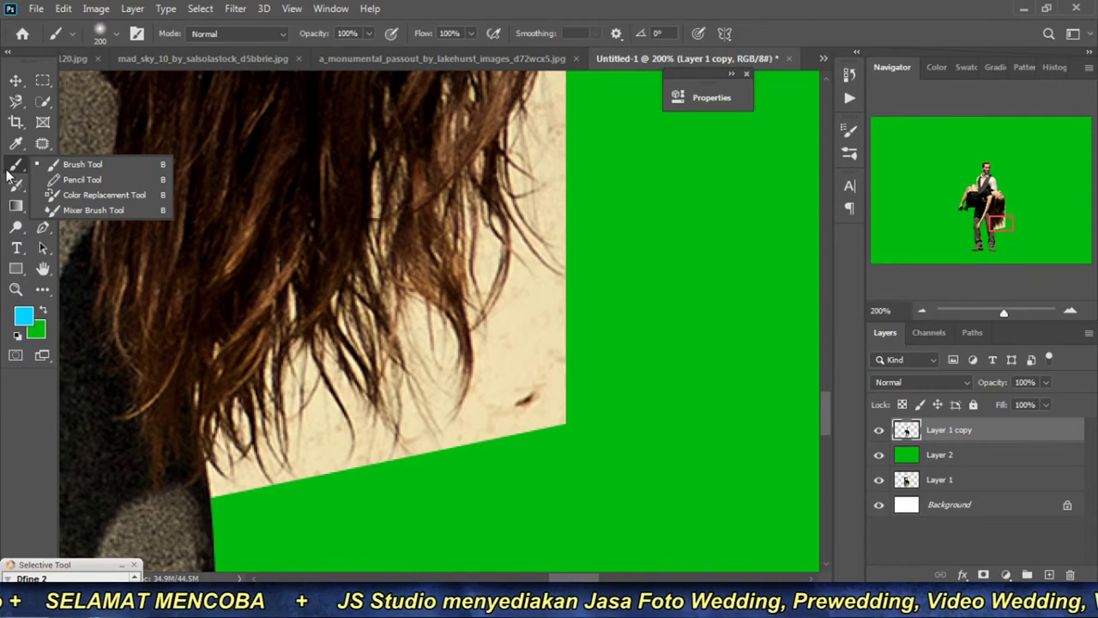
click(7, 174)
click(44, 185)
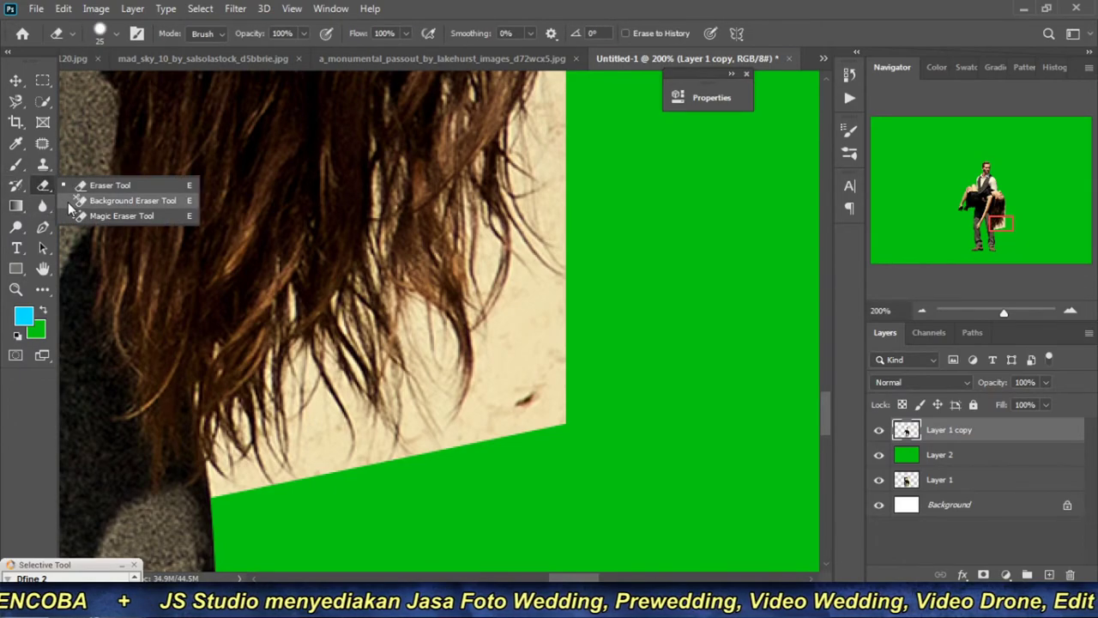
click(126, 200)
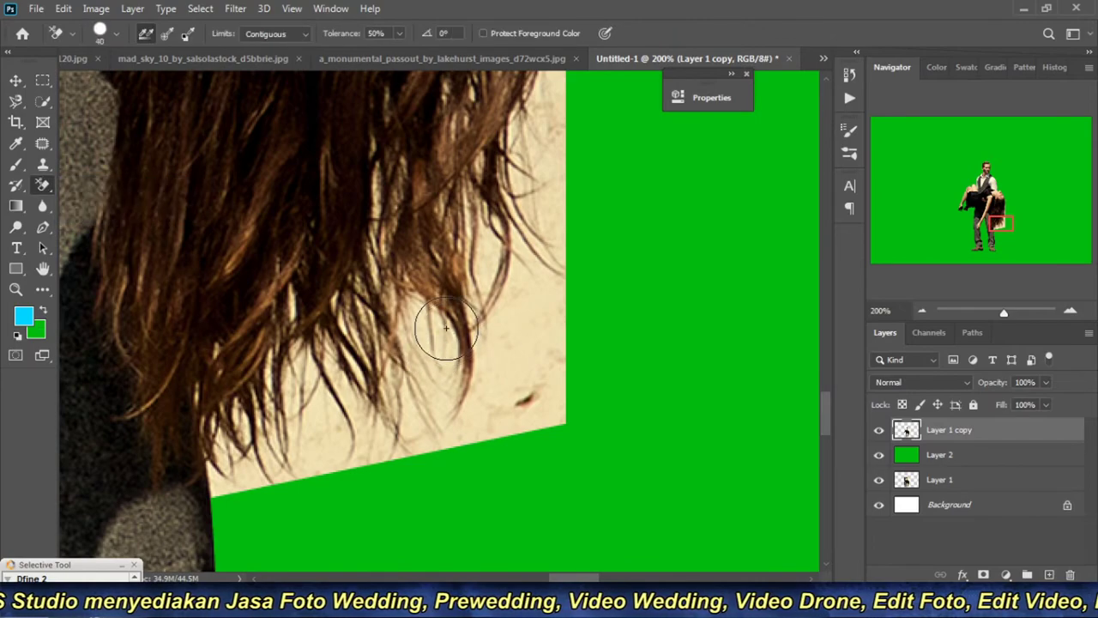
drag(445, 327, 475, 331)
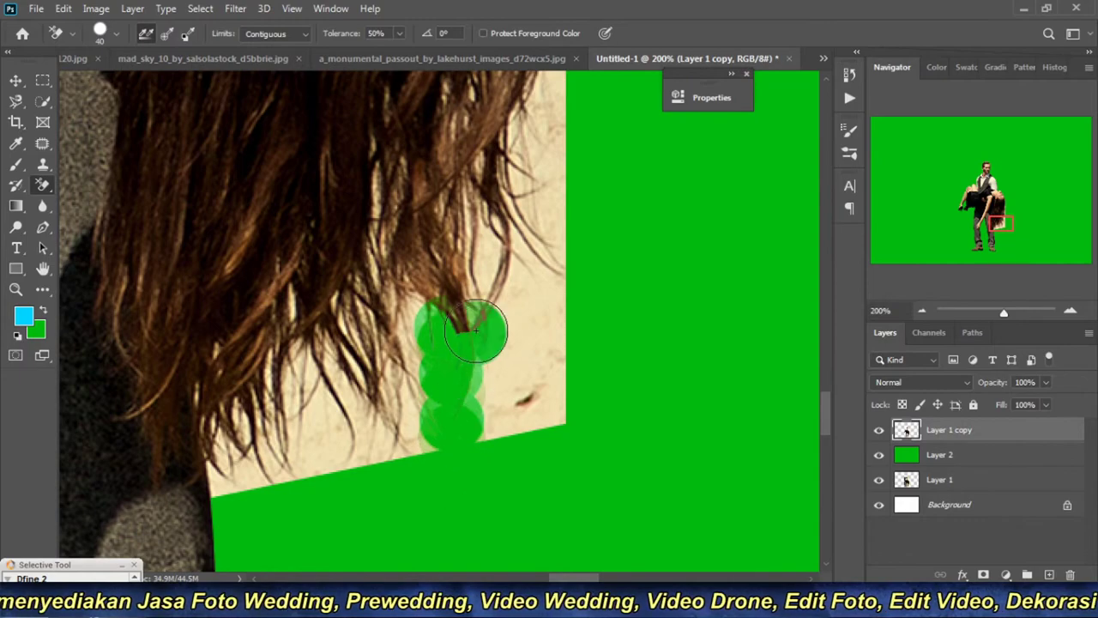
key(ctrl+z)
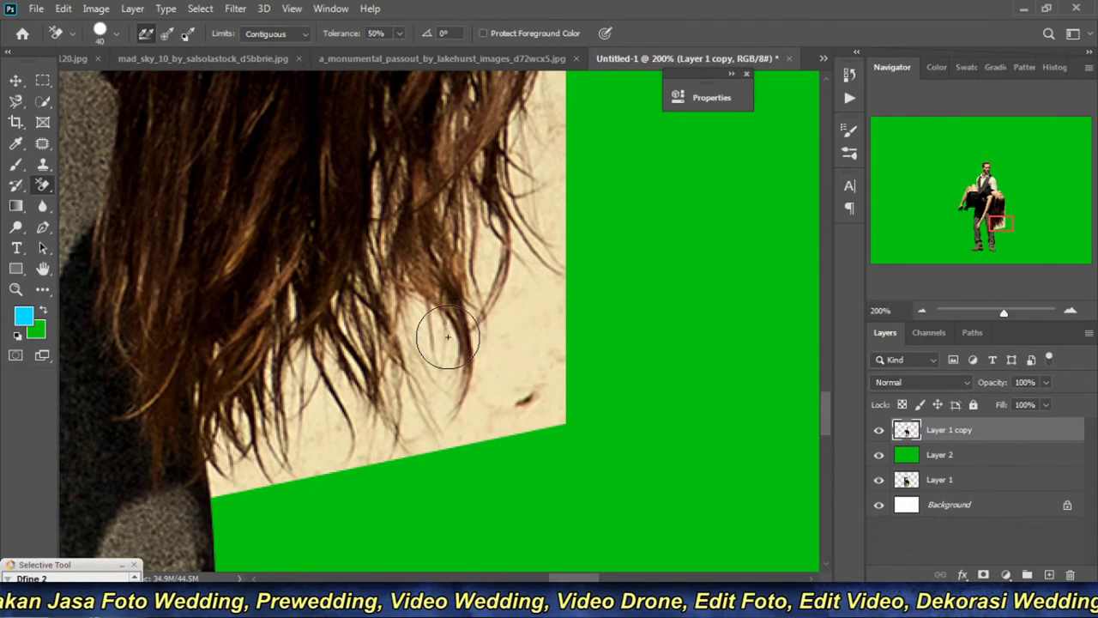
drag(447, 336, 426, 467)
key(ctrl+z)
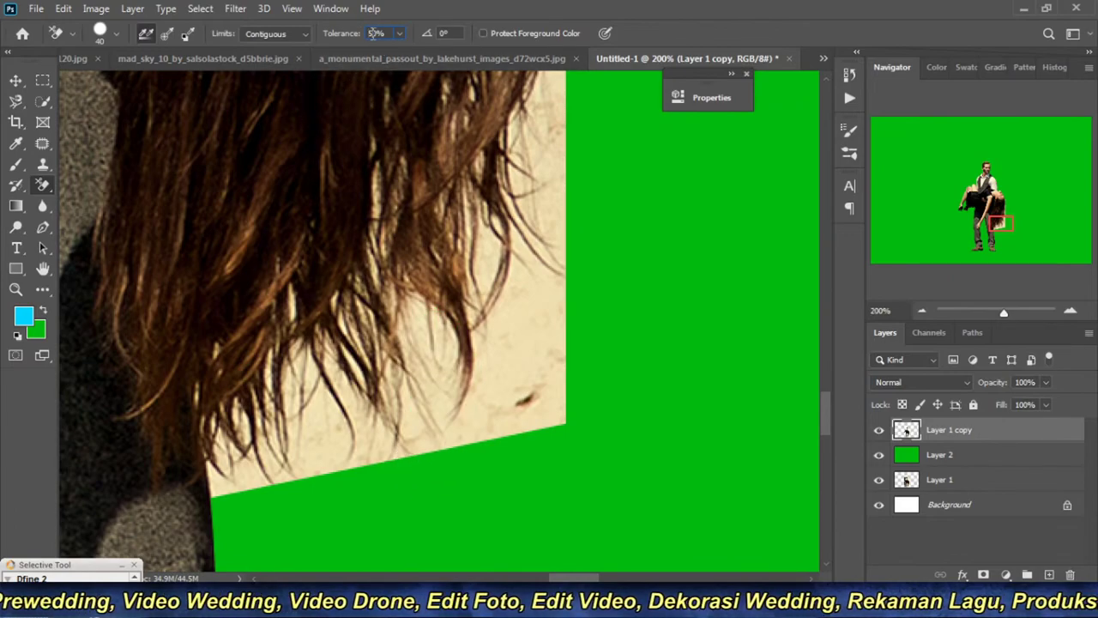
Step: Set Background Eraser tolerance to 20% and erase the cream backdrop around the hair tips
text(20)
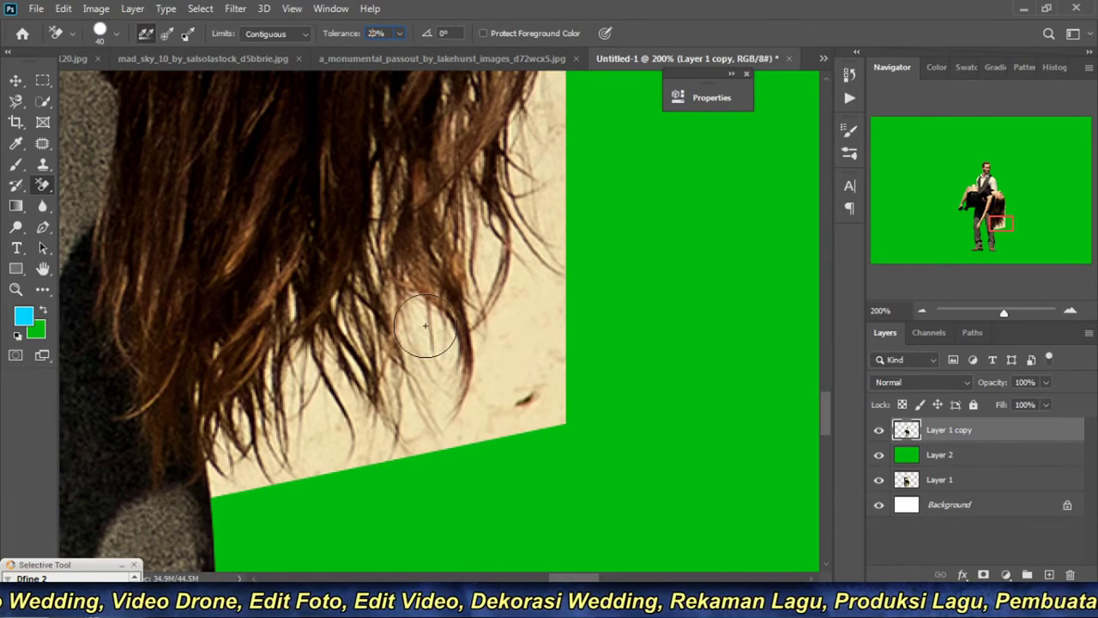
mouse_move(419, 321)
mouse_down()
mouse_move(452, 469)
mouse_move(520, 273)
mouse_move(527, 429)
mouse_move(572, 361)
mouse_up()
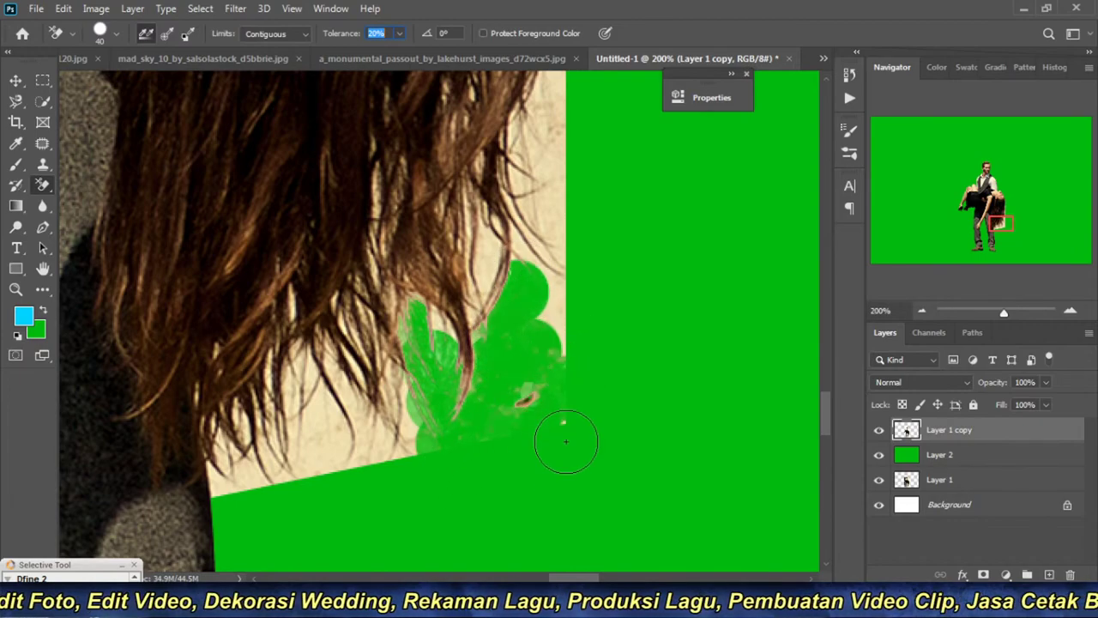
mouse_move(566, 440)
mouse_down()
mouse_move(540, 120)
mouse_move(555, 249)
mouse_move(527, 308)
mouse_move(528, 249)
mouse_move(498, 257)
mouse_move(483, 290)
mouse_move(498, 228)
mouse_move(467, 344)
mouse_move(437, 335)
mouse_move(452, 395)
mouse_move(429, 454)
mouse_move(469, 479)
mouse_move(546, 408)
mouse_up()
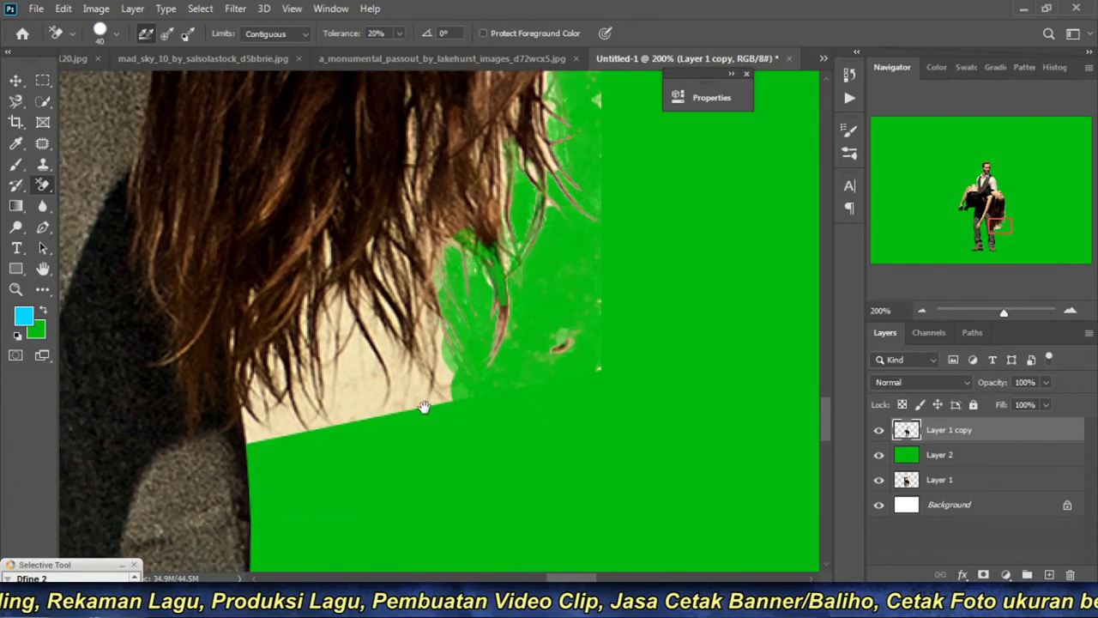
mouse_move(355, 330)
mouse_down()
mouse_move(378, 382)
mouse_move(355, 334)
mouse_move(364, 366)
mouse_move(343, 412)
mouse_move(306, 441)
mouse_move(274, 410)
mouse_move(261, 429)
mouse_move(275, 390)
mouse_move(262, 378)
mouse_move(275, 392)
mouse_move(289, 364)
mouse_move(282, 341)
mouse_move(350, 292)
mouse_move(335, 369)
mouse_move(343, 378)
mouse_move(389, 346)
mouse_move(375, 307)
mouse_move(429, 404)
mouse_move(453, 344)
mouse_move(450, 393)
mouse_up()
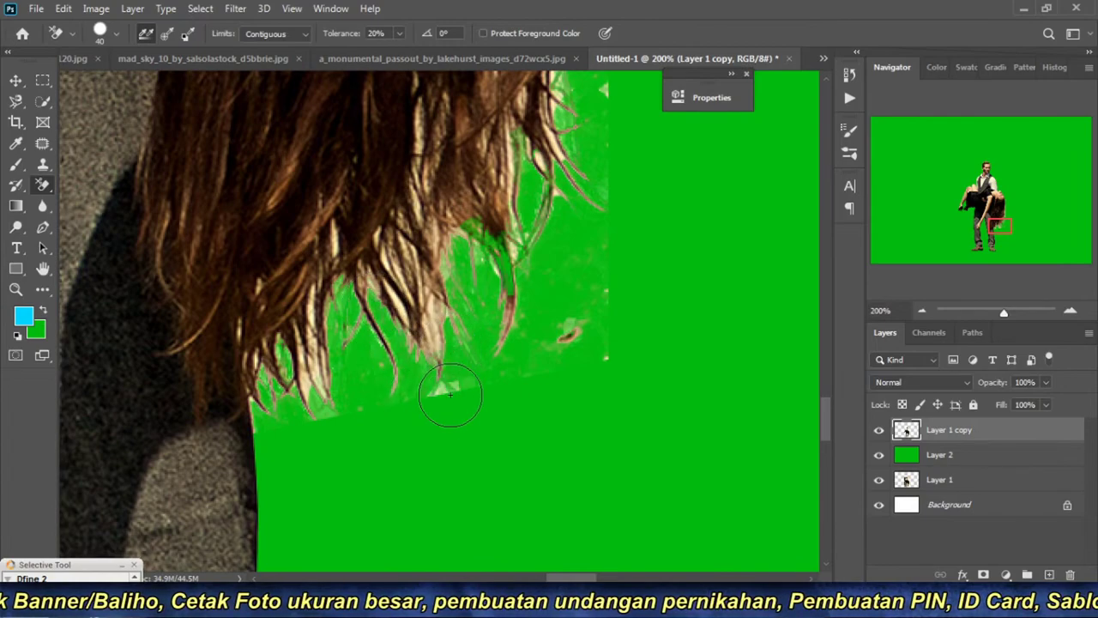
mouse_move(478, 323)
mouse_down()
mouse_move(452, 443)
mouse_move(478, 265)
mouse_move(467, 108)
mouse_move(403, 453)
mouse_up()
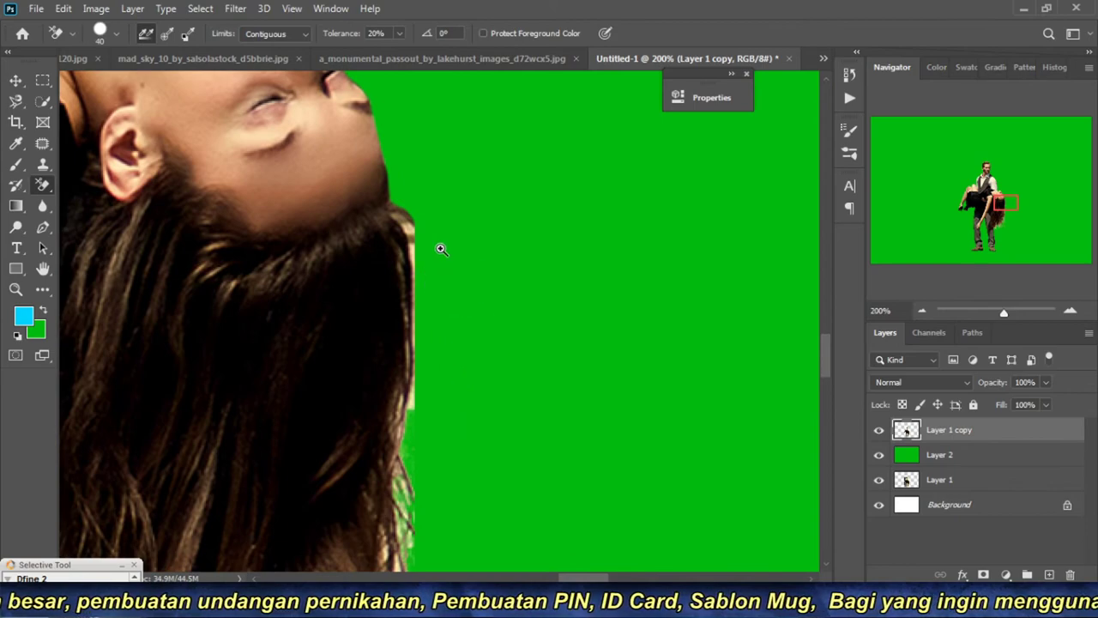
scroll(423, 261, up, 1)
Step: Switch to the plain Eraser with a smaller brush and clean the light fringe along the hair
key(shift+e)
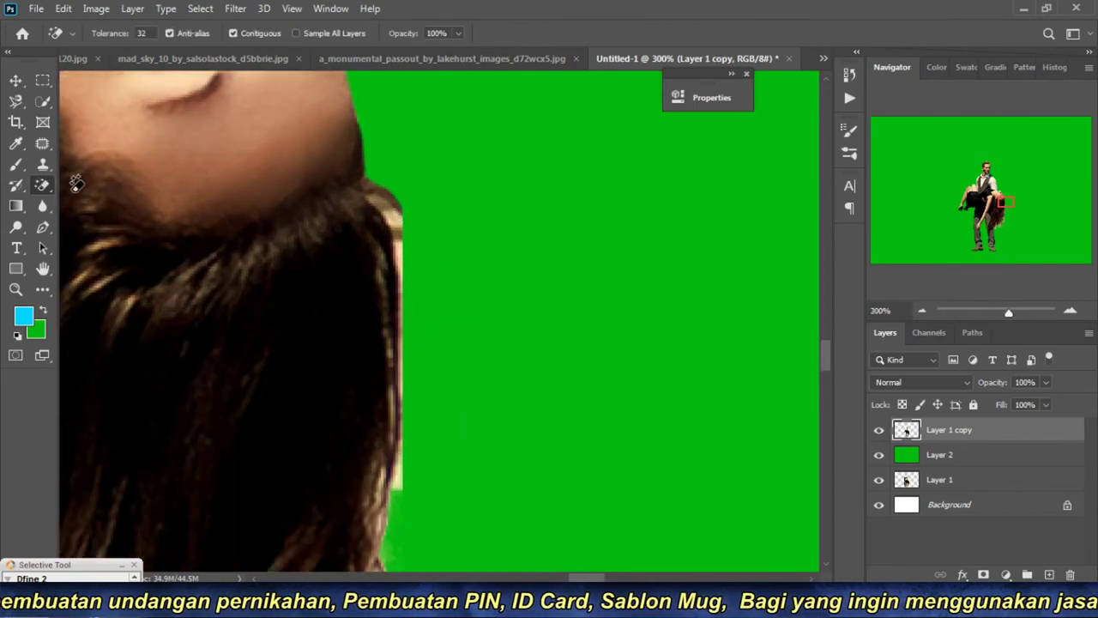
right_click(43, 185)
click(98, 184)
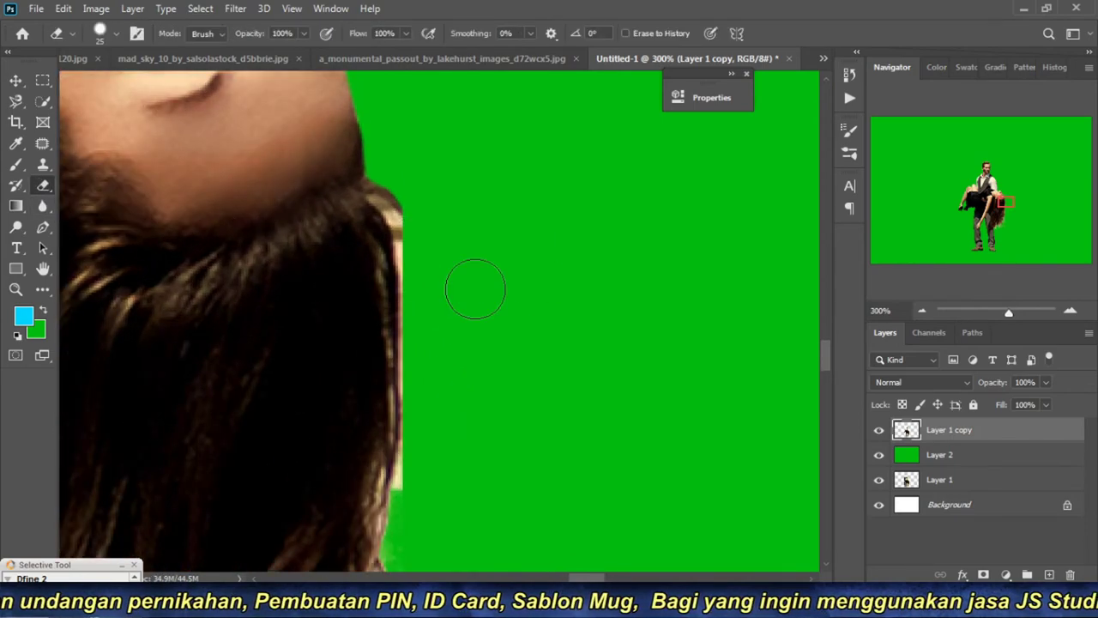
scroll(379, 244, up, 1)
key(bracketleft)
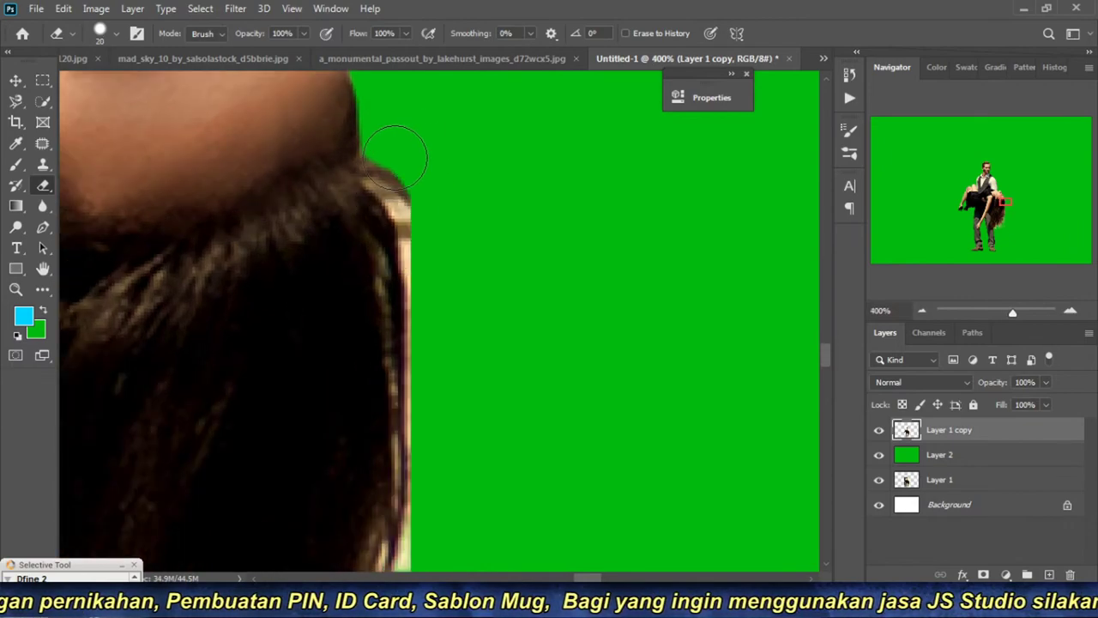
mouse_move(394, 156)
mouse_down()
mouse_move(454, 466)
mouse_move(578, 223)
mouse_up()
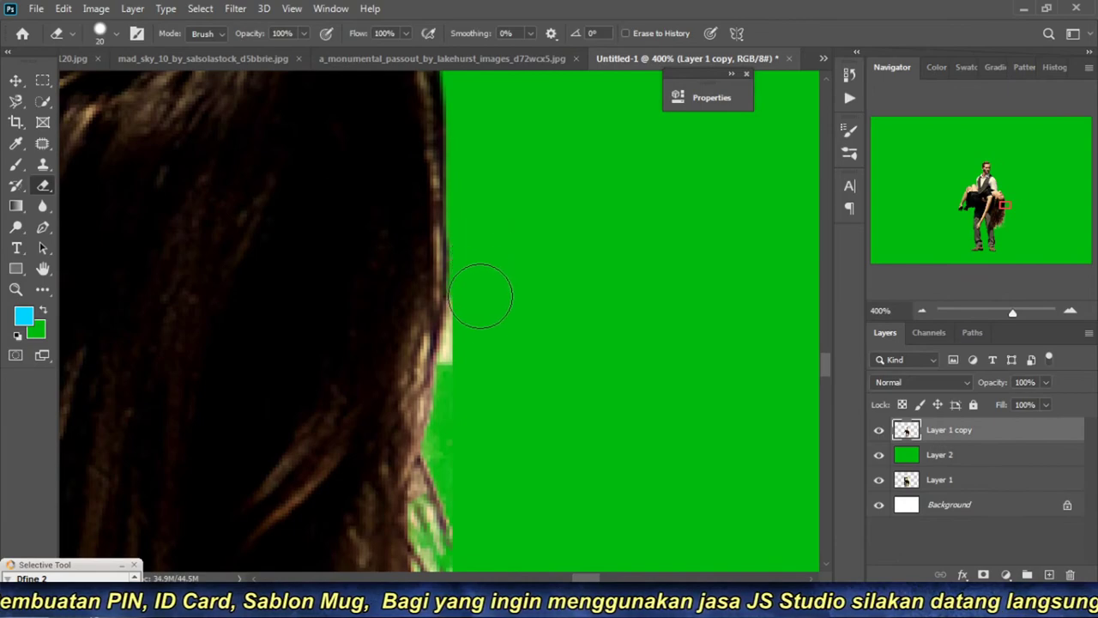
mouse_move(480, 296)
mouse_down()
mouse_move(460, 441)
mouse_move(482, 252)
mouse_move(458, 246)
mouse_move(458, 262)
mouse_move(454, 228)
mouse_move(434, 325)
mouse_move(440, 397)
mouse_move(483, 480)
mouse_move(479, 219)
mouse_move(460, 238)
mouse_move(458, 368)
mouse_move(449, 177)
mouse_move(429, 245)
mouse_move(448, 513)
mouse_move(485, 223)
mouse_move(476, 189)
mouse_up()
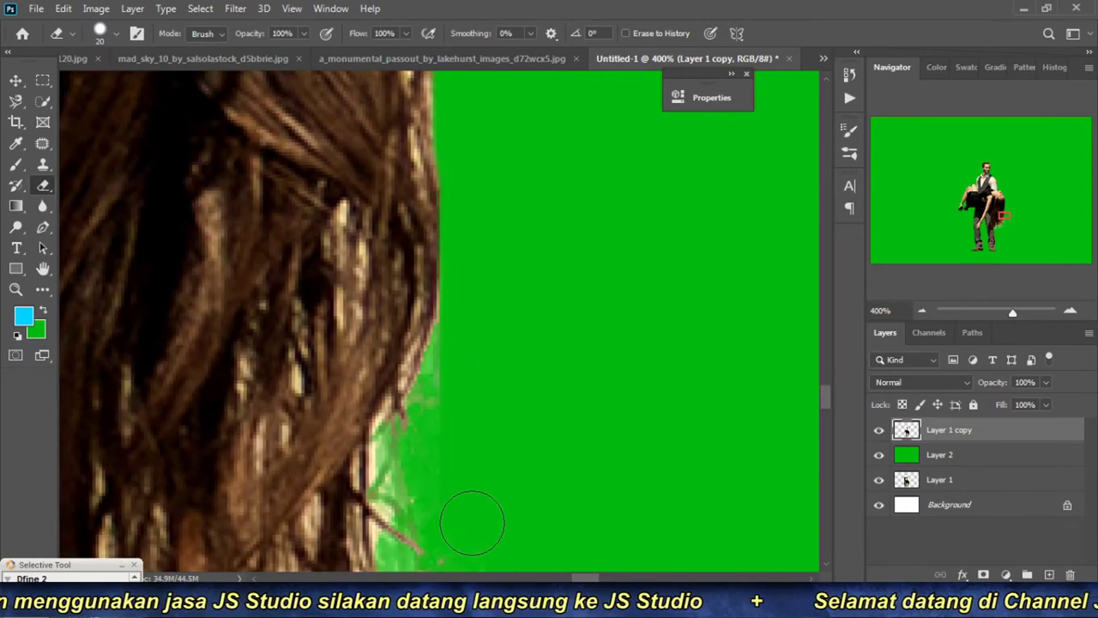
drag(472, 522, 505, 306)
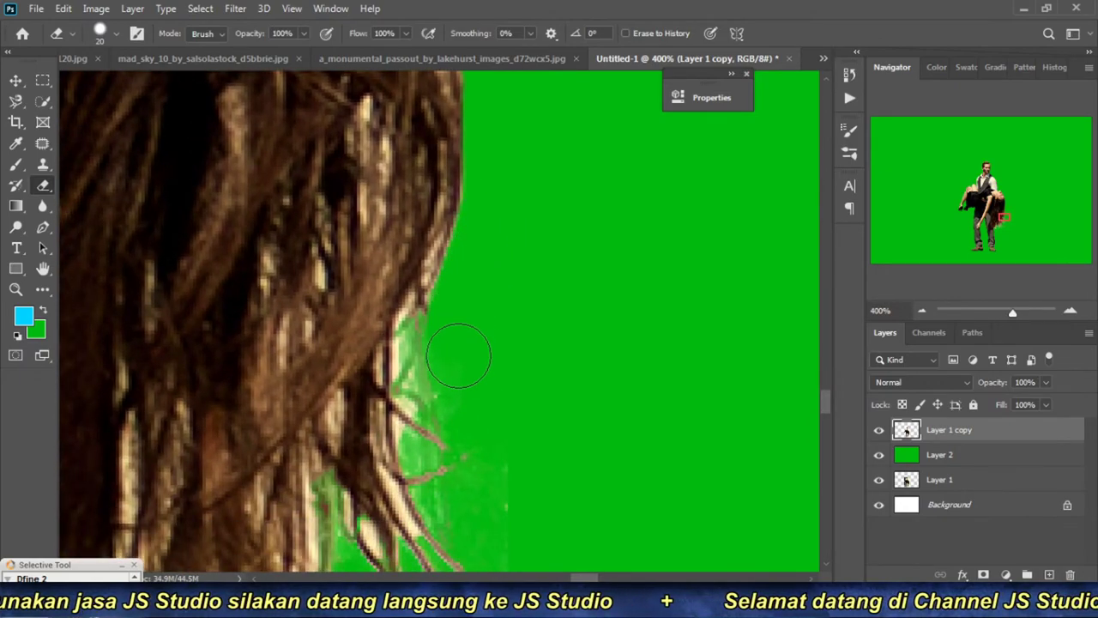
drag(454, 380, 512, 140)
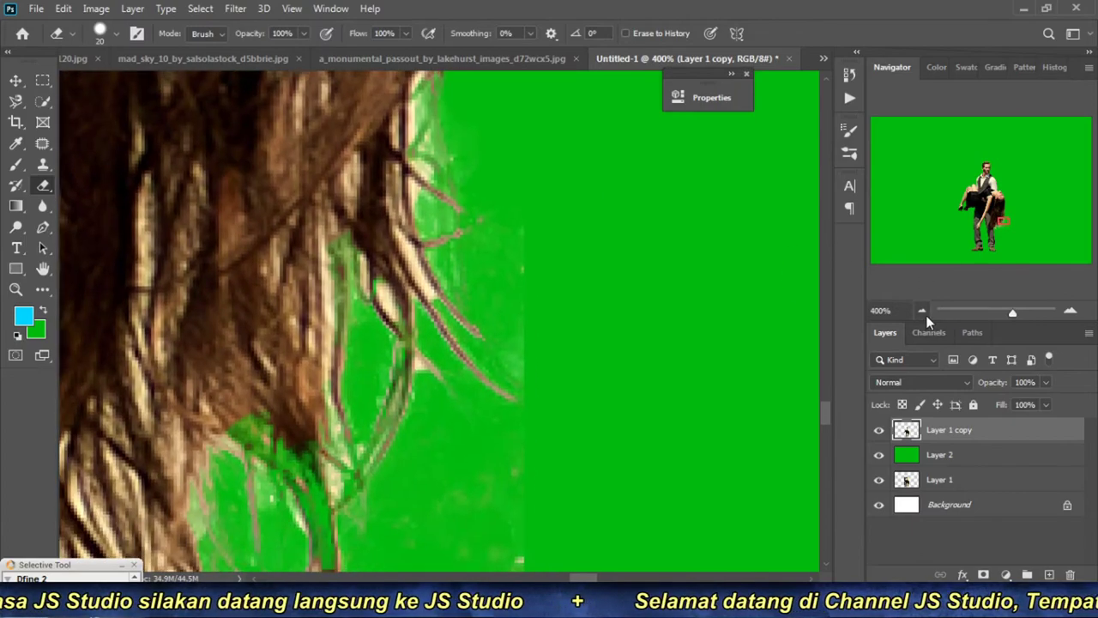
click(922, 311)
click(922, 312)
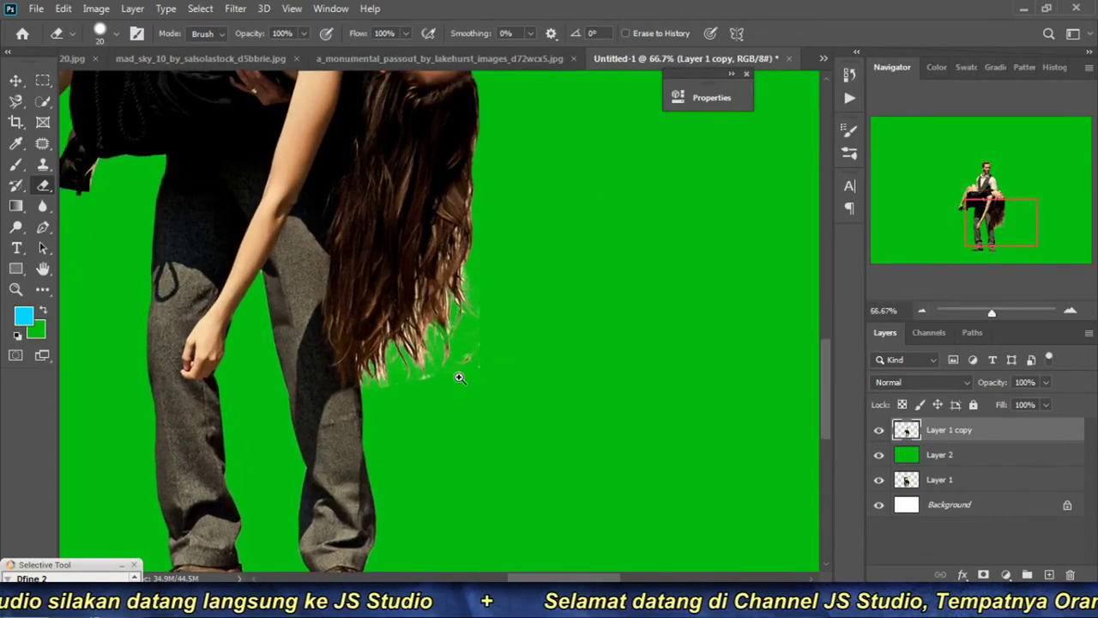
Step: At 400% zoom, erase the pale fringe and stray light specks around the woman's outer hair strands
click(460, 377)
click(355, 380)
click(355, 380)
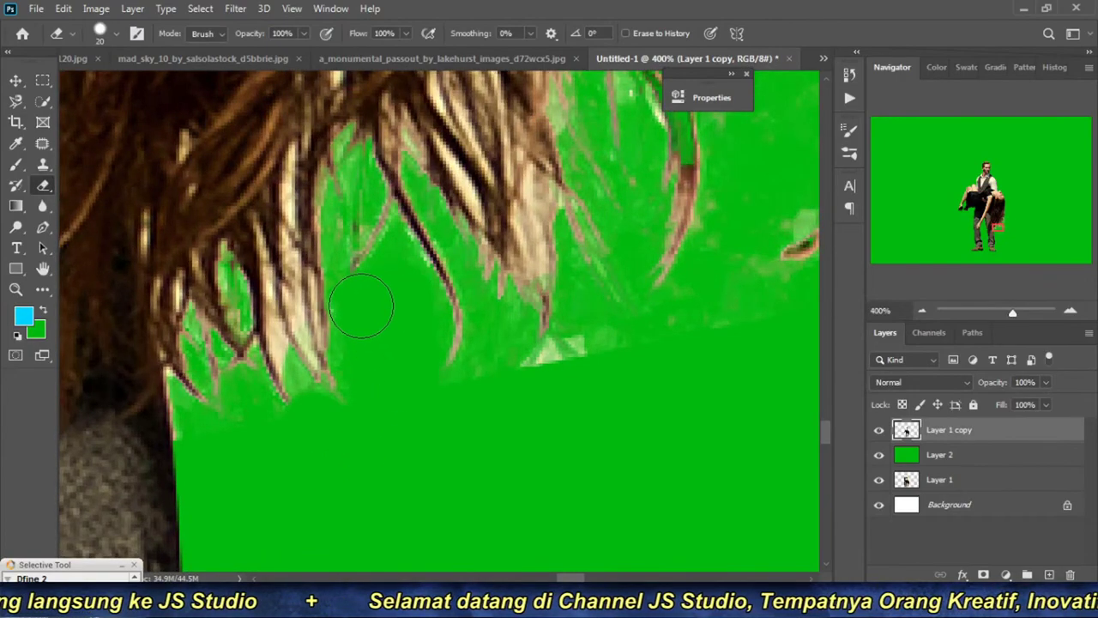
mouse_move(523, 369)
mouse_down()
mouse_move(470, 422)
mouse_move(568, 360)
mouse_move(600, 294)
mouse_move(623, 362)
mouse_up()
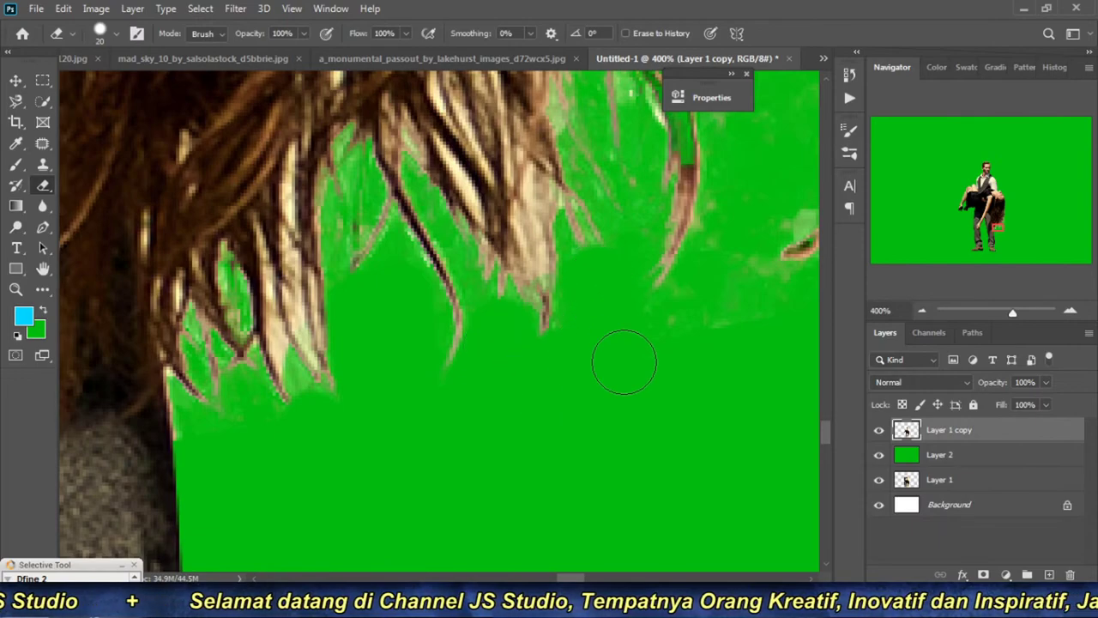
drag(711, 314, 502, 458)
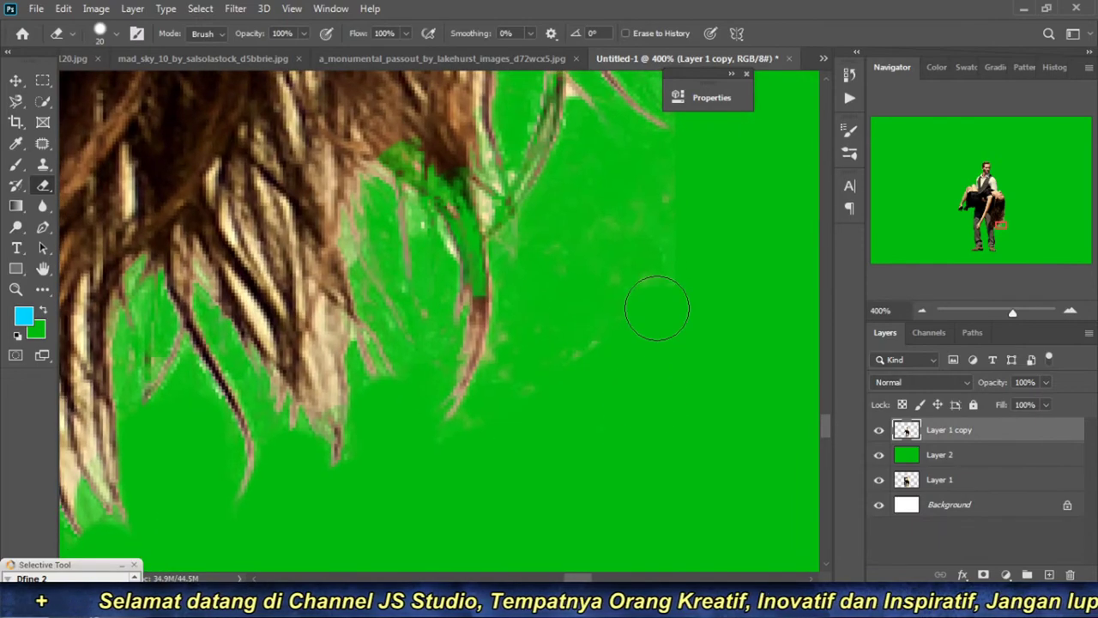
drag(637, 387, 609, 427)
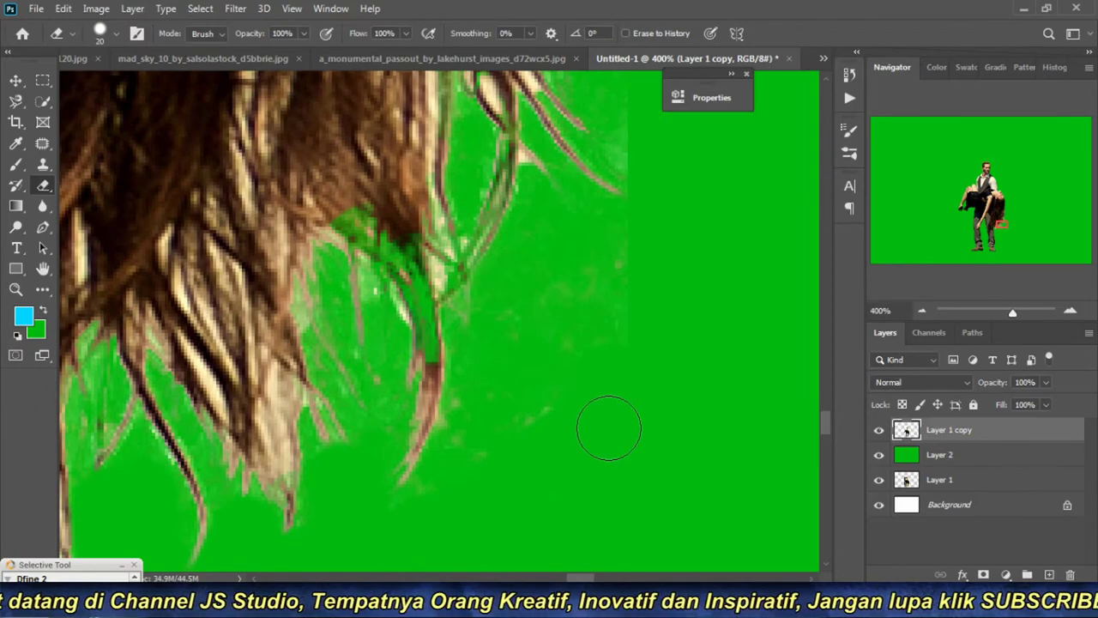
mouse_move(609, 427)
mouse_down()
mouse_move(497, 461)
mouse_move(566, 402)
mouse_move(473, 478)
mouse_move(495, 376)
mouse_move(488, 303)
mouse_move(552, 362)
mouse_move(608, 290)
mouse_move(615, 249)
mouse_move(500, 493)
mouse_up()
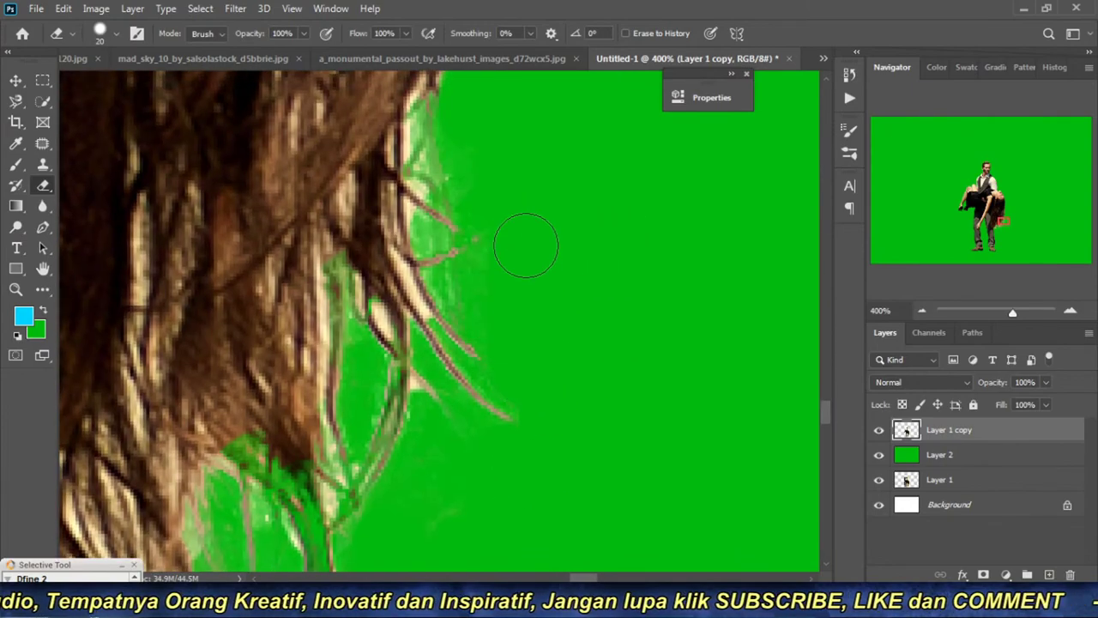
drag(511, 188, 531, 305)
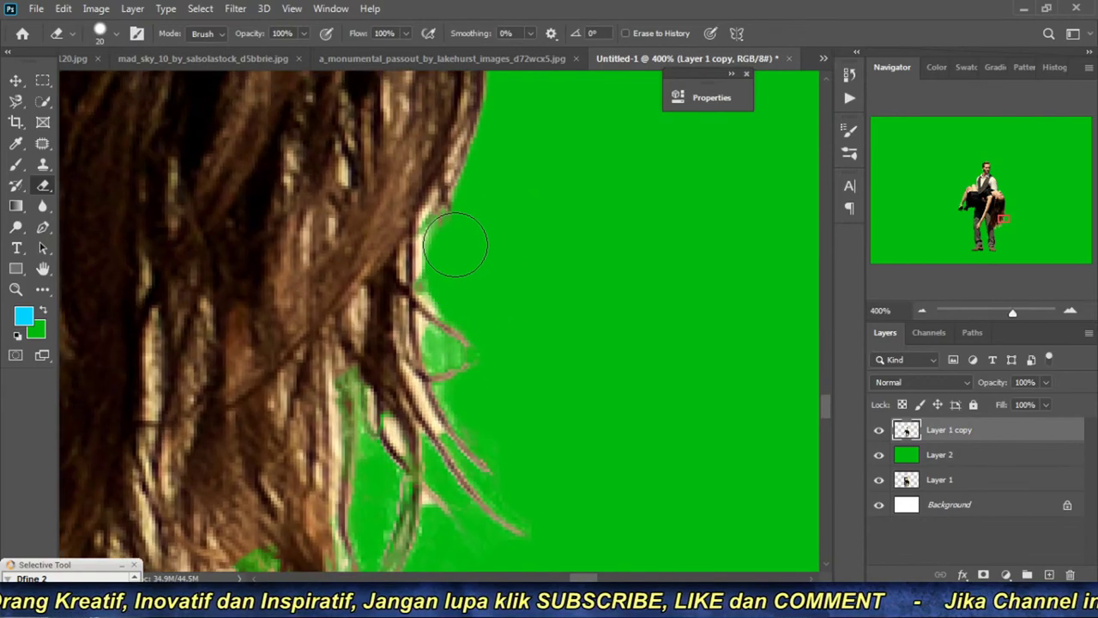
drag(455, 246, 473, 294)
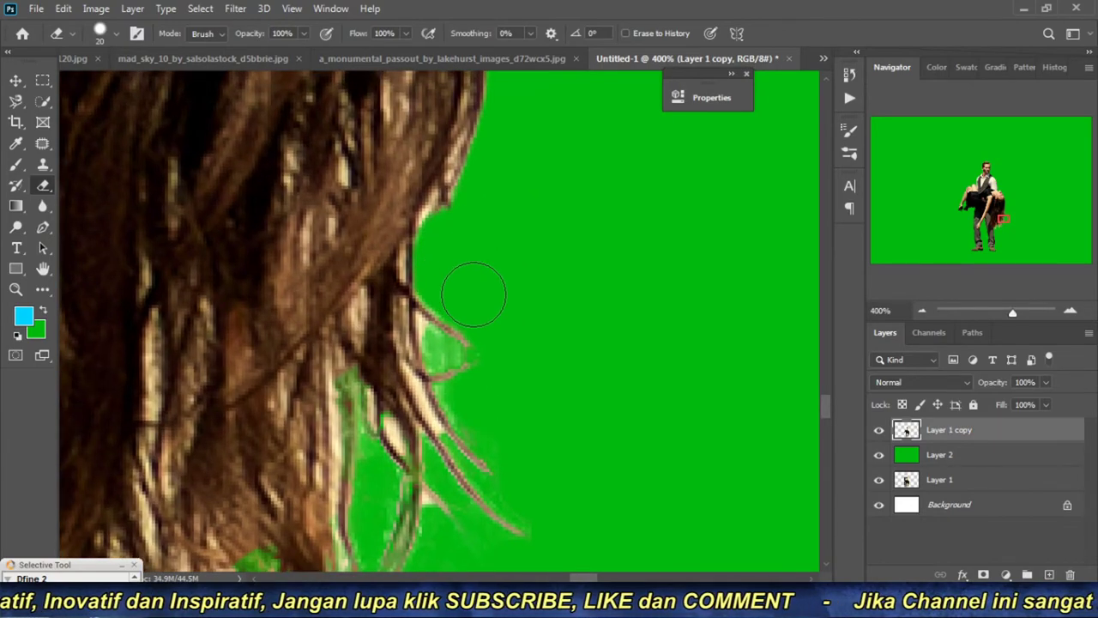
drag(524, 374, 532, 296)
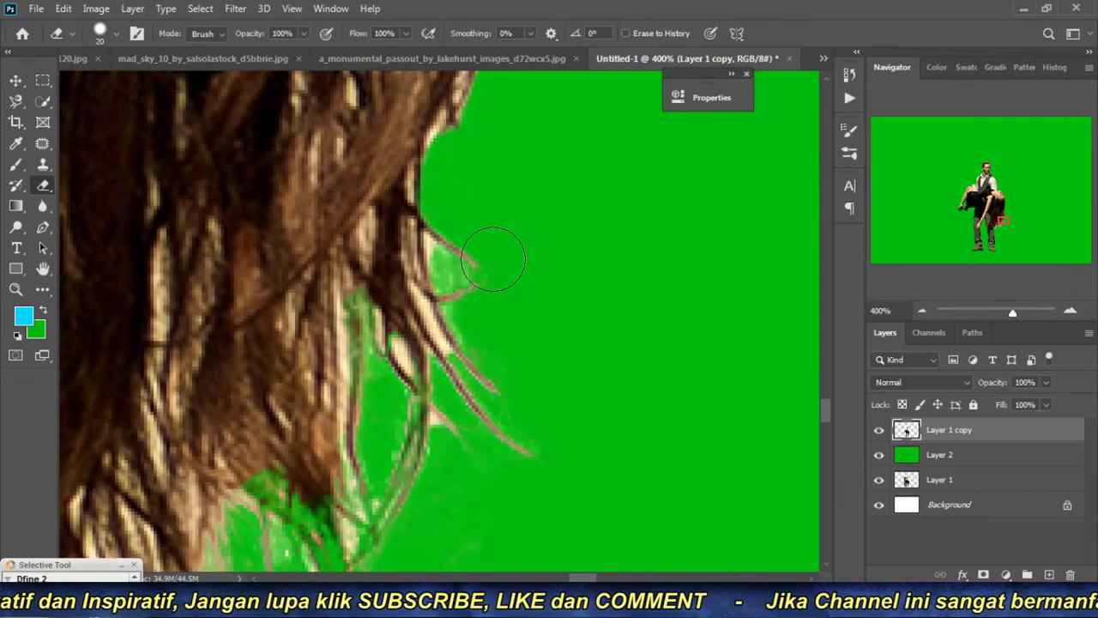
Step: With a smaller eraser, remove the faint light wisps below the woman's fine hair strands
key(bracketleft)
key(bracketleft)
key(bracketleft)
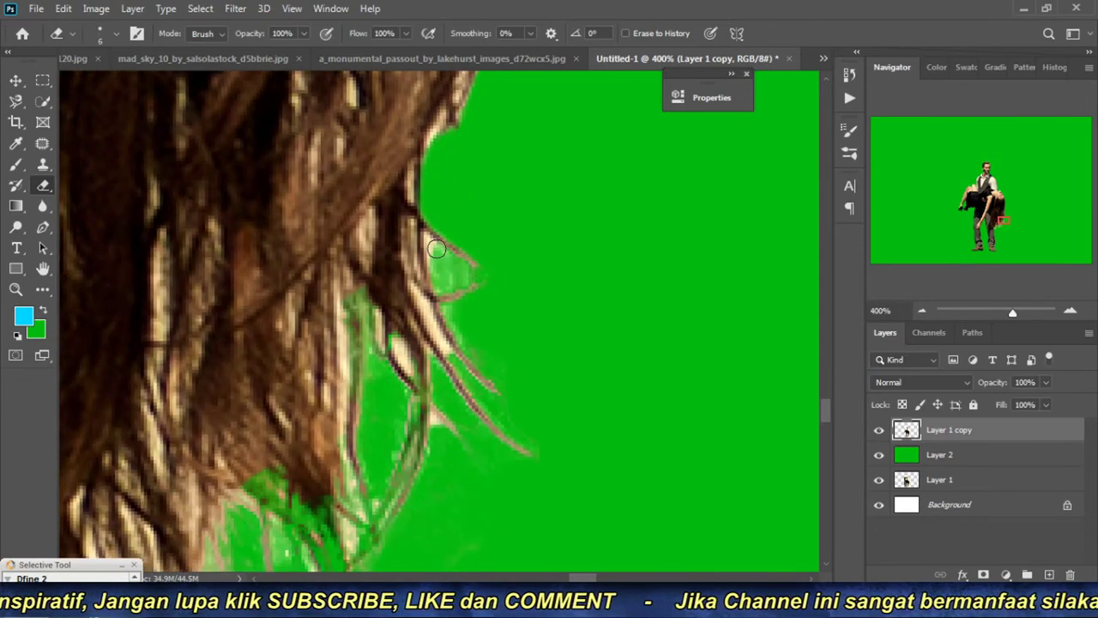
drag(437, 249, 444, 276)
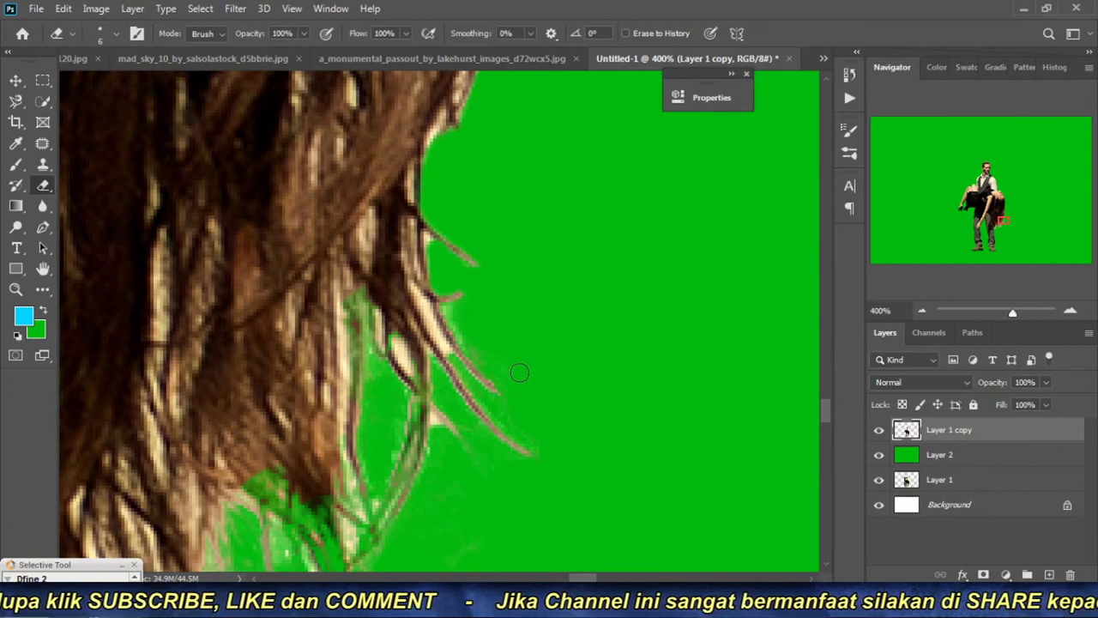
drag(519, 371, 472, 277)
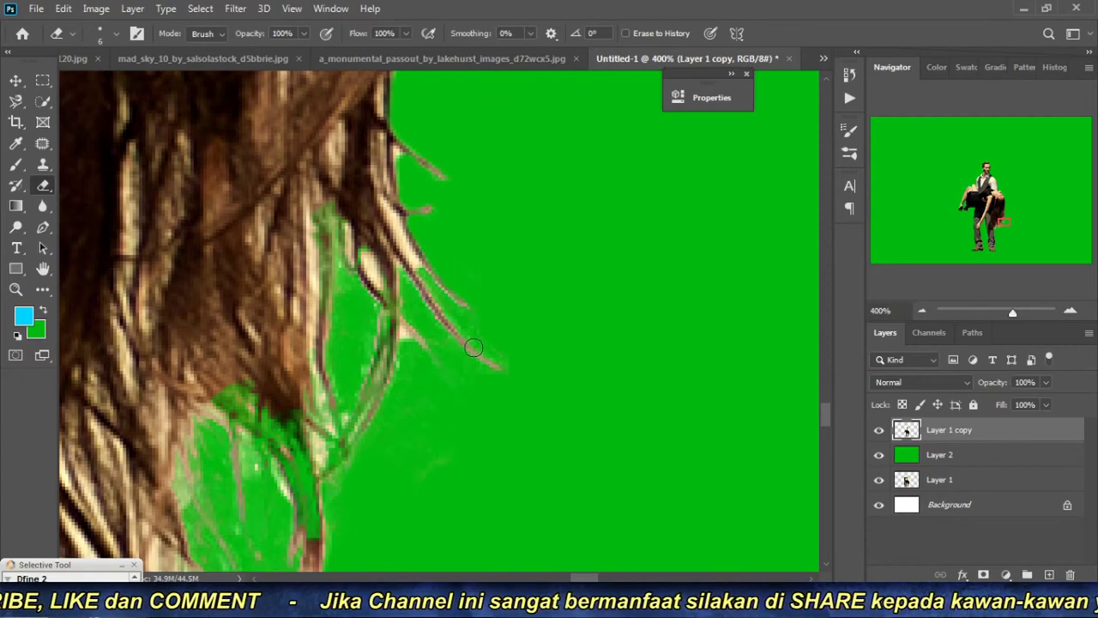
drag(474, 347, 515, 332)
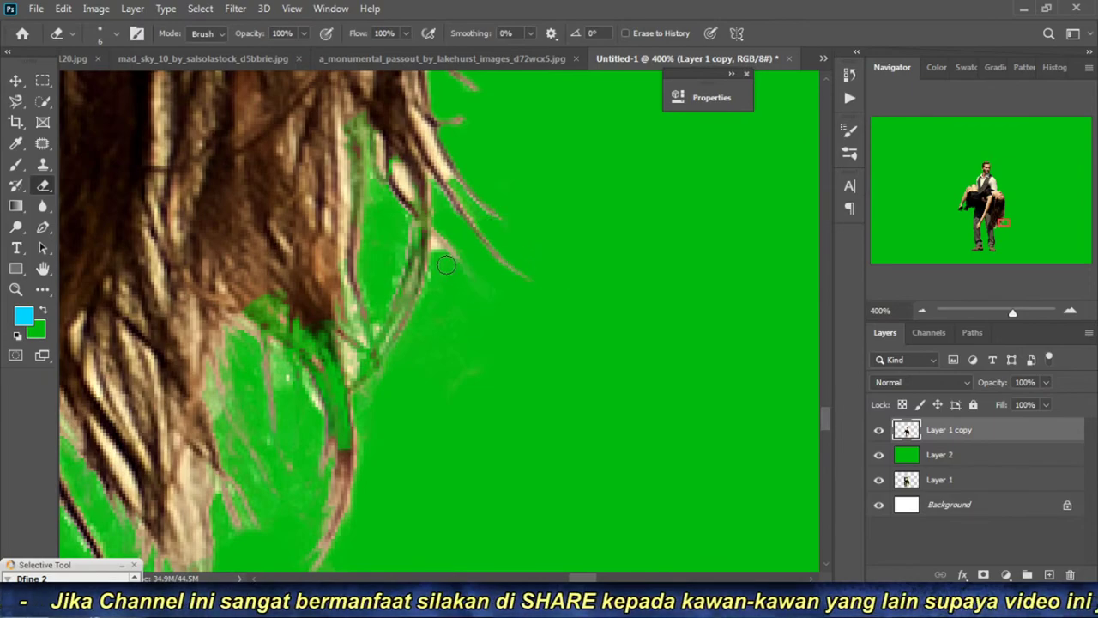
drag(438, 234, 457, 283)
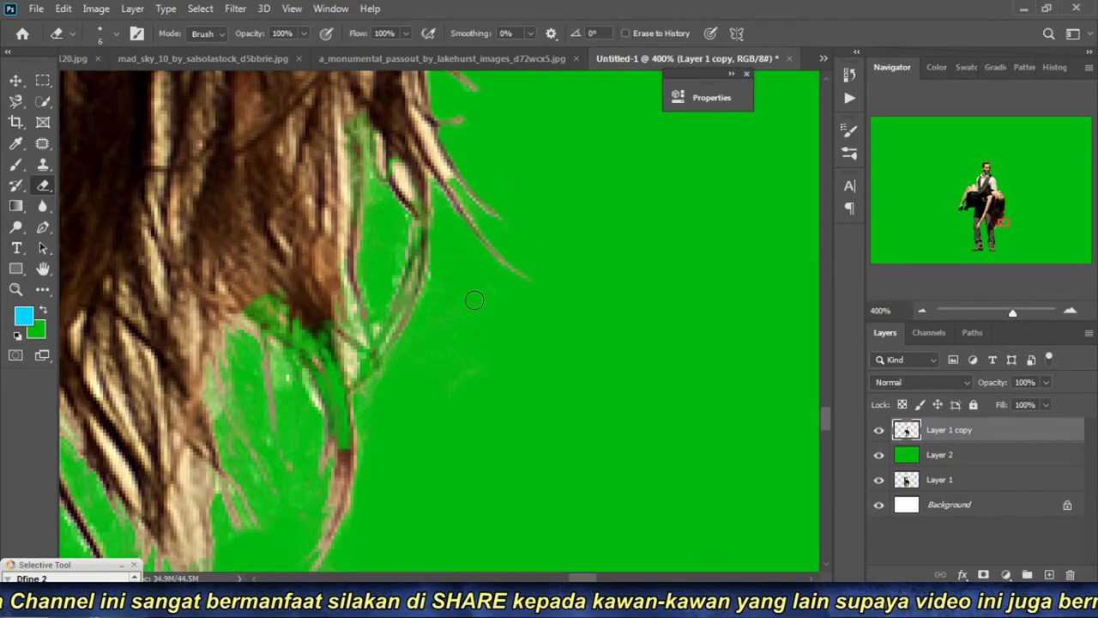
click(437, 227)
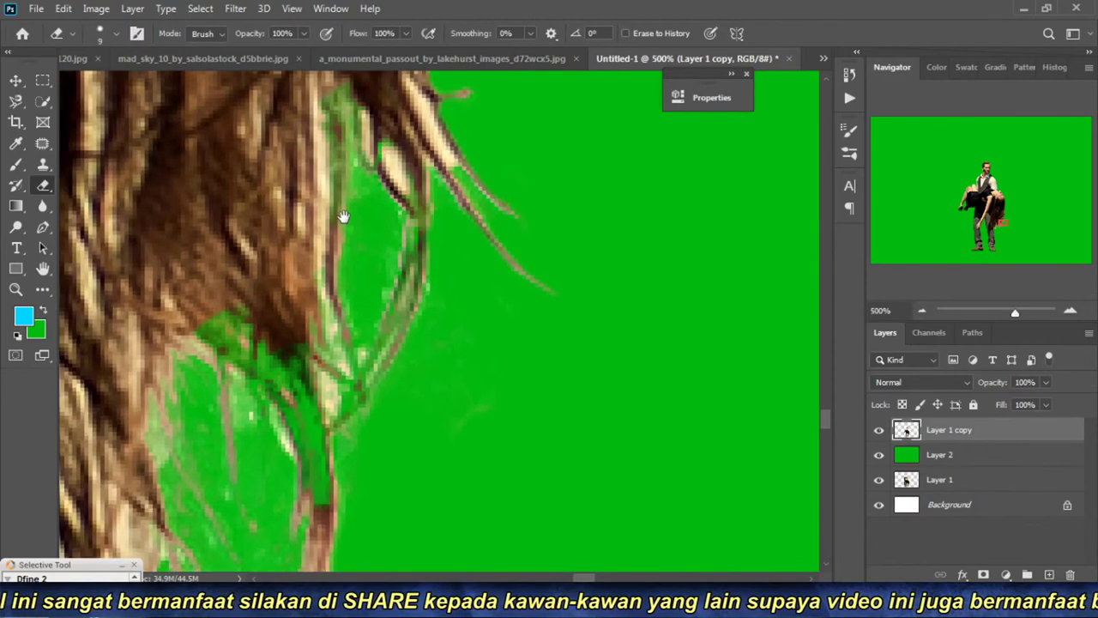
drag(418, 275, 417, 319)
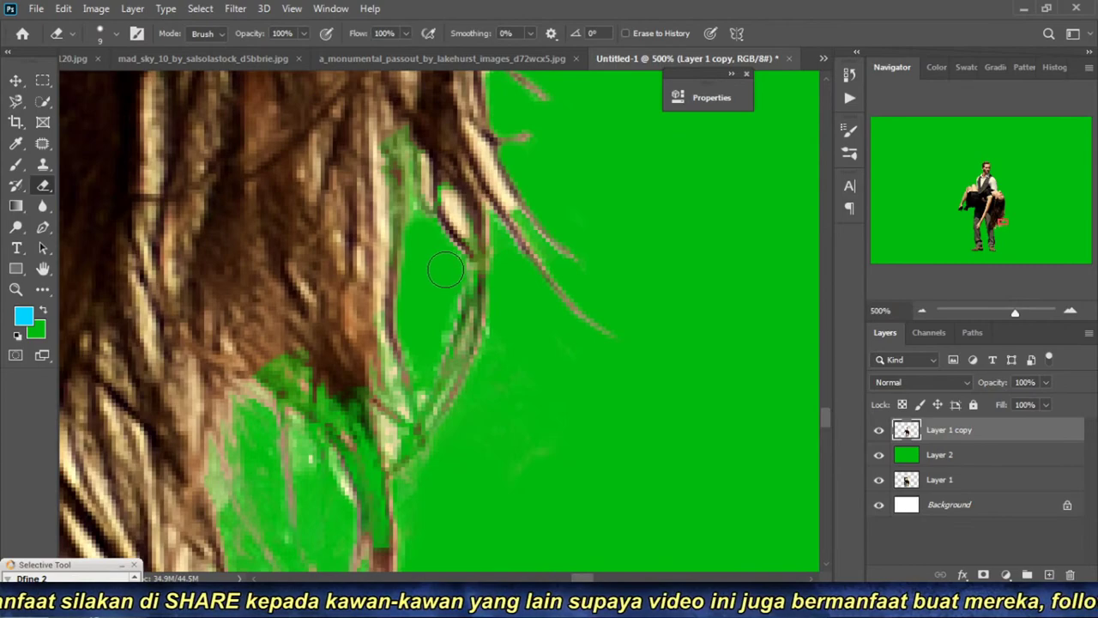
drag(453, 268, 421, 353)
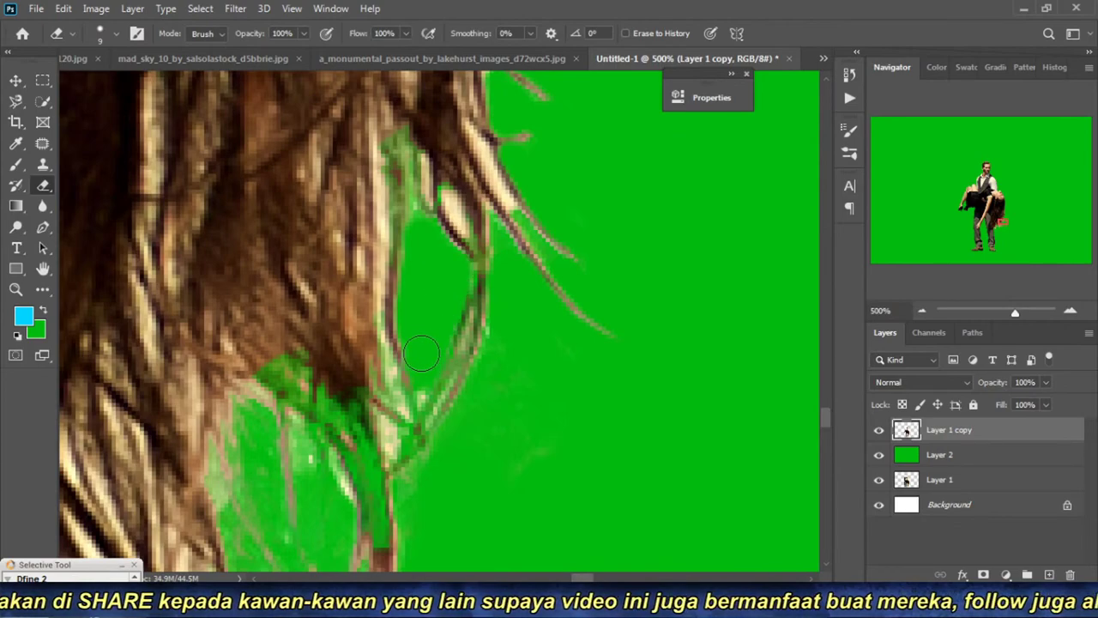
Step: Erase the remaining light pixels down the lower hair edge, then zoom out to the whole figure
drag(452, 414, 474, 265)
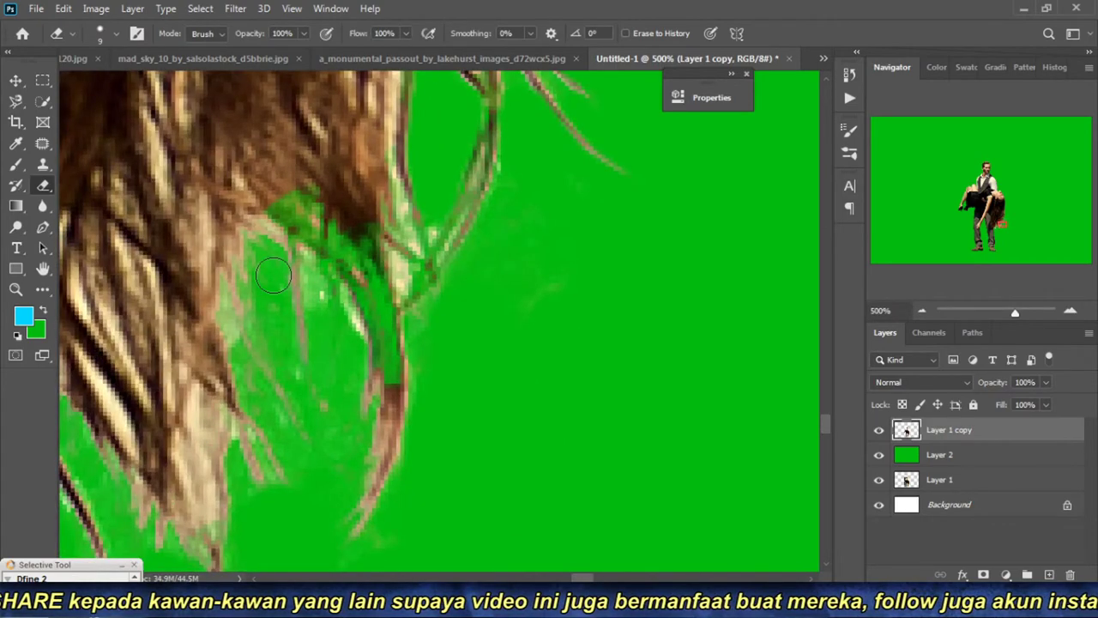
mouse_move(273, 275)
mouse_down()
mouse_move(257, 292)
mouse_move(318, 446)
mouse_move(293, 439)
mouse_move(240, 335)
mouse_move(235, 289)
mouse_move(254, 255)
mouse_move(246, 273)
mouse_up()
mouse_move(259, 330)
mouse_down()
mouse_move(278, 290)
mouse_move(296, 326)
mouse_move(318, 326)
mouse_move(295, 280)
mouse_up()
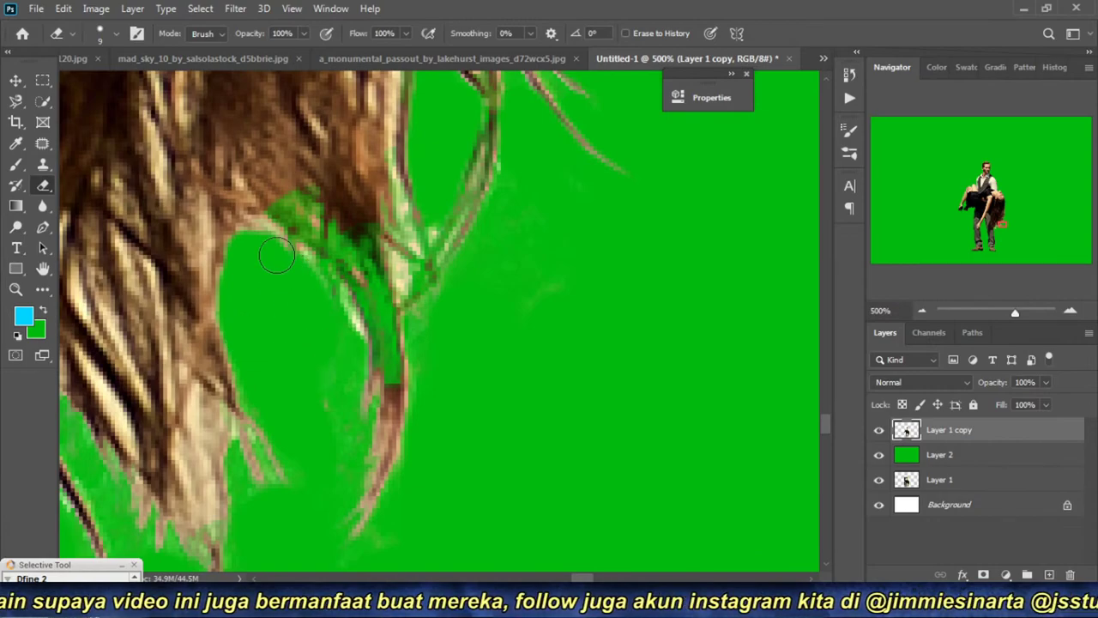
mouse_move(256, 242)
mouse_down()
mouse_move(318, 311)
mouse_move(350, 434)
mouse_move(330, 452)
mouse_up()
mouse_move(337, 504)
mouse_down()
mouse_move(362, 454)
mouse_move(362, 297)
mouse_move(319, 256)
mouse_move(345, 315)
mouse_move(294, 225)
mouse_move(268, 232)
mouse_move(306, 245)
mouse_move(335, 238)
mouse_move(342, 276)
mouse_move(368, 299)
mouse_up()
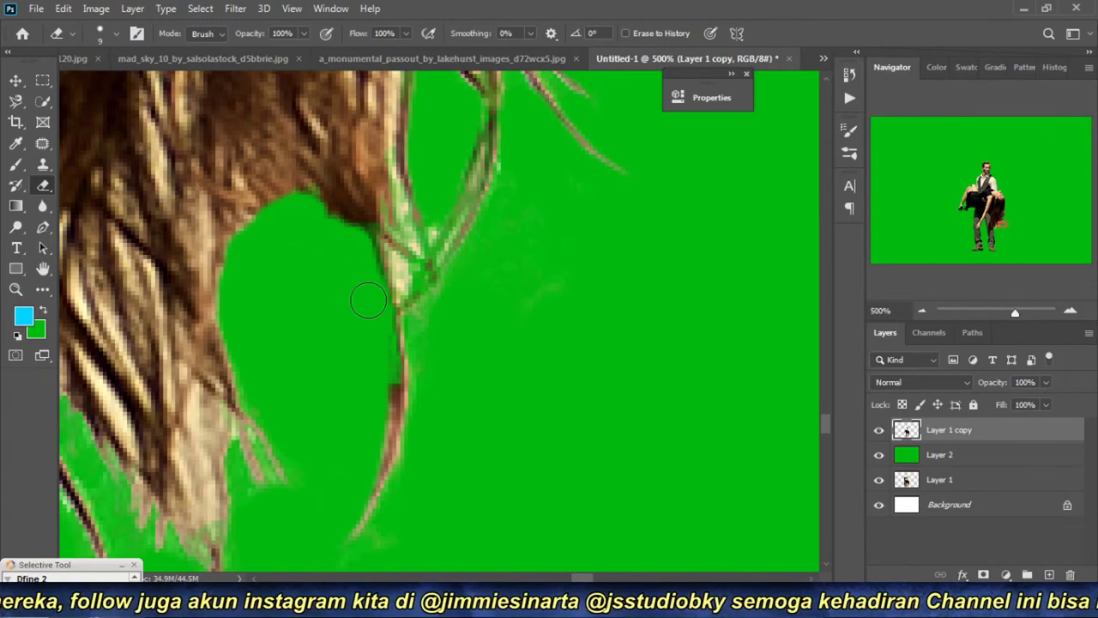
drag(363, 458, 433, 267)
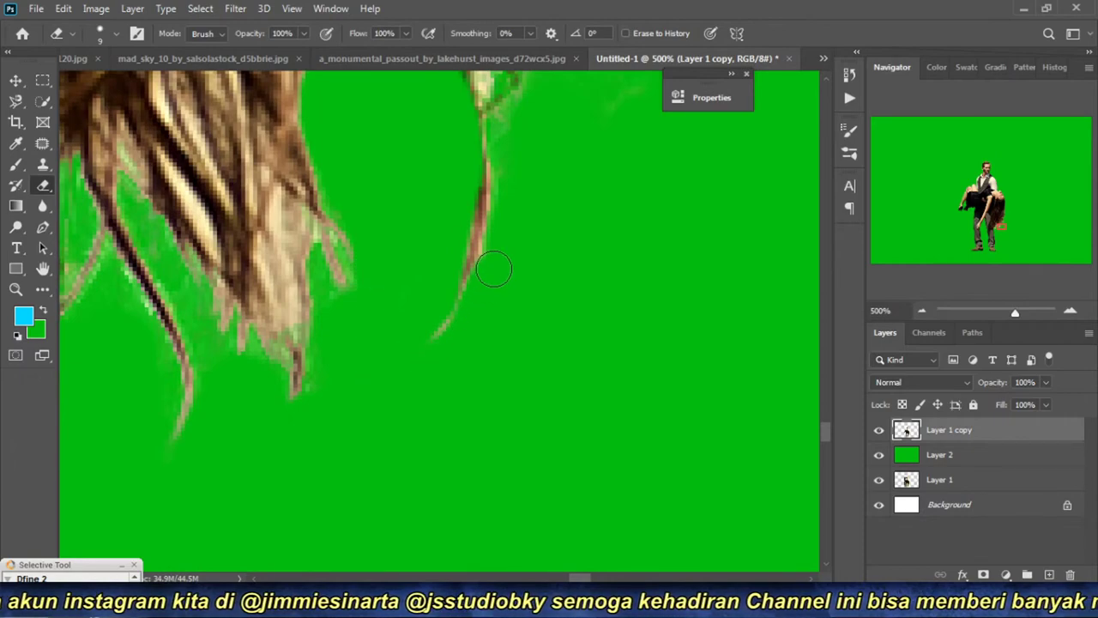
drag(522, 196, 487, 325)
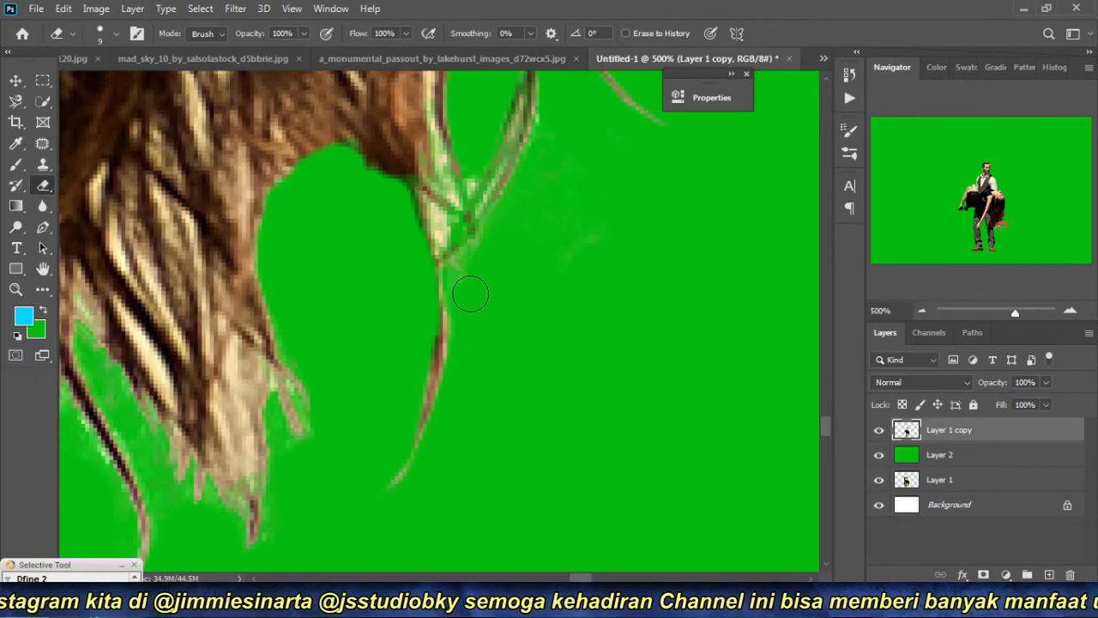
drag(520, 223, 507, 382)
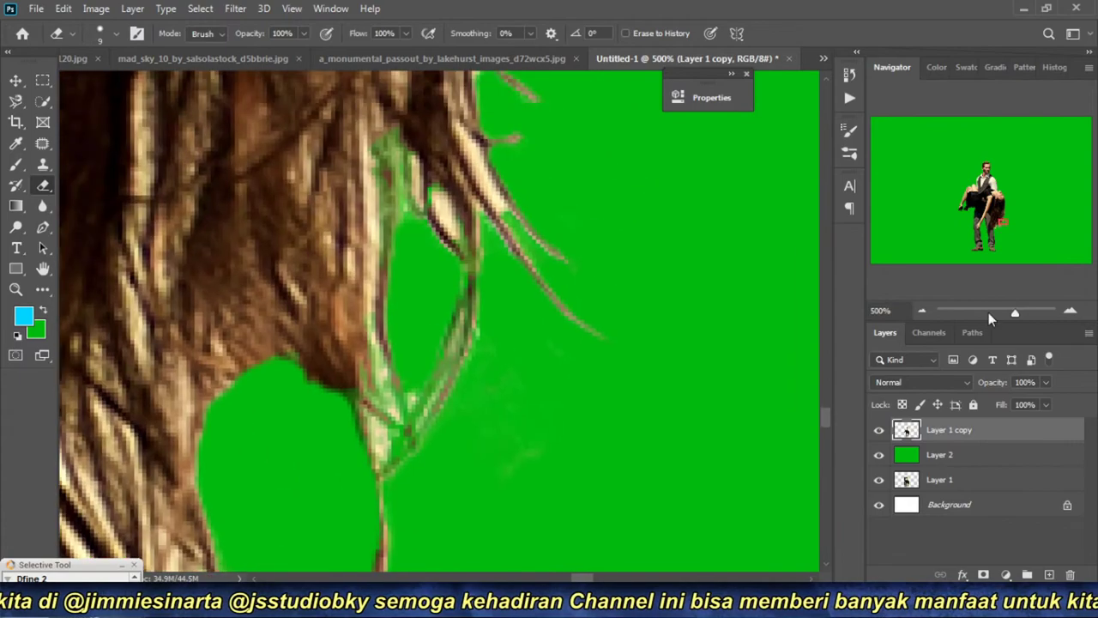
click(920, 311)
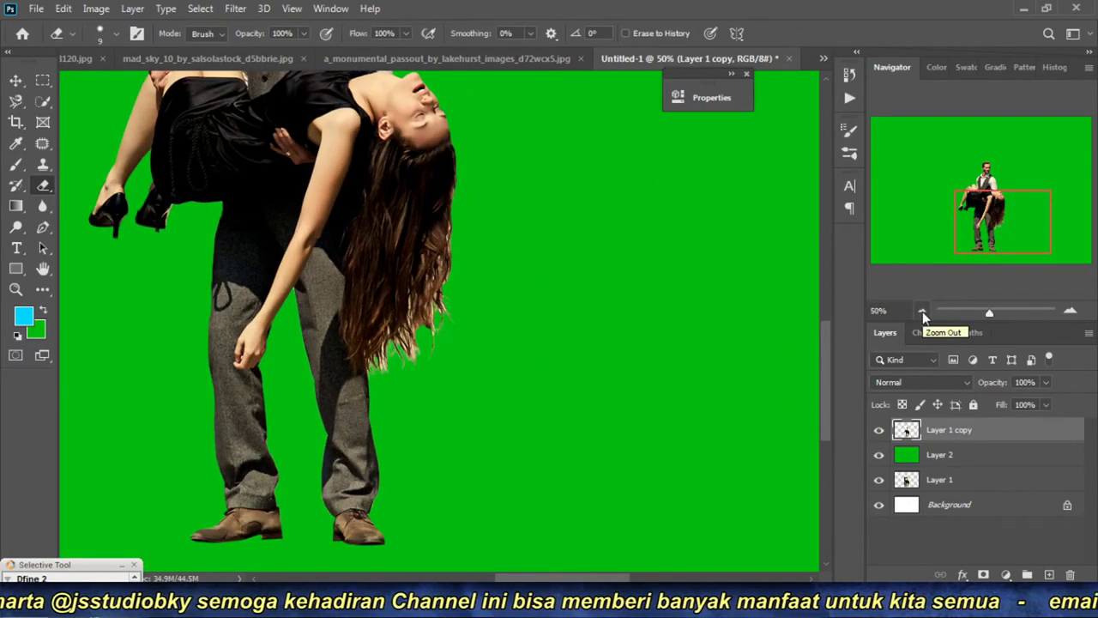
Step: Zoom out to the full canvas and deselect the couple on the original photo
click(922, 313)
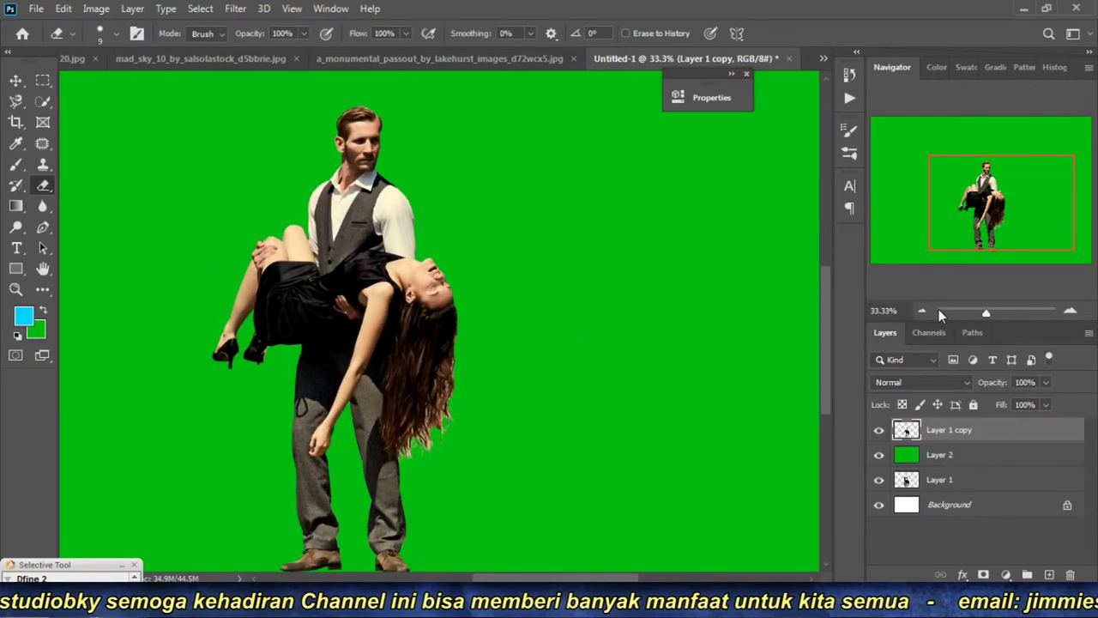
click(921, 312)
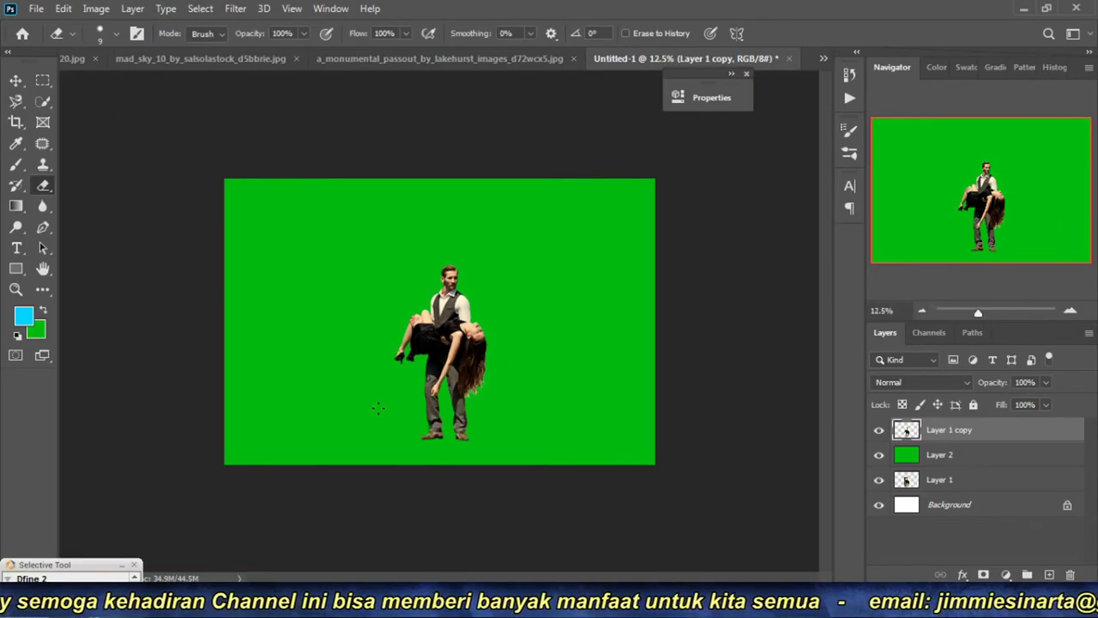
click(455, 58)
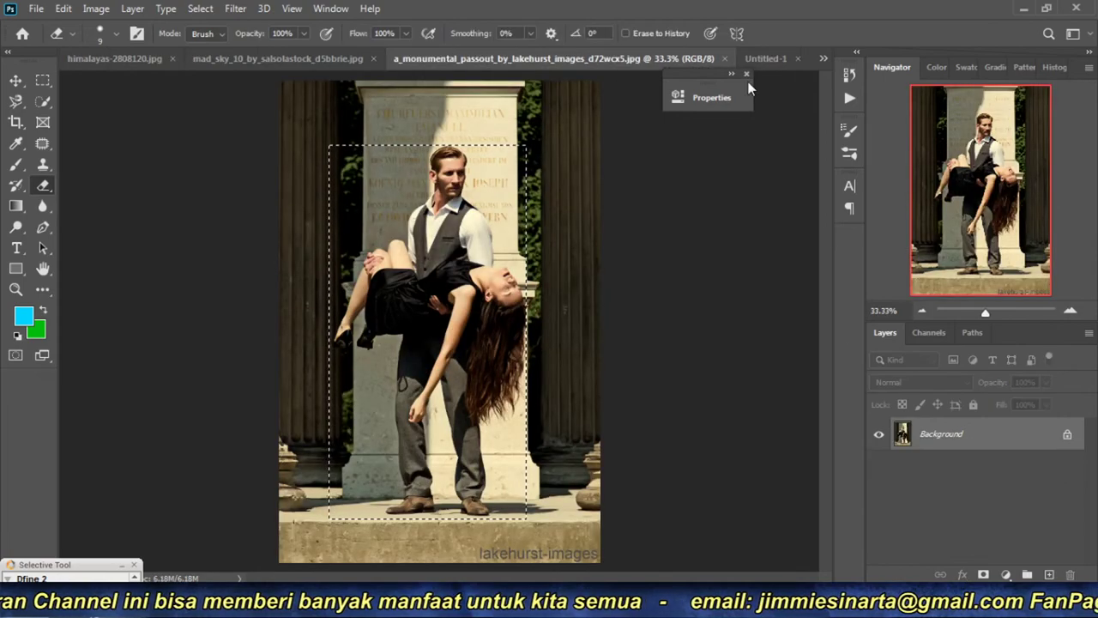
key(ctrl+d)
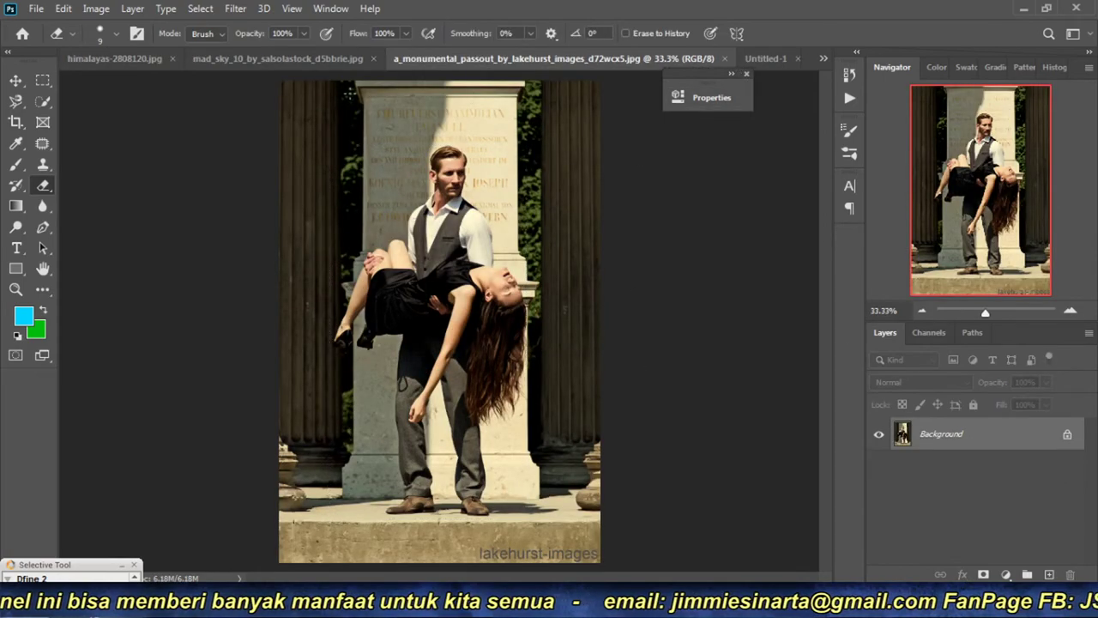
Step: Select all of the mad_sky_10 cloud image and go back to Untitled-1
click(289, 61)
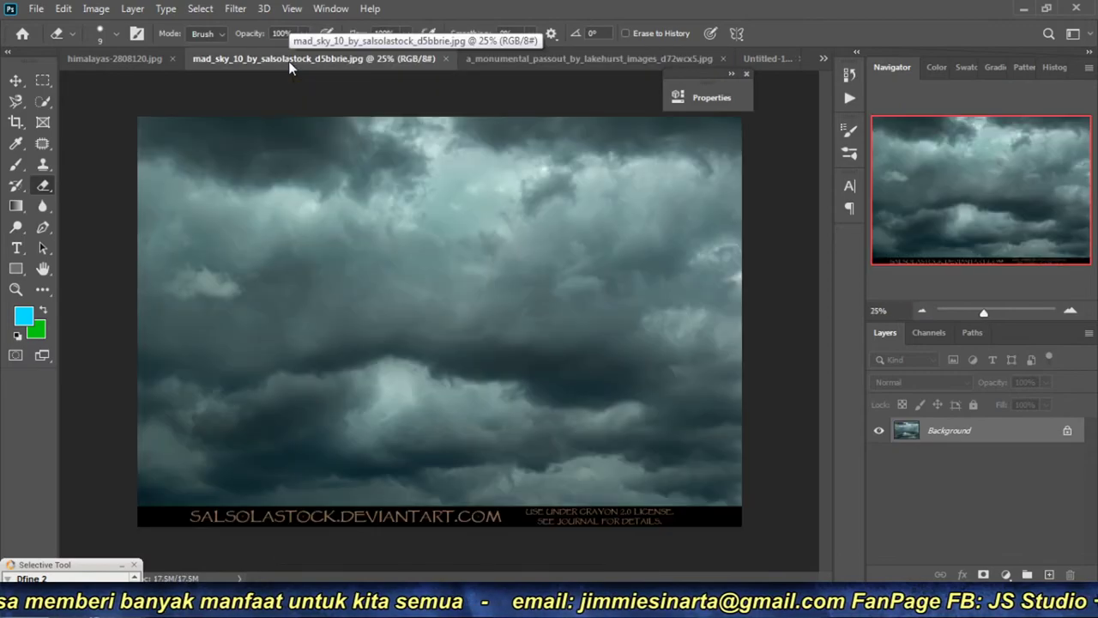
key(ctrl+a)
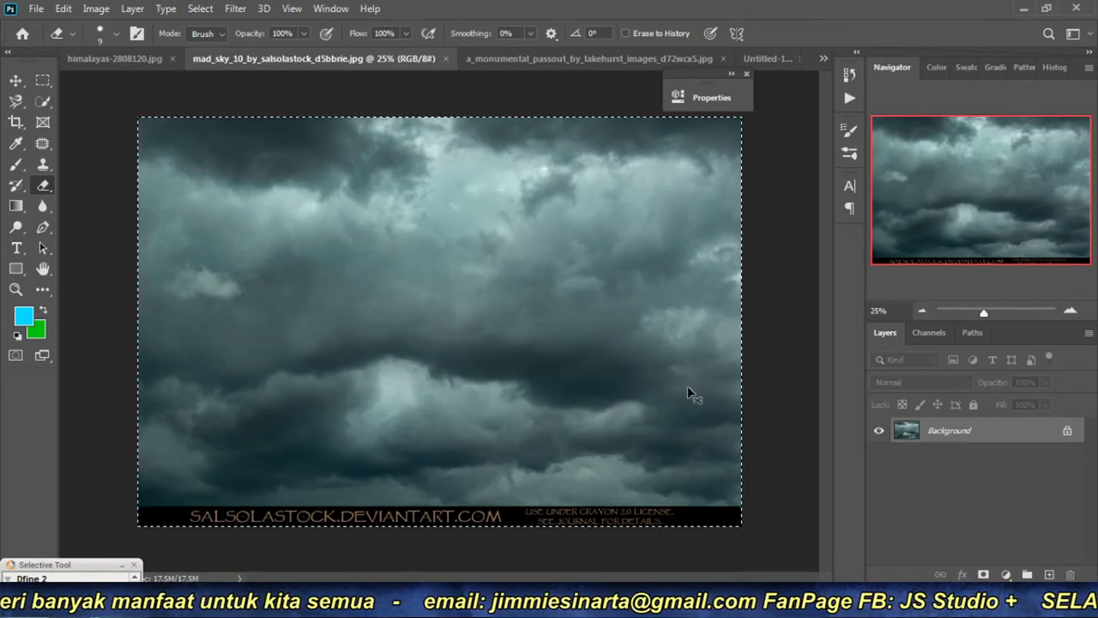
click(779, 61)
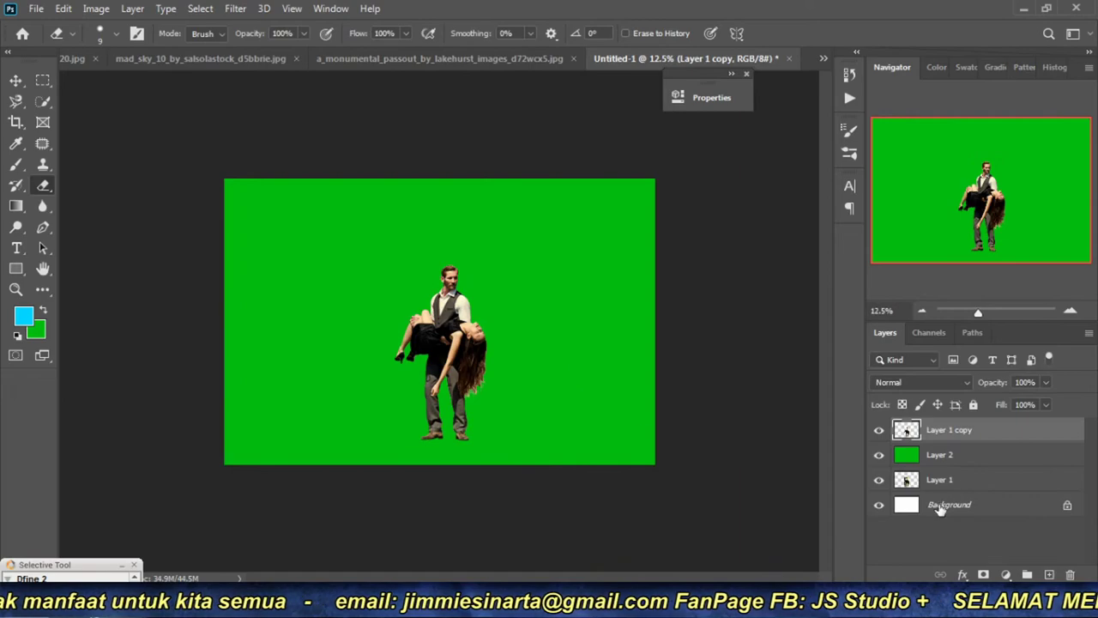
Step: Paste the cloudy sky above Layer 2 and scale it to about 147.74% to fill the canvas
click(957, 484)
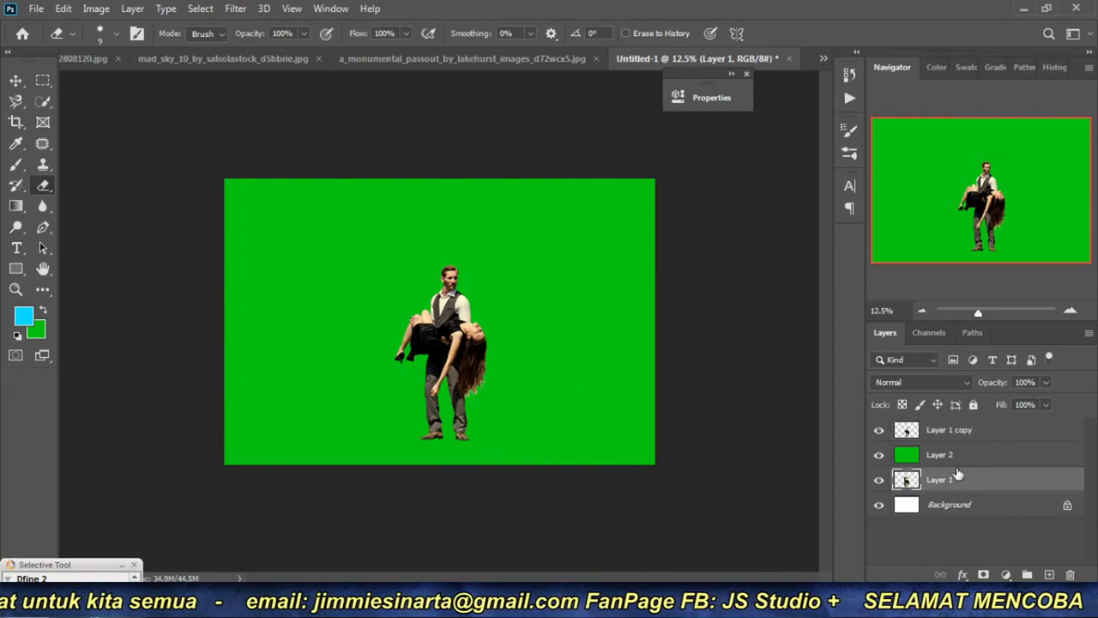
click(958, 459)
key(ctrl+v)
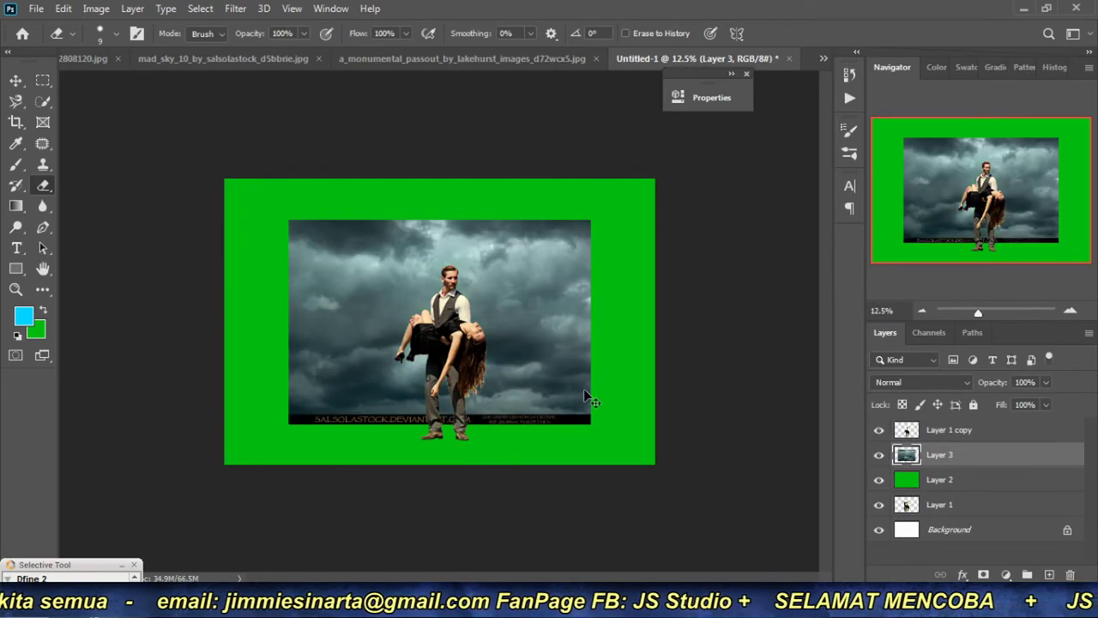
key(ctrl+t)
drag(590, 425, 662, 467)
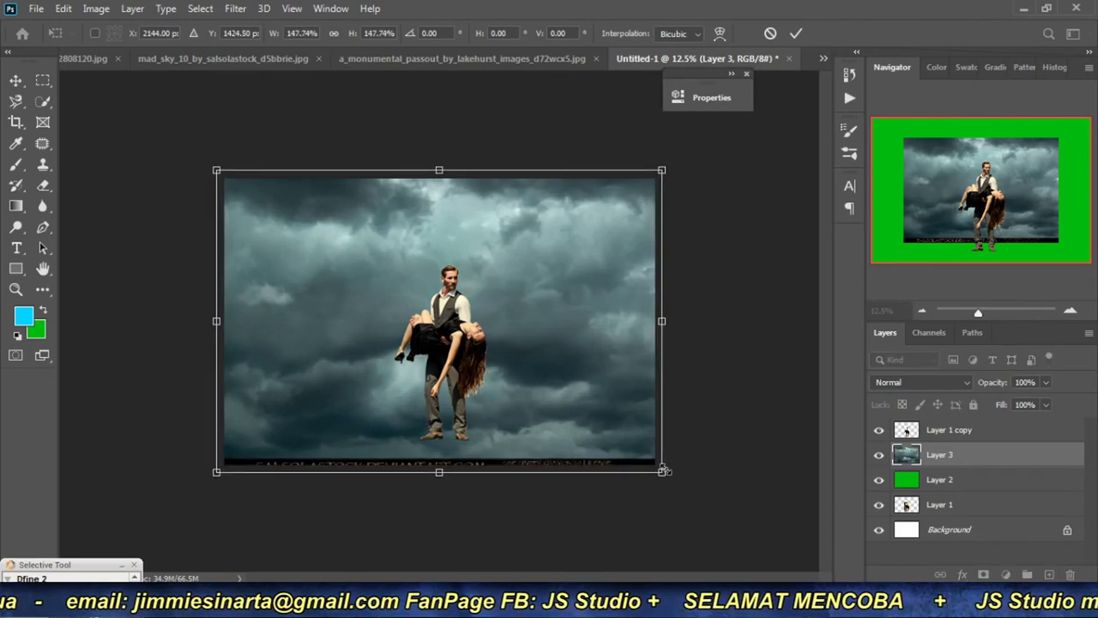
key(Return)
key(e)
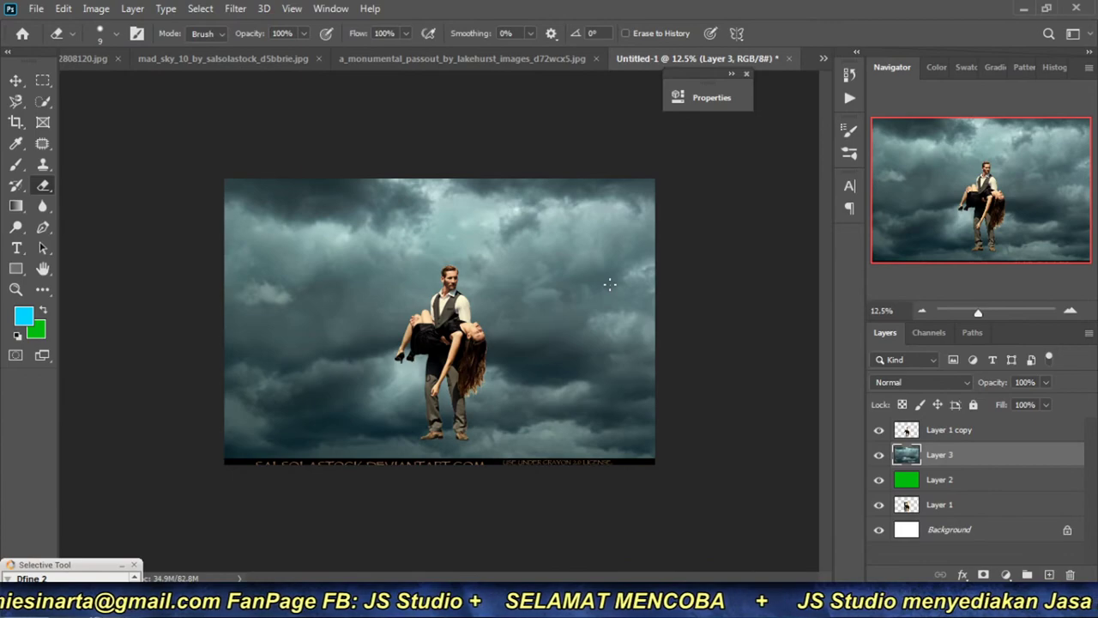
Step: Copy the whole himalayas mountain road image and paste it into Untitled-1 as Layer 4
click(235, 59)
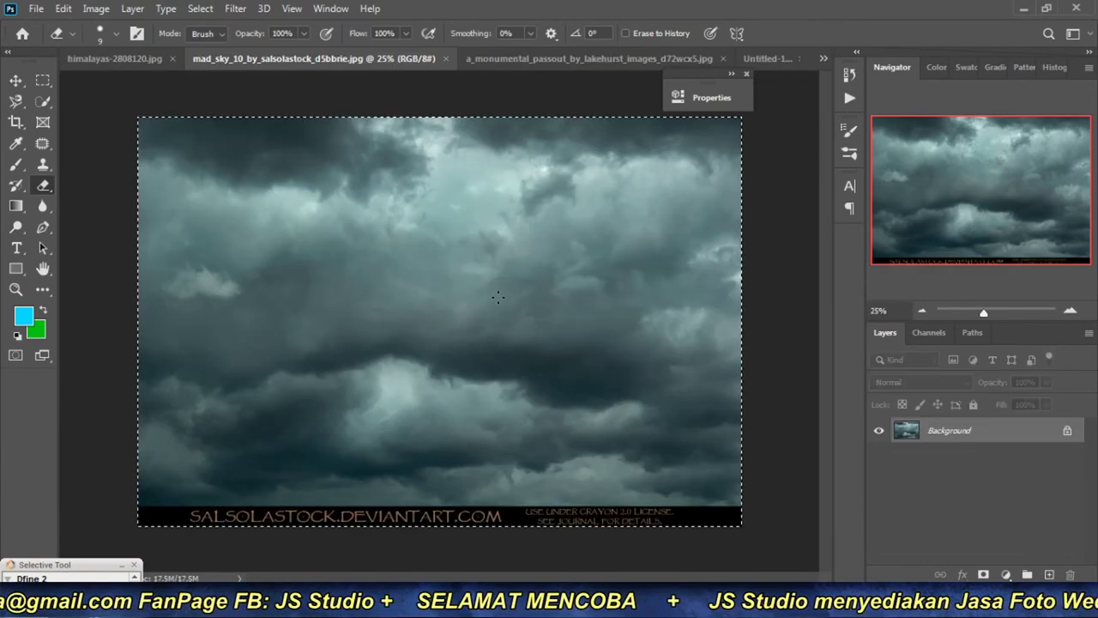
click(114, 58)
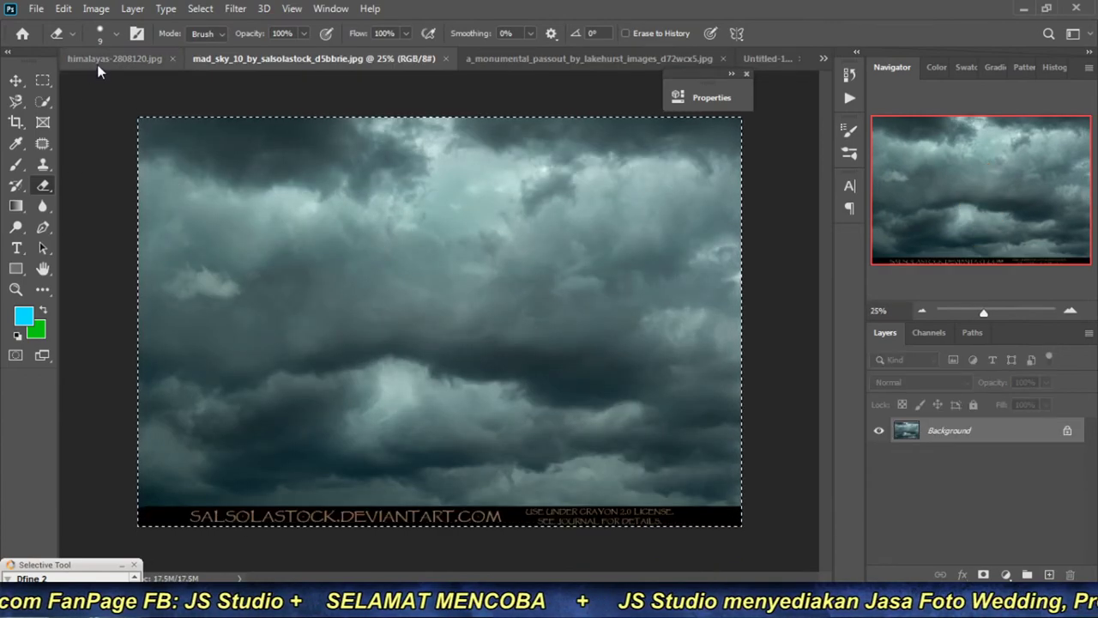
key(ctrl+a)
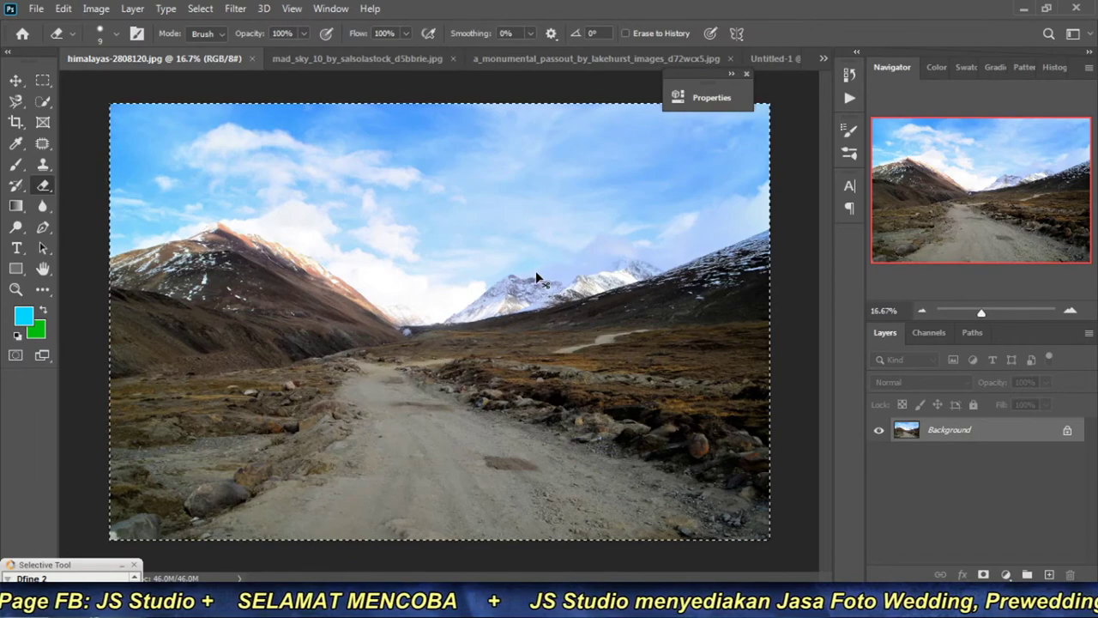
click(774, 58)
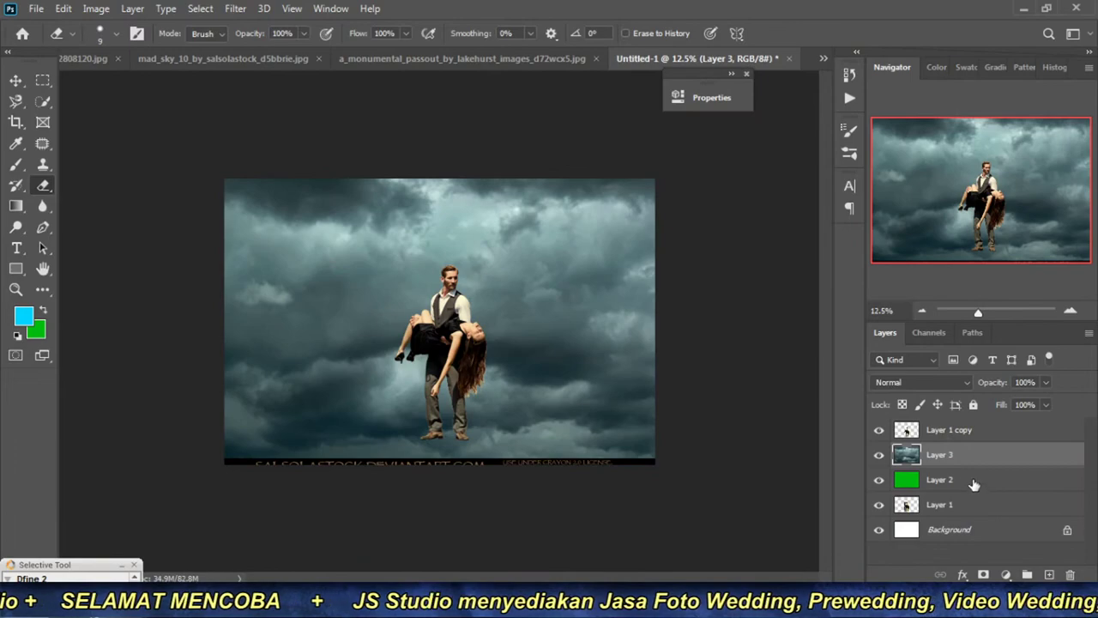
key(ctrl+v)
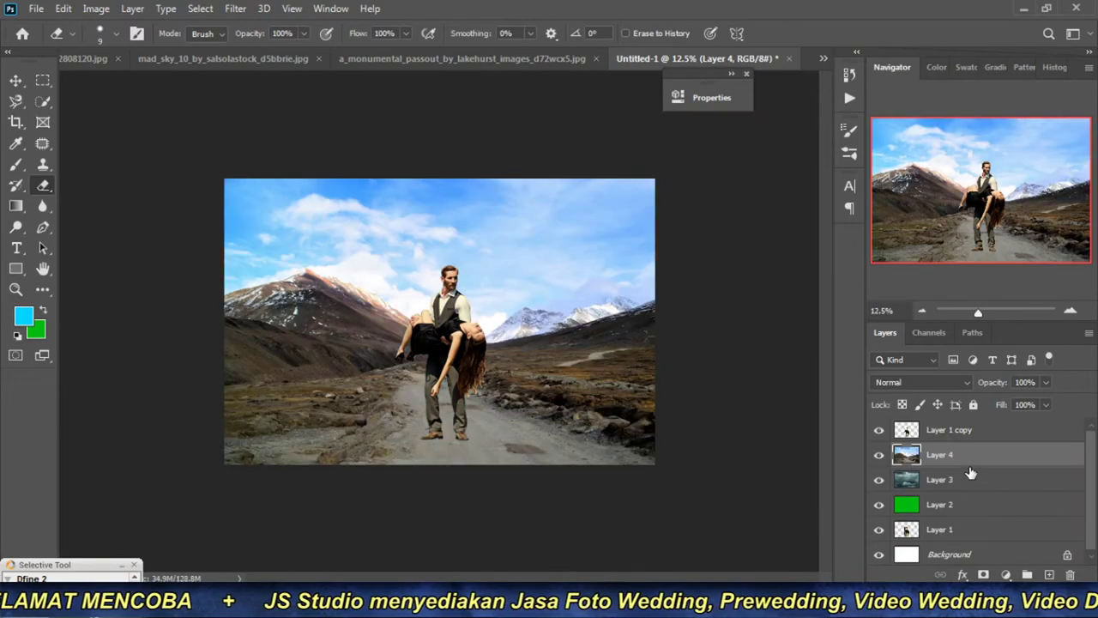
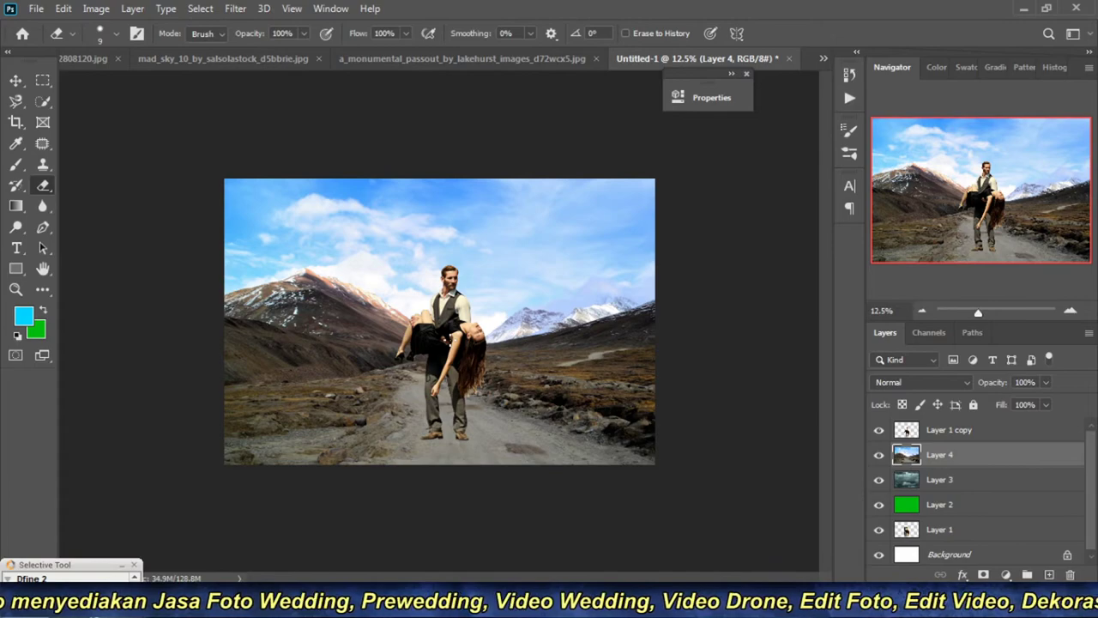
Step: Hide Layer 1 copy and zoom in on the landscape's left mountain
click(354, 273)
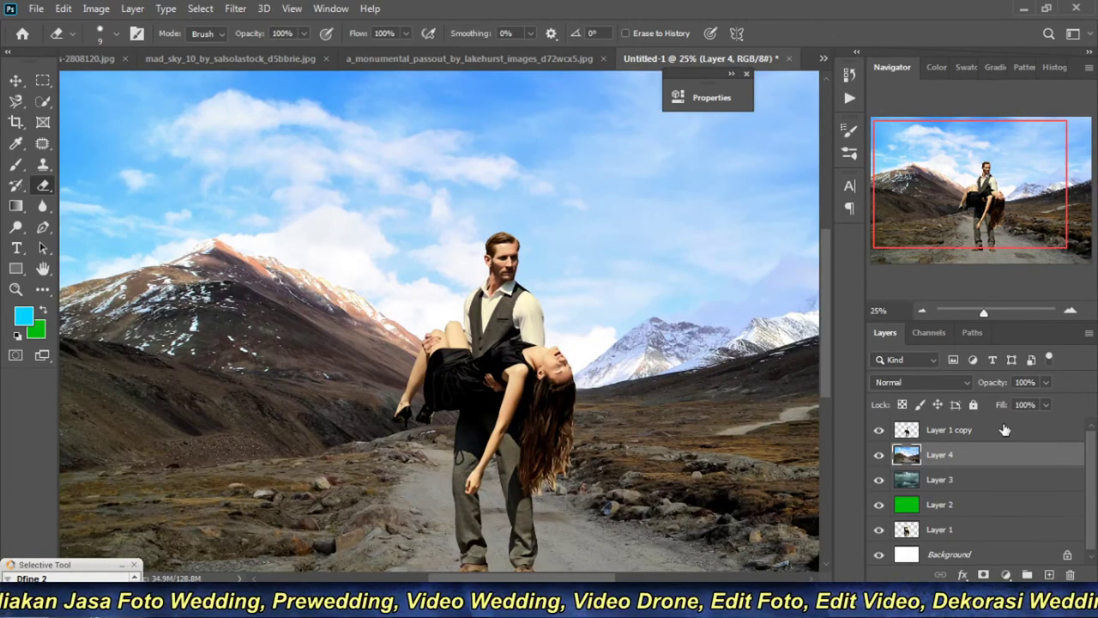
click(1072, 312)
click(878, 429)
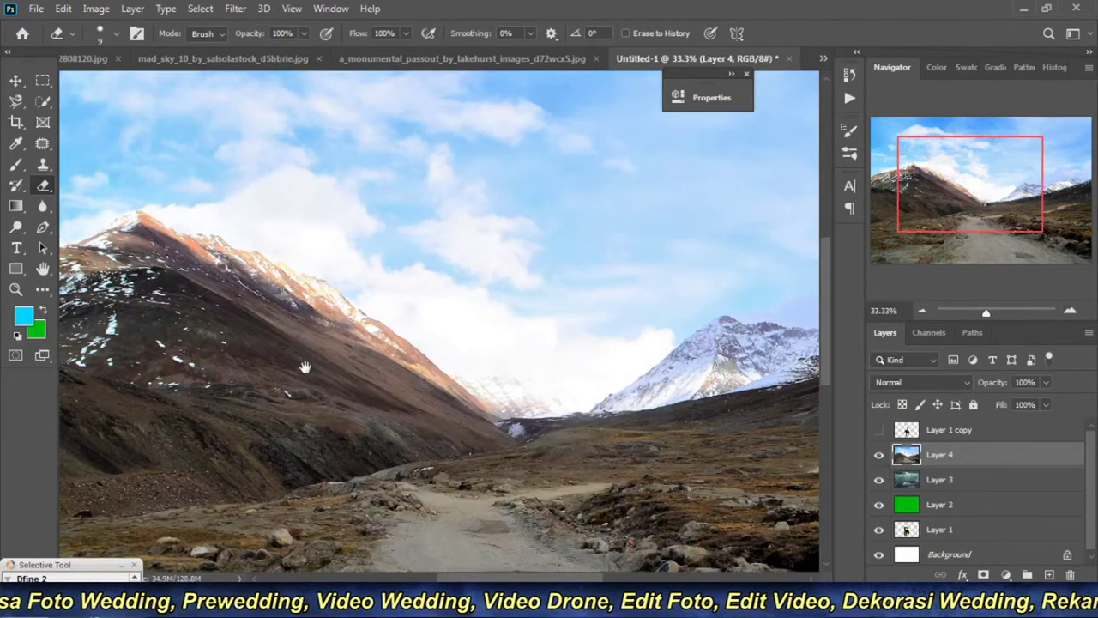
drag(305, 367, 738, 346)
scroll(434, 213, up, 2)
scroll(434, 213, up, 1)
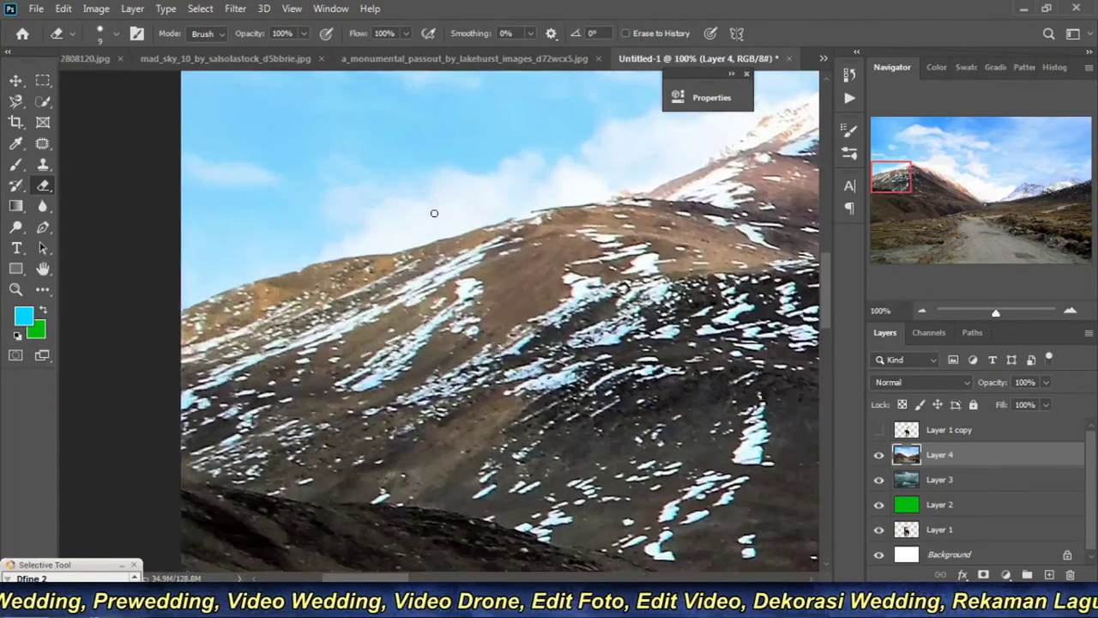
Step: Trace the left mountain's ridge with the Pen tool, over the peak and down the slope
key(p)
click(174, 315)
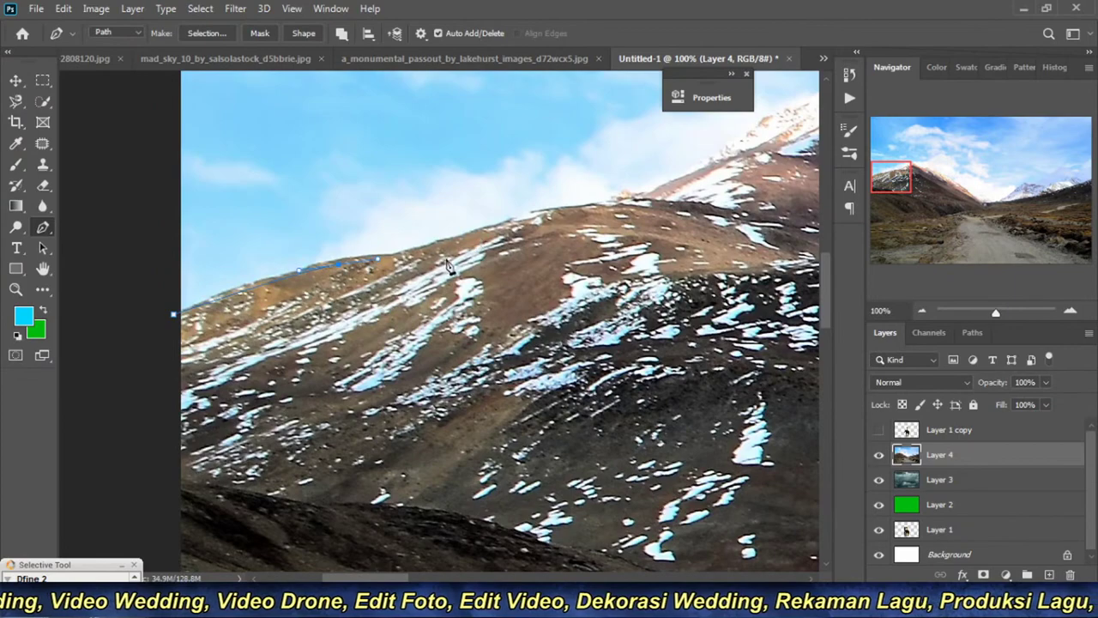
drag(553, 208, 570, 206)
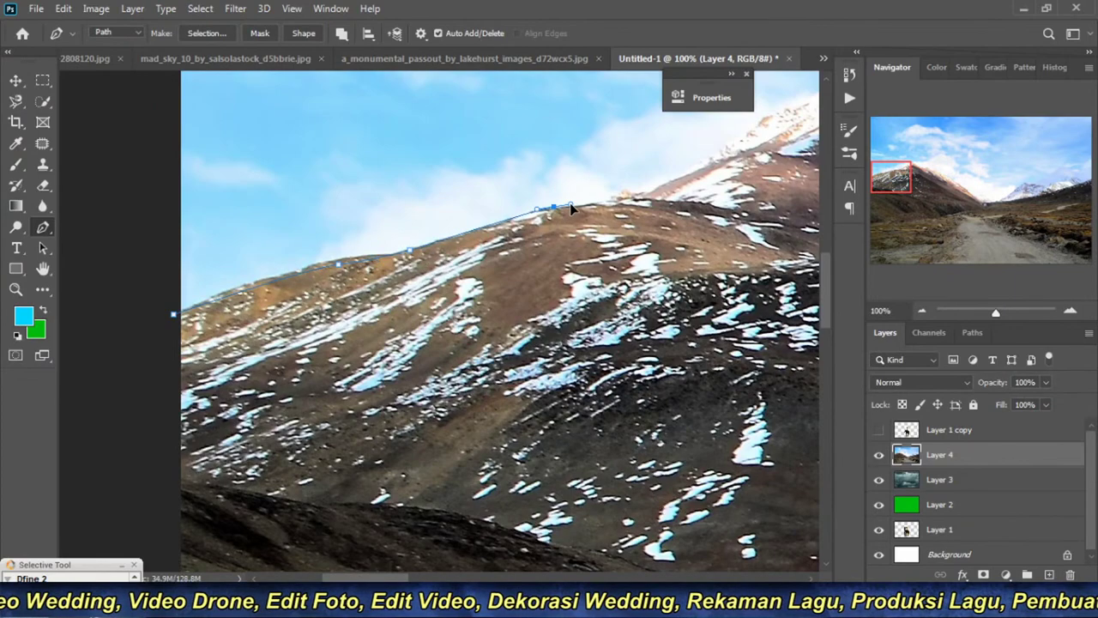
key(ctrl+z)
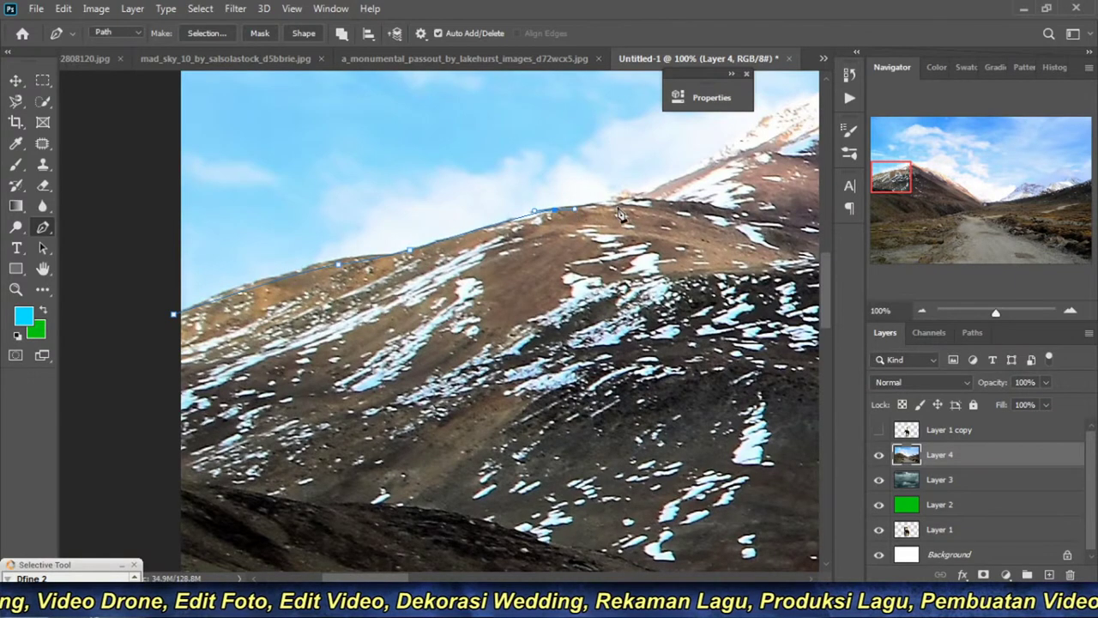
mouse_move(695, 196)
mouse_down()
mouse_move(426, 271)
mouse_move(431, 239)
mouse_up()
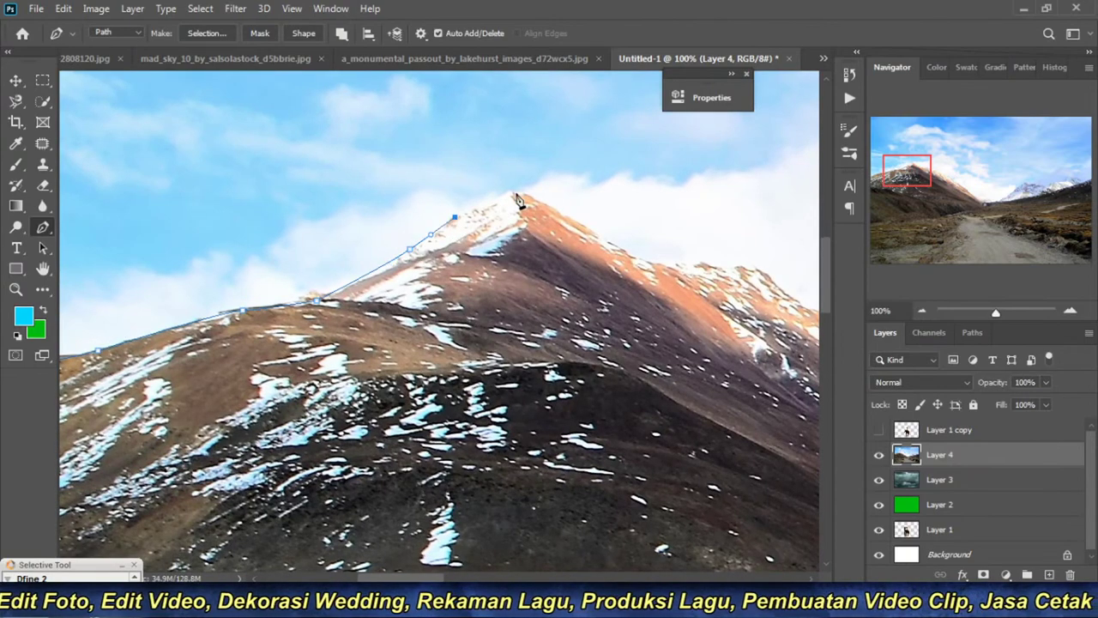
click(650, 263)
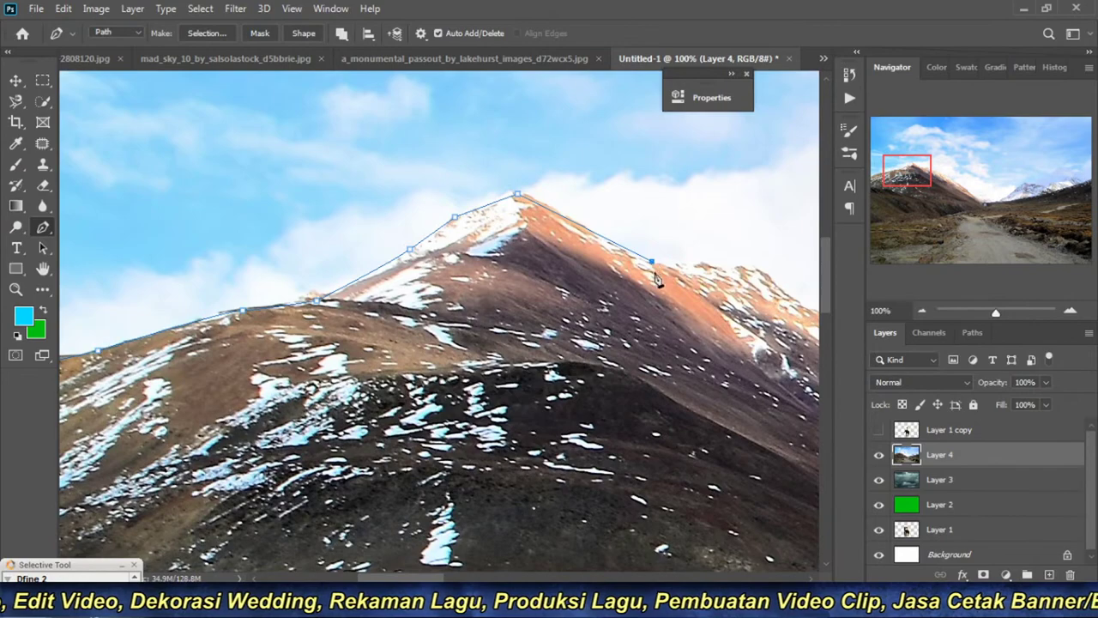
drag(706, 286, 520, 274)
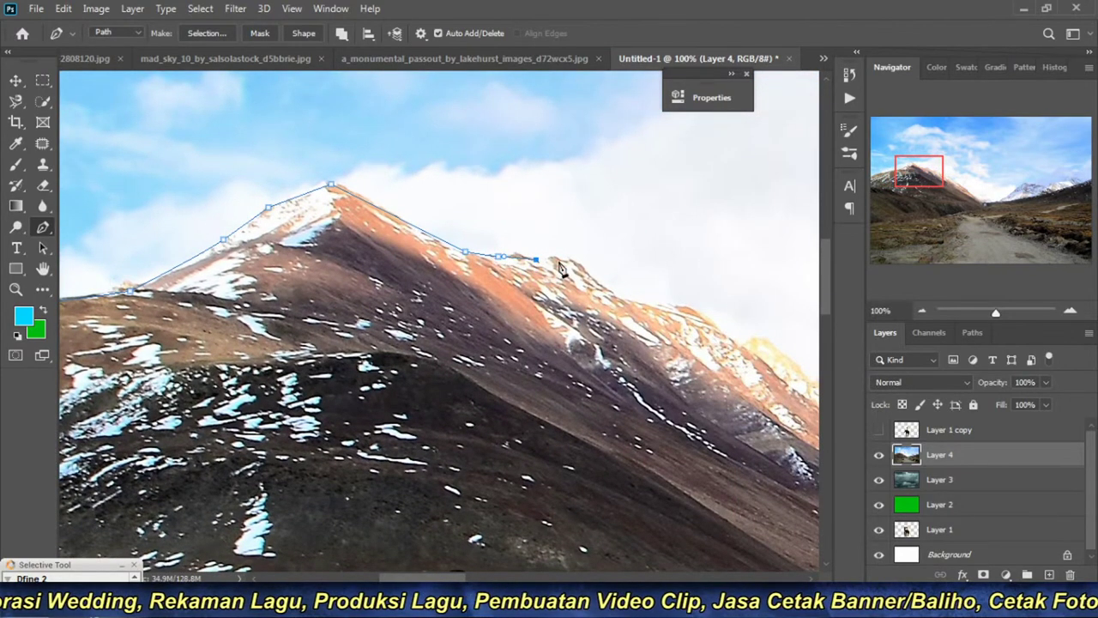
mouse_move(723, 325)
mouse_down()
mouse_move(429, 338)
mouse_move(525, 317)
mouse_up()
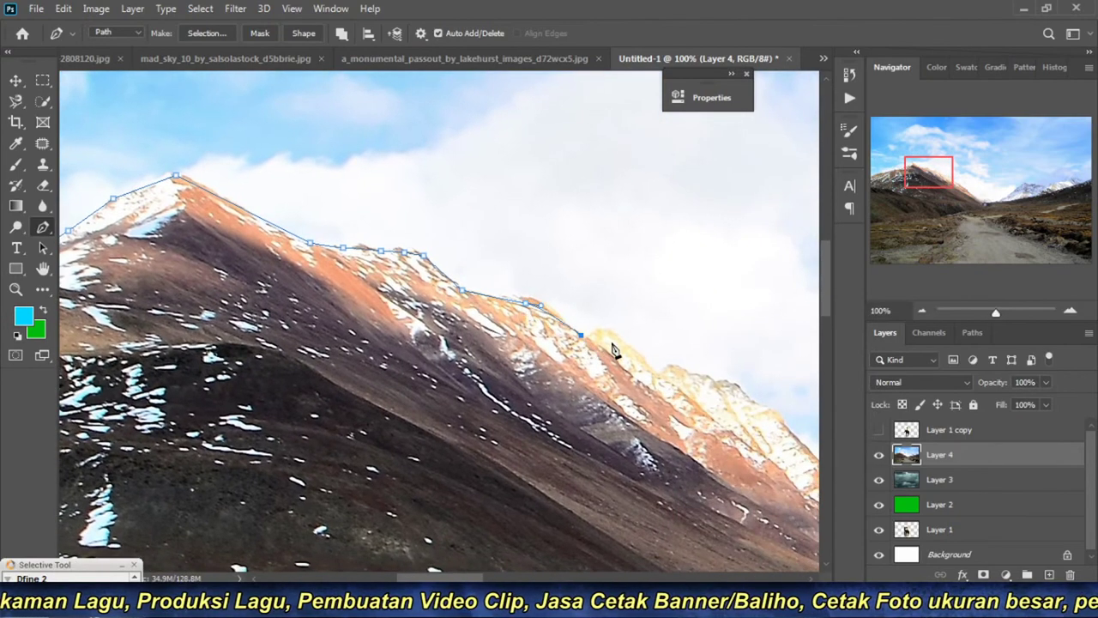
drag(703, 387, 558, 348)
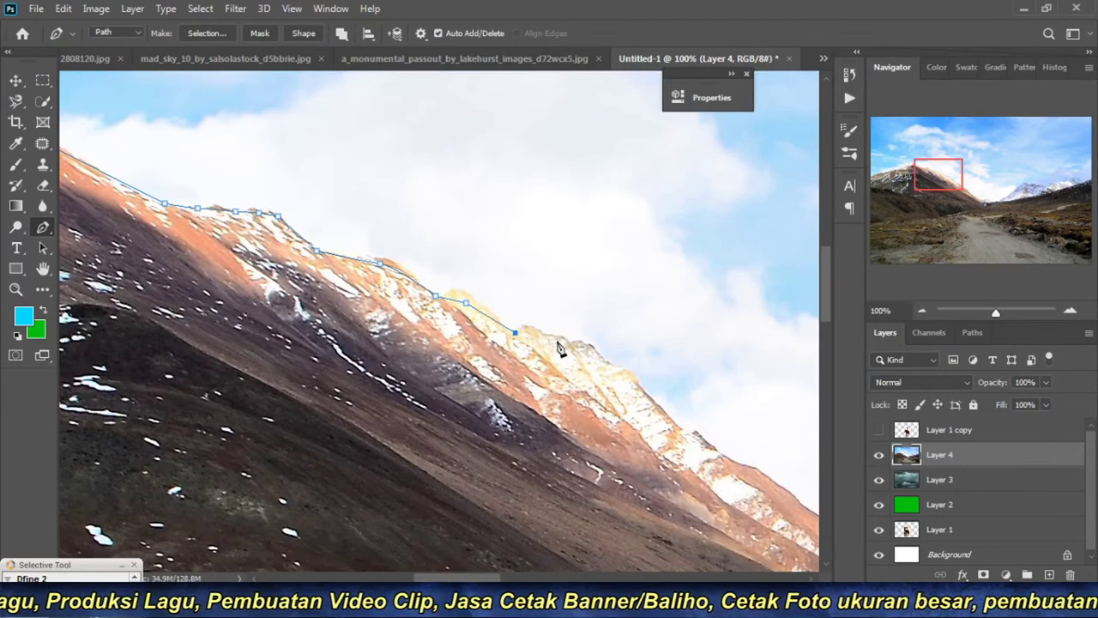
drag(642, 401, 465, 334)
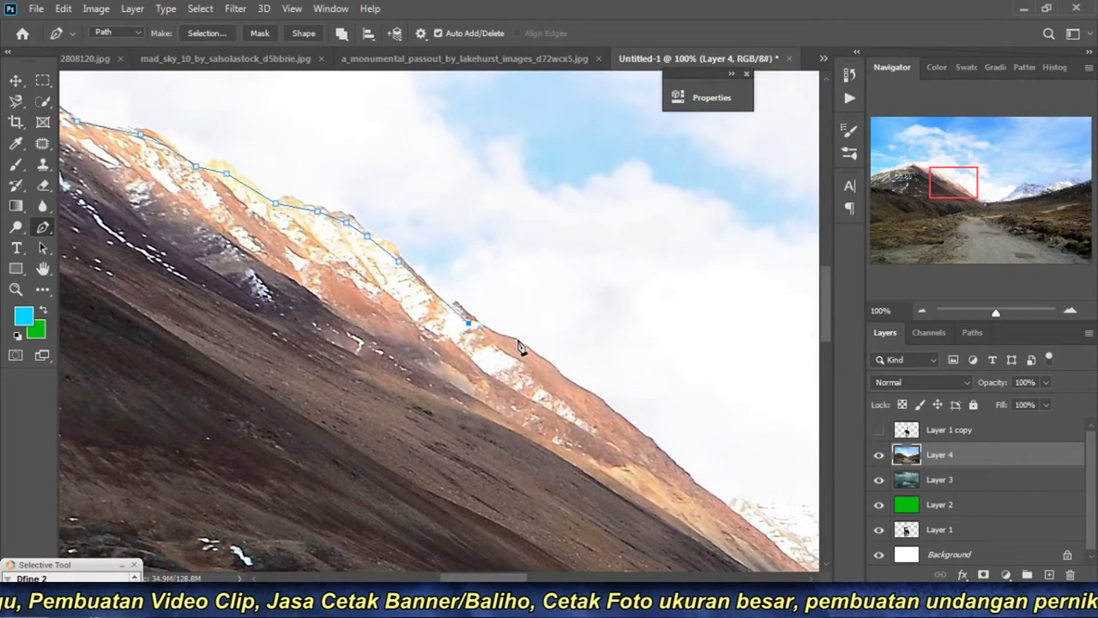
drag(625, 432, 582, 363)
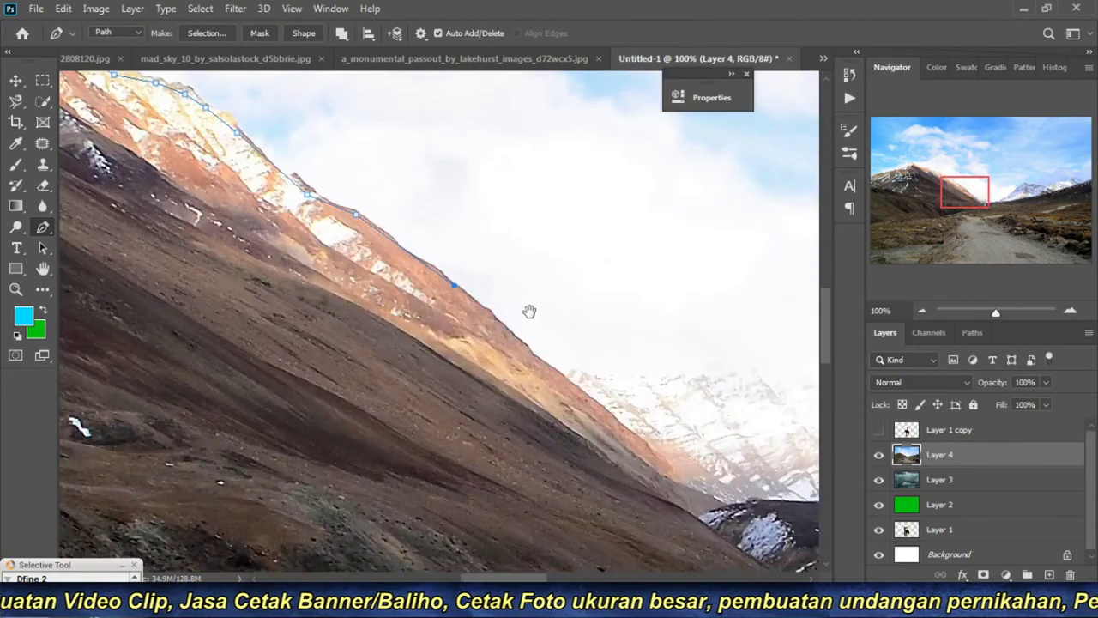
click(607, 403)
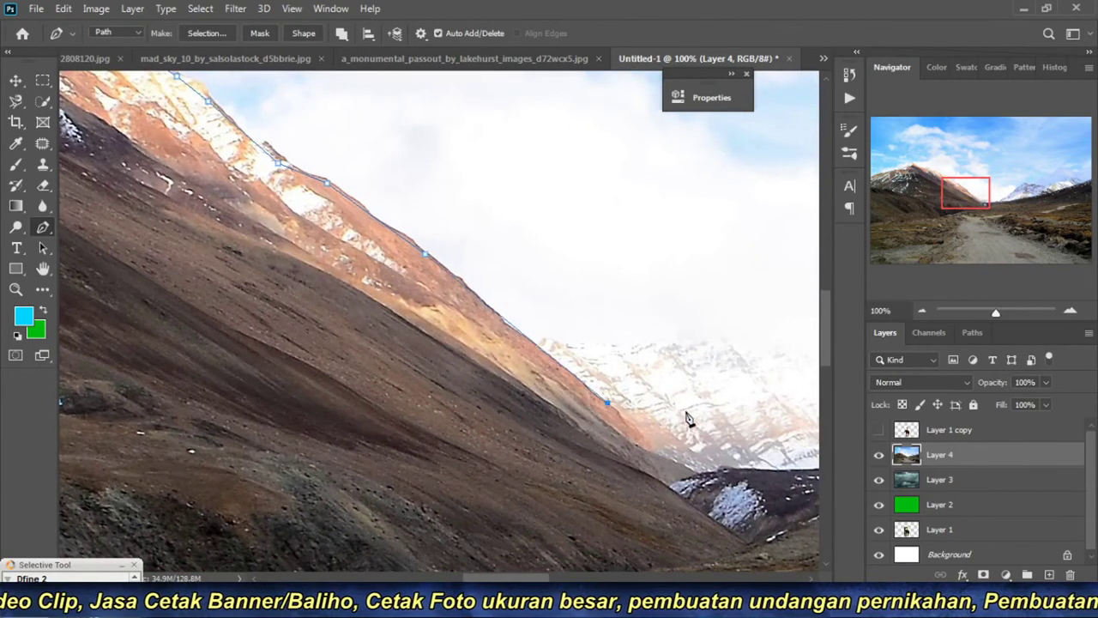
Step: Continue the pen outline along the mountain's base to the image's left edge
click(923, 311)
click(923, 311)
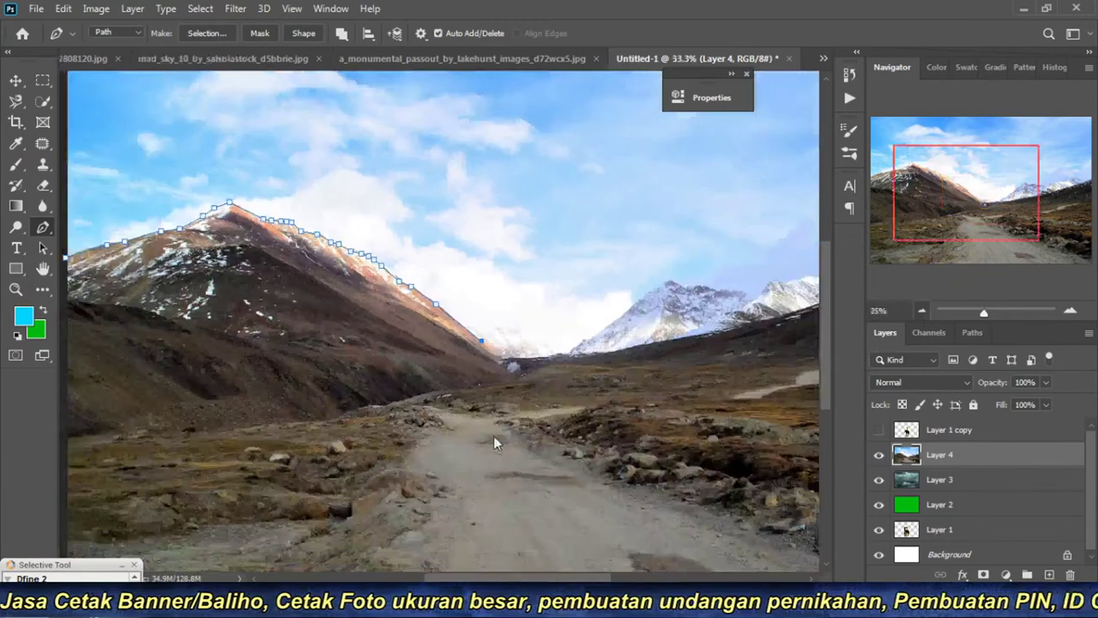
drag(511, 395, 556, 305)
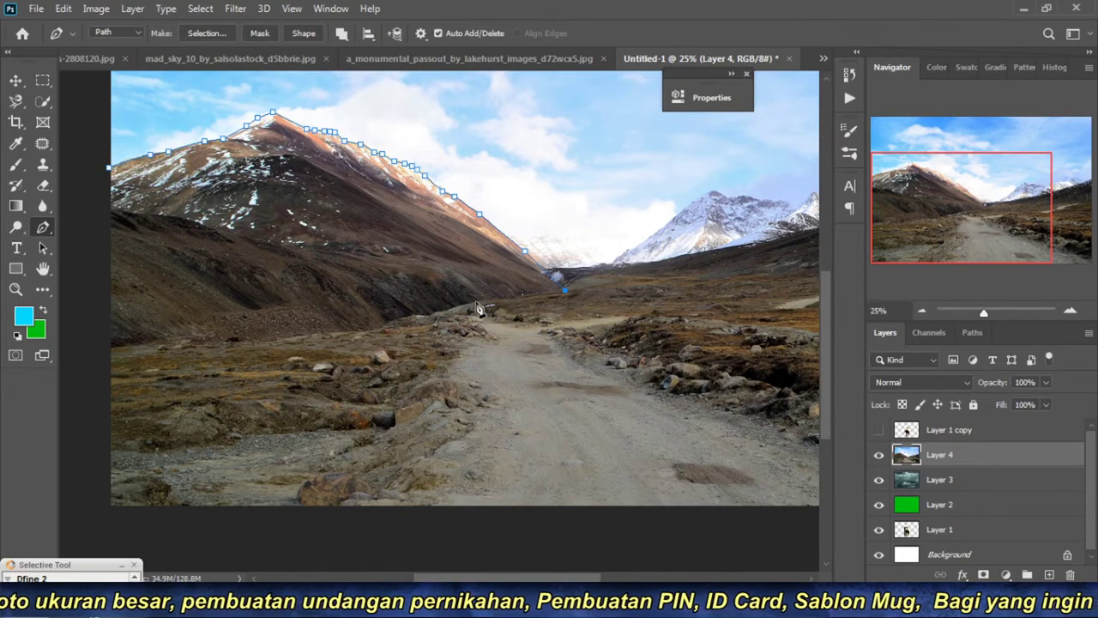
click(452, 311)
click(416, 313)
click(383, 326)
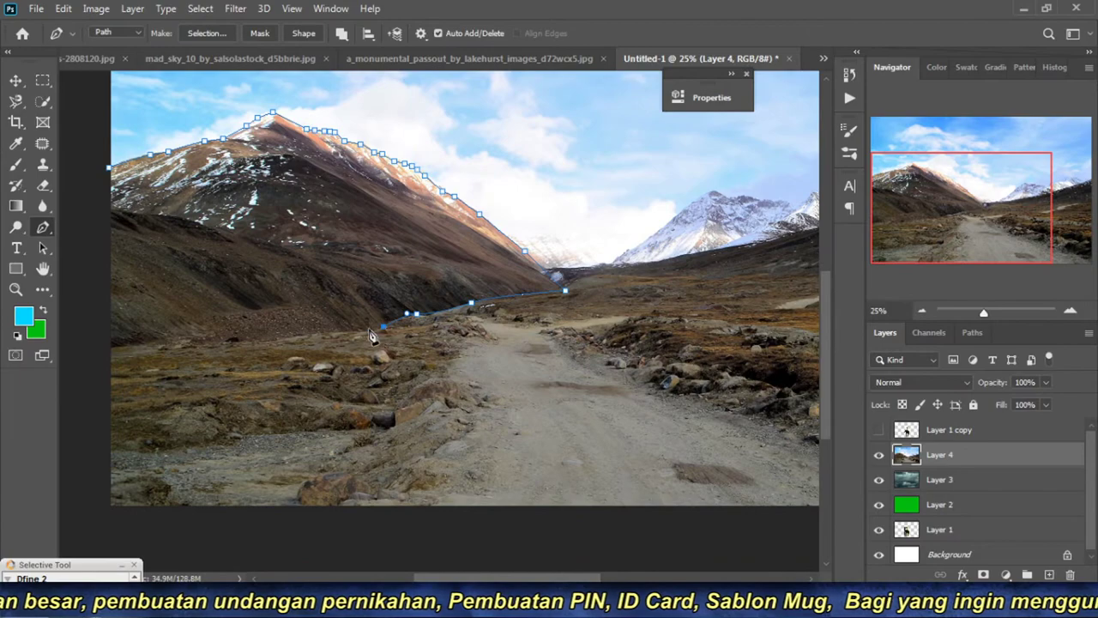
click(349, 331)
click(264, 341)
click(226, 343)
click(187, 348)
click(151, 352)
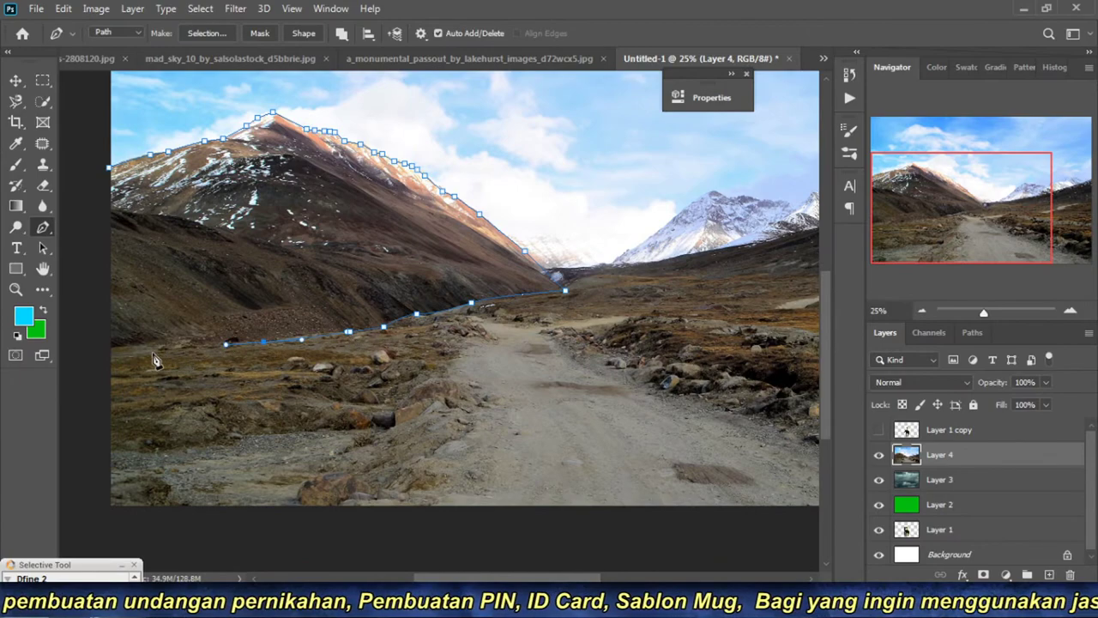
click(114, 355)
Step: Close the left-mountain path, convert it to a selection, delete it and deselect
click(97, 365)
key(ctrl+Return)
key(Delete)
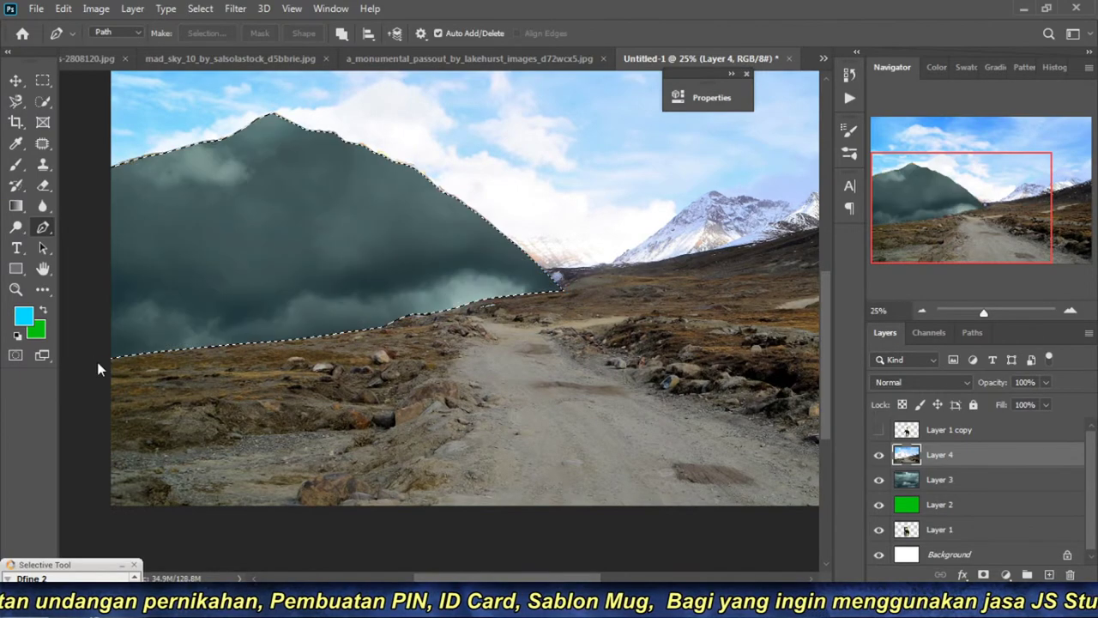
key(ctrl+d)
Step: Outline the far hills' skyline up around the old sky and delete that area
drag(382, 358, 334, 366)
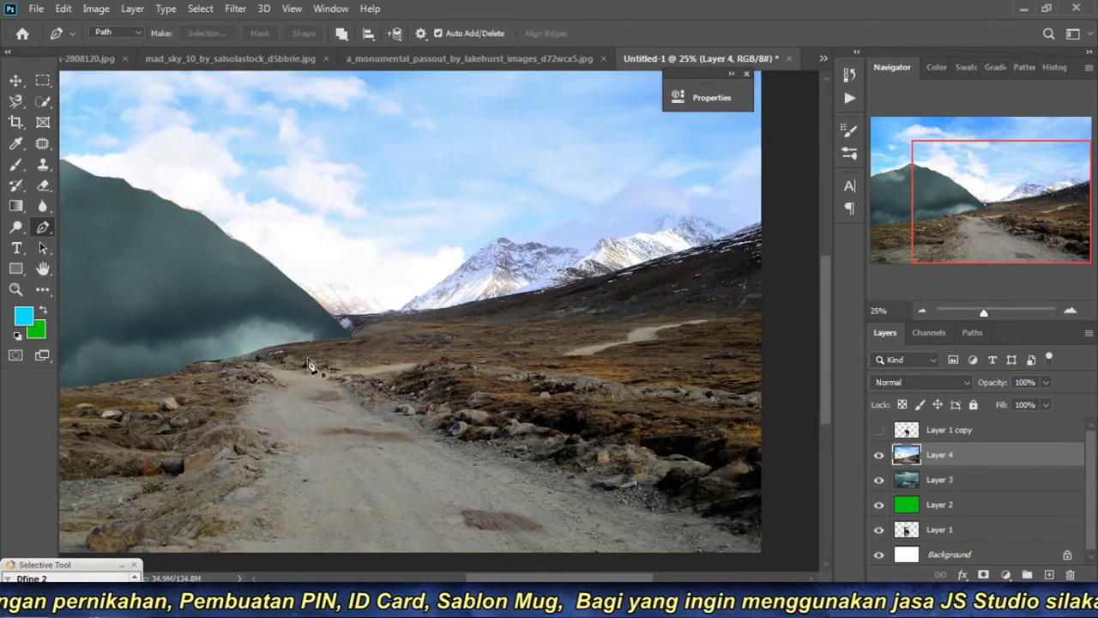
click(275, 327)
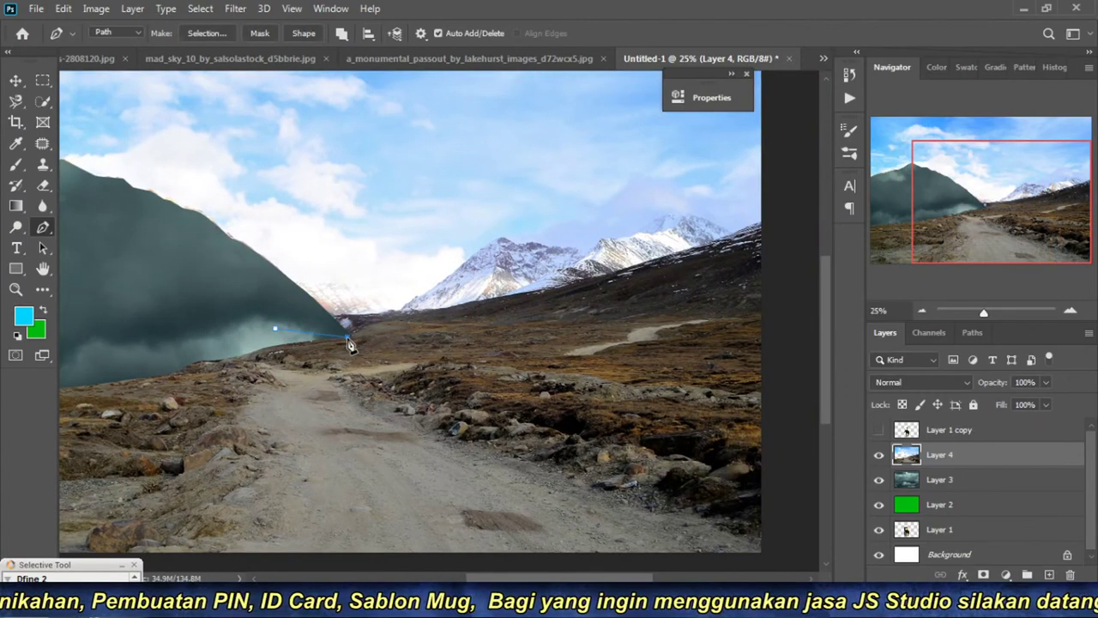
drag(547, 300, 562, 298)
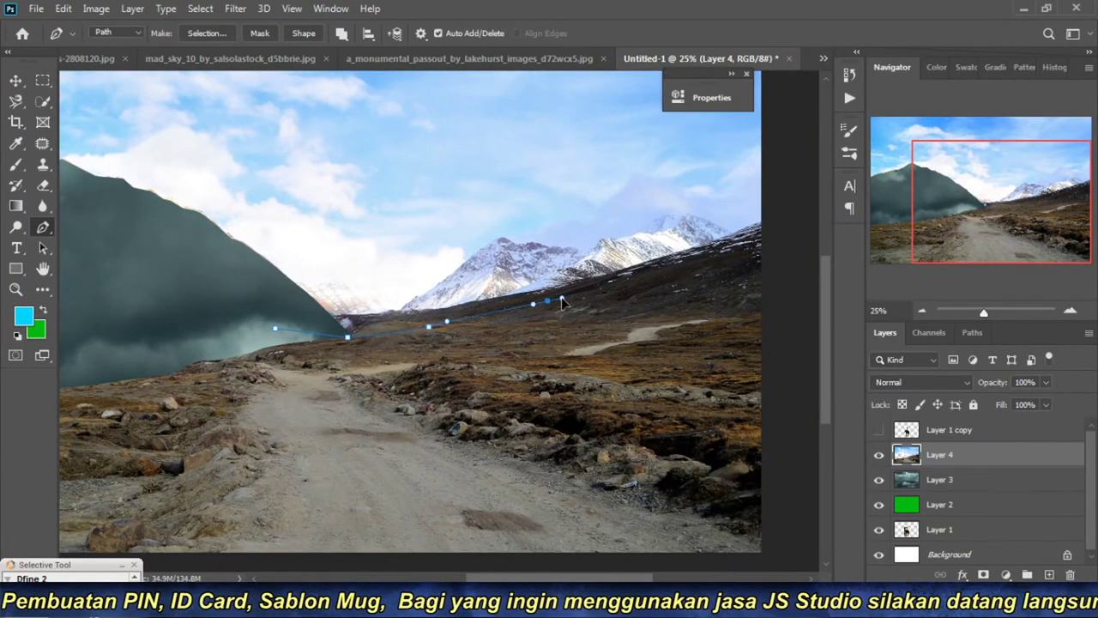
drag(629, 273, 645, 270)
click(775, 220)
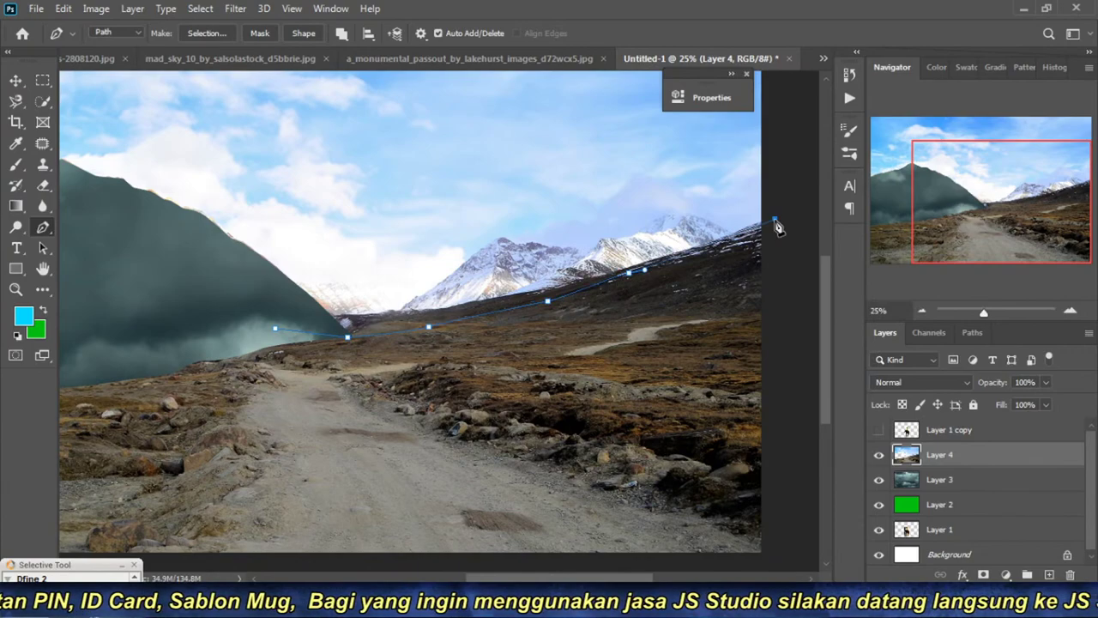
click(921, 310)
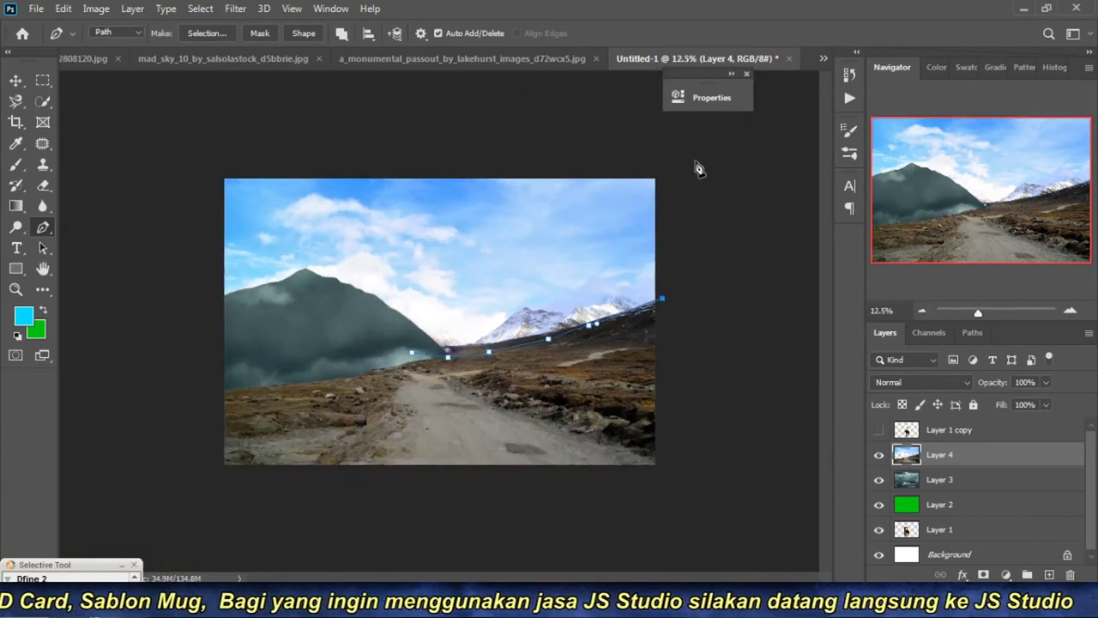
drag(690, 152, 695, 152)
click(195, 163)
click(163, 343)
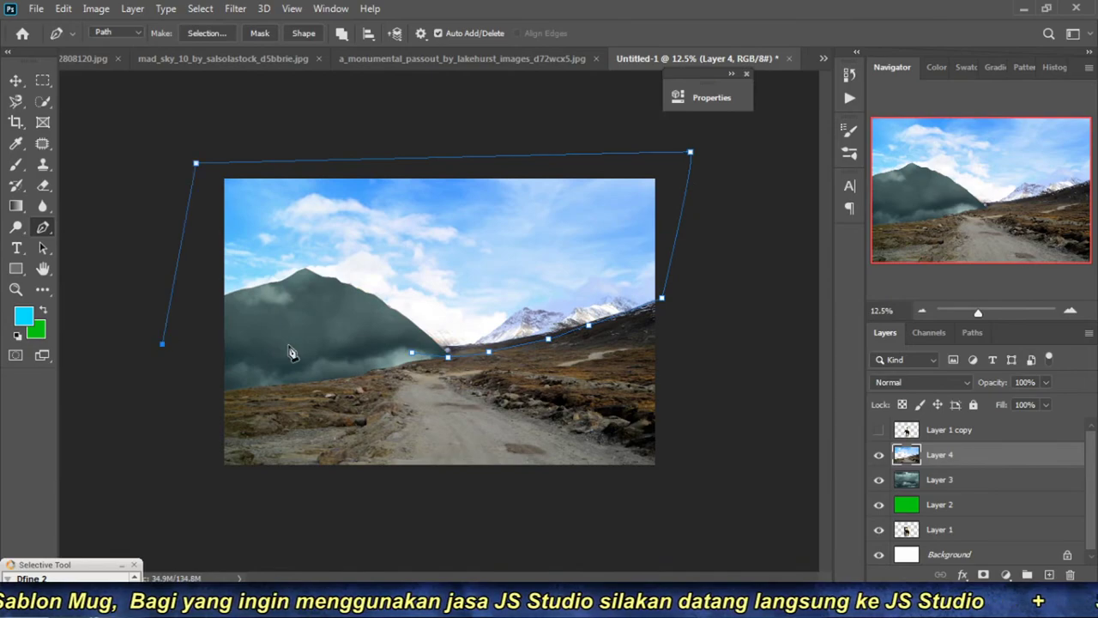
key(ctrl+Return)
key(Delete)
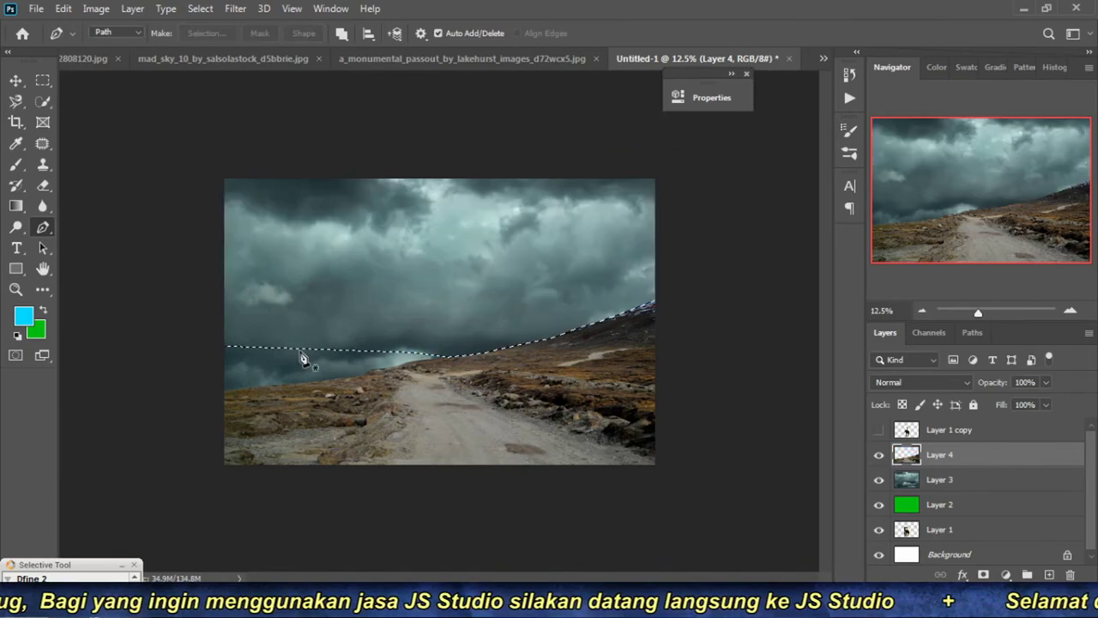
key(ctrl+d)
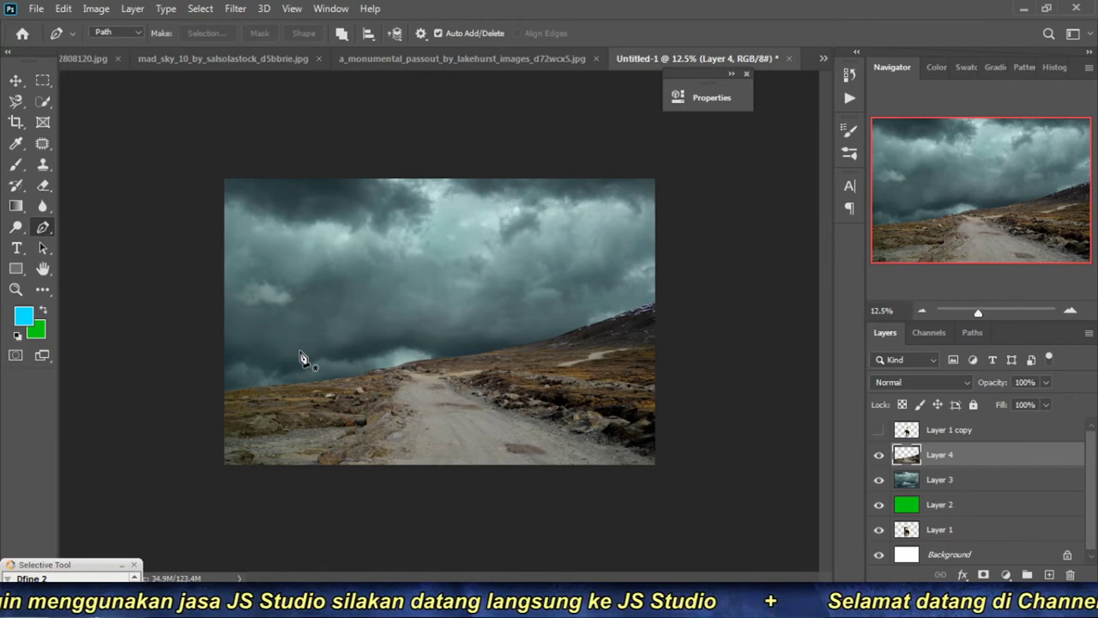
Step: Zoom in and trace a pen path along the rocky ridge from the left hillside rightward
key(ctrl+plus)
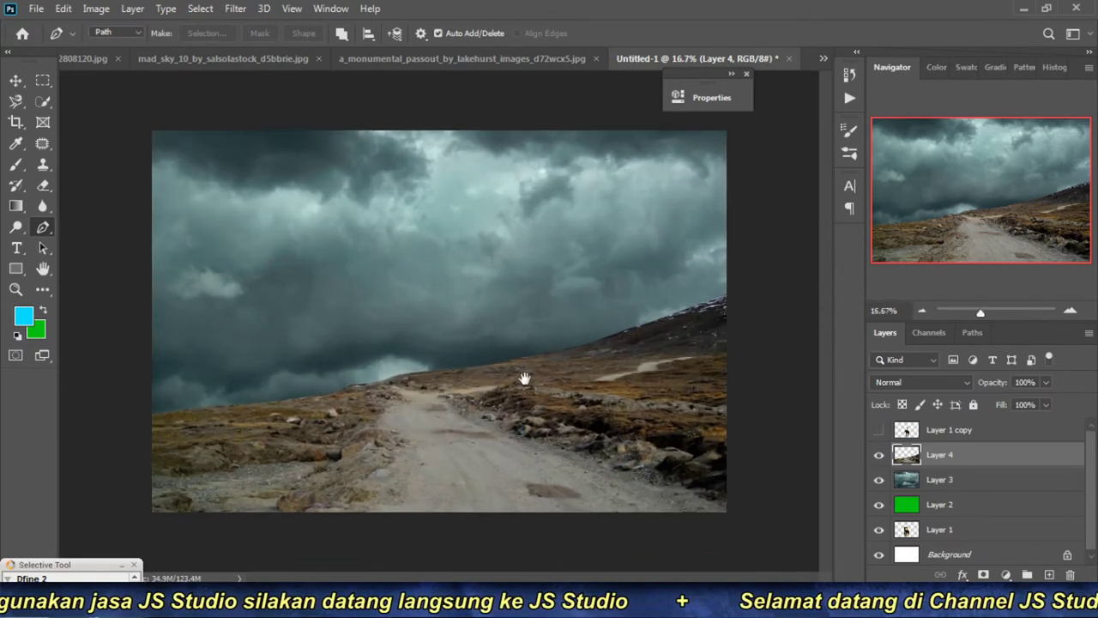
key(ctrl+plus)
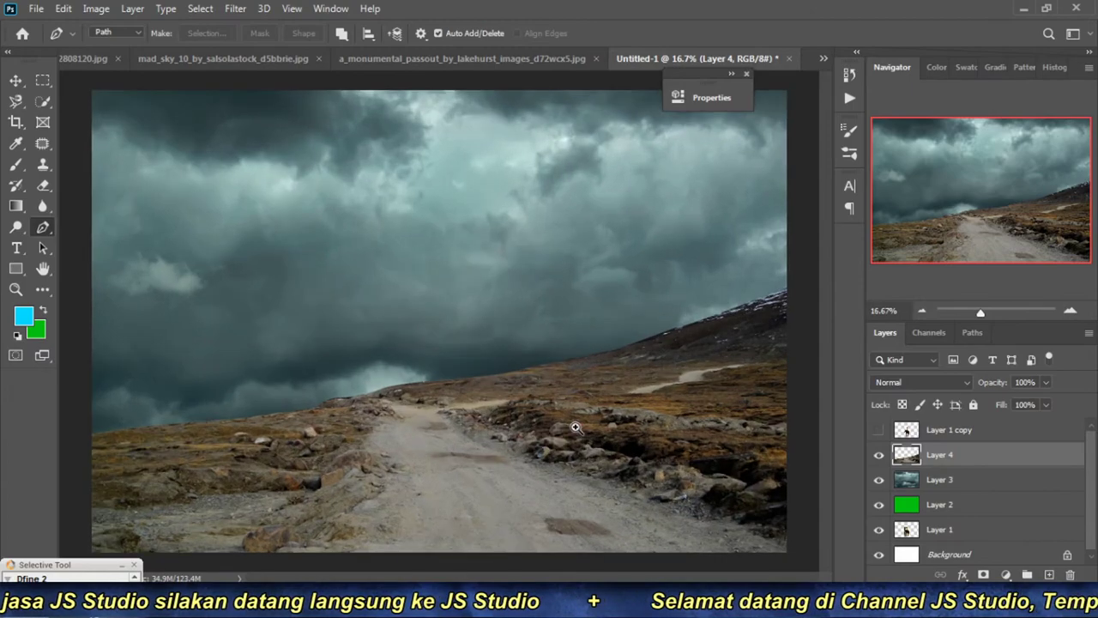
drag(576, 427, 360, 283)
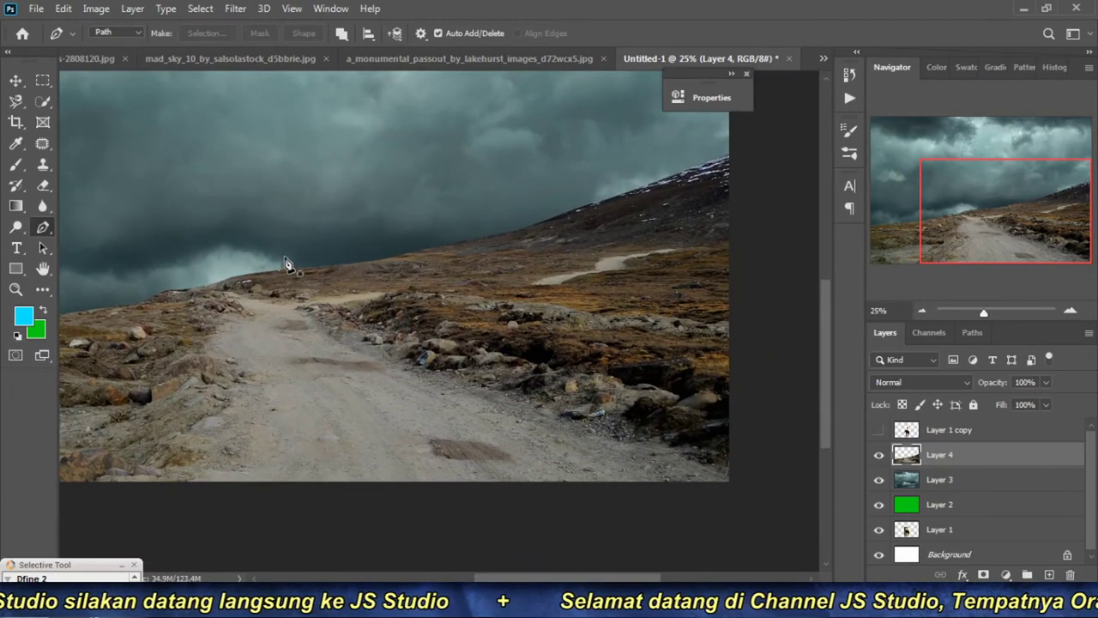
click(284, 257)
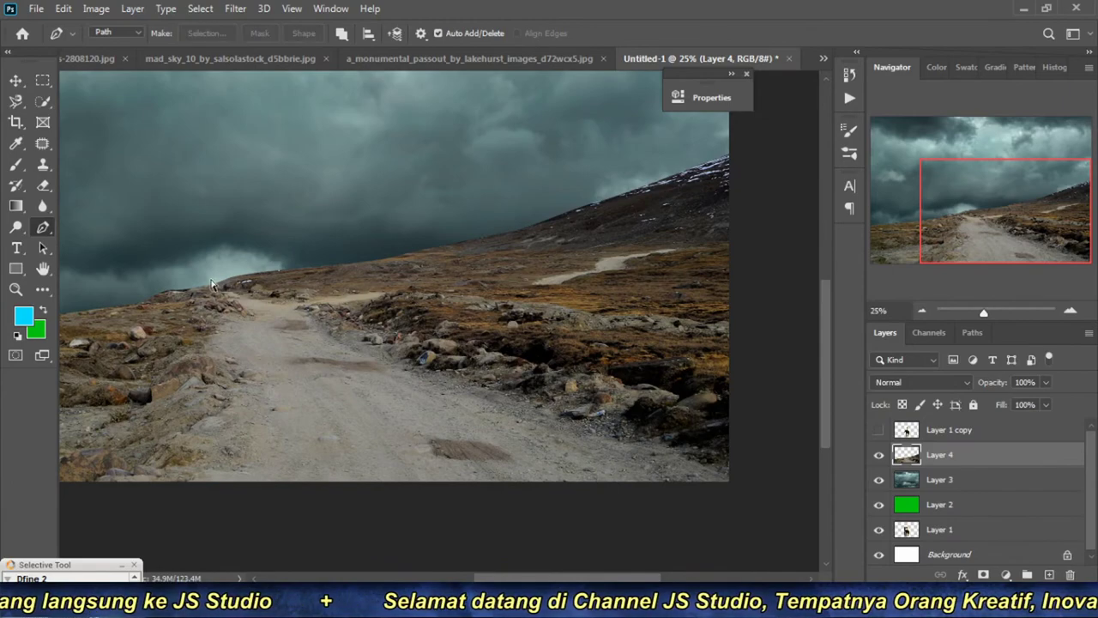
click(175, 270)
drag(338, 309, 356, 303)
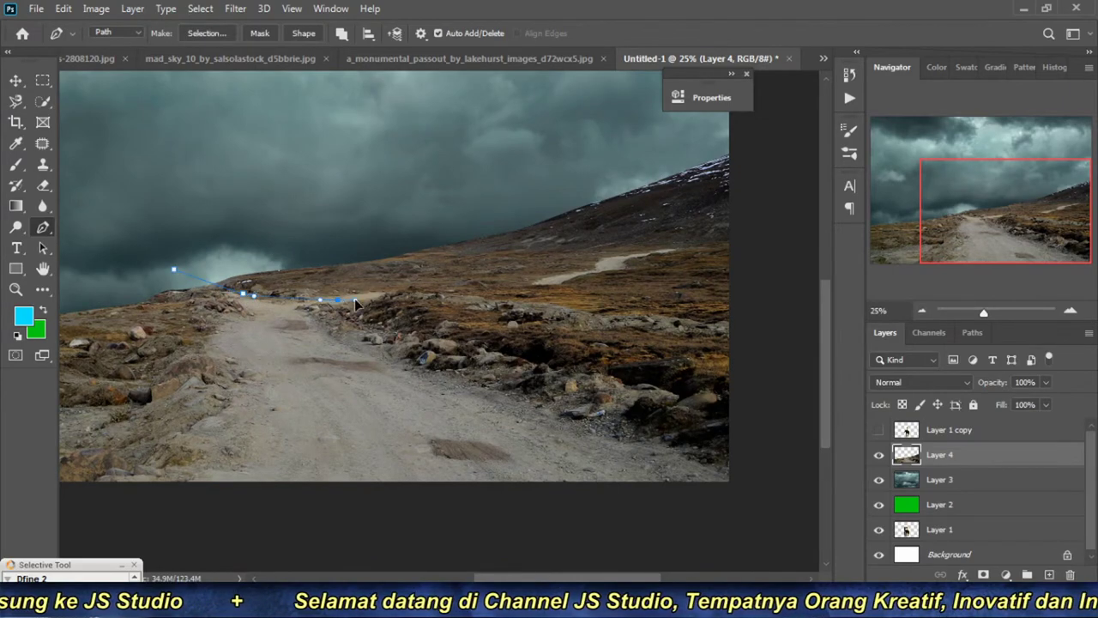
drag(431, 302, 480, 295)
drag(555, 310, 627, 327)
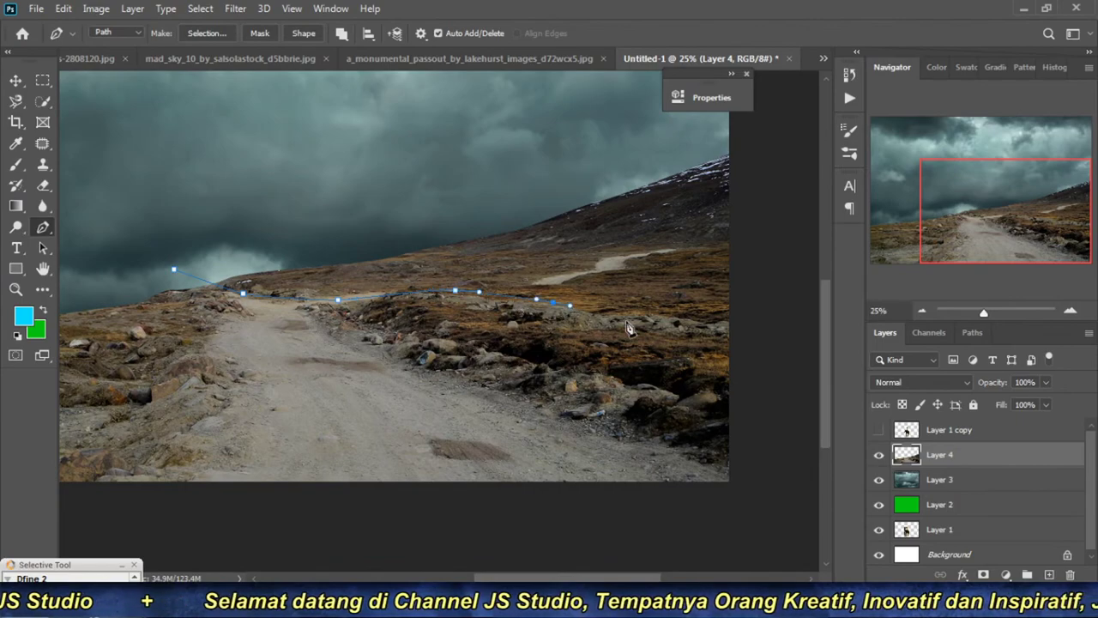
Step: Close the path above the distant mountain, then delete the selected area and deselect
click(748, 322)
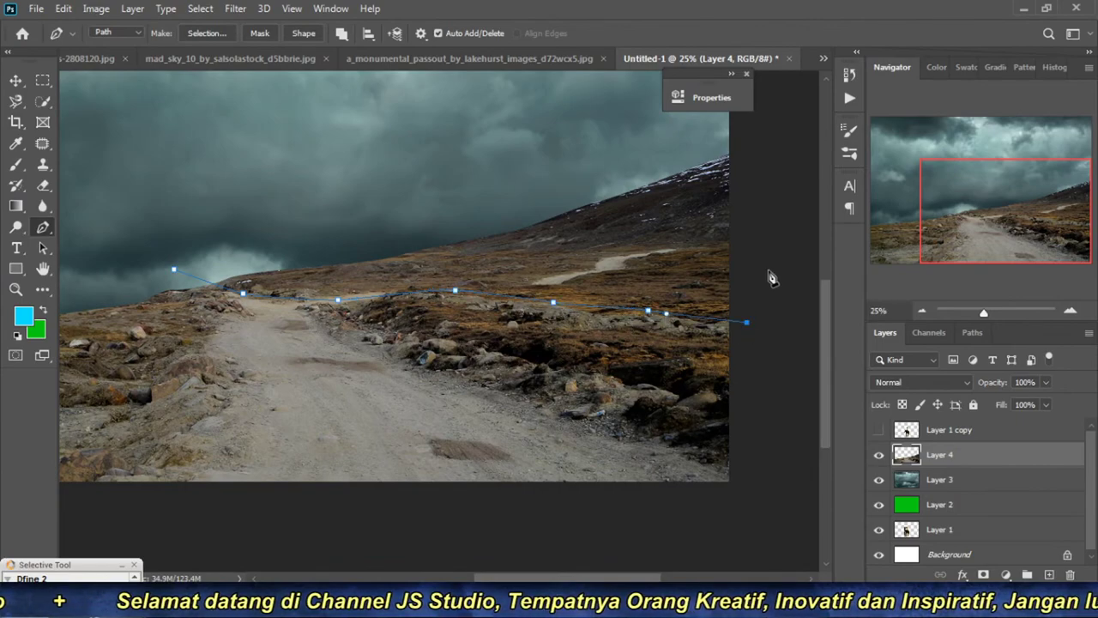
drag(767, 277, 694, 384)
click(713, 269)
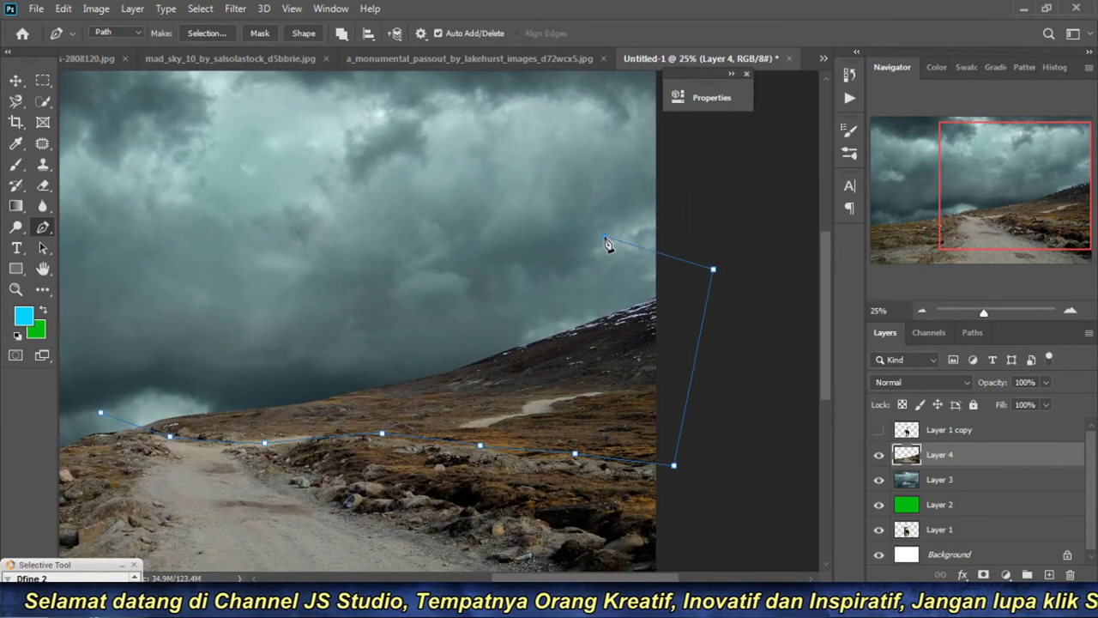
click(604, 243)
key(ctrl+Return)
key(Delete)
key(ctrl+d)
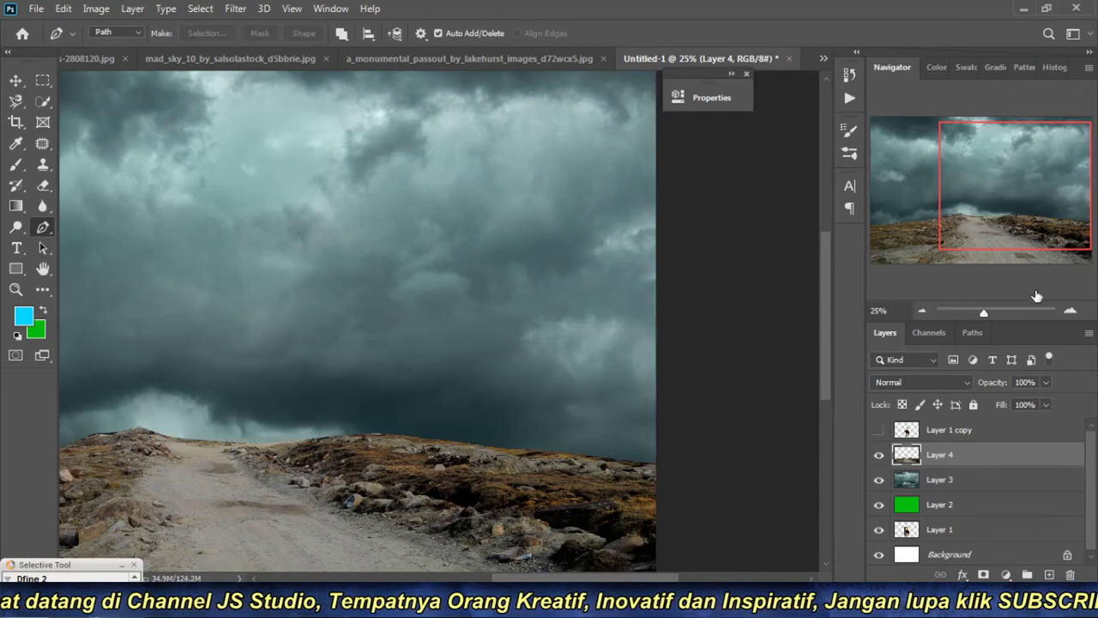
Step: Fit the composite on screen and close the himalayas and another source image, leaving surf-3095175.jpg
click(922, 311)
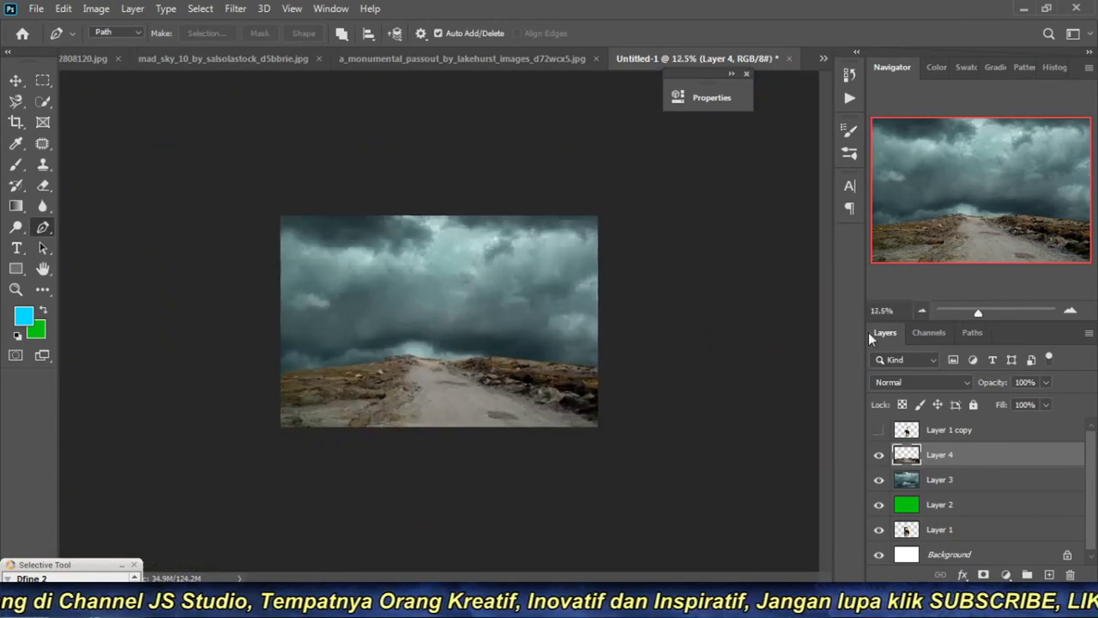
ctrl+click(433, 357)
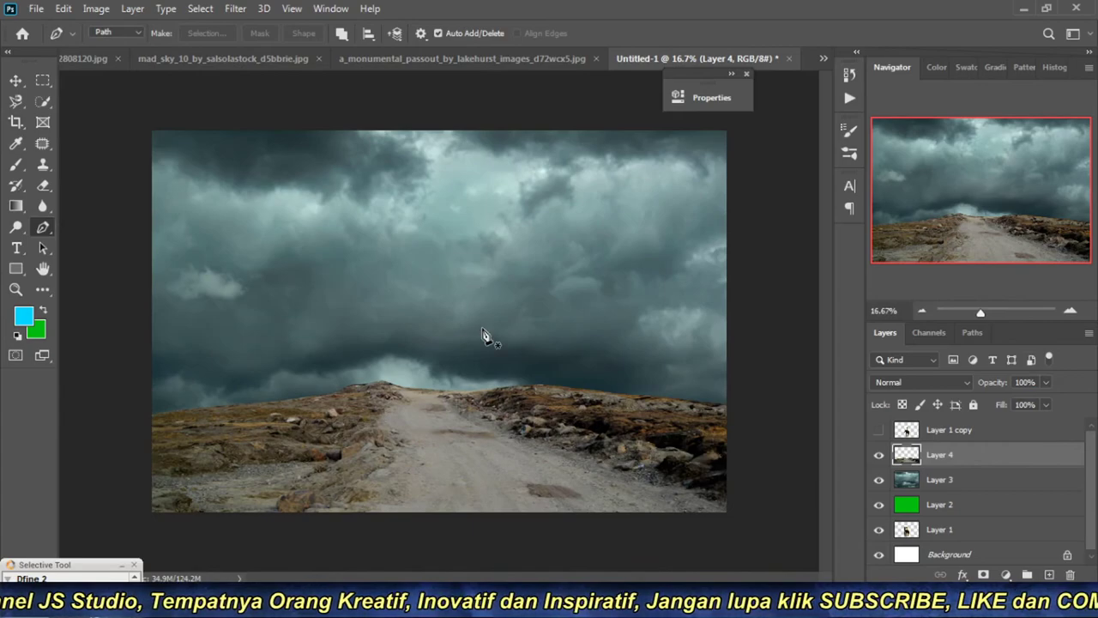
click(84, 56)
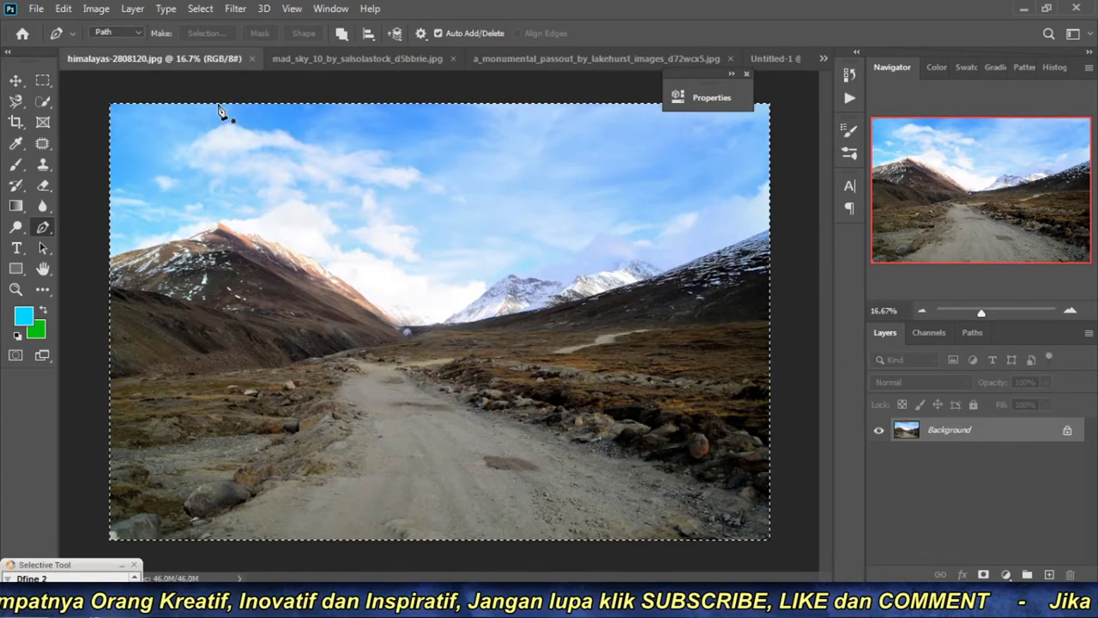
click(251, 58)
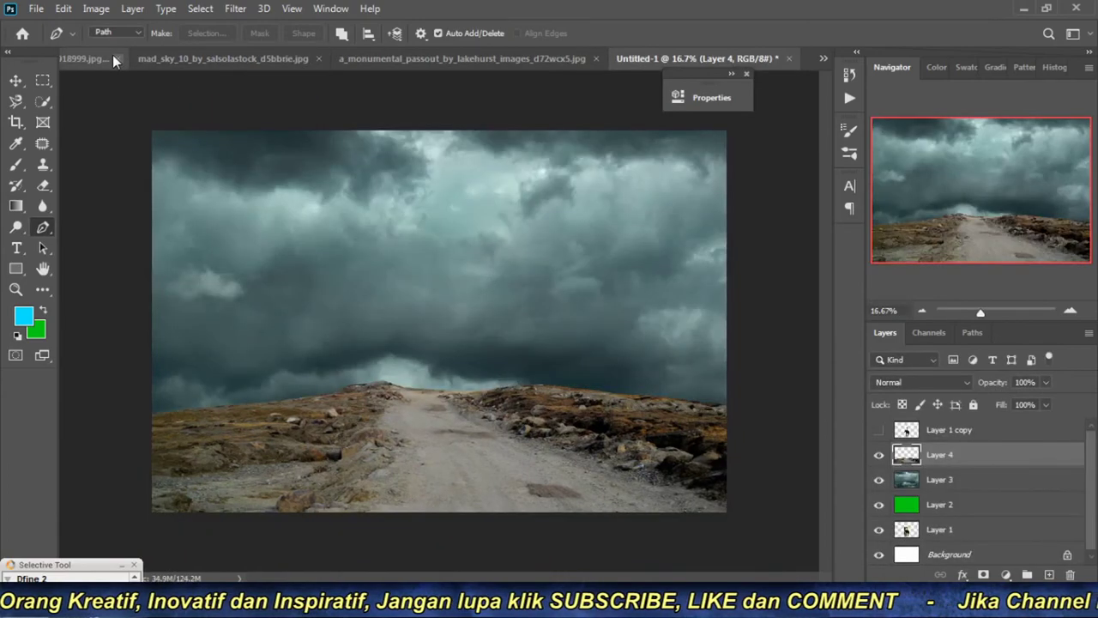
click(114, 57)
click(82, 61)
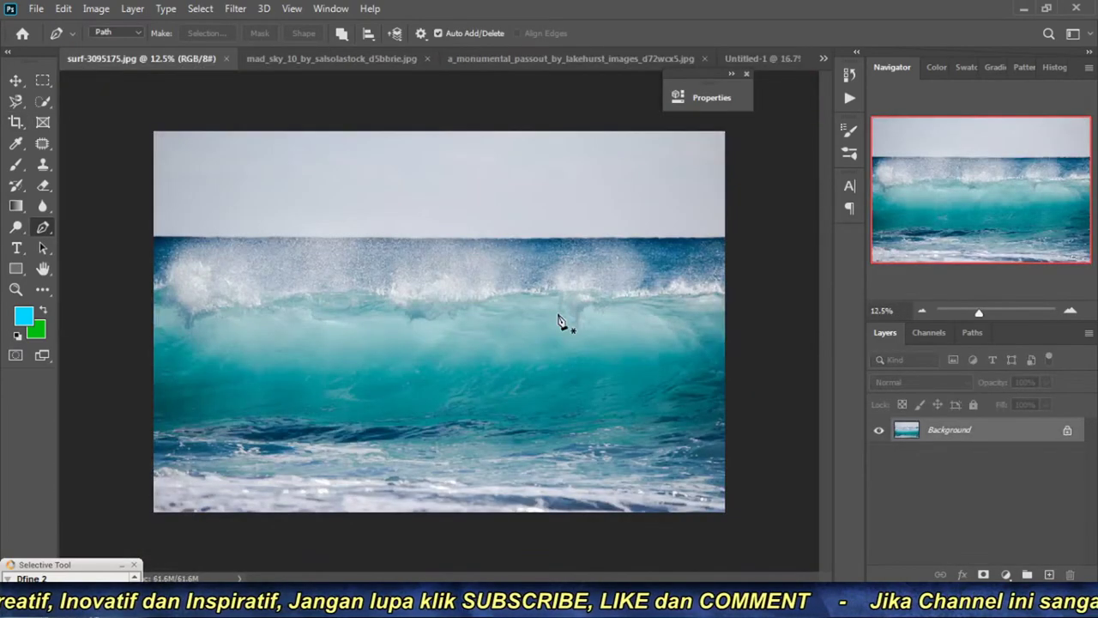
Step: Close the mad_sky photo and select all of the water_sploosh image
click(350, 60)
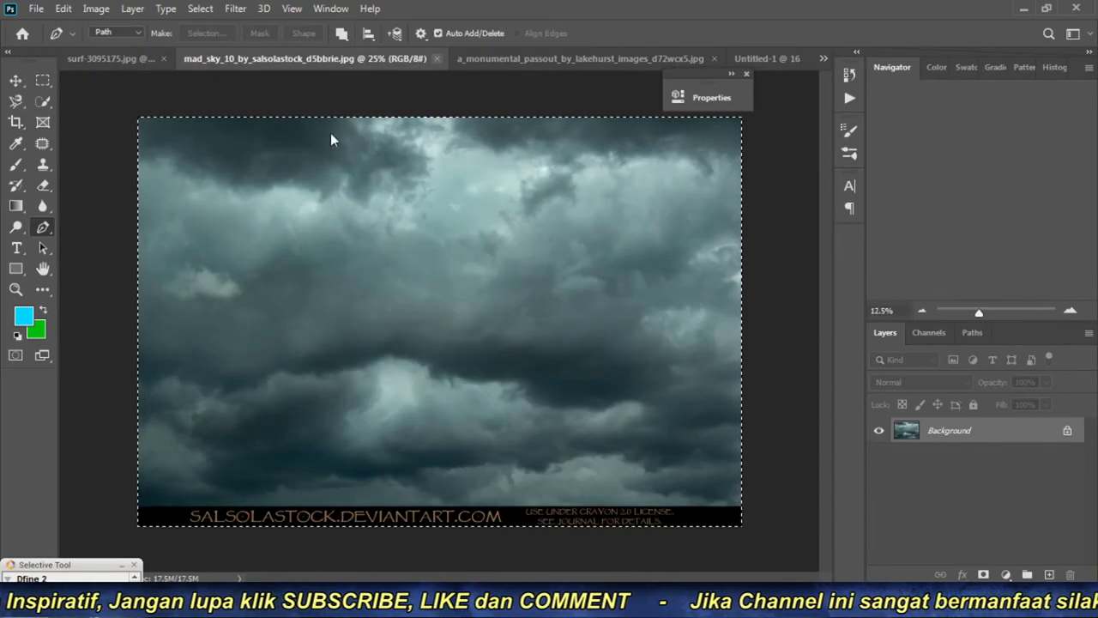
key(ctrl+w)
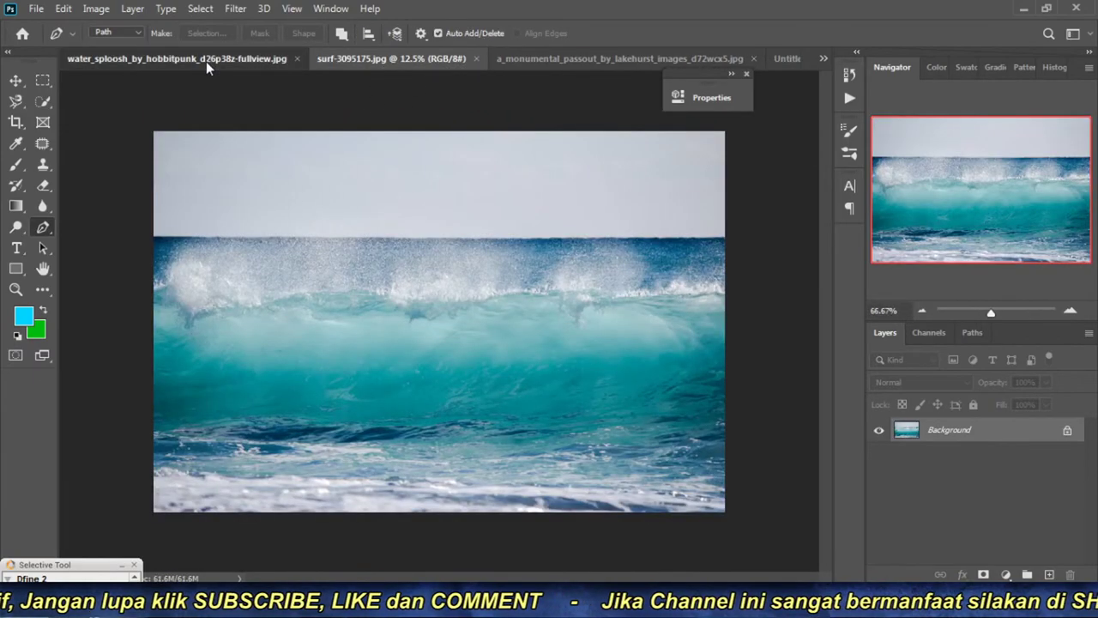
click(205, 60)
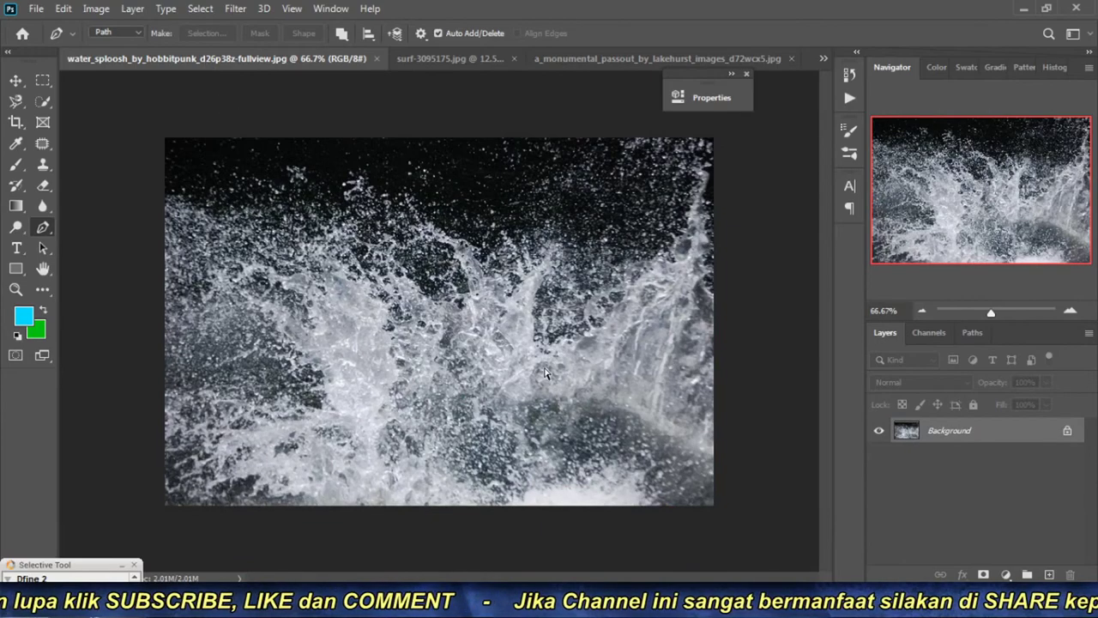
key(ctrl+a)
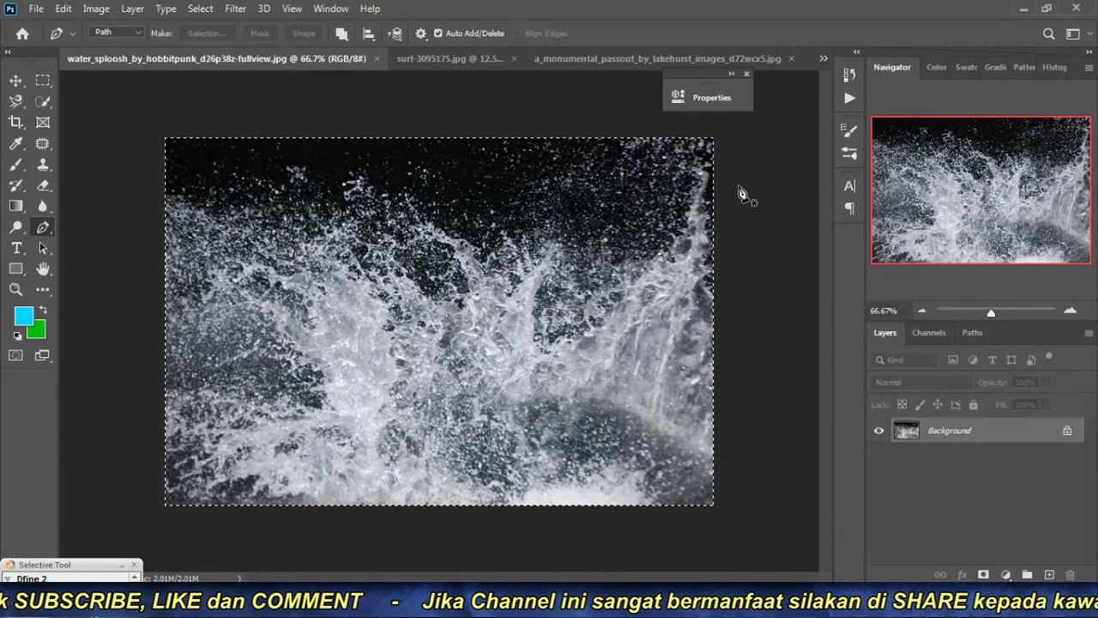
Step: Paste the splash into Untitled-1 as Layer 5, scaled to 183.4% and nudged down
click(822, 58)
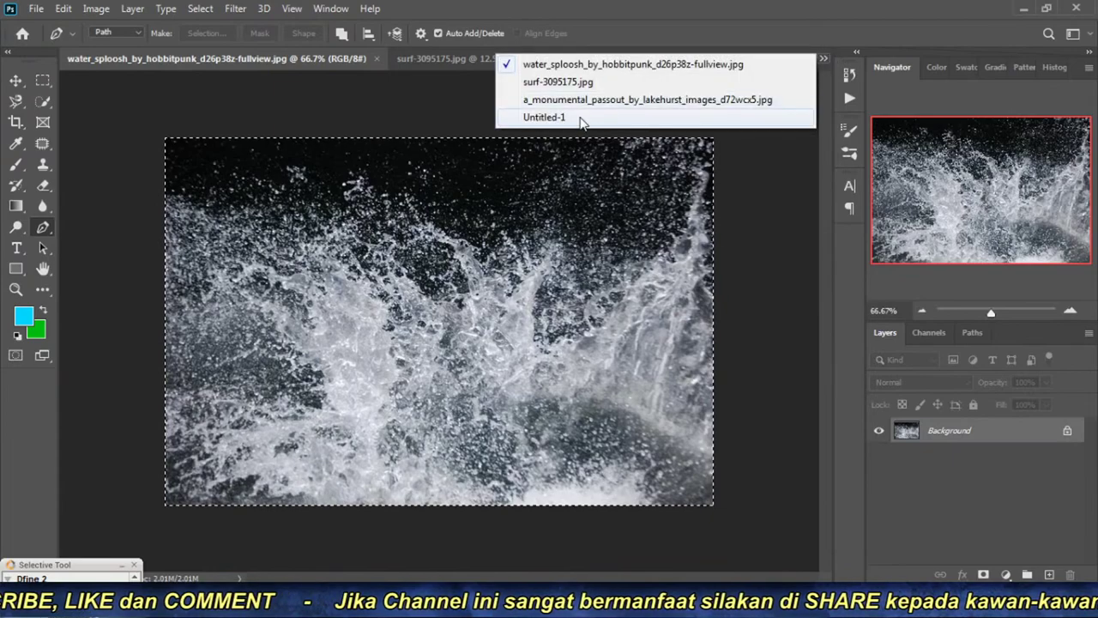
click(544, 117)
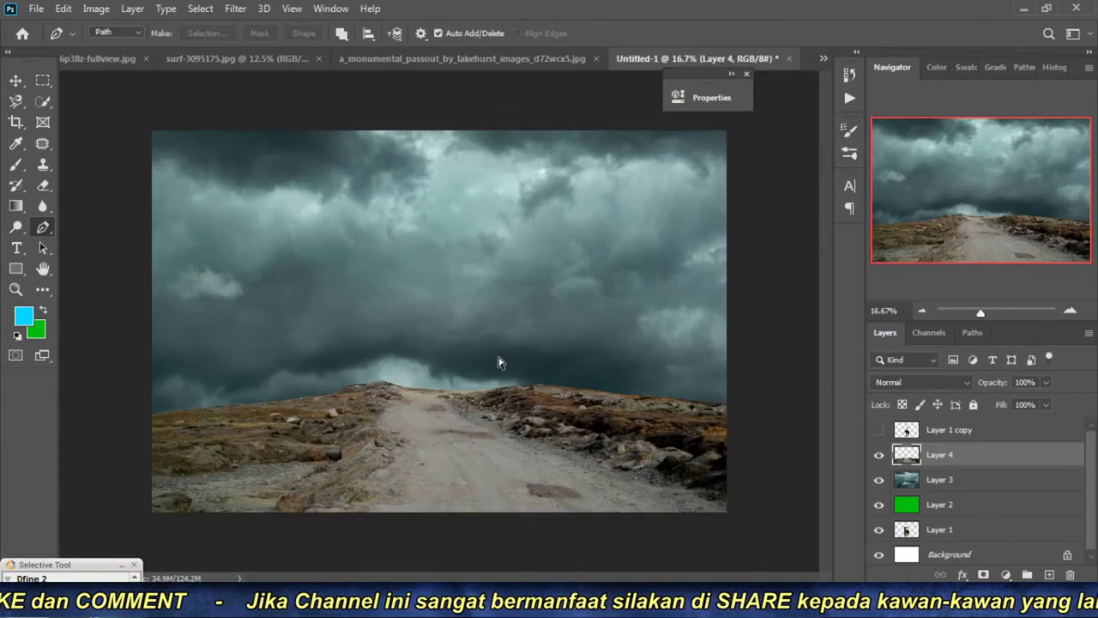
key(ctrl+v)
key(ctrl+t)
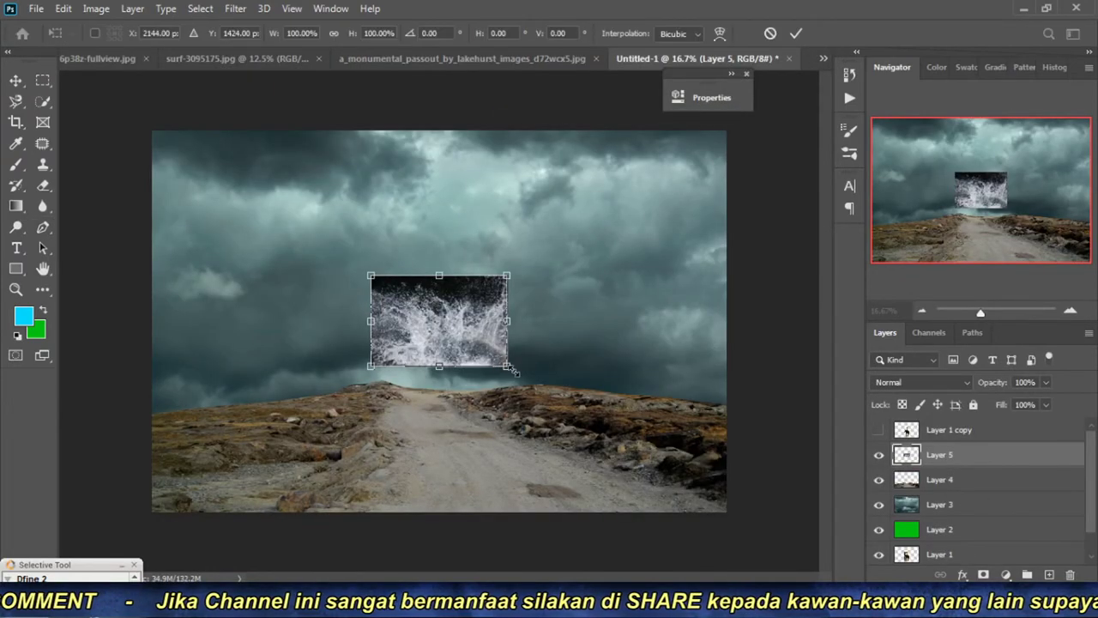
drag(508, 366, 566, 403)
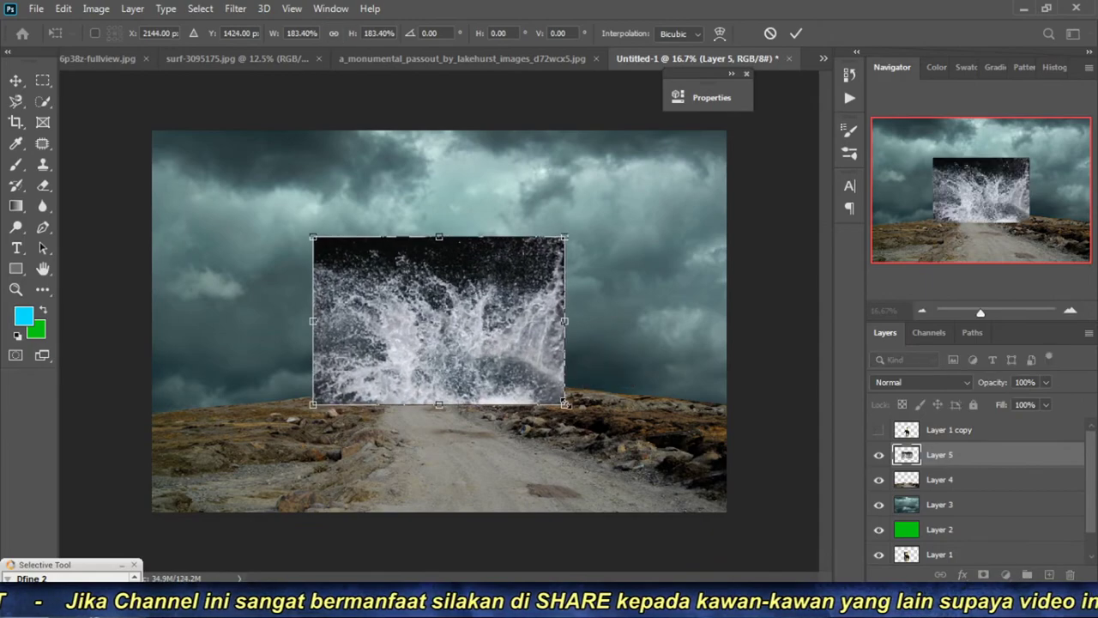
key(Return)
drag(468, 321, 467, 330)
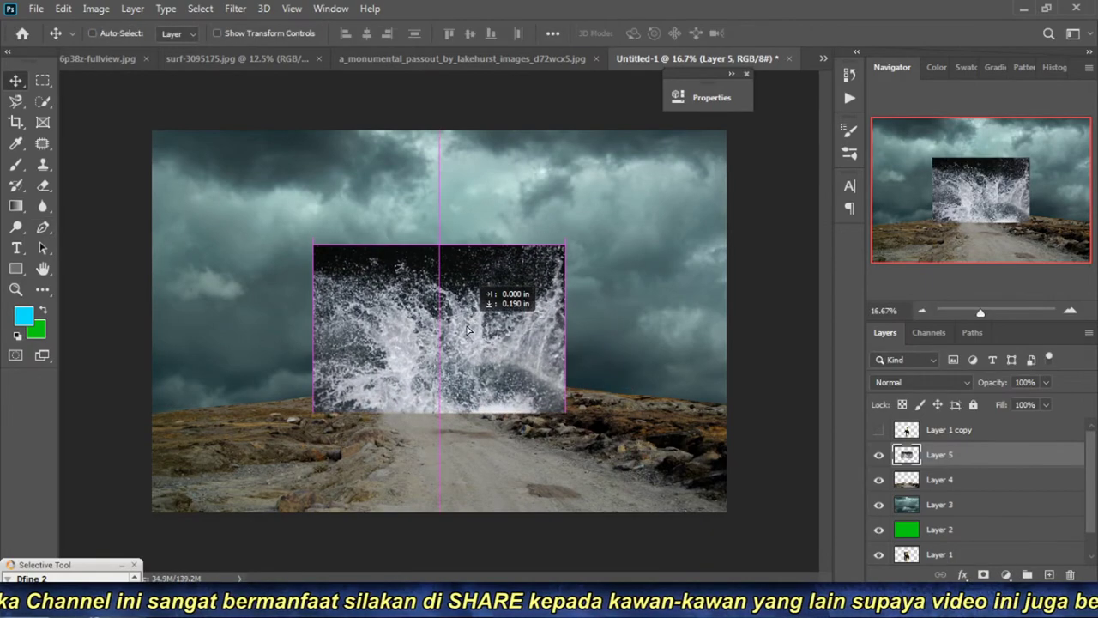
click(92, 57)
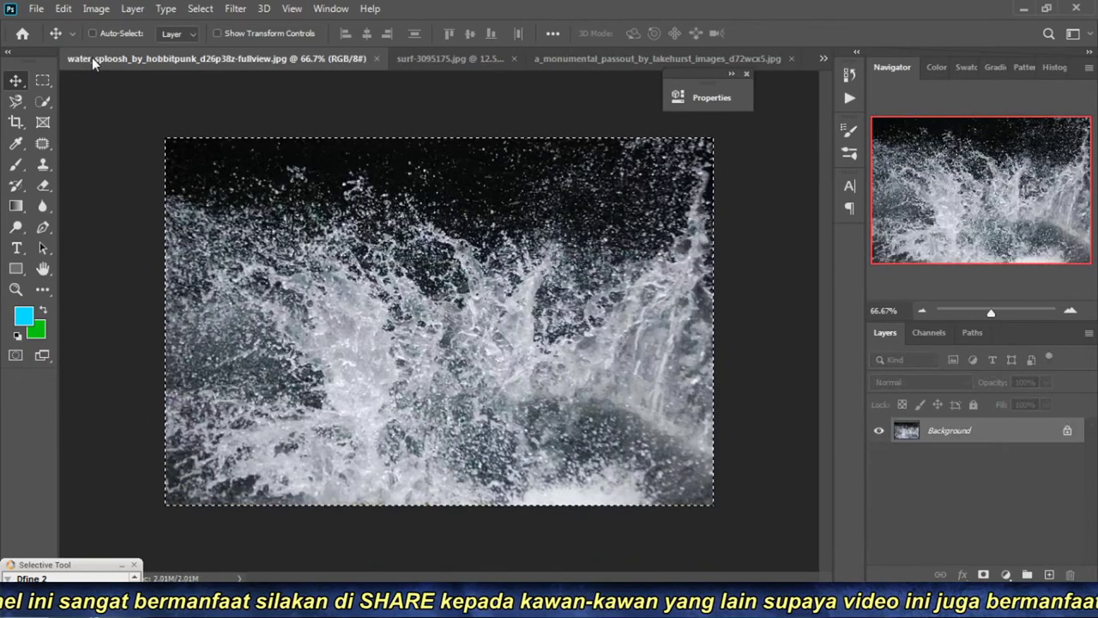
Step: Close the water_sploosh photo, rearrange the tool and panel docks, and go to the Ghost folder
click(376, 59)
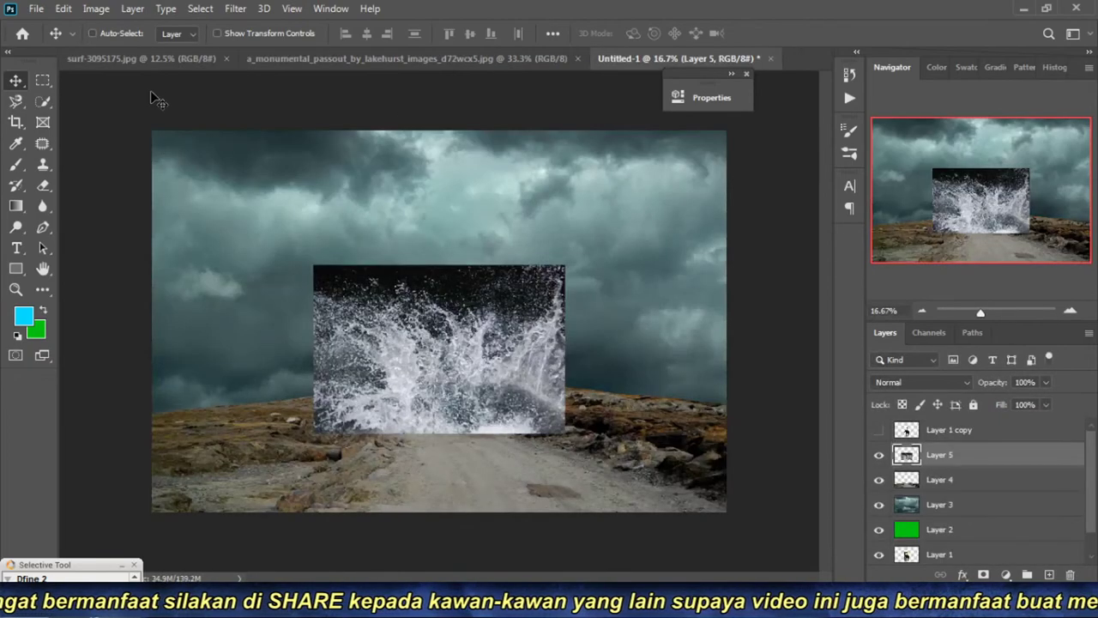
click(136, 58)
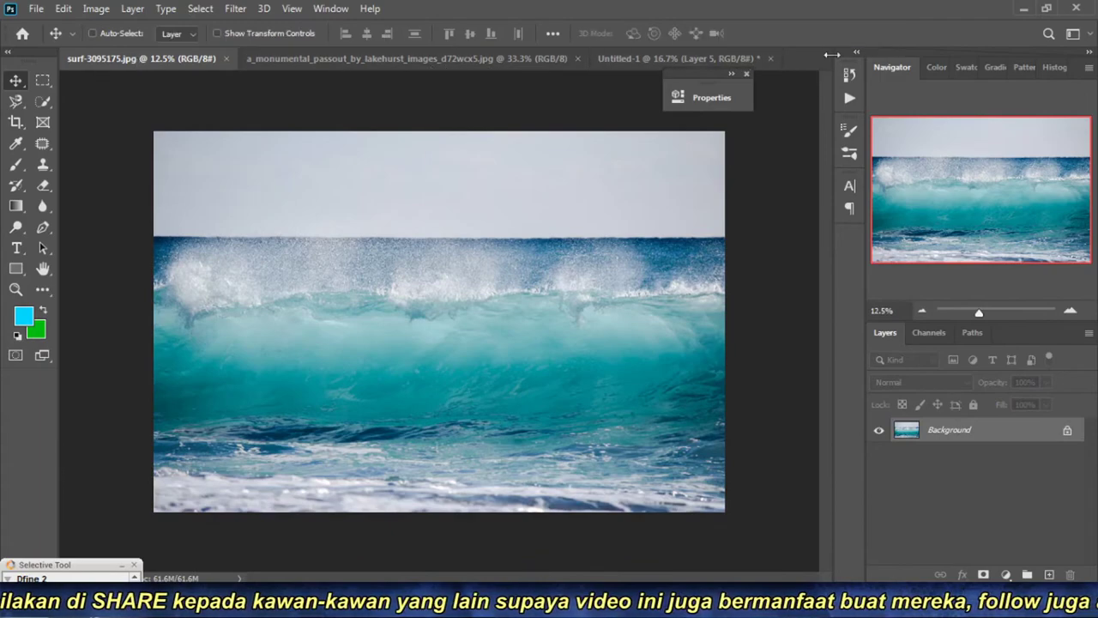
click(12, 53)
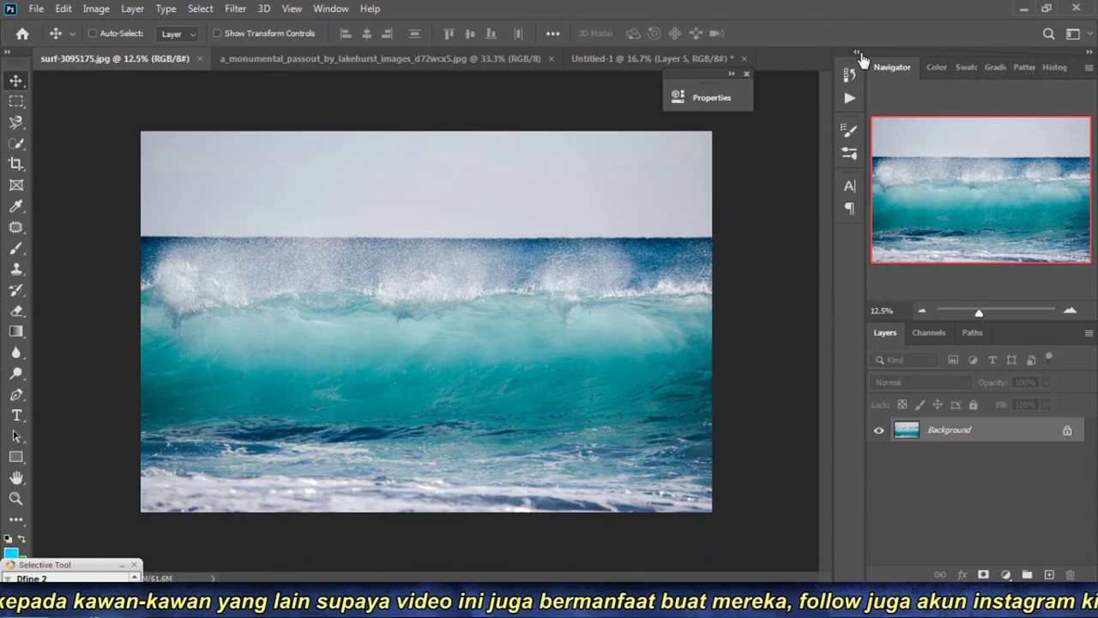
click(857, 53)
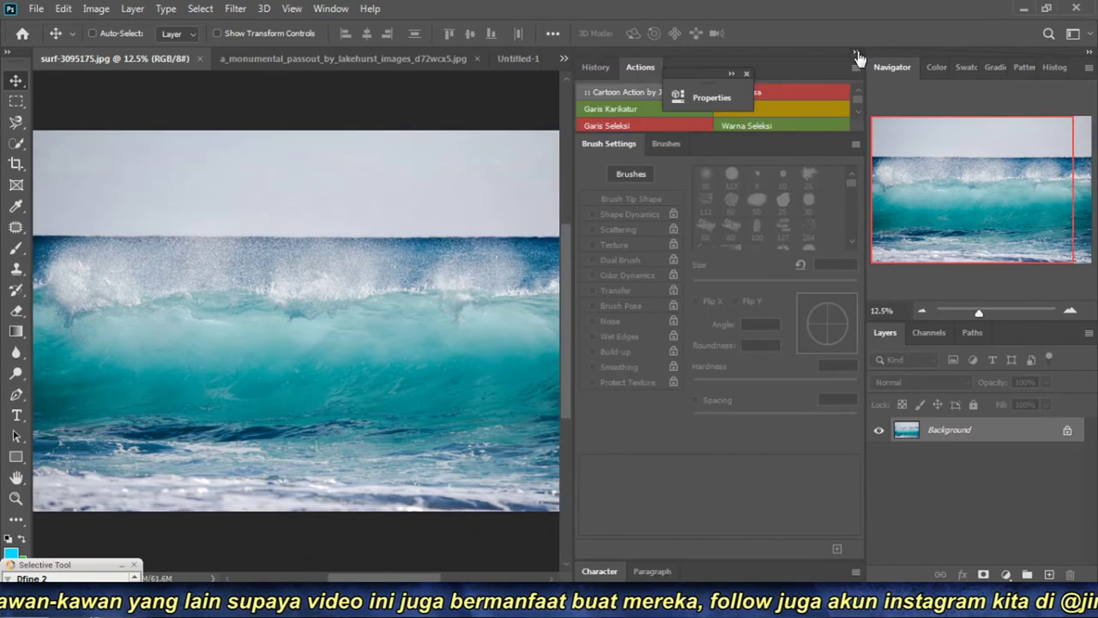
click(857, 53)
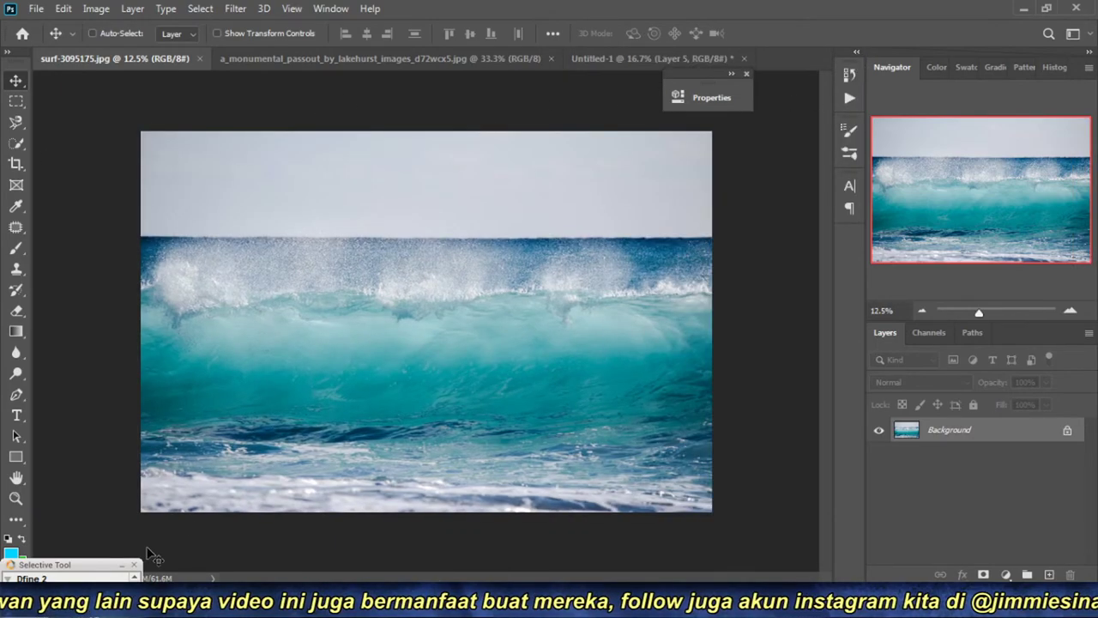
click(276, 502)
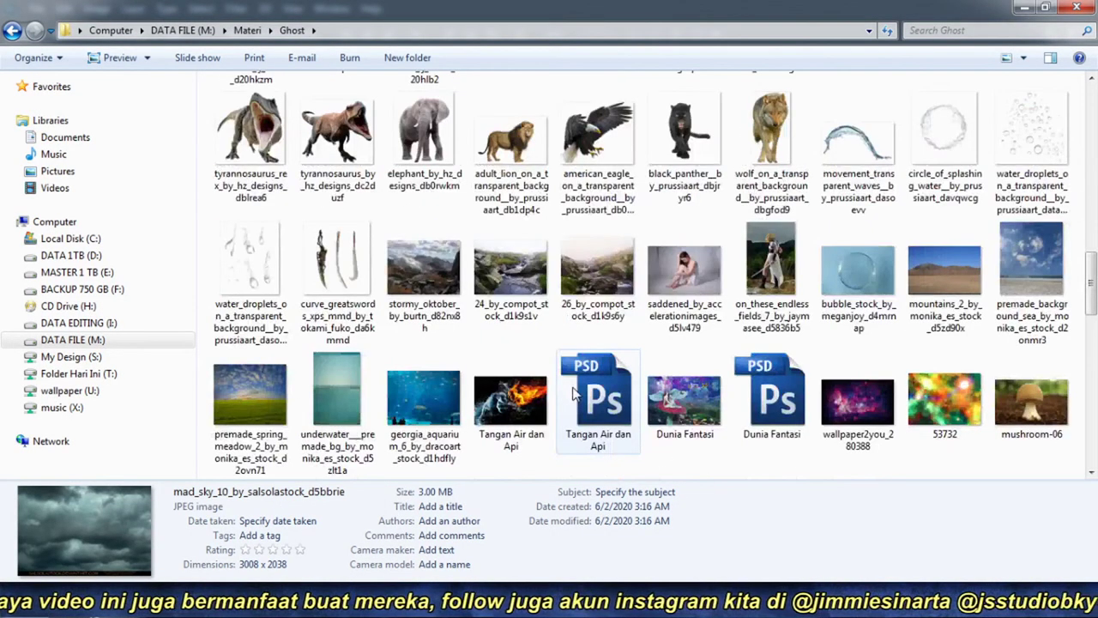
Step: Find ocean-918999 in the Digital Imaging folder and open it with Adobe Photoshop 2020
scroll(572, 387, down, 10)
scroll(572, 387, down, 3)
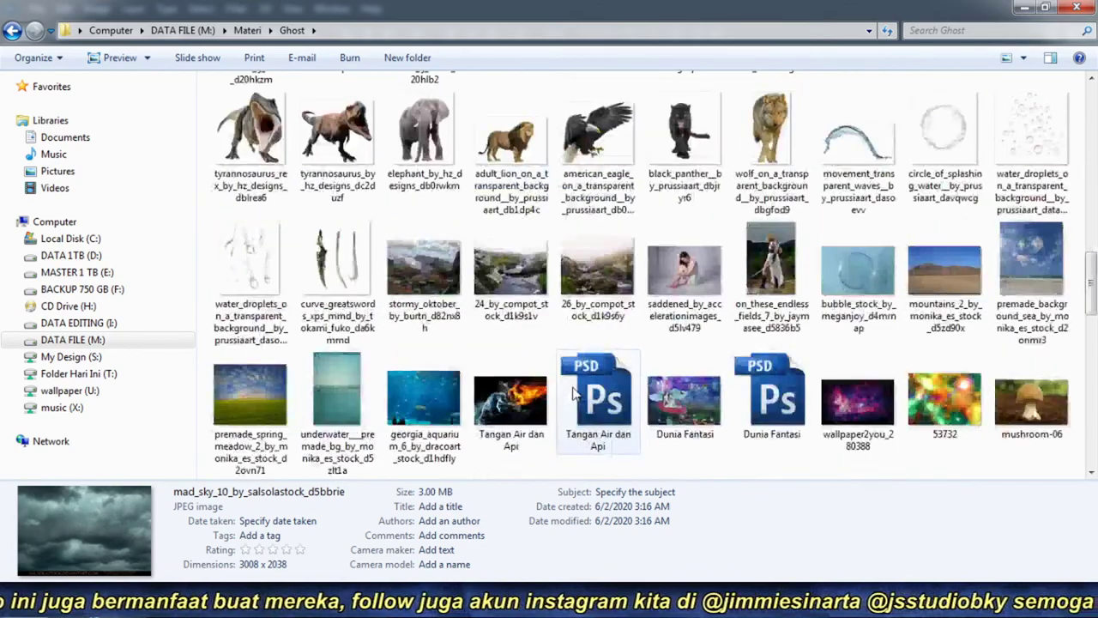
scroll(573, 387, down, 5)
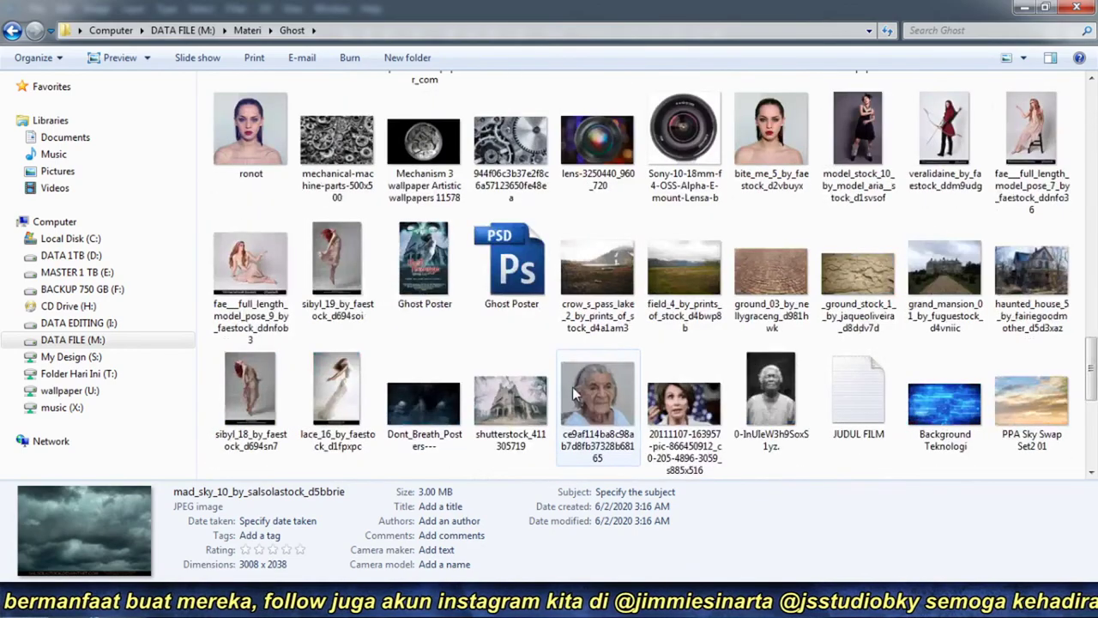
scroll(572, 387, up, 2)
scroll(572, 387, up, 10)
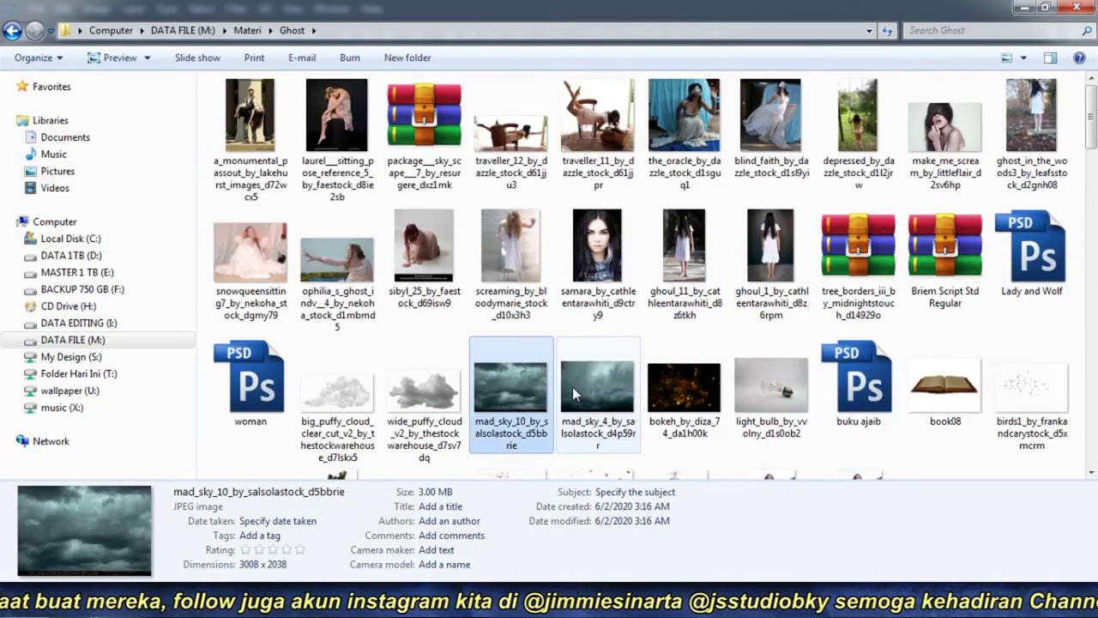
click(248, 30)
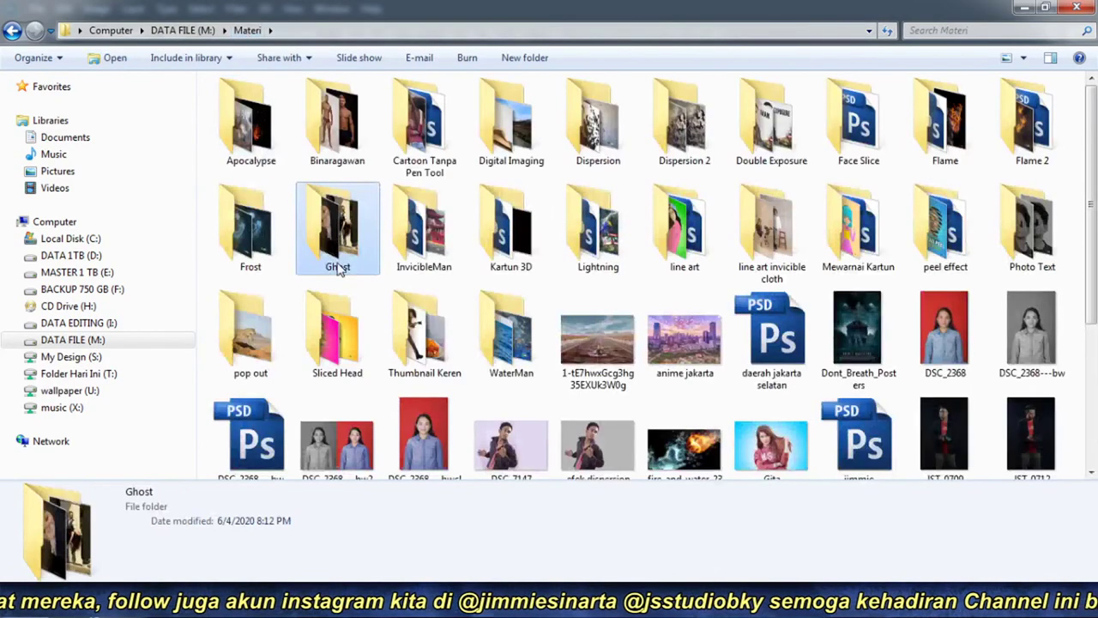
double_click(503, 167)
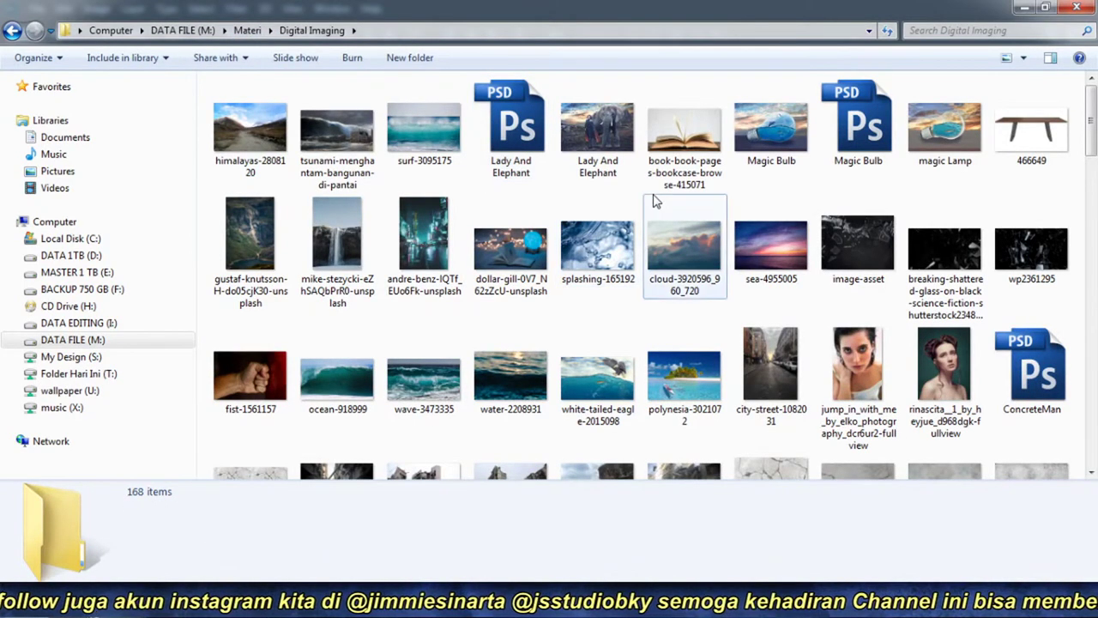
click(684, 249)
double_click(334, 382)
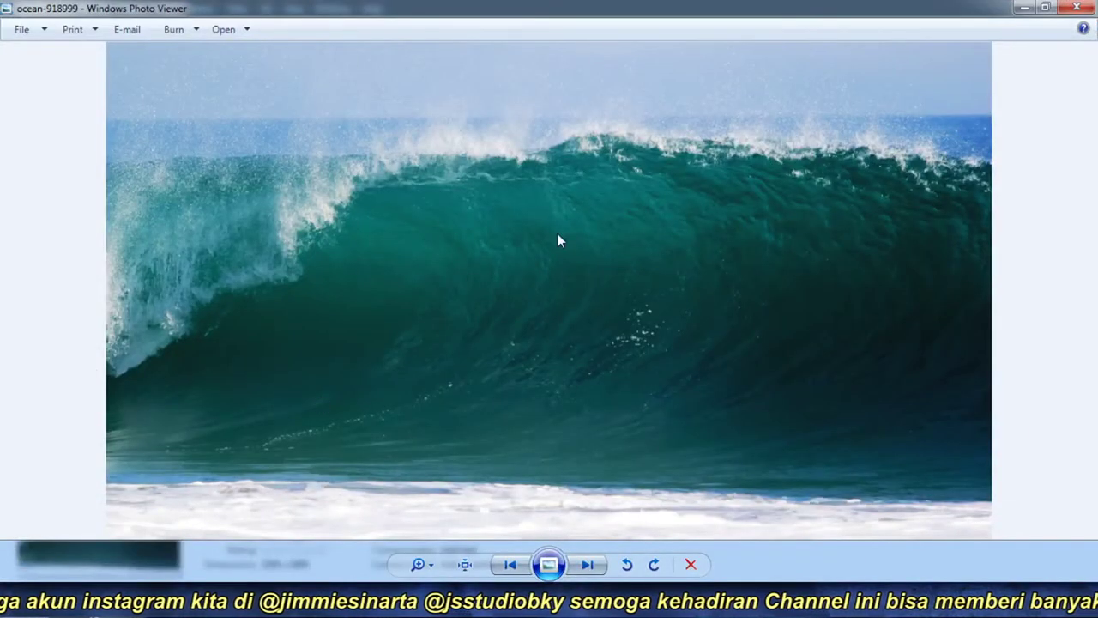
right_click(642, 151)
mouse_move(729, 162)
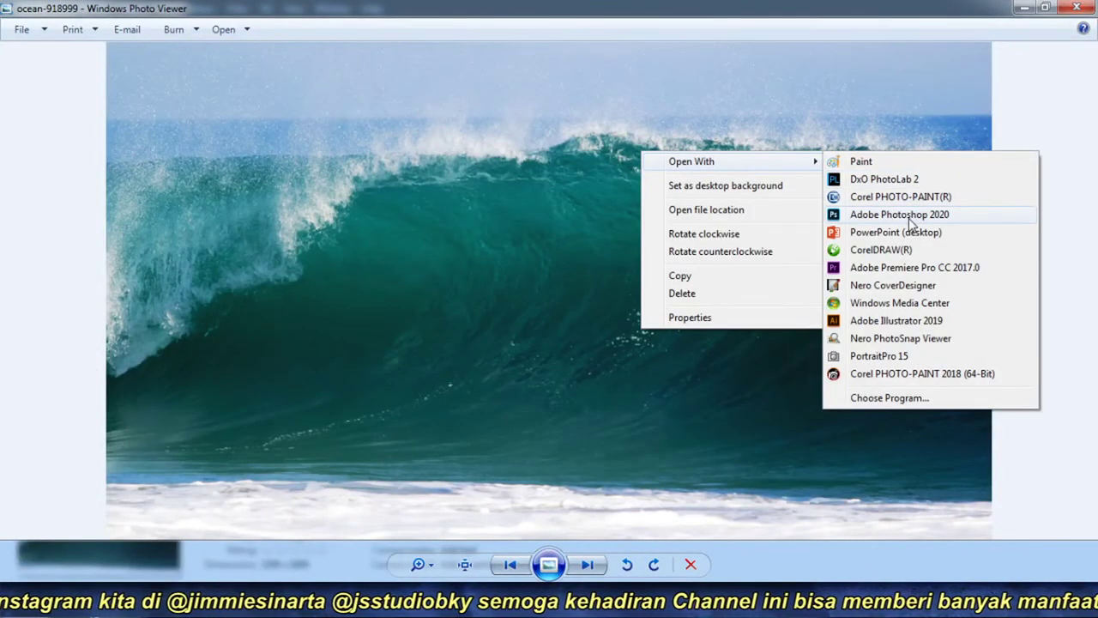
click(913, 216)
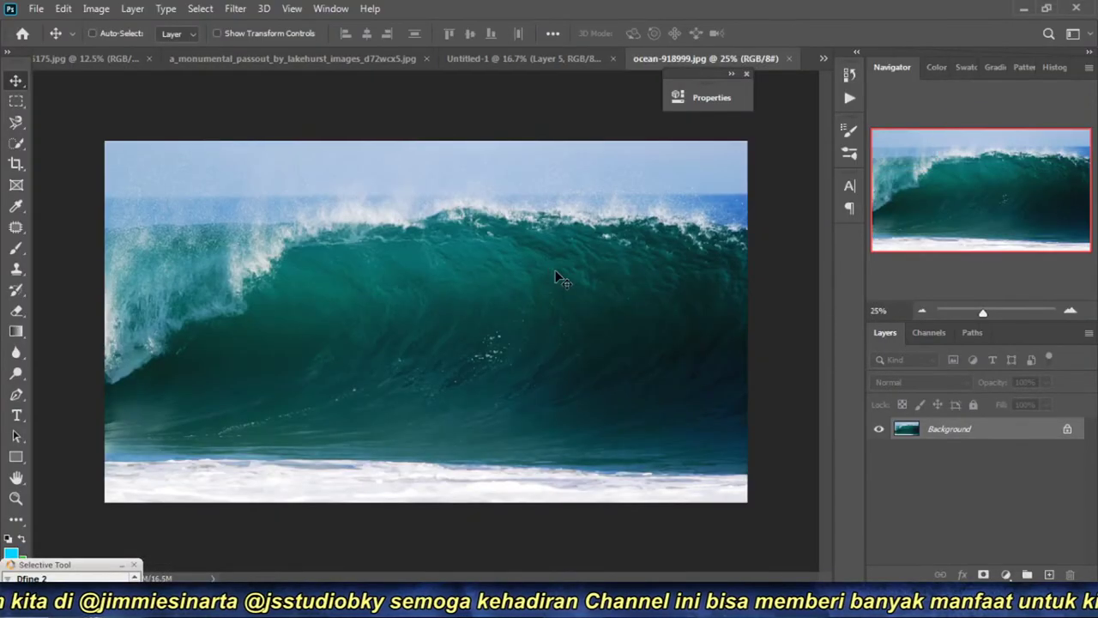
Step: Paste the ocean wave into Untitled-1 as Layer 6, with Layer 5 hidden, and position it
key(ctrl+a)
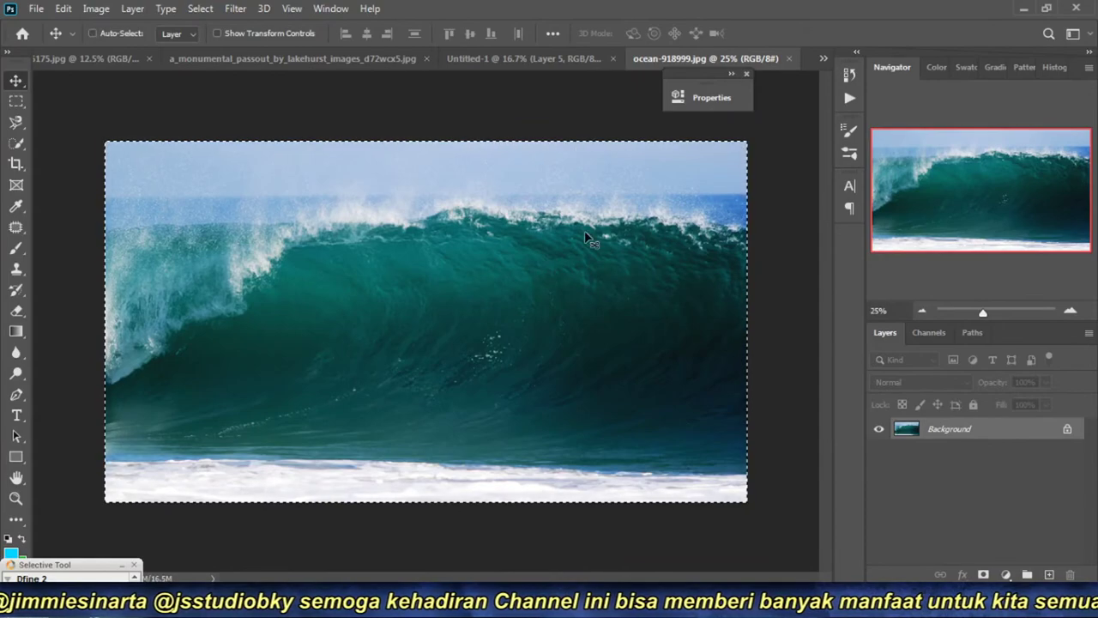
click(497, 60)
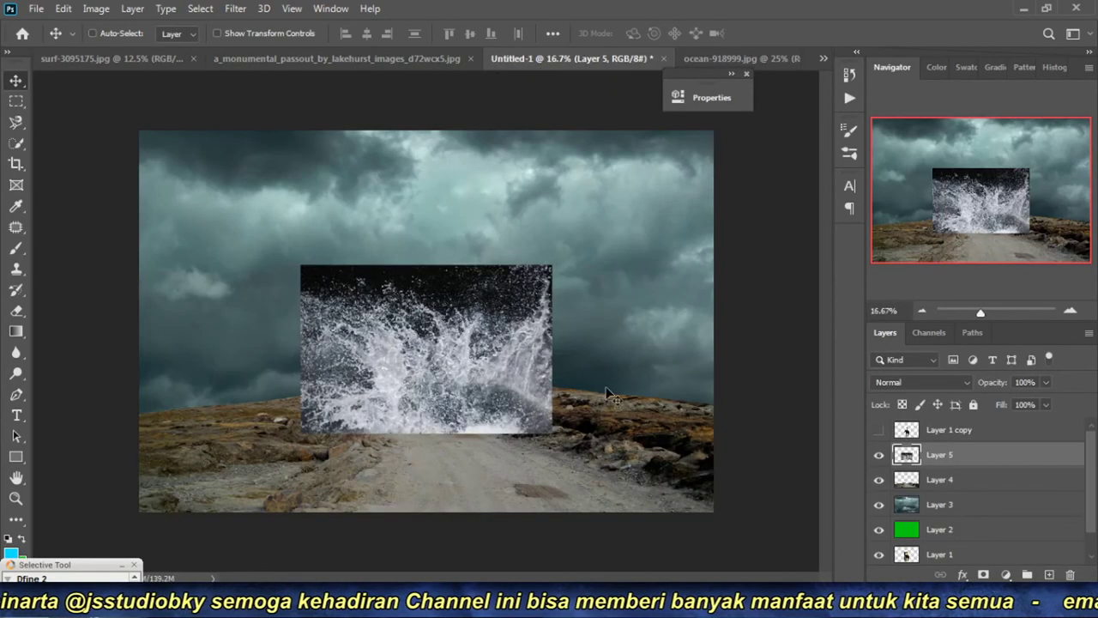
click(878, 455)
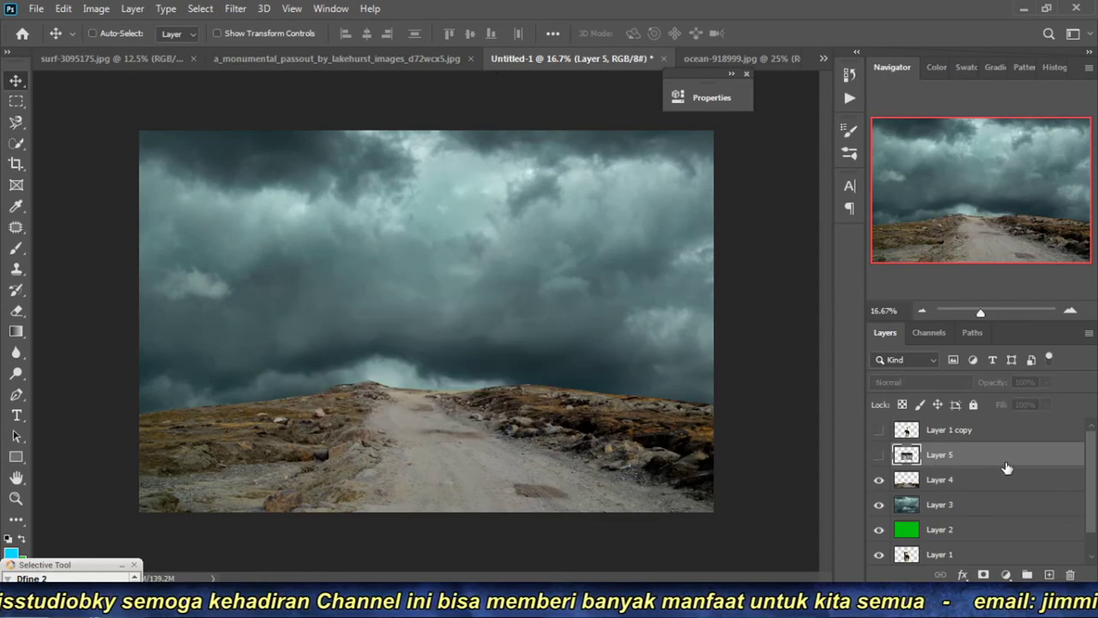
key(ctrl+v)
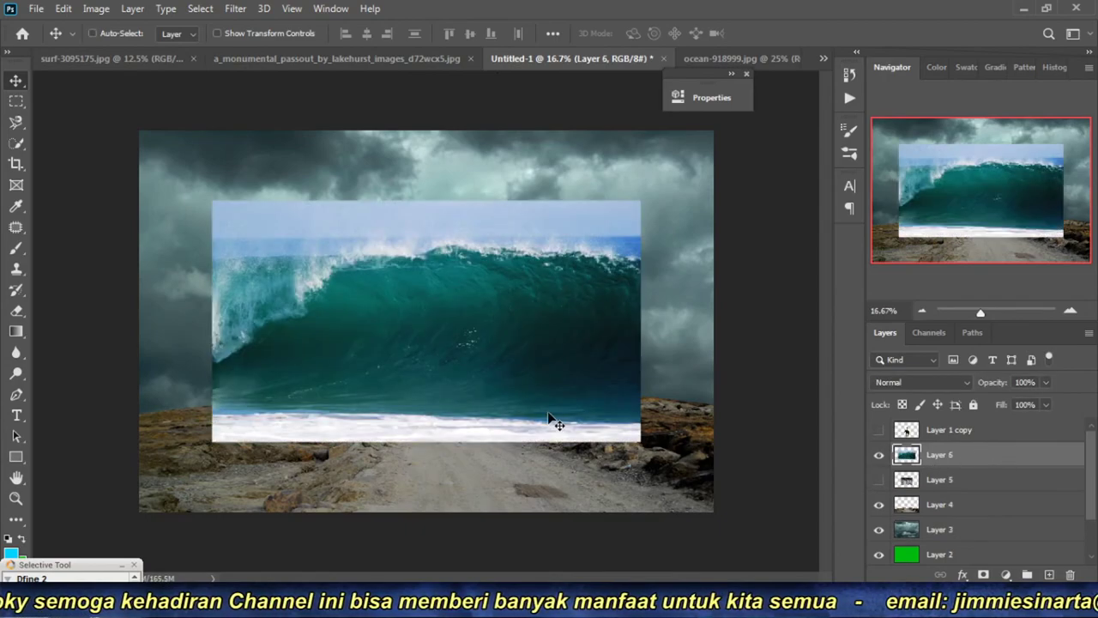
mouse_move(548, 401)
mouse_down()
mouse_move(670, 398)
mouse_move(654, 402)
mouse_up()
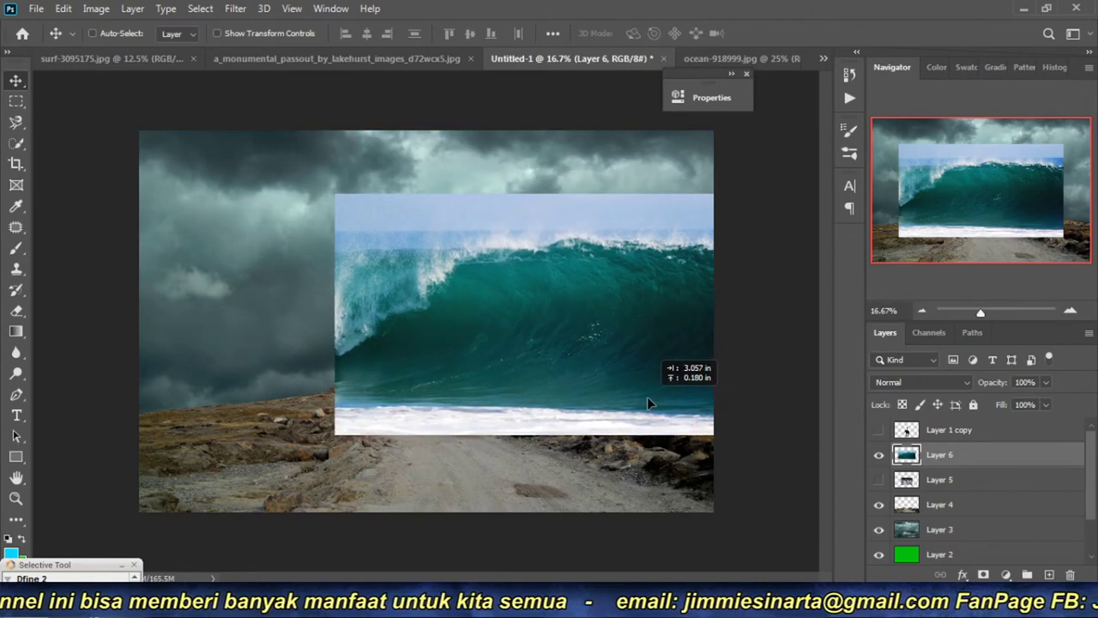
drag(654, 402, 533, 385)
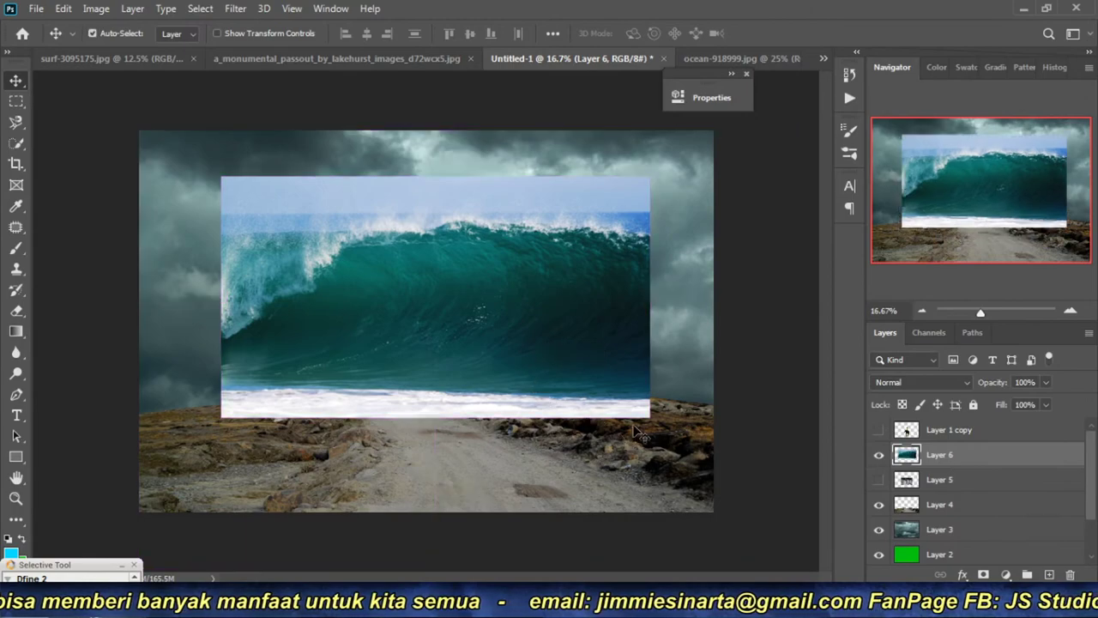
Step: Stretch the wave layer to about 134% so it spans the canvas width
key(ctrl+t)
drag(650, 297, 712, 297)
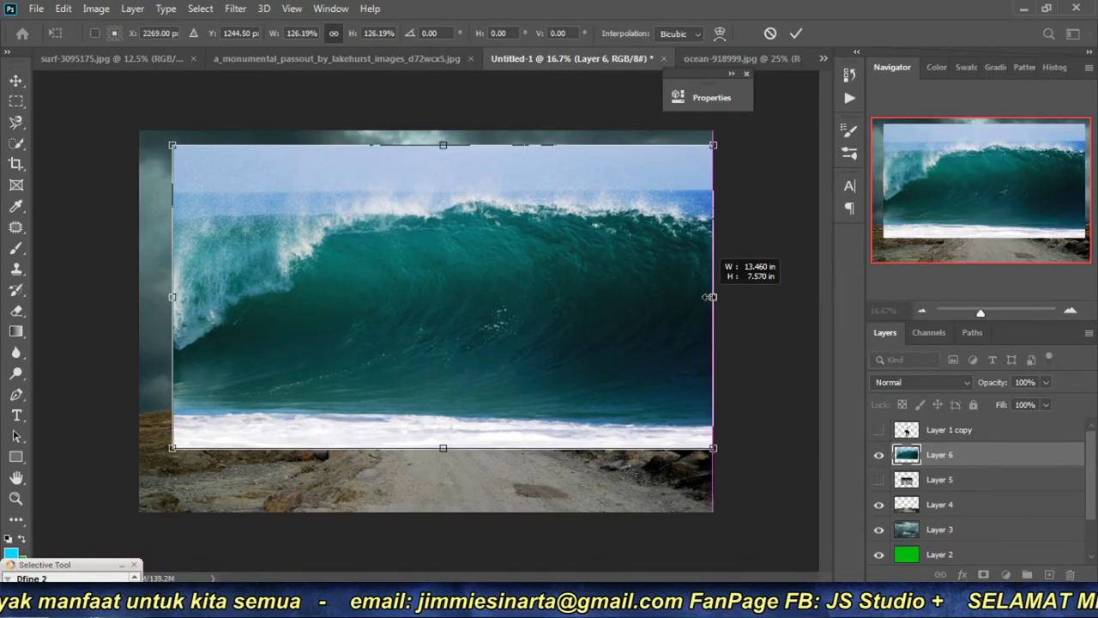
drag(173, 297, 141, 266)
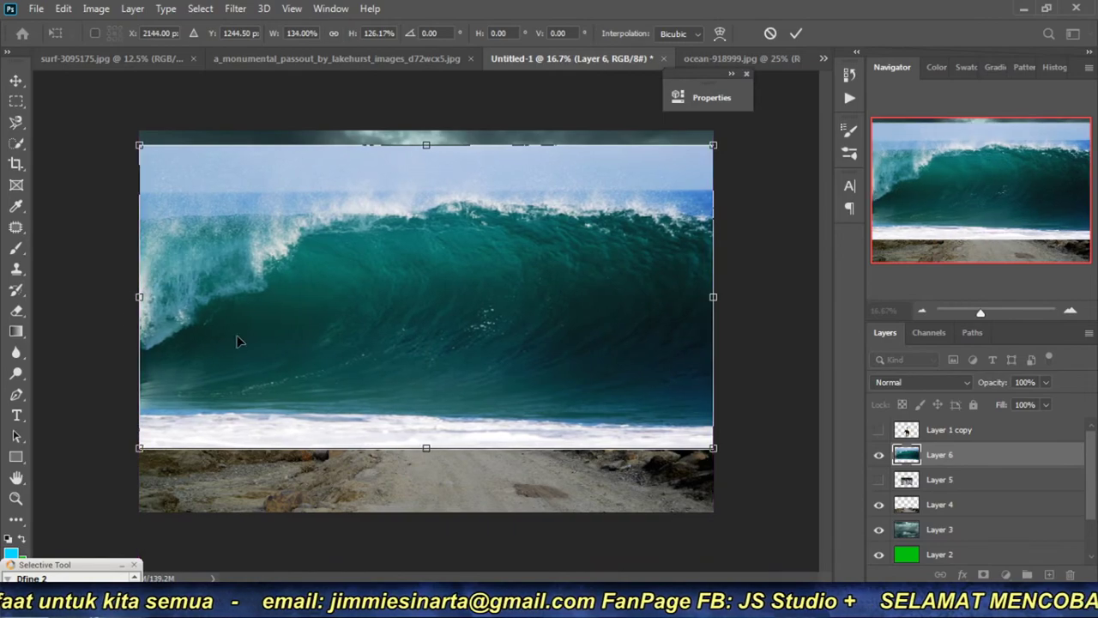
key(Return)
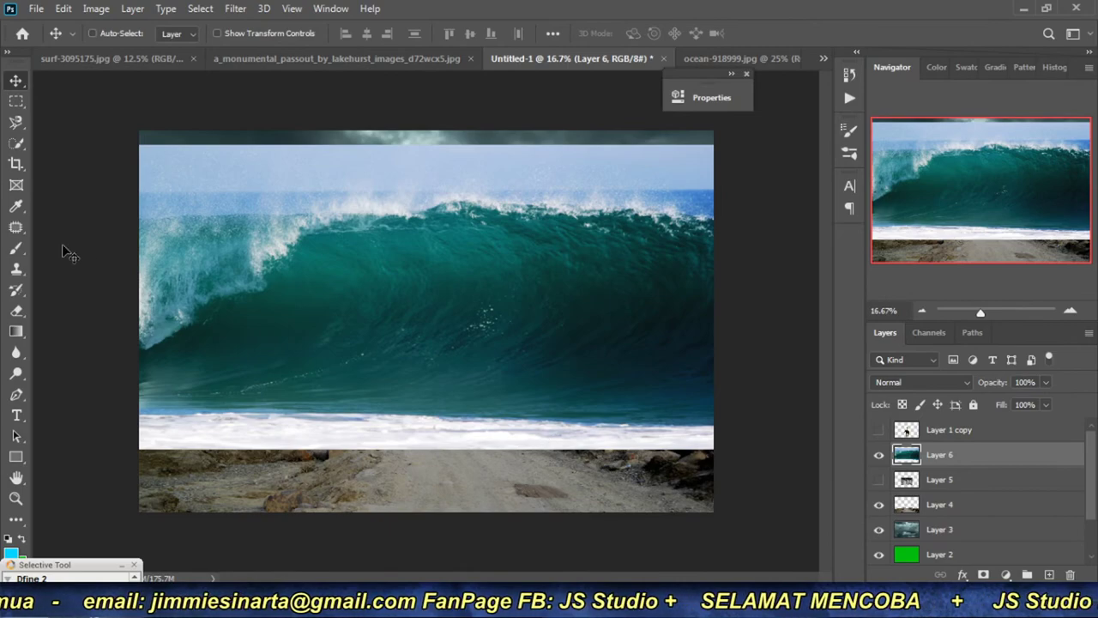
Step: Show Layer 1 copy, shift the wave right, and duplicate it as a horizontally flipped copy
click(878, 431)
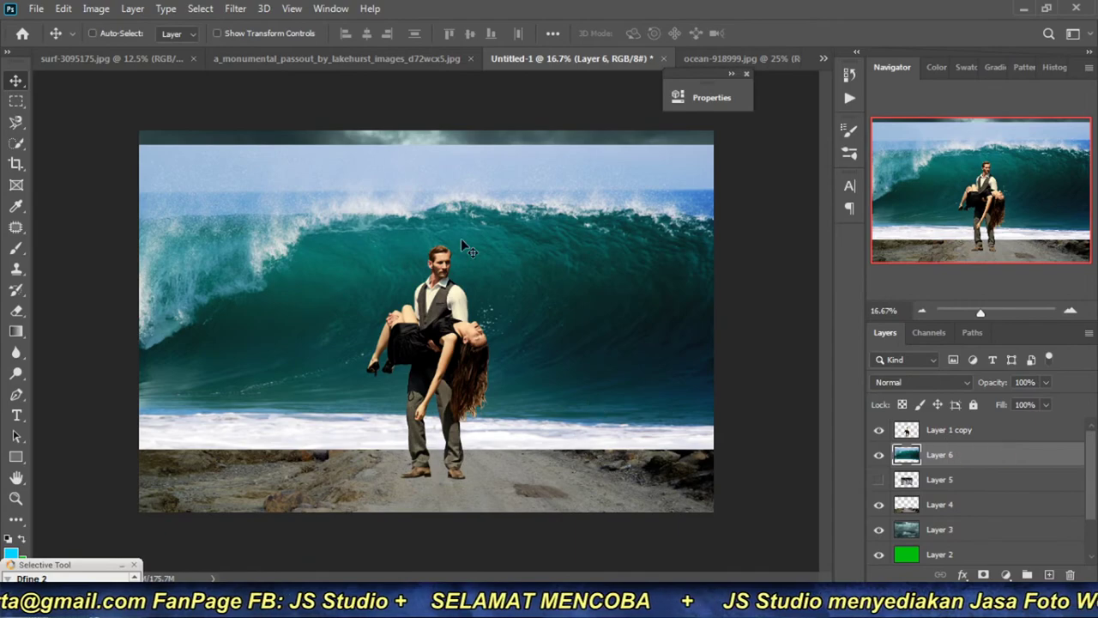
mouse_move(305, 288)
mouse_down()
mouse_move(654, 297)
mouse_move(525, 297)
mouse_up()
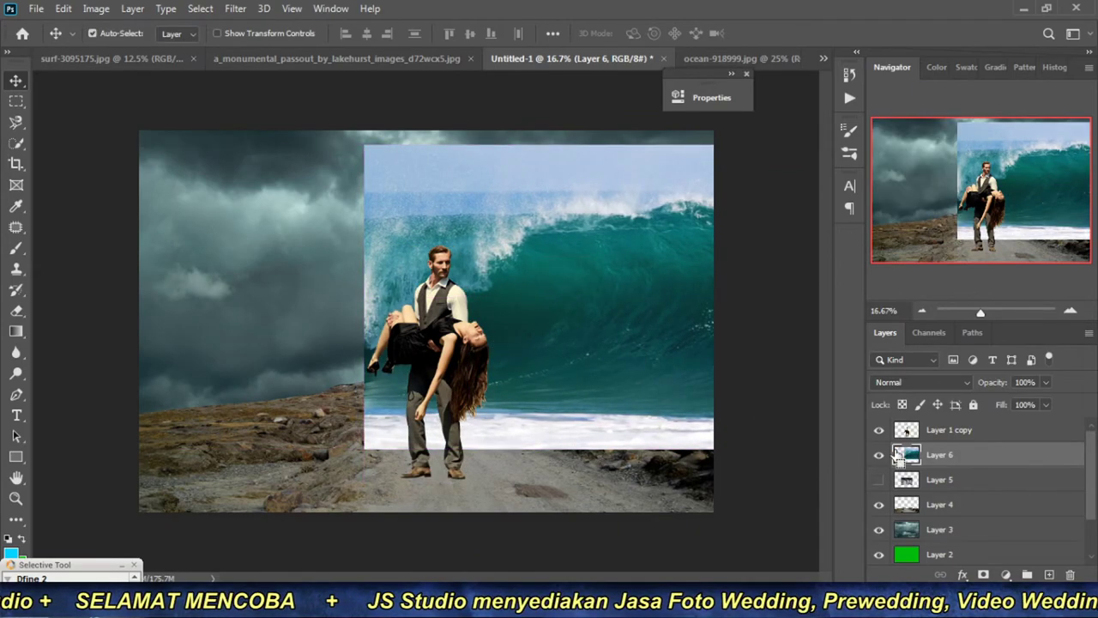
key(ctrl+j)
click(64, 9)
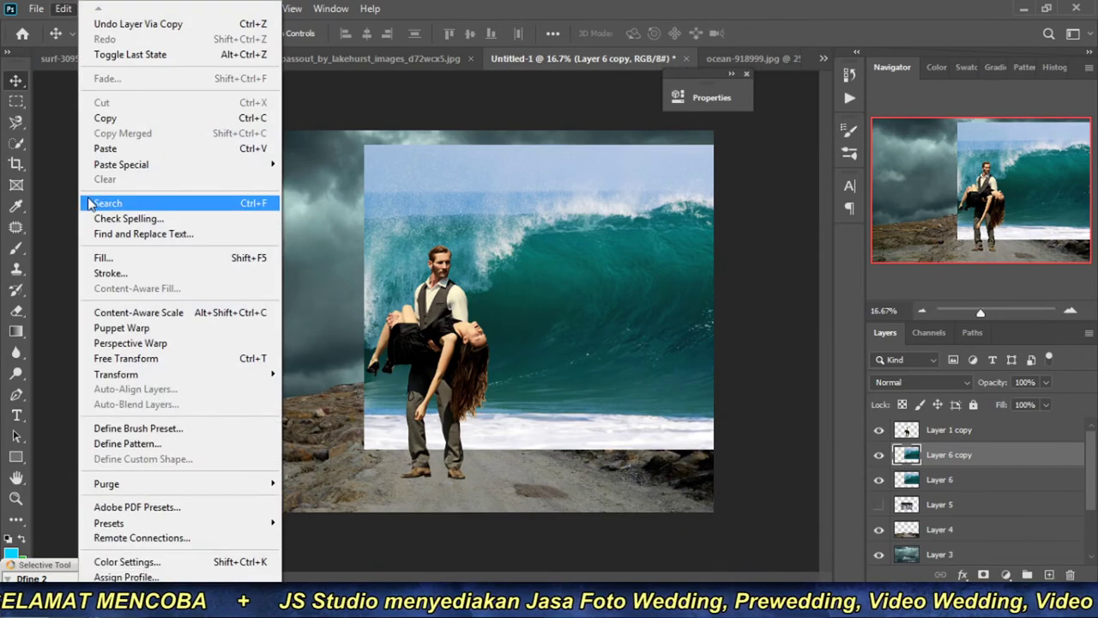
mouse_move(115, 374)
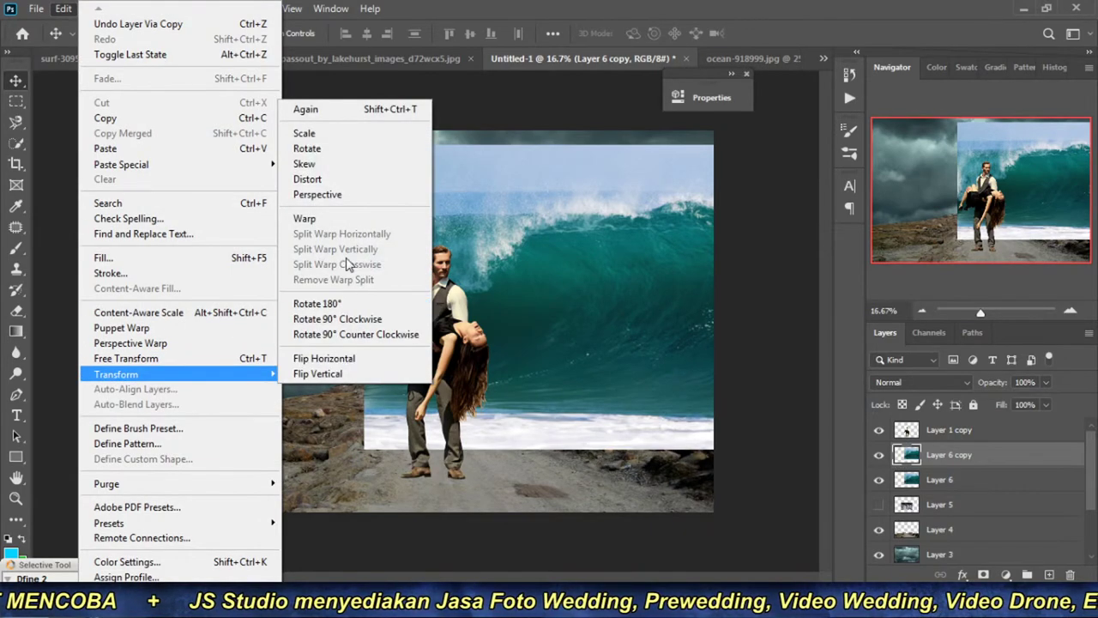
click(323, 357)
Step: Align the flipped Layer 6 copy with the original so the two curls meet symmetrically
mouse_move(496, 300)
mouse_down()
mouse_move(169, 318)
mouse_move(237, 313)
mouse_up()
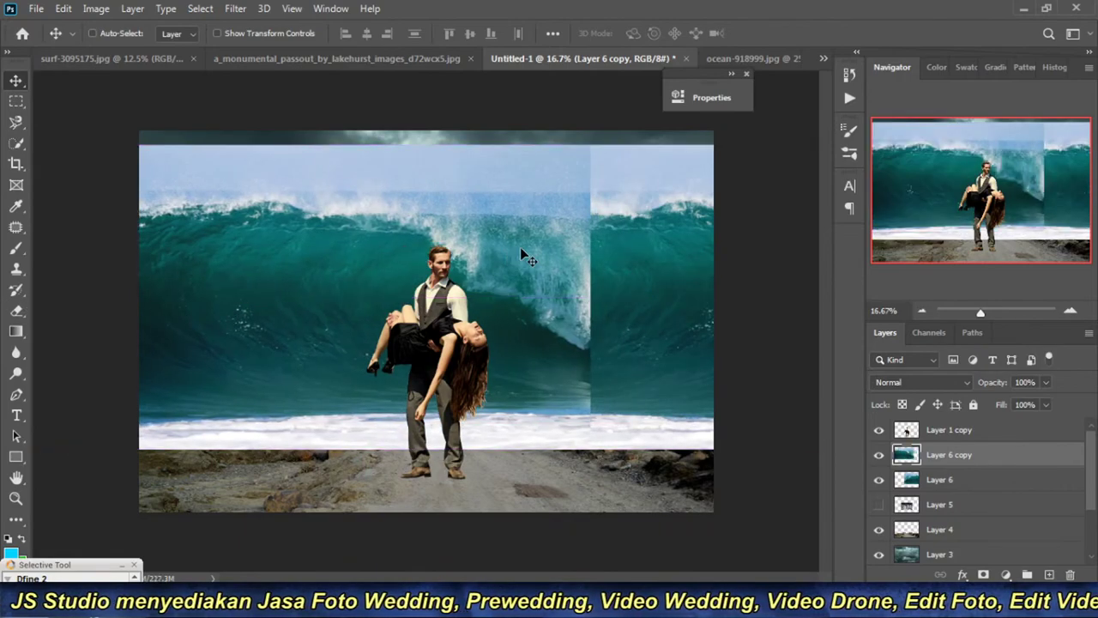
drag(521, 249, 291, 264)
click(1070, 311)
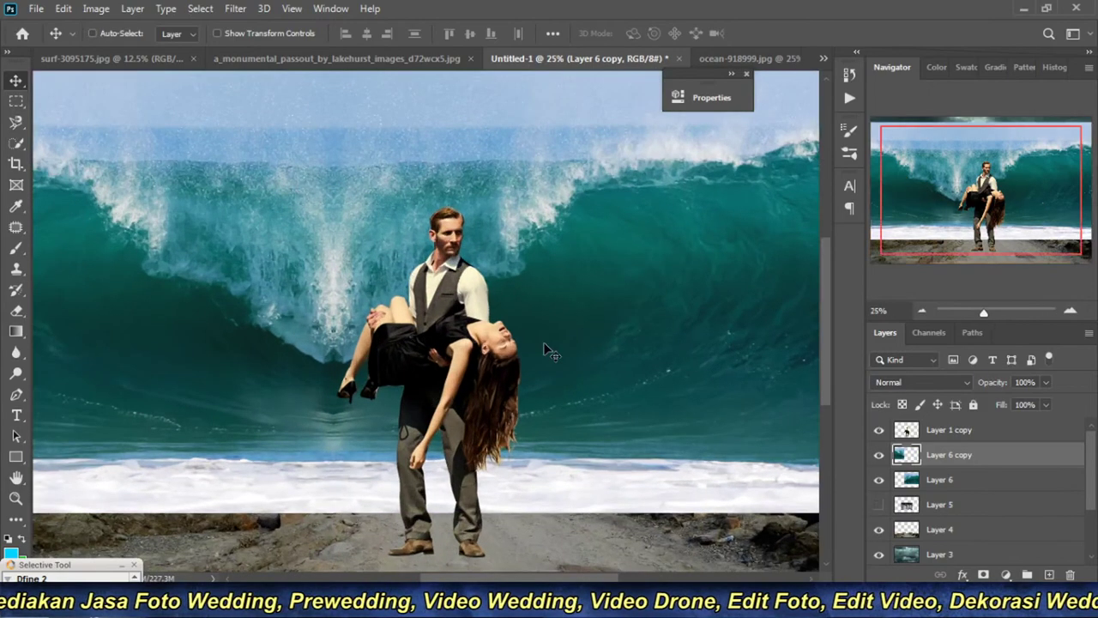
click(921, 311)
click(92, 32)
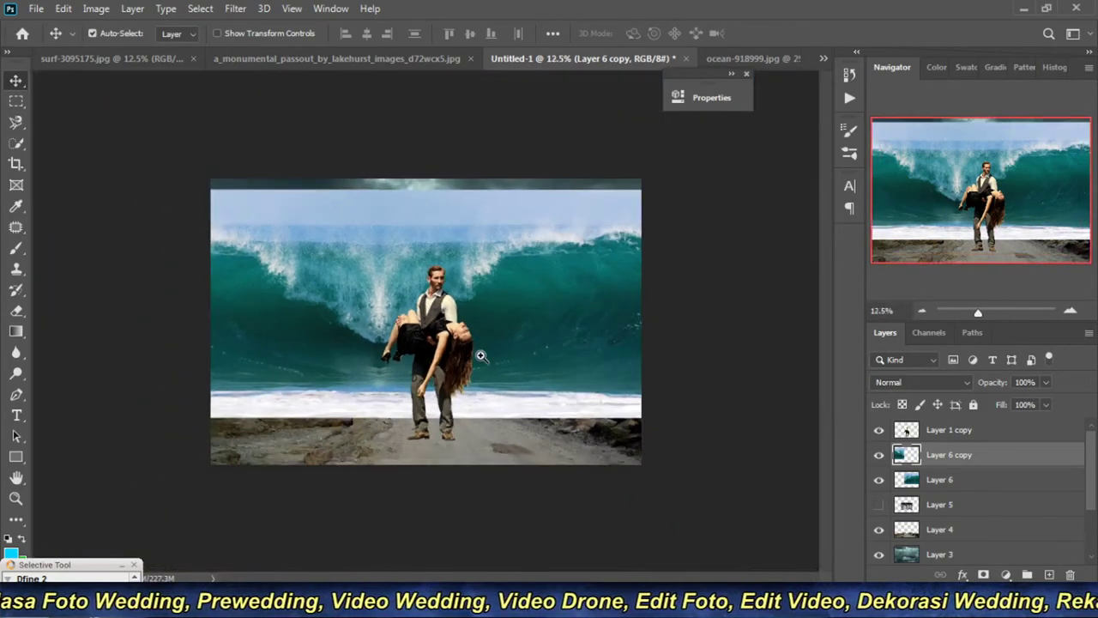
drag(428, 374, 483, 467)
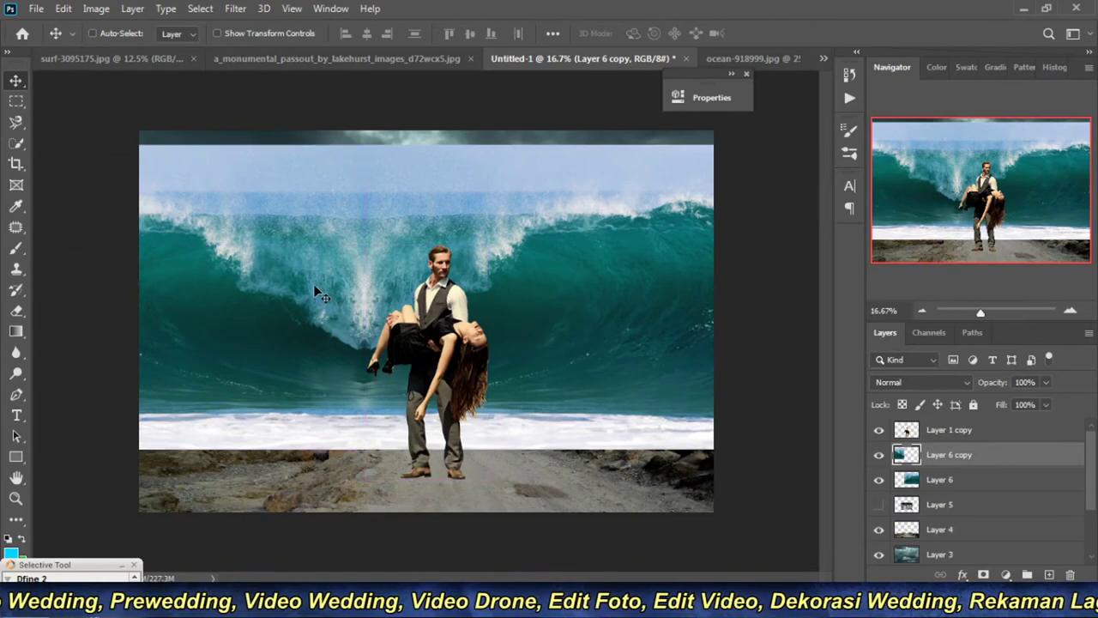
drag(313, 284, 352, 288)
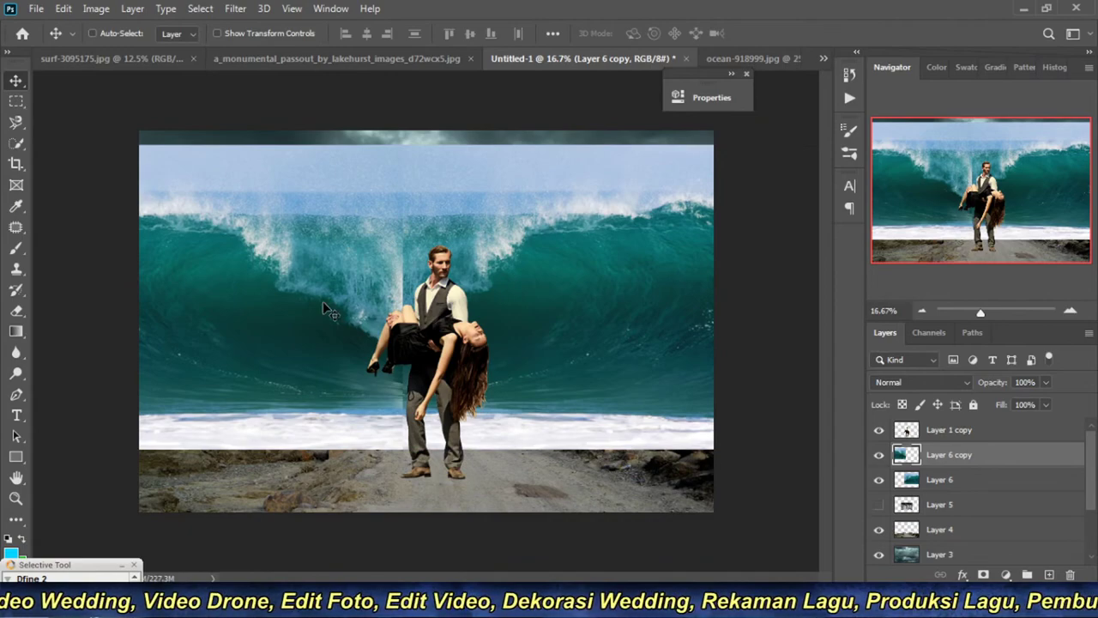
click(1069, 311)
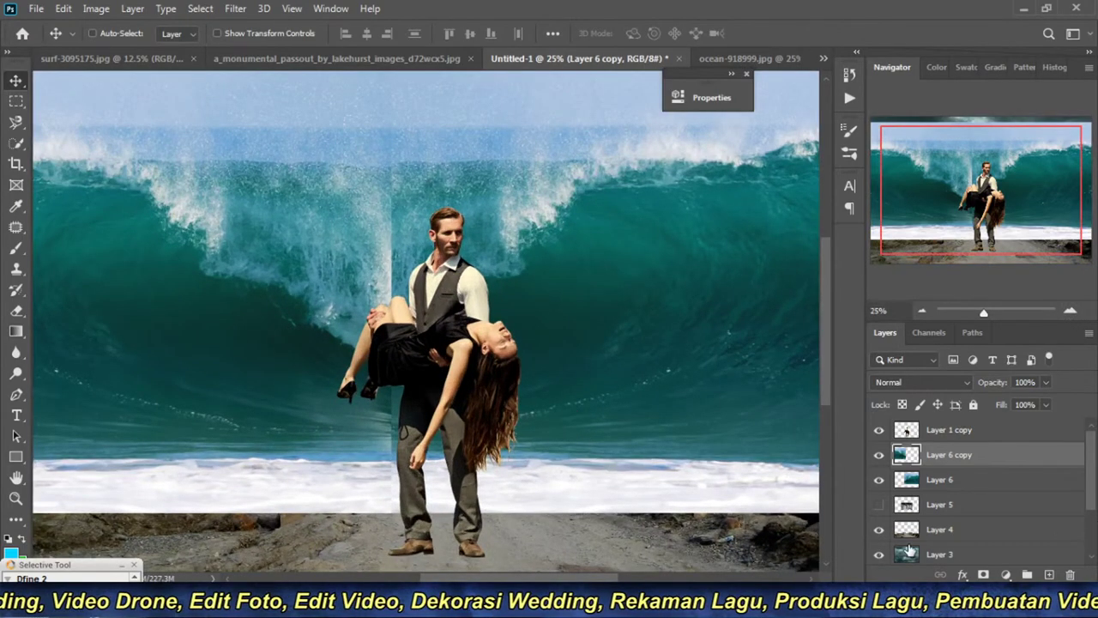
click(921, 311)
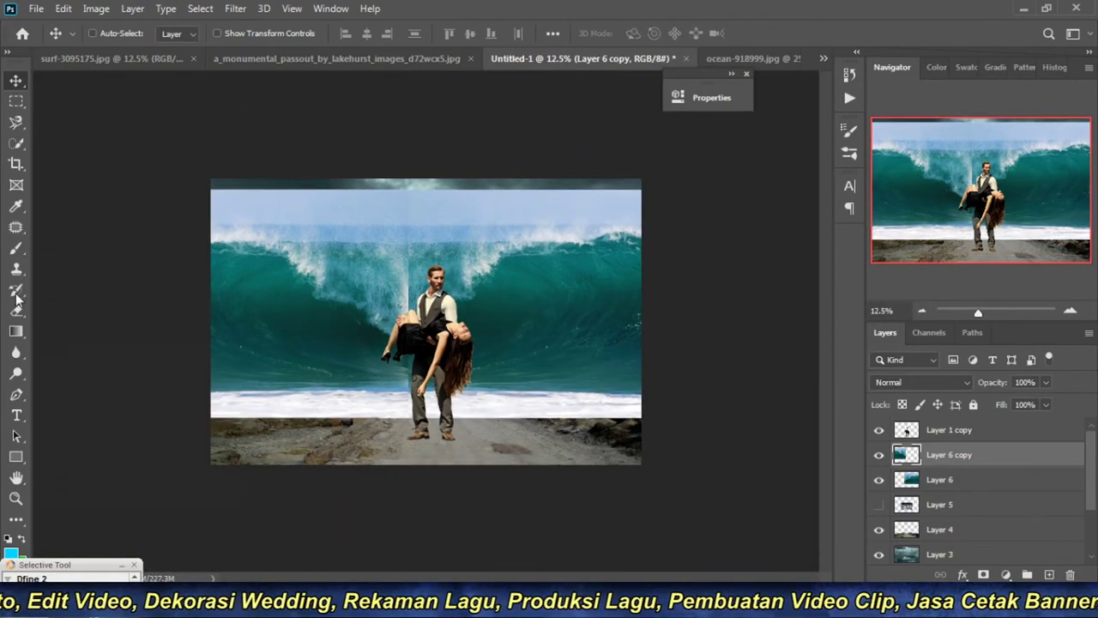
Step: Select the Eraser at brush size 300 and pan around the wave join
click(8, 54)
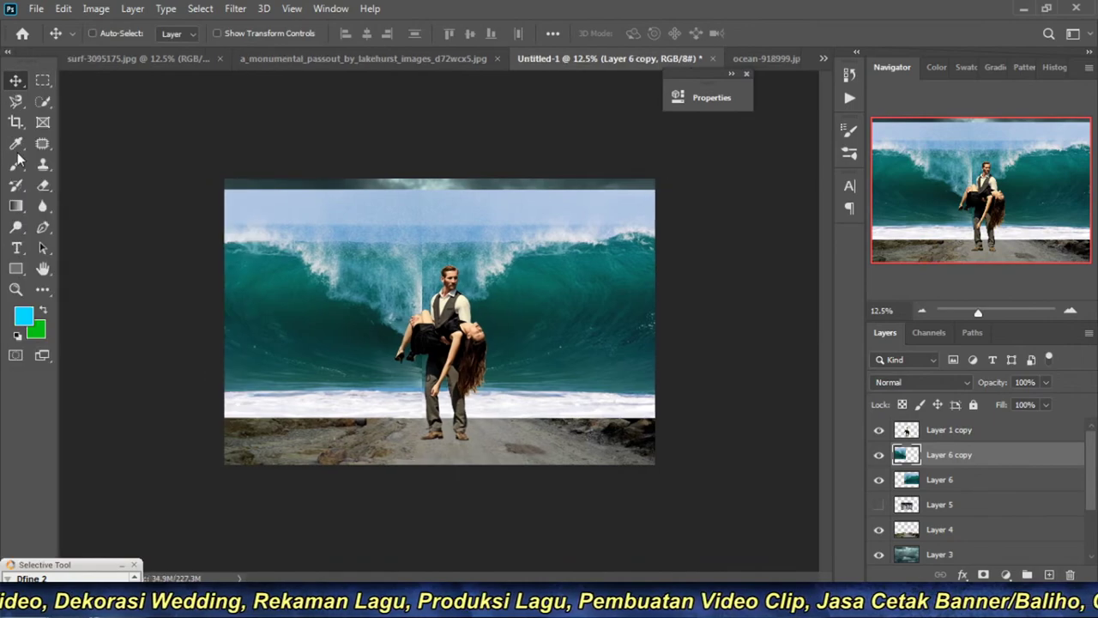
click(44, 189)
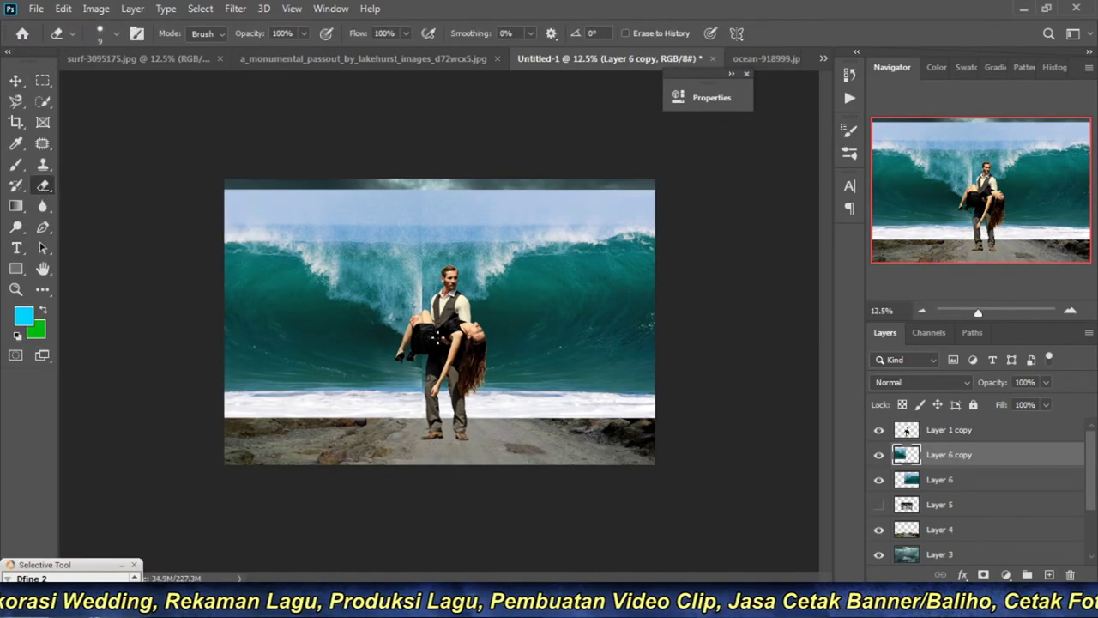
key(ctrl+plus)
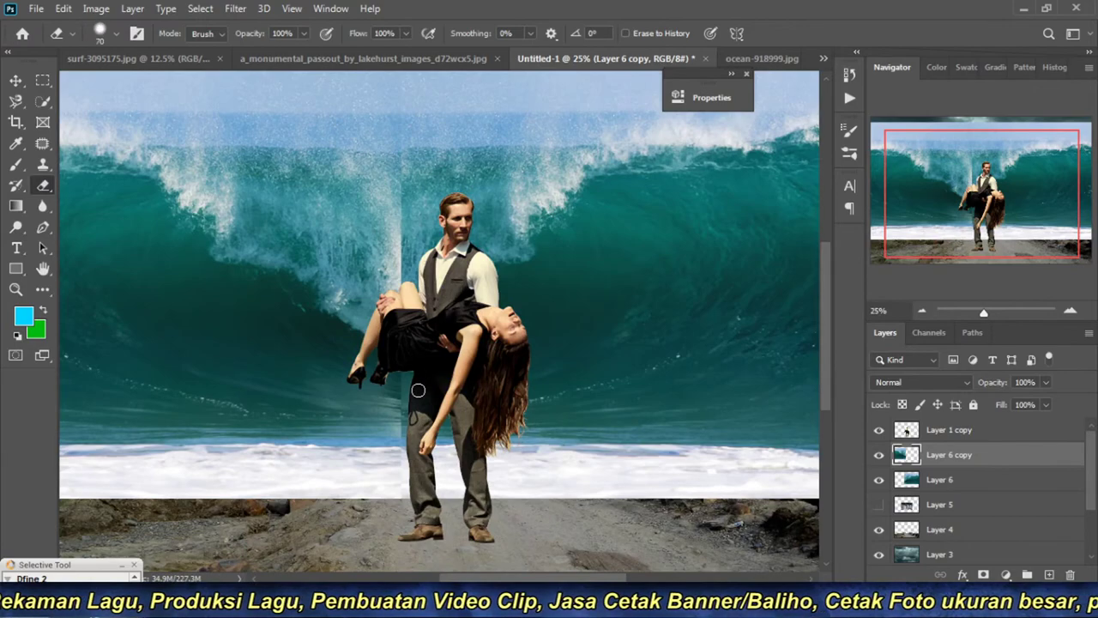
key(bracketright)
key(bracketright)
key(bracketright)
key(bracketright)
key(bracketright)
key(bracketright)
key(bracketright)
key(bracketright)
key(bracketright)
key(bracketright)
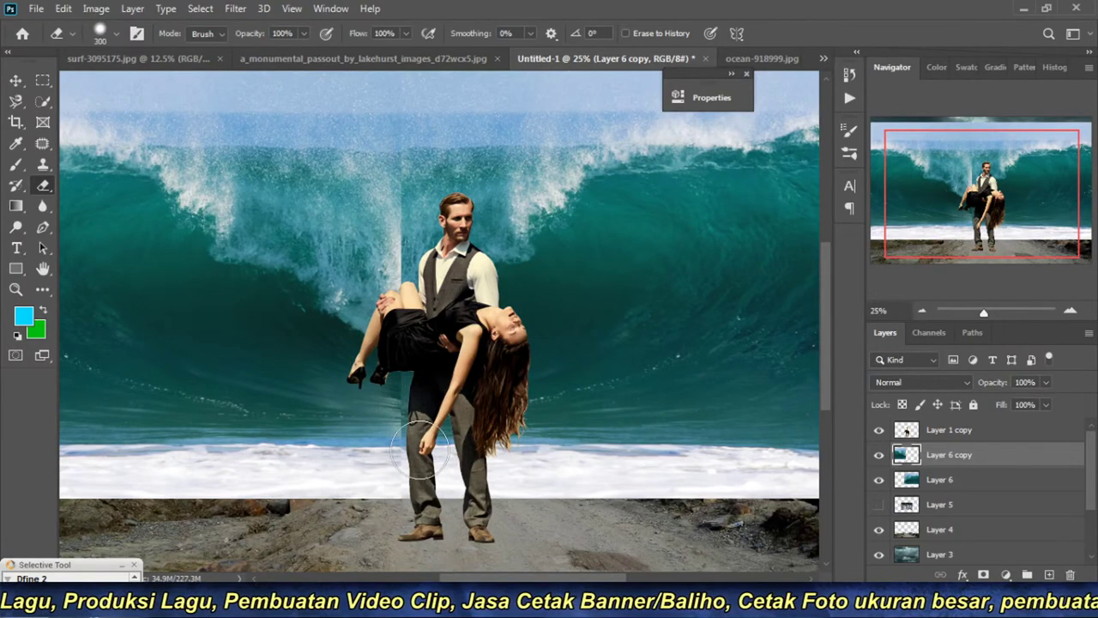
drag(439, 400, 470, 472)
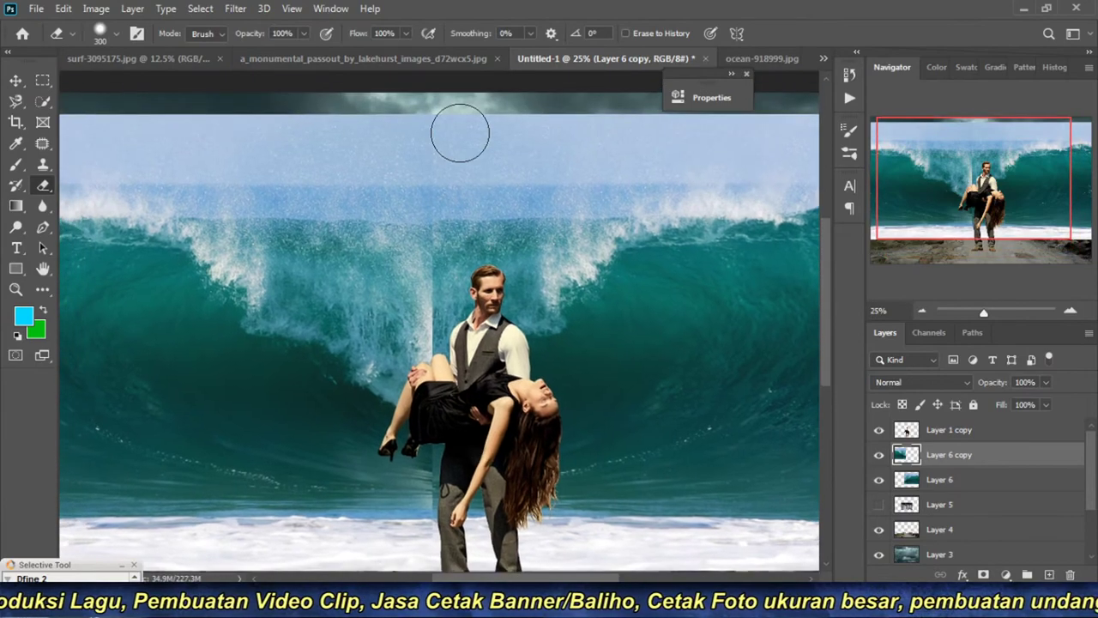
mouse_move(444, 572)
mouse_down()
mouse_move(498, 447)
mouse_move(494, 530)
mouse_up()
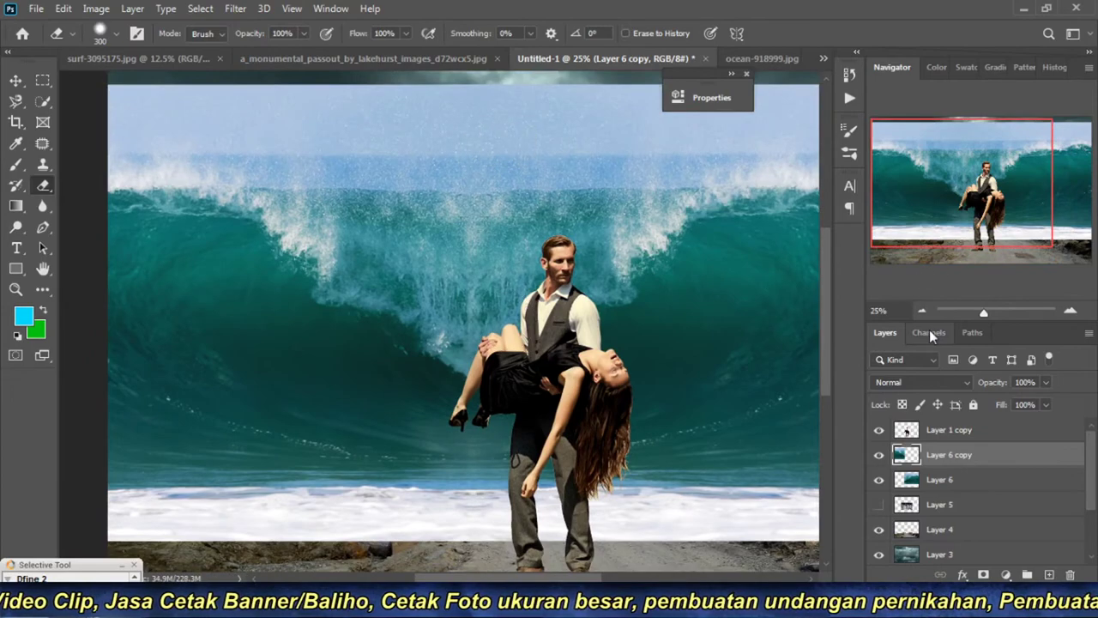
click(919, 307)
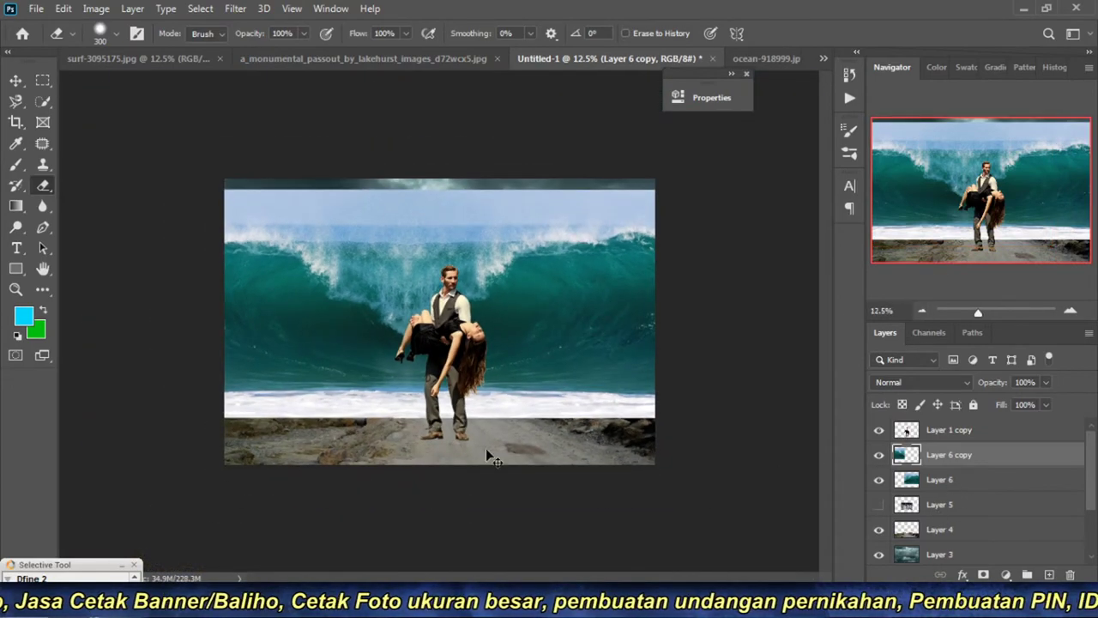
key(ctrl+t)
Step: Widen the mirrored Layer 6 copy to about 115.58% and apply it behind the couple
drag(420, 304, 472, 305)
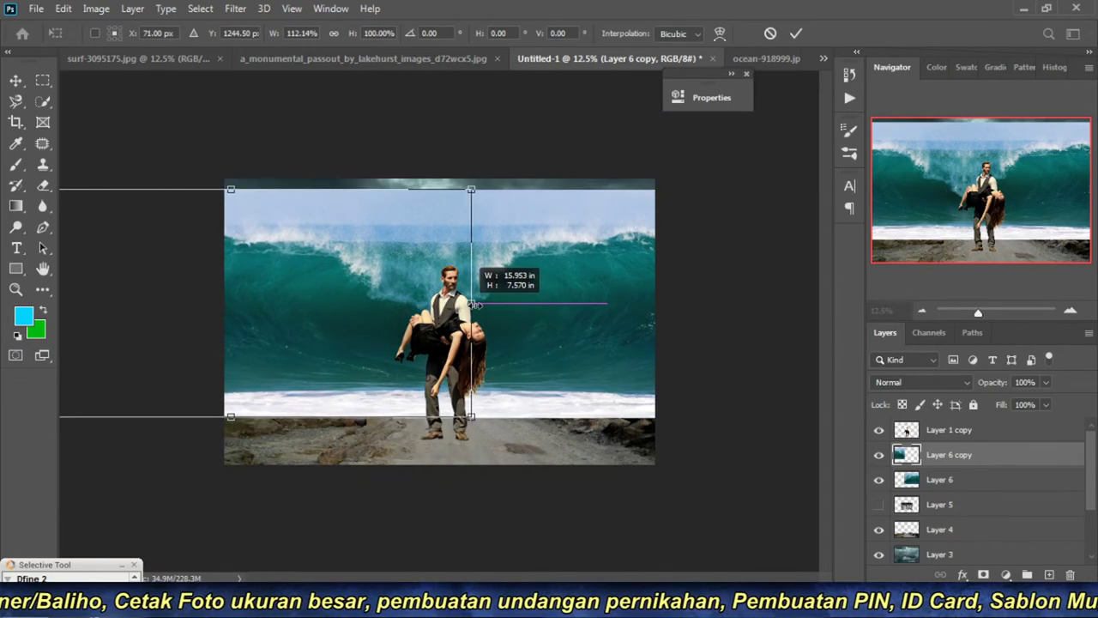
drag(477, 307, 486, 303)
drag(398, 280, 386, 277)
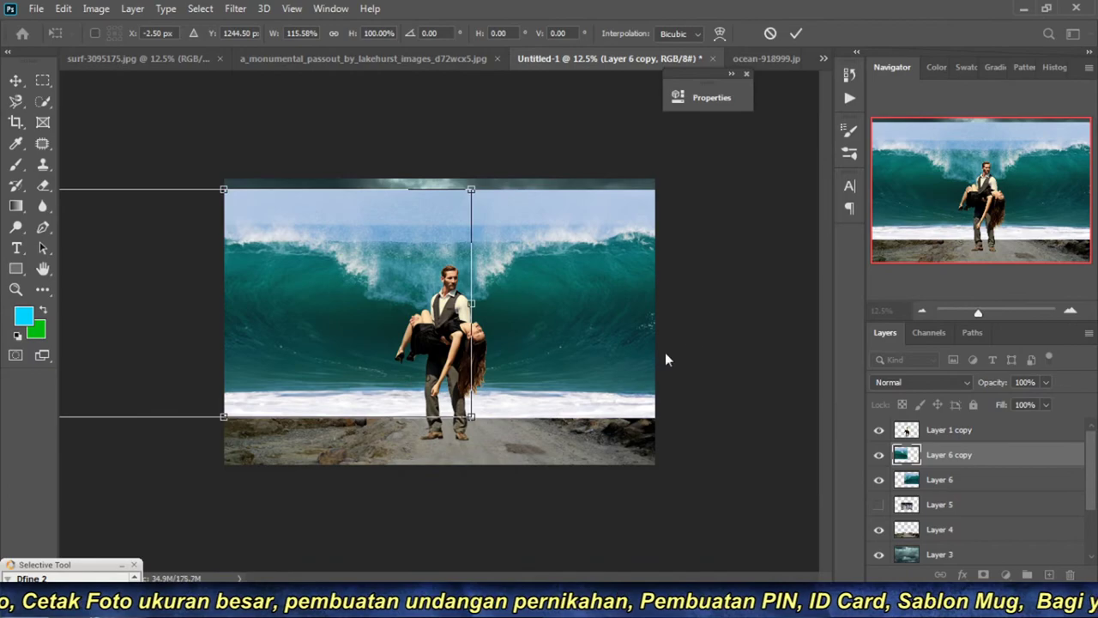
key(Return)
key(ctrl+plus)
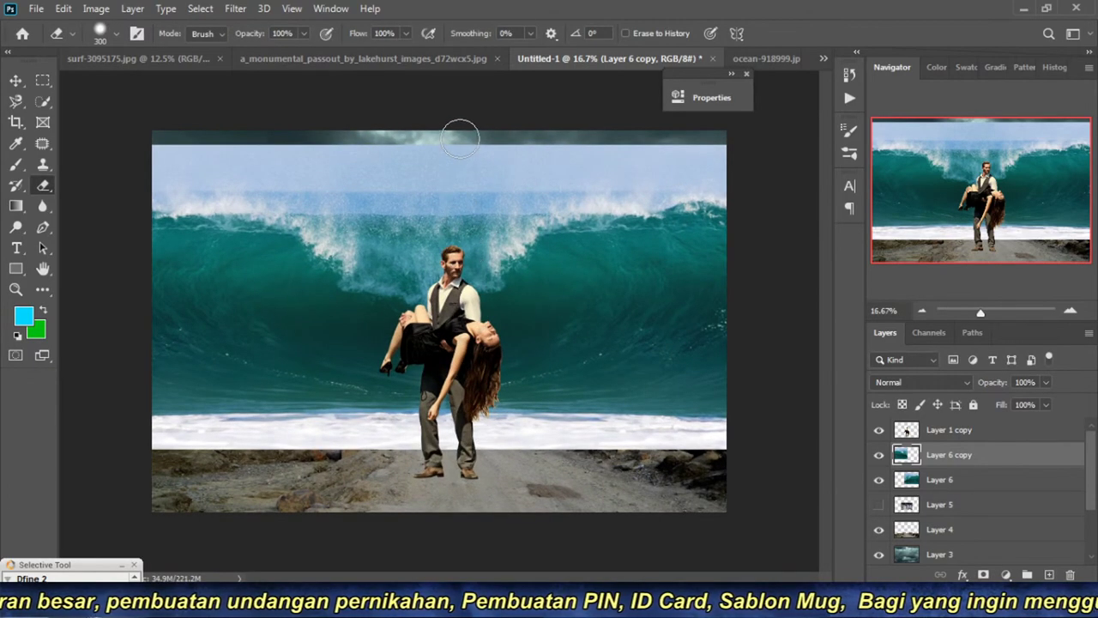
click(921, 311)
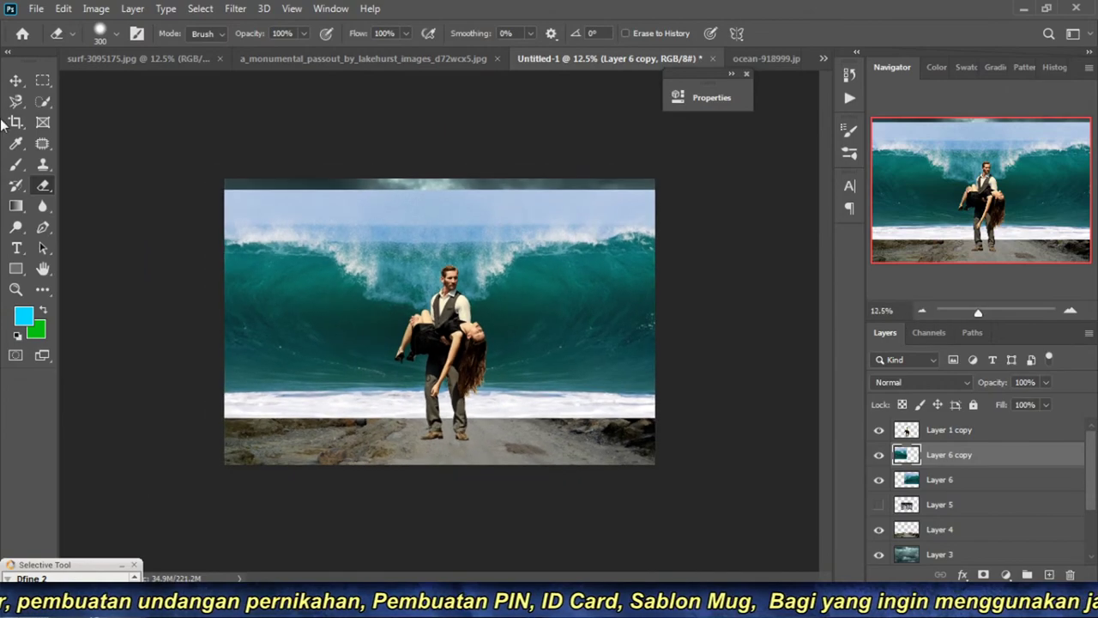
click(18, 81)
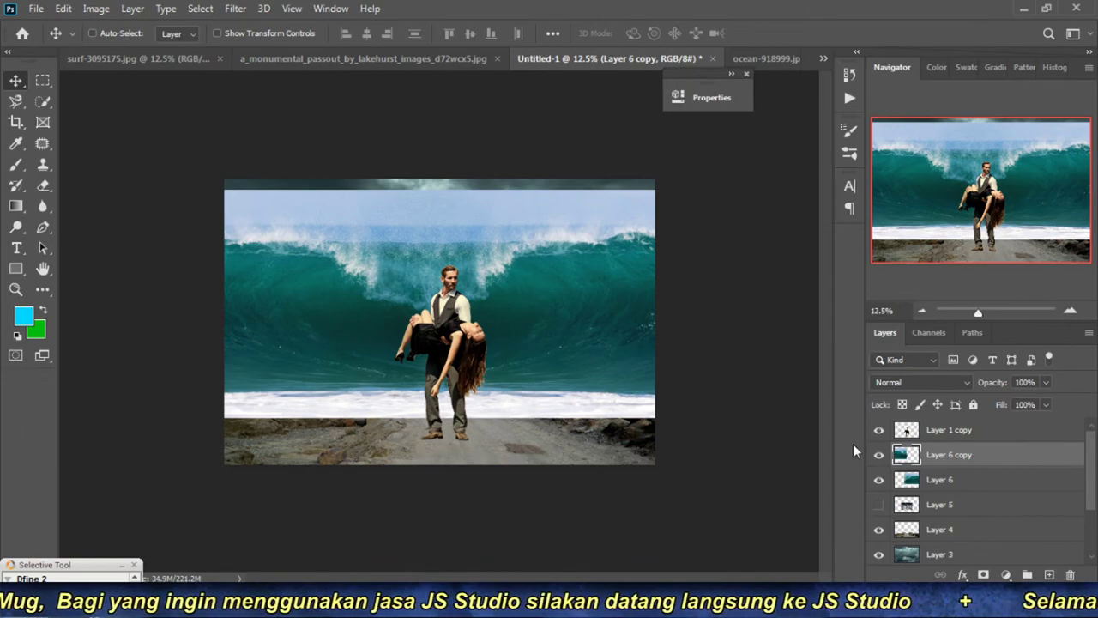
Step: Merge the original wave layer and Layer 6 copy into a single layer
ctrl+click(967, 484)
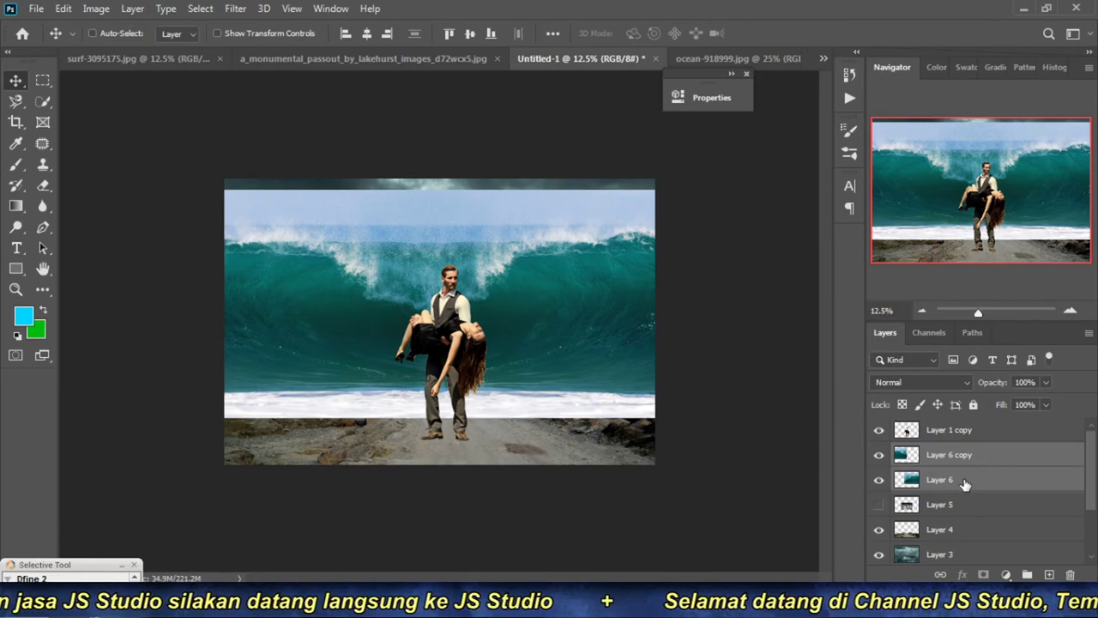
right_click(964, 483)
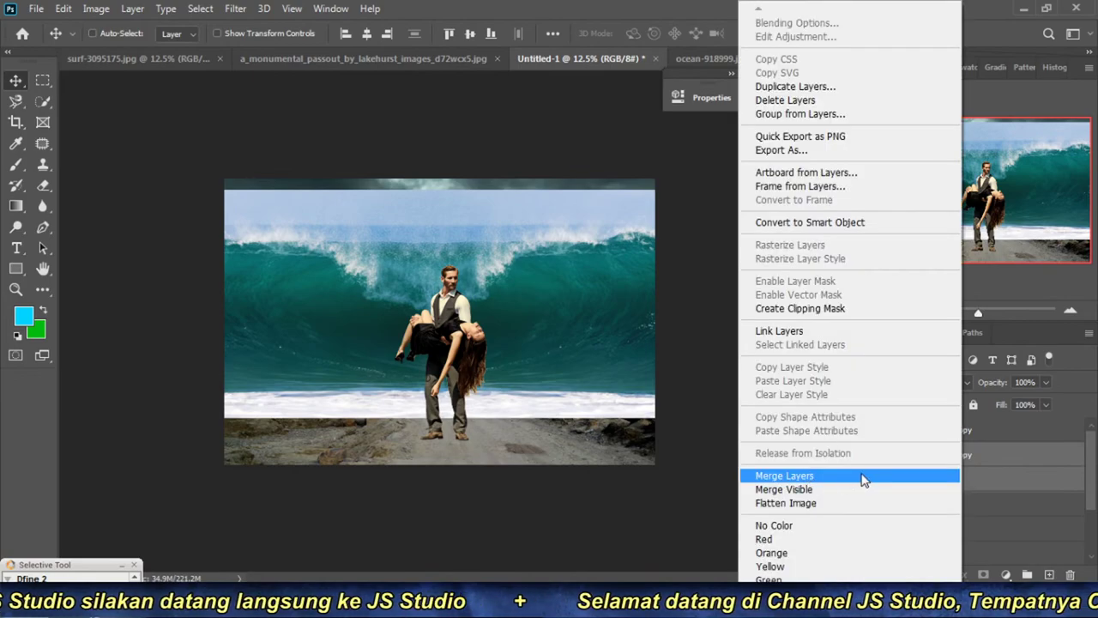
click(863, 477)
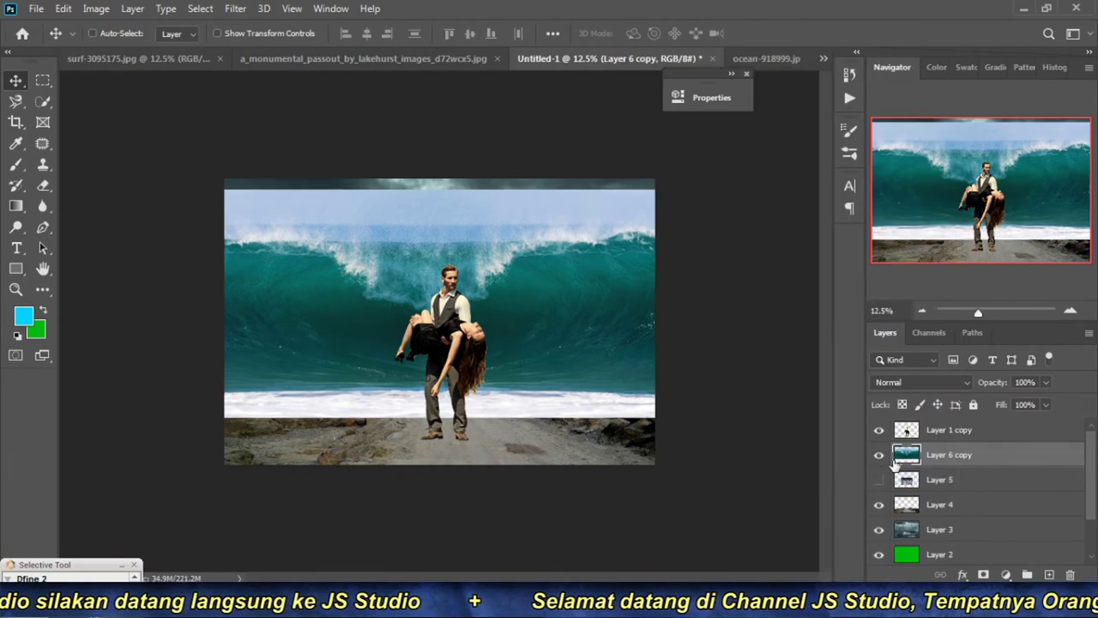
Step: Preview several blend modes on the merged wave, then leave it at Normal
click(1070, 312)
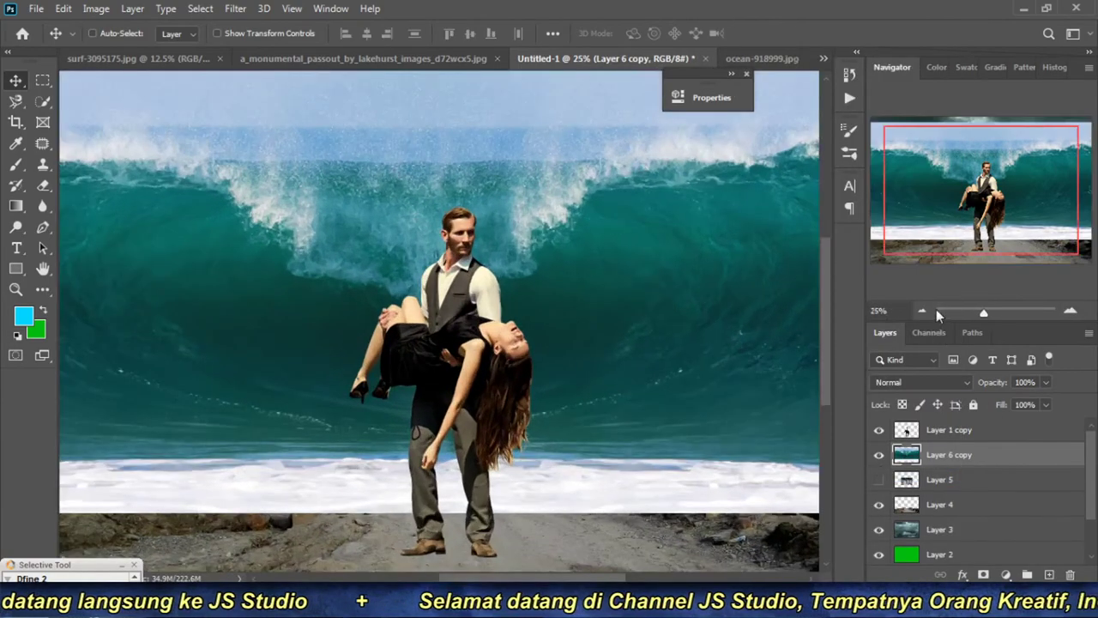
click(922, 311)
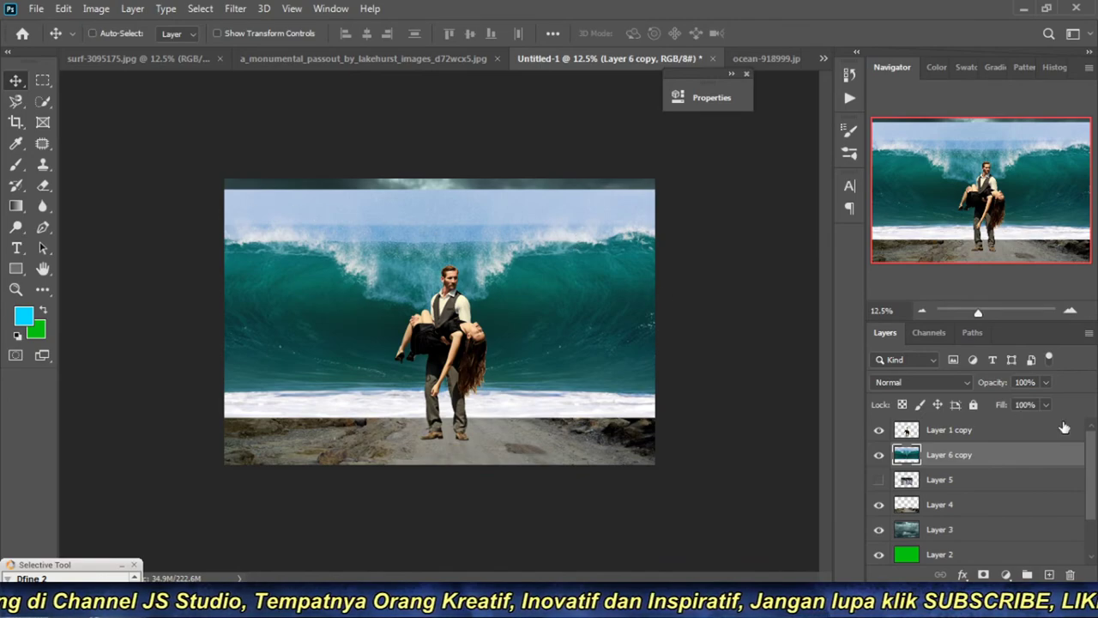
click(952, 381)
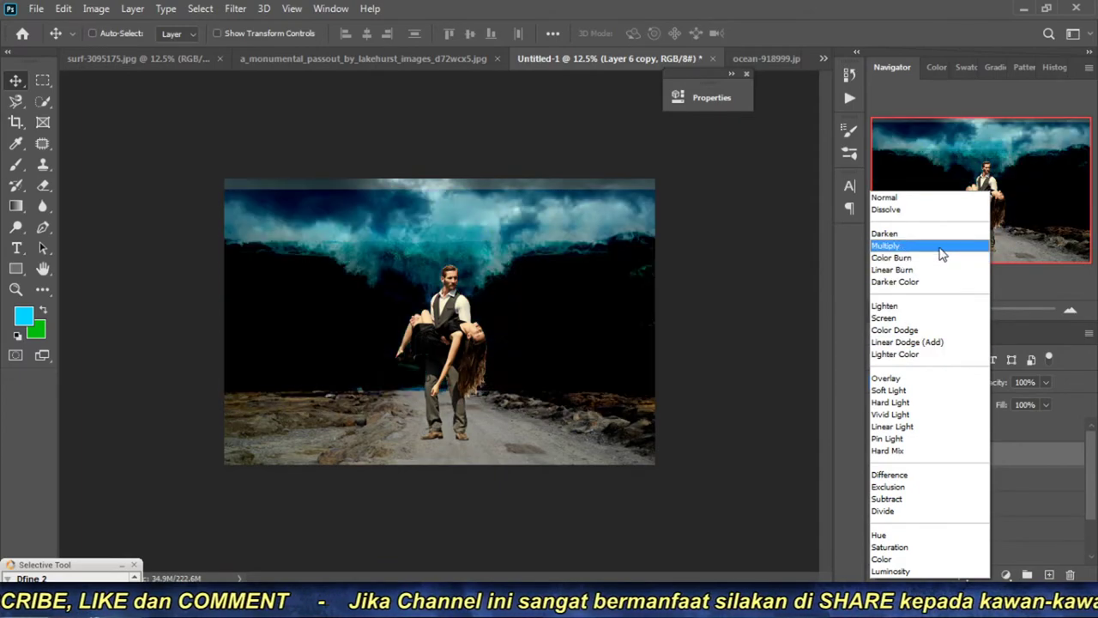
click(887, 198)
scroll(590, 418, up, 3)
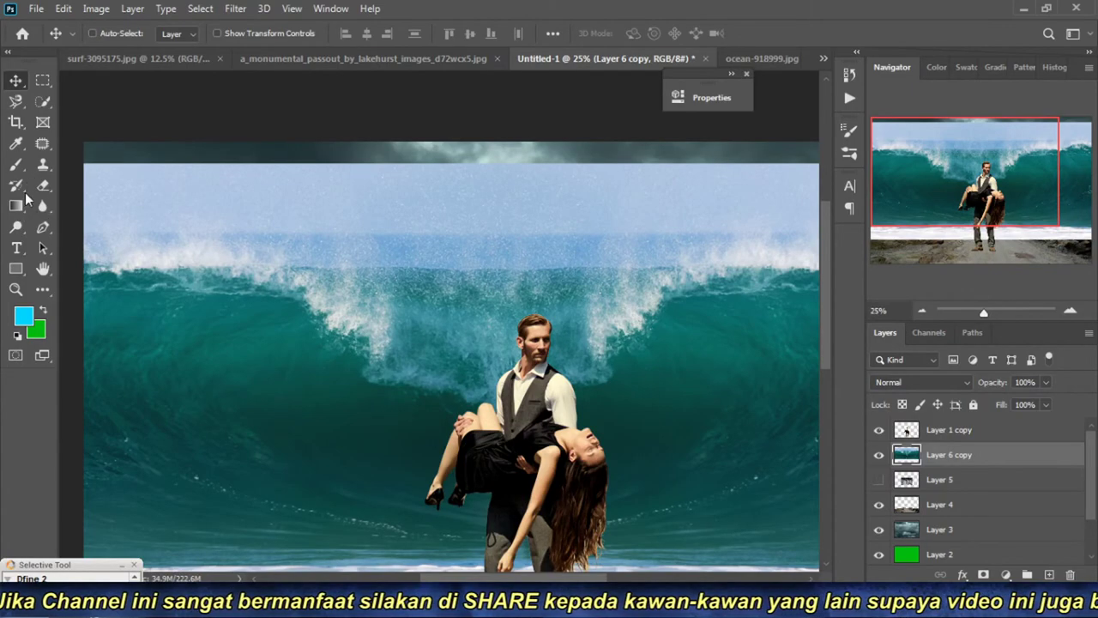
Step: Add a layer mask to Layer 6 copy and switch to the Brush tool
click(43, 186)
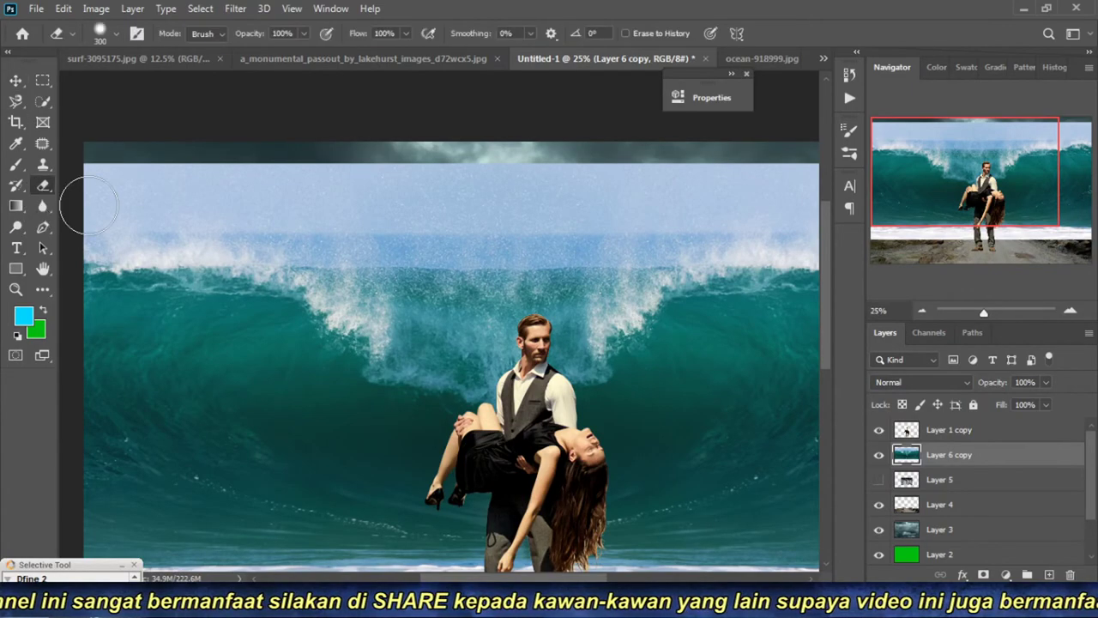
scroll(192, 206, left, 3)
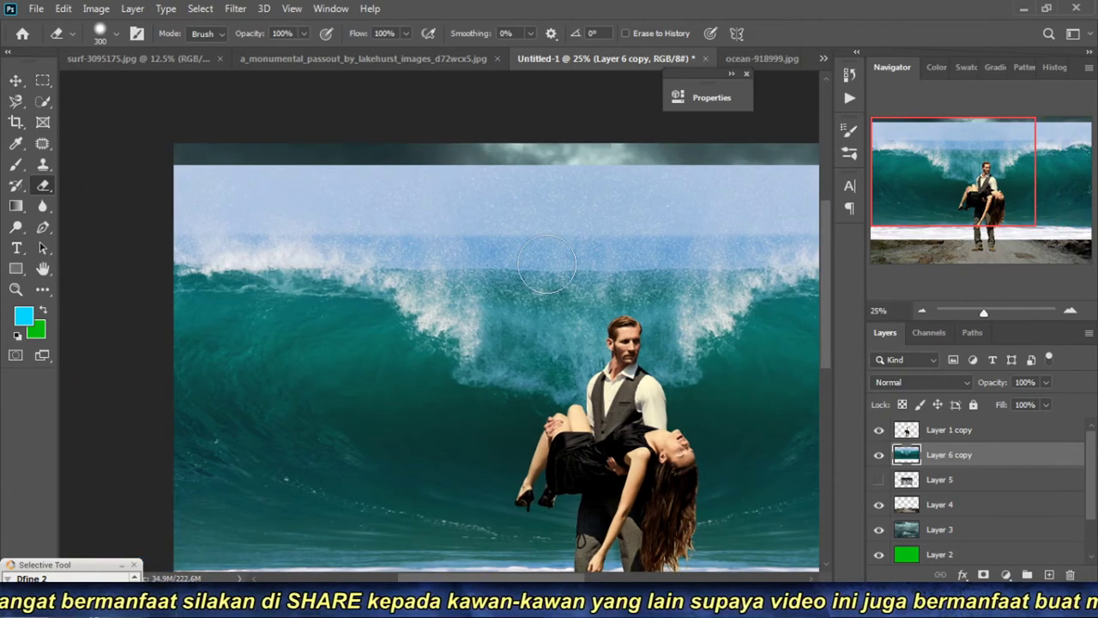
click(983, 574)
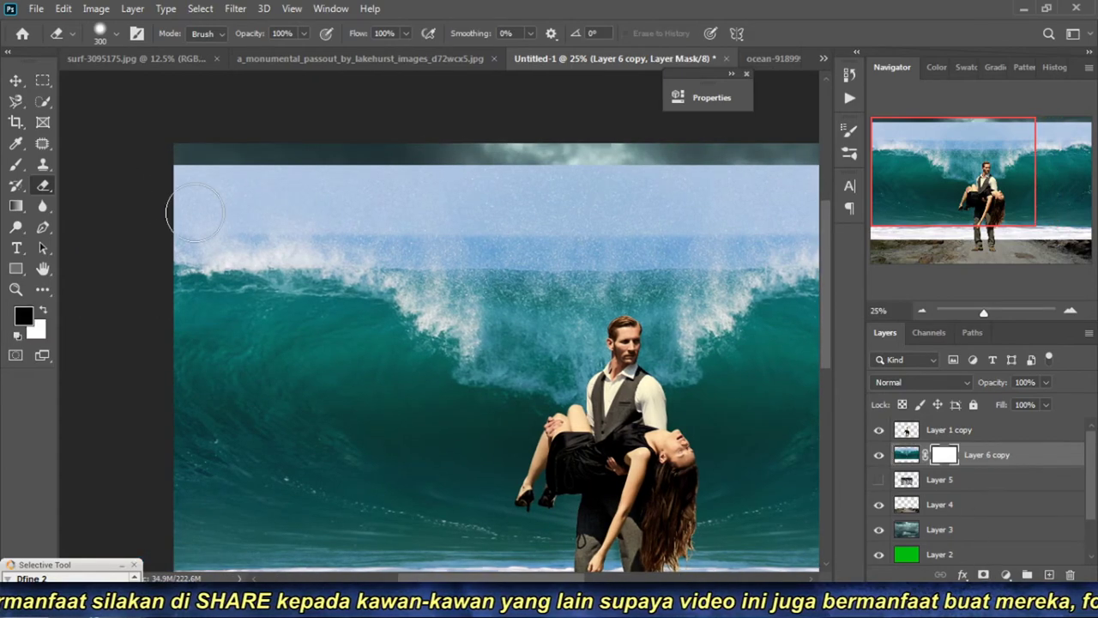
key(b)
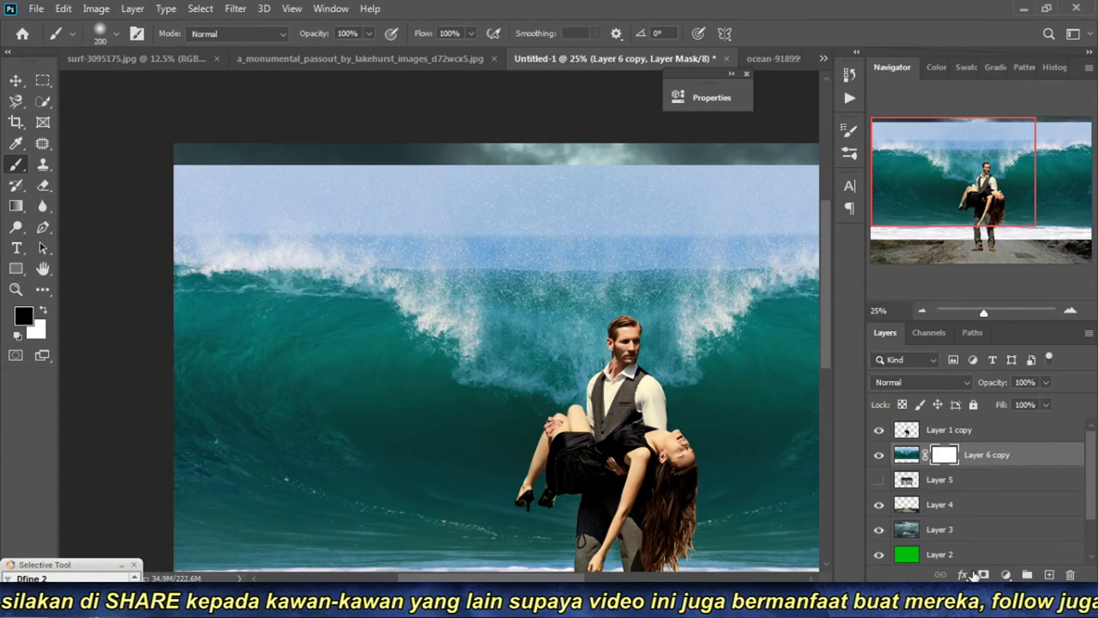
Step: Paint black across the top sky with a 700 px brush to reveal storm clouds
mouse_move(157, 206)
mouse_down()
mouse_move(228, 181)
mouse_move(137, 210)
mouse_move(233, 226)
mouse_move(355, 224)
mouse_up()
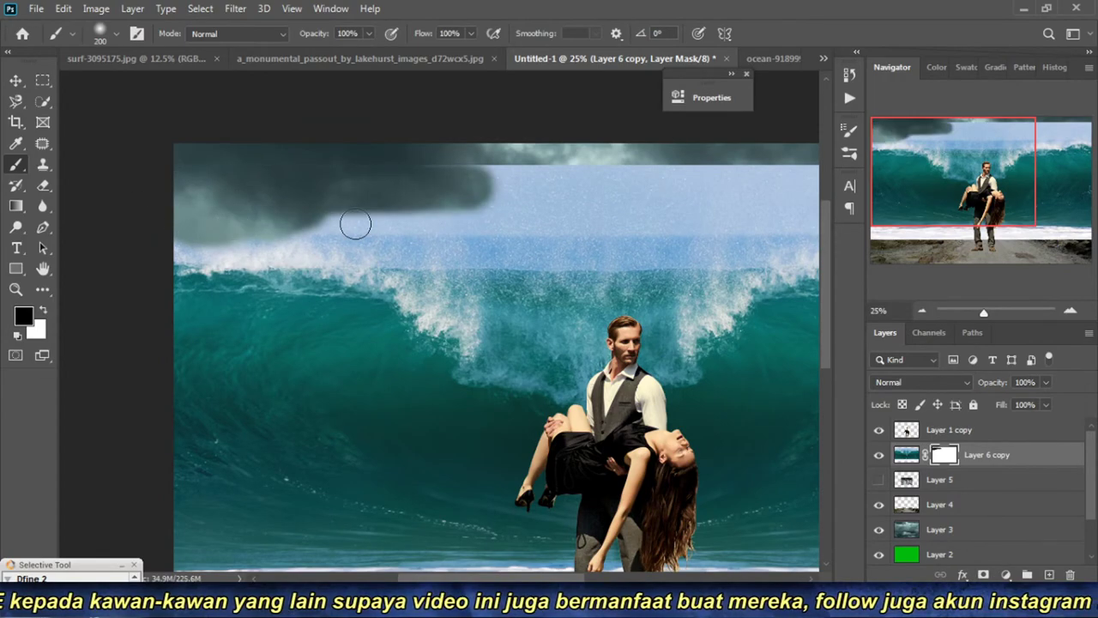
key(bracketright)
key(bracketright)
key(bracketright)
key(bracketright)
key(bracketright)
key(bracketright)
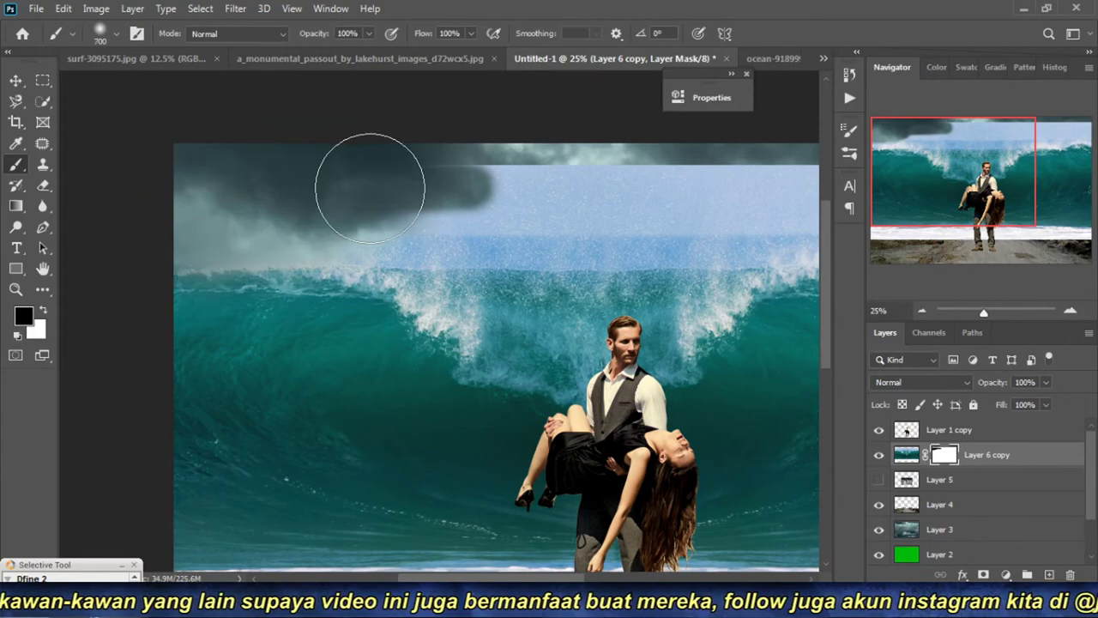
mouse_move(369, 188)
mouse_down()
mouse_move(649, 186)
mouse_move(366, 230)
mouse_move(670, 204)
mouse_move(588, 195)
mouse_move(429, 208)
mouse_up()
drag(349, 243, 477, 221)
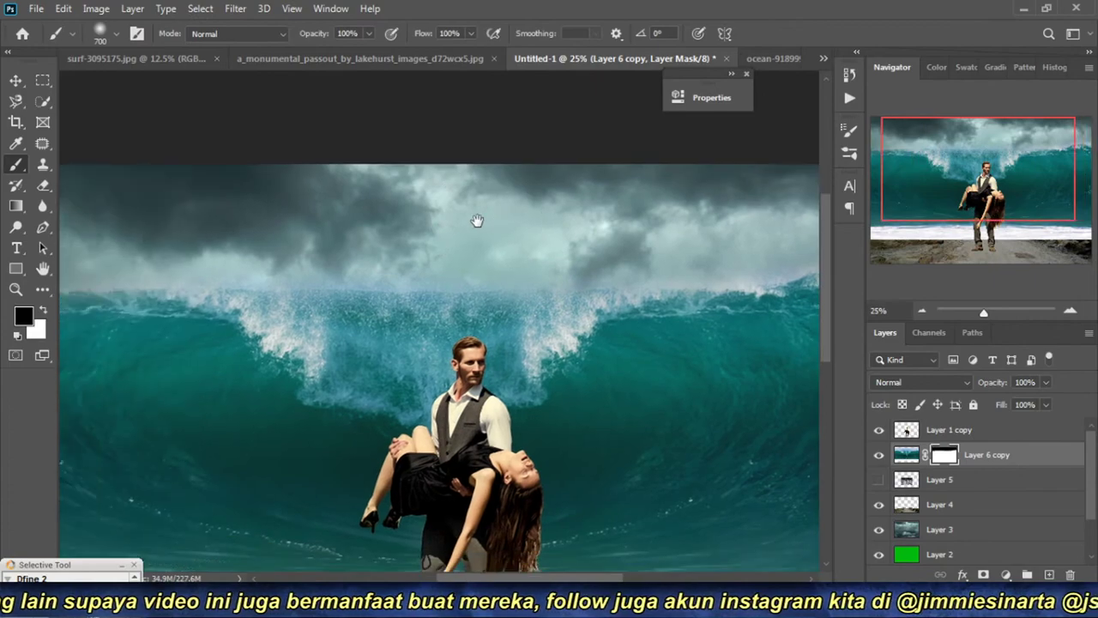
drag(294, 206, 467, 206)
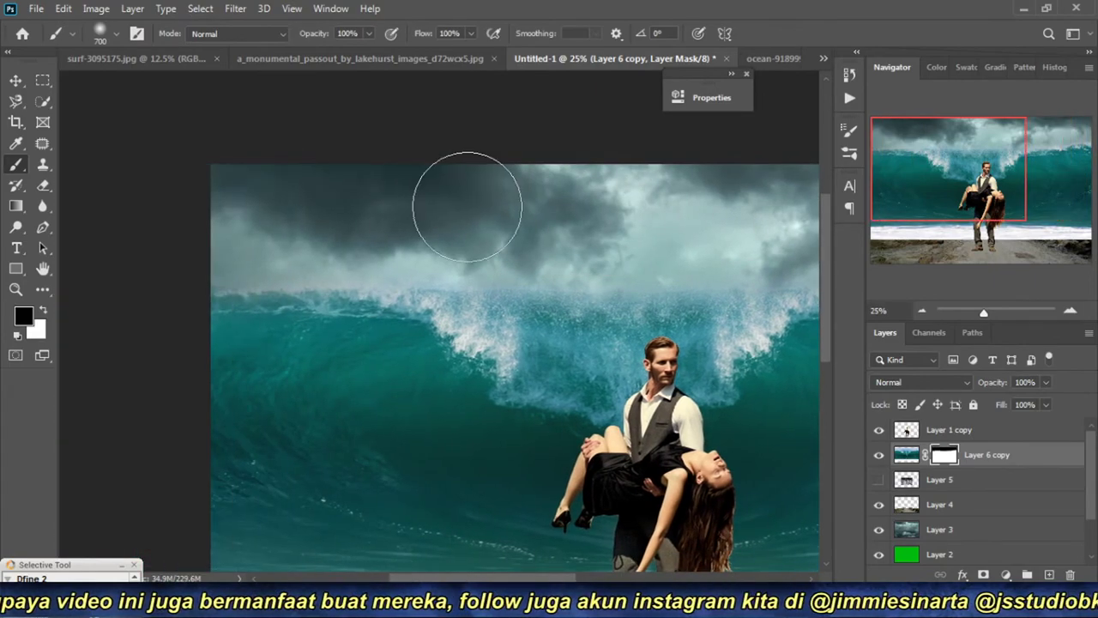
click(921, 310)
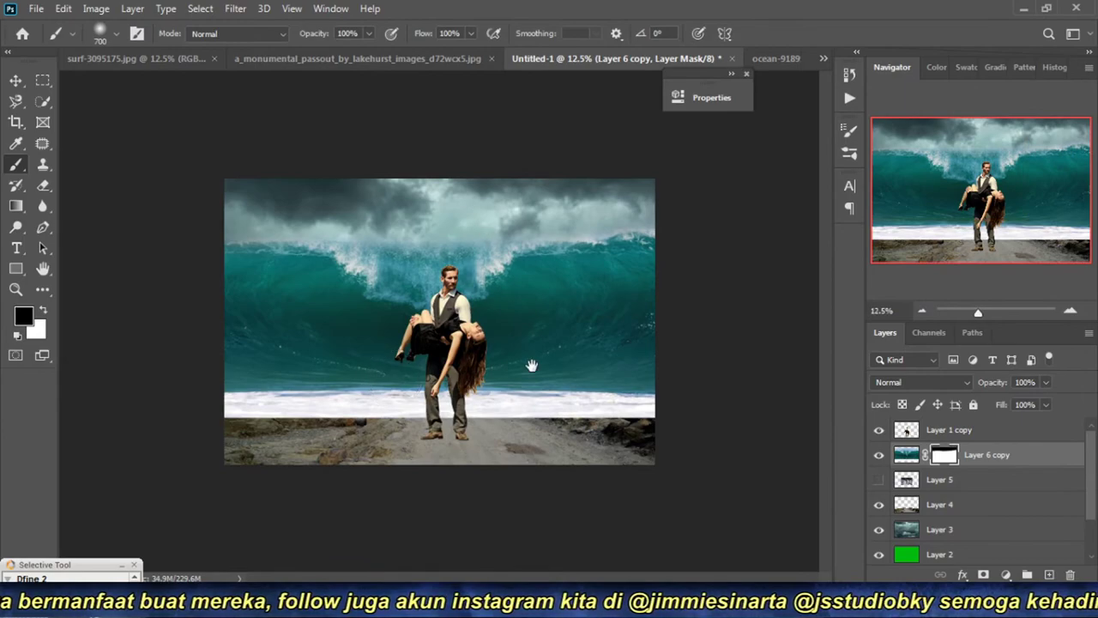
key(ctrl+plus)
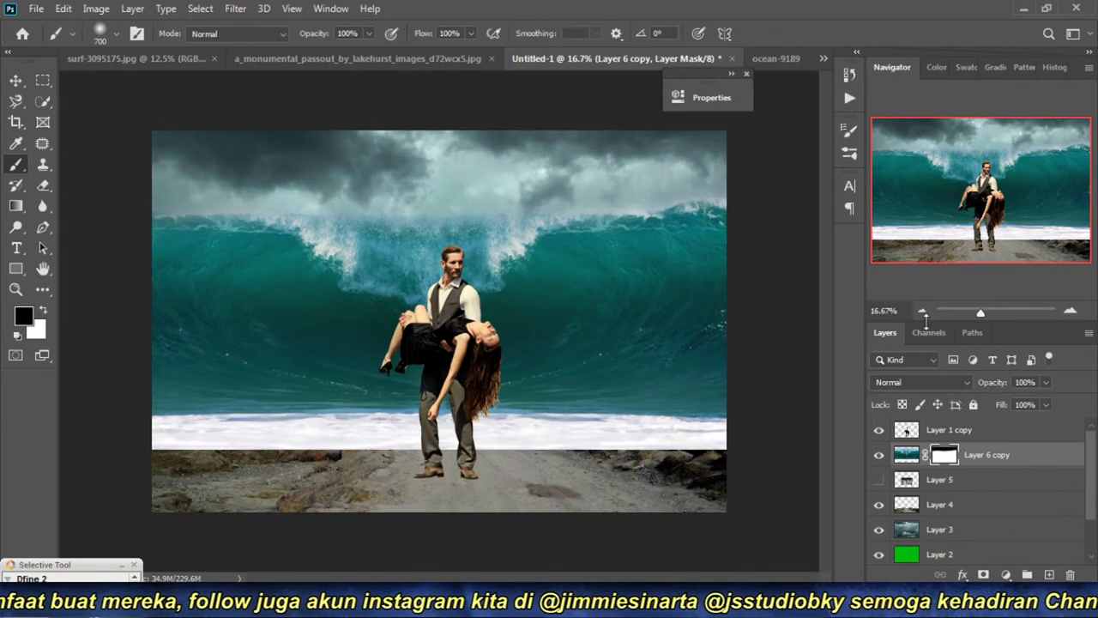
Step: Make Layer 5 visible and toggle the couple and wave layers to inspect the splash
click(921, 312)
click(975, 489)
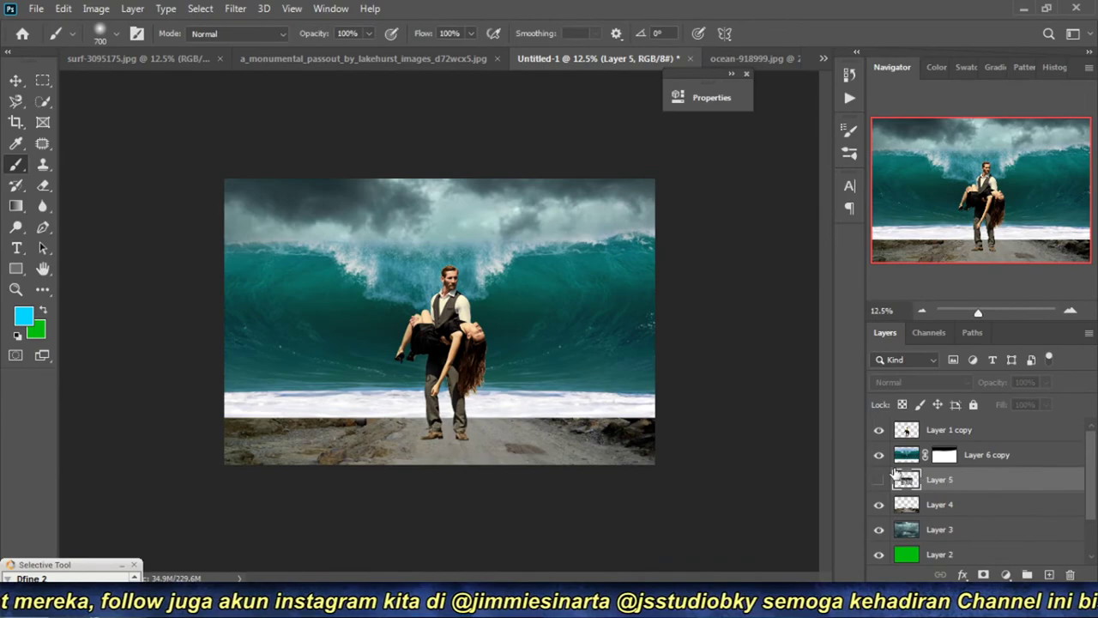
click(907, 455)
click(877, 480)
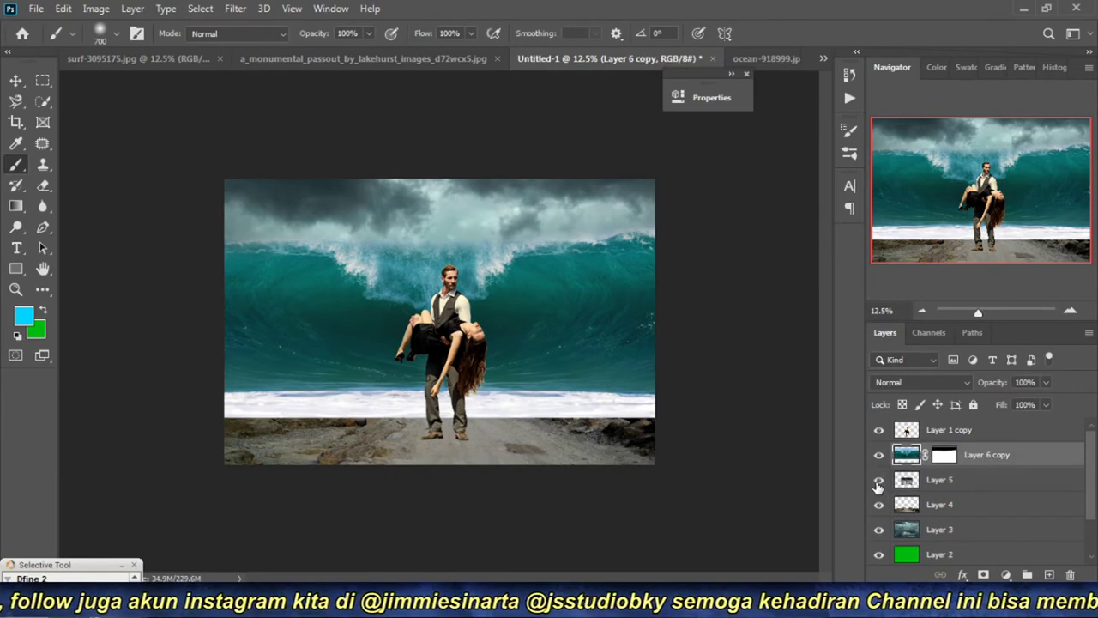
click(878, 430)
click(877, 454)
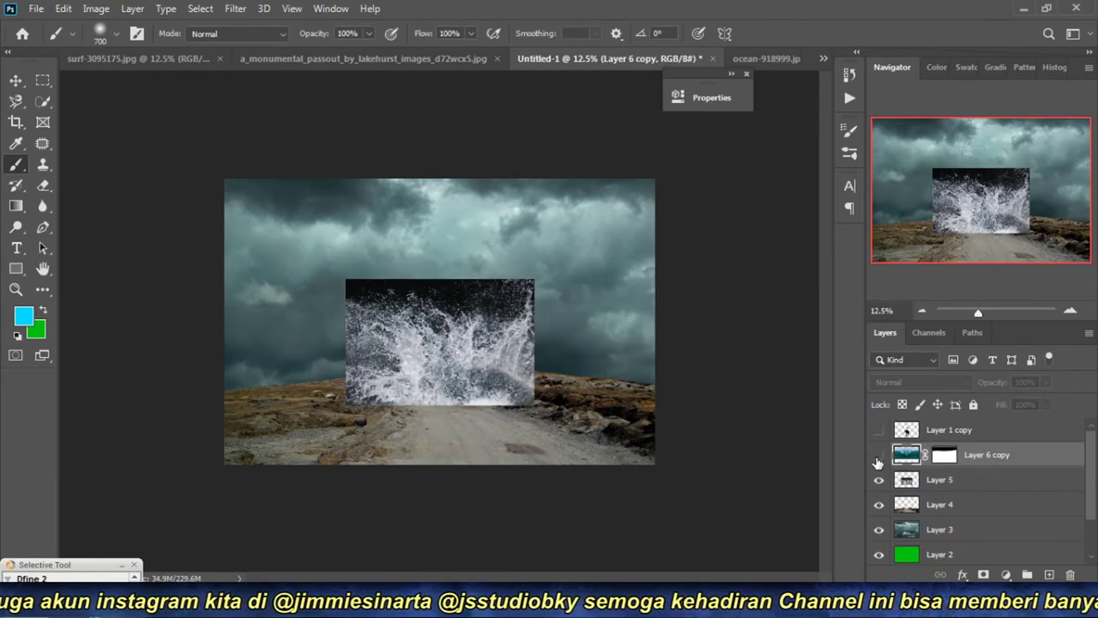
click(878, 455)
click(877, 430)
Step: Rename Layer 5 to percikan, the couple layer to model, and the wave layer to tsunami
double_click(940, 479)
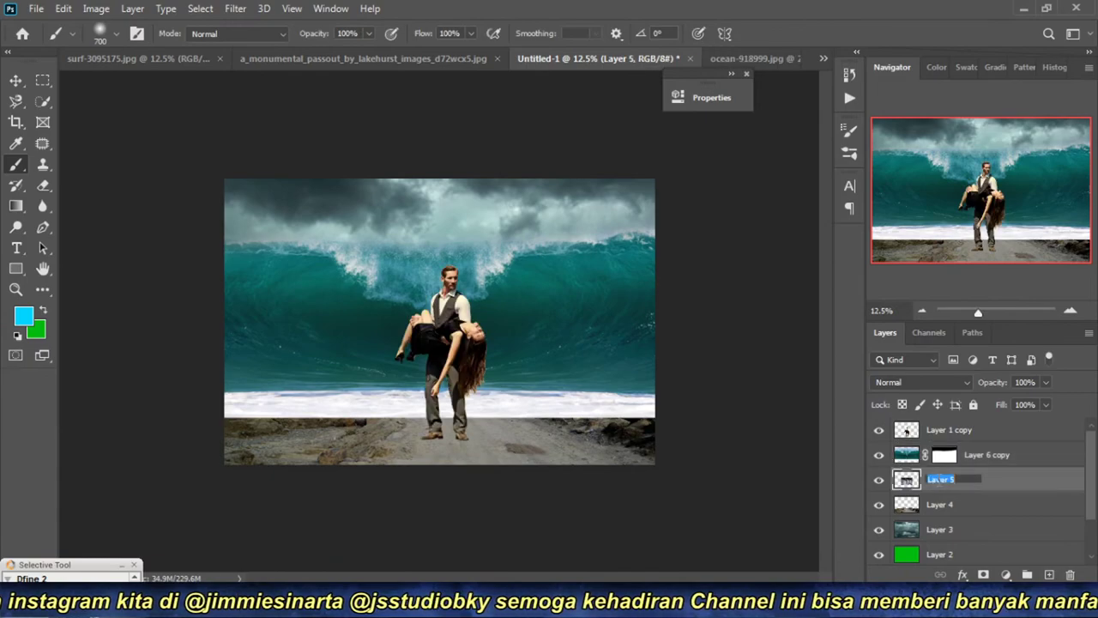
text(ber)
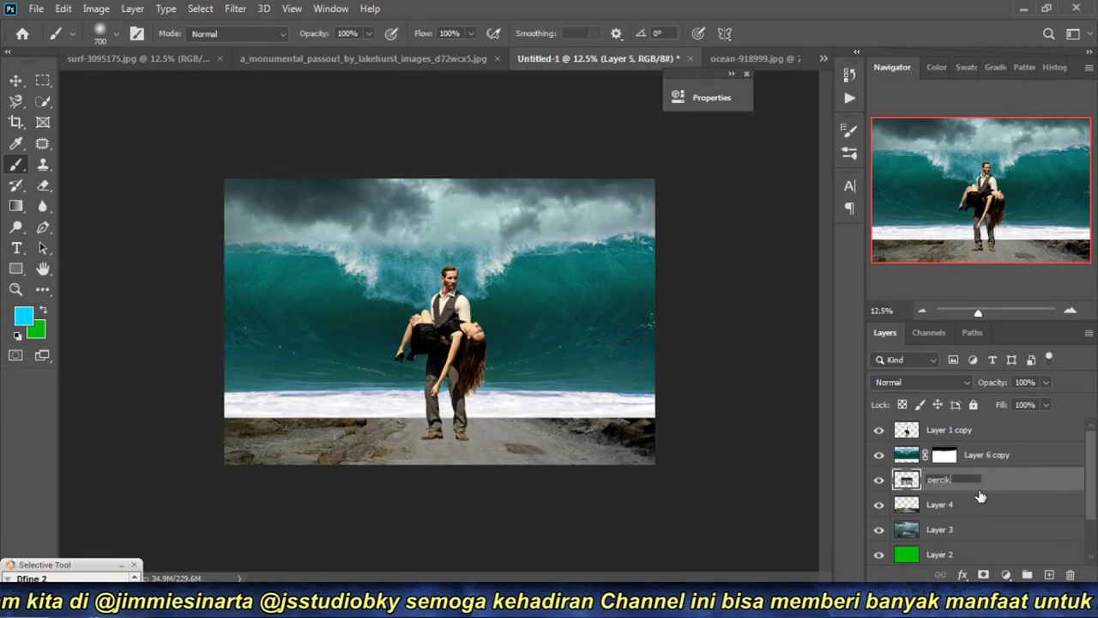
key(Return)
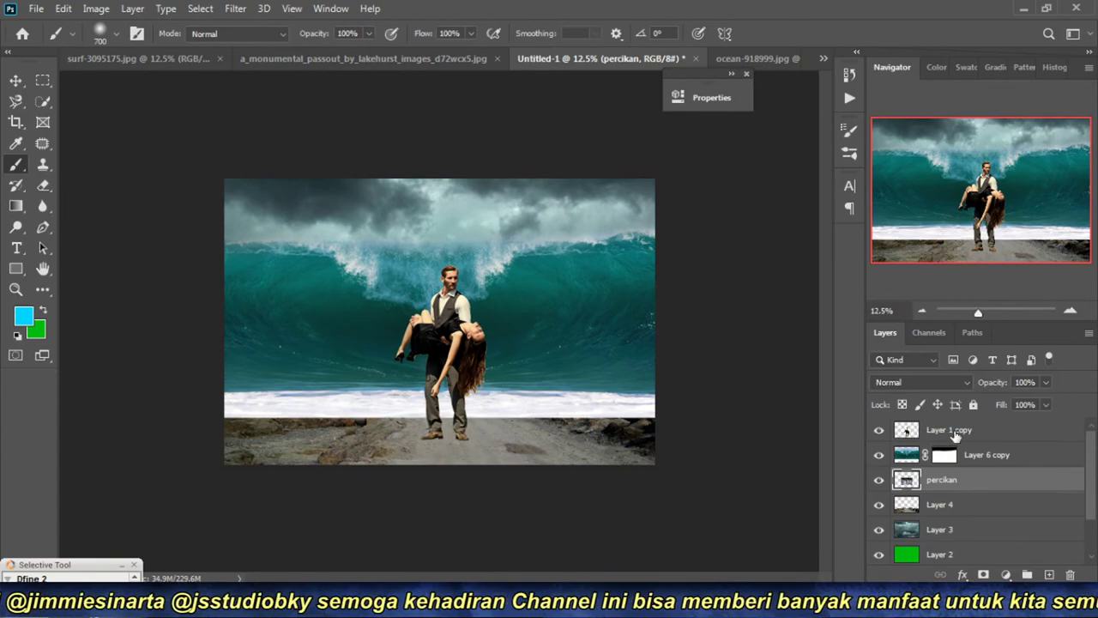
double_click(956, 430)
text(model)
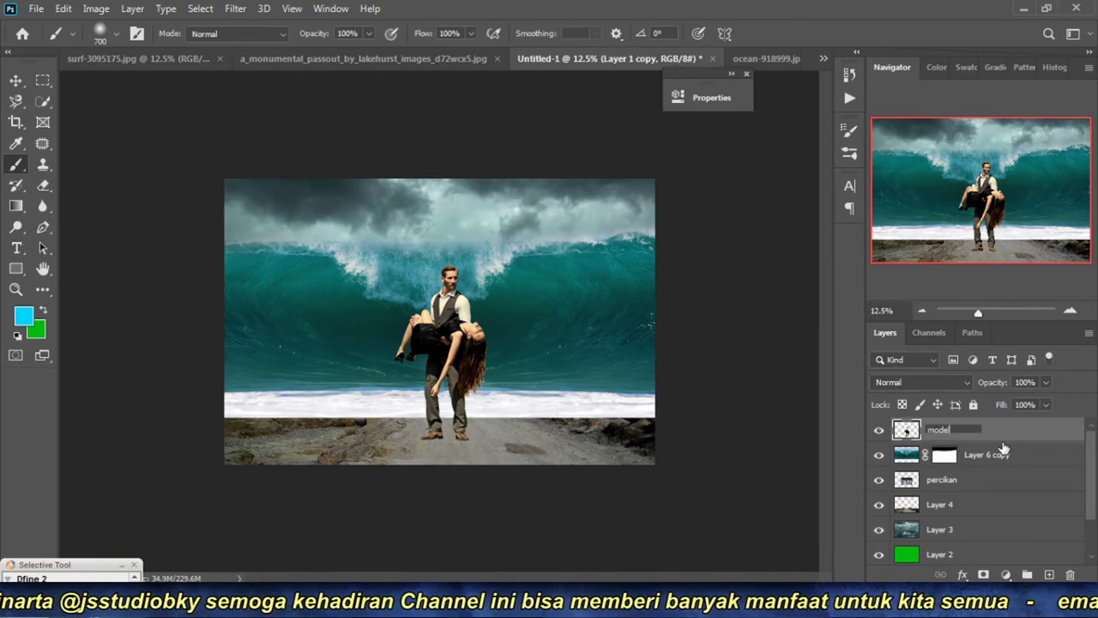
key(Return)
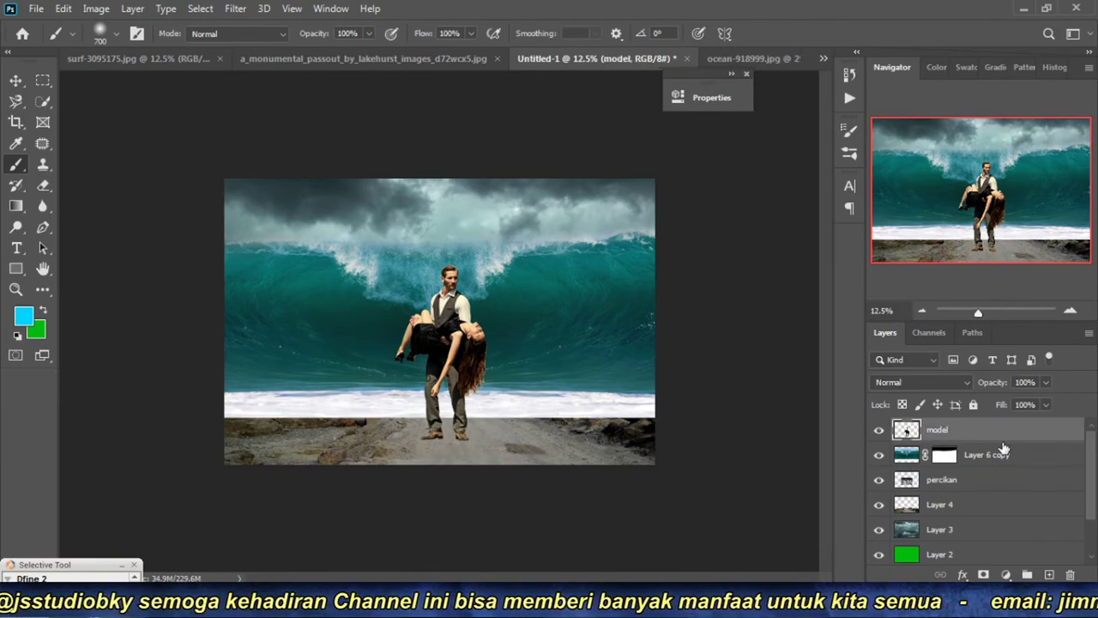
double_click(988, 454)
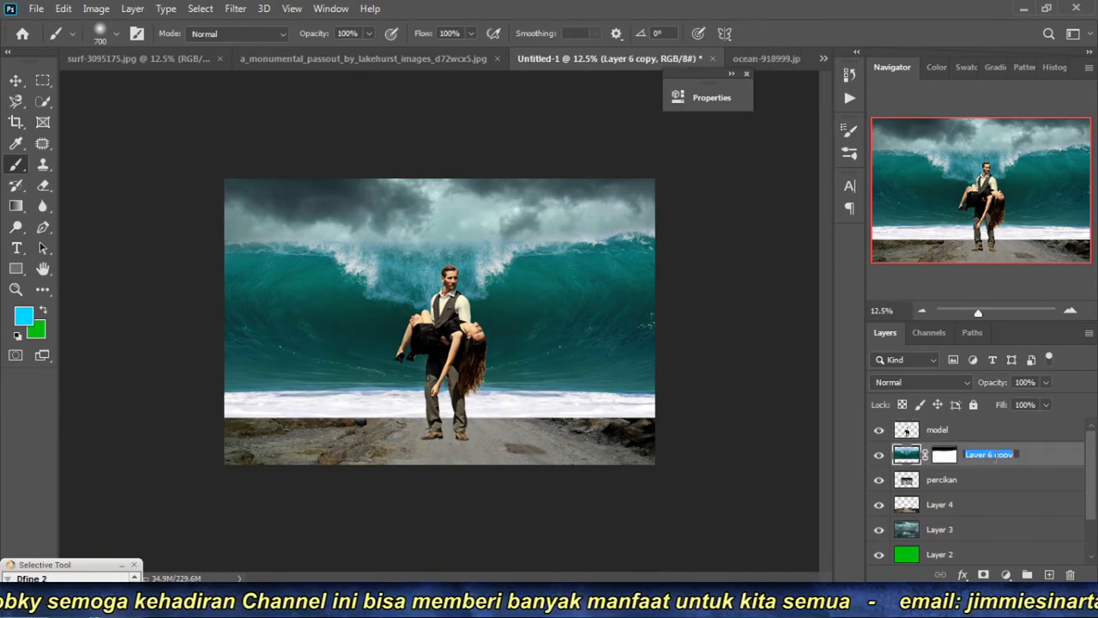
text(tsunami)
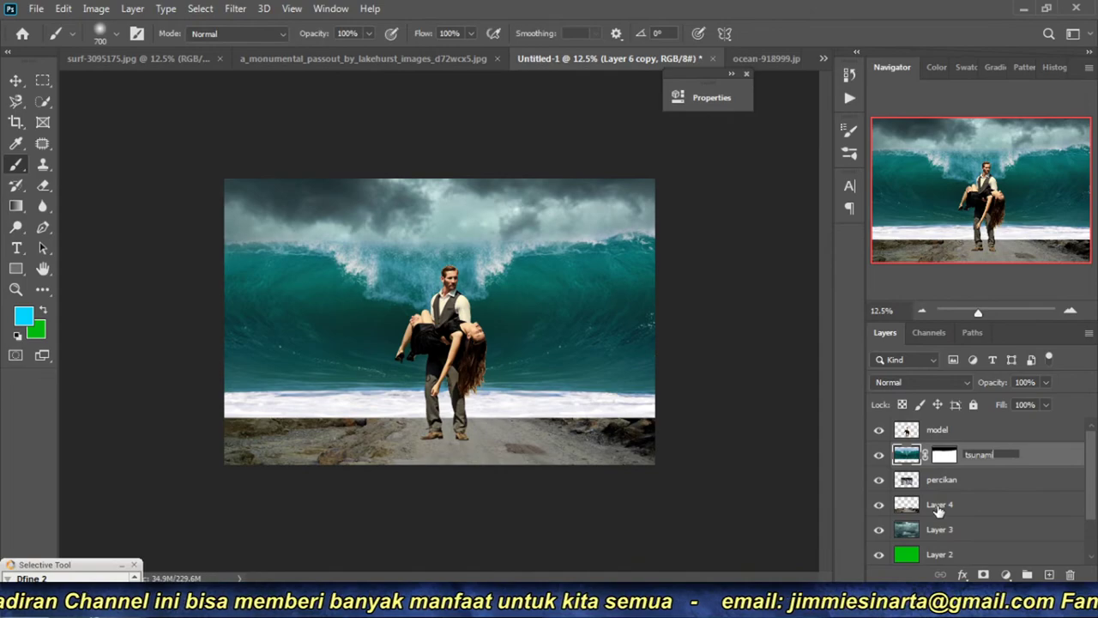
click(943, 508)
Step: Rename Layer 4 to ground and Layer 3 to cloud
double_click(940, 506)
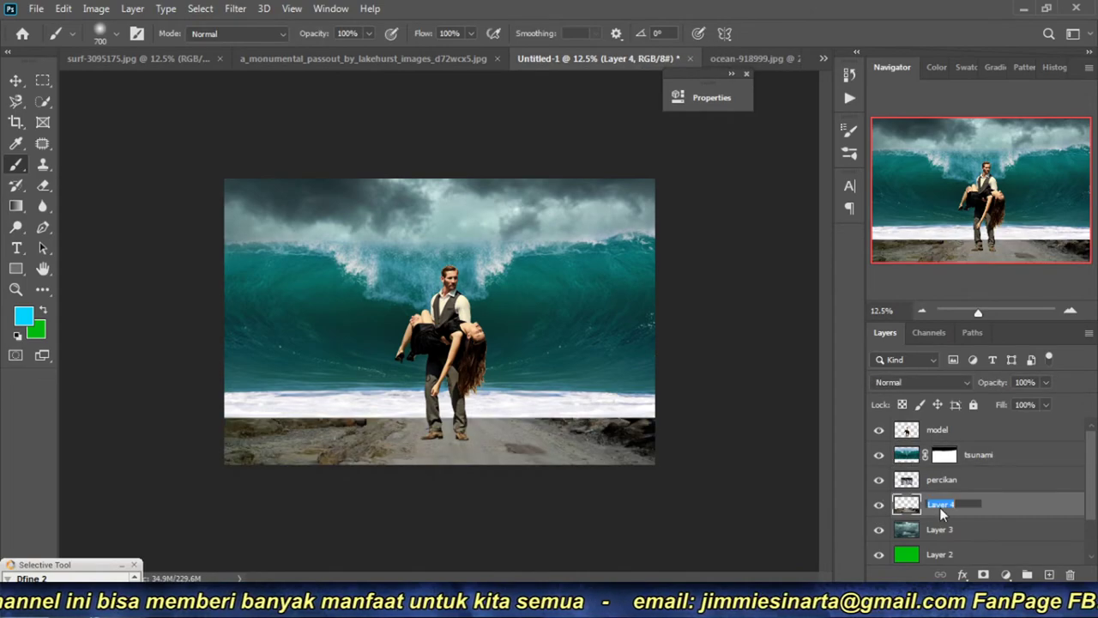
text(grund)
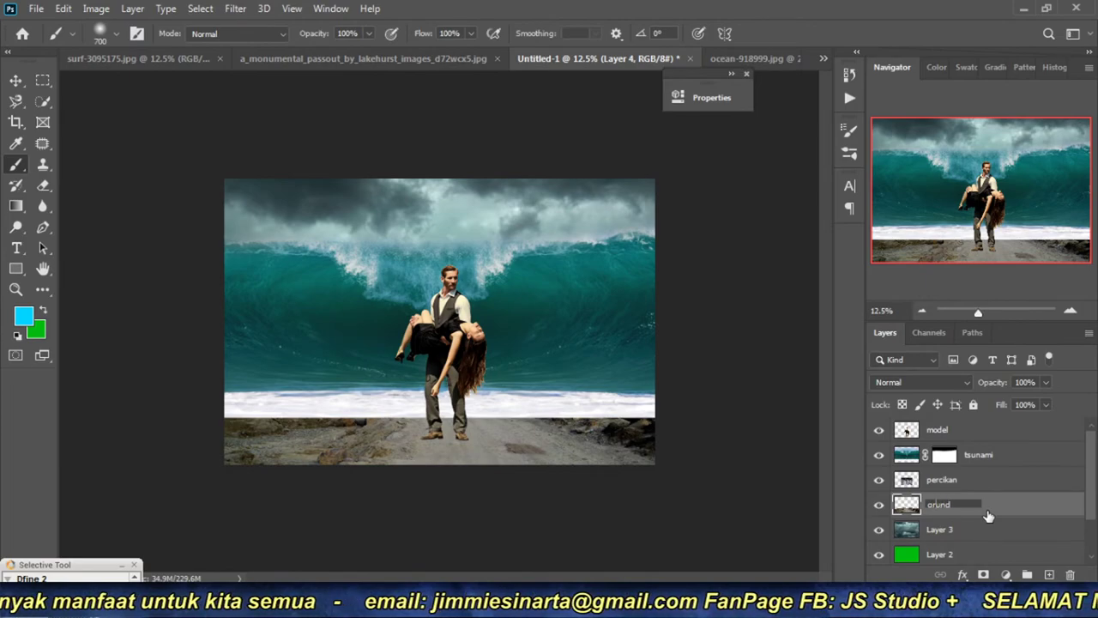
text(d)
key(Return)
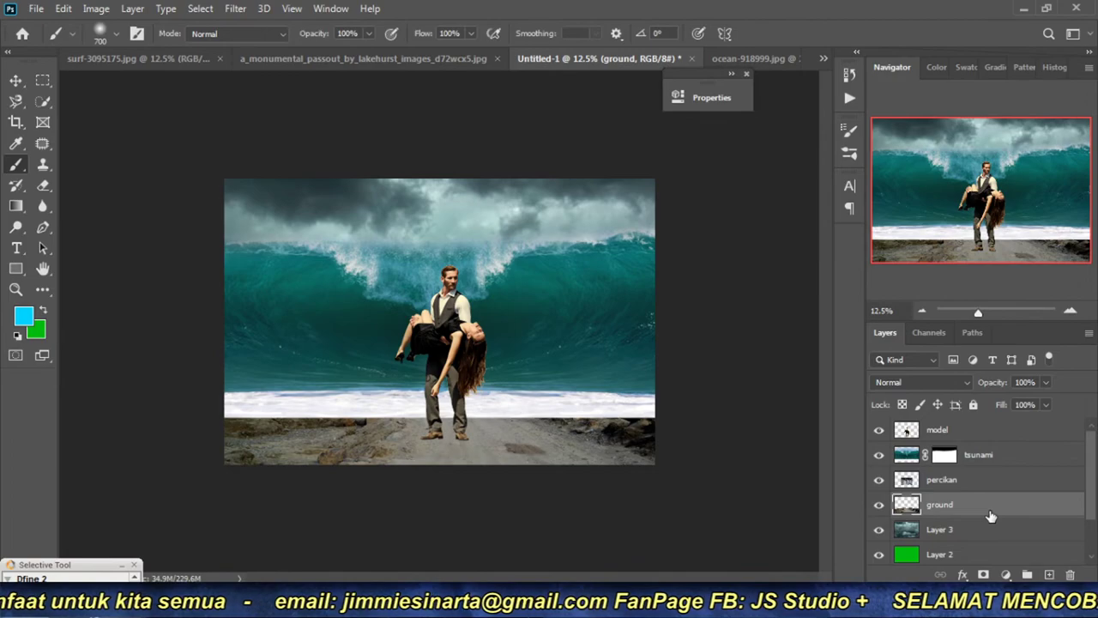
click(937, 536)
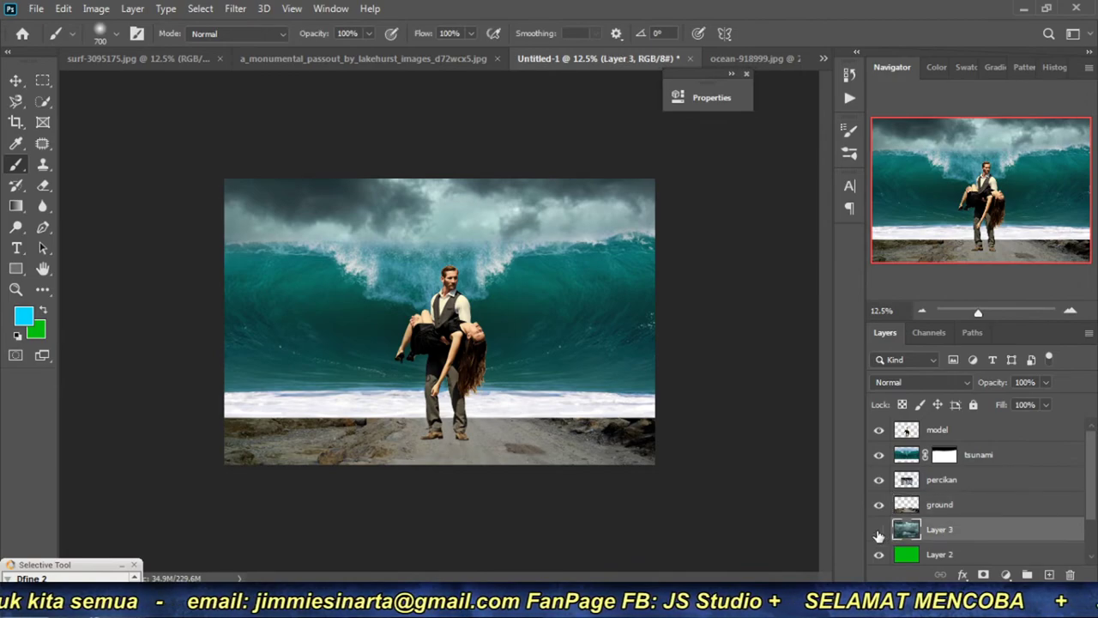
click(879, 530)
double_click(939, 531)
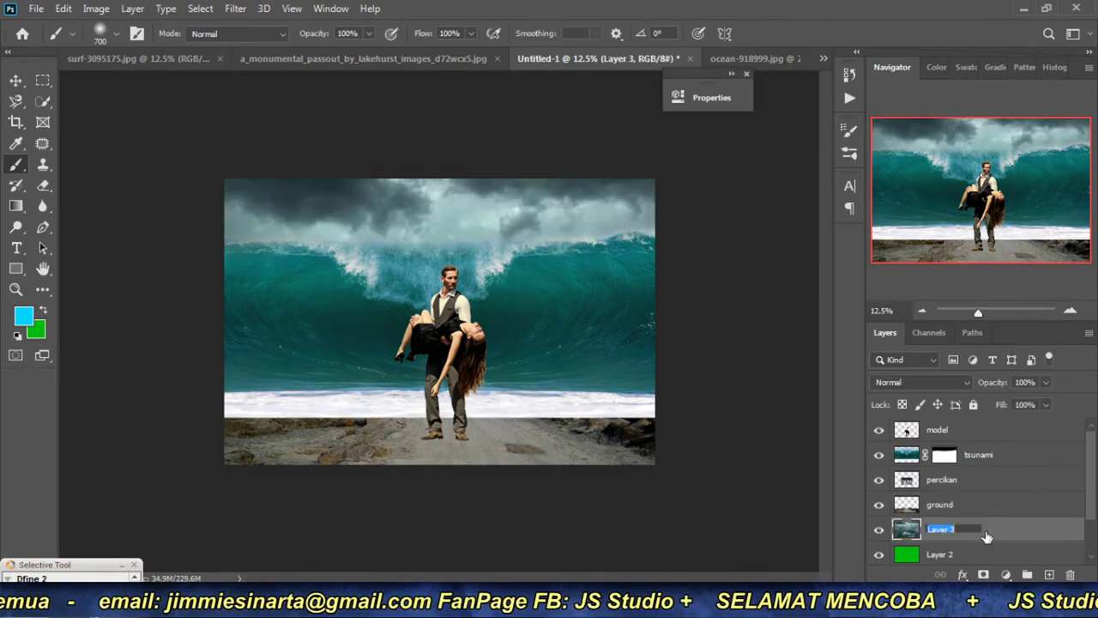
text(cloud)
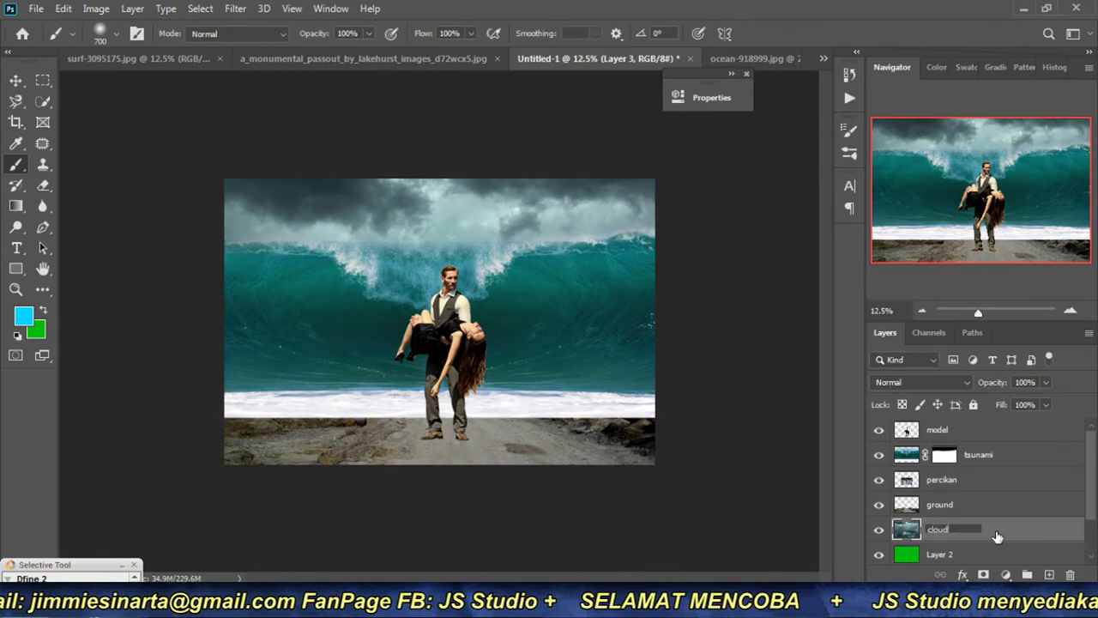
key(Return)
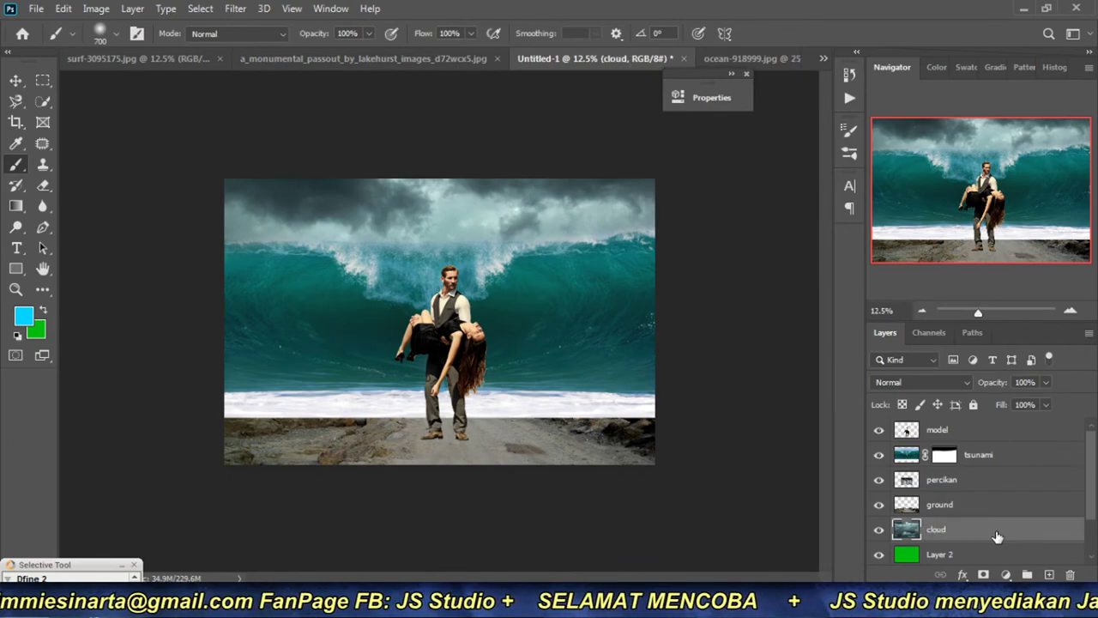
Step: Zoom in on the shoreline under the man's feet and select the tsunami layer
click(1070, 311)
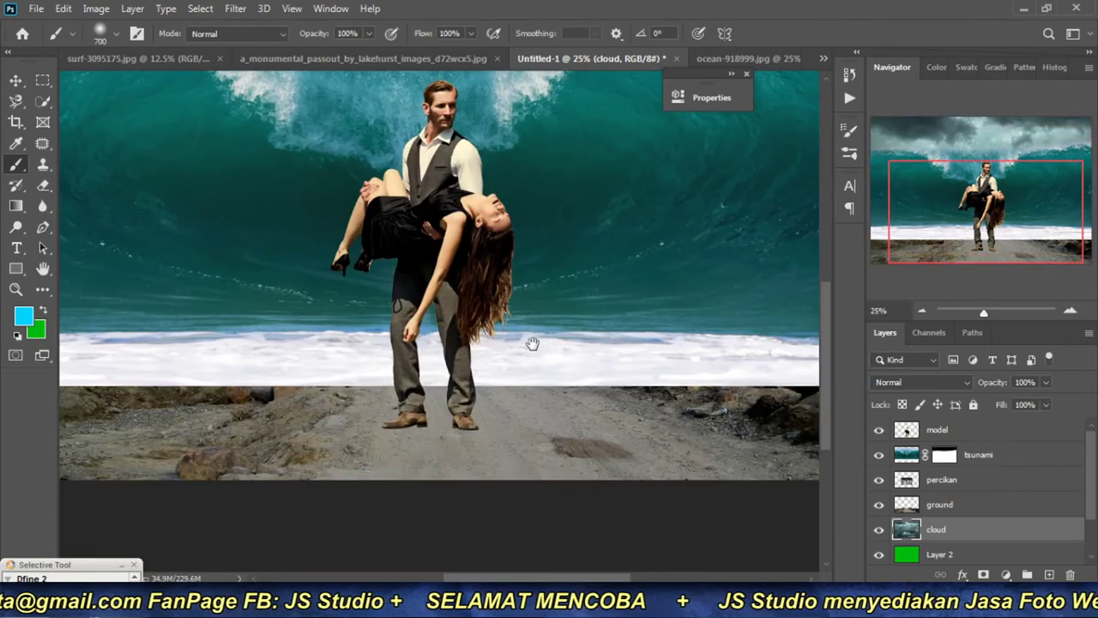
drag(532, 343, 532, 337)
click(922, 310)
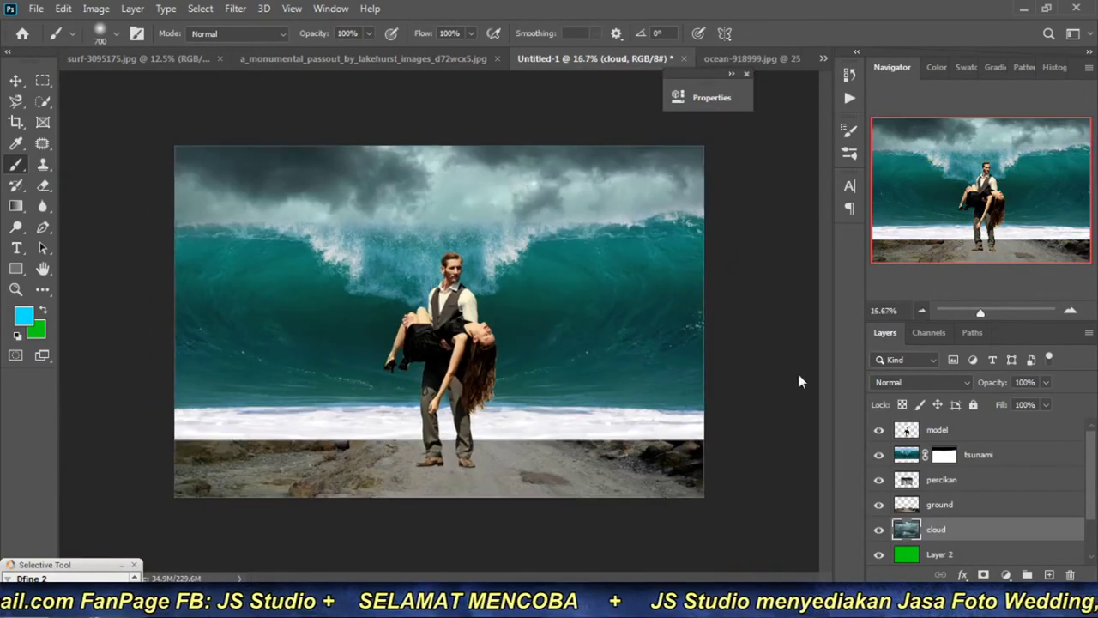
ctrl+click(429, 456)
drag(475, 438, 550, 415)
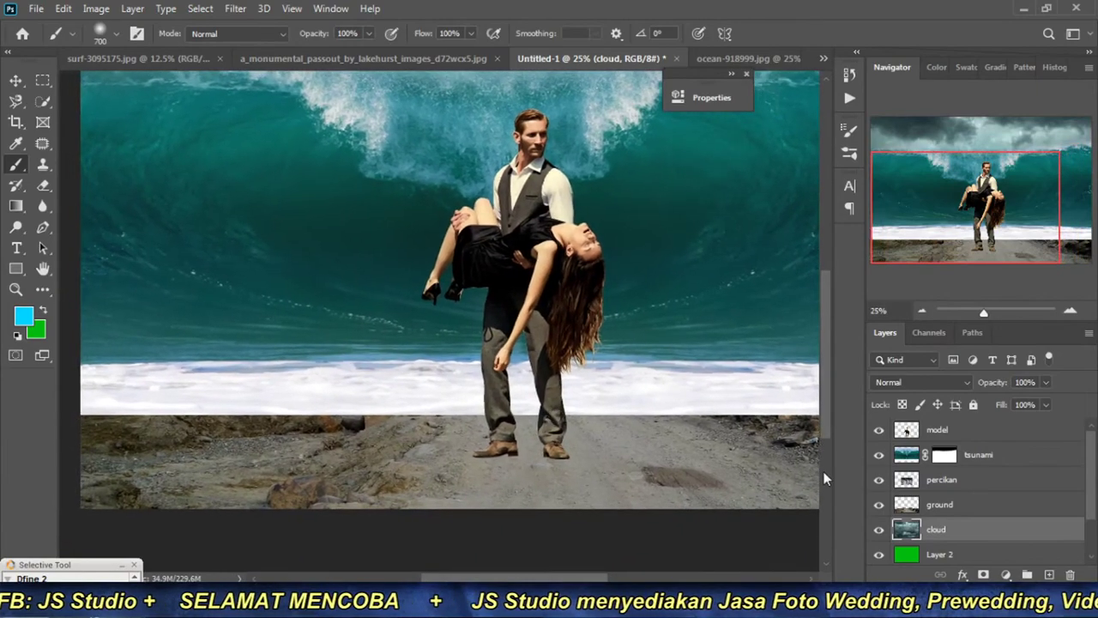
click(910, 455)
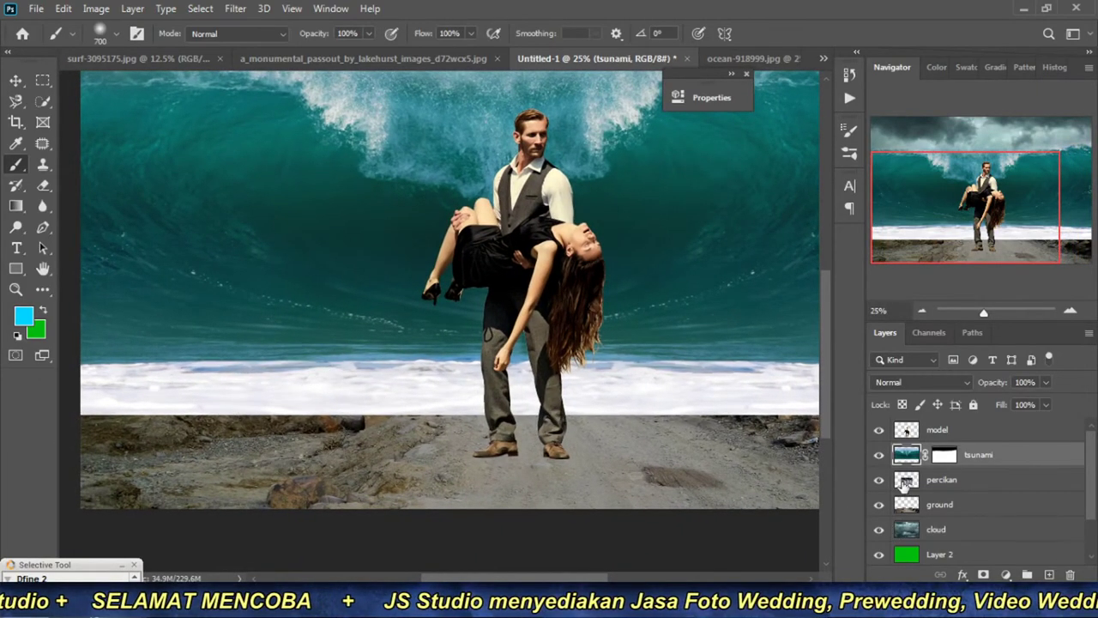
Step: Paint out the white foam on the tsunami's mask and hide the percikan layer
click(944, 454)
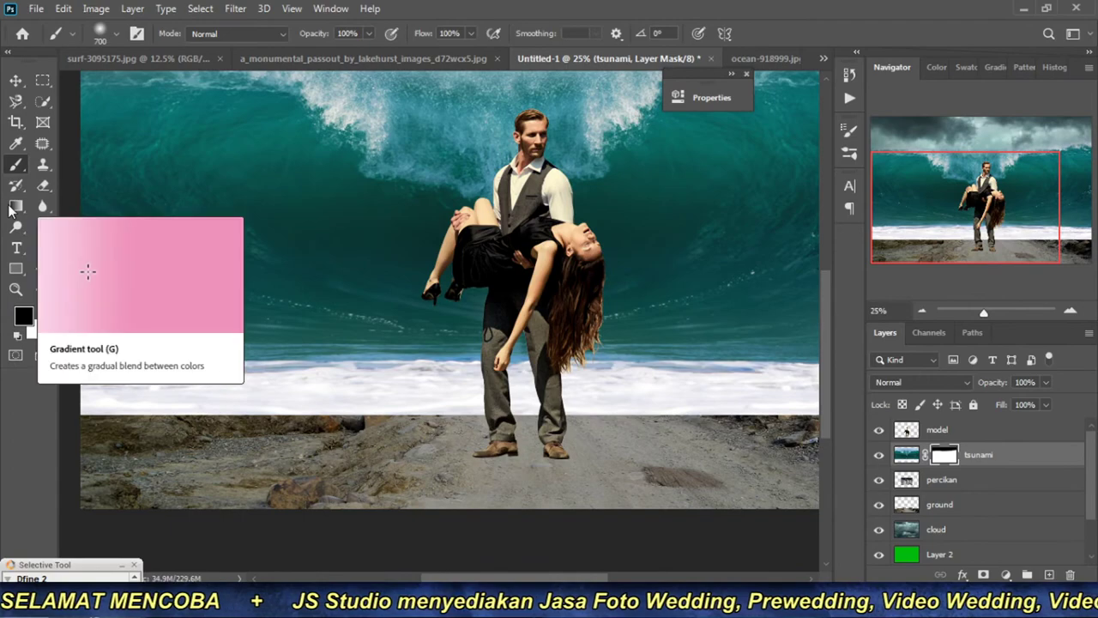
click(126, 418)
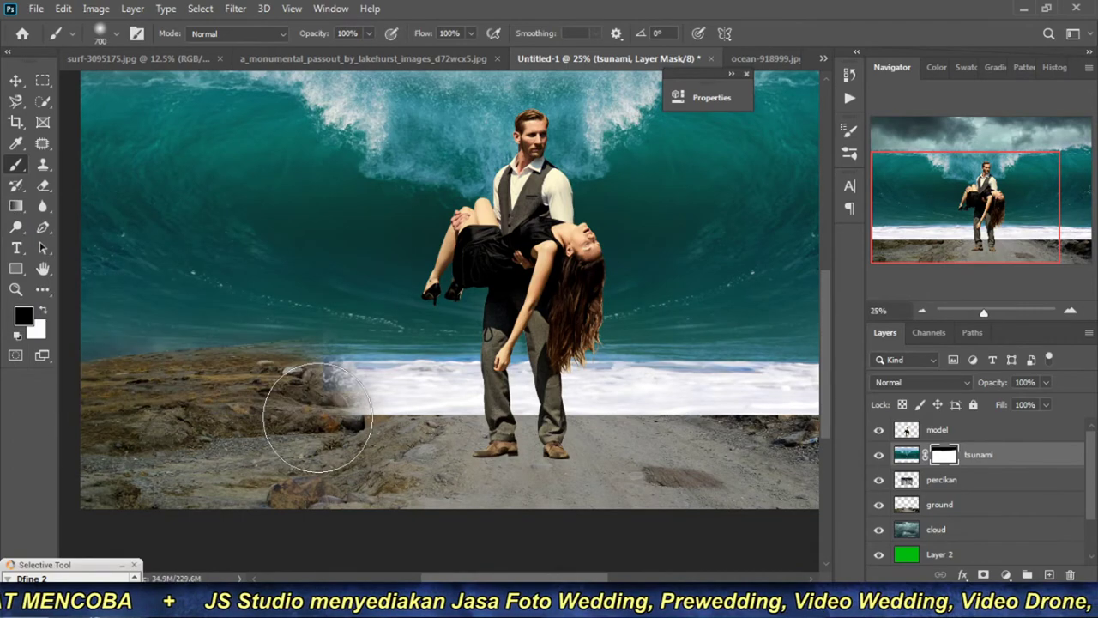
drag(126, 418, 420, 437)
key(ctrl+z)
click(878, 480)
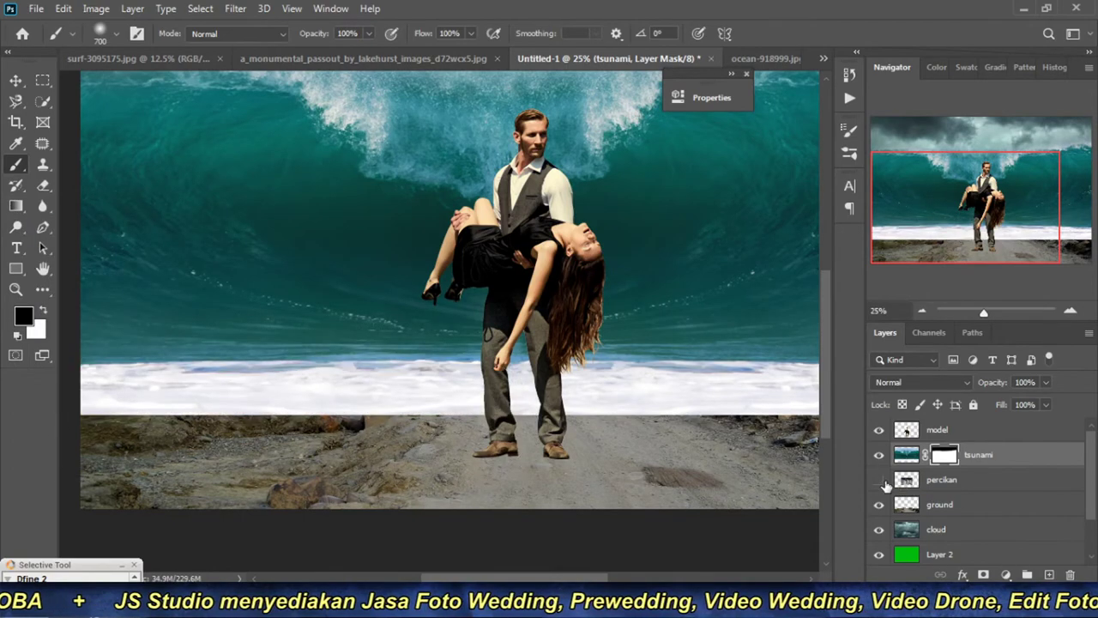
mouse_move(91, 429)
mouse_down()
mouse_move(639, 427)
mouse_move(315, 431)
mouse_move(635, 441)
mouse_up()
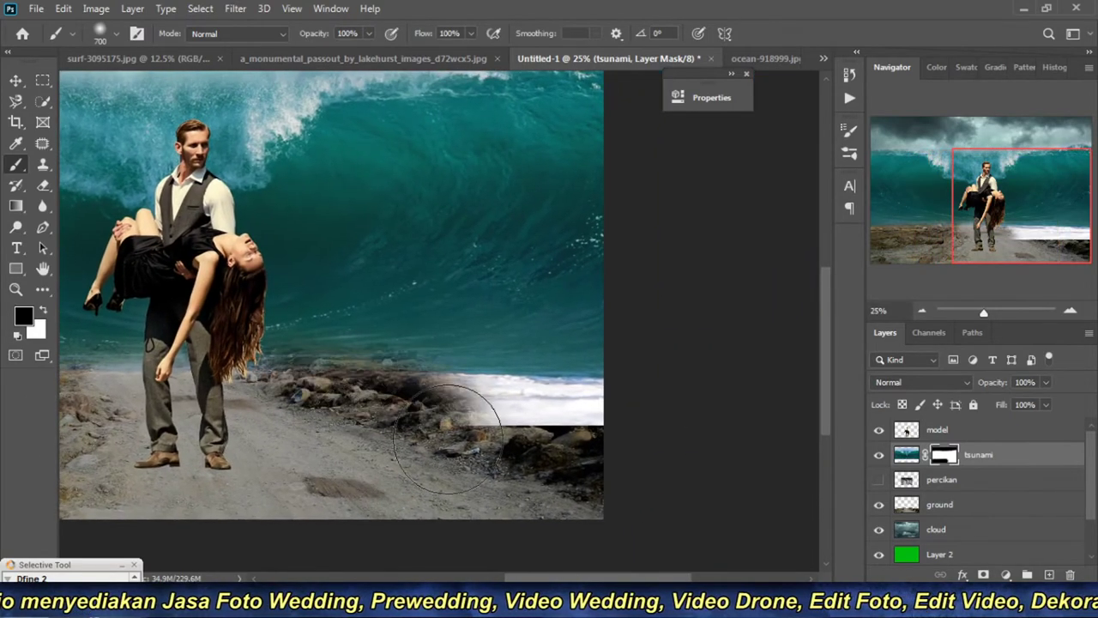
Step: Zoom in and out to check the masked wave and the shore below the figures
click(922, 310)
key(ctrl+plus)
key(ctrl+plus)
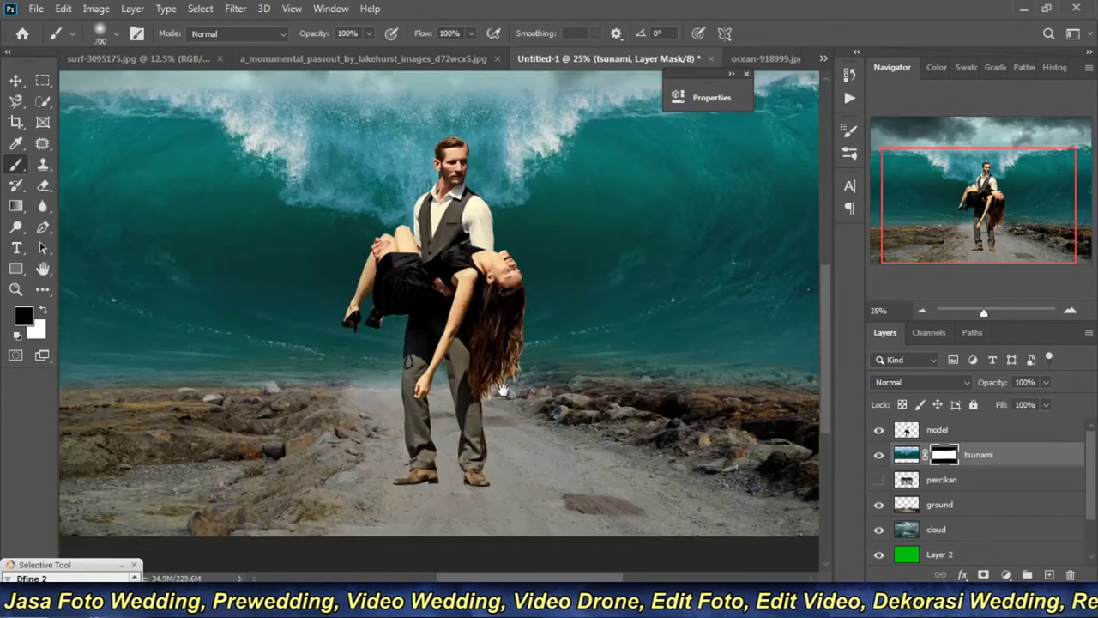
drag(502, 390, 529, 374)
click(923, 310)
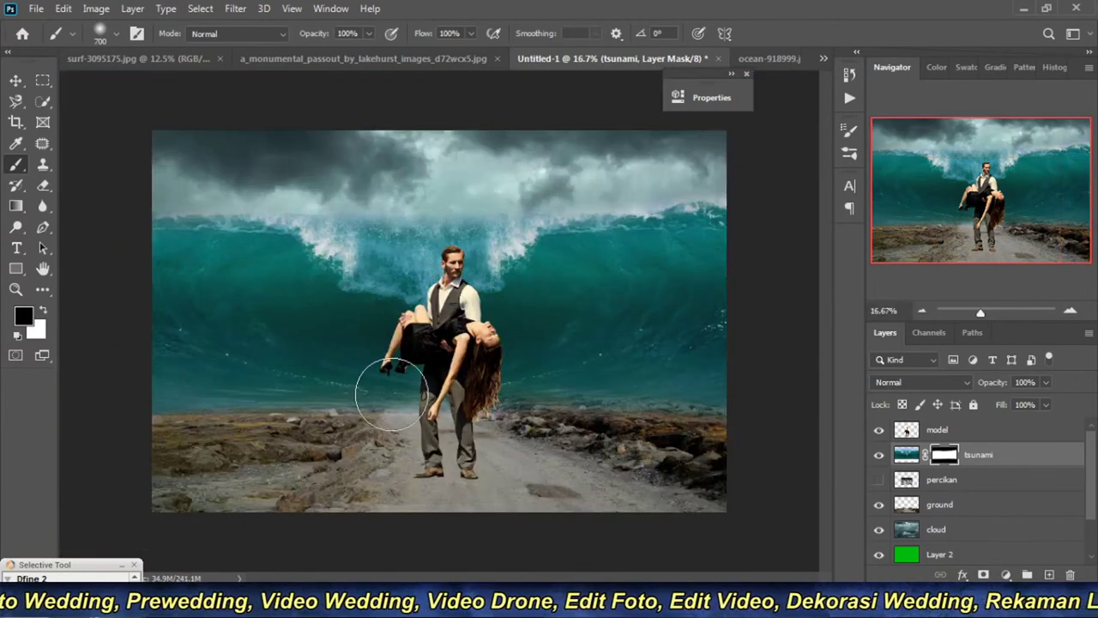
key(ctrl+plus)
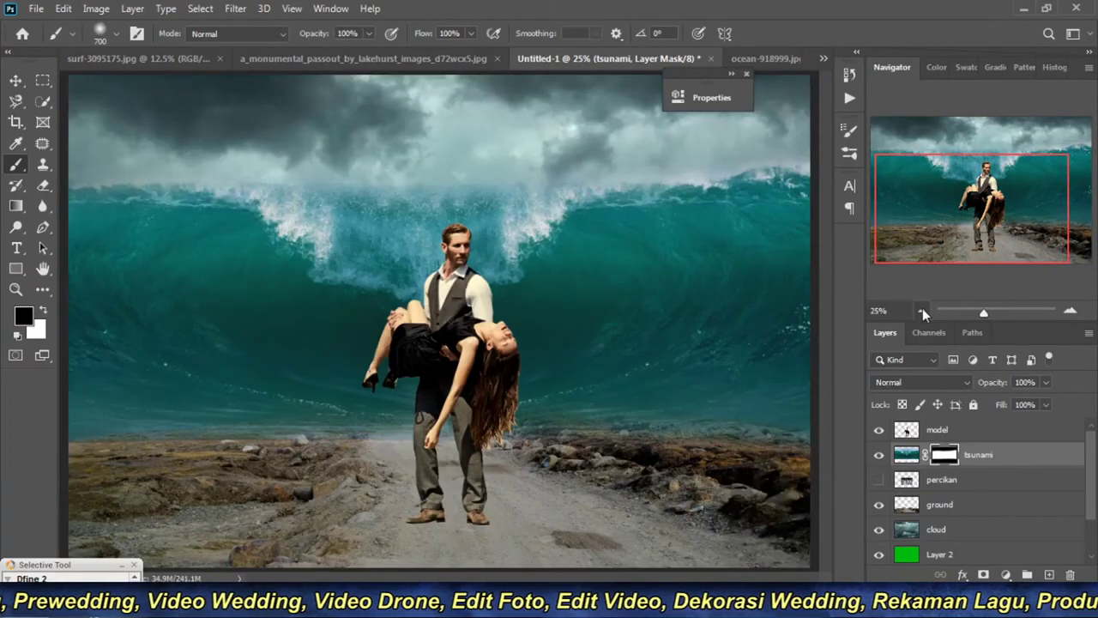
click(922, 311)
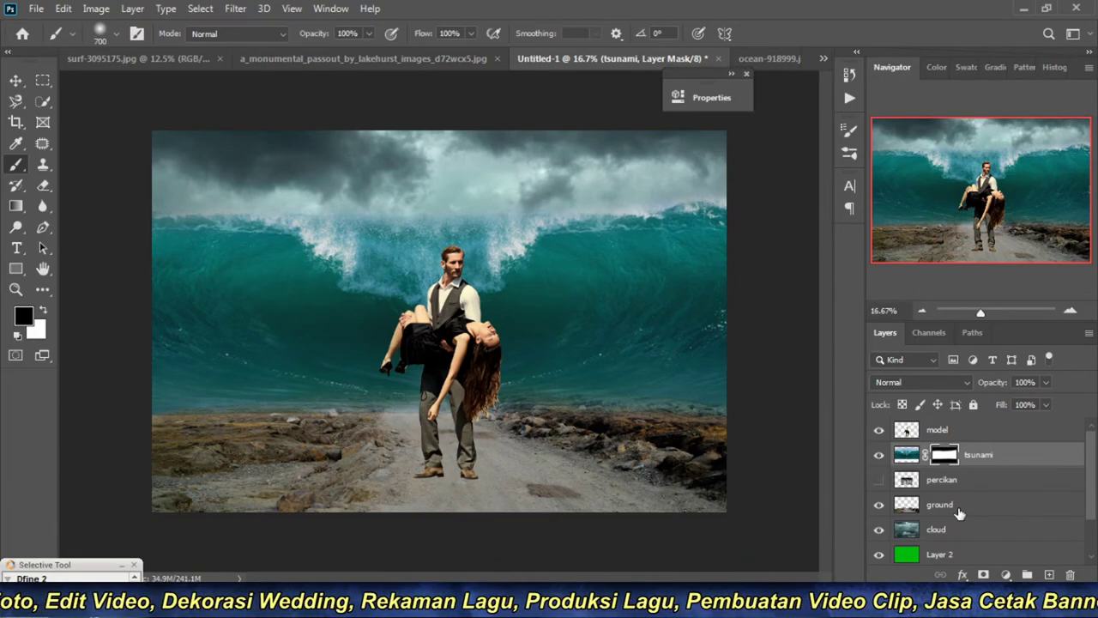
Step: Inspect the woman's face and shoreline up close, then fit the whole composite in view
click(1070, 309)
click(510, 349)
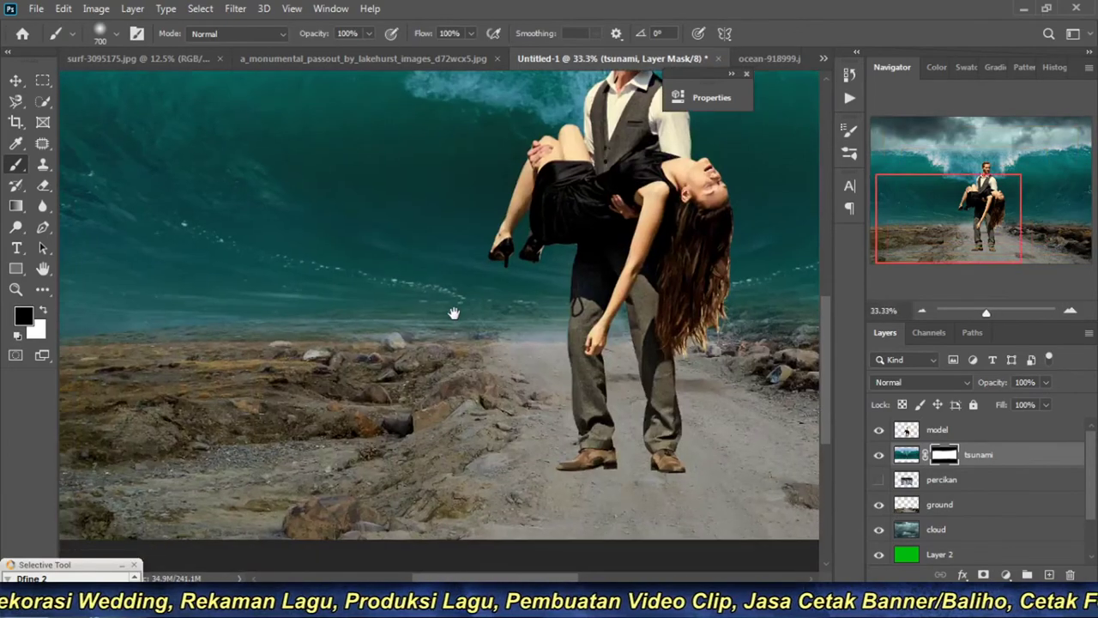
drag(454, 311, 564, 375)
click(917, 309)
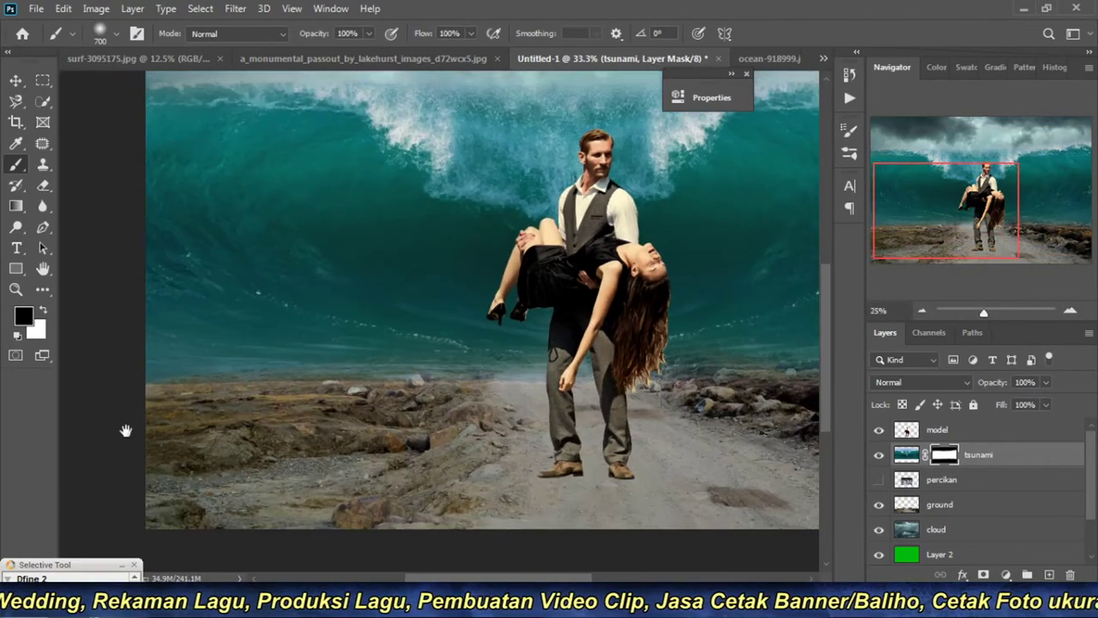
drag(123, 429, 292, 435)
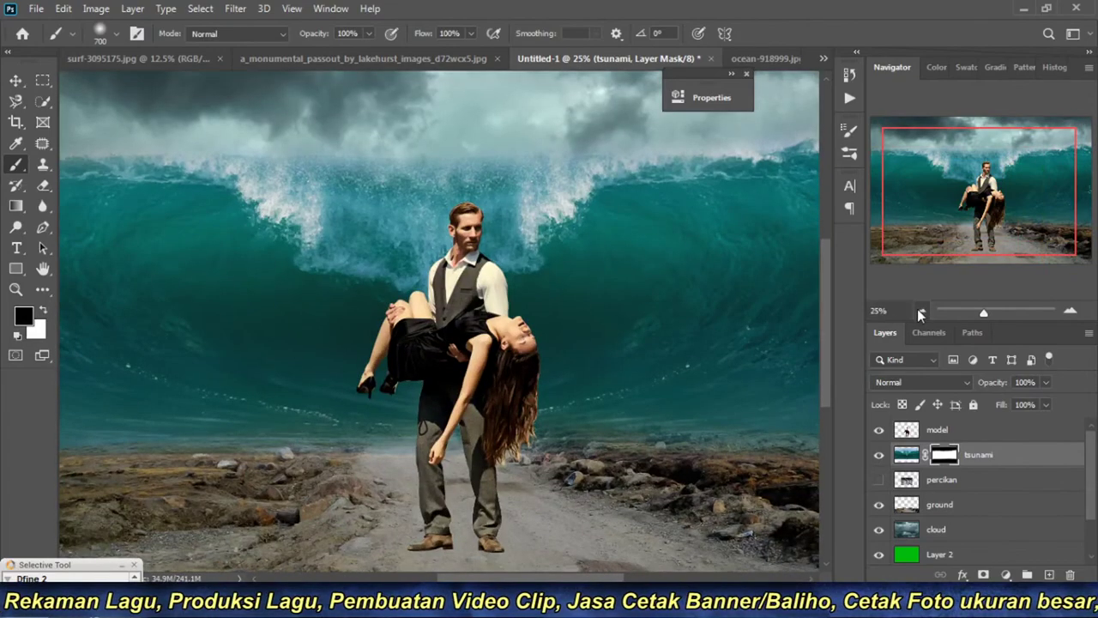
click(922, 310)
ctrl+click(584, 322)
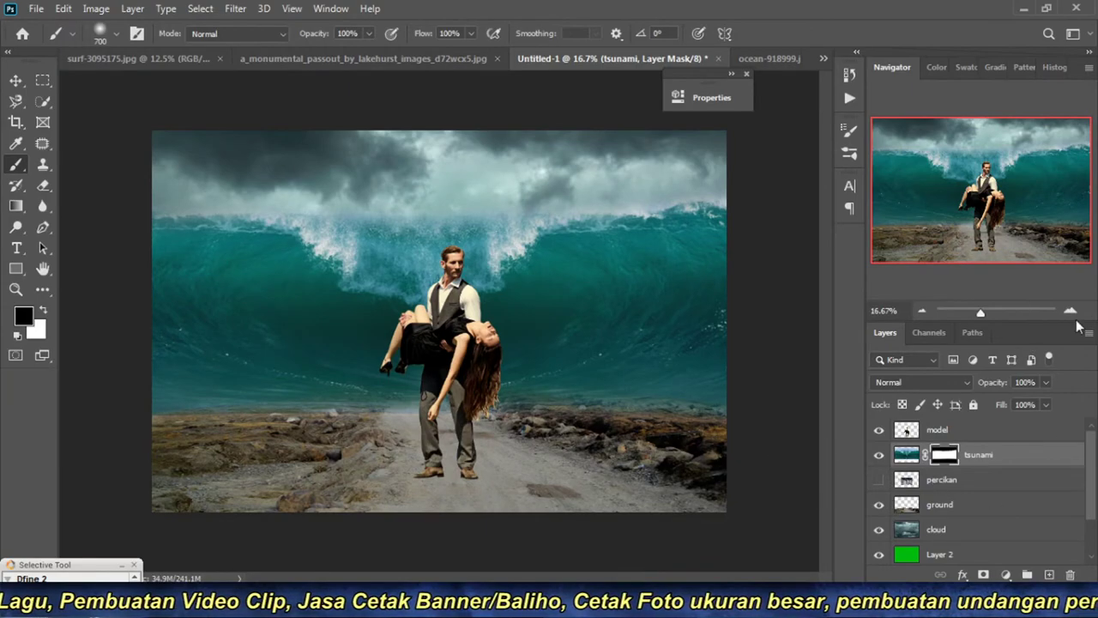
click(1072, 314)
click(922, 311)
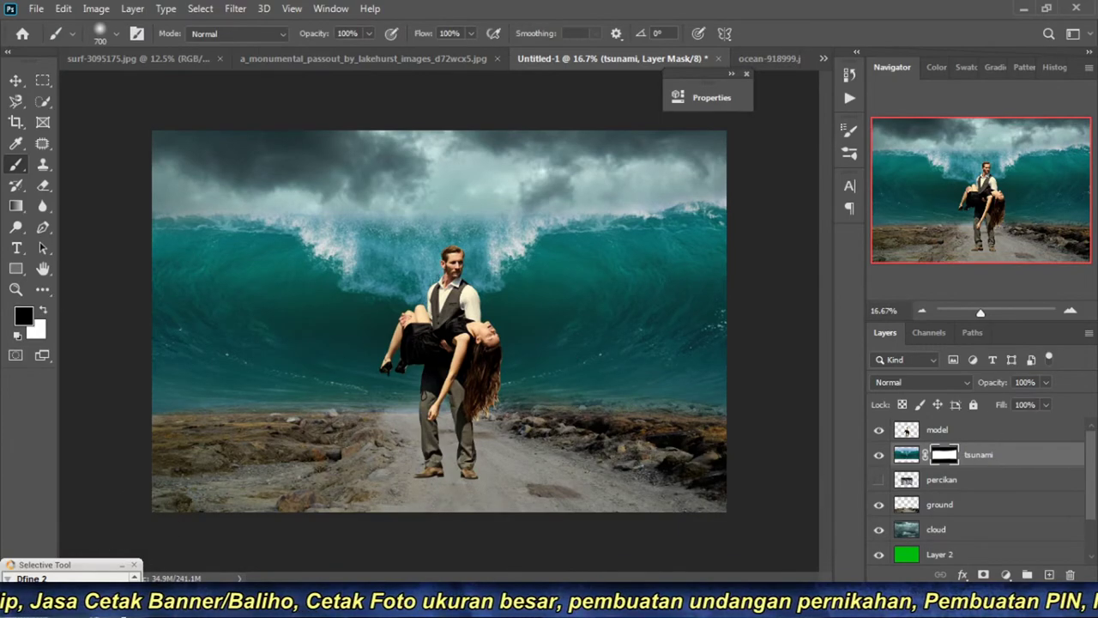
Step: Preview the open-sea and water_sploosh photos from the Digital Imaging folder, closing each
click(257, 500)
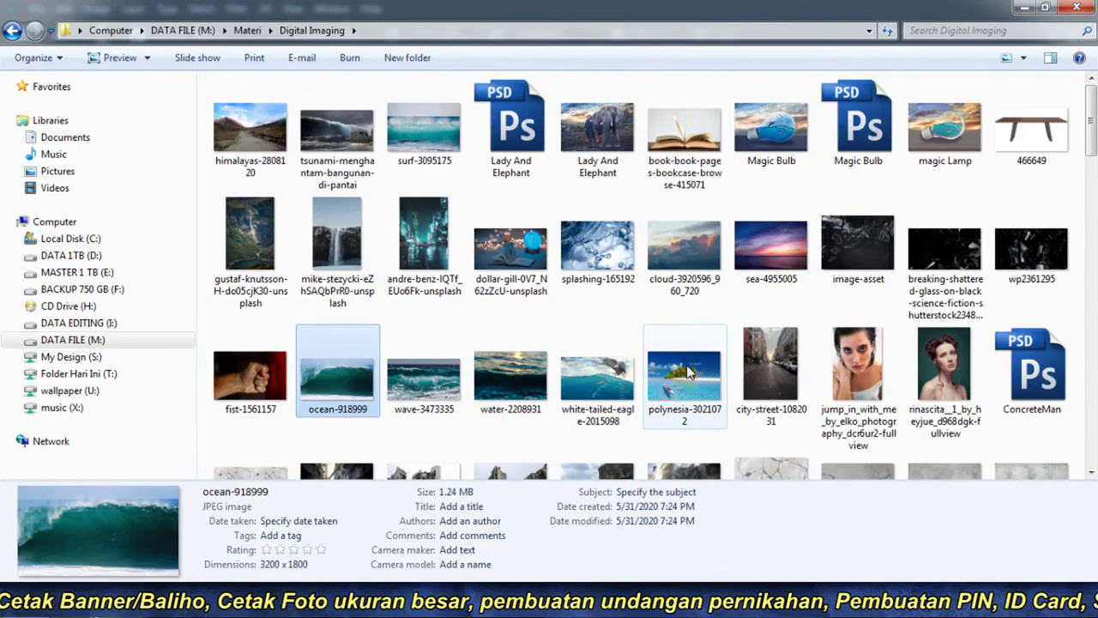
scroll(686, 365, down, 5)
scroll(687, 366, down, 10)
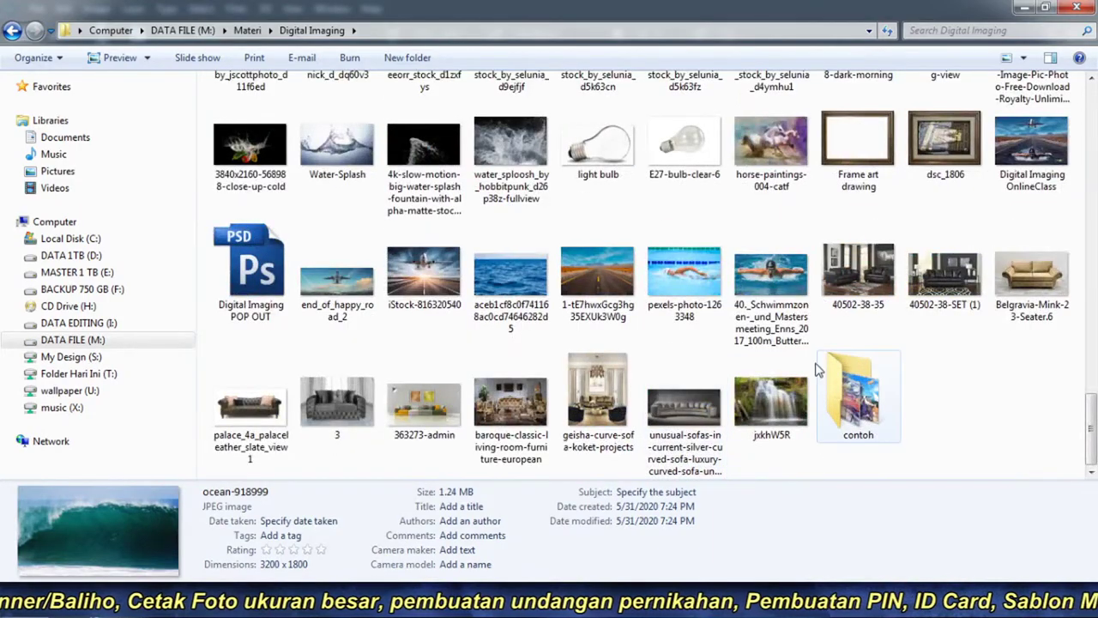
click(980, 392)
double_click(541, 319)
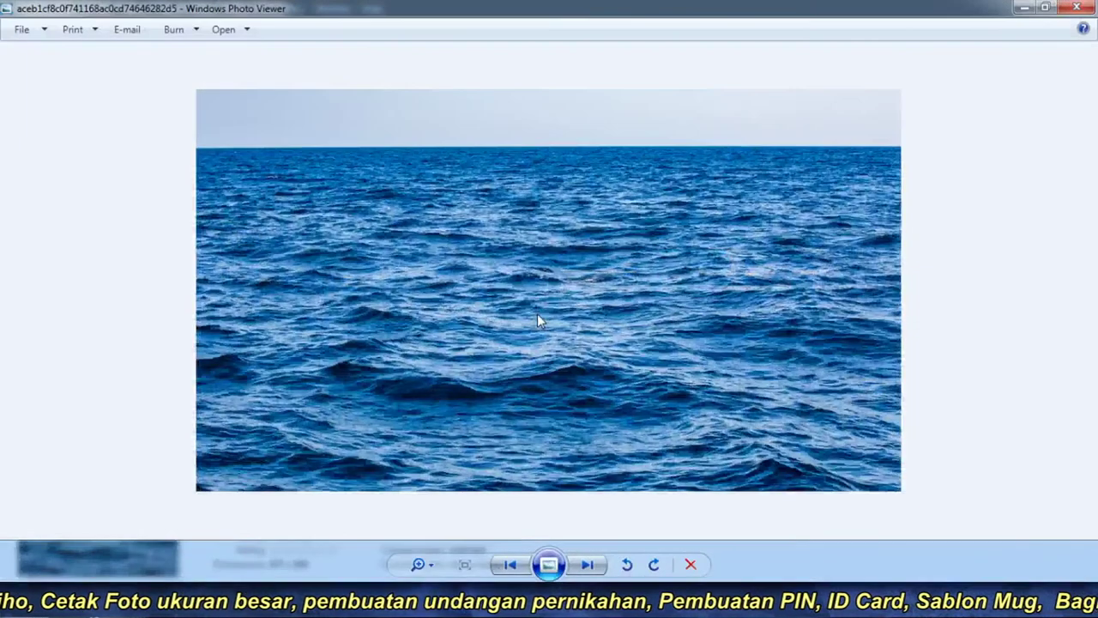
click(1076, 7)
click(938, 440)
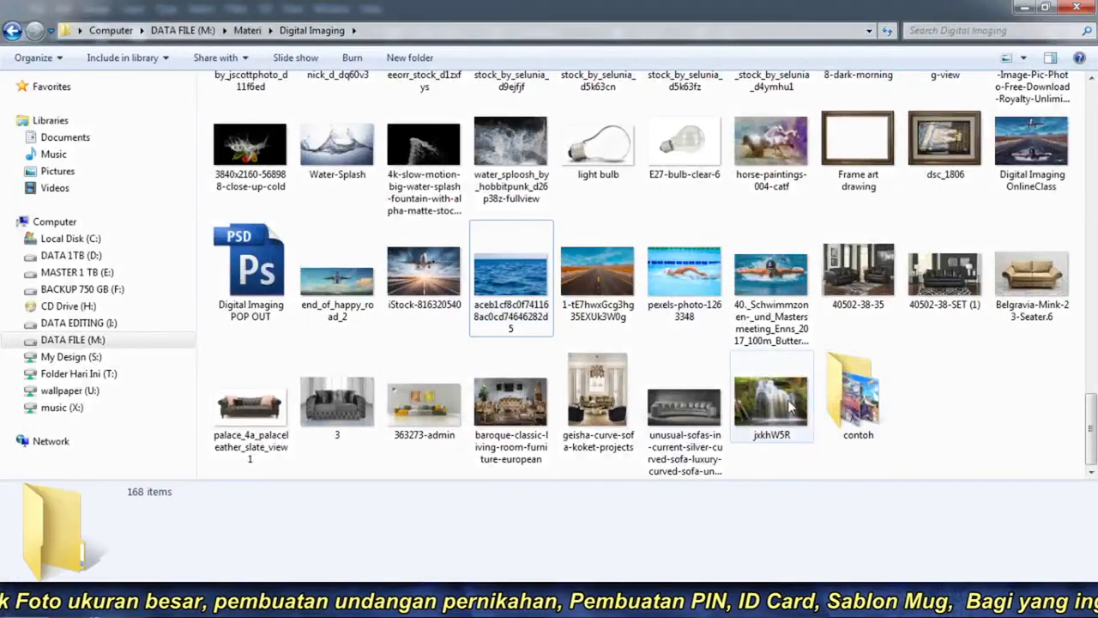
scroll(678, 396, up, 3)
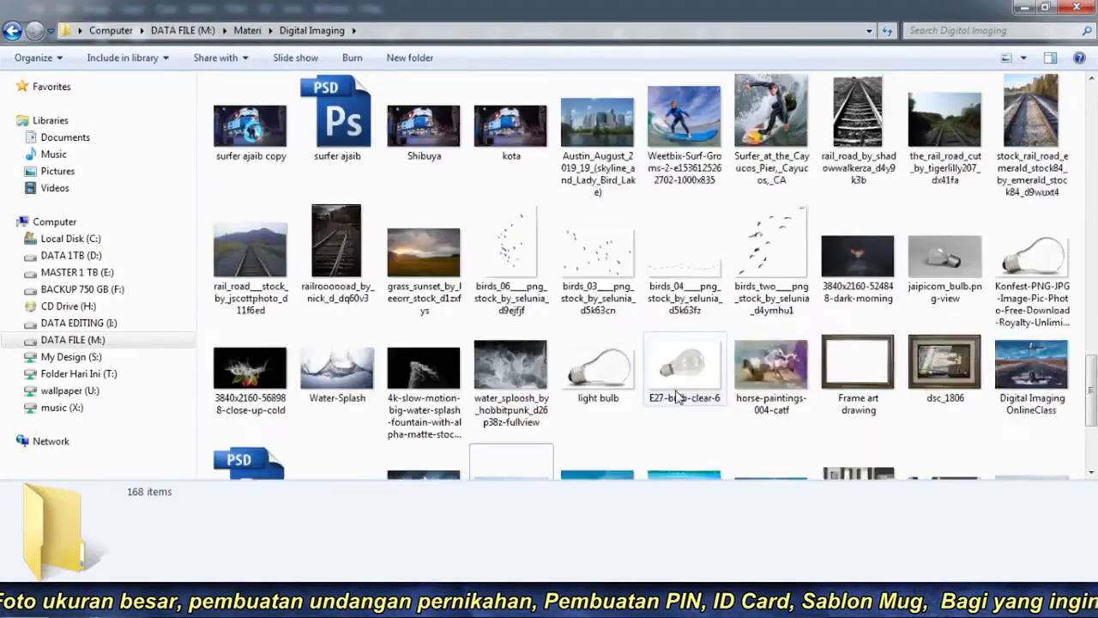
double_click(510, 369)
click(1076, 8)
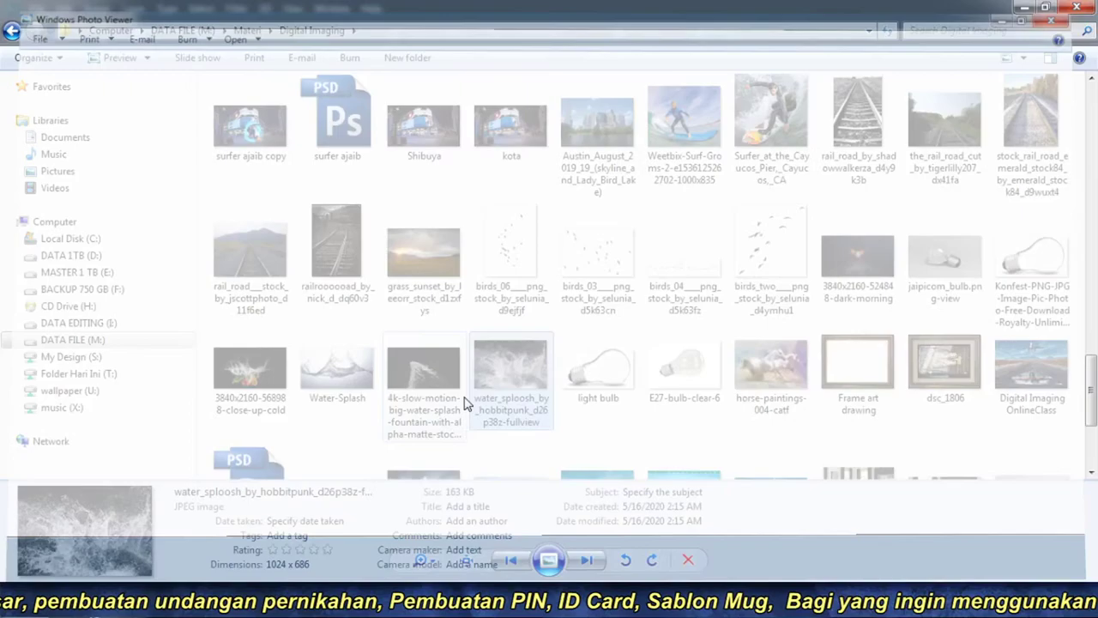
Step: Select and preview the surf-3095175 wave photo
scroll(605, 382, up, 3)
scroll(605, 382, up, 3)
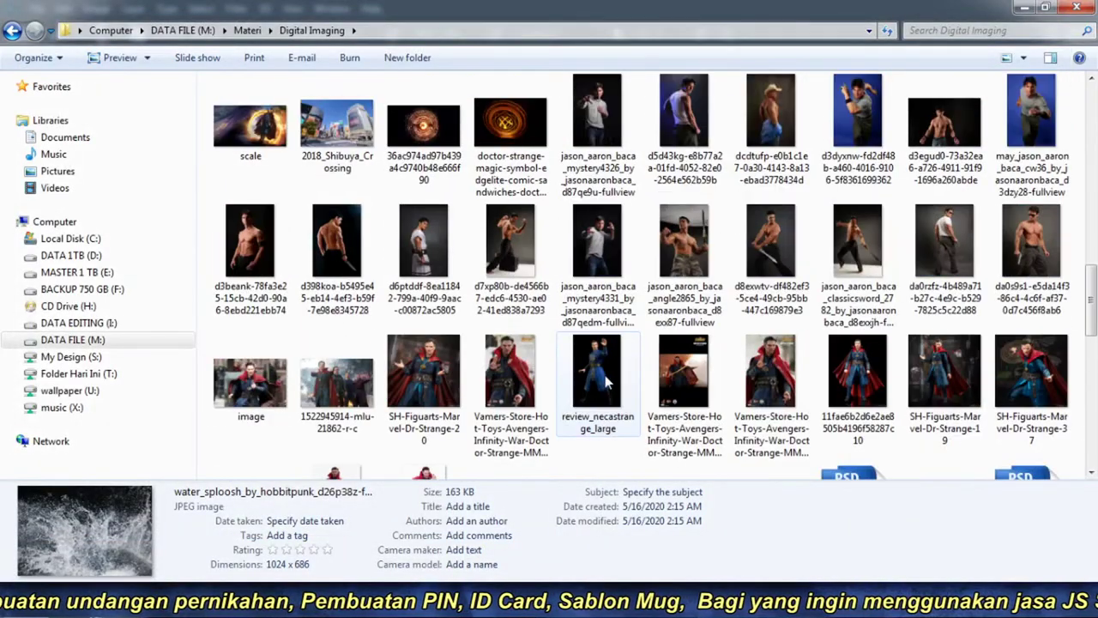
scroll(605, 385, up, 3)
scroll(605, 382, up, 5)
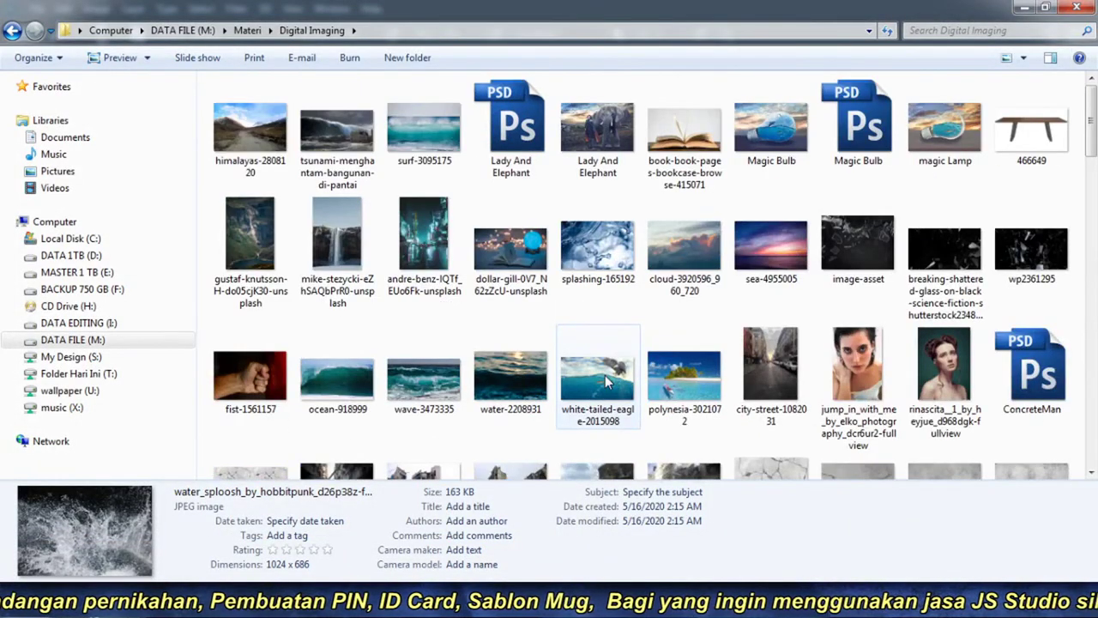
click(423, 128)
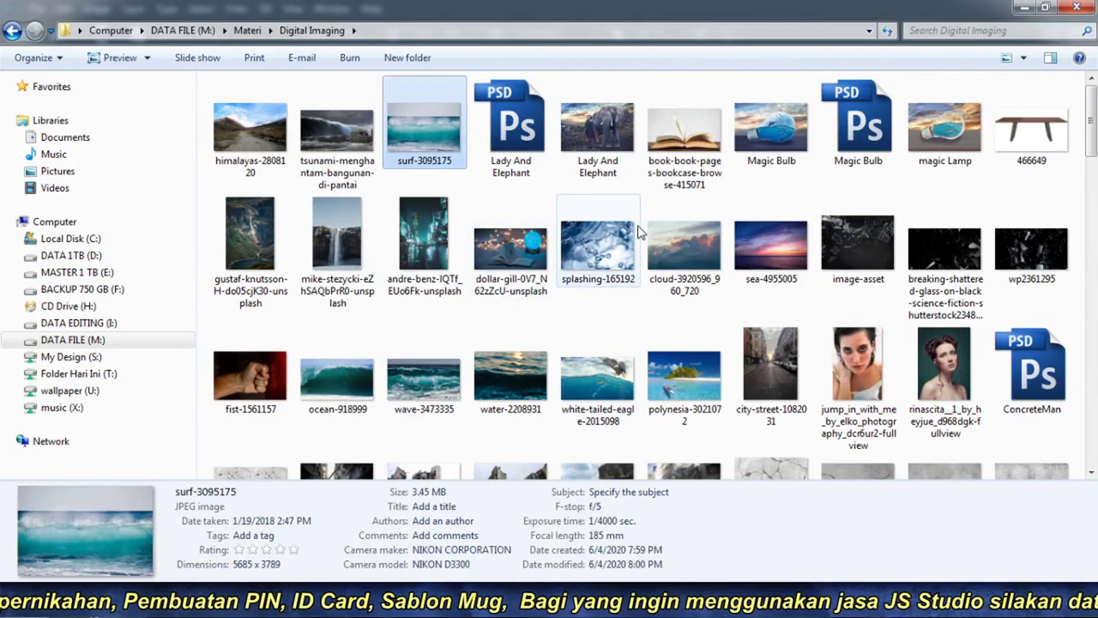
double_click(432, 147)
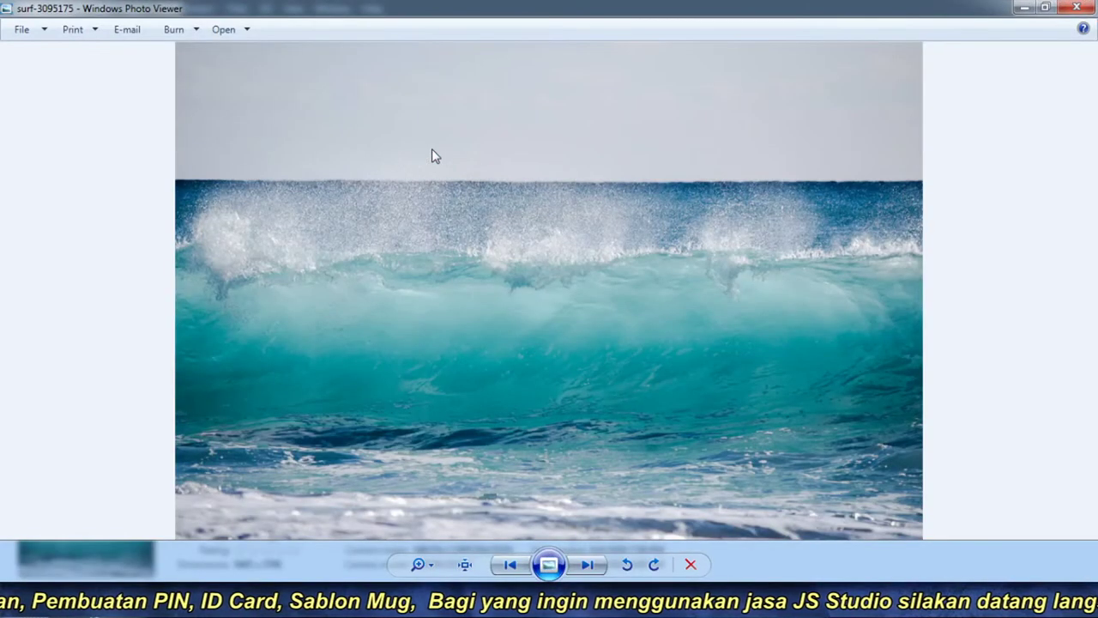
click(1074, 8)
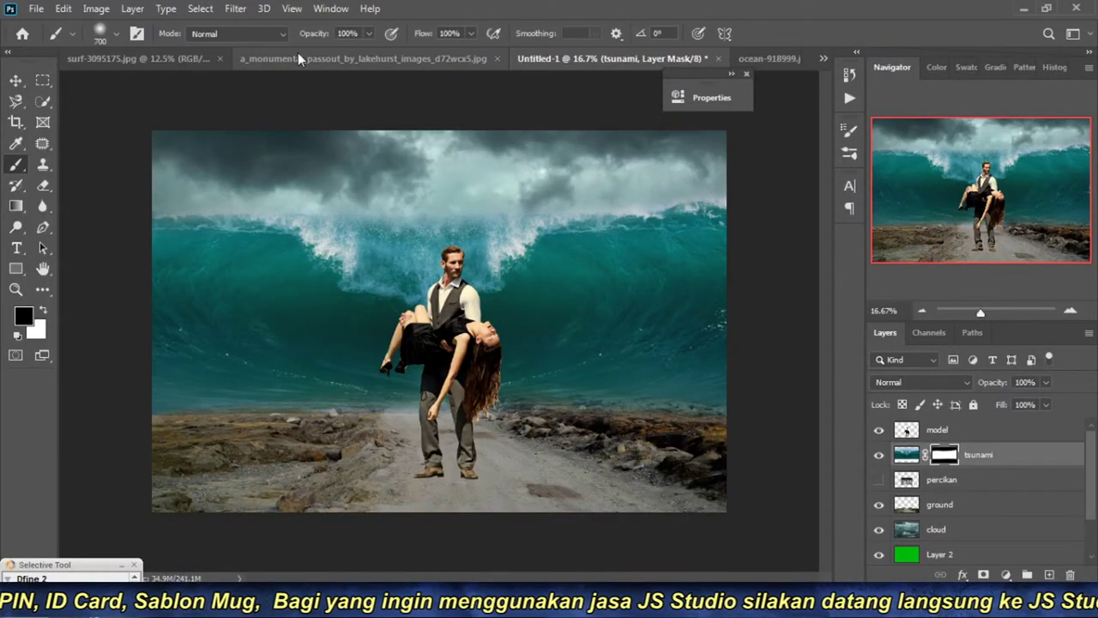
Step: Select all of the surf-3095175 image and paste it into the tsunami composite
click(298, 55)
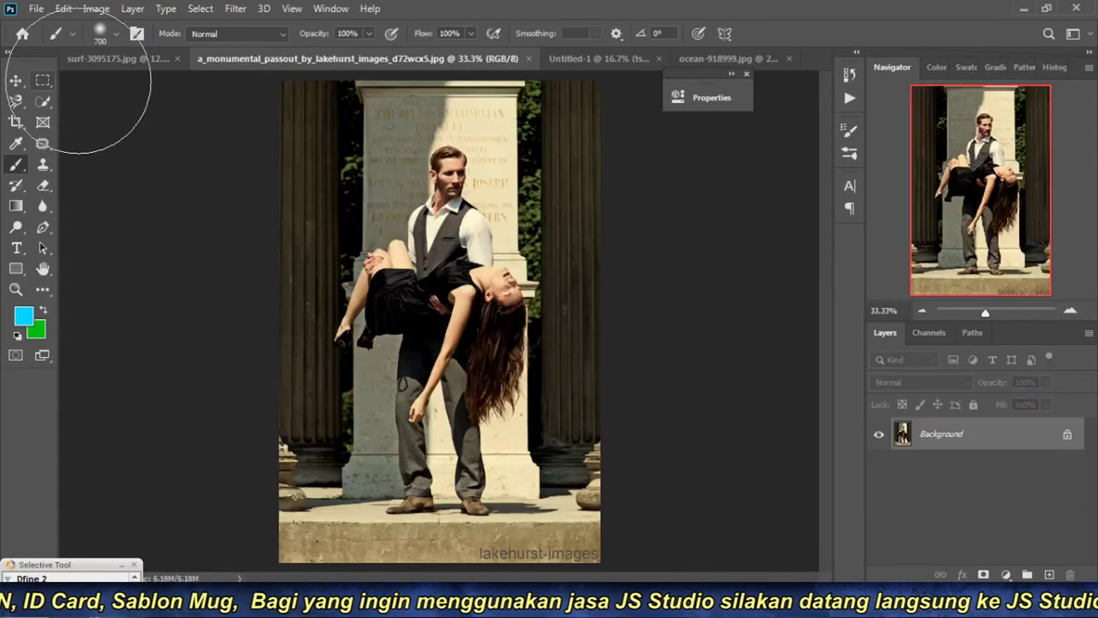
click(144, 58)
key(ctrl+a)
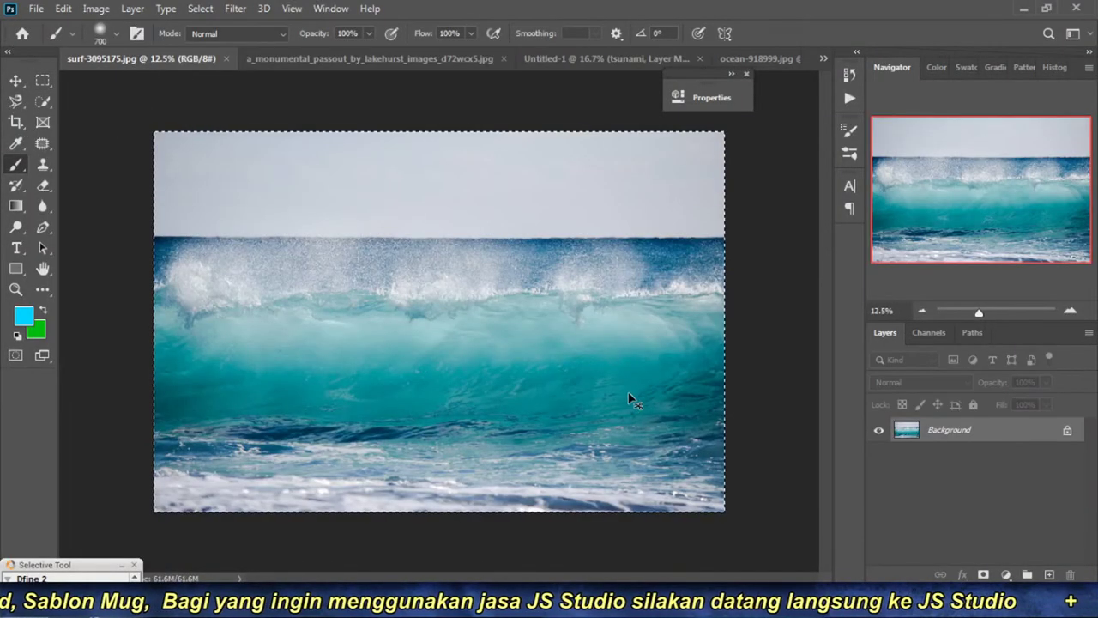
click(597, 60)
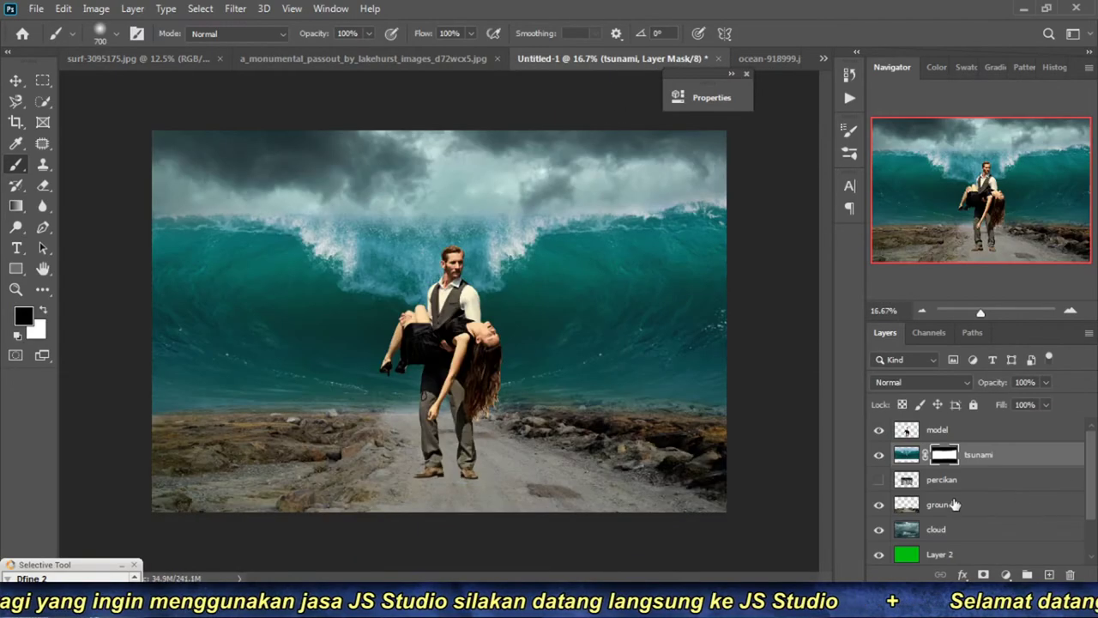
key(ctrl+v)
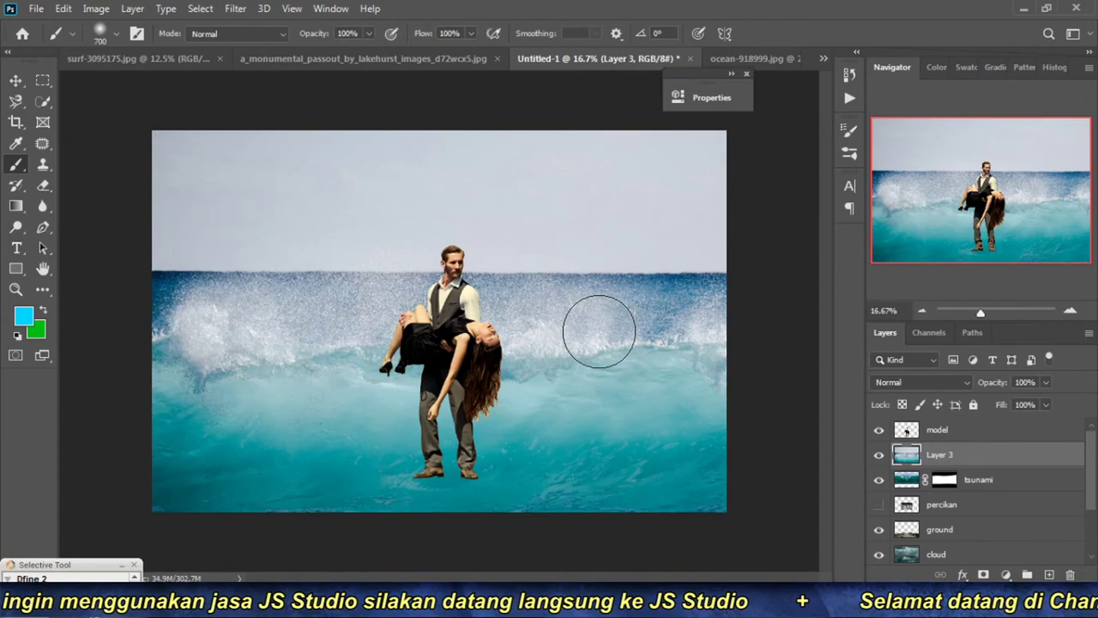
Step: Scale the pasted surf layer down to 77.5% and commit the transform
key(ctrl+t)
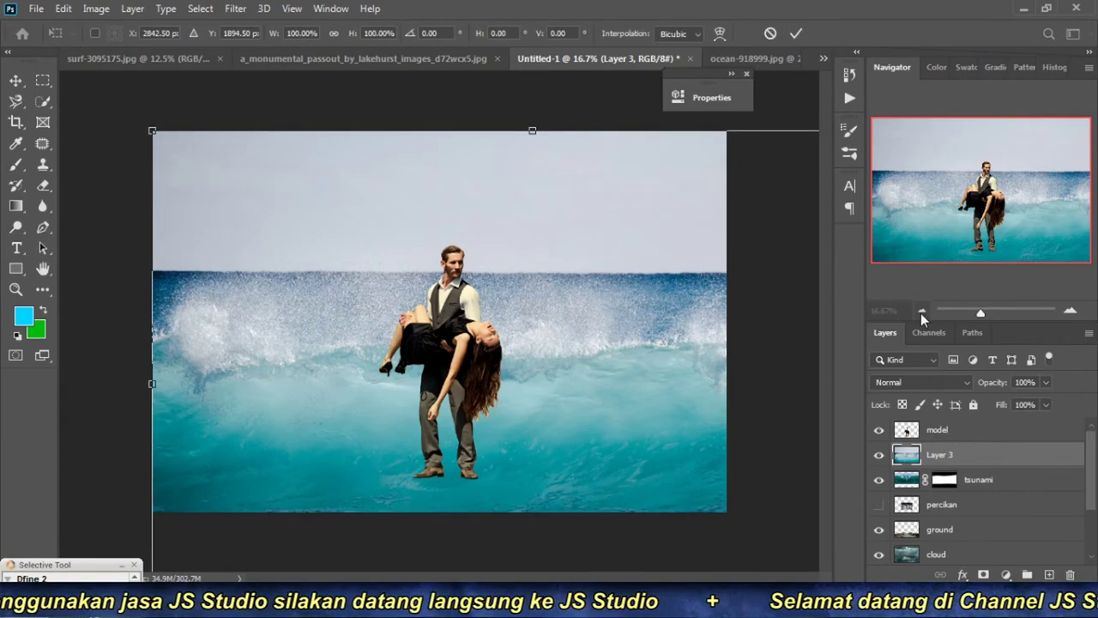
click(921, 311)
key(ctrl+minus)
drag(583, 414, 529, 386)
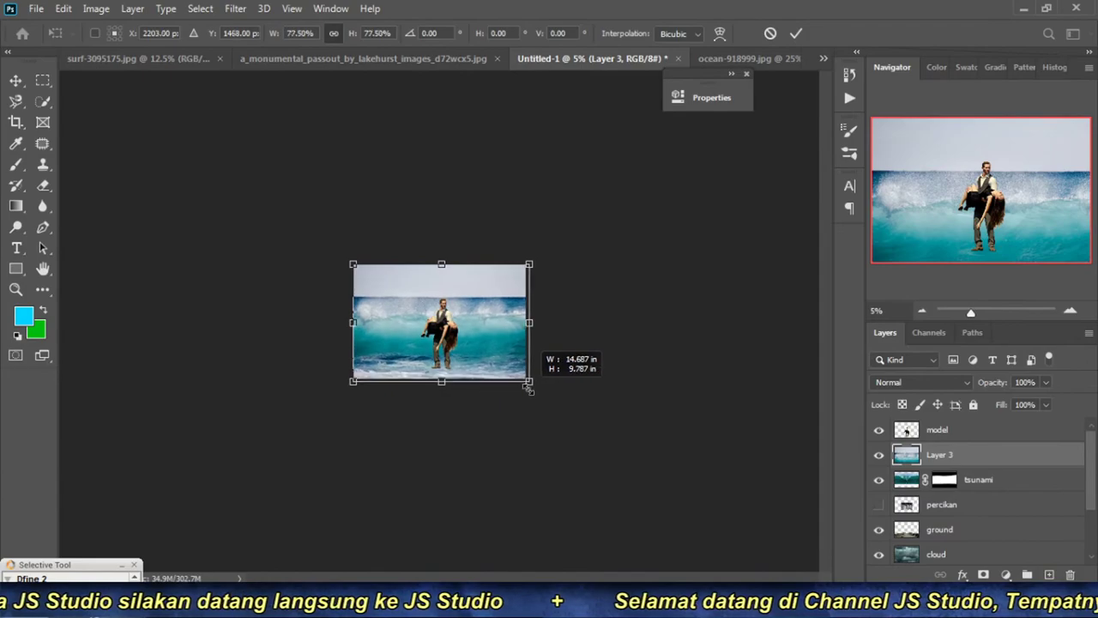
ctrl+click(452, 359)
key(ctrl+plus)
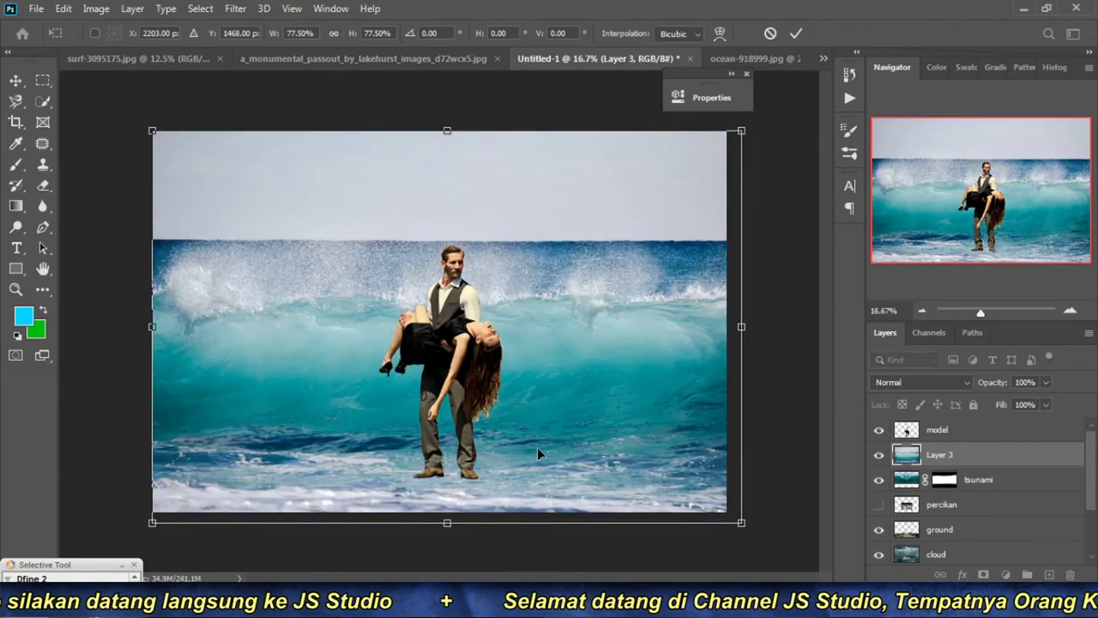
key(Return)
Step: Set Layer 3's blend mode to Soft Light
key(b)
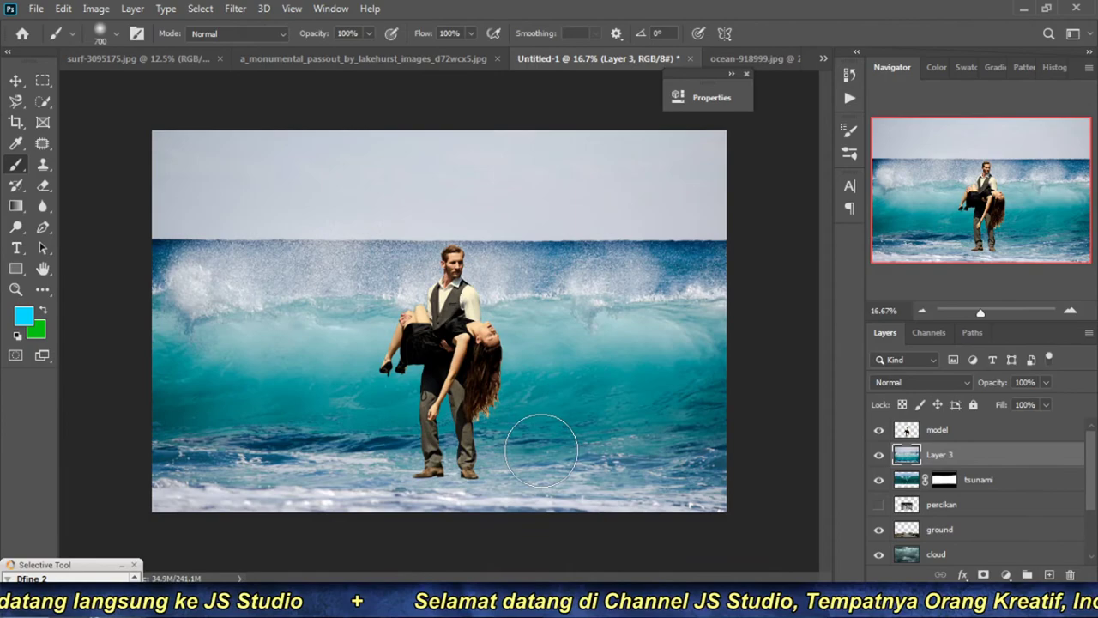
click(887, 454)
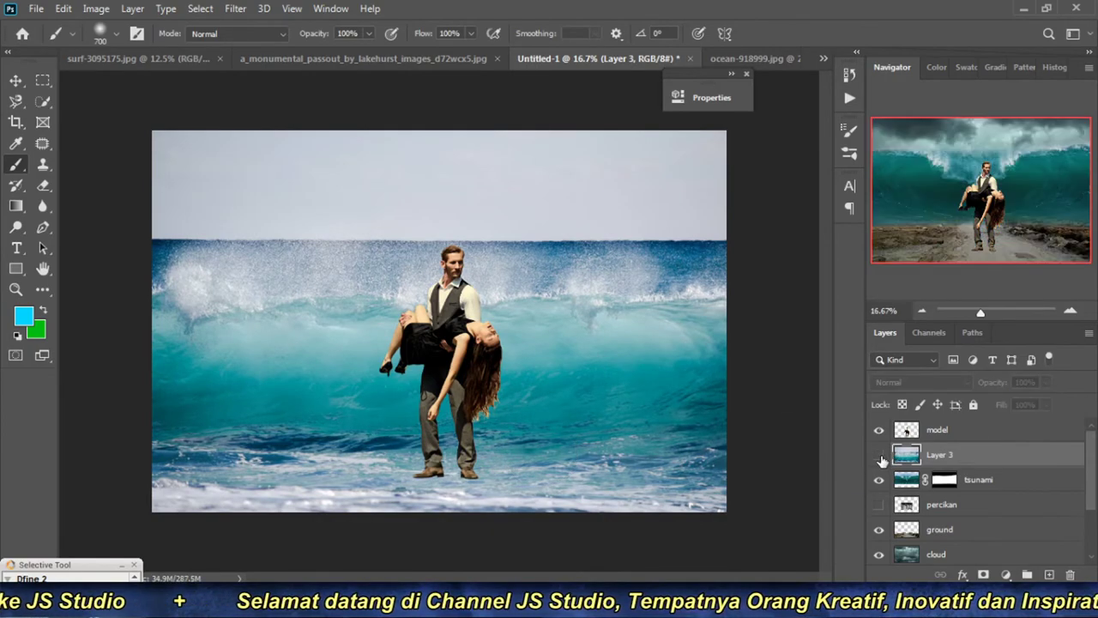
click(940, 382)
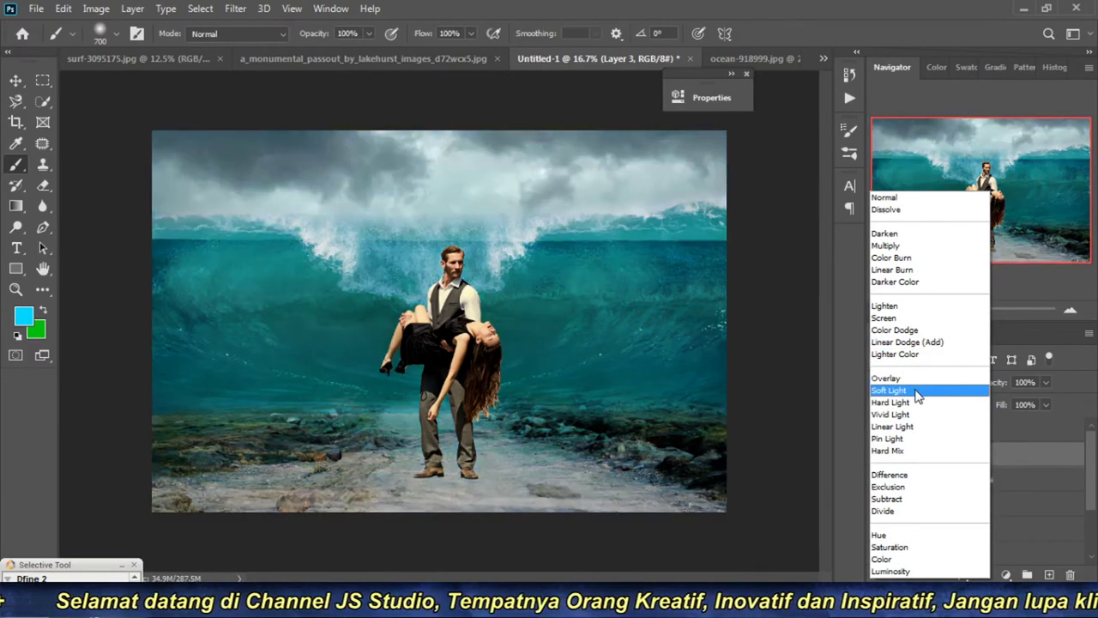
click(916, 393)
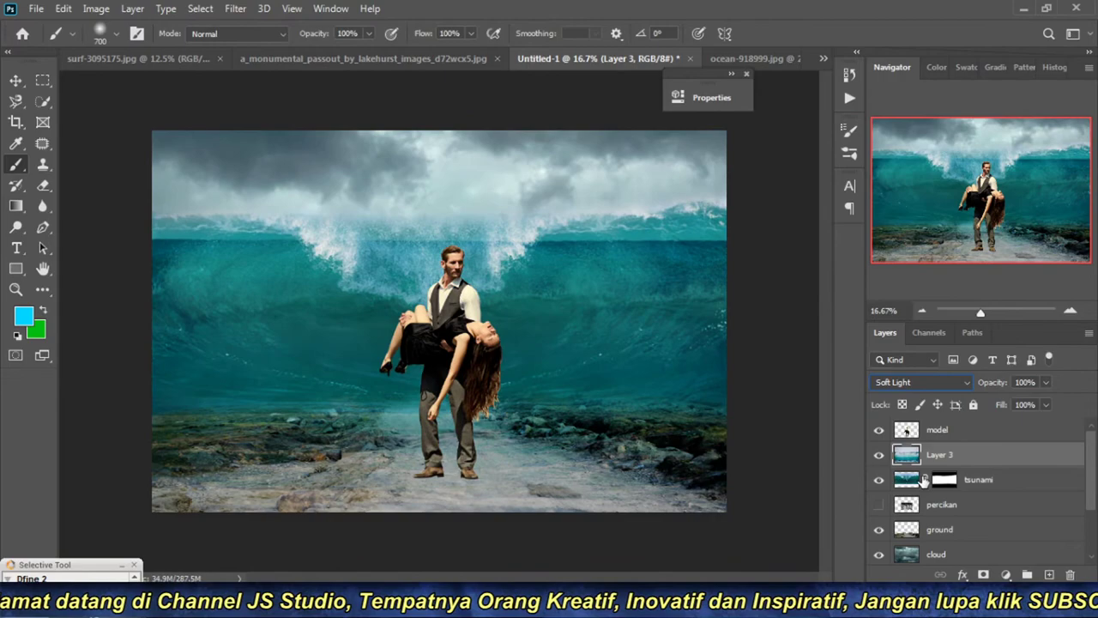
Step: Add a mask to Layer 3 and paint out the surf over the wave crest, body and sky
click(983, 575)
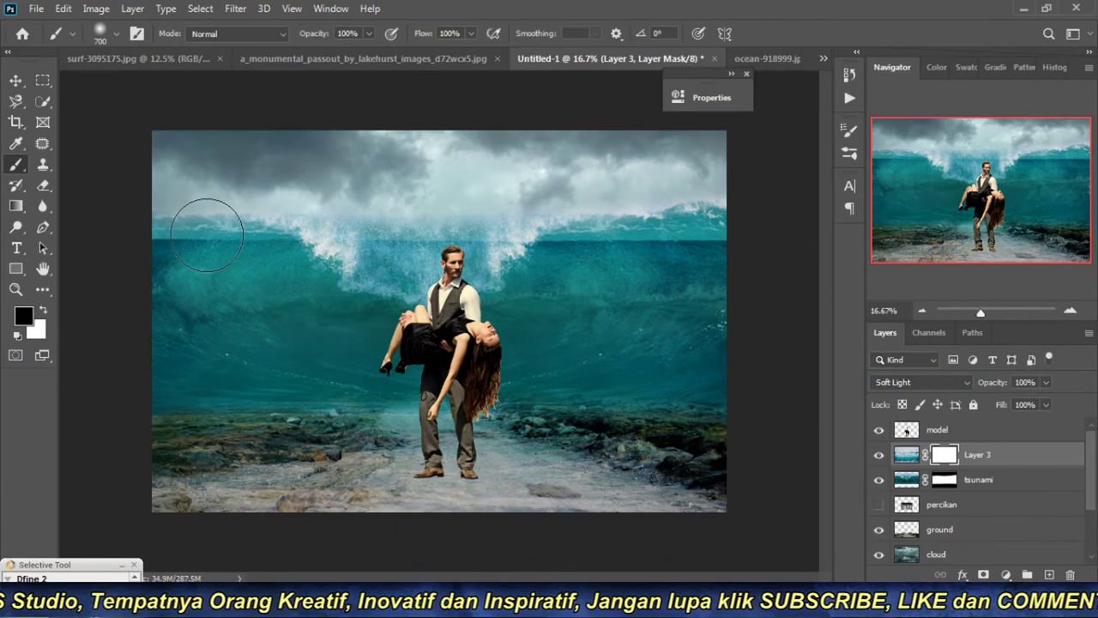
drag(166, 238, 721, 238)
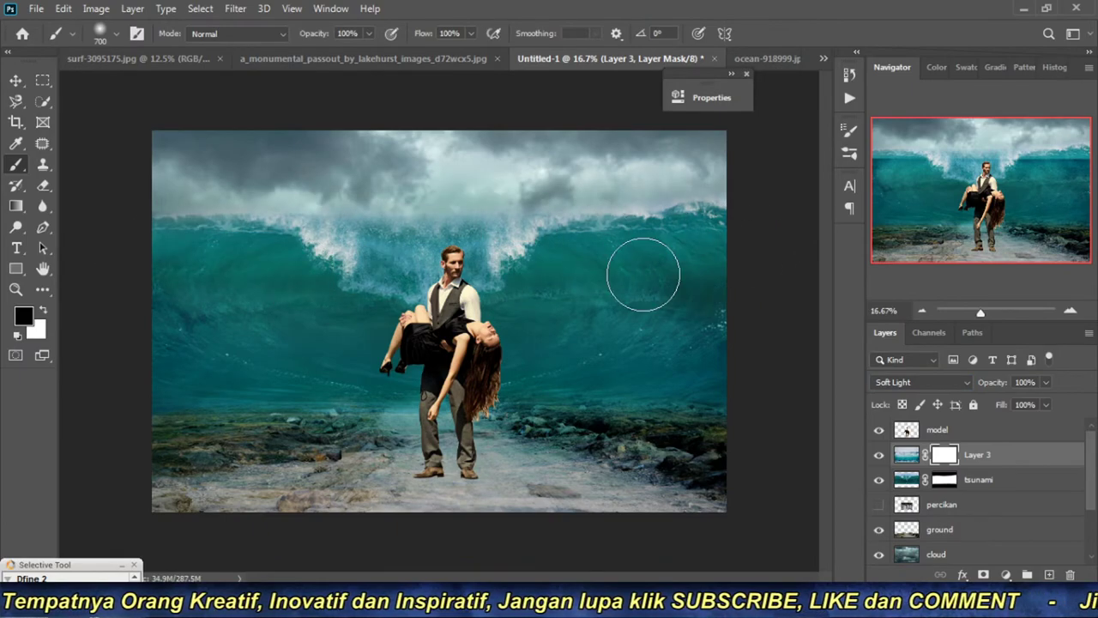
drag(643, 275, 160, 337)
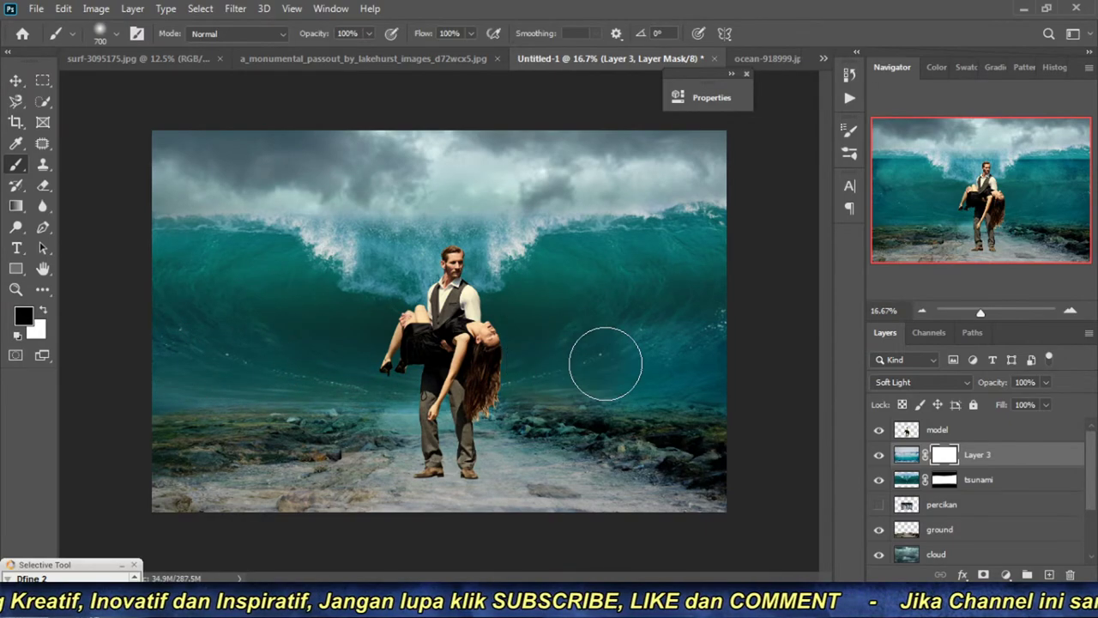
key(alt+BackSpace)
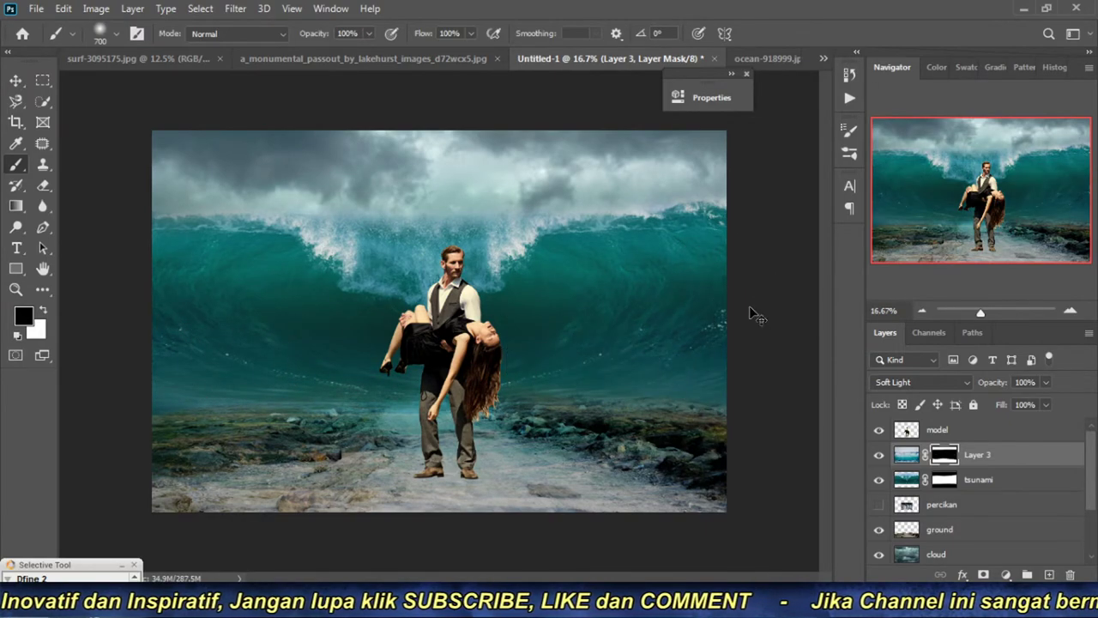
key(ctrl+z)
drag(757, 247, 139, 266)
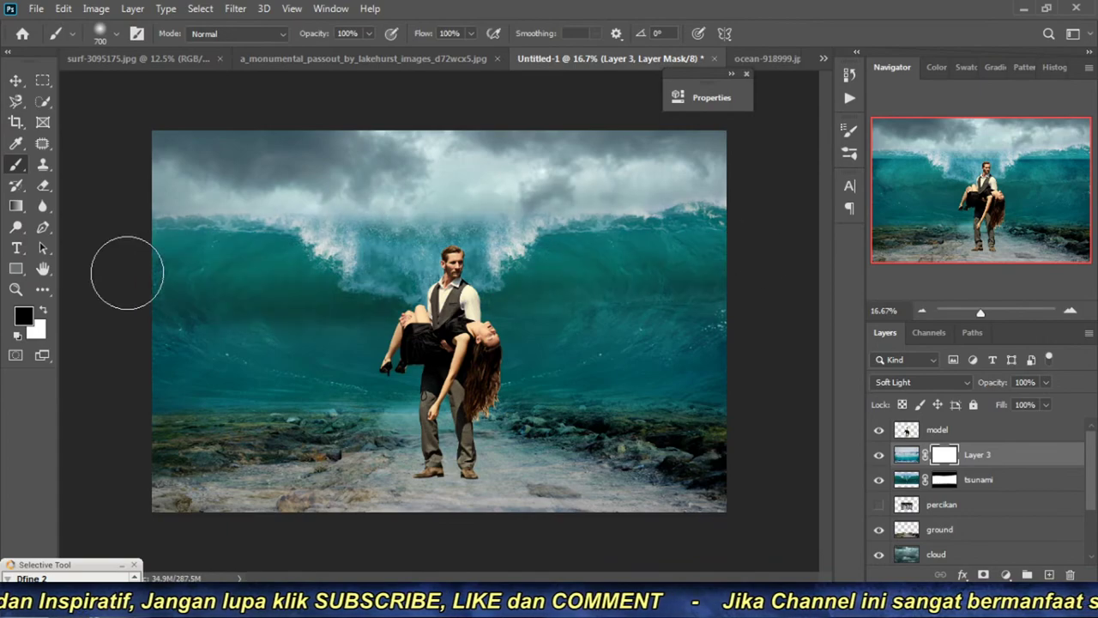
mouse_move(114, 218)
mouse_down()
mouse_move(735, 183)
mouse_move(421, 134)
mouse_move(130, 169)
mouse_up()
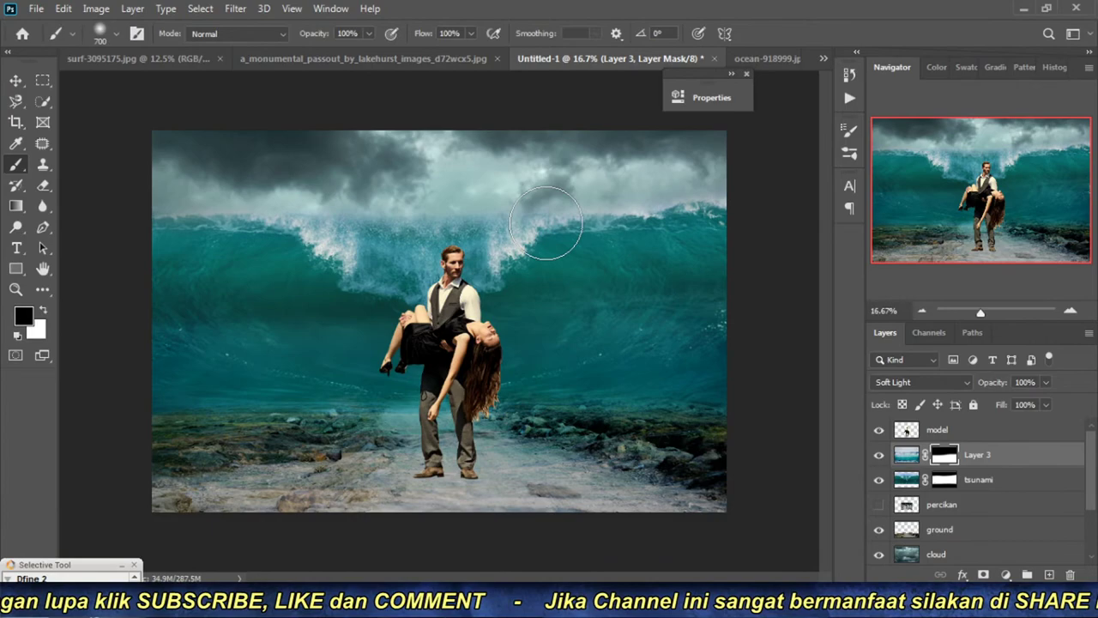
drag(688, 320, 93, 320)
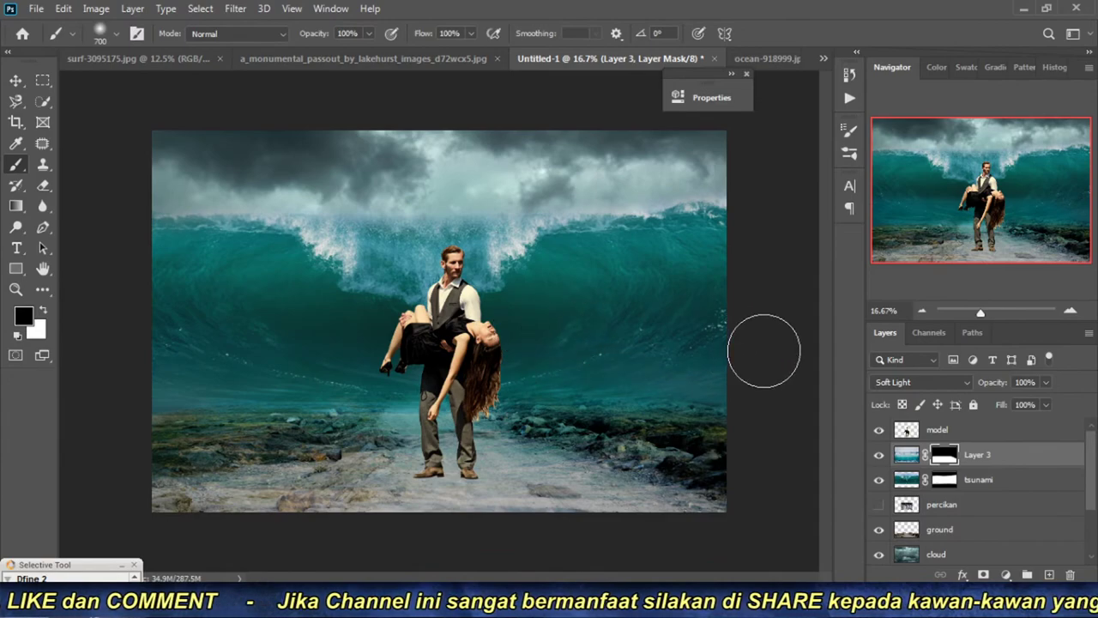
click(454, 363)
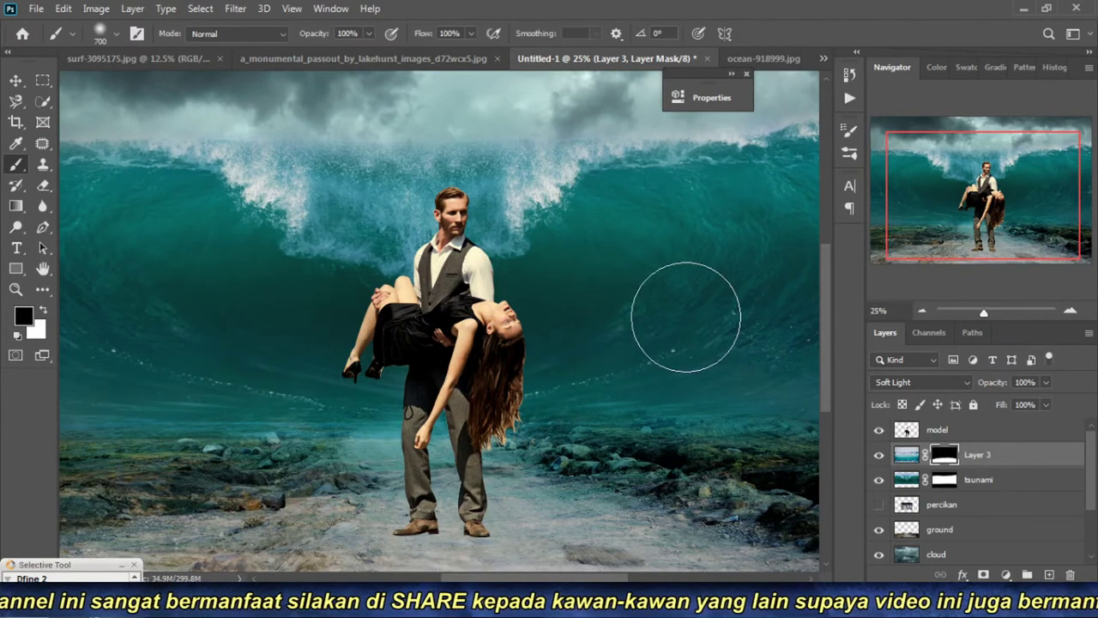
click(921, 311)
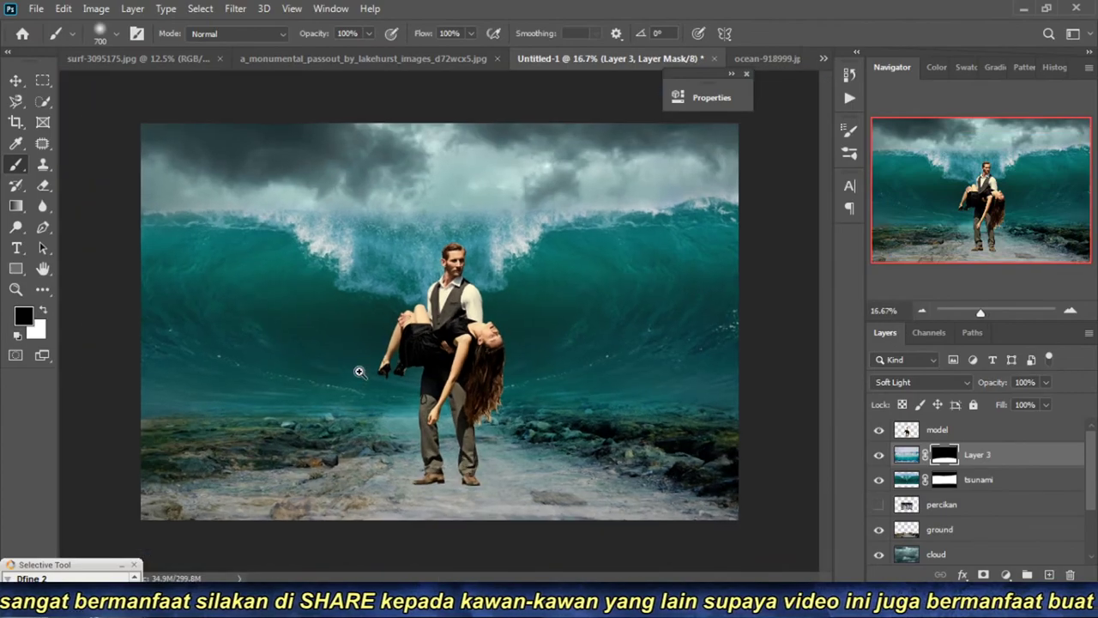
ctrl+click(360, 369)
mouse_move(591, 455)
mouse_down()
mouse_move(559, 346)
mouse_move(421, 355)
mouse_up()
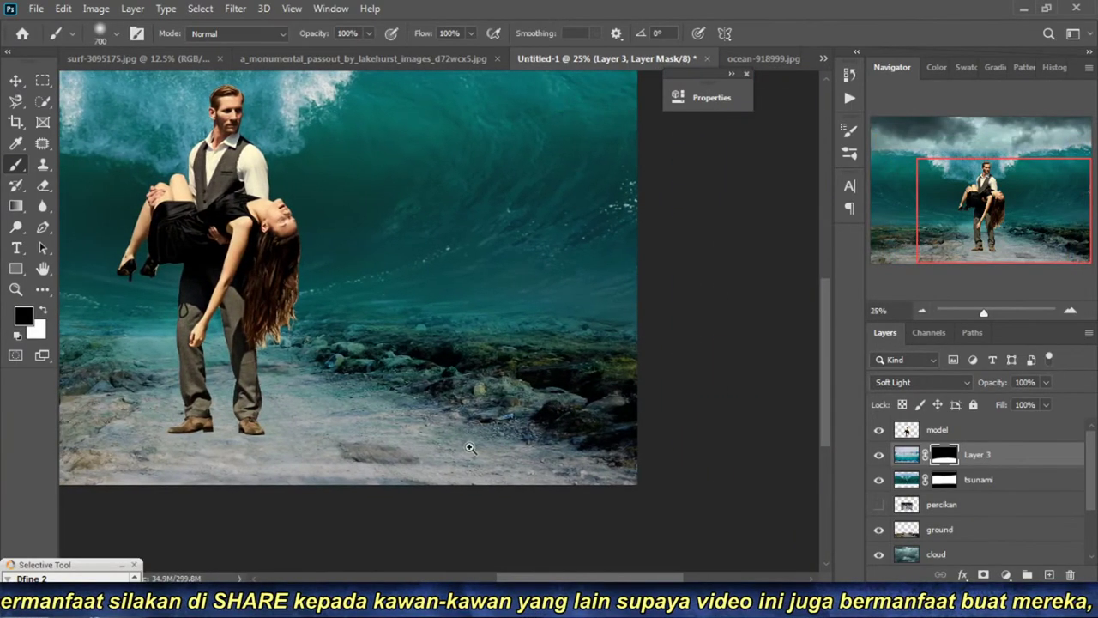
ctrl+click(470, 448)
ctrl+click(469, 448)
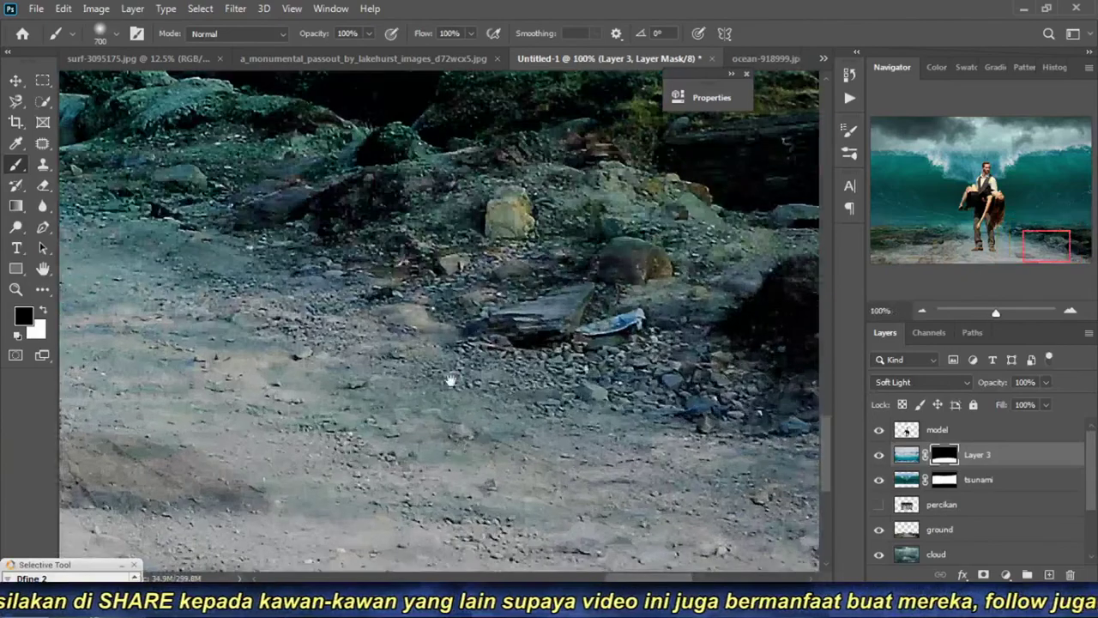
drag(452, 380, 550, 427)
drag(404, 331, 472, 385)
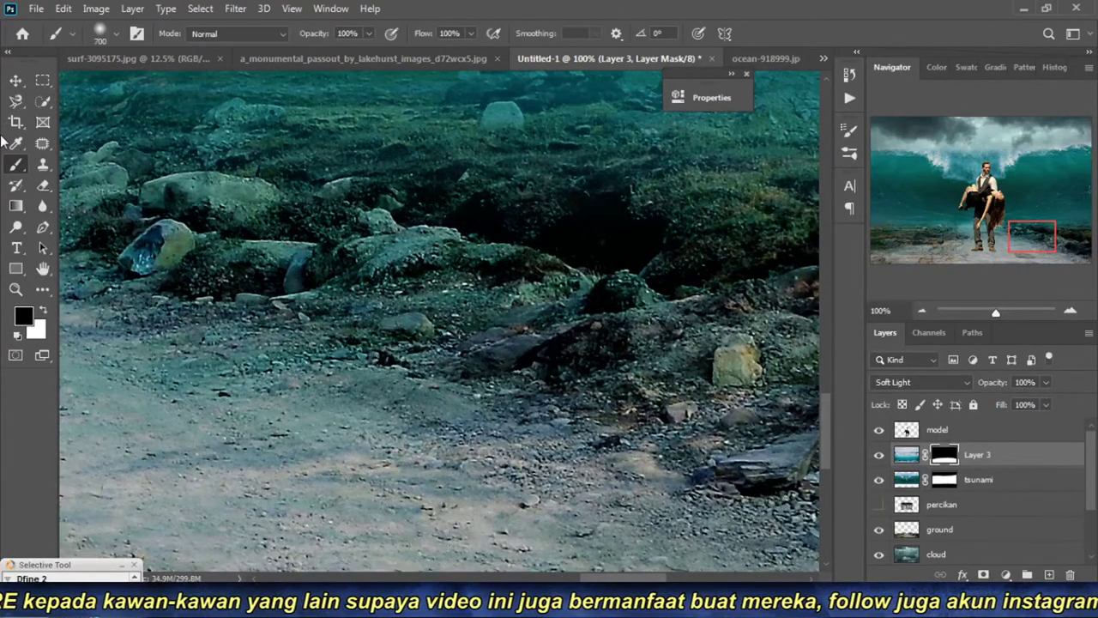
click(17, 81)
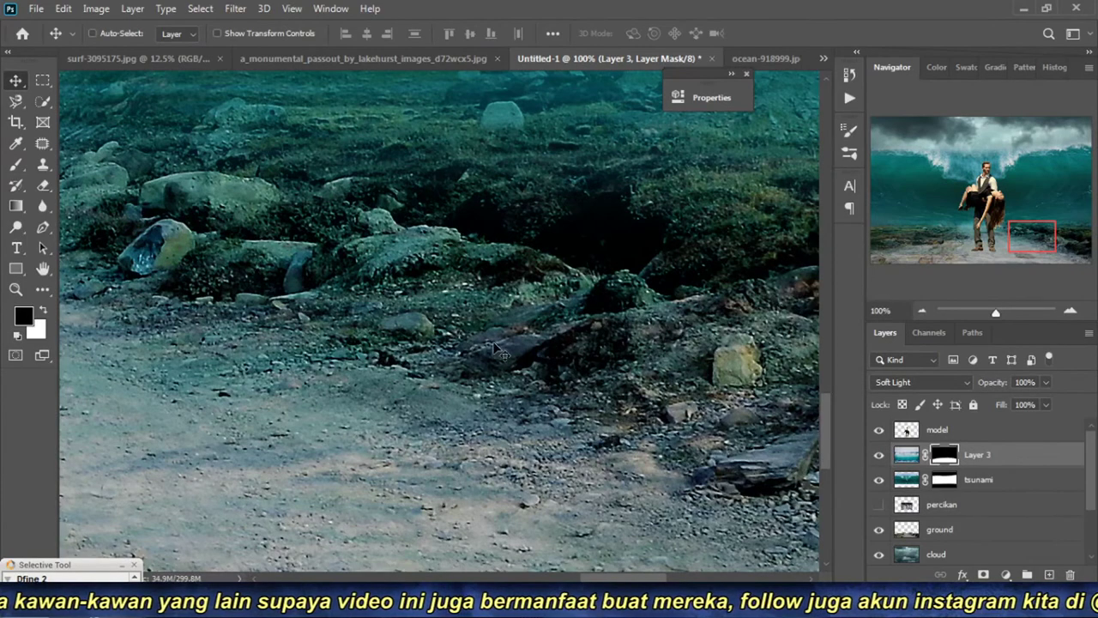
drag(300, 215, 649, 314)
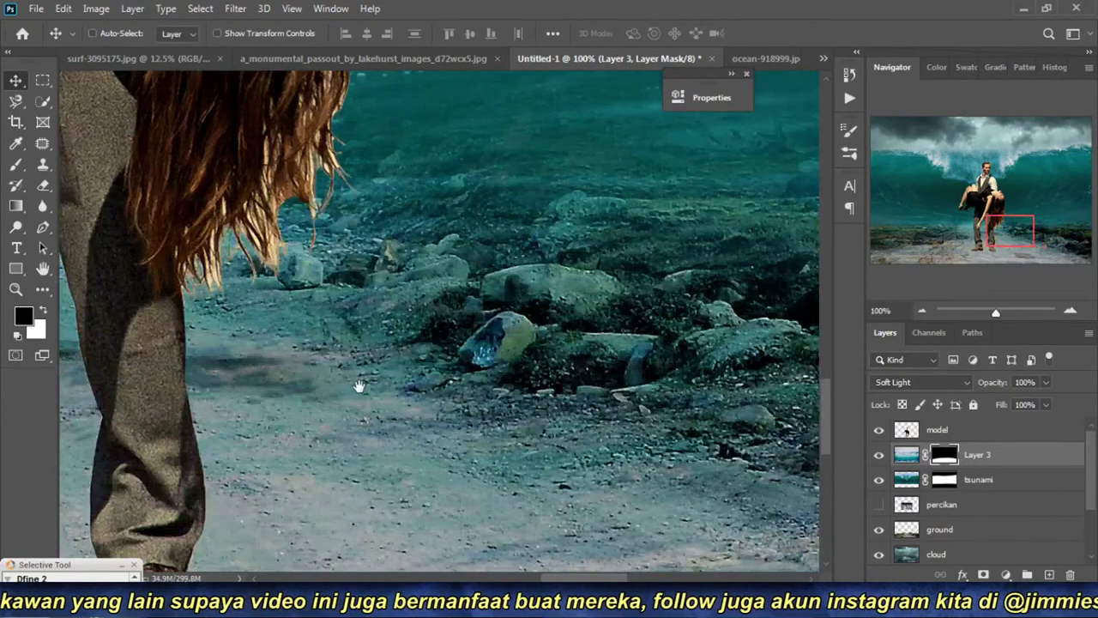
drag(361, 385, 682, 208)
drag(125, 365, 661, 338)
drag(332, 336, 392, 383)
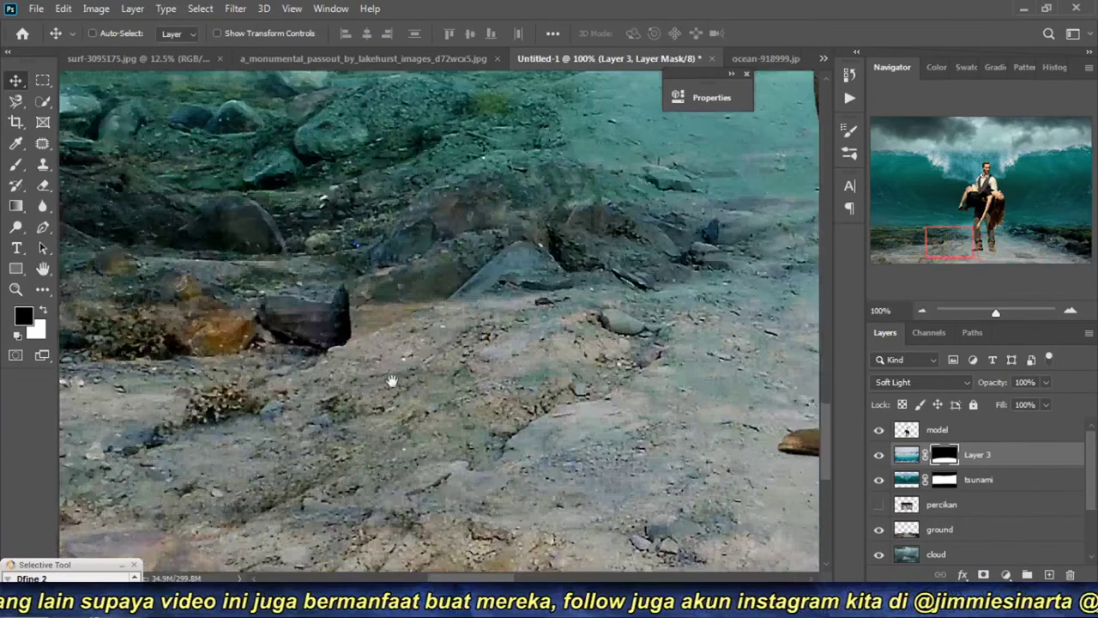
drag(324, 404, 506, 437)
drag(258, 234, 383, 305)
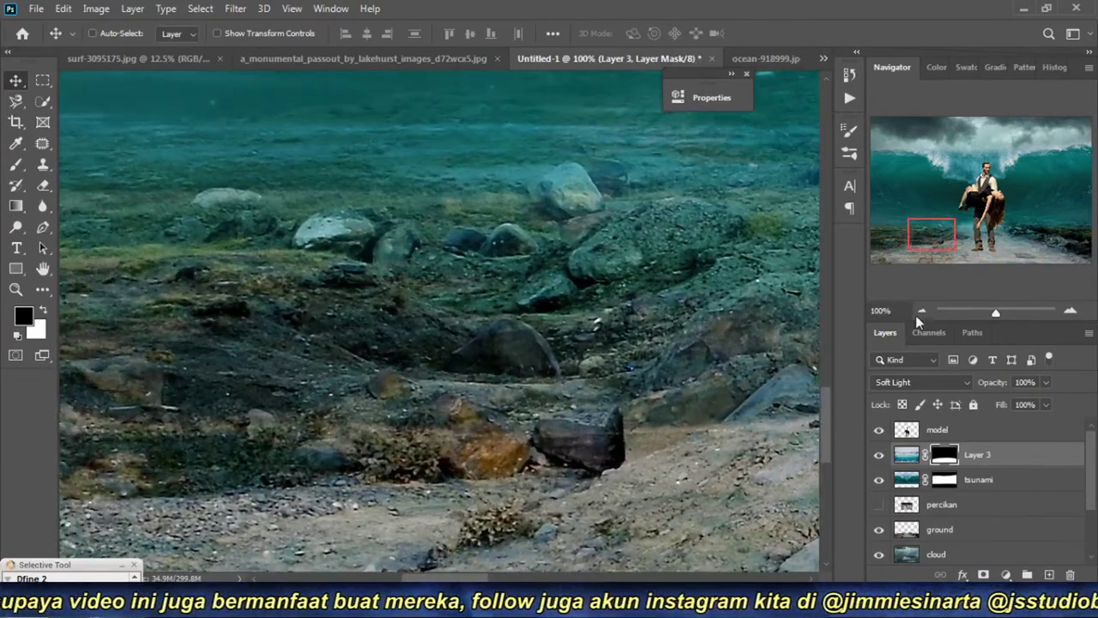
click(921, 310)
click(922, 311)
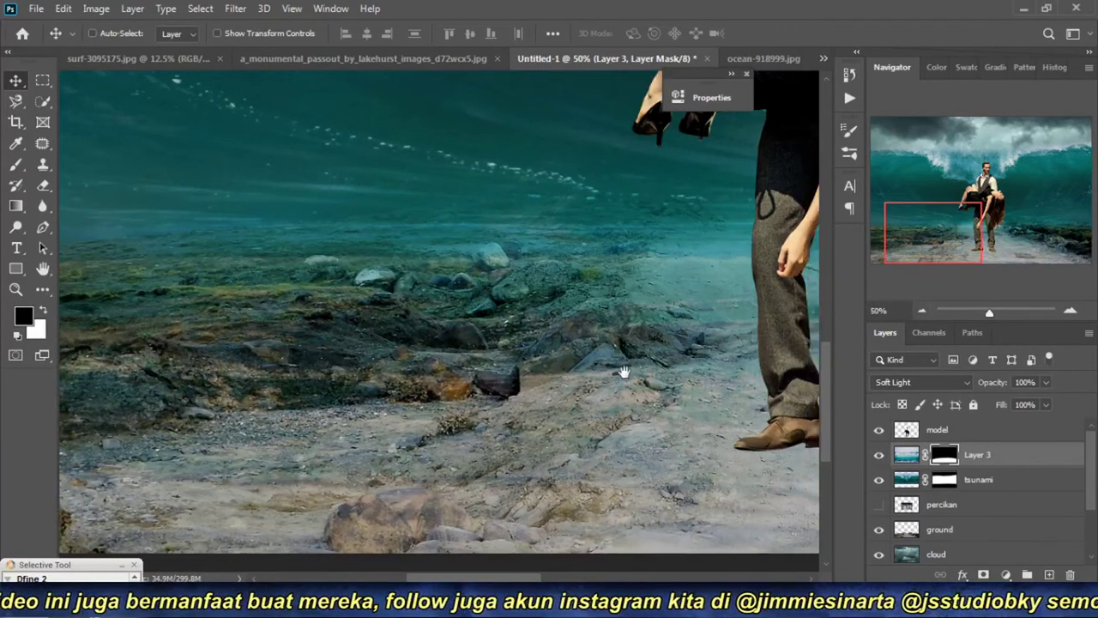
mouse_move(631, 378)
mouse_down()
mouse_move(573, 401)
mouse_move(477, 380)
mouse_up()
ctrl+click(327, 446)
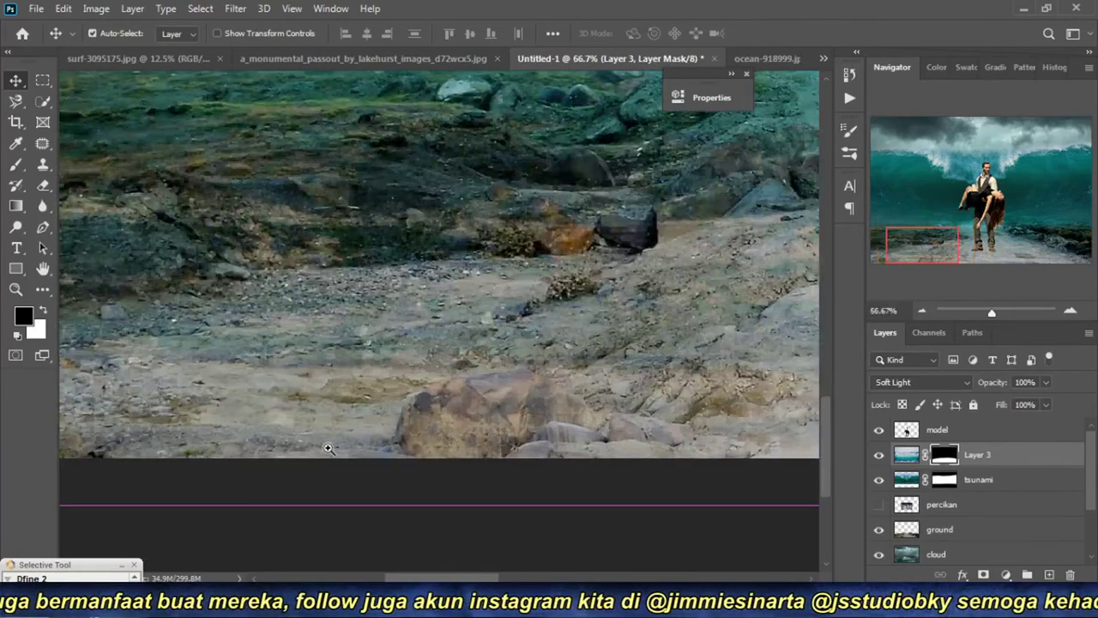
drag(341, 314, 357, 352)
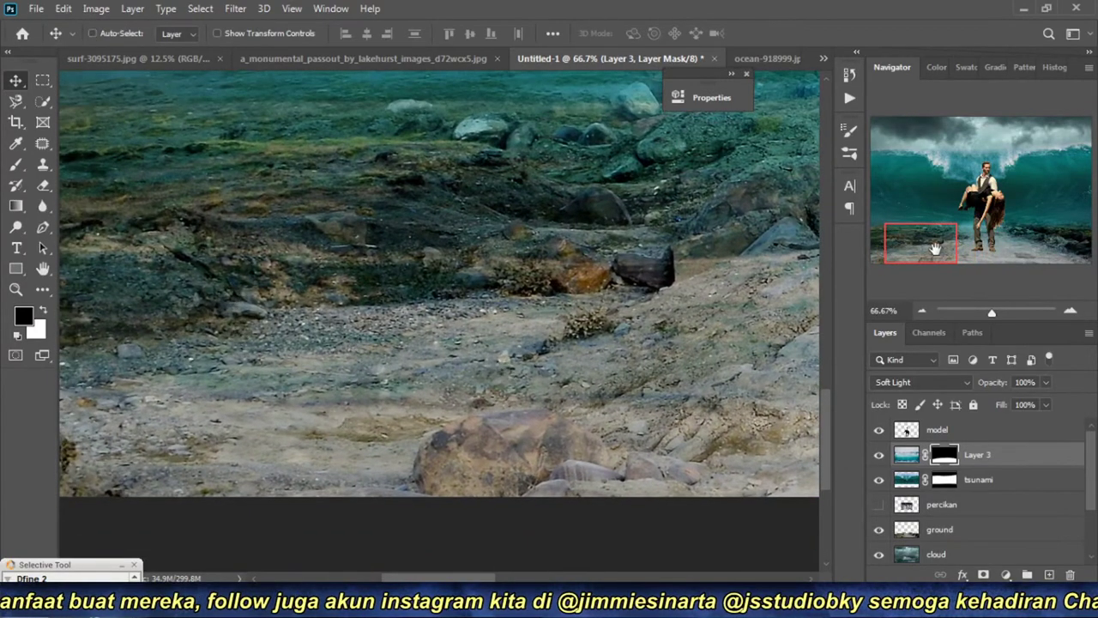
click(921, 311)
click(921, 310)
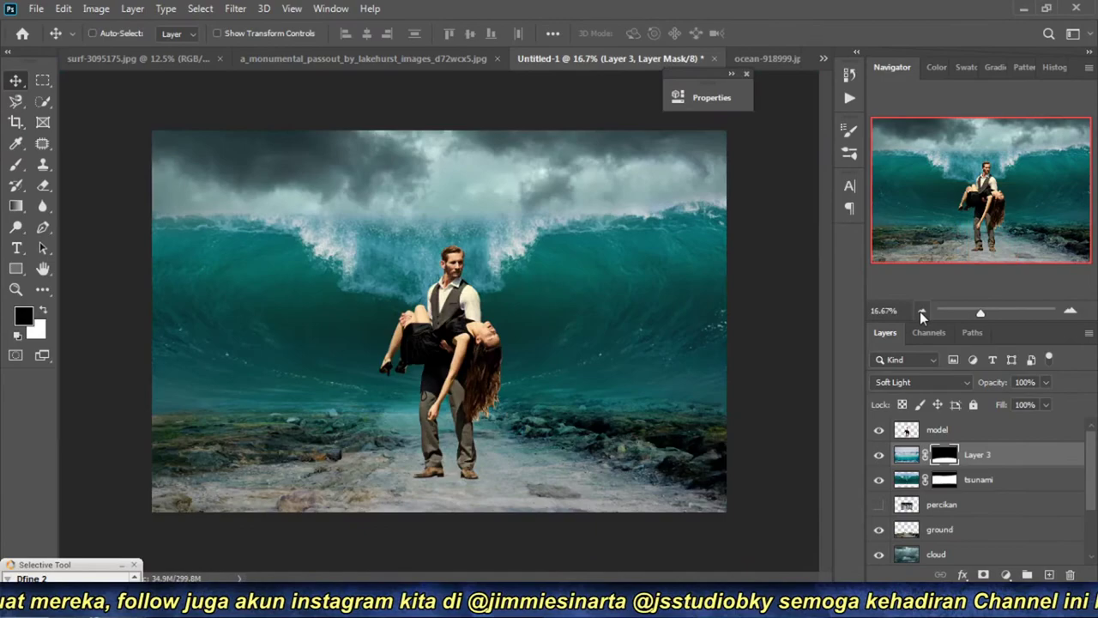
ctrl+click(480, 403)
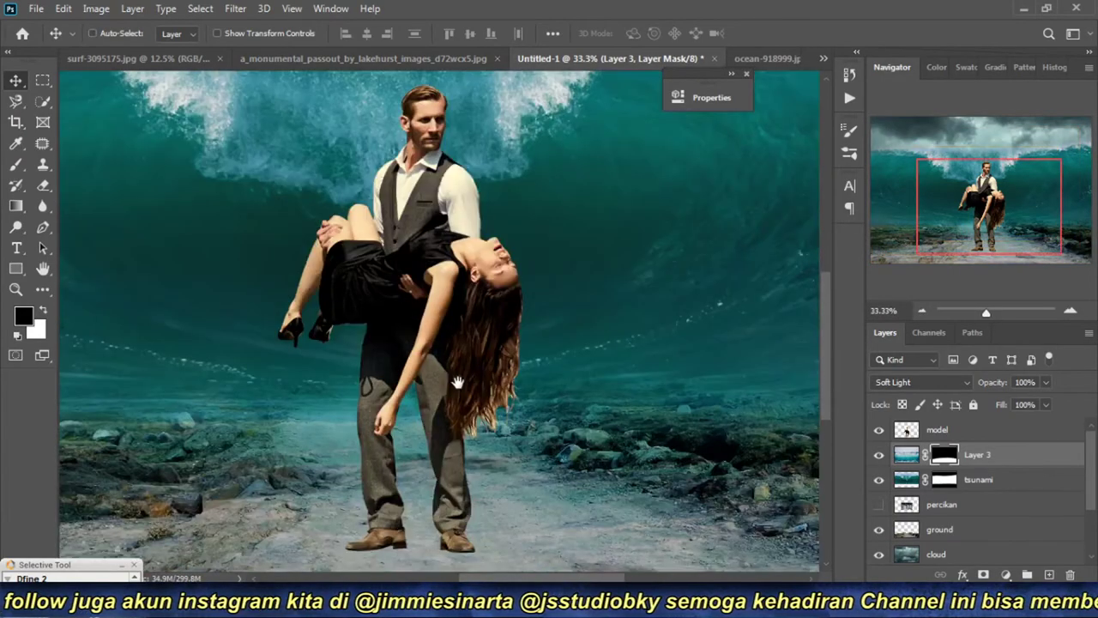
mouse_move(457, 381)
mouse_down()
mouse_move(457, 359)
mouse_move(450, 373)
mouse_move(405, 360)
mouse_up()
click(922, 311)
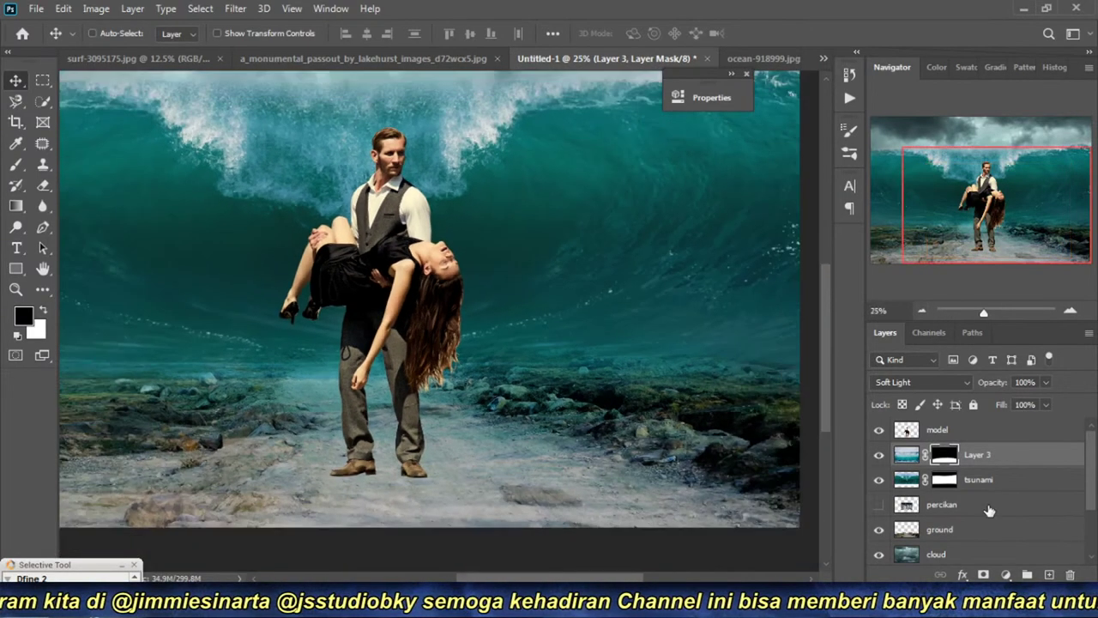
click(956, 433)
click(67, 9)
mouse_move(115, 374)
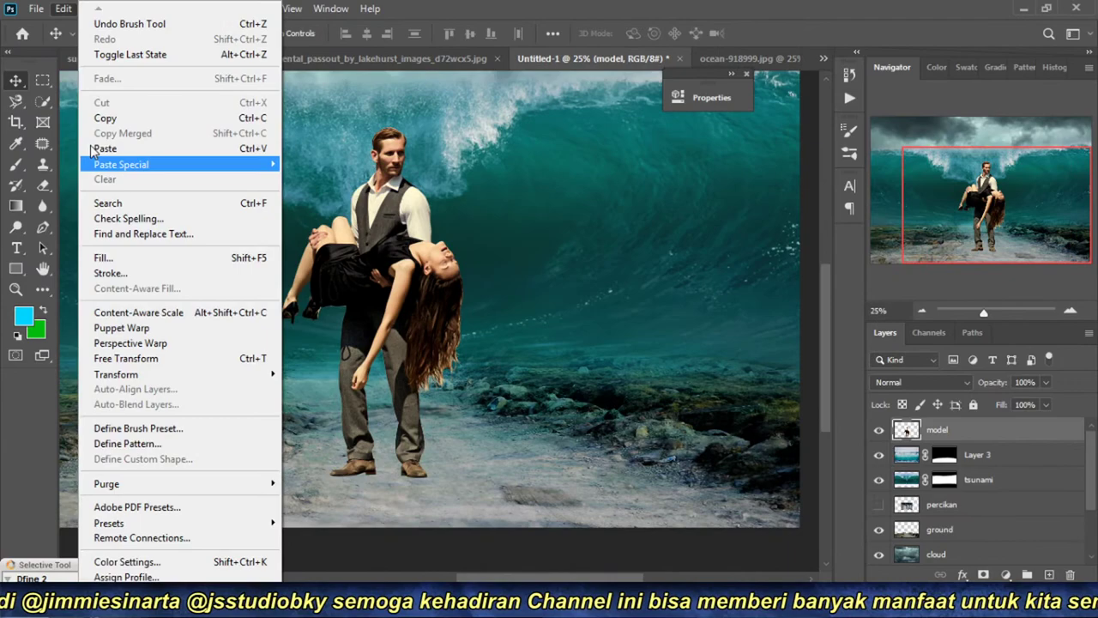
click(364, 361)
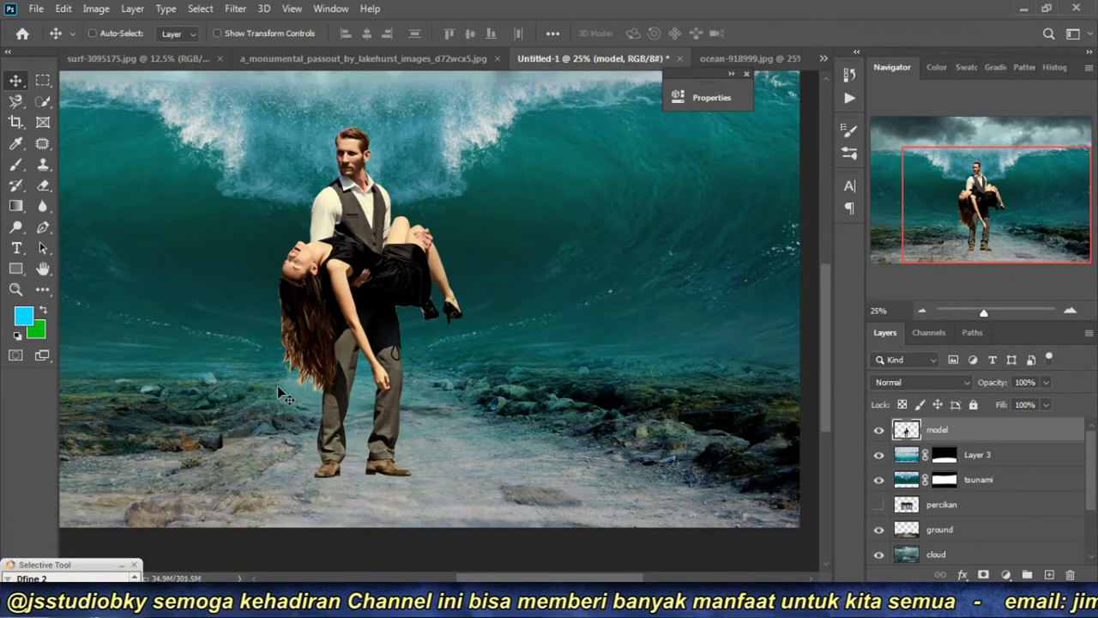
scroll(353, 397, up, 1)
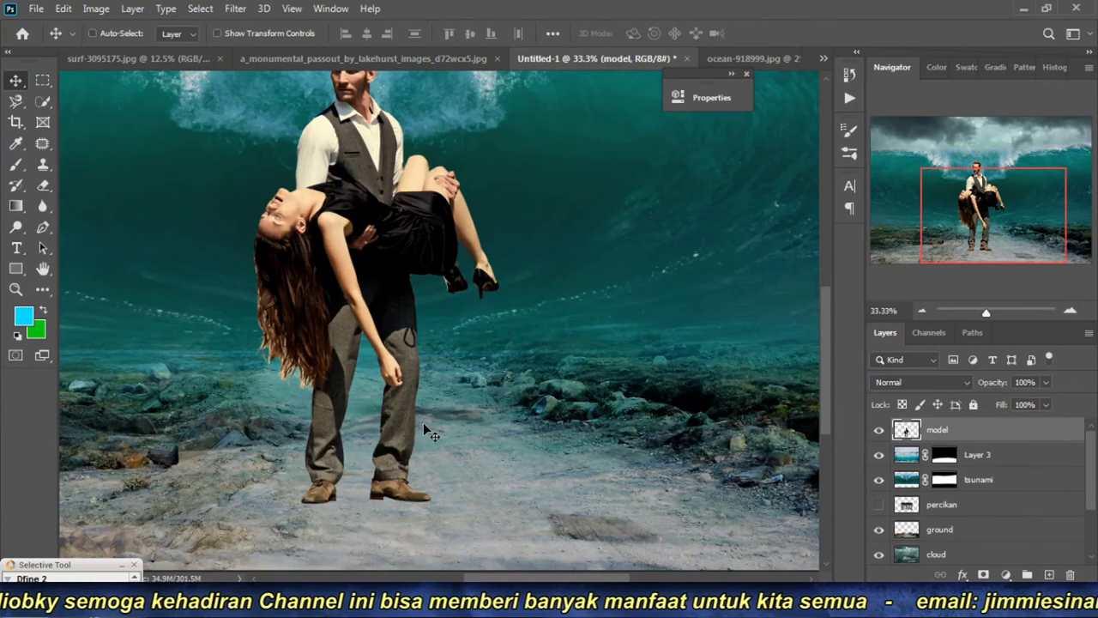
drag(427, 389, 468, 474)
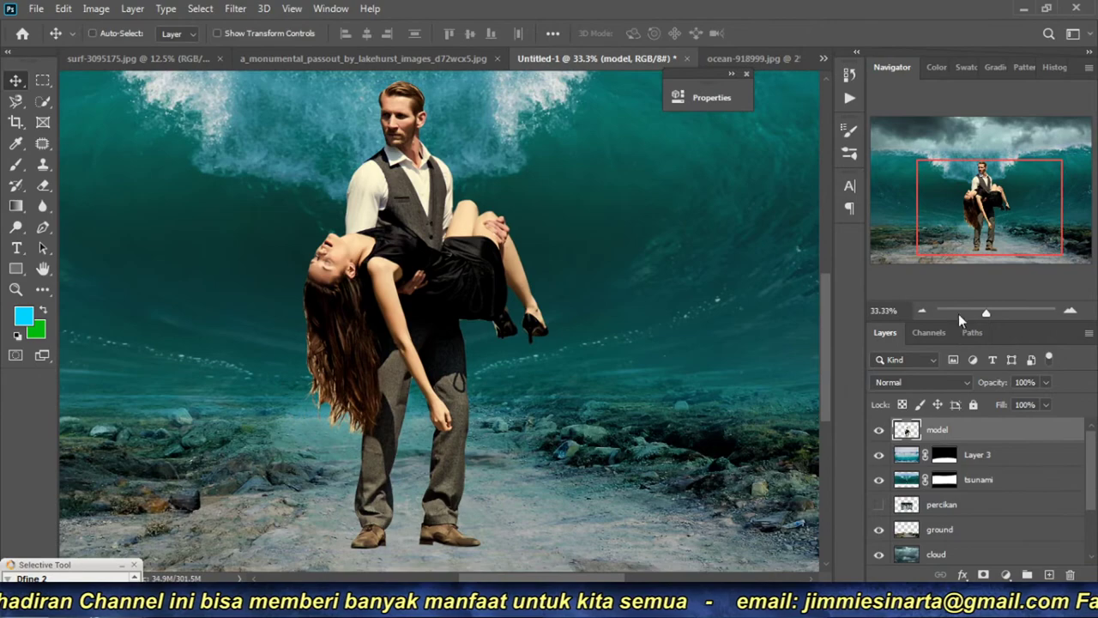
click(922, 311)
scroll(522, 394, up, 1)
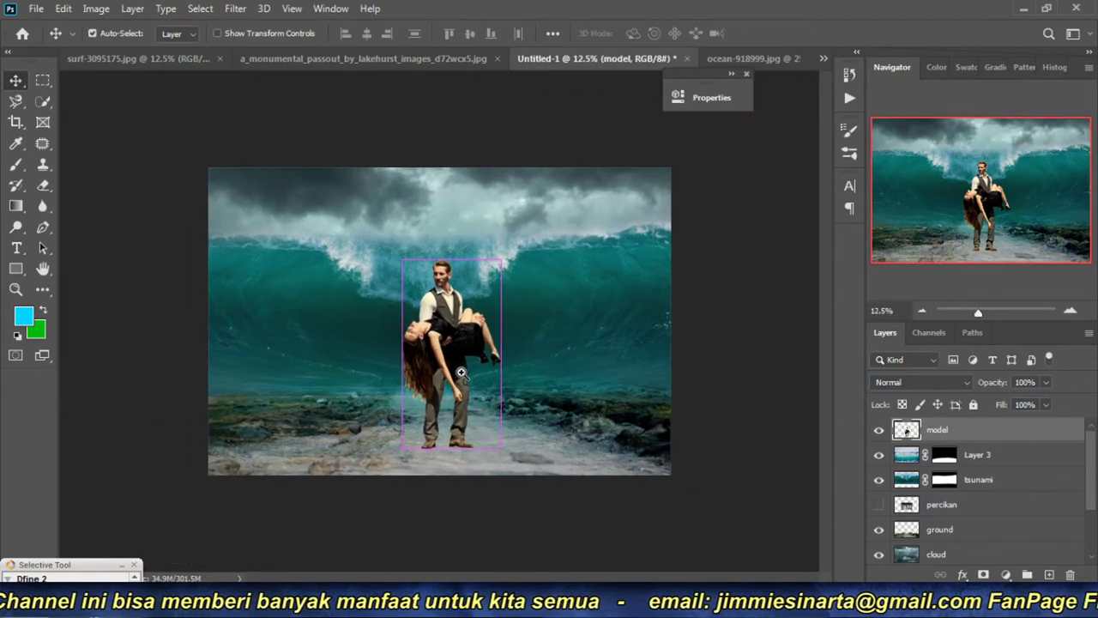
drag(512, 353, 519, 315)
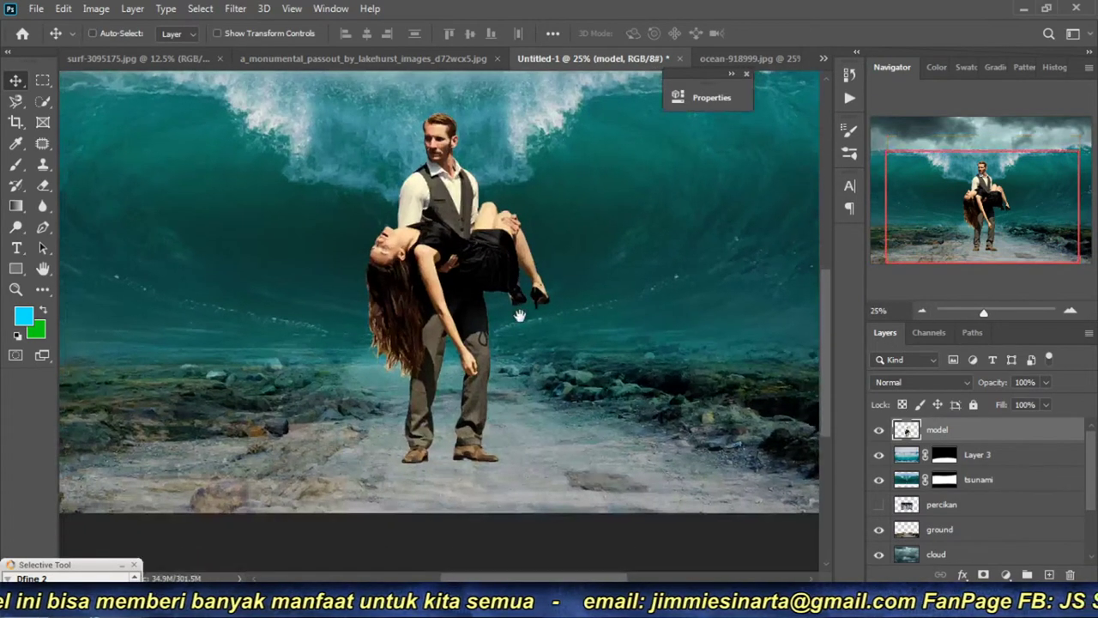
click(922, 311)
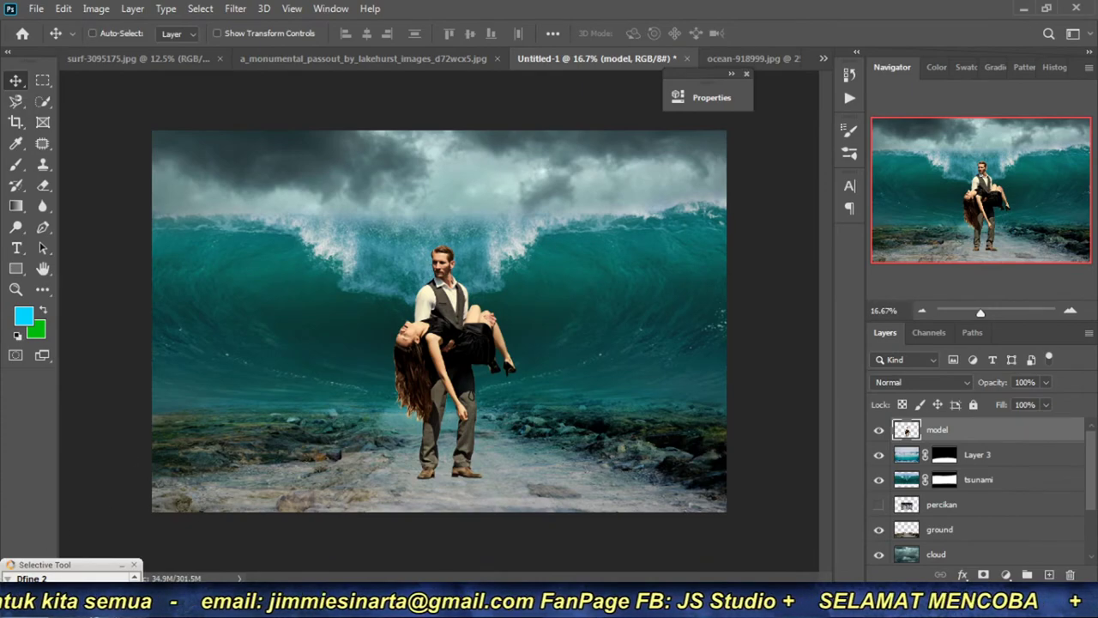
Step: Preview surf-3095175 and wave-3473335, then open wave-3473335 with Adobe Photoshop 2020
click(283, 519)
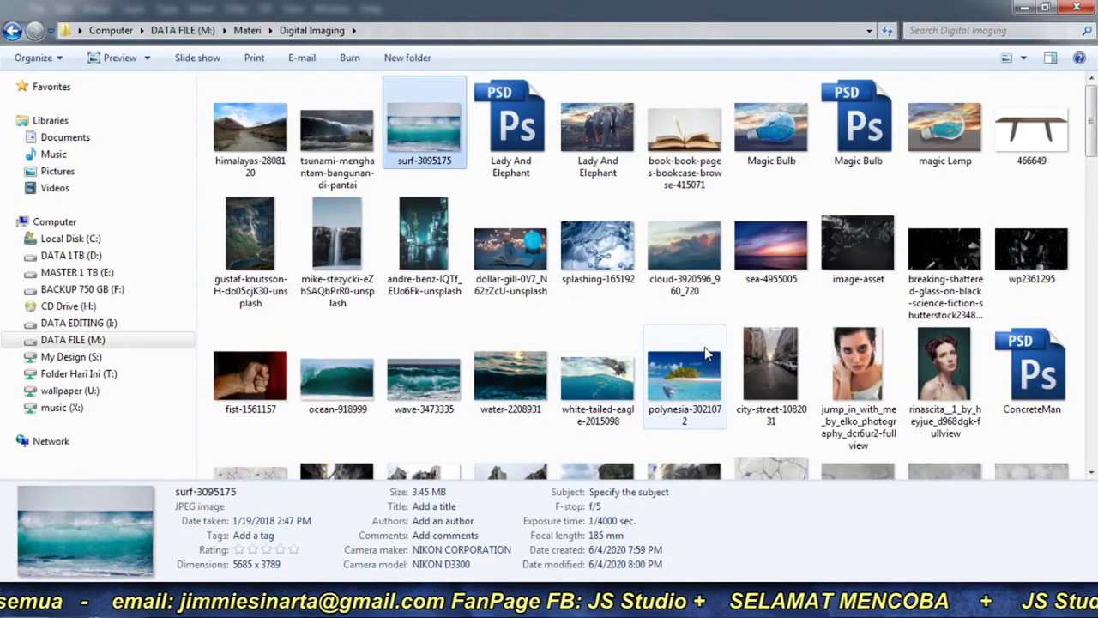
double_click(425, 137)
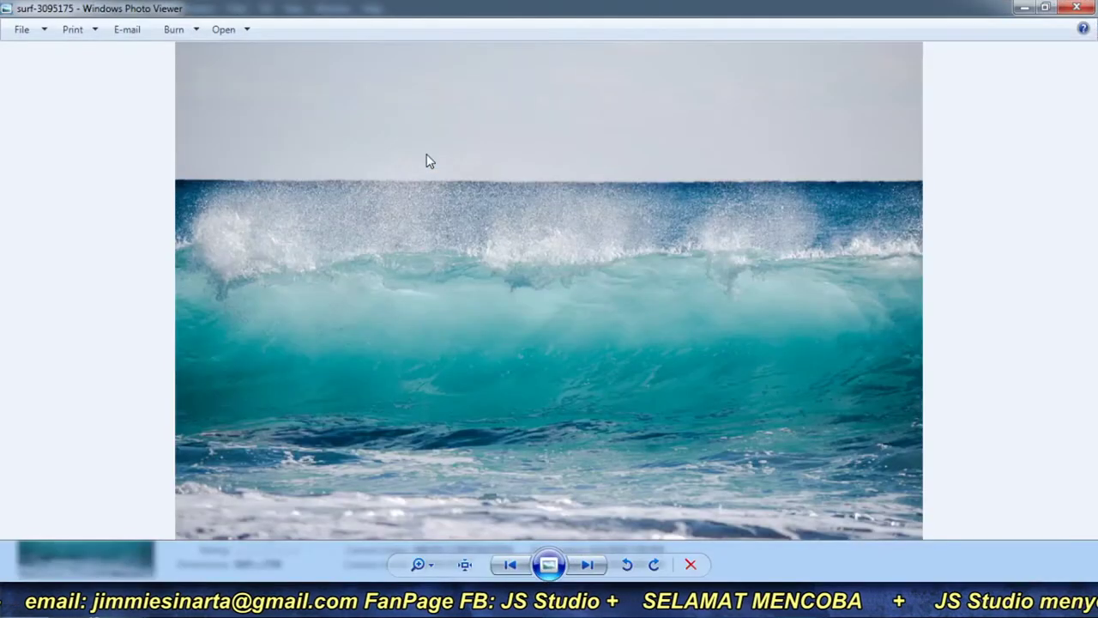
click(1079, 8)
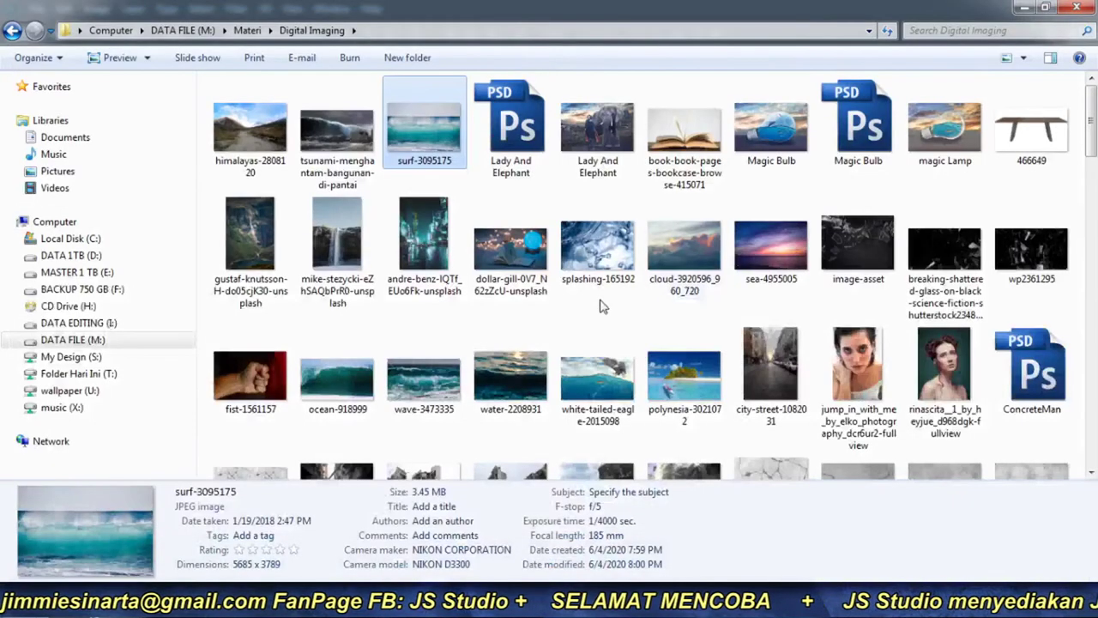
click(429, 399)
double_click(429, 399)
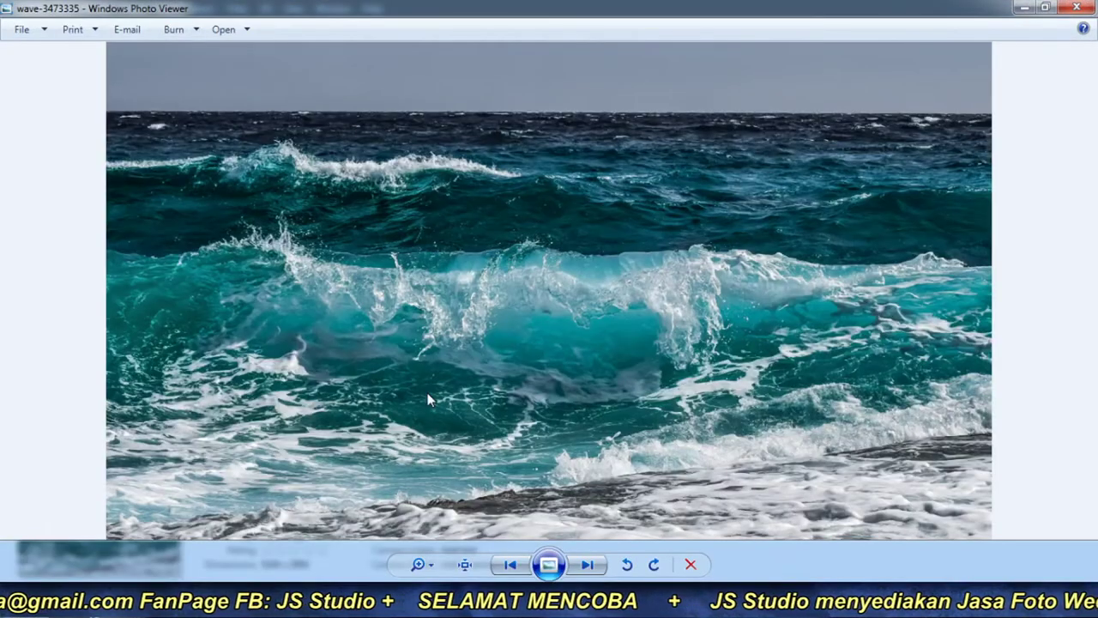
right_click(529, 208)
right_click(564, 203)
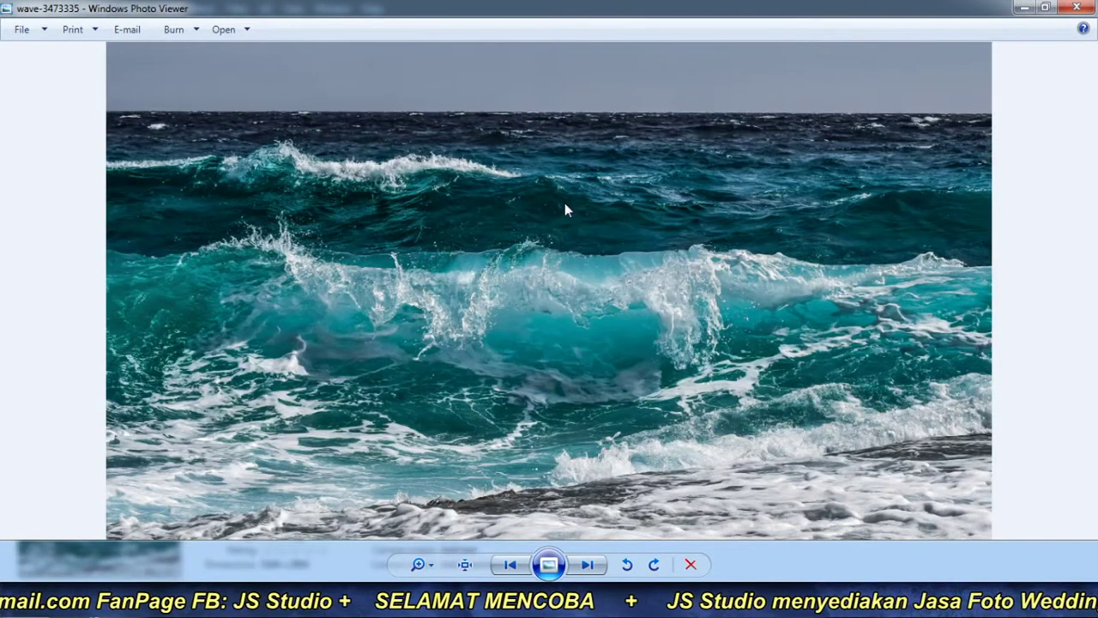
click(810, 256)
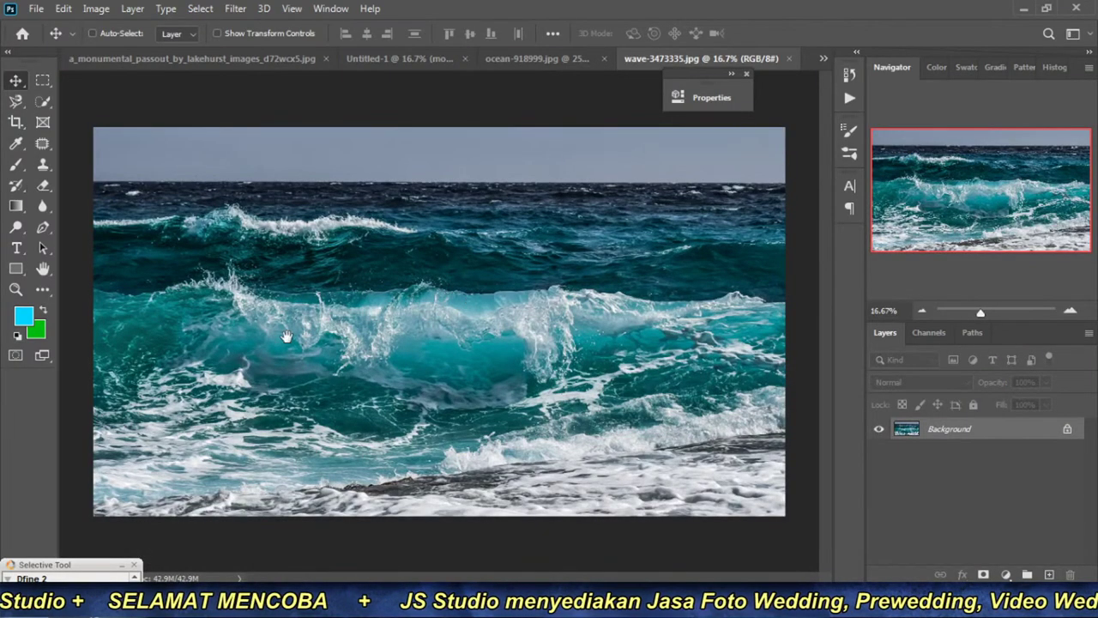
Step: Marquee-select the breaking wave across the lower part of the wave photo
click(42, 80)
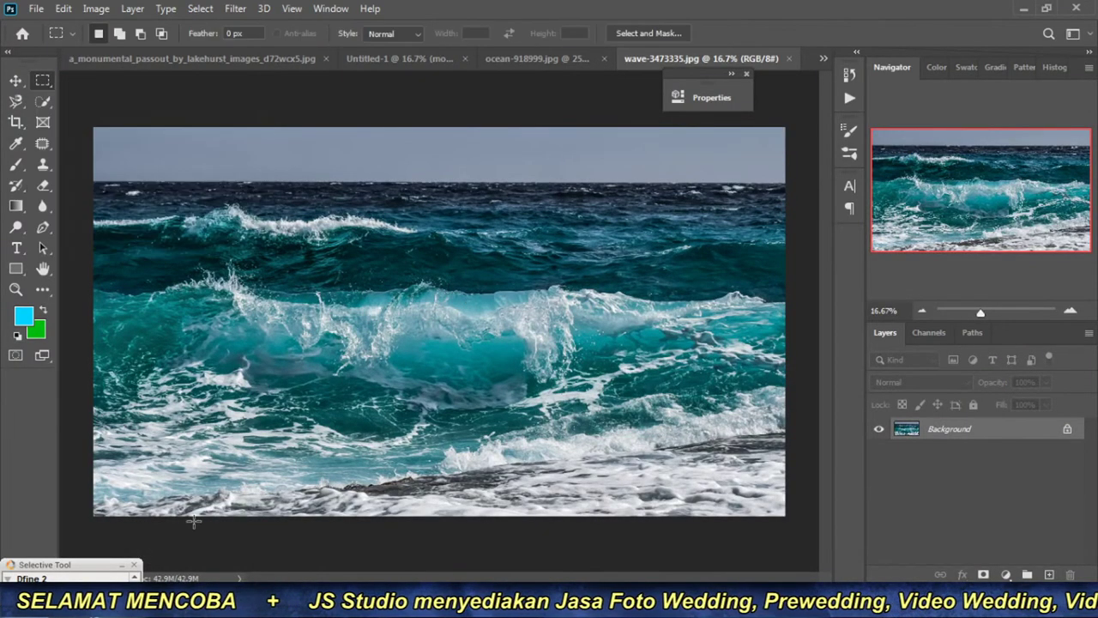
drag(96, 538, 804, 294)
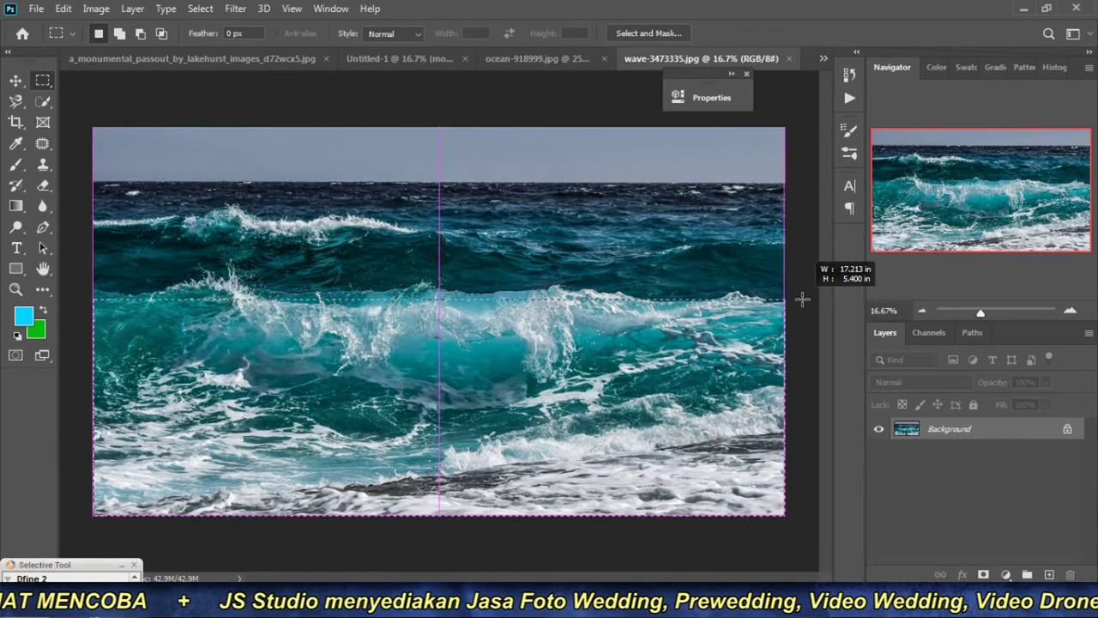
drag(803, 294, 804, 294)
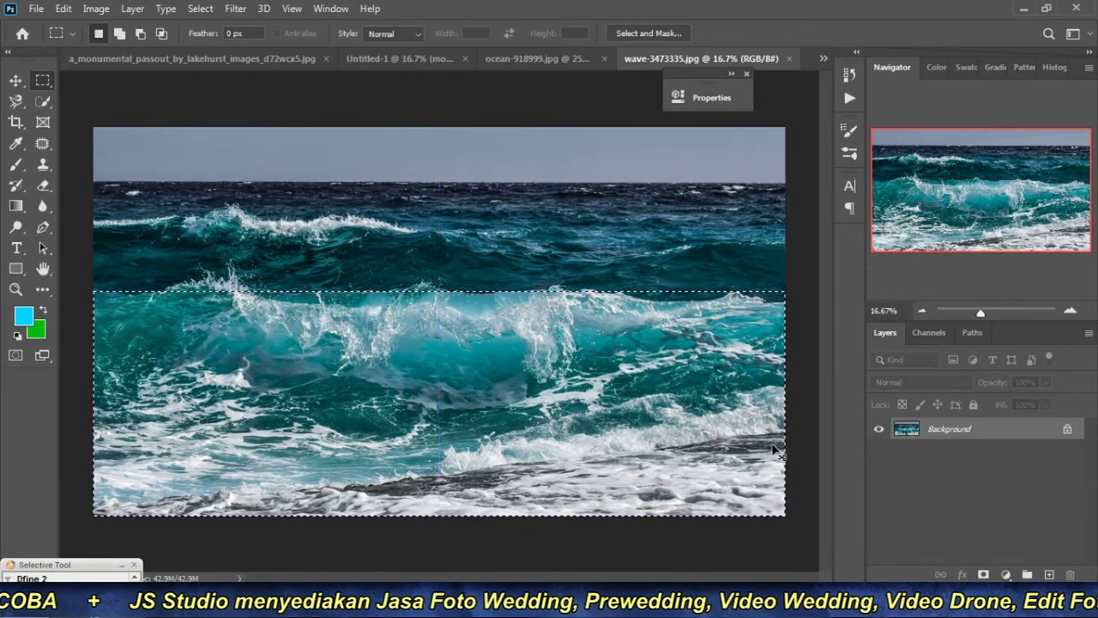
Step: Paste the wave above Layer 3 in Untitled-1 and move it down over the foreground
click(391, 58)
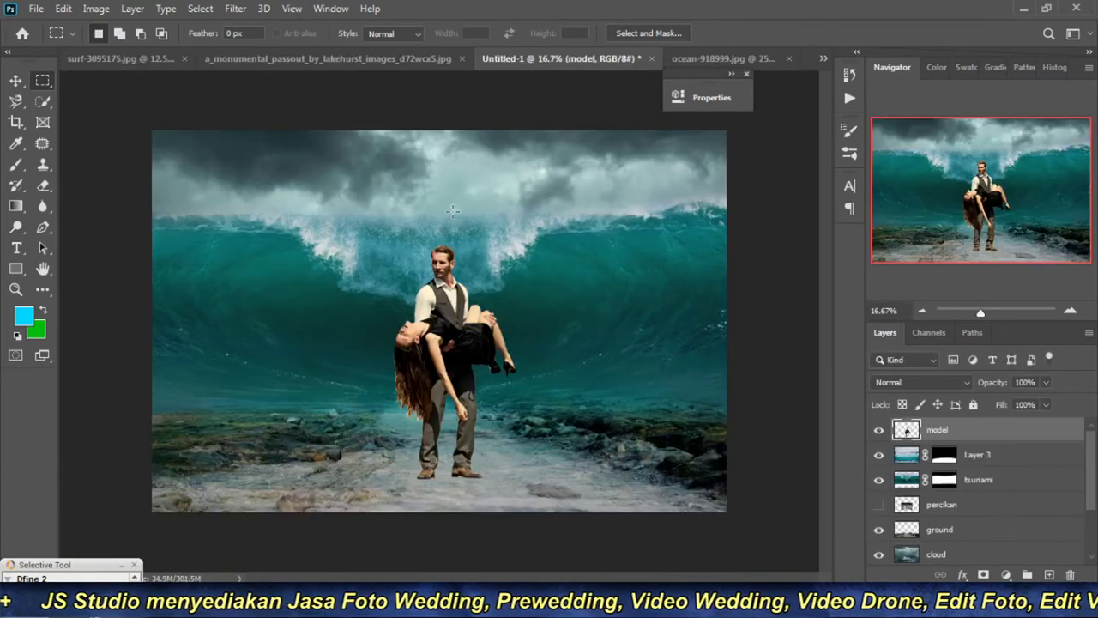
click(997, 454)
key(ctrl+v)
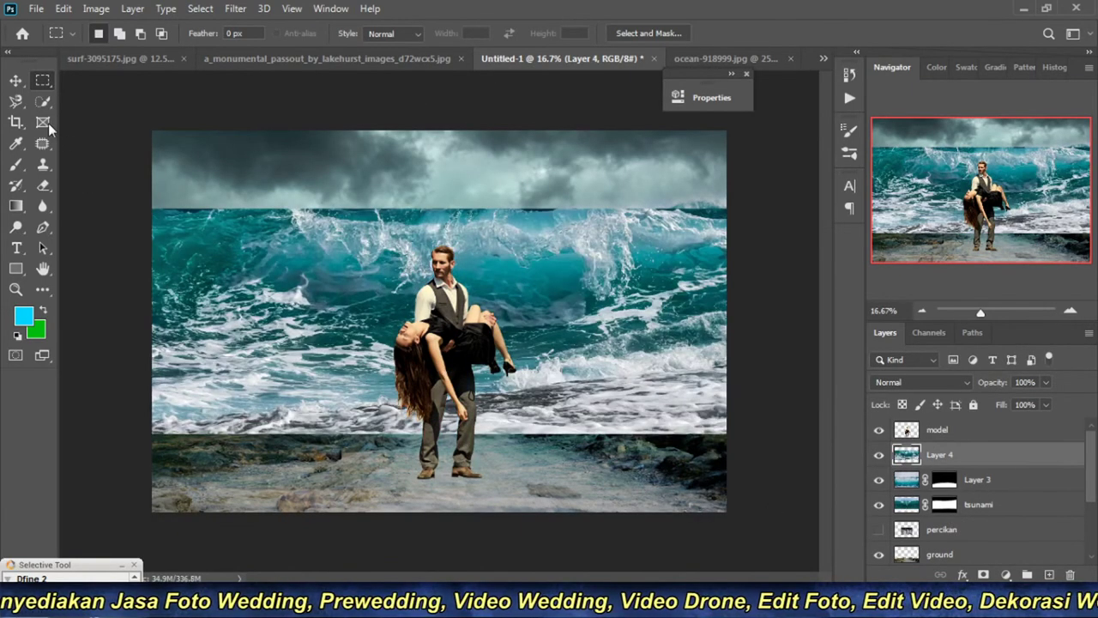
click(15, 81)
drag(626, 399, 634, 456)
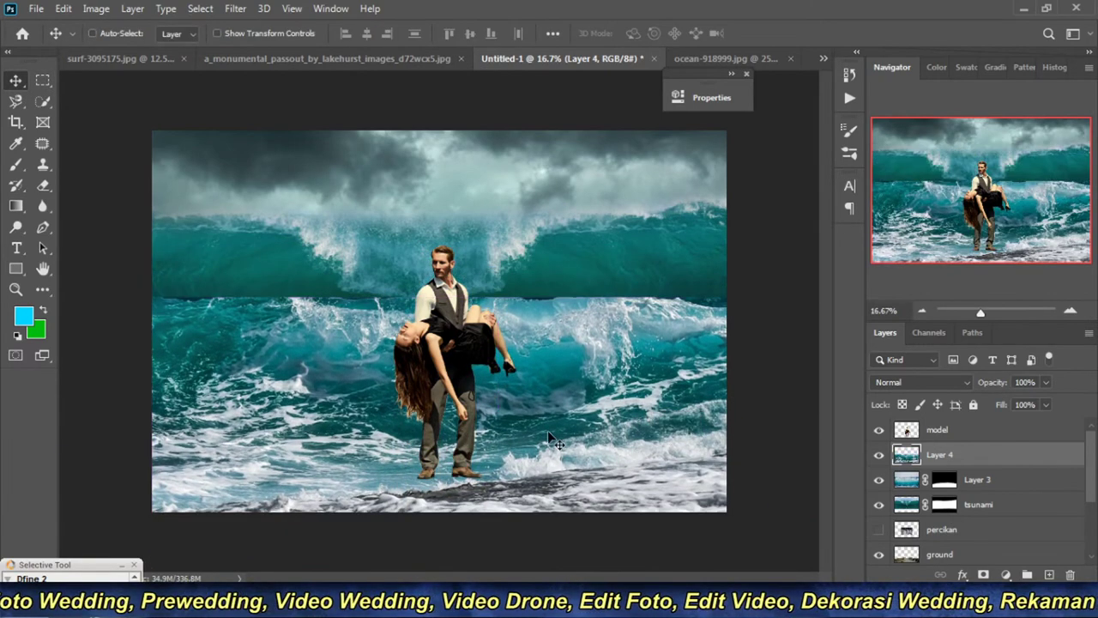
click(920, 382)
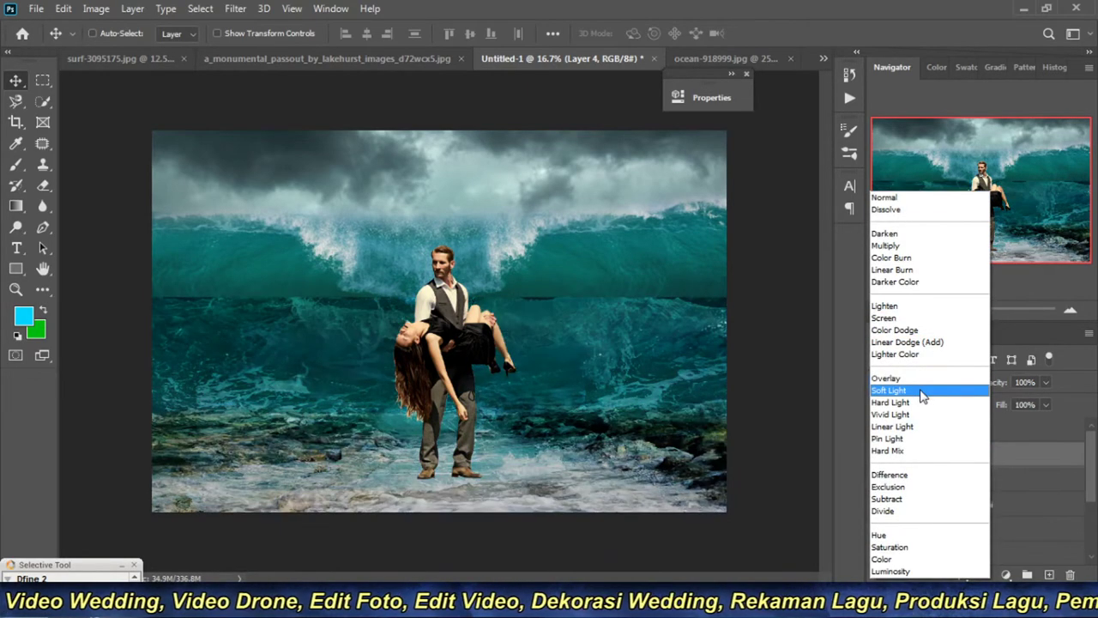
Step: Set Layer 4 to Soft Light, add a mask, and brush out the wave seam left of the man
click(921, 392)
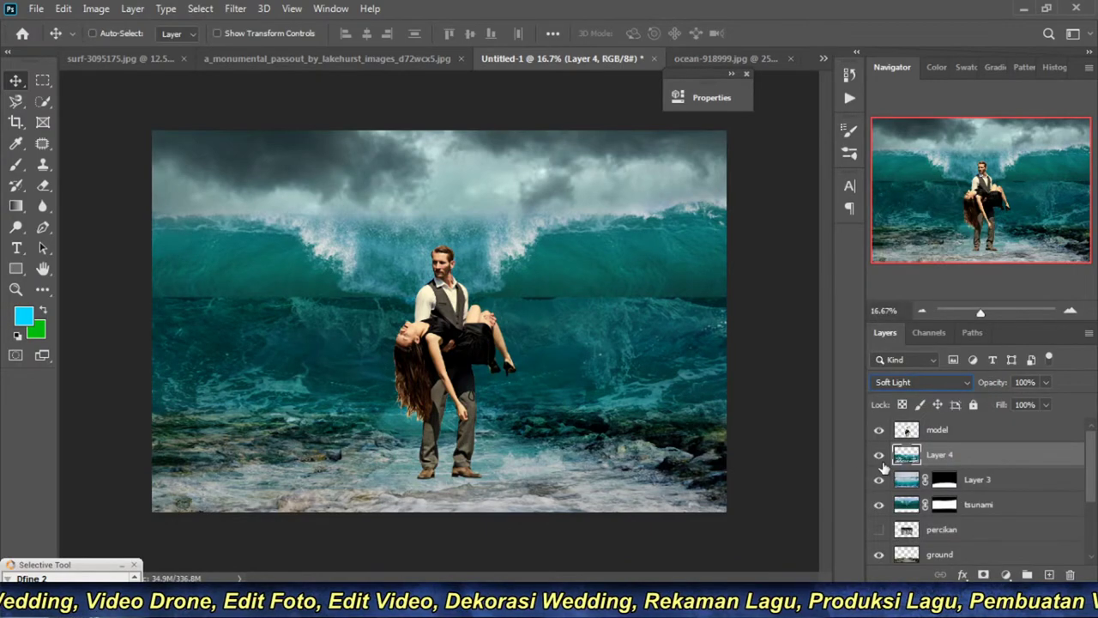
click(983, 575)
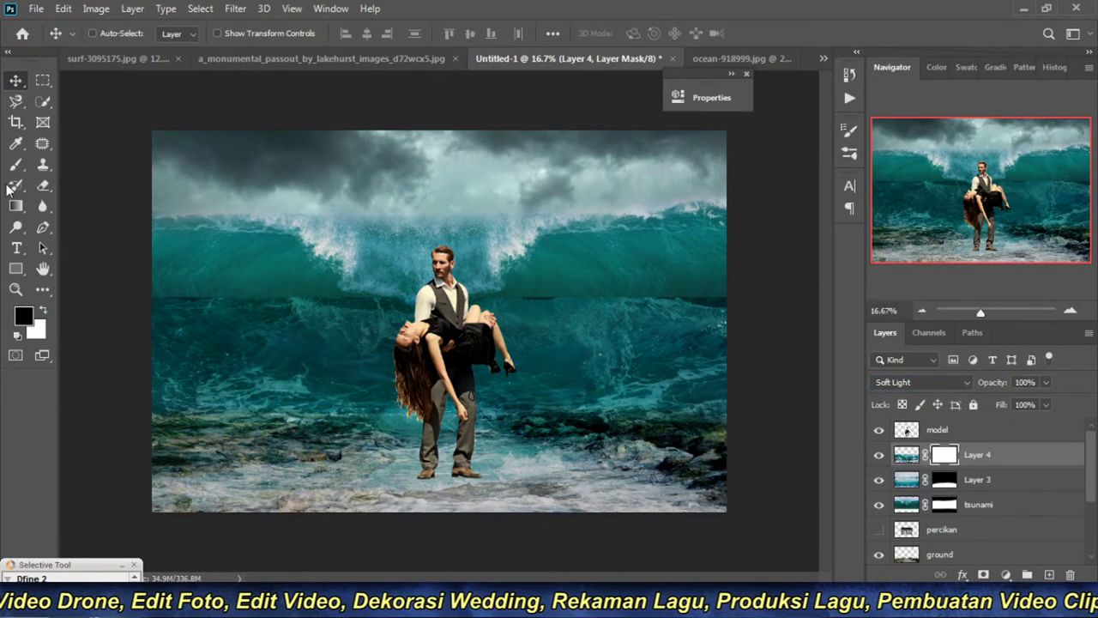
click(17, 168)
mouse_move(154, 318)
mouse_down()
mouse_move(692, 331)
mouse_move(724, 318)
mouse_up()
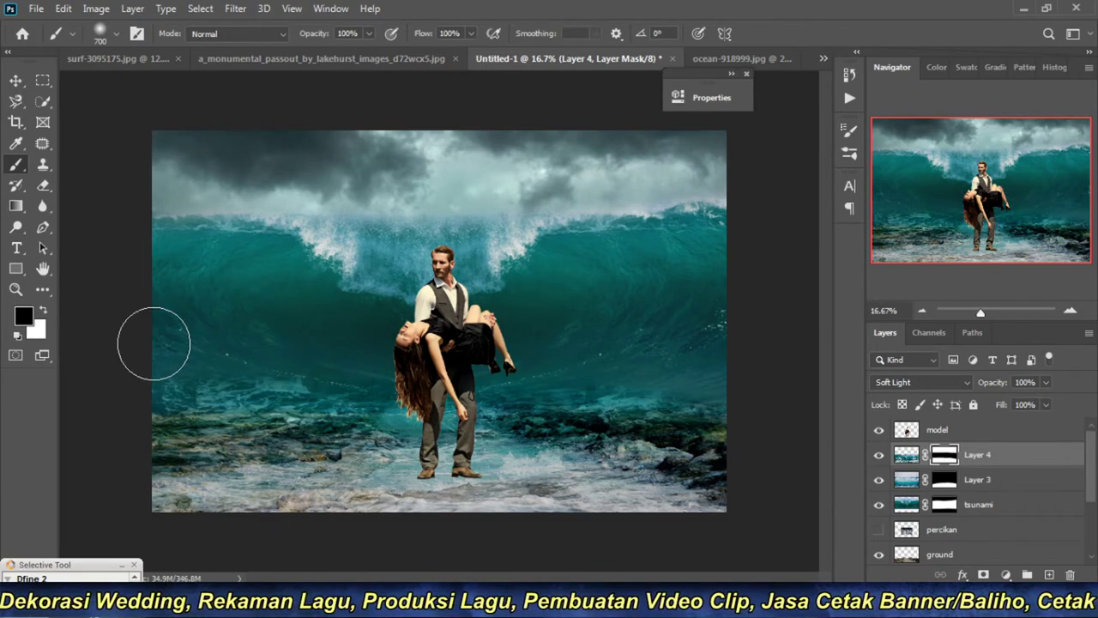
Step: Pan and zoom across the composite to check how the wave blends in
scroll(318, 429, up, 1)
mouse_move(466, 441)
mouse_down()
mouse_move(270, 374)
mouse_move(622, 421)
mouse_up()
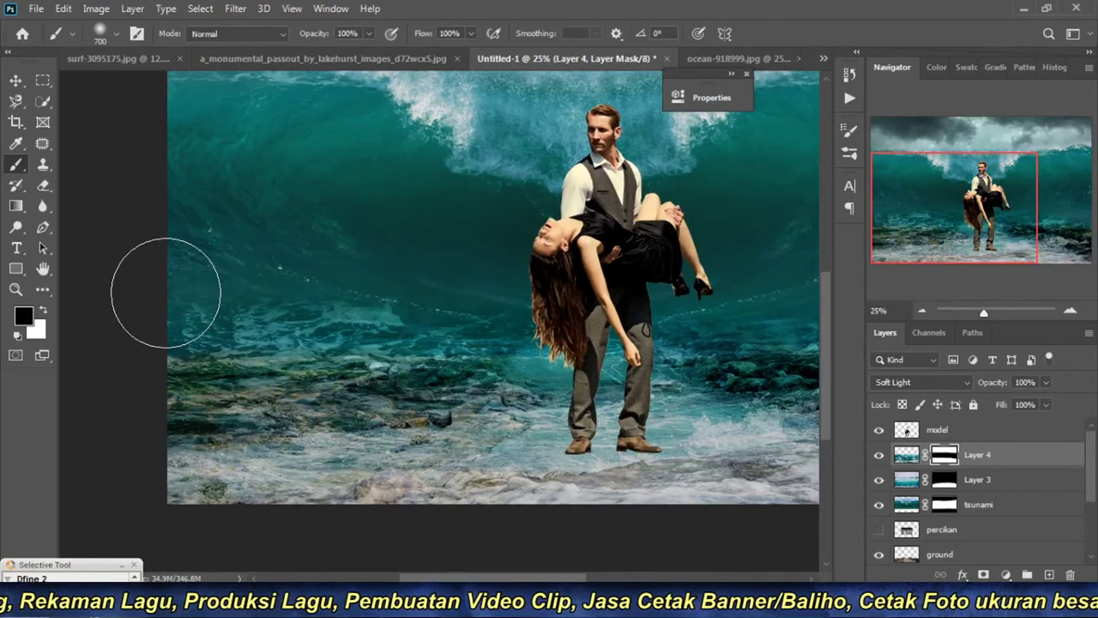
drag(583, 259, 264, 272)
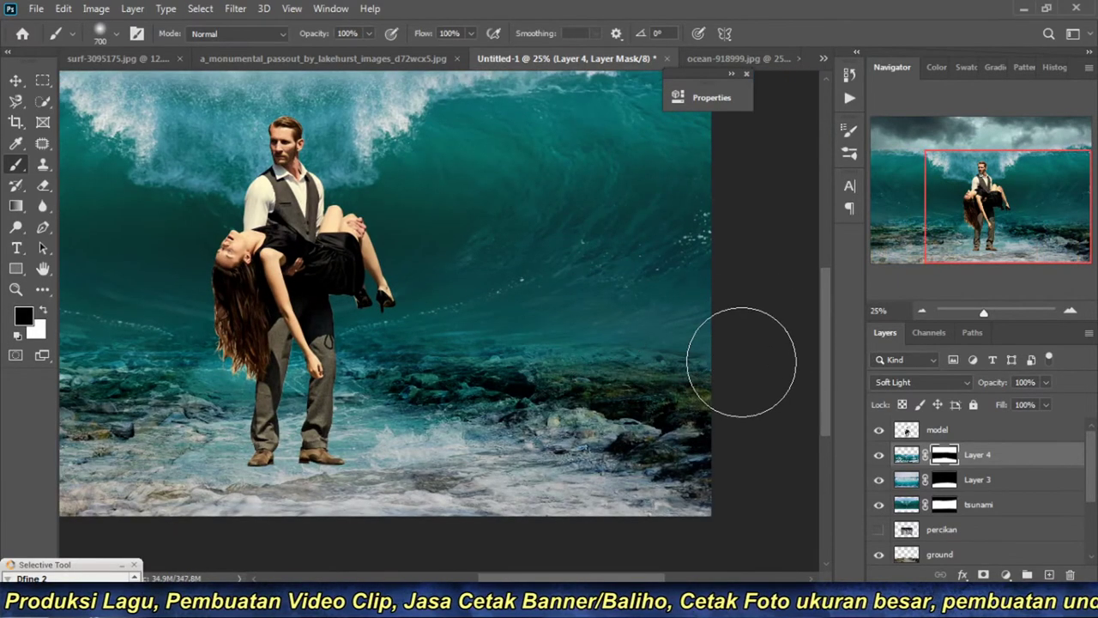
drag(254, 302, 588, 253)
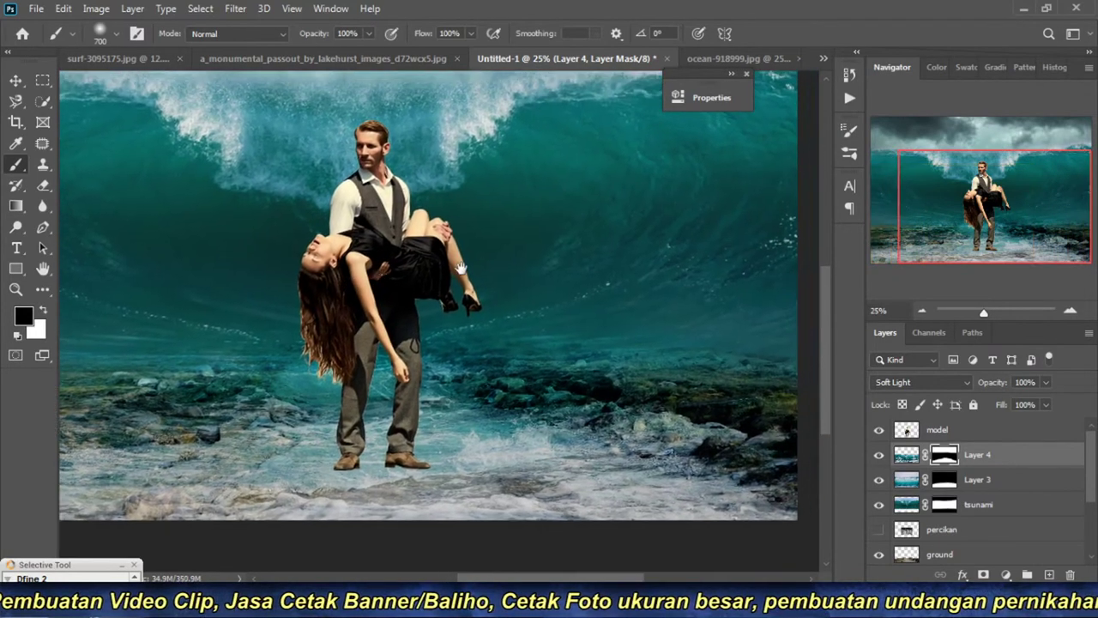
drag(460, 269, 447, 275)
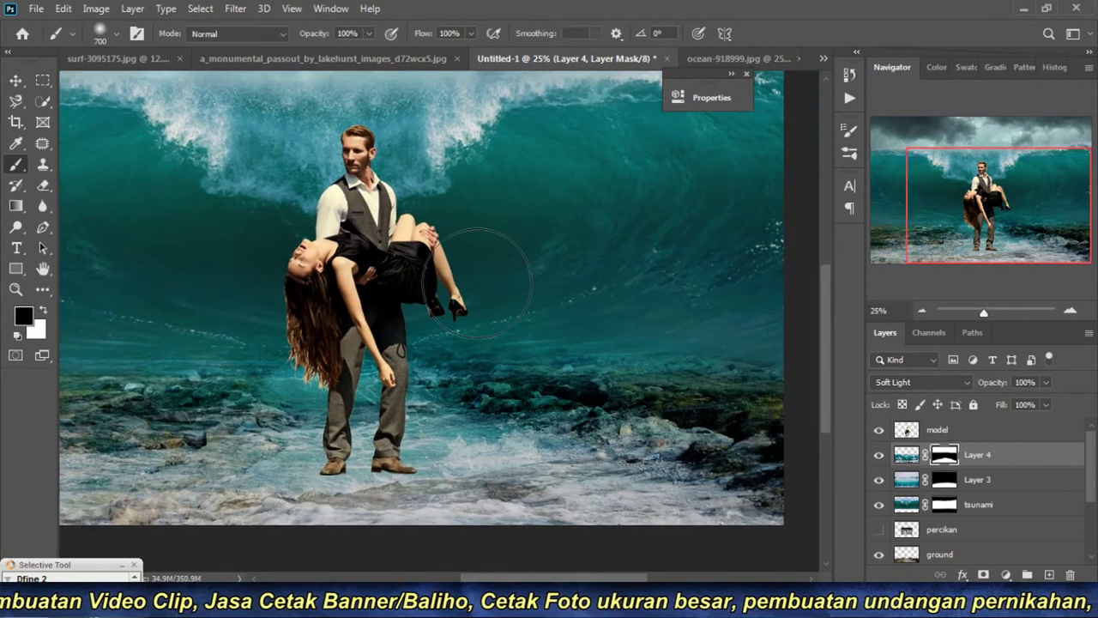
click(920, 311)
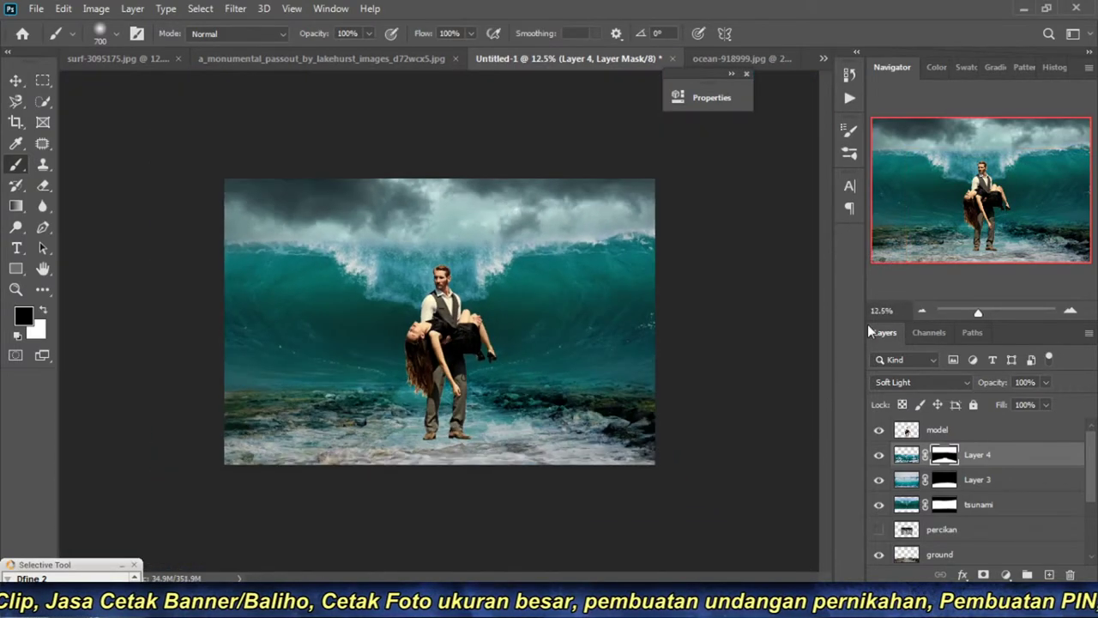
key(ctrl+plus)
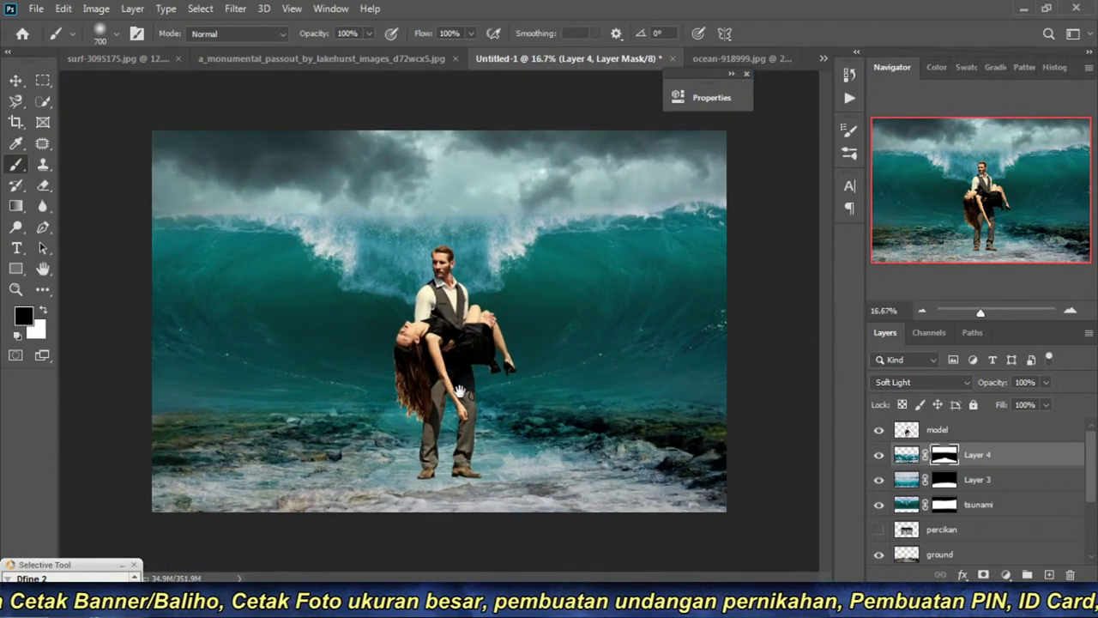
scroll(435, 335, up, 1)
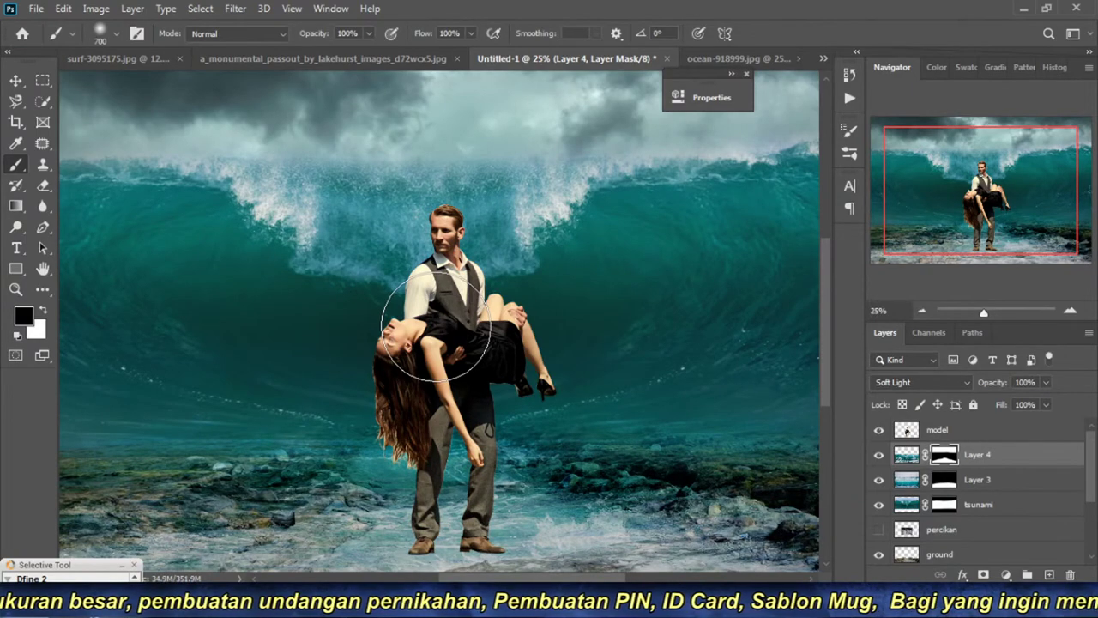
click(921, 311)
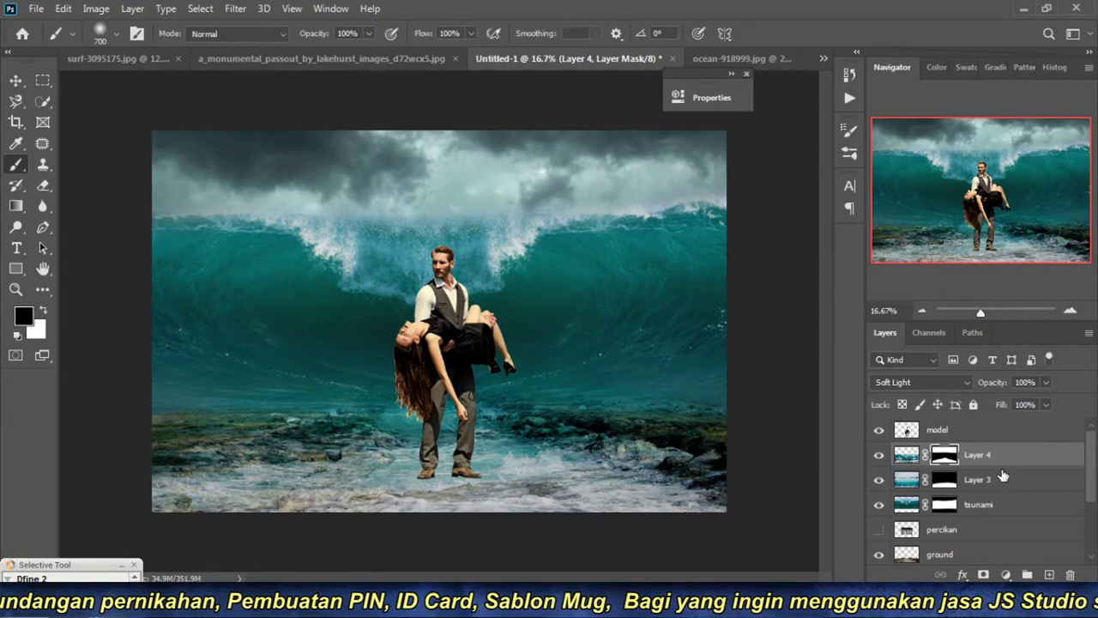
Step: Add a Solid Color fill layer in dark blue #1a4594 over the composite
click(1000, 429)
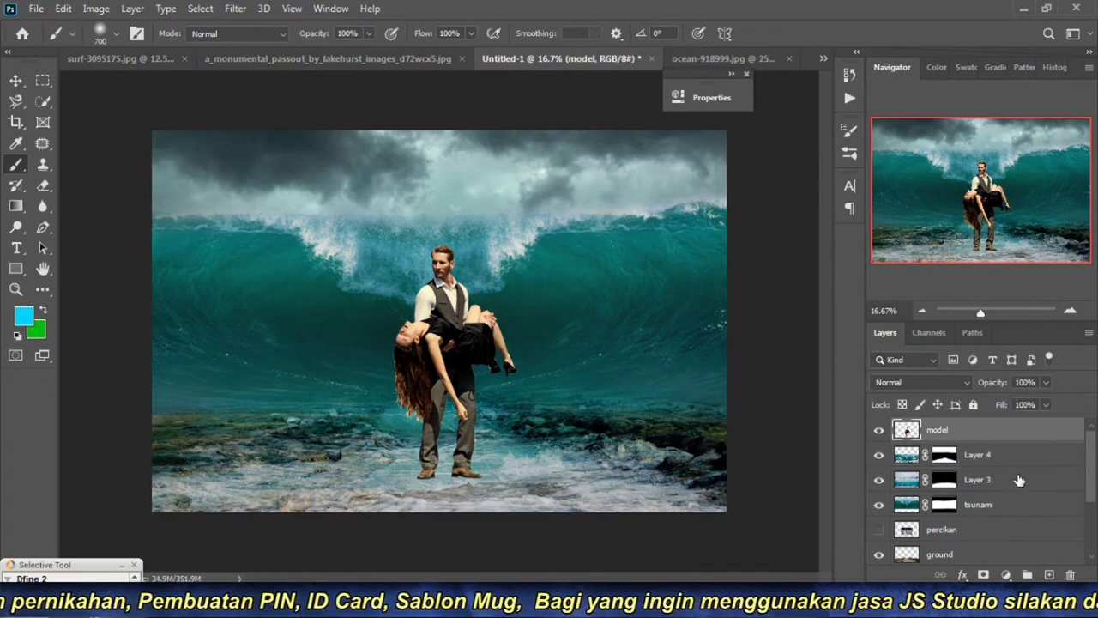
click(1005, 573)
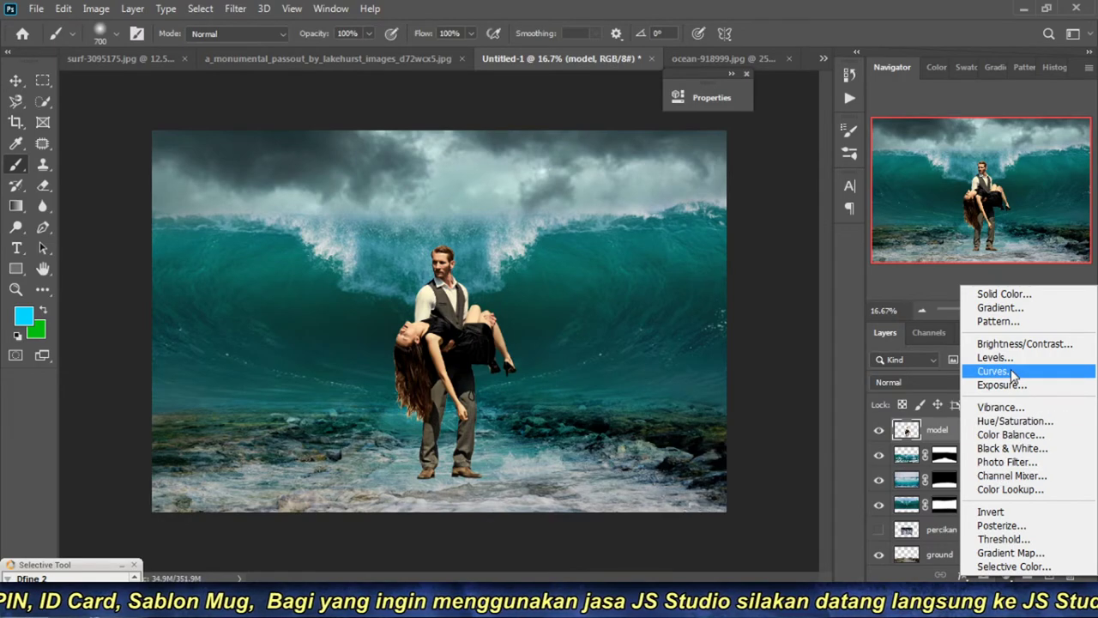
click(1002, 294)
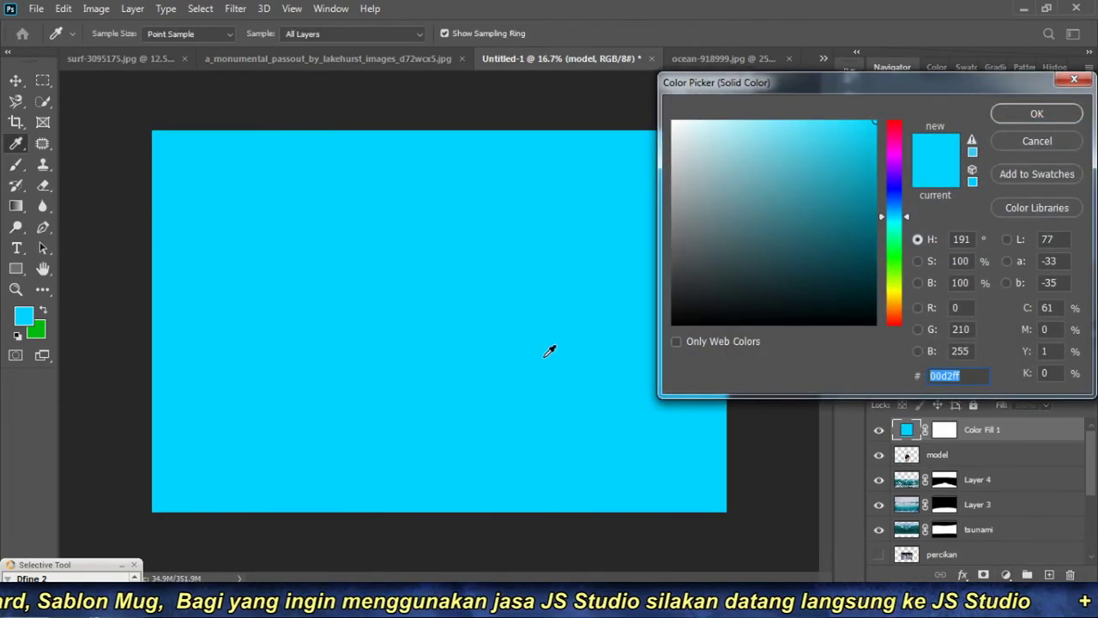
click(890, 198)
drag(849, 195, 841, 207)
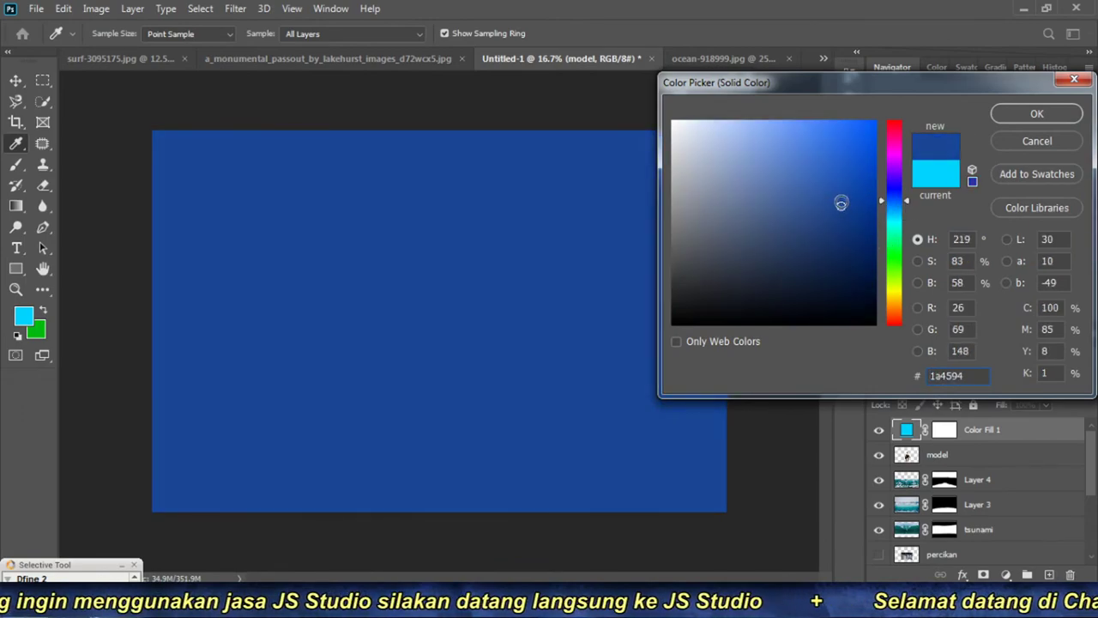
click(1037, 115)
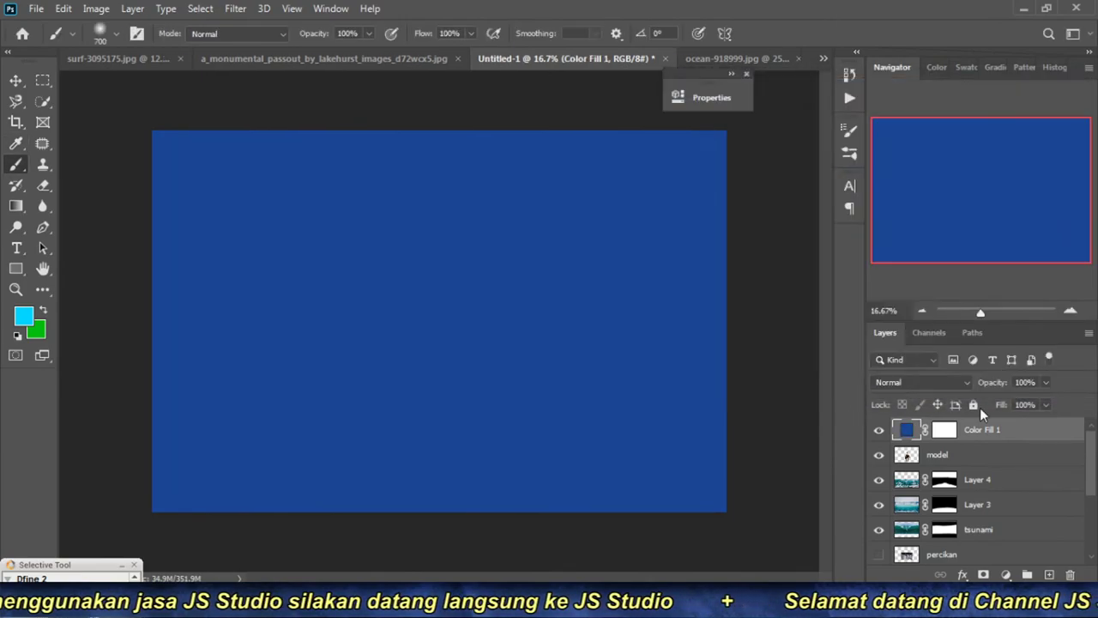
Step: Blend the blue fill in Soft Light at 40% opacity and compare it toggled off and on
click(954, 383)
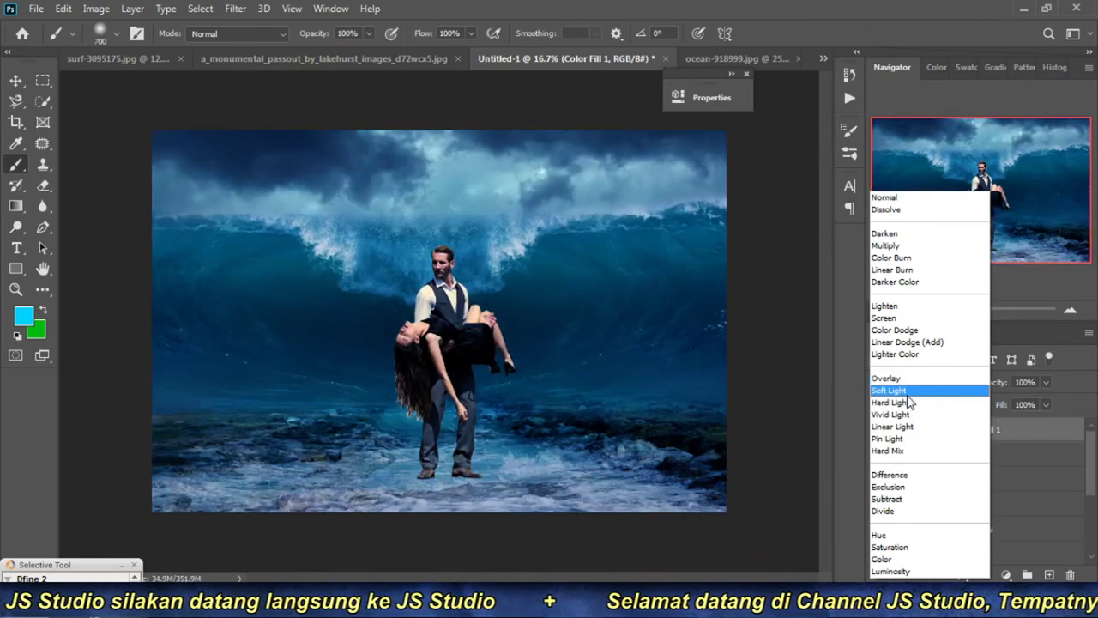
click(905, 392)
click(1067, 311)
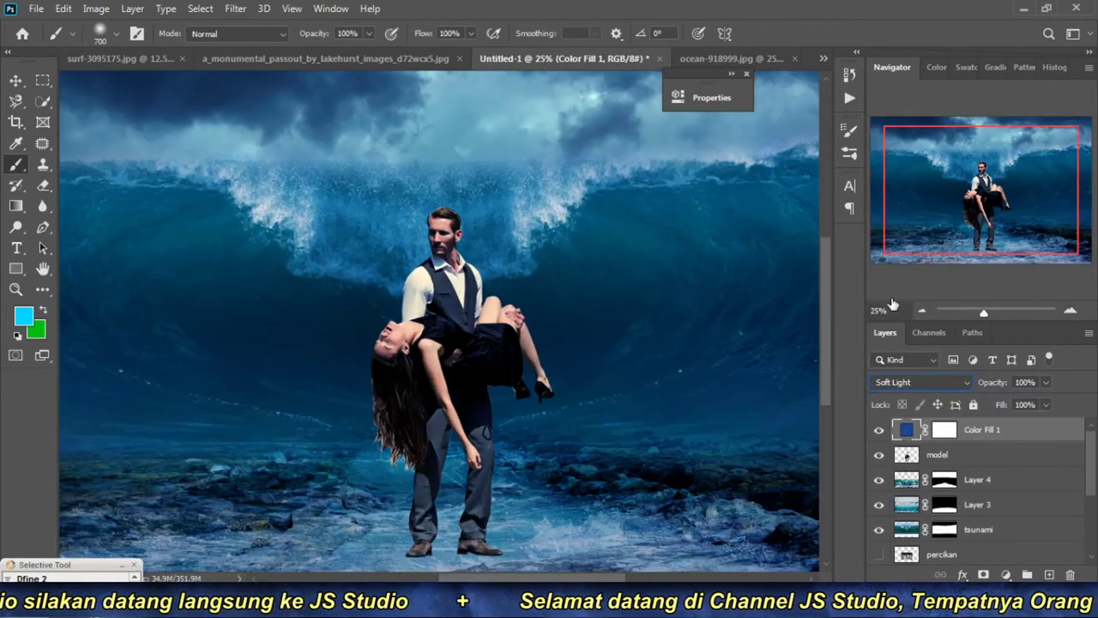
click(921, 310)
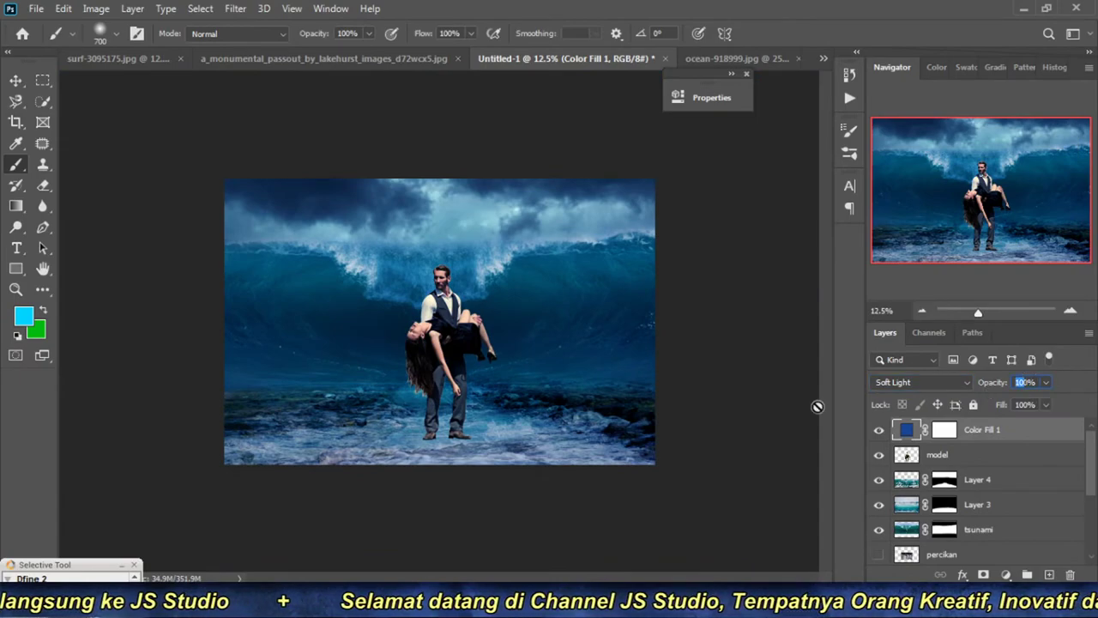
text(40)
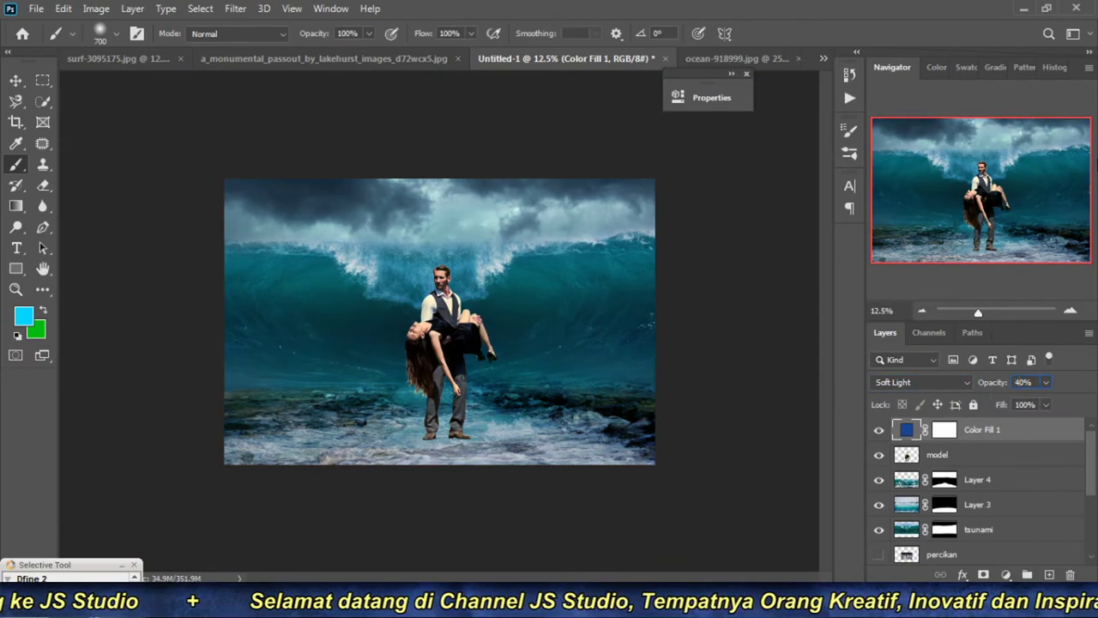
click(1069, 311)
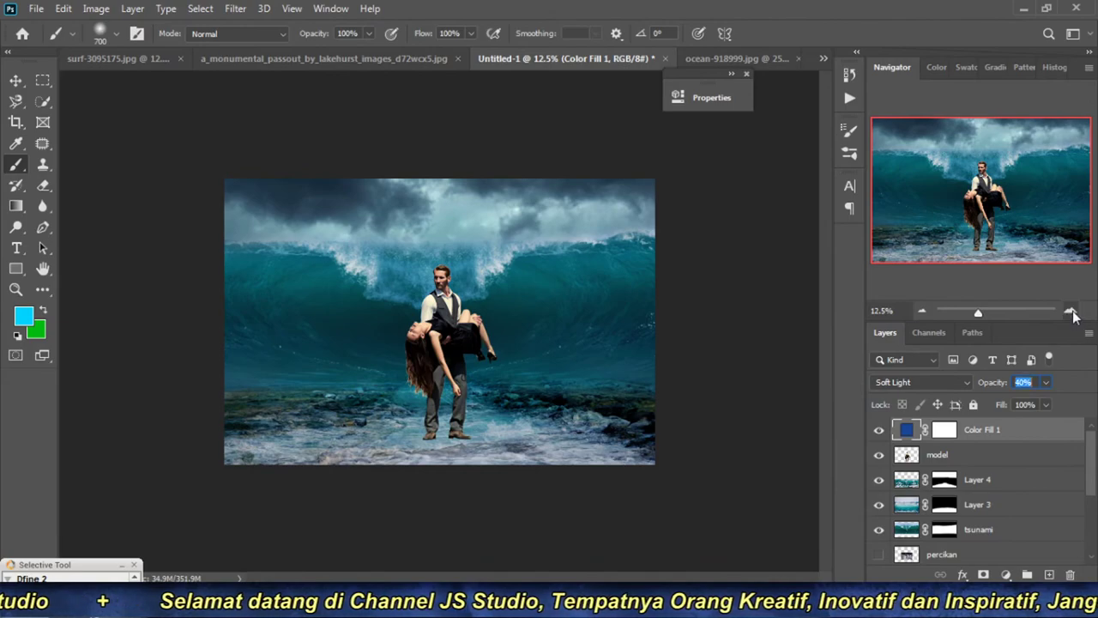
click(877, 430)
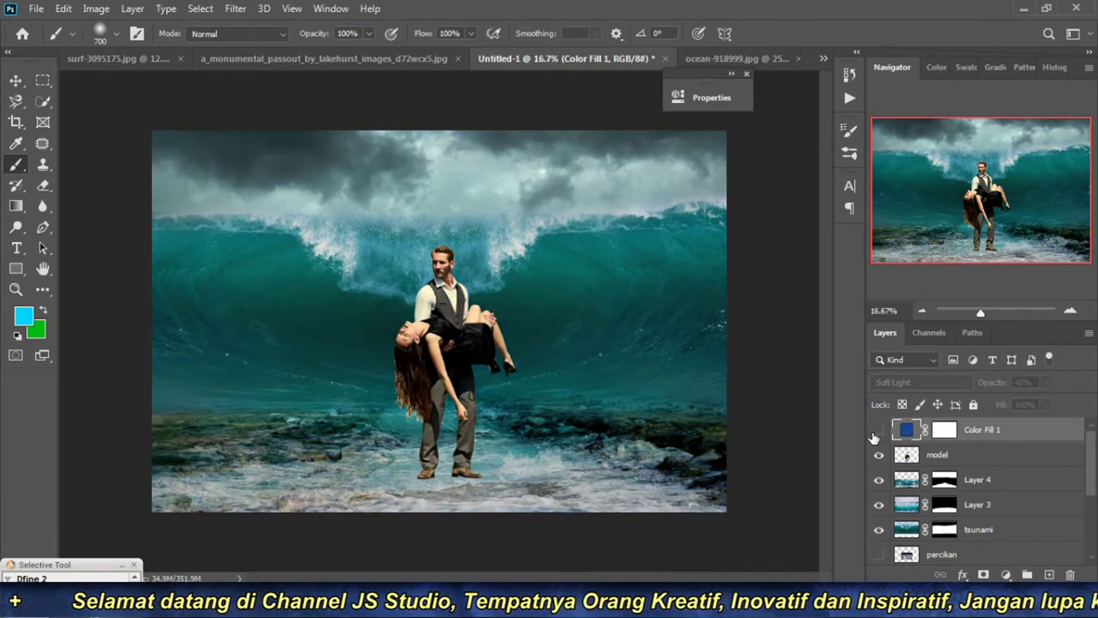
click(876, 431)
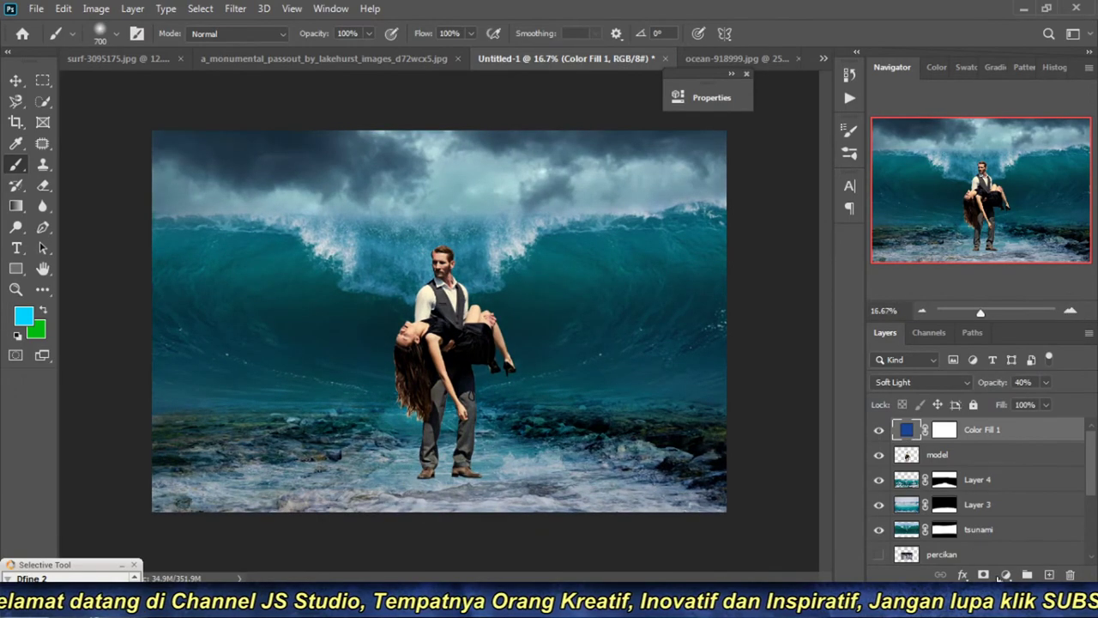
Step: Add a Curves adjustment, lifting the RGB black point and adding a midtone point
click(1005, 574)
click(986, 370)
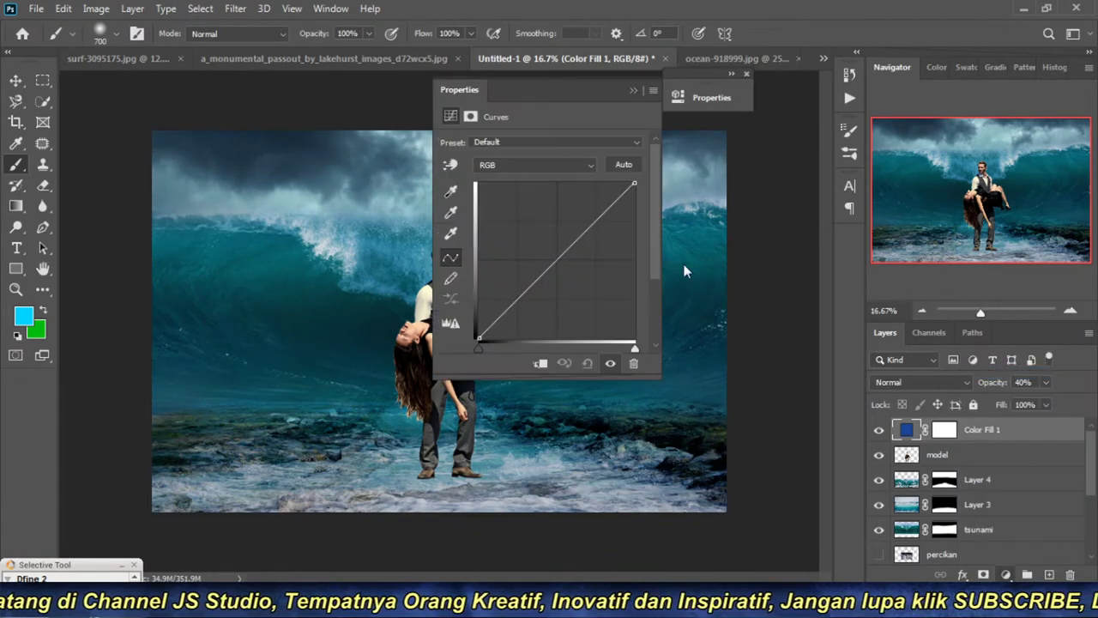
drag(543, 94, 787, 93)
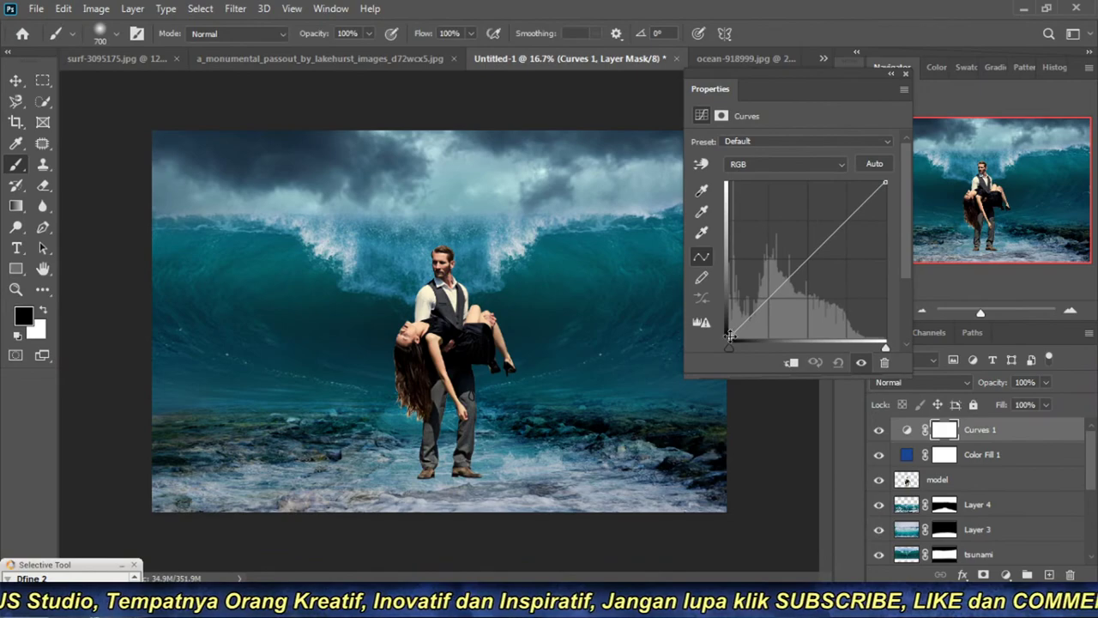
drag(729, 335, 726, 331)
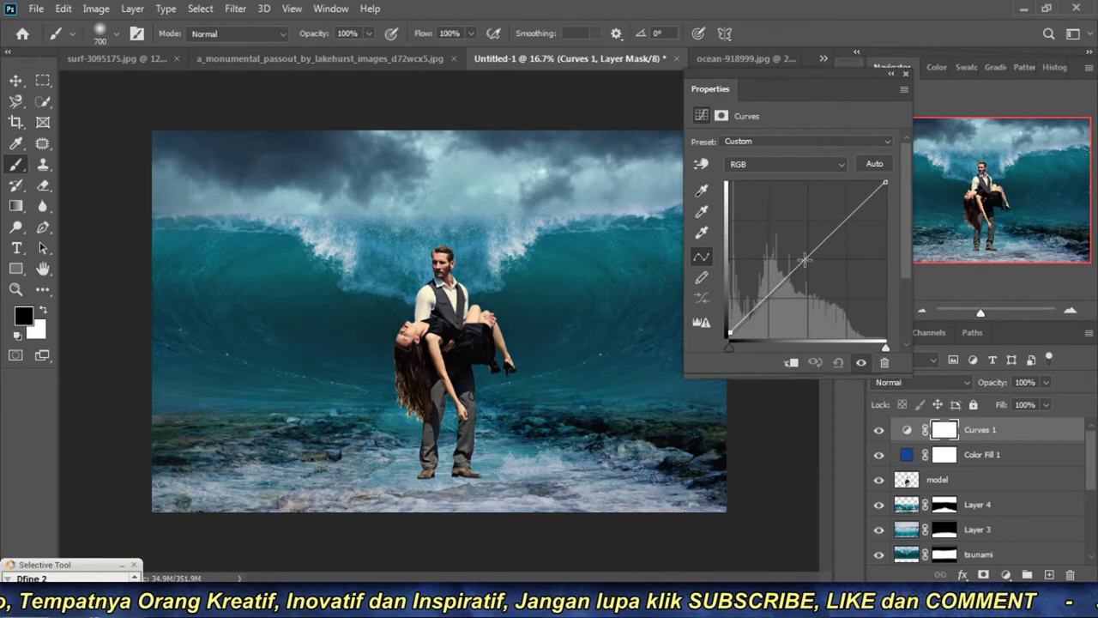
drag(804, 259, 809, 260)
Step: Raise the Blue curve's shadows and midtones and slightly lower Green midtones
click(774, 163)
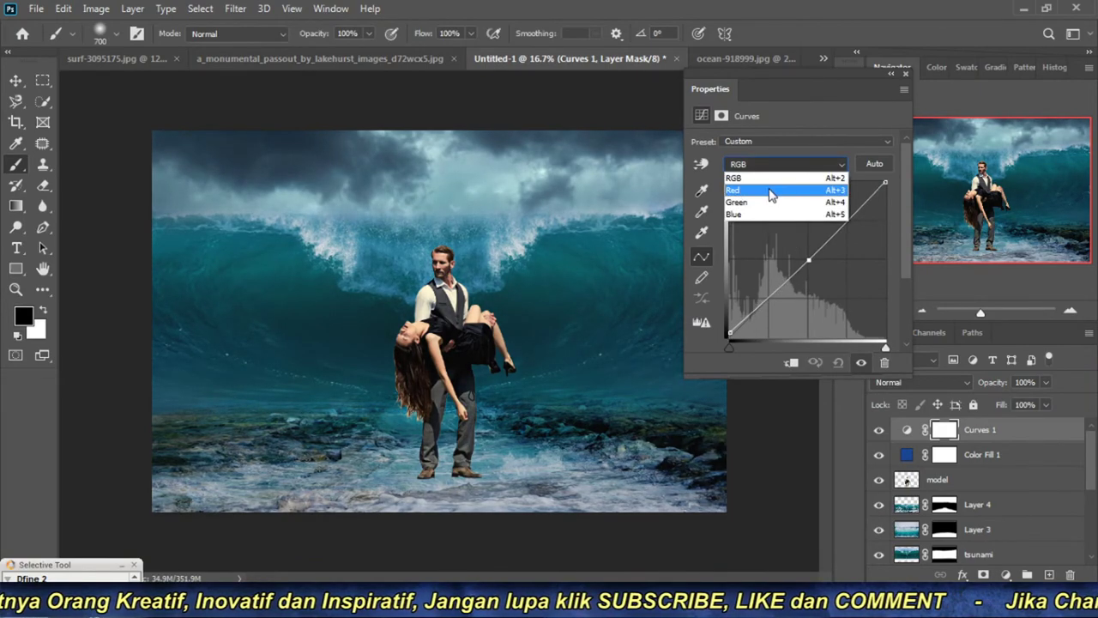
click(772, 186)
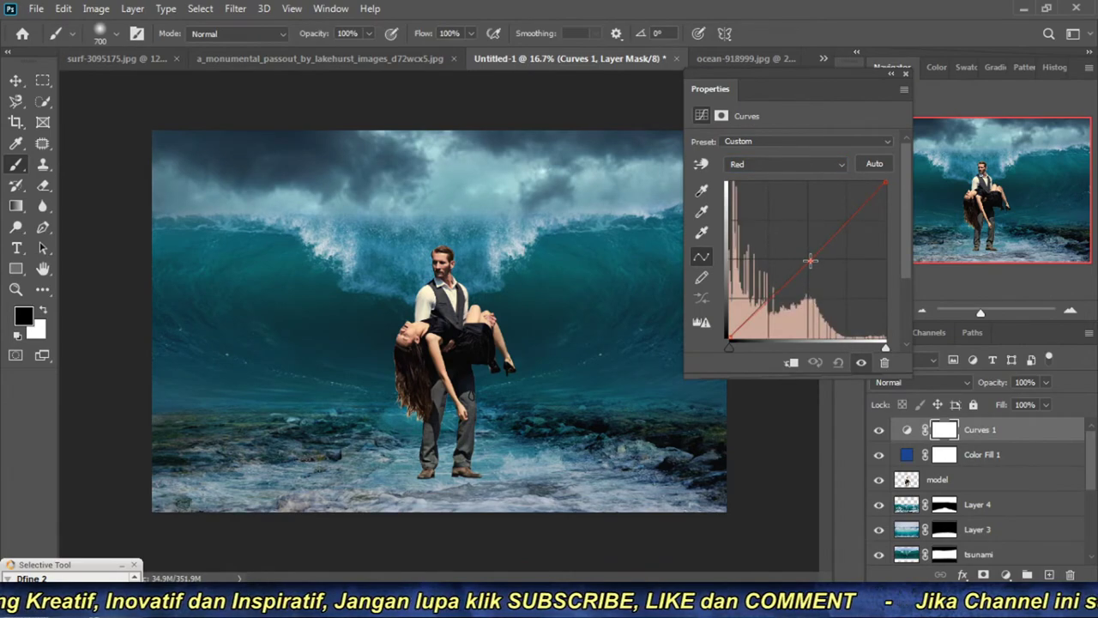
click(788, 165)
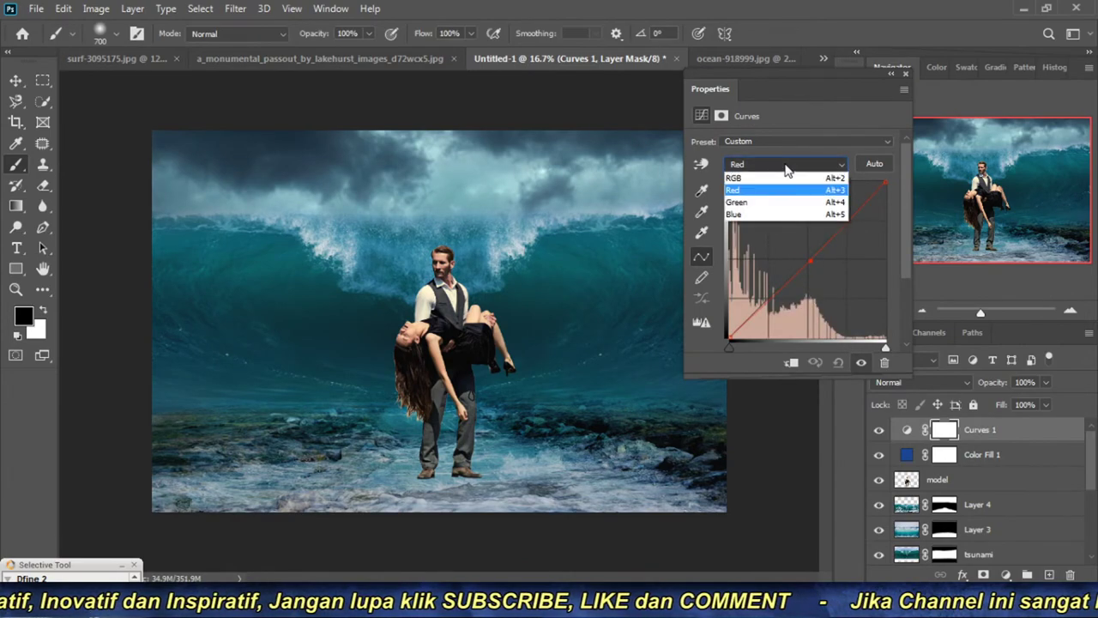
click(783, 214)
drag(728, 336, 723, 327)
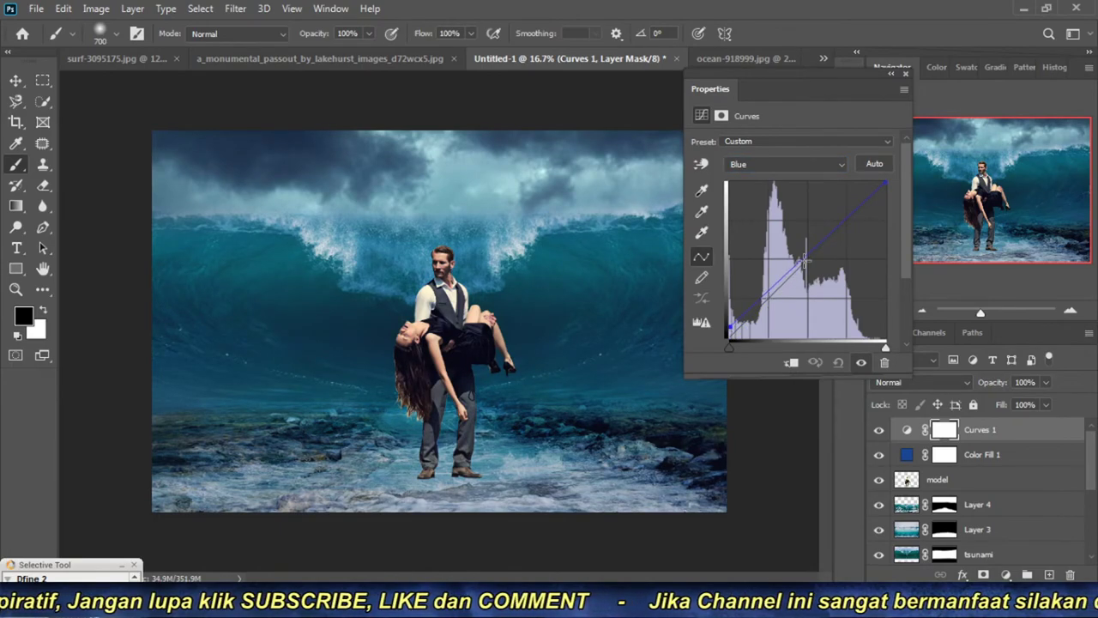
drag(803, 263, 808, 267)
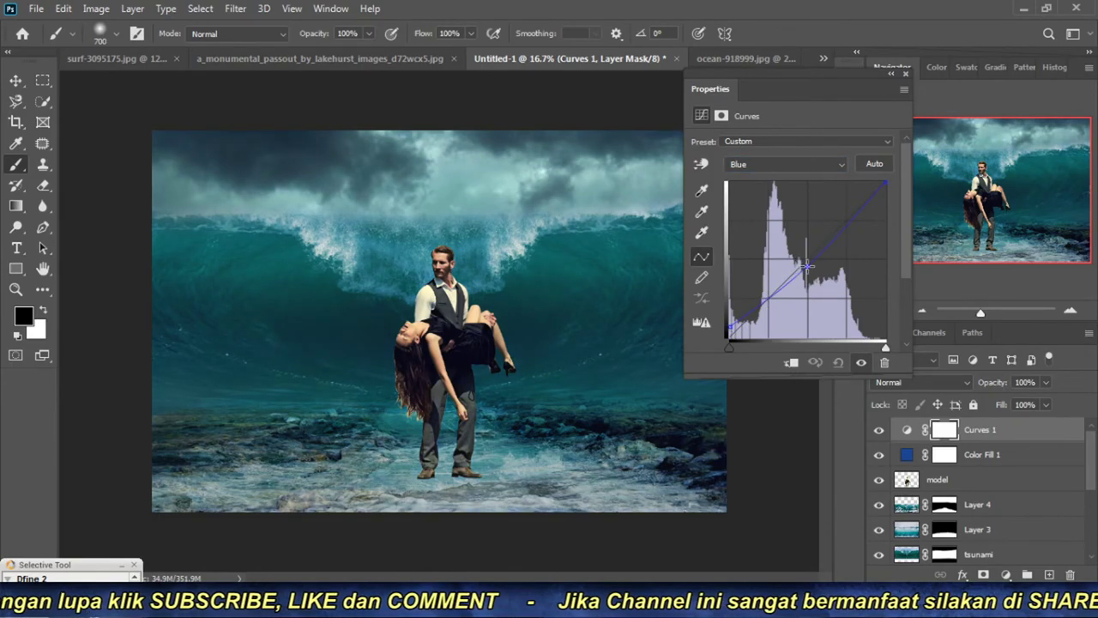
click(785, 164)
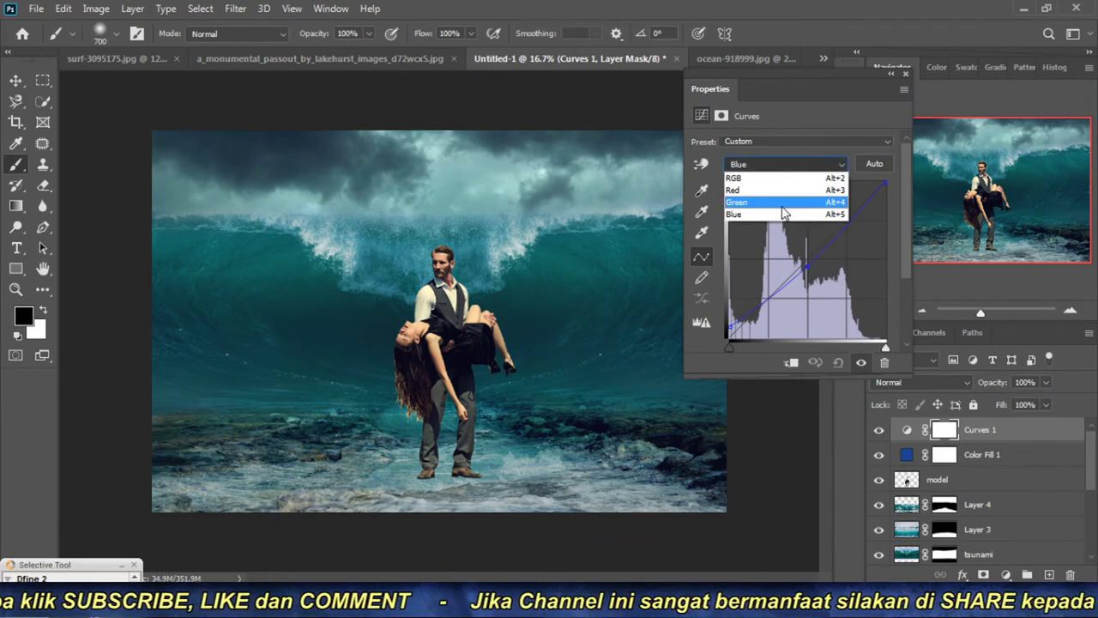
click(772, 196)
drag(809, 258, 810, 260)
click(797, 163)
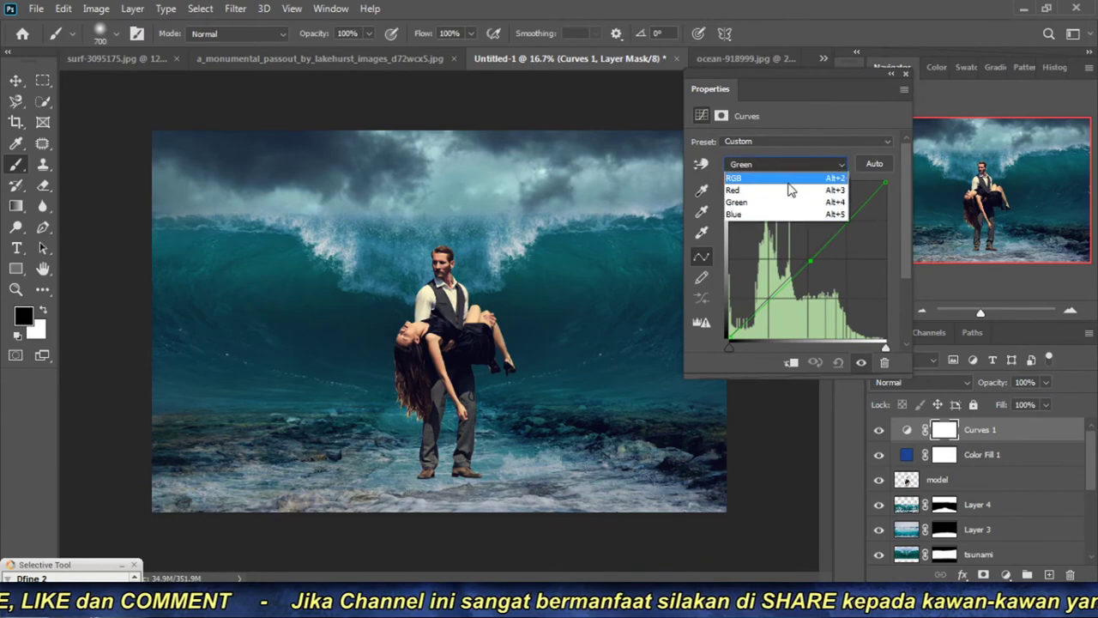
click(790, 189)
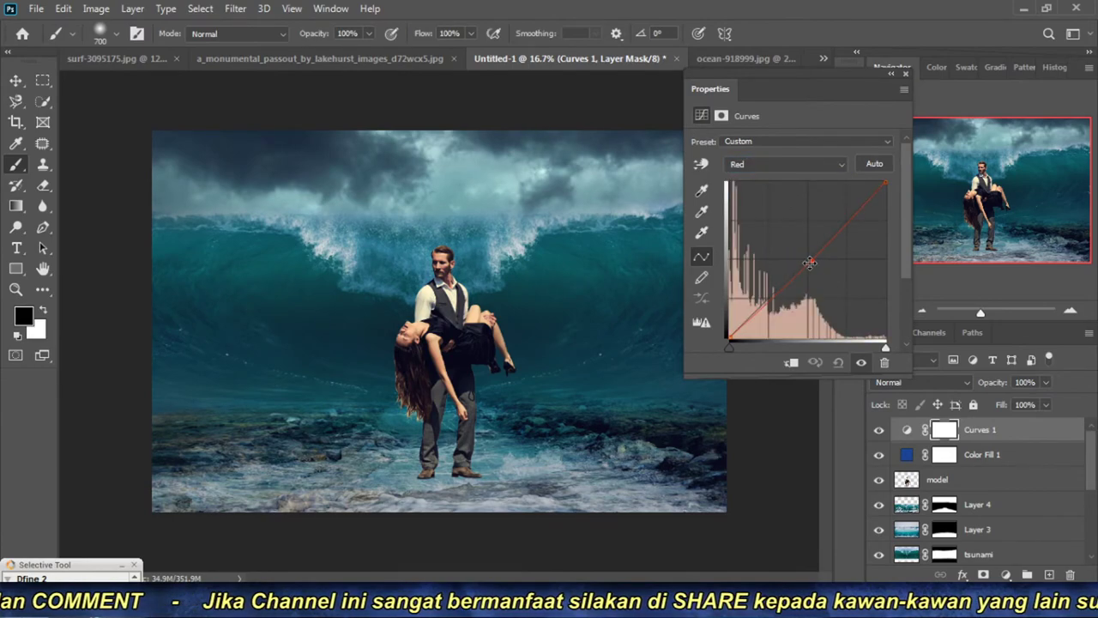
Step: Collapse the Curves properties and zoom around to review the graded composite
click(892, 74)
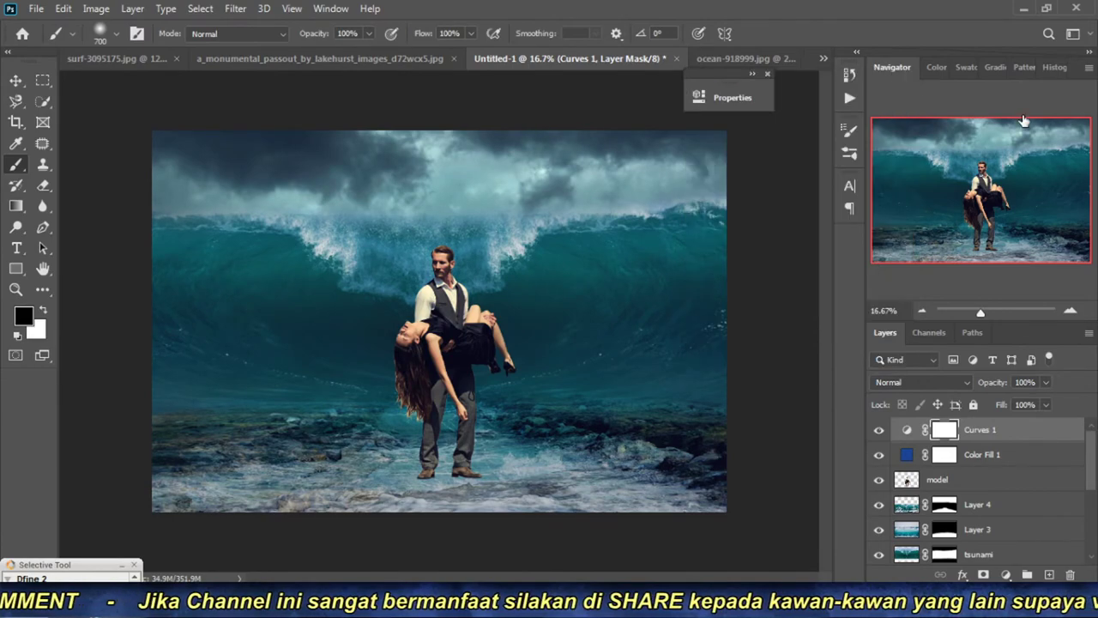
click(1068, 311)
click(1068, 311)
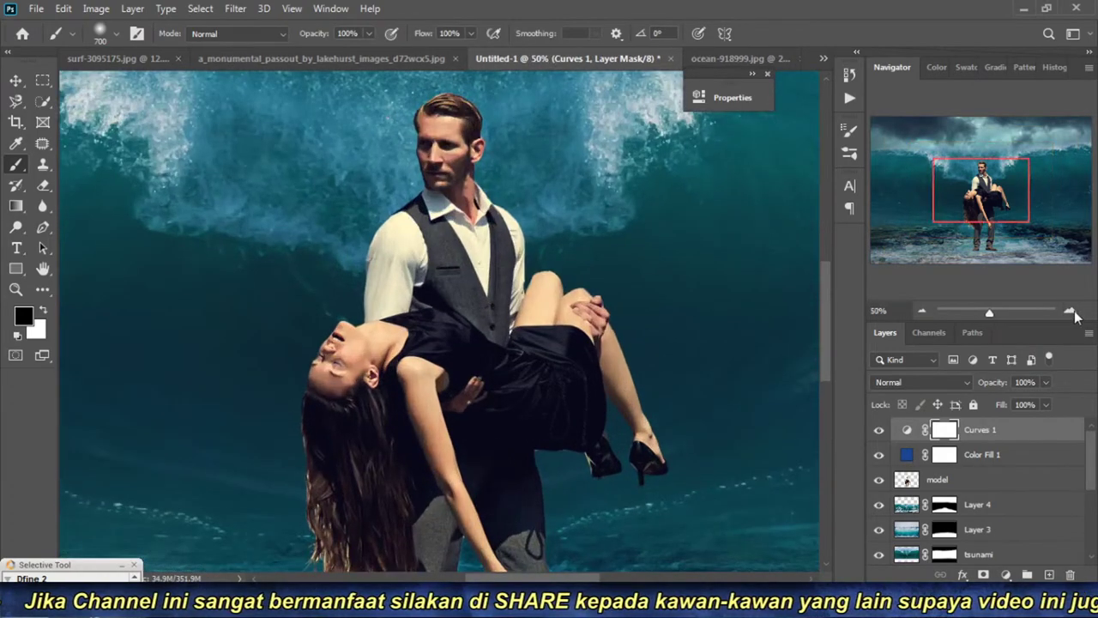
click(923, 311)
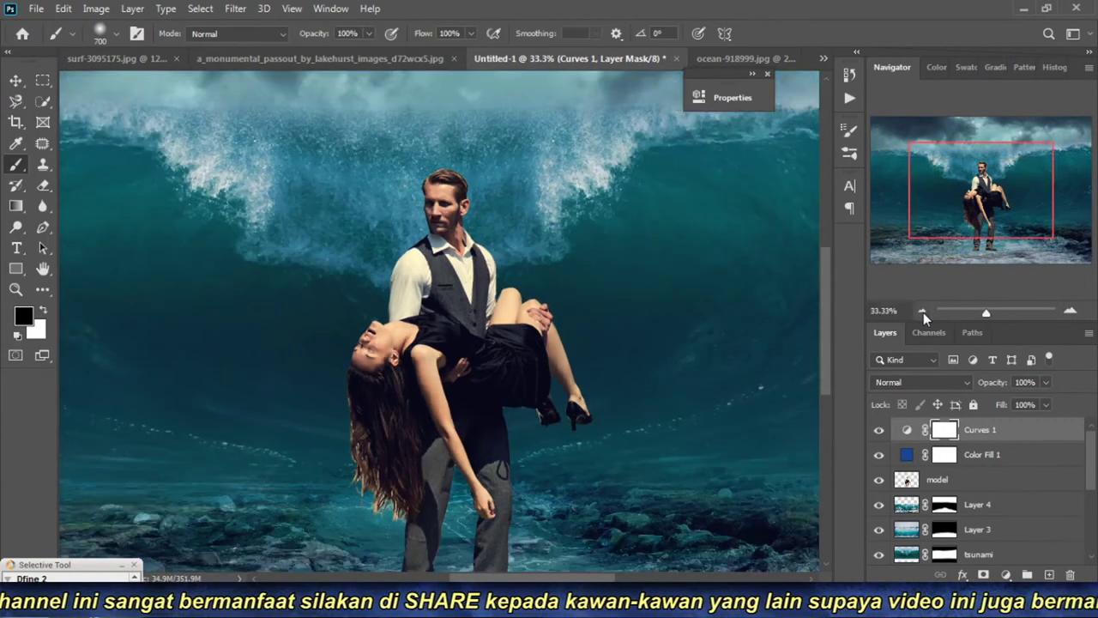
click(922, 312)
scroll(391, 389, up, 1)
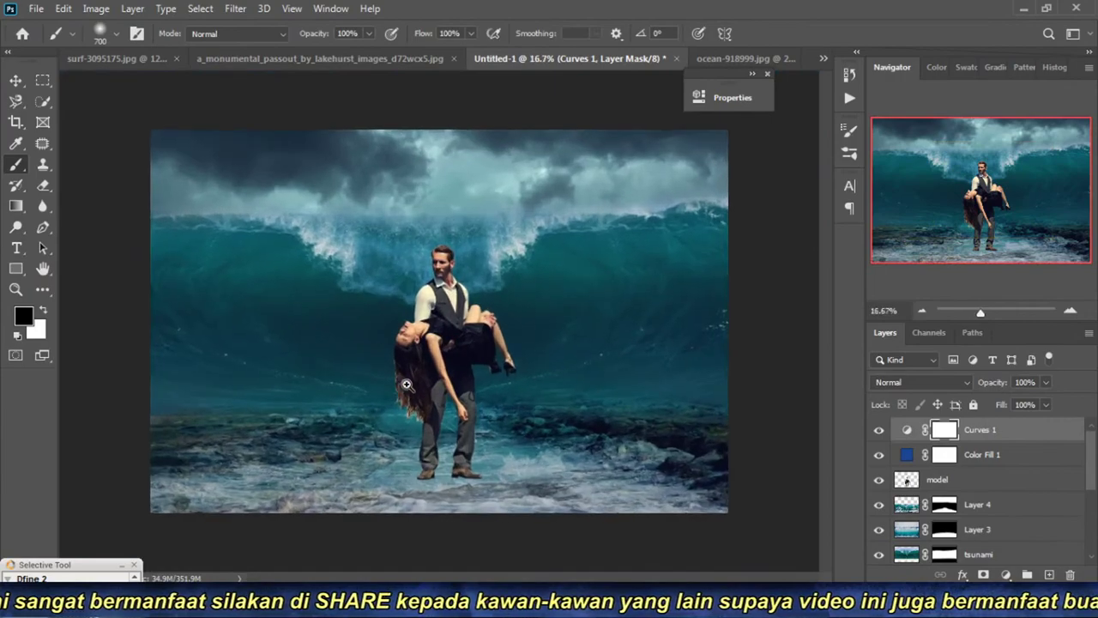
scroll(390, 389, up, 1)
drag(397, 429, 476, 331)
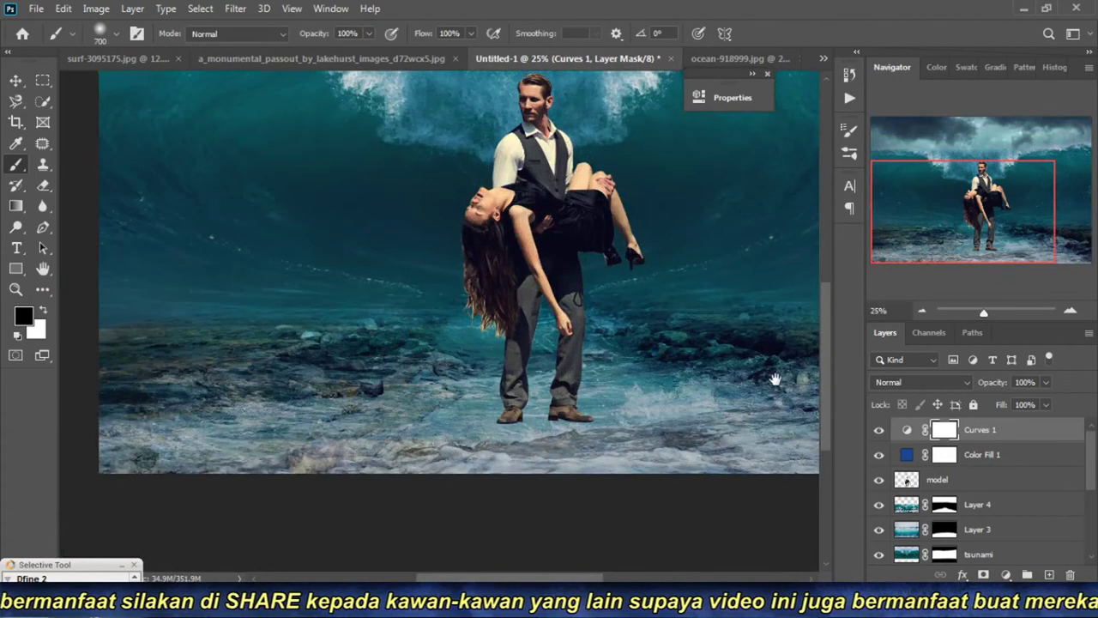
click(920, 309)
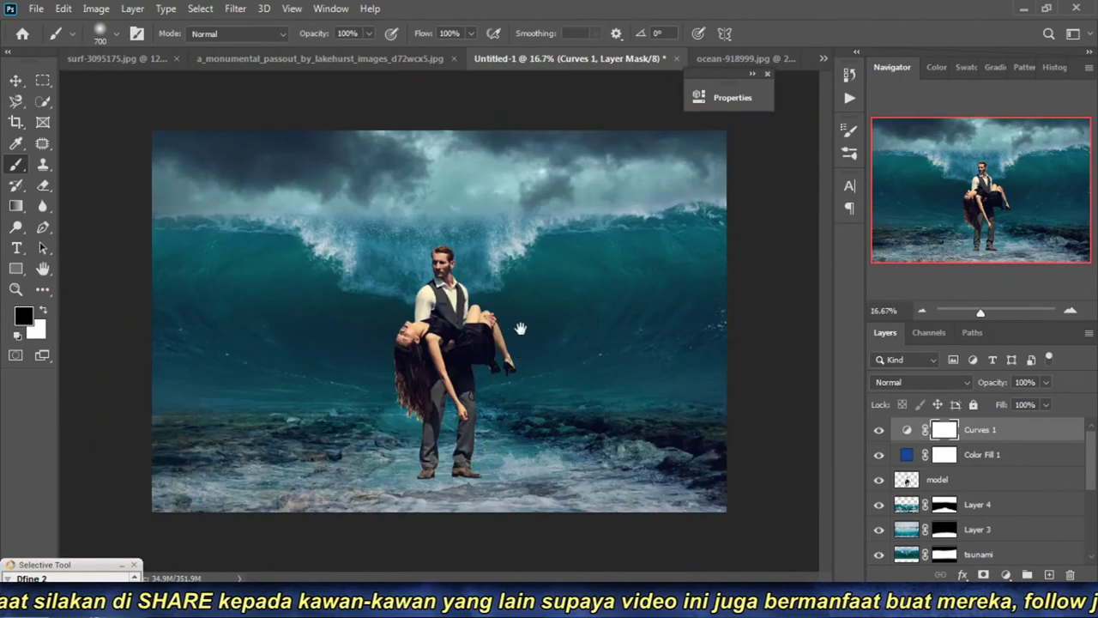
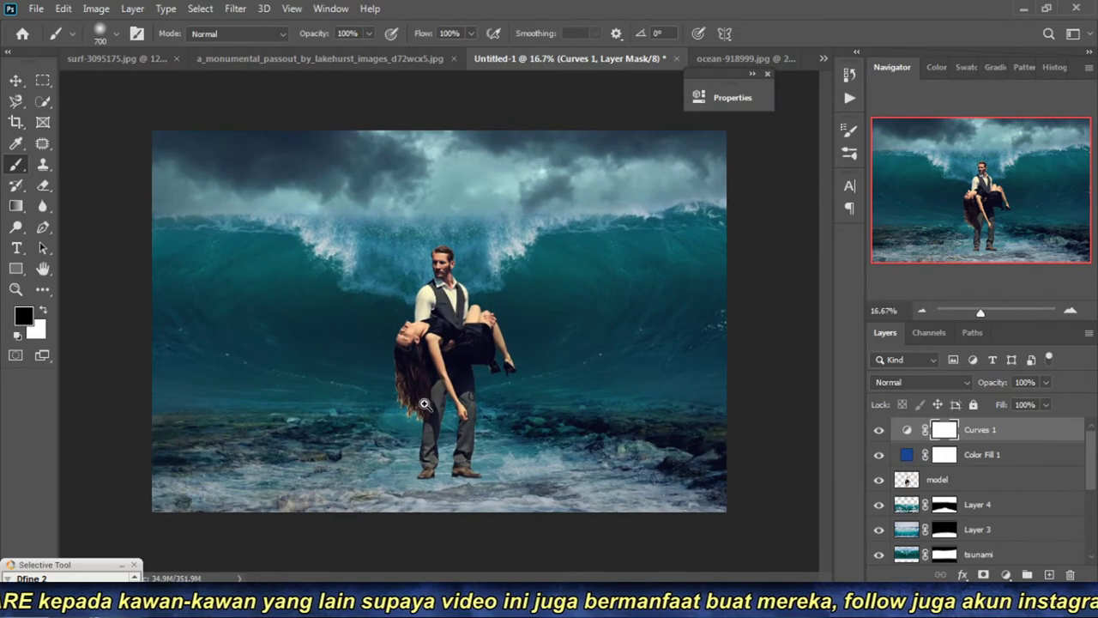
Step: Zoom the composite back out, then switch to the image folder in Windows Explorer
scroll(427, 405, up, 1)
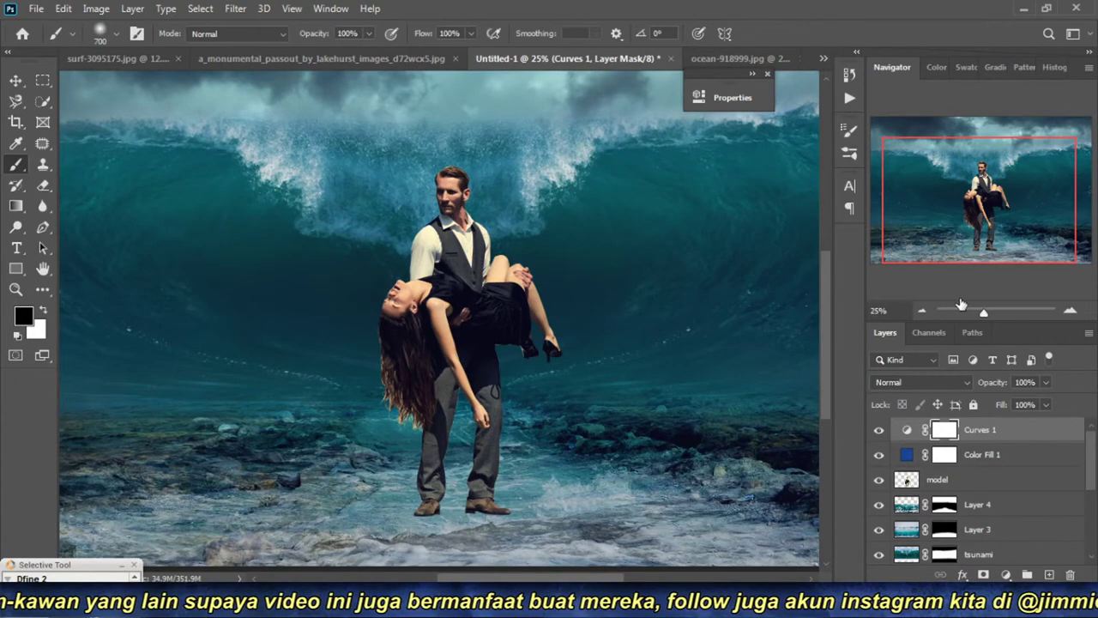
click(921, 312)
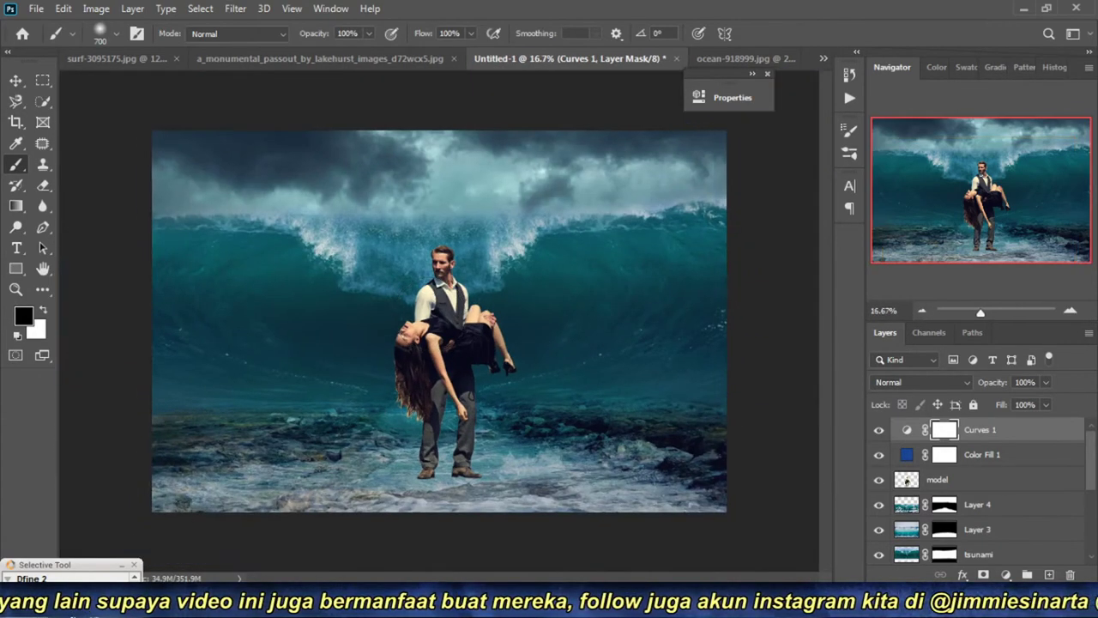
click(260, 513)
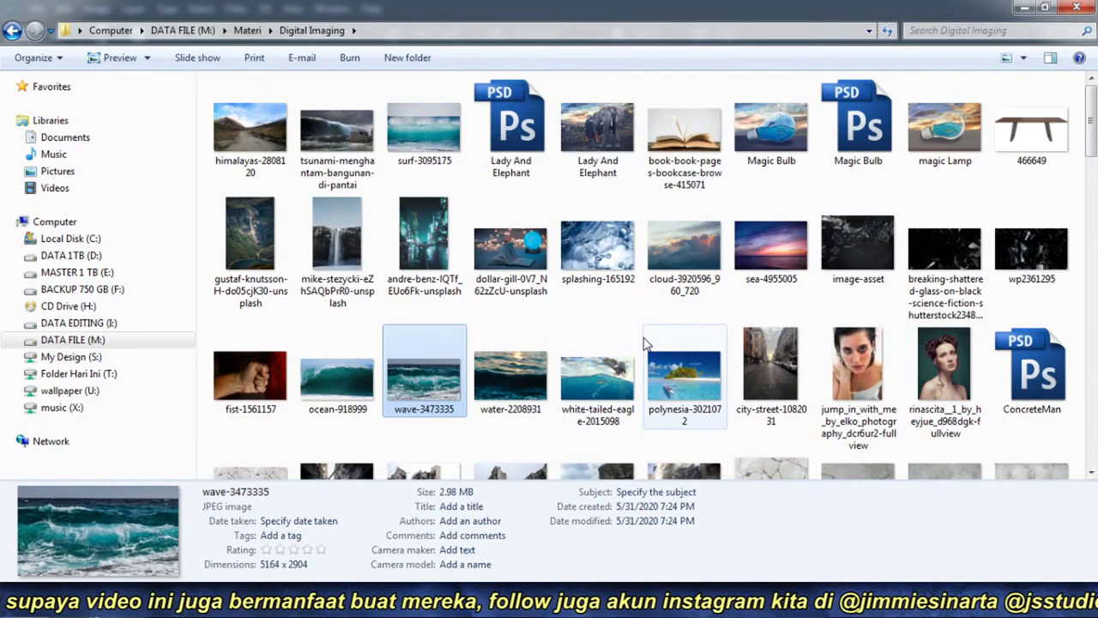
Step: Open the Ghost folder from the Materi address-bar dropdown
scroll(646, 343, down, 3)
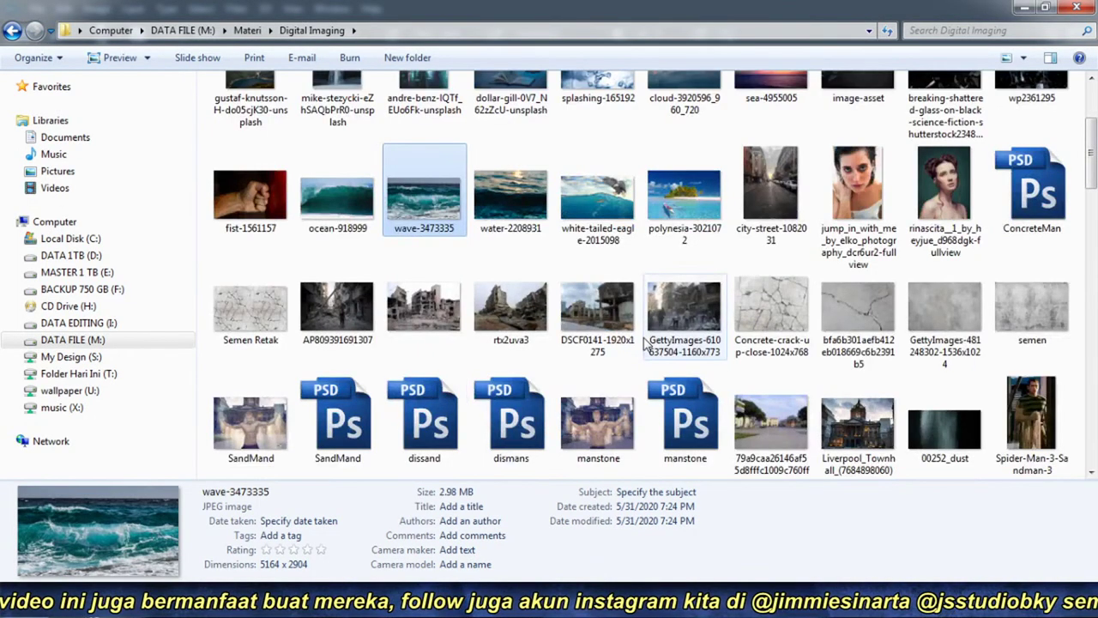
scroll(646, 344, up, 3)
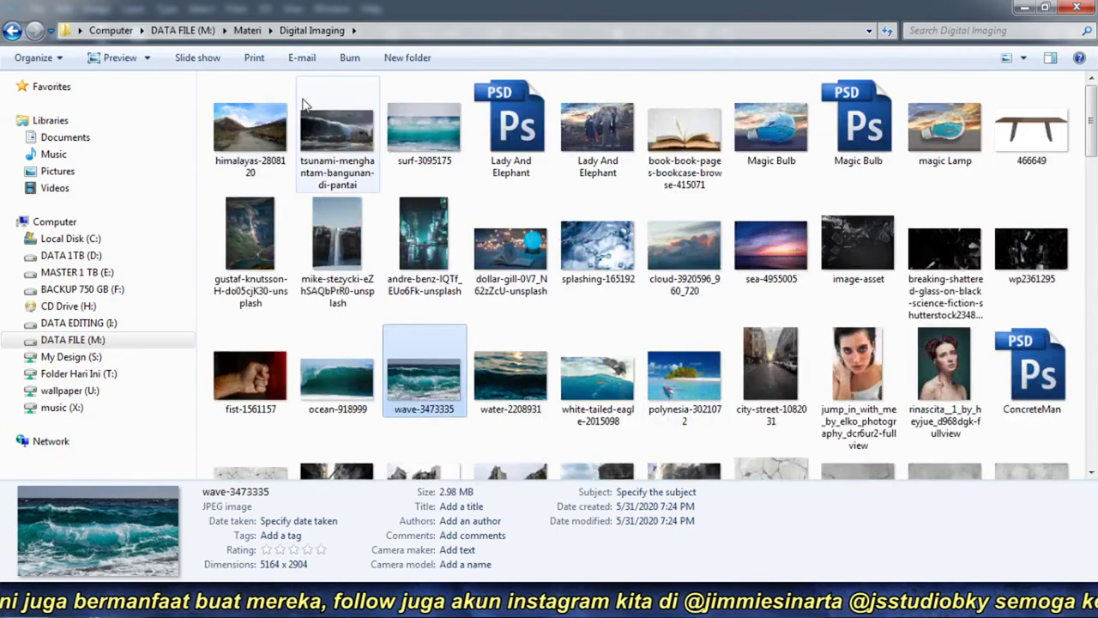
click(269, 30)
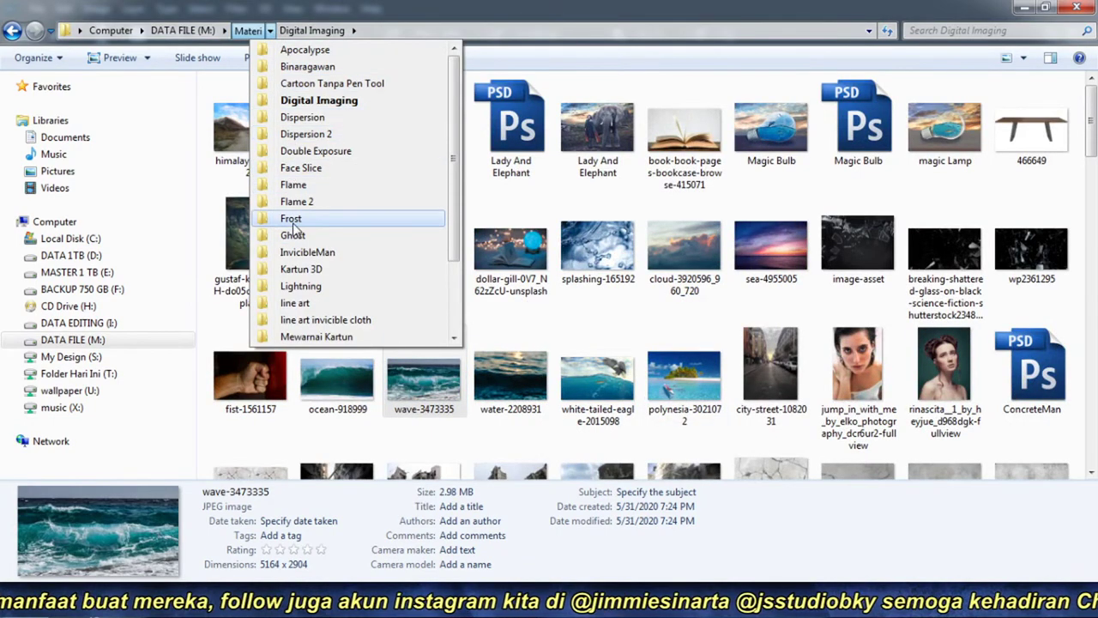
click(294, 236)
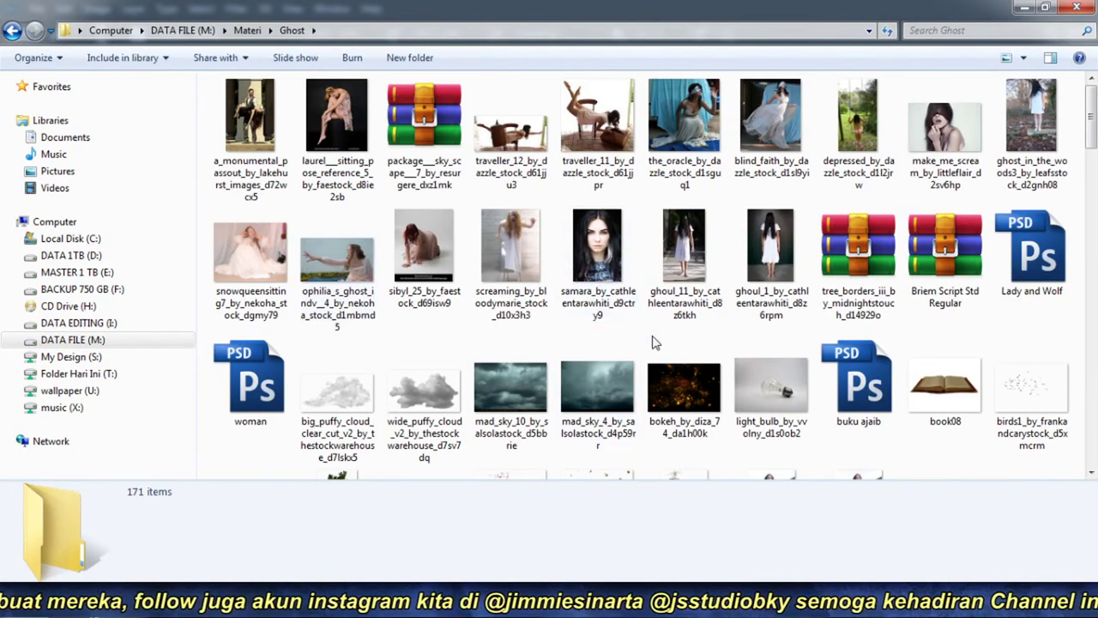
scroll(654, 343, down, 4)
scroll(652, 341, down, 4)
scroll(652, 341, down, 4)
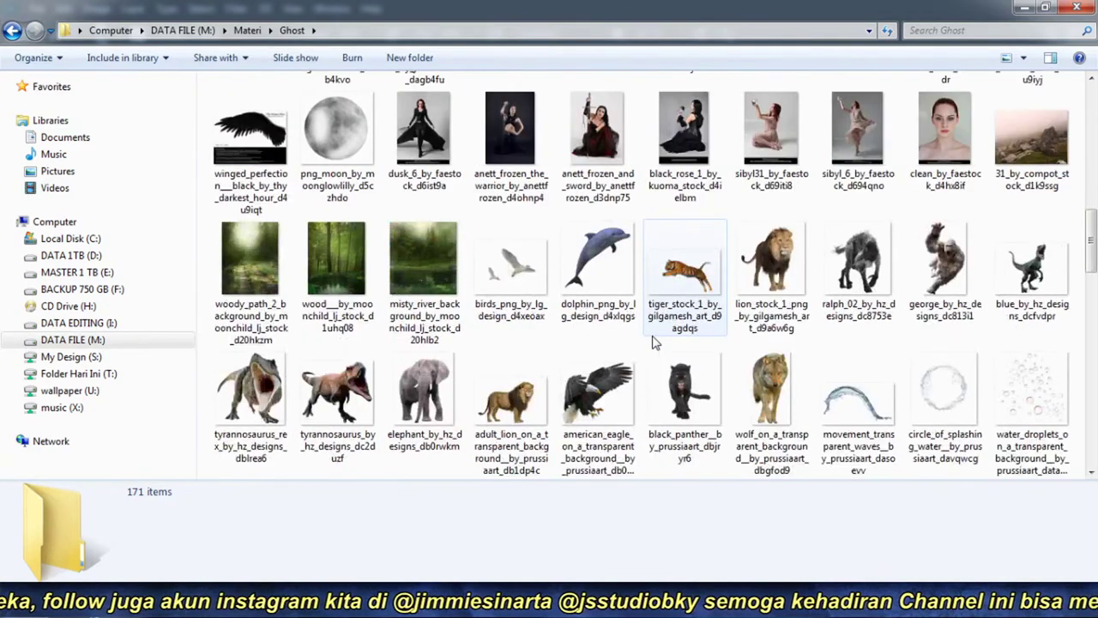
Step: Browse the Ghost folder, selecting the birds and dolphin images
click(511, 287)
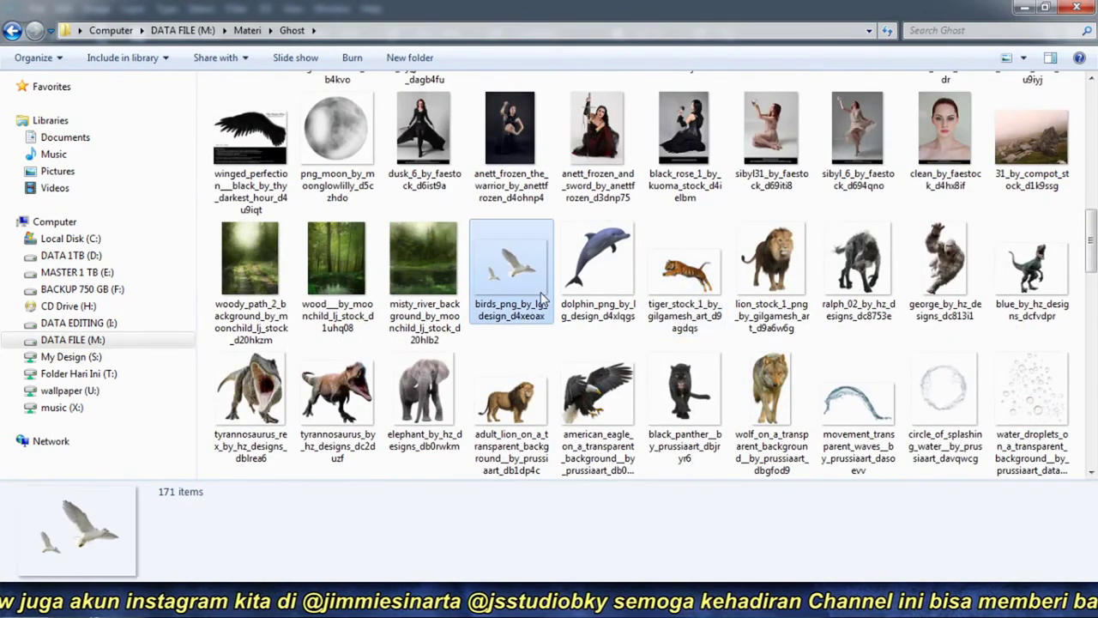
ctrl+click(598, 291)
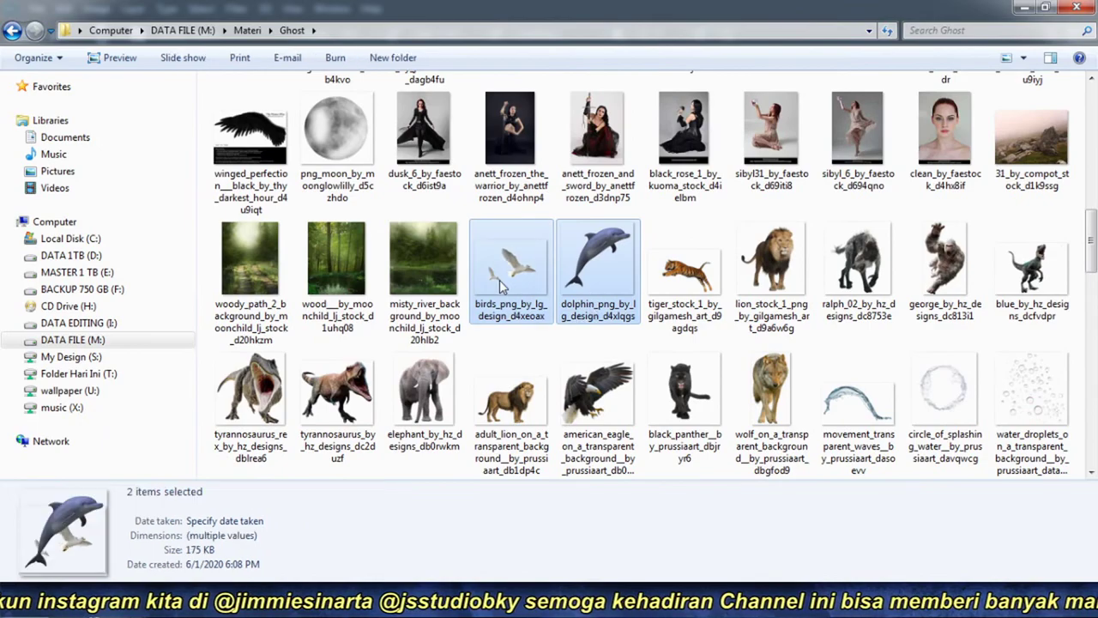
scroll(502, 285, down, 4)
scroll(933, 365, up, 8)
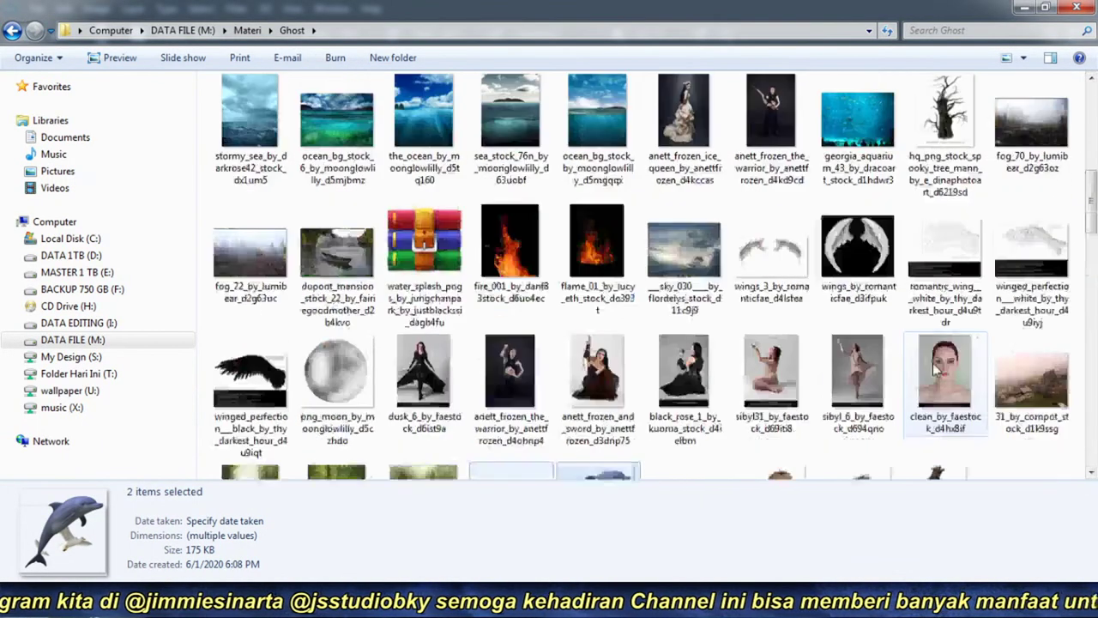
scroll(933, 365, up, 4)
scroll(933, 365, up, 4)
scroll(932, 364, down, 4)
scroll(933, 365, down, 8)
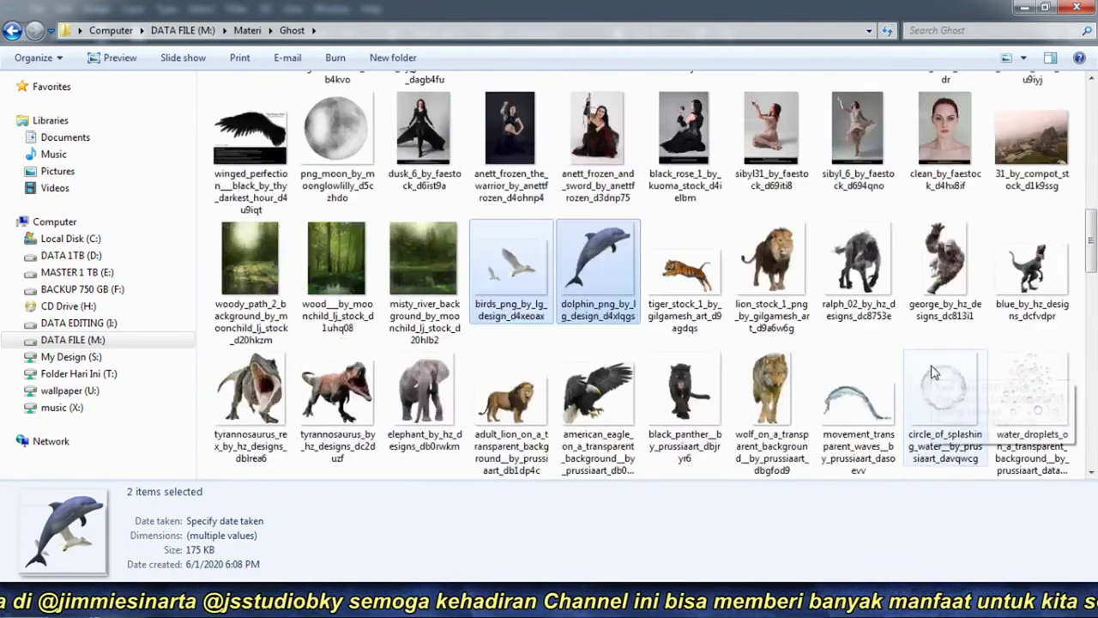
Step: Preview the blue raptor image, then drag the tyrannosaurus_by_hz_designs_dc2duzf PNG onto Photoshop
double_click(1013, 224)
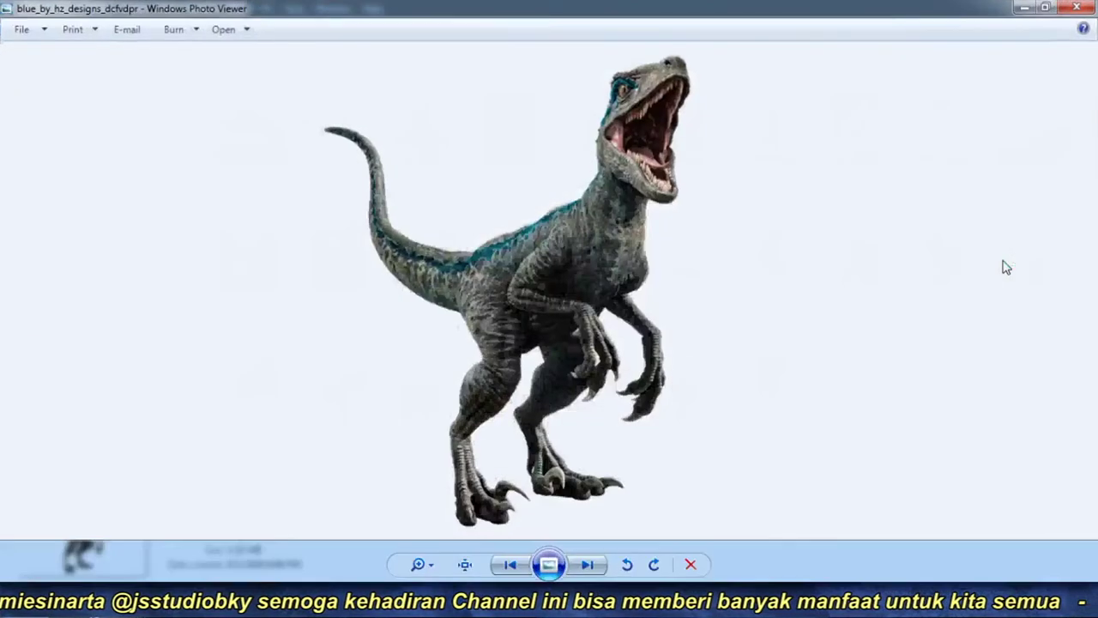
click(1093, 7)
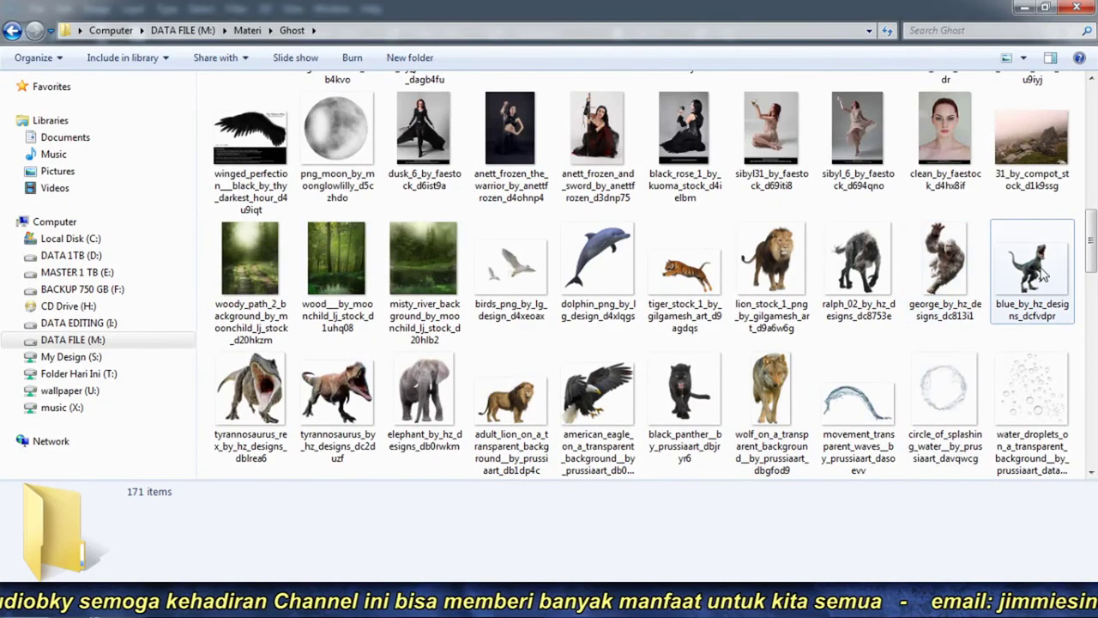
click(343, 433)
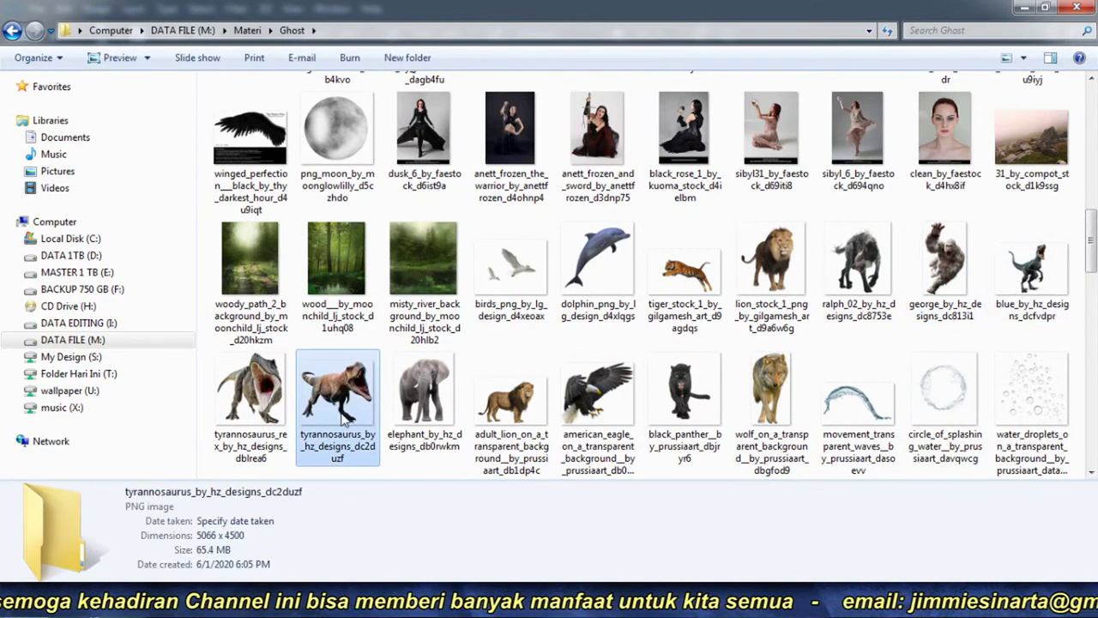
mouse_move(346, 417)
mouse_down()
mouse_move(60, 418)
mouse_move(33, 433)
mouse_up()
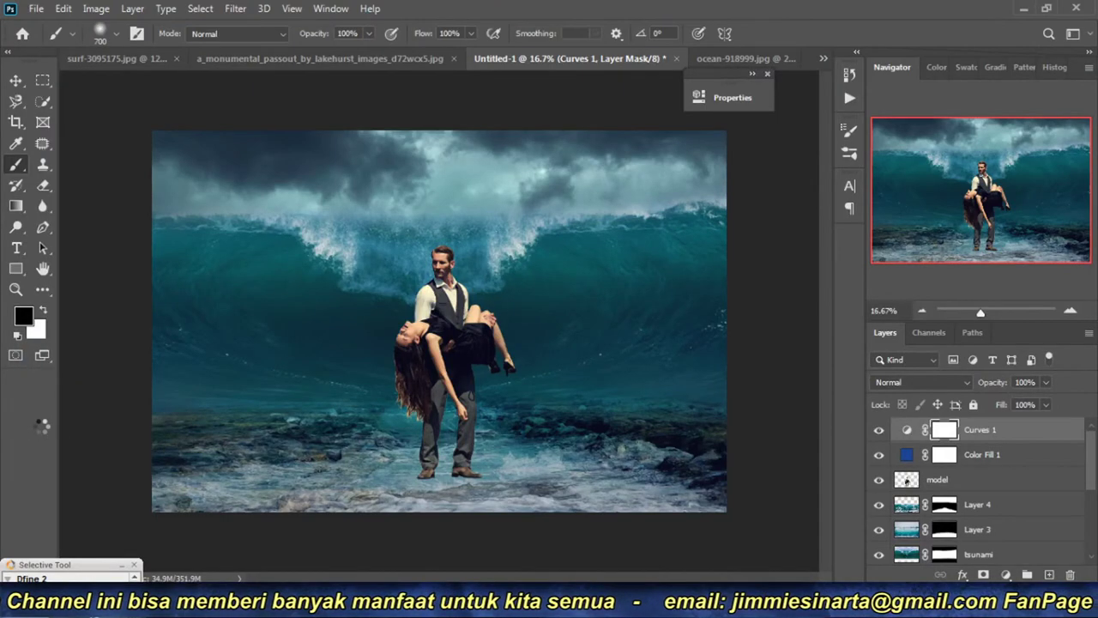
Step: Paste the tyrannosaurus into the composite as a new layer above Layer 4
drag(41, 424, 118, 364)
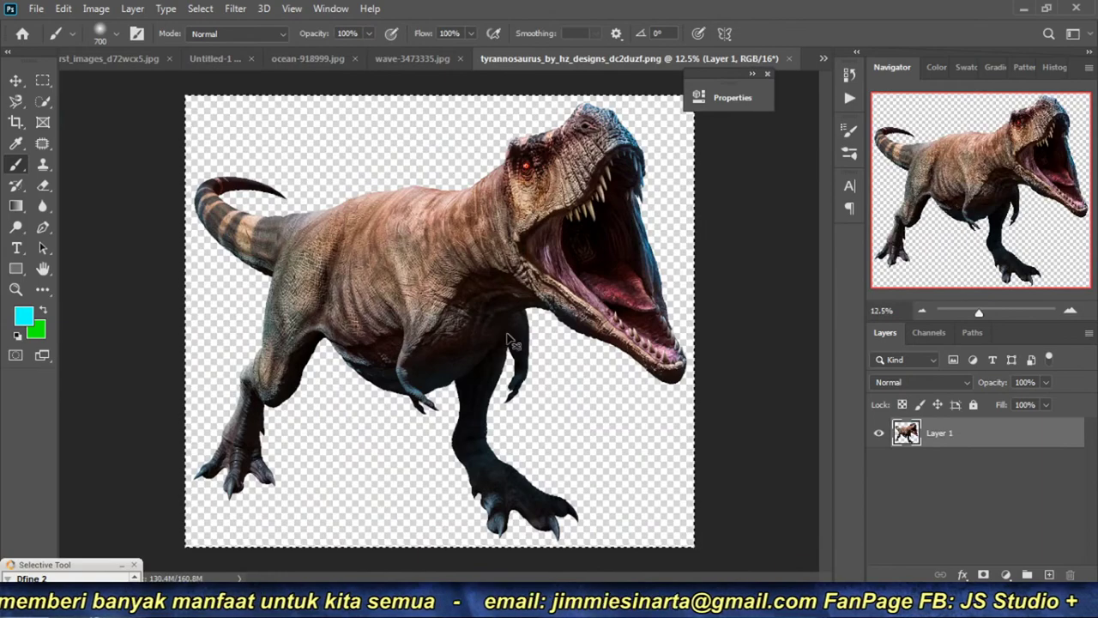
key(ctrl+w)
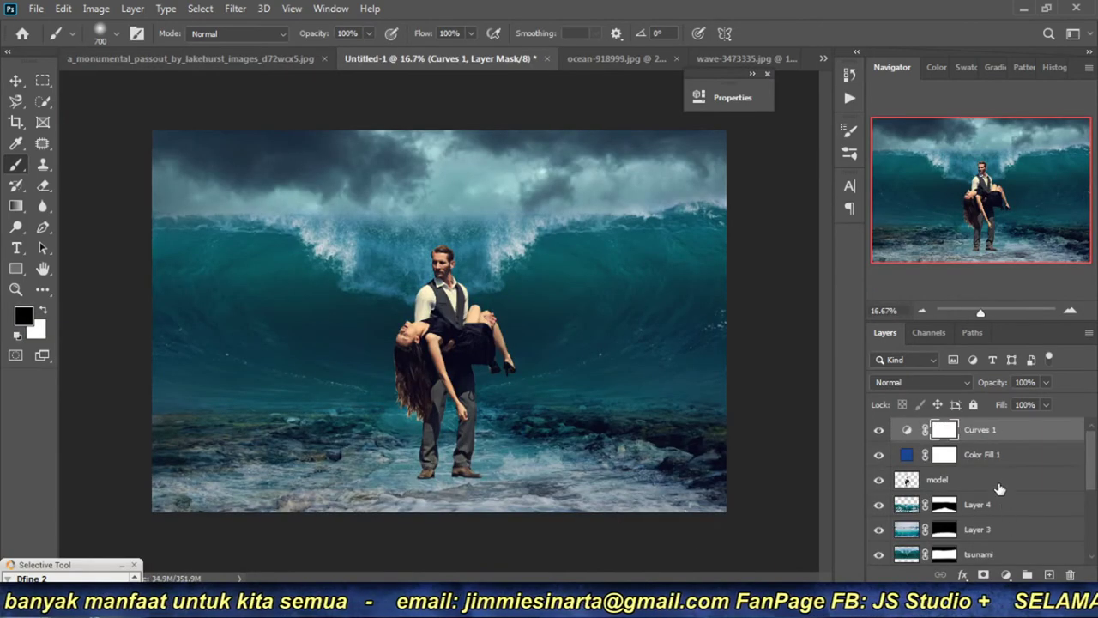
click(1007, 504)
key(ctrl+v)
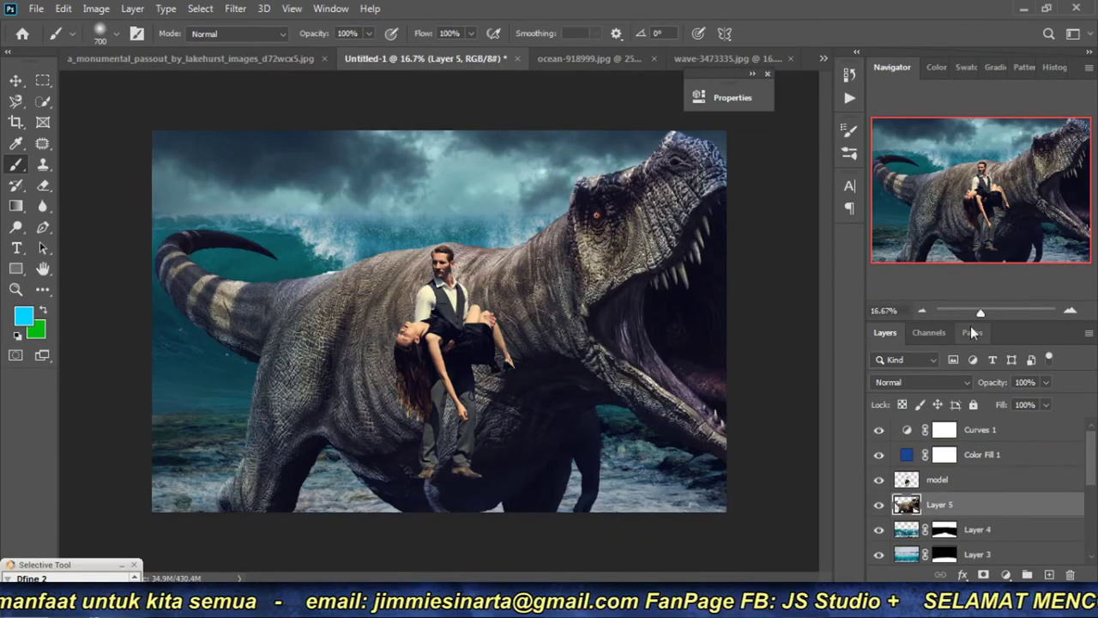
Step: Shrink the T-rex to about half size and place it left of the couple
click(920, 309)
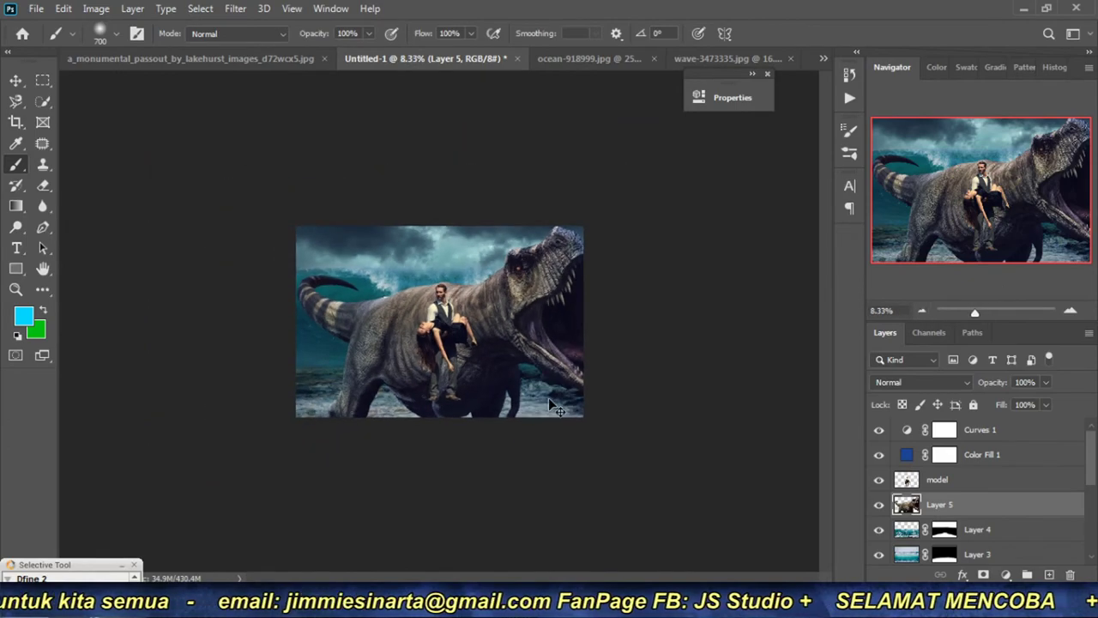
key(ctrl+t)
drag(627, 521, 391, 333)
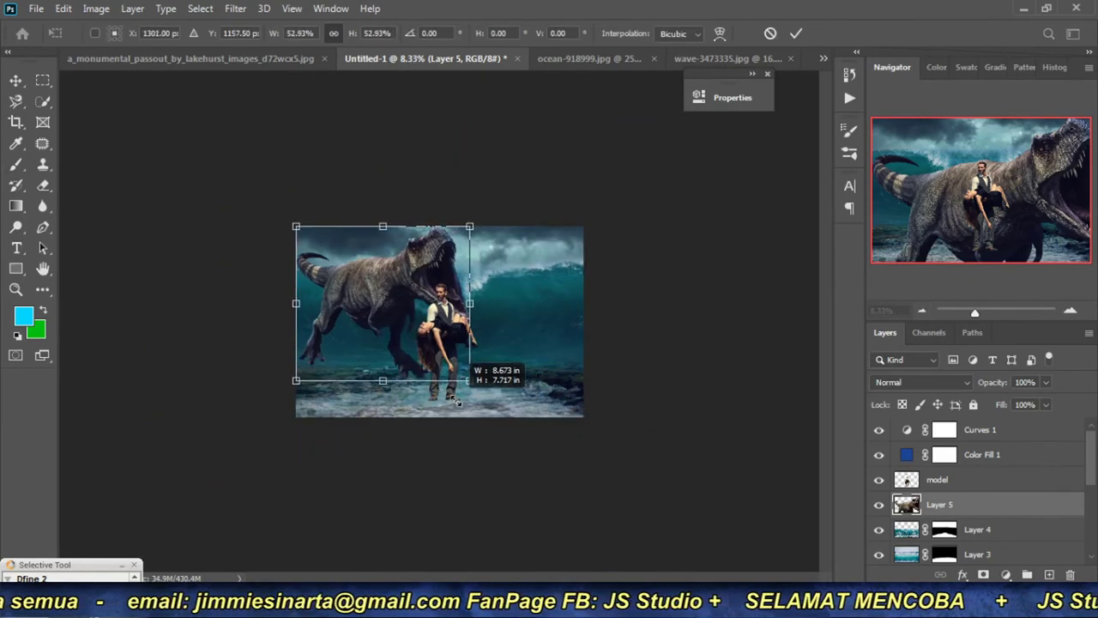
drag(377, 292, 384, 343)
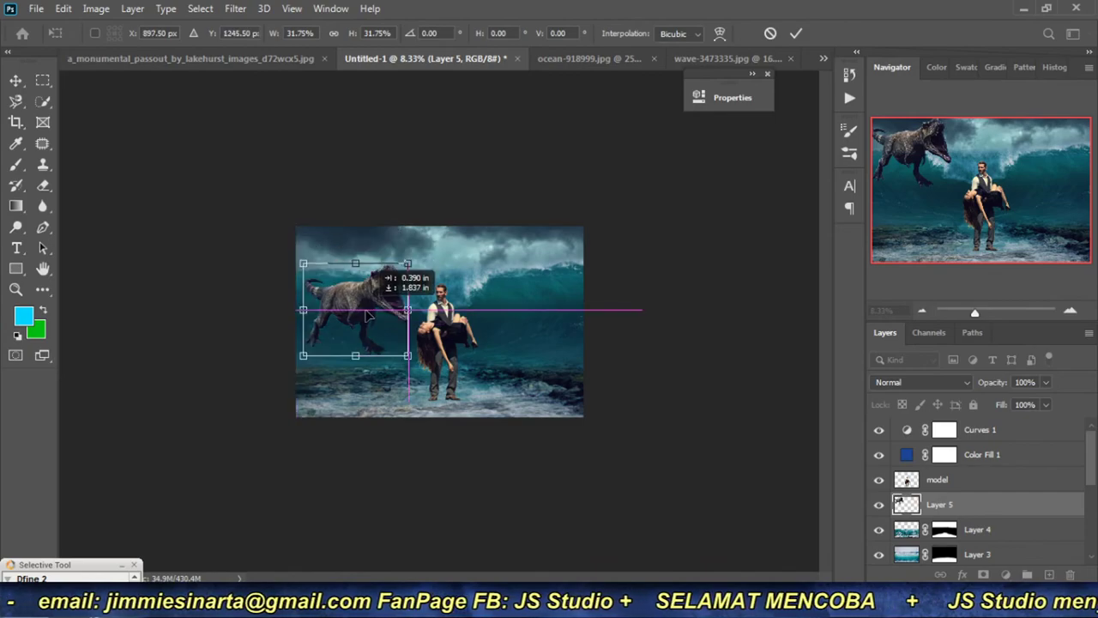
key(Return)
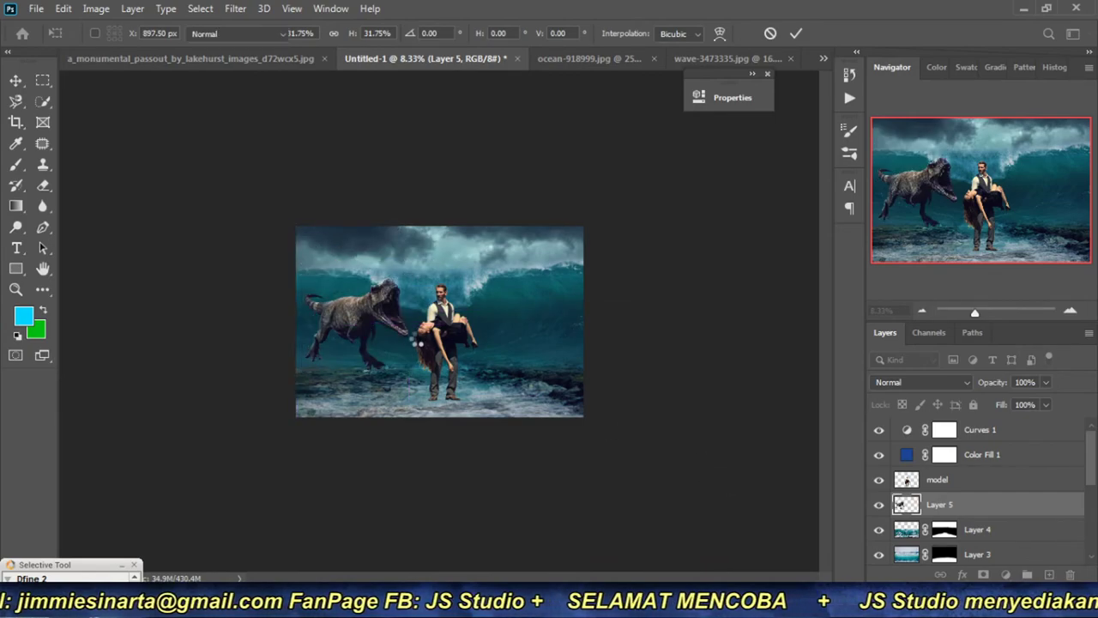
key(b)
ctrl+click(369, 316)
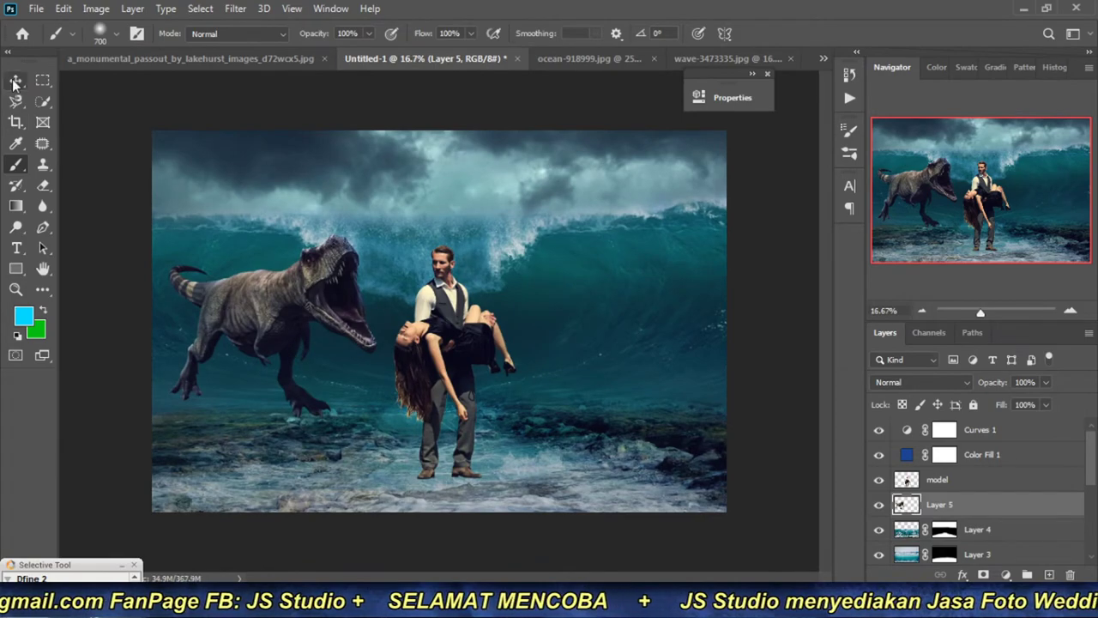
key(v)
drag(245, 311, 256, 323)
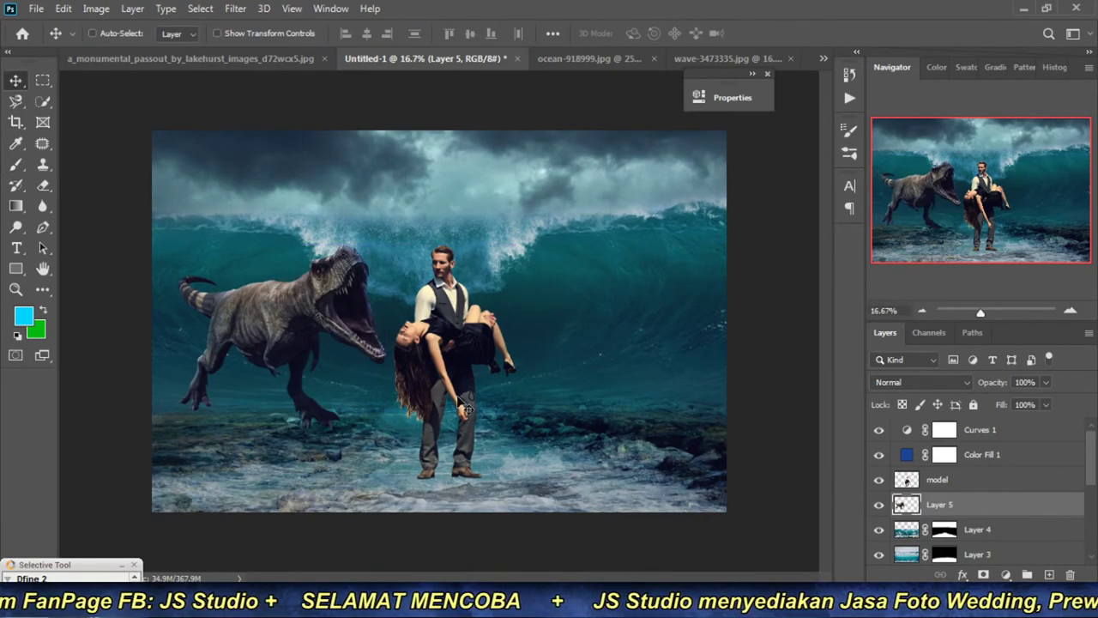
Step: Fine-tune the T-rex's size, tilt it about 8 degrees, and nudge it right
key(ctrl+t)
drag(387, 426, 384, 429)
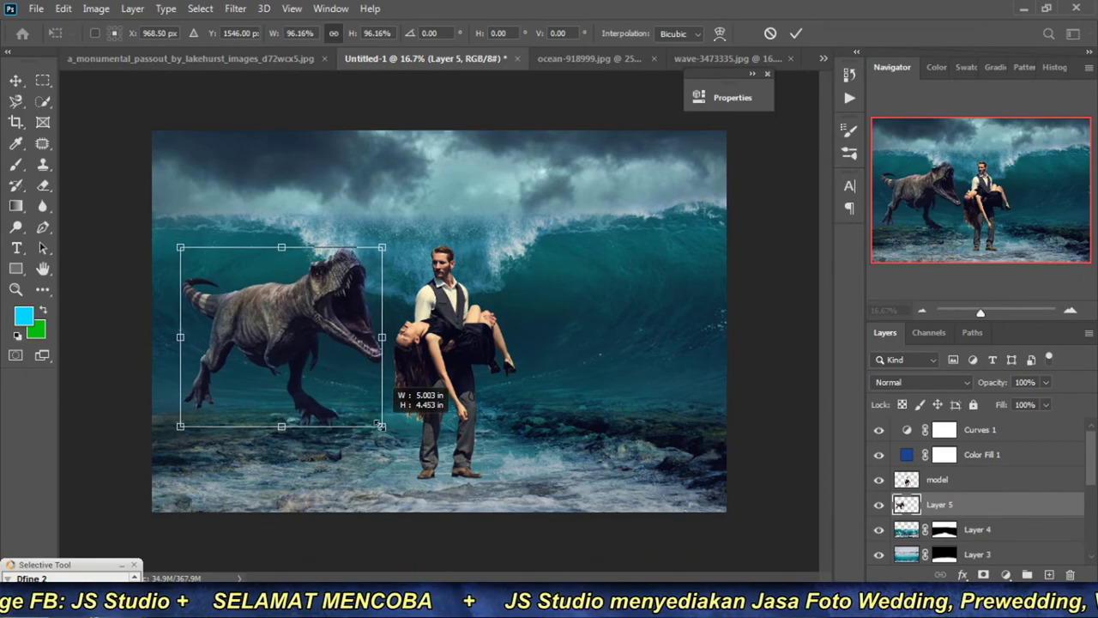
key(Return)
key(ctrl+t)
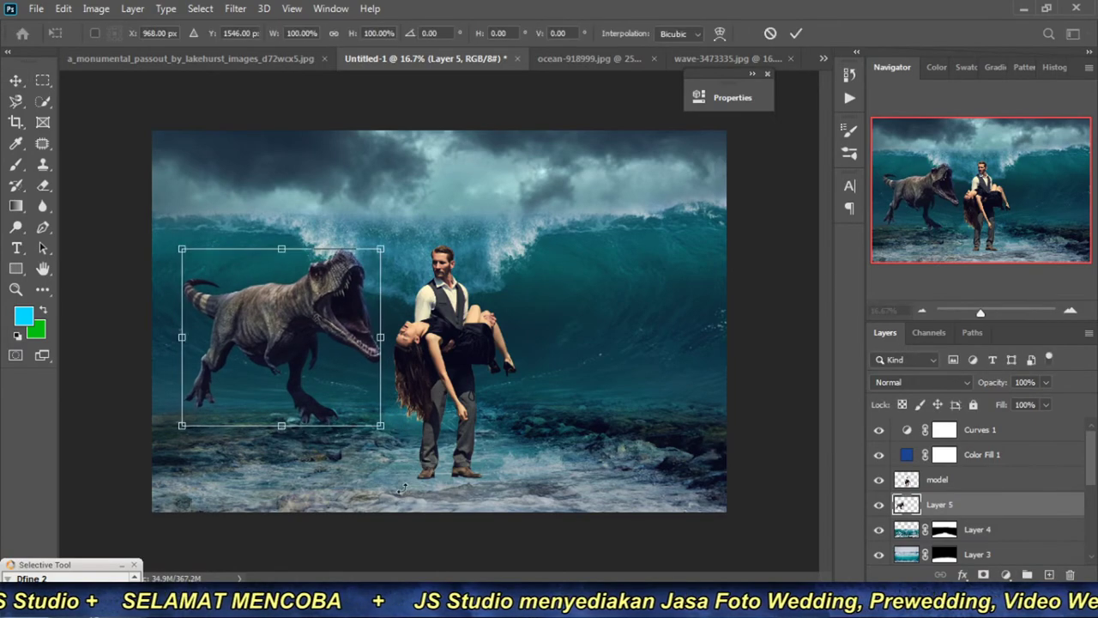
drag(382, 482, 403, 463)
key(Return)
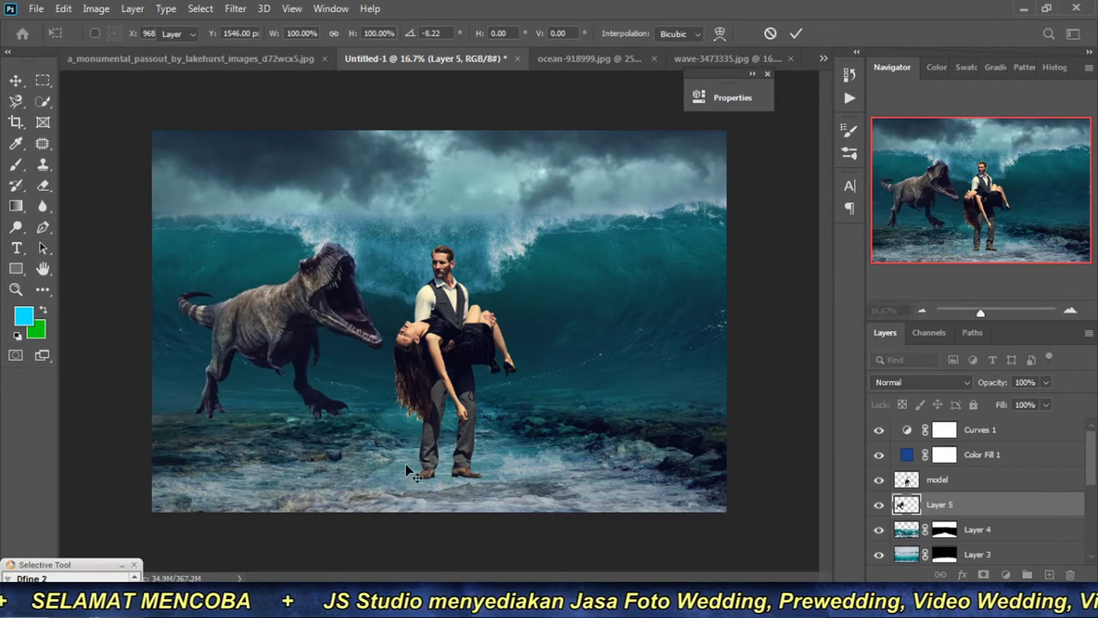
drag(288, 345, 290, 344)
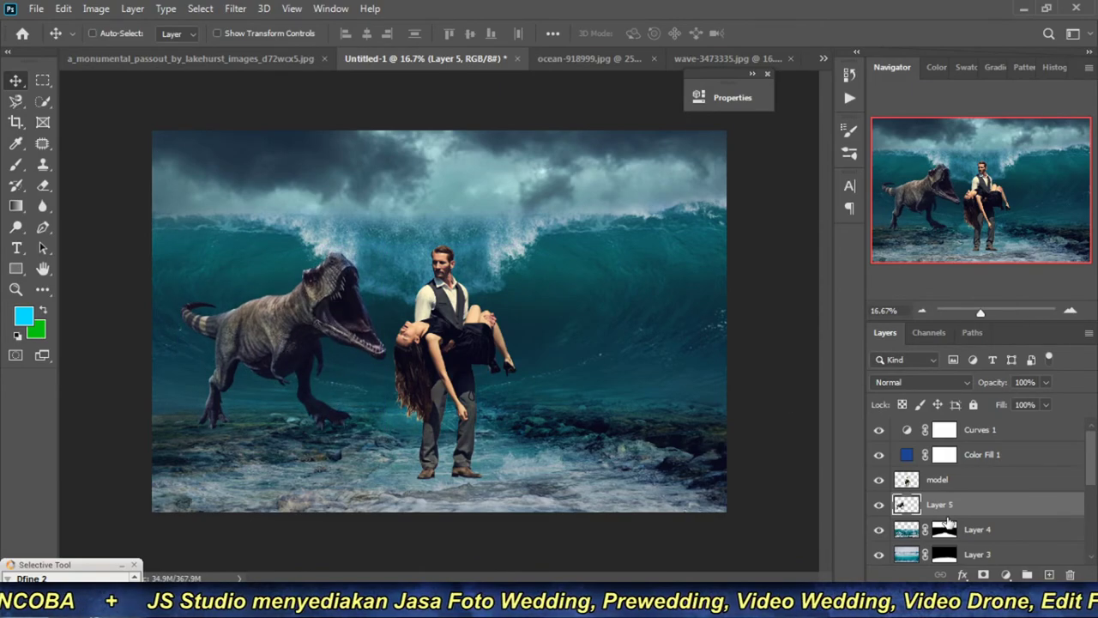
Step: Shift the couple on the model layer slightly to the right
click(973, 486)
drag(432, 373, 468, 383)
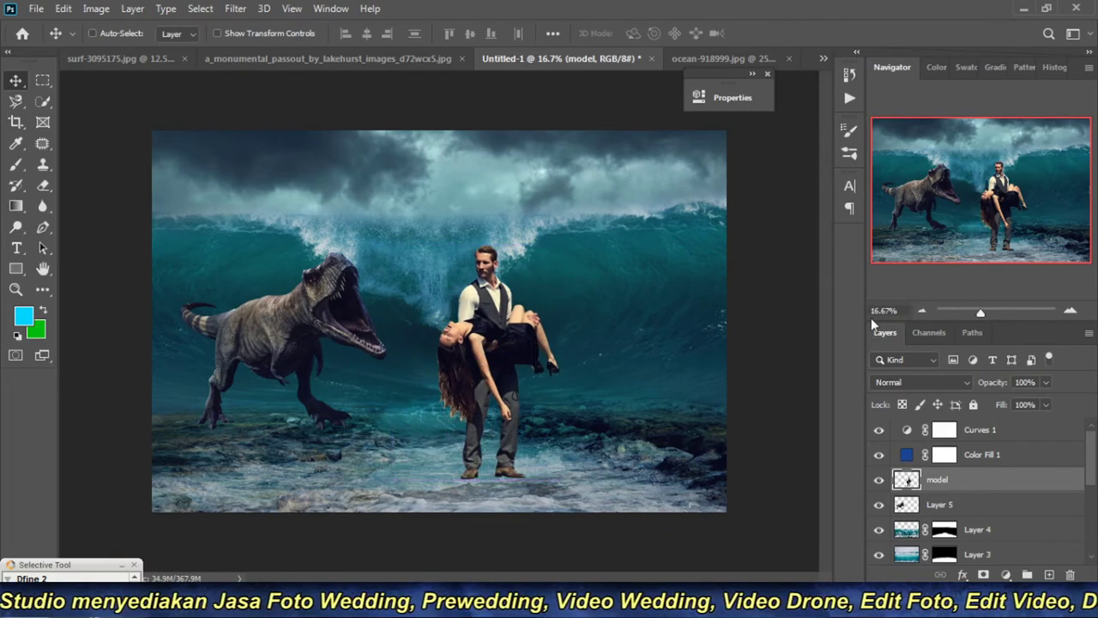
click(921, 309)
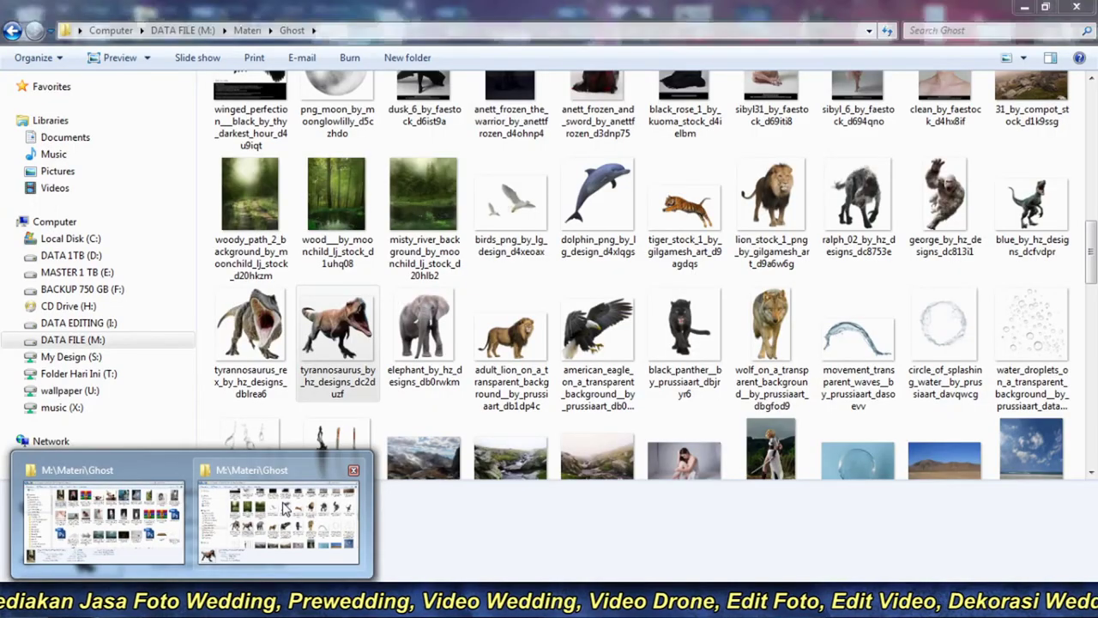
Step: Open dolphin_png_by_lg_design_d4xlqgs in Adobe Photoshop 2020 and select the whole image
click(283, 514)
click(584, 210)
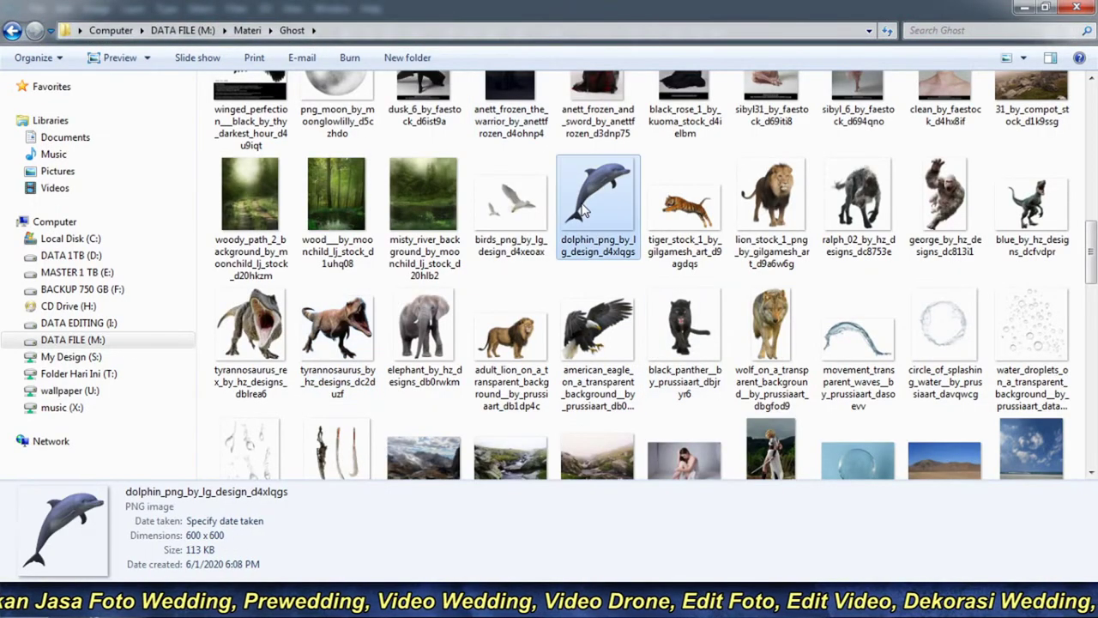
right_click(583, 210)
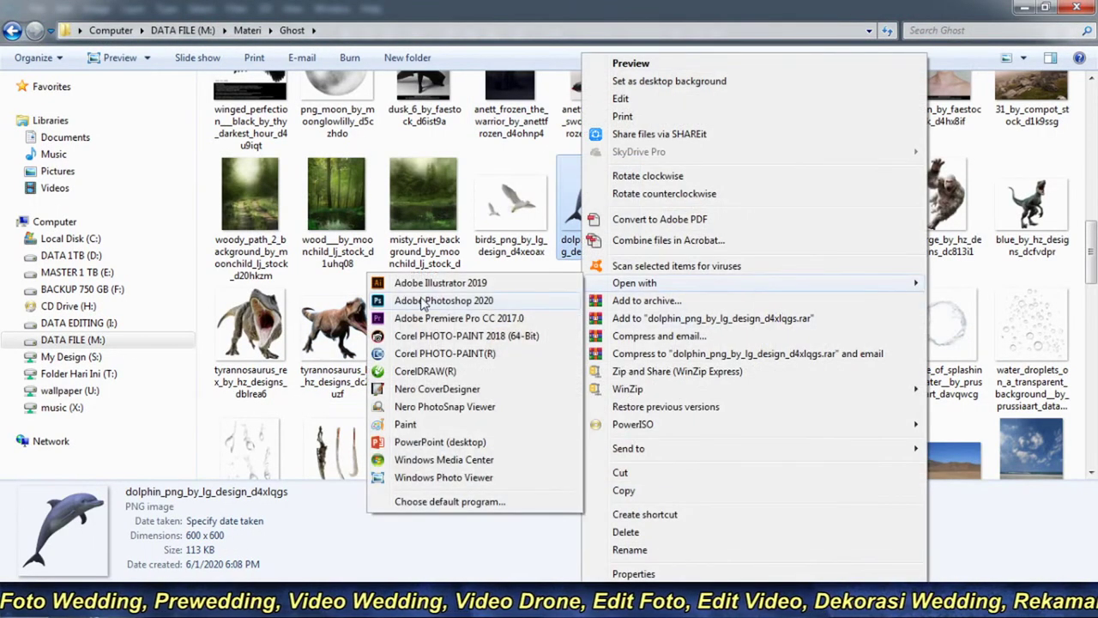
click(481, 301)
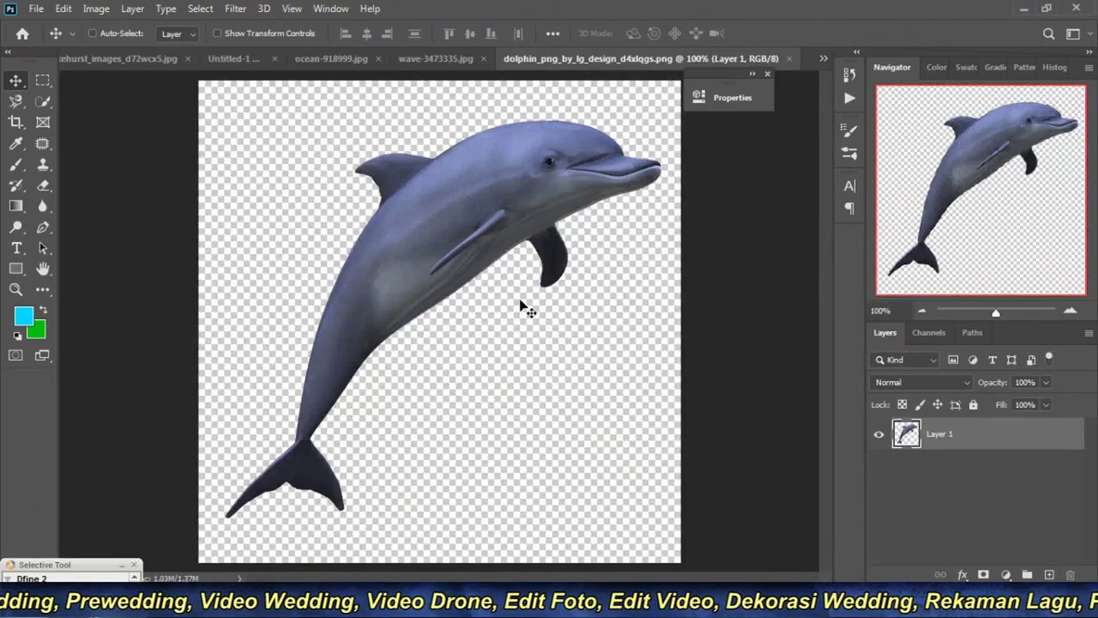
key(ctrl+a)
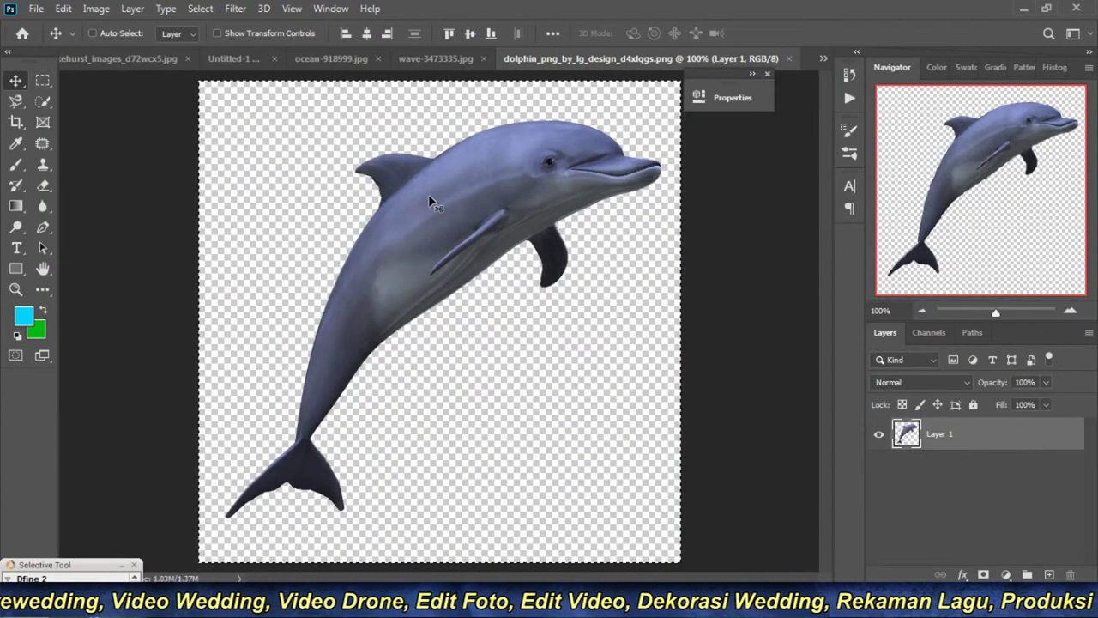
Step: Paste the dolphin into Untitled-1, enlarge it to about 164%, and move it right of the couple
click(789, 58)
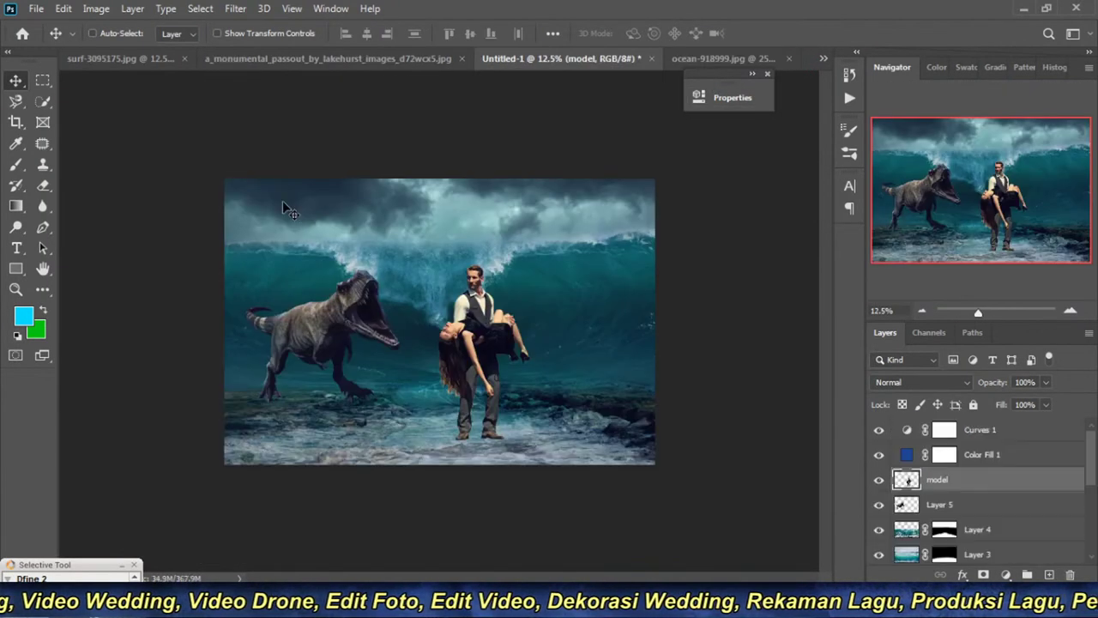
key(ctrl+v)
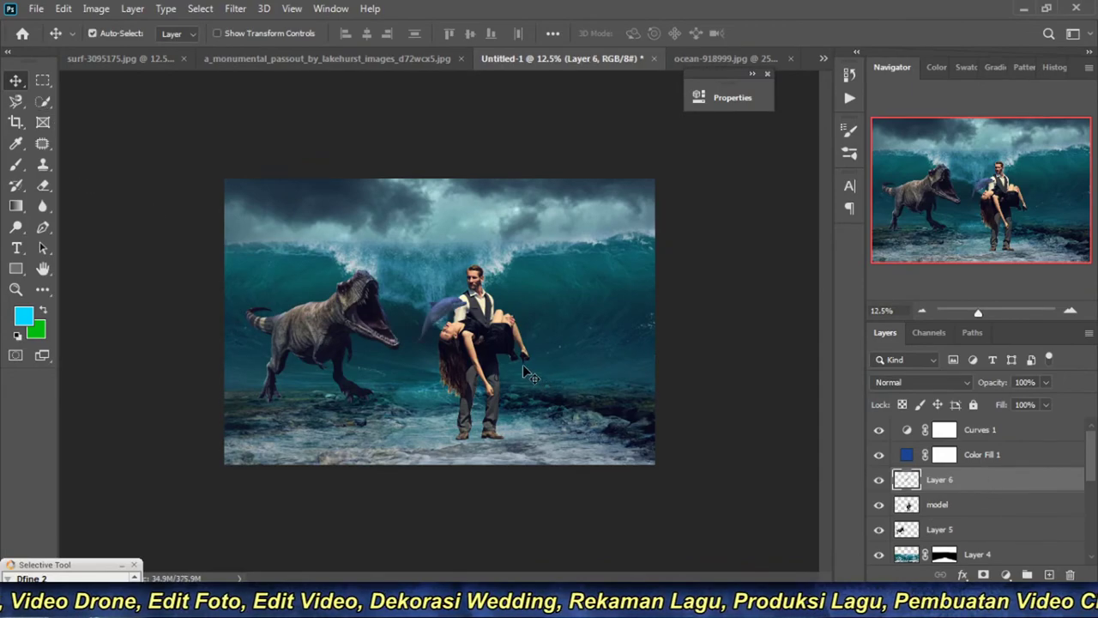
key(ctrl+t)
drag(473, 342, 501, 380)
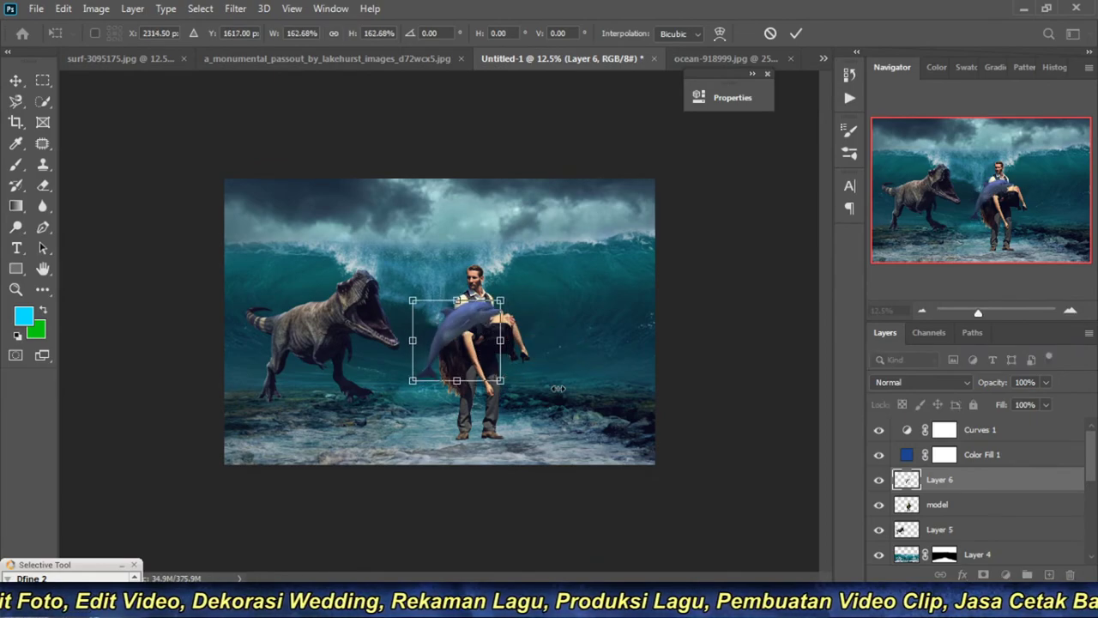
key(Return)
drag(462, 317, 602, 309)
Step: Flip the dolphin horizontally so it faces left
click(65, 8)
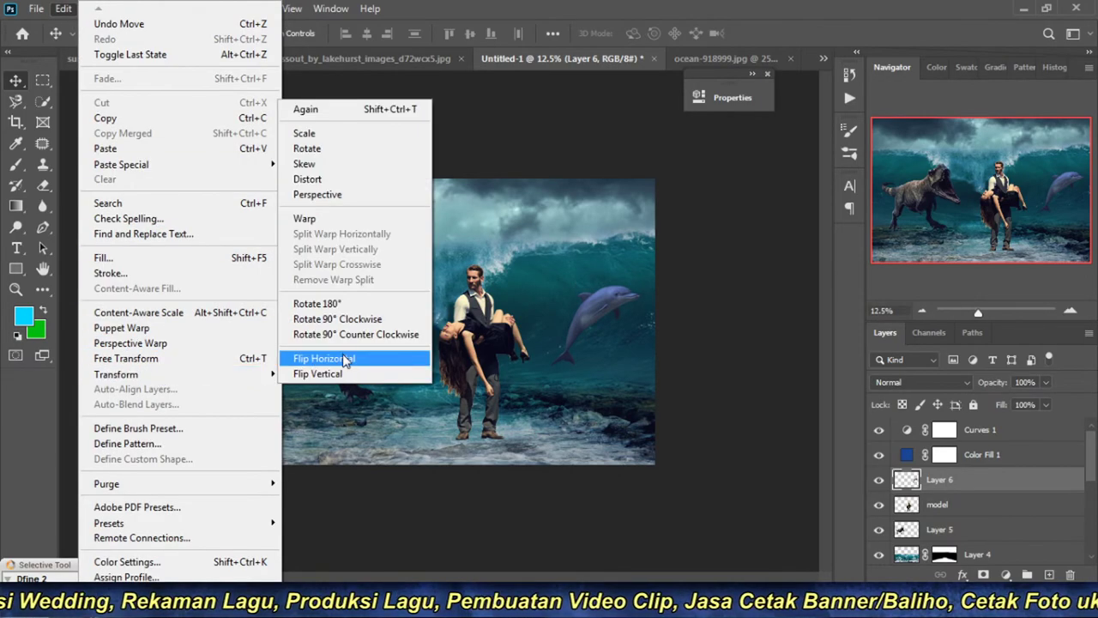
click(348, 359)
key(ctrl+plus)
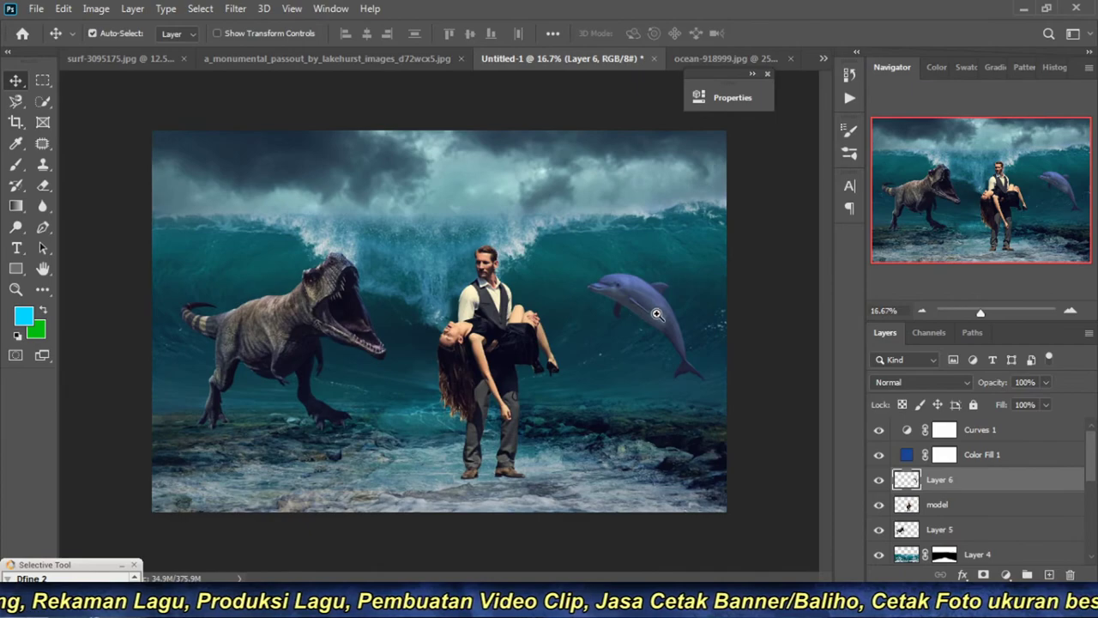
scroll(672, 296, up, 1)
mouse_move(649, 343)
mouse_down()
mouse_move(502, 278)
mouse_move(520, 233)
mouse_up()
Step: Rotate the dolphin about 43 degrees and settle it into place
key(ctrl+t)
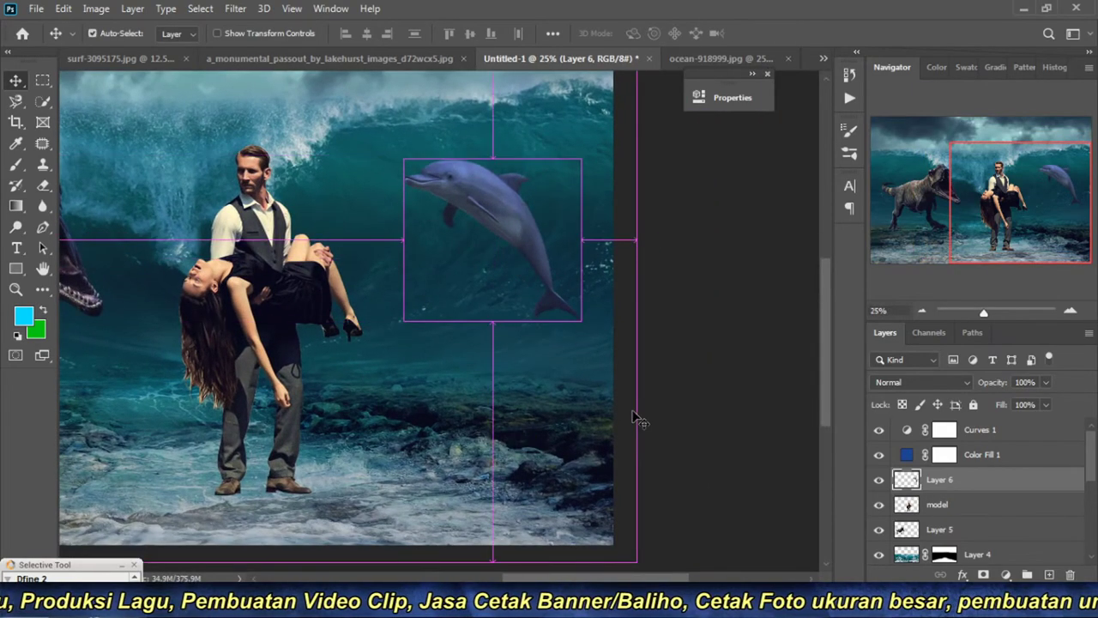
drag(615, 378, 624, 230)
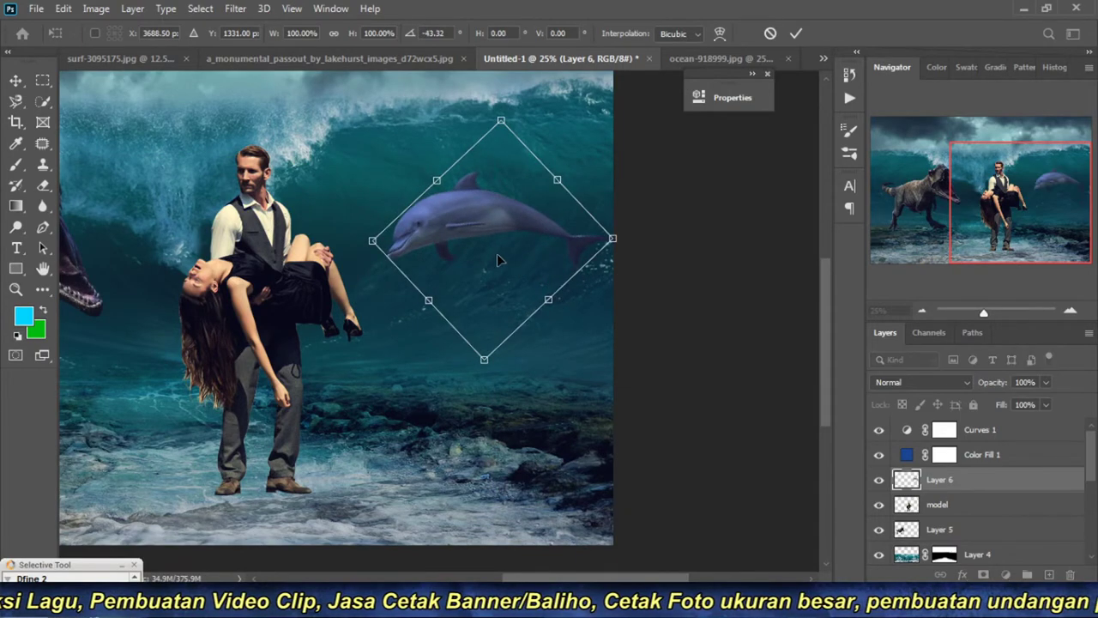
drag(496, 253, 506, 246)
key(Return)
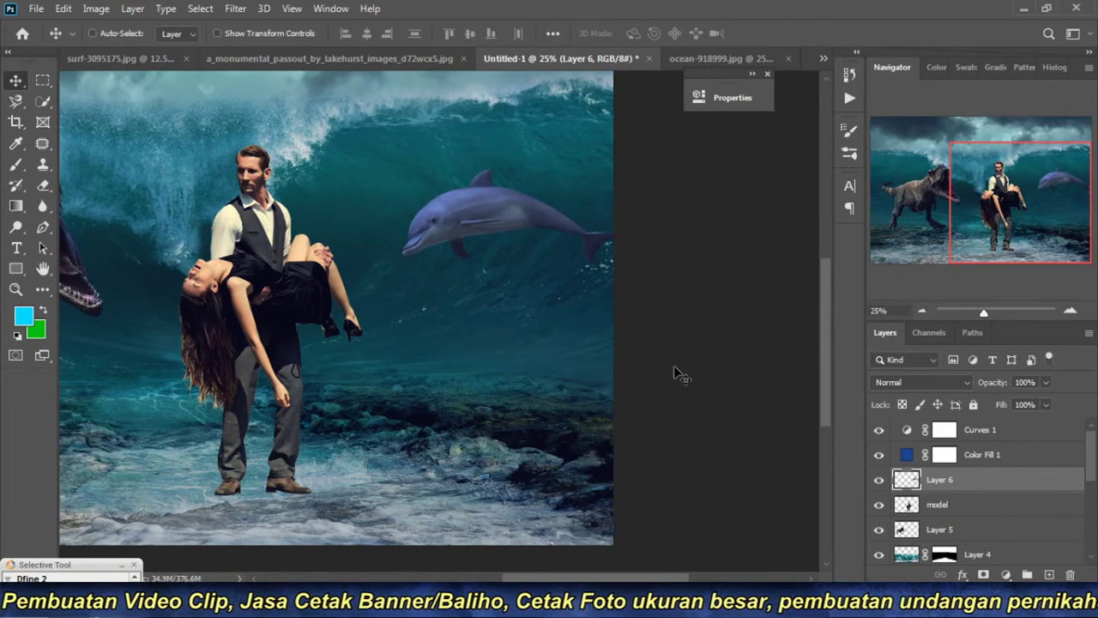
click(380, 56)
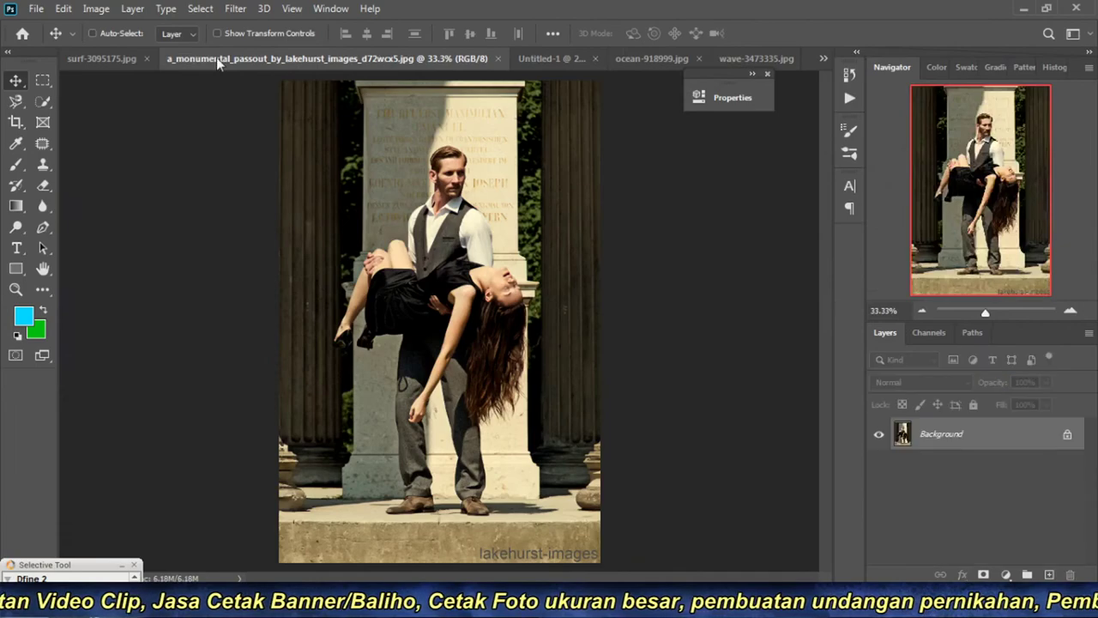
Step: Close the a_monumental_passout photo, glance at the wave, ocean and surf tabs, then return to Untitled-1
click(497, 58)
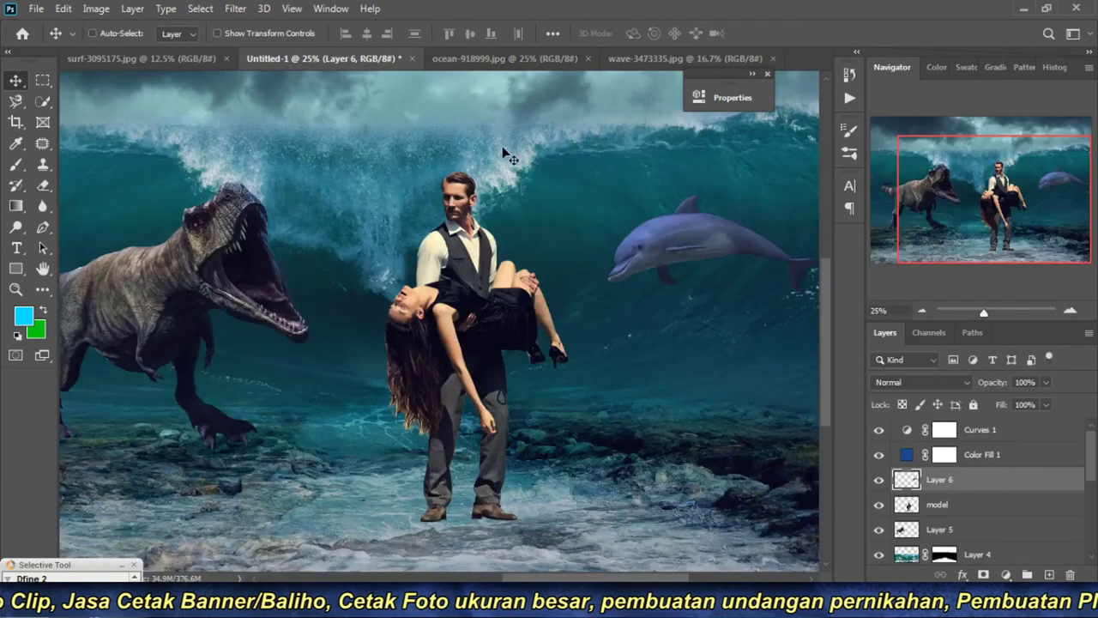
click(718, 57)
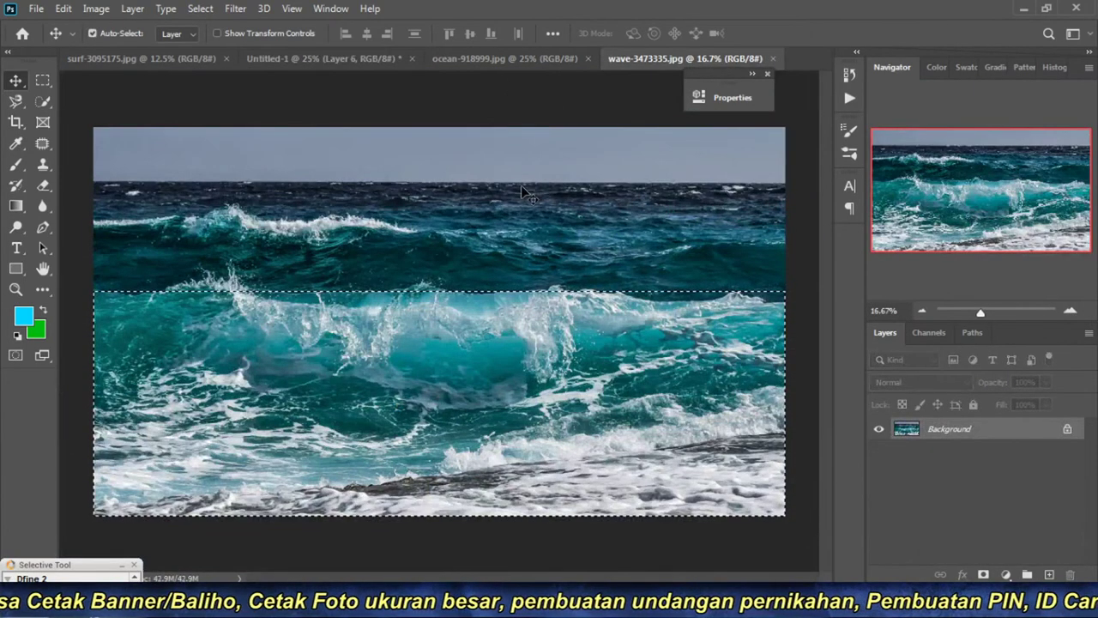
click(535, 55)
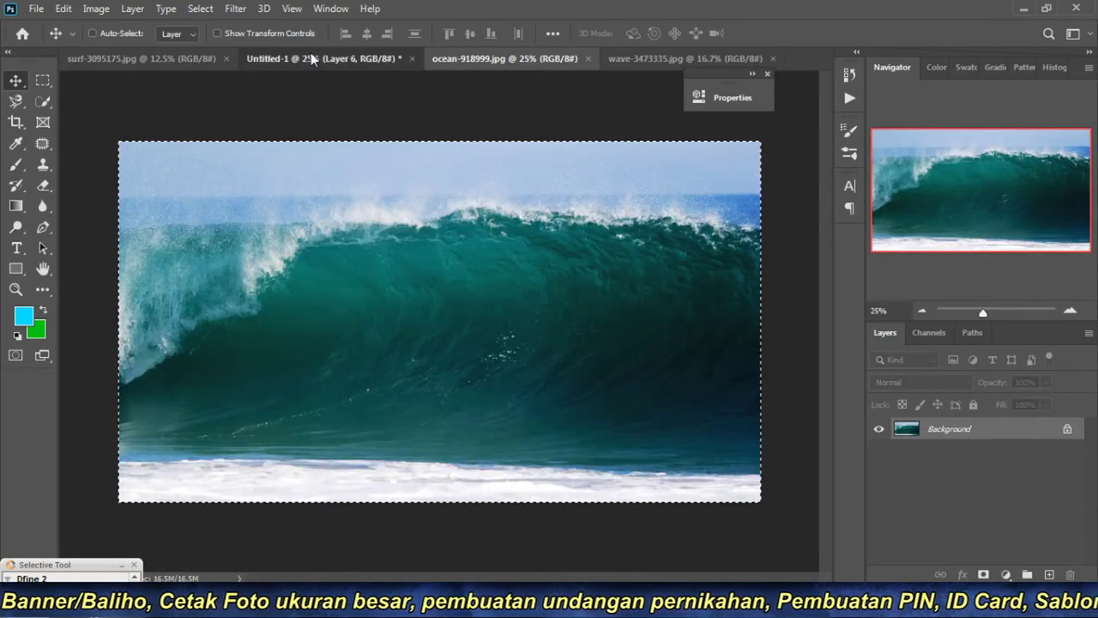
click(310, 55)
click(144, 58)
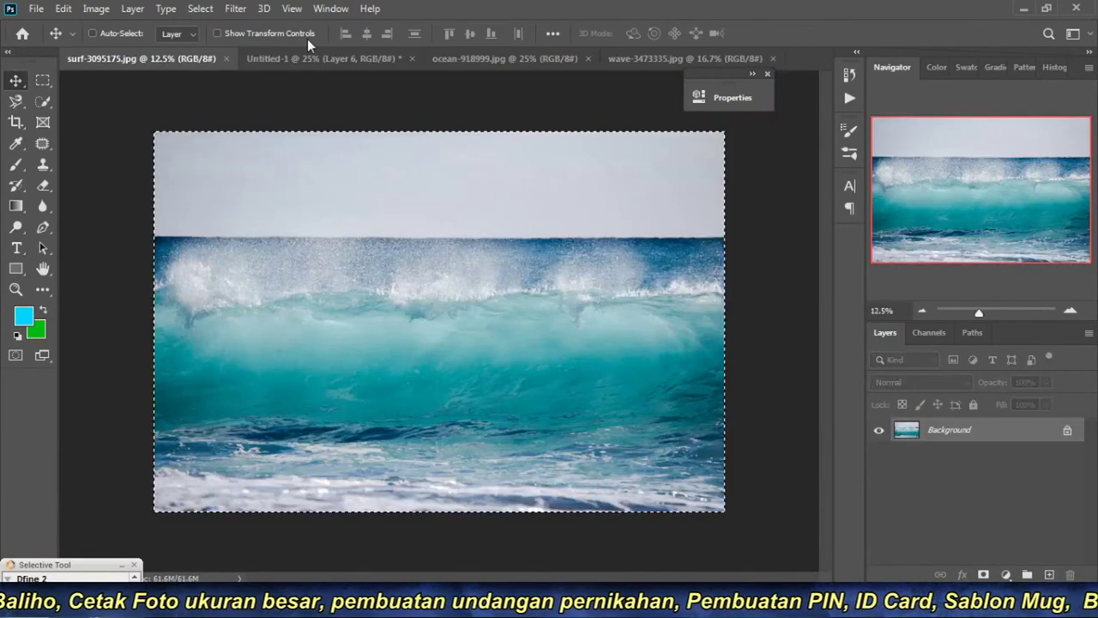
click(347, 8)
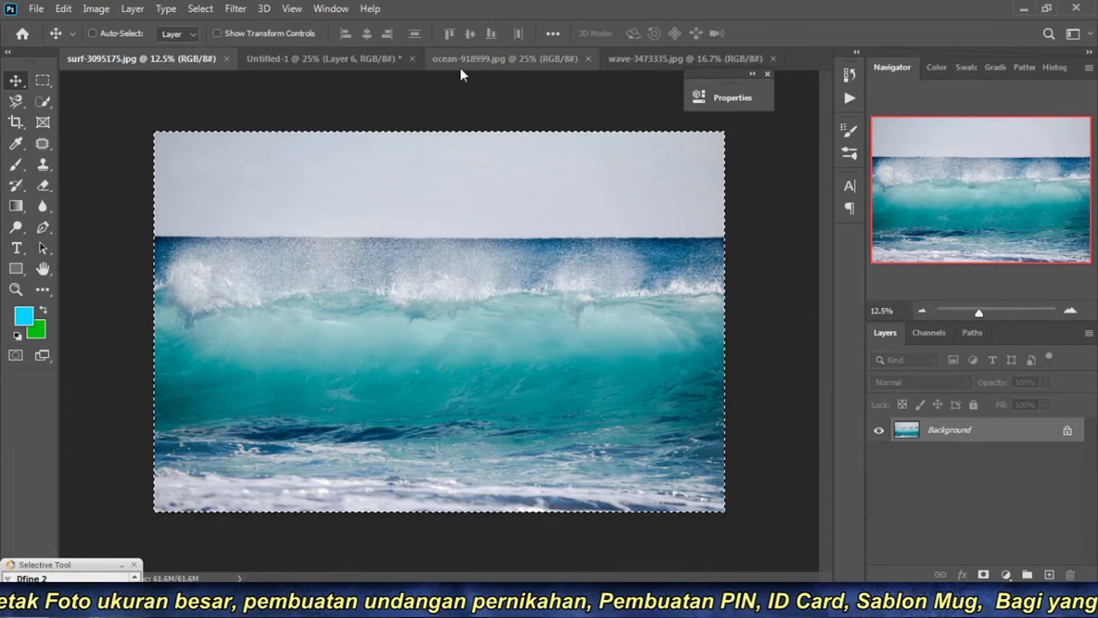
click(335, 58)
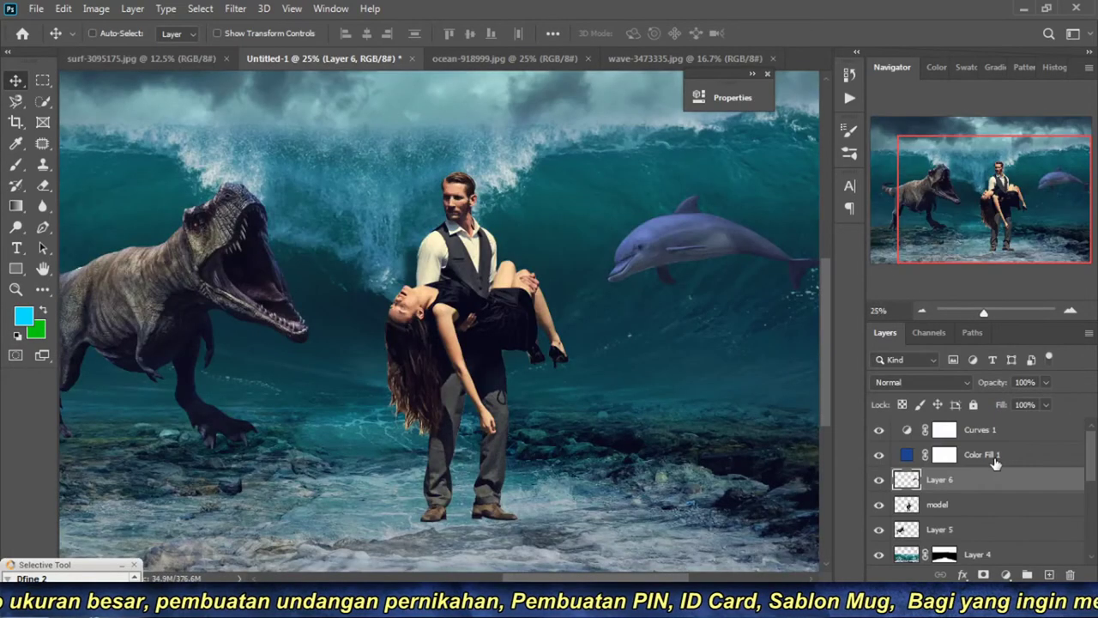
Step: Move the percikan layer between Layer 6 and model and make it visible
scroll(995, 463, down, 3)
scroll(987, 460, down, 2)
click(941, 488)
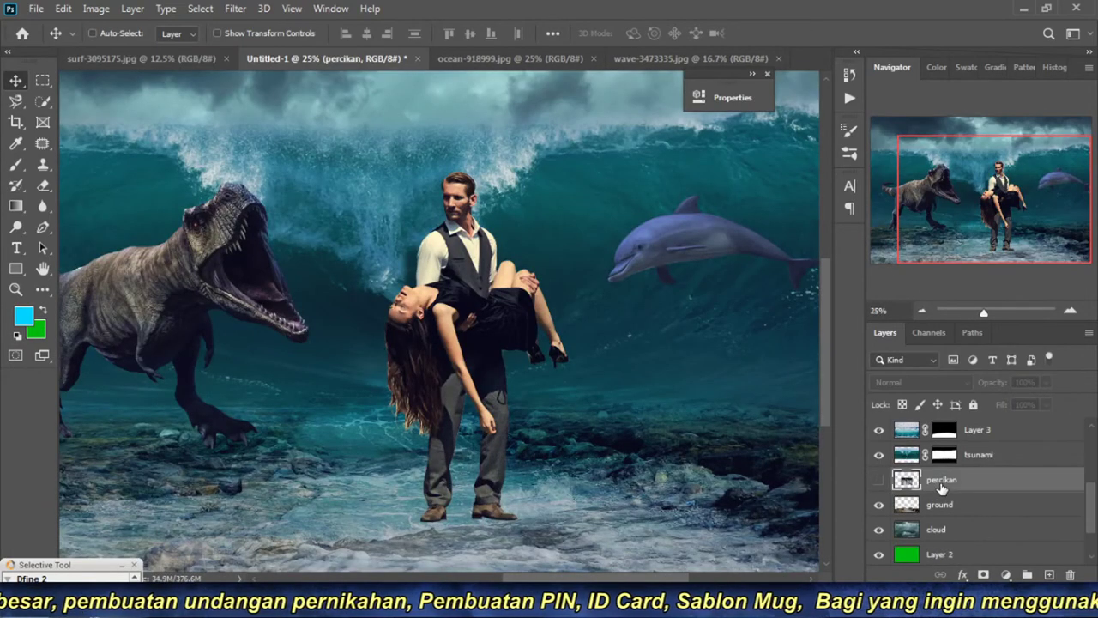
drag(962, 488, 969, 443)
scroll(966, 459, up, 3)
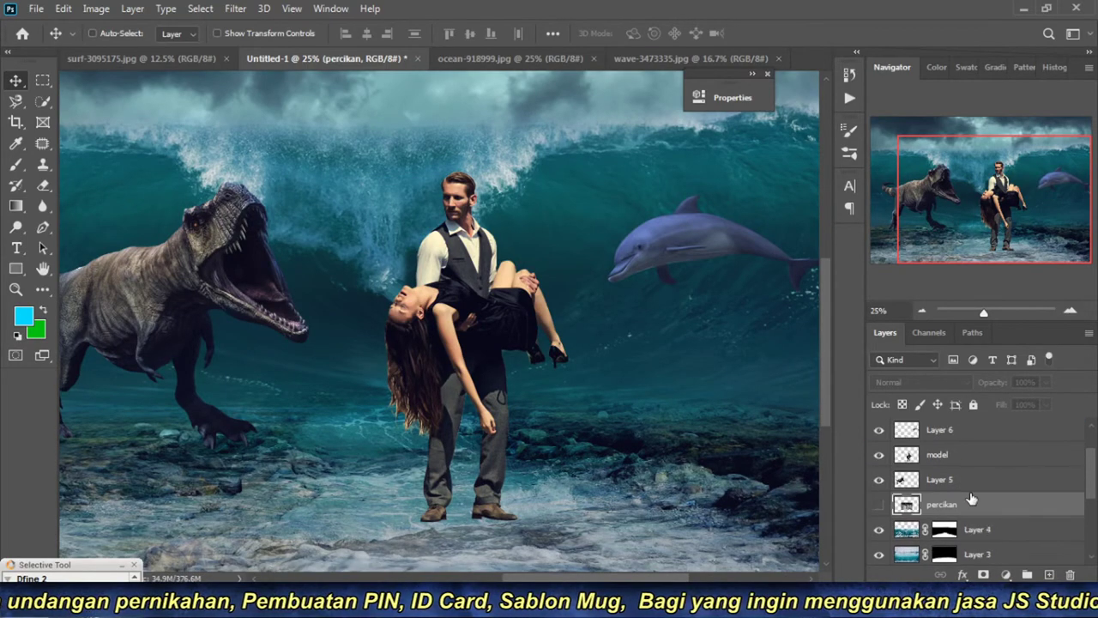
drag(970, 528, 974, 470)
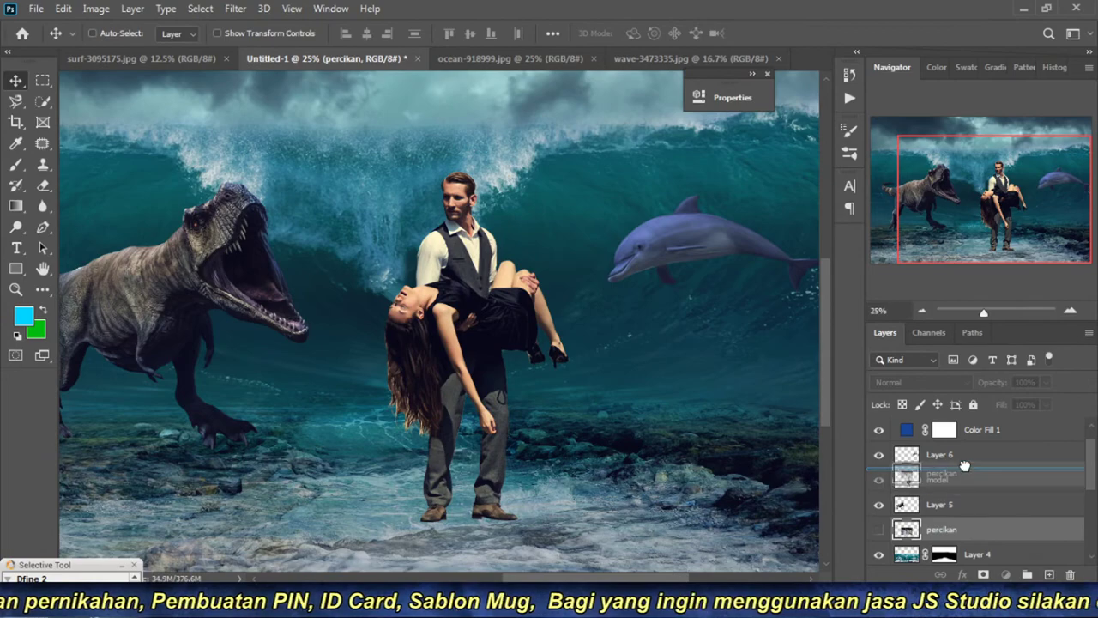
click(878, 480)
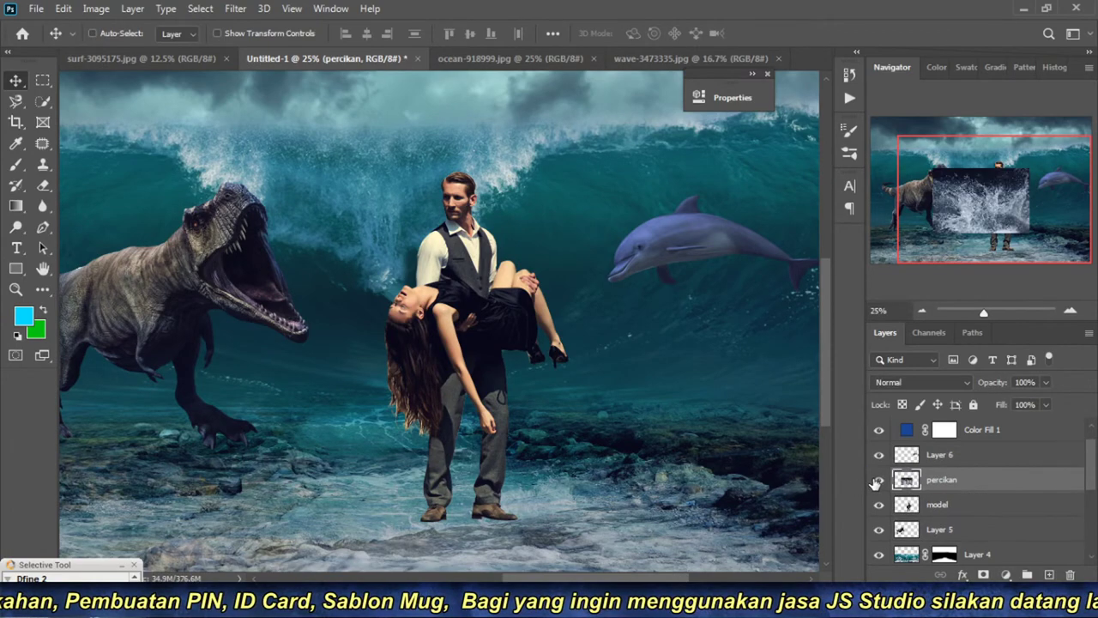
Step: Rotate the splash upright about -93°, place it behind the dolphin, and open Levels
drag(521, 346, 603, 303)
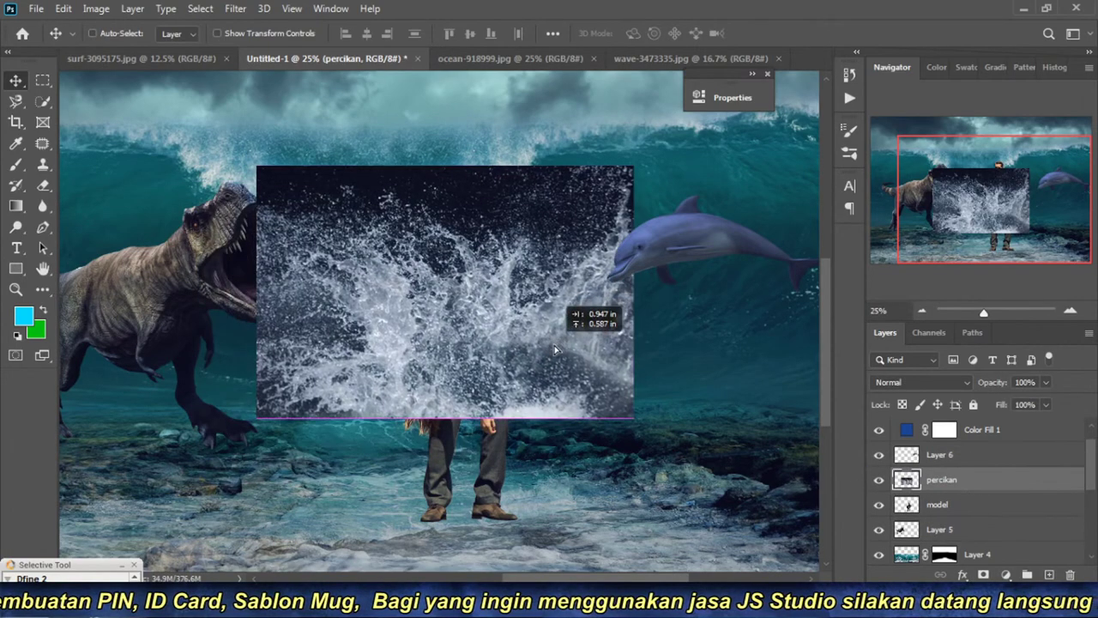
key(ctrl+t)
drag(648, 437, 574, 142)
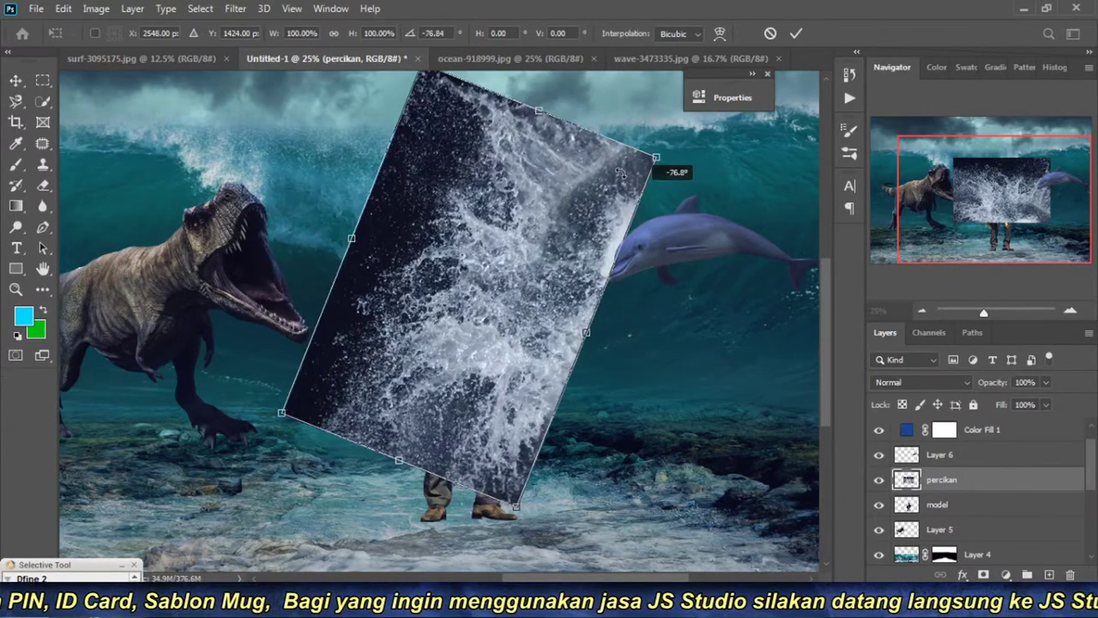
mouse_move(472, 365)
mouse_down()
mouse_move(742, 321)
mouse_move(624, 362)
mouse_up()
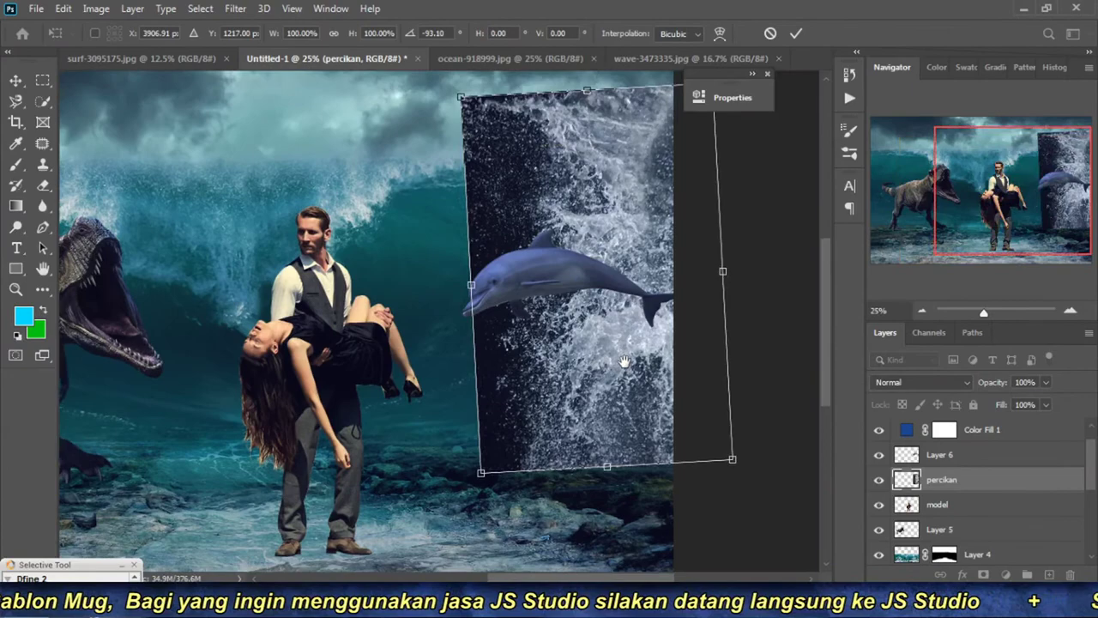
click(924, 308)
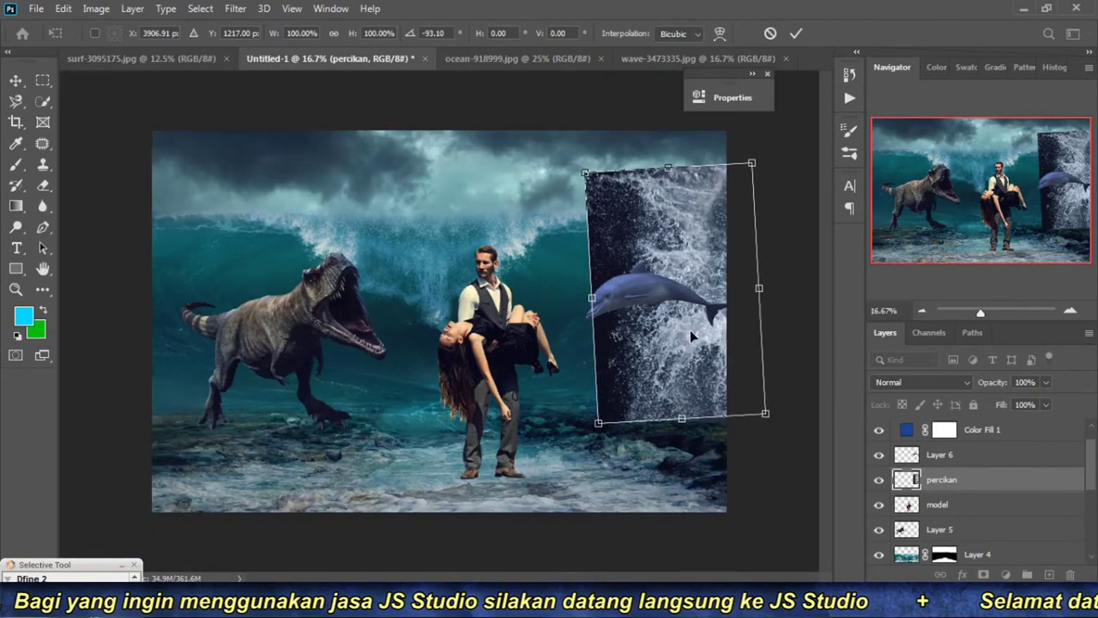
key(Return)
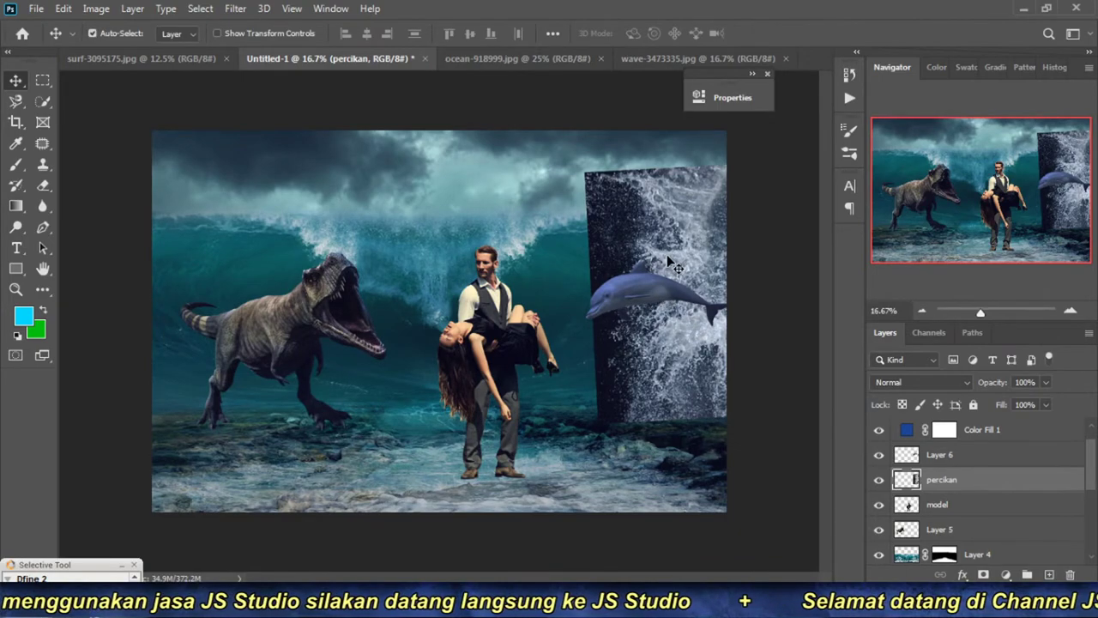
key(ctrl+l)
mouse_move(667, 84)
mouse_down()
mouse_move(253, 127)
mouse_move(268, 147)
mouse_up()
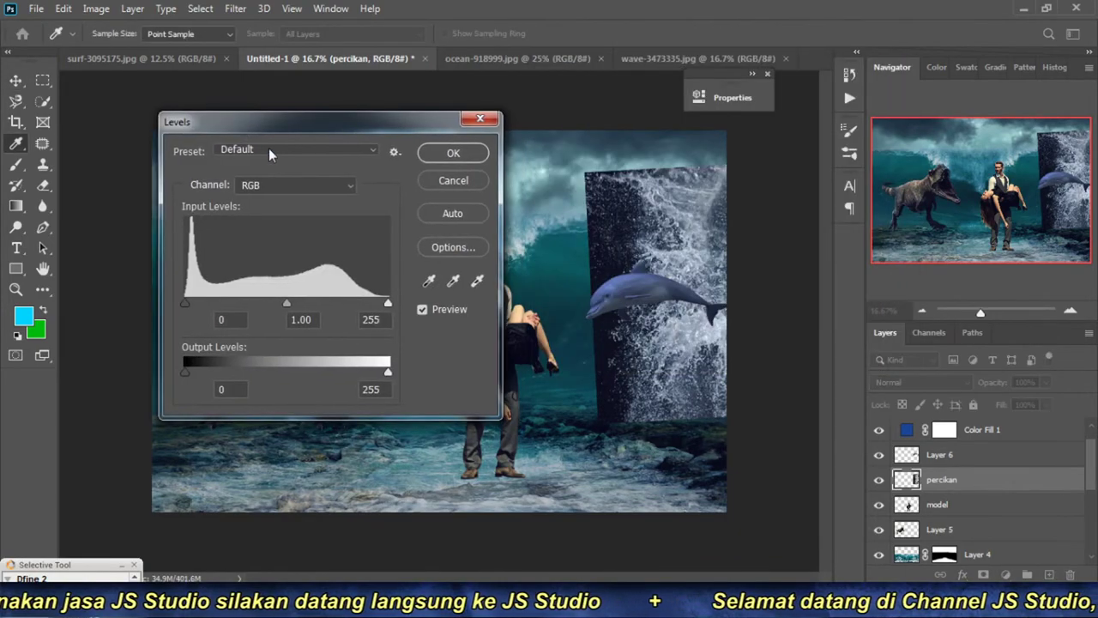
Step: Apply Levels to the splash with shadows at input 48 and brighter highlights
click(442, 184)
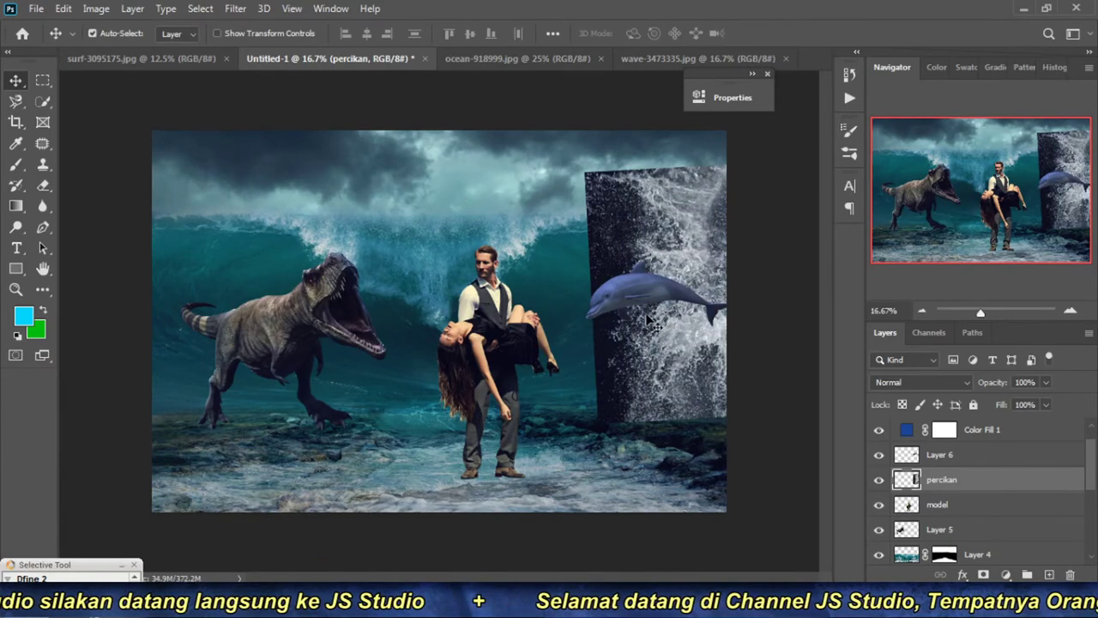
key(ctrl+l)
drag(180, 300, 223, 300)
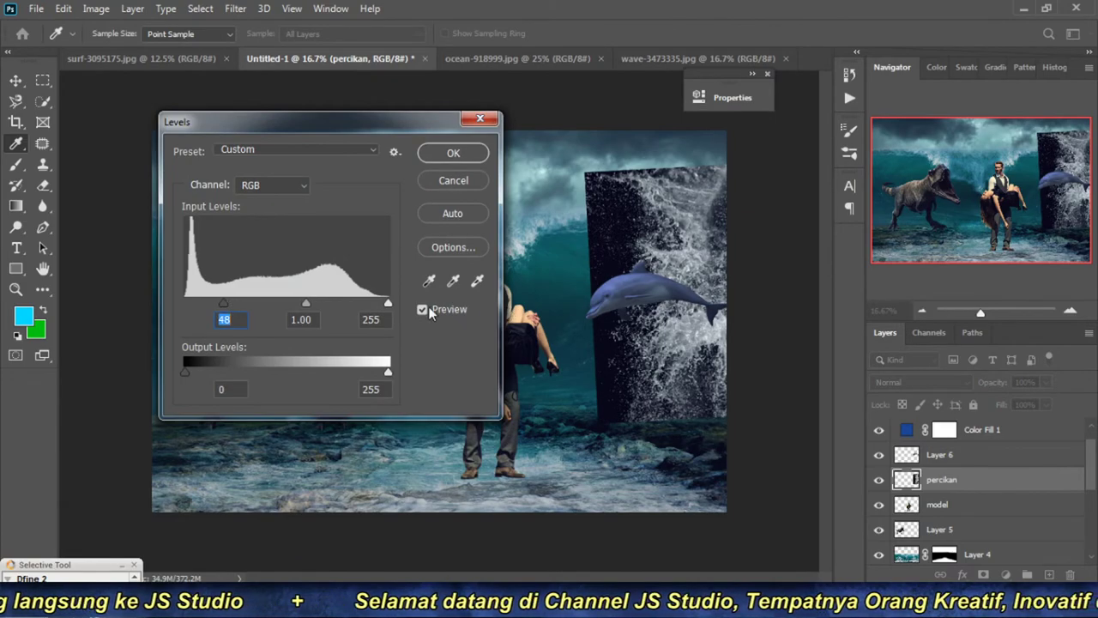
drag(388, 304, 374, 306)
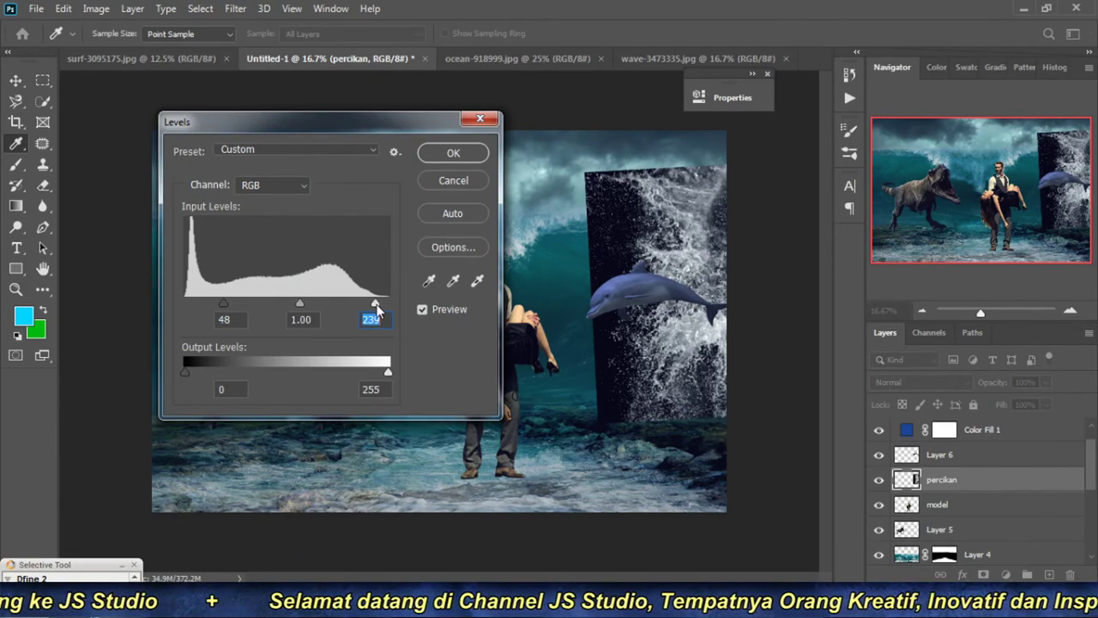
key(Return)
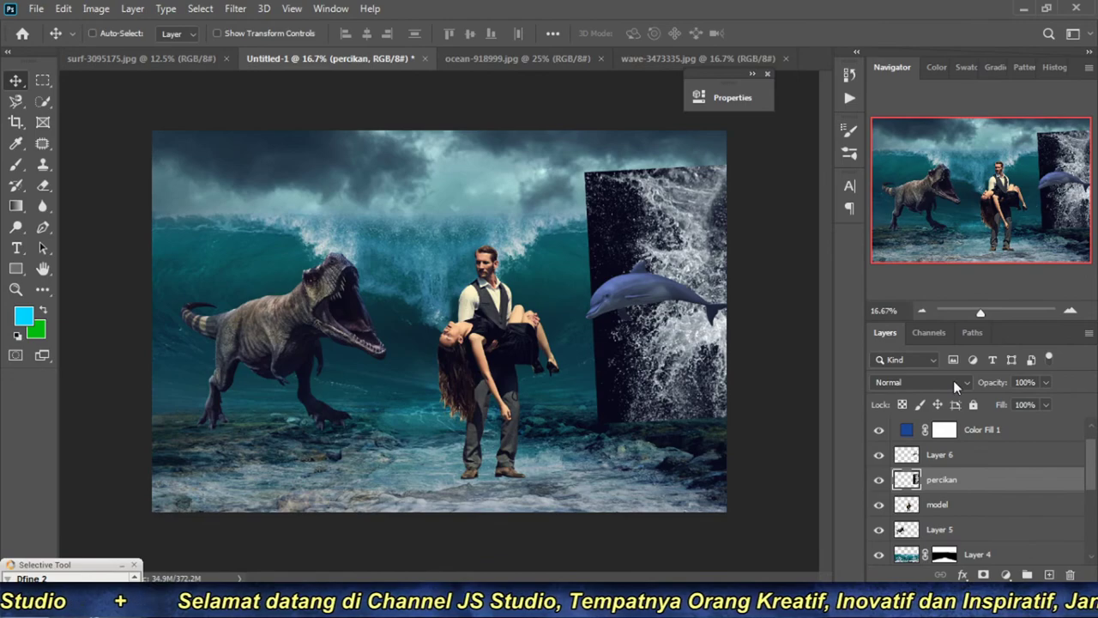
Step: Set the percikan layer to Screen blending and duplicate it as percikan copy
click(954, 384)
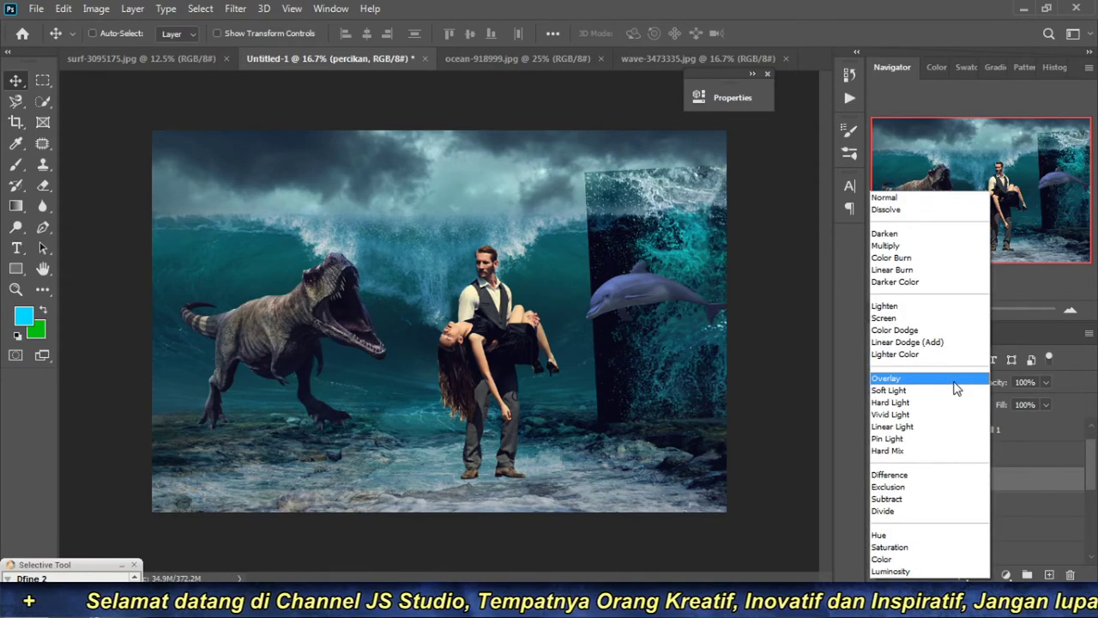
click(933, 318)
ctrl+click(659, 345)
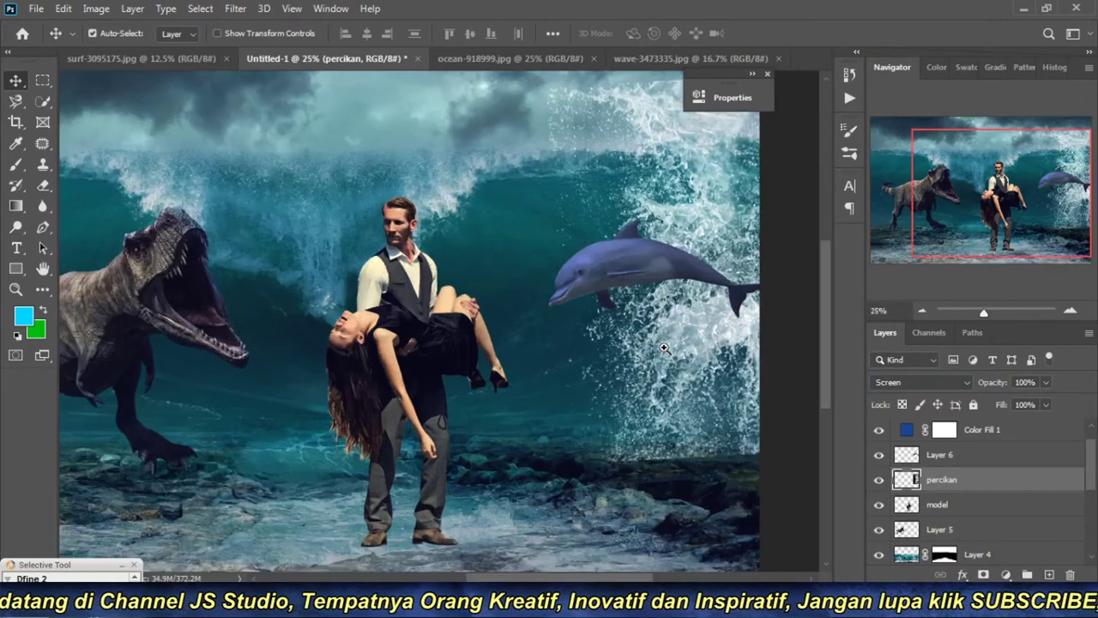
drag(717, 367, 681, 352)
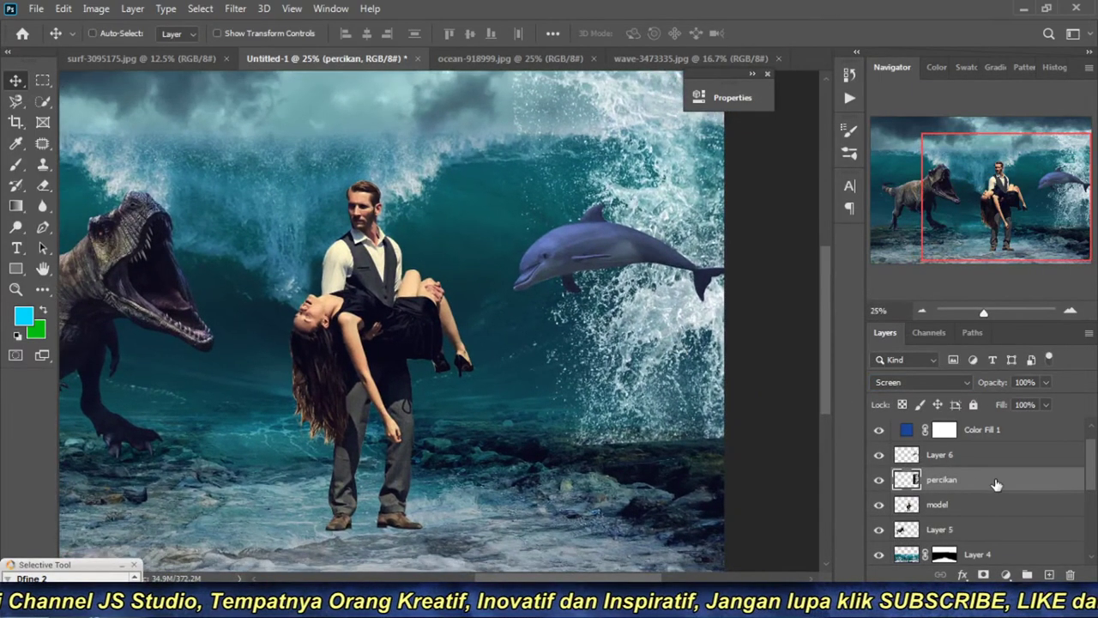
key(ctrl+j)
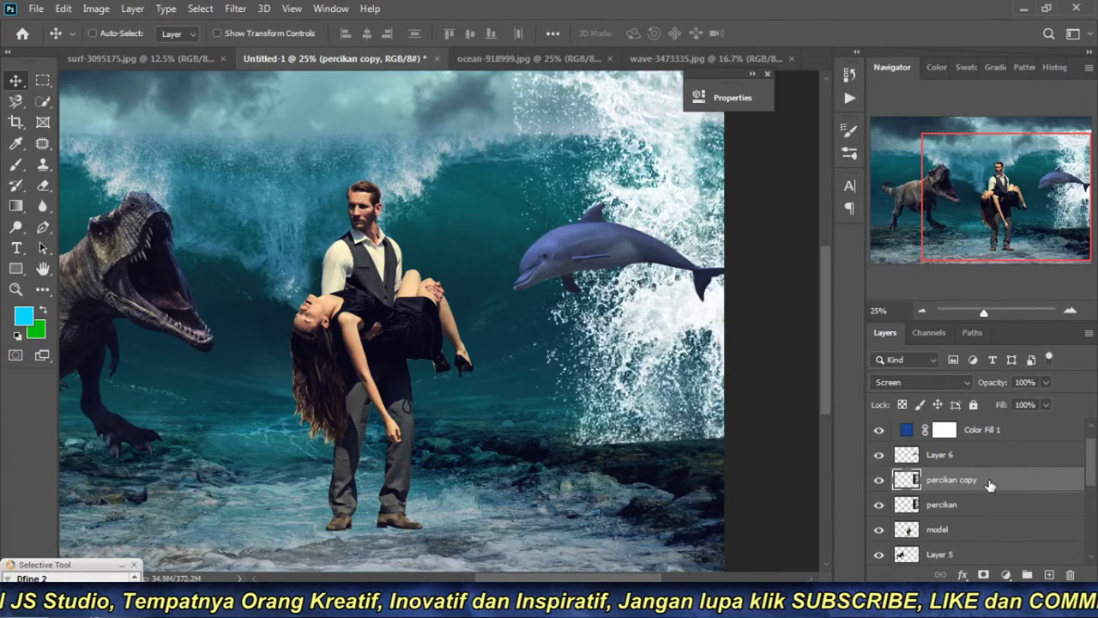
Step: Move percikan copy above Layer 6, mask it, and paint out its lower and top splash
drag(995, 480, 981, 457)
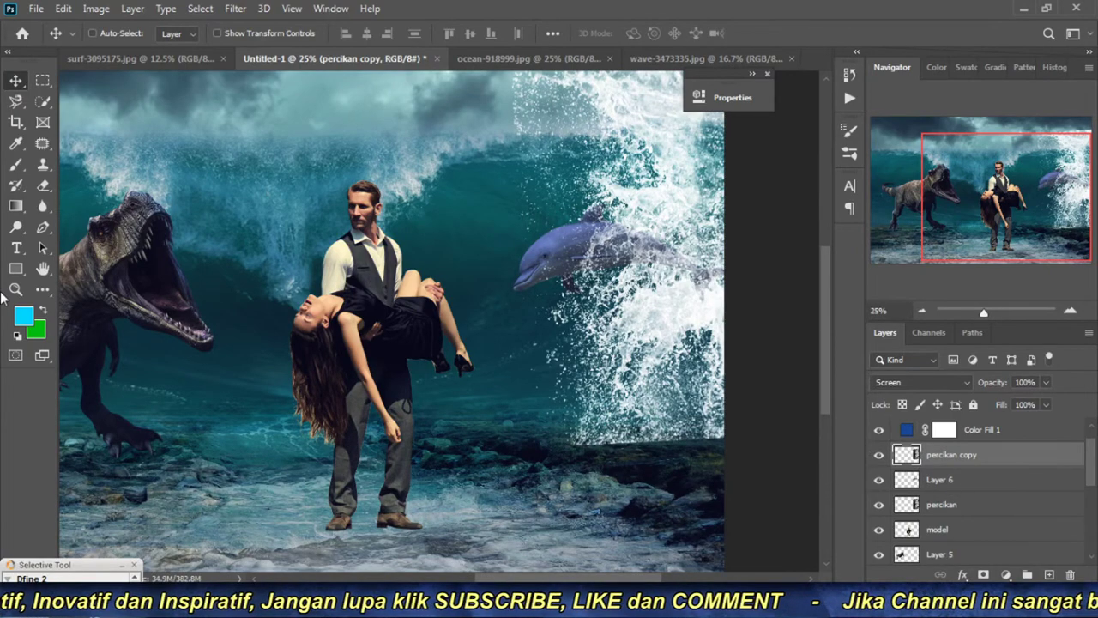
click(983, 574)
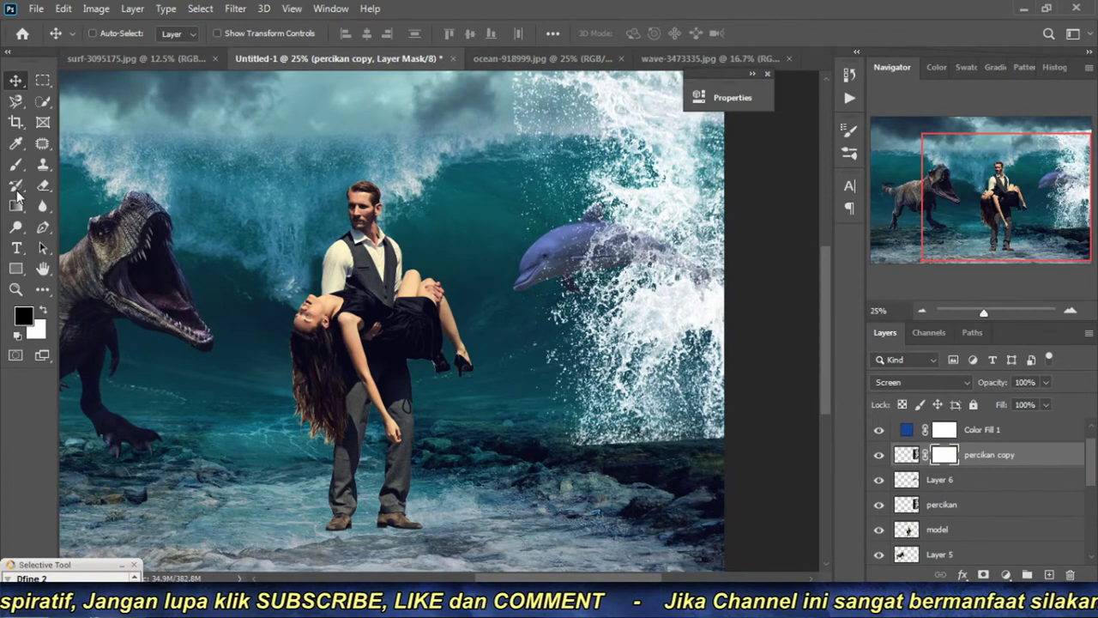
key(b)
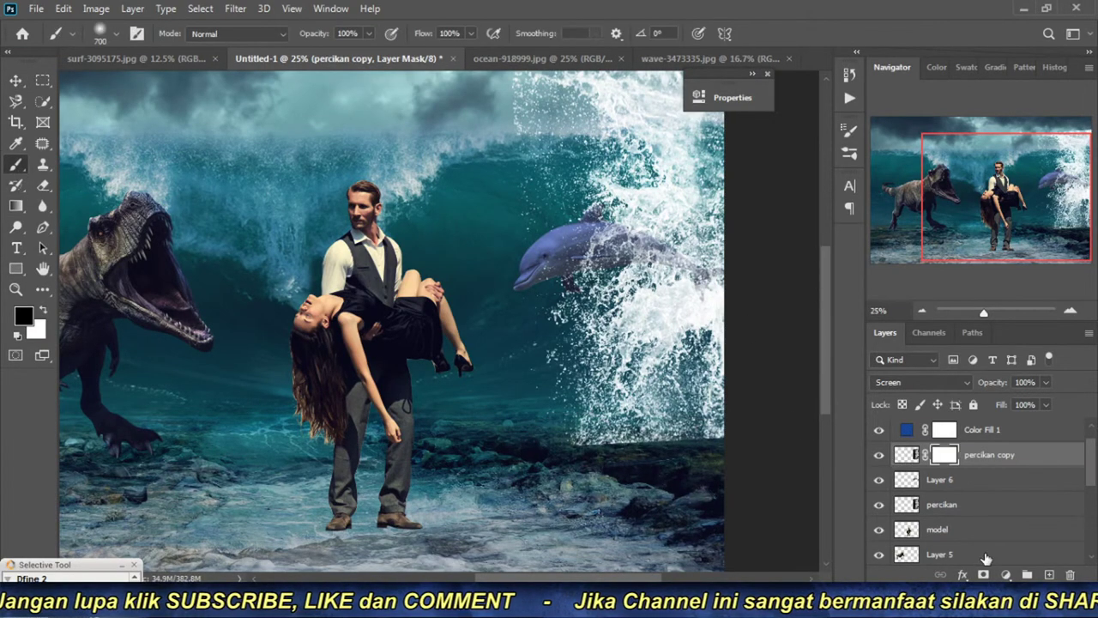
mouse_move(563, 465)
mouse_down()
mouse_move(747, 465)
mouse_move(613, 466)
mouse_move(695, 461)
mouse_up()
scroll(696, 461, up, 3)
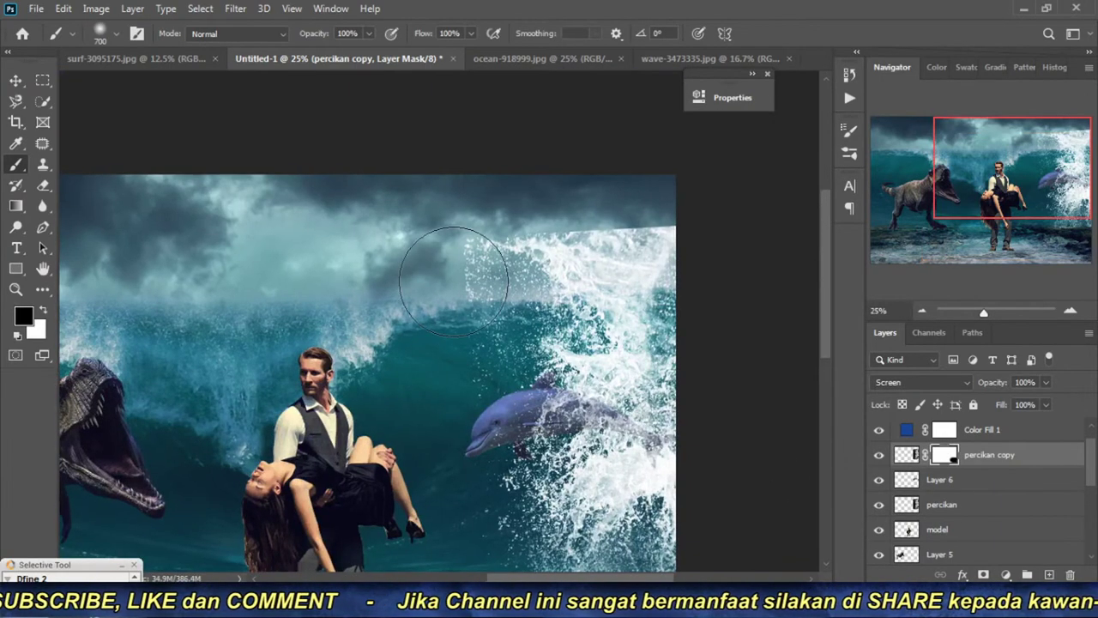
drag(466, 258, 747, 232)
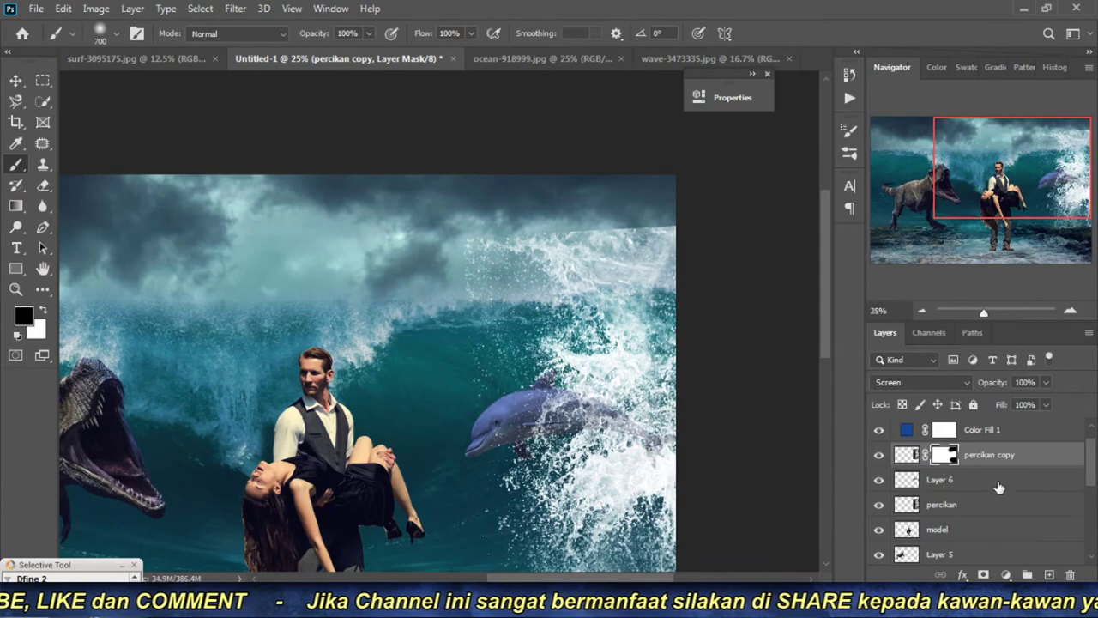
Step: Add a mask to percikan and hide the hard-edged splash atop the wave
click(987, 512)
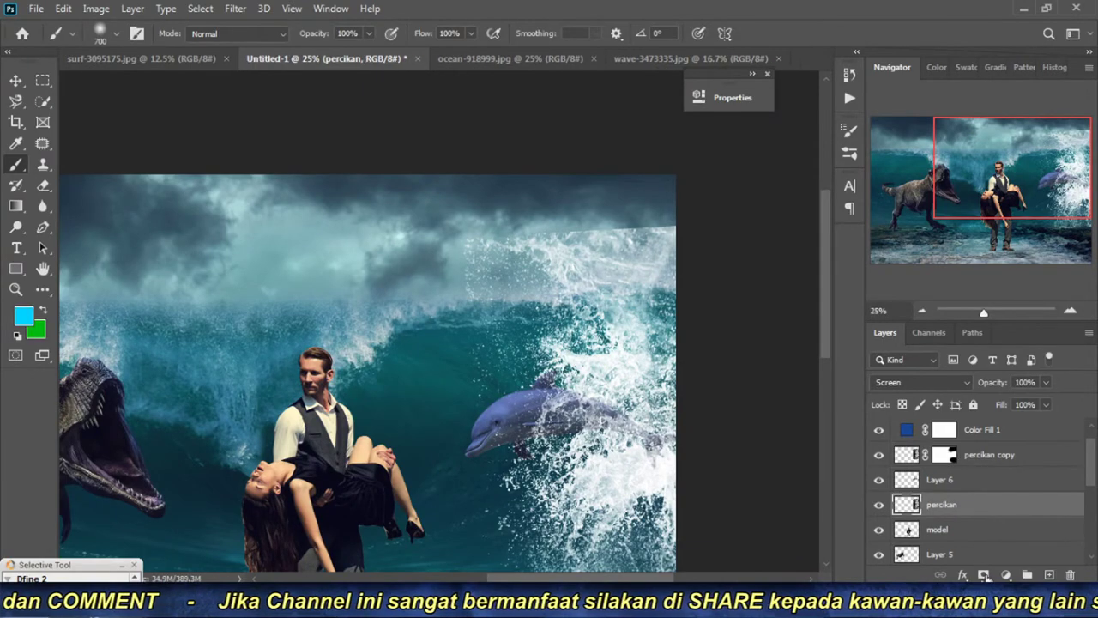
click(984, 574)
mouse_move(538, 279)
mouse_down()
mouse_move(540, 245)
mouse_move(686, 209)
mouse_move(552, 232)
mouse_move(639, 310)
mouse_move(636, 187)
mouse_up()
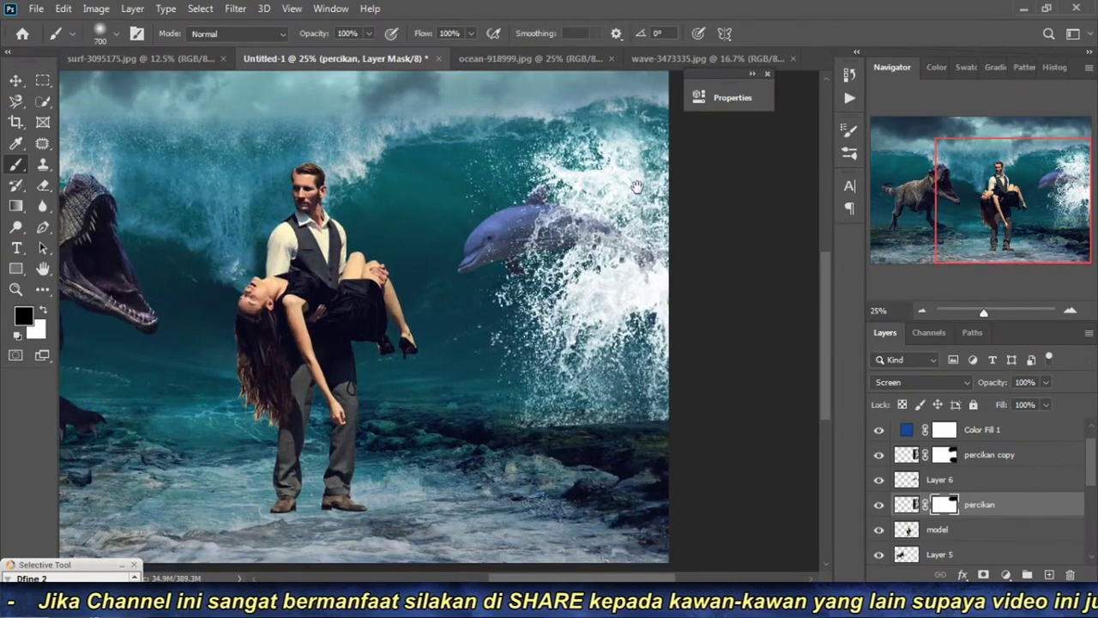
click(923, 309)
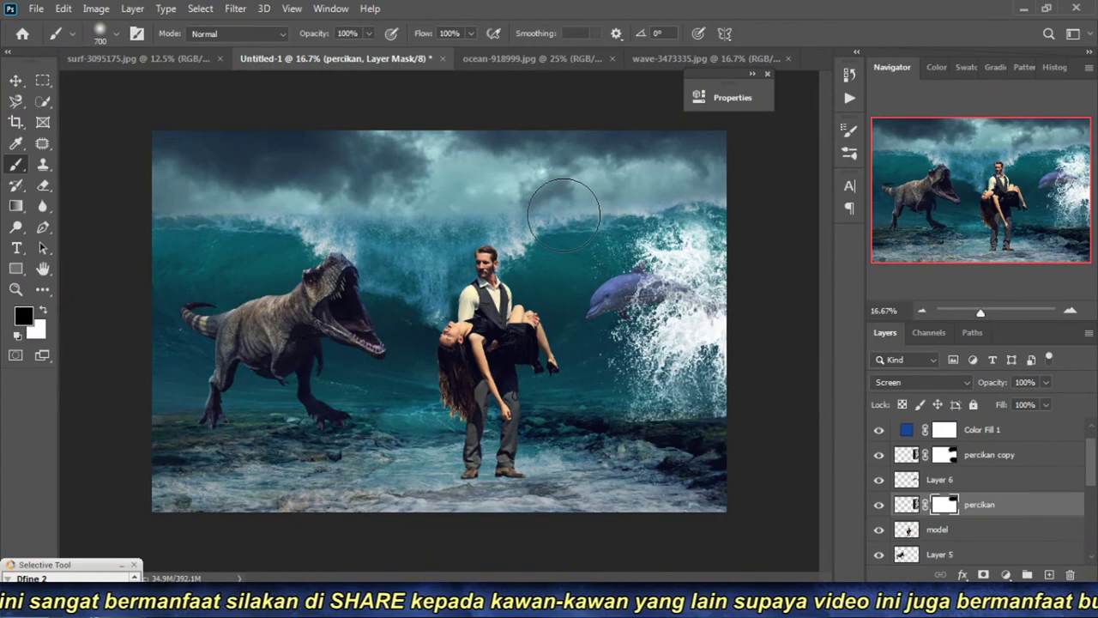
scroll(735, 275, up, 1)
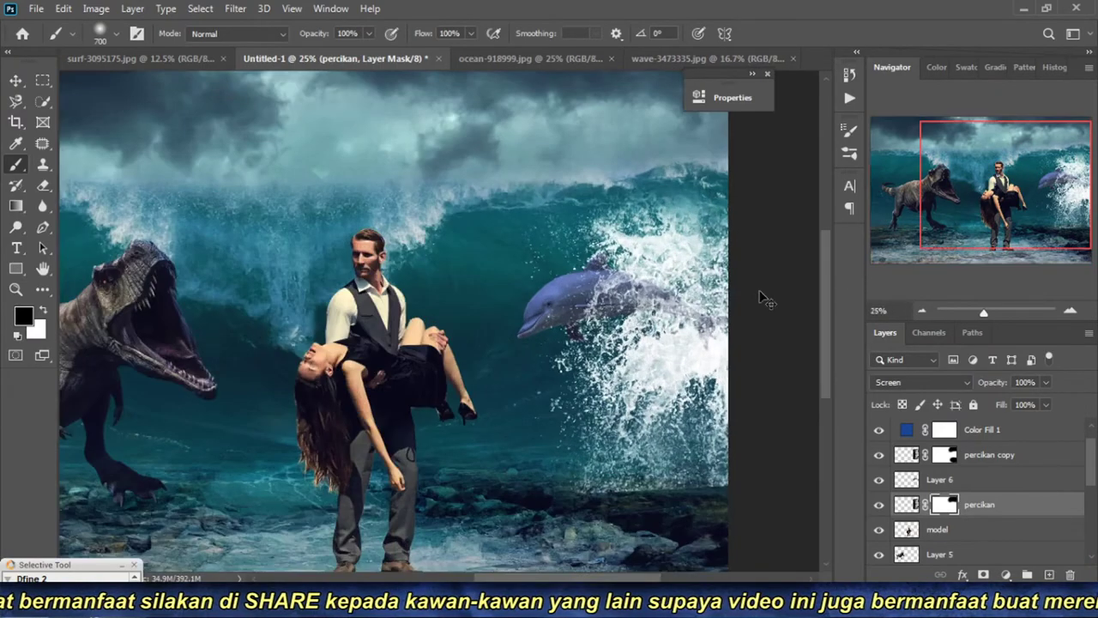
drag(737, 307, 669, 291)
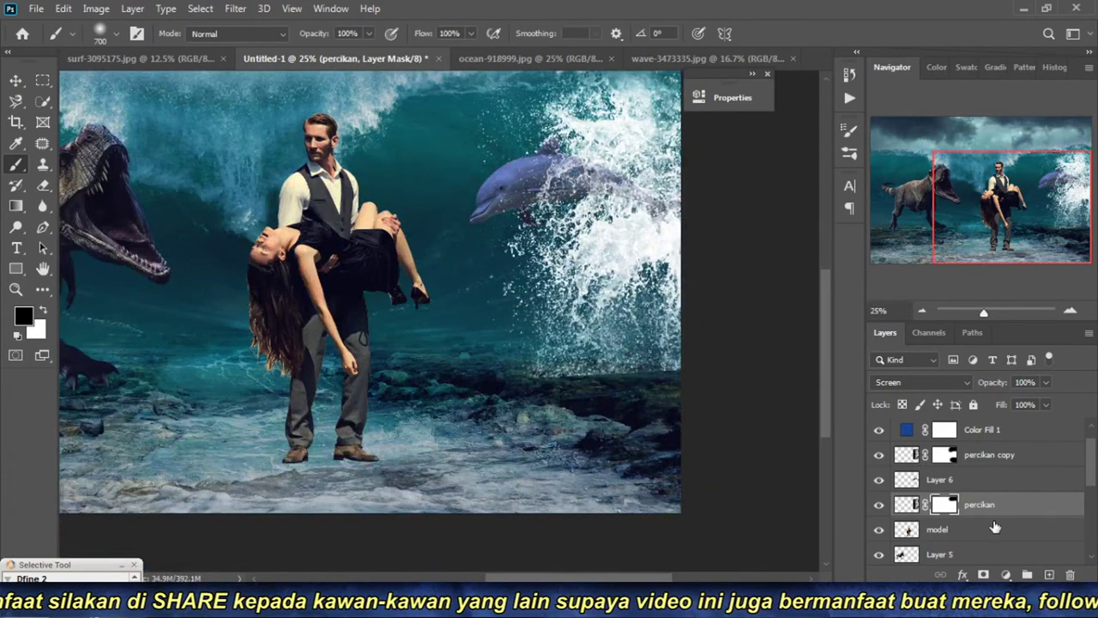
Step: Paint out the lower splash near the rocks on the percikan mask
click(976, 456)
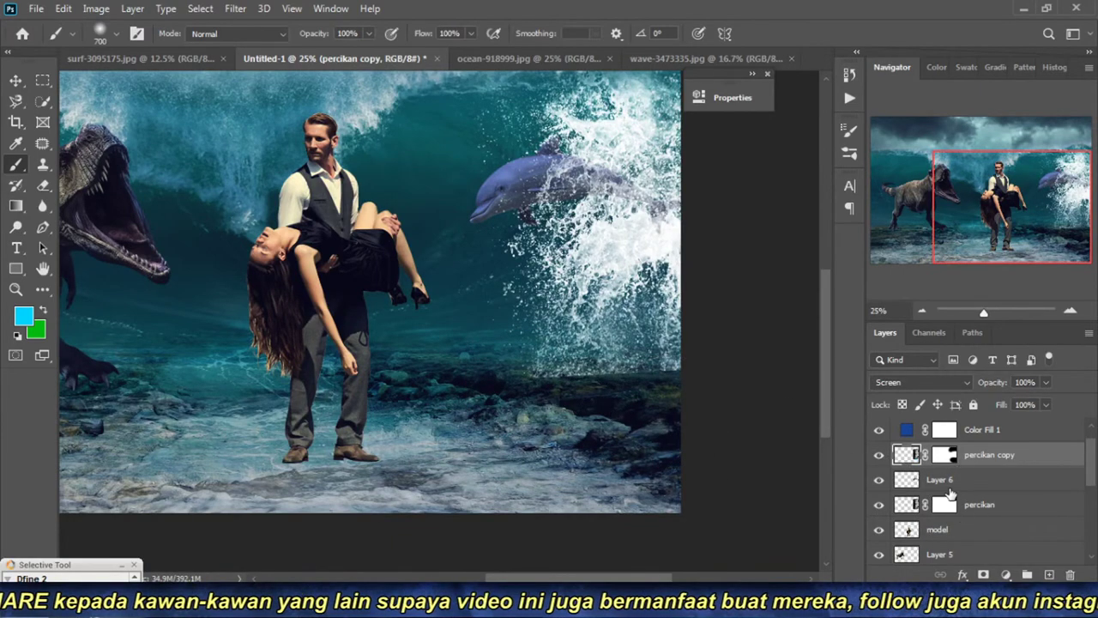
click(943, 508)
drag(600, 417, 705, 378)
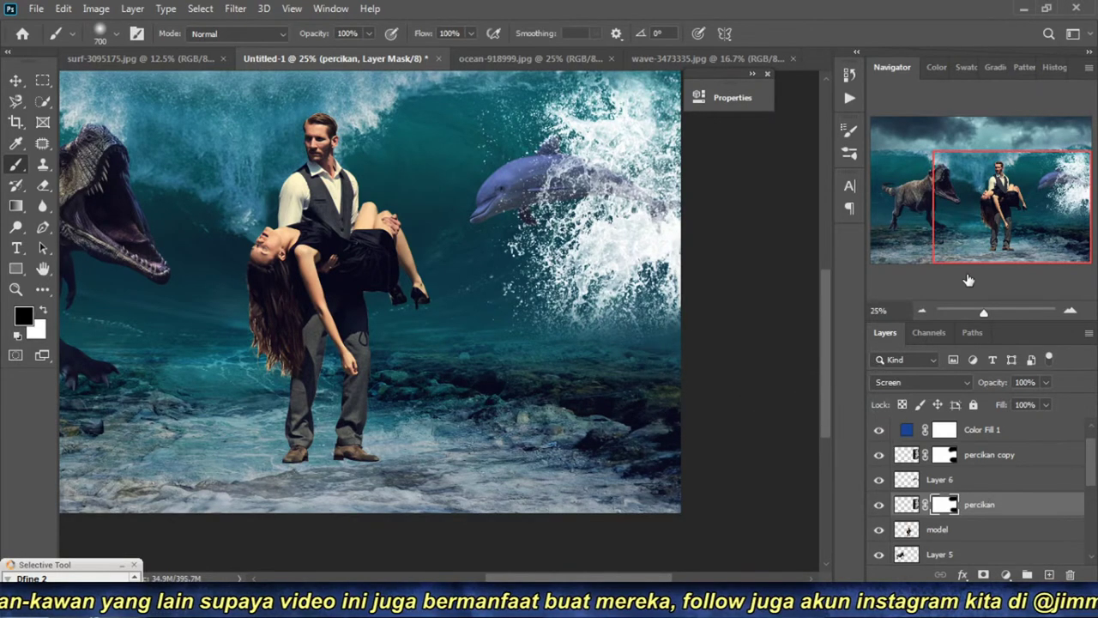
click(922, 312)
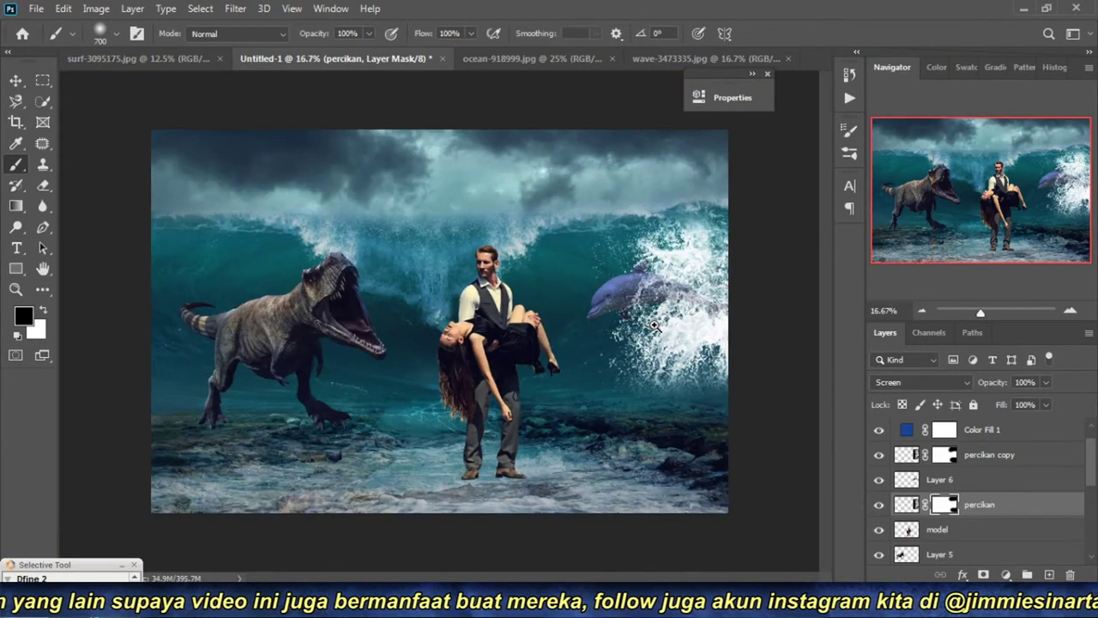
scroll(651, 333, up, 1)
click(921, 312)
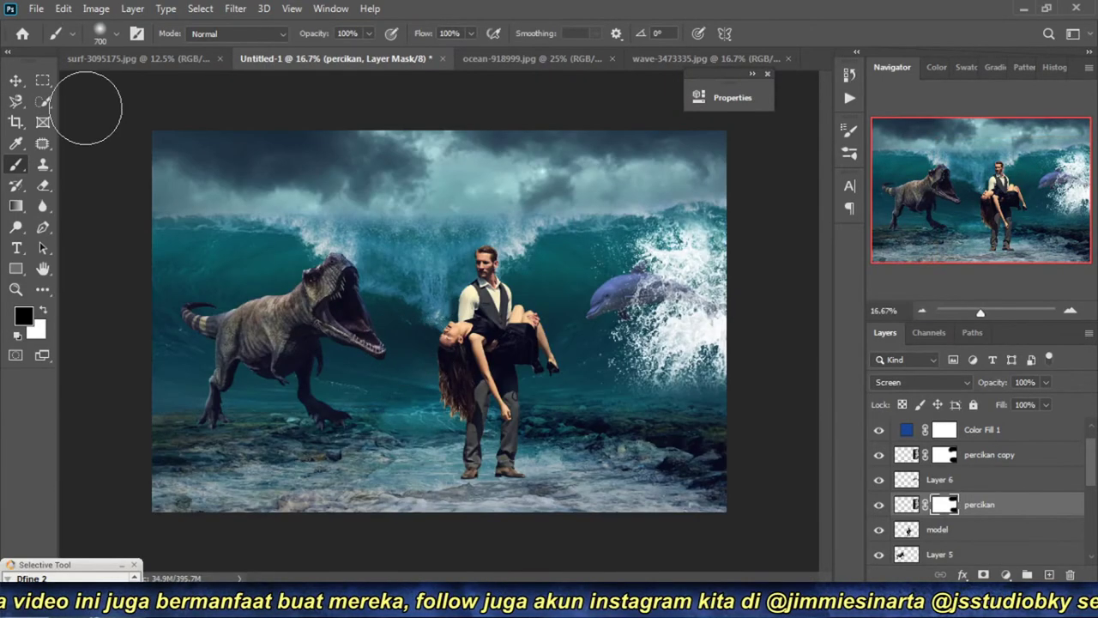
click(15, 79)
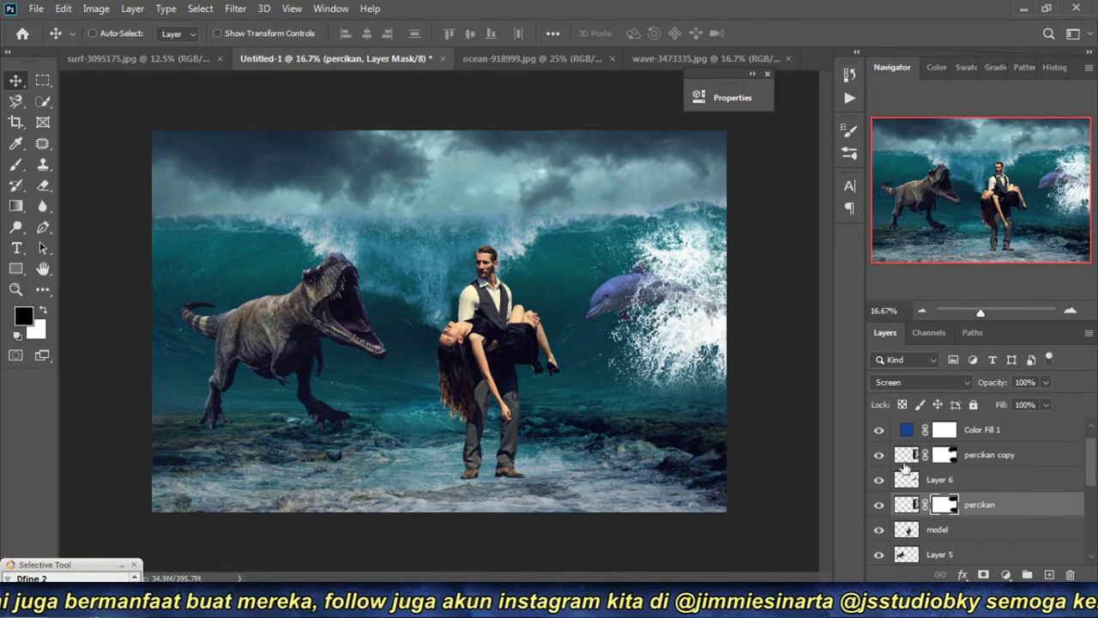
Step: Duplicate percikan copy as percikan copy 2, flip it horizontally, and wrap it around the T-rex
click(905, 459)
key(ctrl+j)
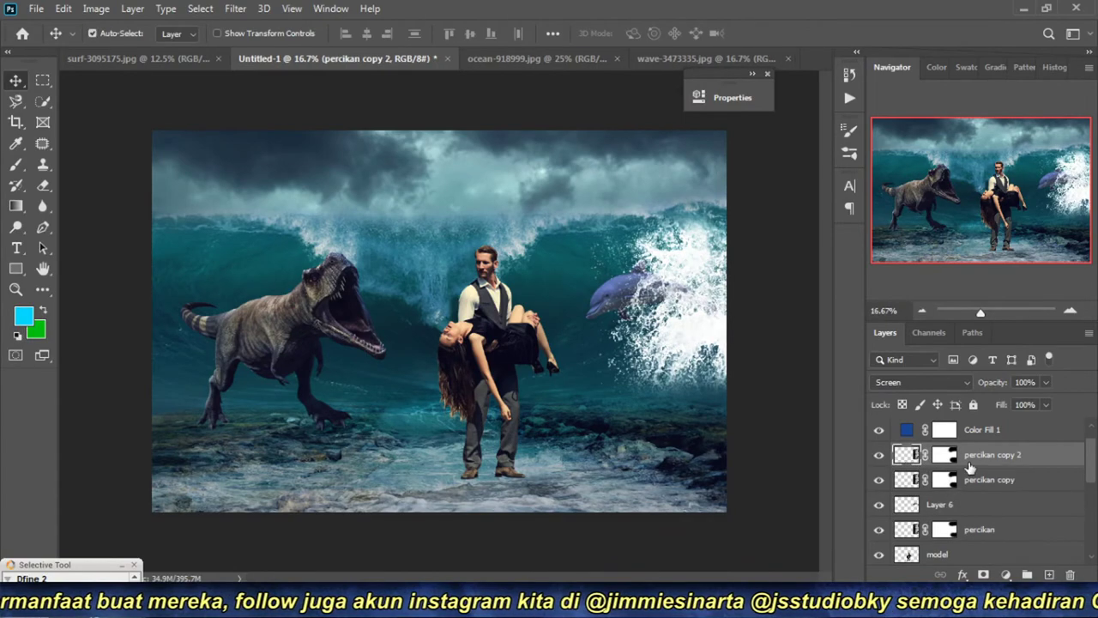
drag(695, 326, 200, 307)
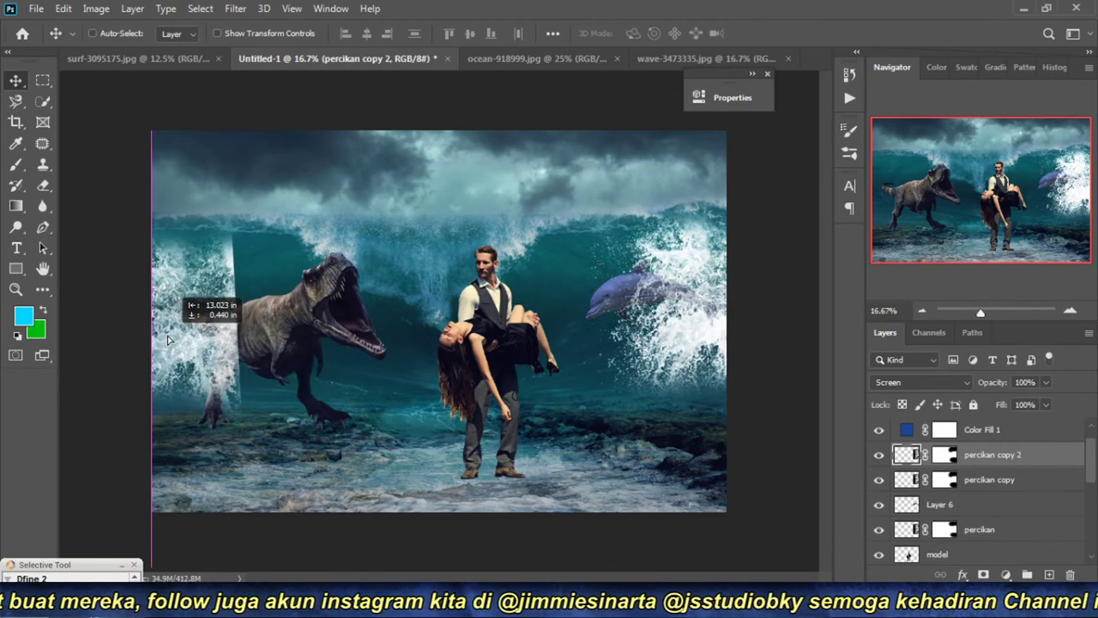
click(64, 9)
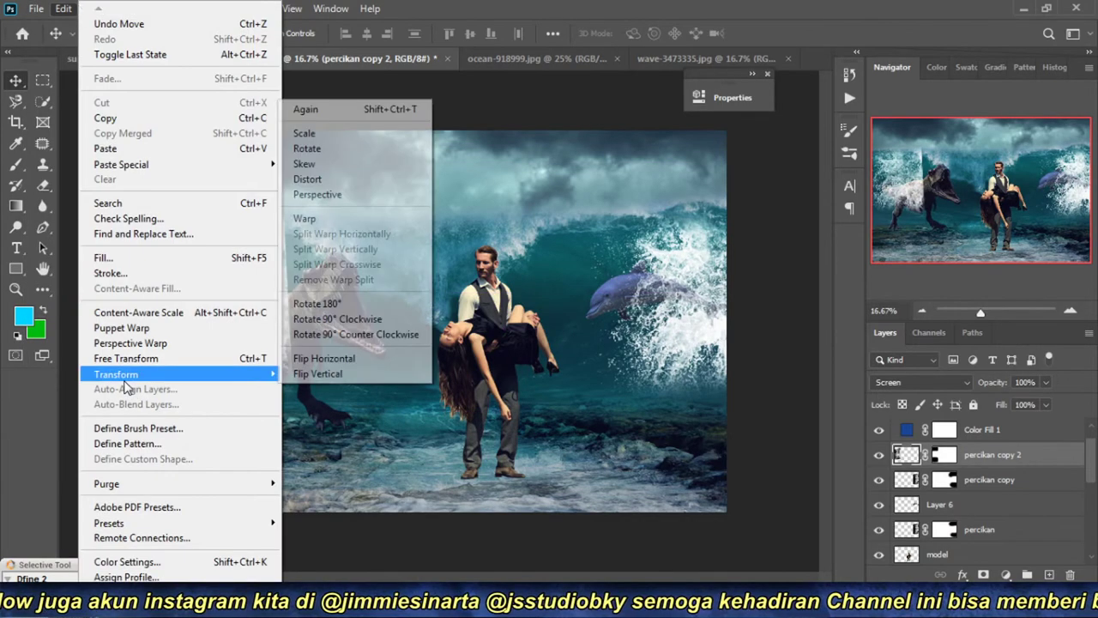
click(302, 359)
drag(198, 318, 200, 316)
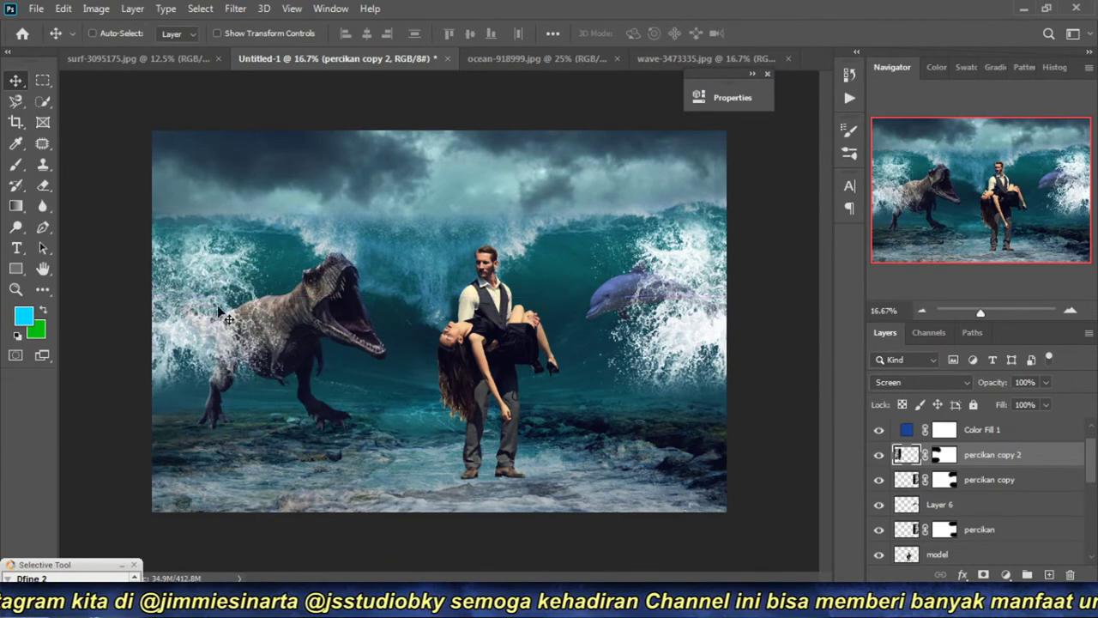
mouse_move(200, 316)
mouse_down()
mouse_move(187, 296)
mouse_move(246, 396)
mouse_up()
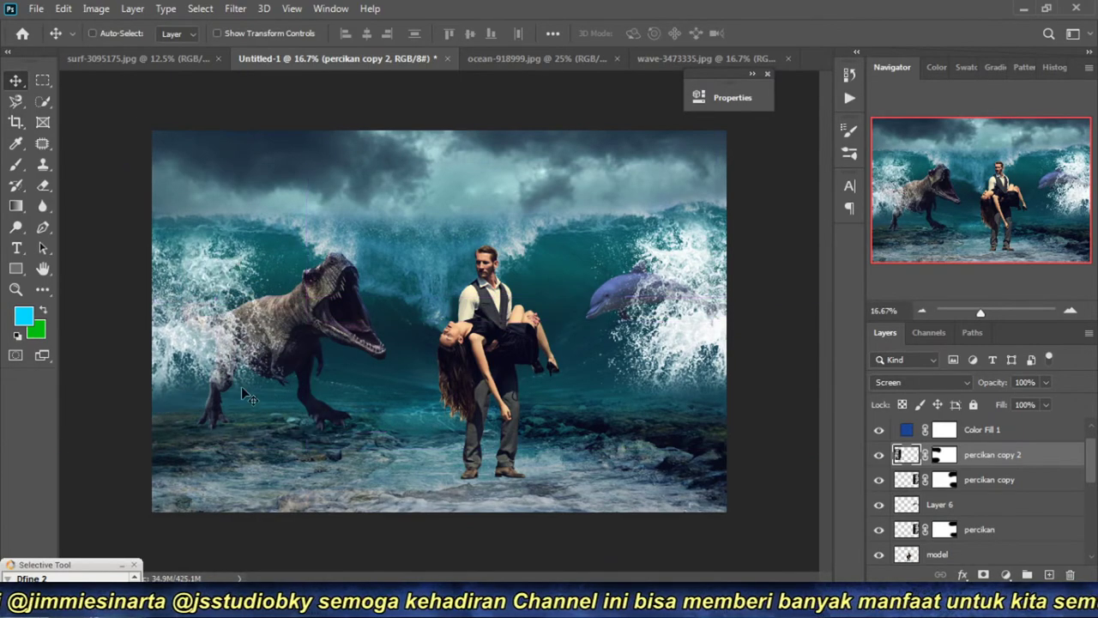
click(1070, 310)
drag(318, 386, 385, 332)
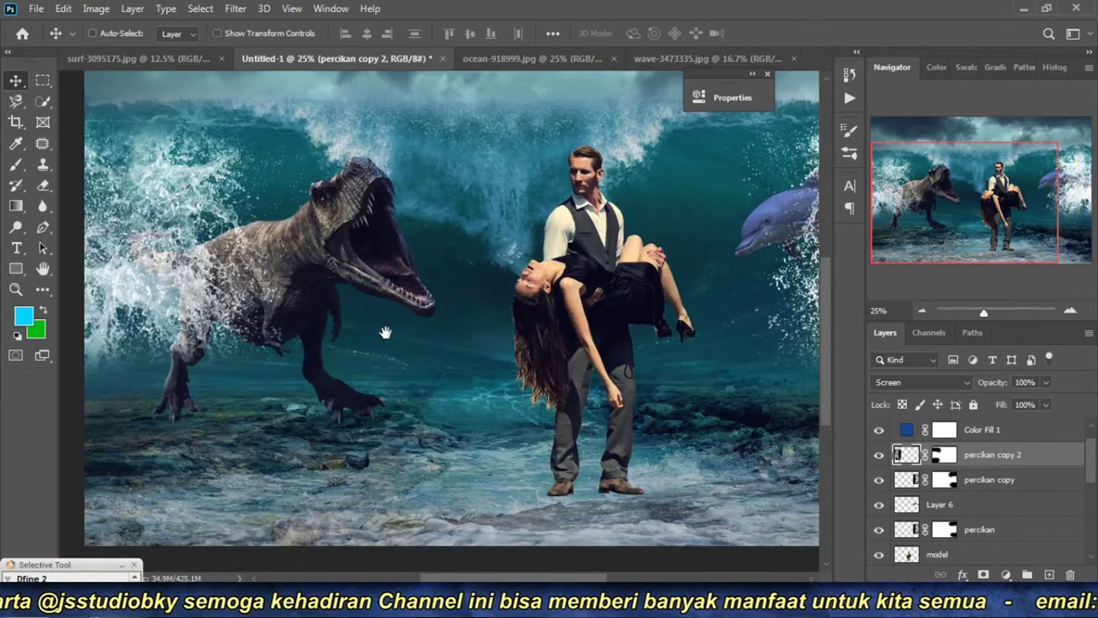
click(922, 312)
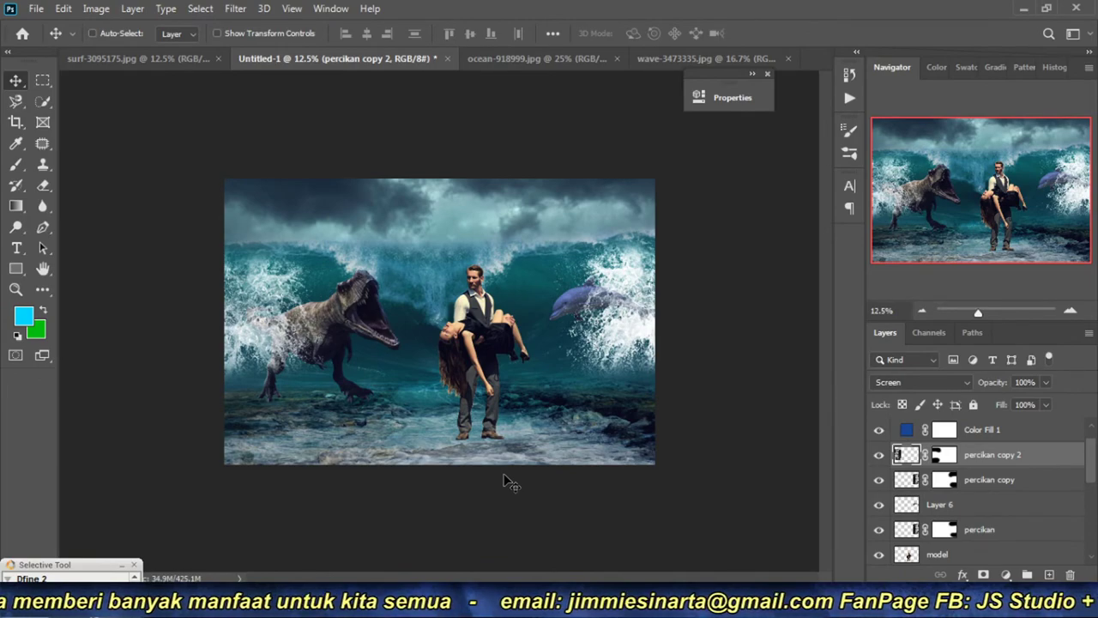
click(1070, 312)
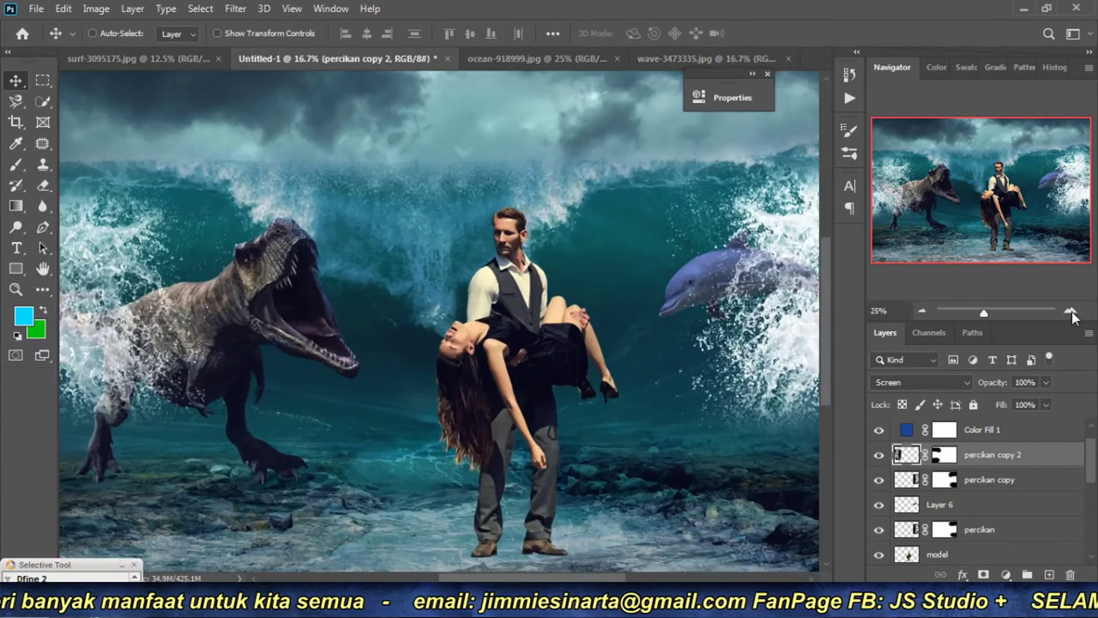
drag(418, 349, 809, 385)
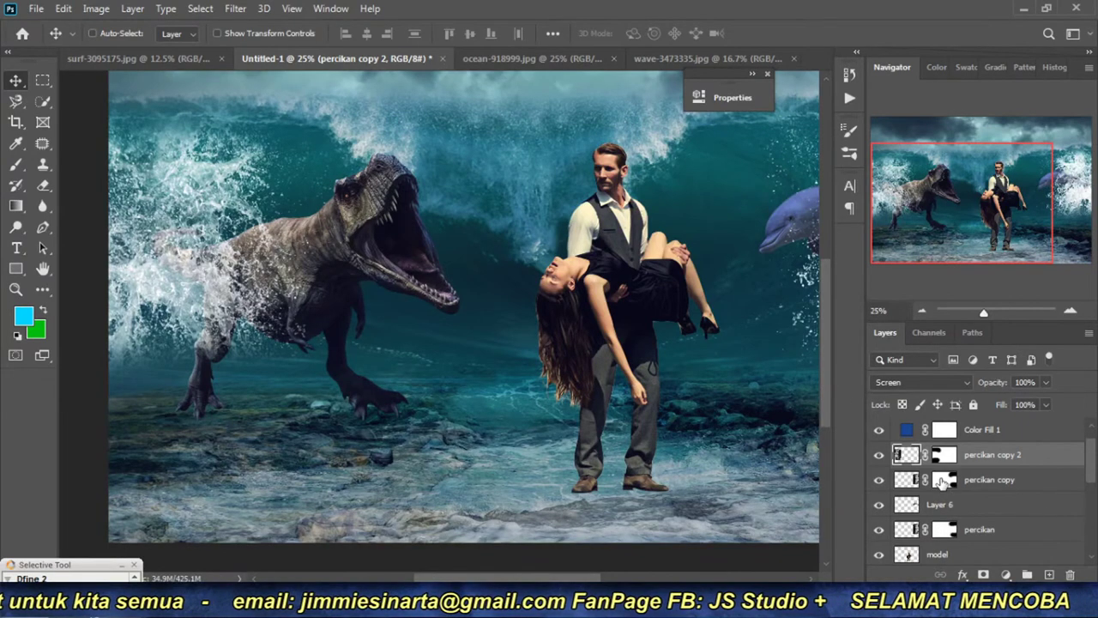
click(922, 311)
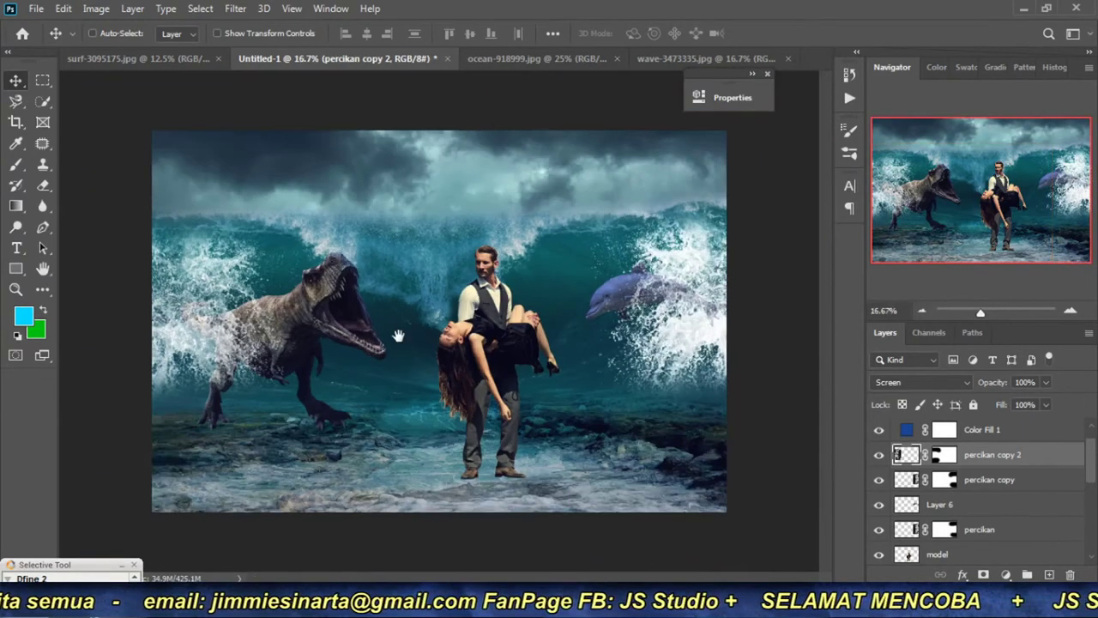
scroll(307, 346, up, 1)
drag(307, 346, 415, 308)
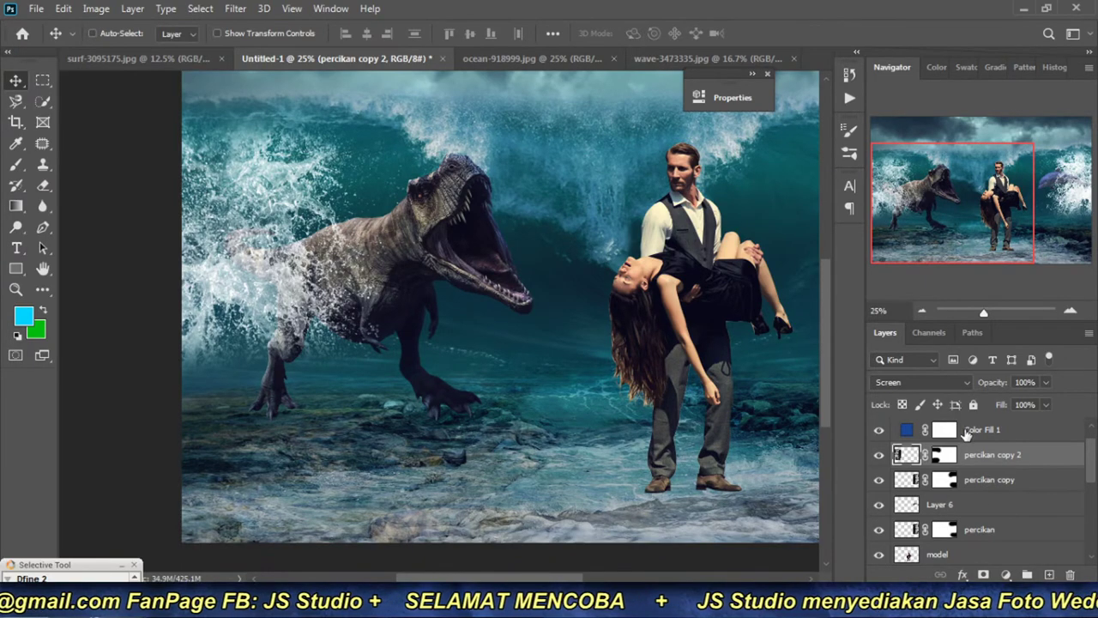
Step: Shift the percikan copy 2 splash further left, rotate it about 20 degrees, and commit
mouse_move(294, 276)
mouse_down()
mouse_move(205, 256)
mouse_move(236, 261)
mouse_up()
key(ctrl+t)
drag(377, 403, 315, 437)
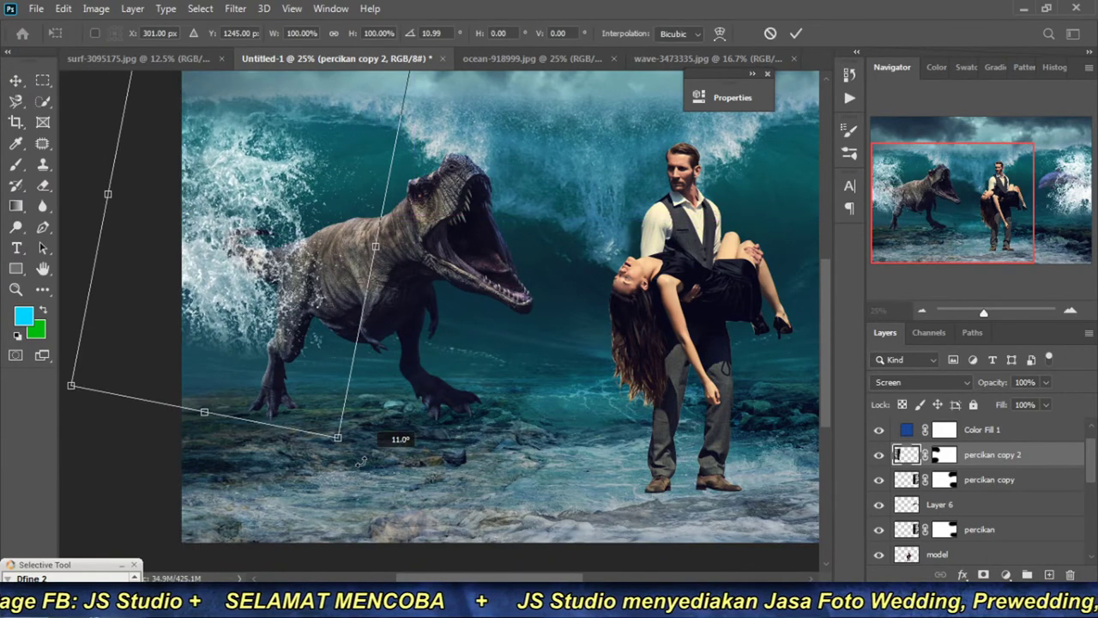
drag(278, 358, 257, 340)
key(Return)
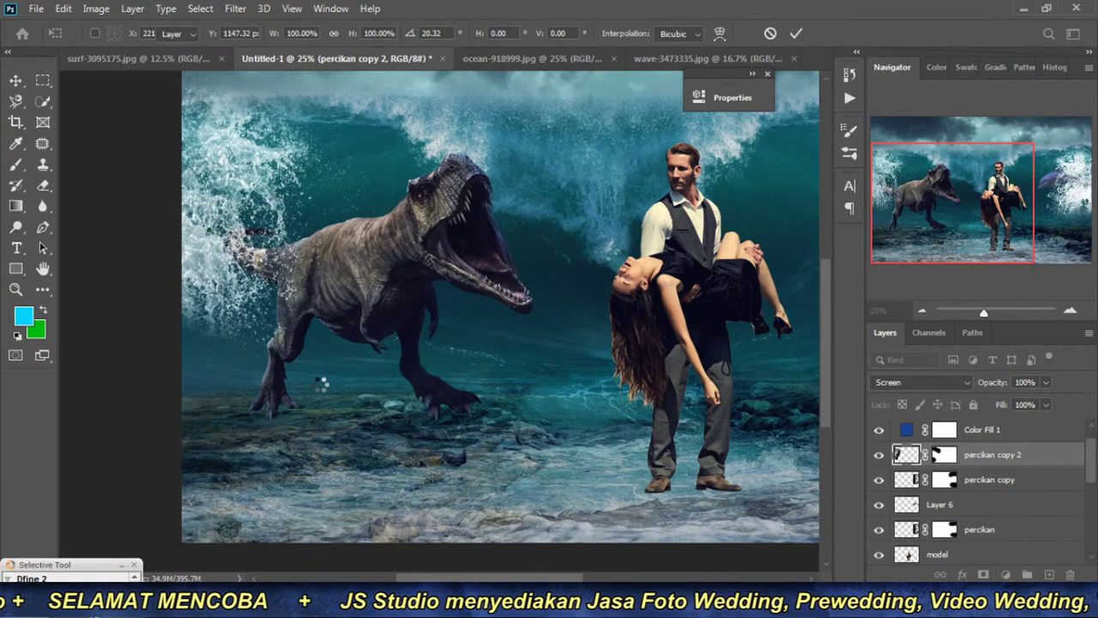
Step: Rename the dinosaur's Layer 5 to 't-rex'
scroll(967, 527, down, 2)
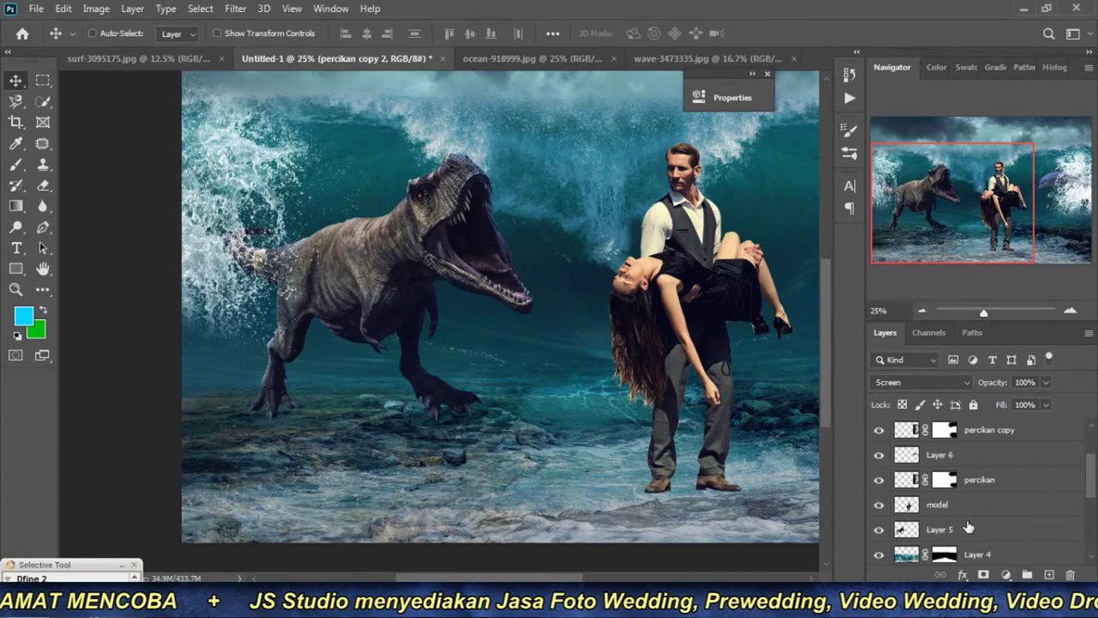
click(877, 529)
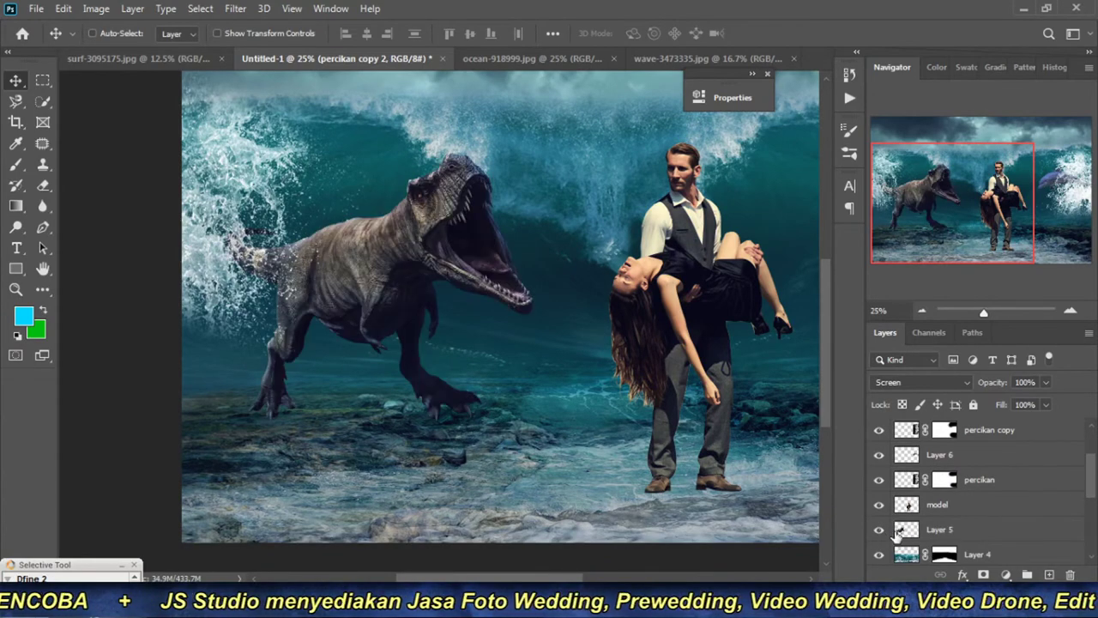
click(937, 531)
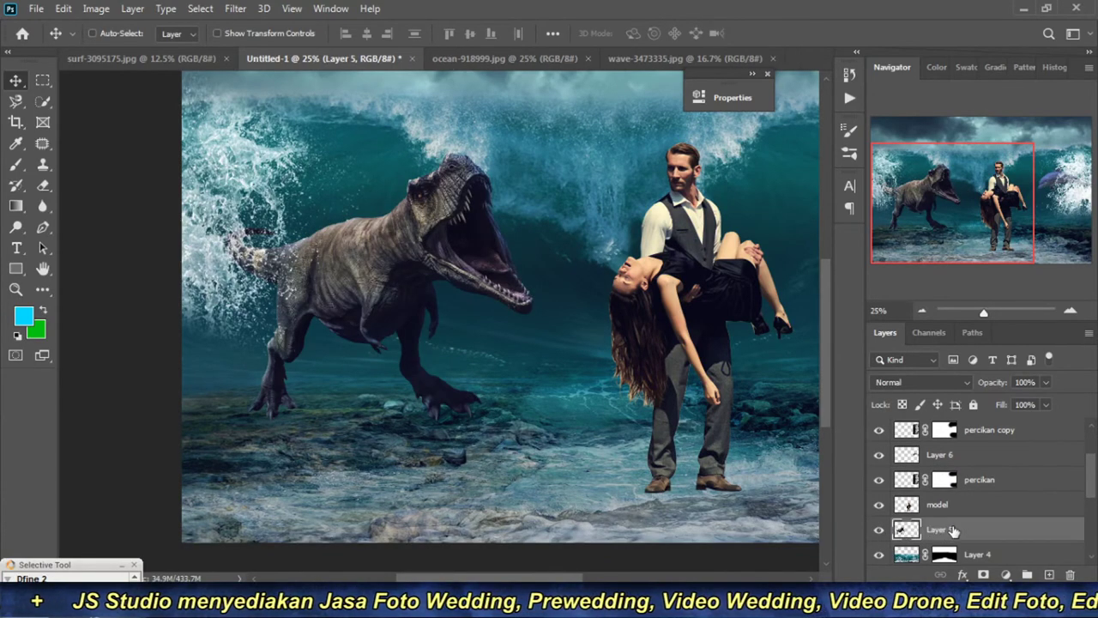
double_click(948, 530)
text(t-rex)
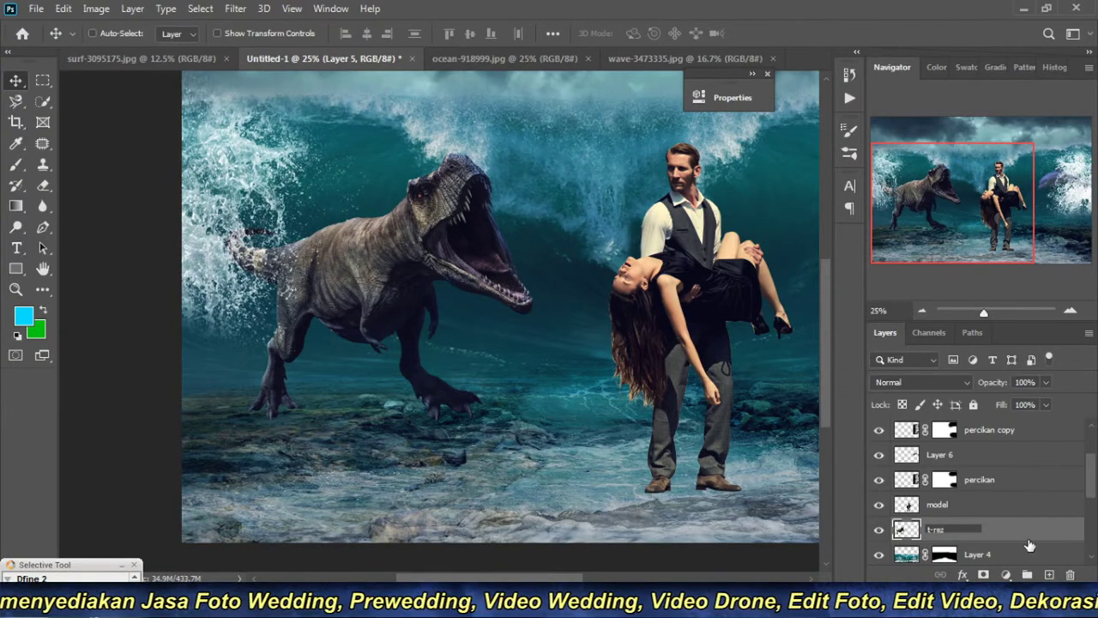
key(Return)
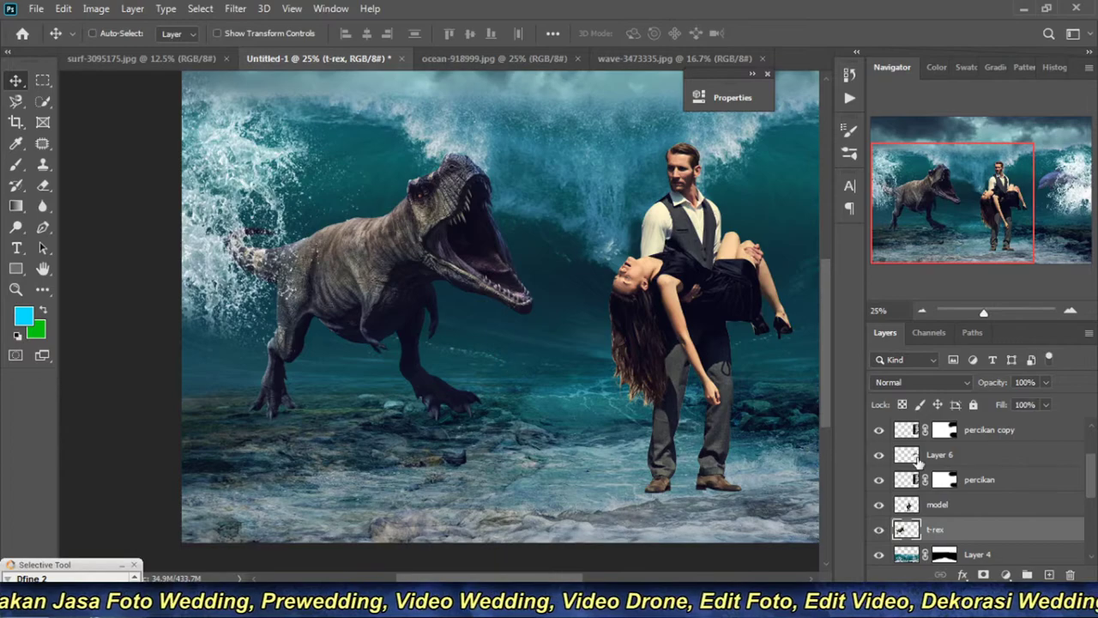
Step: Move the T-rex up and to the left into the splash, then zoom out to check
drag(376, 293, 328, 275)
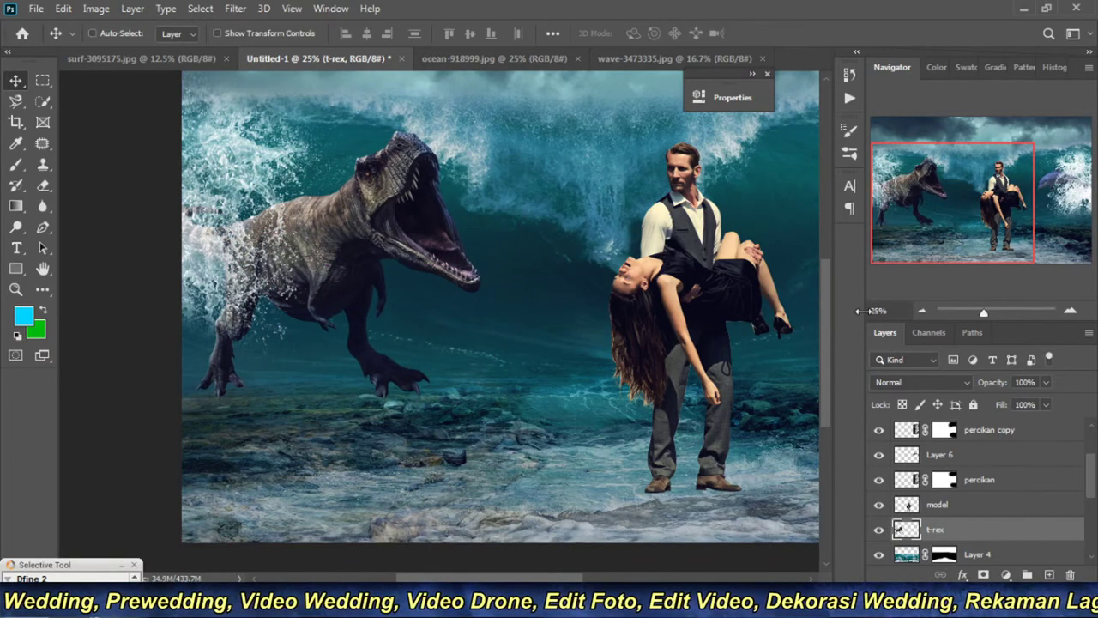
click(921, 311)
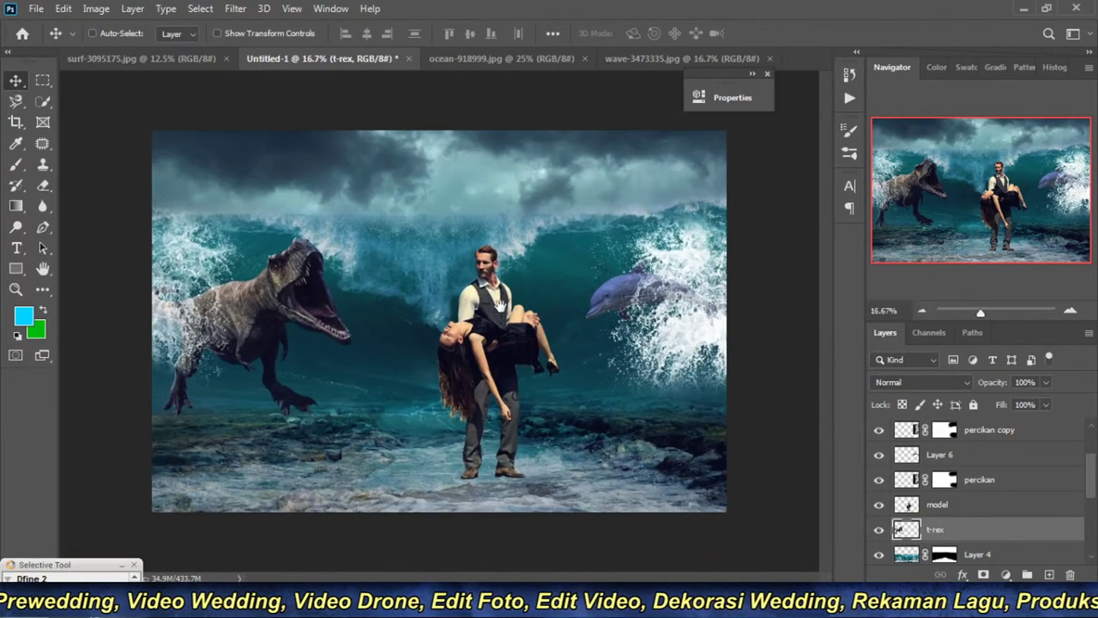
click(1070, 311)
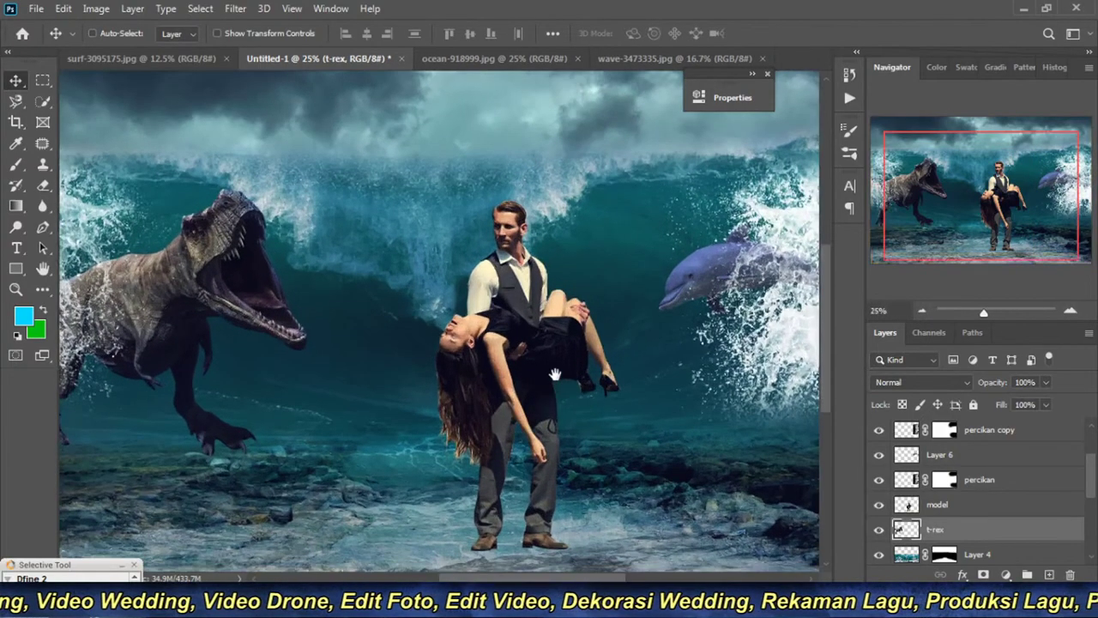
drag(554, 374, 550, 273)
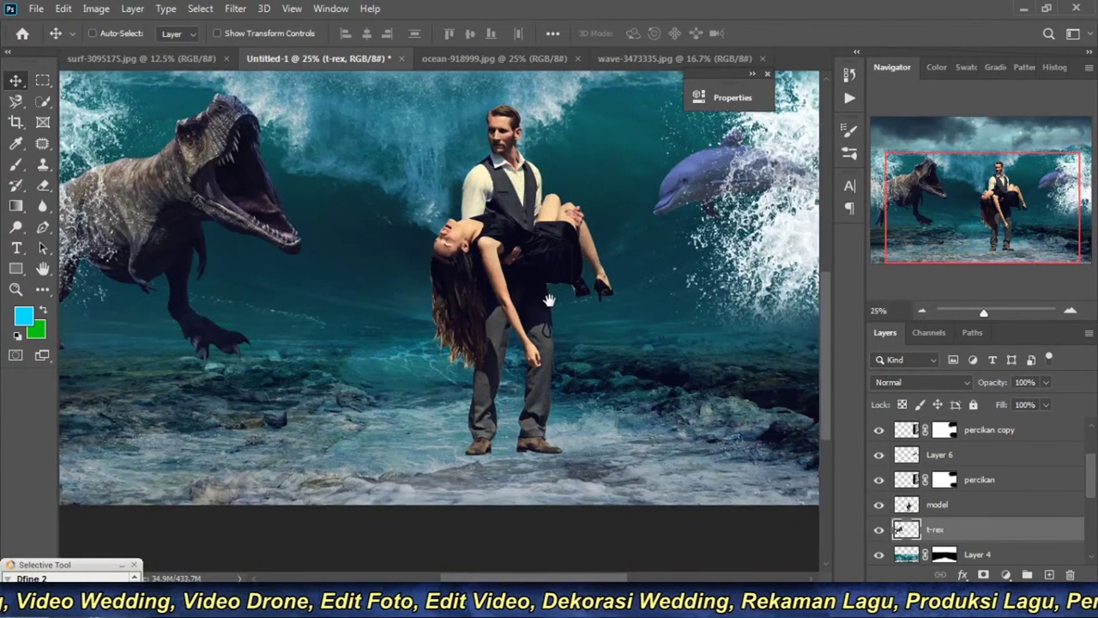
click(922, 312)
scroll(977, 480, up, 2)
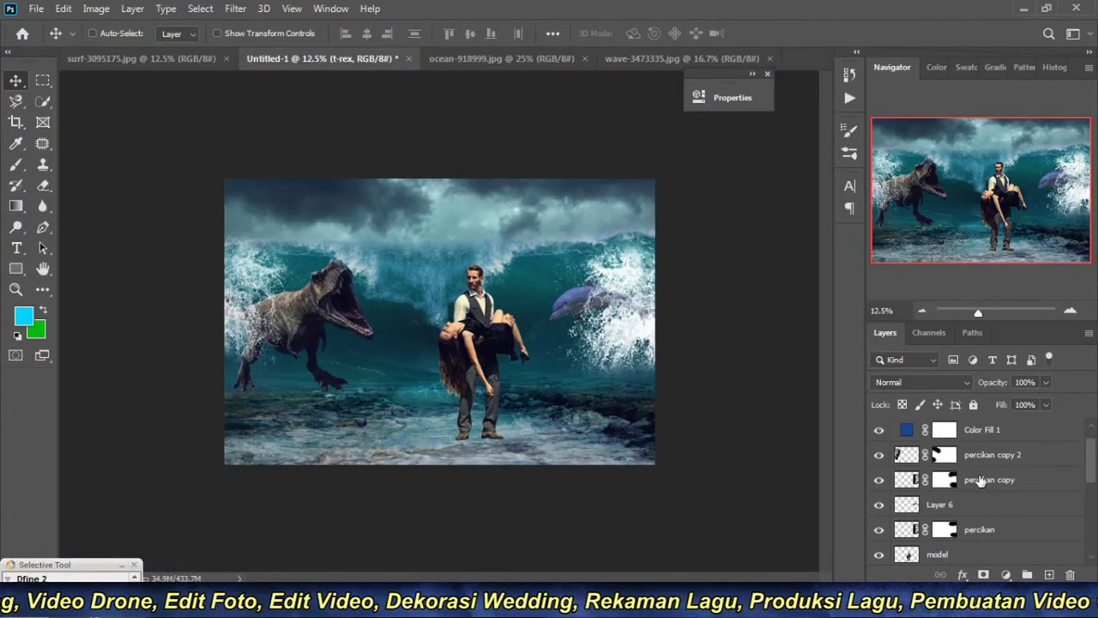
scroll(961, 479, down, 4)
scroll(944, 476, down, 1)
scroll(930, 472, down, 1)
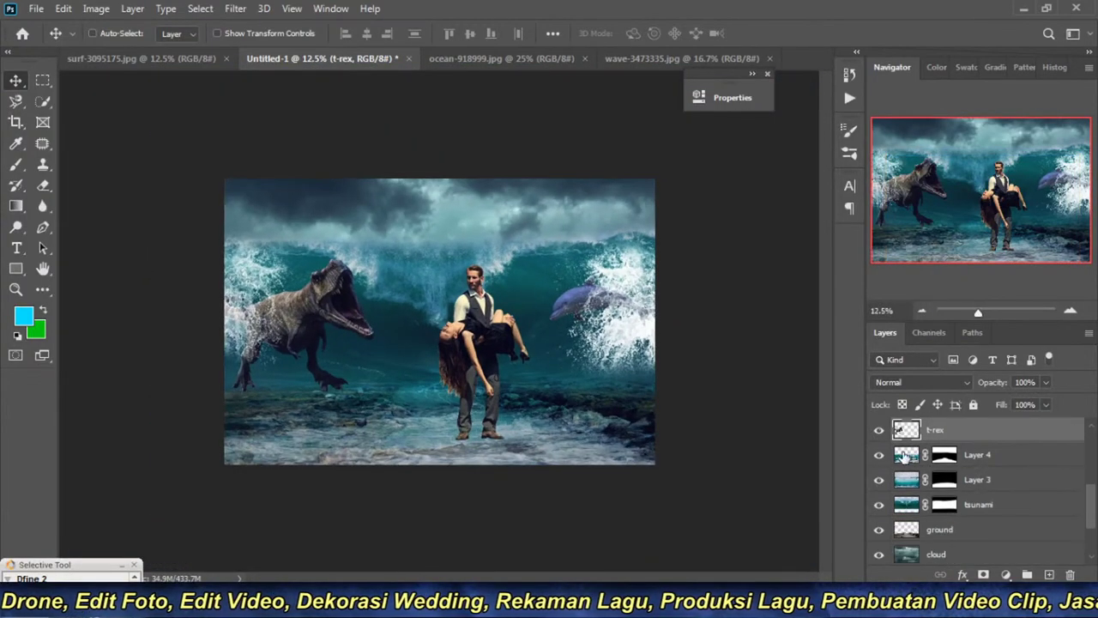
click(907, 453)
click(879, 455)
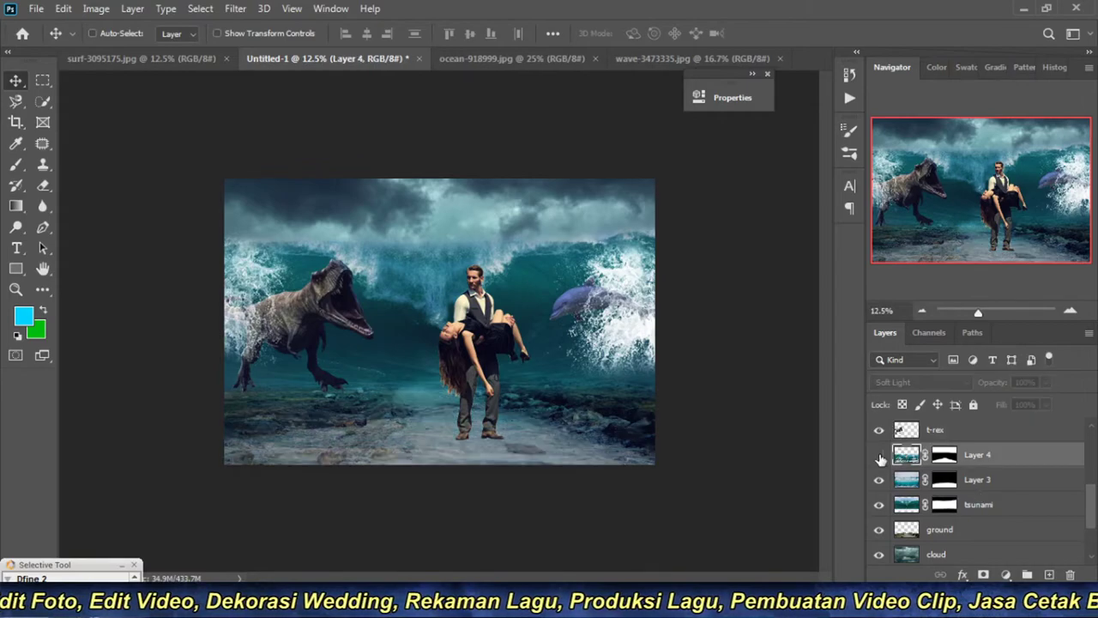
click(878, 456)
click(878, 505)
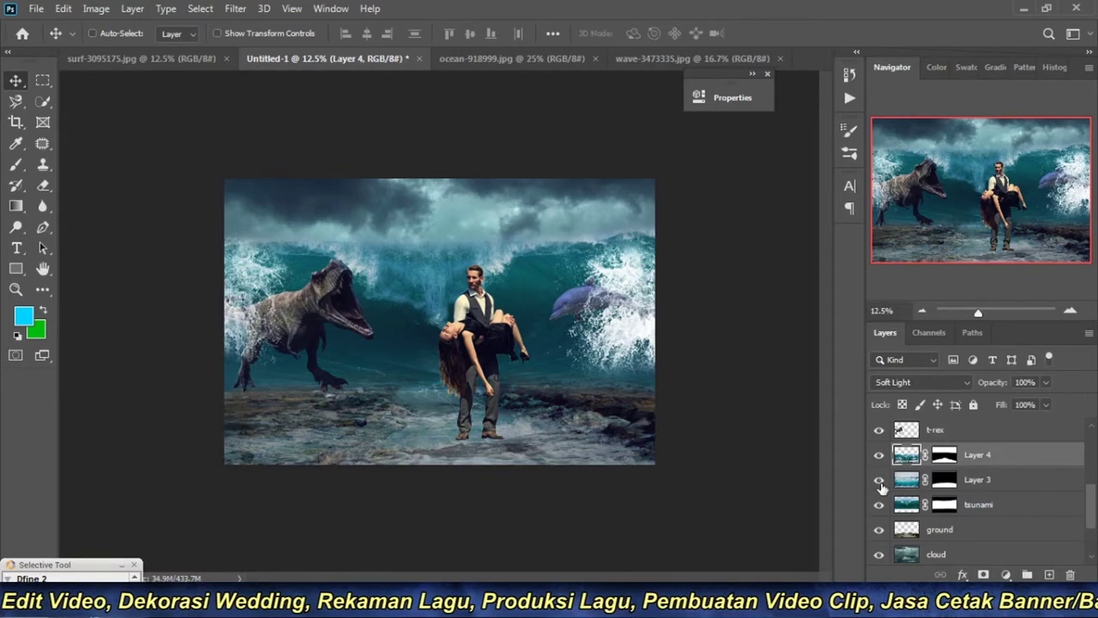
click(878, 505)
click(878, 505)
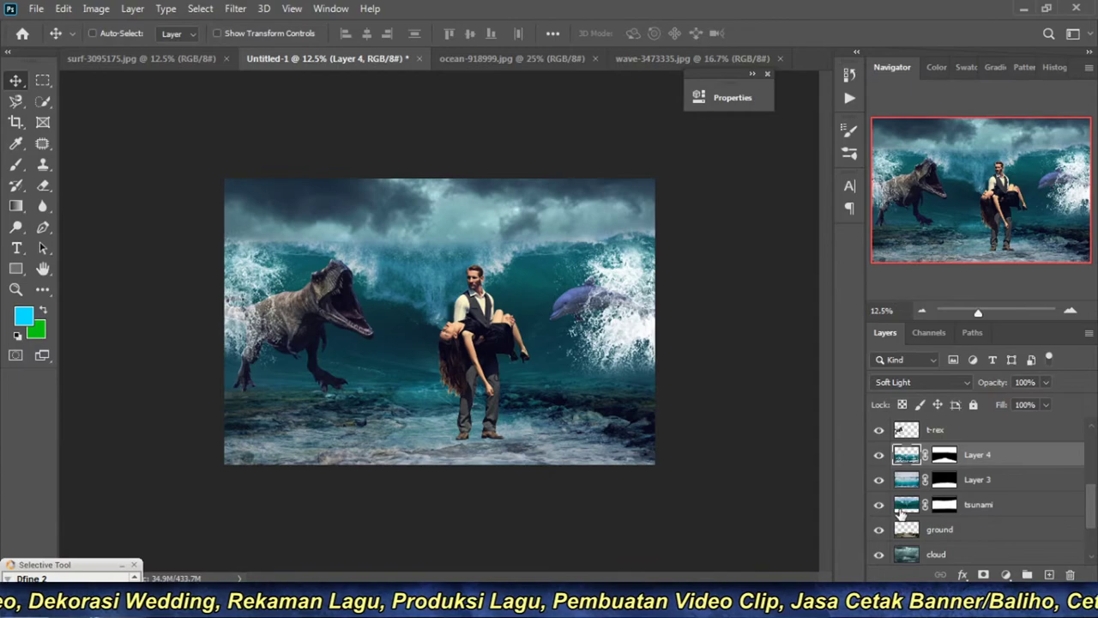
click(898, 510)
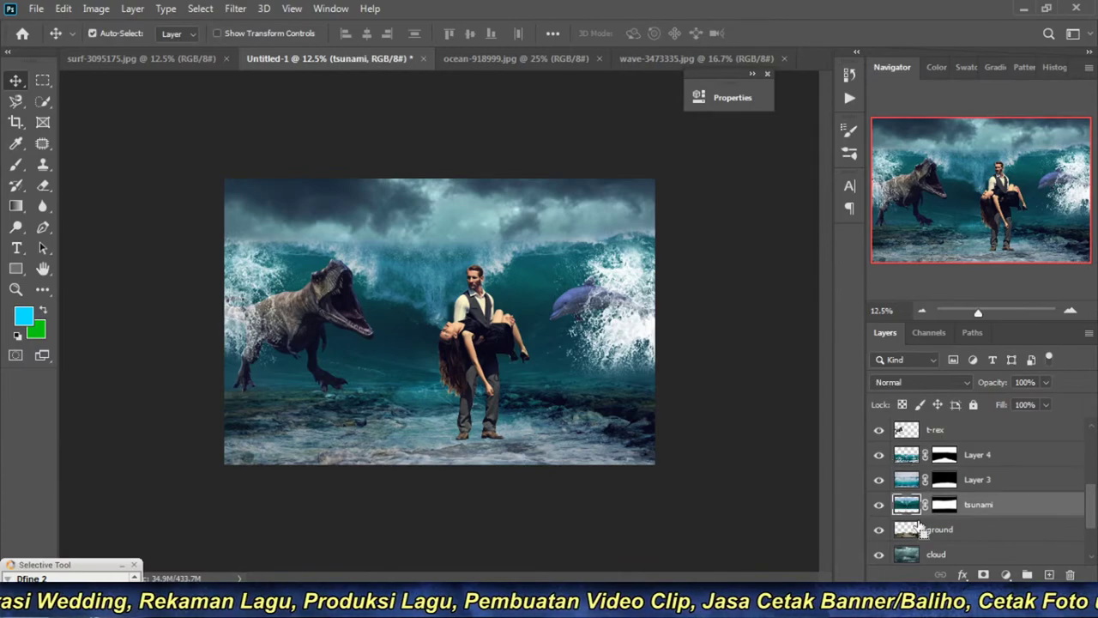
Step: Set the tsunami wave's Hue/Saturation to Hue +13 and Saturation -64
key(ctrl+u)
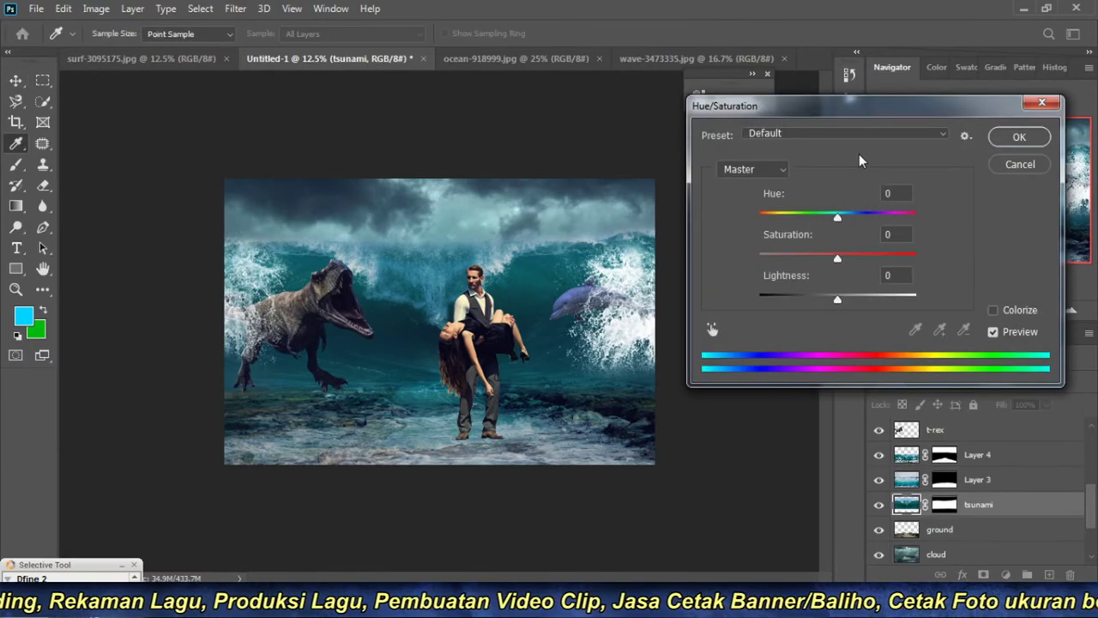
drag(839, 261, 789, 266)
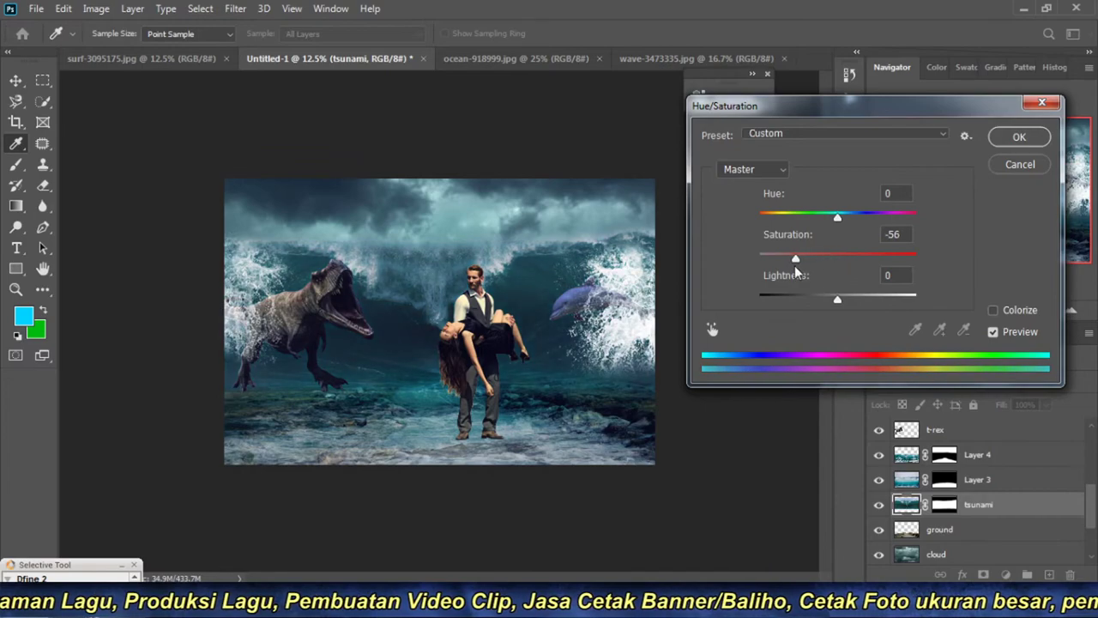
drag(788, 268, 797, 271)
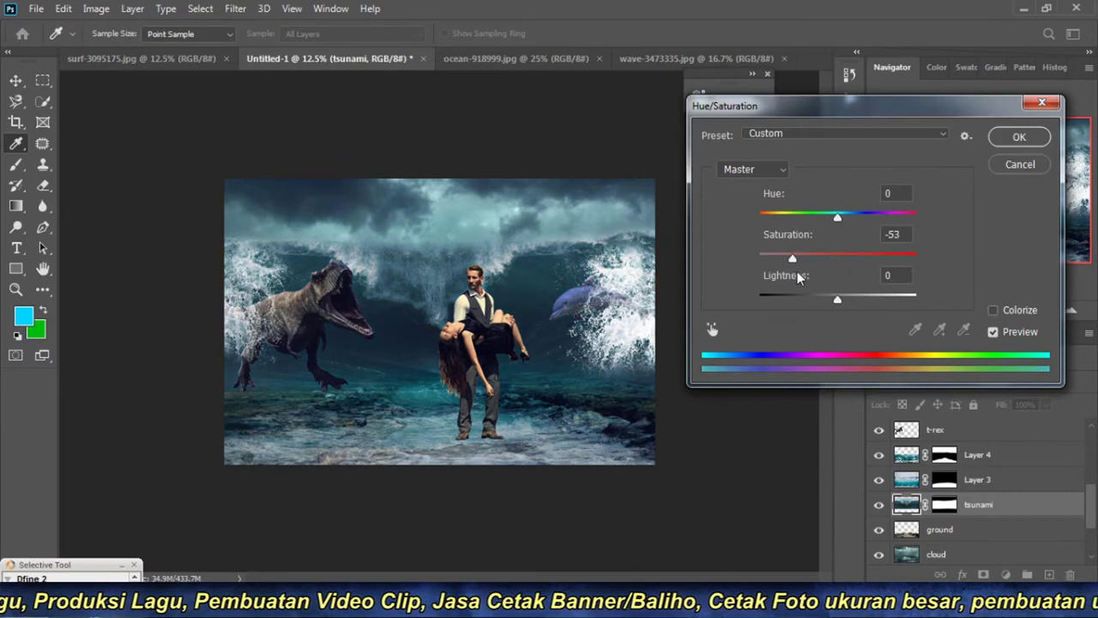
mouse_move(844, 217)
mouse_down()
mouse_move(817, 218)
mouse_move(858, 221)
mouse_up()
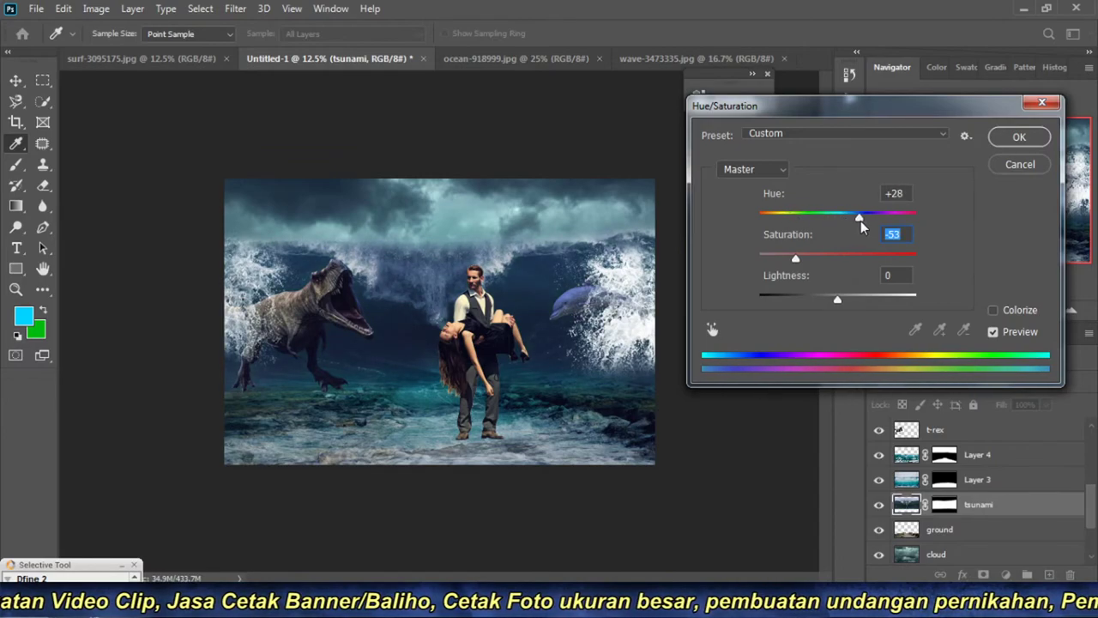
drag(859, 221, 855, 220)
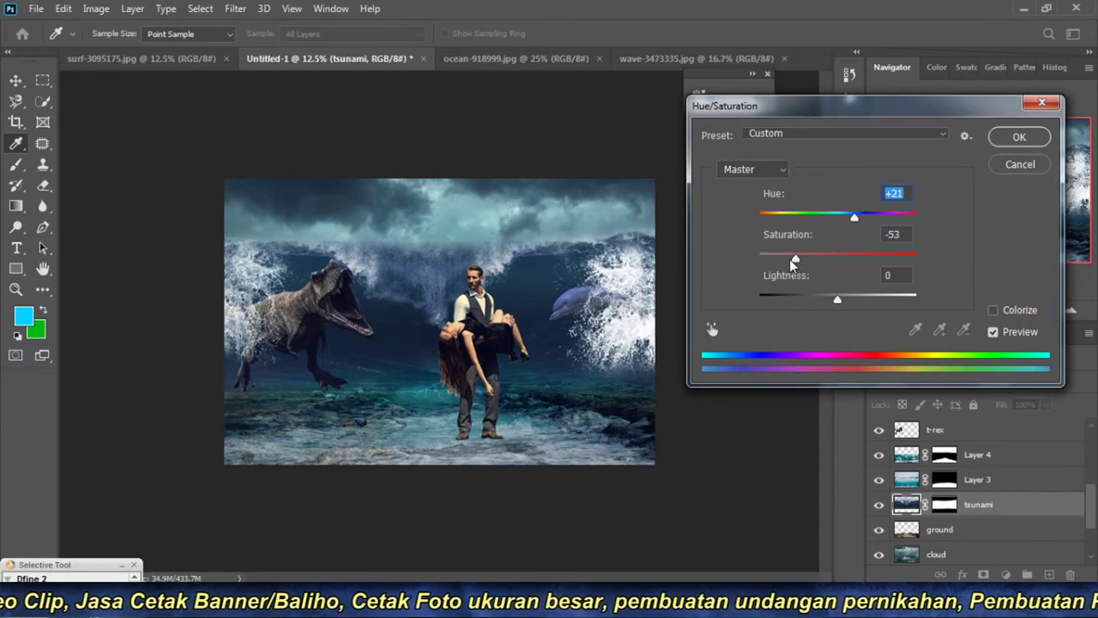
drag(793, 259, 787, 259)
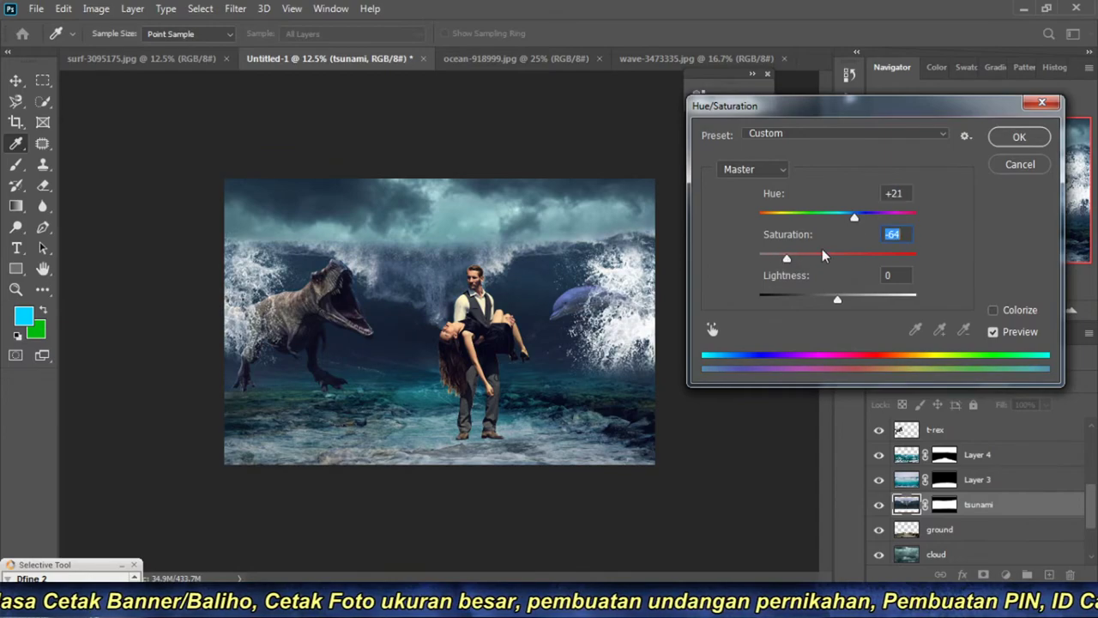
mouse_move(854, 216)
mouse_down()
mouse_move(956, 217)
mouse_move(846, 220)
mouse_up()
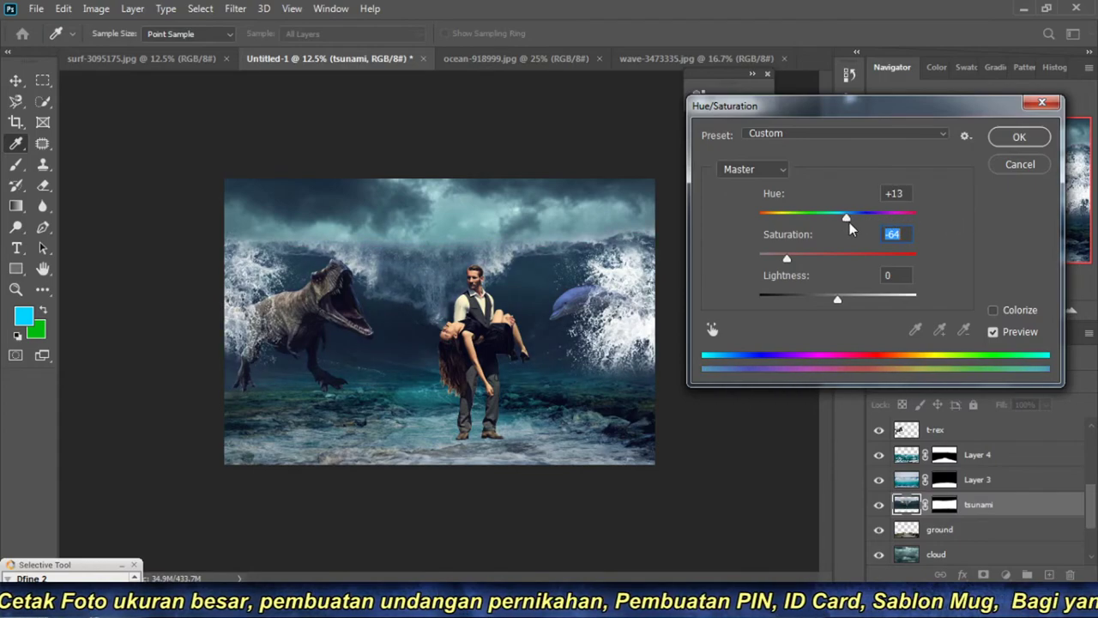
click(1030, 140)
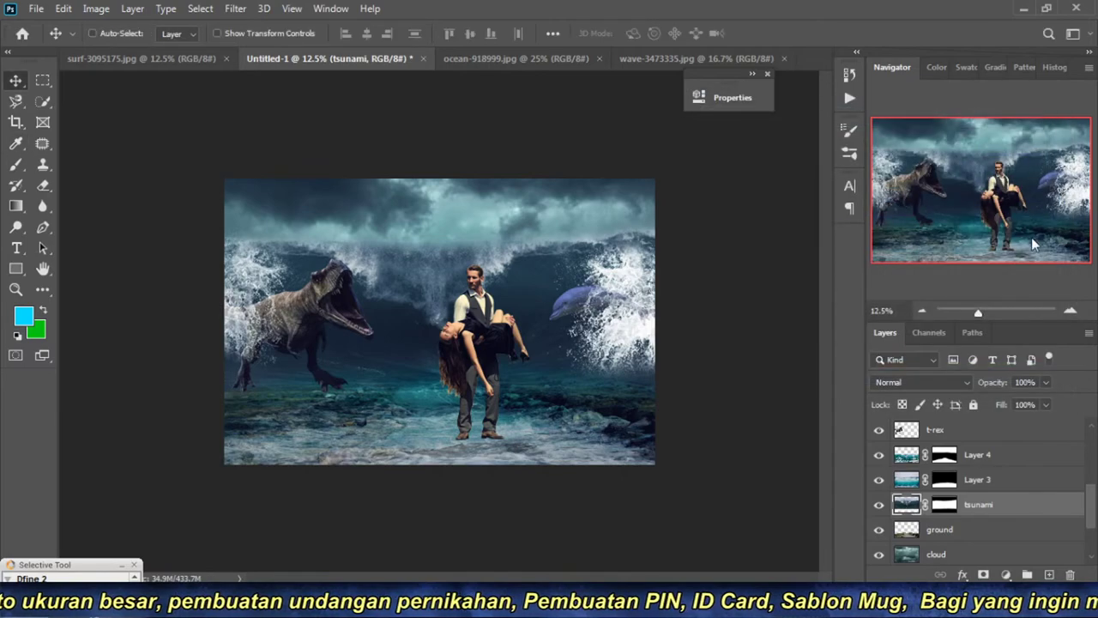
click(1072, 312)
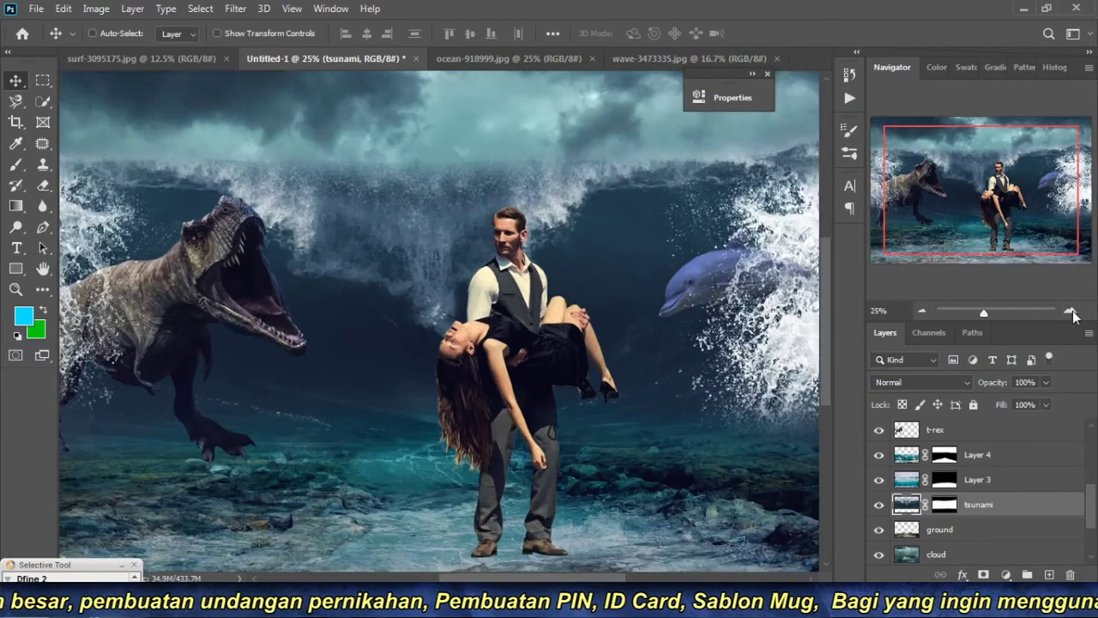
scroll(543, 336, down, 3)
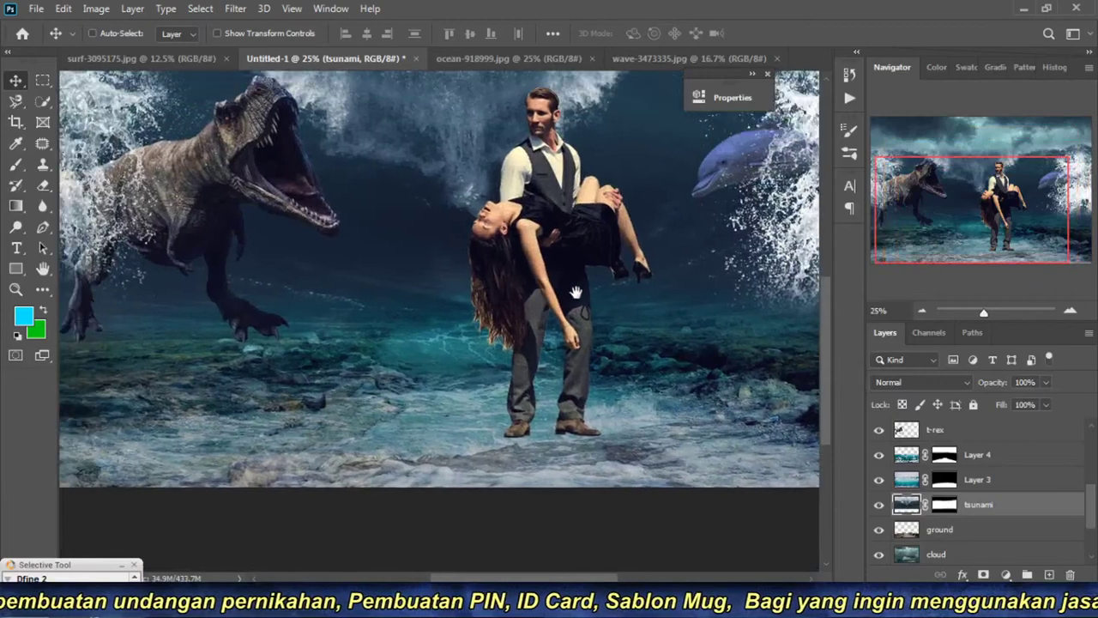
click(878, 480)
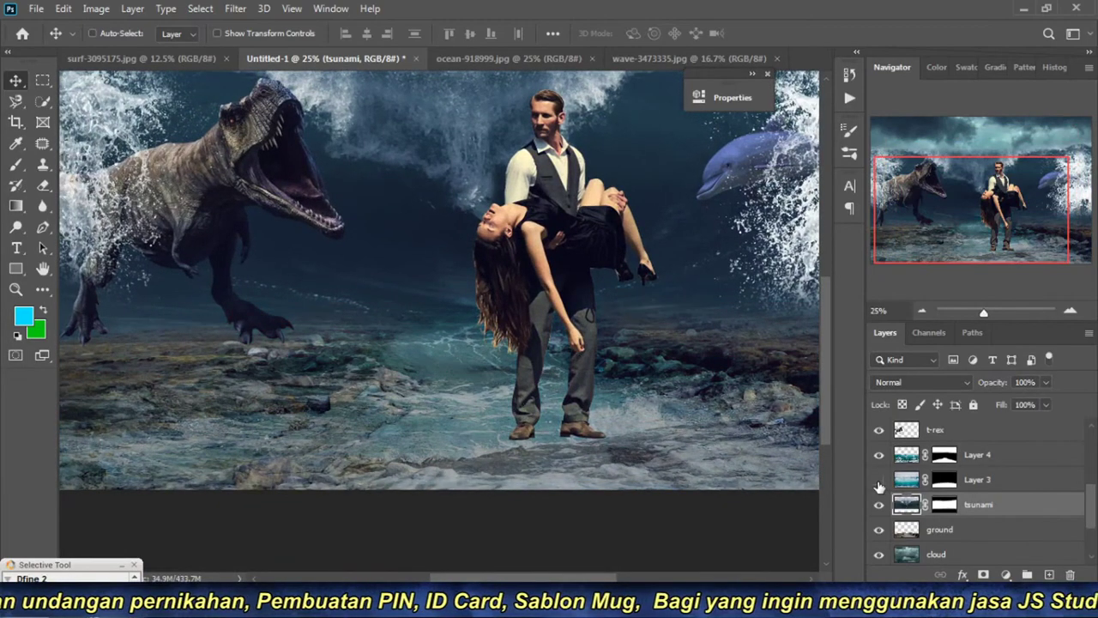
click(878, 481)
click(879, 482)
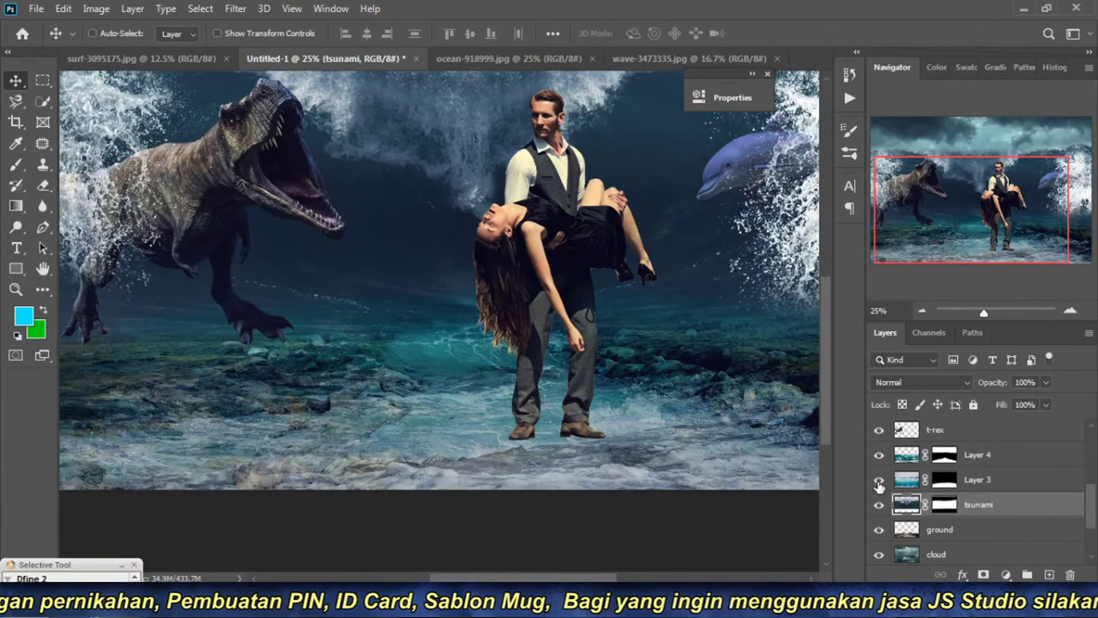
click(879, 482)
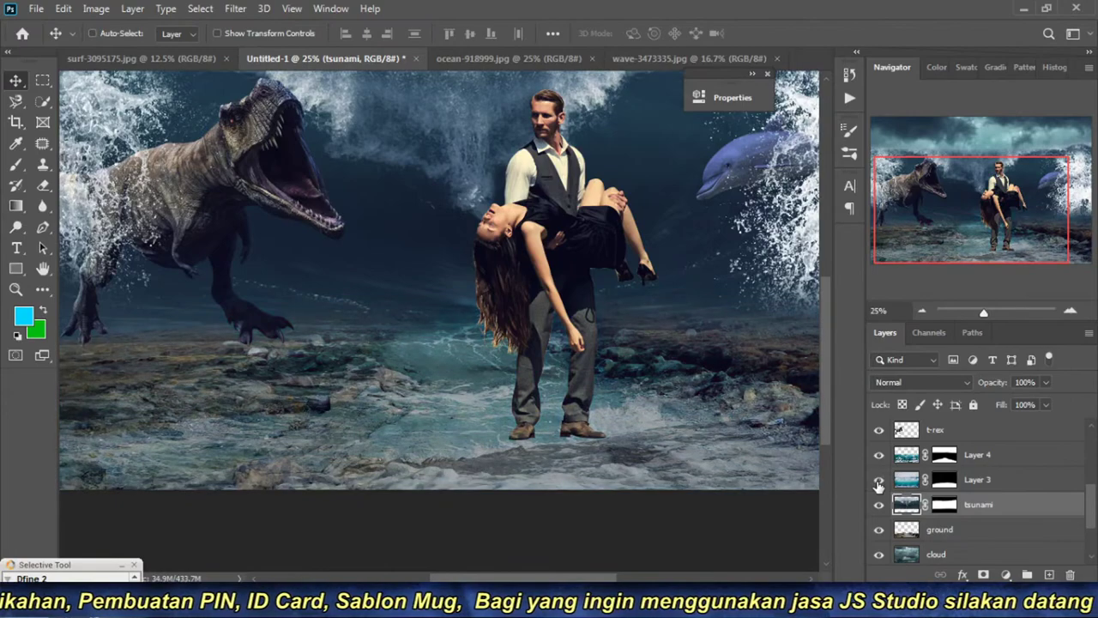
click(878, 482)
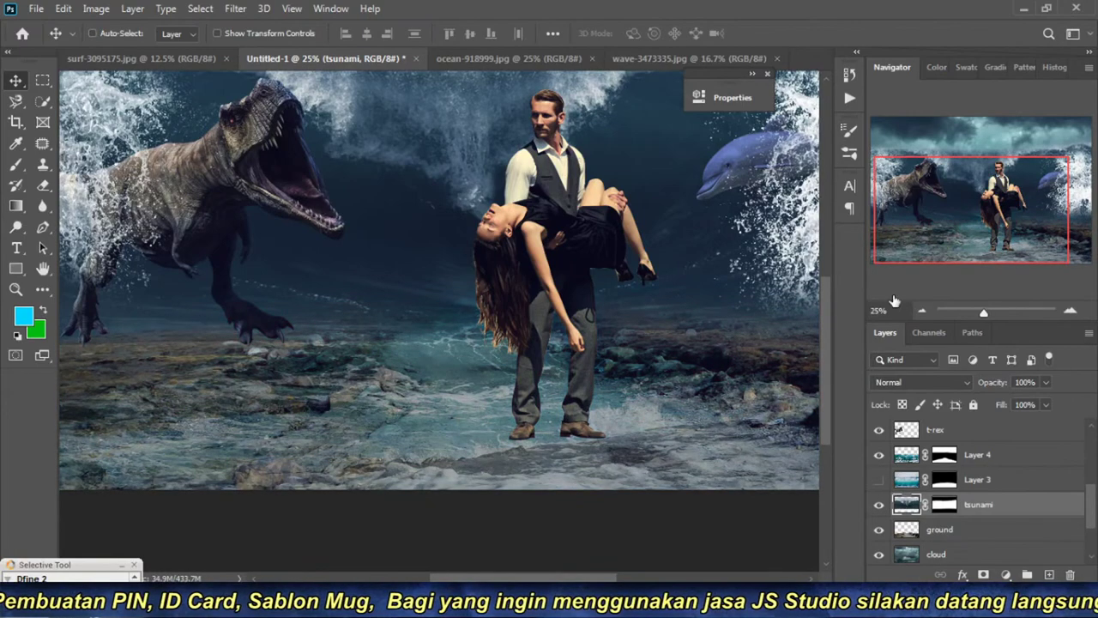
key(ctrl+minus)
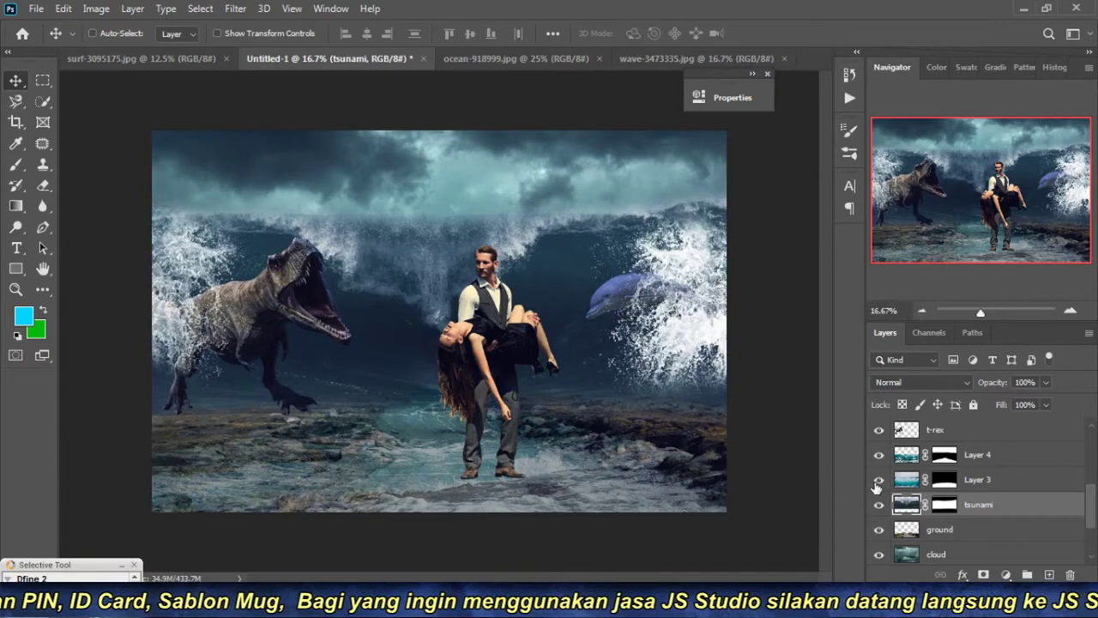
click(877, 482)
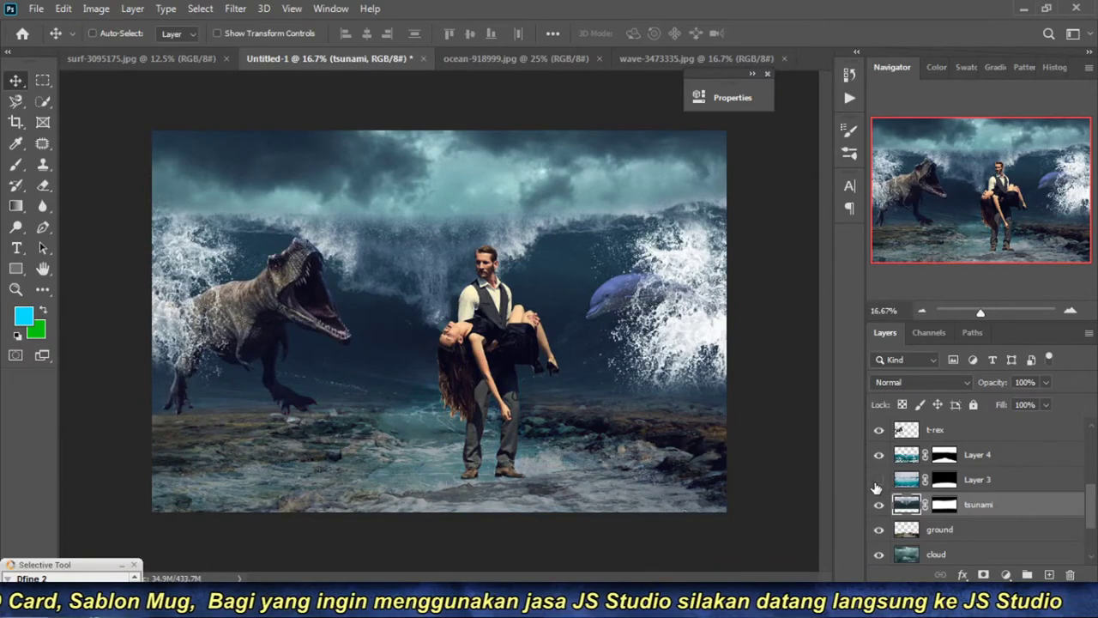
click(878, 482)
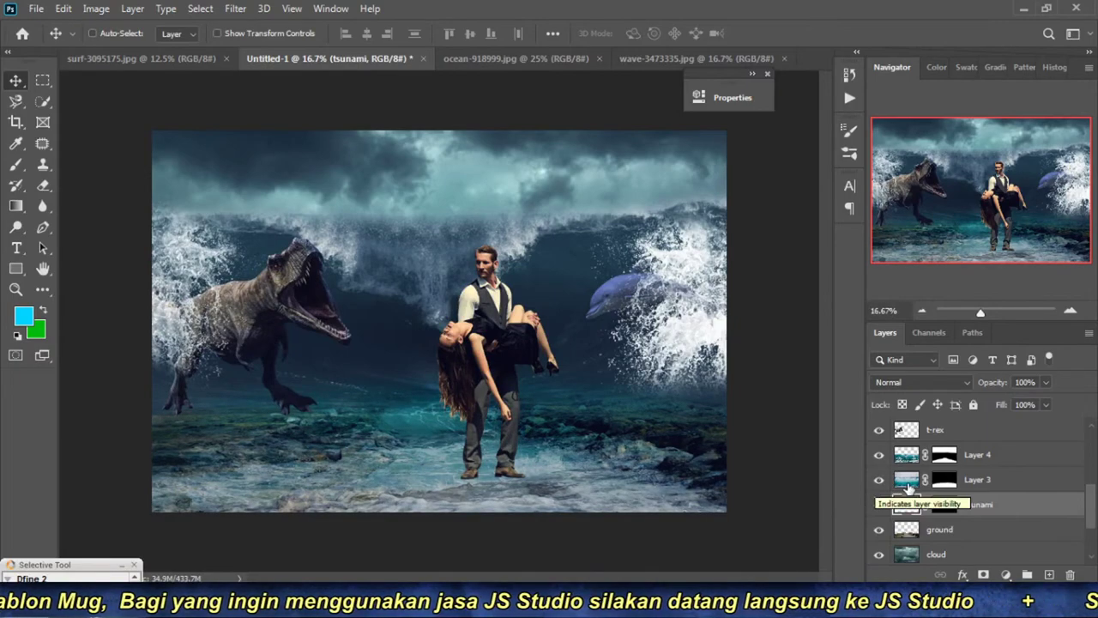
click(908, 478)
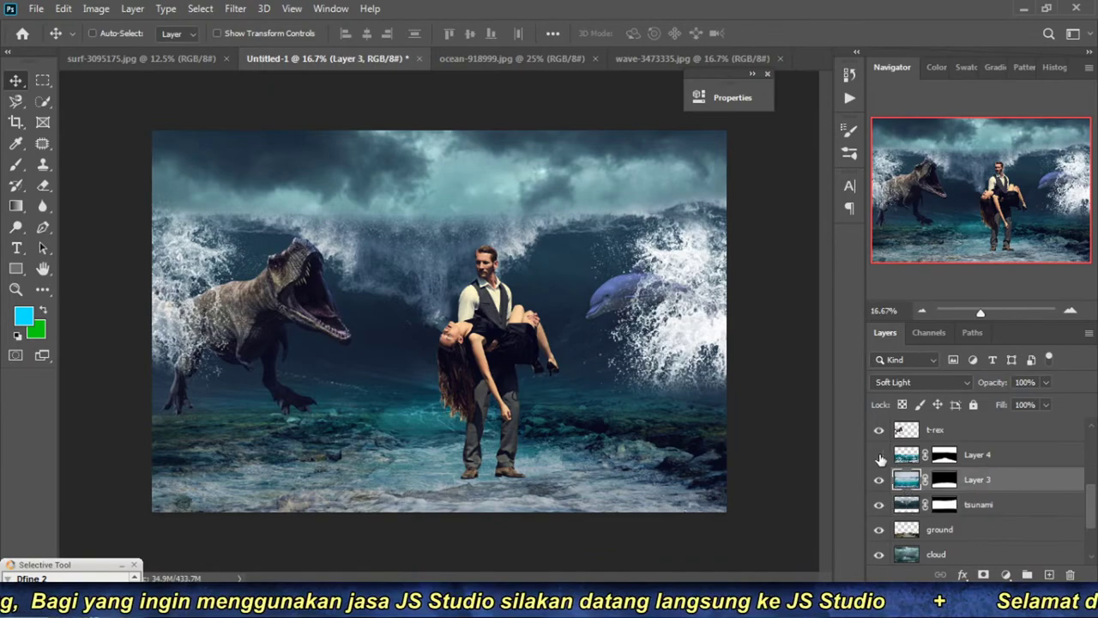
click(878, 455)
click(879, 454)
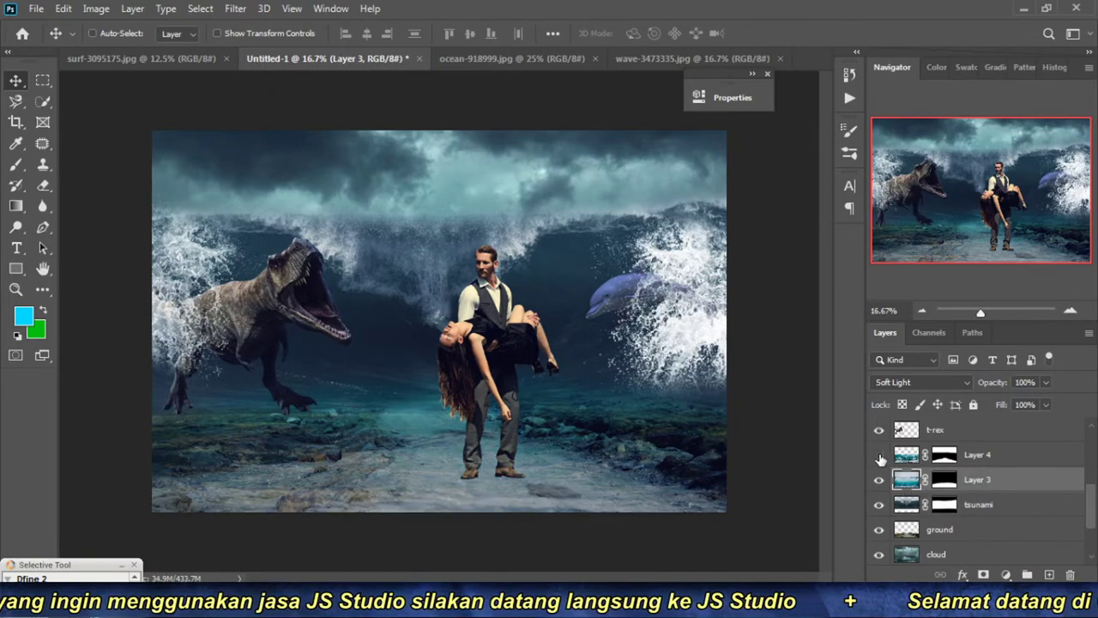
click(908, 459)
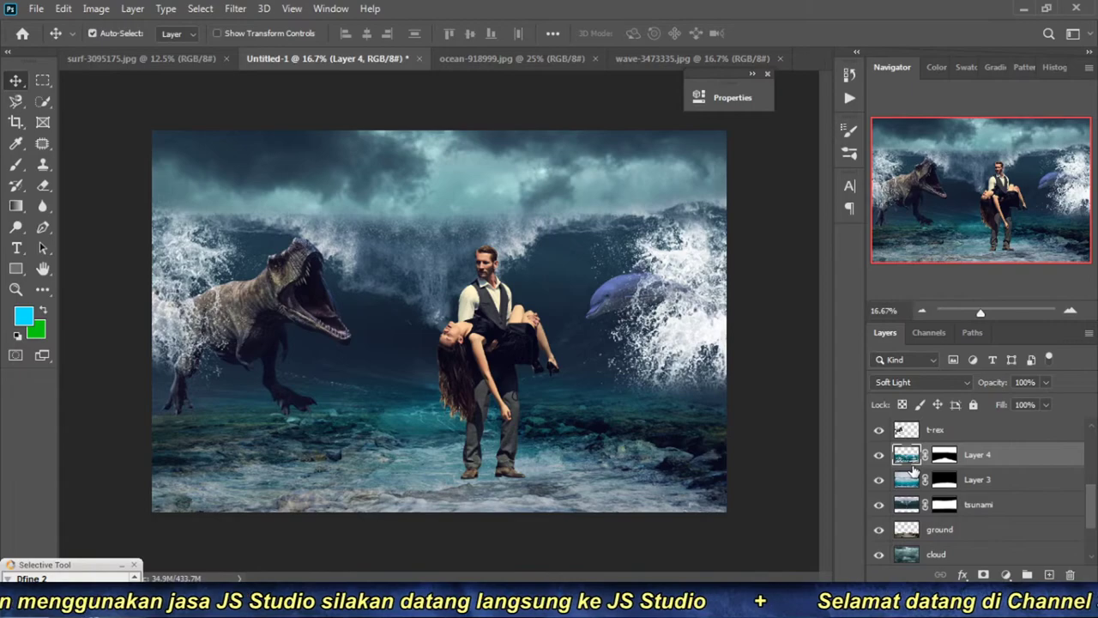
Step: Lower Layer 4's saturation to -30 with Hue/Saturation
key(ctrl+u)
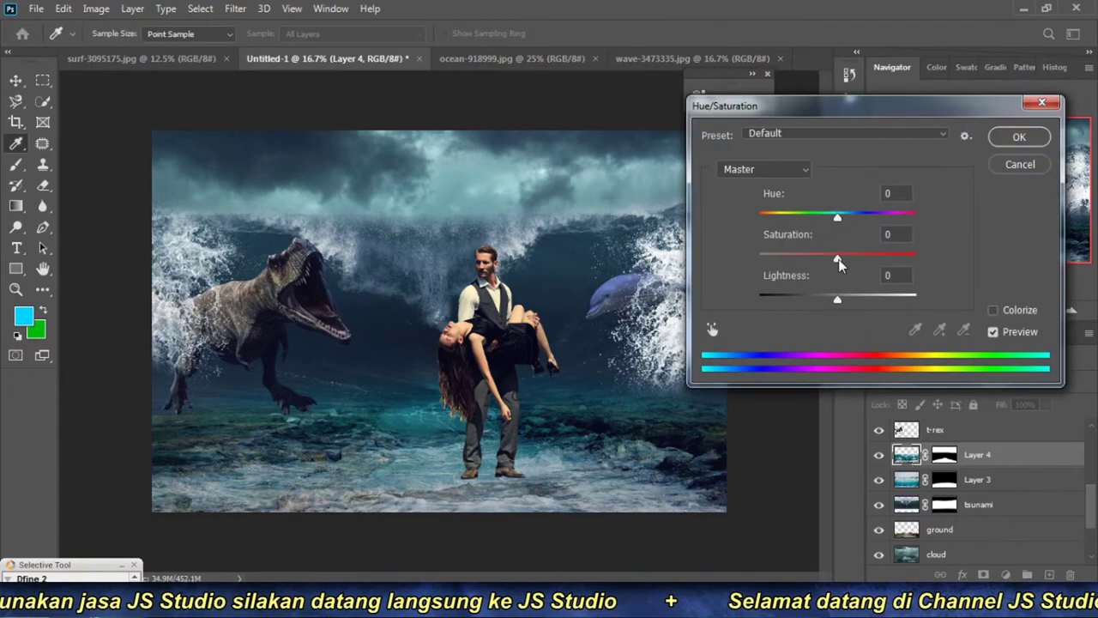
drag(838, 259, 808, 259)
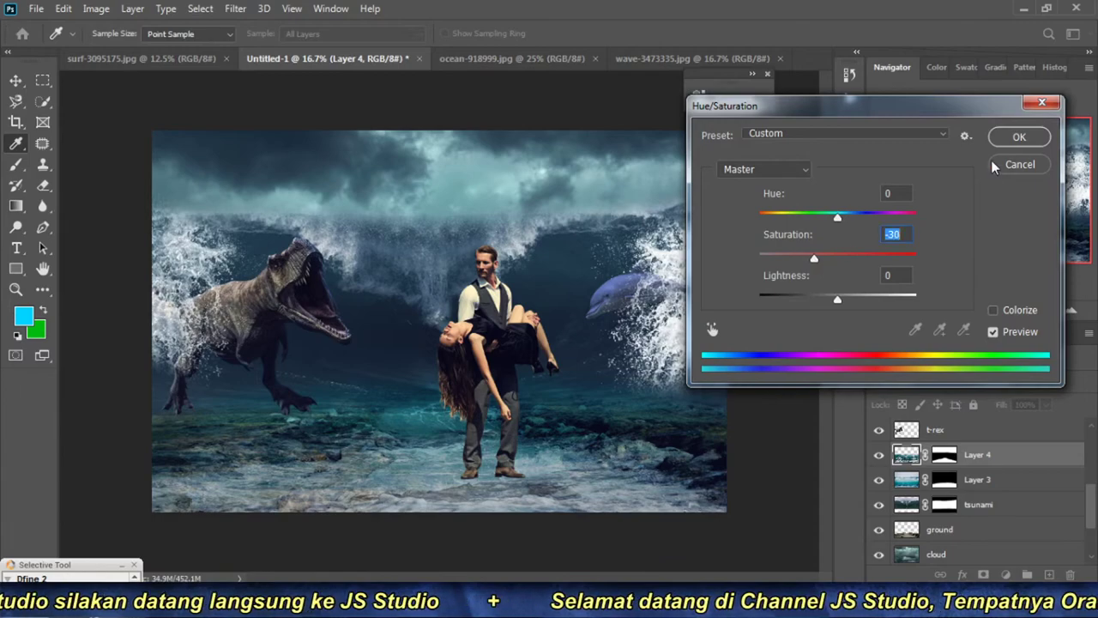
click(1019, 137)
Step: Lower Layer 3's saturation to -49 with Hue/Saturation
click(904, 484)
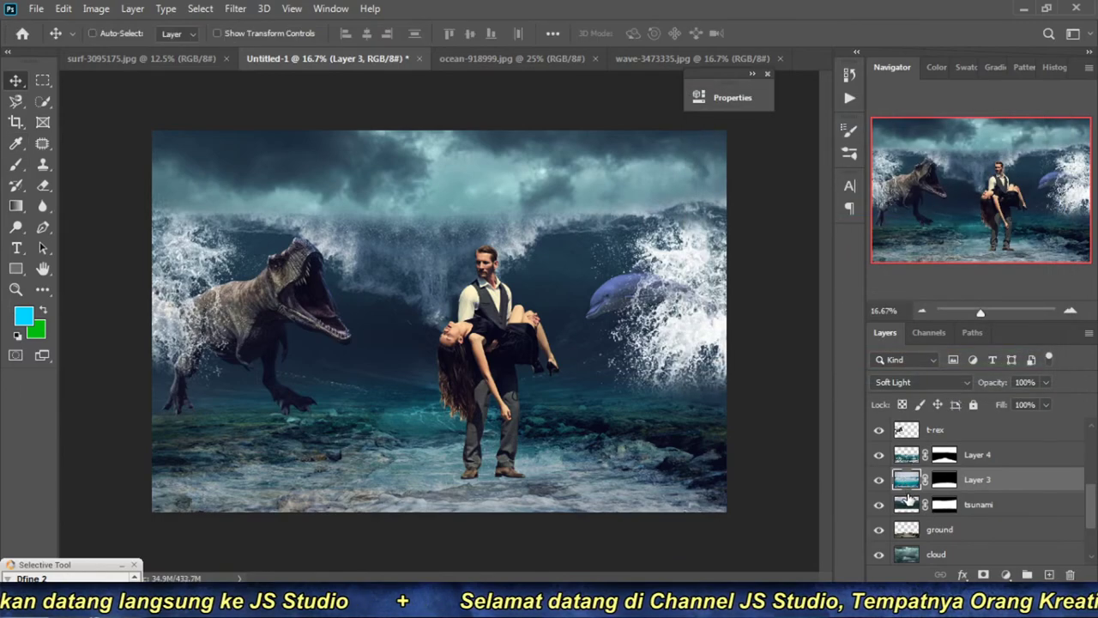
key(ctrl+u)
drag(837, 256, 800, 261)
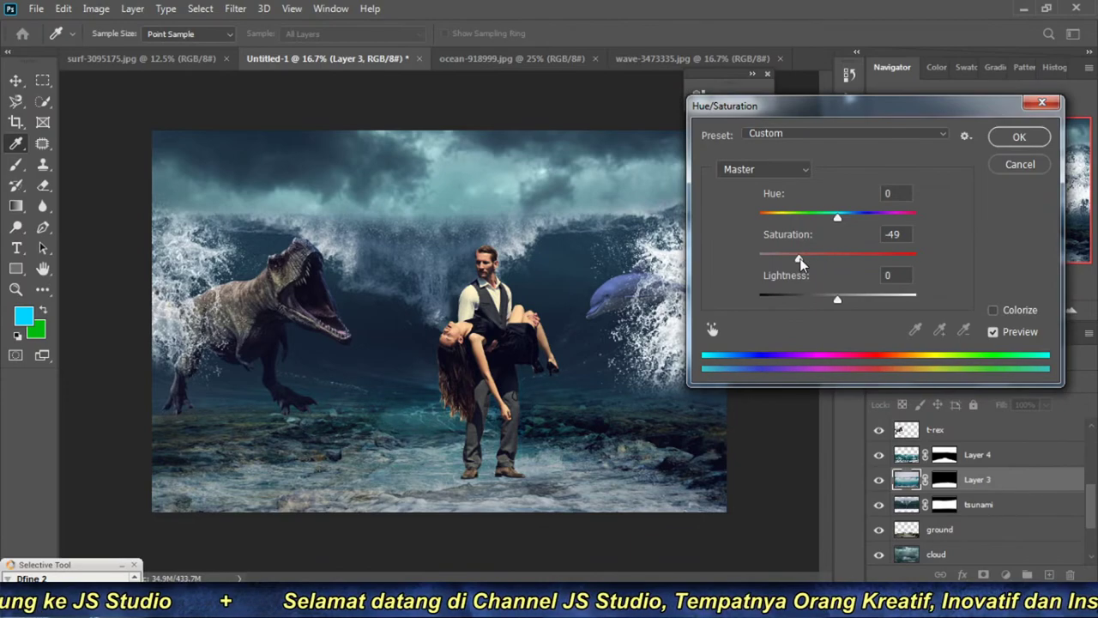
click(1018, 137)
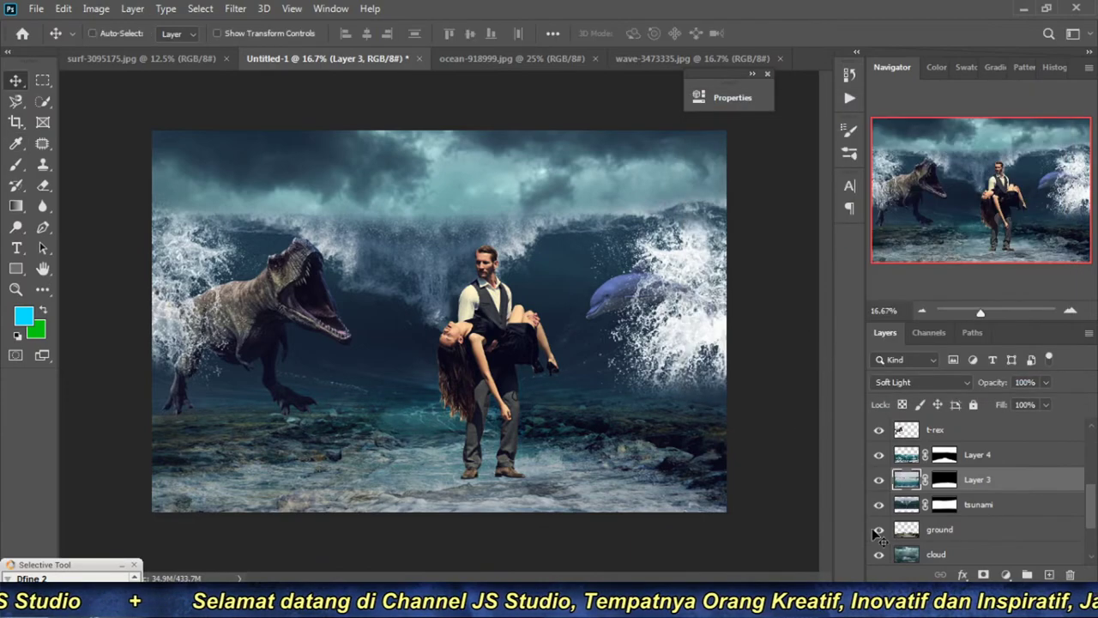
Step: Add a Curves layer clipped to the model layer and bend its midpoint to darken the couple
scroll(944, 484, up, 3)
scroll(943, 485, up, 3)
scroll(943, 485, up, 2)
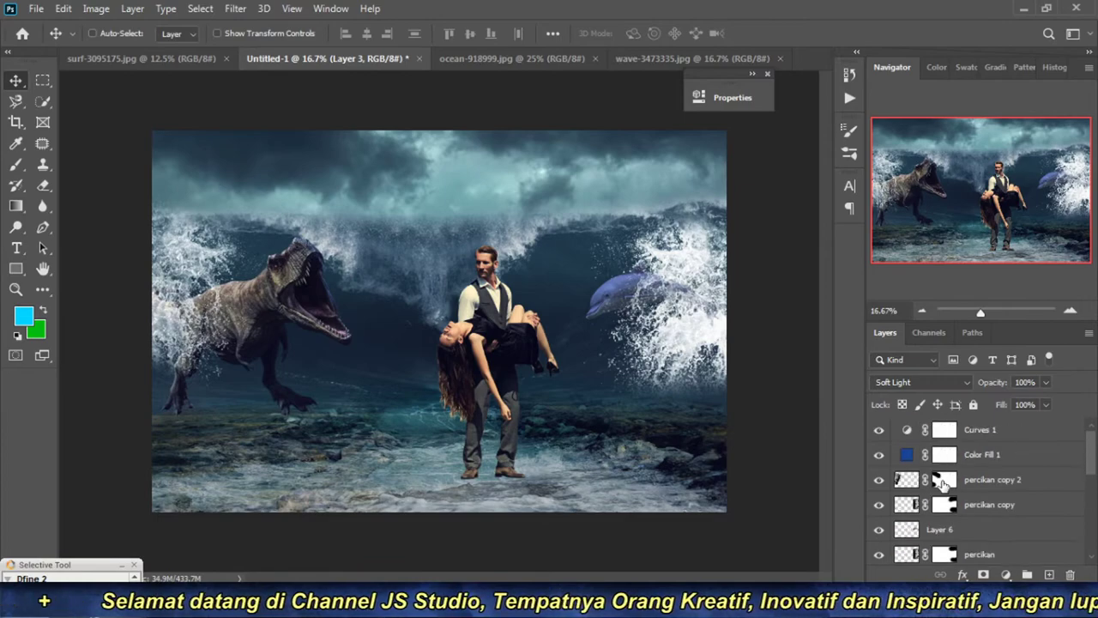
scroll(943, 485, down, 1)
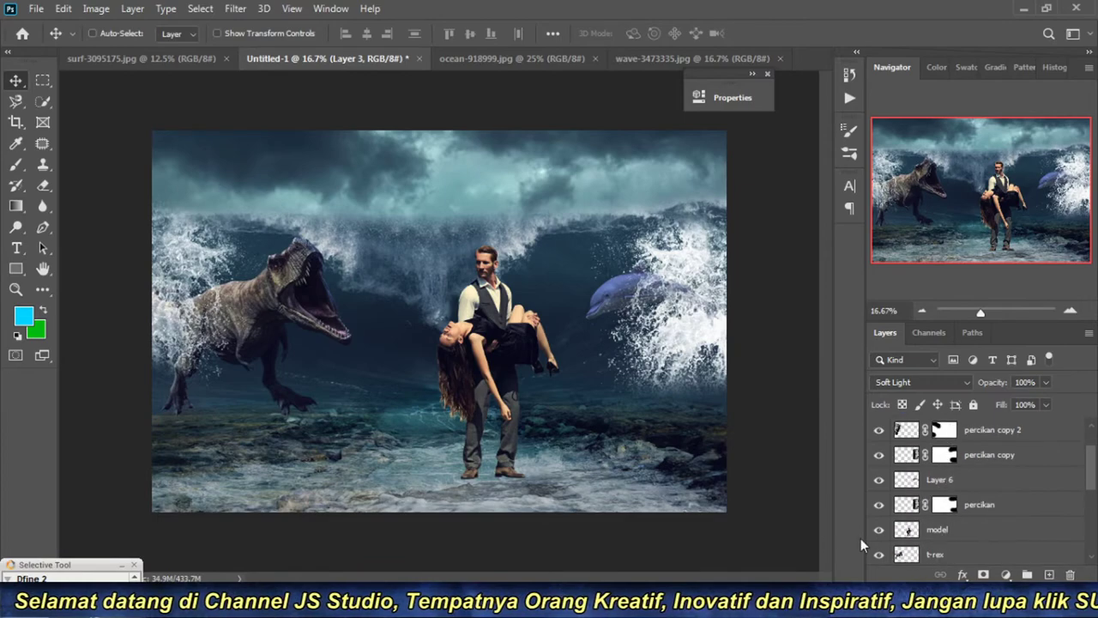
click(957, 530)
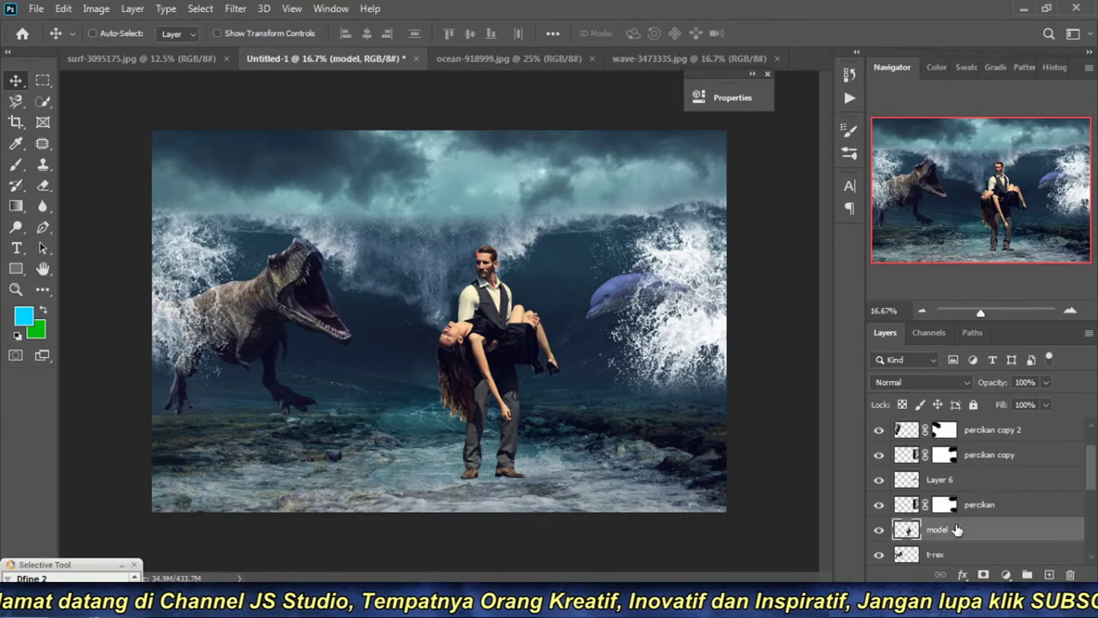
click(1006, 573)
click(1023, 371)
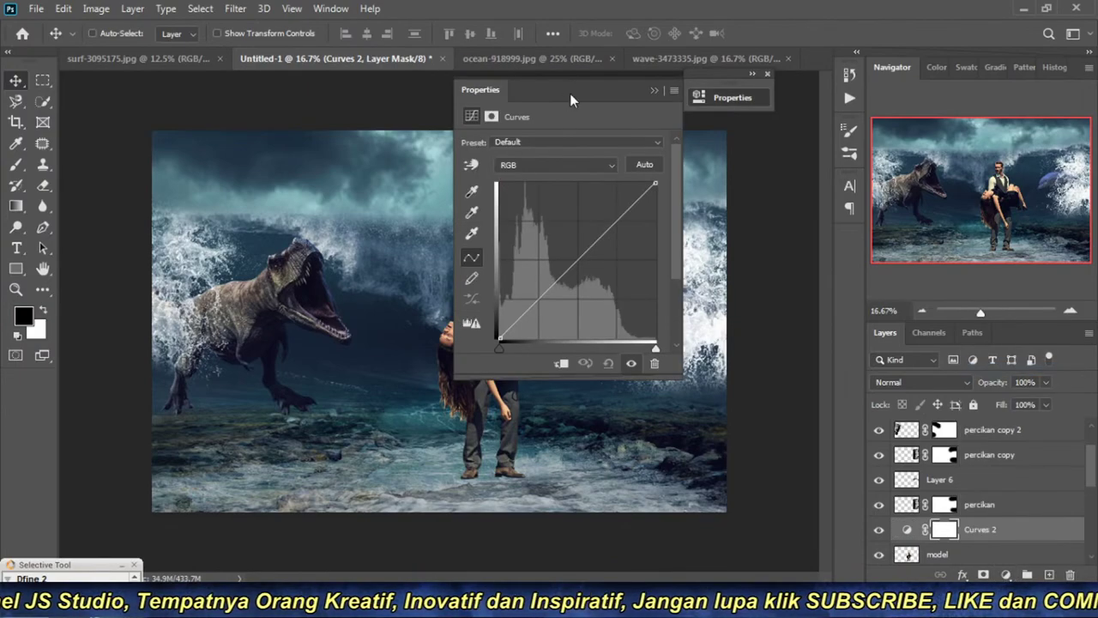
drag(572, 101, 768, 118)
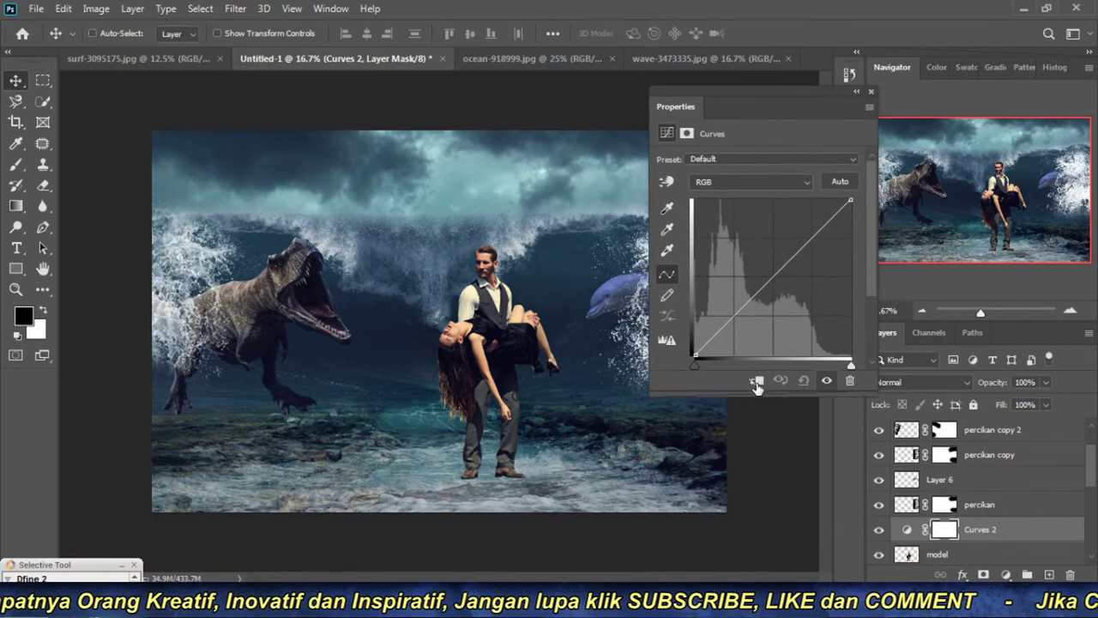
click(756, 382)
click(763, 290)
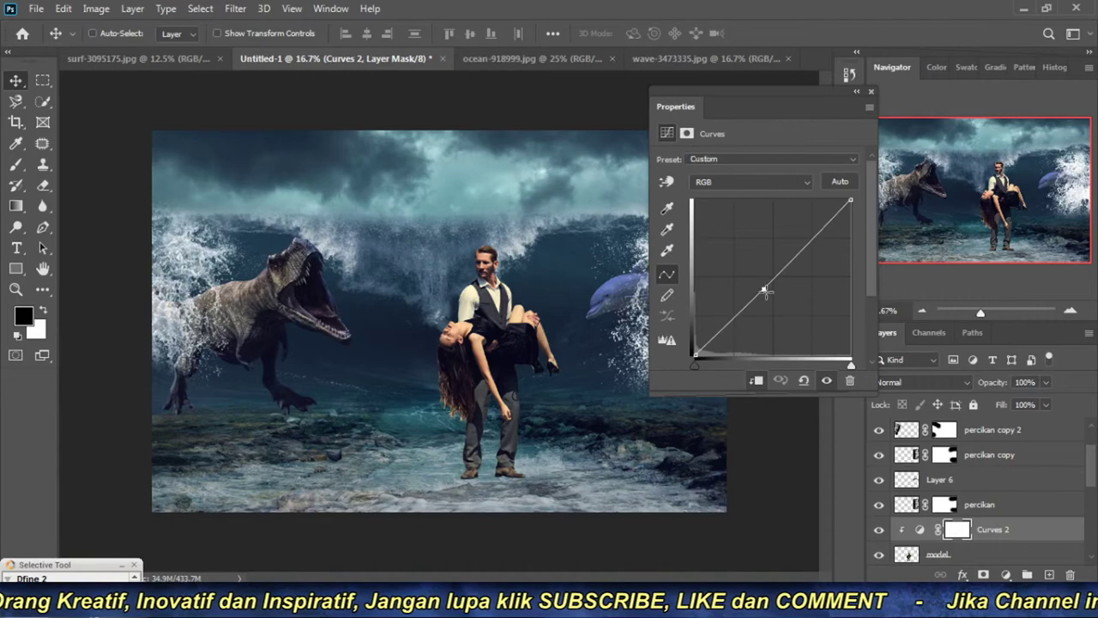
drag(764, 290, 775, 294)
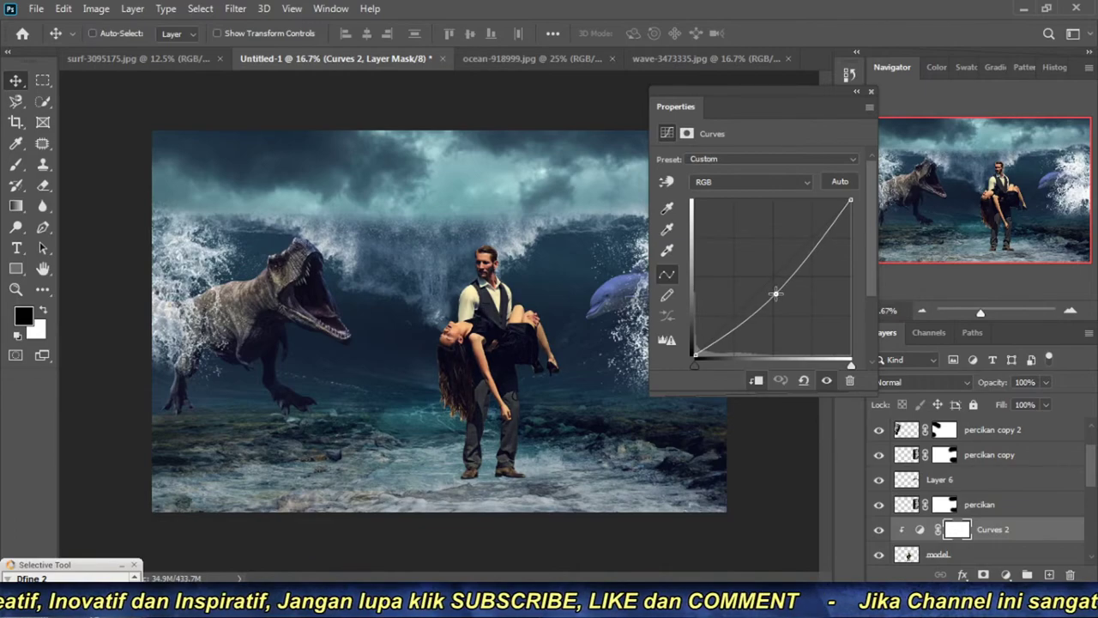
click(855, 92)
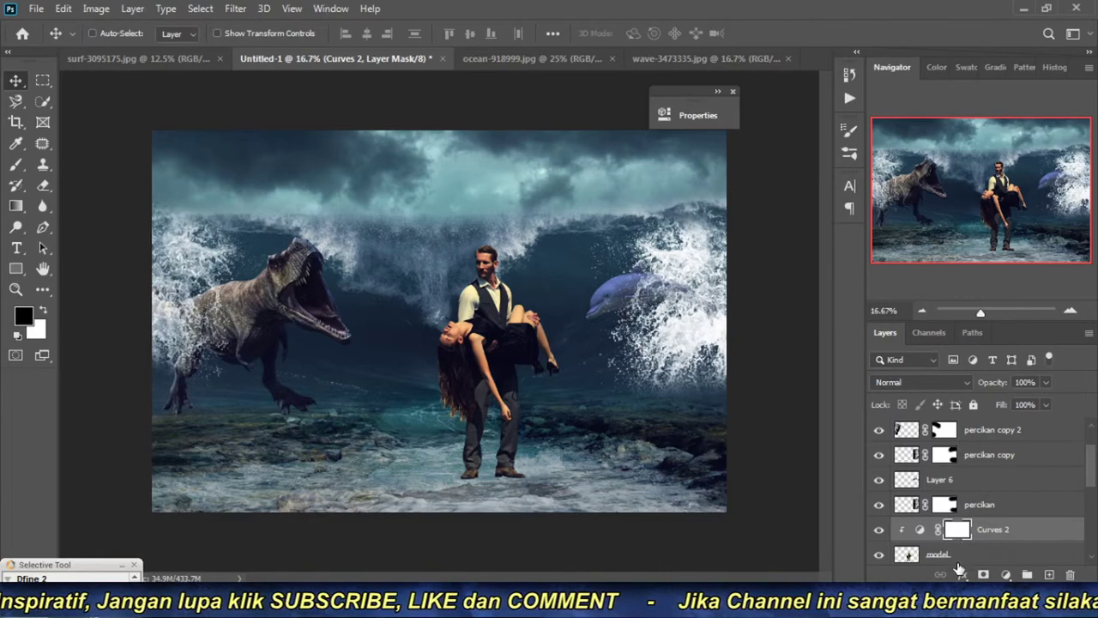
Step: Add a Hue/Saturation layer at Saturation -55, clipped to the couple's layers
click(1005, 574)
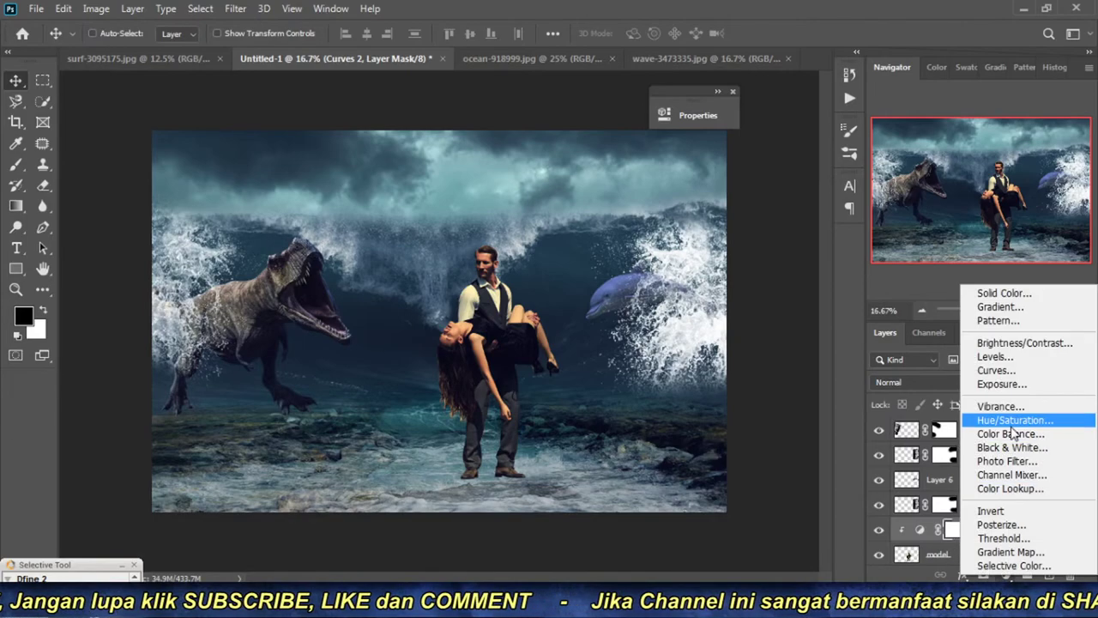
click(999, 420)
drag(511, 112, 835, 169)
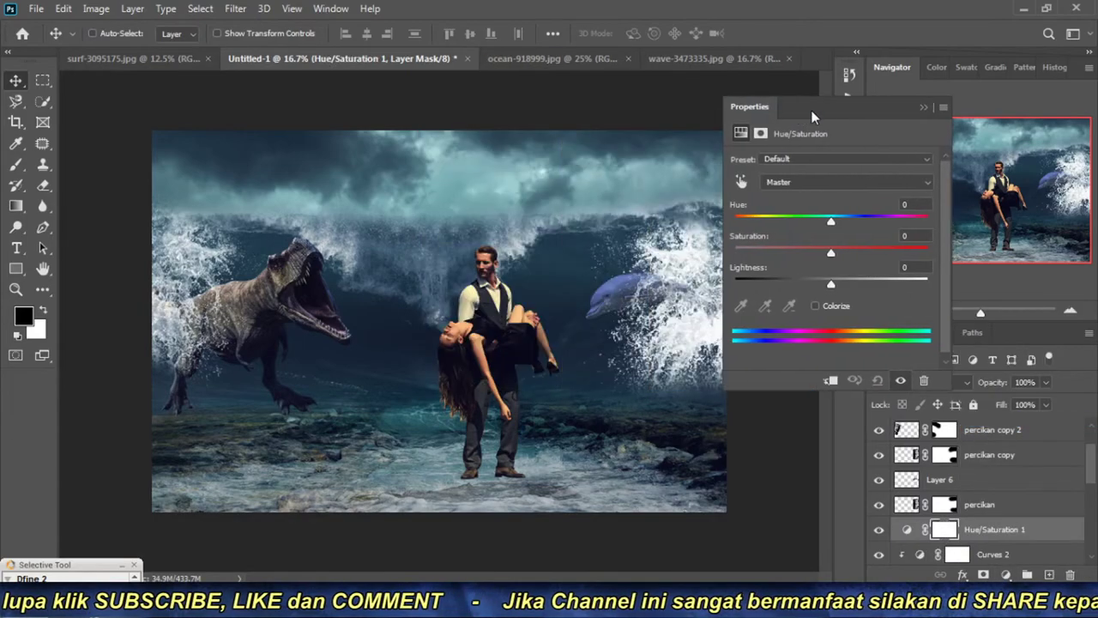
drag(711, 213, 677, 213)
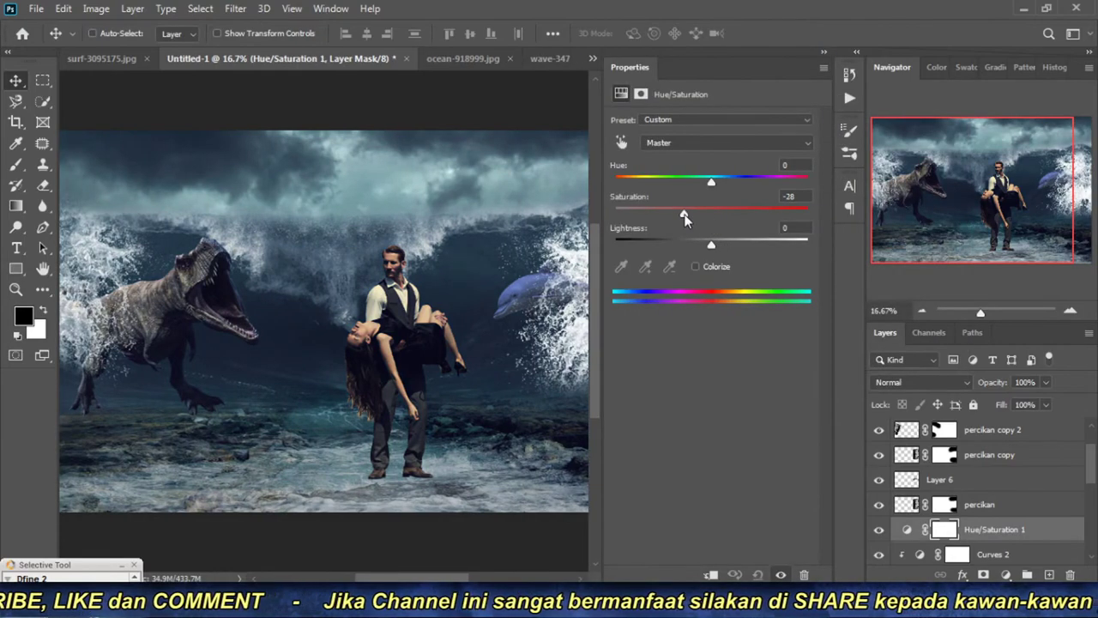
click(711, 575)
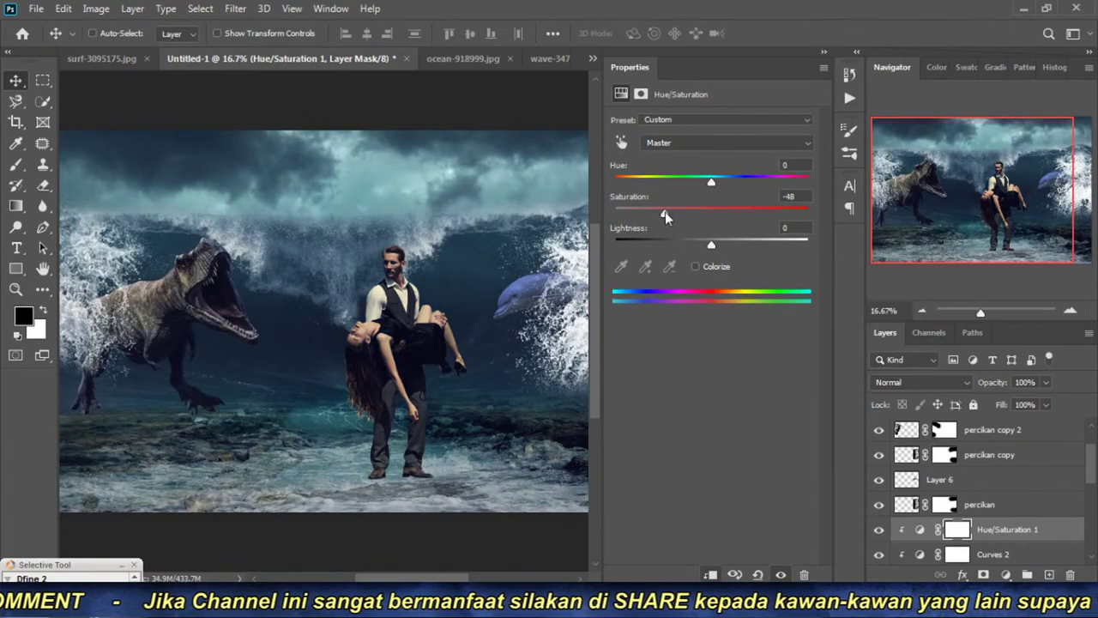
drag(665, 211, 660, 211)
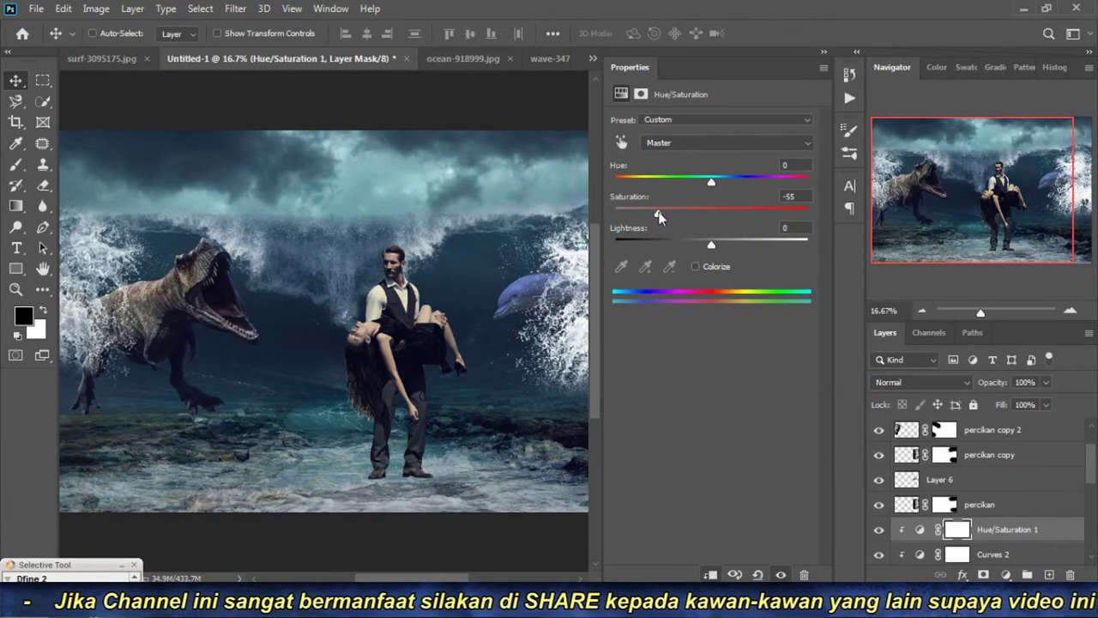
Step: Close the Hue/Saturation settings and zoom in to inspect the man's legs and feet
click(824, 55)
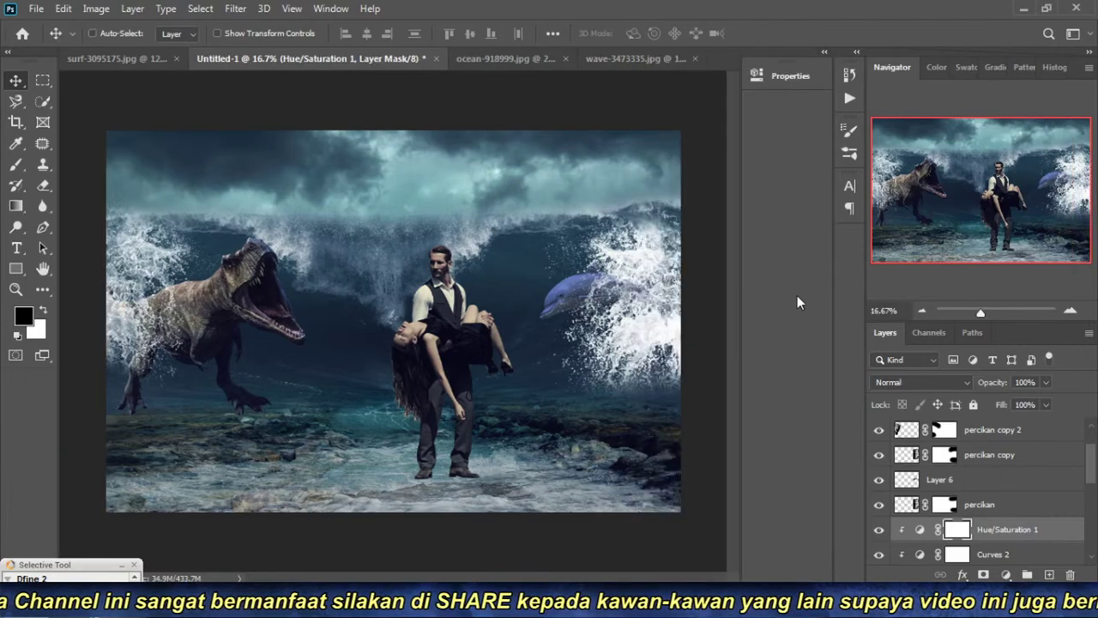
click(822, 54)
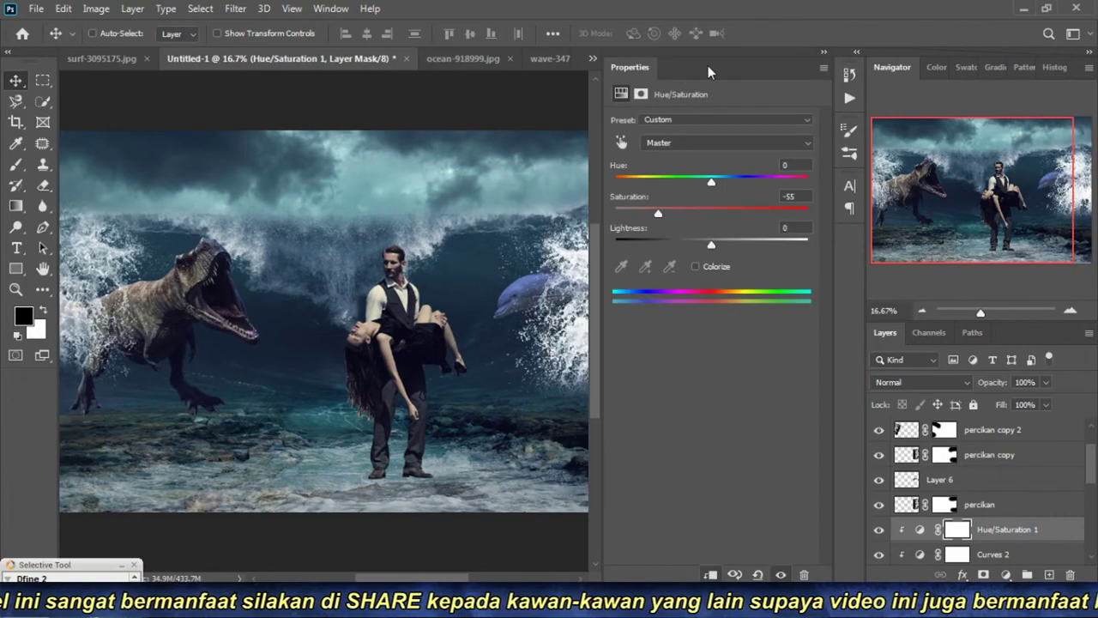
mouse_move(708, 66)
mouse_down()
mouse_move(578, 134)
mouse_move(566, 130)
mouse_up()
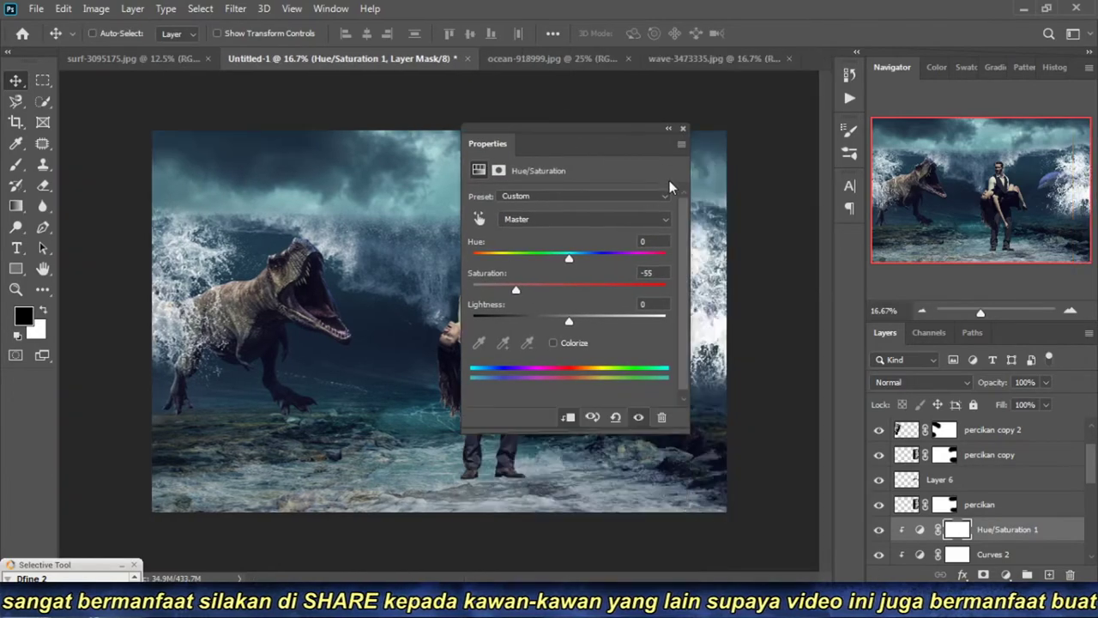
click(683, 129)
click(1069, 310)
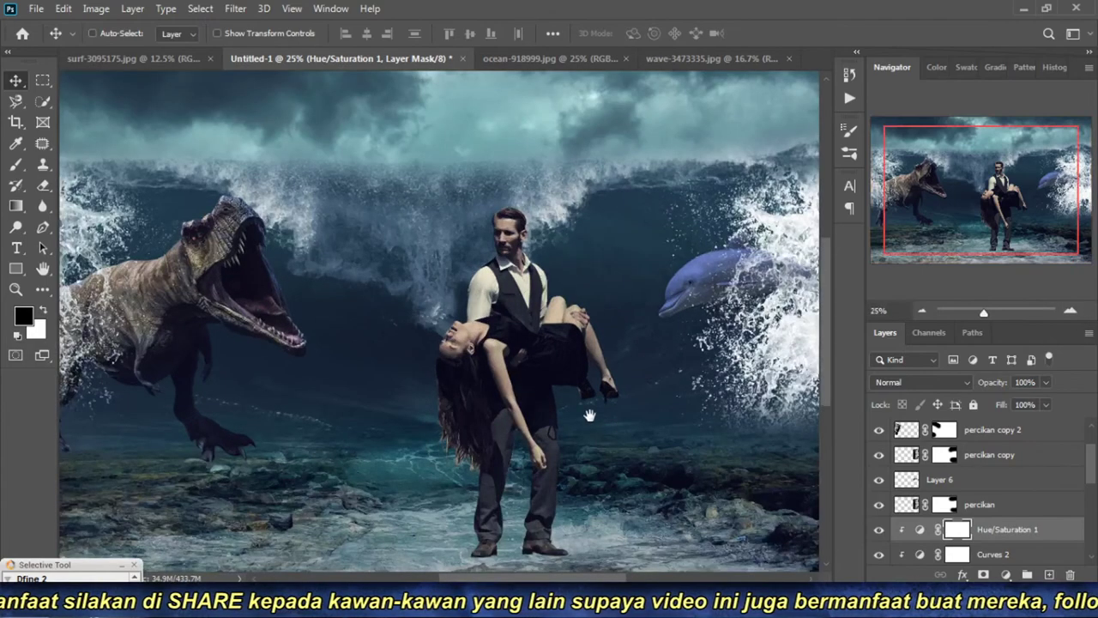
drag(589, 415, 855, 340)
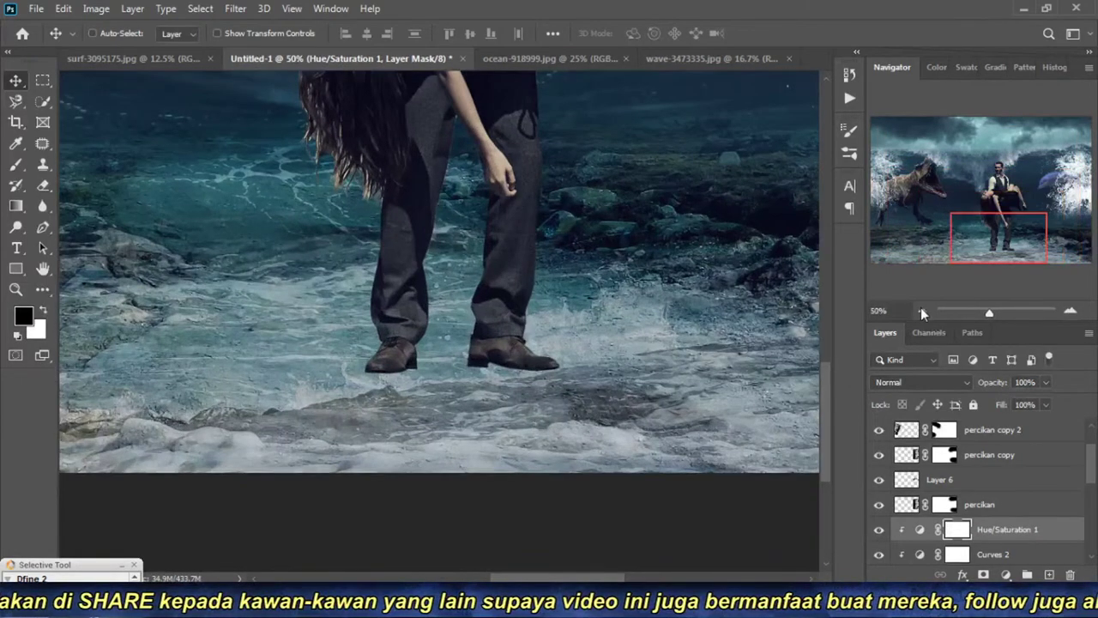
click(920, 308)
drag(593, 287, 456, 404)
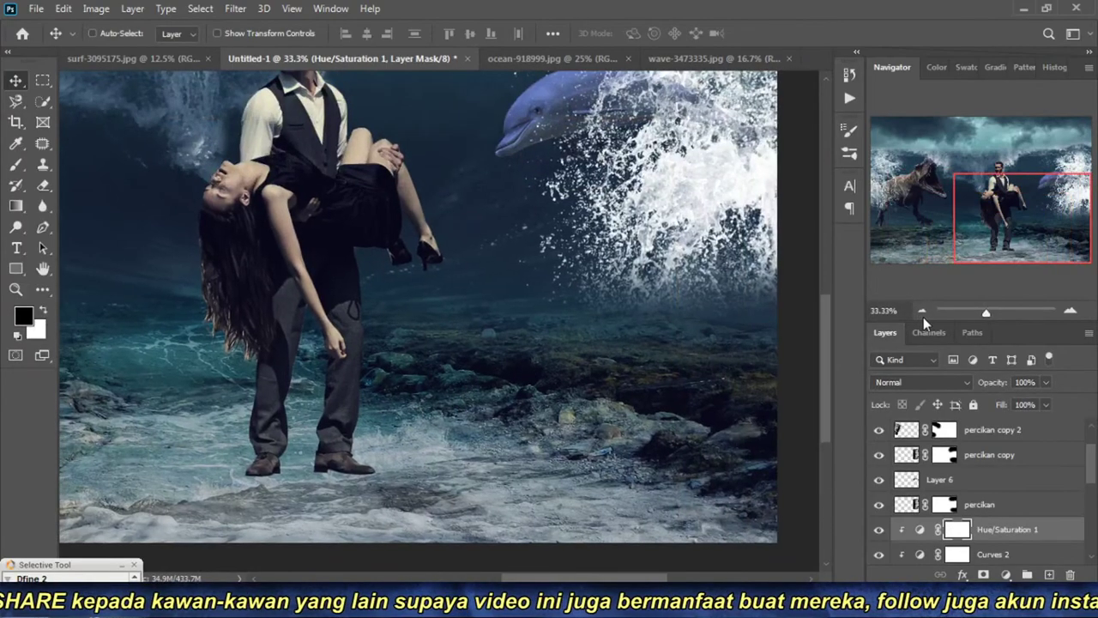
click(920, 313)
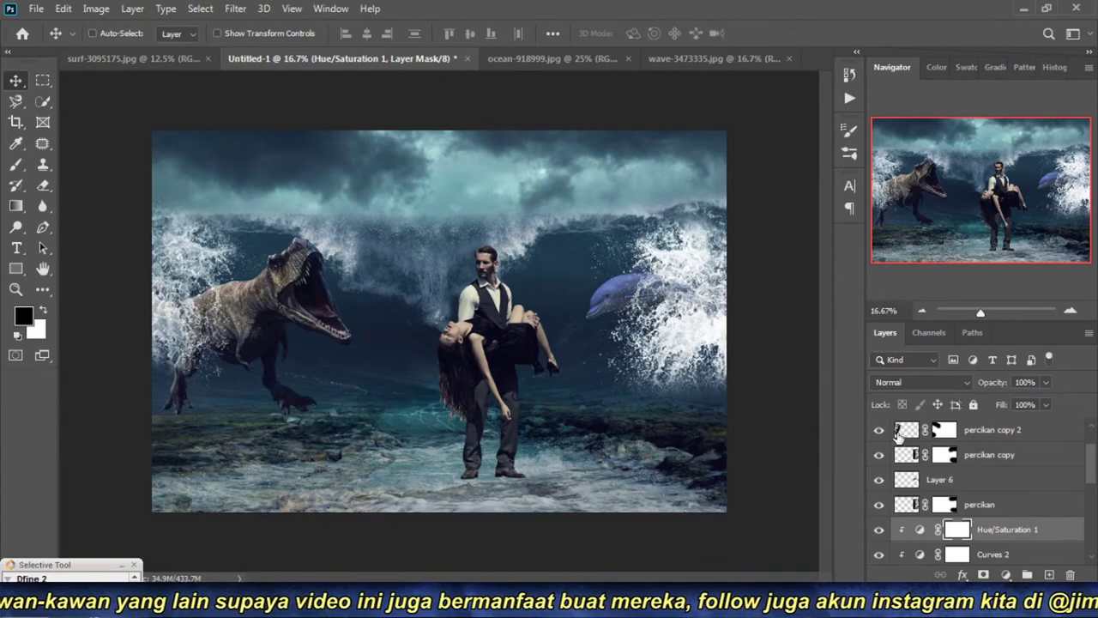
Step: Duplicate the percikan copy 2 splash, rotate and shrink it, and place it right of the man's legs
click(907, 431)
drag(184, 309, 494, 461)
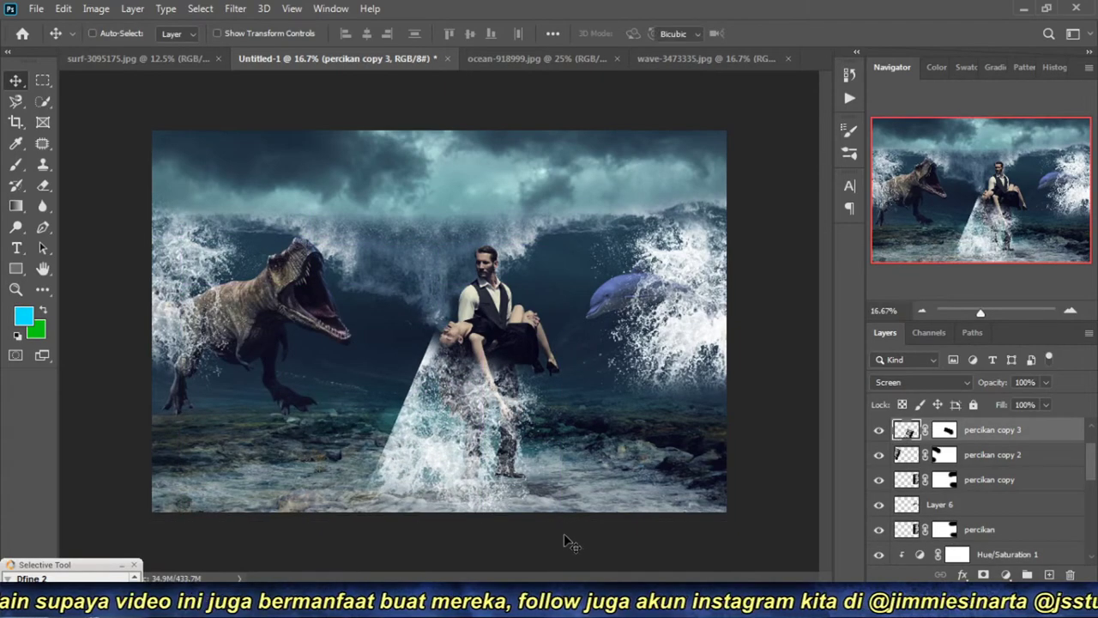
key(ctrl+t)
drag(625, 275, 130, 276)
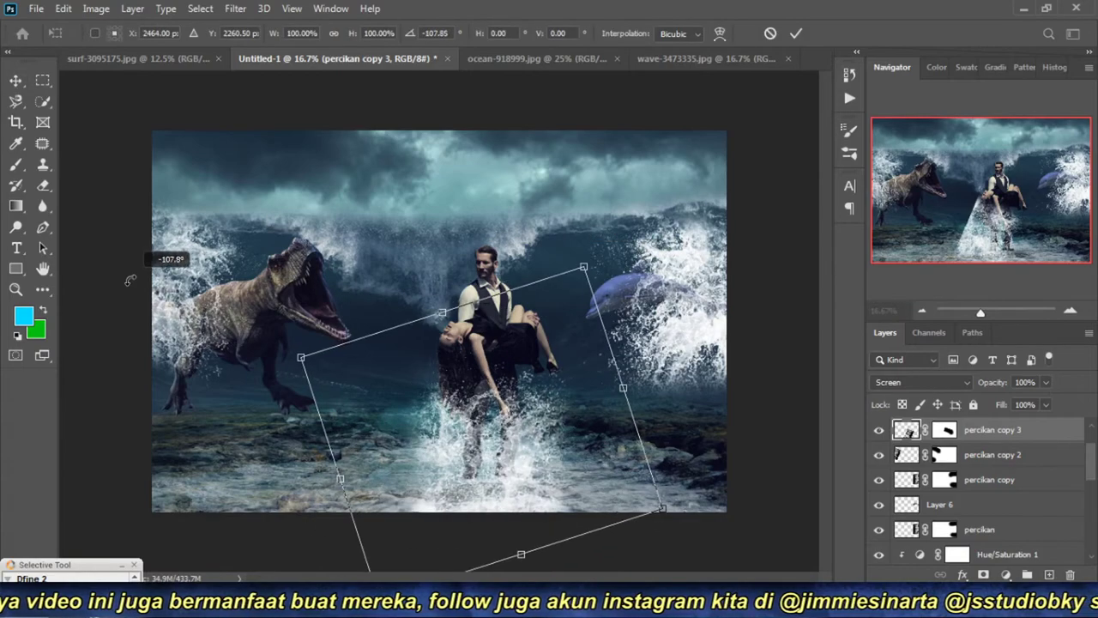
drag(583, 268, 530, 360)
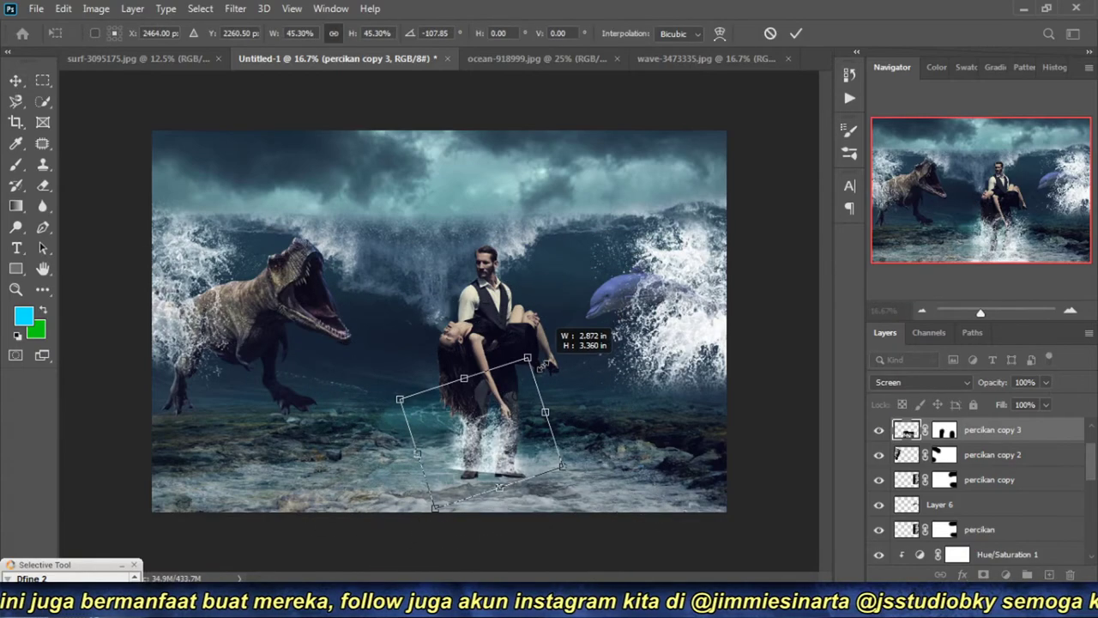
key(Return)
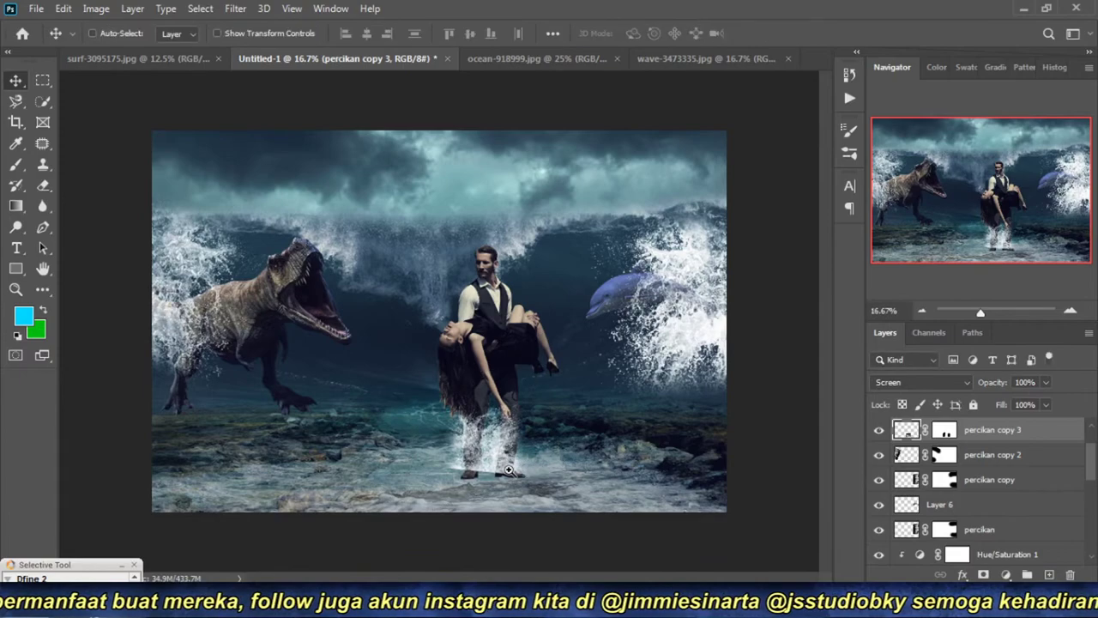
scroll(507, 393, up, 1)
mouse_move(465, 470)
mouse_down()
mouse_move(490, 418)
mouse_move(491, 248)
mouse_up()
mouse_move(452, 291)
mouse_down()
mouse_move(573, 318)
mouse_move(580, 338)
mouse_move(600, 342)
mouse_up()
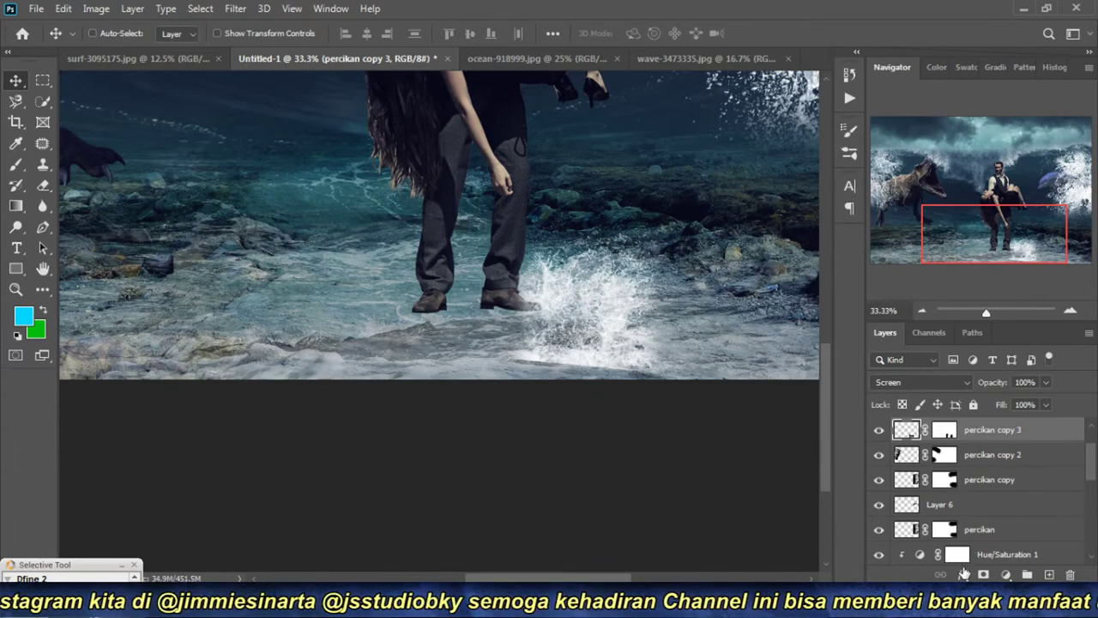
Step: Select the splash mask with a resized brush, then drag a copy of the splash left
click(945, 430)
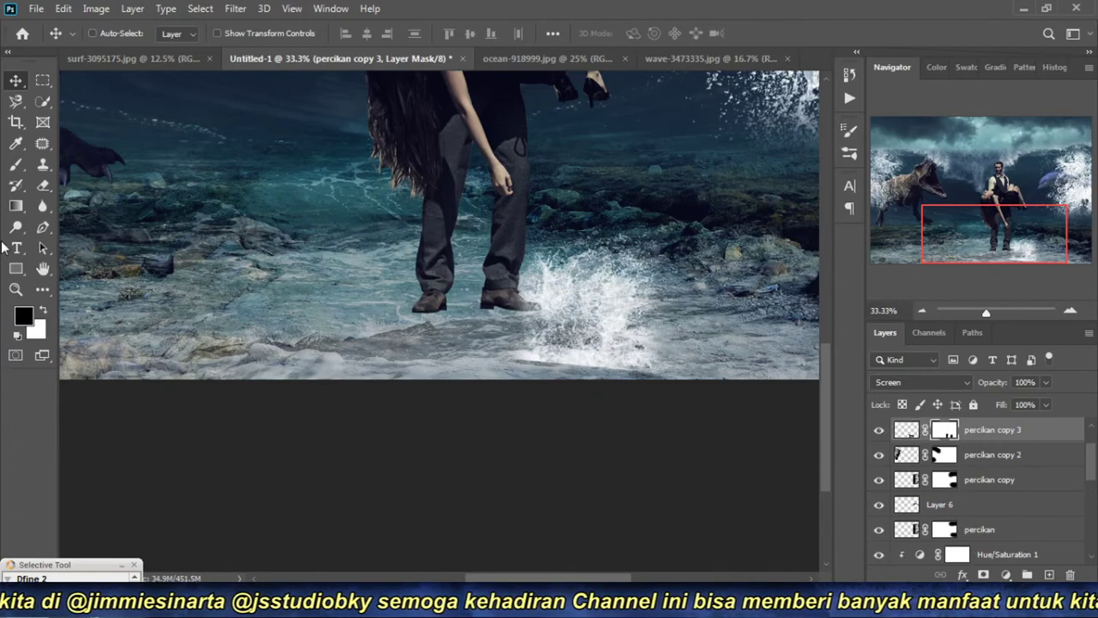
key(b)
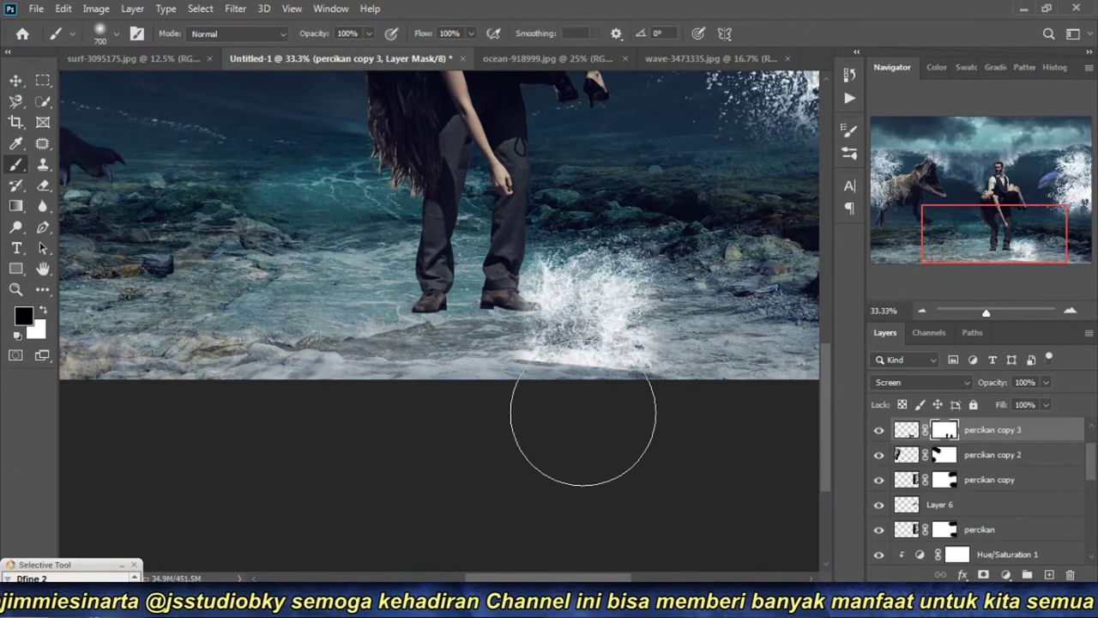
key(bracketright)
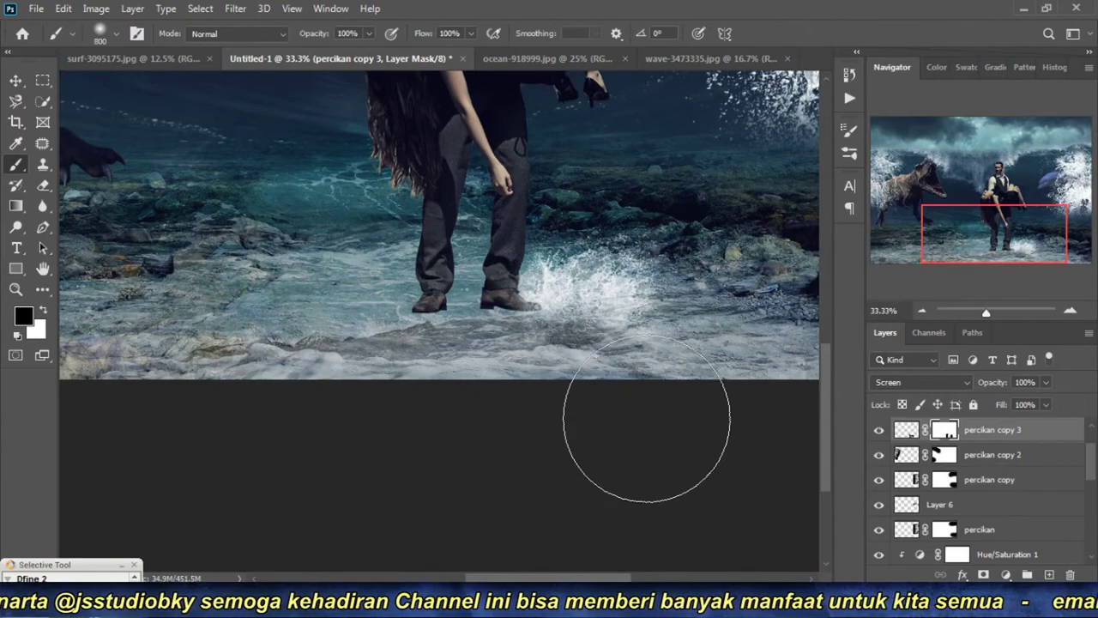
key(bracketright)
key(bracketright)
key(bracketleft)
key(bracketleft)
key(bracketleft)
key(bracketleft)
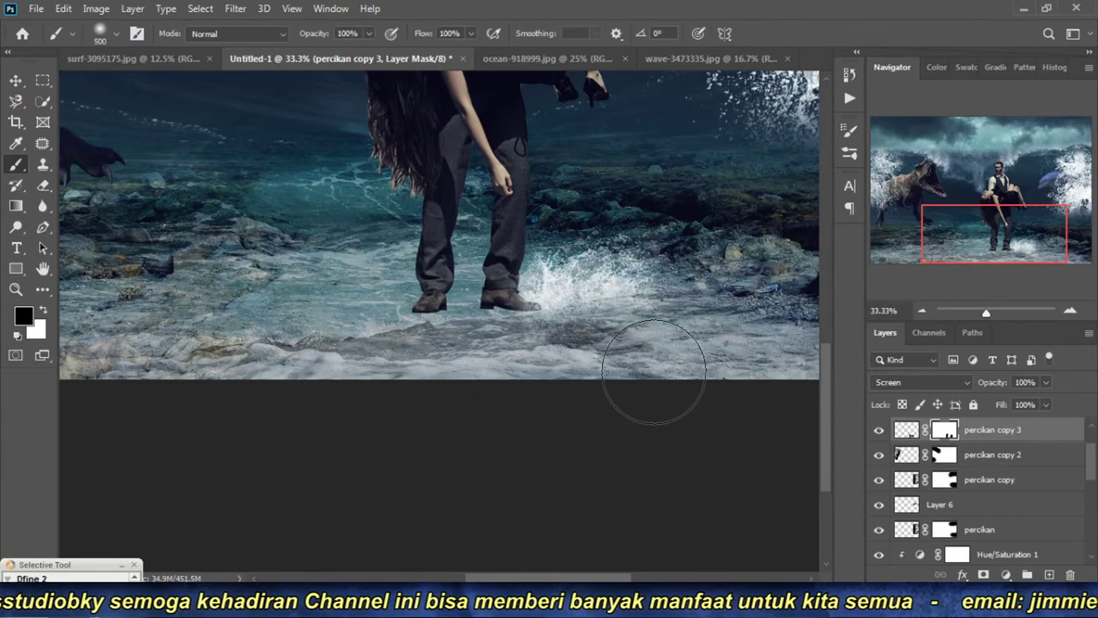
key(bracketleft)
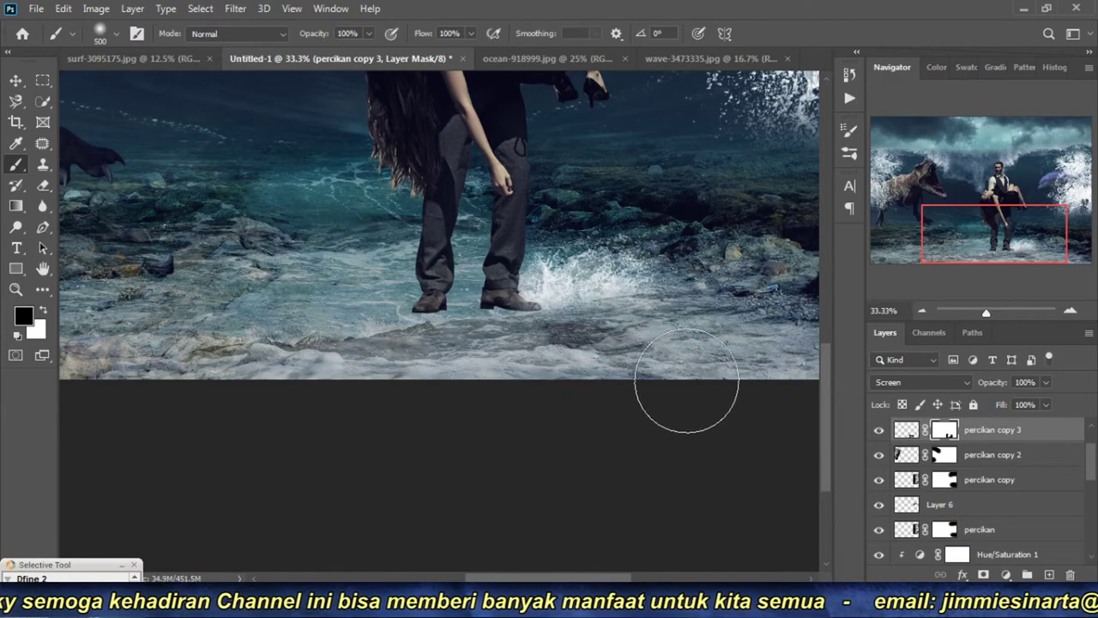
click(15, 80)
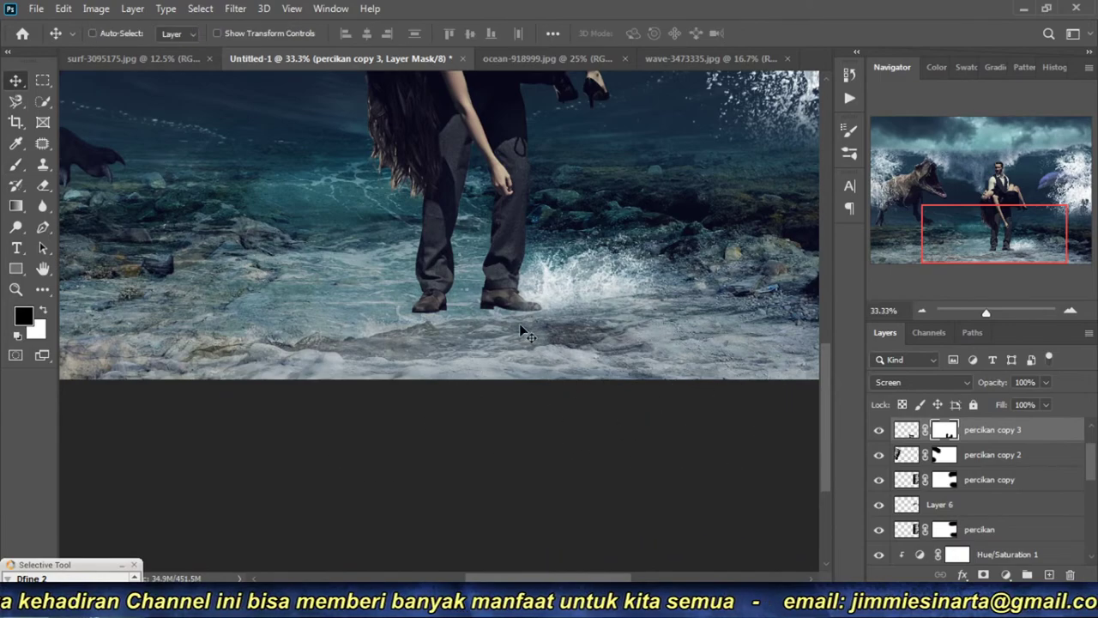
mouse_move(570, 288)
mouse_down()
mouse_move(263, 306)
mouse_move(288, 304)
mouse_up()
Step: Flip the splash copy horizontally, tilt it slightly, and fit it around the man's left foot
click(36, 9)
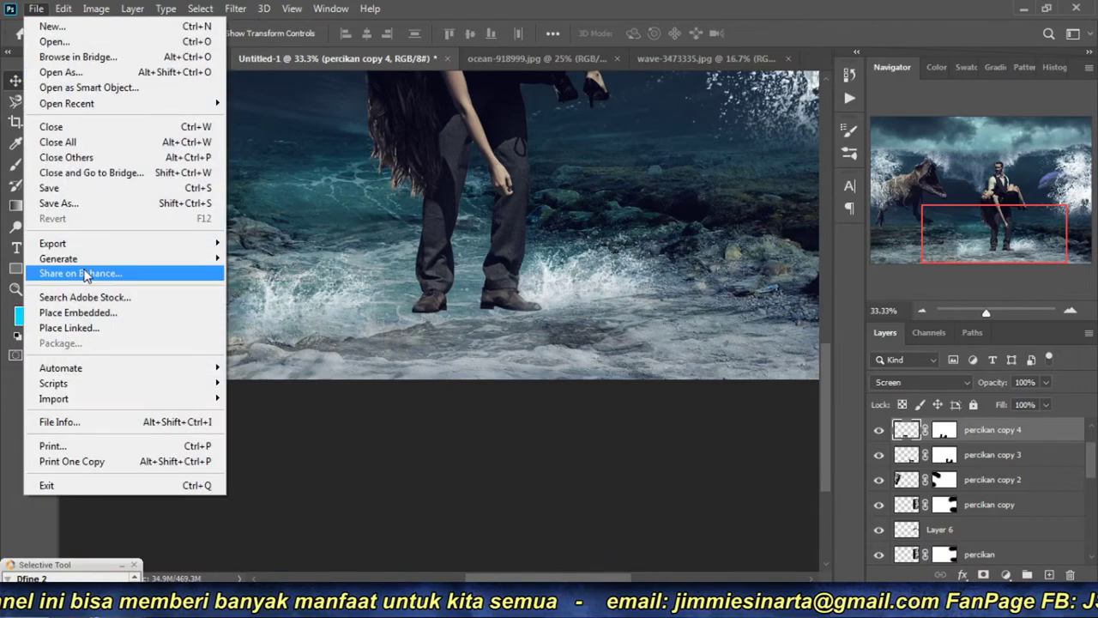
key(Escape)
click(63, 9)
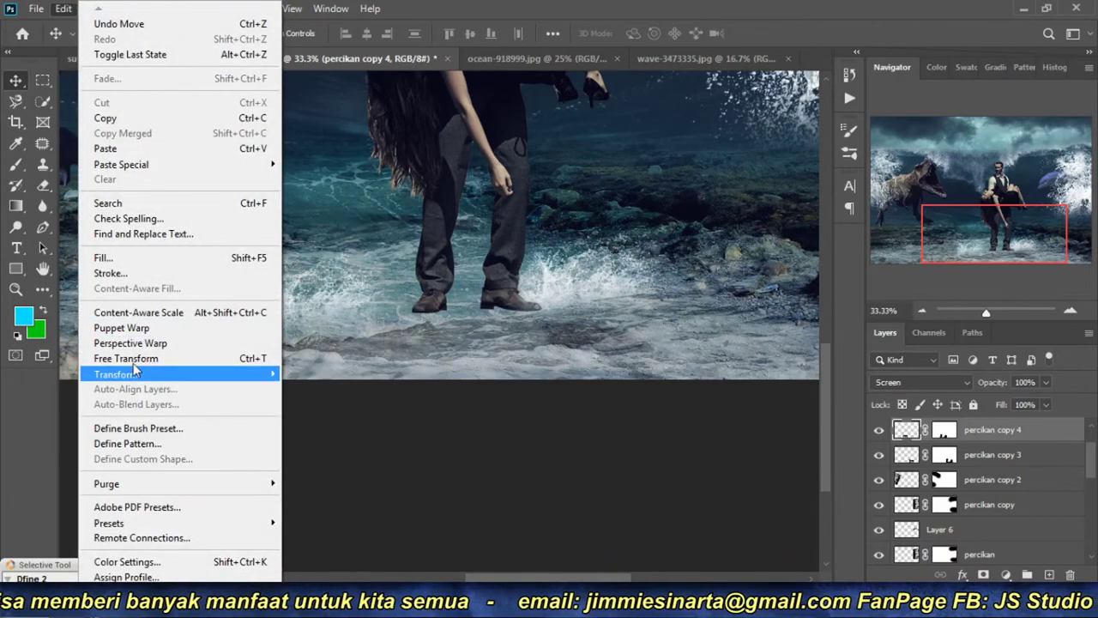
click(399, 356)
drag(416, 337, 343, 288)
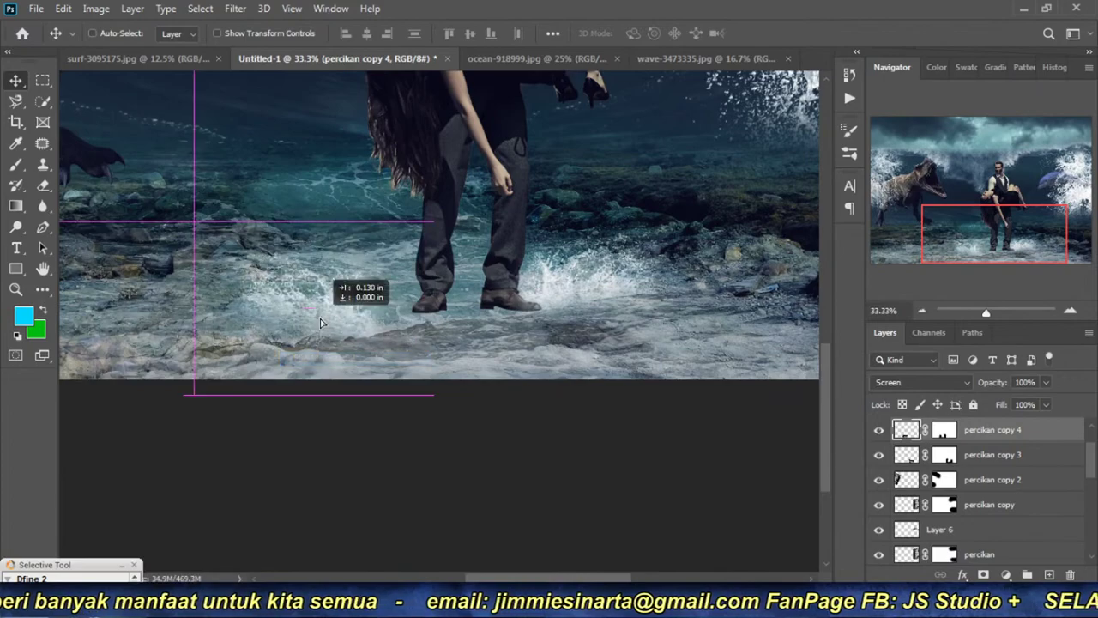
key(ctrl+t)
drag(429, 396, 533, 386)
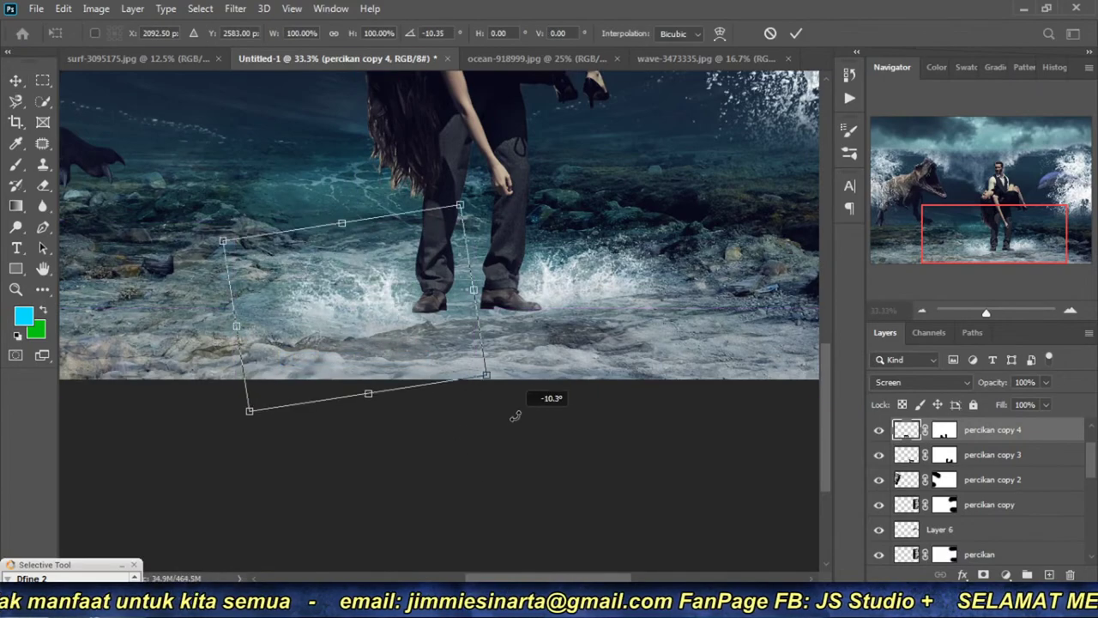
drag(381, 321, 388, 314)
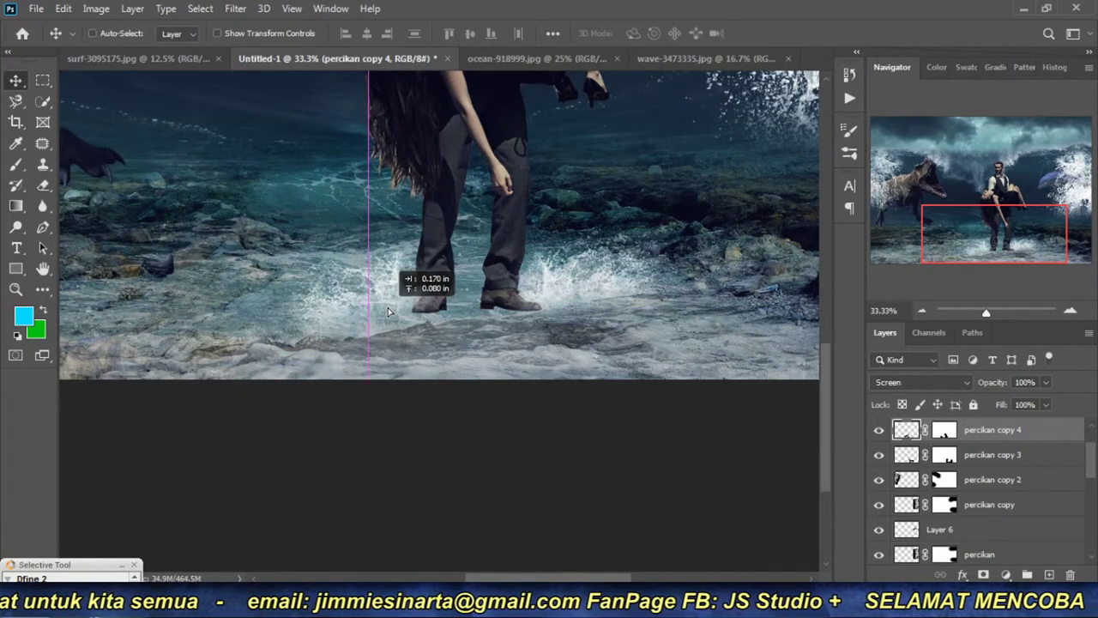
Step: Zoom and pan to review the splashes around the T-rex and the couple
click(922, 310)
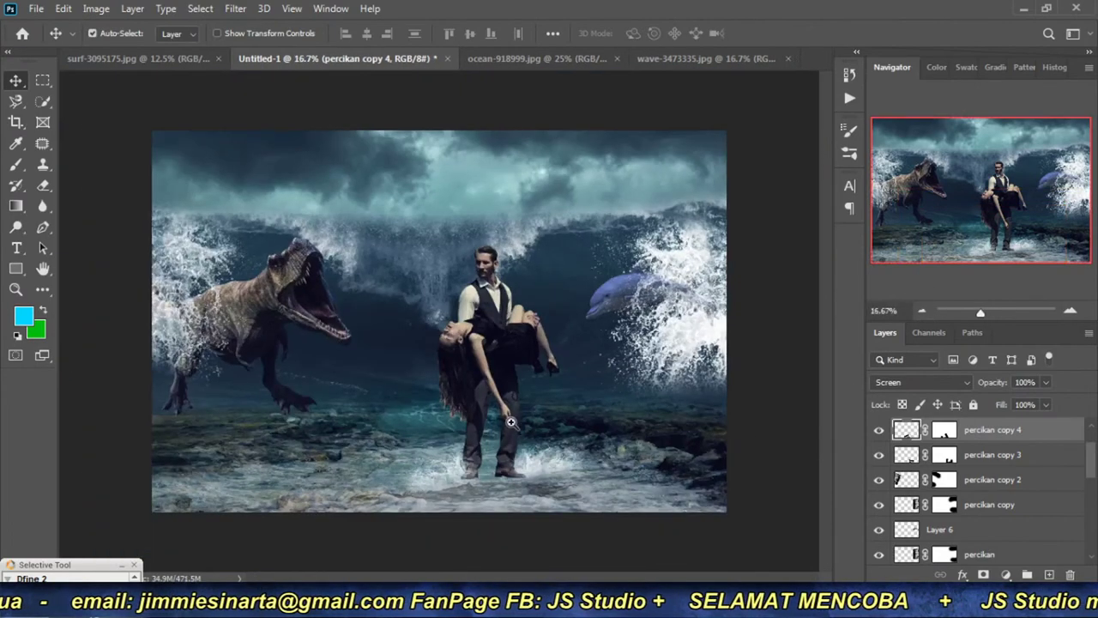
key(ctrl+plus)
drag(412, 505, 564, 389)
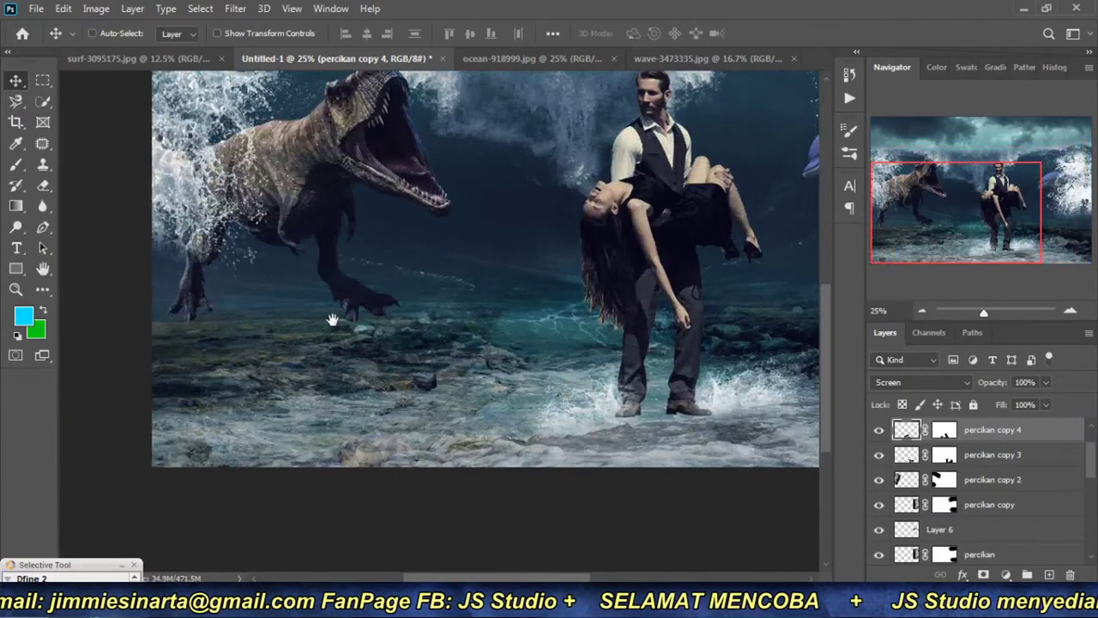
drag(390, 265, 421, 274)
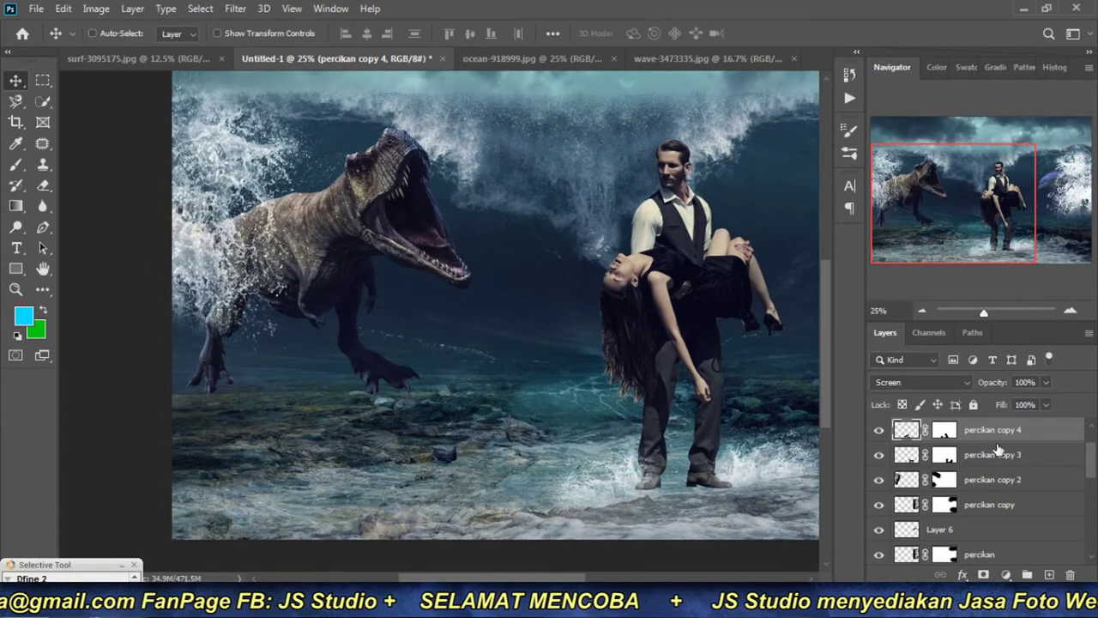
click(923, 310)
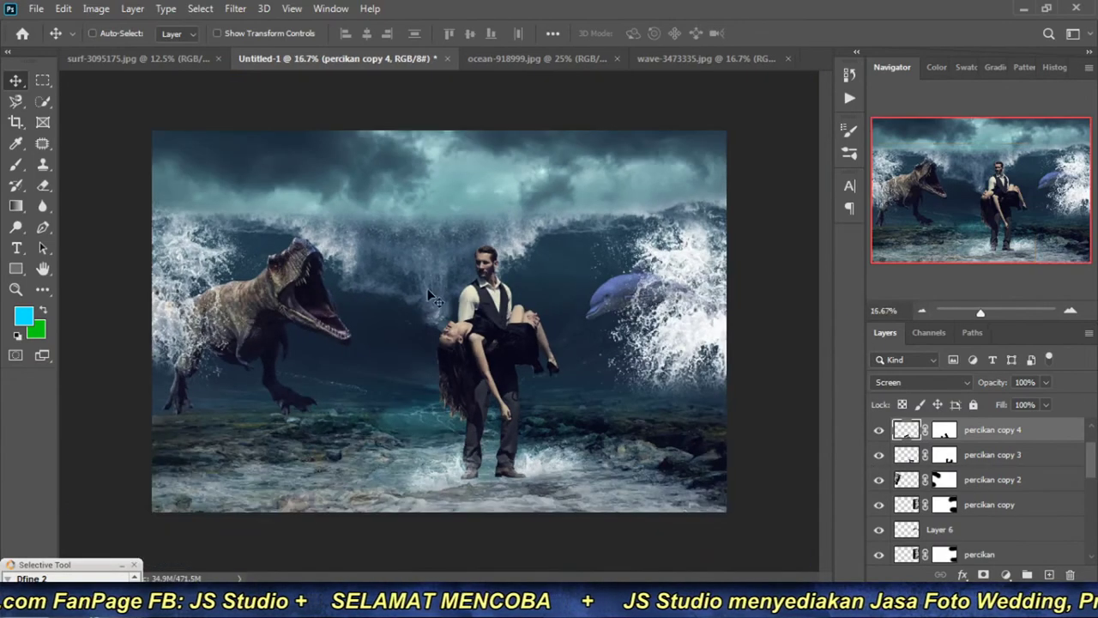
scroll(263, 382, up, 1)
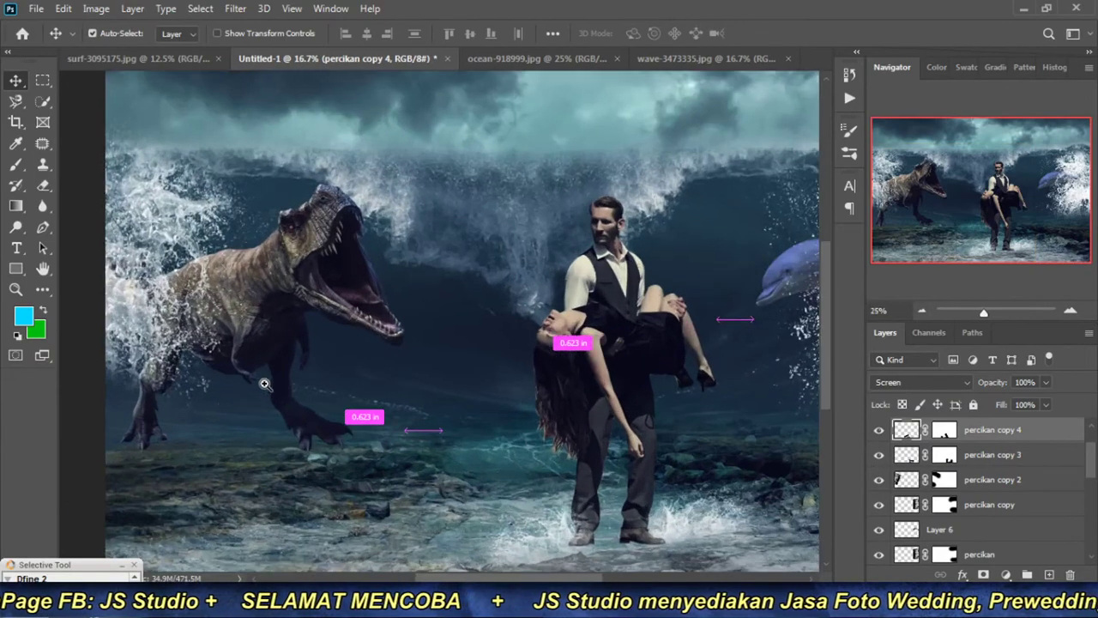
drag(262, 382, 444, 278)
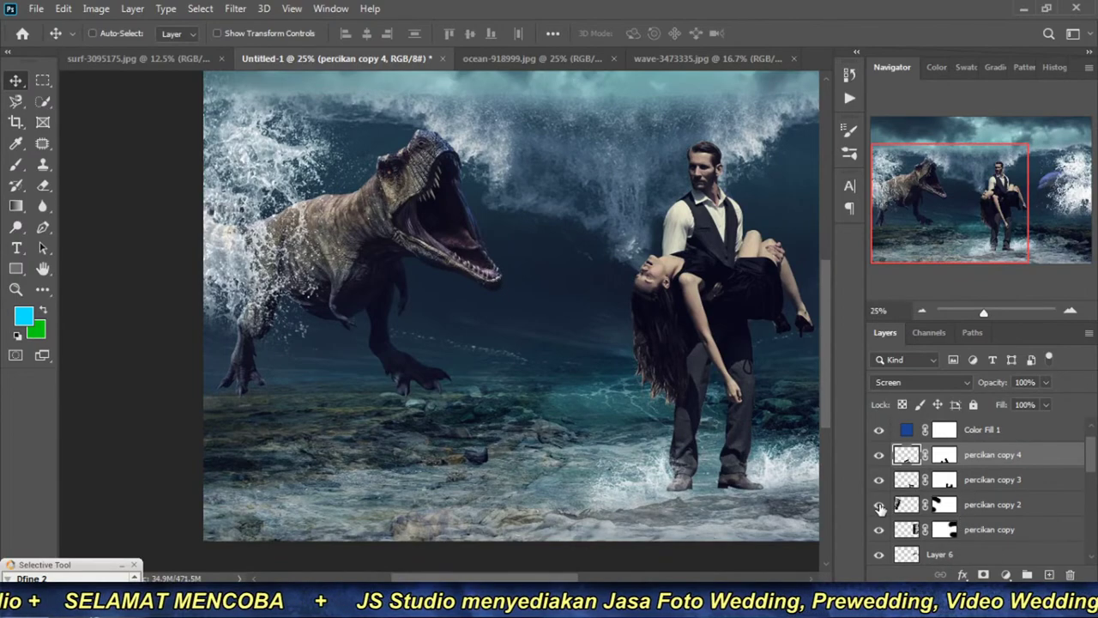
Step: Toggle the percikan copy 2 splash and T-rex visibility to compare the scene
click(879, 506)
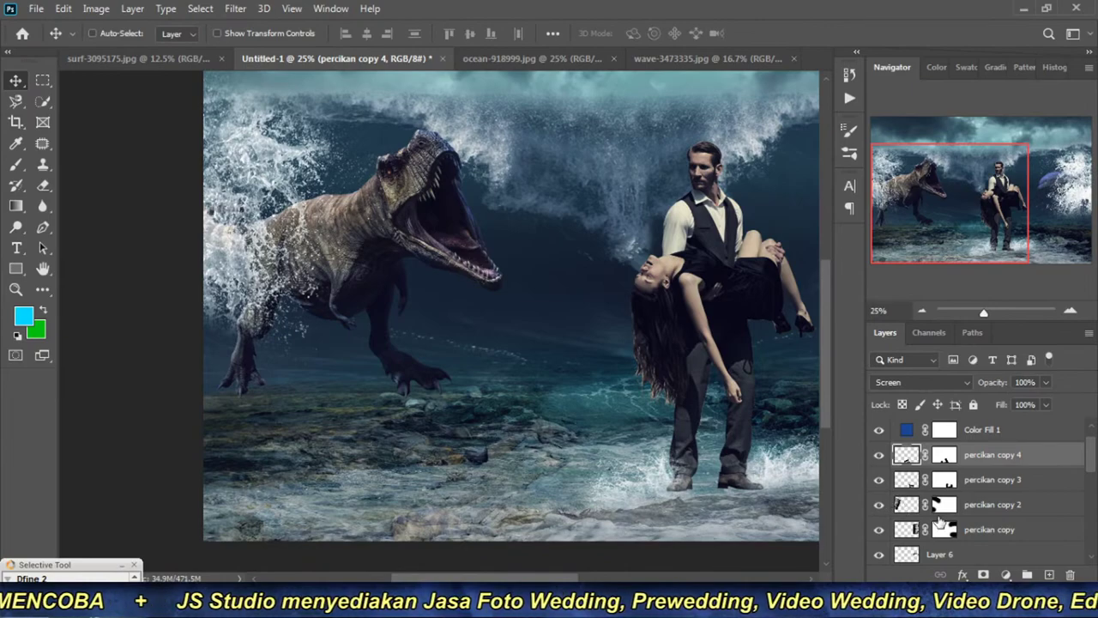
scroll(947, 495, down, 2)
scroll(948, 499, down, 1)
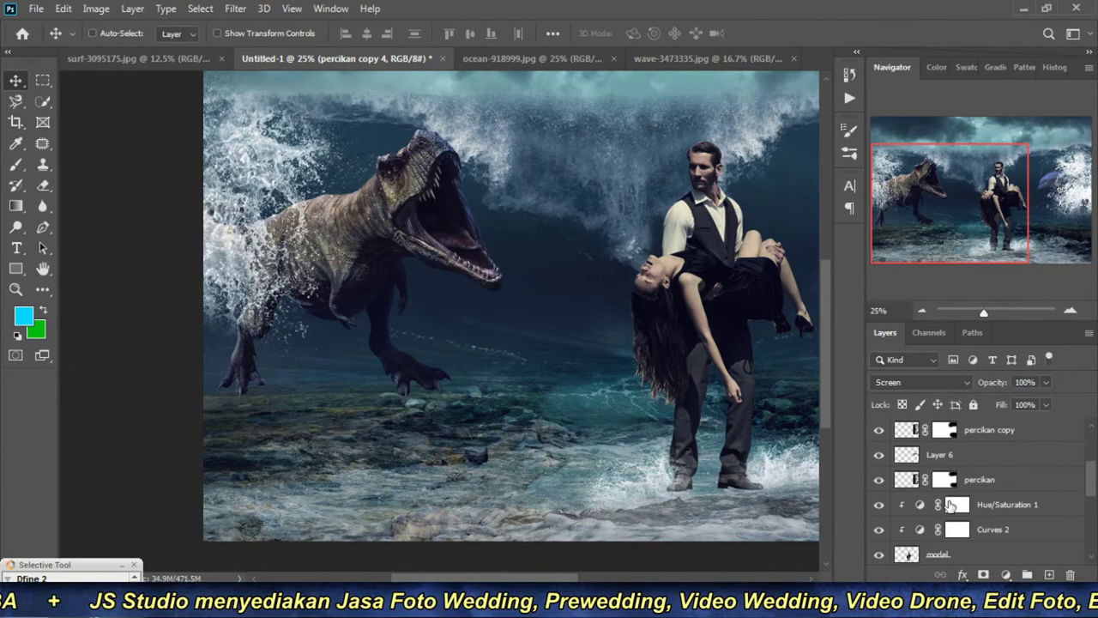
scroll(950, 506, down, 2)
click(879, 479)
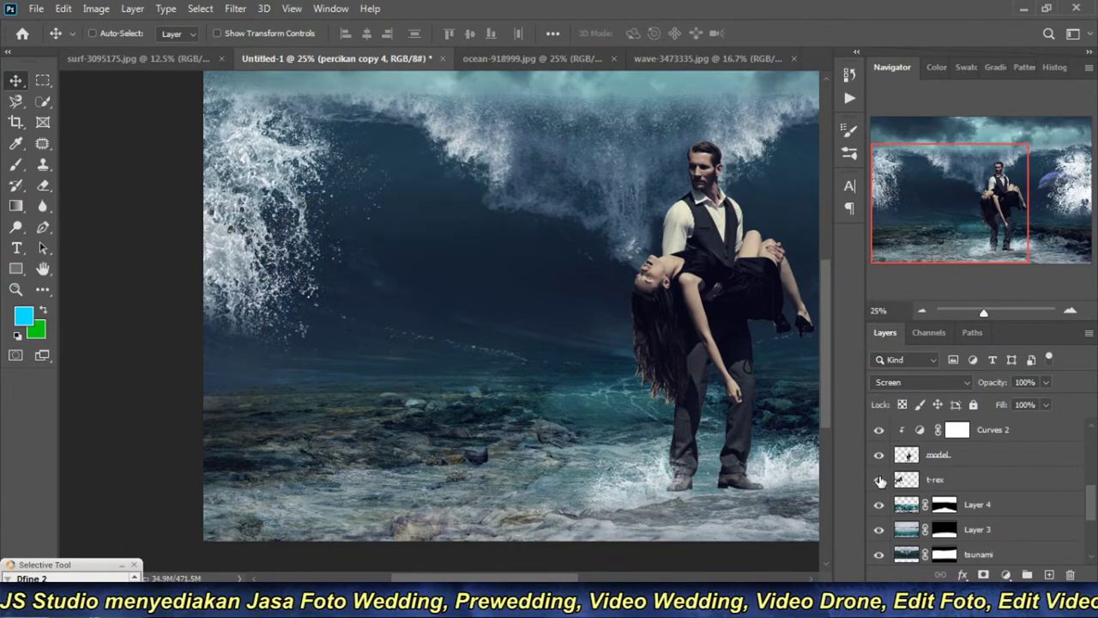
click(878, 480)
Step: Set the t-rex layer to Soft Light blending and duplicate it
click(954, 485)
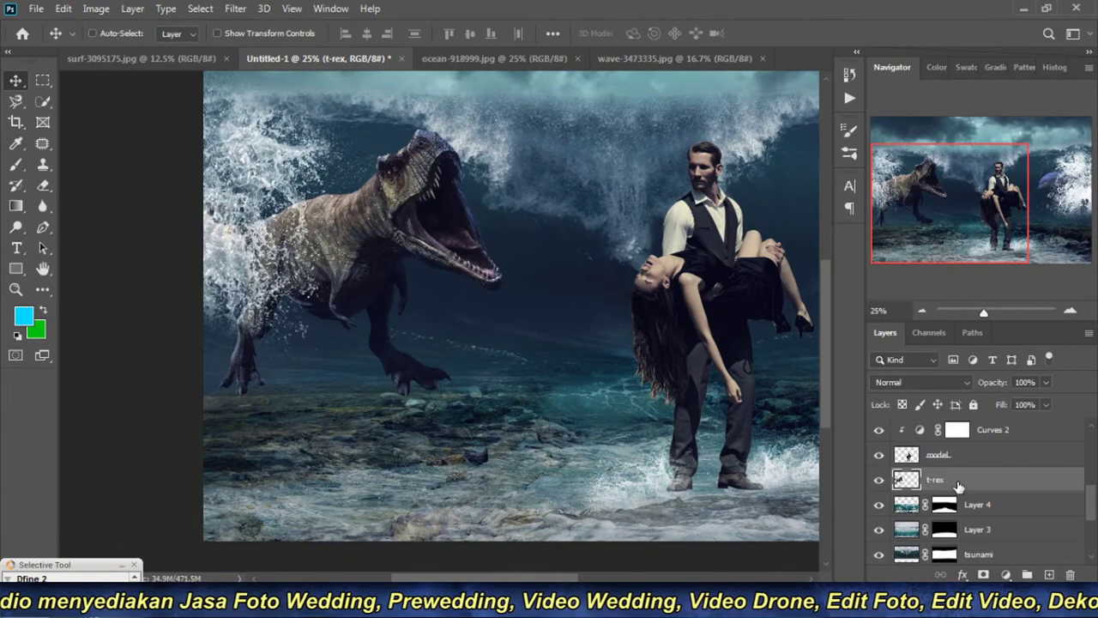
click(950, 383)
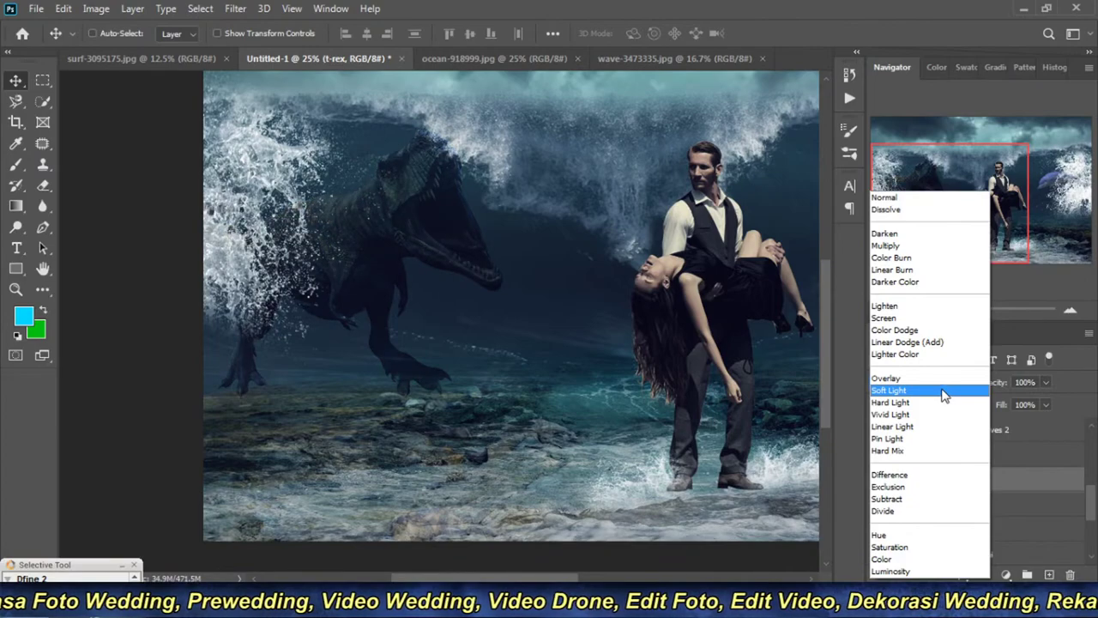
click(943, 393)
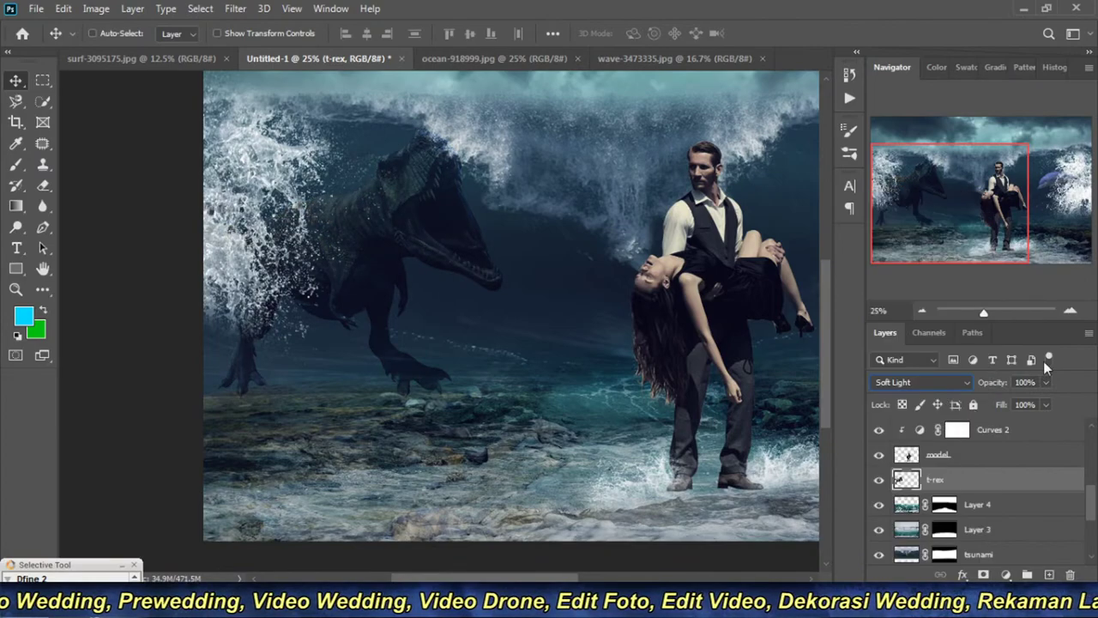
click(1071, 312)
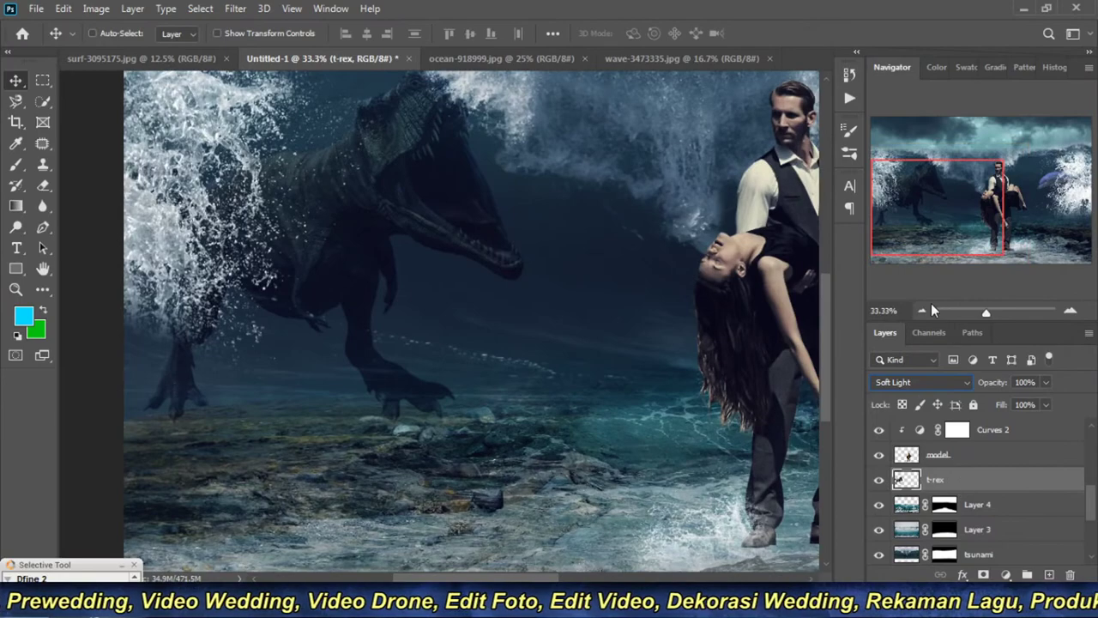
click(919, 310)
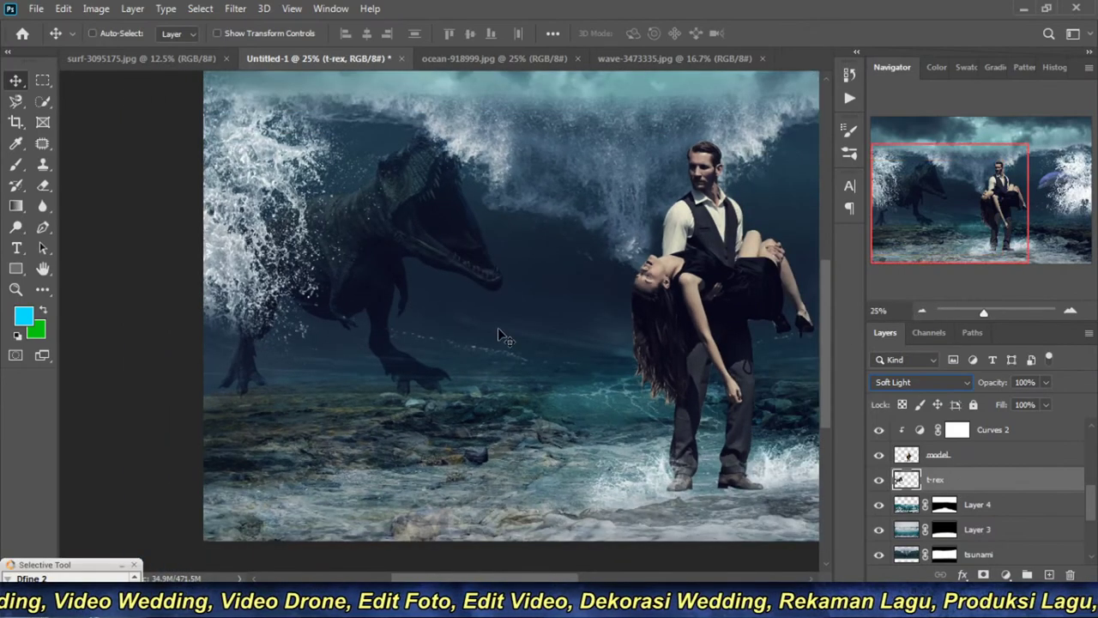
key(ctrl+j)
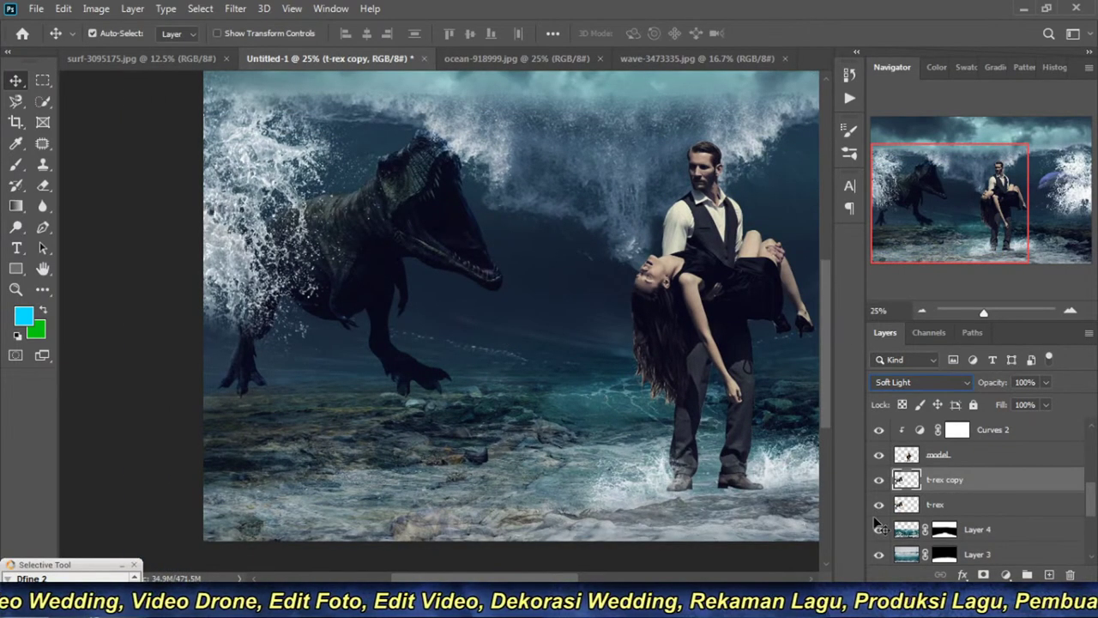
Step: Return the t-rex copy to Normal blending and give it a layer mask
click(966, 381)
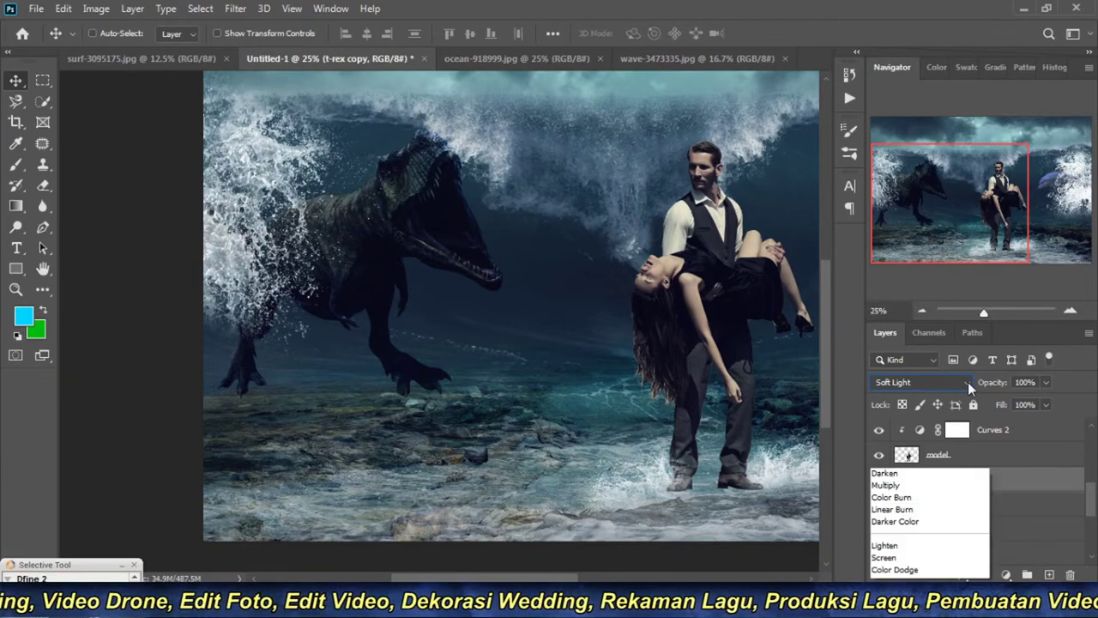
click(892, 196)
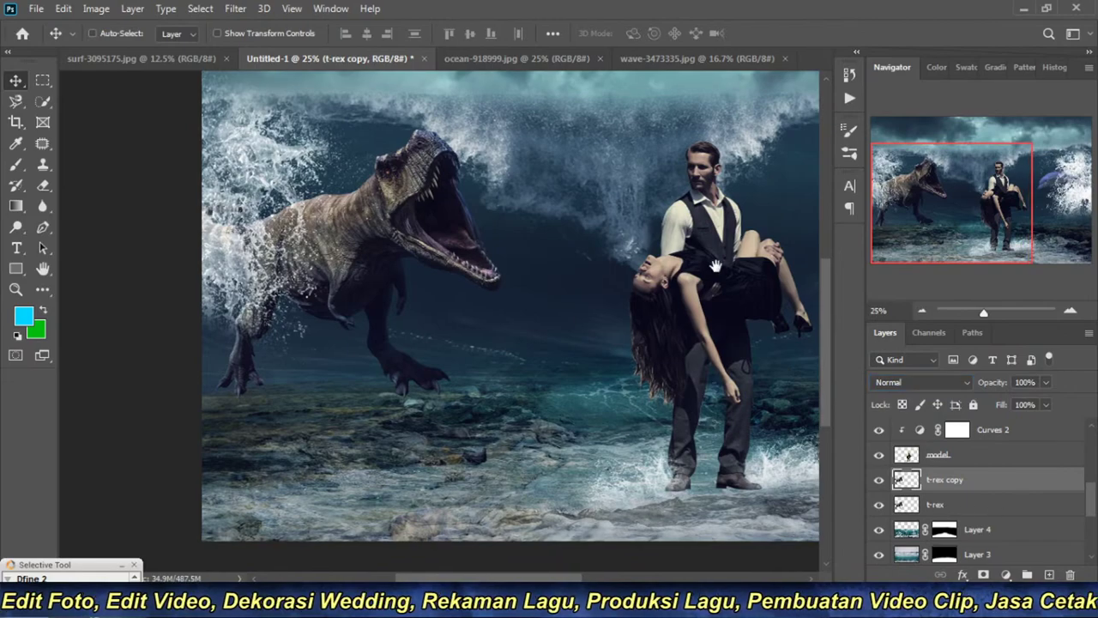
mouse_move(692, 340)
mouse_down()
mouse_move(563, 312)
mouse_move(692, 316)
mouse_up()
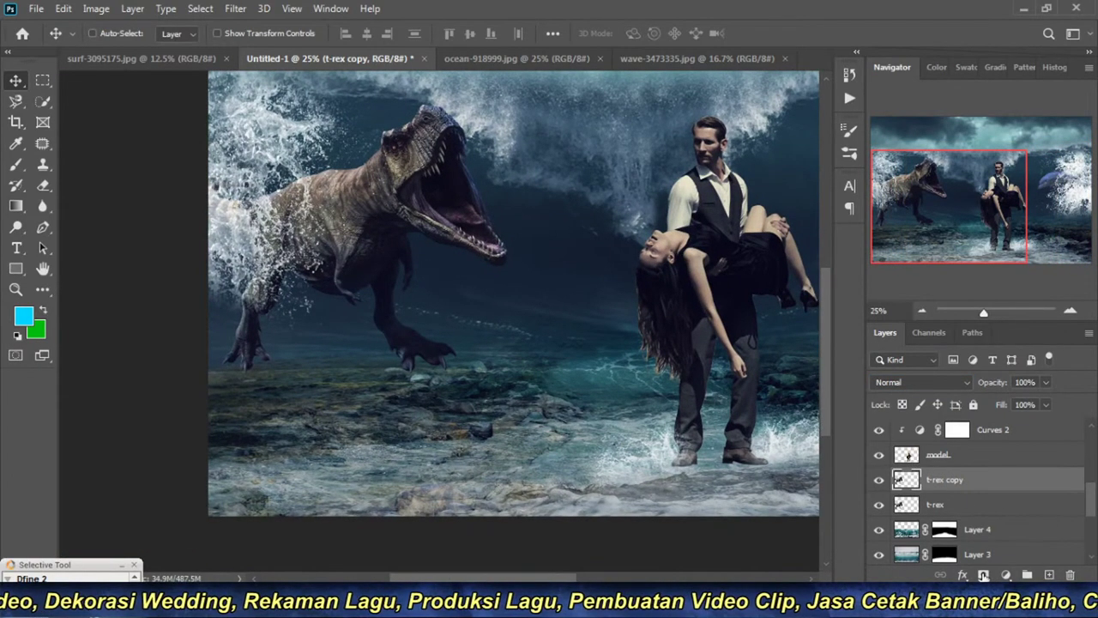
click(983, 574)
Step: Paint the mask to hide the T-rex's left side, leg and chest behind the splash
scroll(363, 259, up, 2)
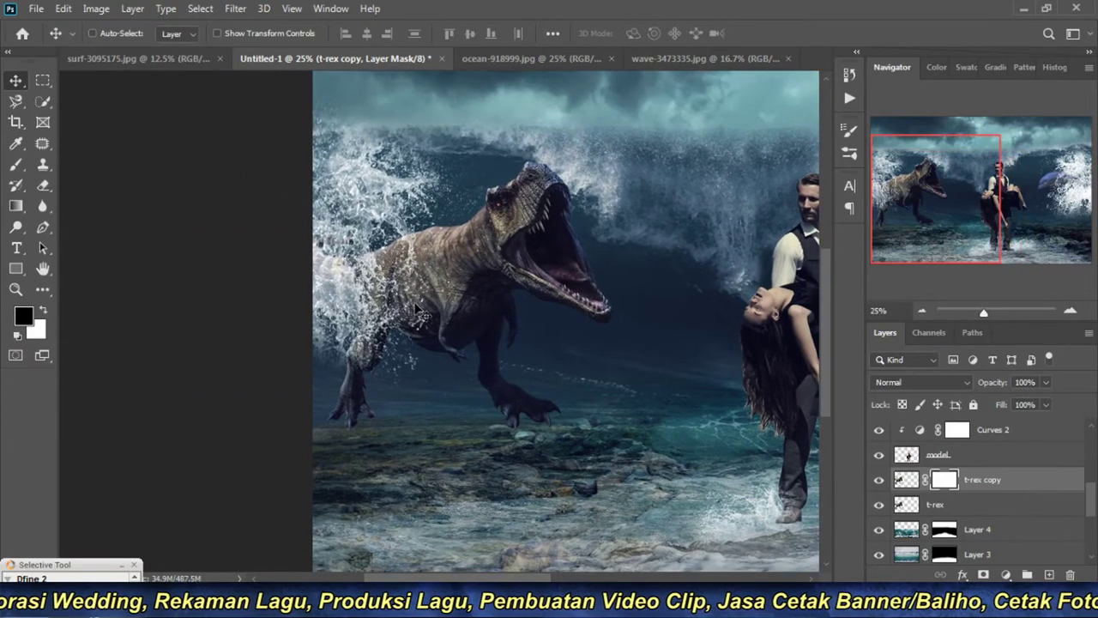
key(b)
drag(361, 386, 365, 264)
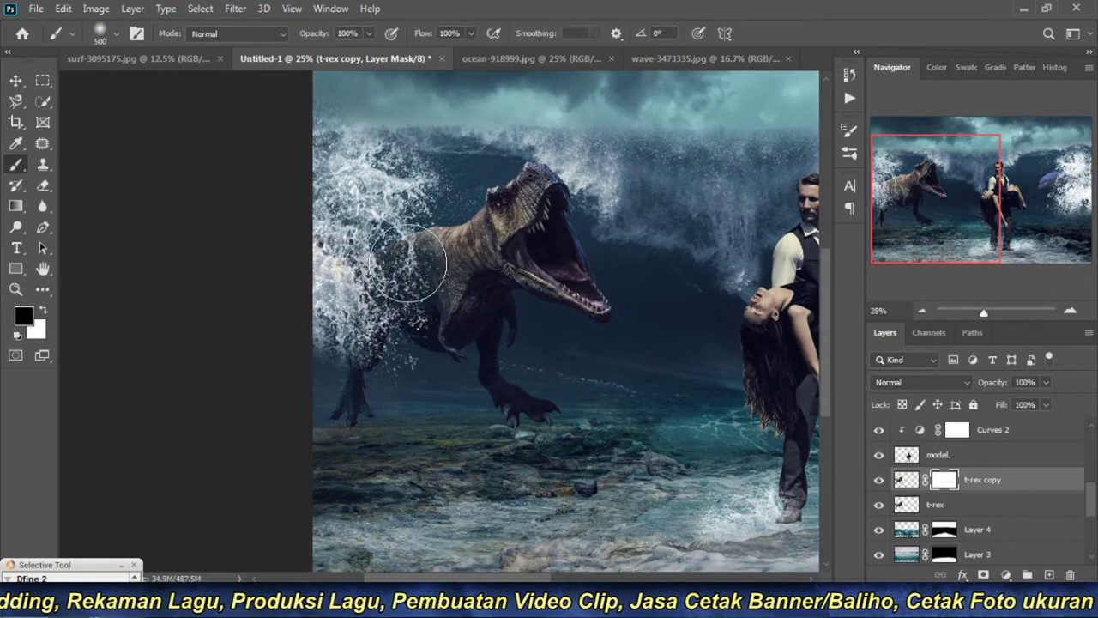
key(ctrl+z)
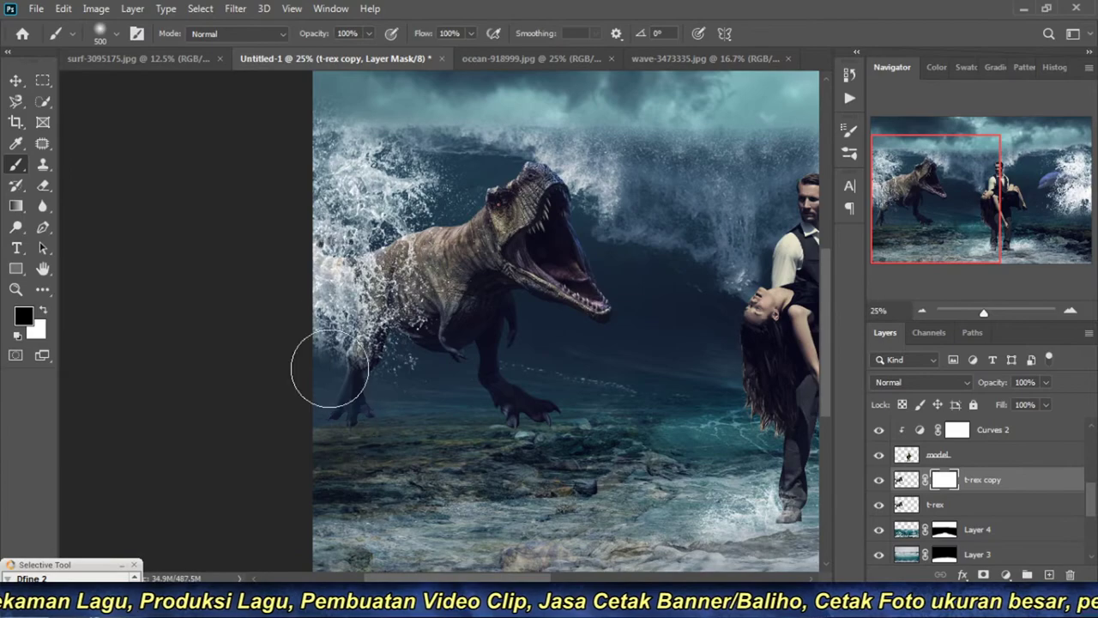
mouse_move(326, 368)
mouse_down()
mouse_move(380, 242)
mouse_move(355, 343)
mouse_up()
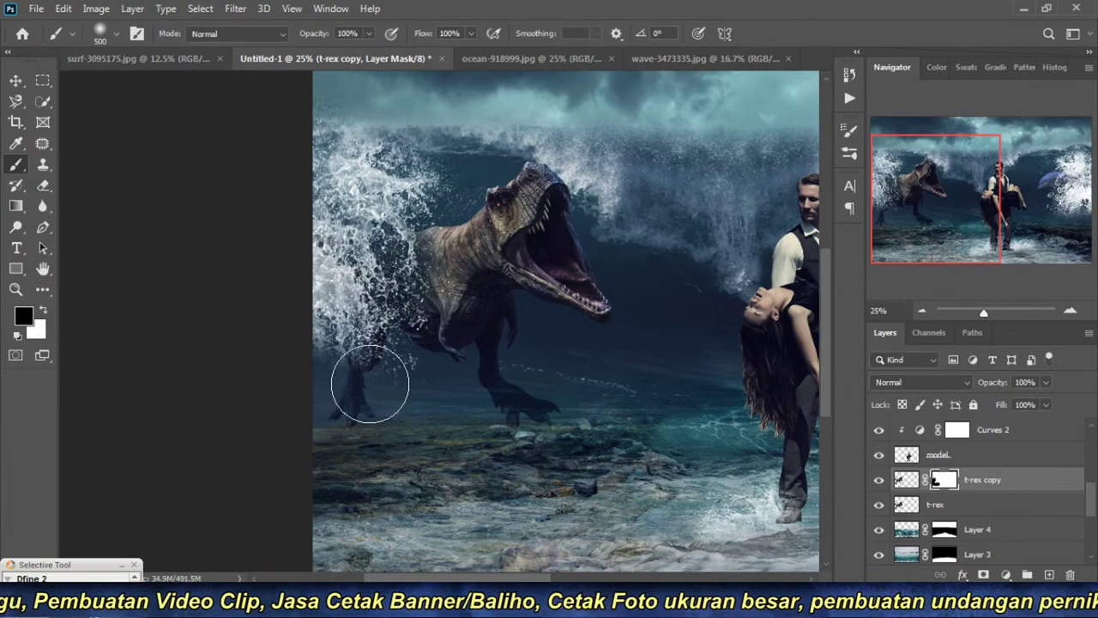
mouse_move(367, 380)
mouse_down()
mouse_move(369, 257)
mouse_move(390, 185)
mouse_up()
drag(407, 230, 399, 283)
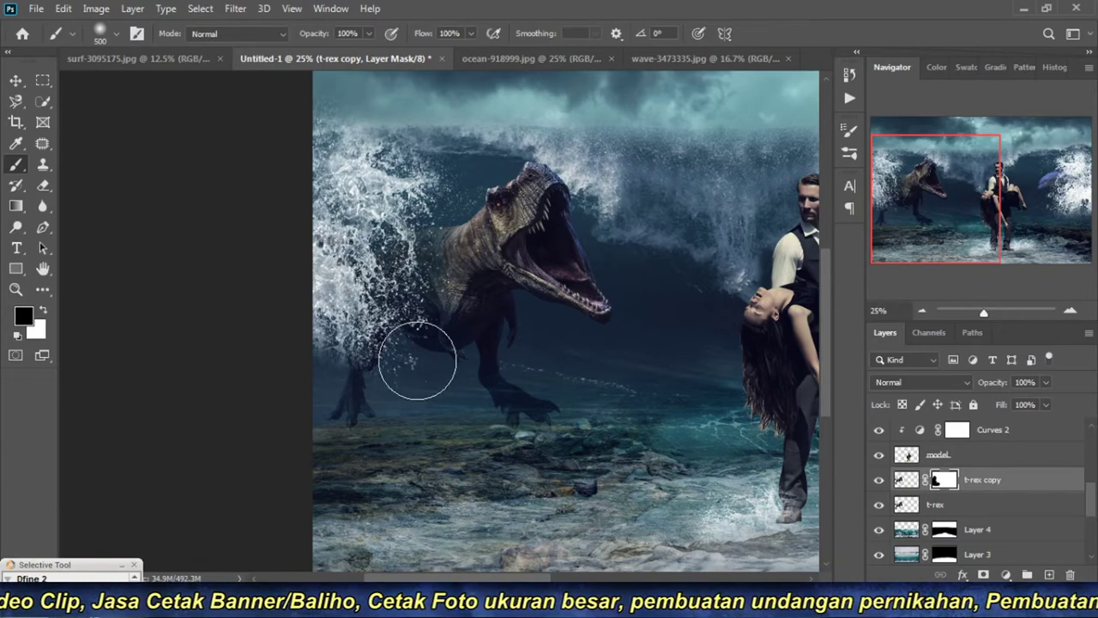
Step: Zoom out and reframe to view the wider composition around the T-rex and couple
click(921, 310)
key(ctrl+plus)
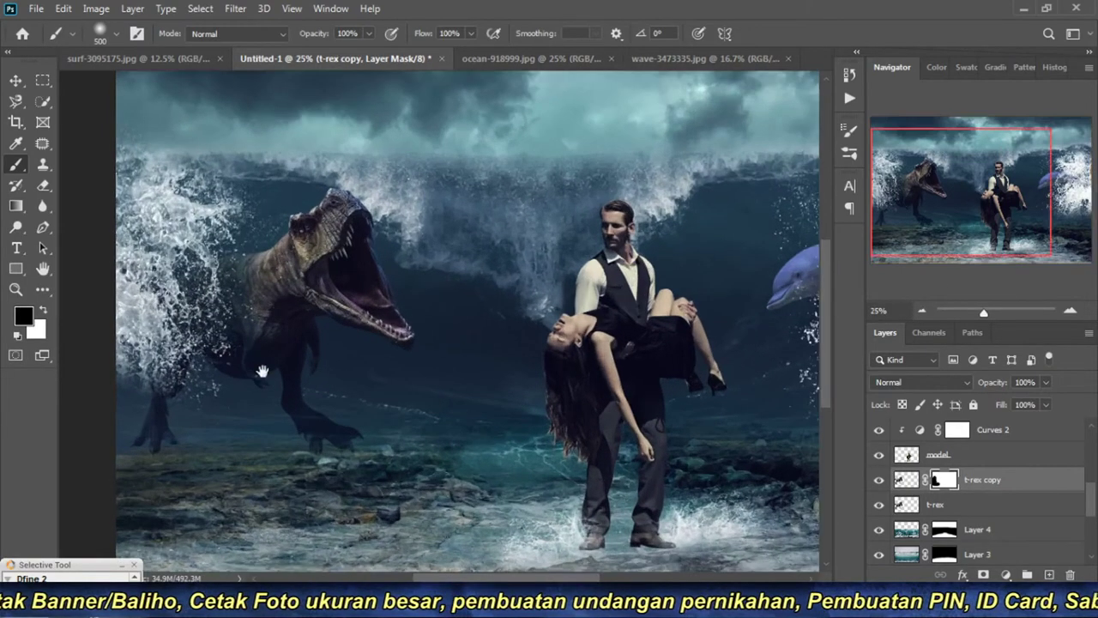
drag(262, 370, 415, 364)
scroll(909, 505, up, 2)
scroll(911, 504, up, 3)
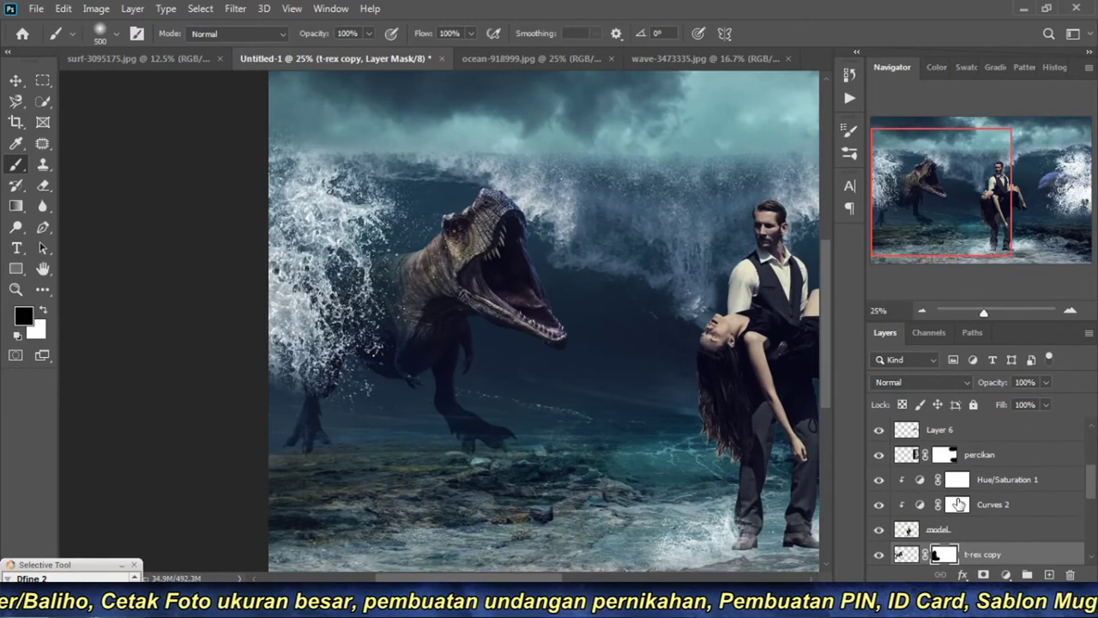
scroll(914, 505, up, 2)
Step: Hide percikan, show percikan copy 2, move it over the T-rex and rotate it about -56°
click(877, 482)
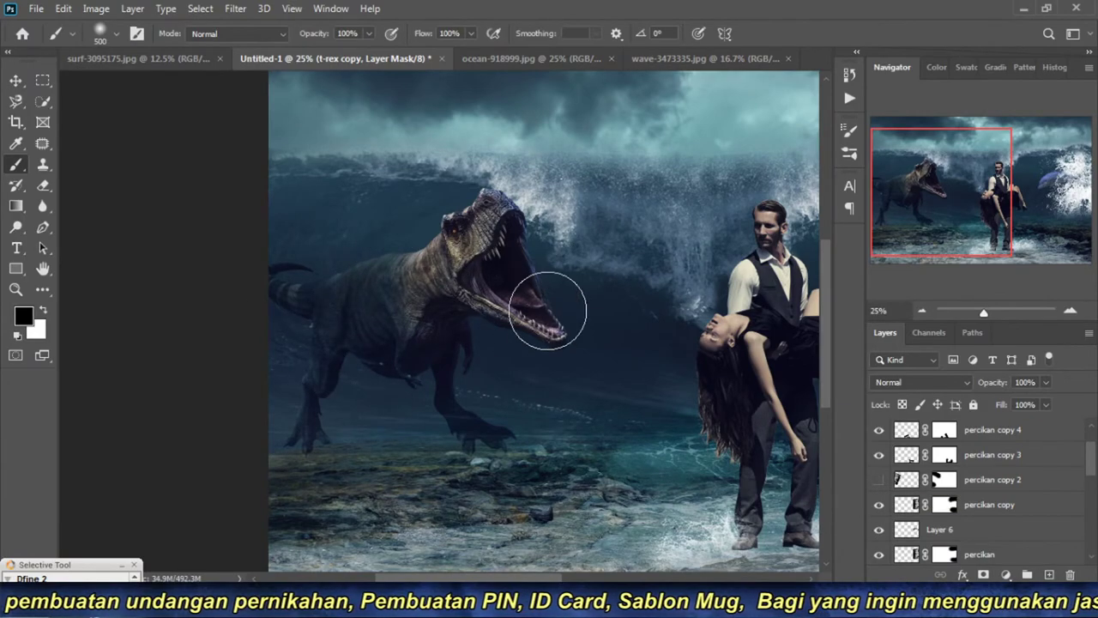
click(878, 479)
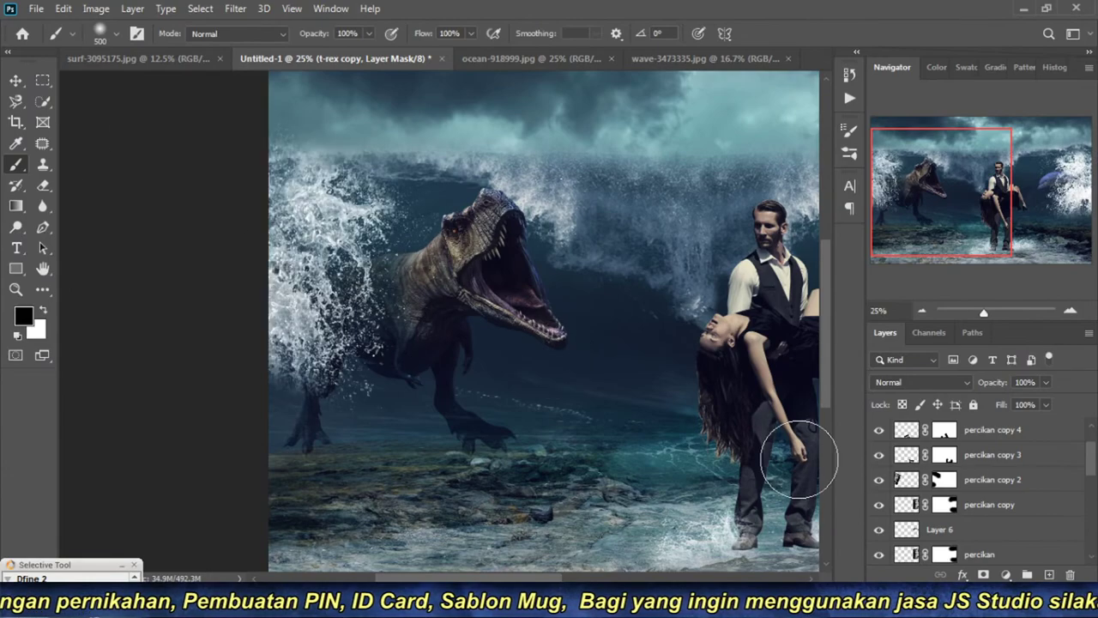
click(878, 479)
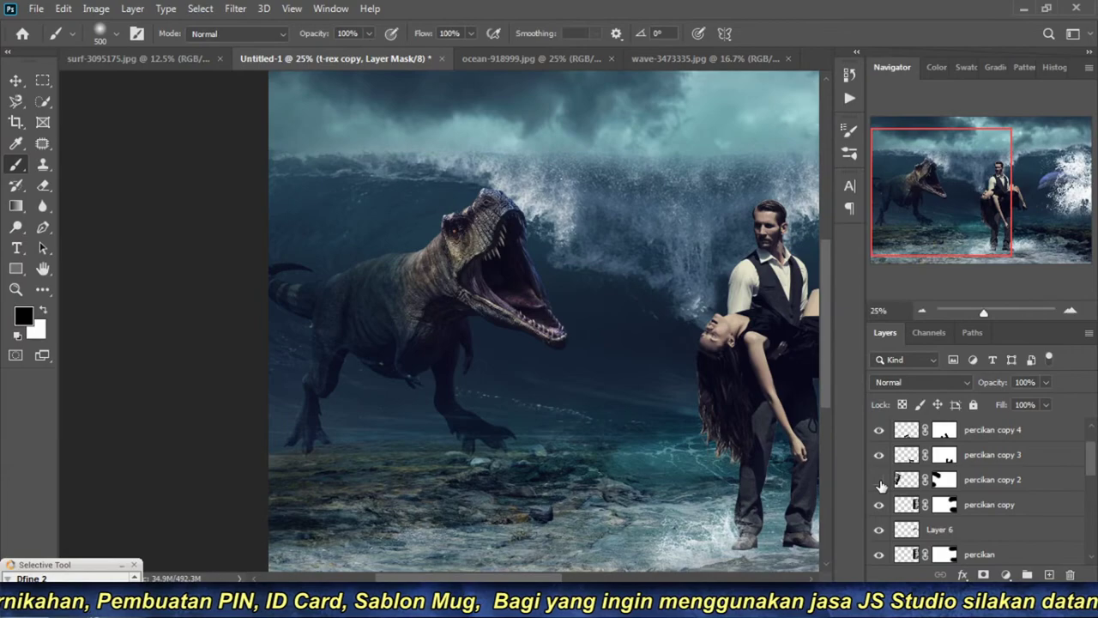
click(879, 479)
key(v)
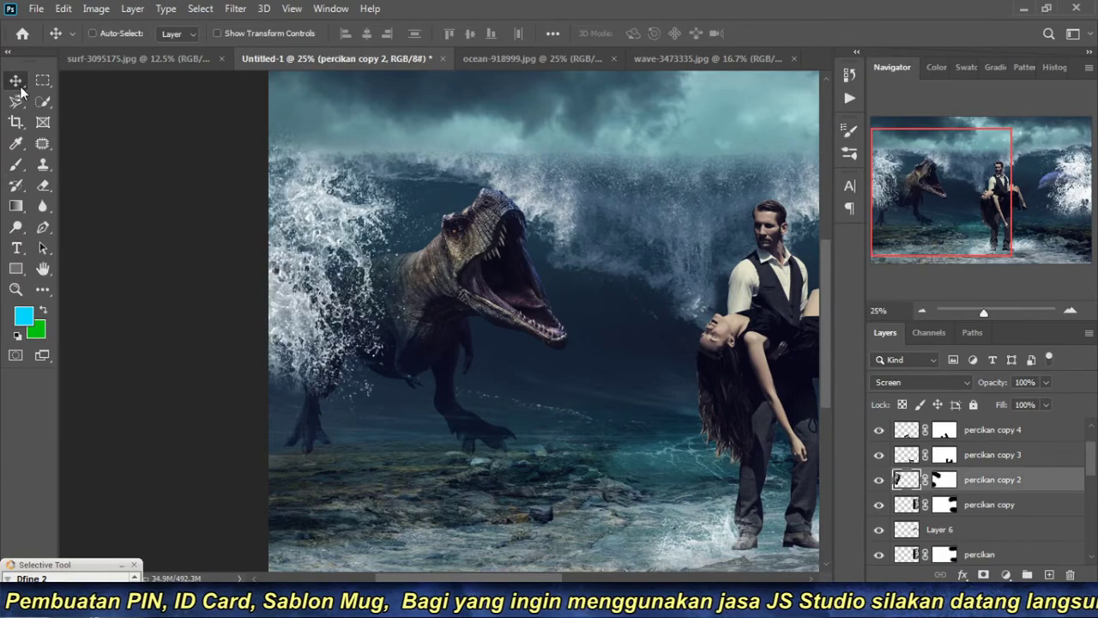
mouse_move(391, 343)
mouse_down()
mouse_move(369, 345)
mouse_move(420, 385)
mouse_up()
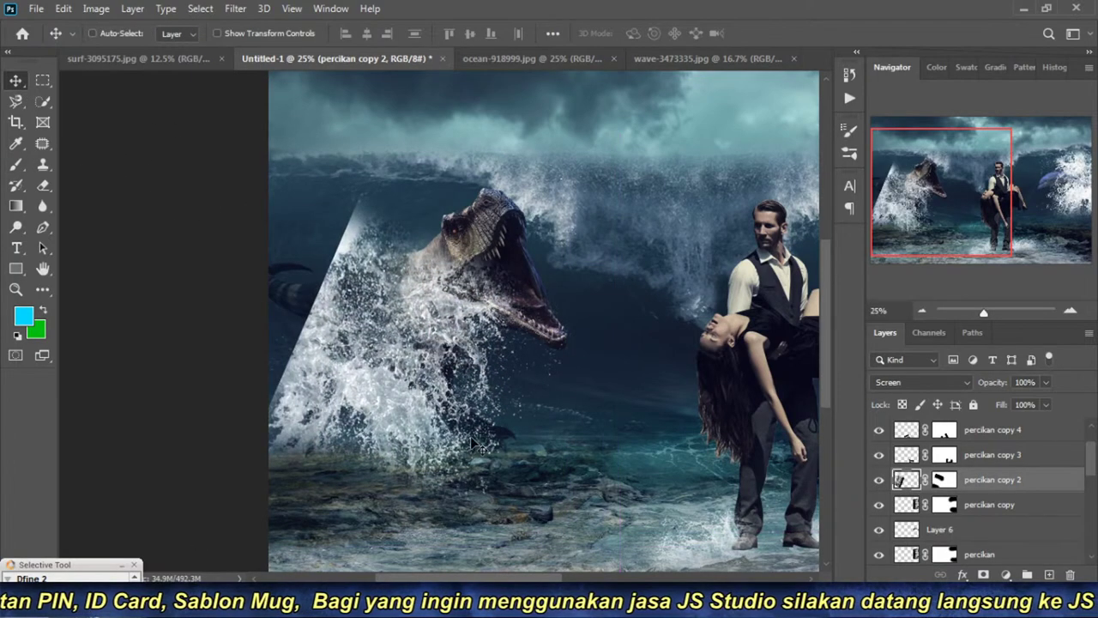
key(ctrl+t)
drag(603, 114, 440, 193)
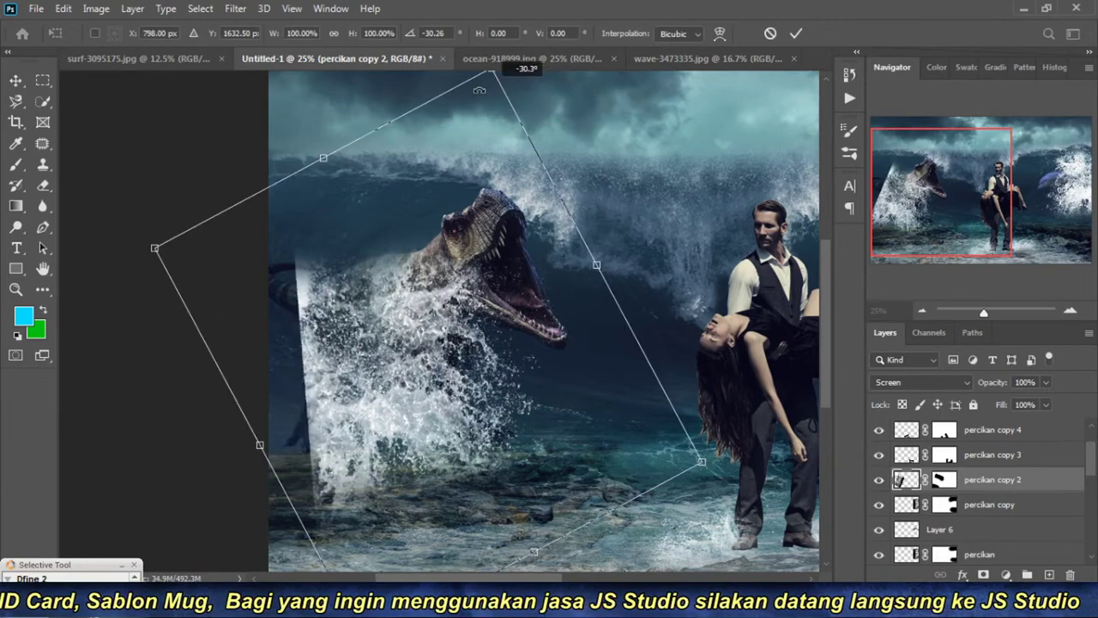
key(Return)
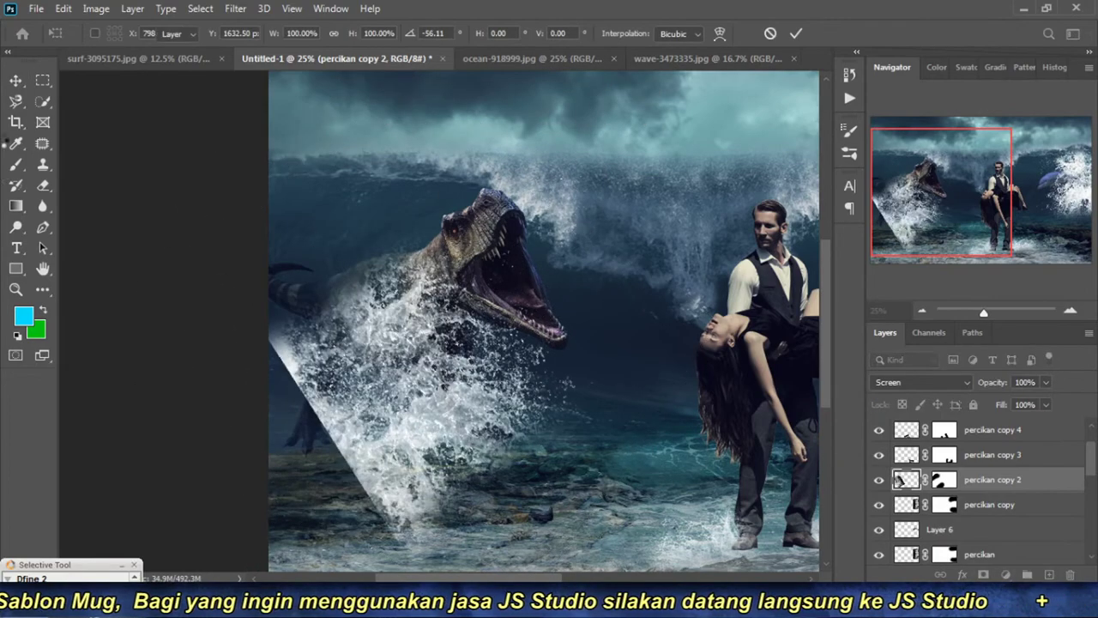
Step: Paint black on percikan copy 2's mask to hide the splash's hard triangular edge
click(42, 185)
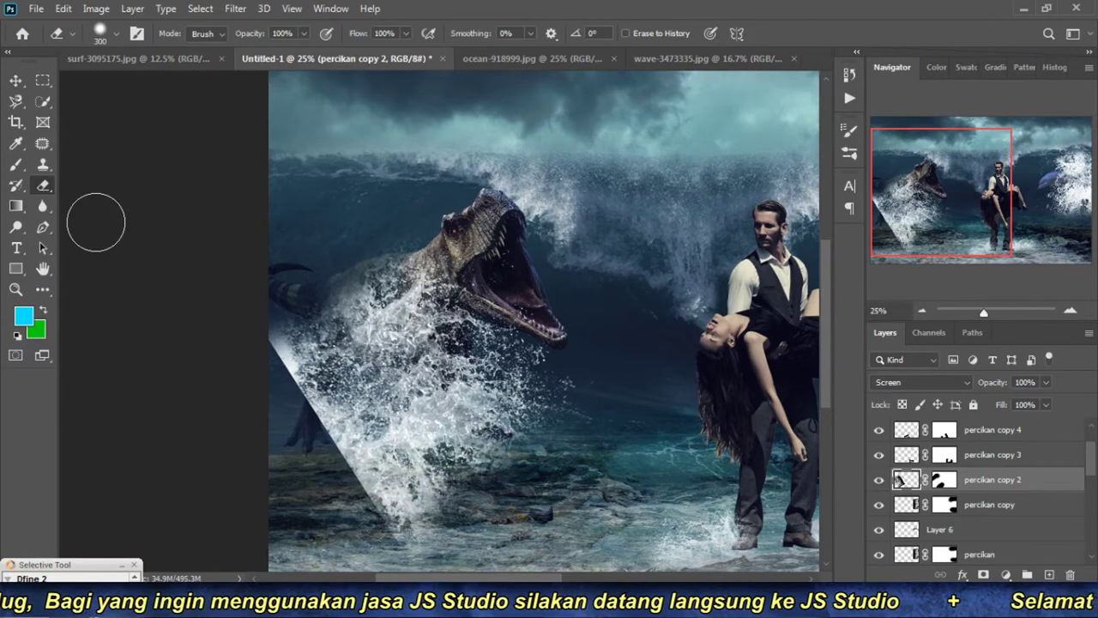
scroll(549, 343, down, 5)
click(943, 479)
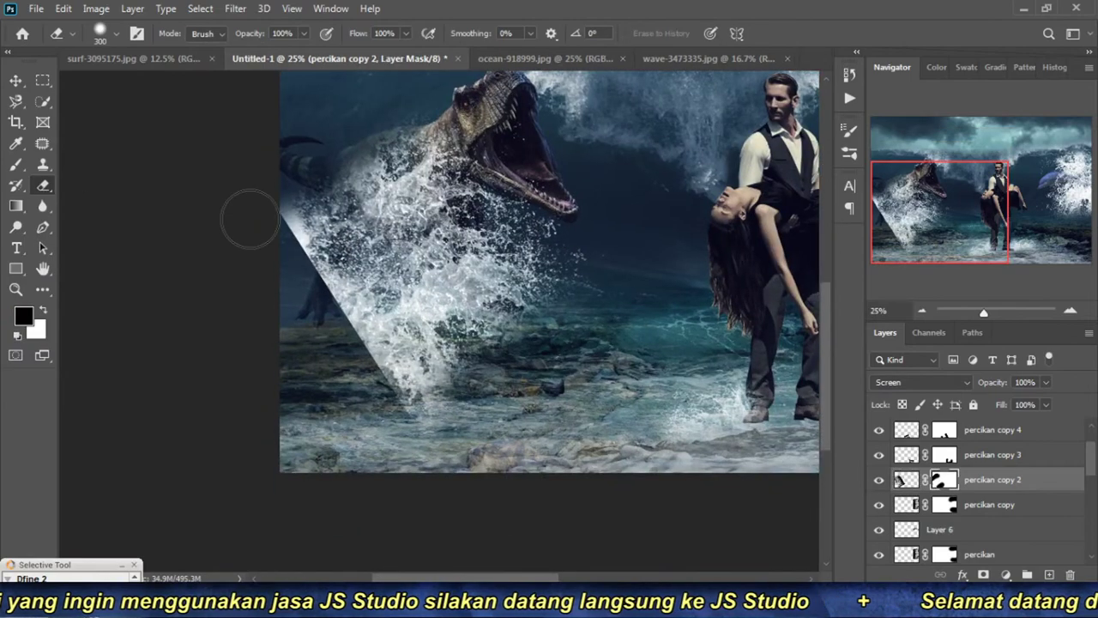
key(b)
mouse_move(275, 227)
mouse_down()
mouse_move(331, 343)
mouse_move(438, 472)
mouse_move(428, 404)
mouse_move(427, 464)
mouse_move(331, 252)
mouse_up()
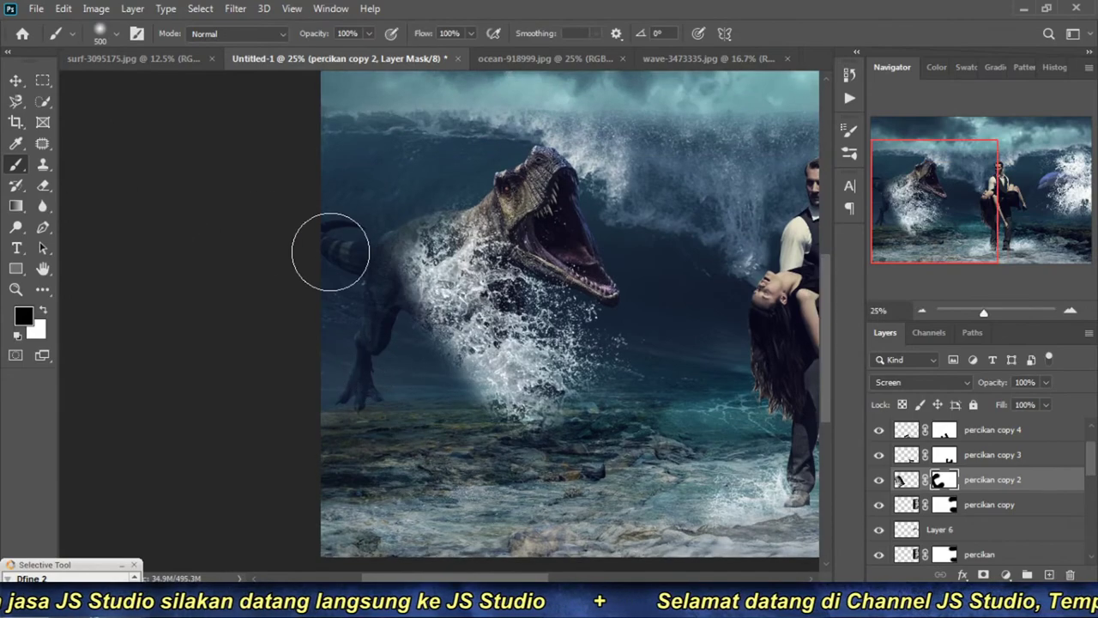
Step: Reposition the splash over the T-rex and scale it down to about 73%
click(17, 81)
mouse_move(512, 362)
mouse_down()
mouse_move(460, 328)
mouse_move(534, 453)
mouse_up()
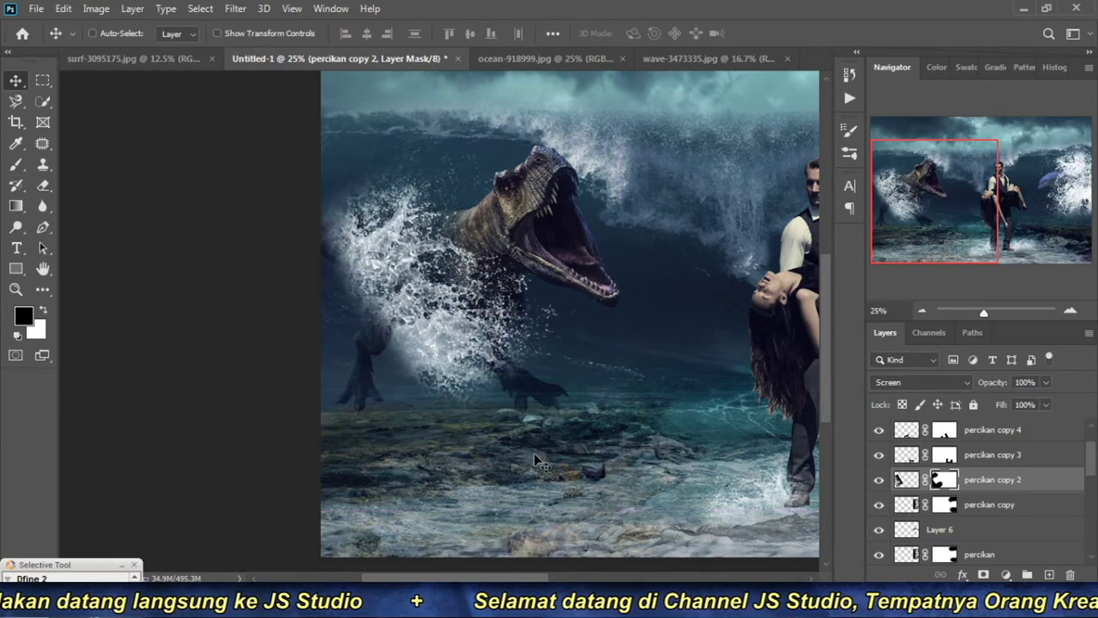
key(ctrl+t)
mouse_move(643, 520)
mouse_down()
mouse_move(712, 360)
mouse_move(381, 122)
mouse_up()
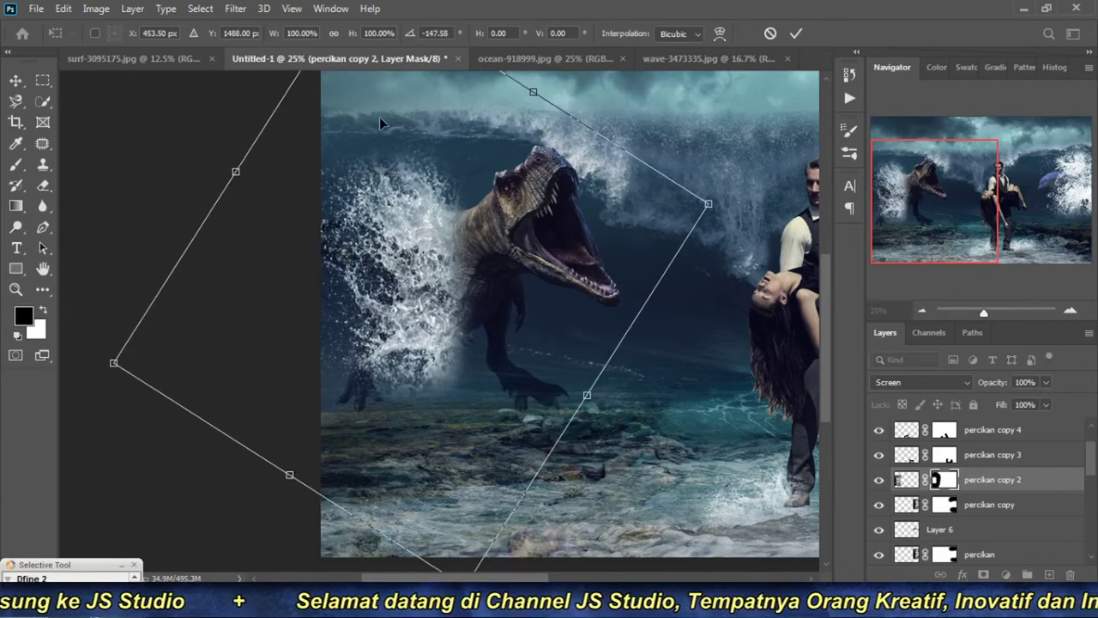
key(Escape)
key(ctrl+t)
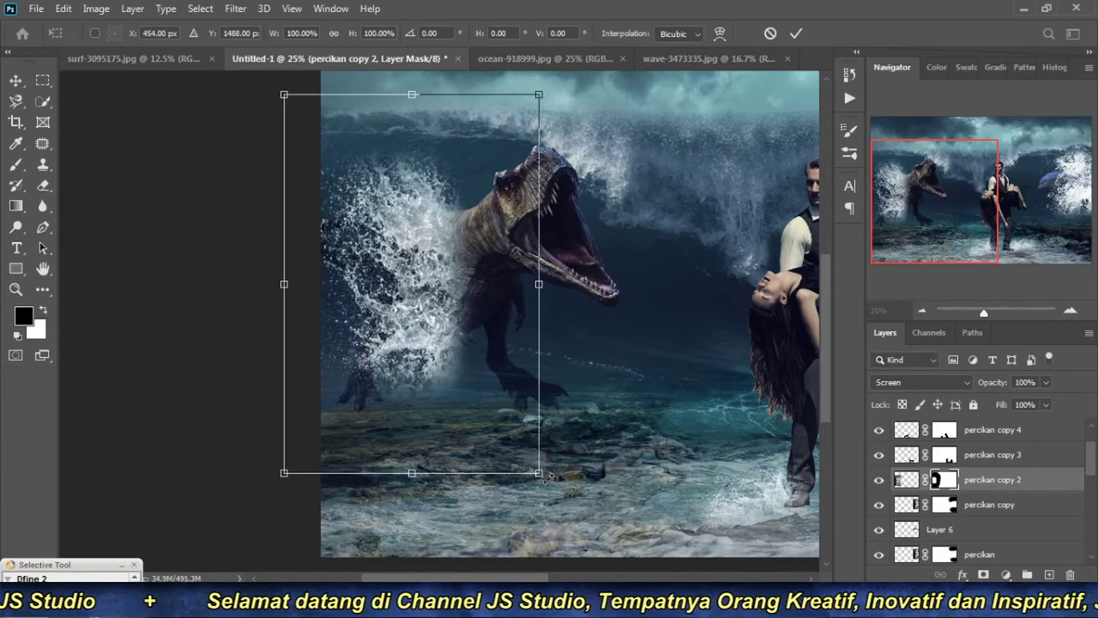
drag(549, 477, 504, 421)
drag(410, 367, 430, 364)
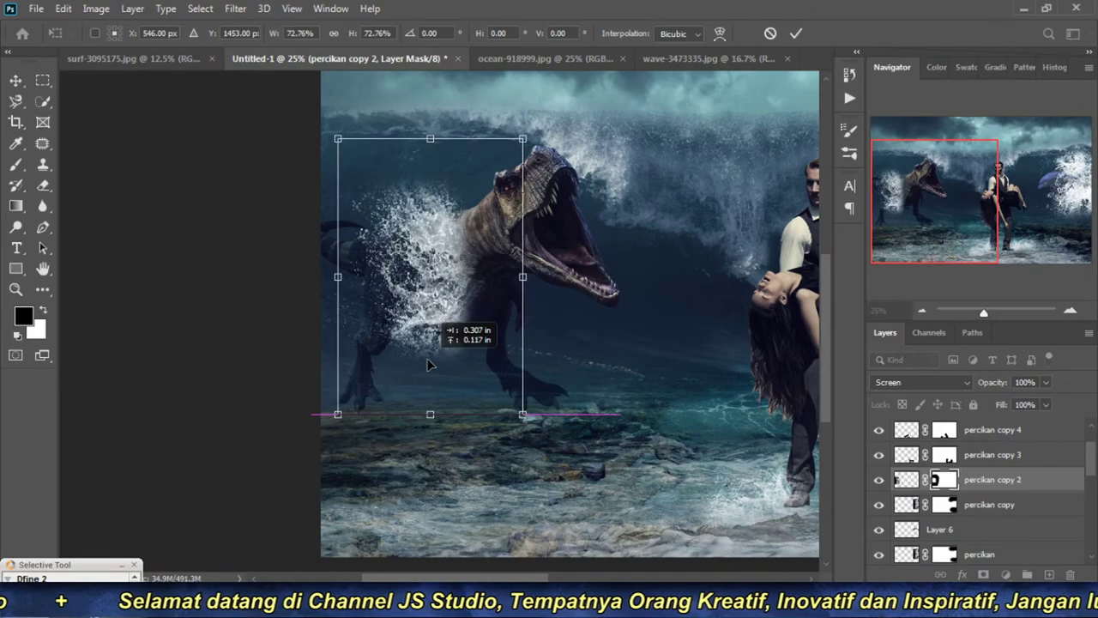
key(Return)
scroll(456, 289, up, 1)
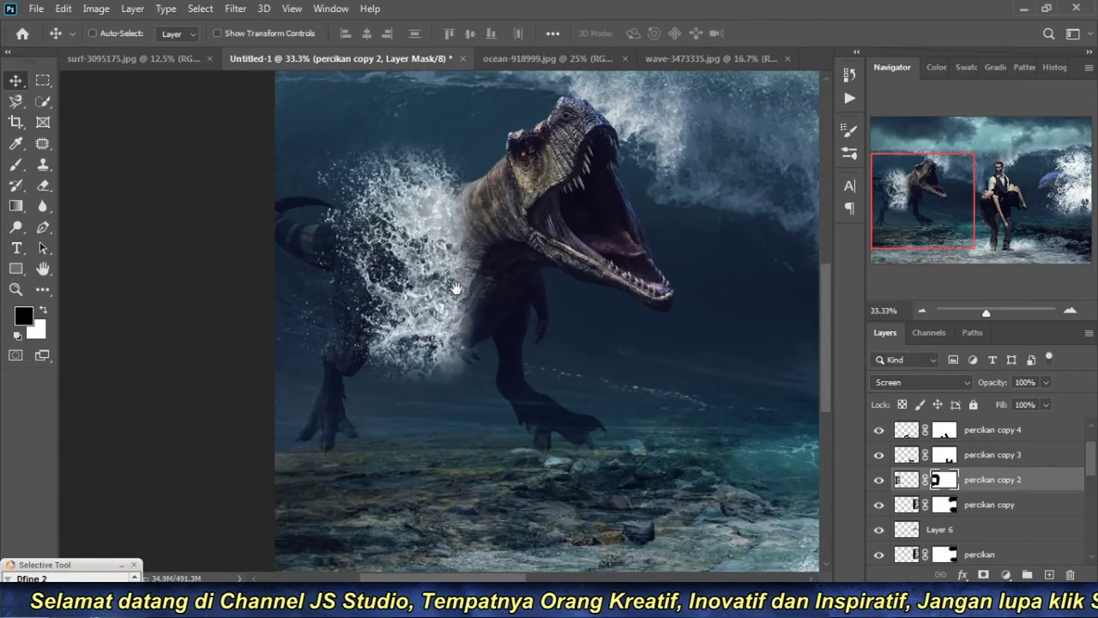
Step: Move the splash up-left and mask it off the T-rex's mid-body, neck and chest
drag(421, 314, 395, 292)
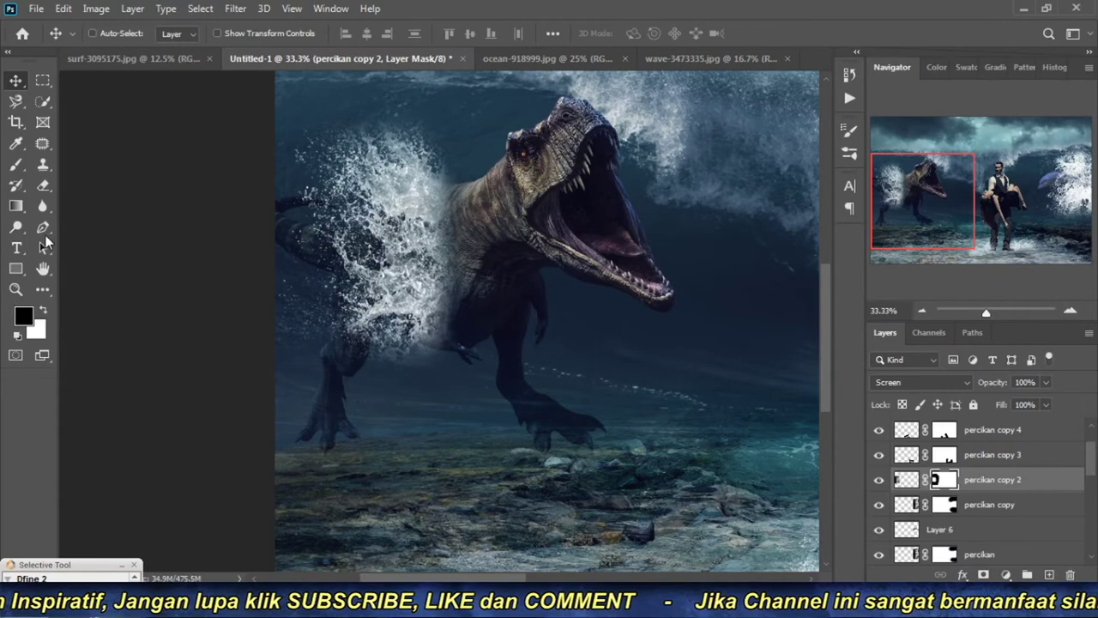
click(16, 165)
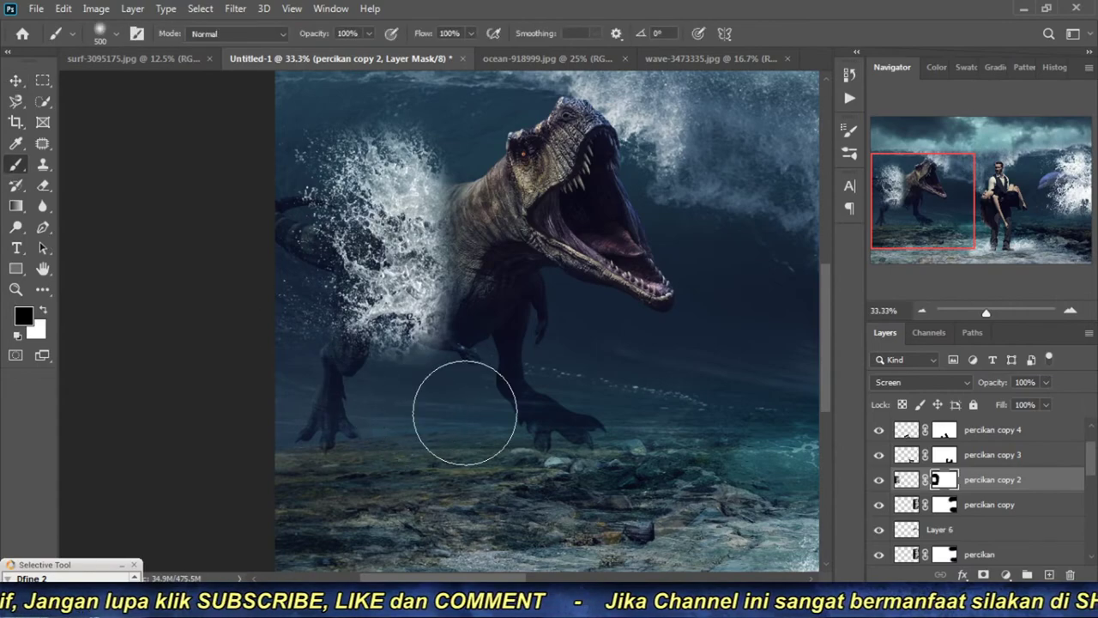
mouse_move(523, 313)
mouse_down()
mouse_move(490, 282)
mouse_move(492, 246)
mouse_up()
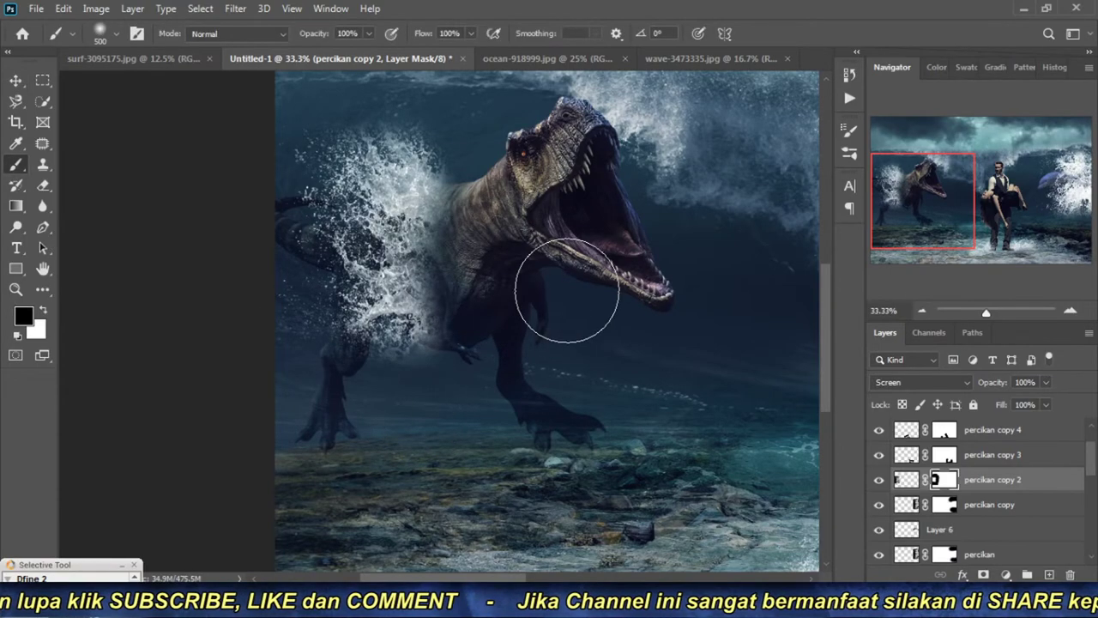
key(bracketleft)
key(bracketleft)
key(bracketleft)
key(shift+bracketright)
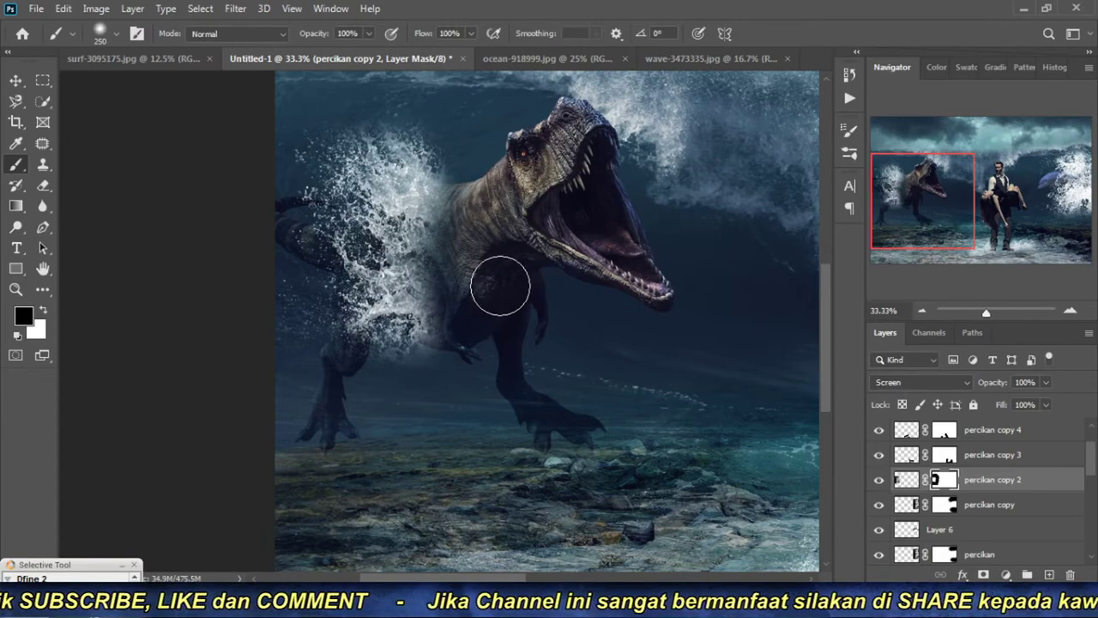
key(shift+bracketleft)
key(shift+bracketright)
key(shift+bracketright)
key(shift+bracketright)
key(shift+bracketright)
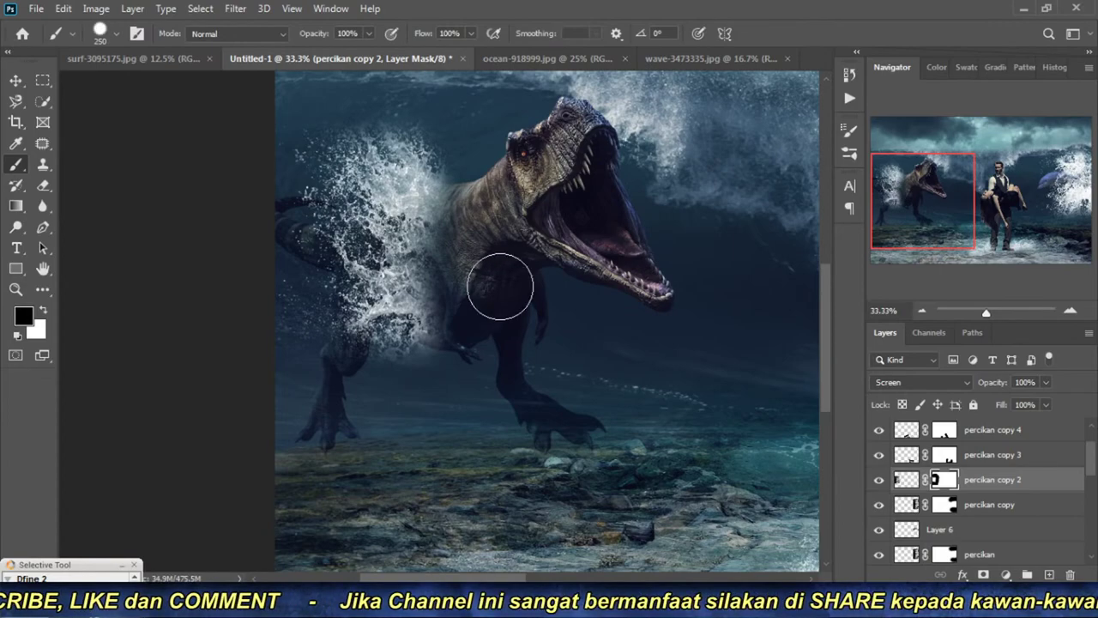
key(bracketleft)
key(bracketleft)
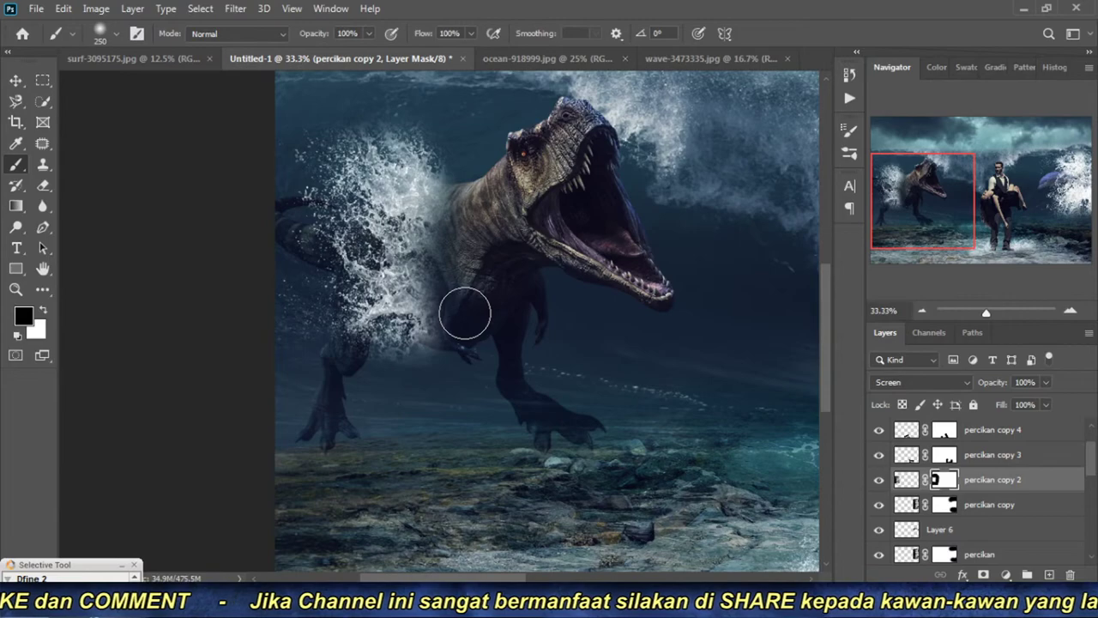
key(bracketleft)
mouse_move(463, 321)
mouse_down()
mouse_move(454, 257)
mouse_move(478, 189)
mouse_move(490, 326)
mouse_move(465, 201)
mouse_move(441, 245)
mouse_move(466, 318)
mouse_move(497, 350)
mouse_up()
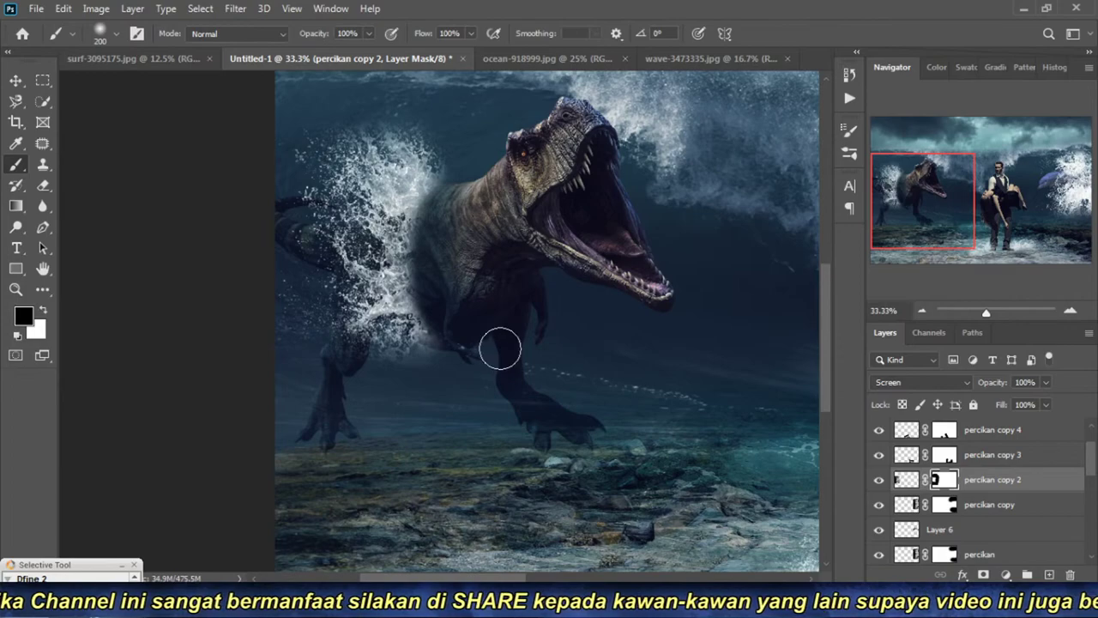
Step: With a 600px brush, mask the splash off the dinosaur's belly and legs
key(bracketright)
key(bracketright)
key(bracketright)
key(bracketright)
key(bracketright)
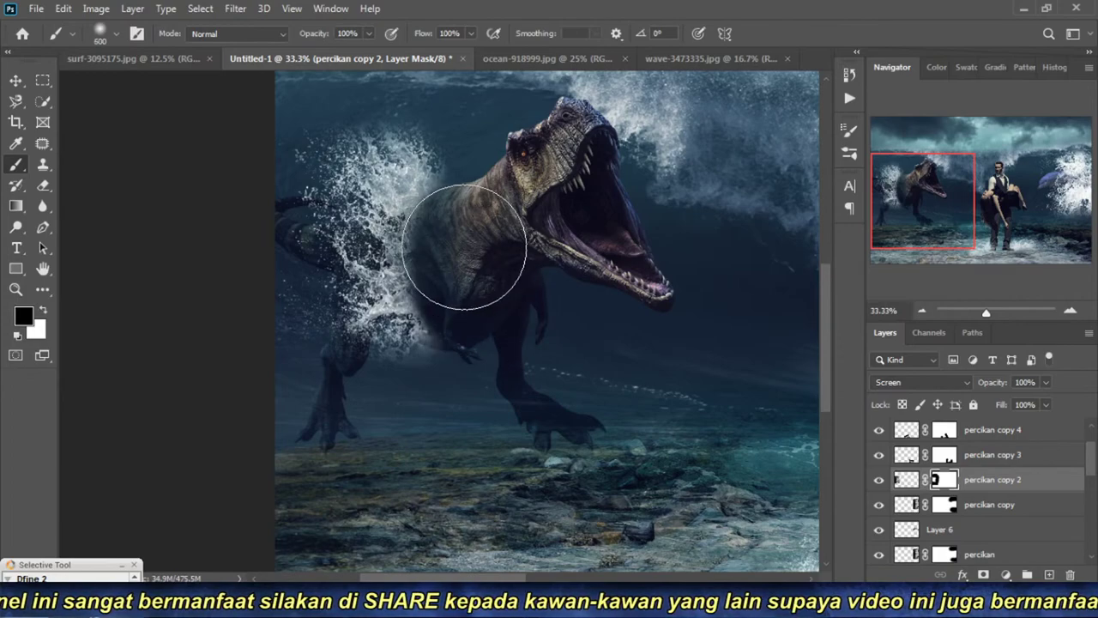
mouse_move(468, 273)
mouse_down()
mouse_move(507, 380)
mouse_move(566, 372)
mouse_move(520, 410)
mouse_move(562, 479)
mouse_up()
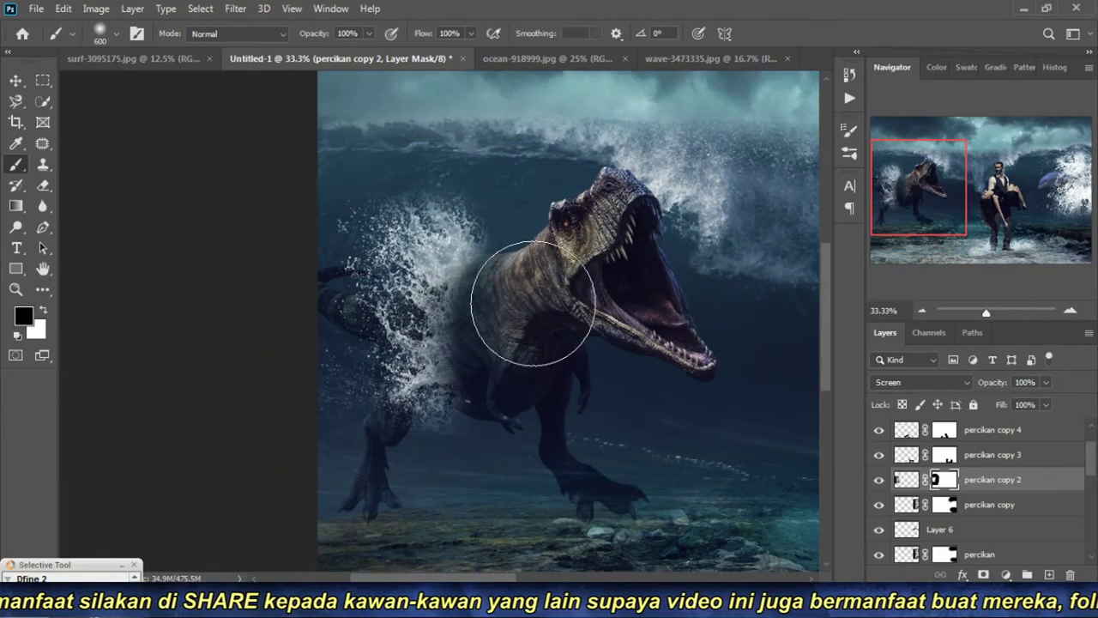
mouse_move(528, 365)
mouse_down()
mouse_move(560, 441)
mouse_move(507, 421)
mouse_move(455, 503)
mouse_move(522, 478)
mouse_move(518, 353)
mouse_move(503, 417)
mouse_move(466, 461)
mouse_move(464, 510)
mouse_up()
key(v)
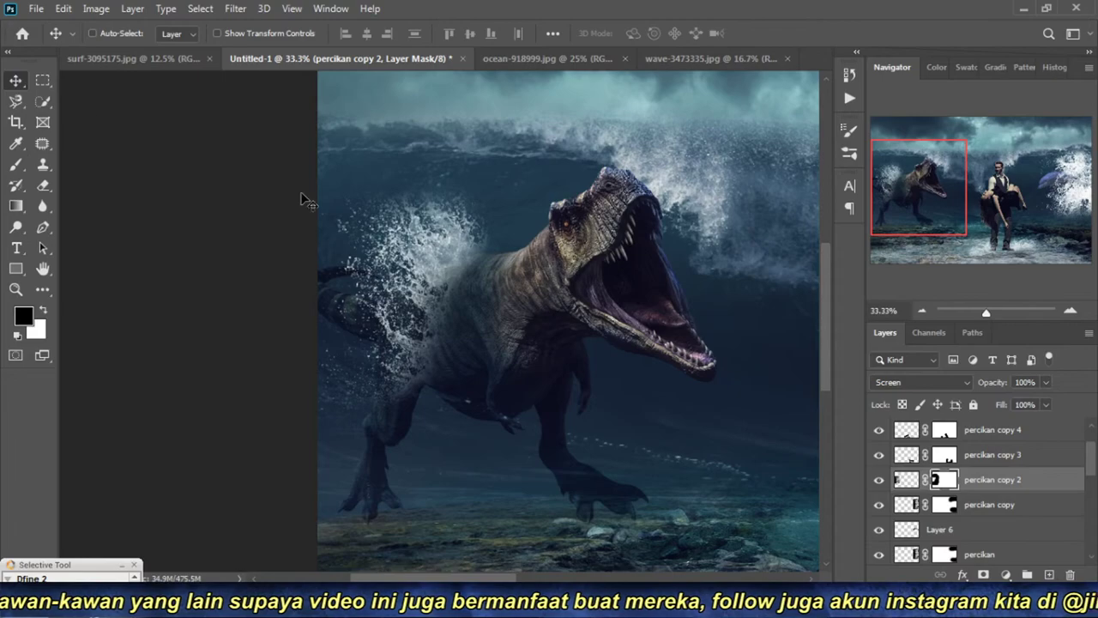
drag(519, 360, 429, 347)
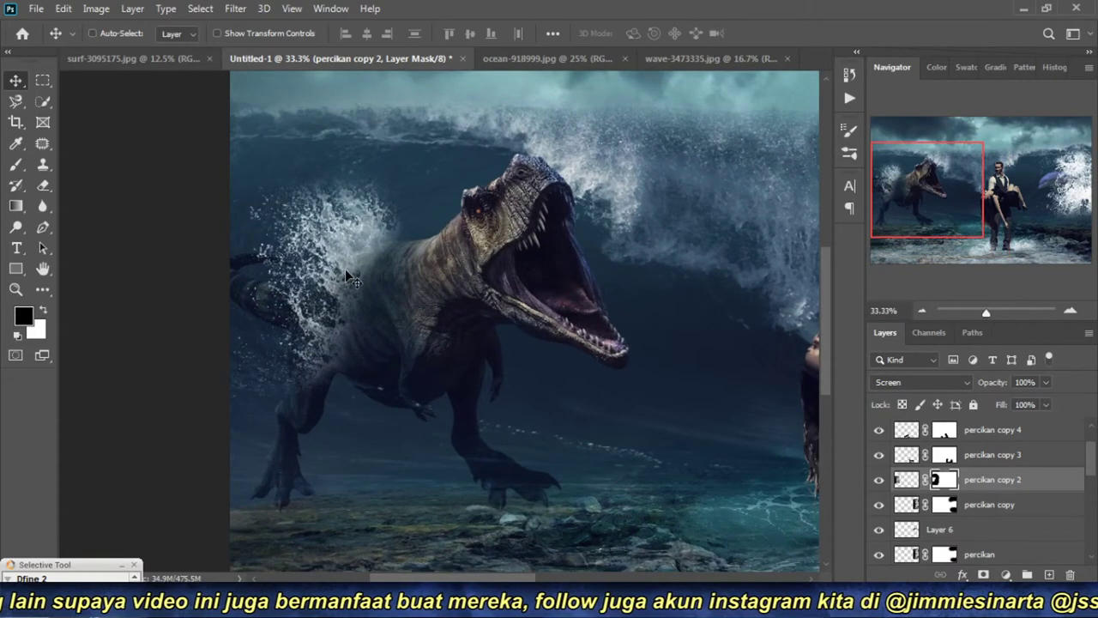
click(923, 311)
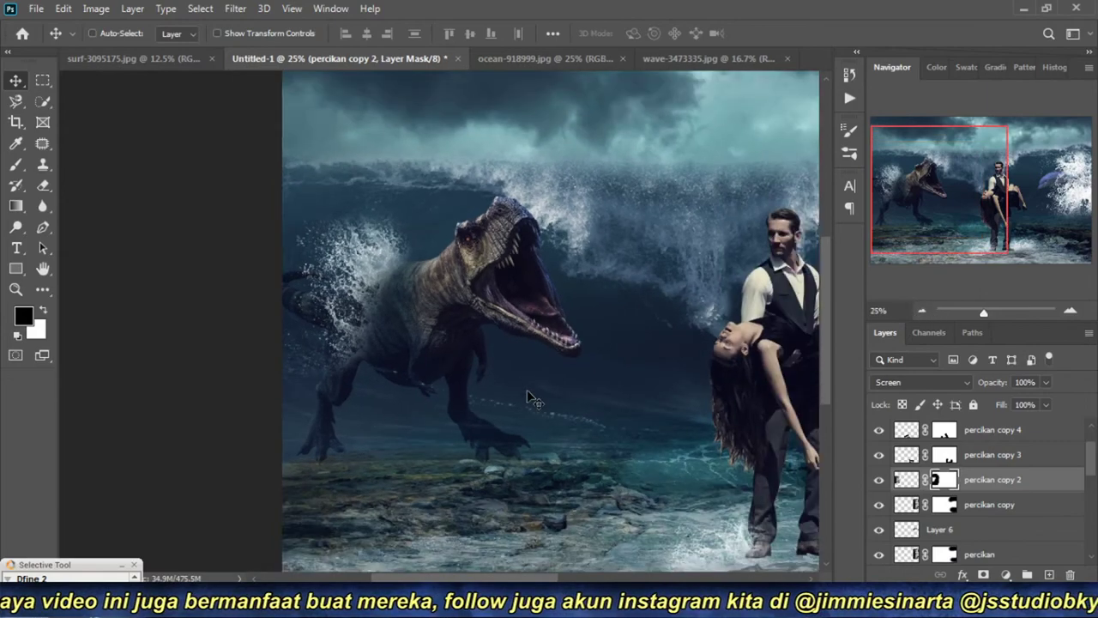
Step: Paint white on the t-rex copy mask to restore the front claw above the rocks
mouse_move(476, 438)
mouse_down()
mouse_move(452, 368)
mouse_move(627, 348)
mouse_up()
ctrl+click(461, 340)
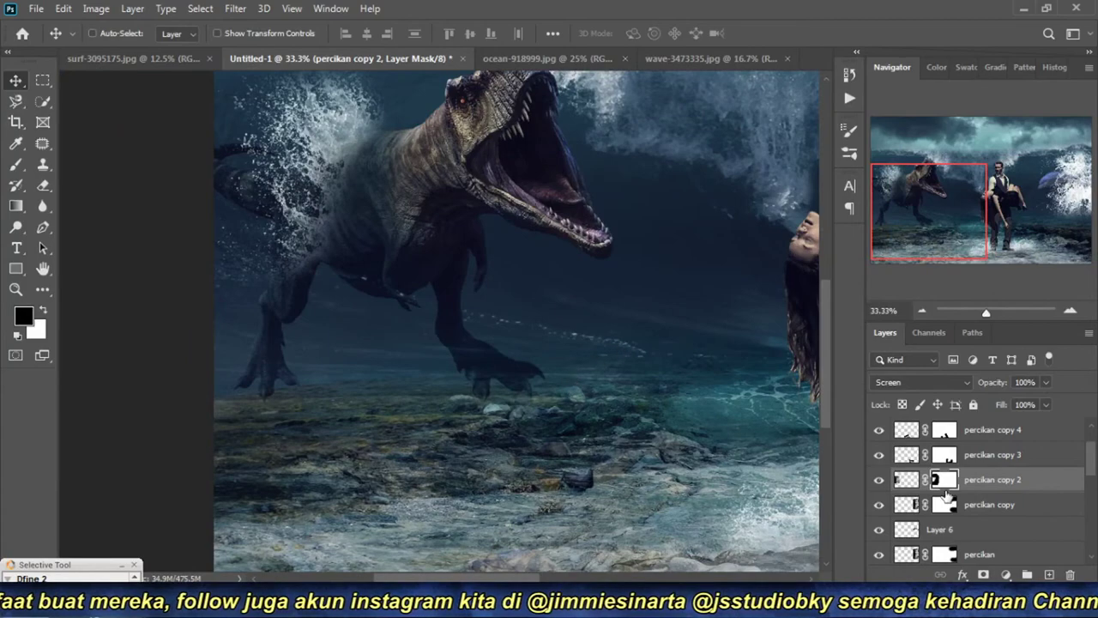
scroll(962, 506, down, 1)
scroll(962, 506, down, 1)
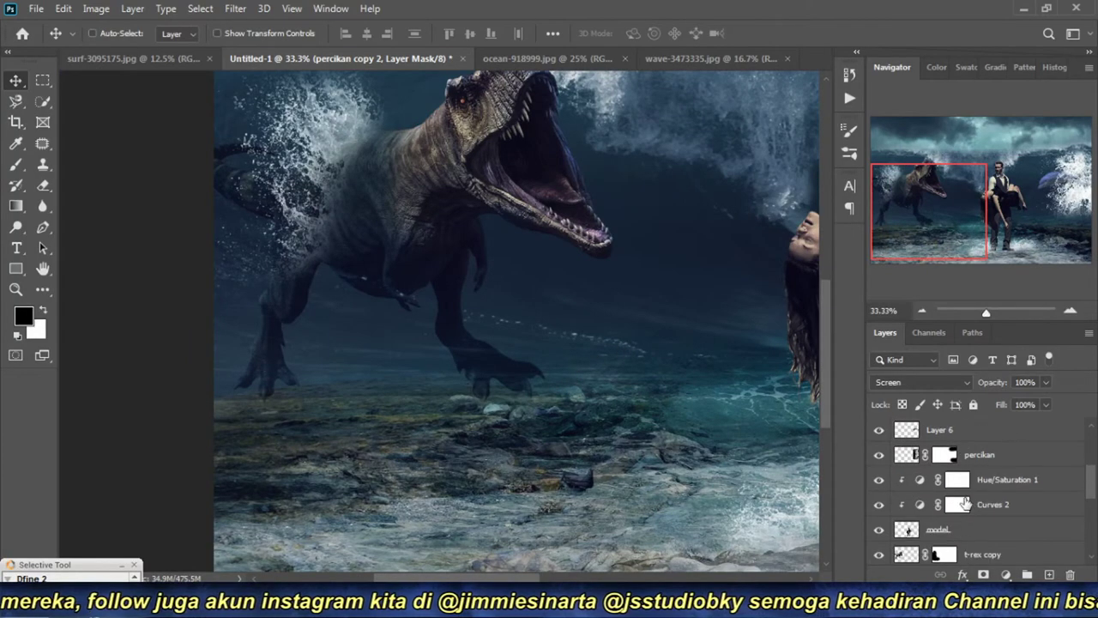
scroll(964, 505, down, 1)
scroll(966, 503, down, 1)
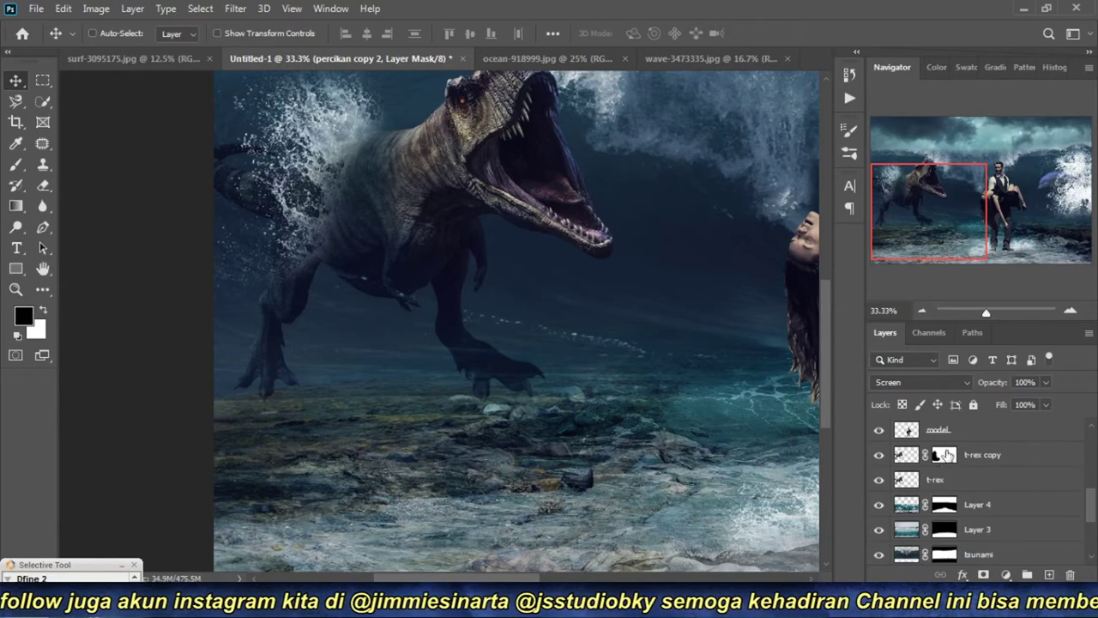
click(943, 455)
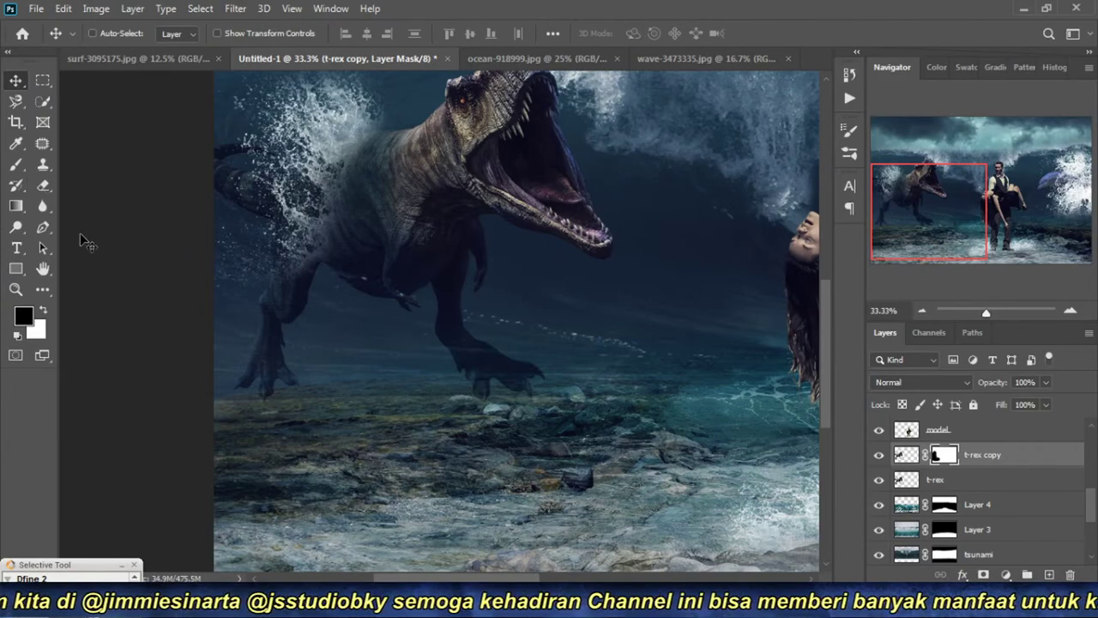
click(878, 454)
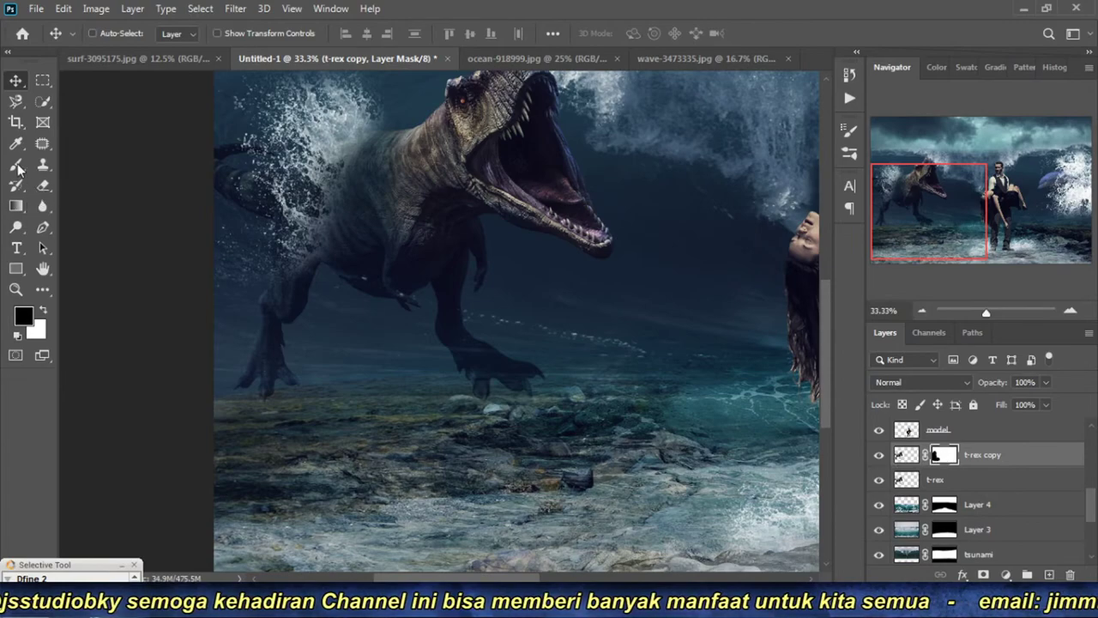
key(b)
key(bracketleft)
key(bracketleft)
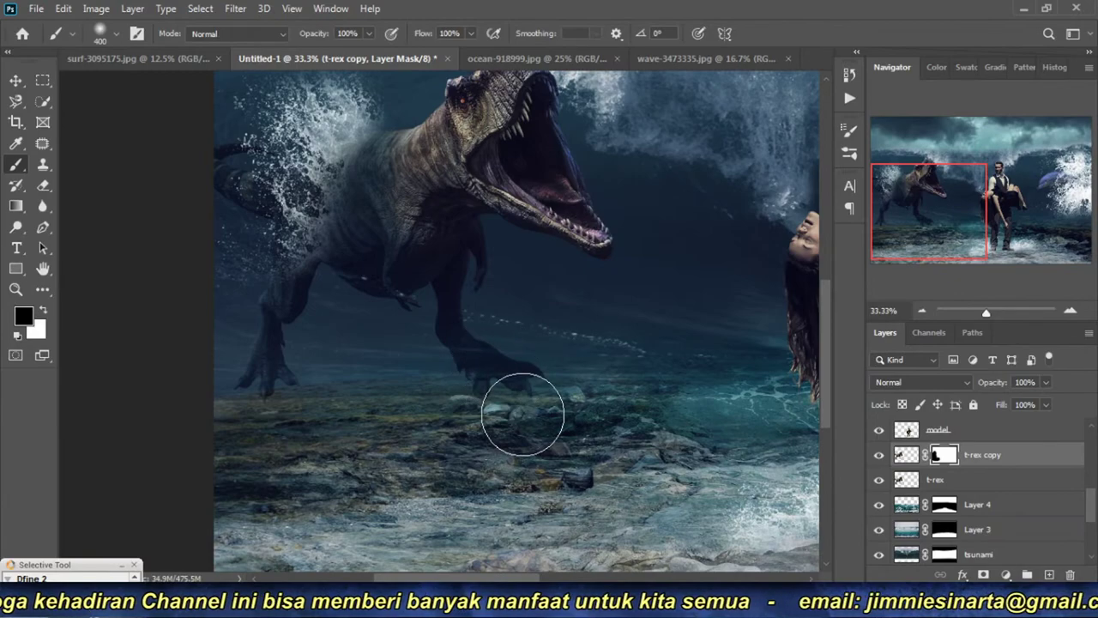
key(x)
drag(491, 347, 521, 384)
ctrl+click(521, 384)
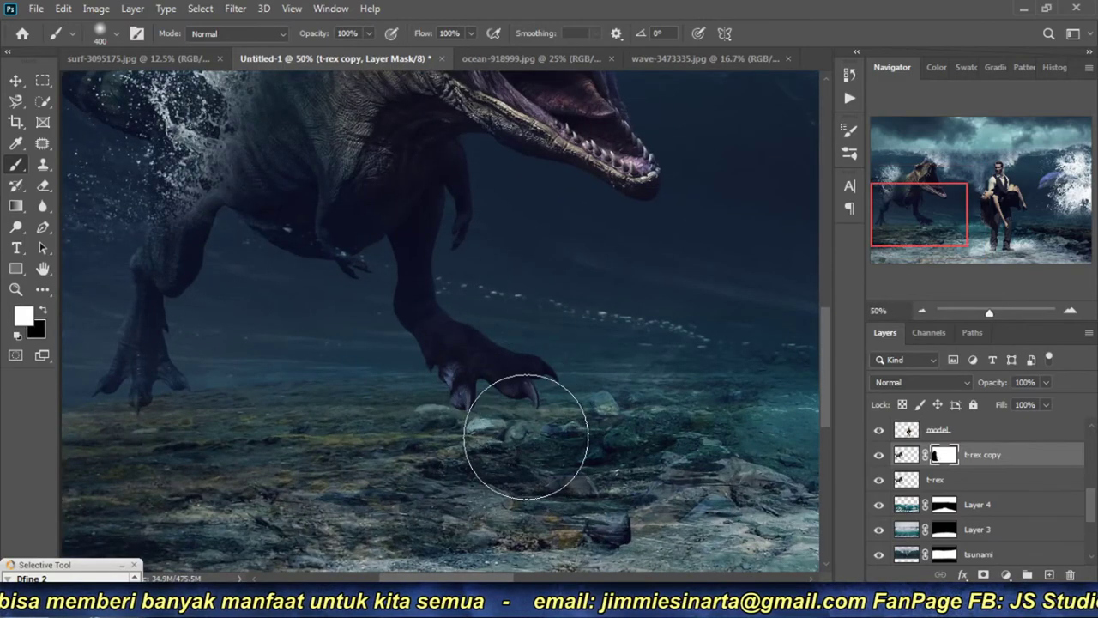
click(922, 311)
click(922, 310)
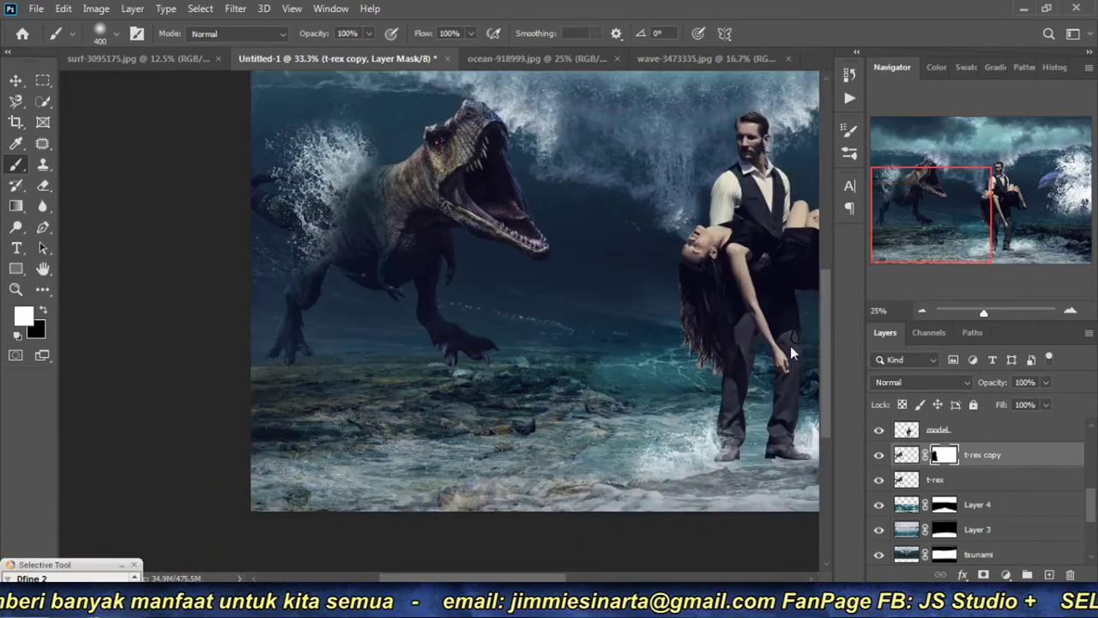
Step: Select the percikan copy 2 splash and duplicate it as percikan copy 5
scroll(975, 498, up, 2)
scroll(975, 497, up, 2)
scroll(975, 497, up, 2)
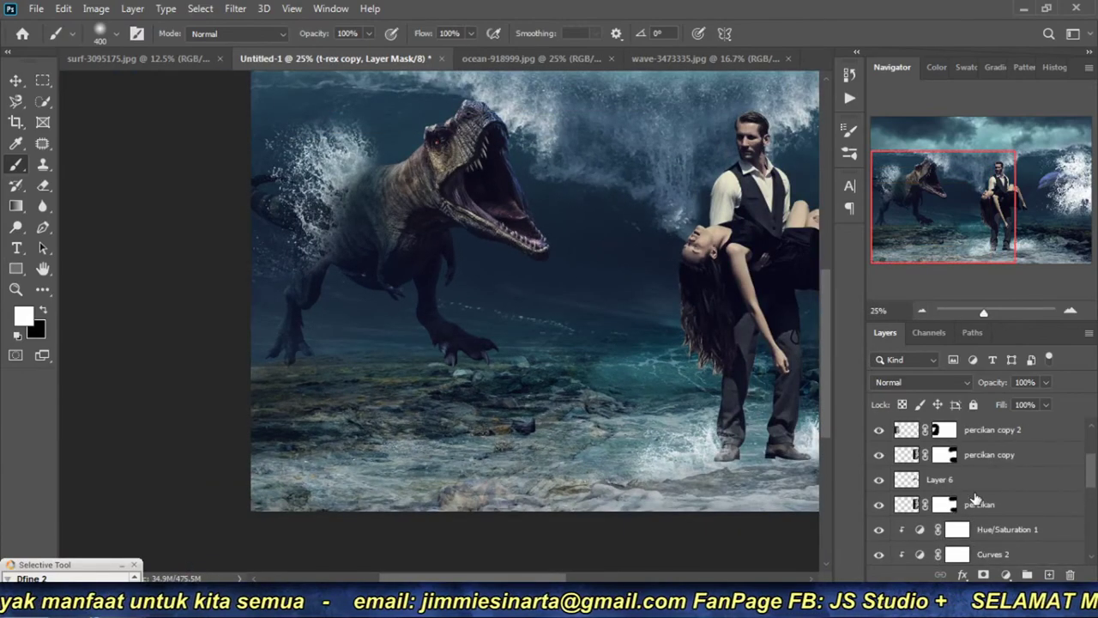
scroll(975, 500, up, 1)
click(878, 457)
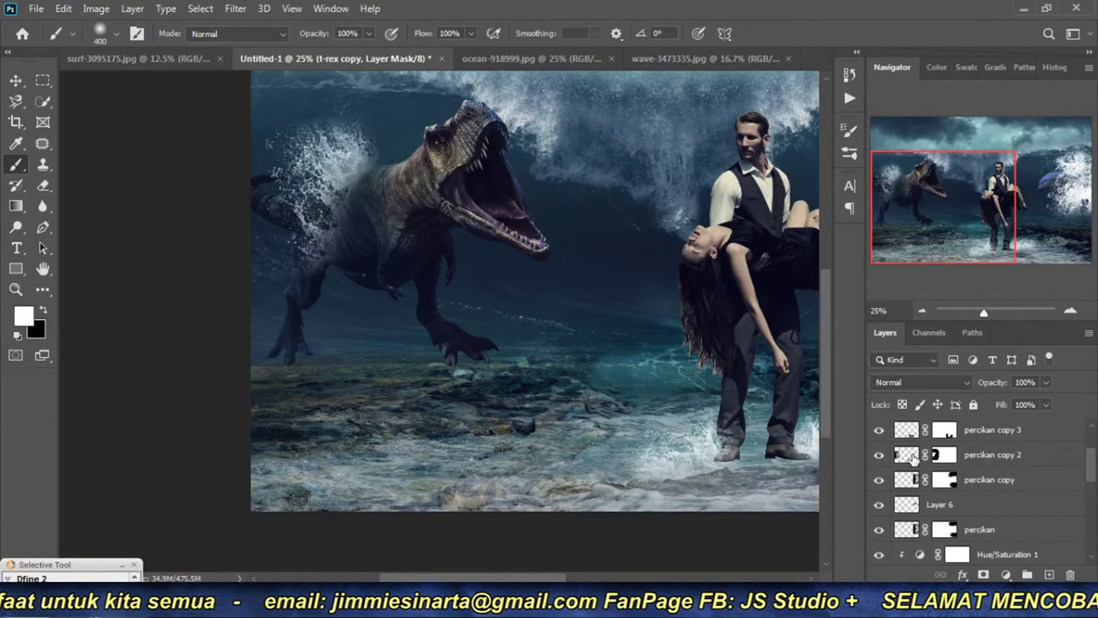
click(907, 459)
key(ctrl+j)
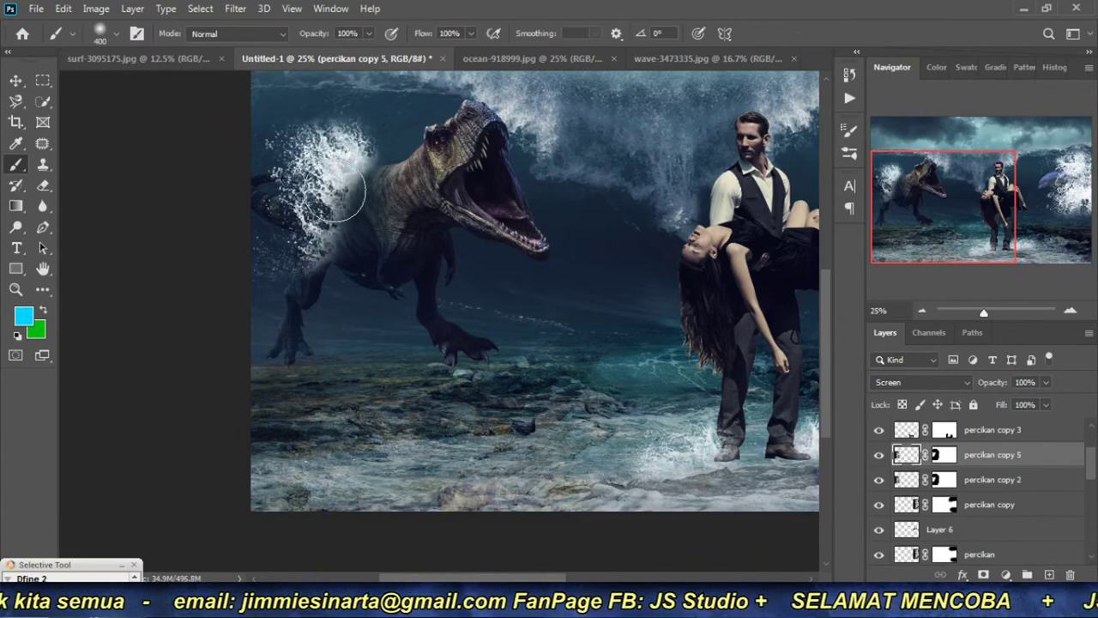
Step: Undo a stray stroke, then rotate percikan copy 5 about 66° and shrink it to about 55%
drag(334, 193, 353, 223)
key(ctrl+z)
key(v)
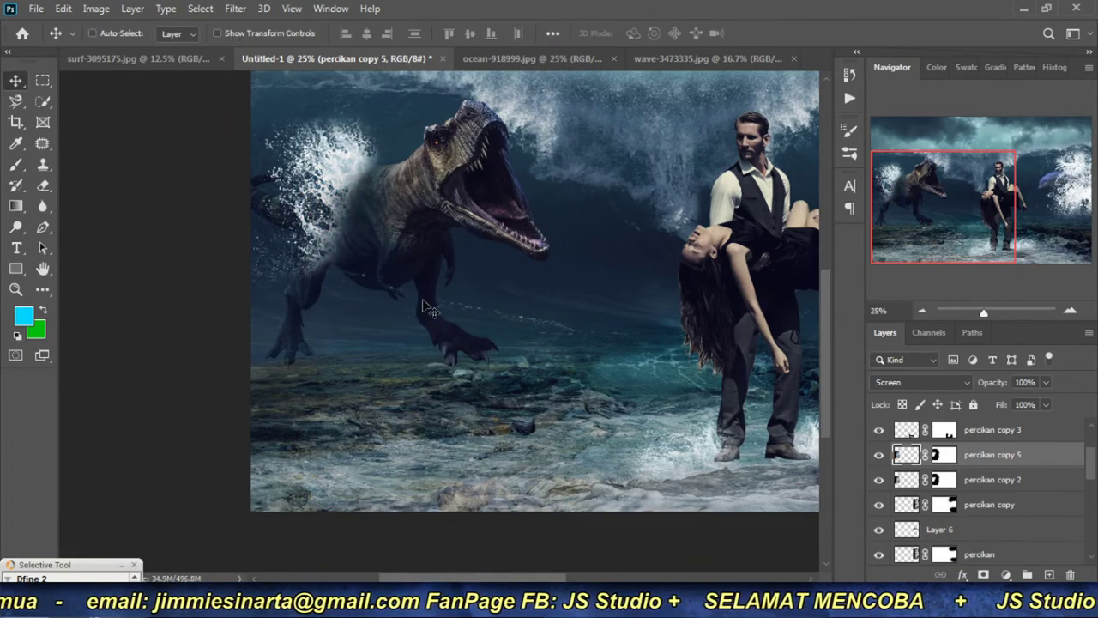
drag(422, 300, 604, 423)
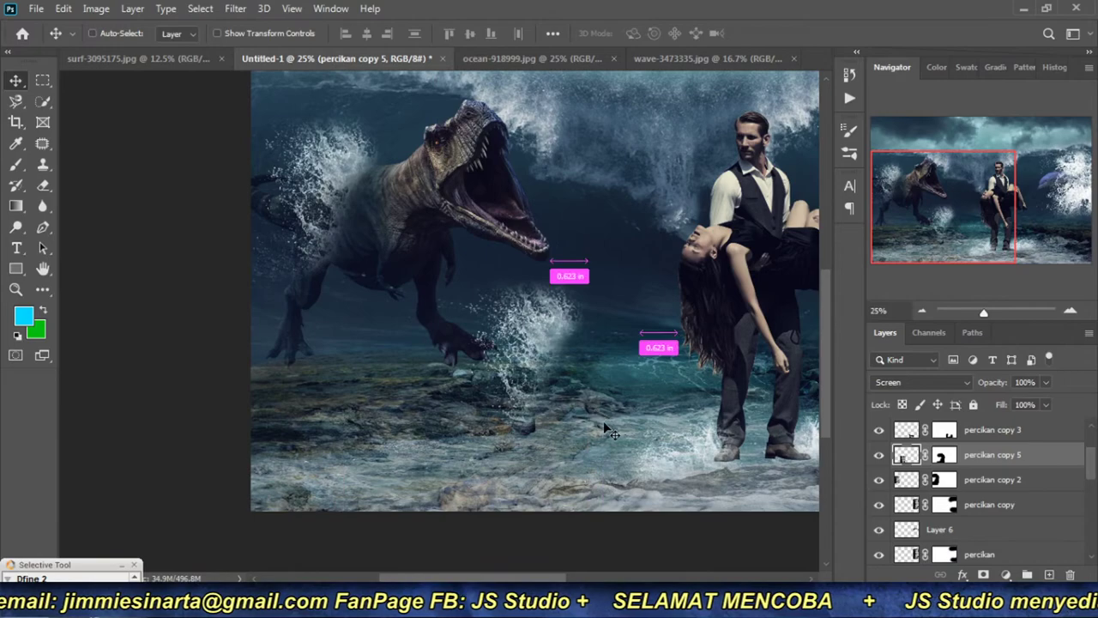
key(ctrl+t)
mouse_move(662, 227)
mouse_down()
mouse_move(716, 410)
mouse_move(711, 429)
mouse_up()
drag(654, 384, 564, 400)
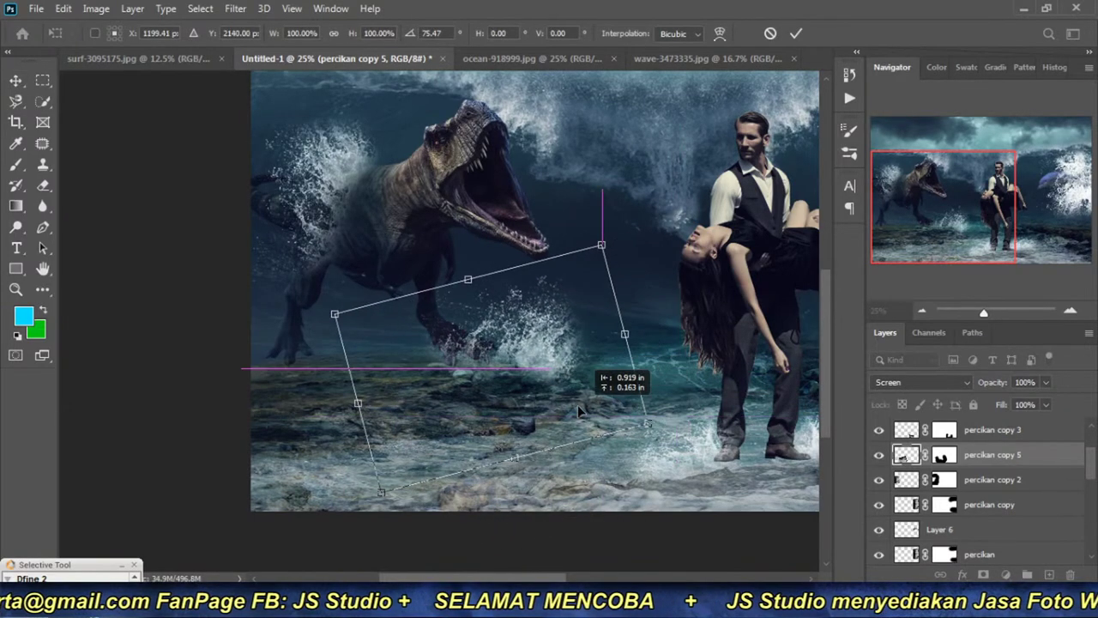
key(Return)
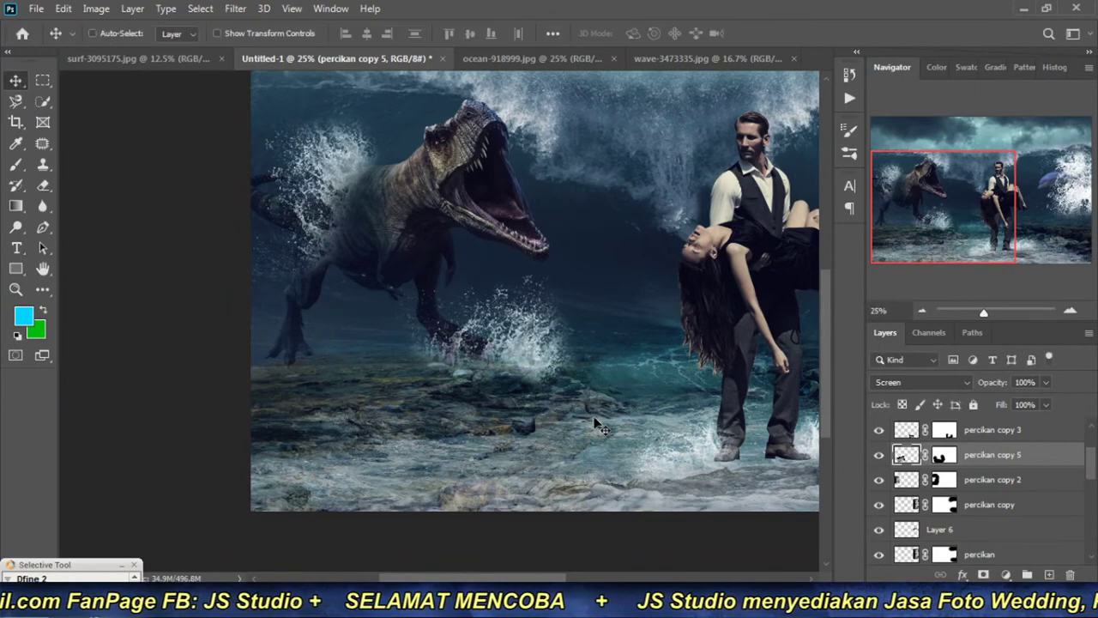
key(ctrl+t)
drag(632, 246, 561, 300)
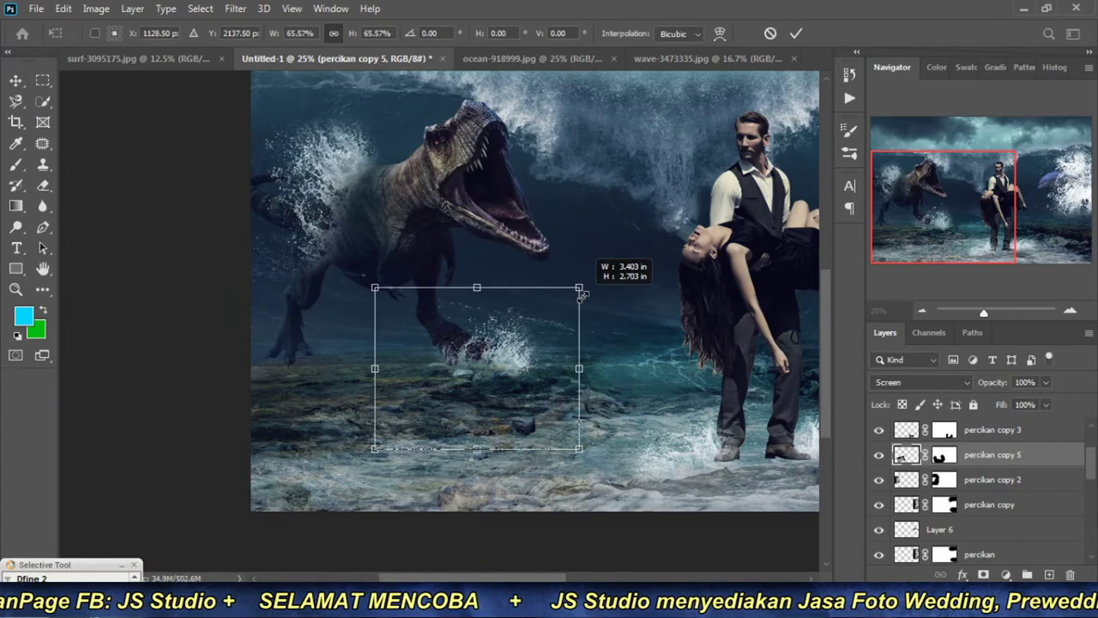
key(Return)
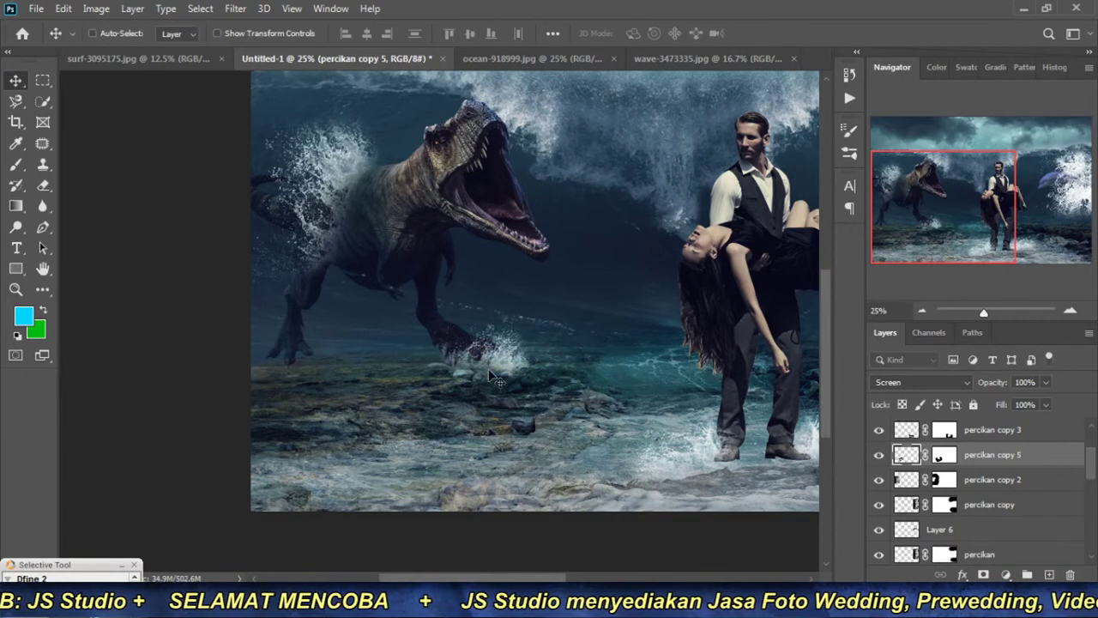
Step: Position the splash at the T-rex's front foot, tilted about 16° clockwise beside the claws
scroll(502, 379, up, 2)
scroll(514, 378, up, 2)
drag(515, 378, 515, 339)
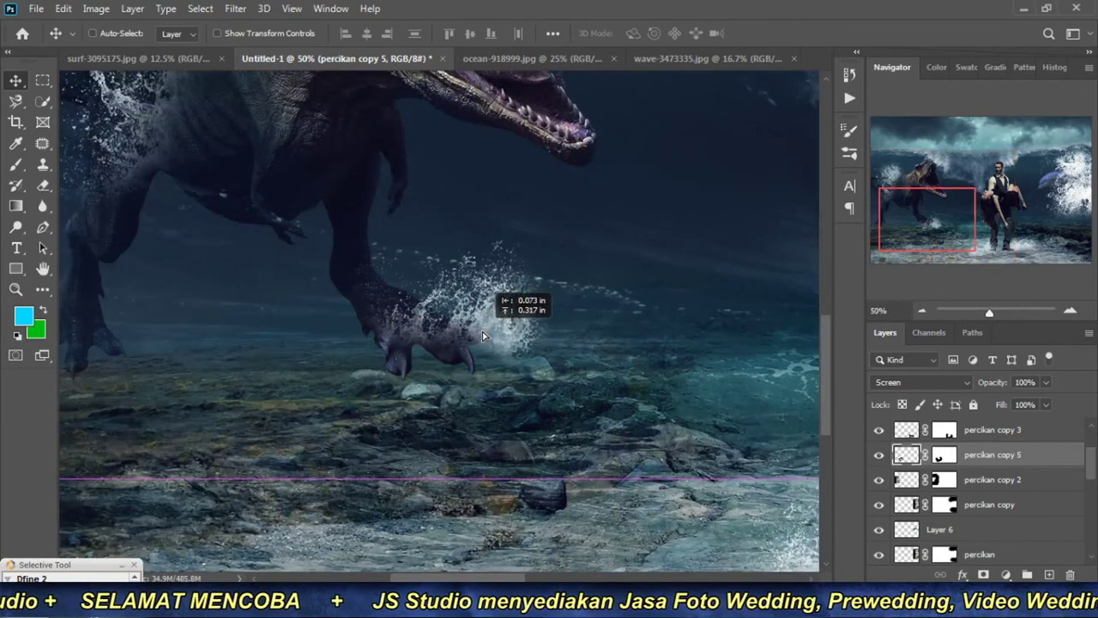
key(ctrl+t)
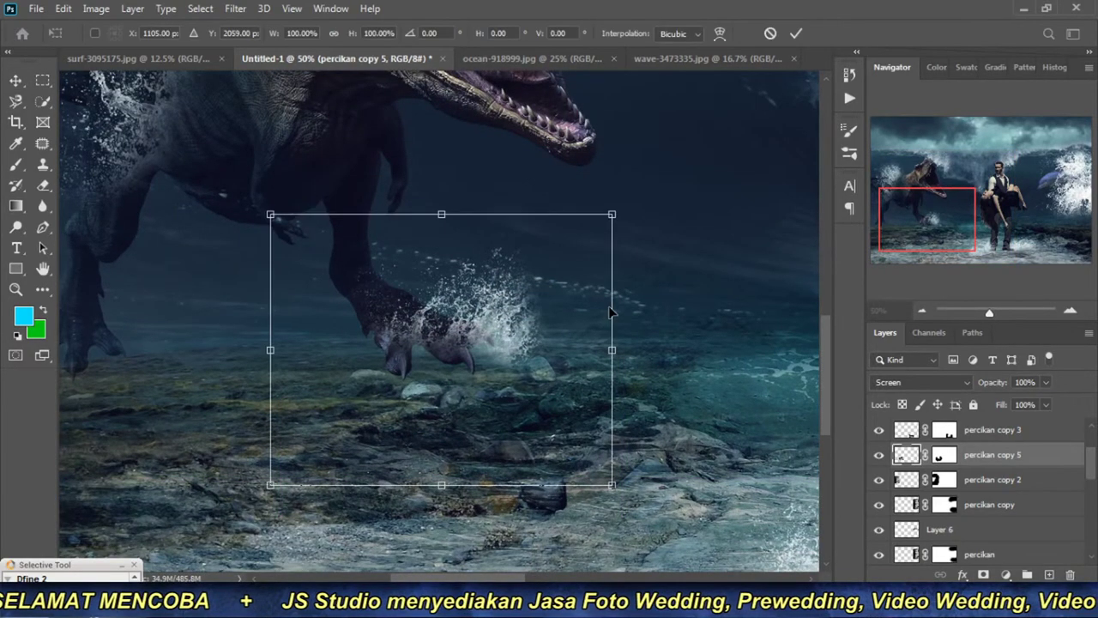
drag(633, 210, 645, 260)
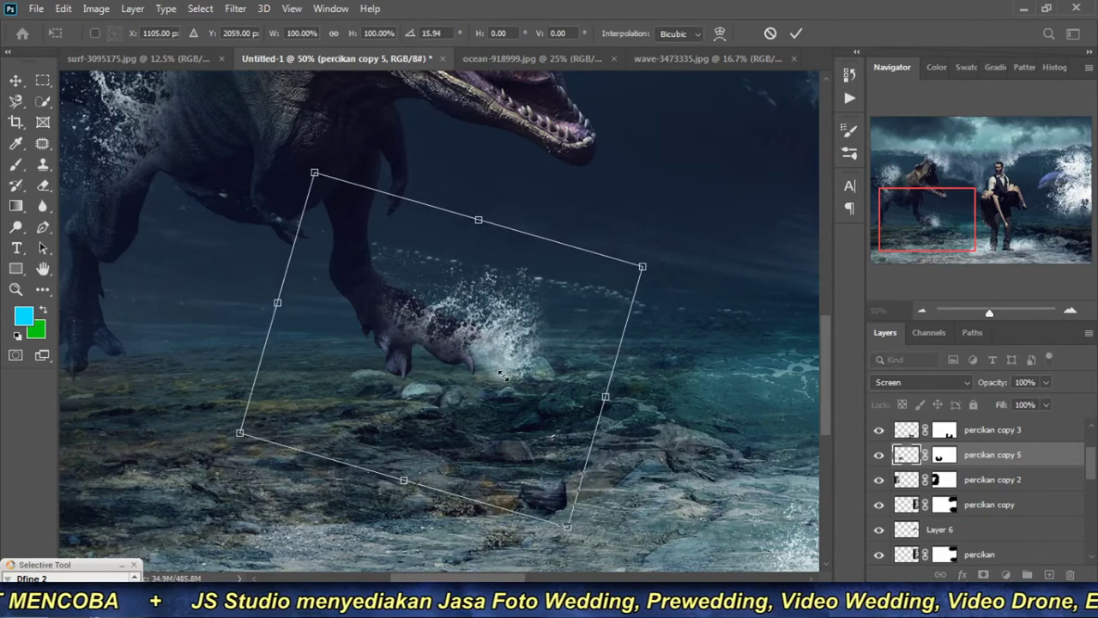
key(Return)
drag(519, 393, 495, 335)
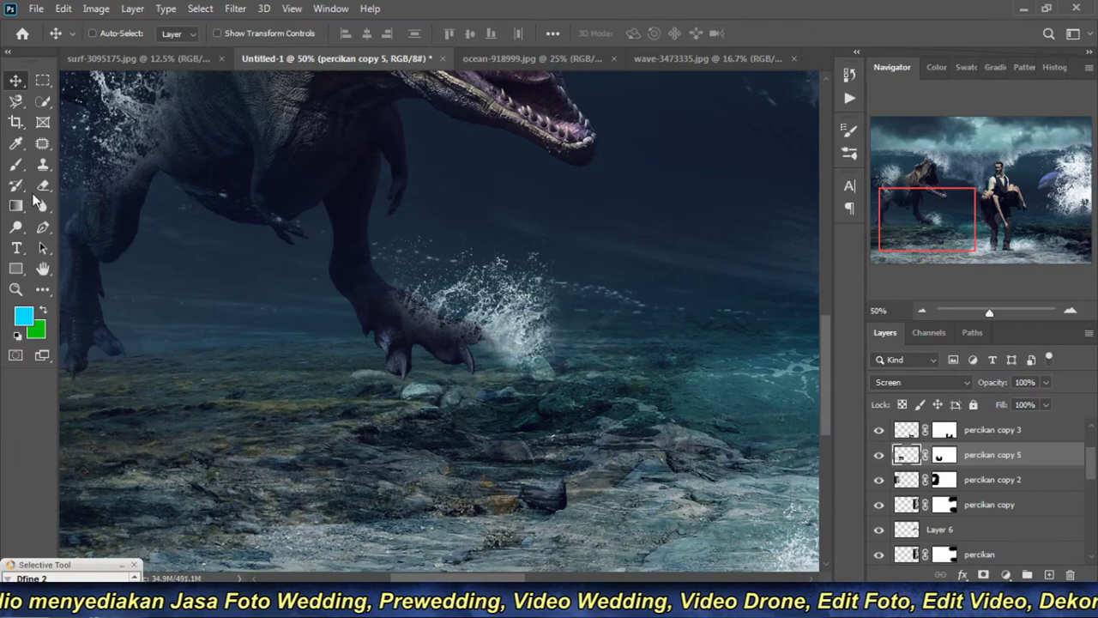
Step: Mask the splash off the dinosaur's claws with a 175px brush and shift it slightly down-left
click(17, 165)
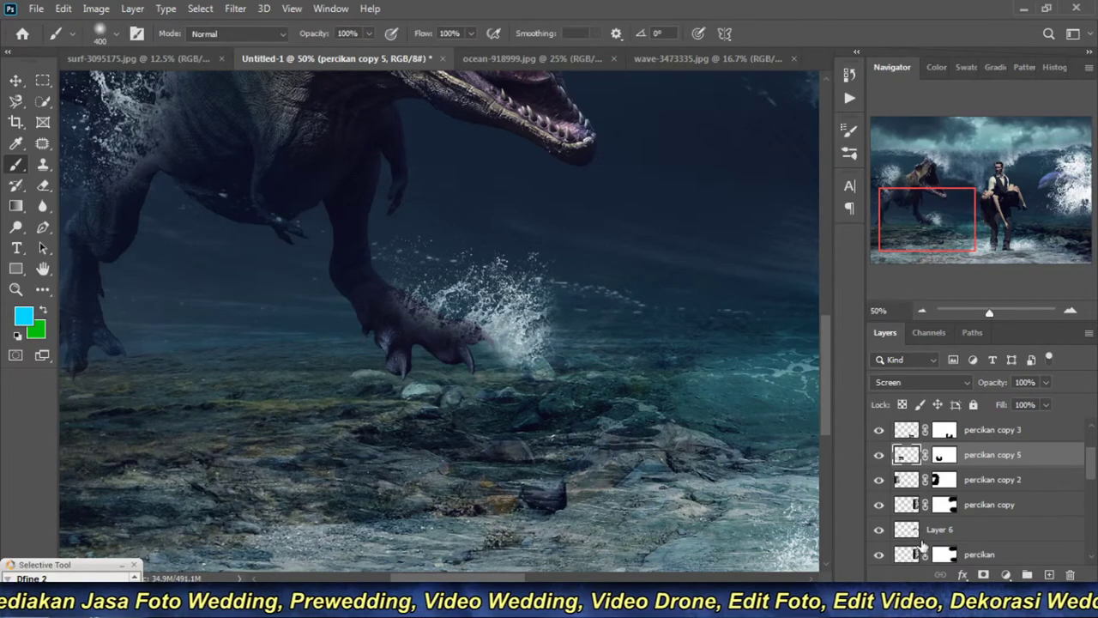
key(bracketleft)
key(bracketleft)
key(bracketleft)
key(bracketleft)
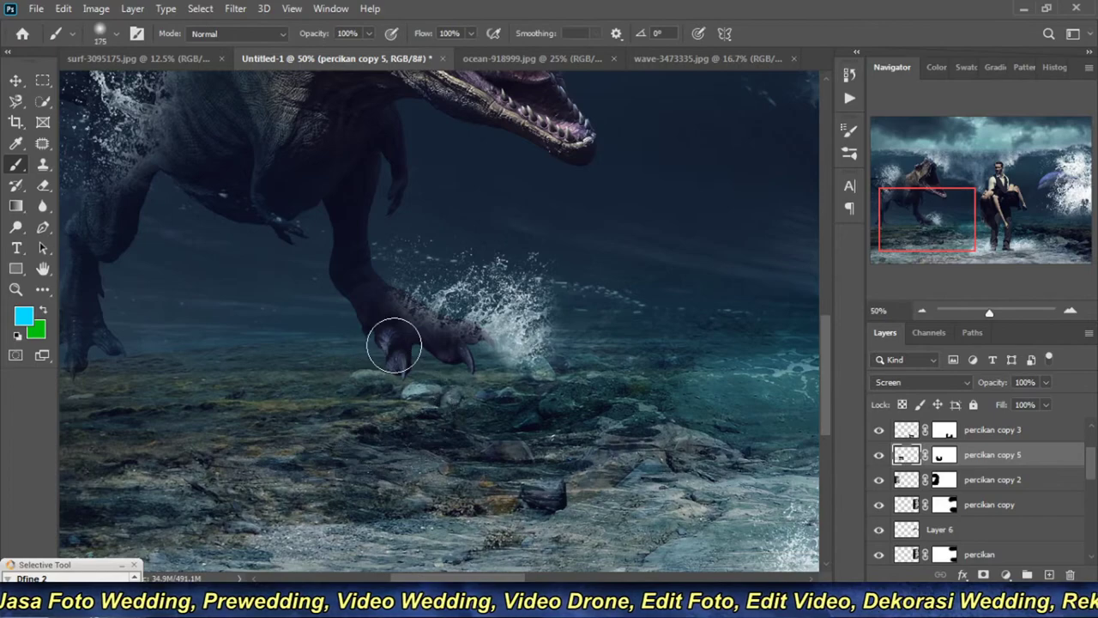
drag(395, 343, 417, 379)
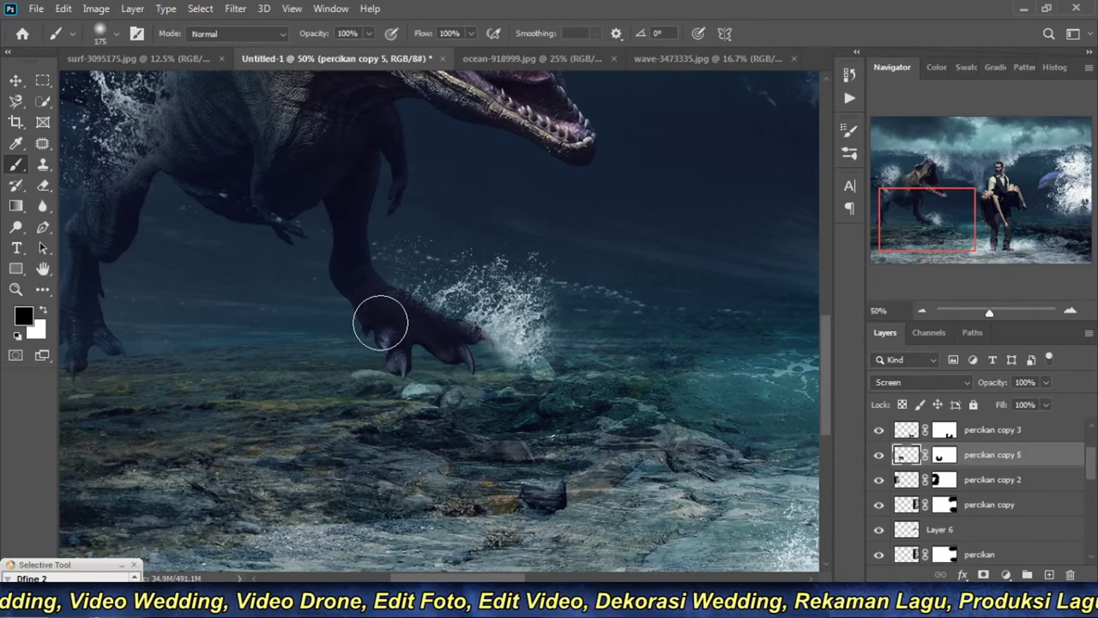
drag(380, 323, 446, 370)
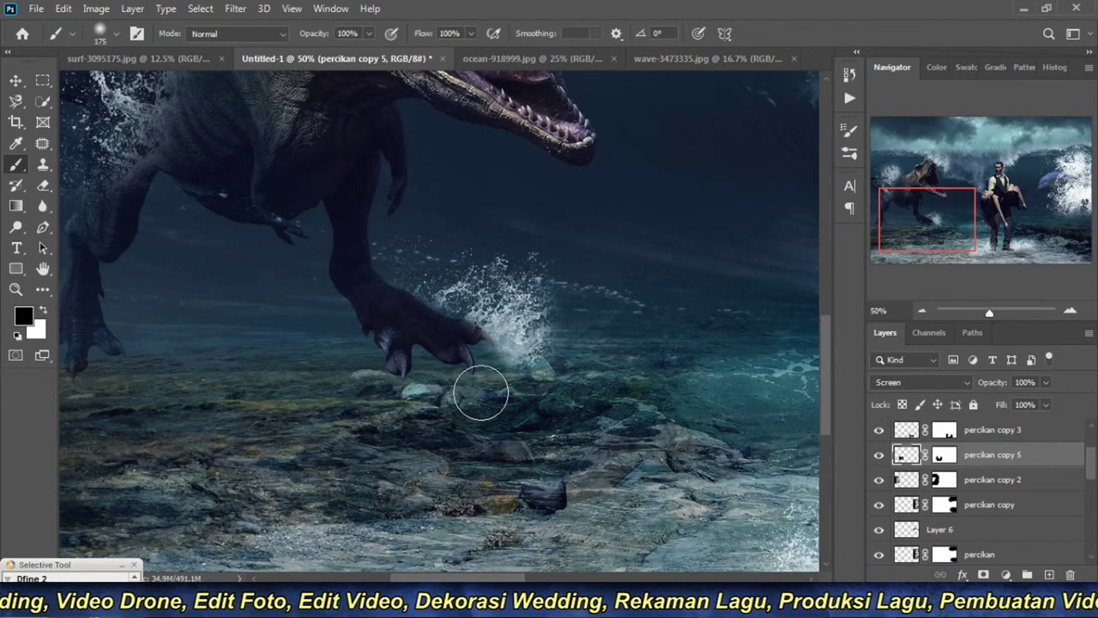
key(v)
drag(480, 393, 485, 399)
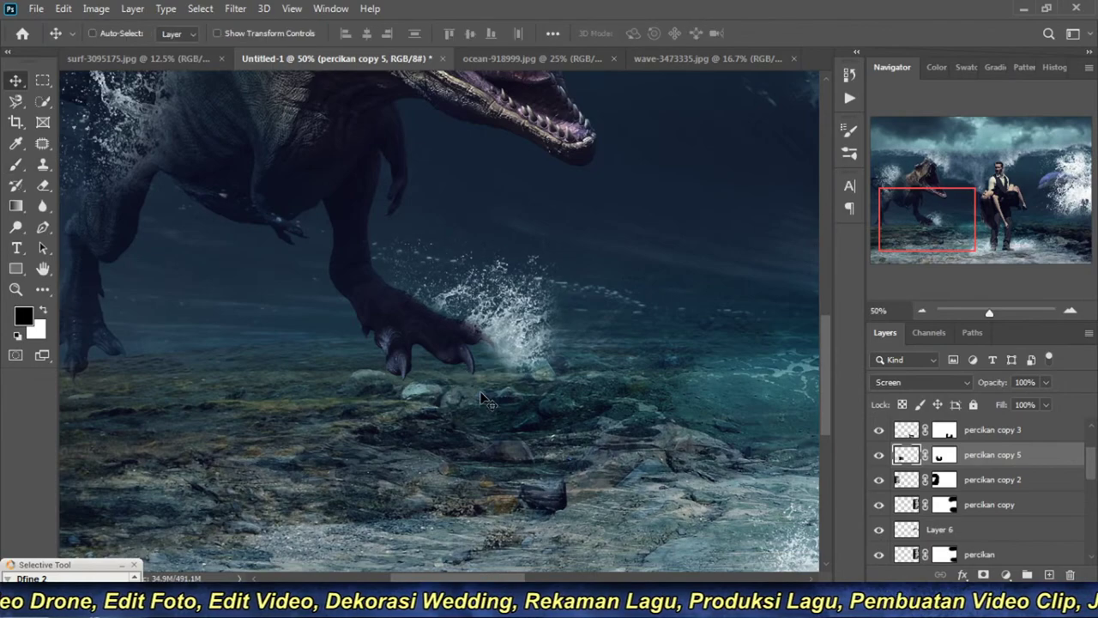
click(921, 310)
scroll(397, 334, up, 1)
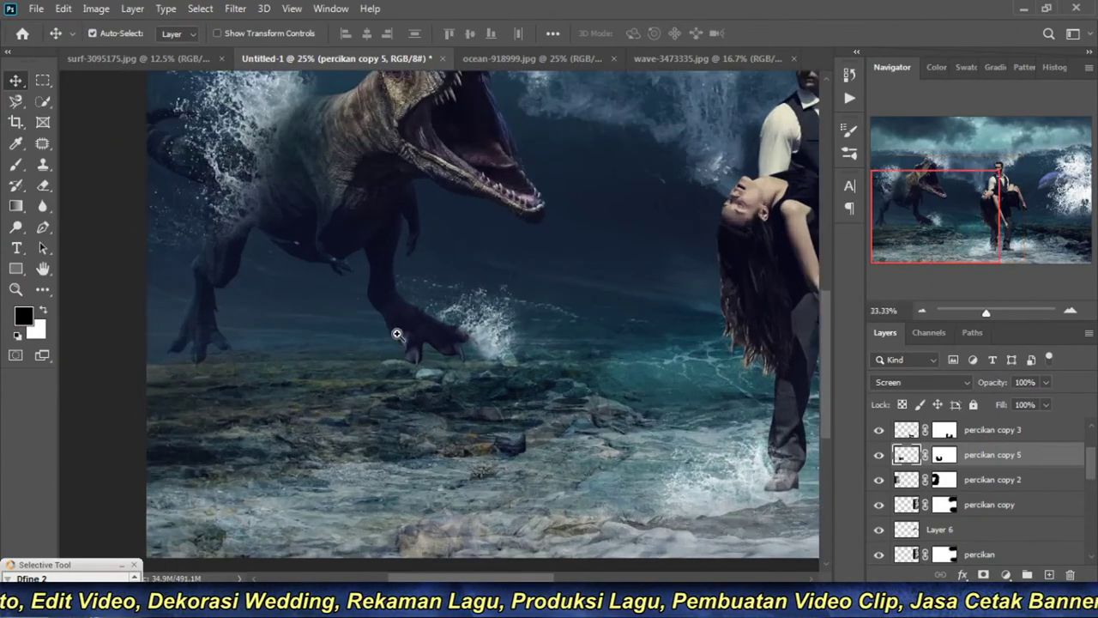
scroll(397, 334, up, 1)
Step: Duplicate the foot splash as percikan copy 6, rotate it about 176° and place it left of the claw
key(ctrl+j)
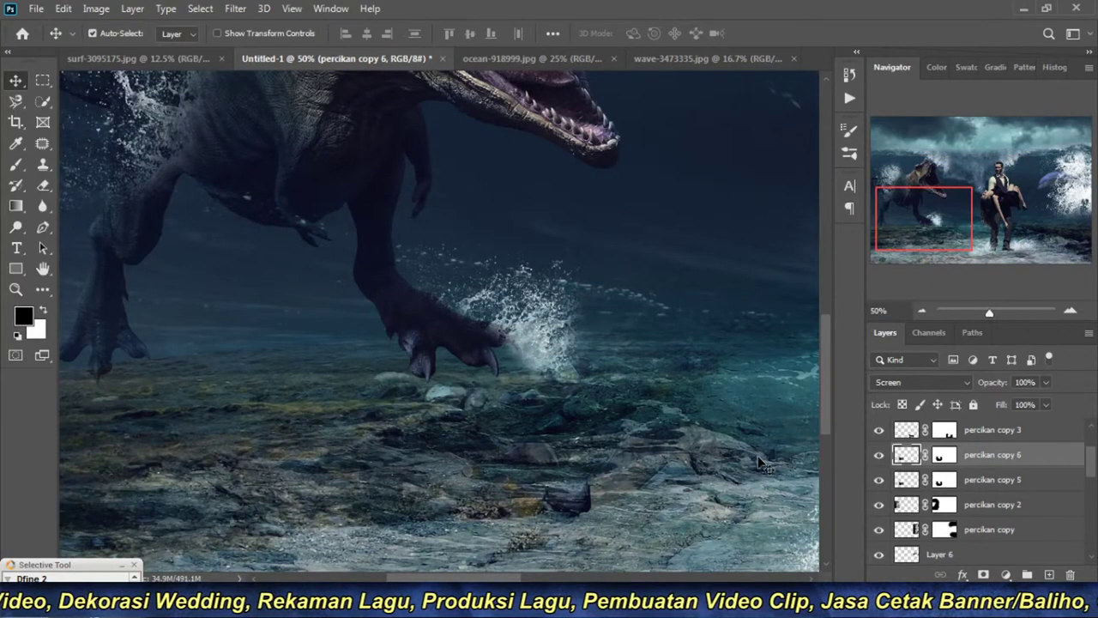
key(ctrl+t)
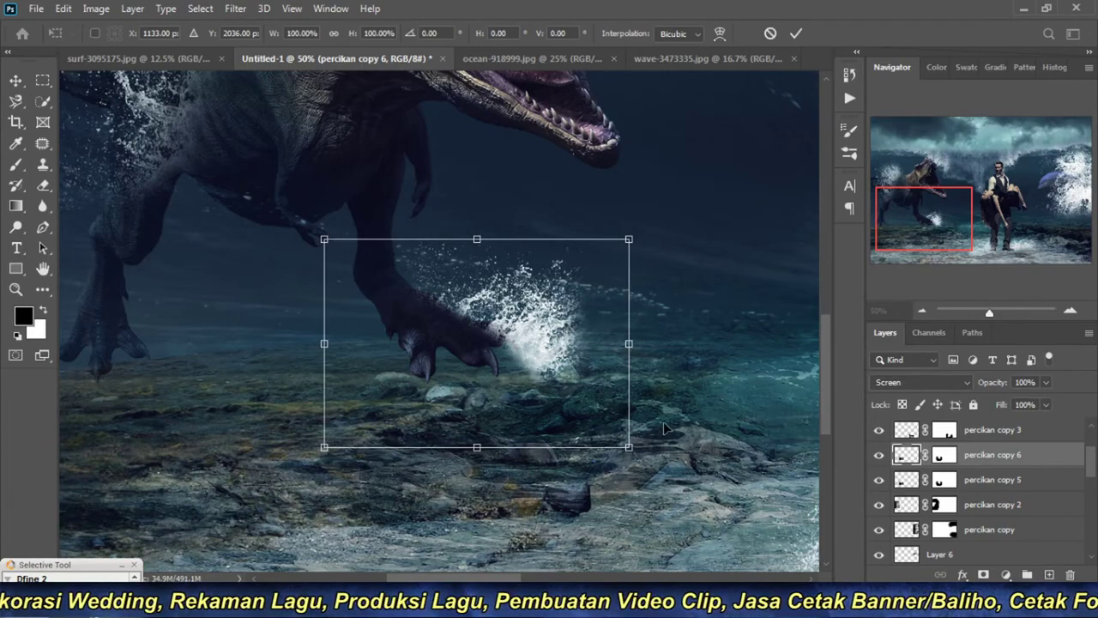
drag(663, 421, 678, 348)
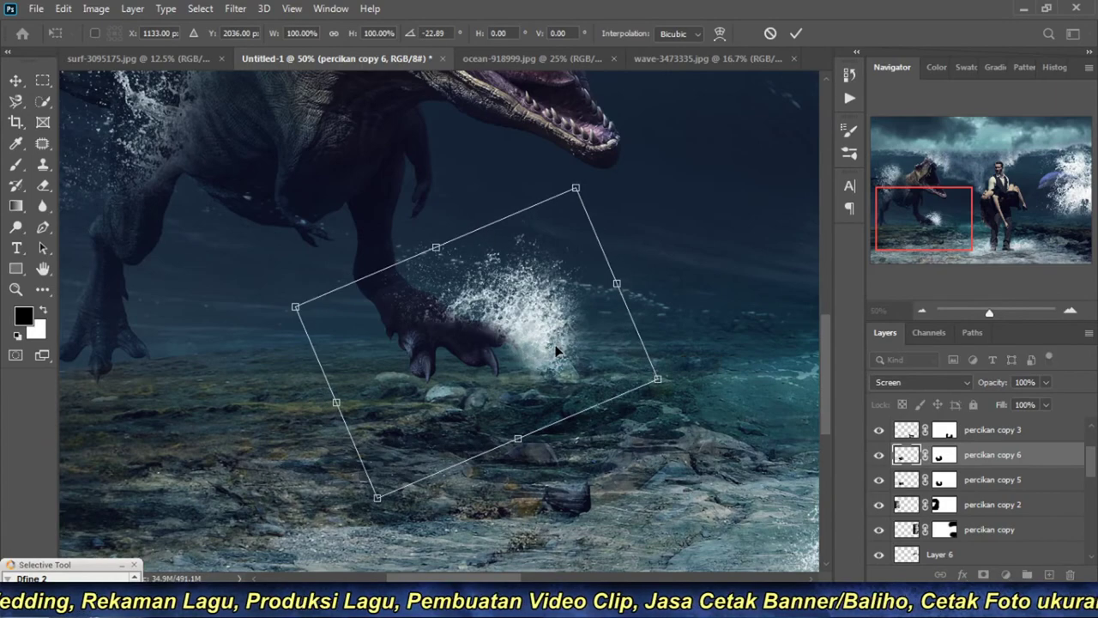
drag(556, 350, 441, 332)
mouse_move(513, 319)
mouse_down()
mouse_move(452, 239)
mouse_move(223, 210)
mouse_up()
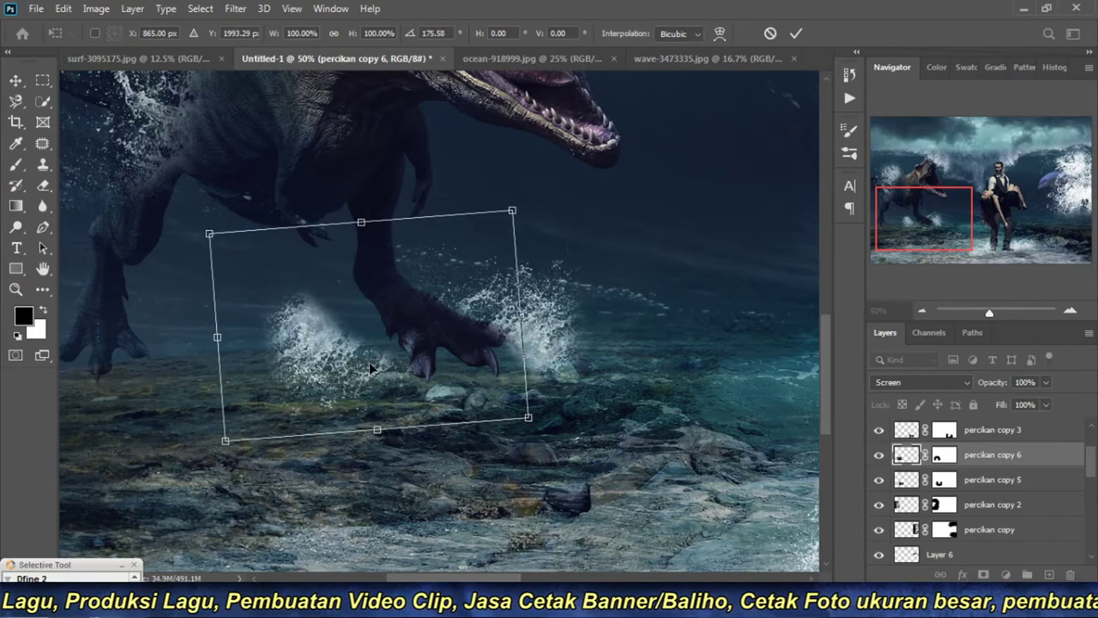
drag(368, 362, 397, 367)
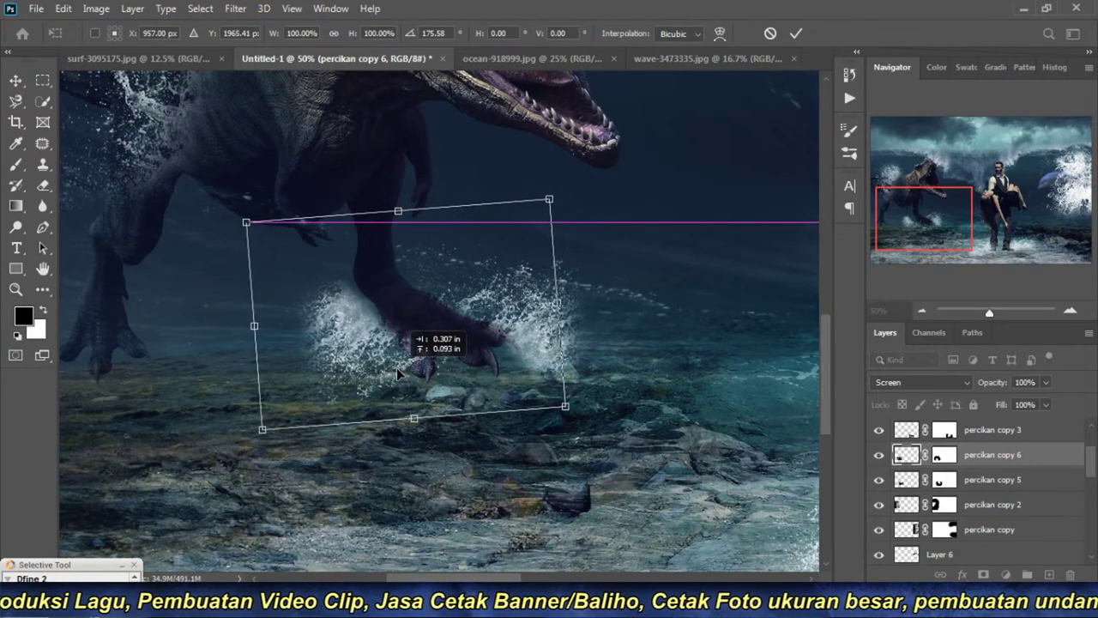
key(Return)
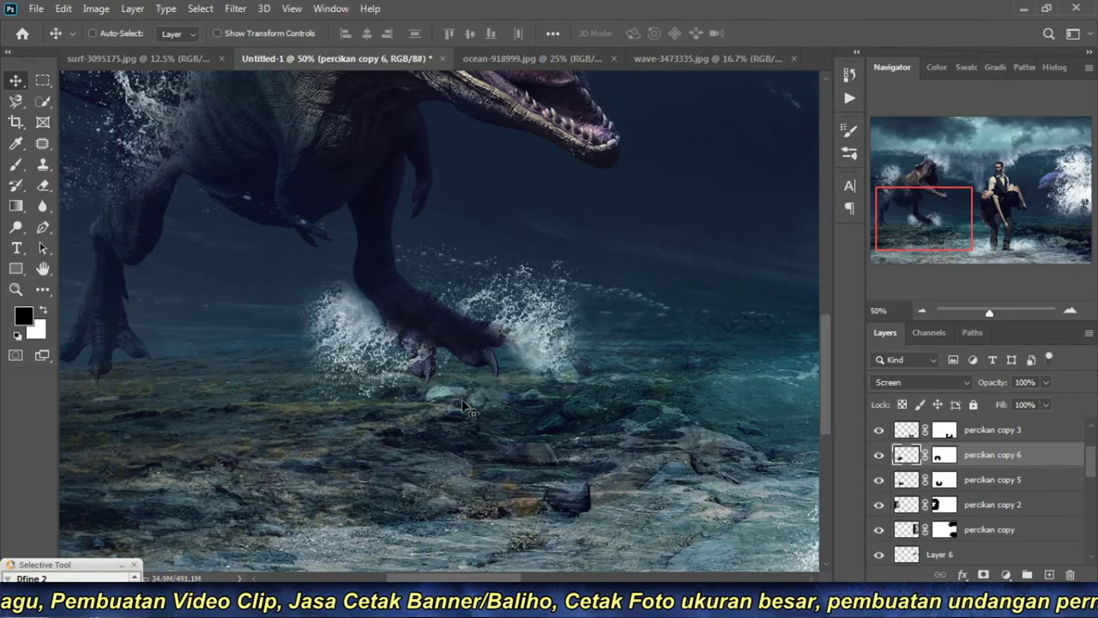
drag(367, 345, 373, 346)
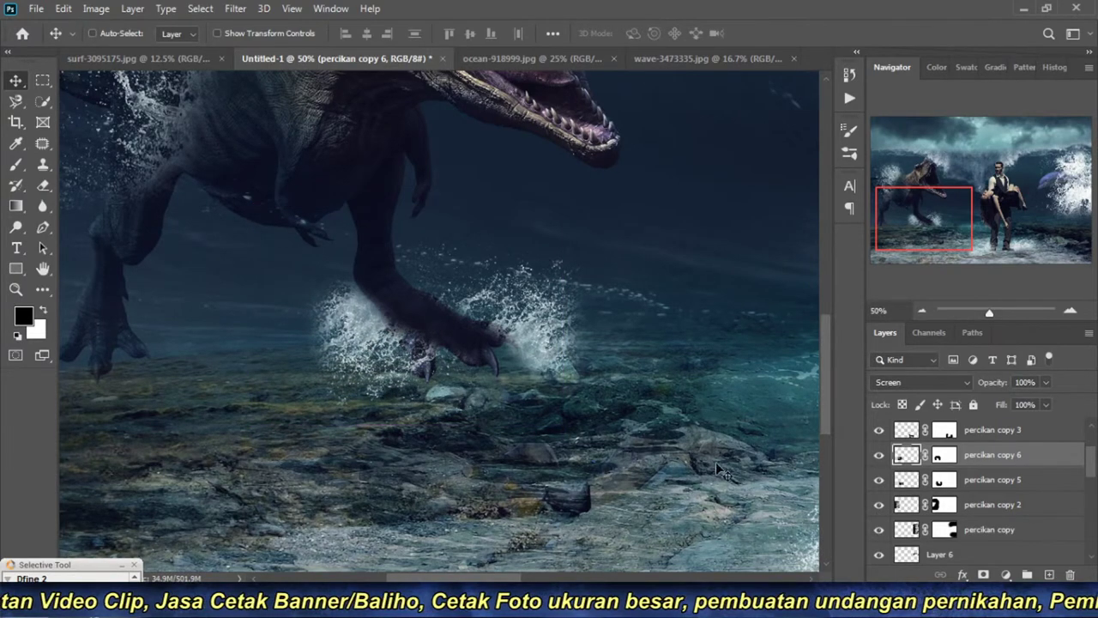
Step: Zoom out until the whole composition is visible
click(920, 312)
click(918, 313)
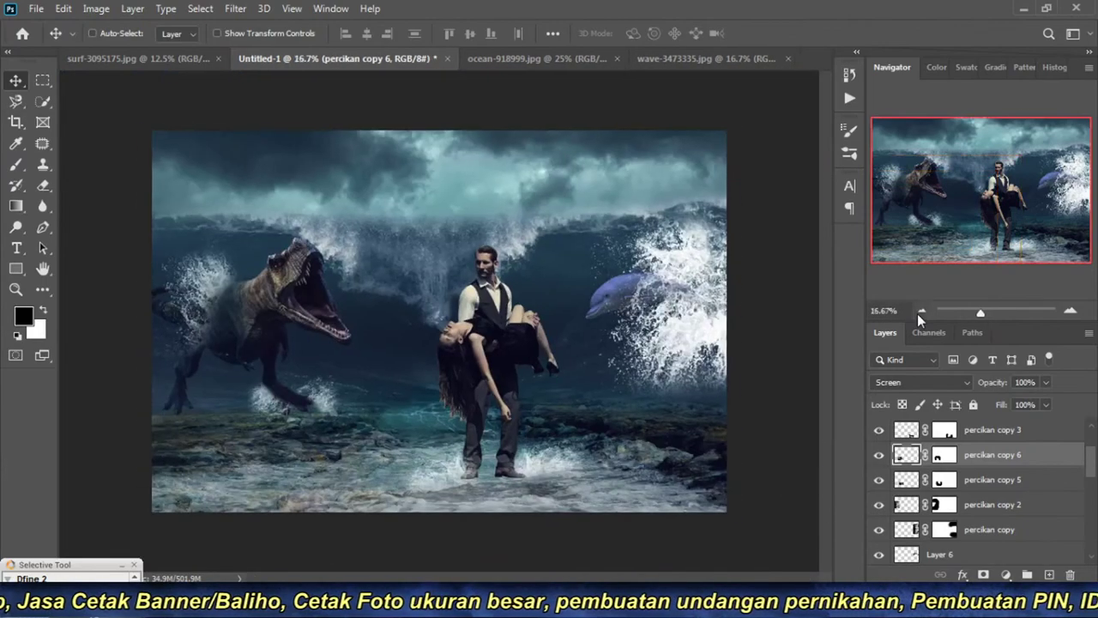
click(918, 313)
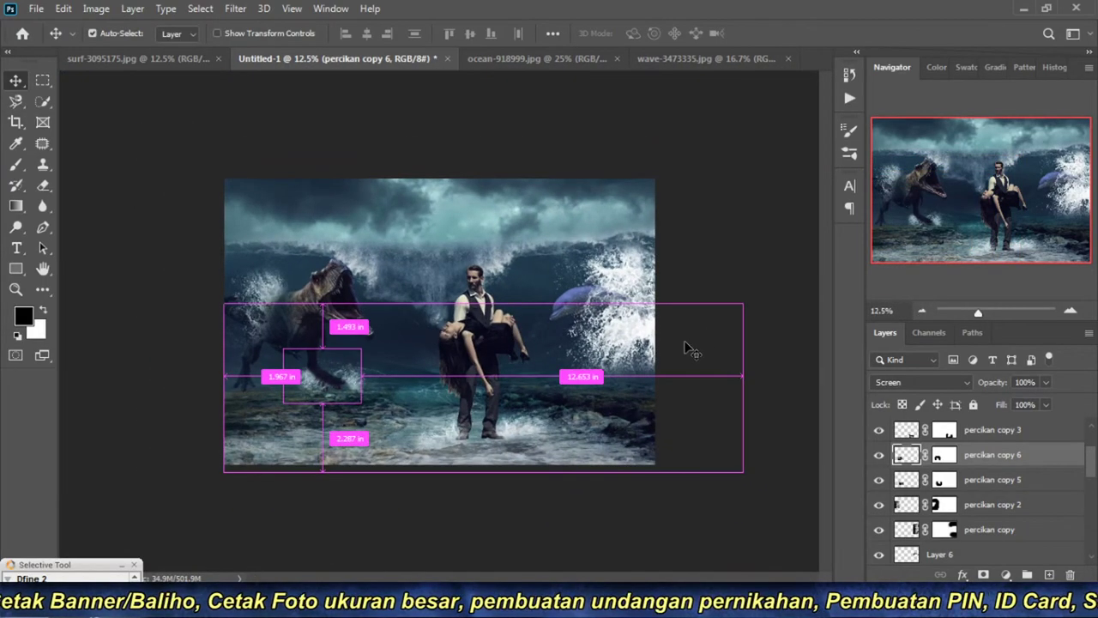
Step: Cancel the Save As dialog, select Layer 6 and slightly enlarge the dolphin
key(ctrl+s)
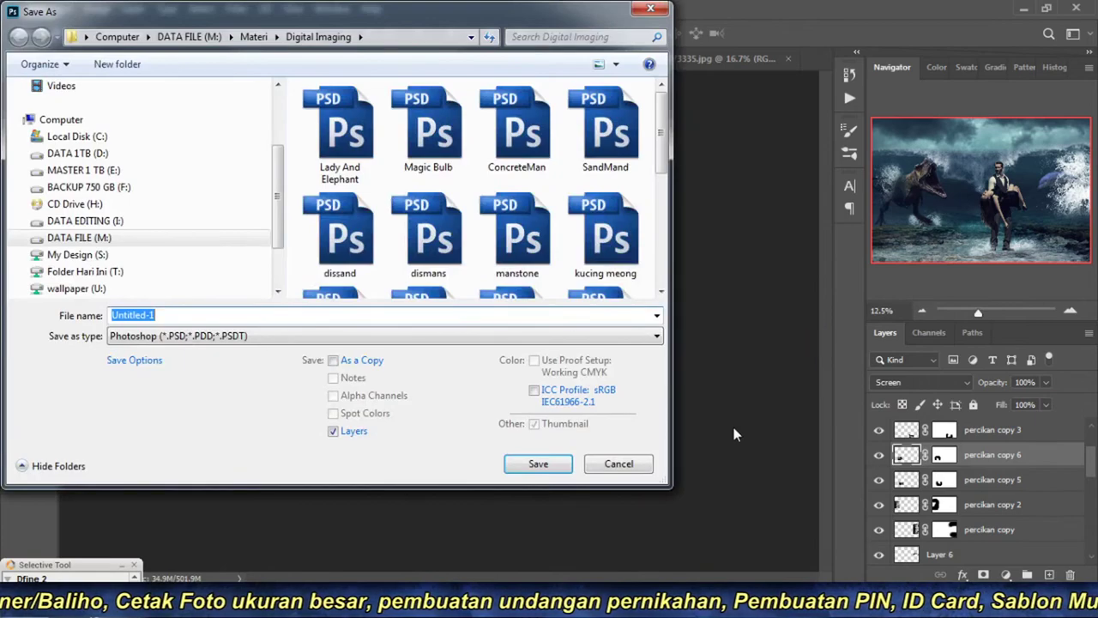
click(645, 467)
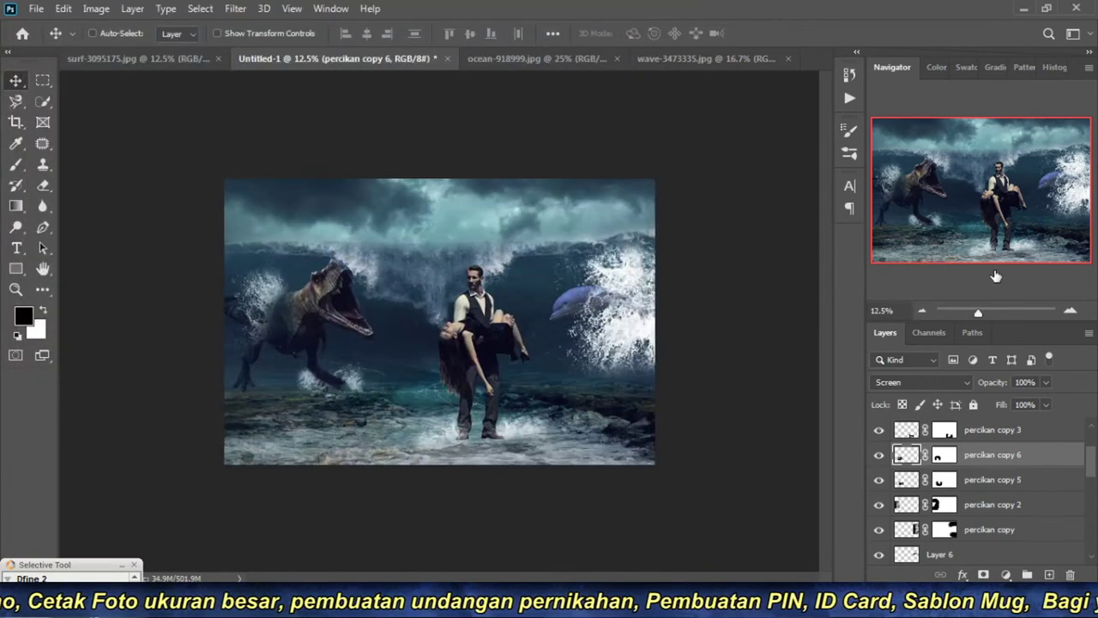
click(1070, 311)
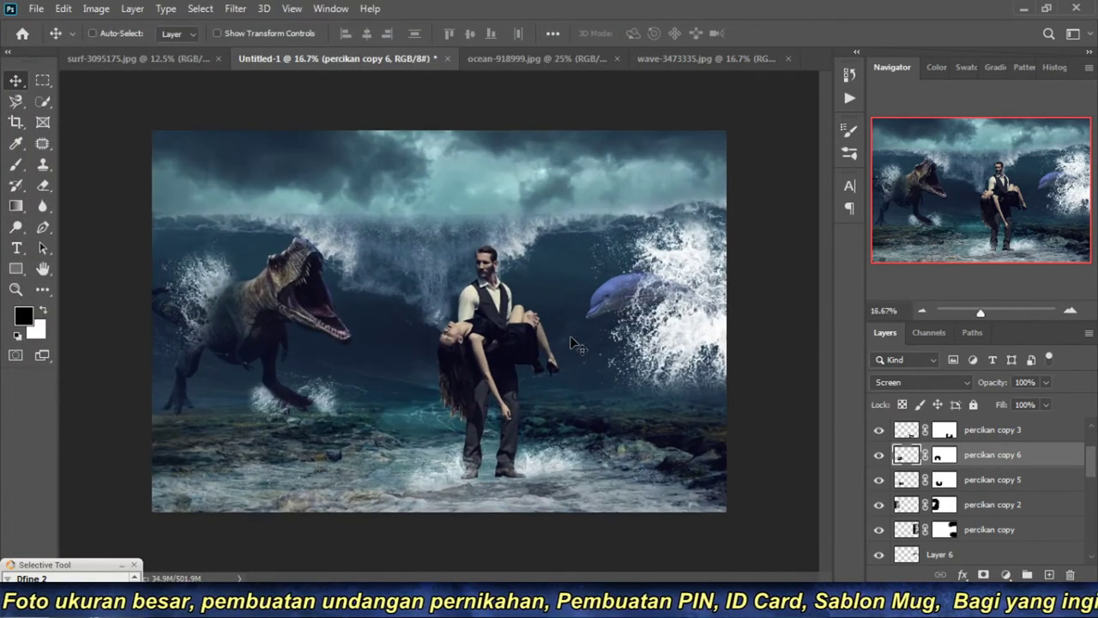
scroll(929, 474, up, 2)
scroll(975, 492, up, 1)
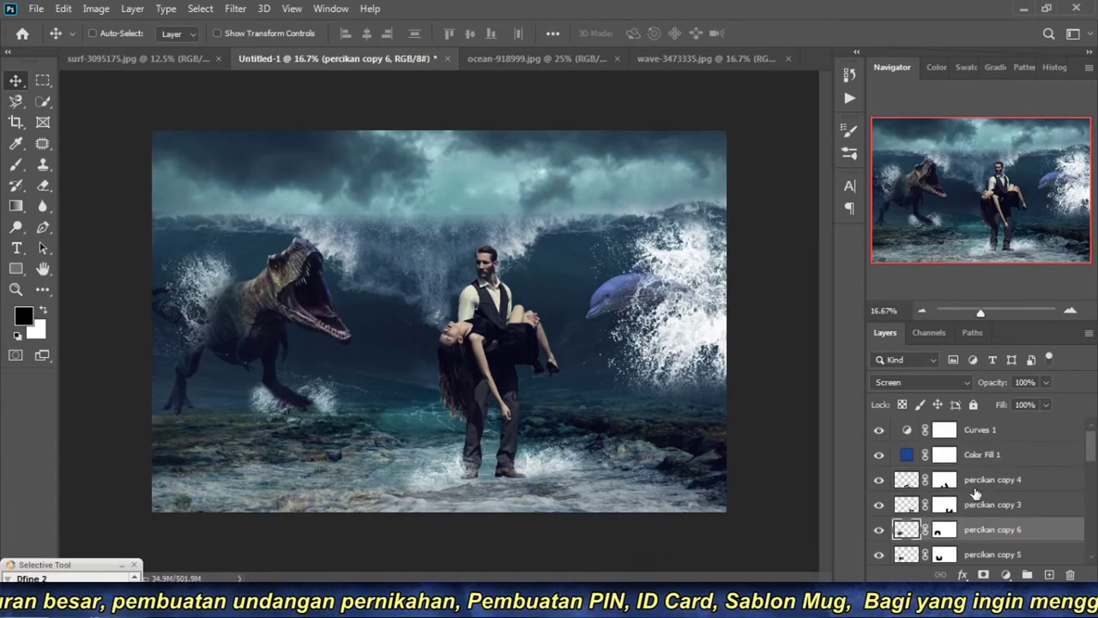
scroll(975, 492, down, 2)
scroll(975, 493, down, 2)
scroll(975, 493, down, 1)
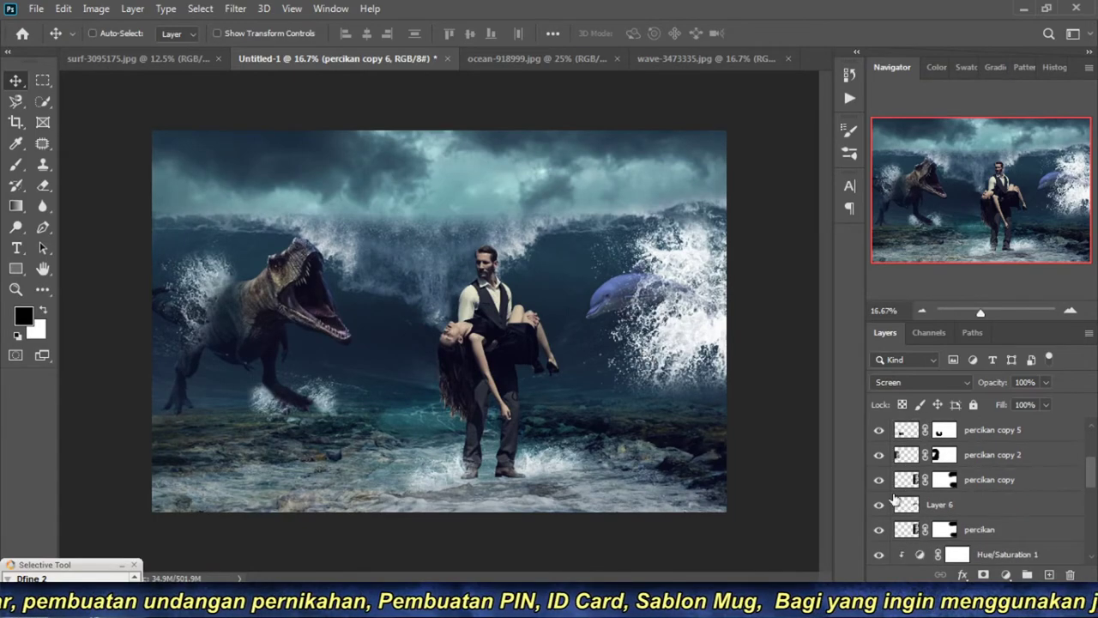
click(878, 506)
click(879, 506)
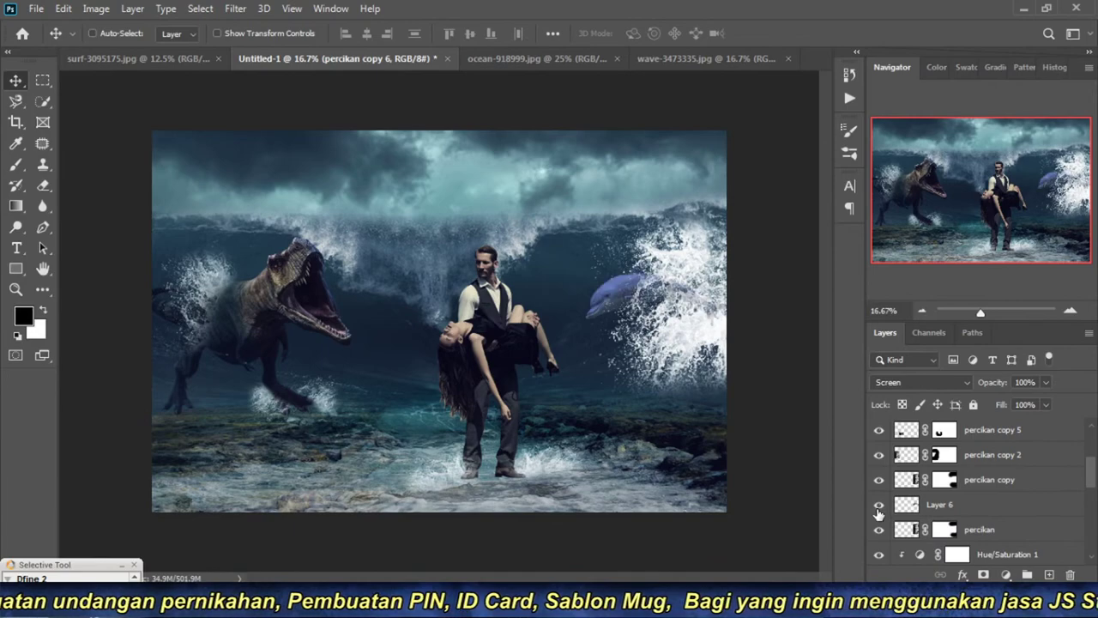
click(944, 508)
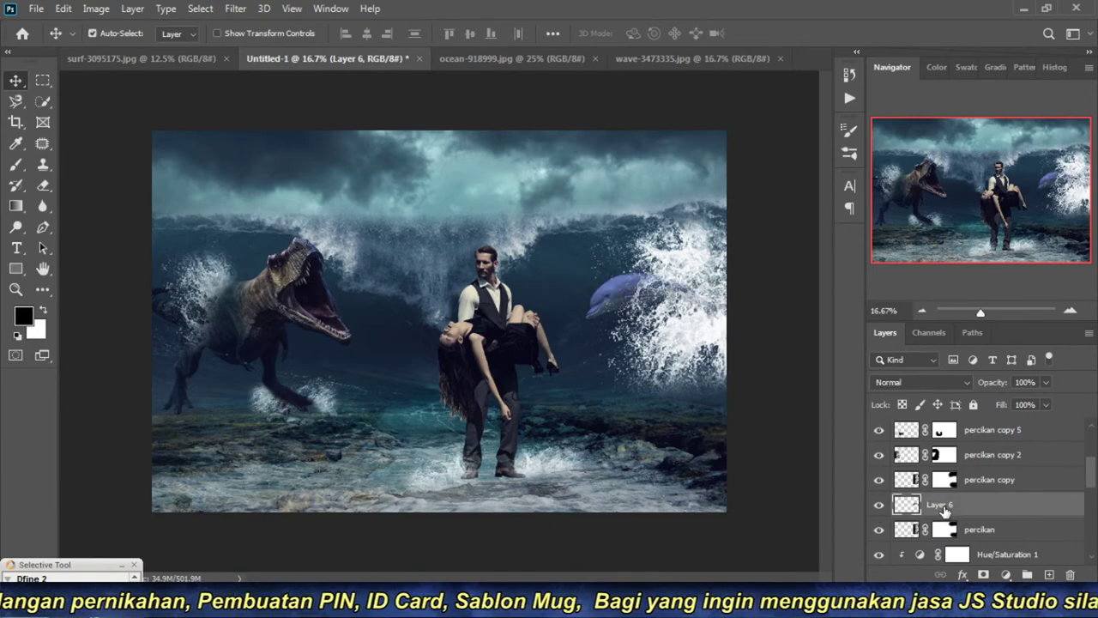
key(ctrl+t)
drag(582, 325, 569, 331)
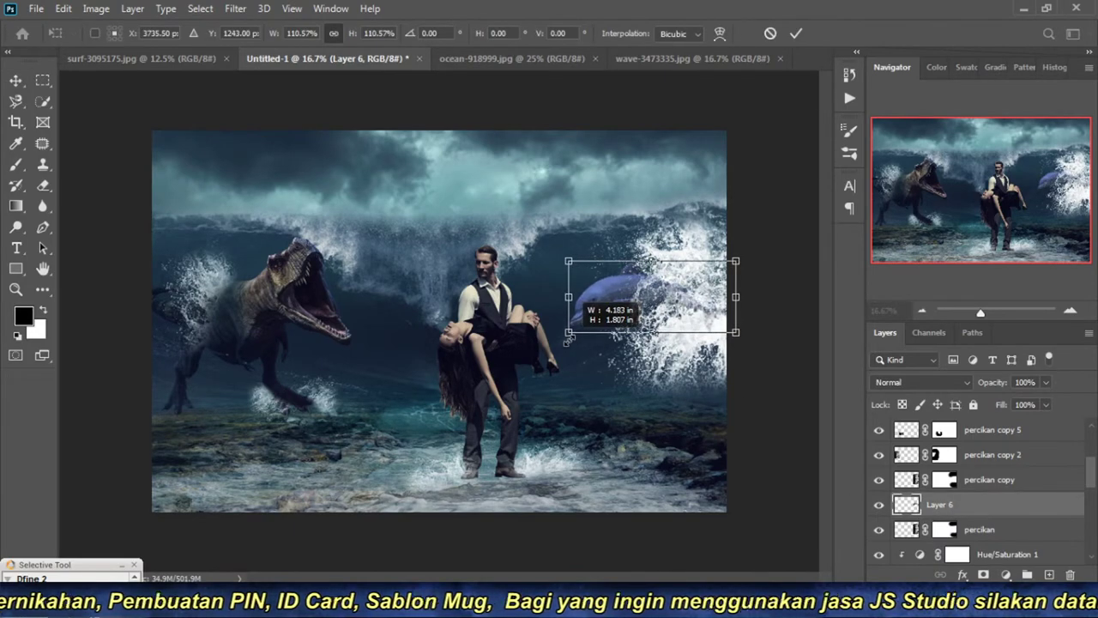
key(Return)
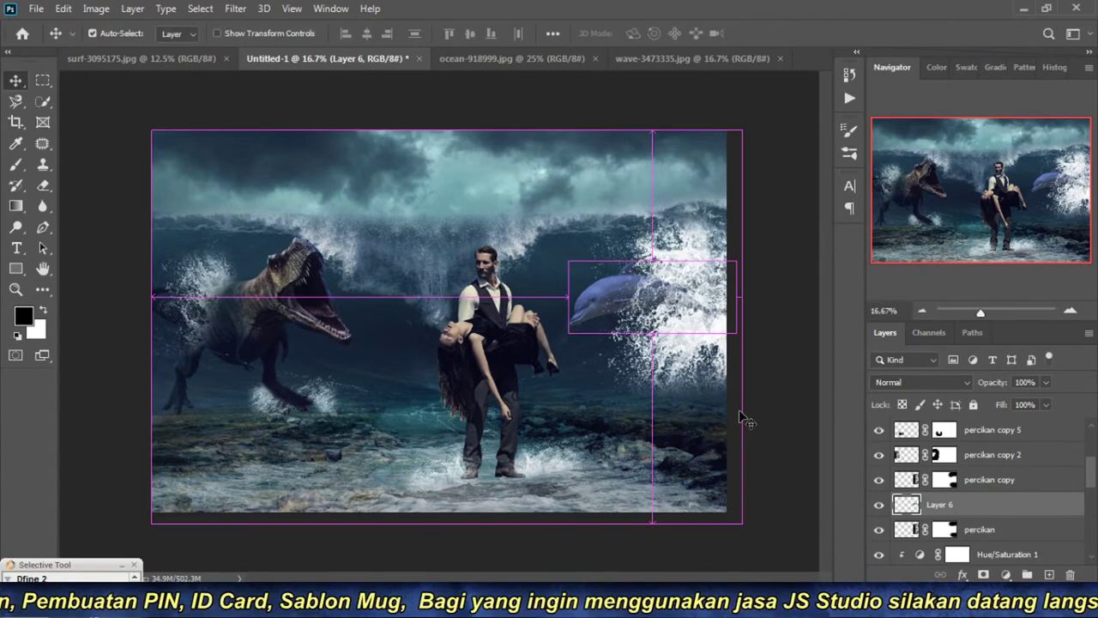
Step: Brighten the dolphin with Curves, pulling highlights in to input 217 and lifting midtones
key(ctrl+m)
drag(670, 64, 913, 66)
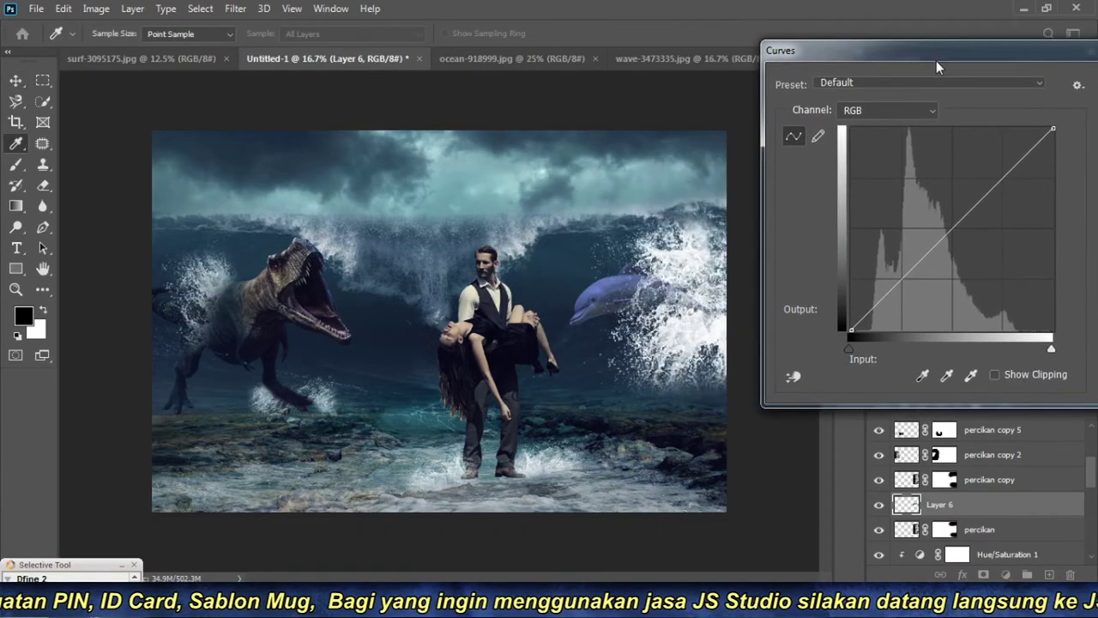
drag(1027, 357, 998, 357)
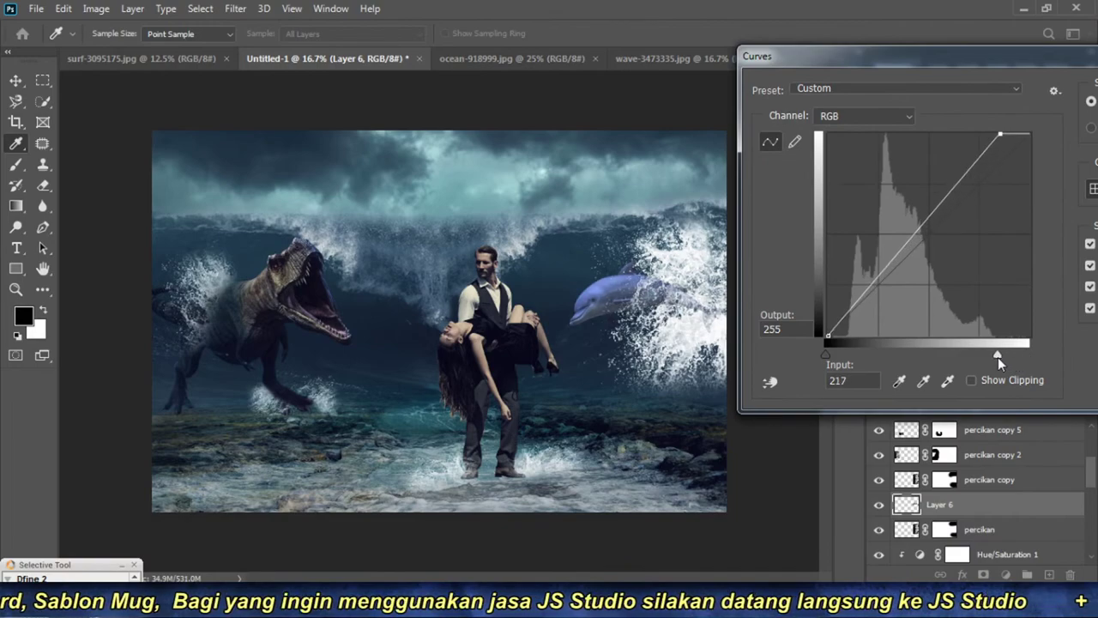
click(921, 209)
drag(921, 211, 920, 207)
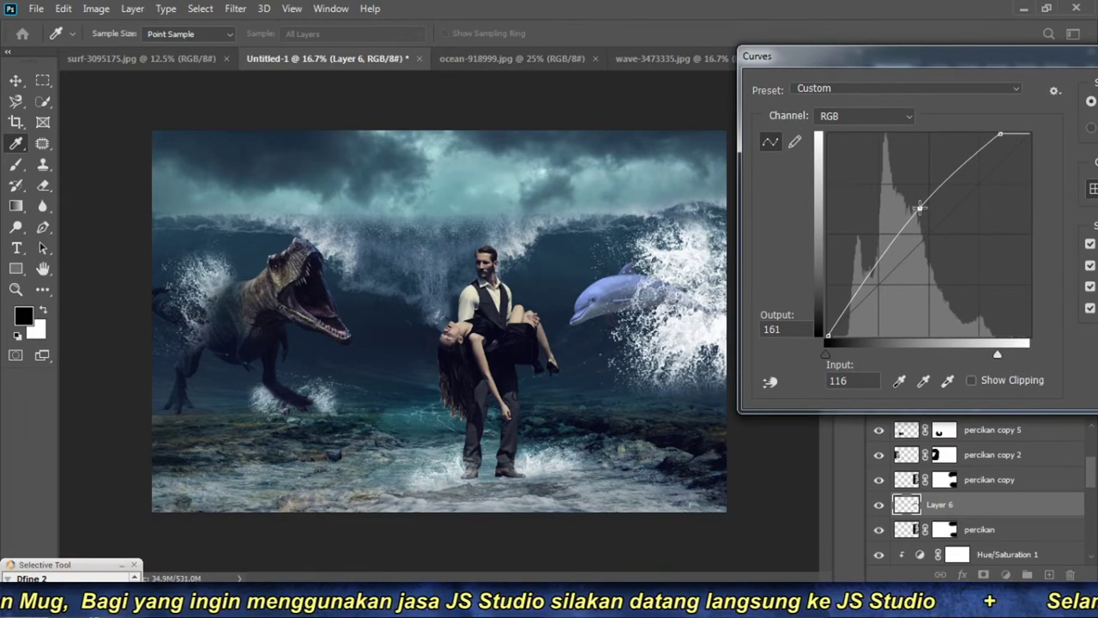
click(866, 281)
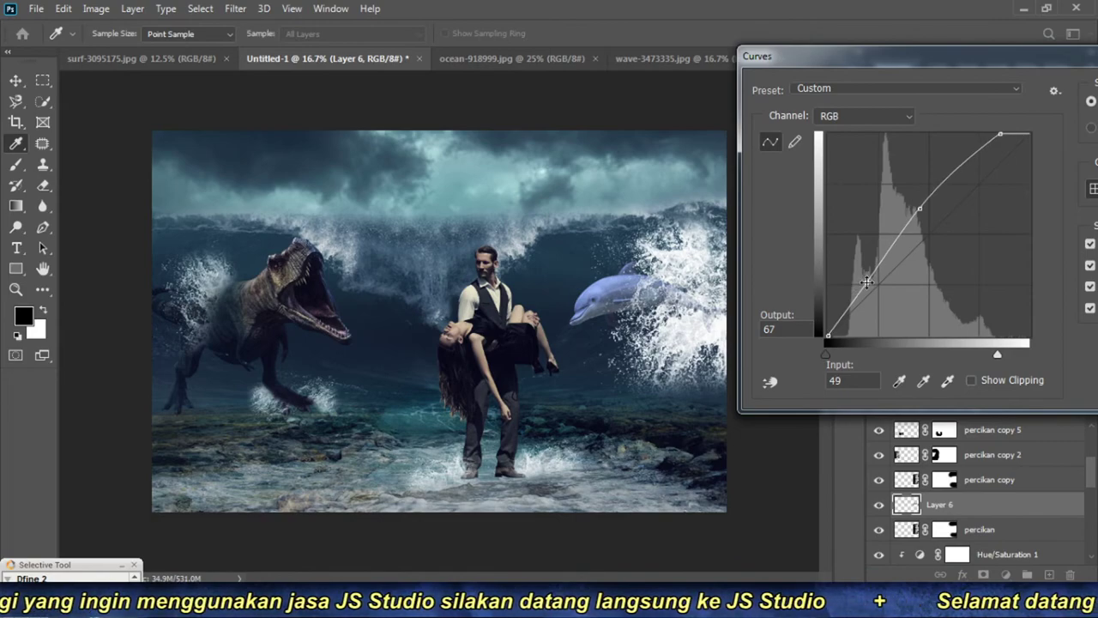
key(Return)
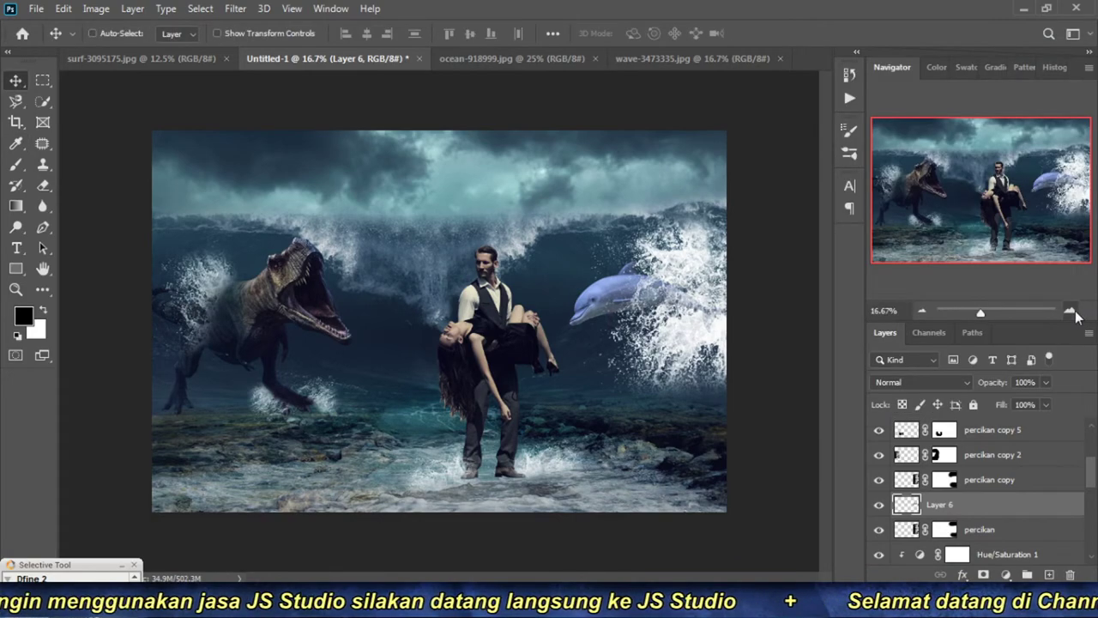
click(1070, 311)
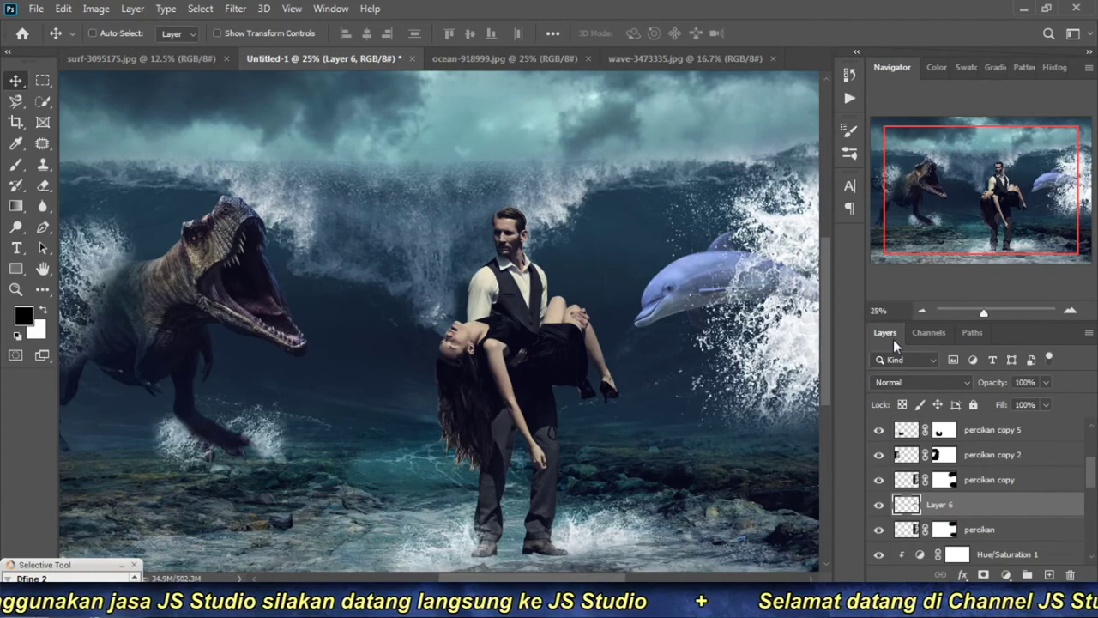
Step: Duplicate Layer 6, set Layer 6 copy to Soft Light blend mode and hide the original Layer 6
click(923, 311)
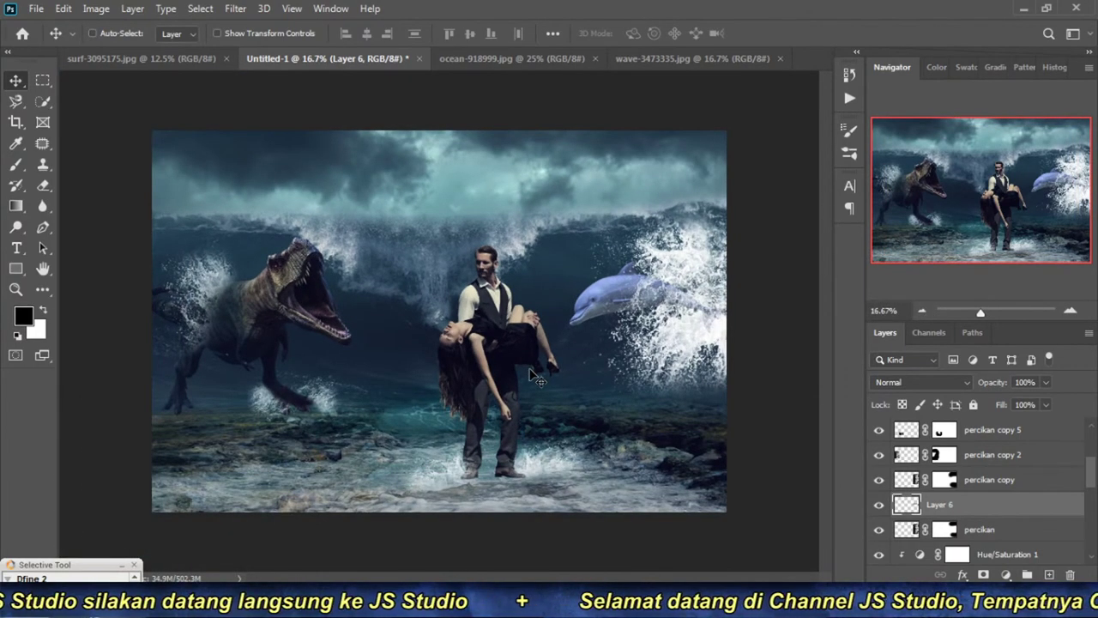
scroll(693, 350, up, 2)
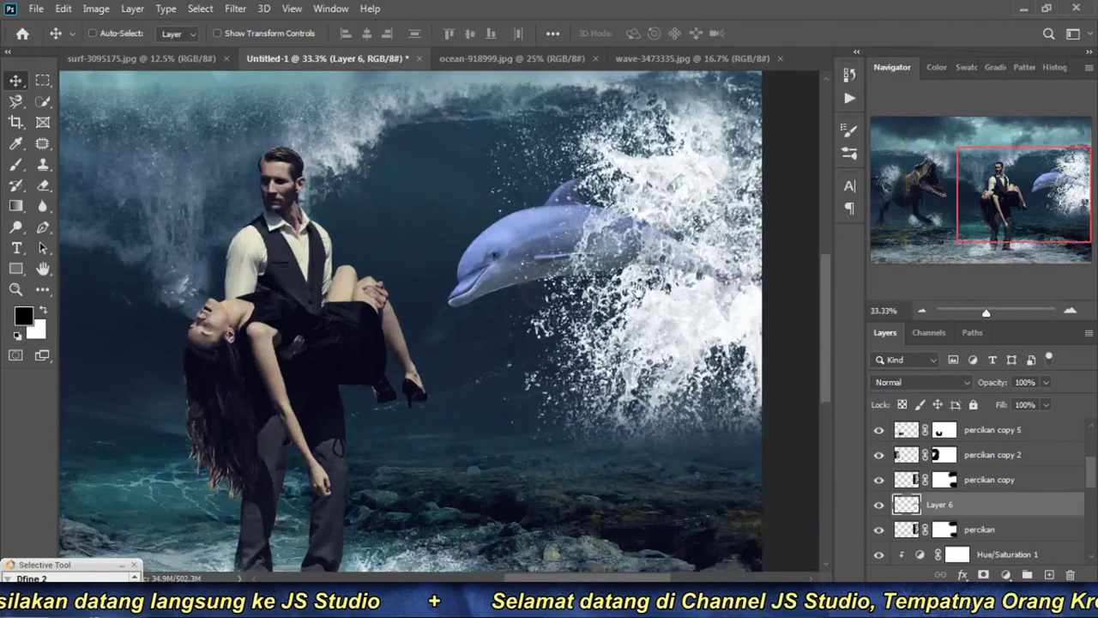
key(ctrl+j)
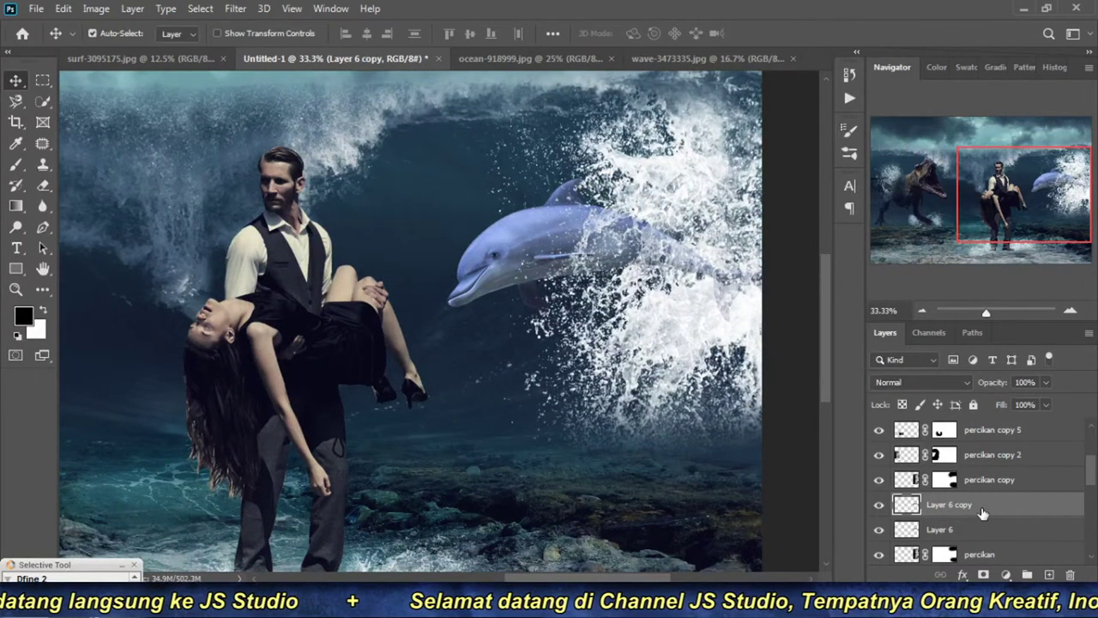
click(935, 382)
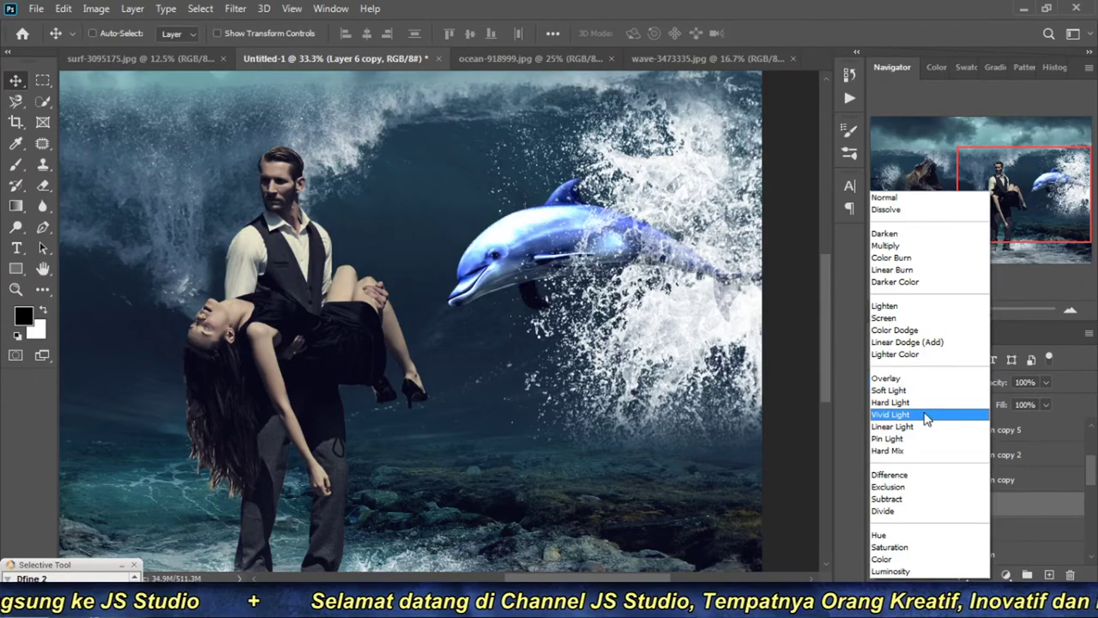
click(922, 390)
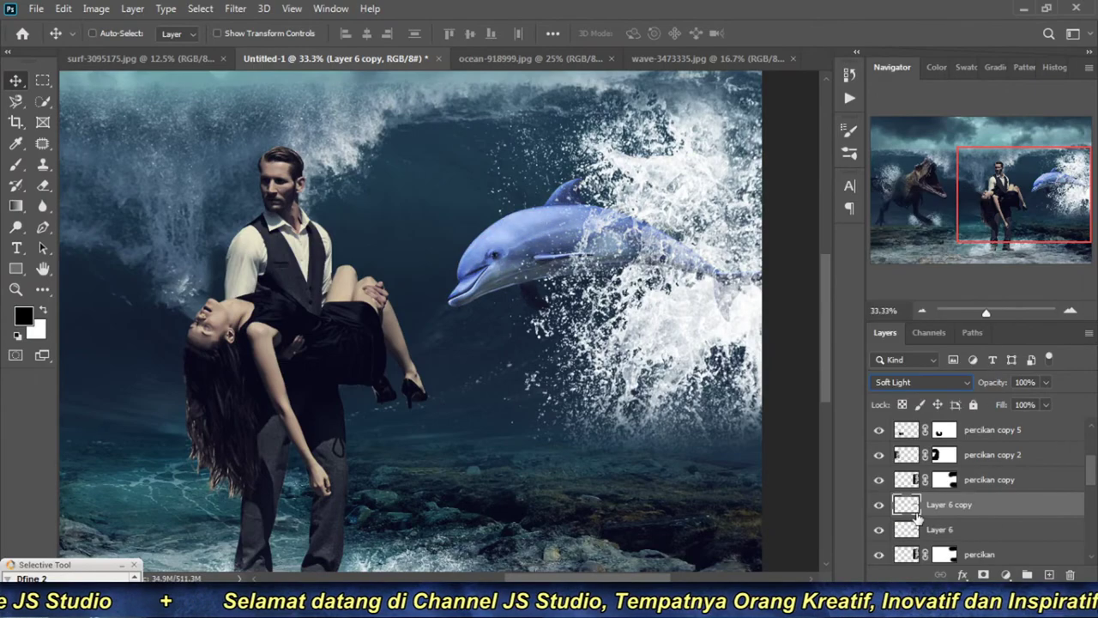
click(878, 530)
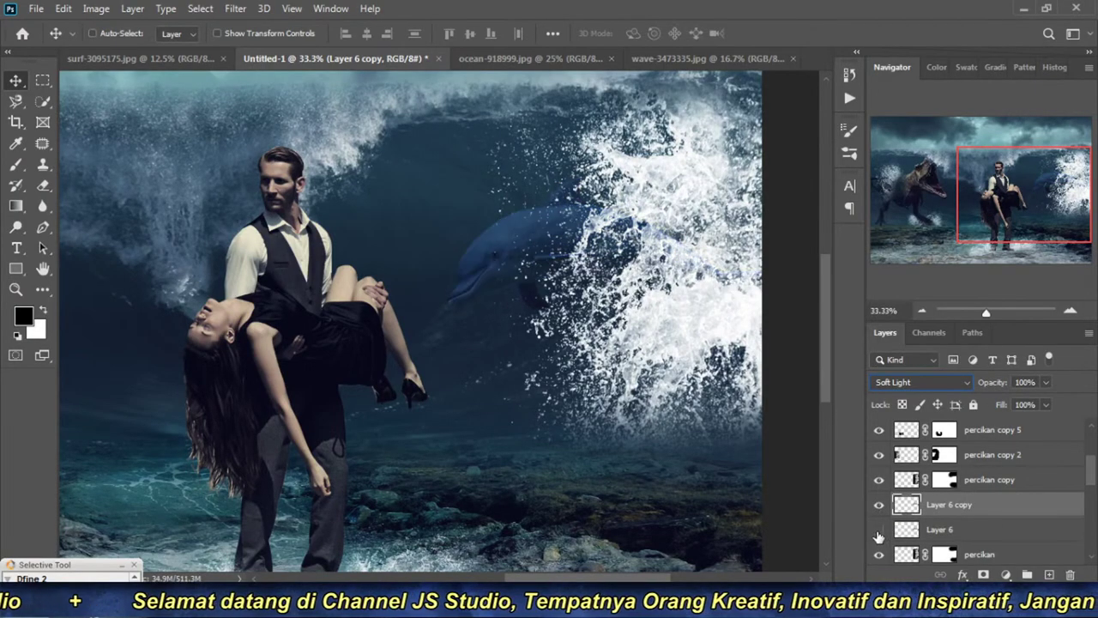
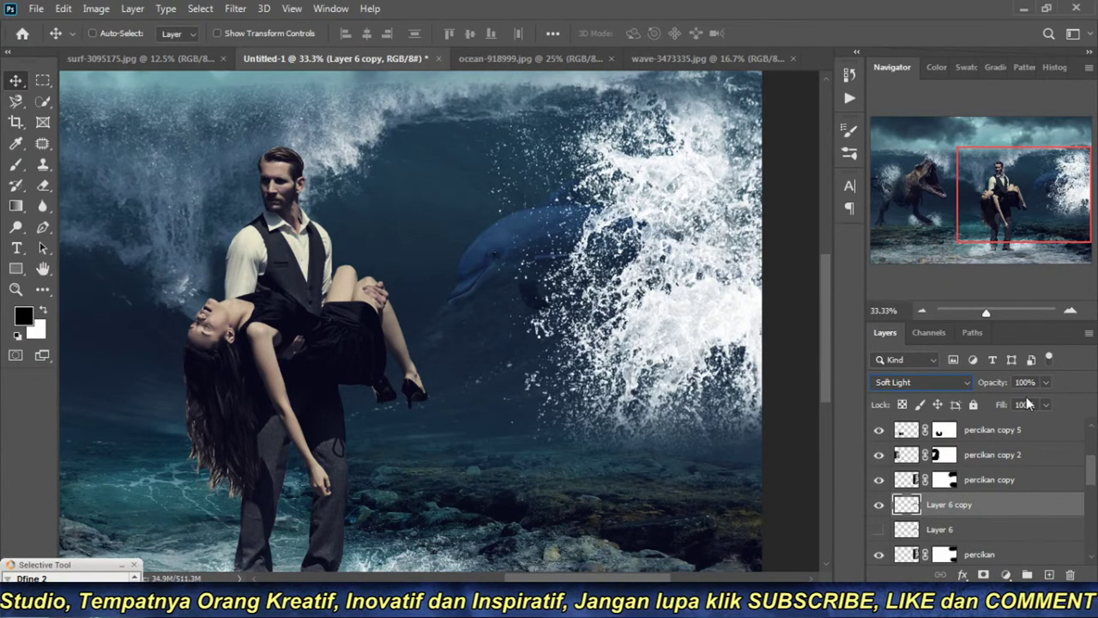
Step: Try a 50% Fill on Layer 6 copy, then return it to 100%
click(1025, 403)
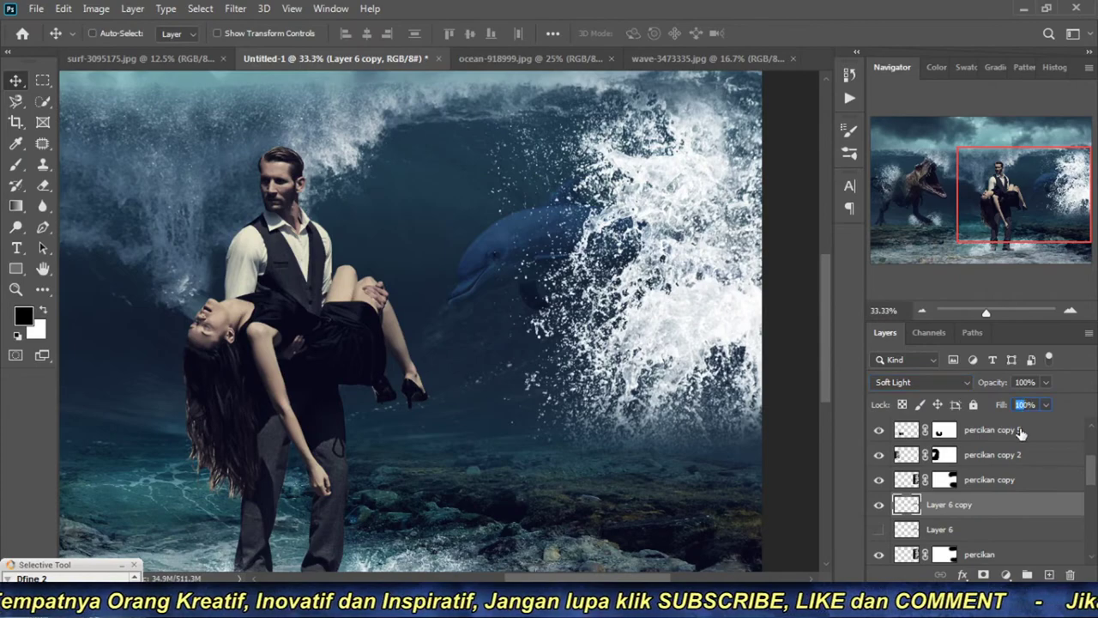
text(50)
key(Return)
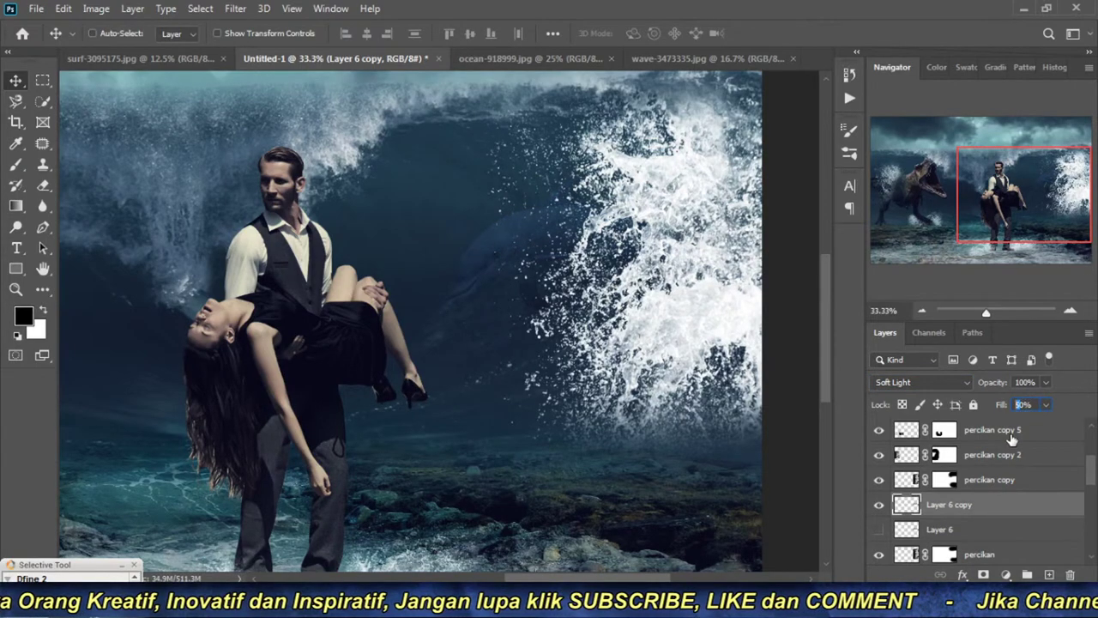
text(100)
key(Return)
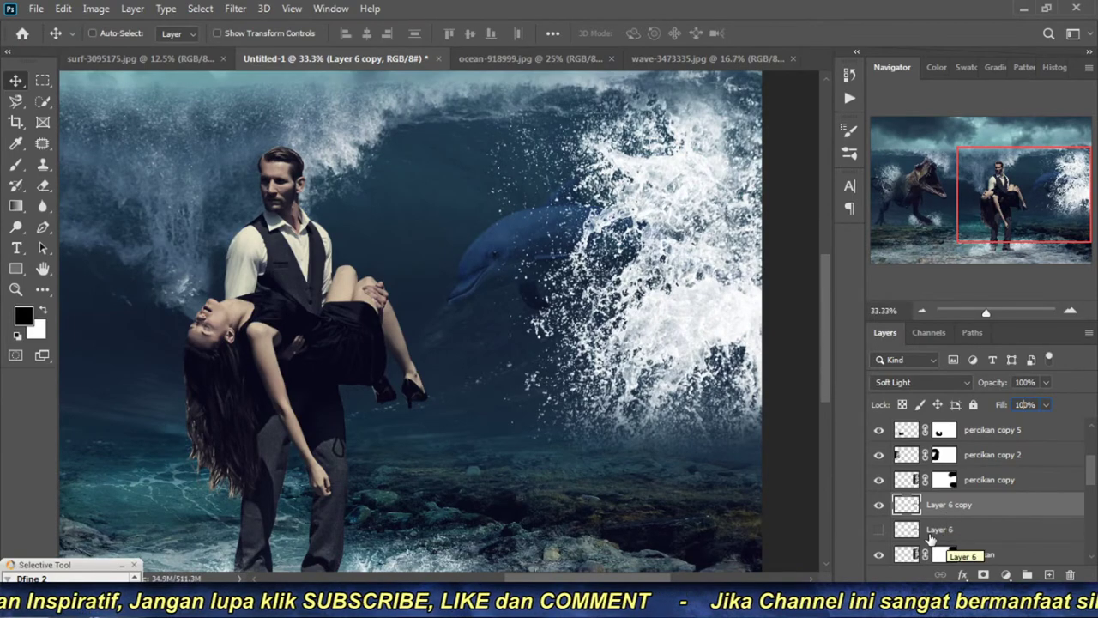
Step: Compare the two dolphin layers' visibility, then move hidden Layer 6 above Layer 6 copy
click(947, 532)
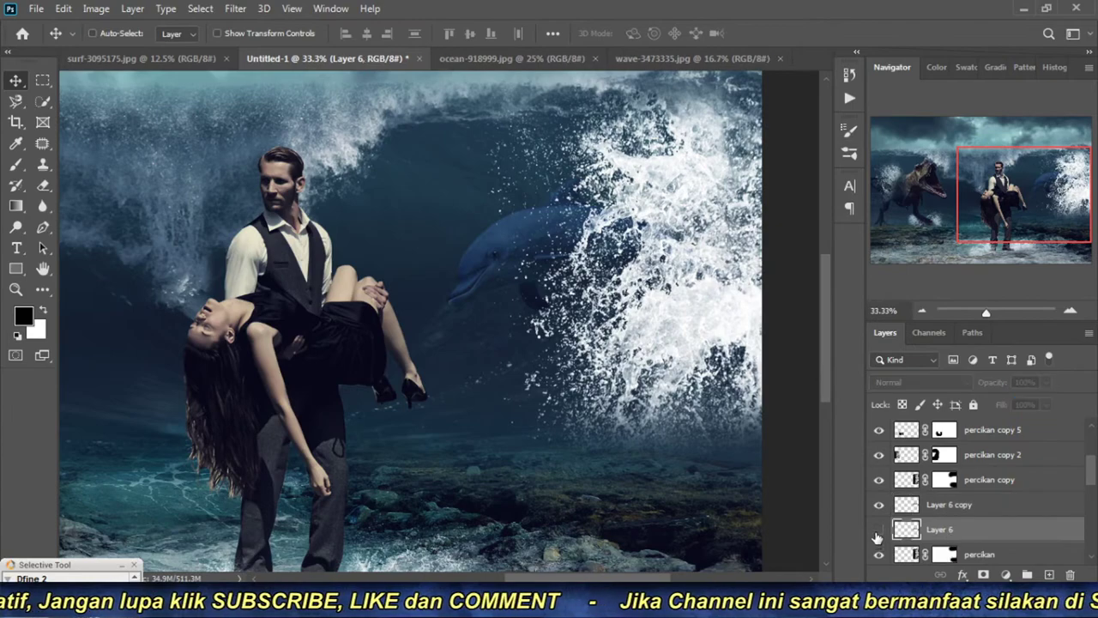
click(878, 530)
click(947, 513)
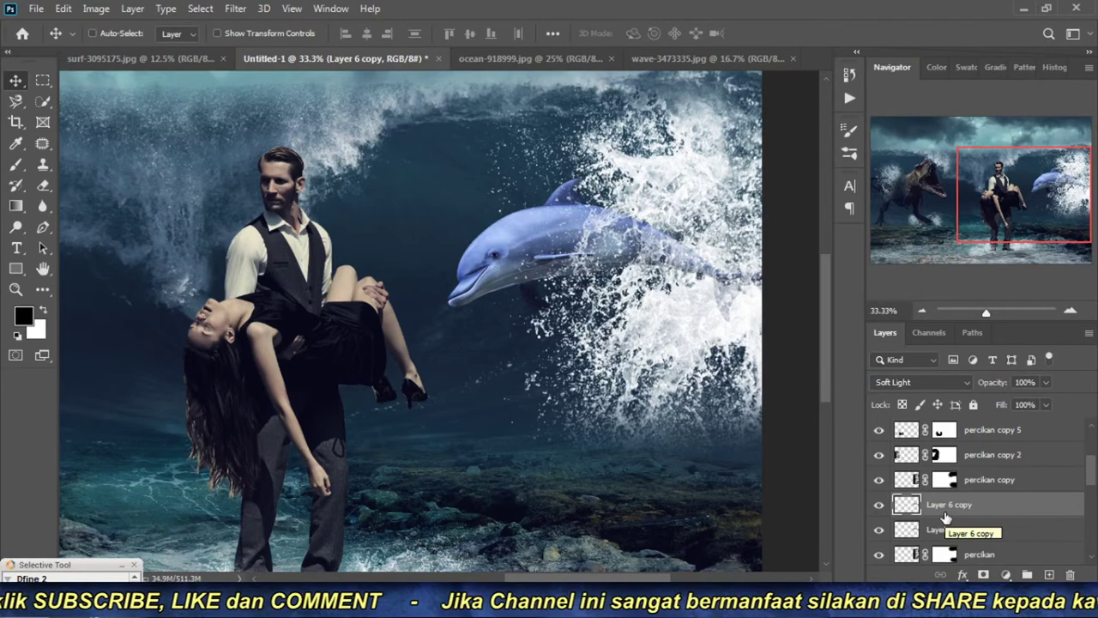
click(876, 506)
click(876, 505)
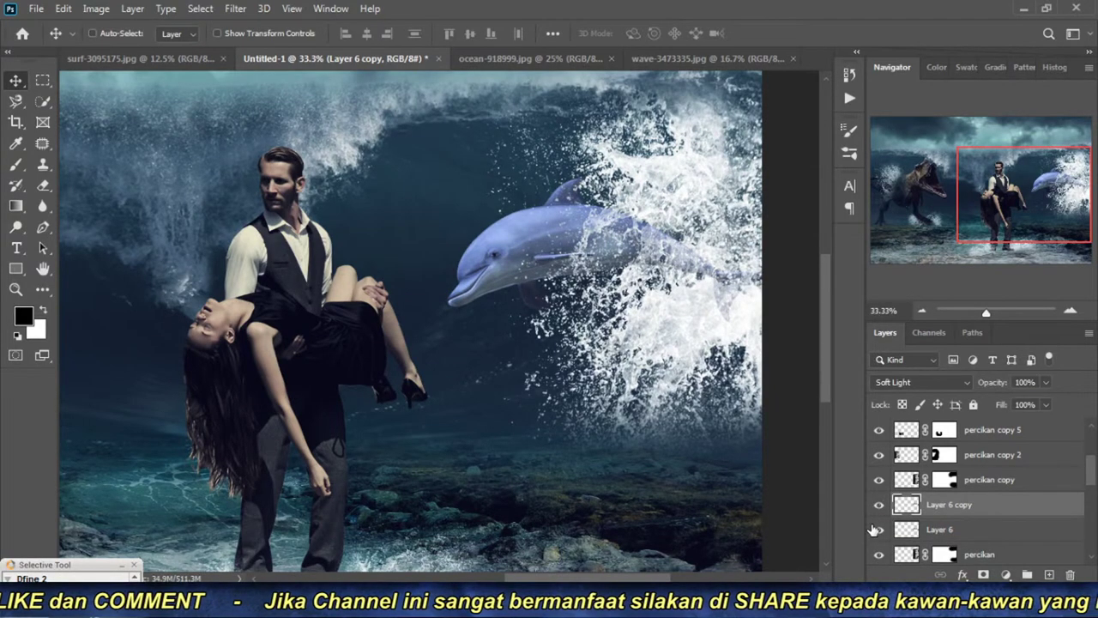
click(879, 529)
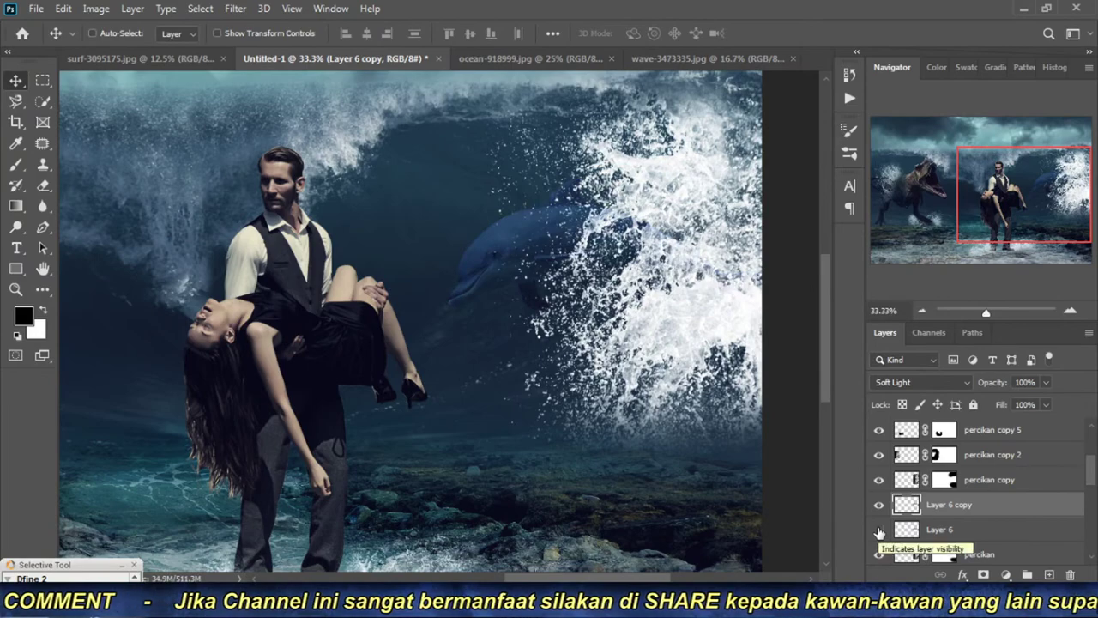
click(946, 529)
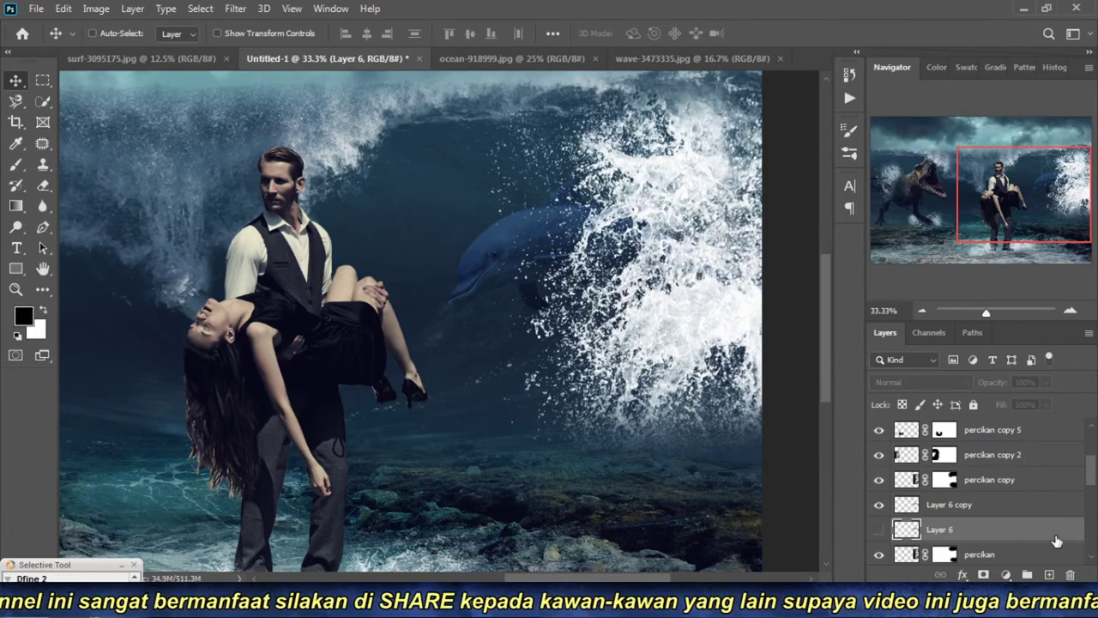
drag(954, 533, 959, 515)
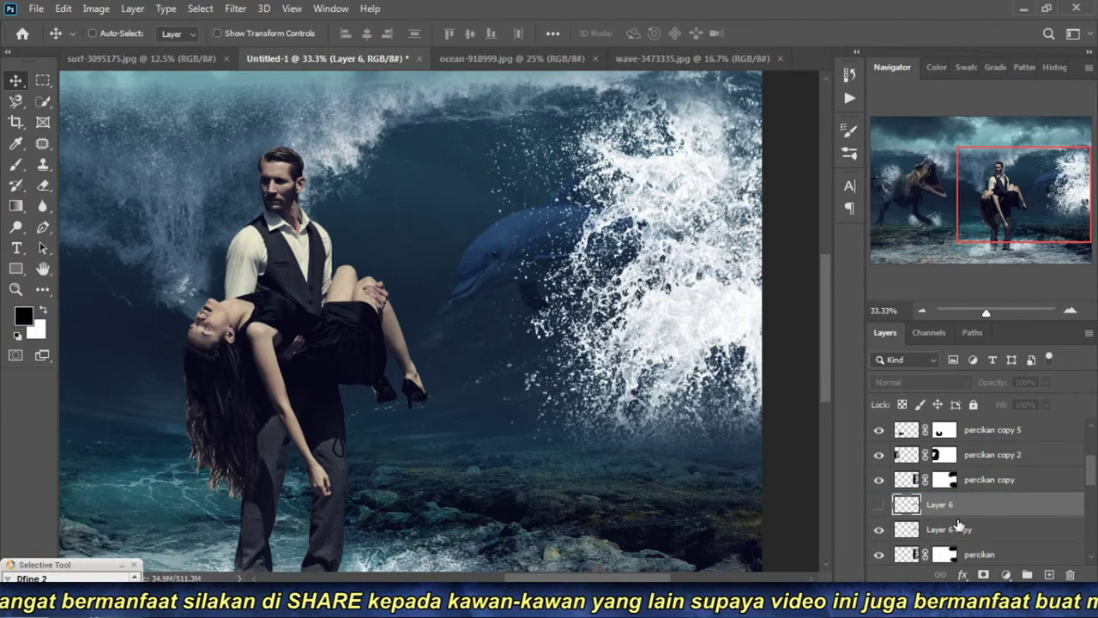
Step: Show Layer 6, add a layer mask, and paint black over the dolphin's back and tail
click(879, 507)
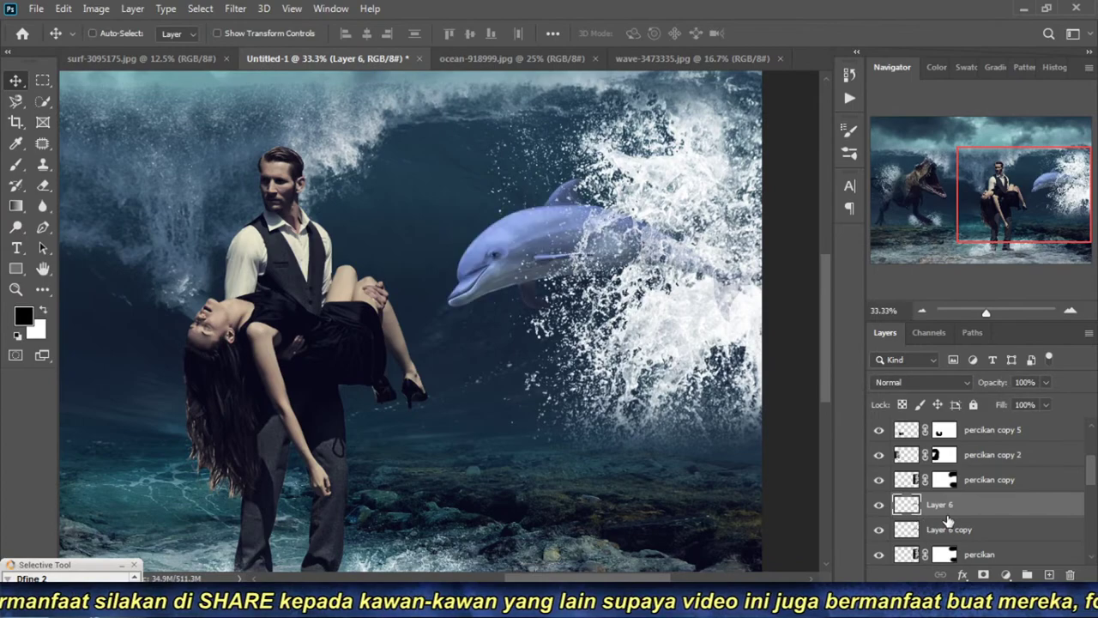
click(983, 574)
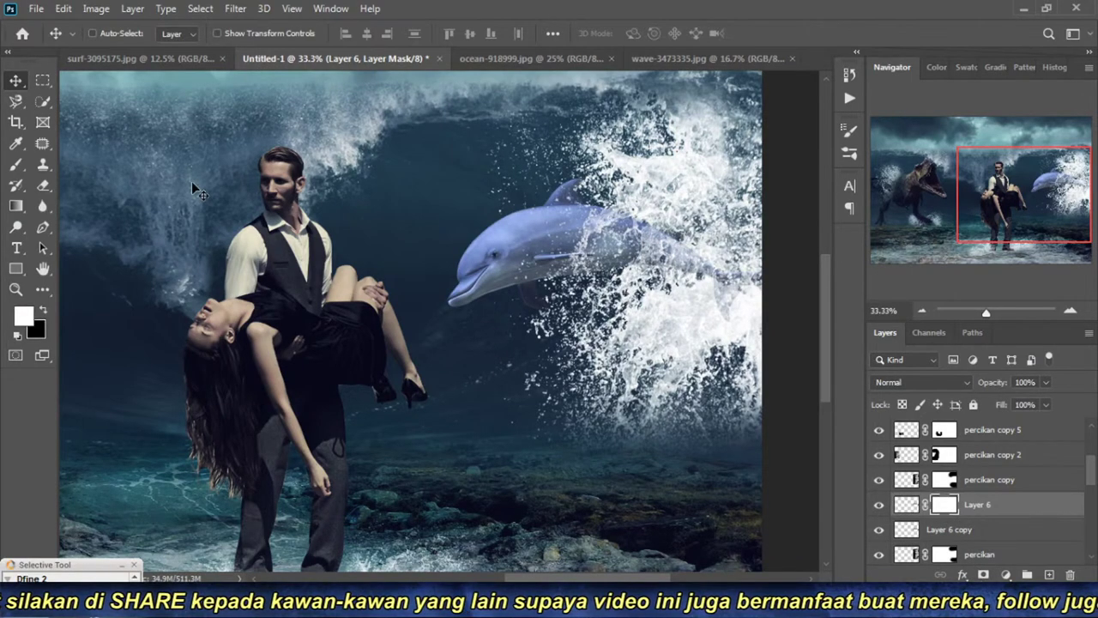
click(16, 166)
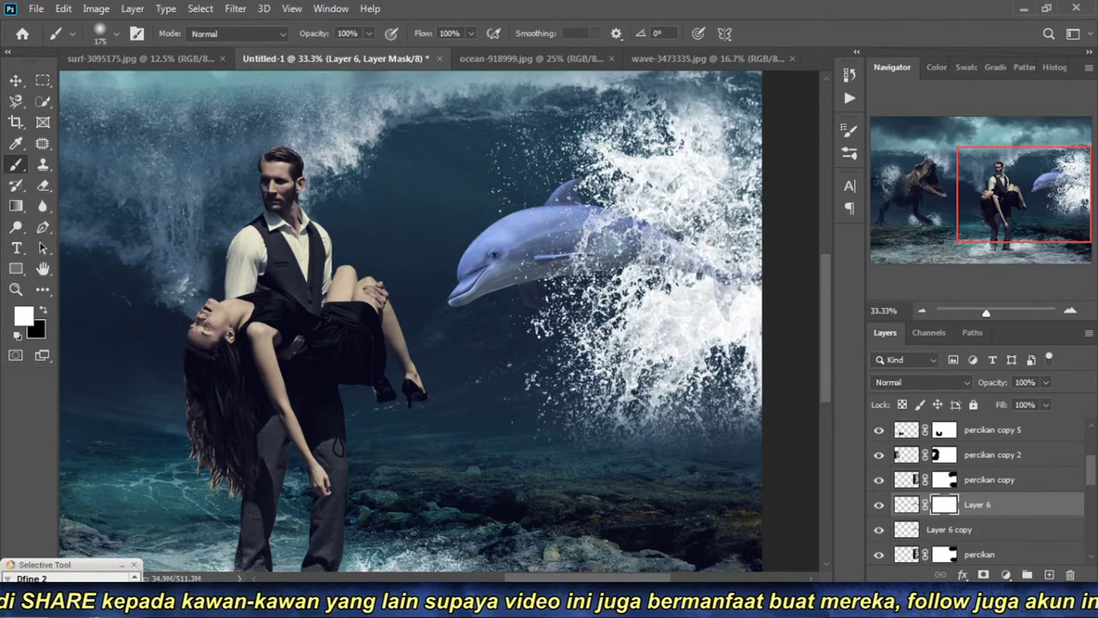
drag(558, 219, 588, 221)
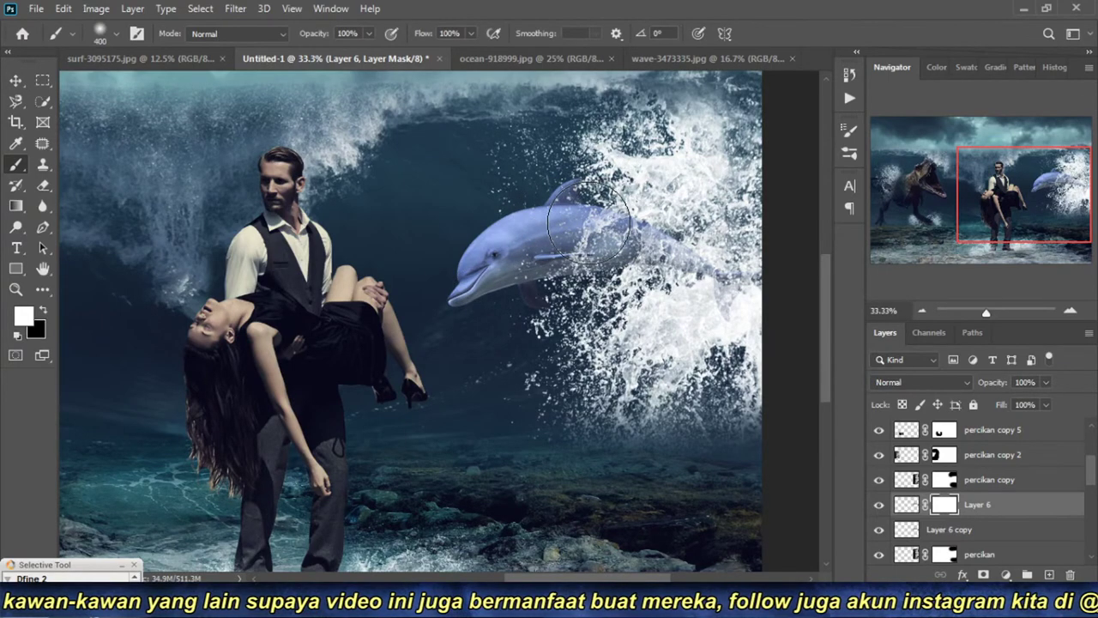
drag(589, 225, 744, 280)
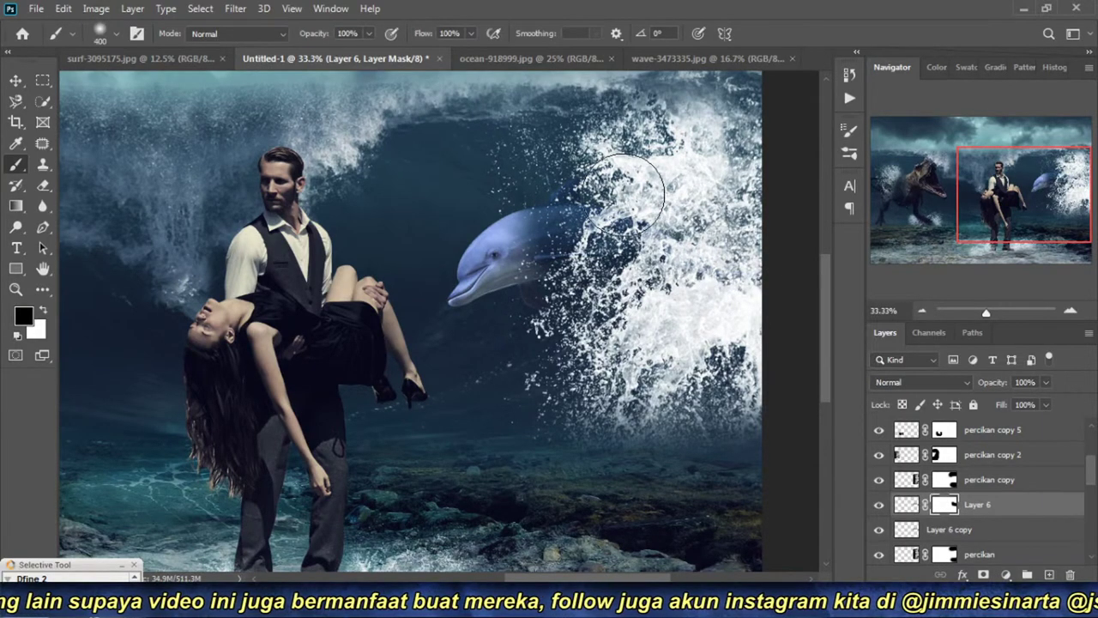
Step: Paint white with a 600 brush to reveal the body and fin, then zoom to 25%
key(x)
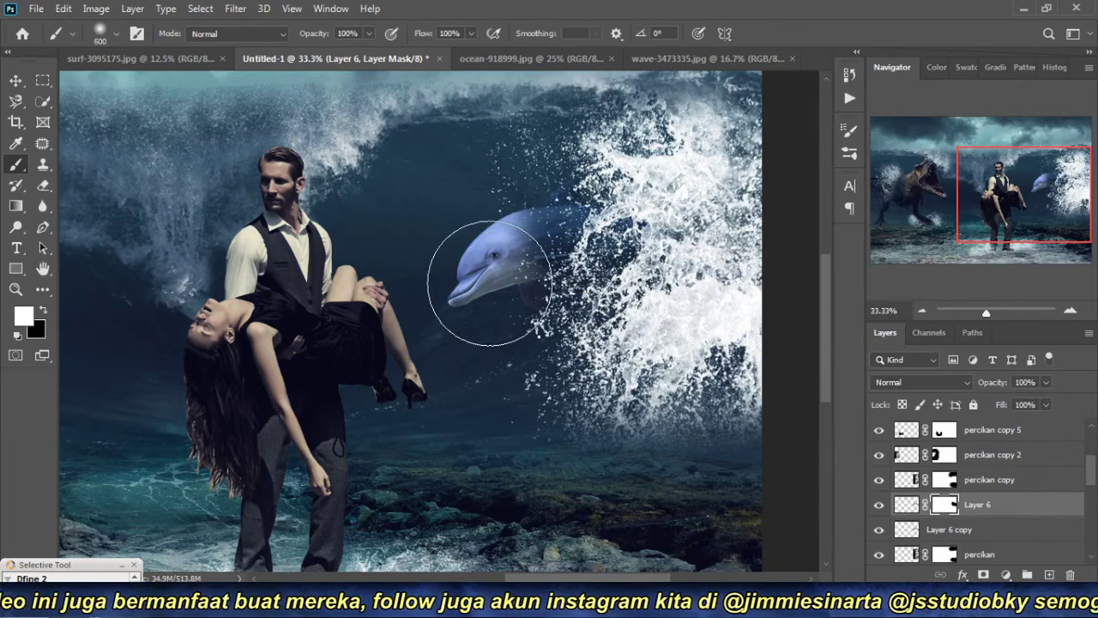
key(bracketright)
key(bracketright)
drag(492, 273, 523, 276)
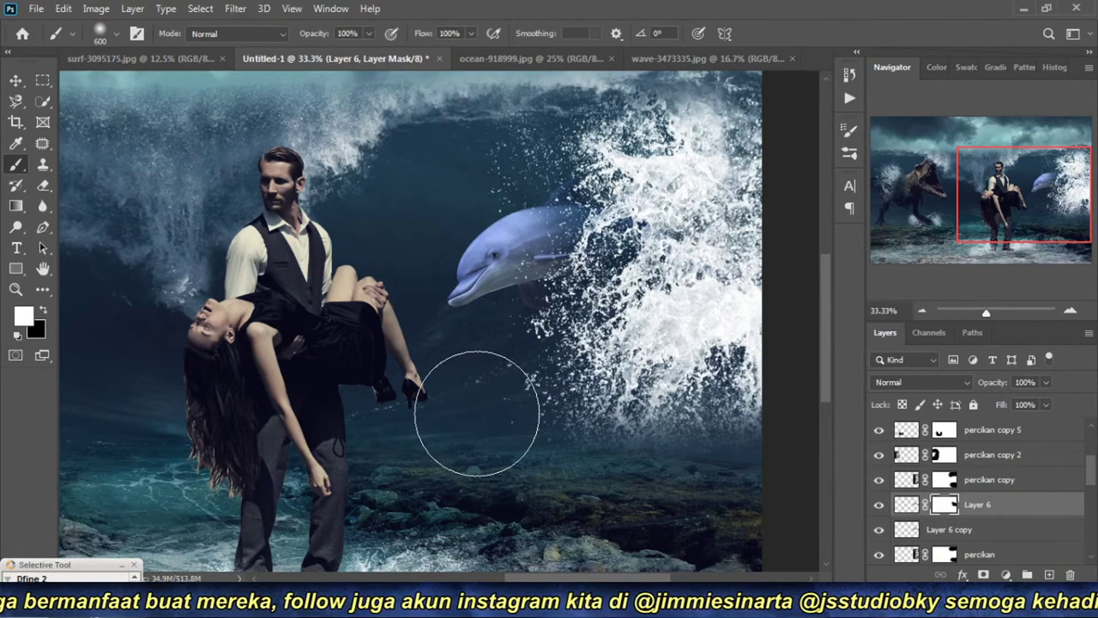
click(15, 84)
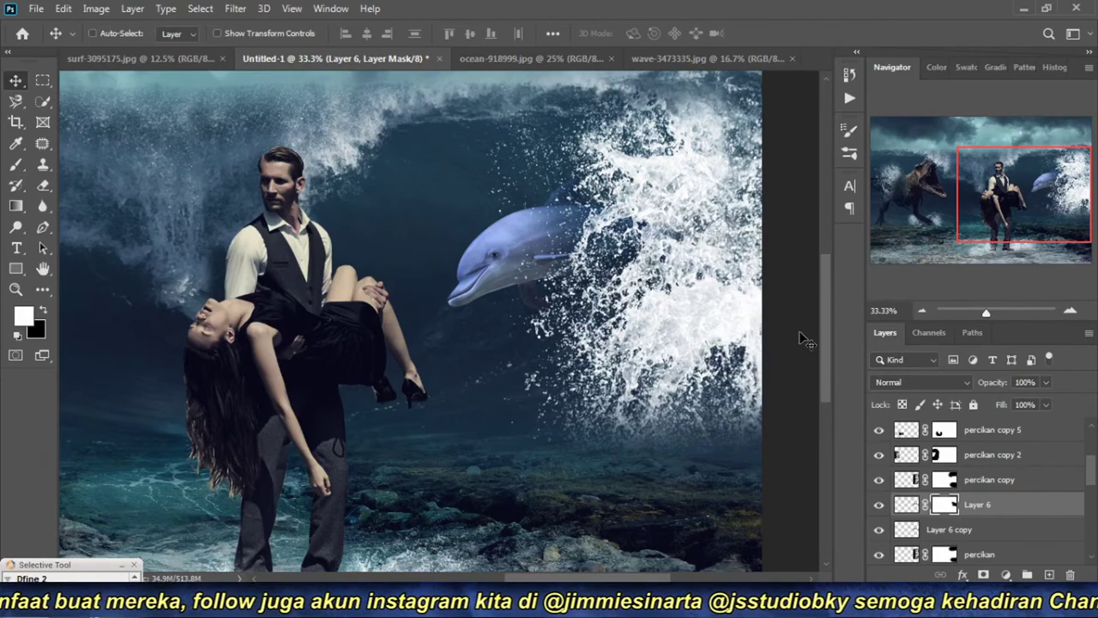
click(921, 311)
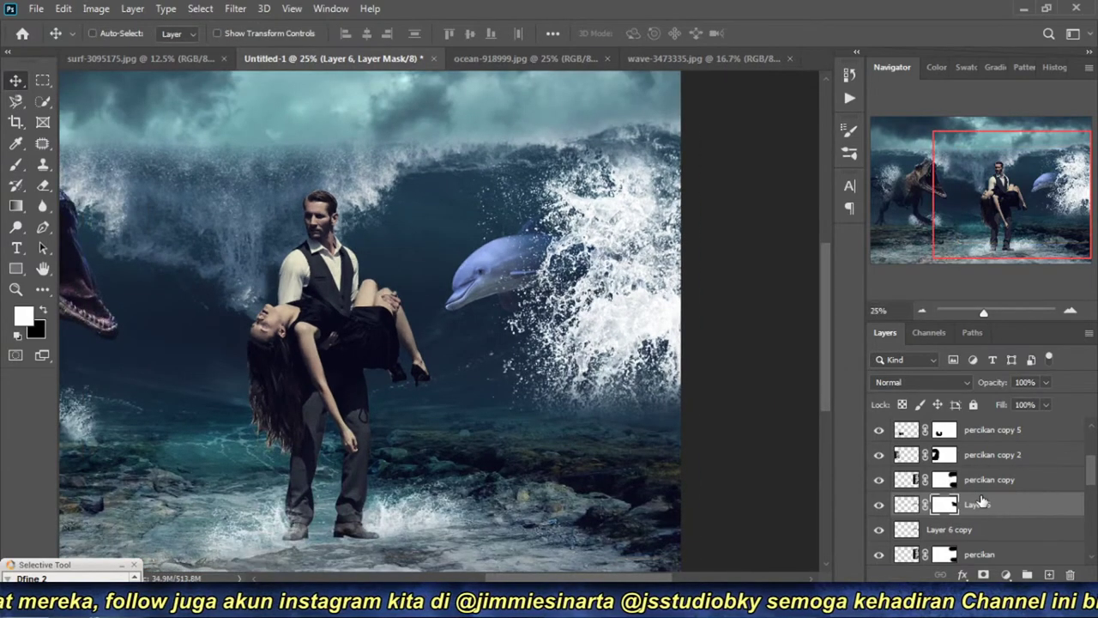
Step: Scale the percikan copy splash to 71.43% and place it over the man
scroll(981, 502, up, 3)
scroll(981, 502, down, 3)
scroll(980, 502, down, 1)
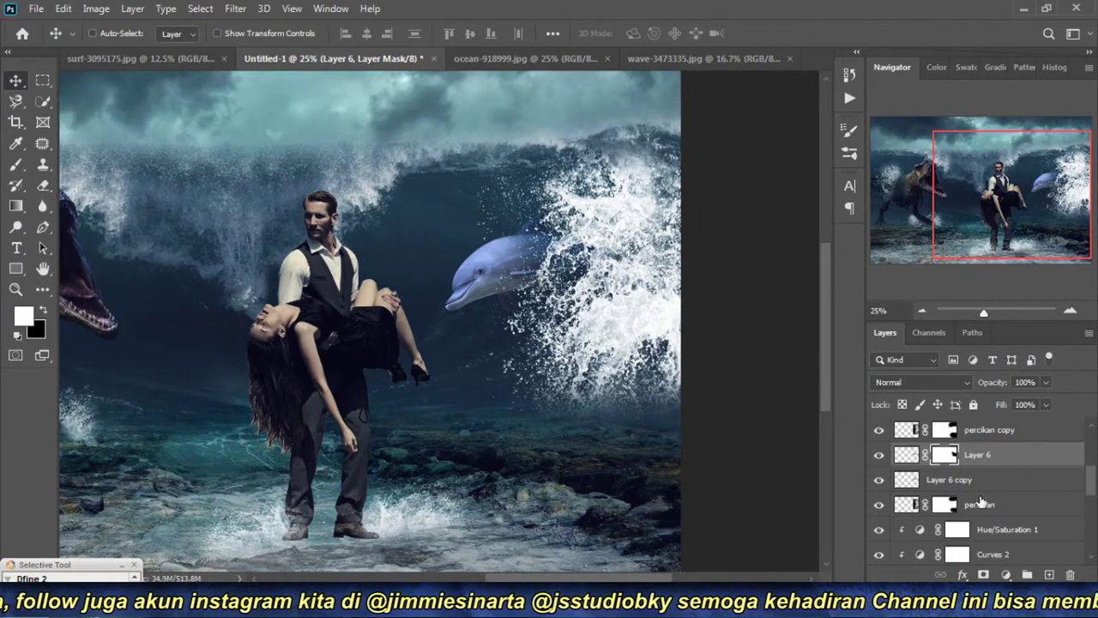
scroll(980, 502, down, 1)
scroll(980, 501, down, 1)
scroll(981, 501, down, 1)
scroll(980, 502, down, 1)
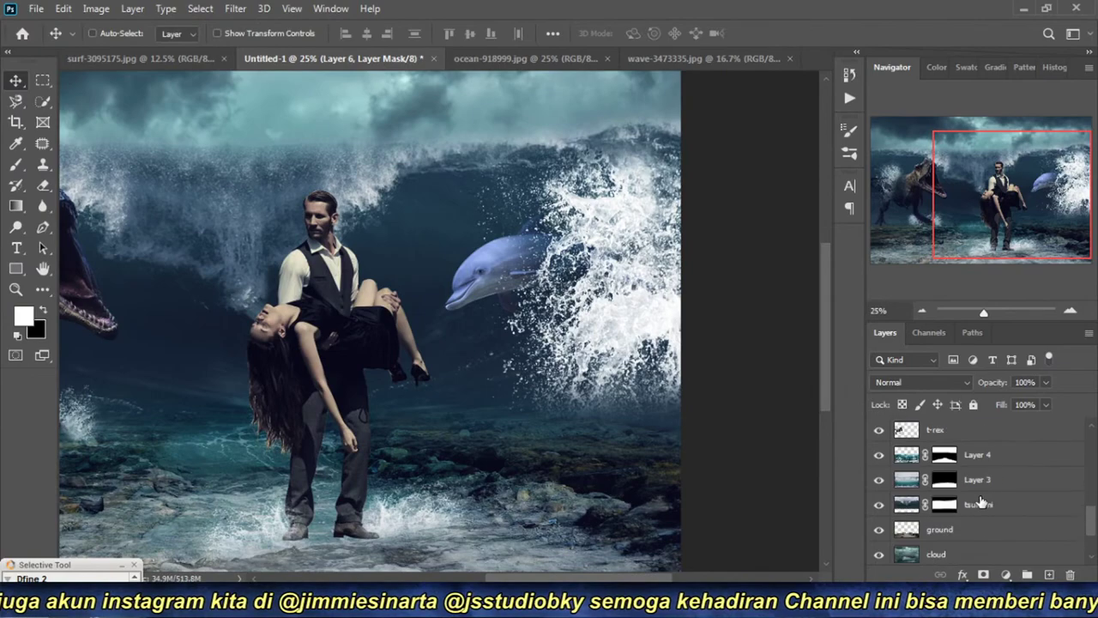
scroll(980, 502, up, 1)
scroll(980, 502, up, 2)
scroll(981, 502, up, 1)
scroll(981, 502, up, 1)
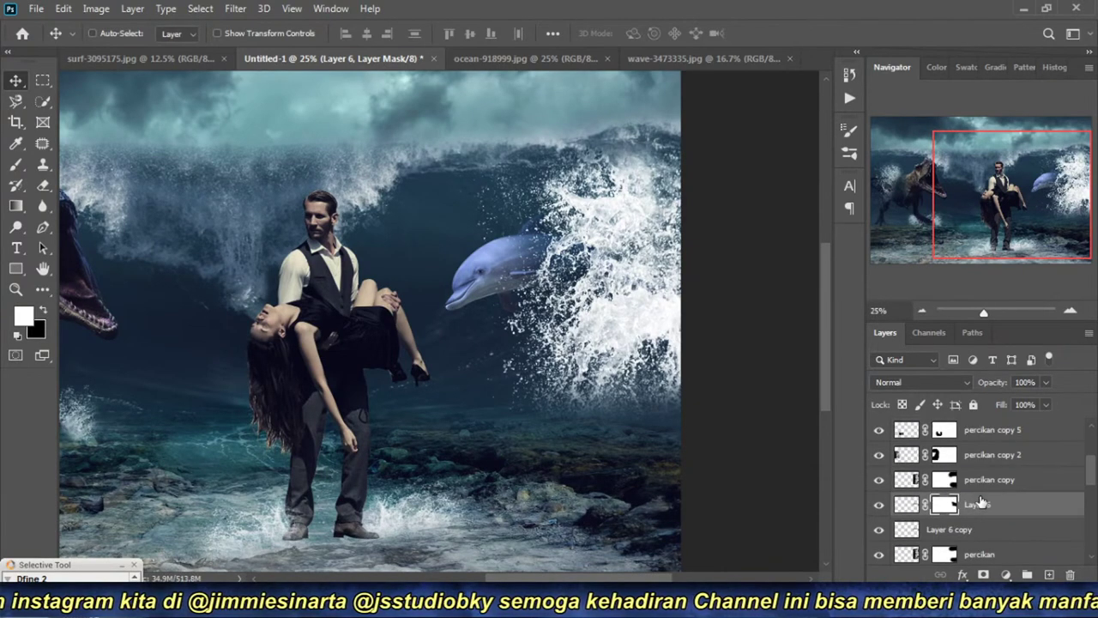
click(877, 481)
click(877, 481)
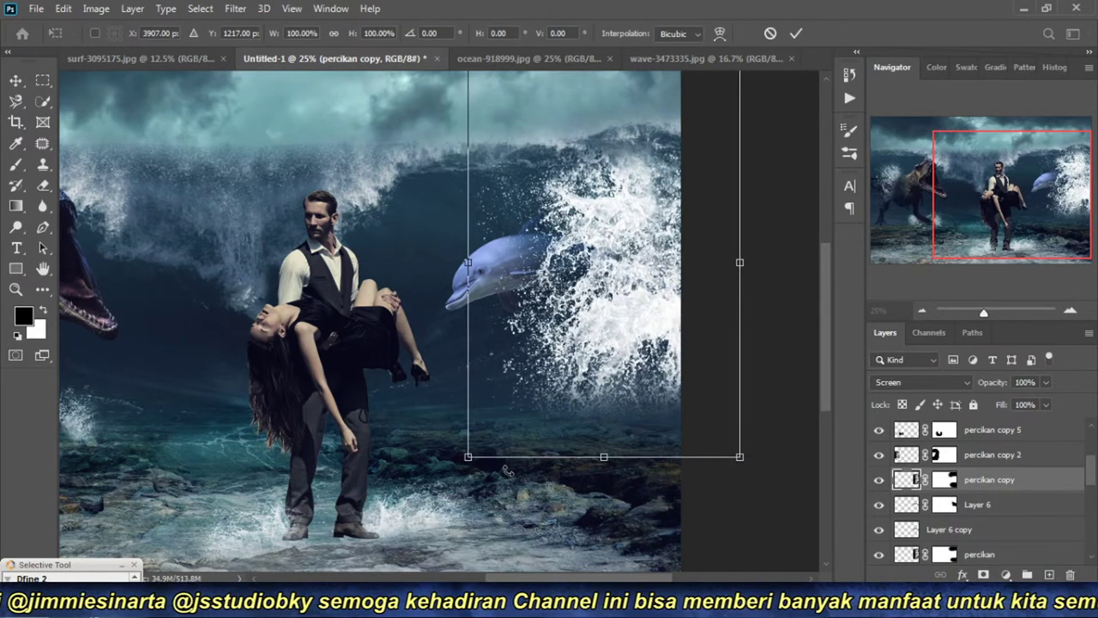
mouse_move(469, 457)
mouse_down()
mouse_move(554, 349)
mouse_move(477, 429)
mouse_move(270, 424)
mouse_up()
key(Return)
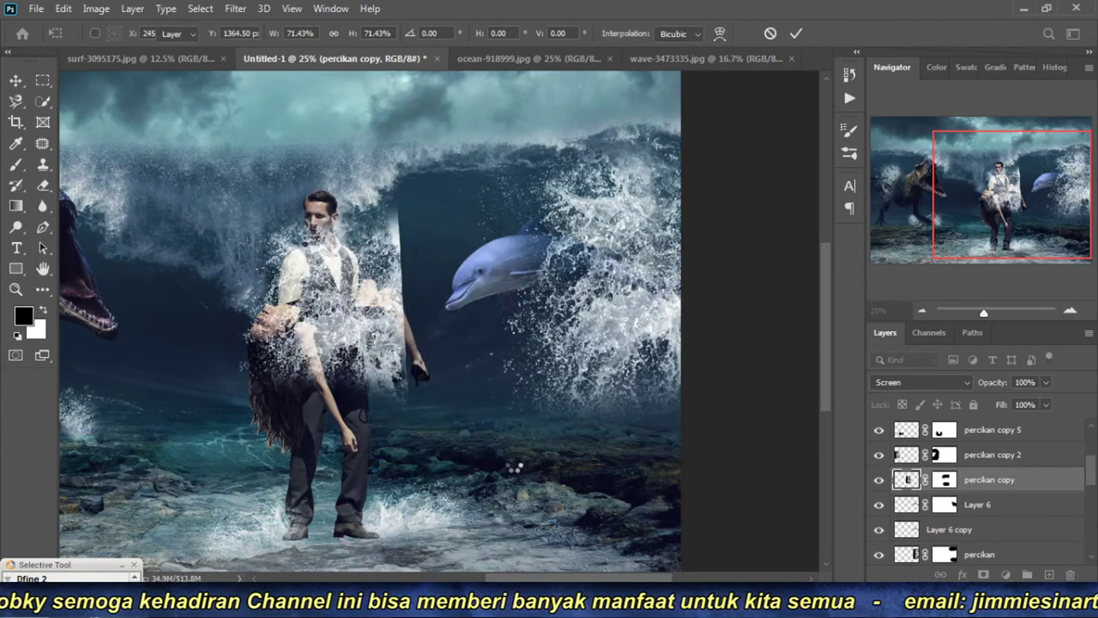
Step: Shrink the percikan splash beside the dolphin toward its upper right
click(878, 507)
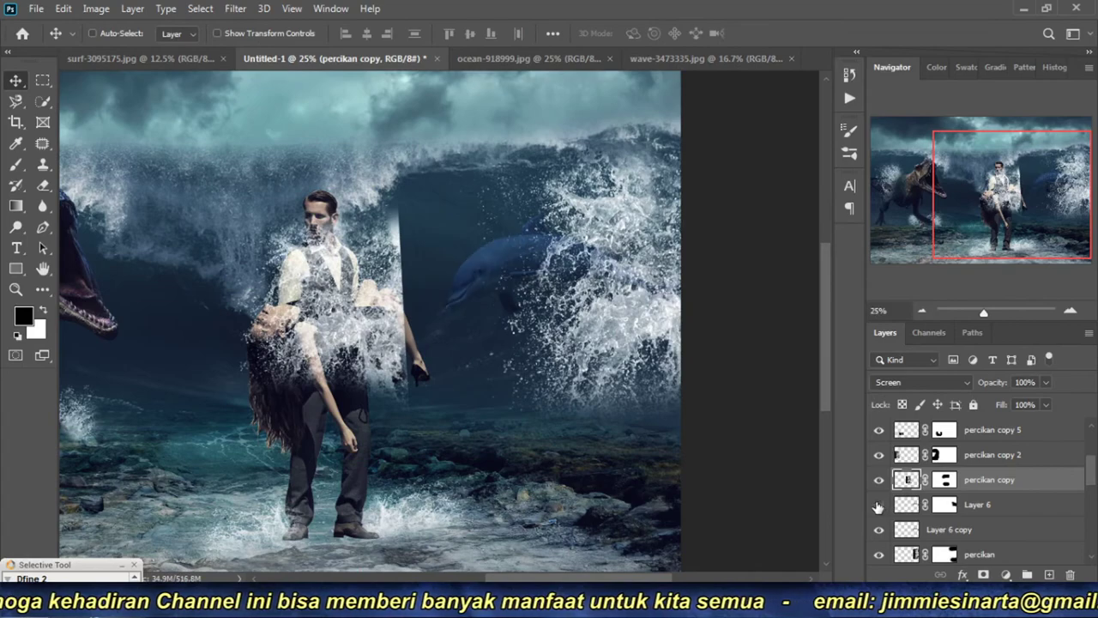
click(877, 507)
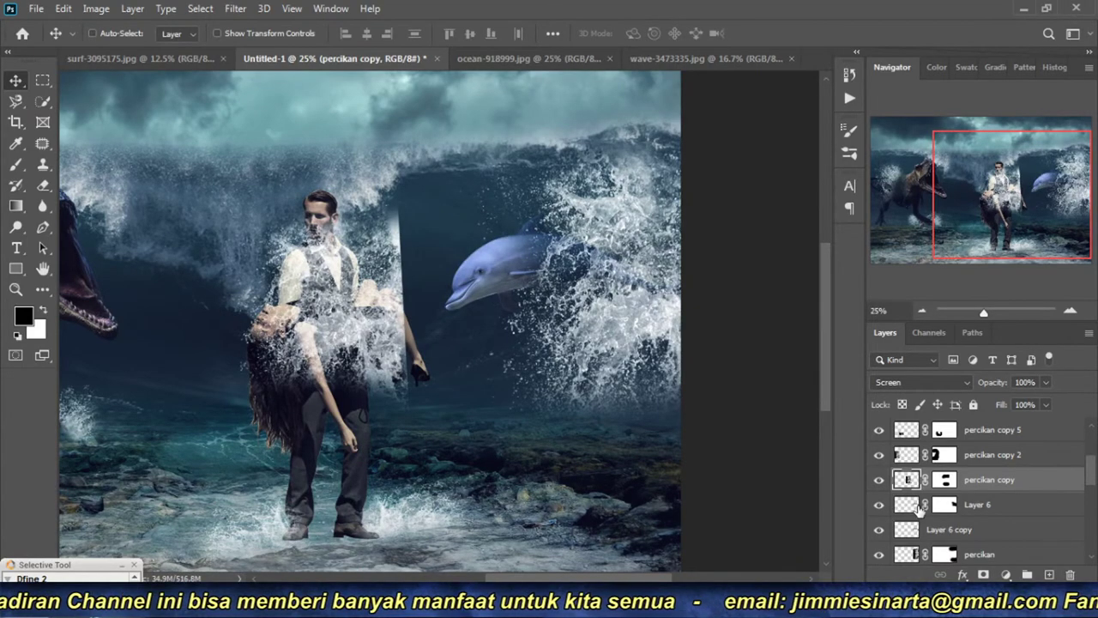
scroll(881, 482, down, 1)
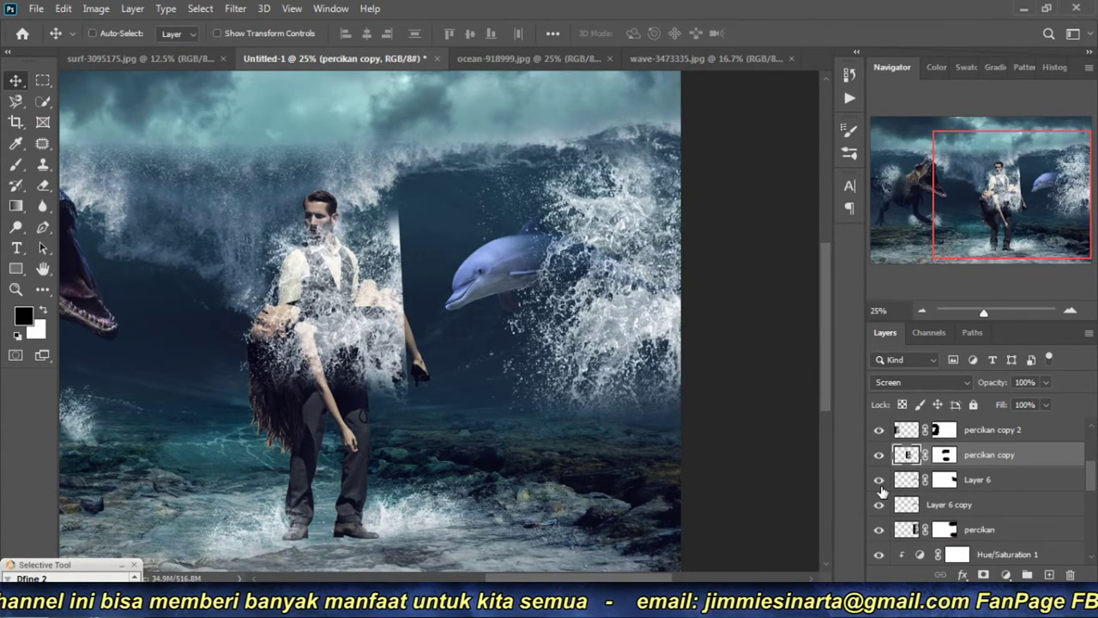
click(877, 531)
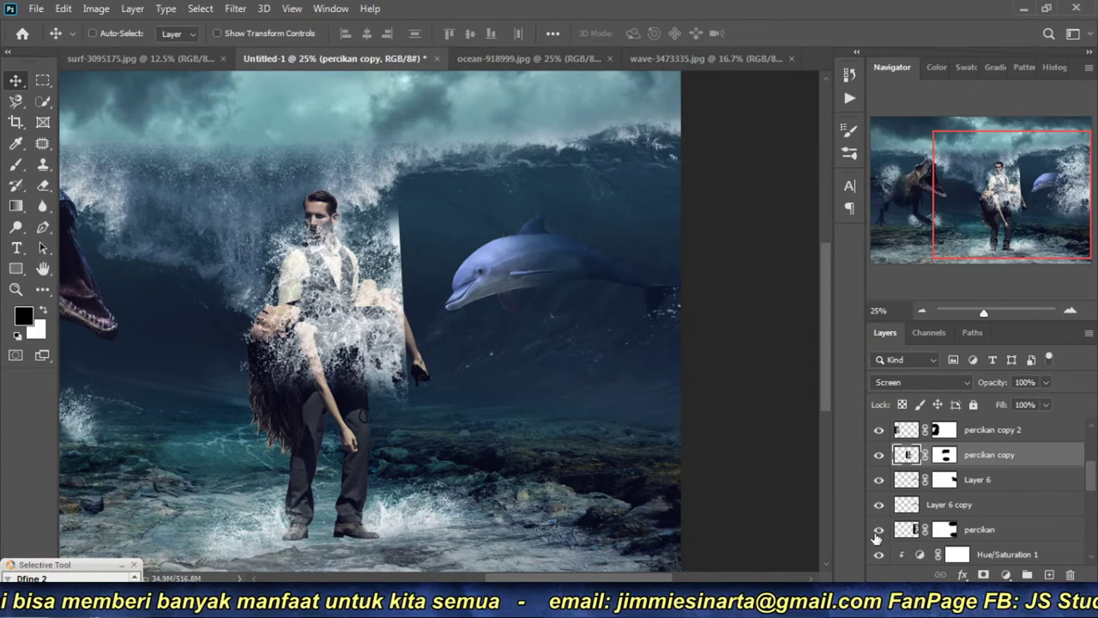
click(1019, 534)
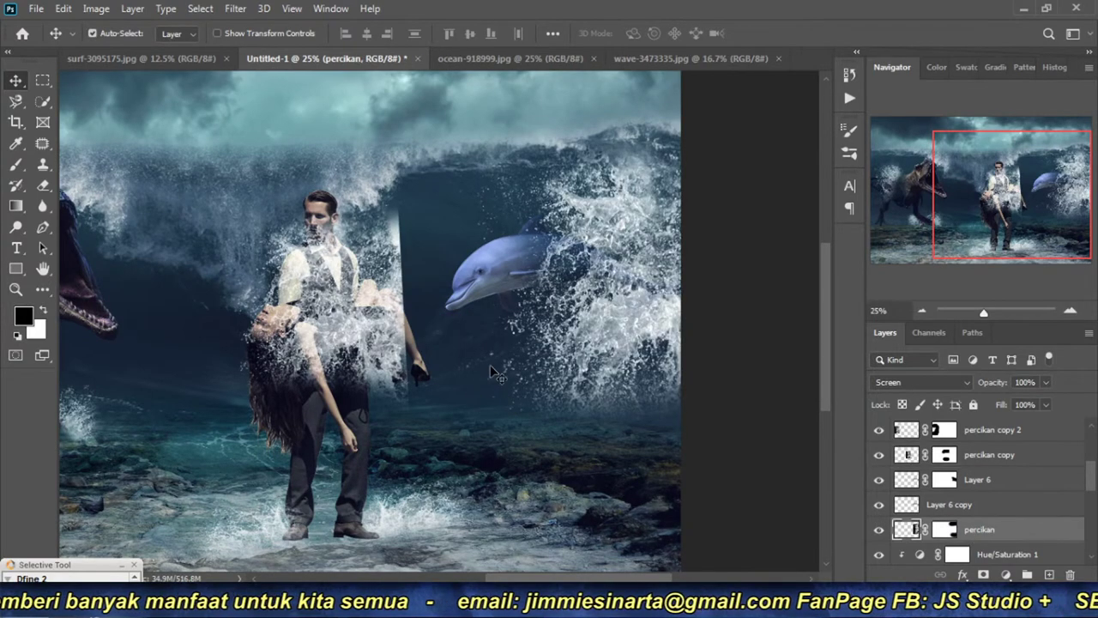
key(ctrl+t)
drag(468, 457, 541, 379)
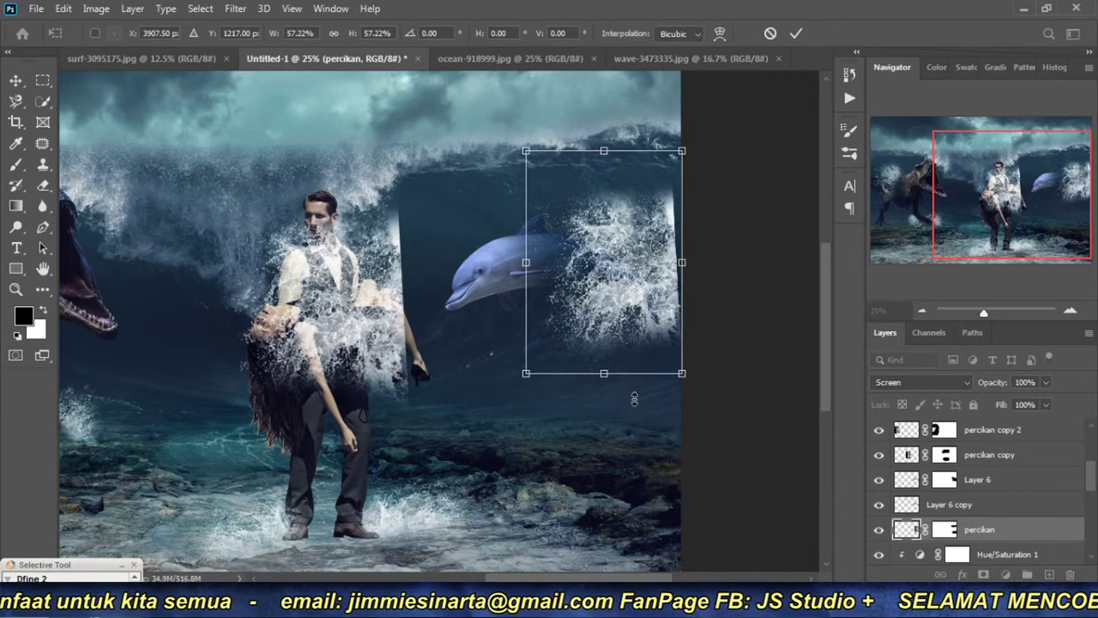
key(Return)
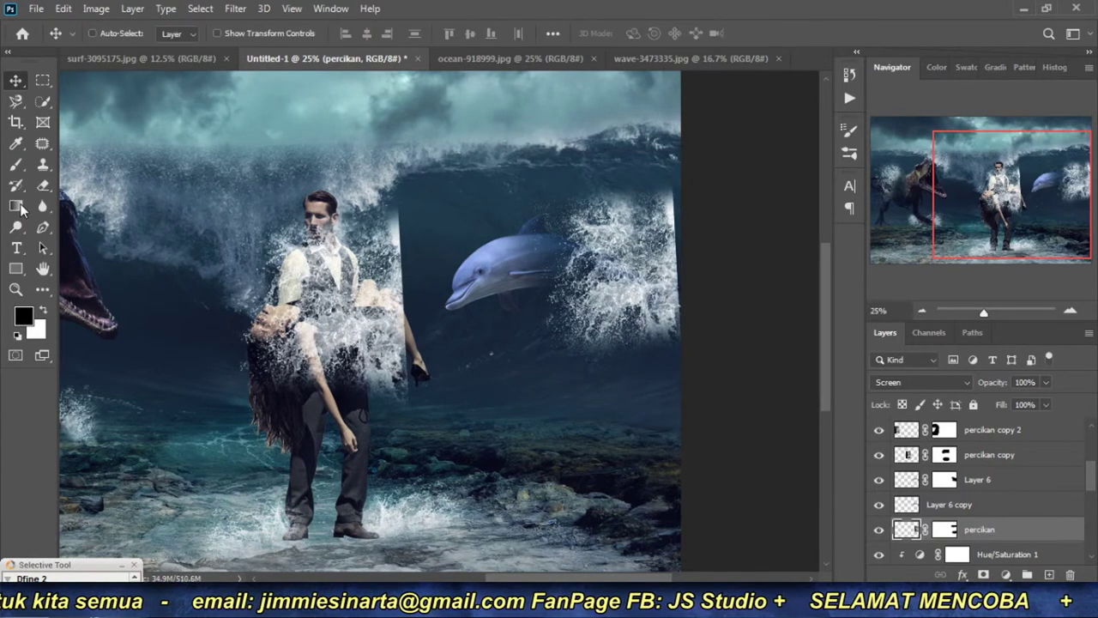
Step: Paint black on the percikan layer mask to hide the splash's right edge
click(15, 167)
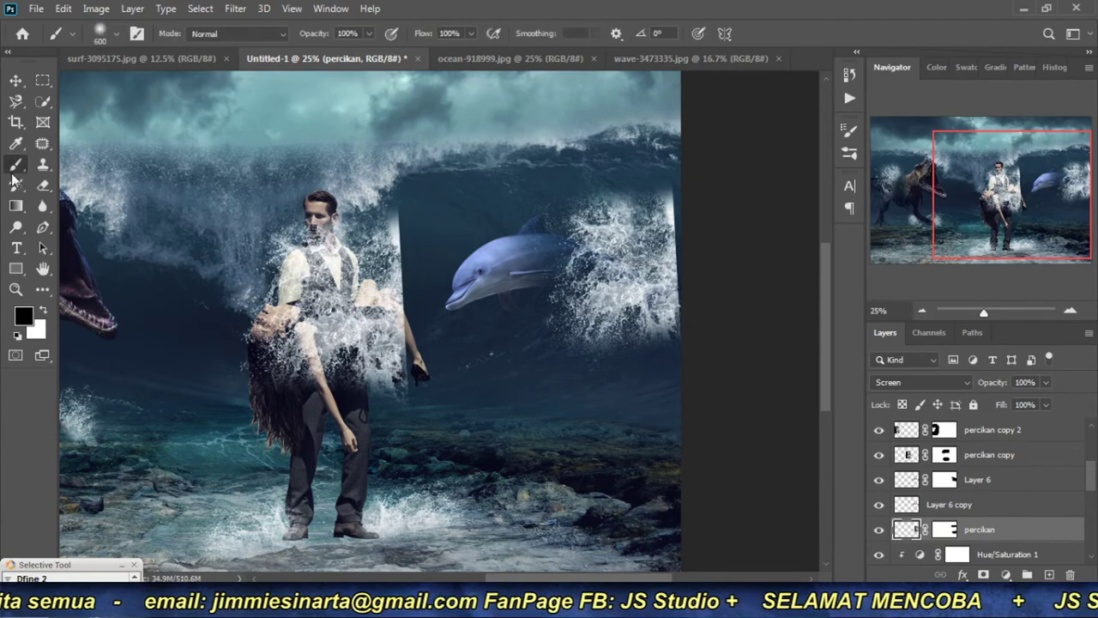
click(944, 529)
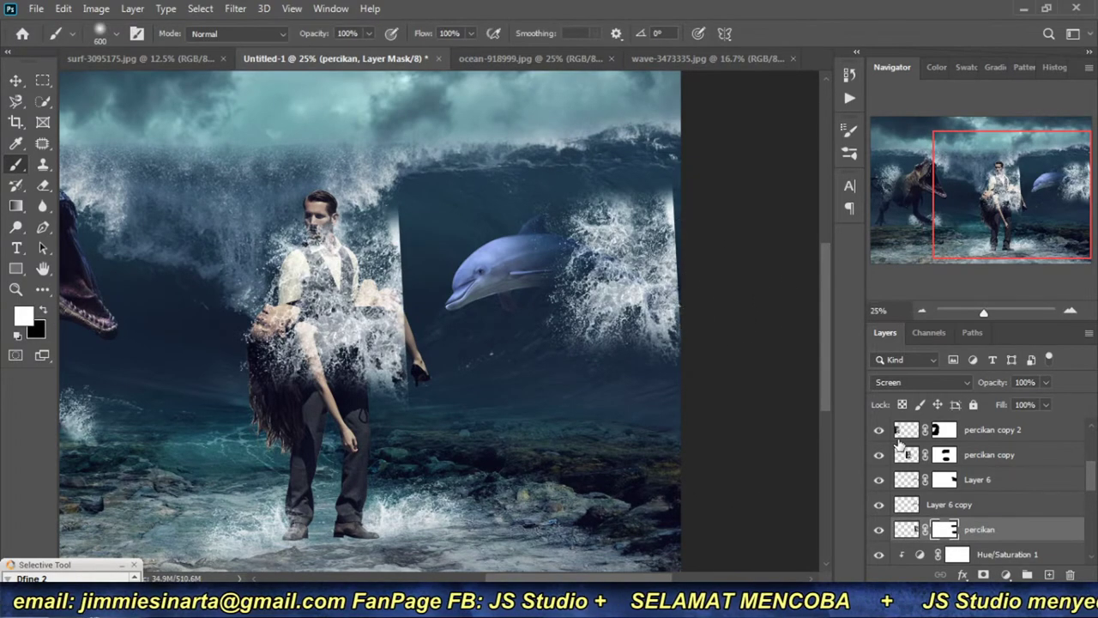
key(x)
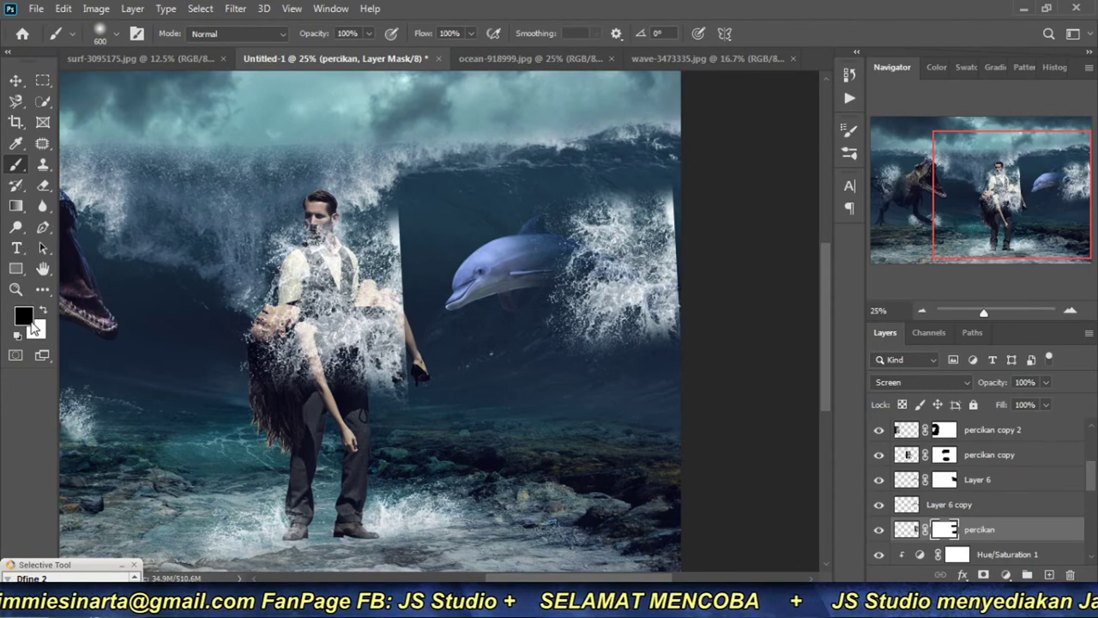
drag(718, 325, 695, 202)
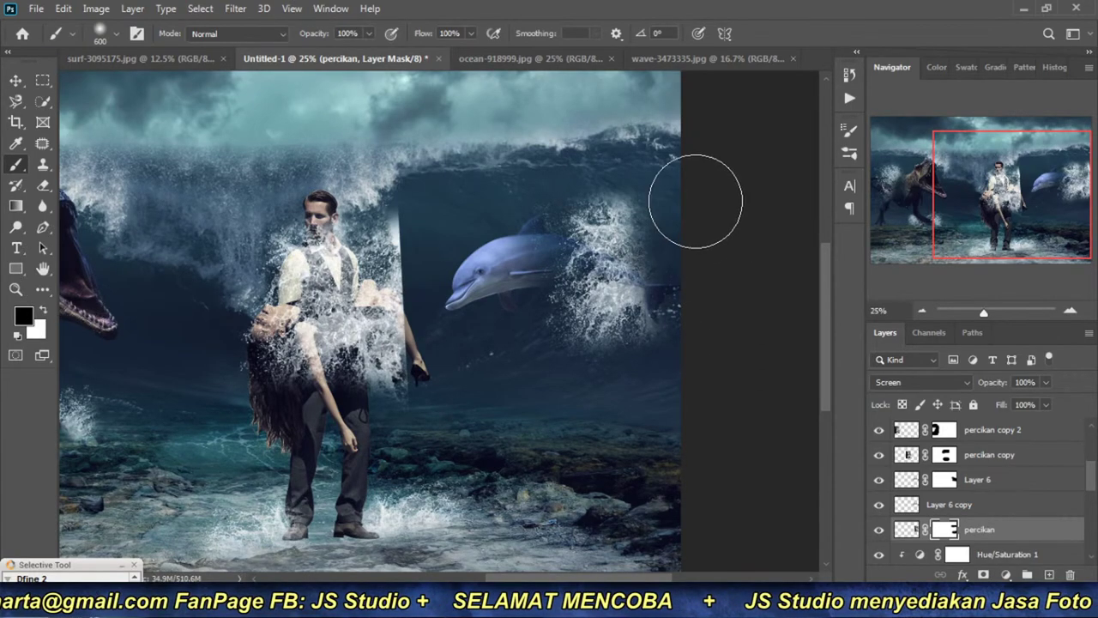
scroll(706, 331, up, 1)
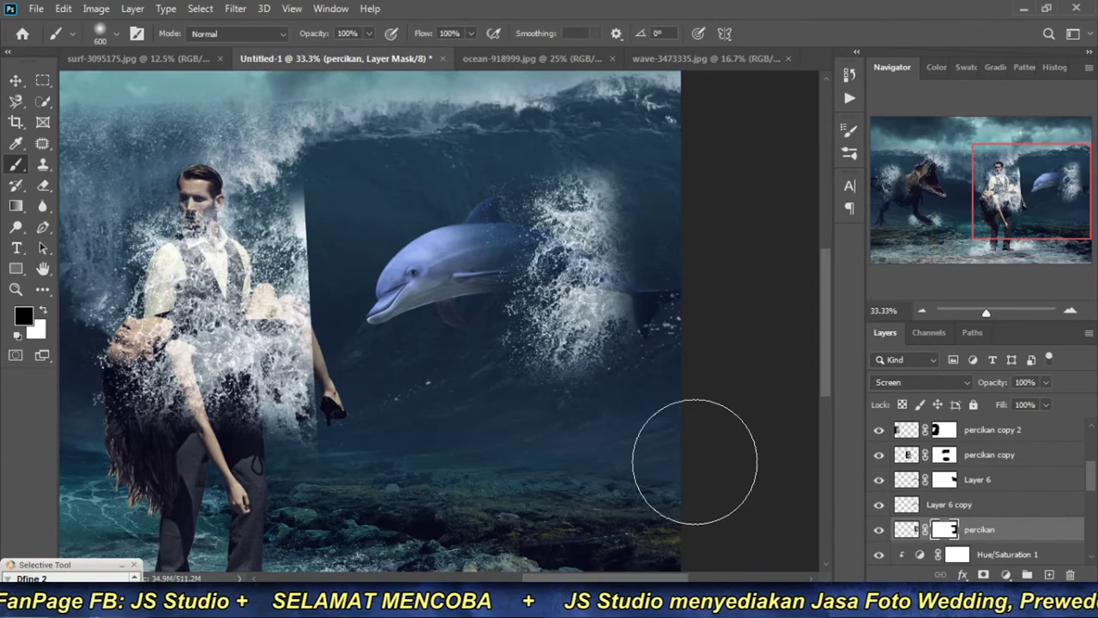
Step: Move the splash over the dolphin and shrink it to about two-thirds size
click(16, 81)
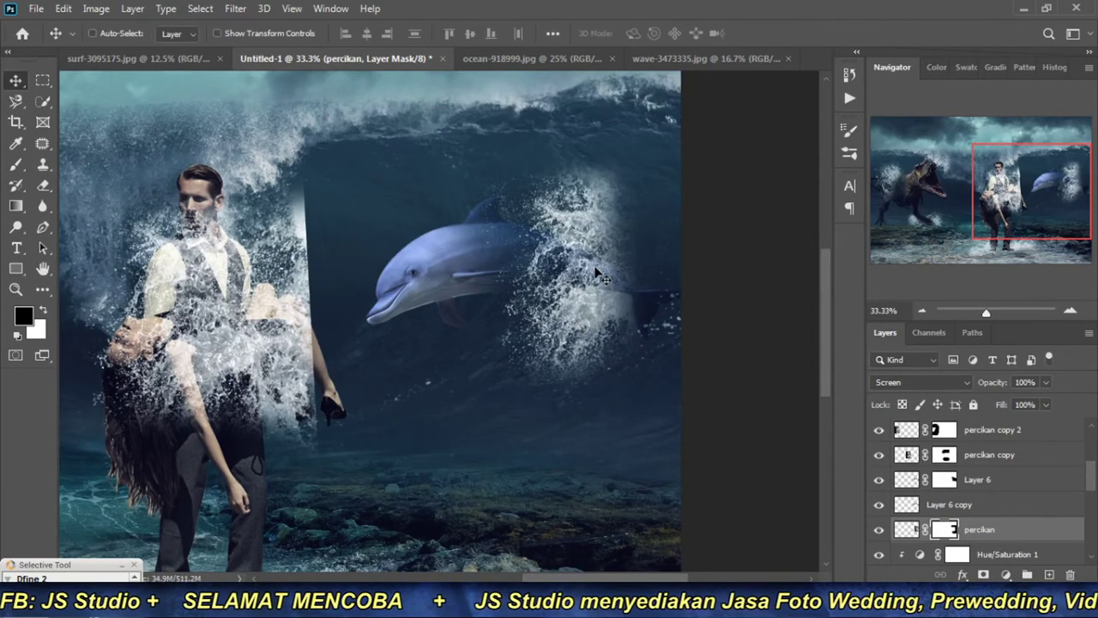
drag(600, 274, 521, 268)
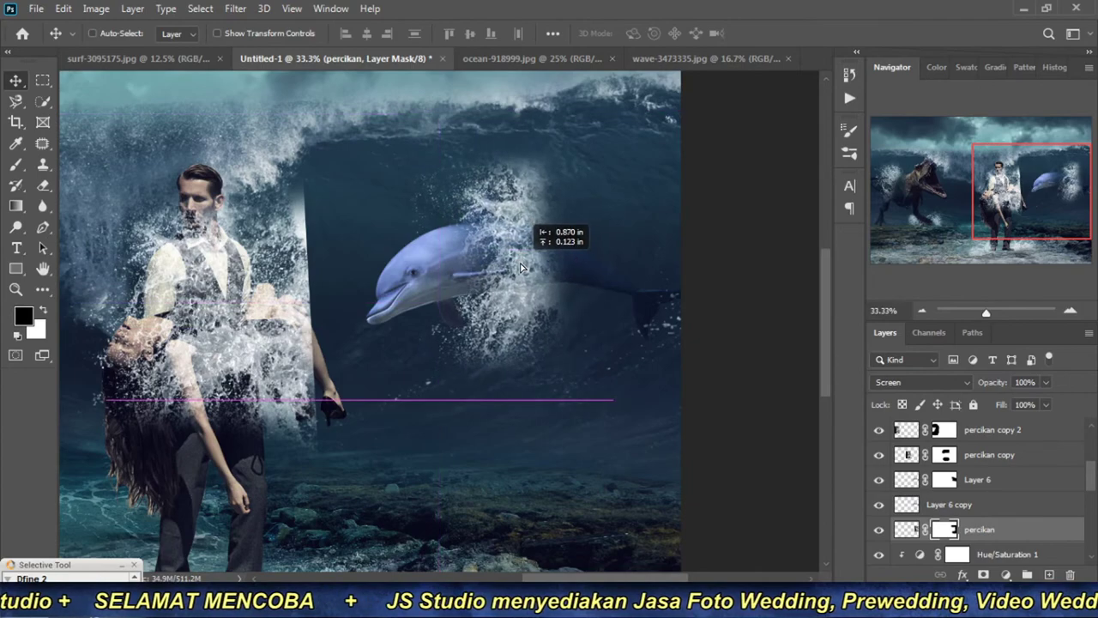
key(ctrl+t)
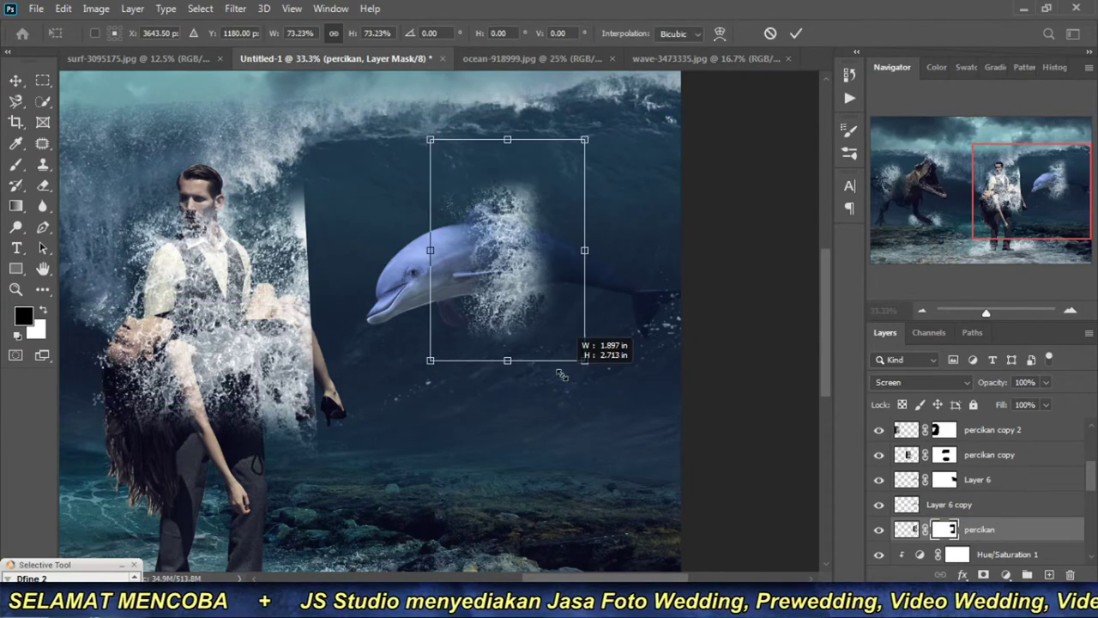
drag(612, 400, 577, 350)
key(Return)
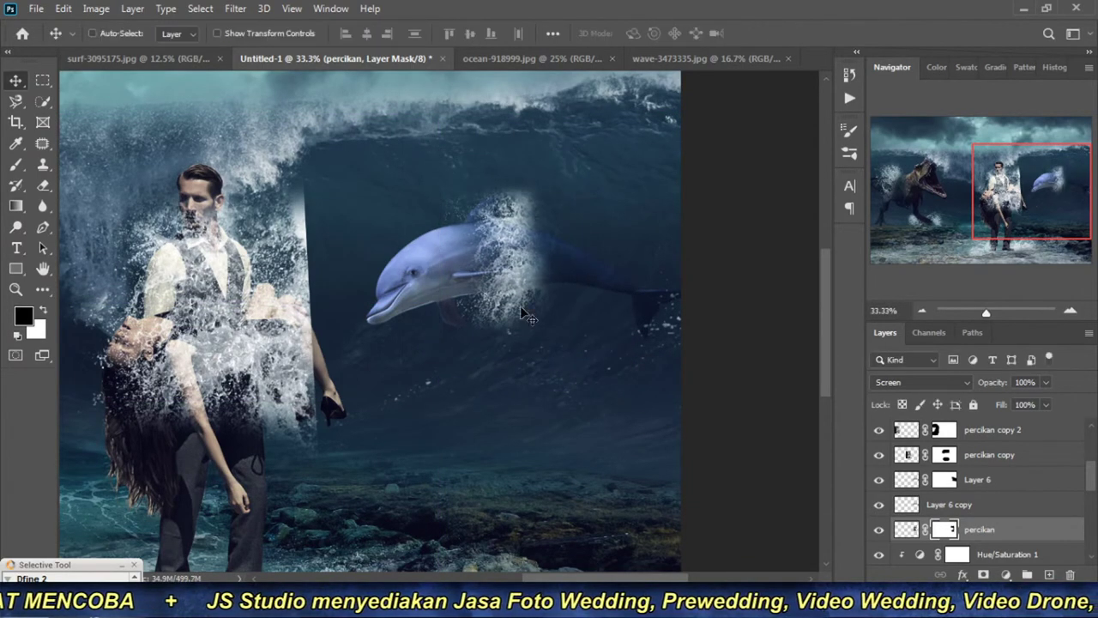
drag(519, 283, 524, 284)
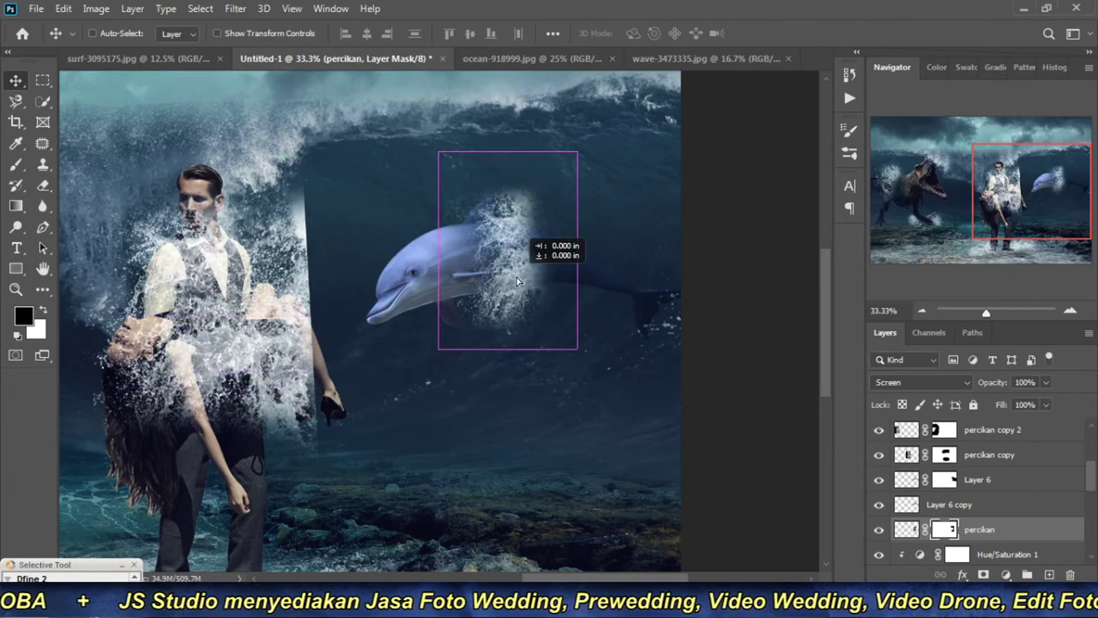
click(1064, 315)
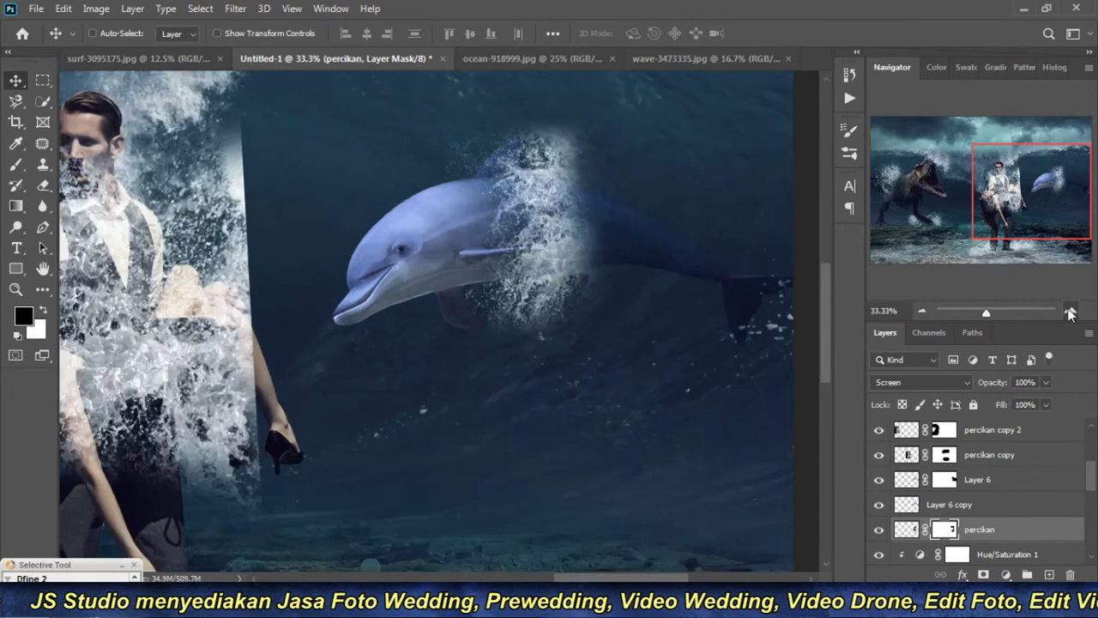
click(924, 310)
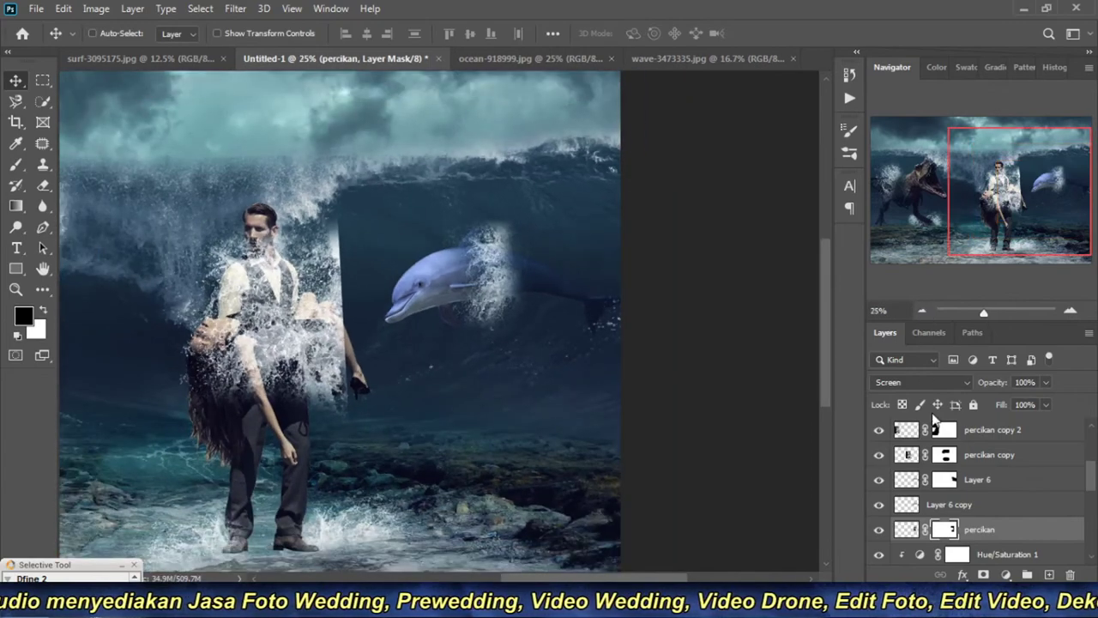
Step: Select the dolphin layer, Layer 6, and drag on the canvas near the dolphin
click(986, 488)
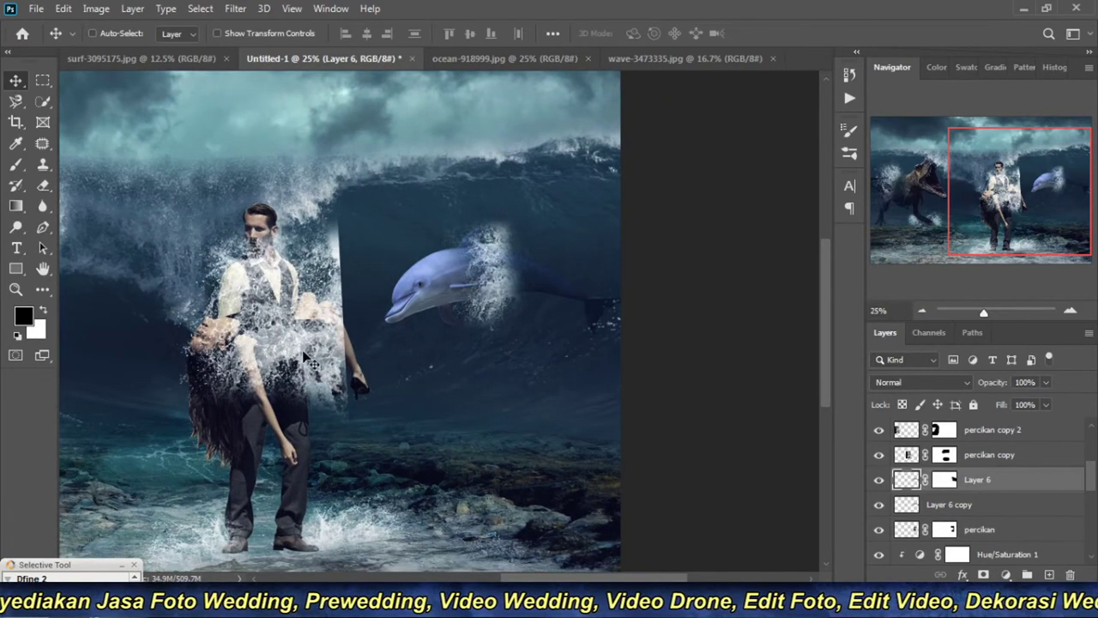
drag(549, 347, 527, 425)
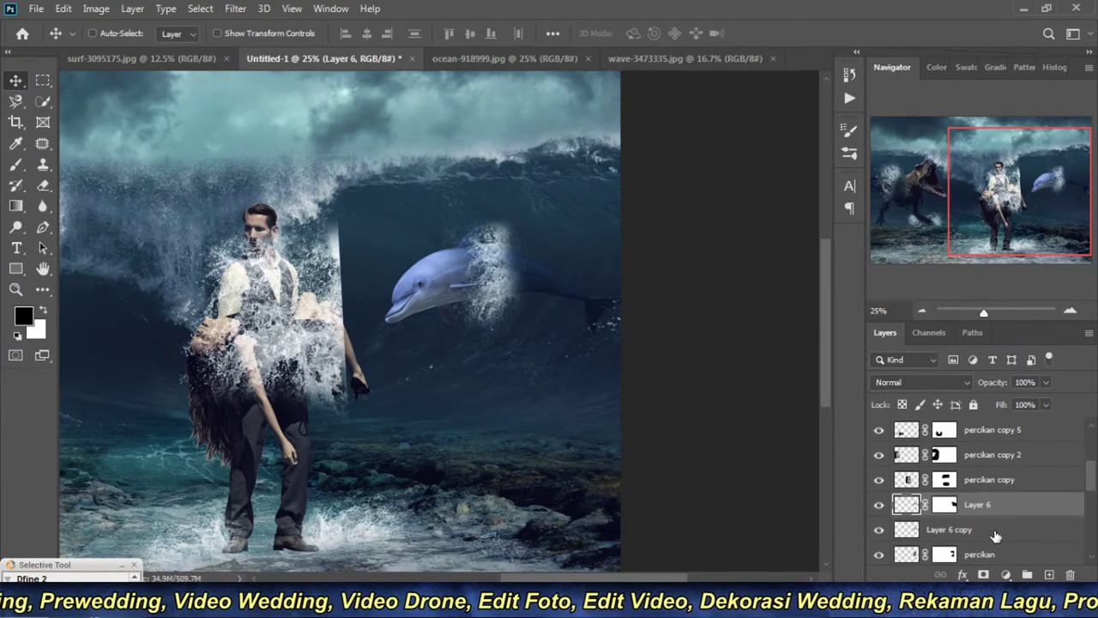
scroll(993, 534, down, 2)
scroll(995, 533, down, 1)
scroll(995, 533, down, 1)
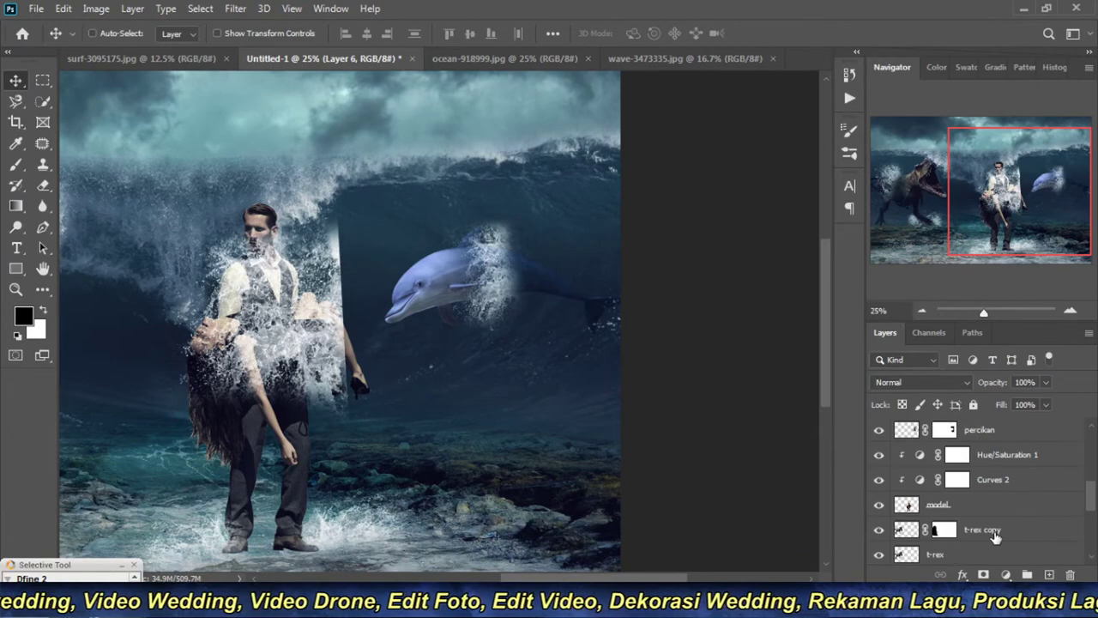
scroll(960, 523, up, 1)
Step: Toggle the dolphin's visibility to find its layer in the Layers panel
scroll(884, 482, up, 1)
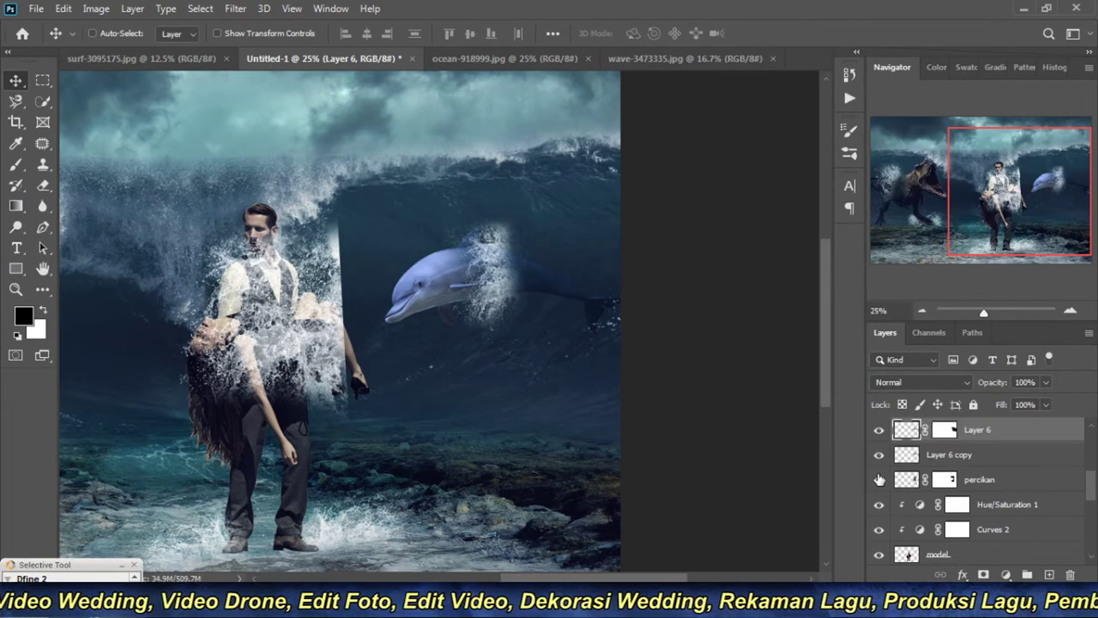
scroll(904, 495, up, 1)
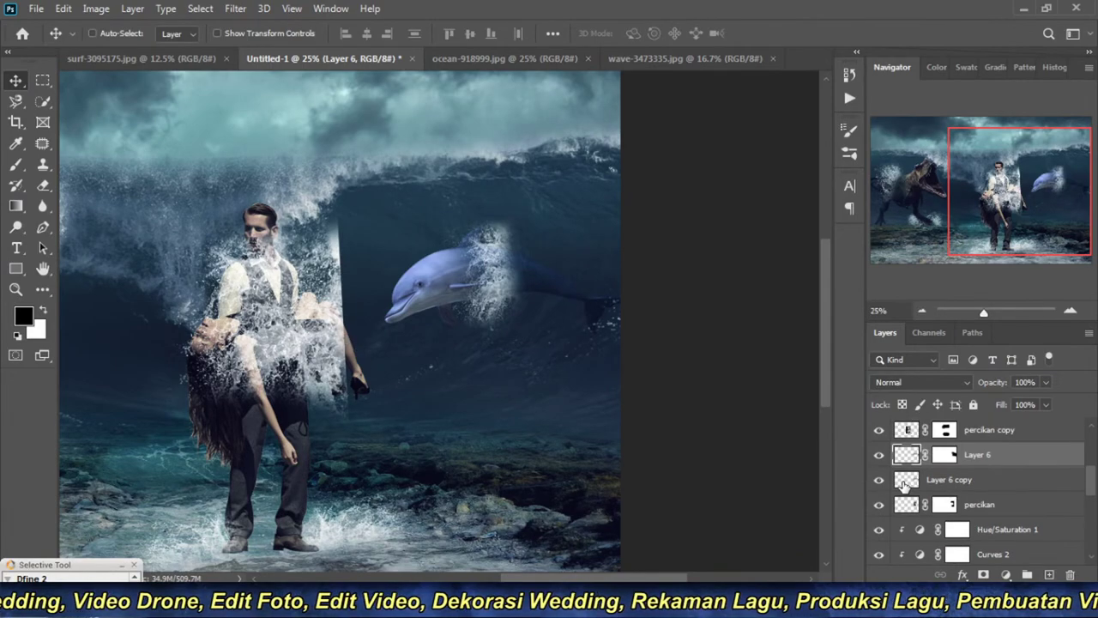
scroll(902, 486, down, 1)
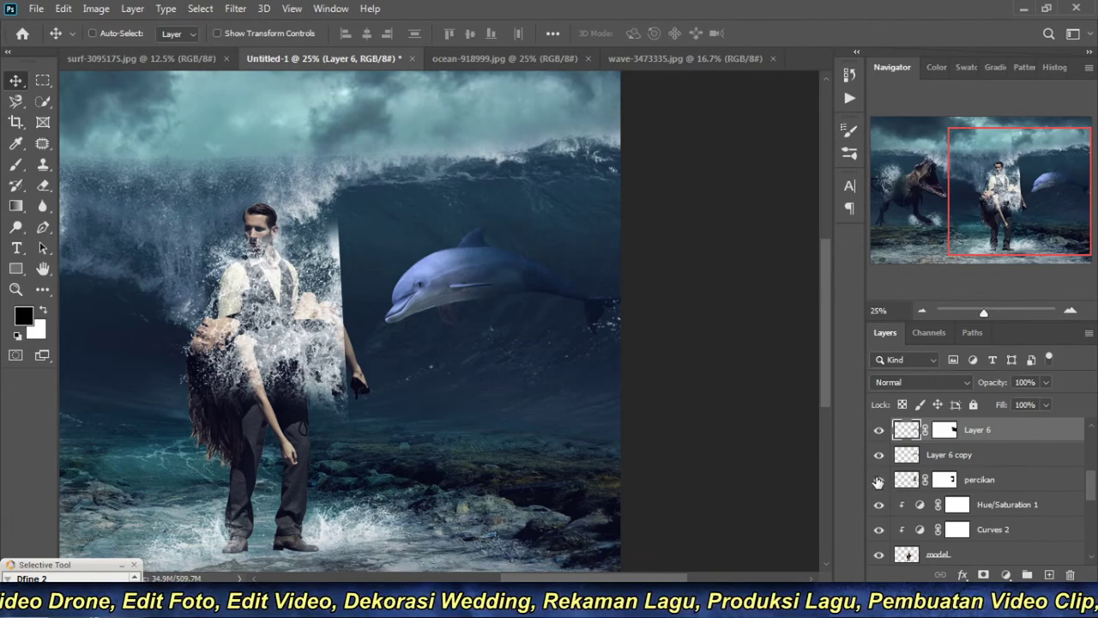
click(878, 430)
click(878, 431)
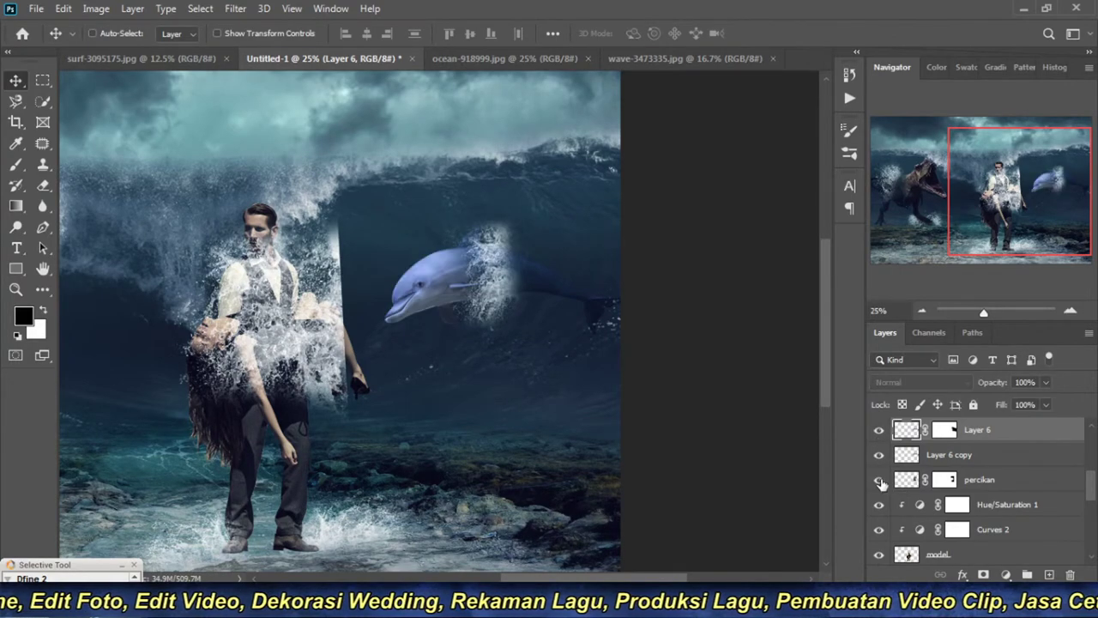
scroll(882, 465, up, 1)
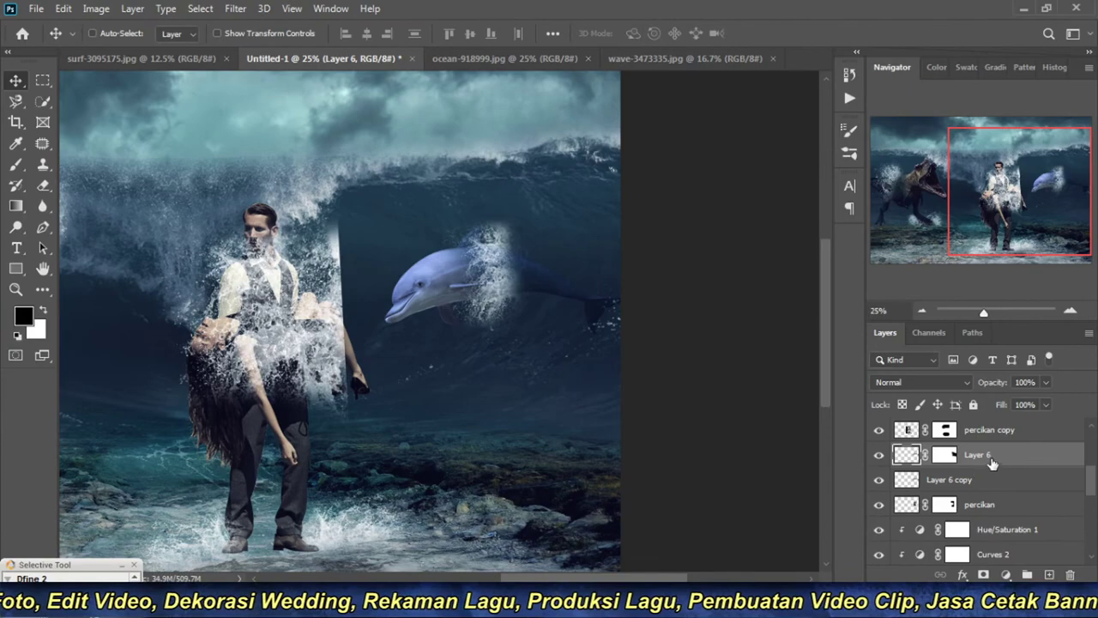
Step: Rename Layer 6 and Layer 6 copy to 'lumba', then hide percikan copy
double_click(975, 456)
key(BackSpace)
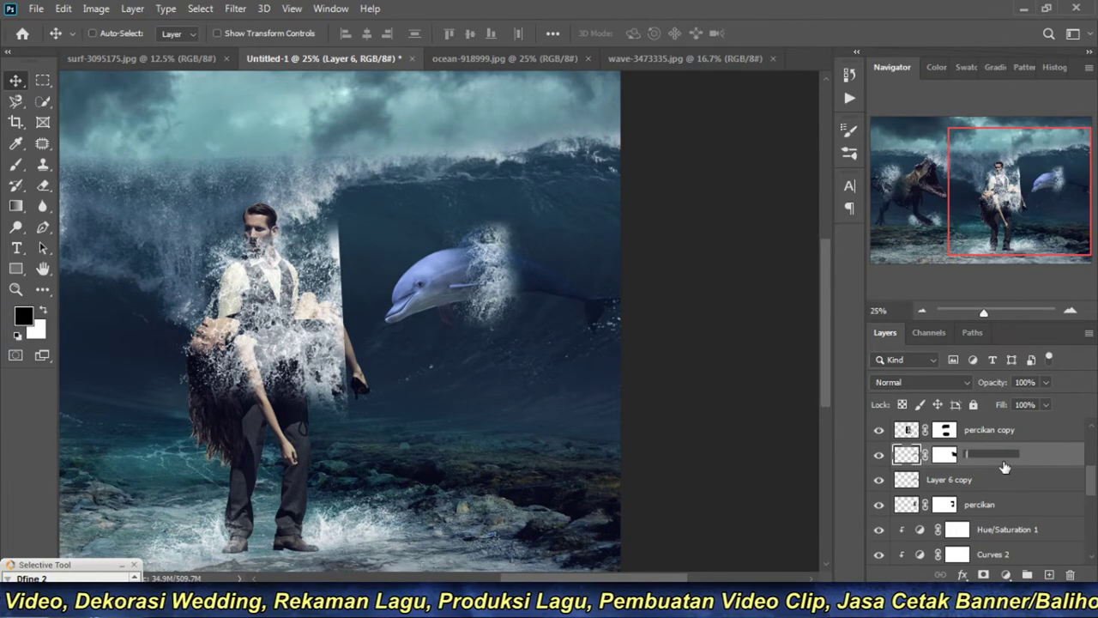
text(lumba)
double_click(942, 479)
key(BackSpace)
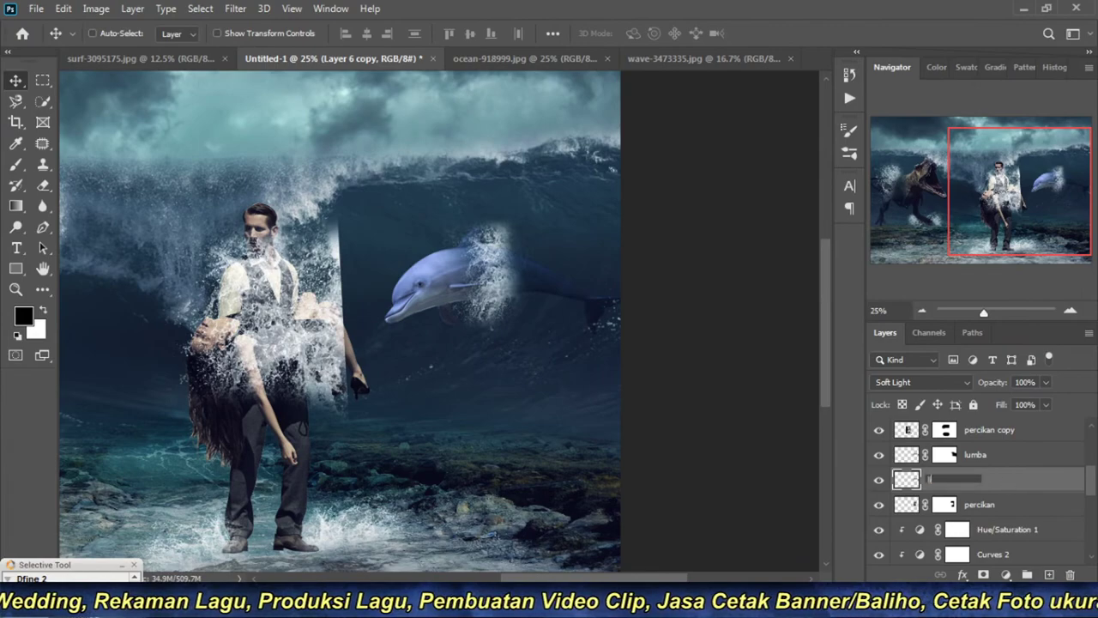
text(lumba)
key(Return)
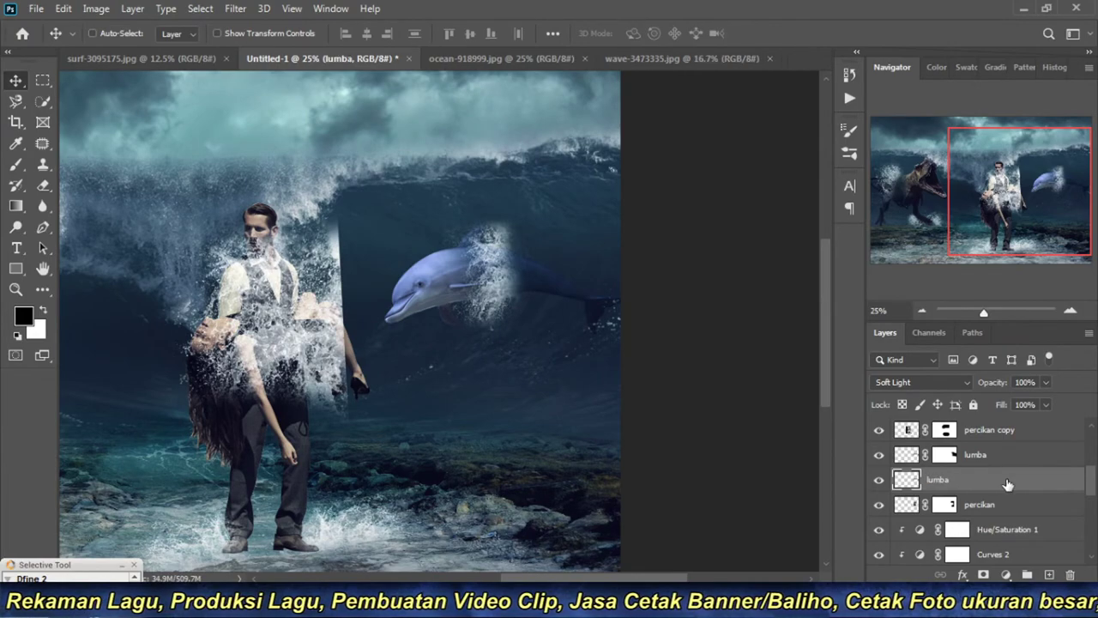
scroll(1008, 485, up, 2)
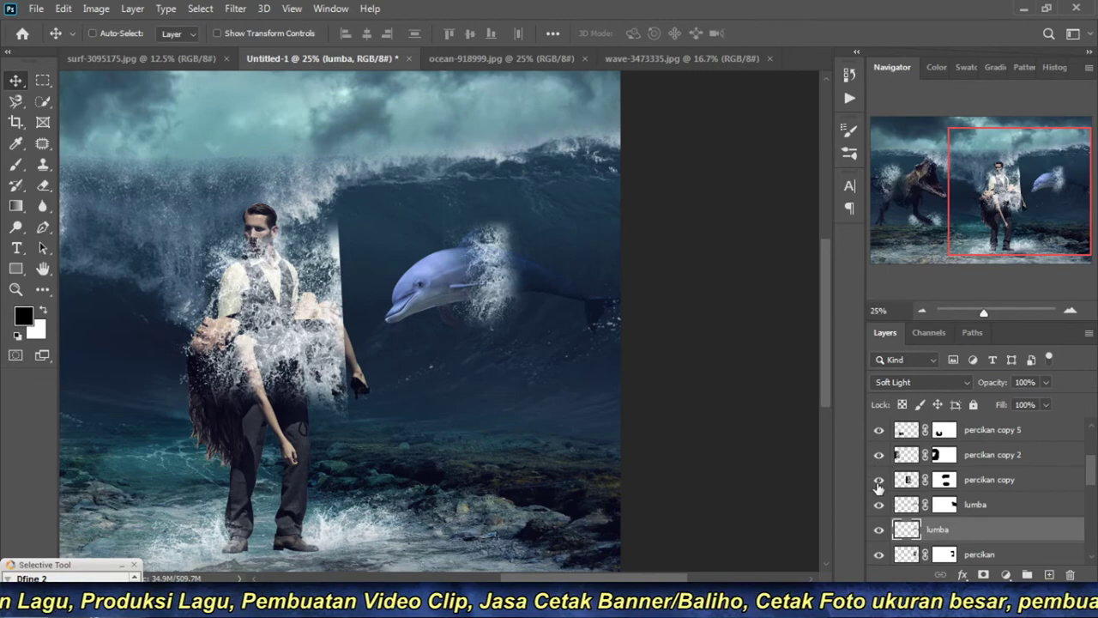
click(877, 479)
Step: Move the percikan copy splash off the man and shrink it to about half size
click(909, 482)
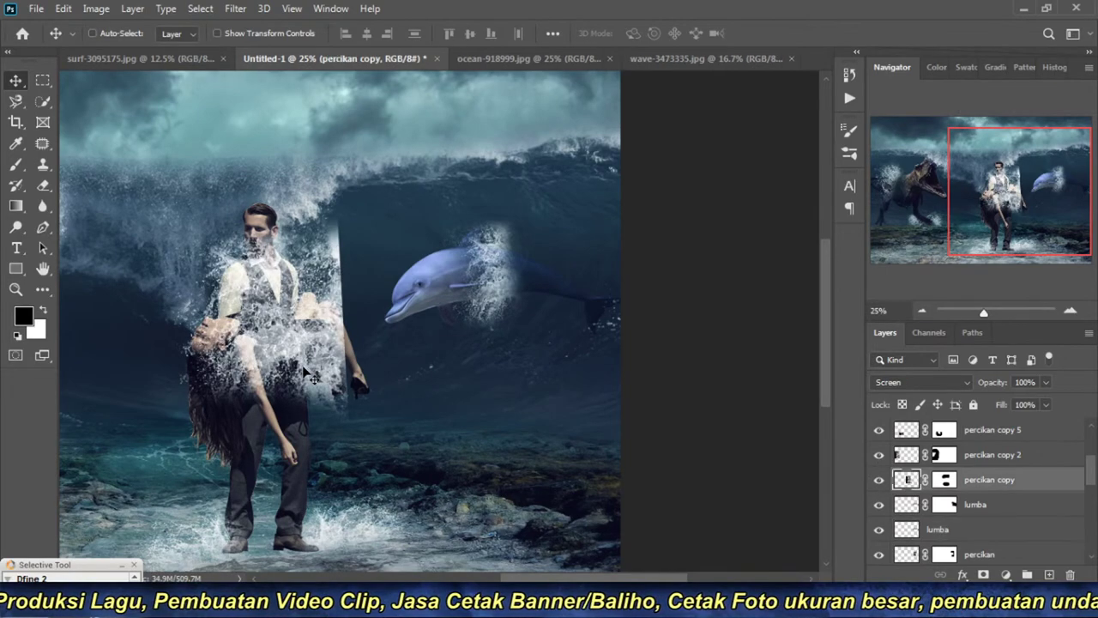
mouse_move(291, 339)
mouse_down()
mouse_move(603, 362)
mouse_move(599, 288)
mouse_up()
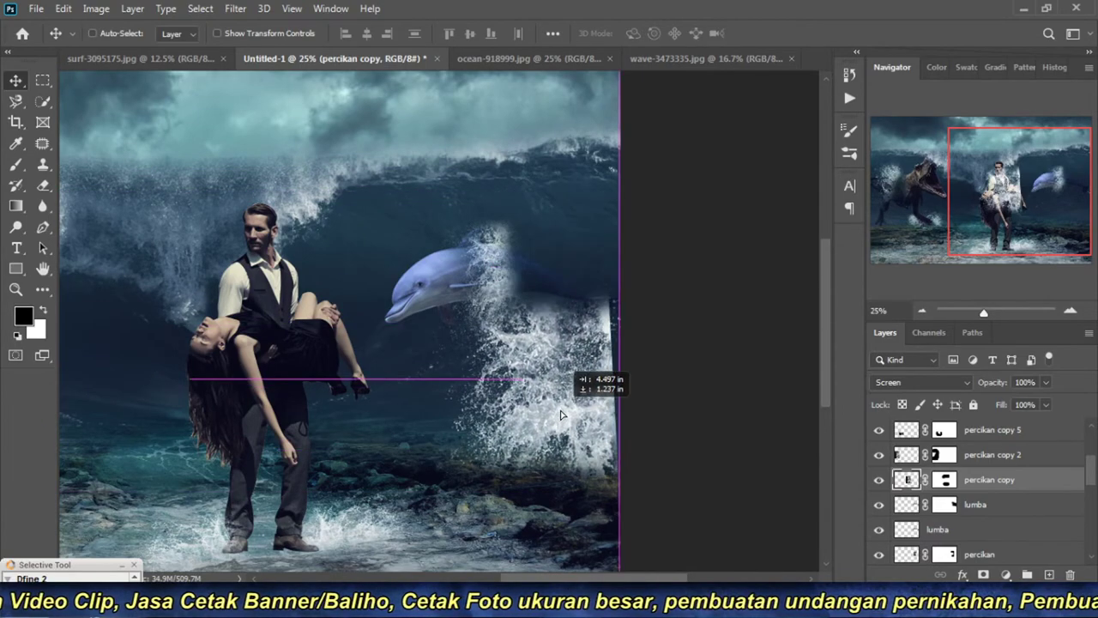
drag(600, 289, 592, 387)
key(ctrl+t)
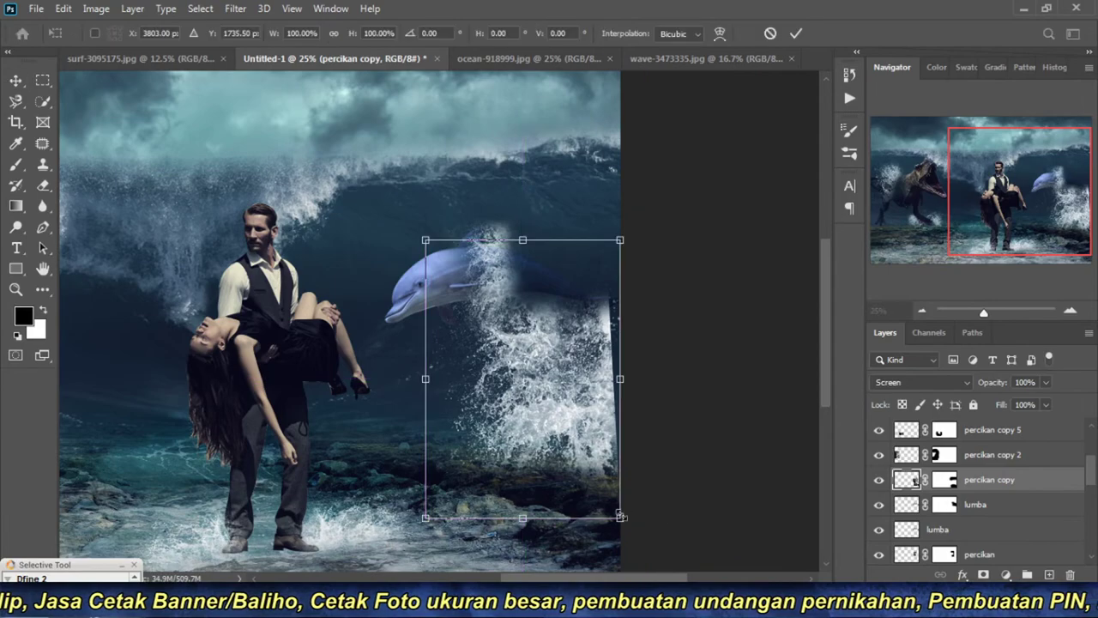
drag(614, 511, 572, 450)
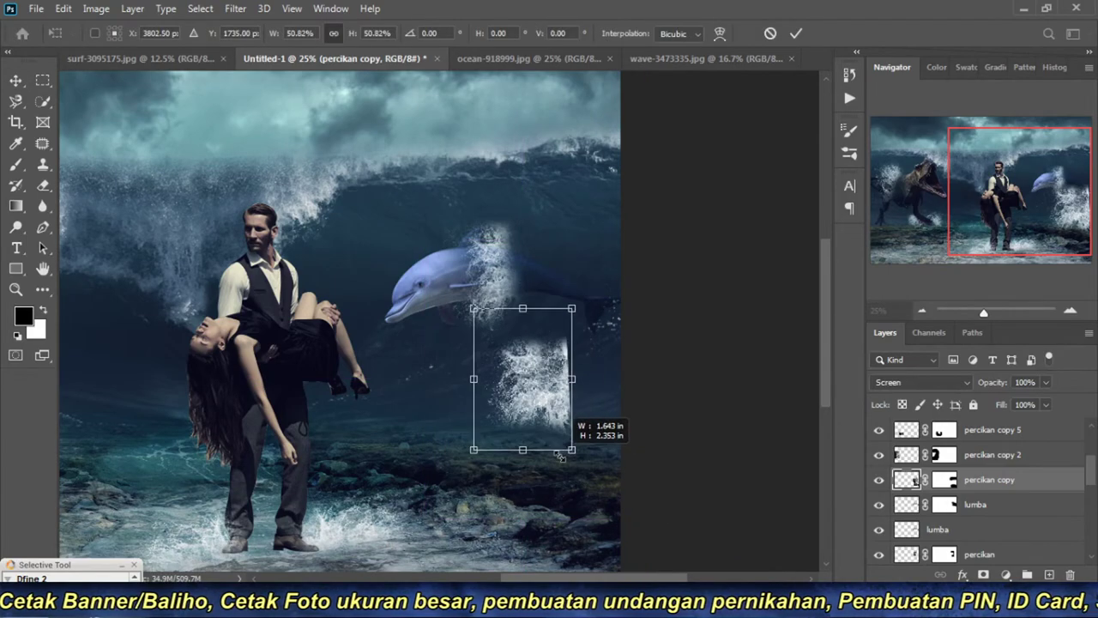
key(Return)
Step: Raise the splash level with the dolphin's tail and zoom out to review
mouse_move(545, 396)
mouse_down()
mouse_move(625, 320)
mouse_move(595, 330)
mouse_up()
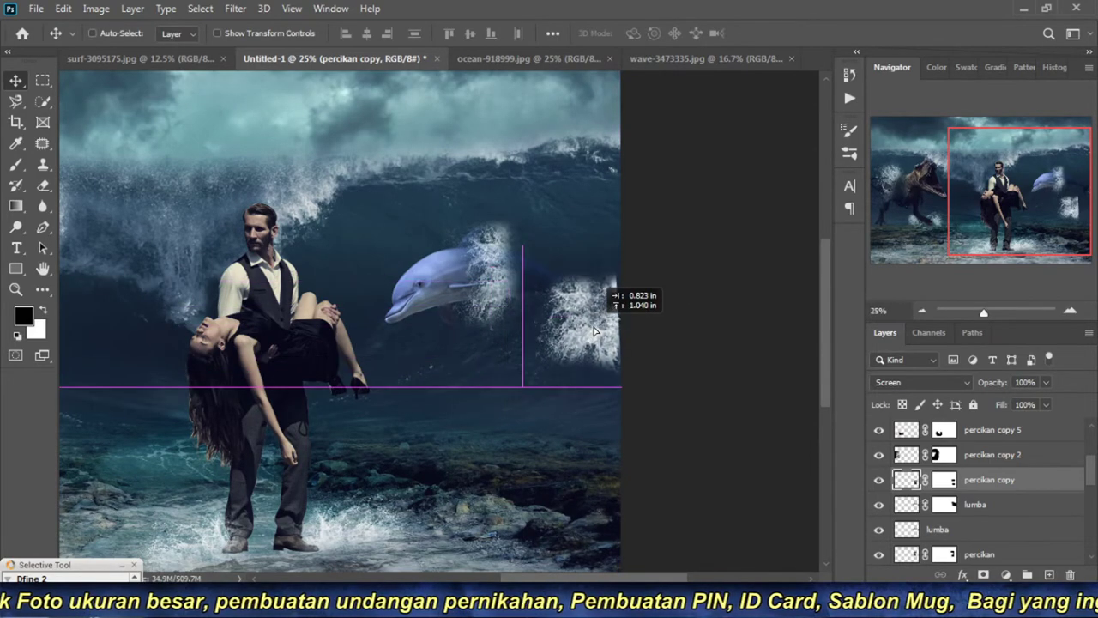
scroll(535, 314, up, 1)
mouse_move(596, 330)
mouse_down()
mouse_move(631, 290)
mouse_move(645, 335)
mouse_up()
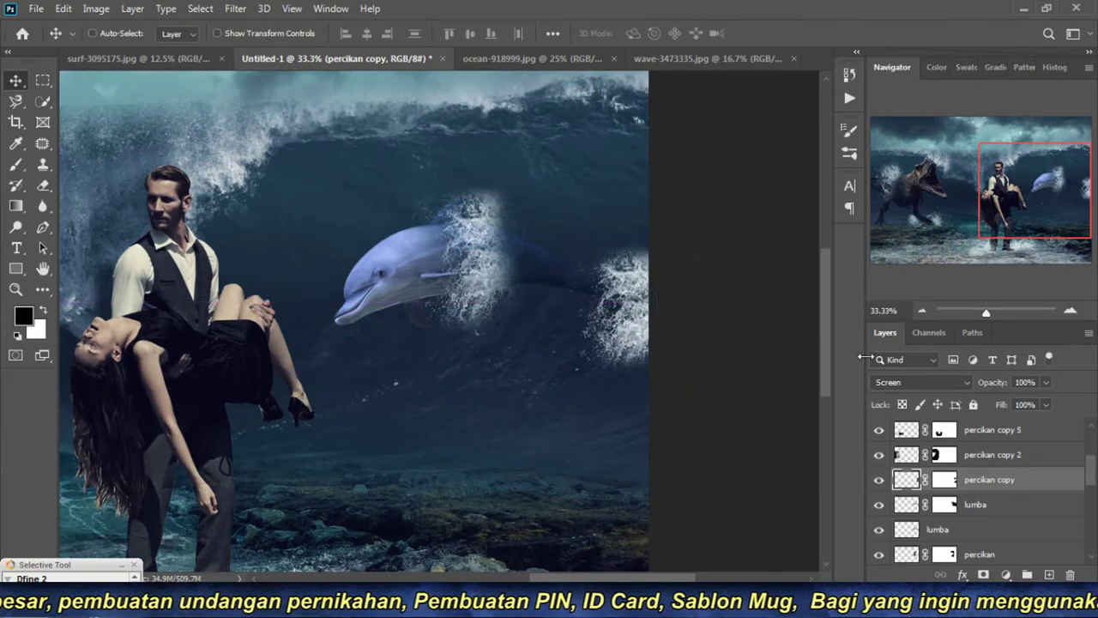
click(920, 311)
scroll(698, 376, down, 2)
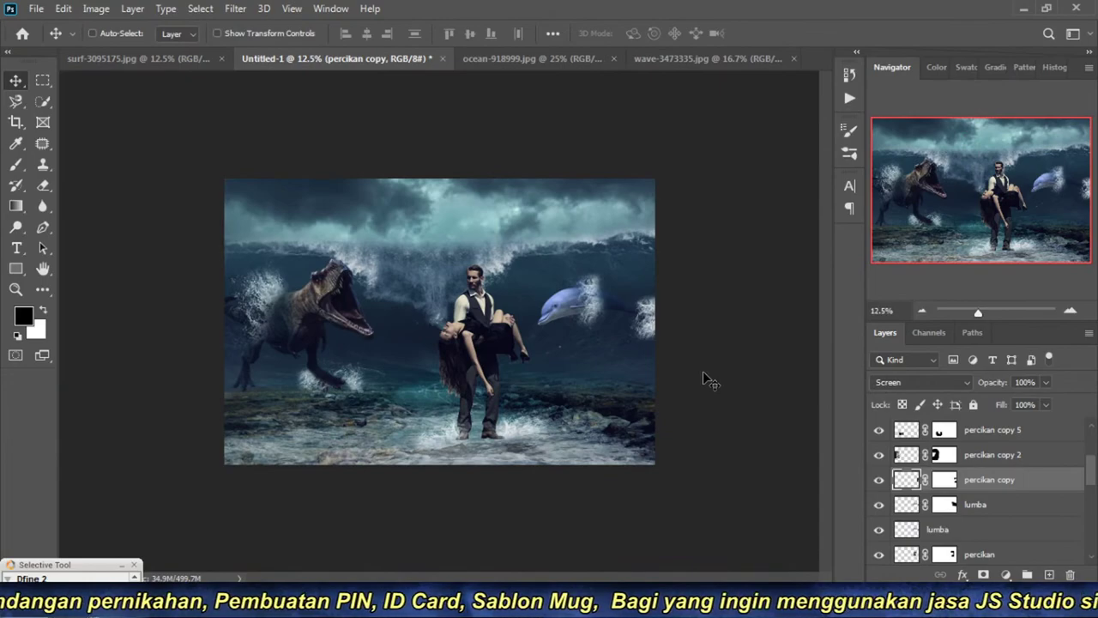
click(1070, 310)
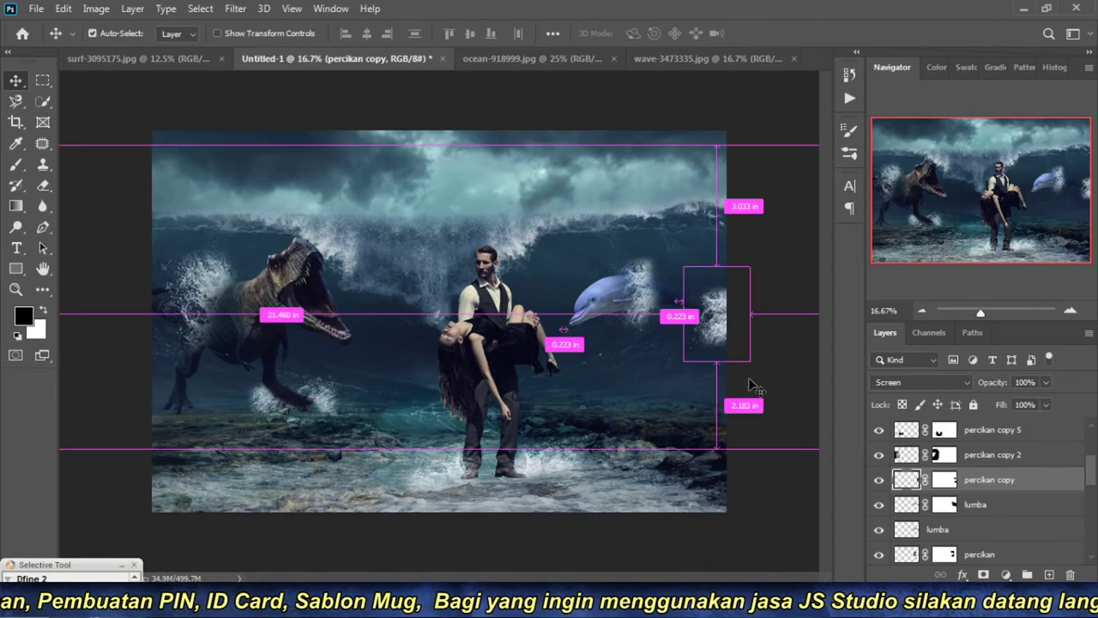
Step: Rotate the percikan copy splash onto its side, stretch it about threefold, and set it at the right edge
key(ctrl+t)
drag(770, 389, 777, 270)
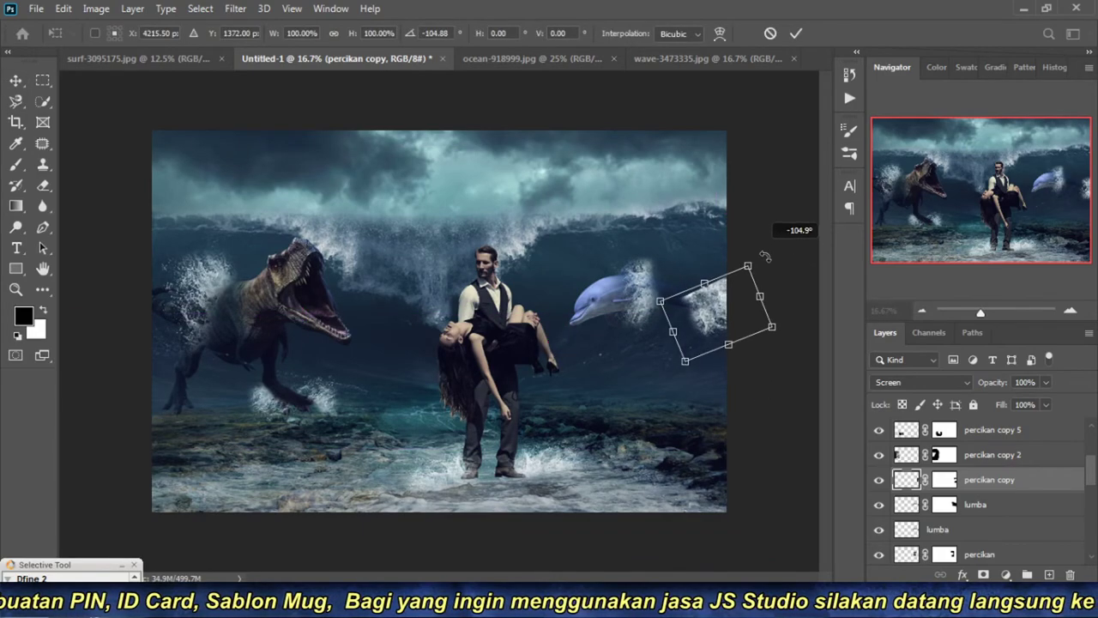
key(Return)
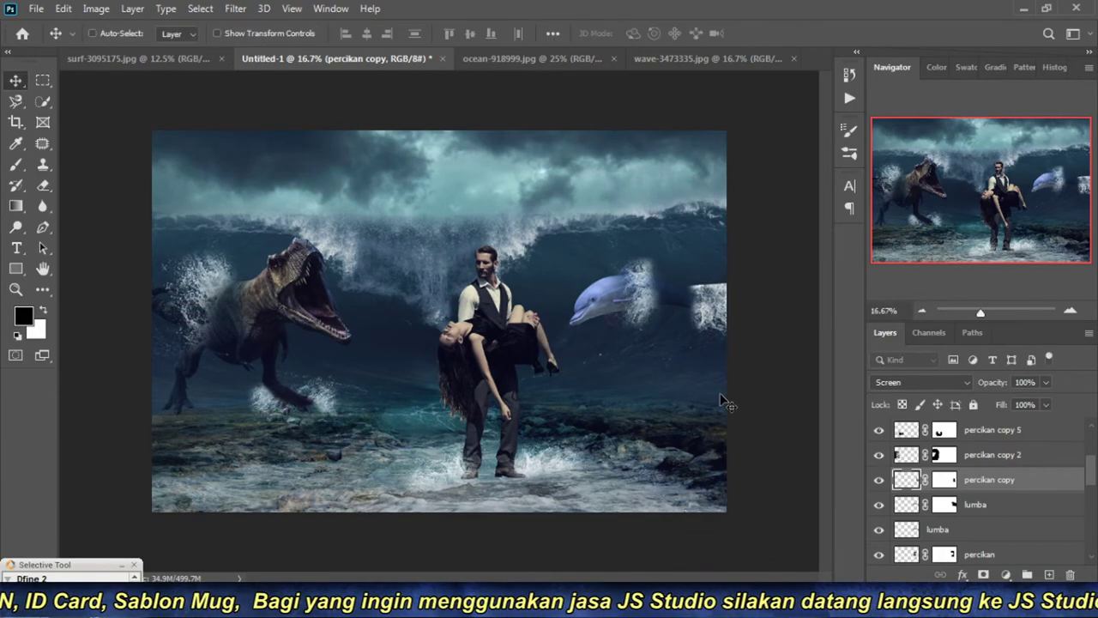
key(ctrl+t)
drag(717, 346, 717, 493)
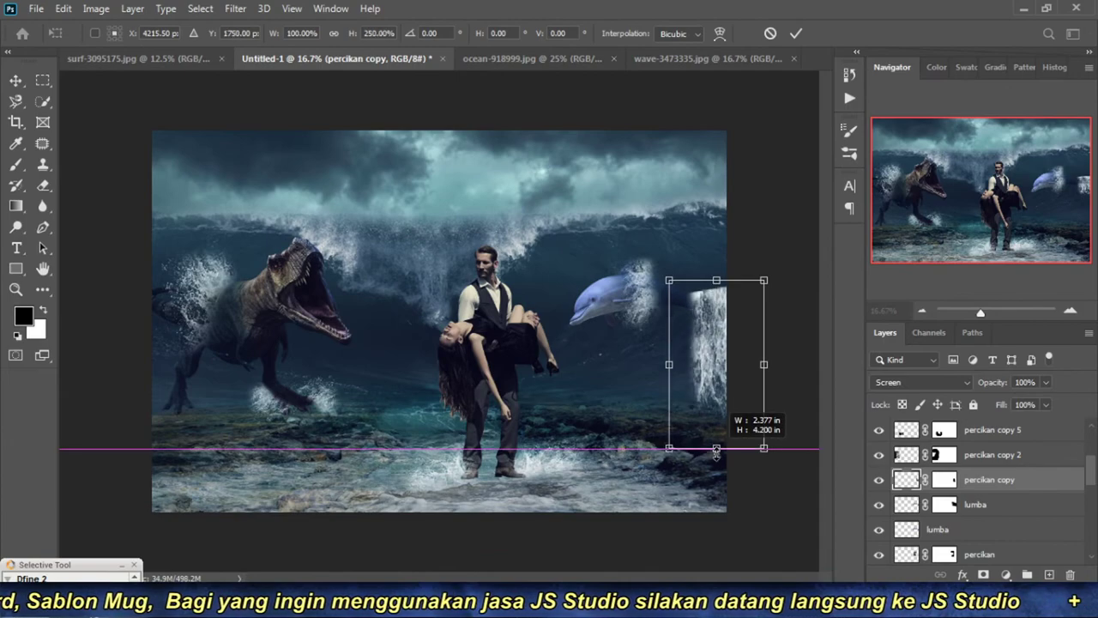
mouse_move(743, 337)
mouse_down()
mouse_move(751, 282)
mouse_move(742, 249)
mouse_up()
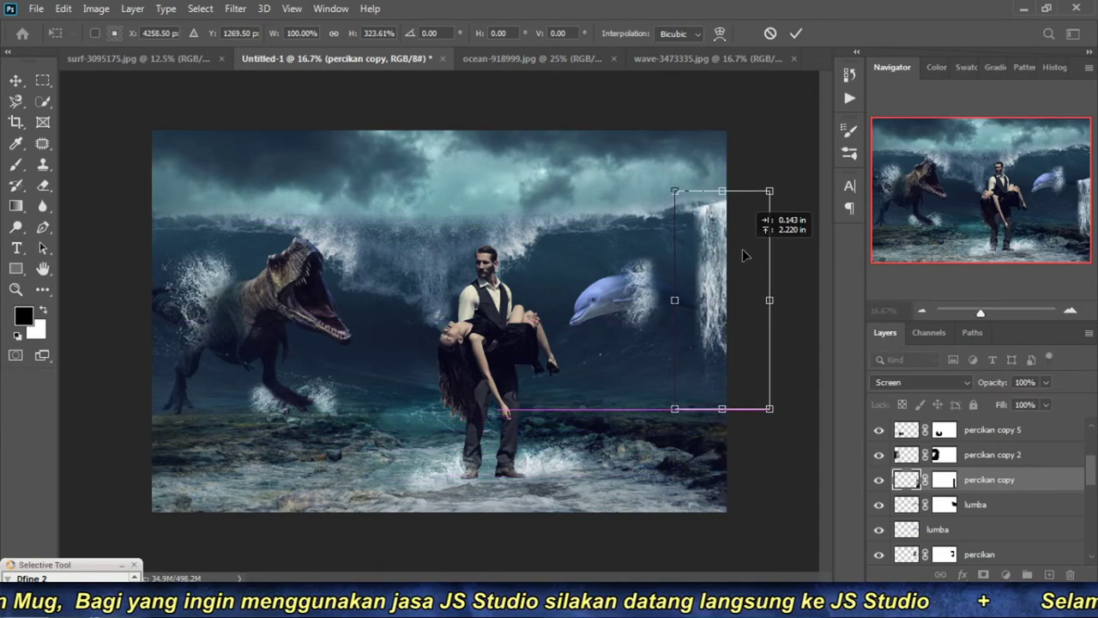
key(Return)
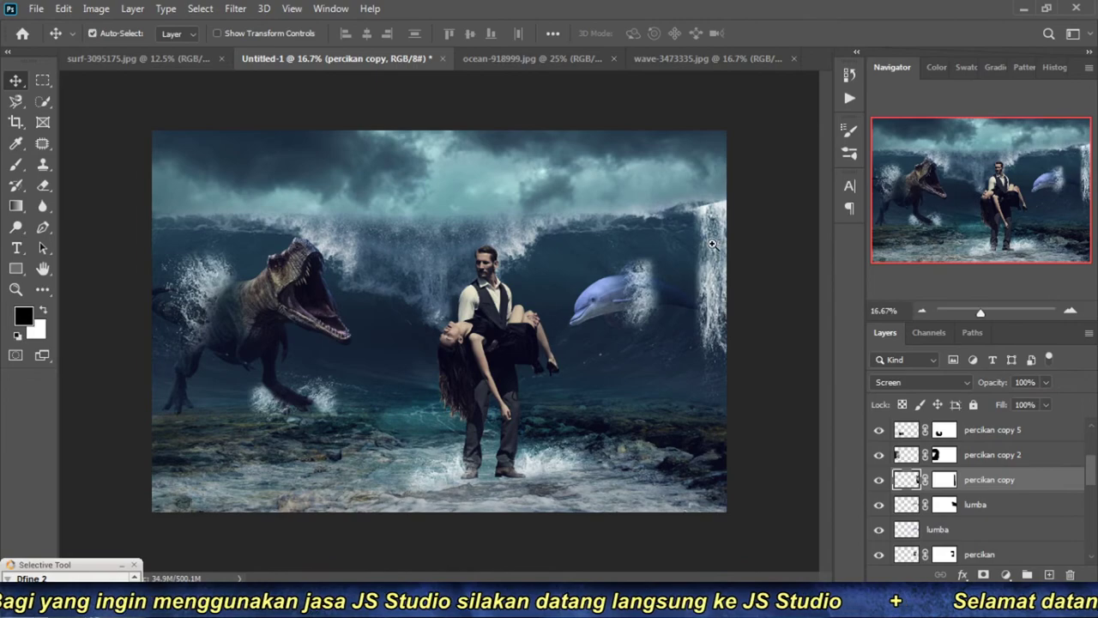
Step: Stretch the waterfall splash further downward and move it up along the right edge
scroll(711, 241, up, 1)
drag(725, 250, 705, 253)
key(ctrl+t)
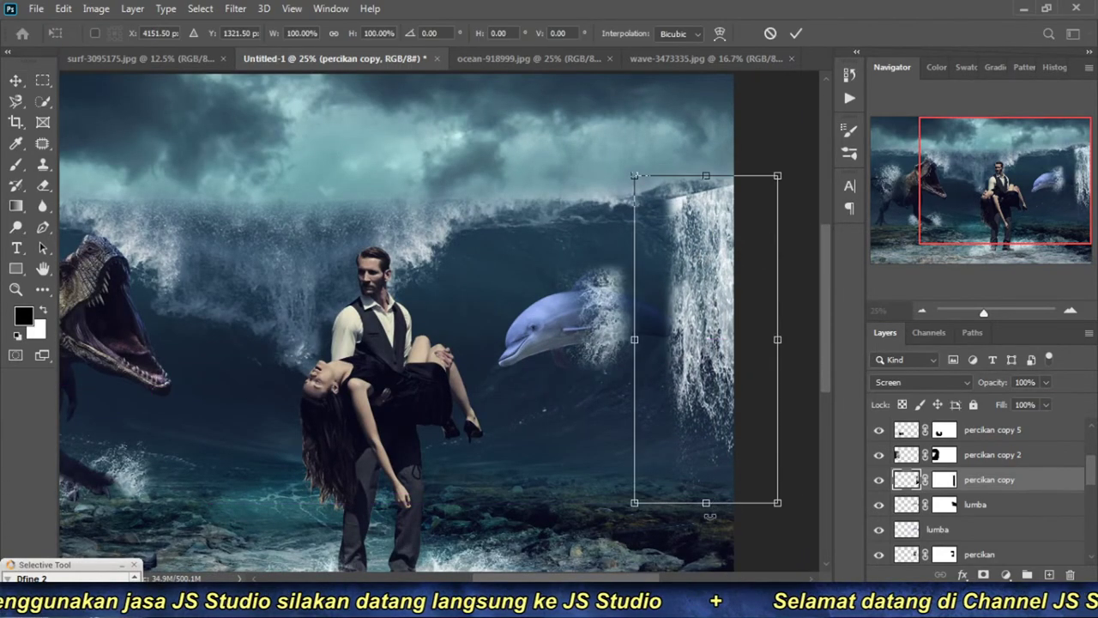
drag(706, 504, 706, 543)
key(Return)
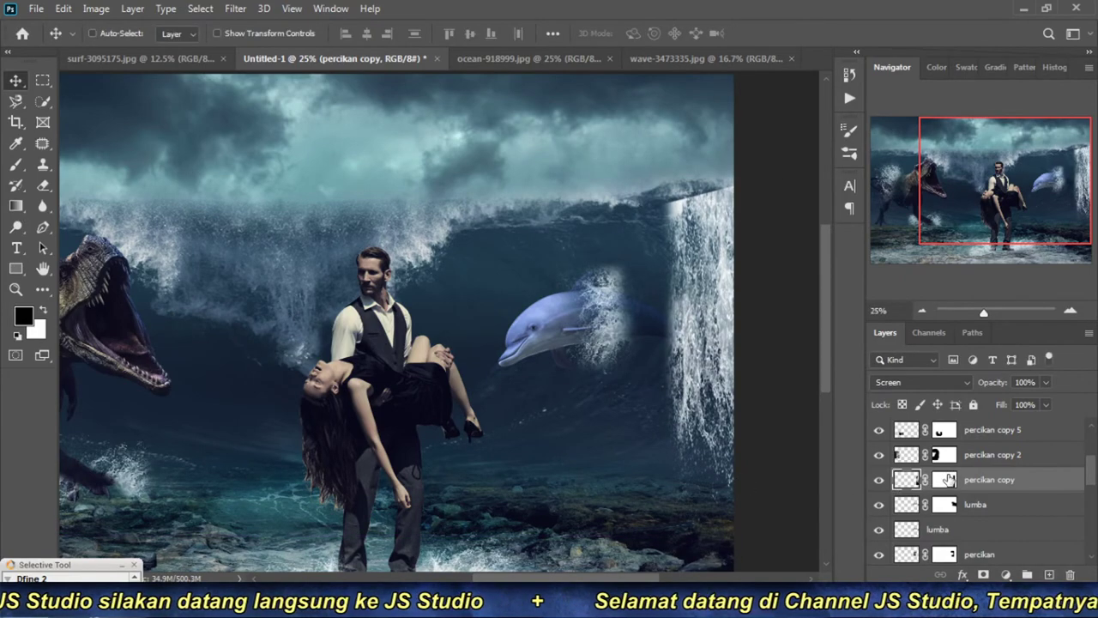
click(15, 165)
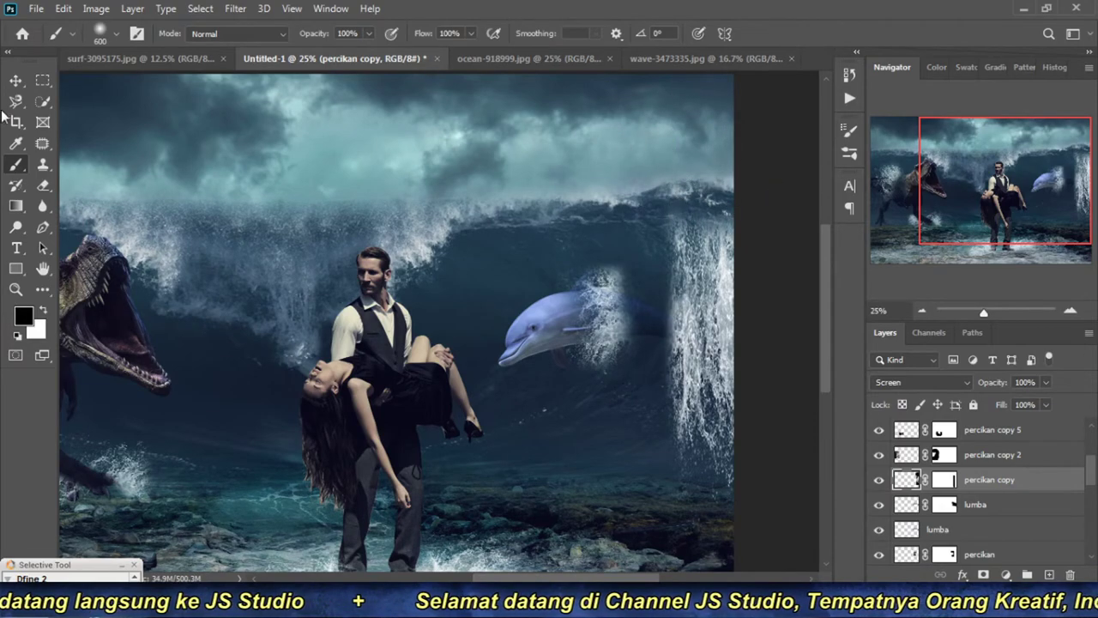
click(15, 81)
drag(720, 302, 718, 271)
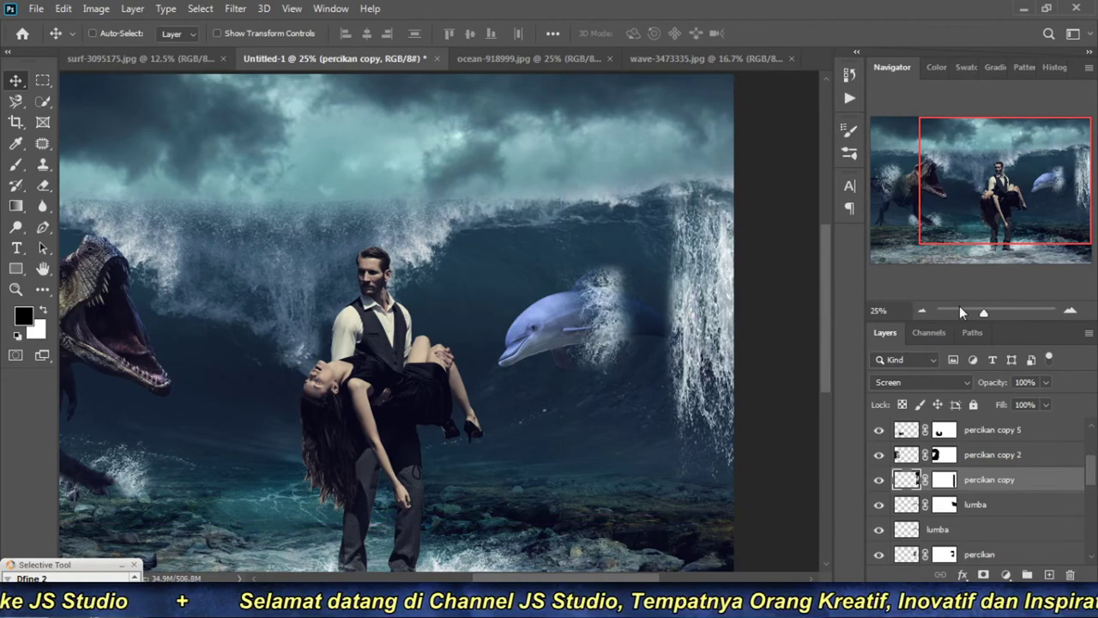
Step: Enlarge the waterfall splash to about 112% and shift it slightly up and right
click(919, 310)
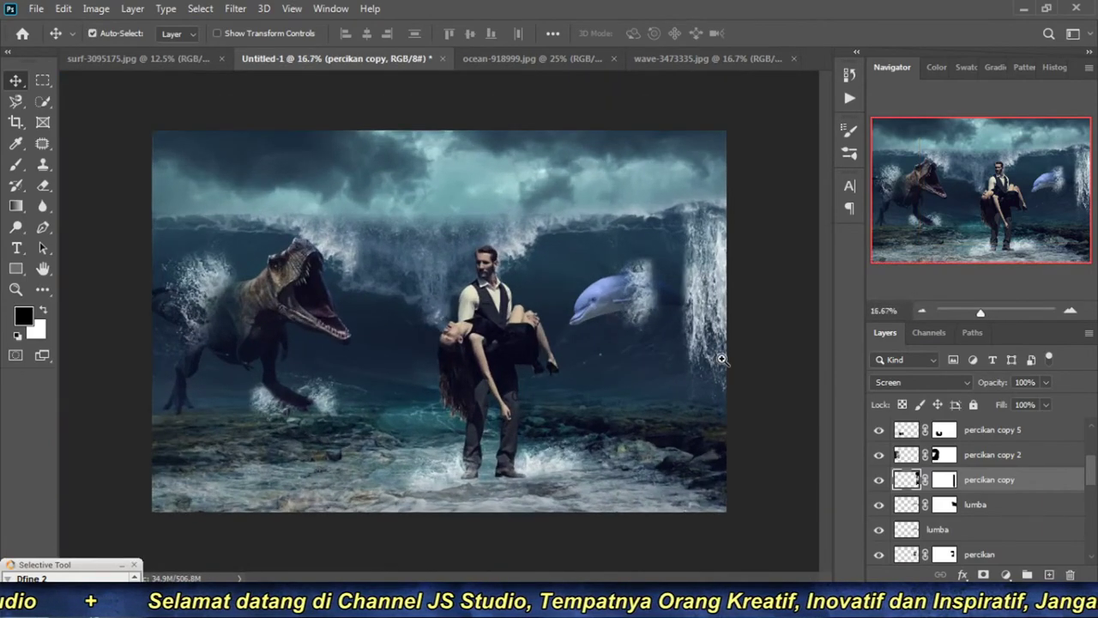
key(ctrl+t)
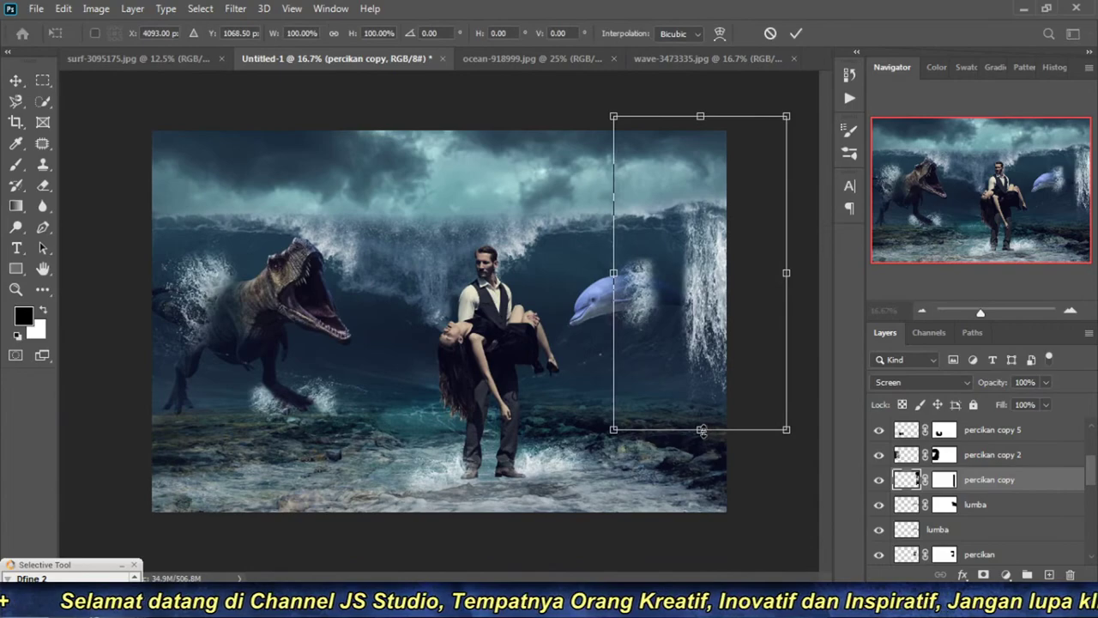
drag(700, 429, 702, 466)
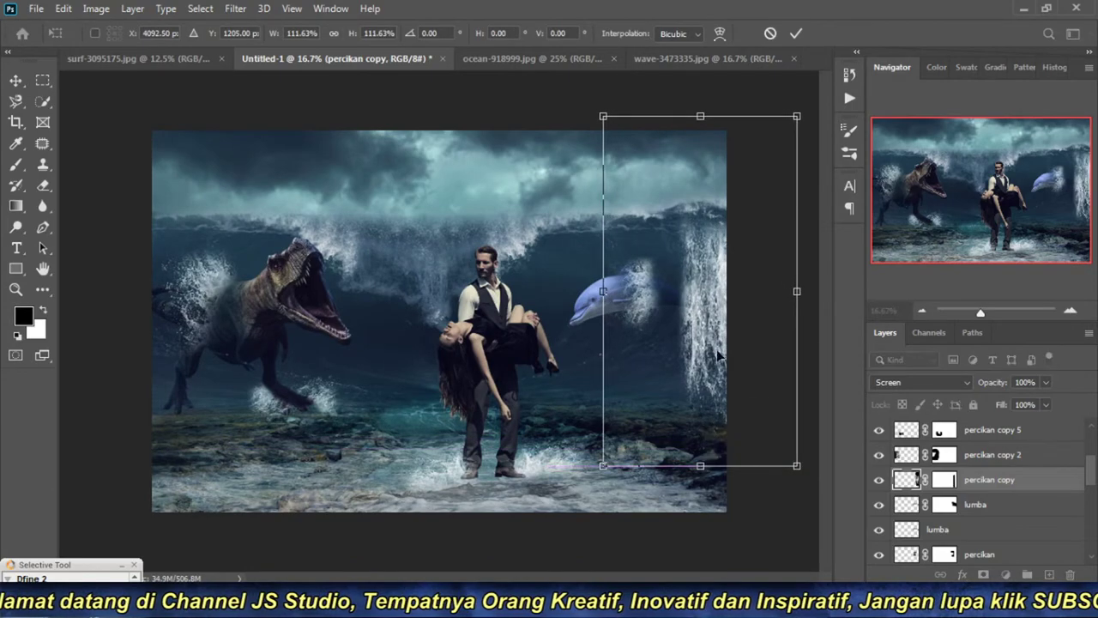
drag(709, 322, 711, 315)
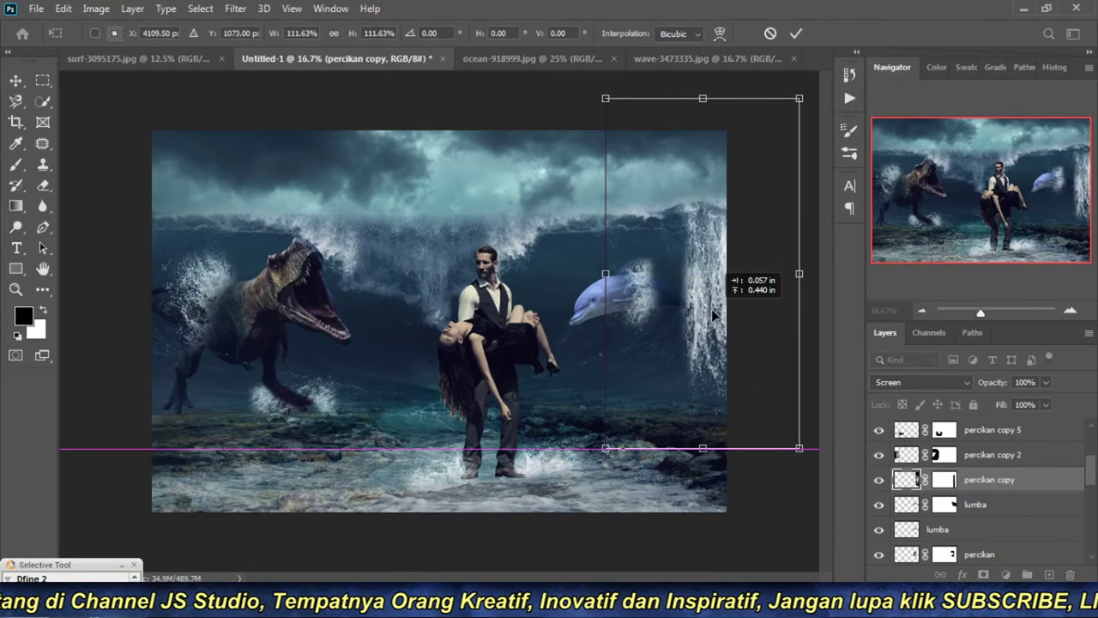
key(Return)
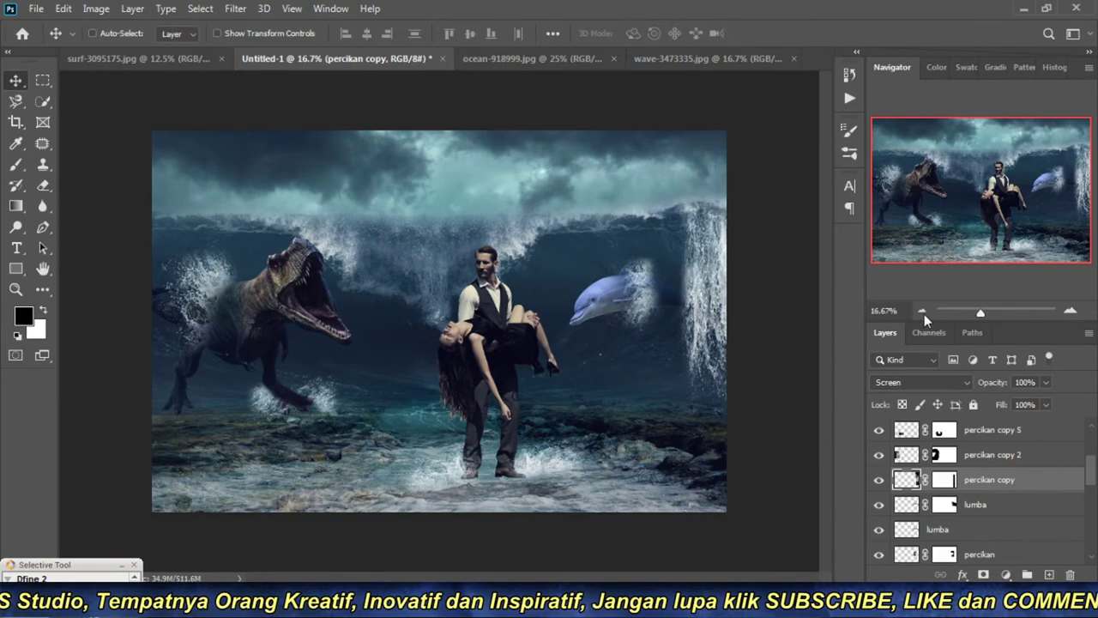
Step: Zoom into the rocky foreground to inspect the man's feet in the water
key(ctrl+minus)
key(ctrl+plus)
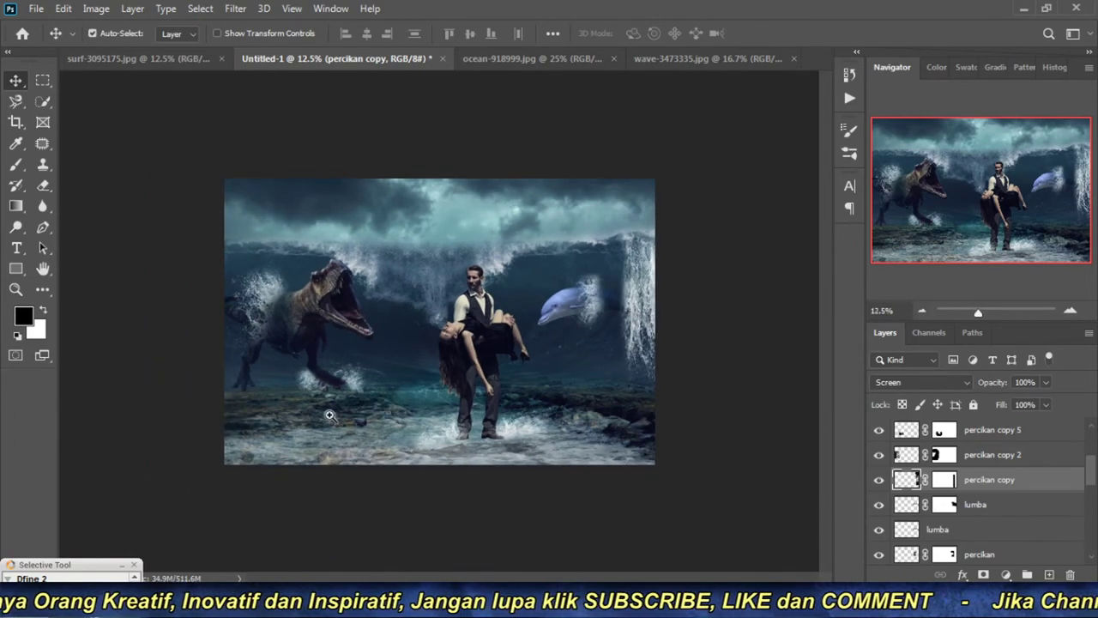
ctrl+click(330, 418)
ctrl+click(330, 418)
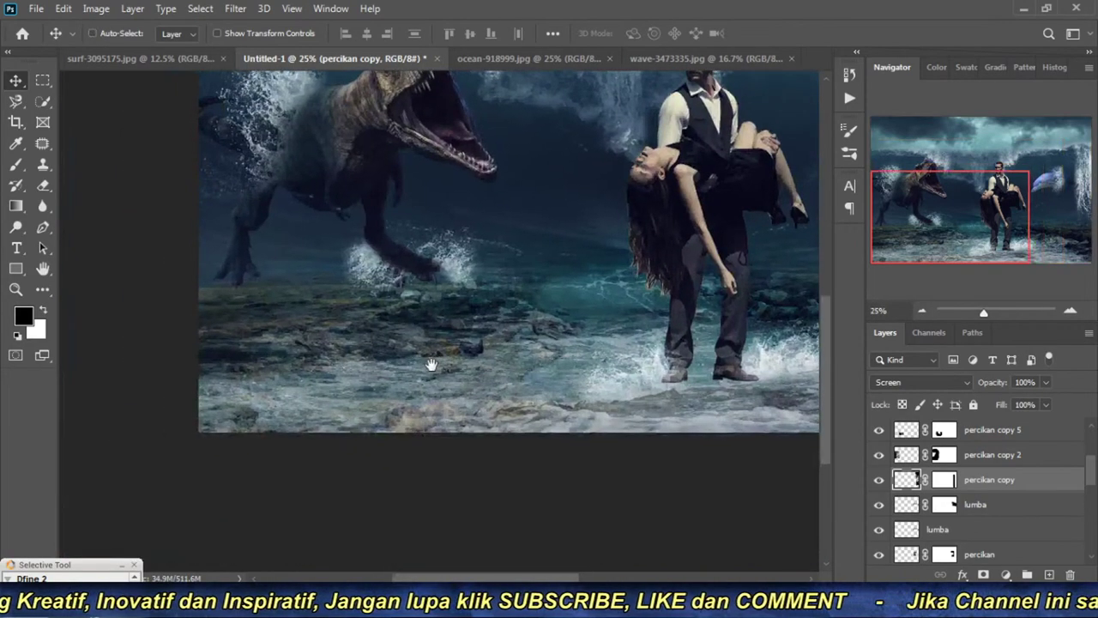
ctrl+click(378, 390)
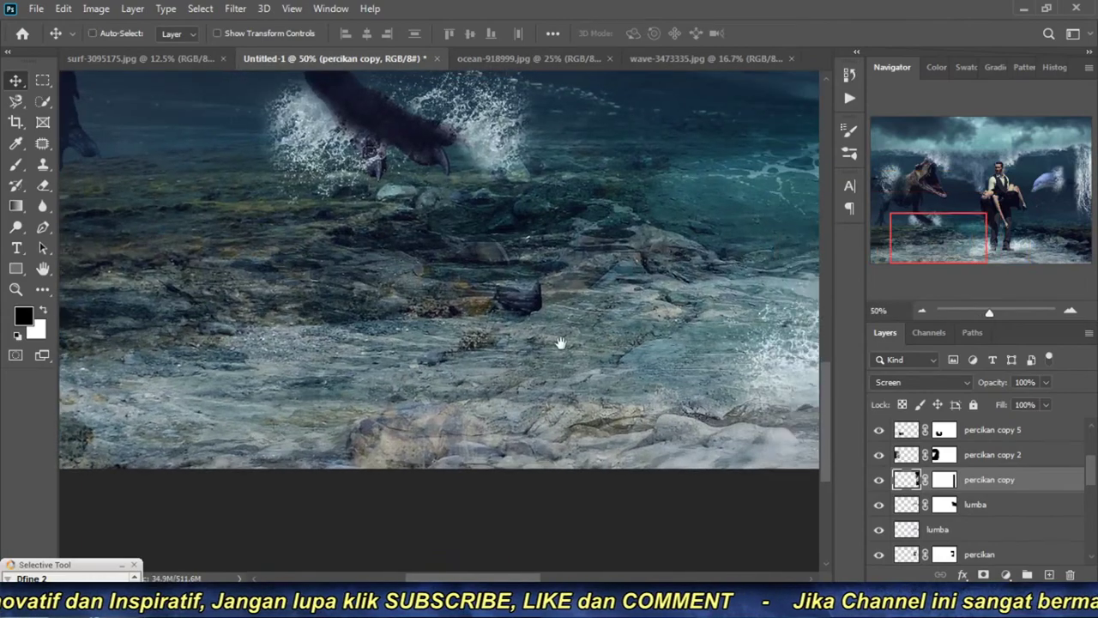
drag(627, 336, 438, 355)
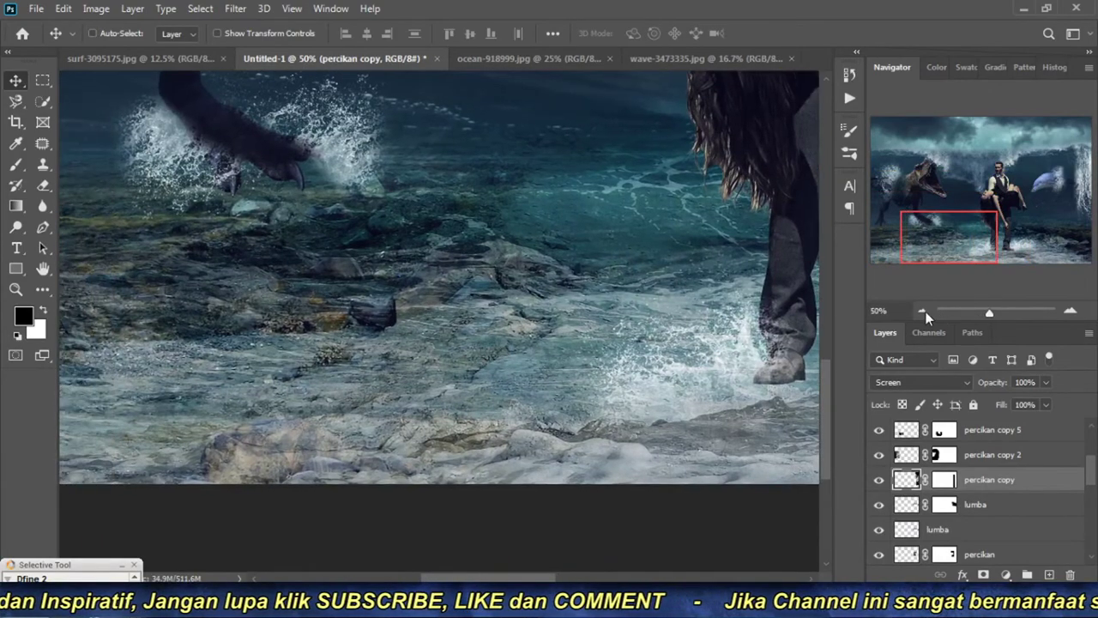
Step: Zoom back out to 12.5% and bring up the Save As dialog
click(923, 311)
click(923, 311)
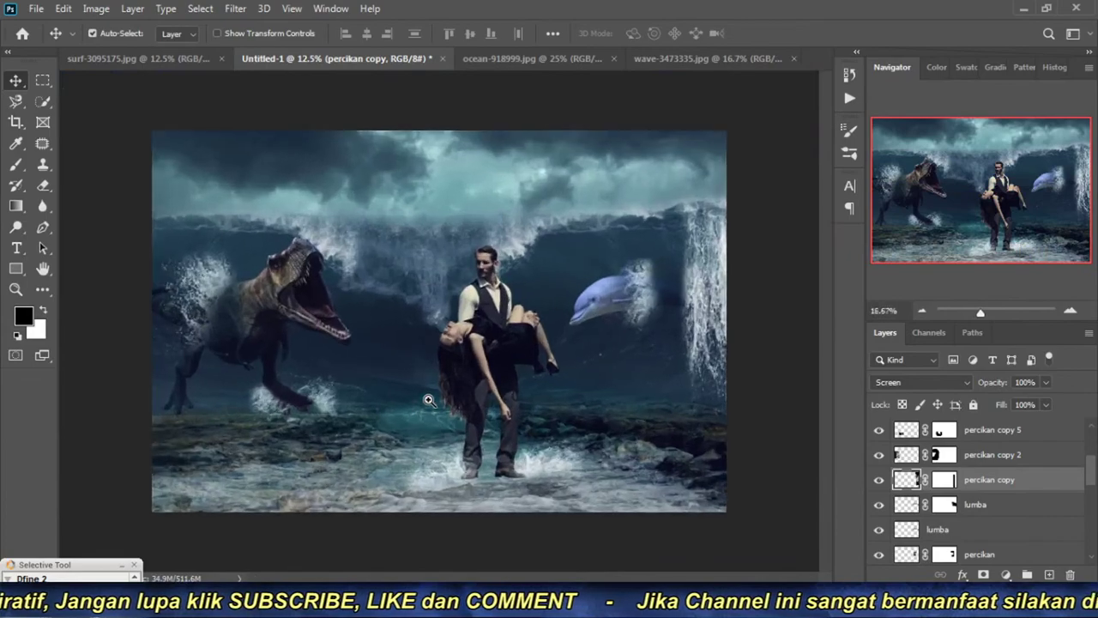
click(924, 311)
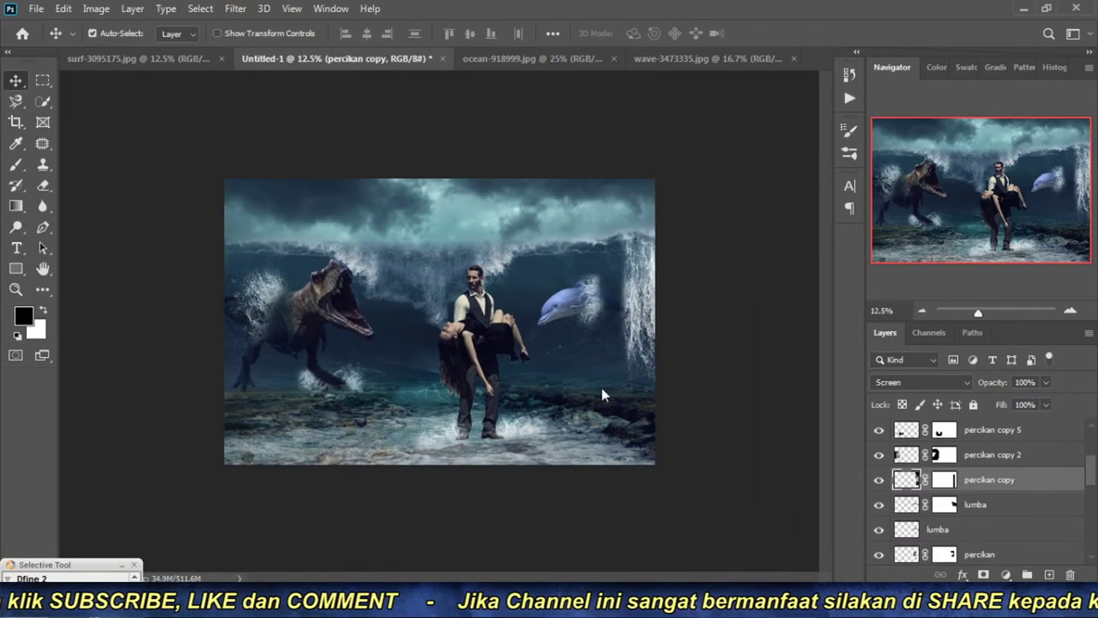
key(ctrl+s)
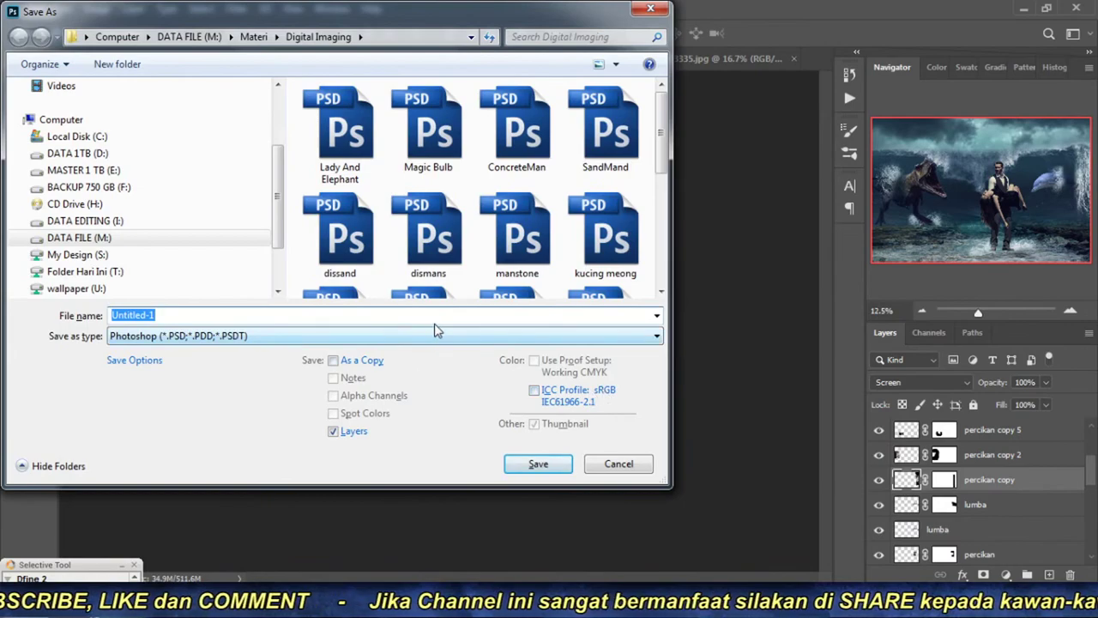
Step: Save the composite as 'Tsunami Effect' in PSD format
click(435, 317)
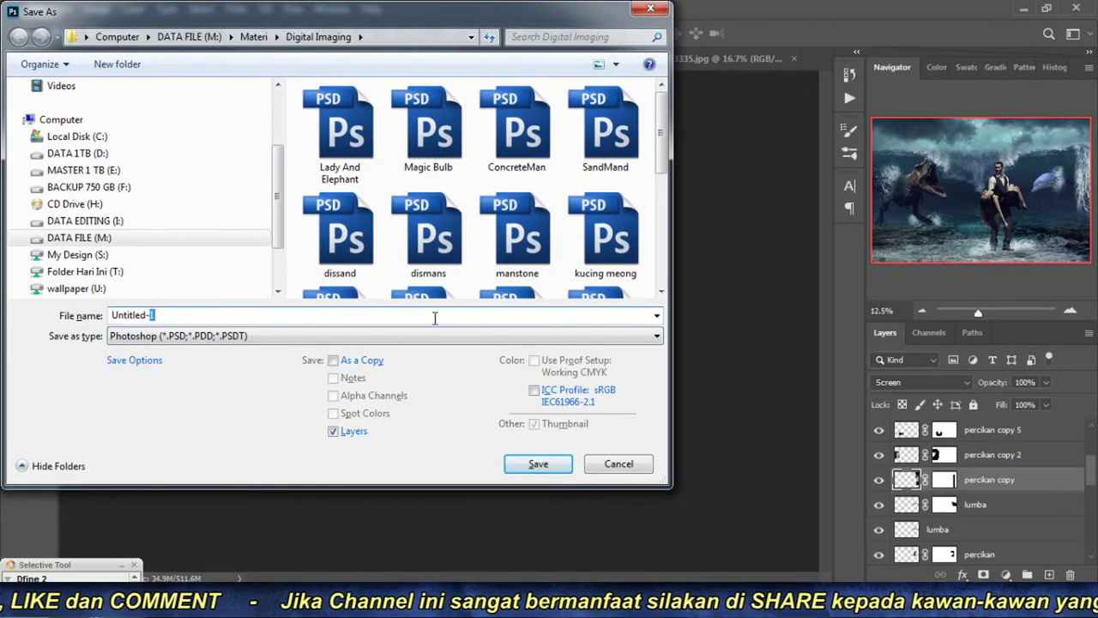
double_click(434, 318)
text(Tsuna)
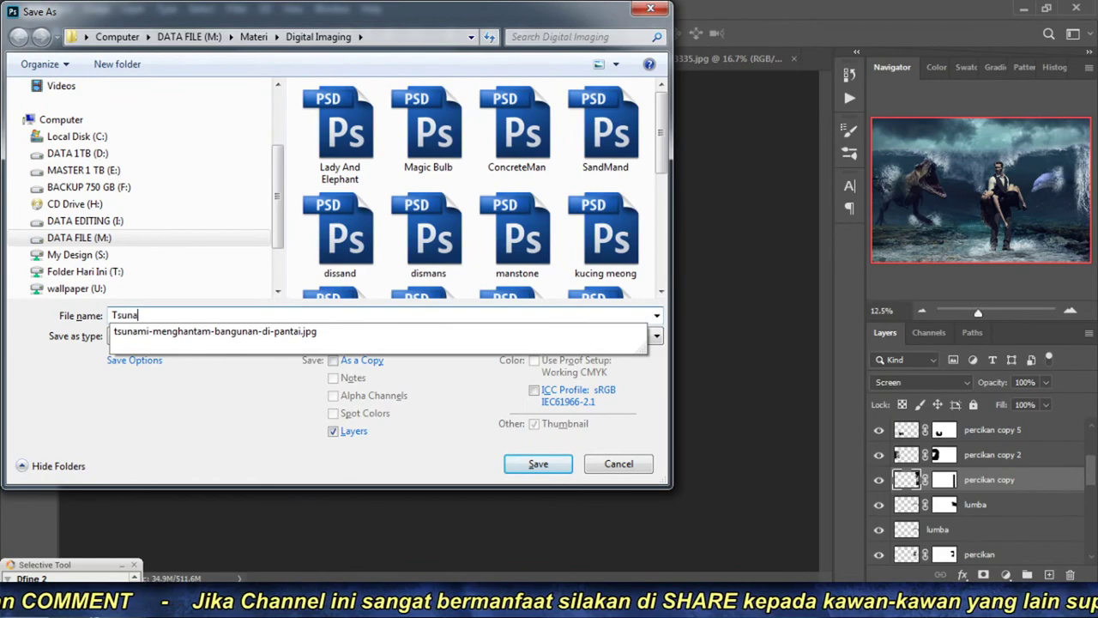
text(me)
key(BackSpace)
text(i Effect)
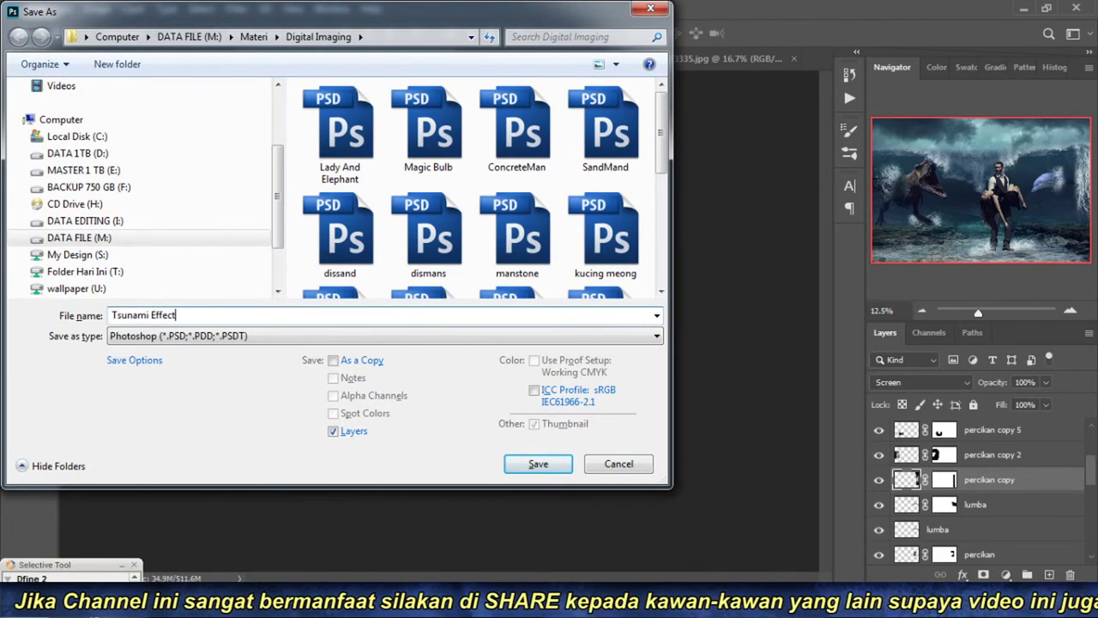
key(Return)
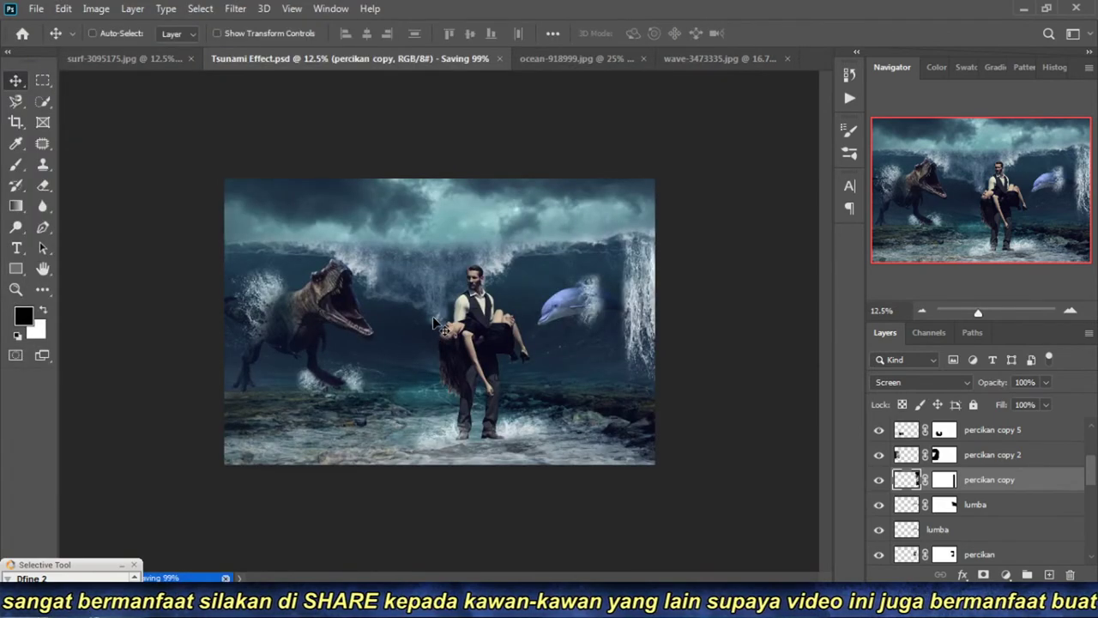
Step: Zoom to 25% and pan over the T-rex, the couple and the wave top
click(1073, 312)
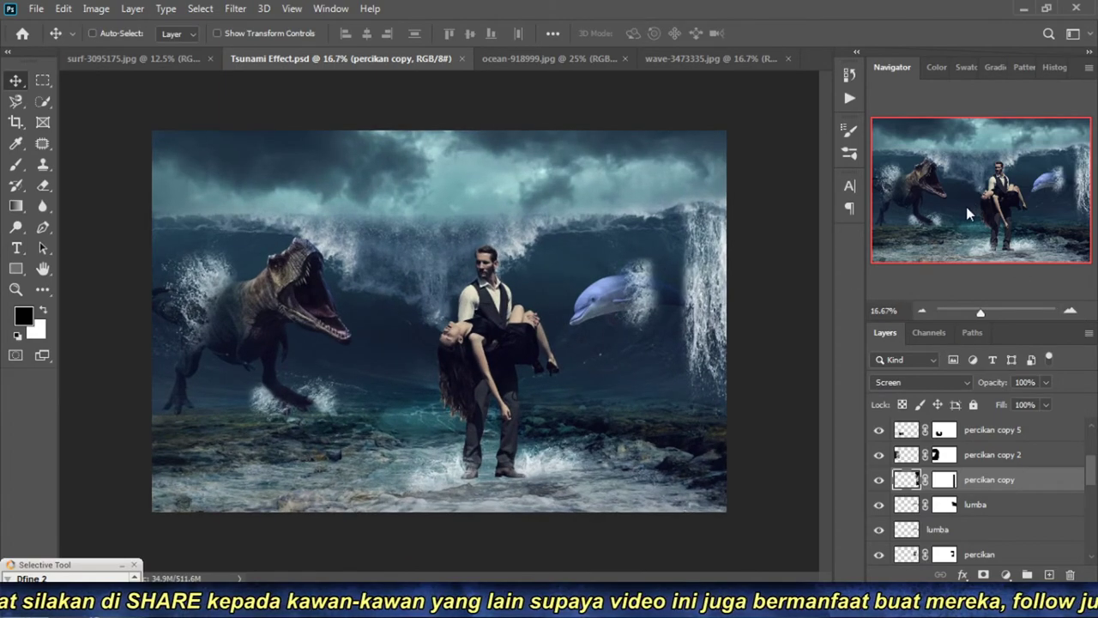
key(ctrl+plus)
mouse_move(283, 371)
mouse_down()
mouse_move(438, 254)
mouse_move(404, 318)
mouse_up()
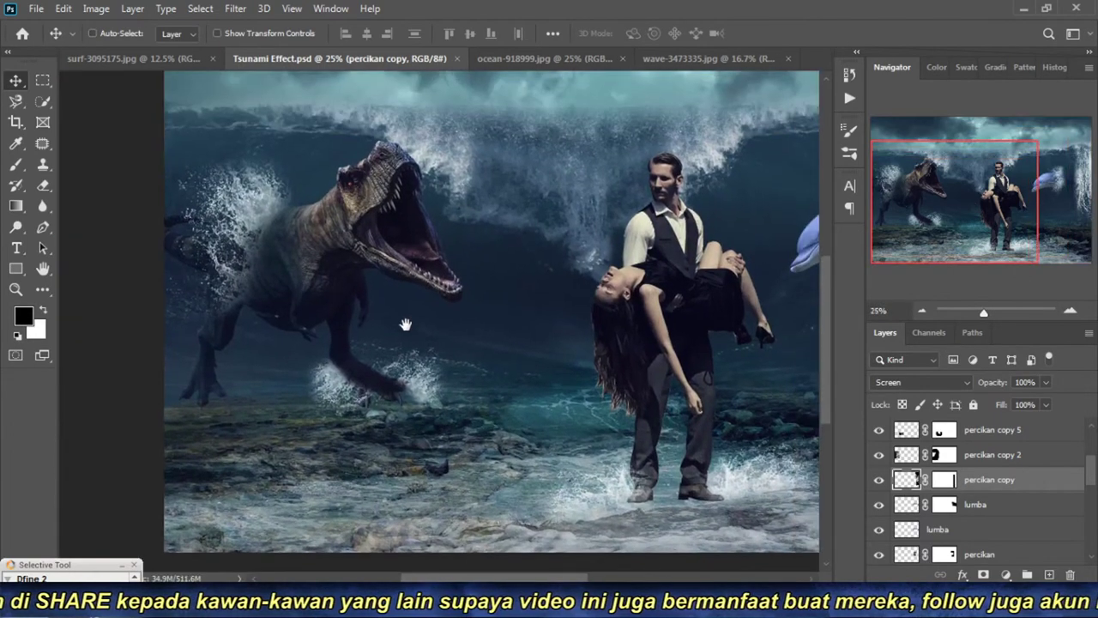
click(921, 312)
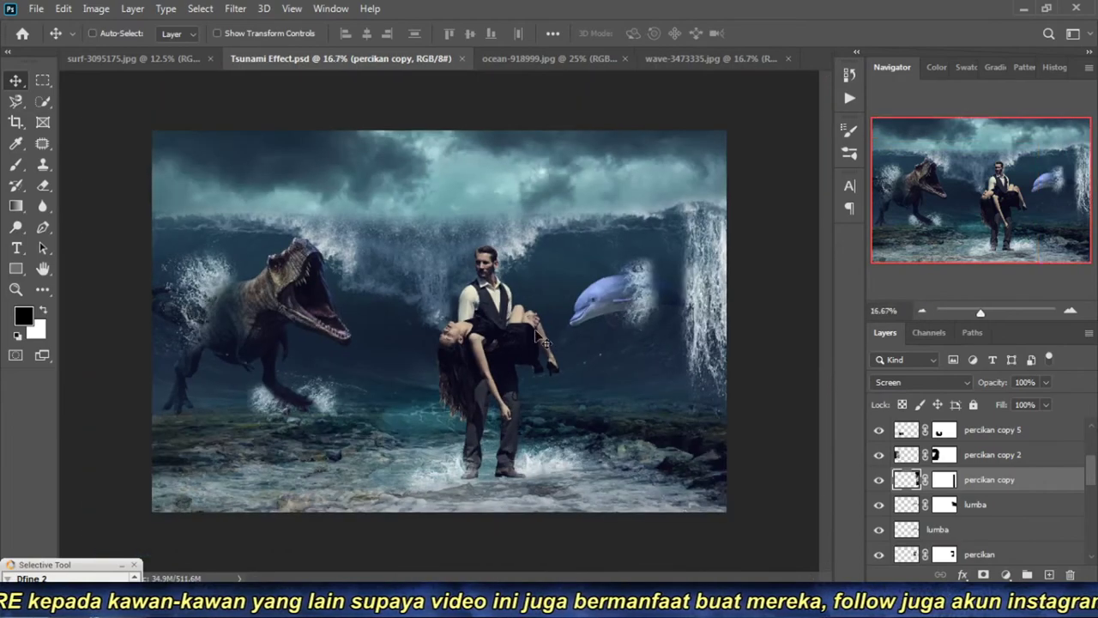
key(ctrl+plus)
mouse_move(355, 401)
mouse_down()
mouse_move(526, 314)
mouse_move(503, 355)
mouse_move(478, 344)
mouse_up()
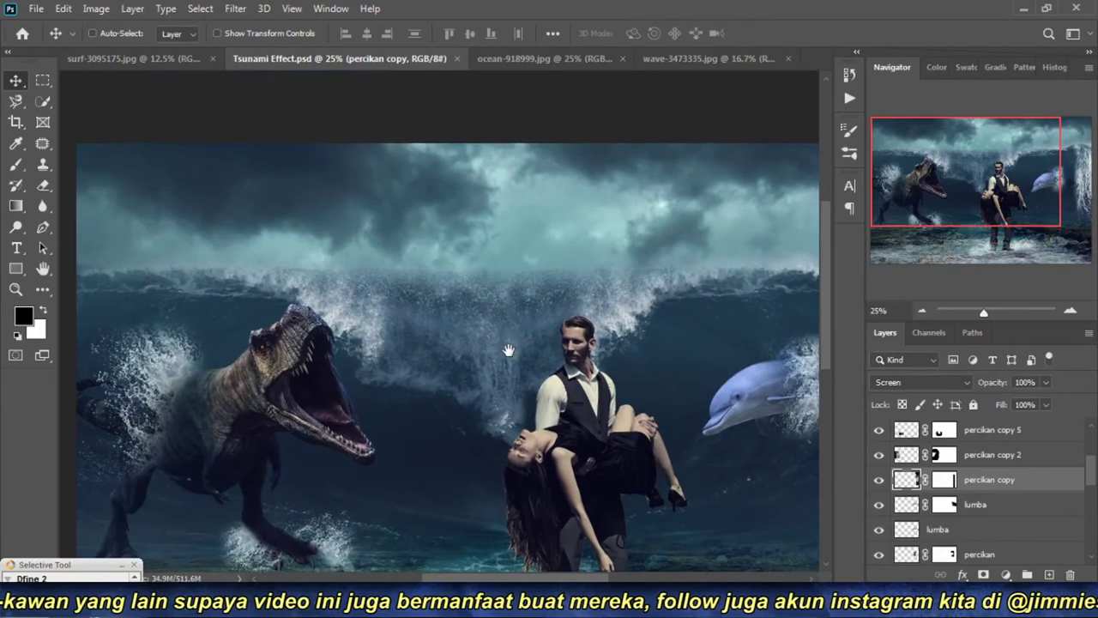
drag(542, 284, 473, 250)
scroll(970, 529, down, 3)
Step: Hide and reshow the cloud sky layer to compare the composite without it
scroll(970, 529, down, 3)
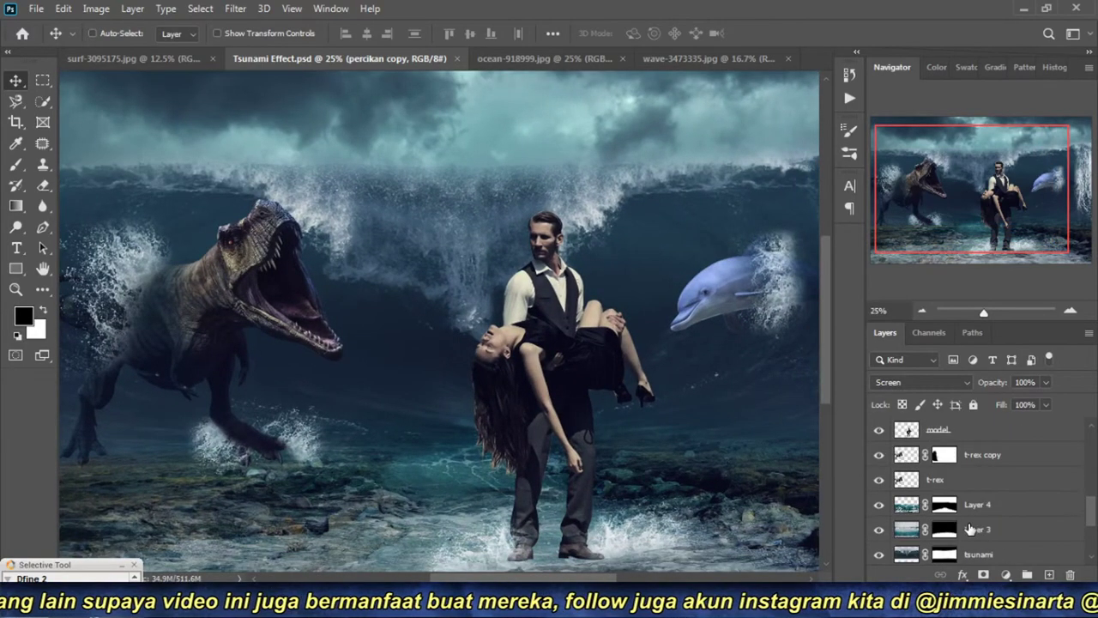
scroll(970, 529, down, 3)
scroll(968, 529, down, 1)
click(879, 506)
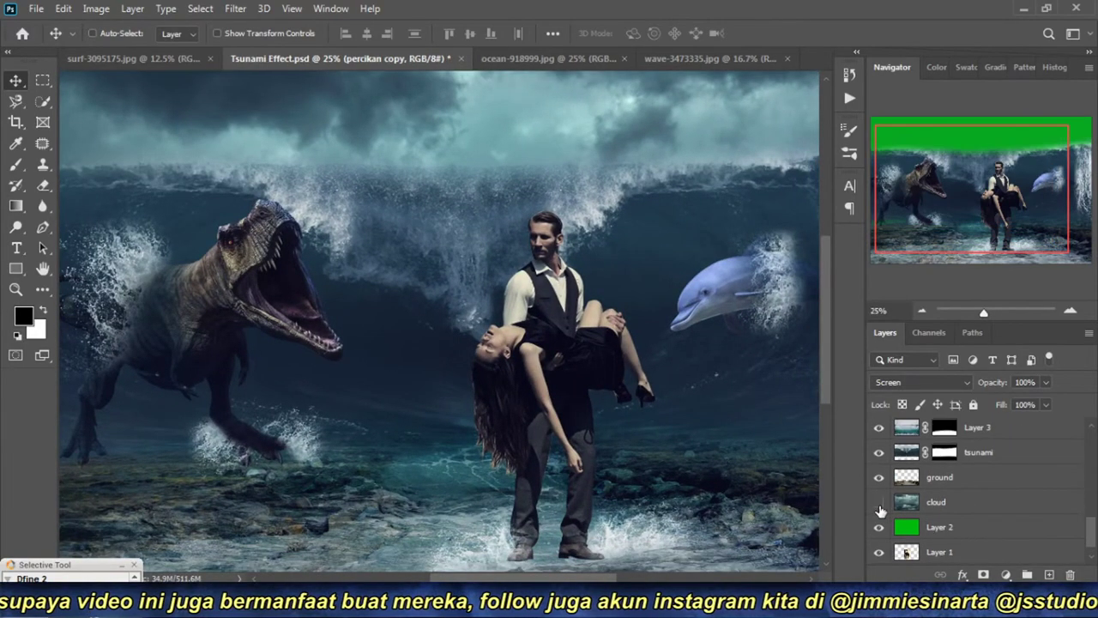
key(ctrl+minus)
key(ctrl+minus)
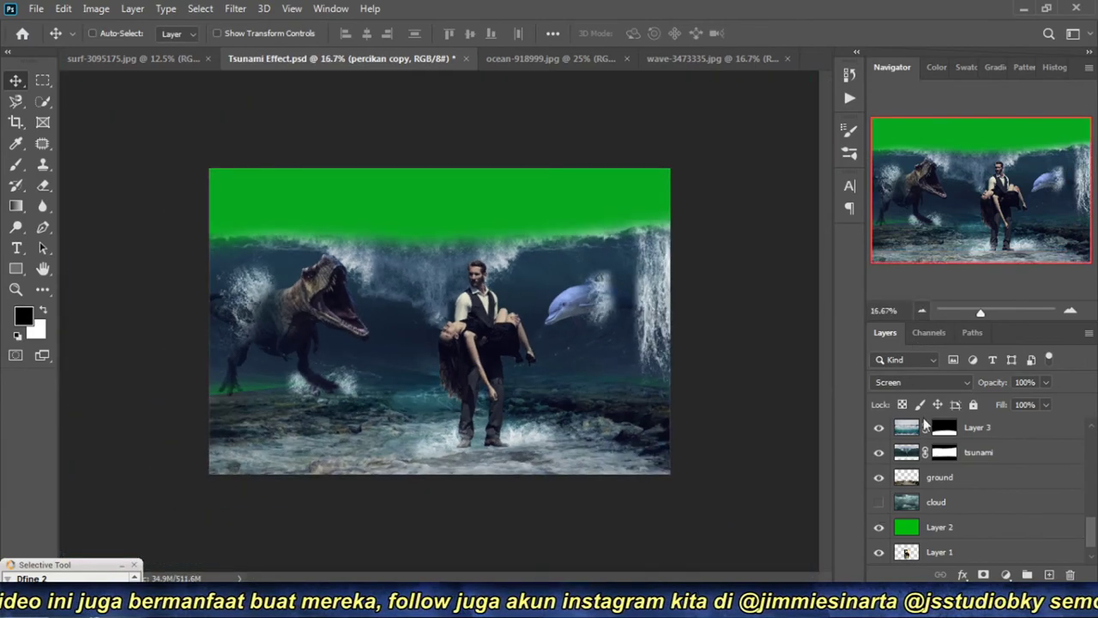
click(878, 502)
Step: Lower the cloud layer's saturation to -21 with Hue/Saturation
click(947, 511)
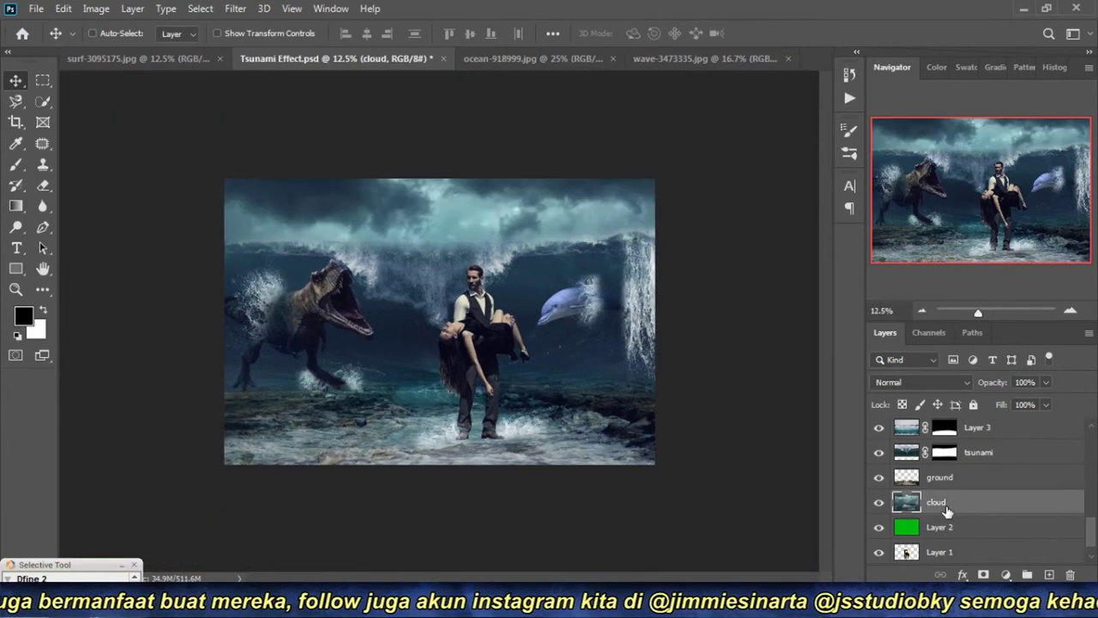
key(ctrl+u)
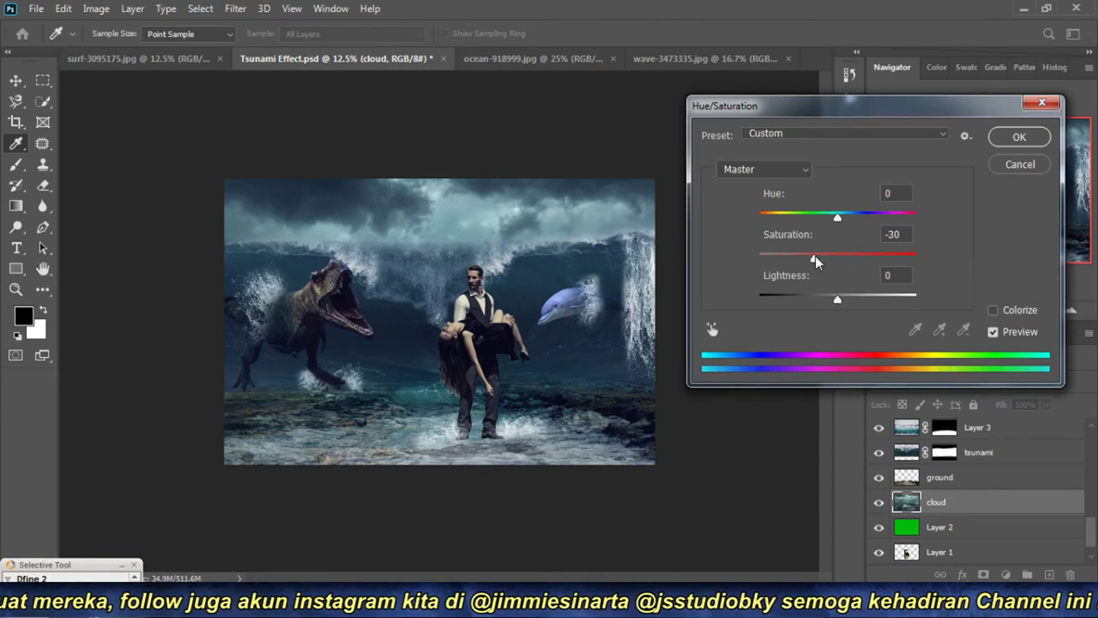
drag(815, 256, 822, 258)
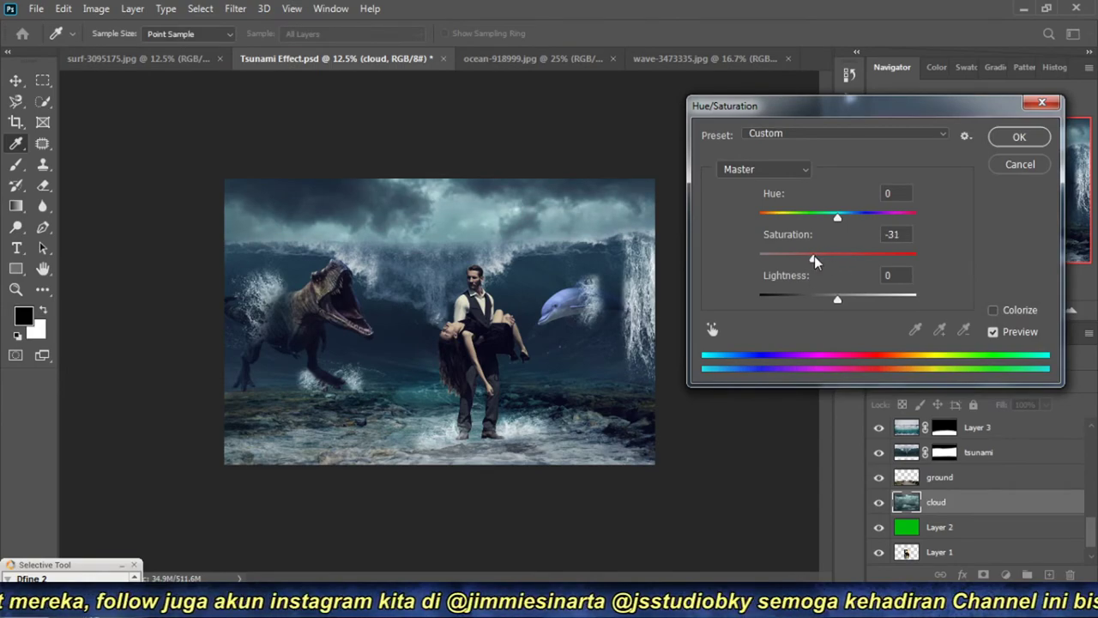
click(1018, 138)
click(1070, 313)
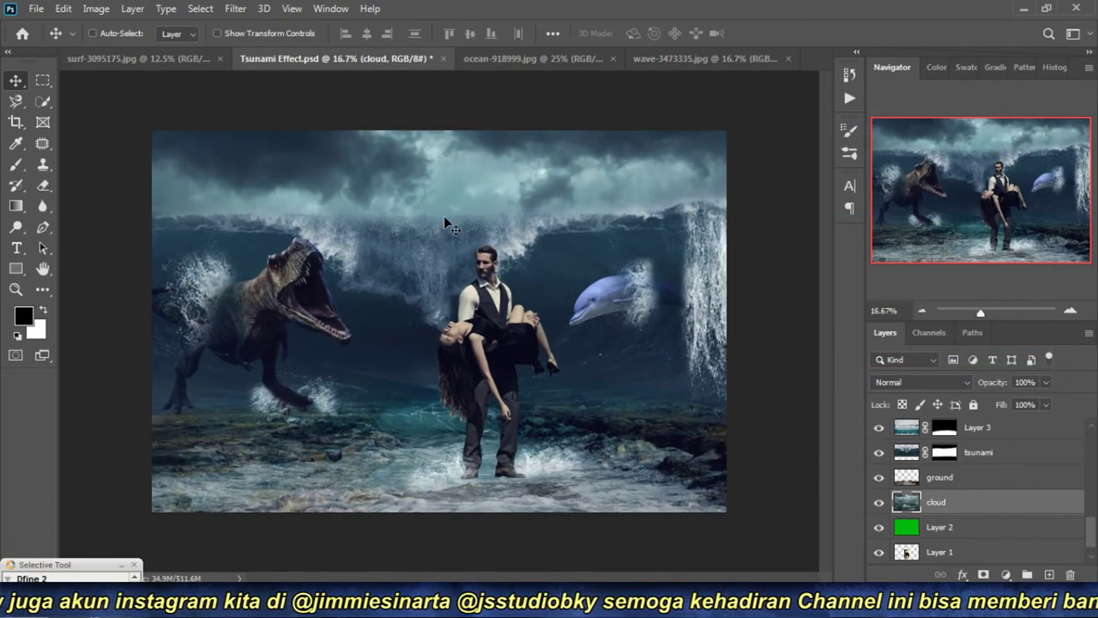
drag(473, 185, 482, 163)
key(ctrl+z)
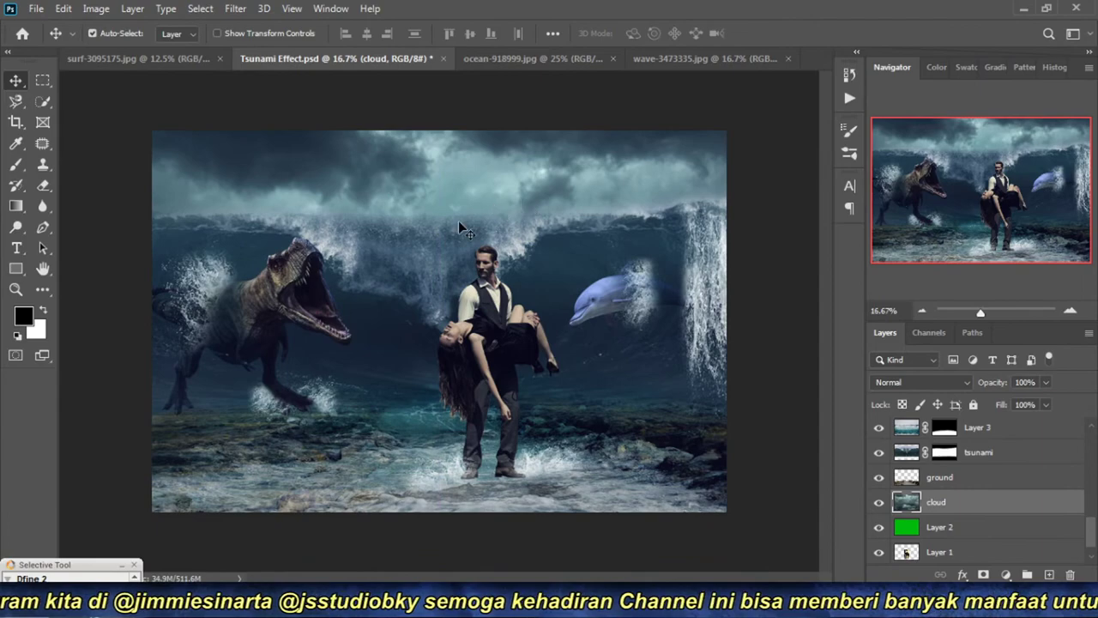
click(1070, 314)
mouse_move(404, 283)
mouse_down()
mouse_move(438, 303)
mouse_move(466, 348)
mouse_move(604, 315)
mouse_up()
click(916, 310)
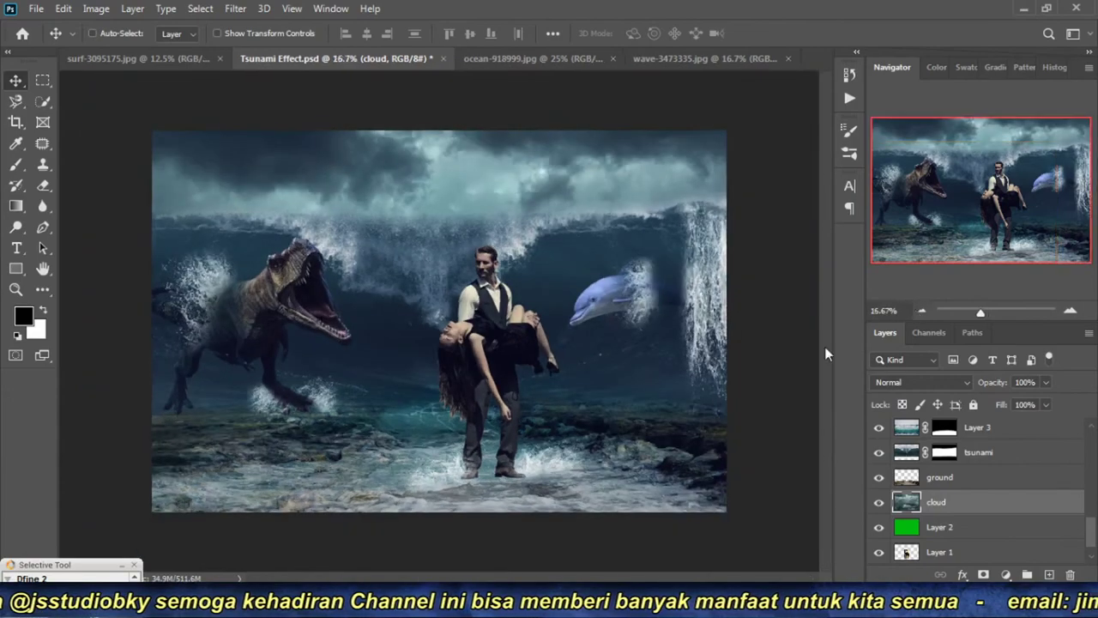
click(509, 416)
click(514, 347)
scroll(519, 343, down, 1)
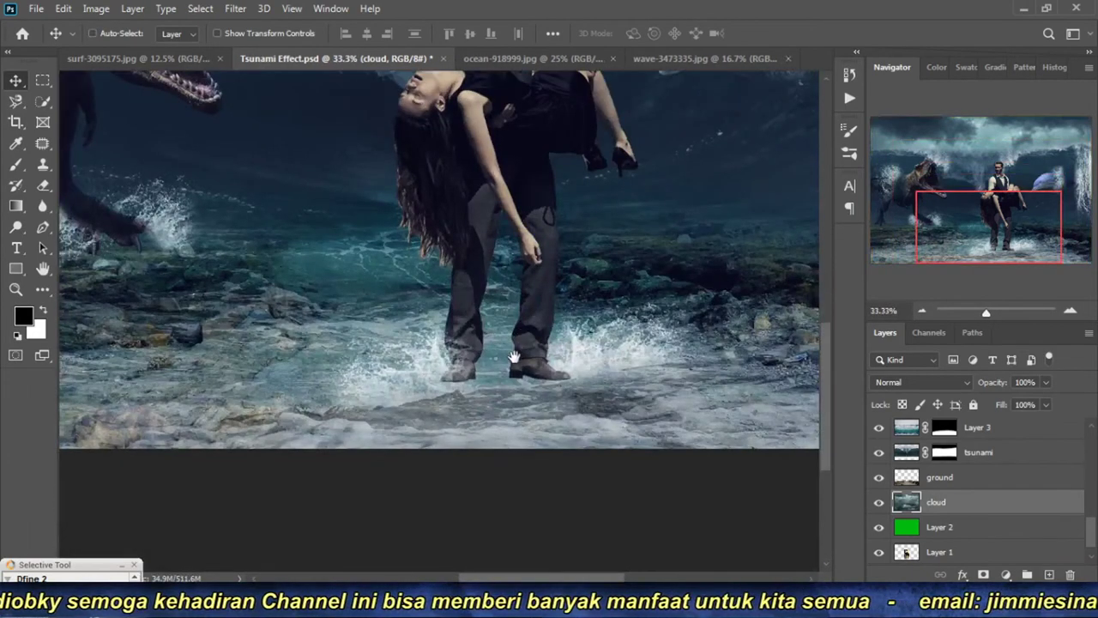
scroll(508, 350, up, 2)
drag(508, 350, 565, 378)
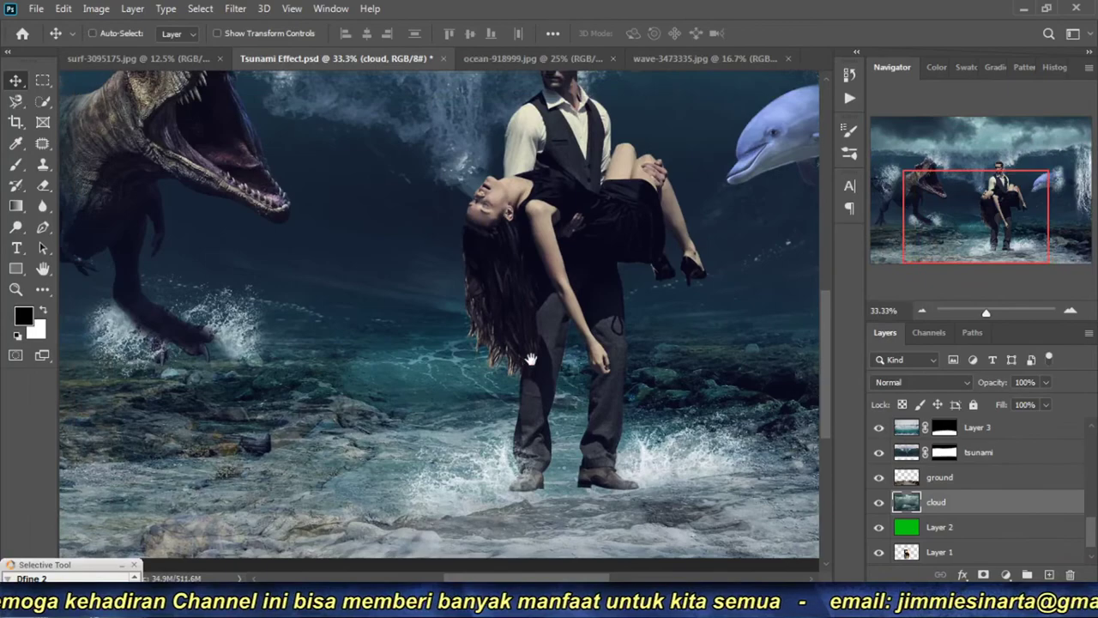
scroll(491, 324, up, 1)
scroll(492, 324, up, 1)
scroll(492, 323, up, 1)
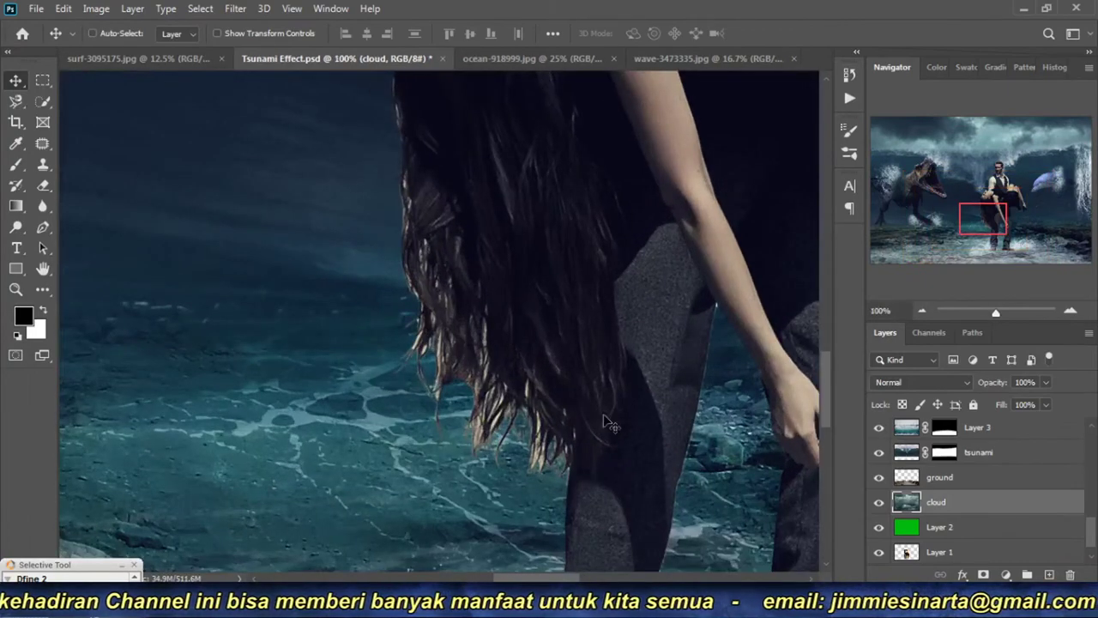
click(920, 312)
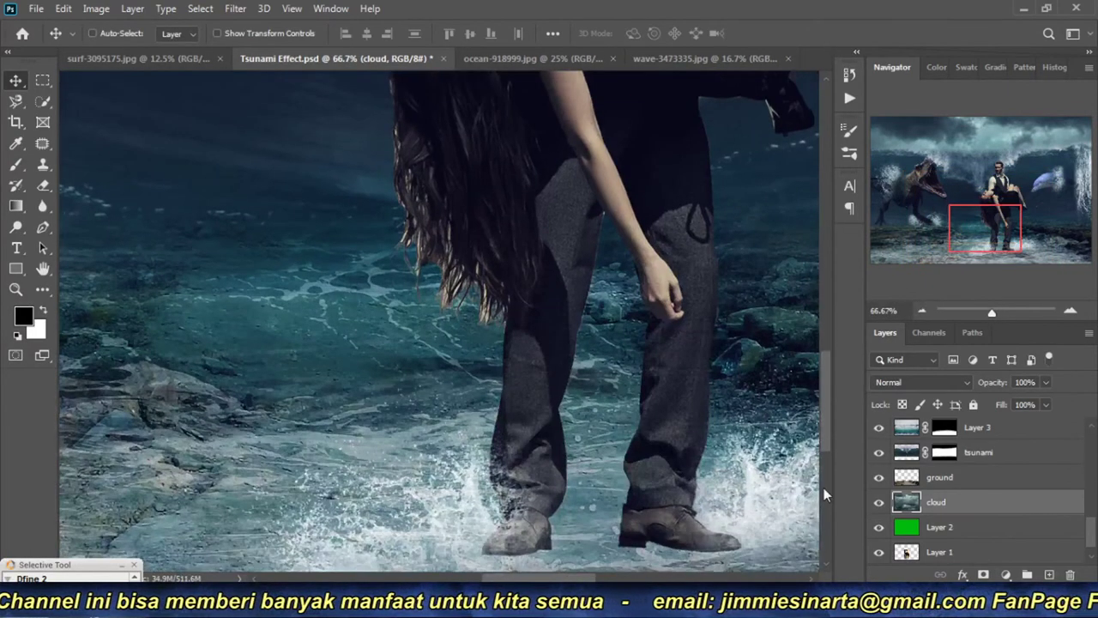
scroll(950, 538, down, 1)
scroll(951, 532, up, 1)
scroll(950, 514, up, 3)
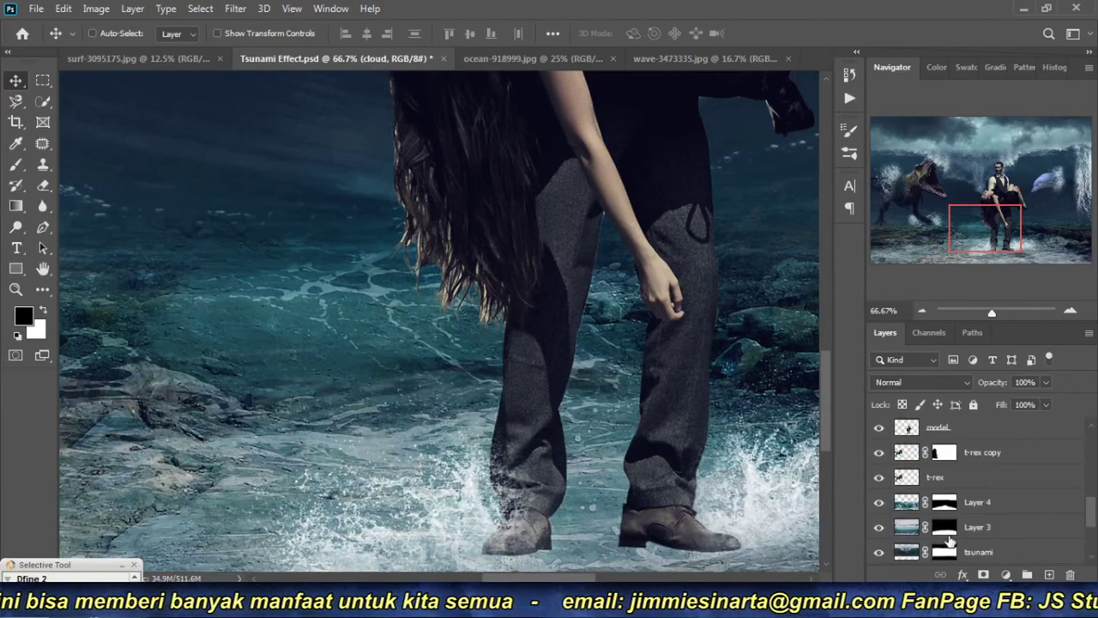
scroll(951, 489, up, 3)
Step: Copy the model layer and switch the original below it to Soft Light, keeping the copy visible
click(961, 482)
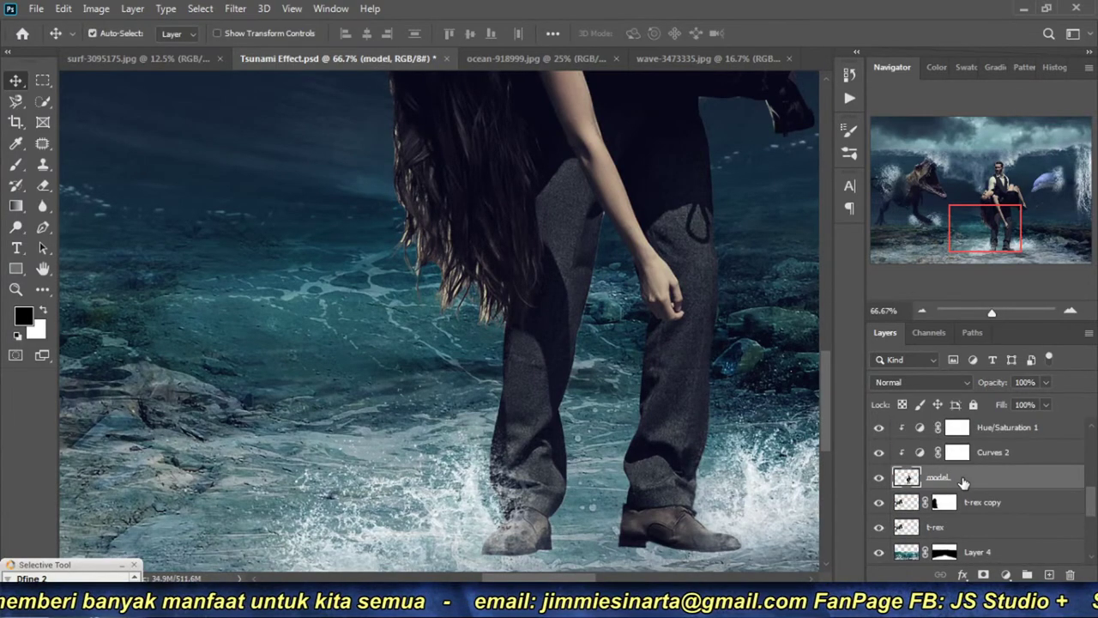
key(ctrl+j)
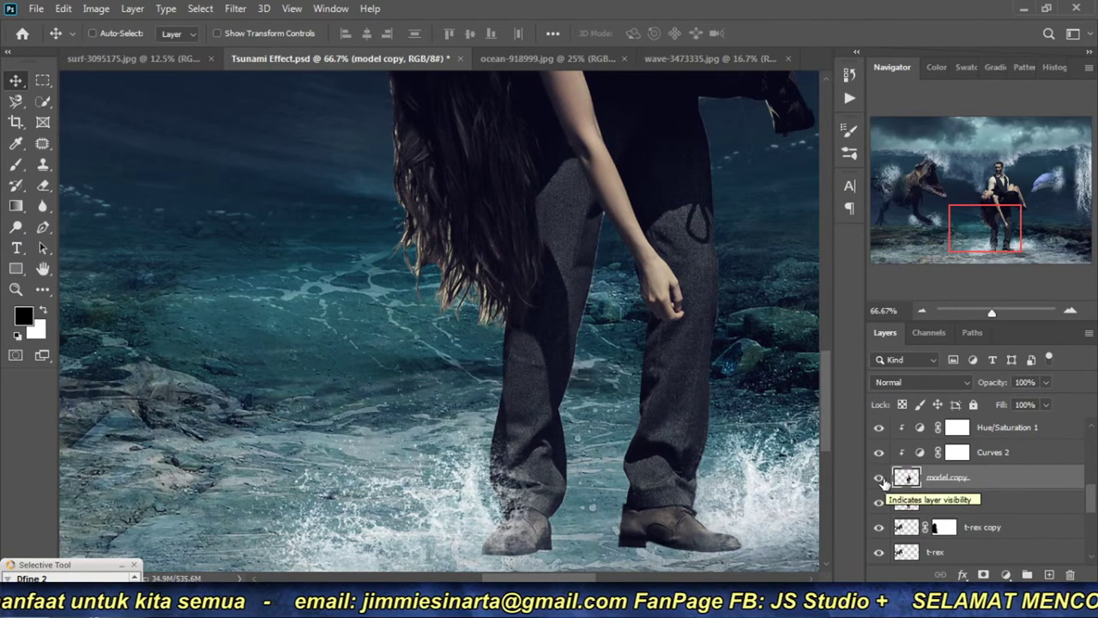
click(962, 504)
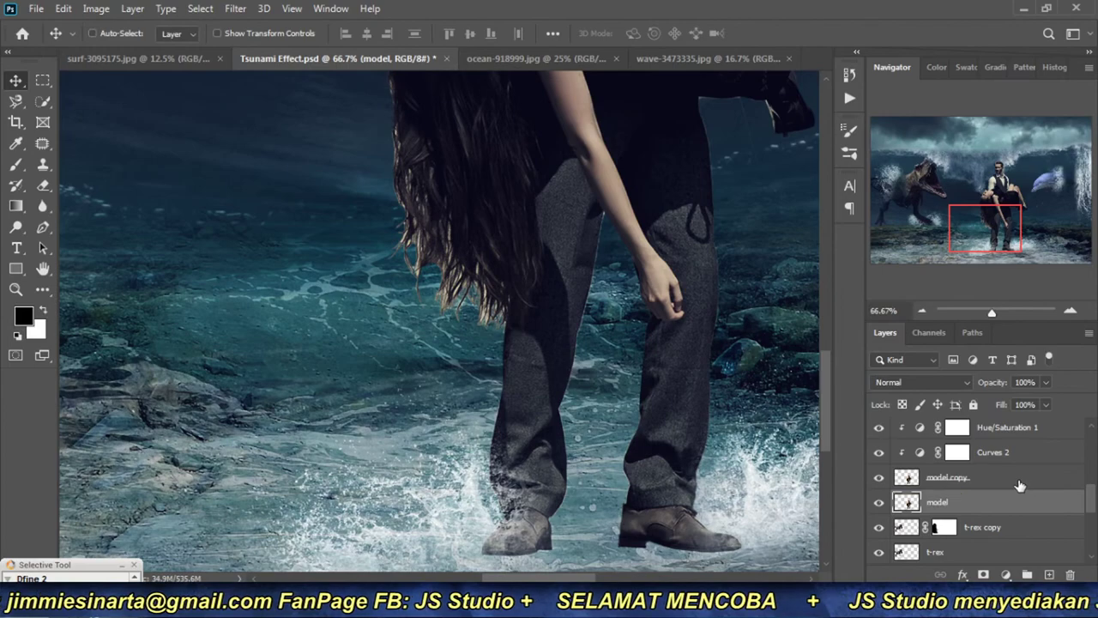
click(878, 477)
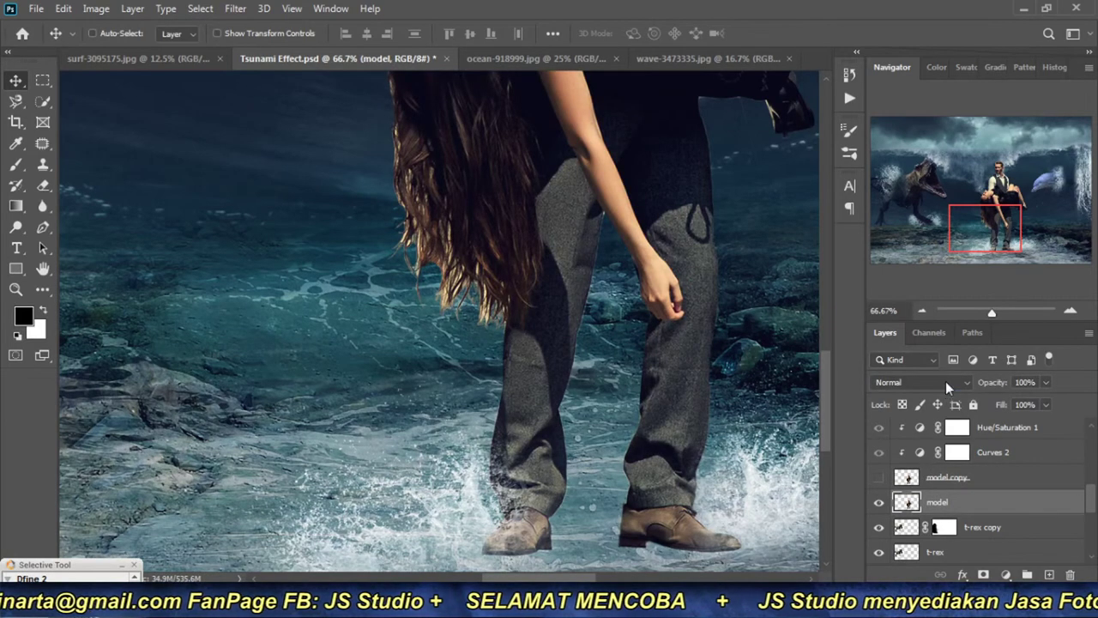
click(946, 381)
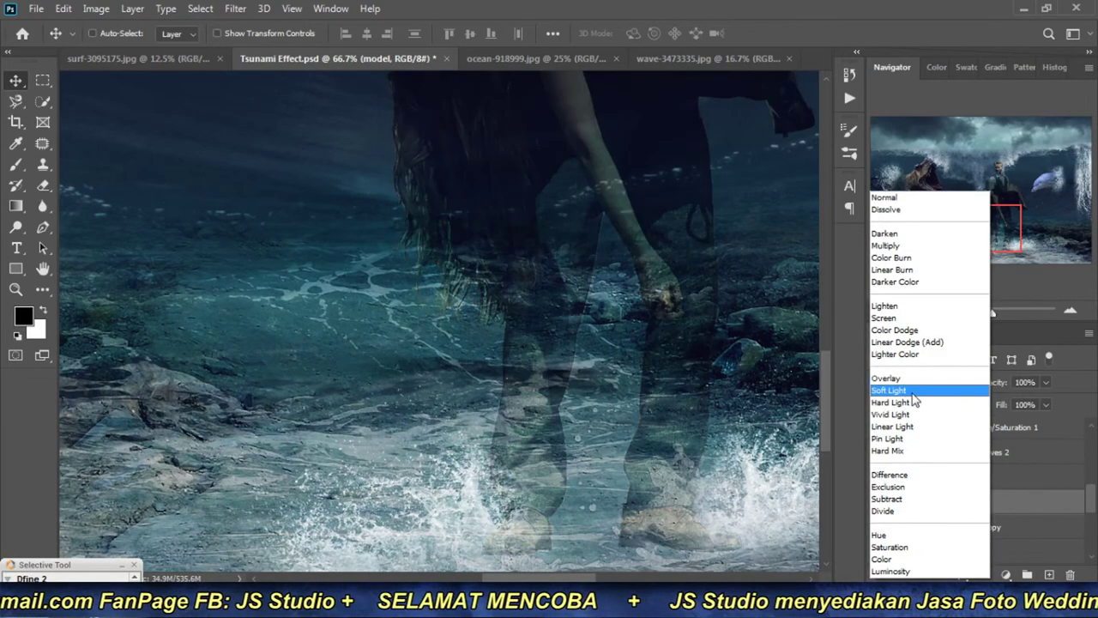
click(889, 391)
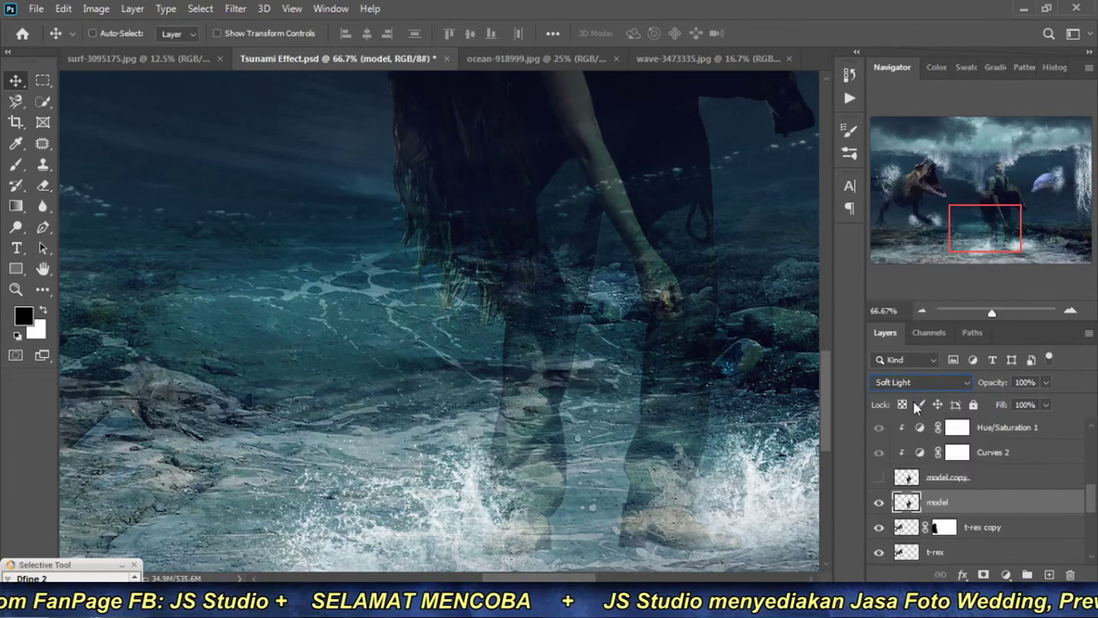
click(878, 477)
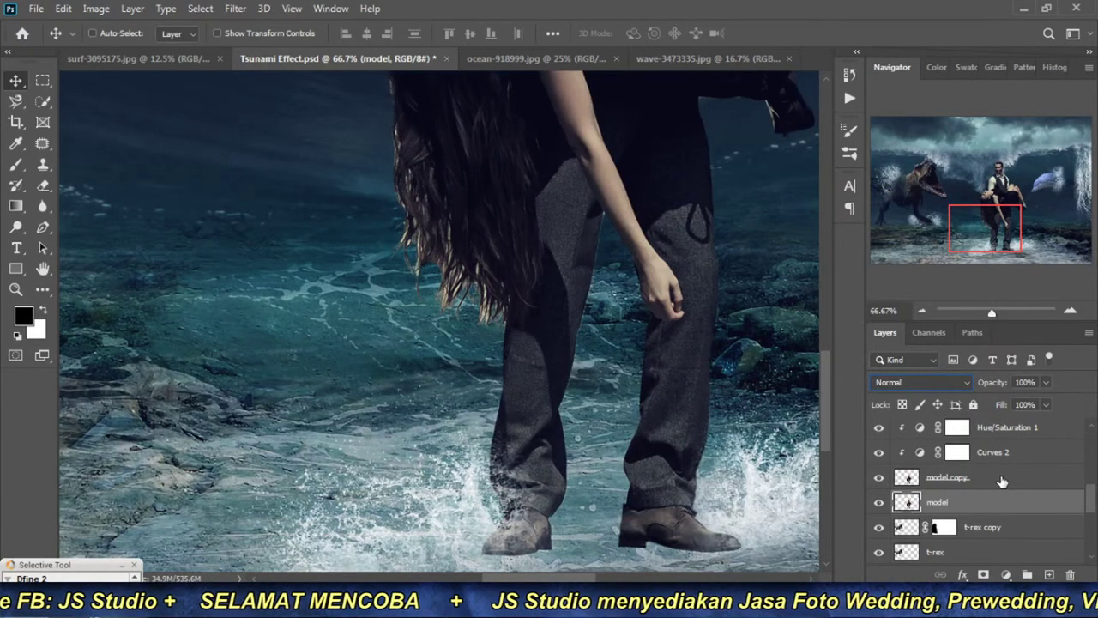
click(1002, 479)
Step: Add a layer mask to the model copy and brush out the lower hair strands
click(983, 573)
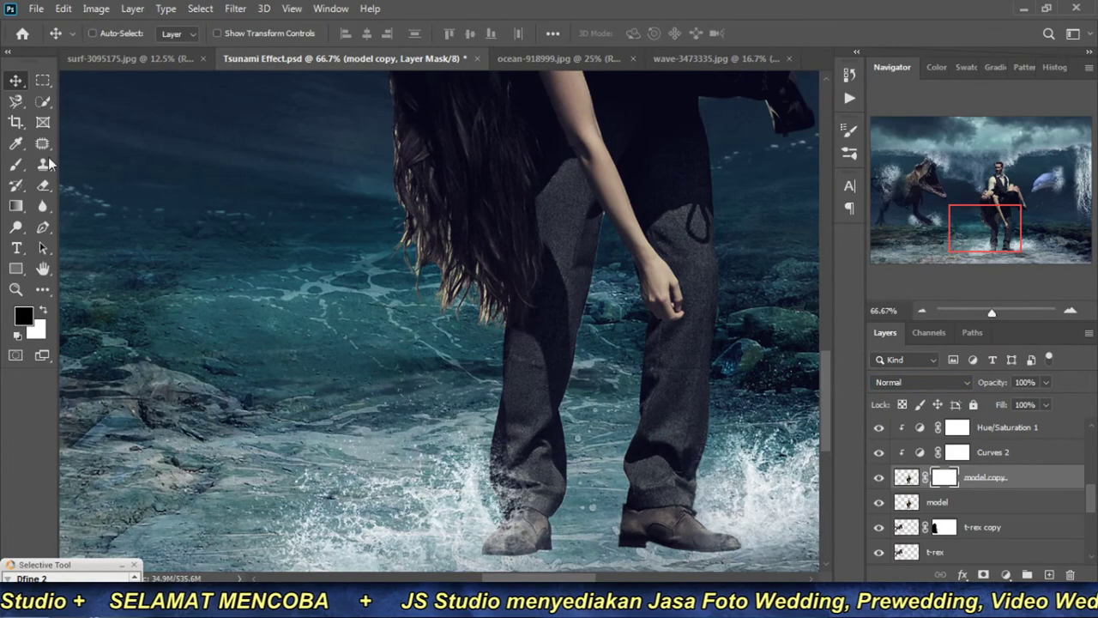
click(15, 165)
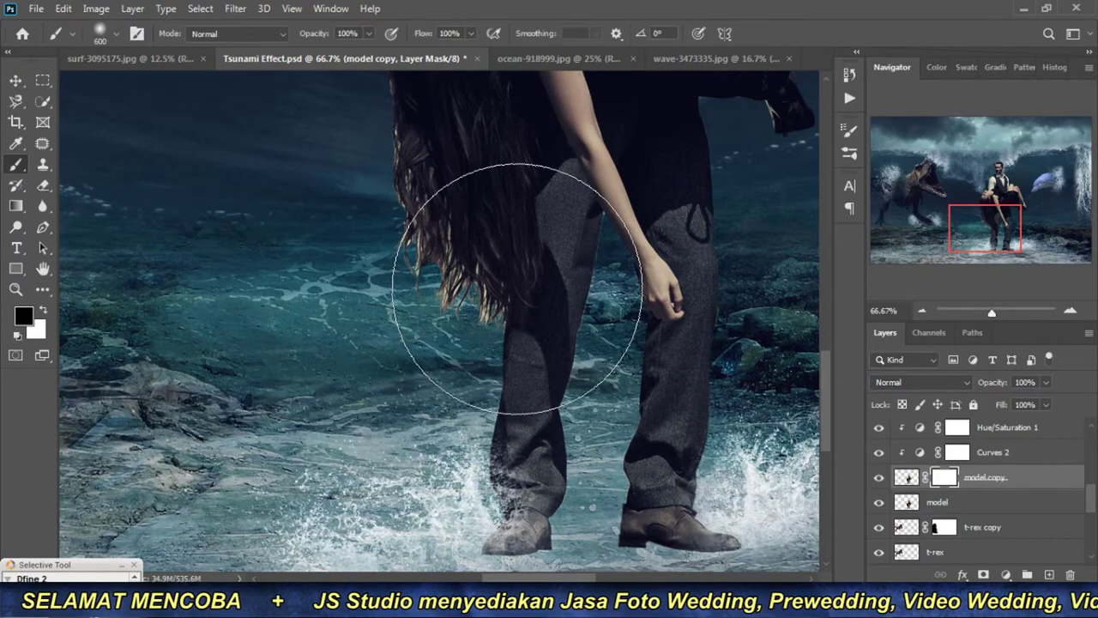
mouse_move(373, 255)
mouse_down()
mouse_move(435, 366)
mouse_move(463, 339)
mouse_up()
key(bracketleft)
key(bracketleft)
key(bracketleft)
key(bracketleft)
key(bracketleft)
key(bracketleft)
key(bracketleft)
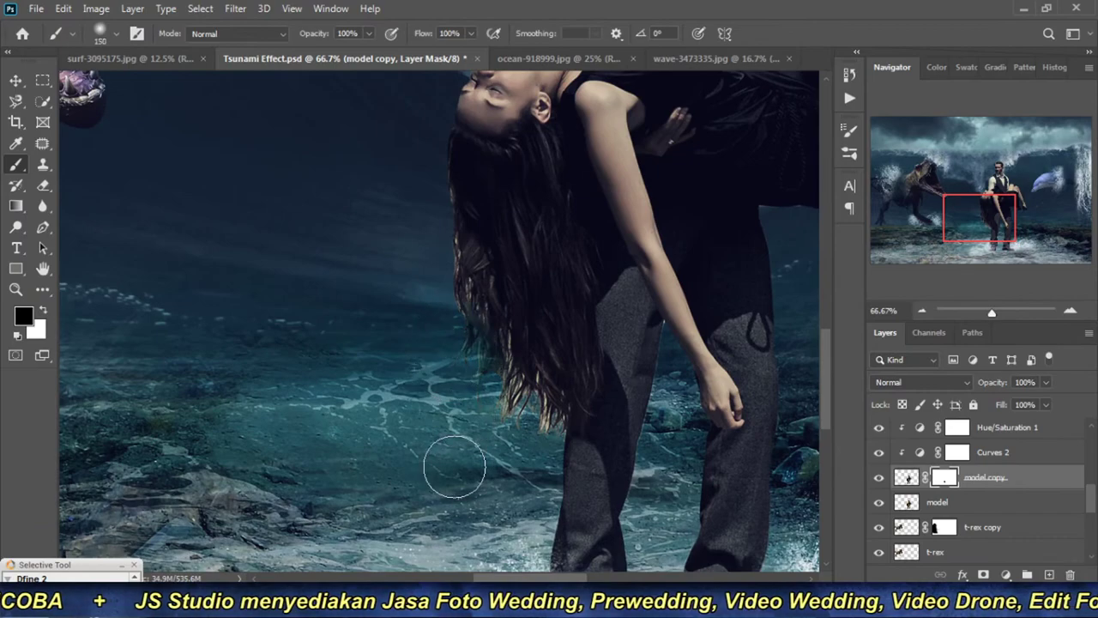
drag(454, 478, 461, 395)
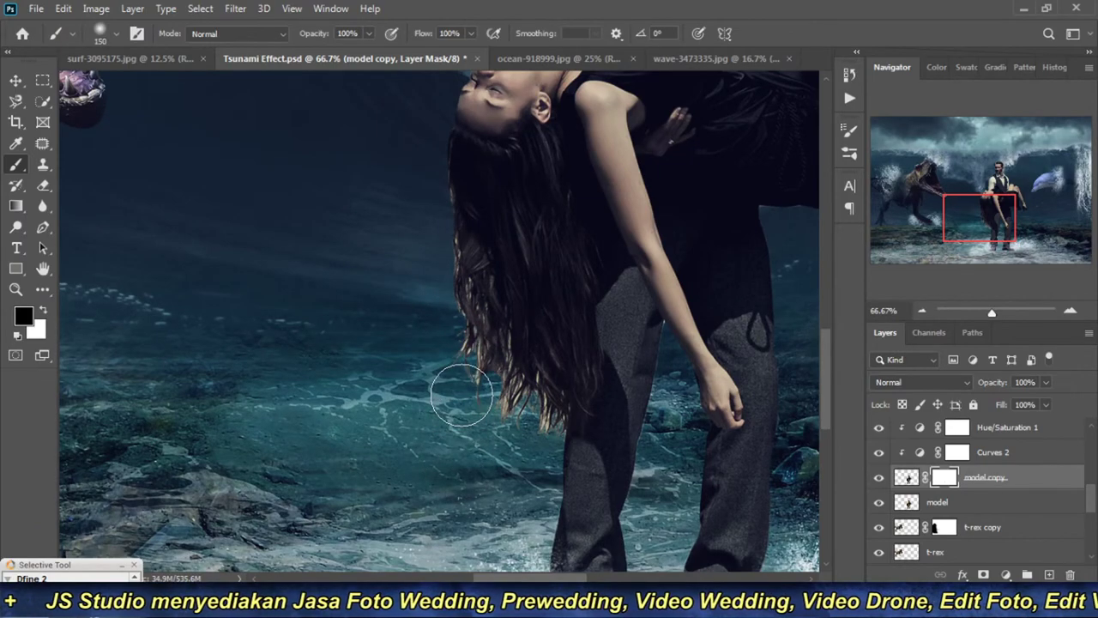
drag(459, 315, 504, 430)
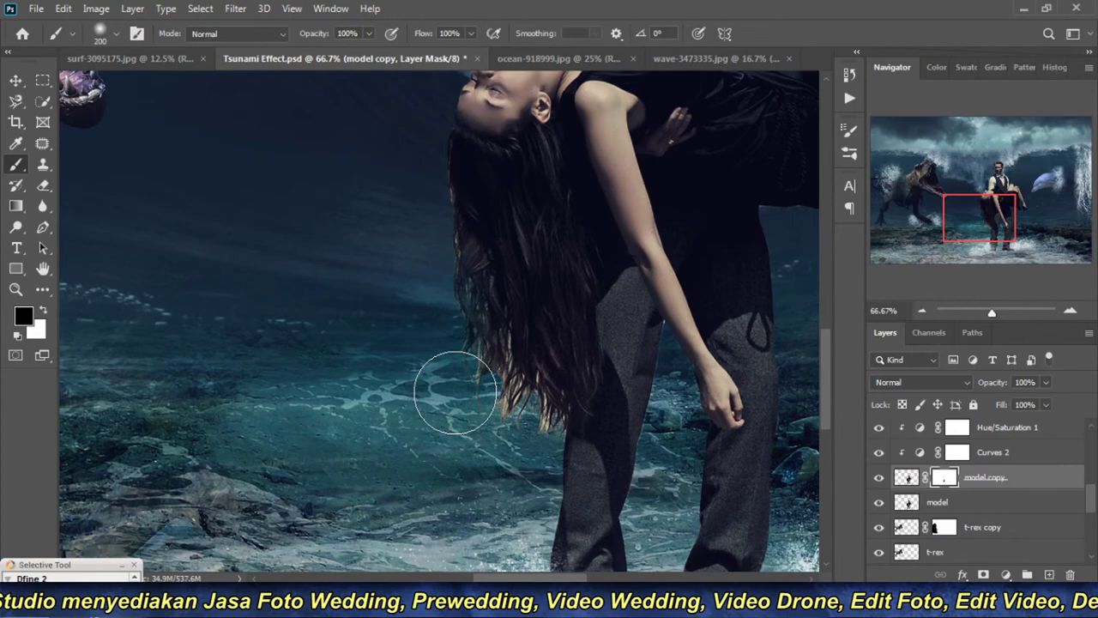
key(bracketright)
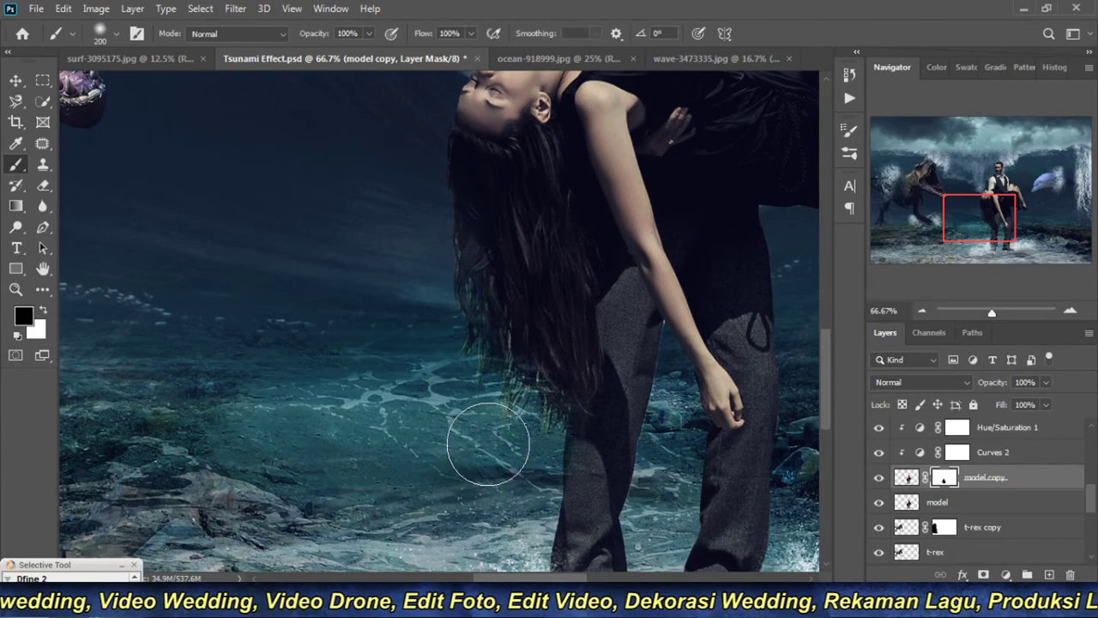
Step: Zoom out to the whole composite, toggling the model copy to compare
click(922, 309)
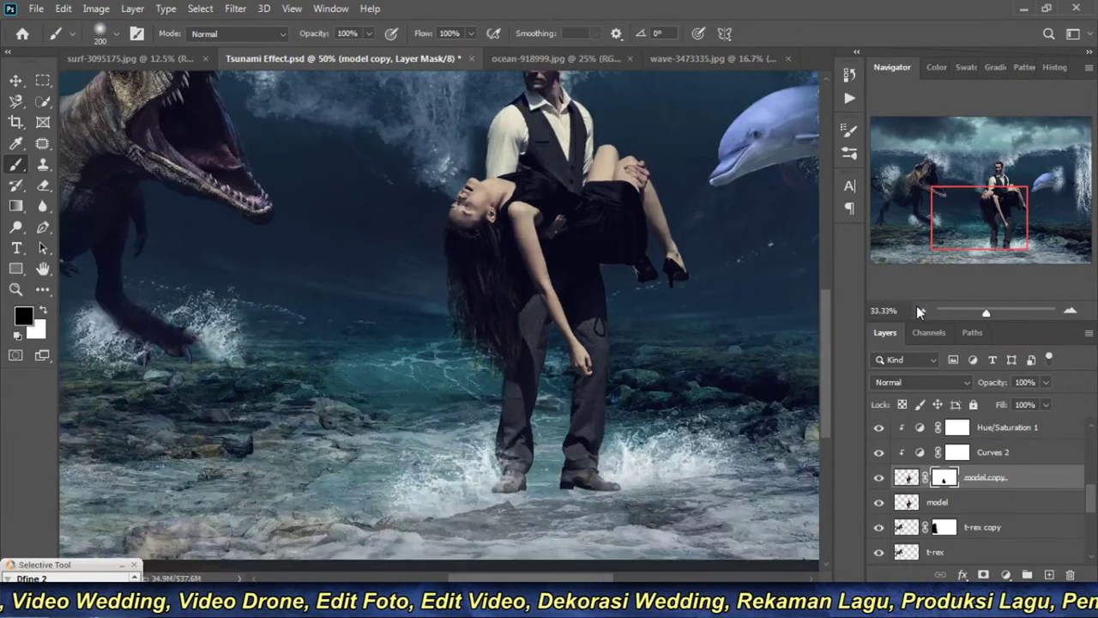
click(922, 310)
scroll(554, 353, up, 1)
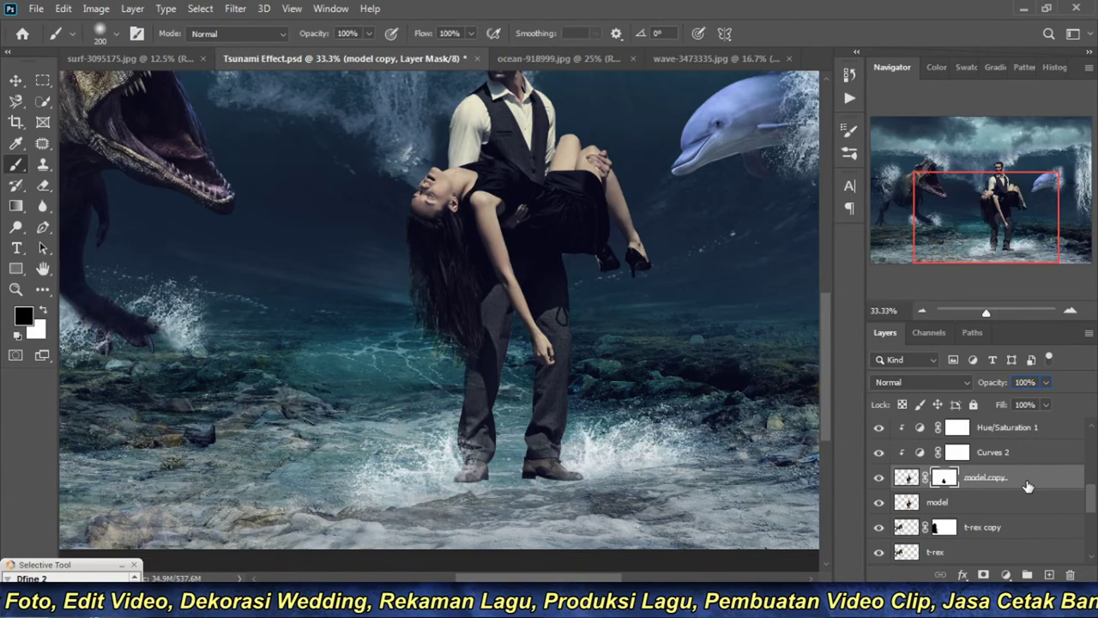
click(988, 509)
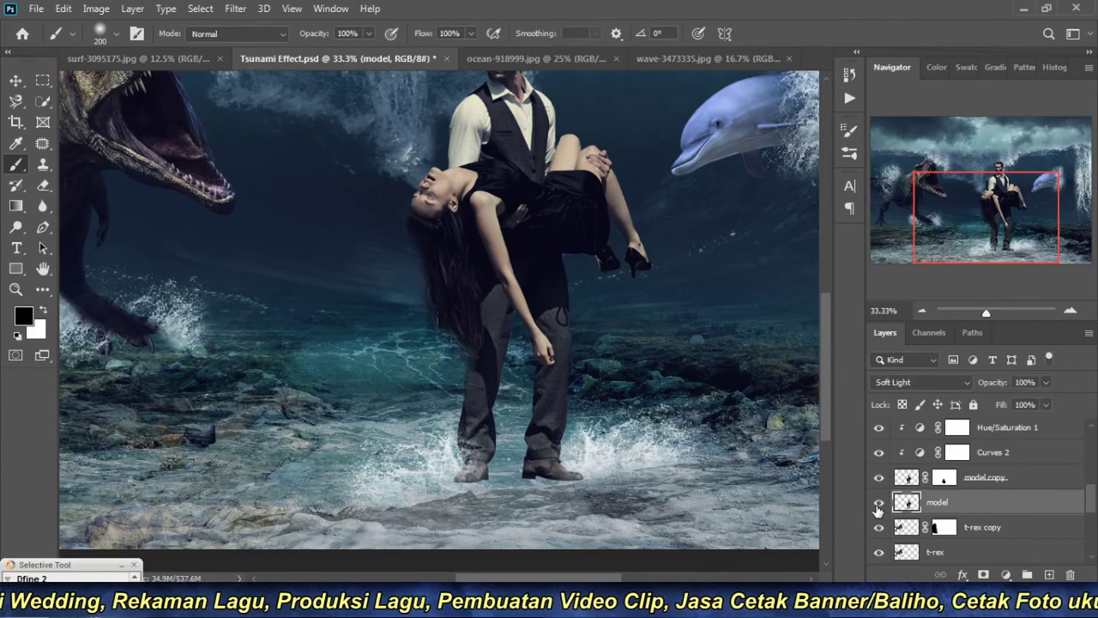
click(944, 478)
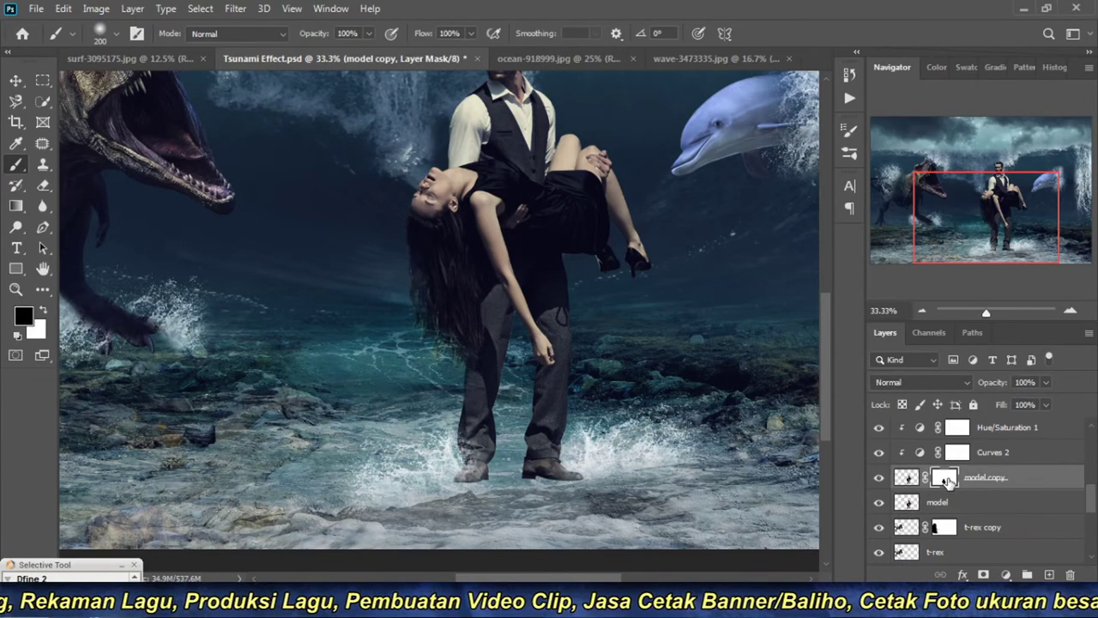
click(877, 477)
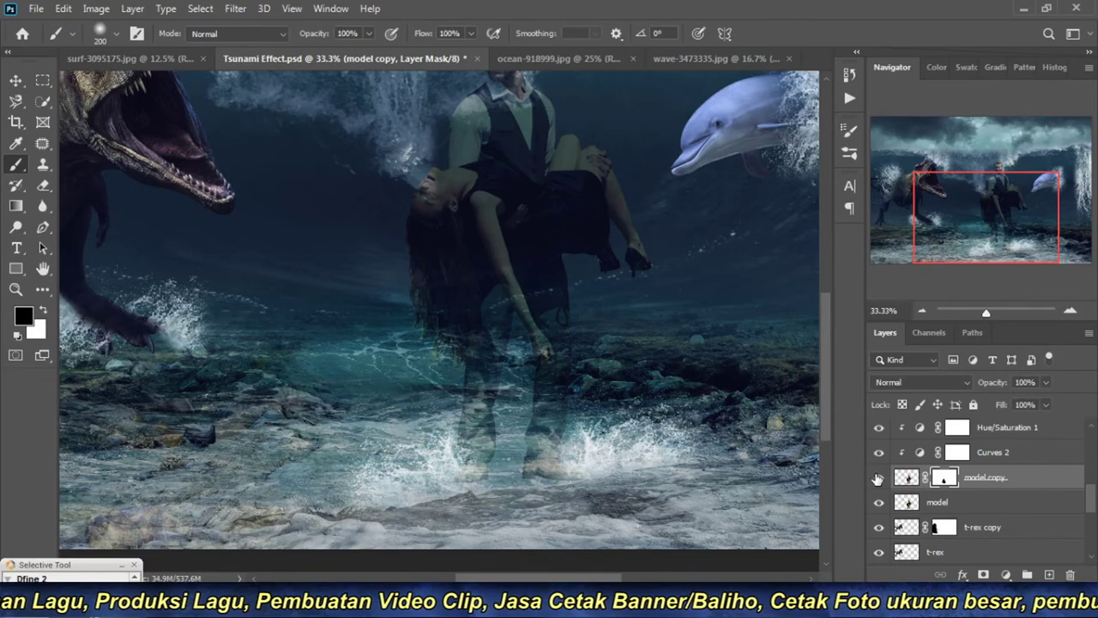
click(877, 478)
click(922, 312)
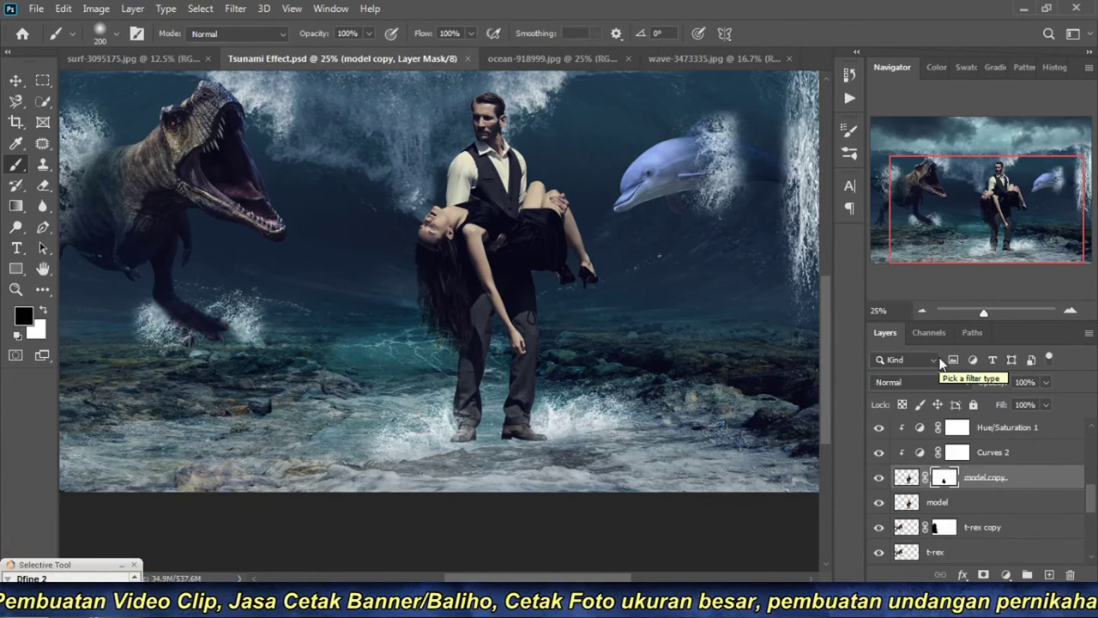
click(1070, 310)
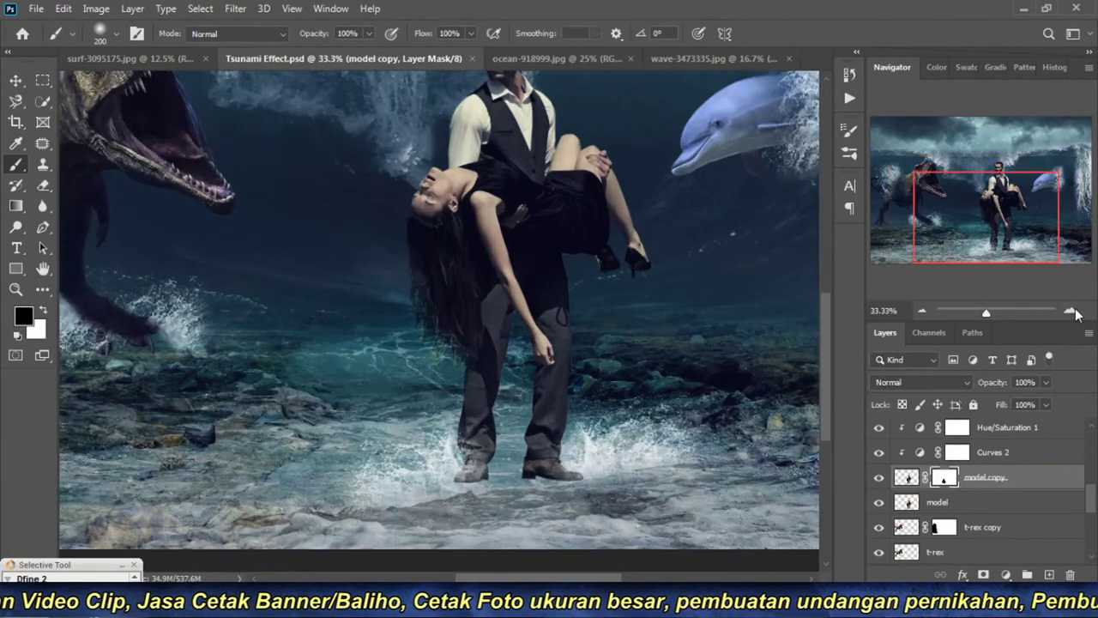
click(921, 310)
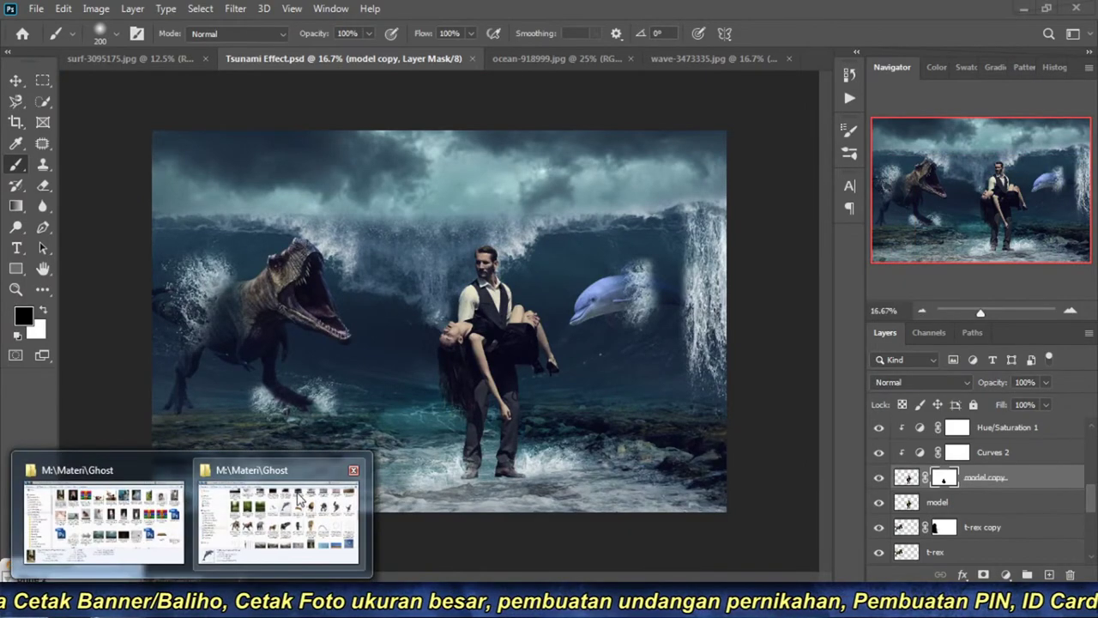
Step: Open dead_tree_04_hq_by_gd08_d5hw8ma.png from the Ghost folder with Photoshop 2020
click(313, 505)
scroll(766, 402, up, 10)
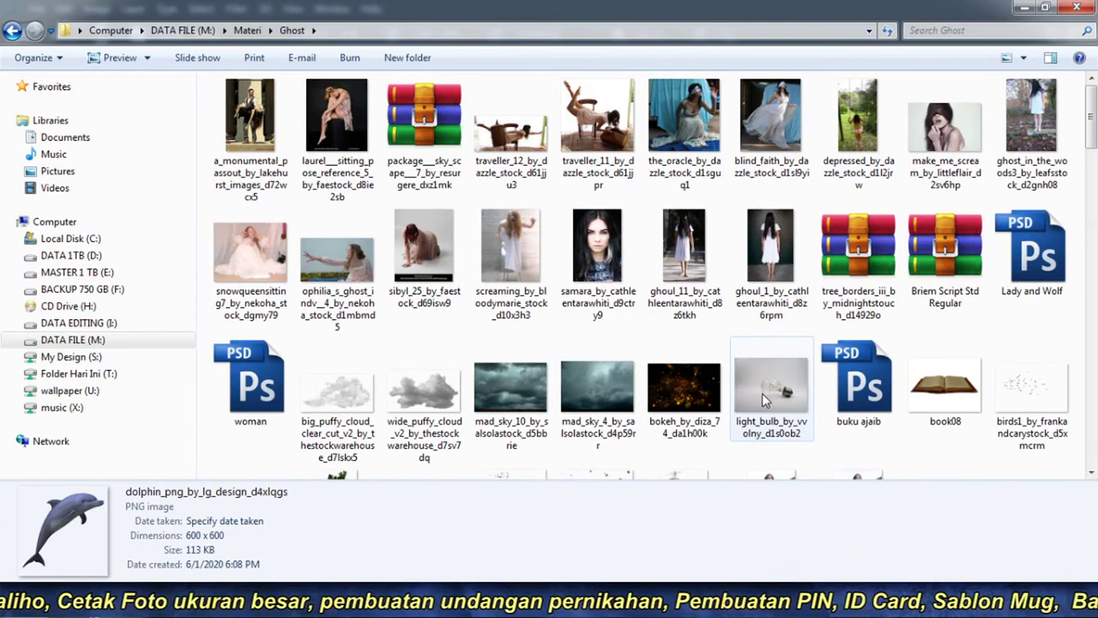
scroll(761, 393, down, 3)
click(678, 290)
right_click(681, 271)
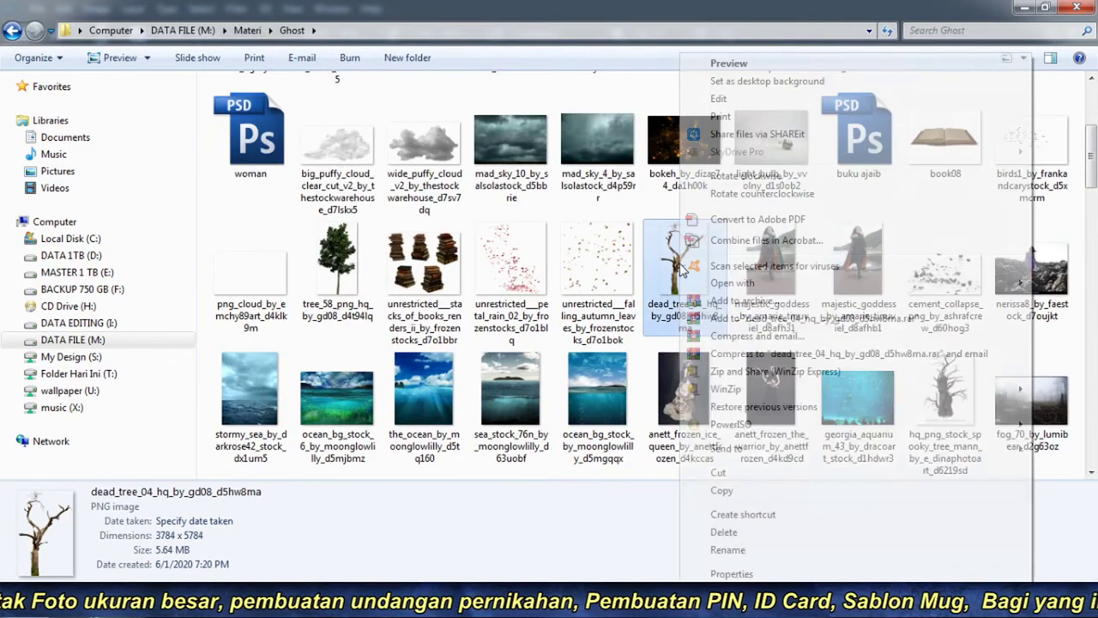
mouse_move(731, 283)
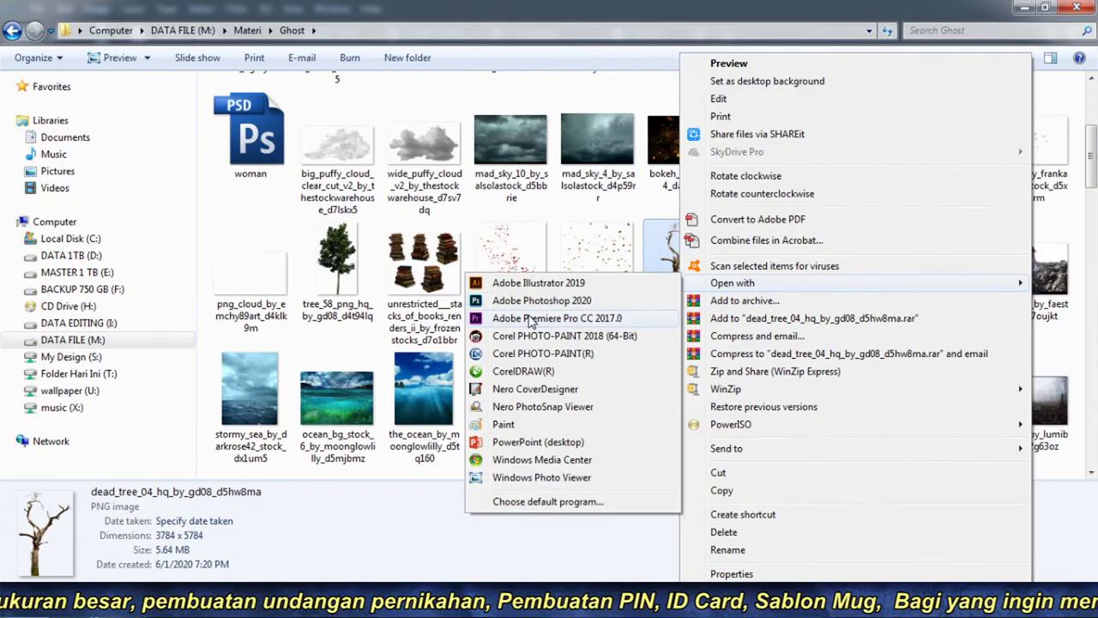
click(531, 300)
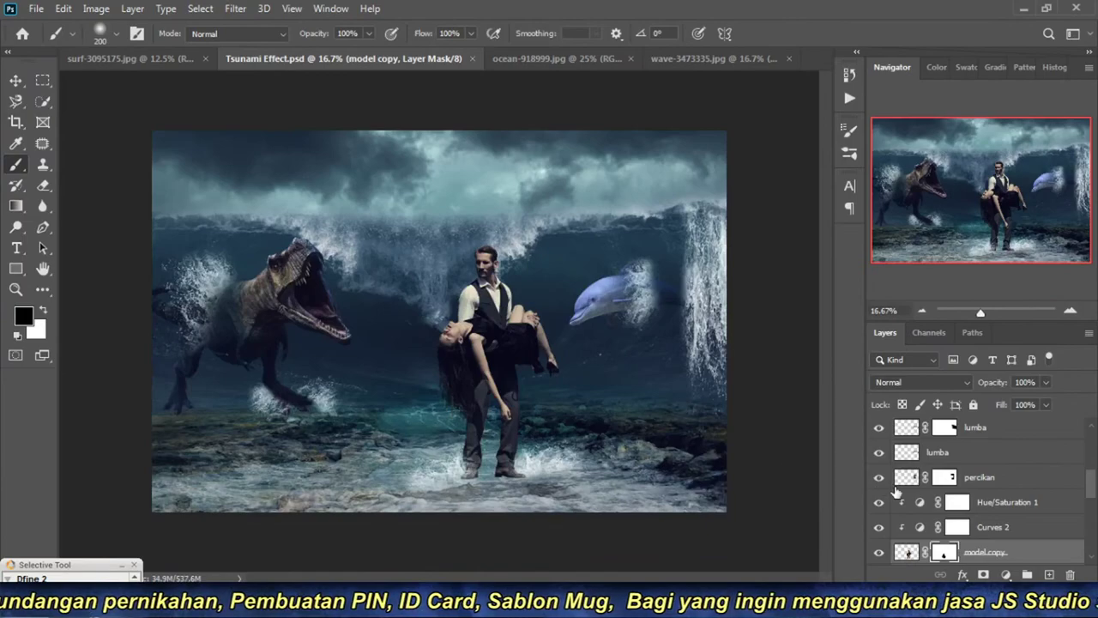
Step: Paste the dead tree above the t-rex layer, then shrink and tilt it toward the right
key(ctrl+v)
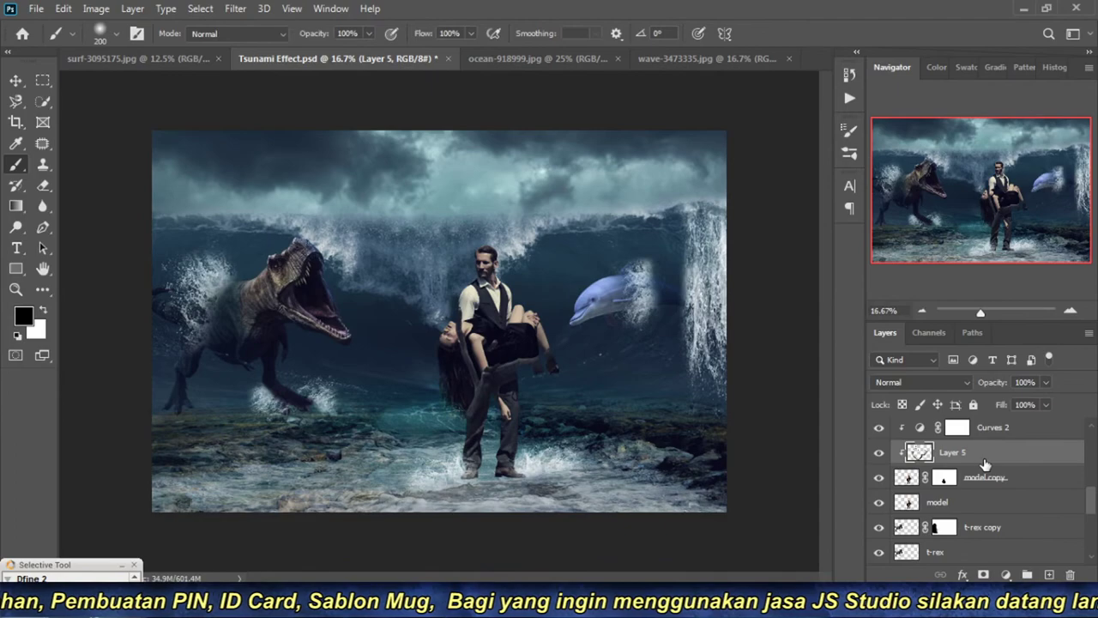
key(ctrl+z)
scroll(980, 474, down, 2)
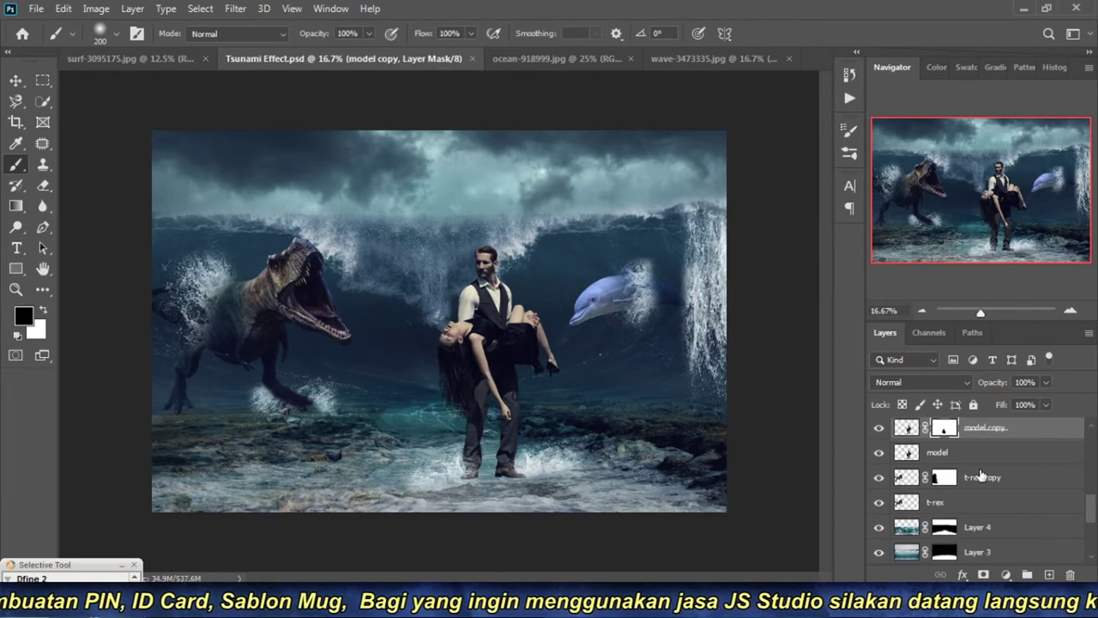
click(981, 474)
key(ctrl+v)
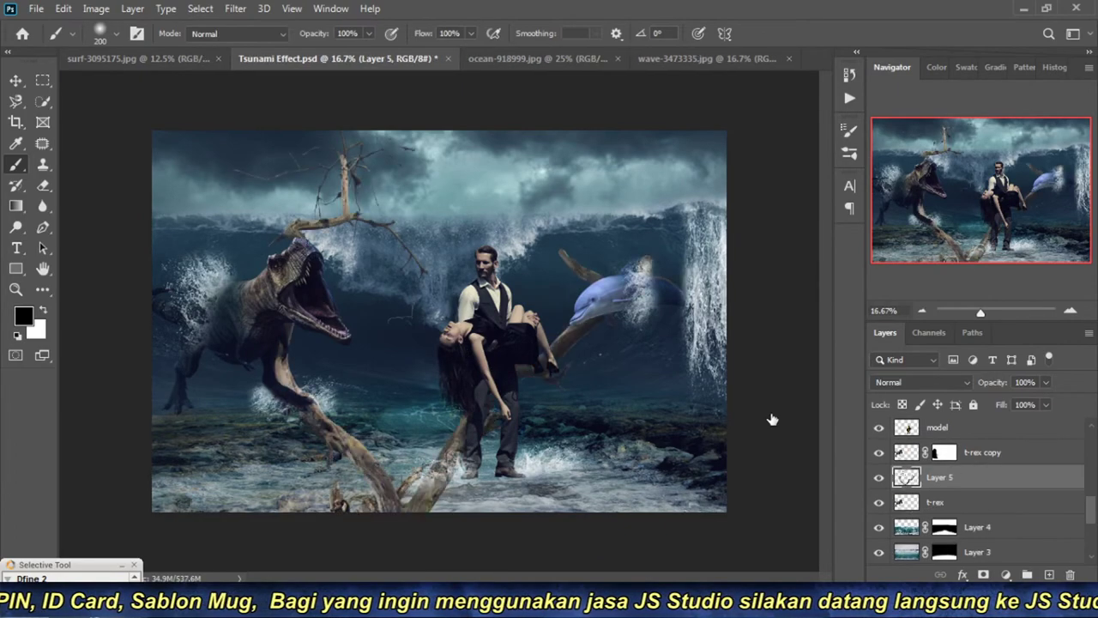
click(16, 81)
click(92, 33)
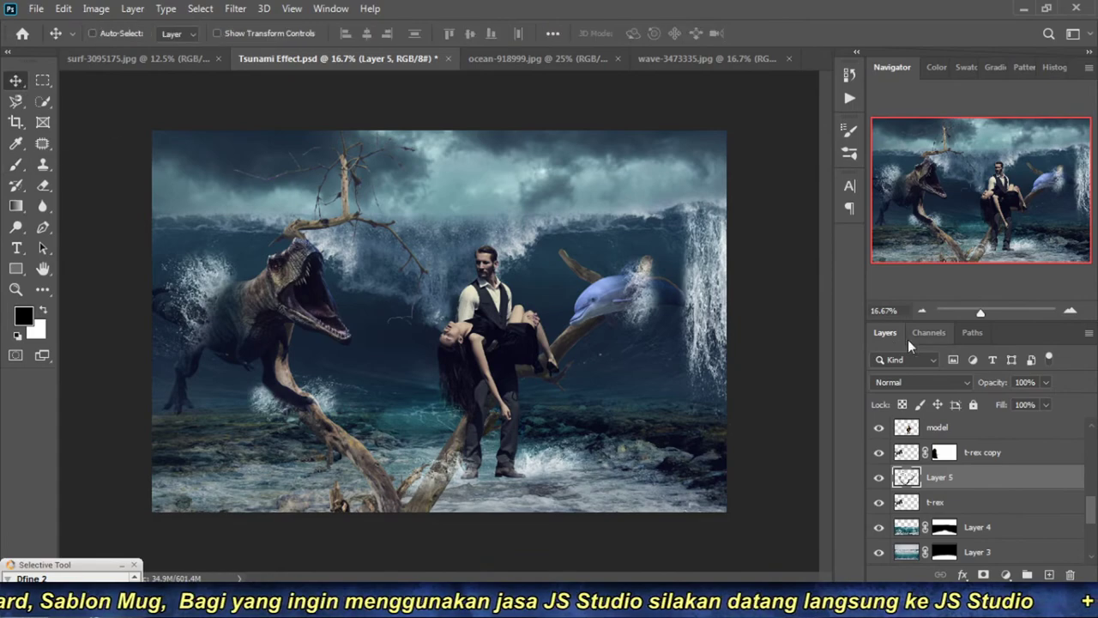
click(921, 310)
key(ctrl+t)
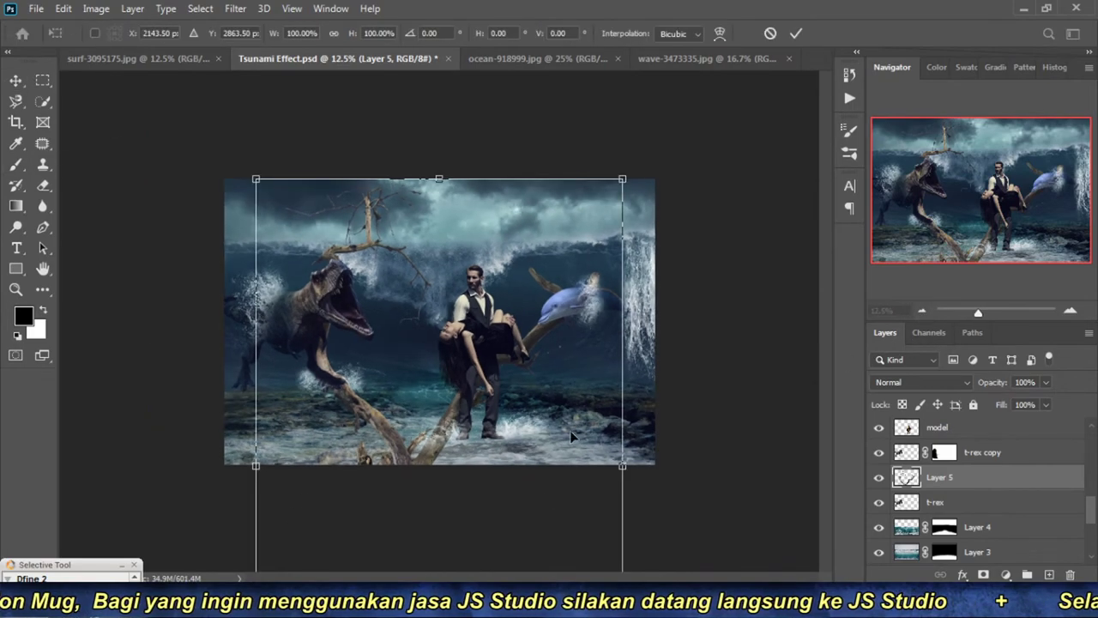
mouse_move(619, 180)
mouse_down()
mouse_move(491, 348)
mouse_move(489, 388)
mouse_up()
mouse_move(499, 558)
mouse_down()
mouse_move(506, 525)
mouse_move(659, 444)
mouse_up()
key(Return)
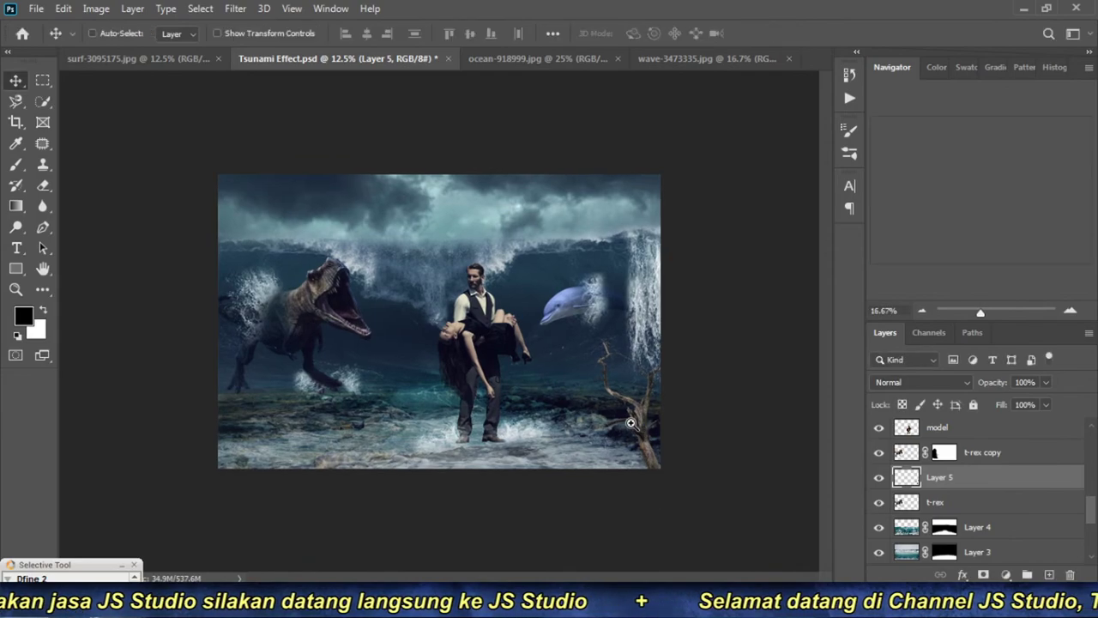
Step: Rotate the tree about -93° and lay it as driftwood on the lower-right shore
key(ctrl+plus)
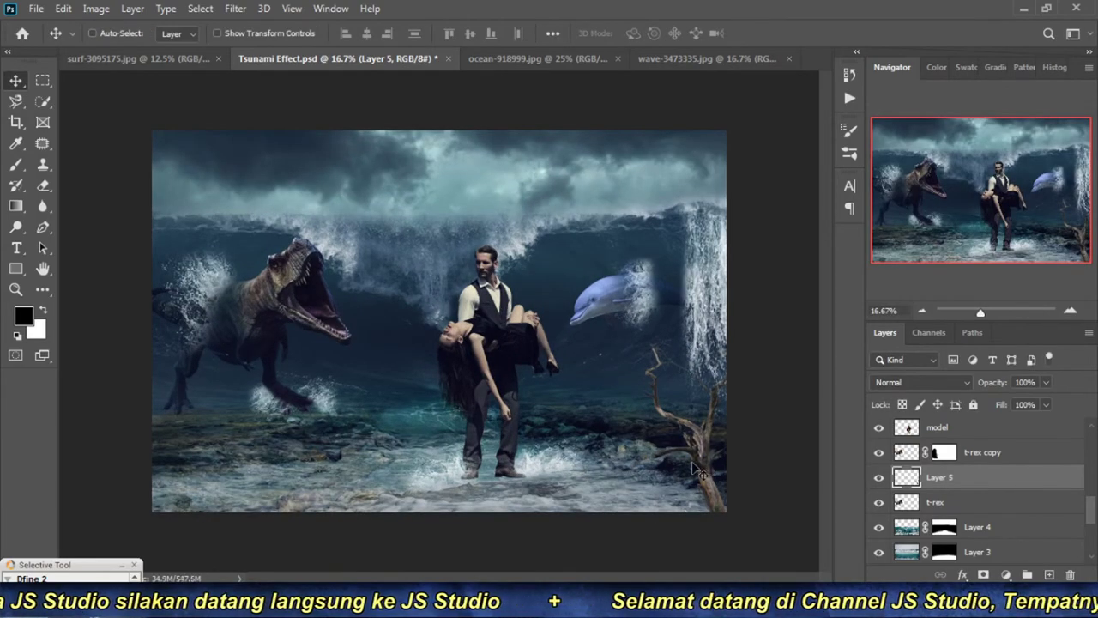
drag(700, 462, 675, 455)
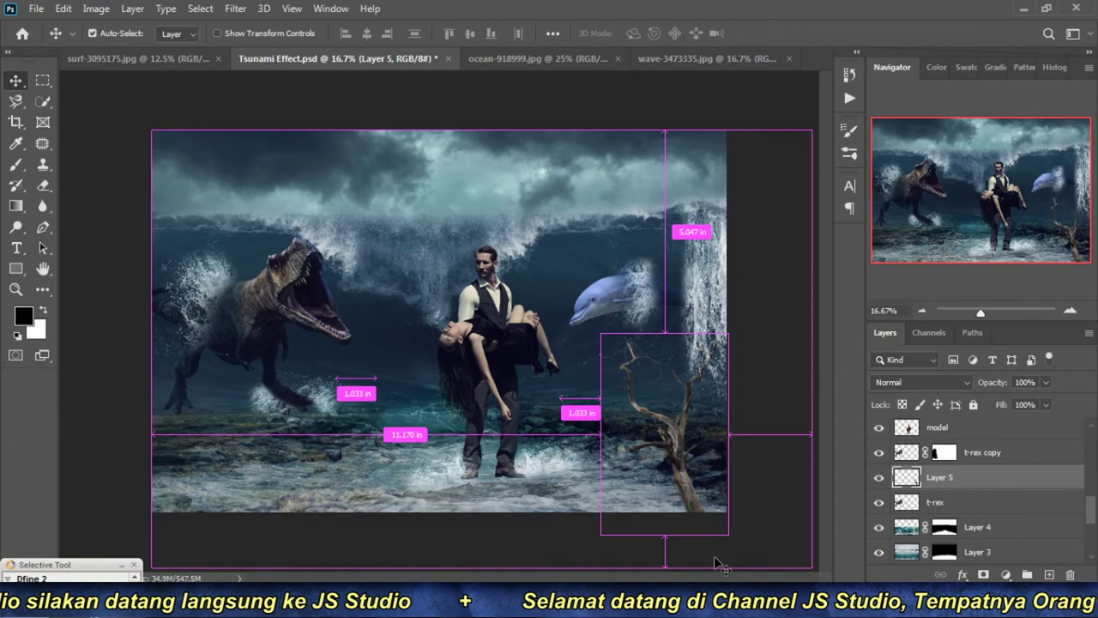
key(ctrl+t)
mouse_move(754, 343)
mouse_down()
mouse_move(656, 299)
mouse_move(554, 330)
mouse_up()
drag(624, 398, 754, 466)
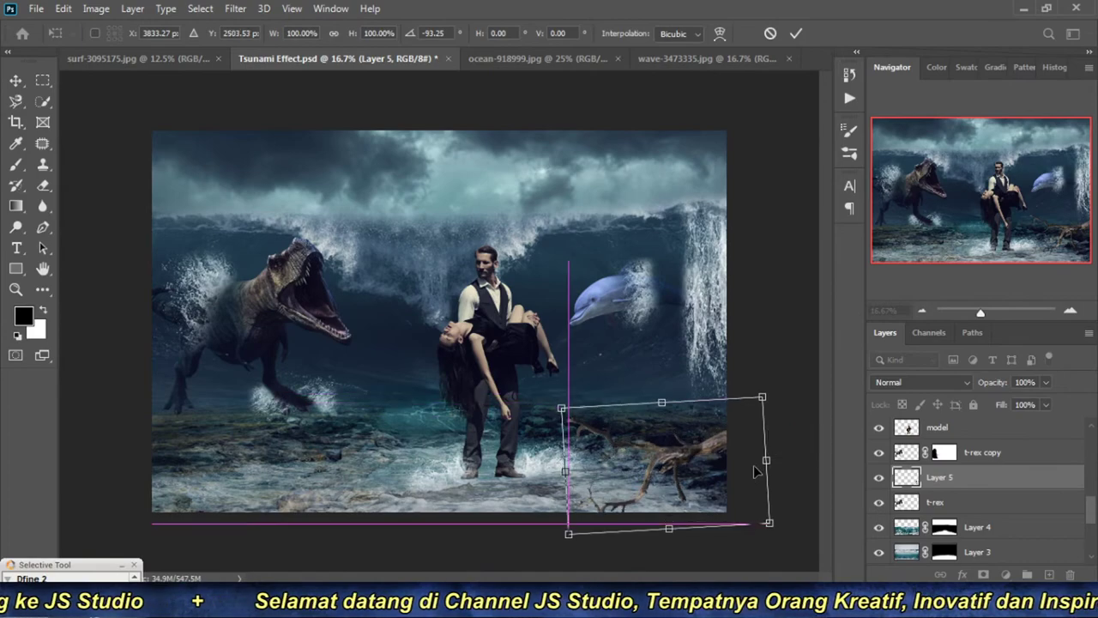
key(Return)
drag(683, 463, 716, 455)
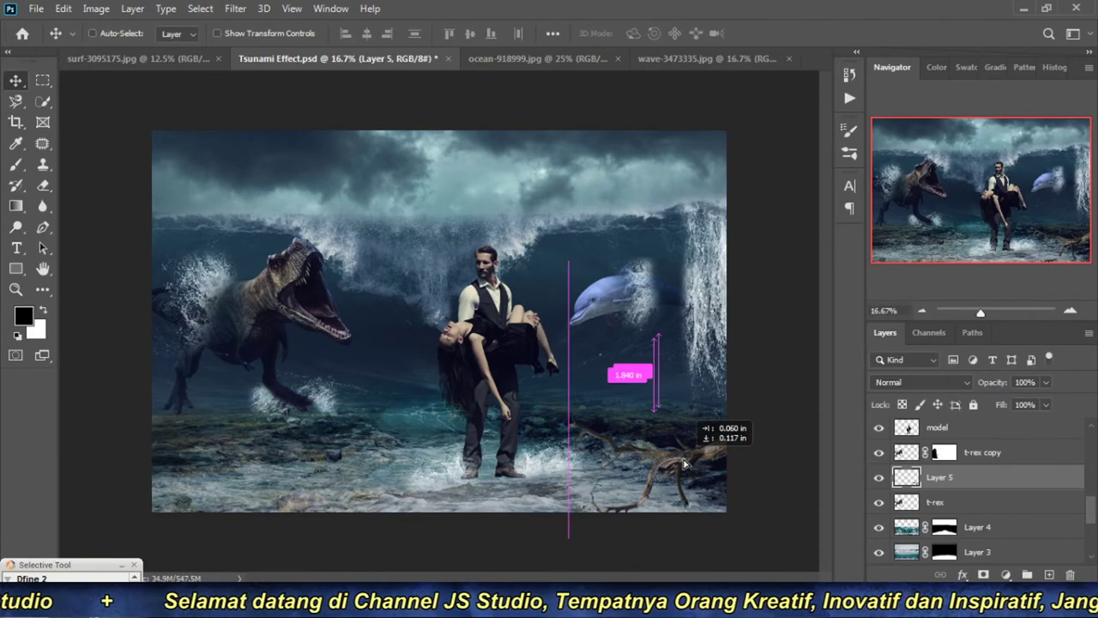
scroll(711, 467, up, 2)
mouse_move(686, 506)
mouse_down()
mouse_move(588, 371)
mouse_move(540, 381)
mouse_up()
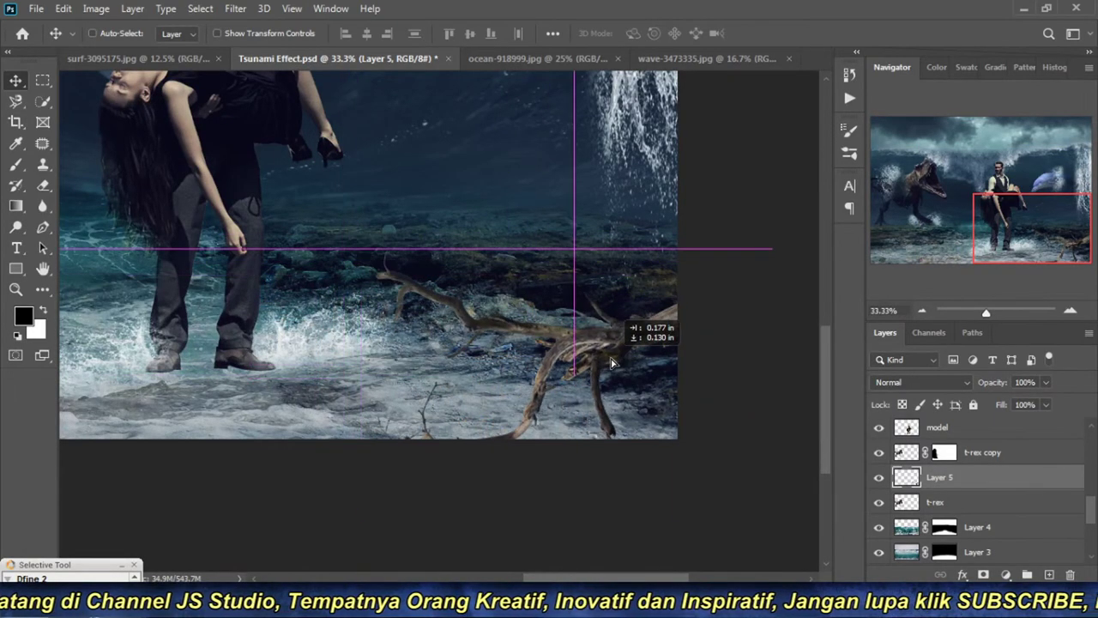
drag(540, 380, 612, 364)
Step: Darken the Layer 5 driftwood with a Curves point at input 142, output 113
key(ctrl+m)
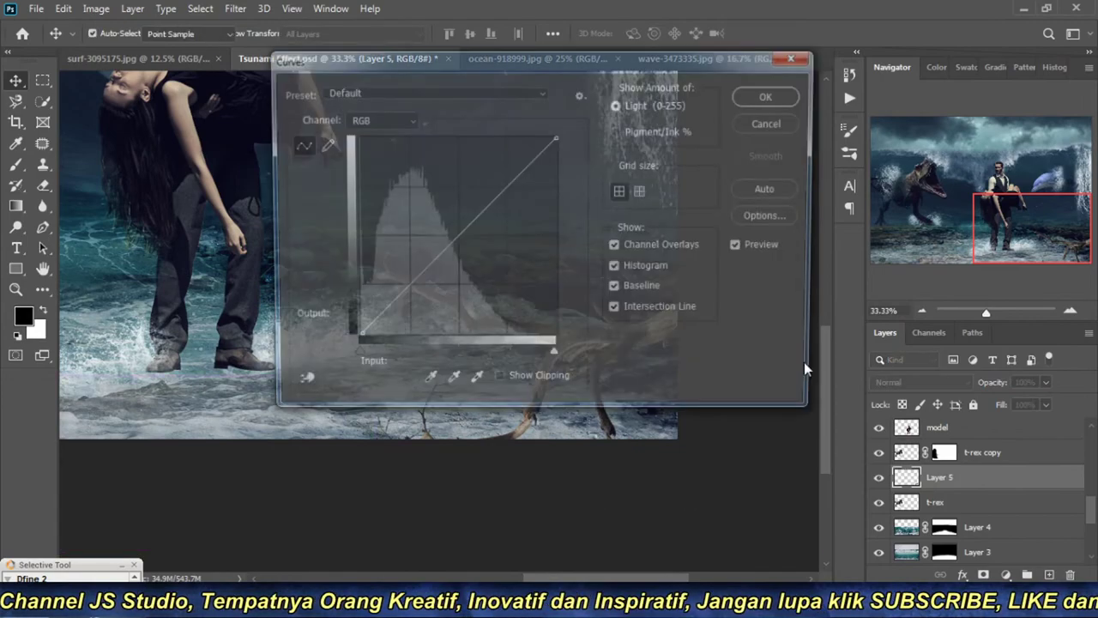
mouse_move(474, 61)
mouse_down()
mouse_move(627, 44)
mouse_move(873, 45)
mouse_up()
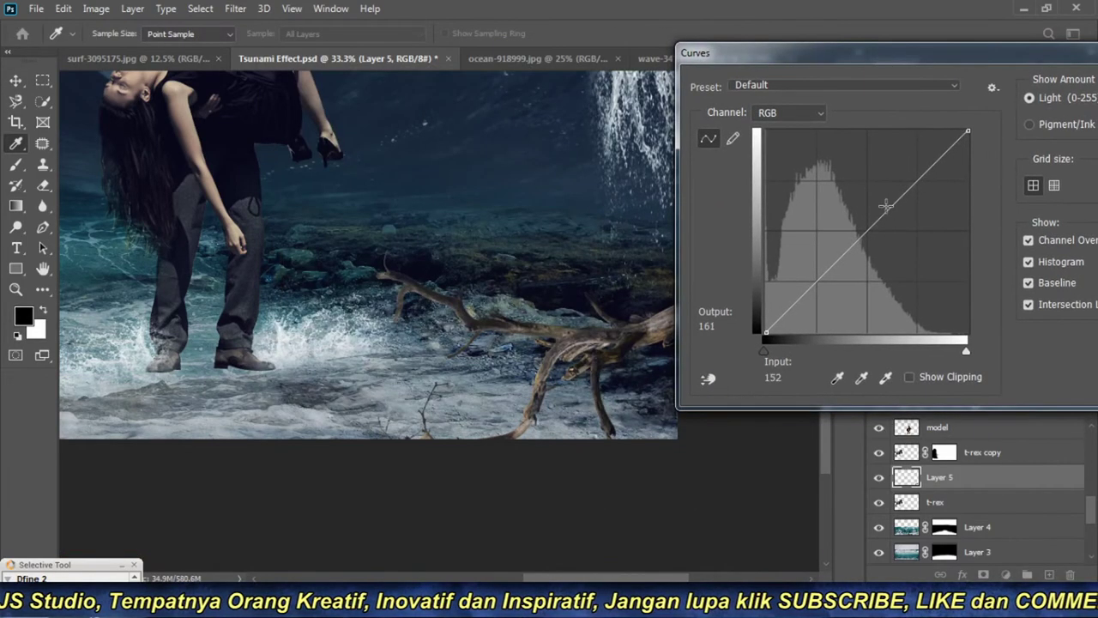
drag(871, 241, 878, 243)
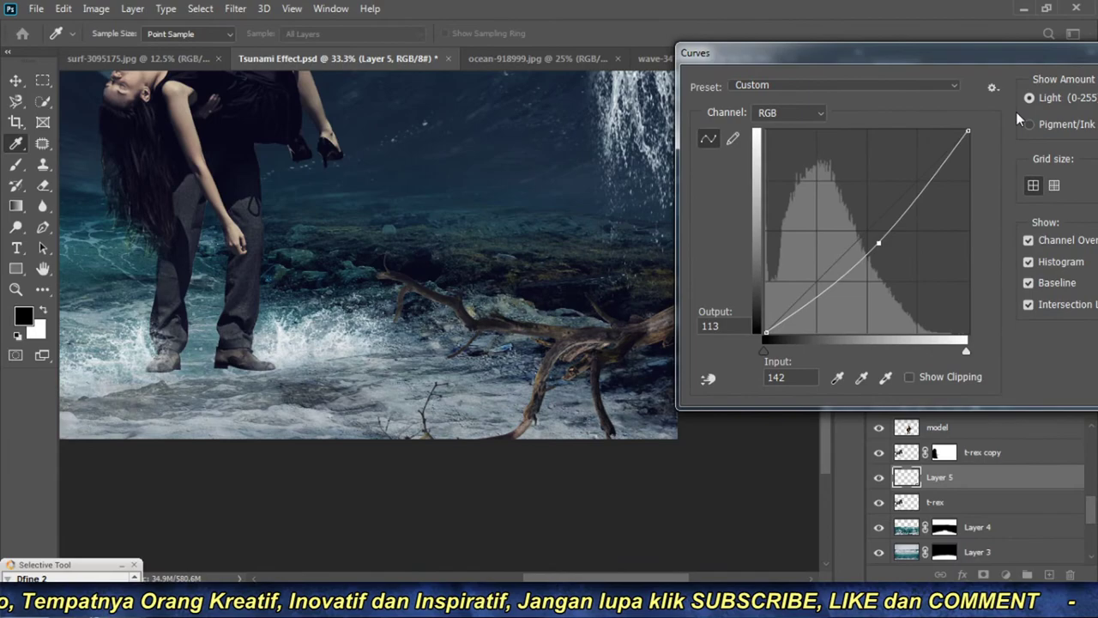
key(Return)
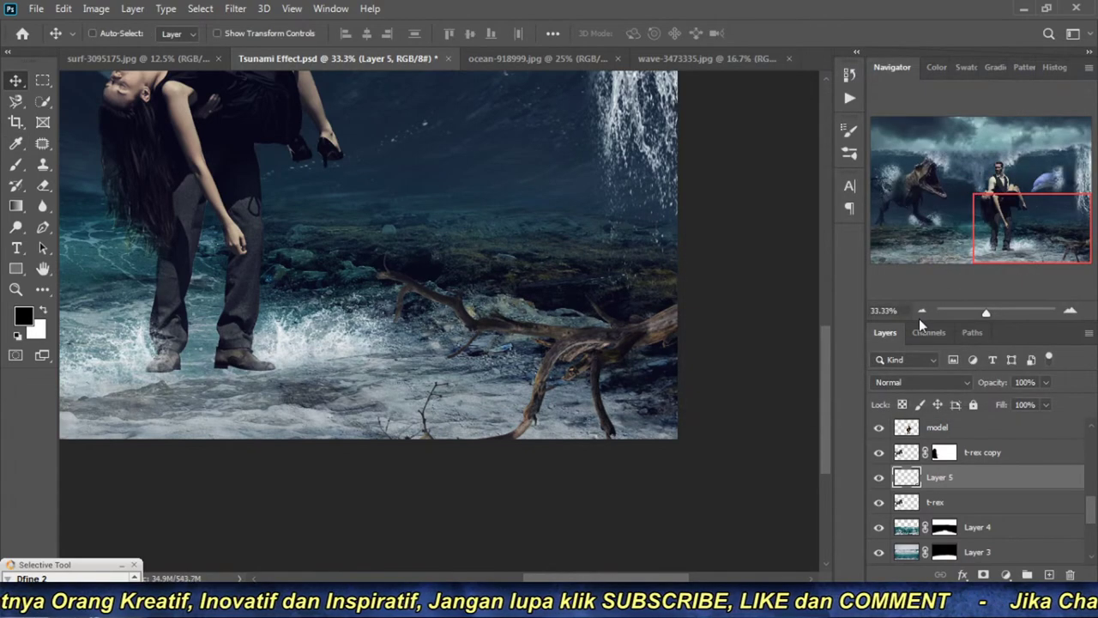
click(921, 310)
scroll(558, 420, up, 1)
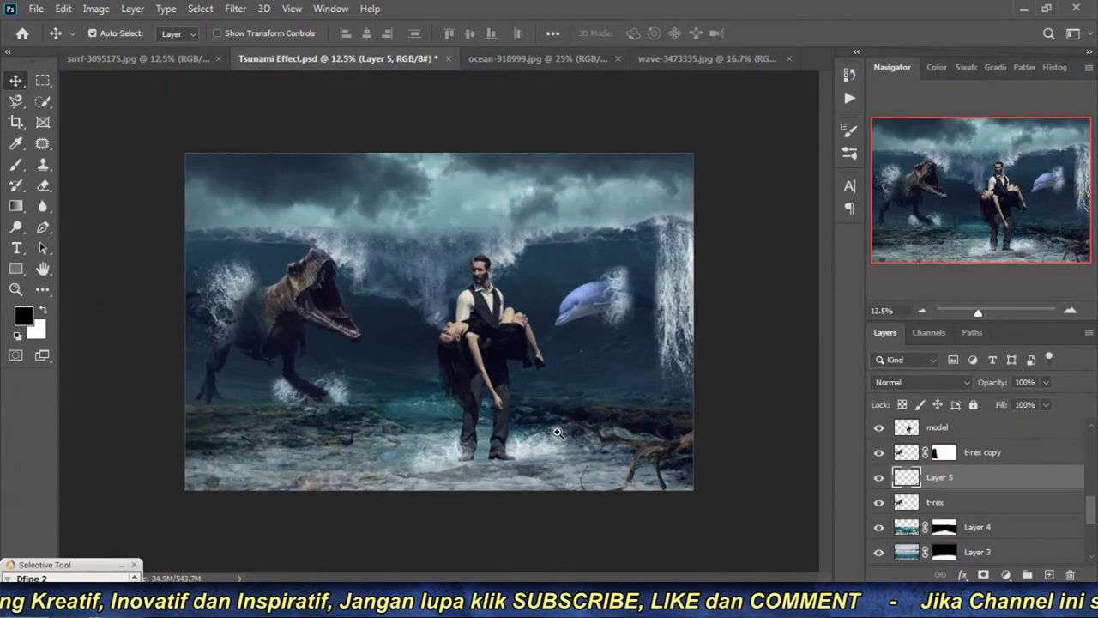
Step: Duplicate the driftwood, flip it horizontally and enlarge it to about 126% on the lower-left shore
key(ctrl+j)
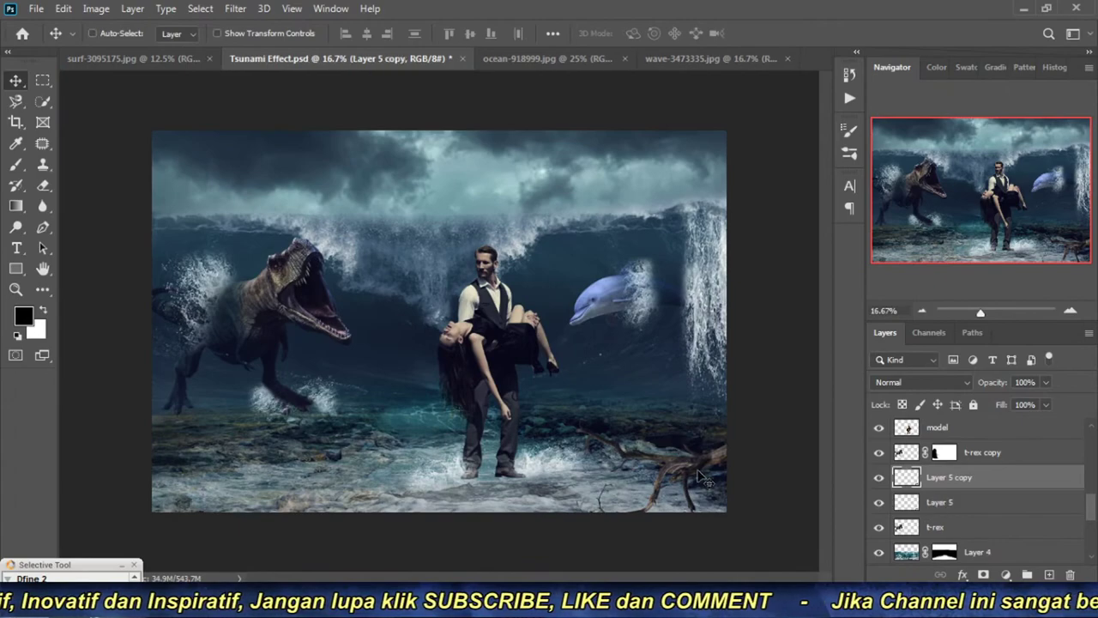
drag(704, 476, 282, 499)
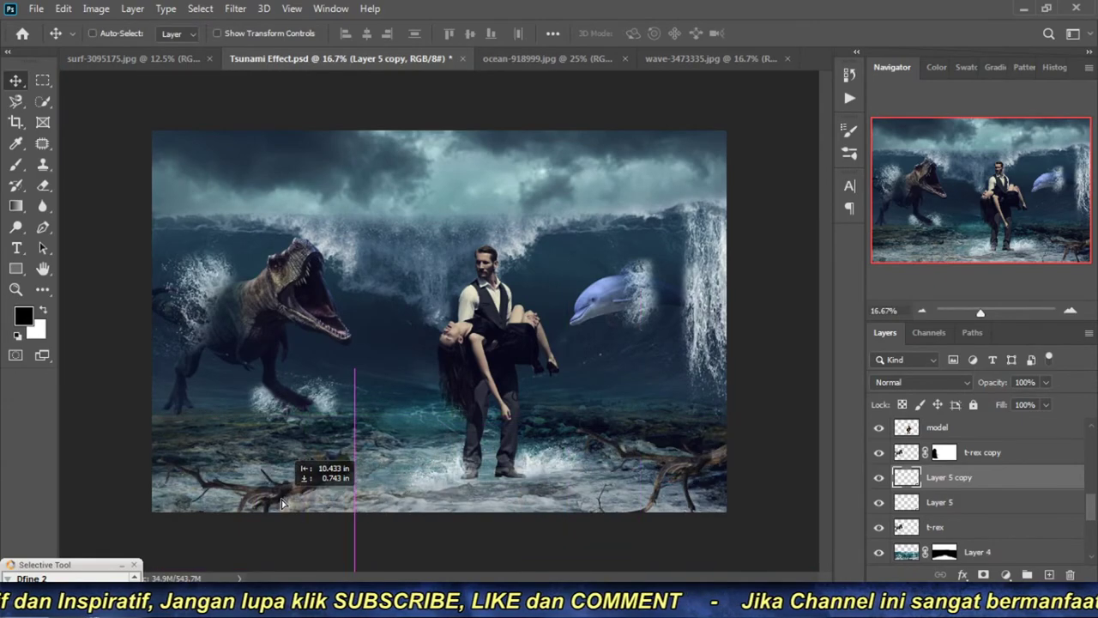
click(63, 8)
mouse_move(117, 374)
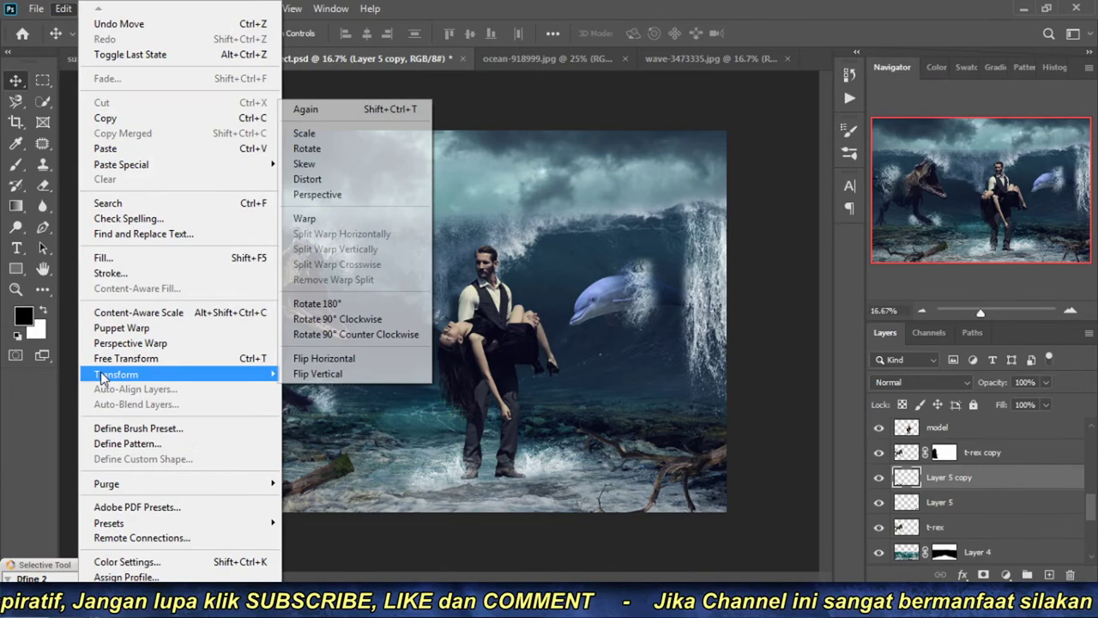
click(364, 358)
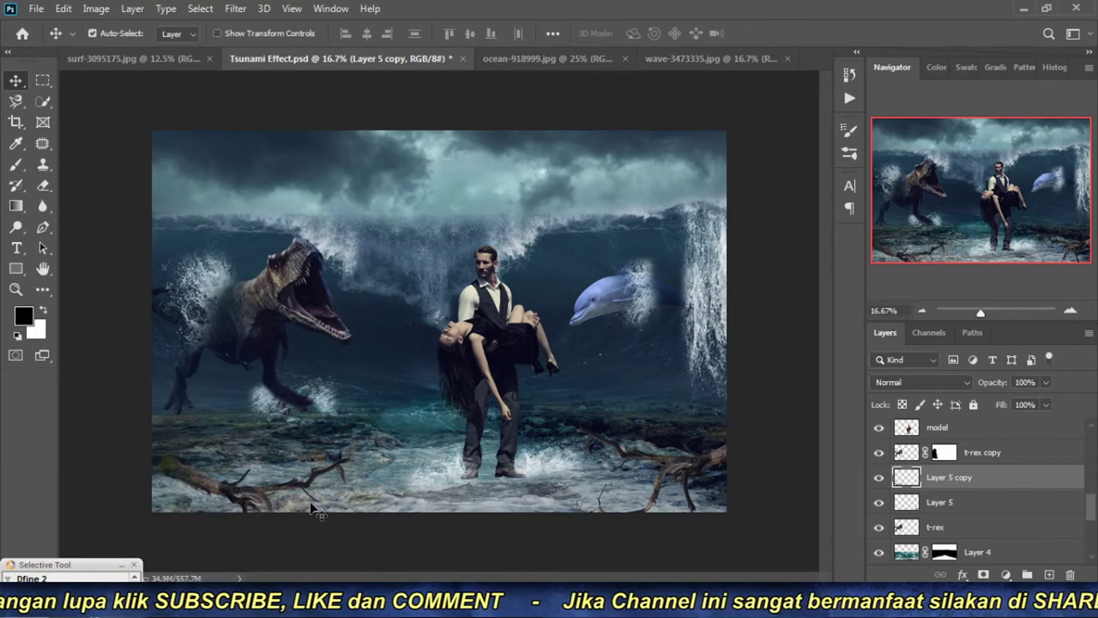
key(ctrl+t)
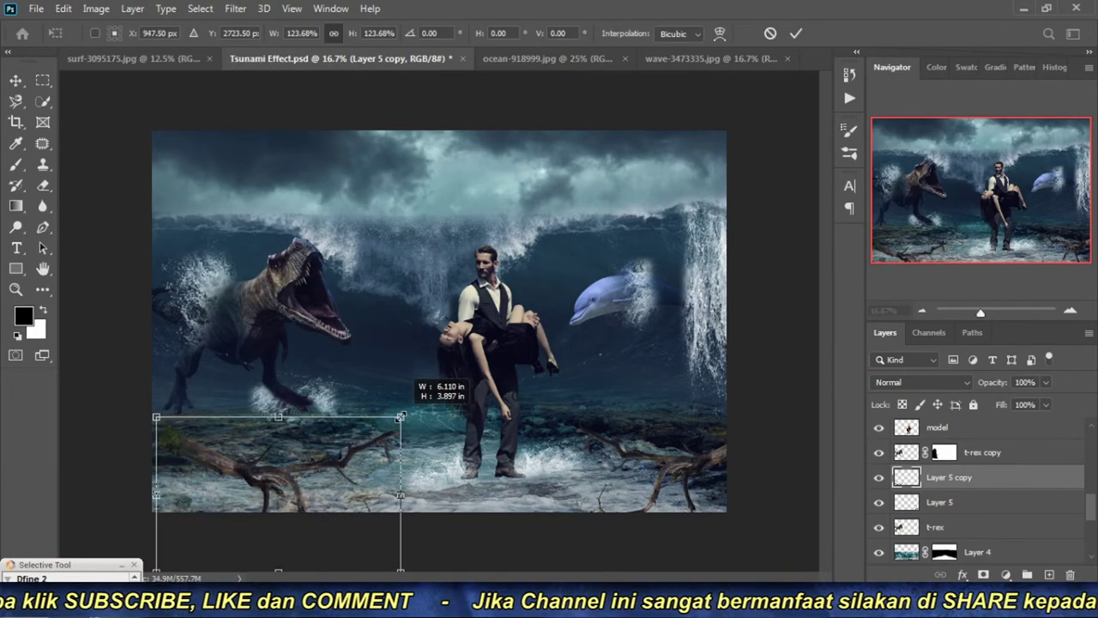
drag(353, 447, 407, 413)
drag(357, 519, 315, 514)
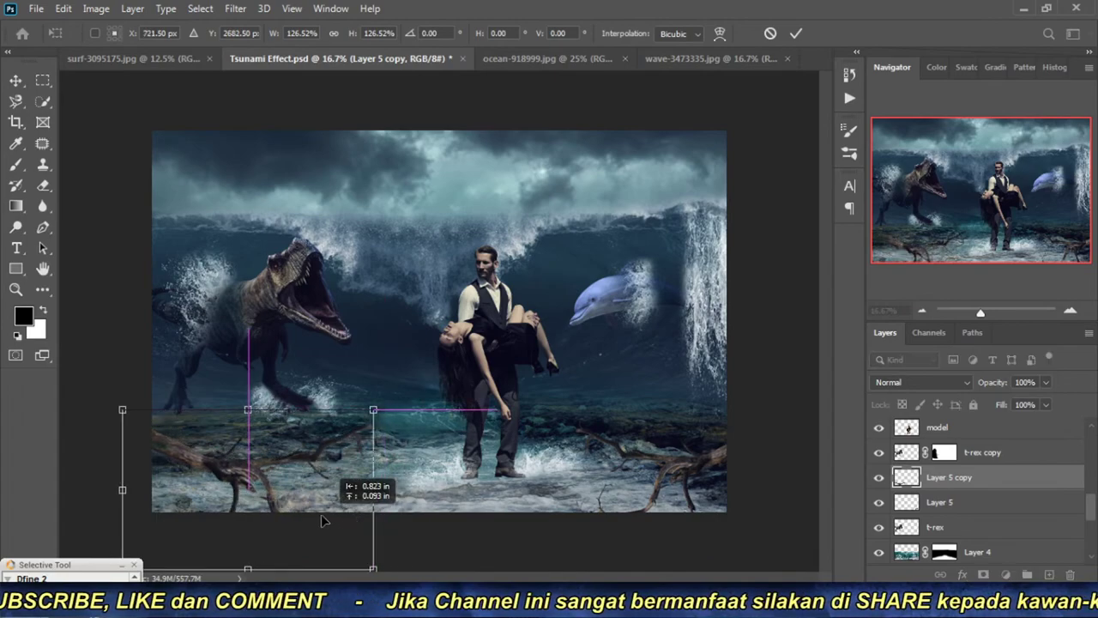
key(Return)
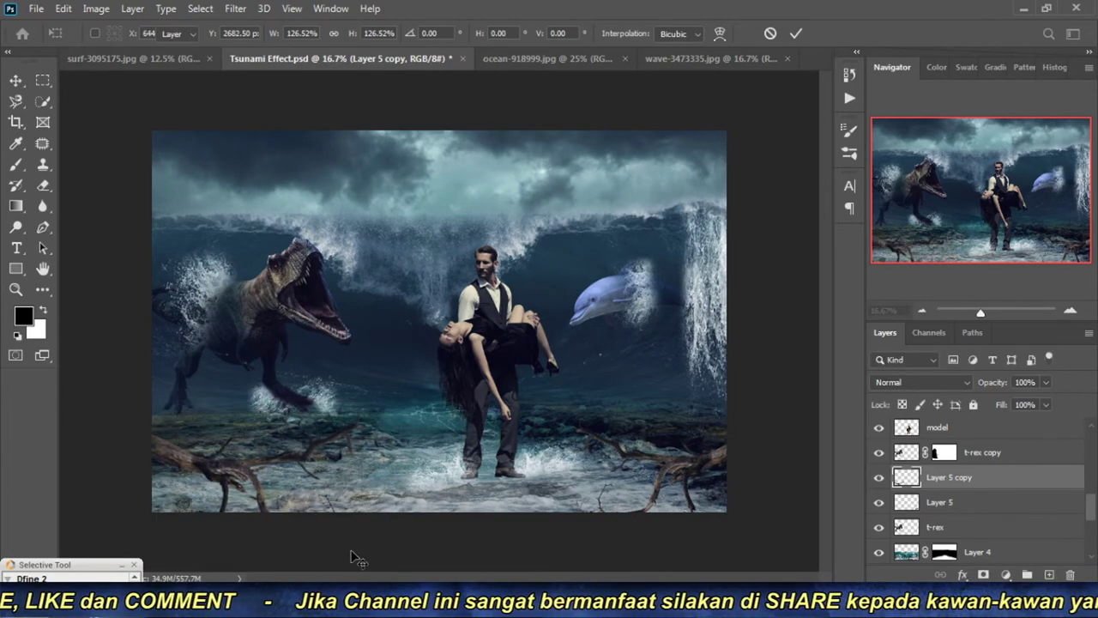
click(921, 311)
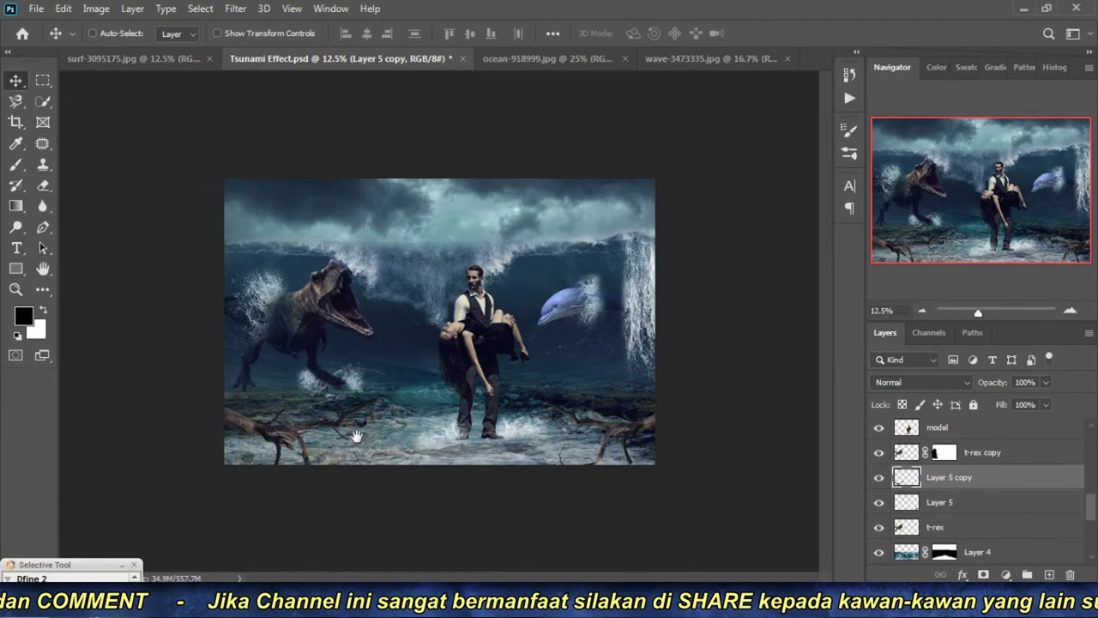
click(393, 416)
click(414, 464)
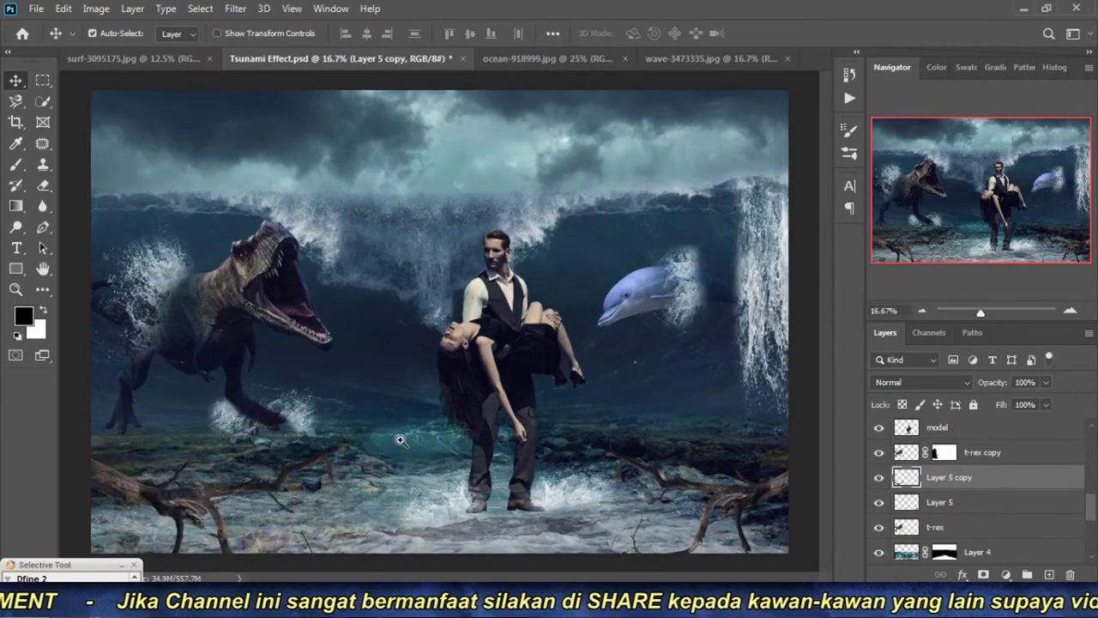
mouse_move(395, 438)
mouse_down()
mouse_move(486, 433)
mouse_move(558, 451)
mouse_move(449, 417)
mouse_move(394, 377)
mouse_up()
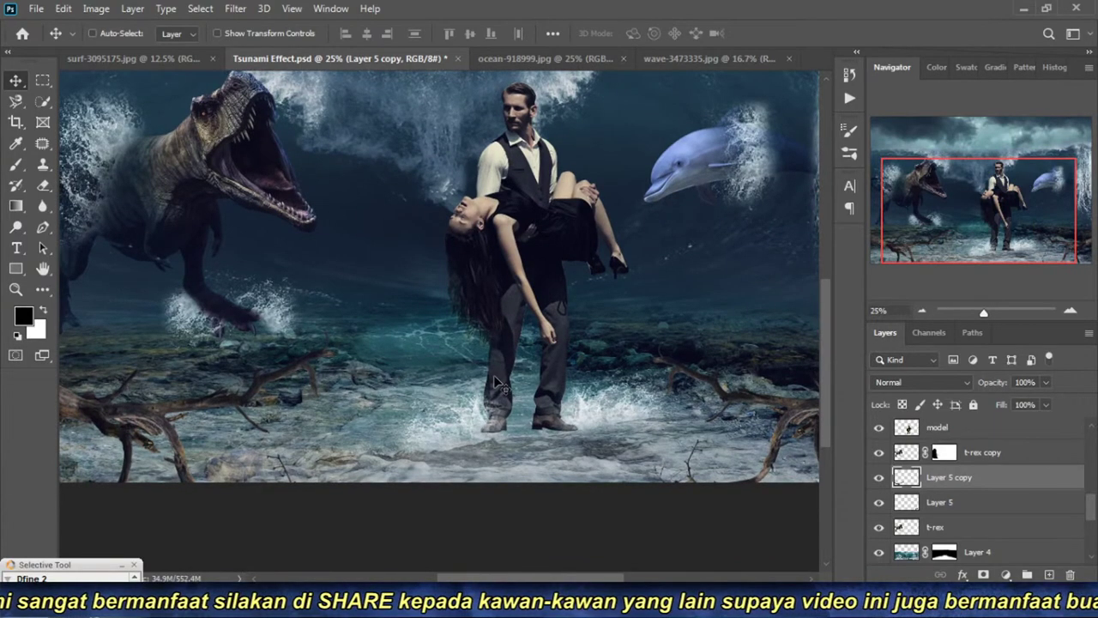
key(ctrl+minus)
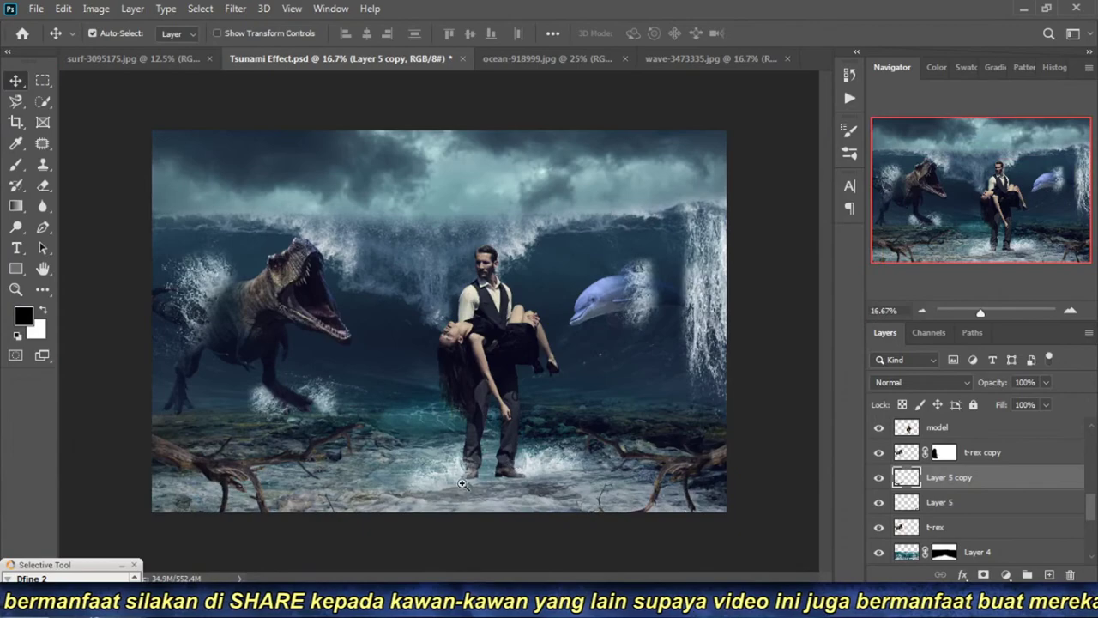
key(ctrl+plus)
key(ctrl+plus)
key(ctrl+plus)
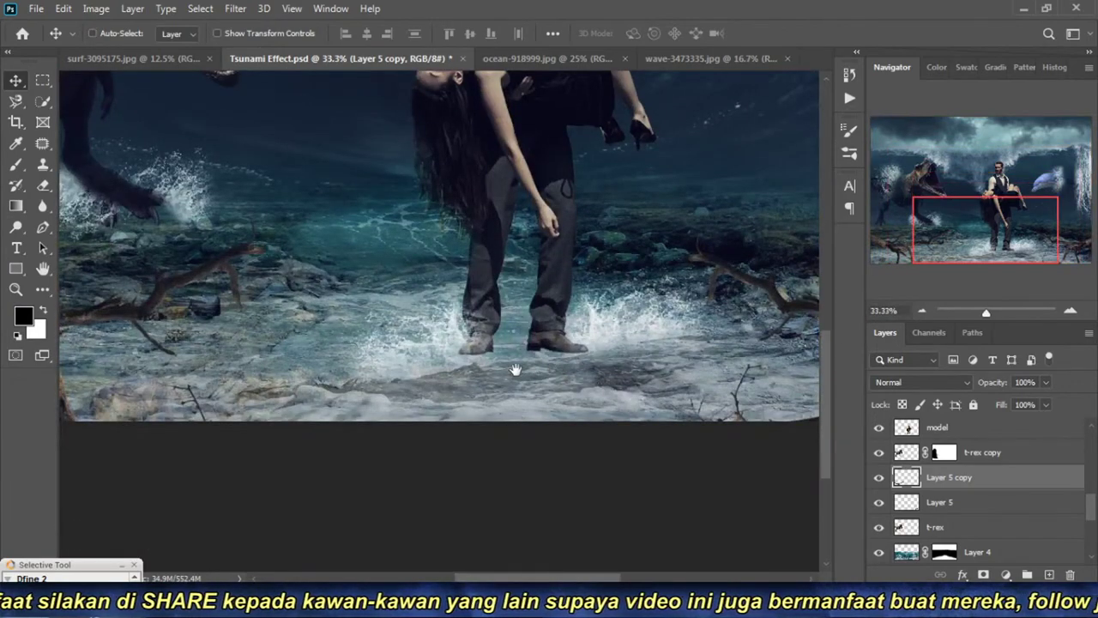
mouse_move(557, 371)
mouse_down()
mouse_move(621, 440)
mouse_move(700, 483)
mouse_move(689, 534)
mouse_up()
drag(491, 274, 493, 366)
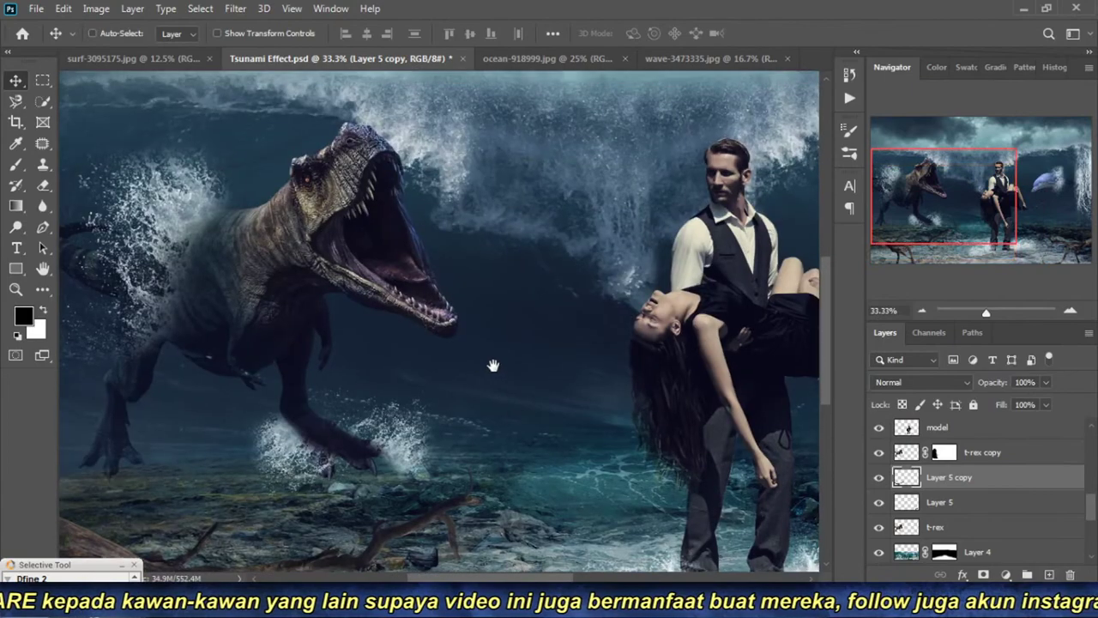
scroll(962, 489, down, 2)
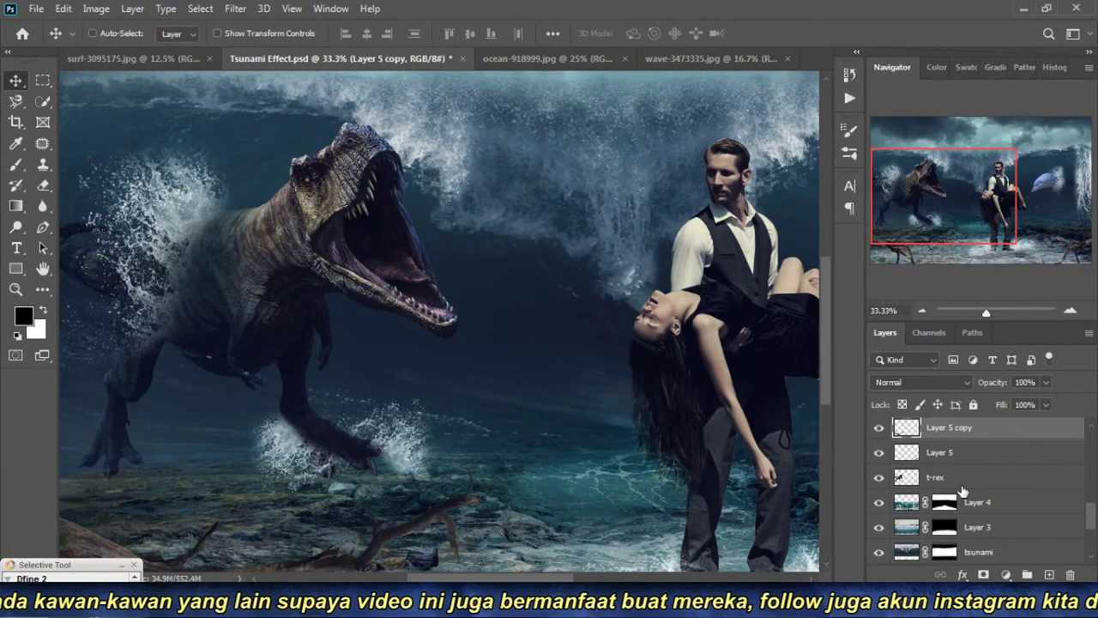
scroll(963, 489, down, 1)
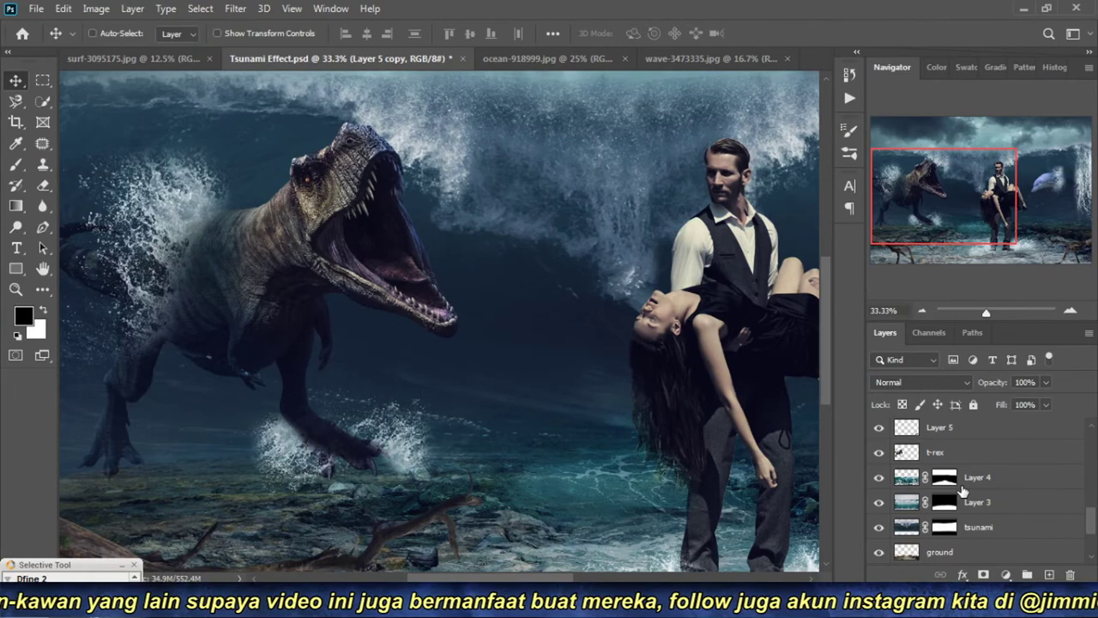
scroll(962, 489, up, 3)
scroll(962, 489, up, 1)
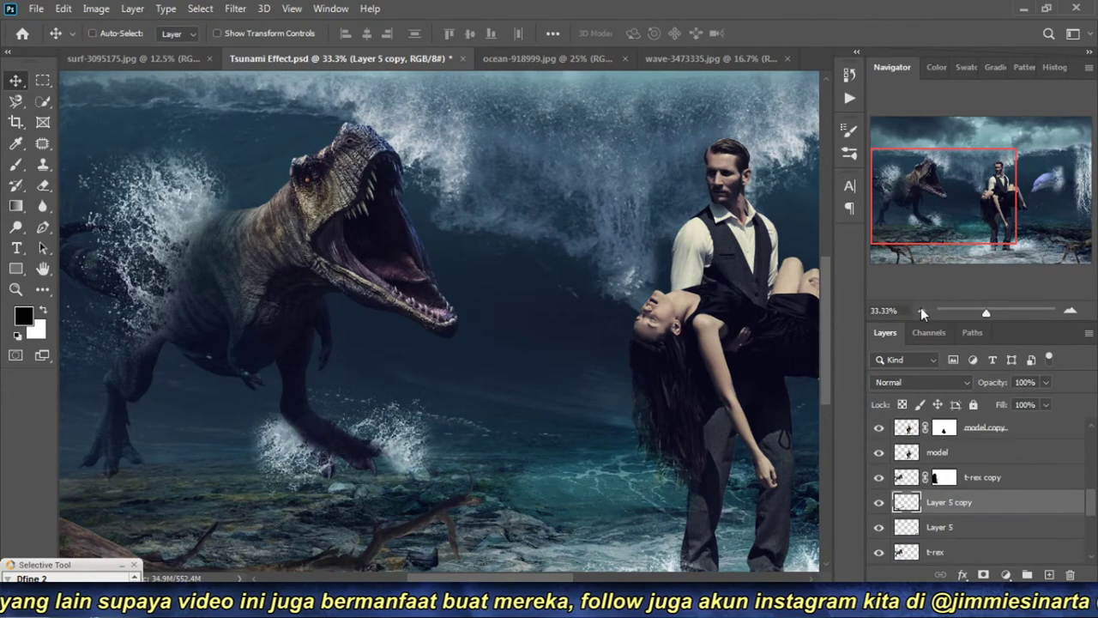
click(921, 311)
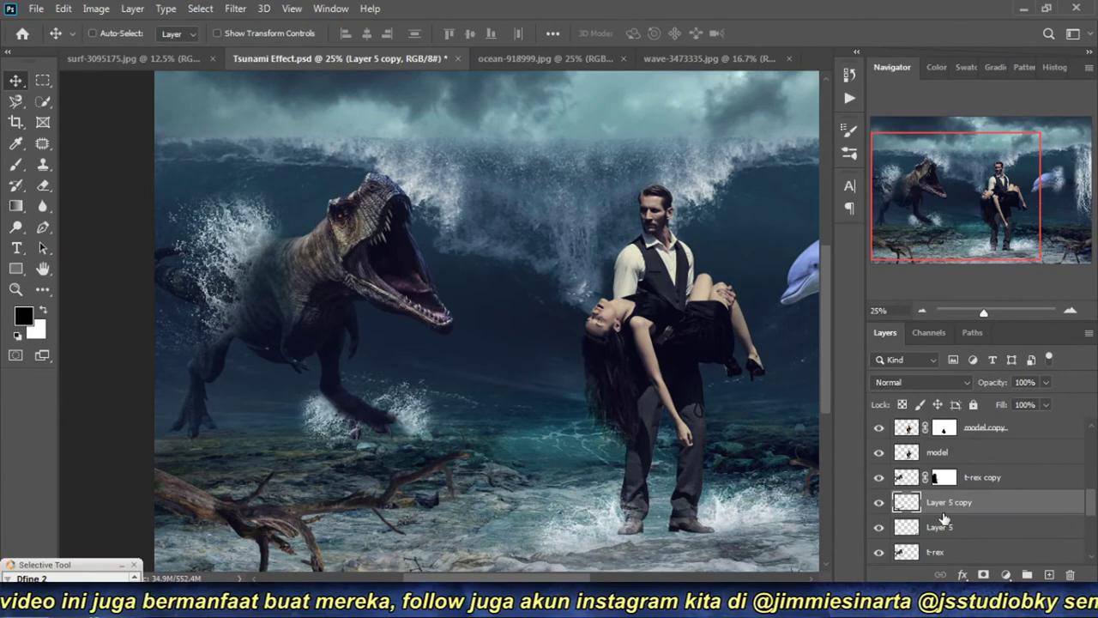
scroll(943, 514, up, 4)
scroll(927, 510, up, 2)
scroll(900, 502, up, 1)
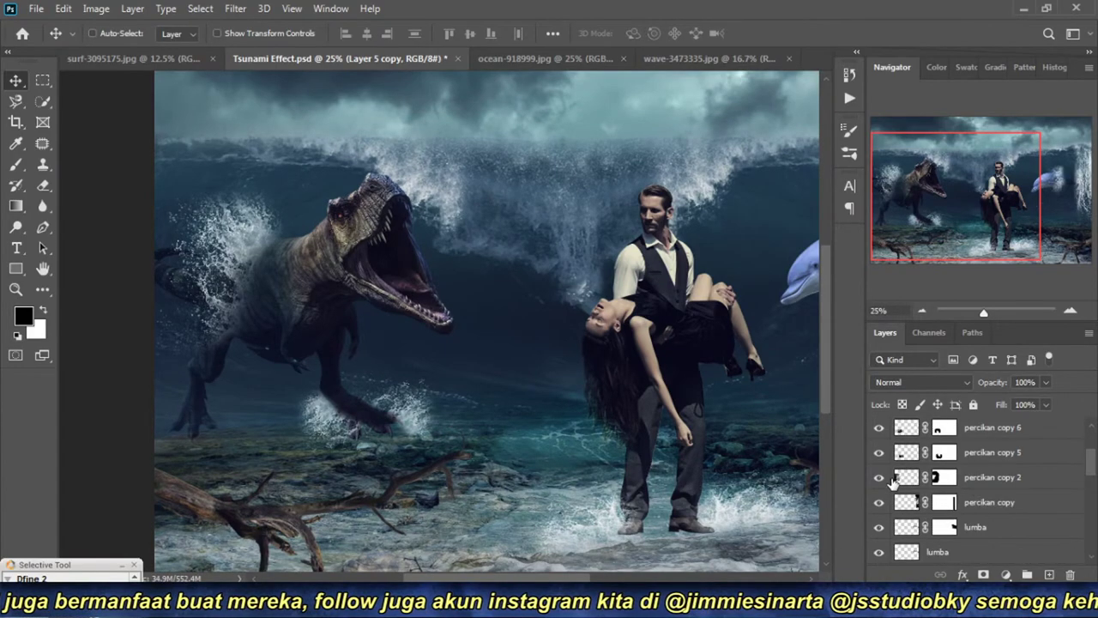
Step: Duplicate the percikan copy 2 splash, rotate it about -104° and shrink it to 61% at the T-rex's jaw
click(878, 478)
click(903, 480)
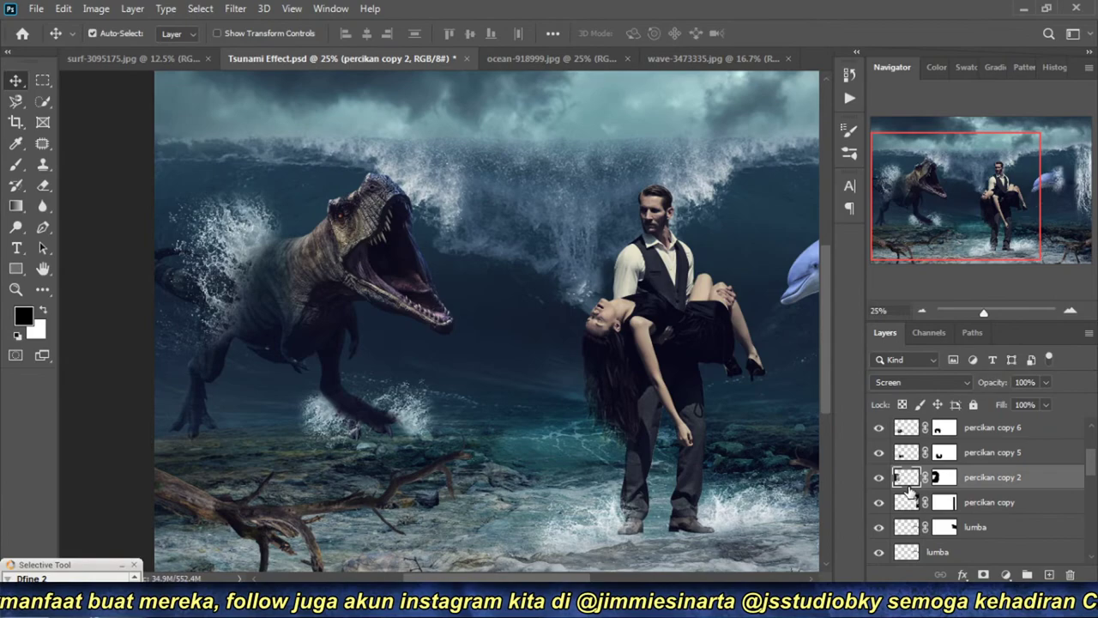
key(ctrl+j)
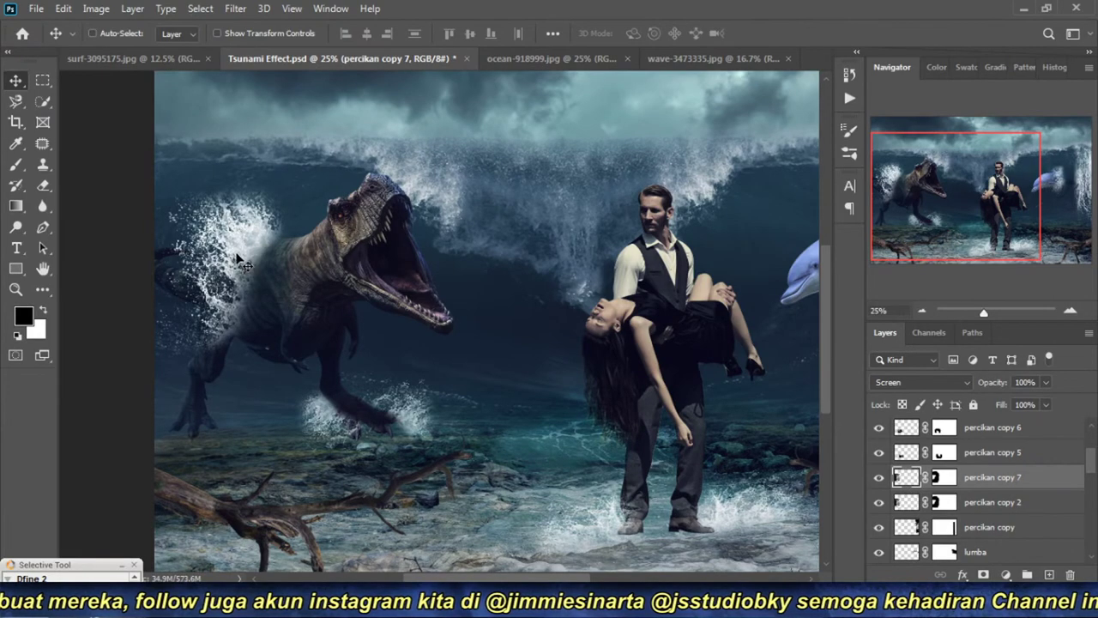
mouse_move(250, 262)
mouse_down()
mouse_move(422, 306)
mouse_move(483, 347)
mouse_up()
key(ctrl+t)
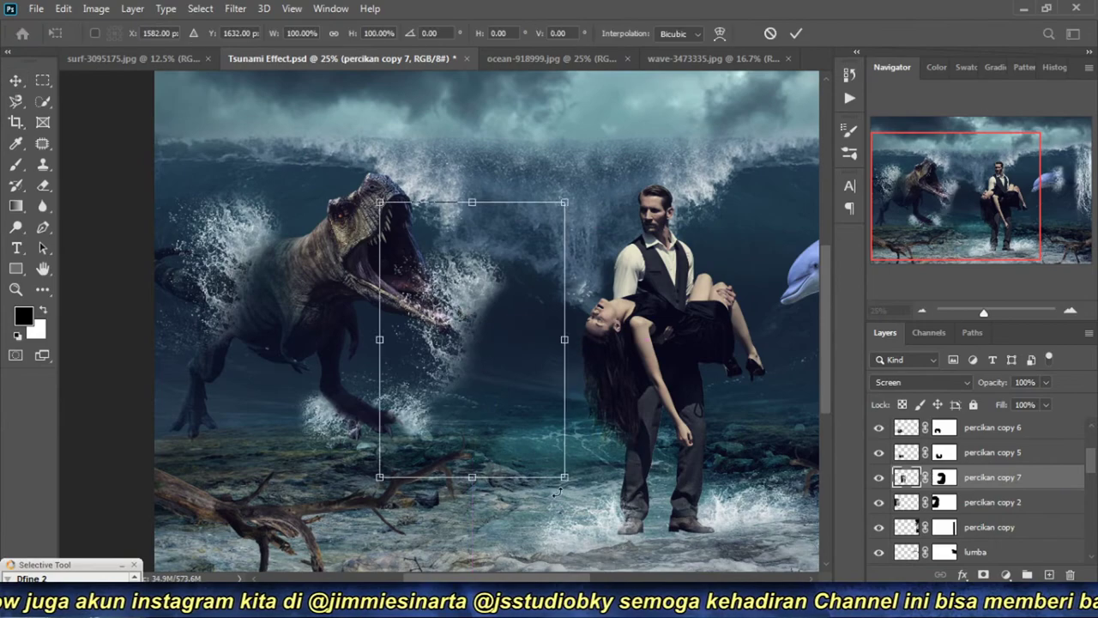
drag(558, 492, 590, 219)
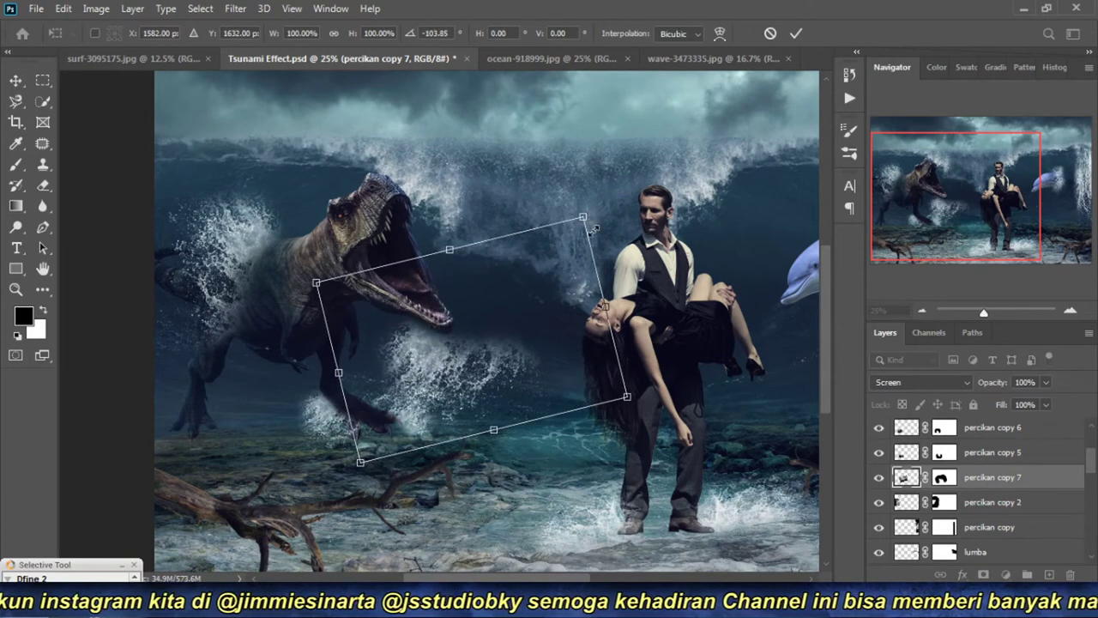
key(Return)
drag(489, 361, 512, 405)
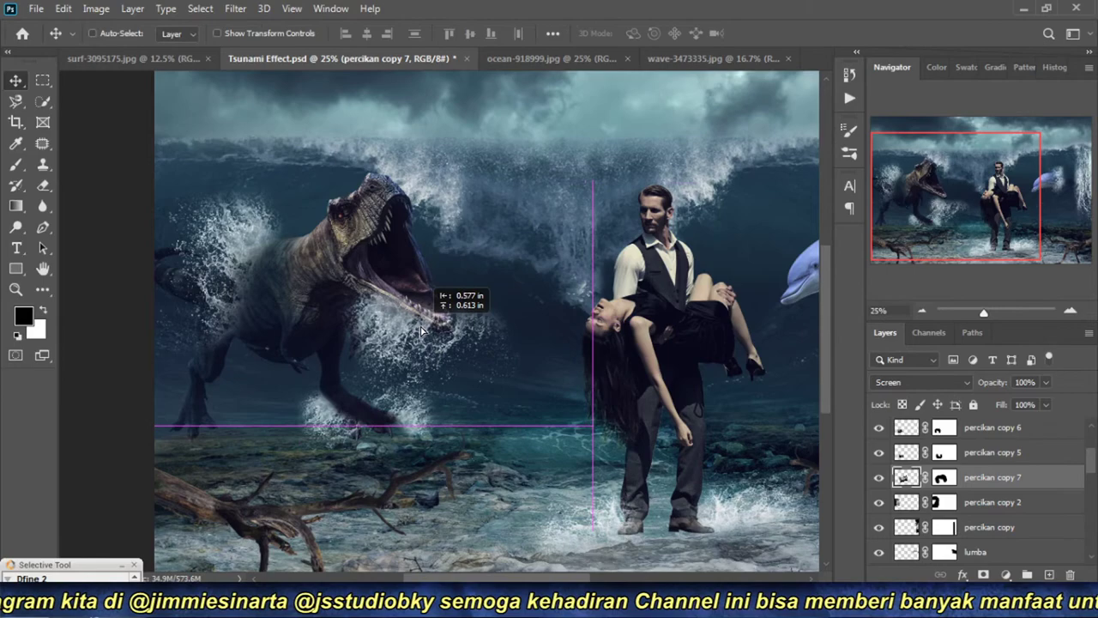
key(ctrl+t)
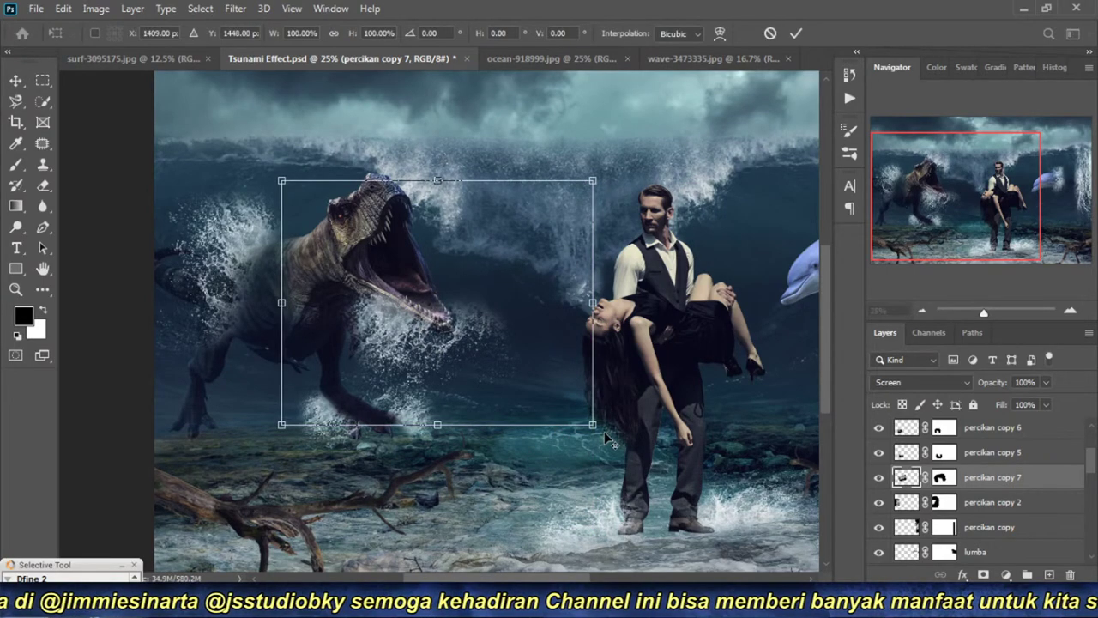
drag(594, 425, 532, 376)
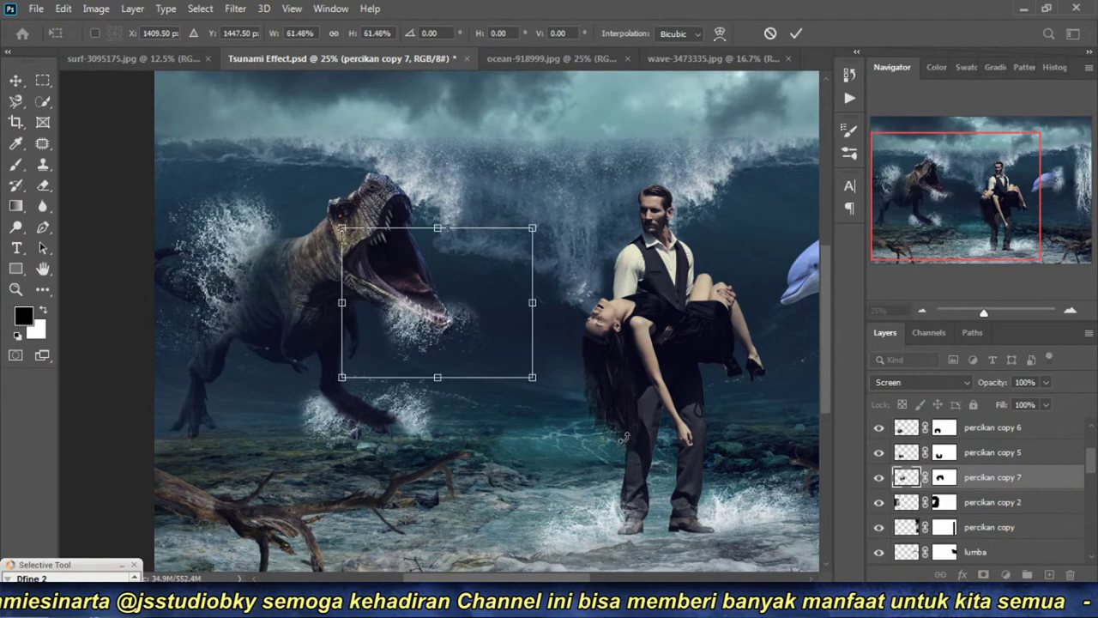
key(Return)
Step: Position the splash under the jaw and squash it to 70% height
drag(409, 320, 393, 326)
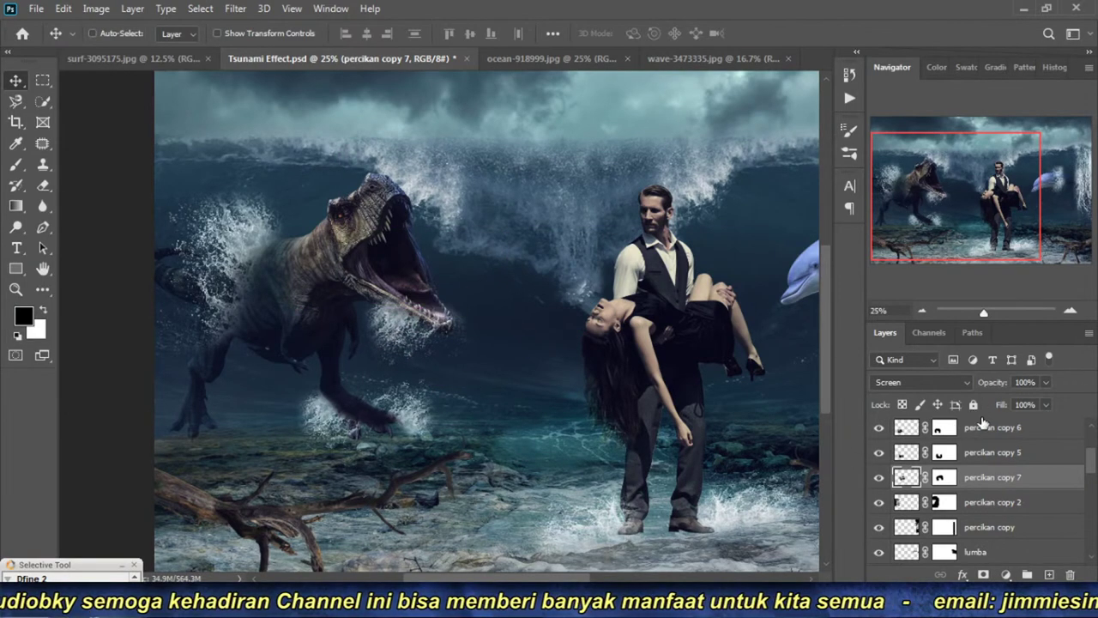
click(1069, 311)
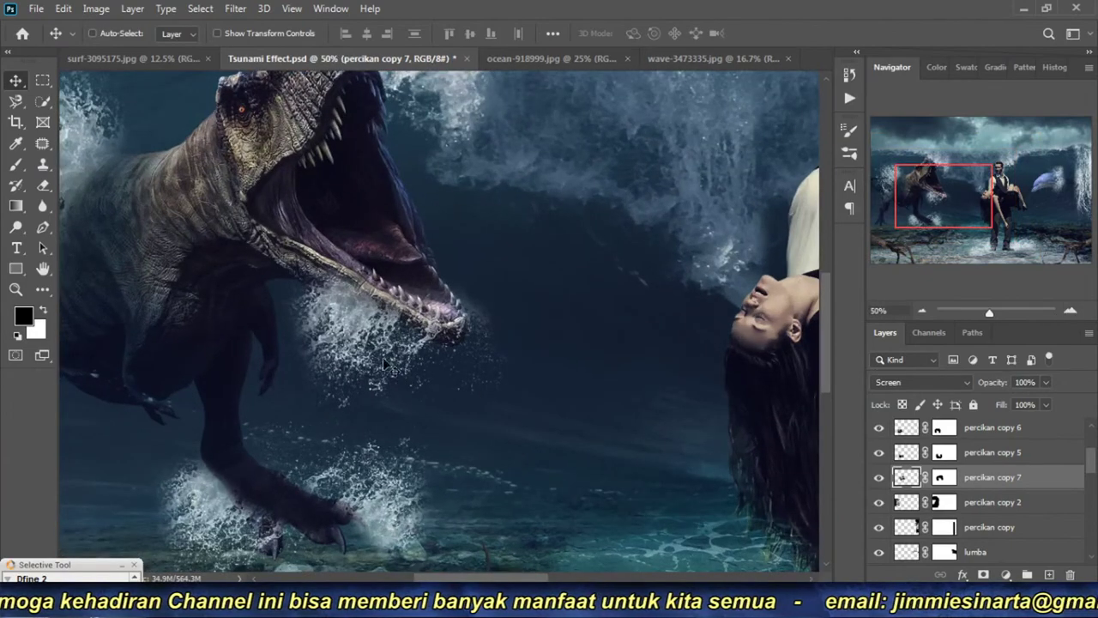
drag(341, 355, 362, 358)
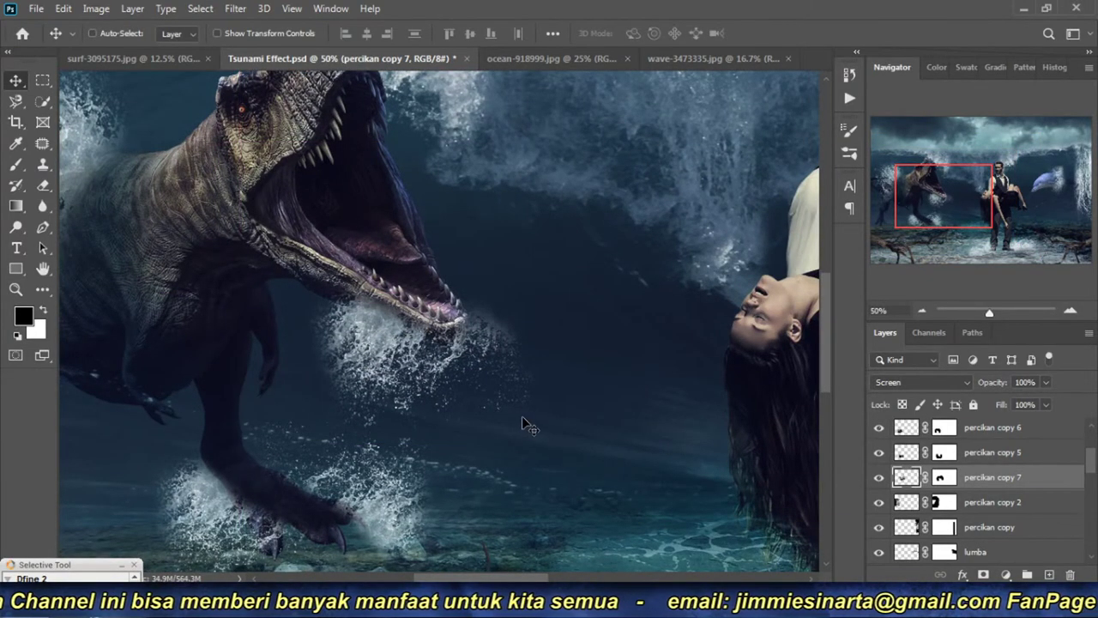
key(ctrl+t)
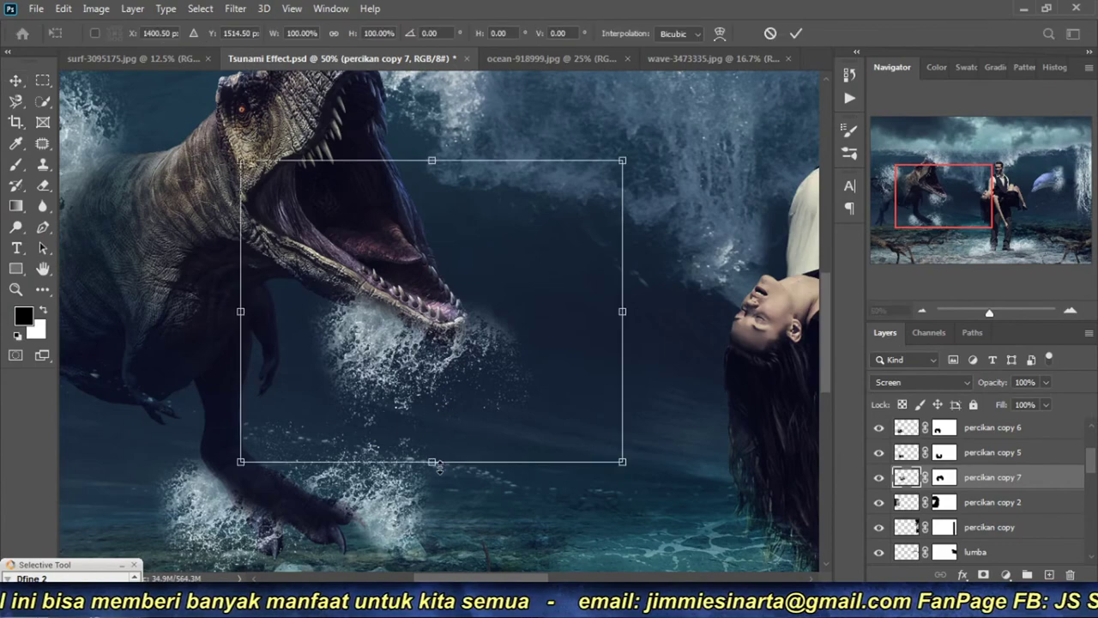
drag(438, 467, 441, 371)
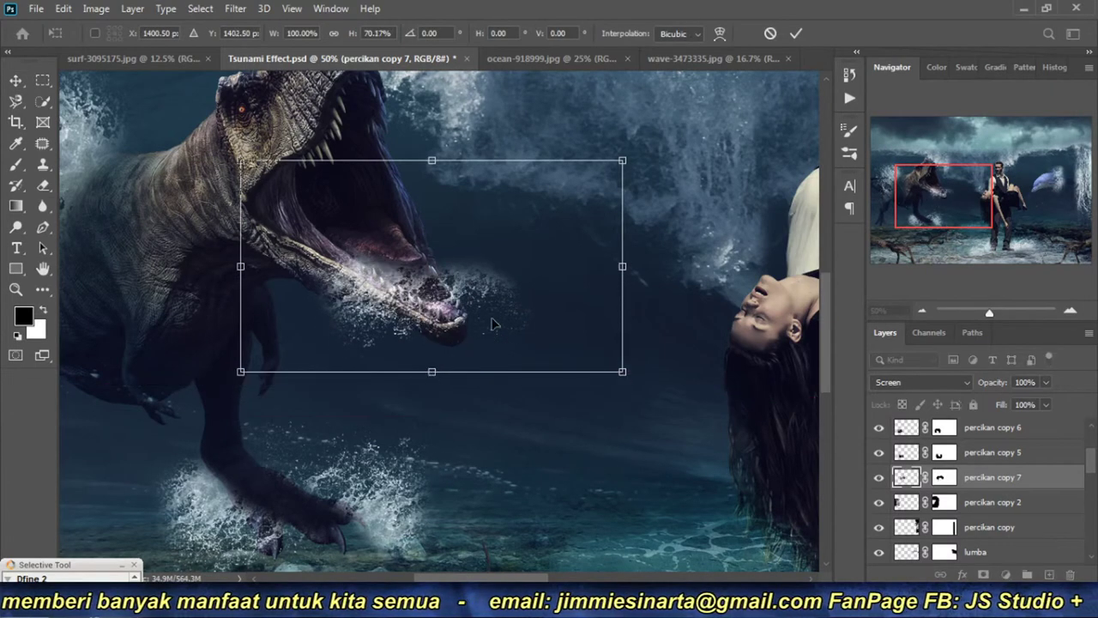
drag(493, 323, 498, 371)
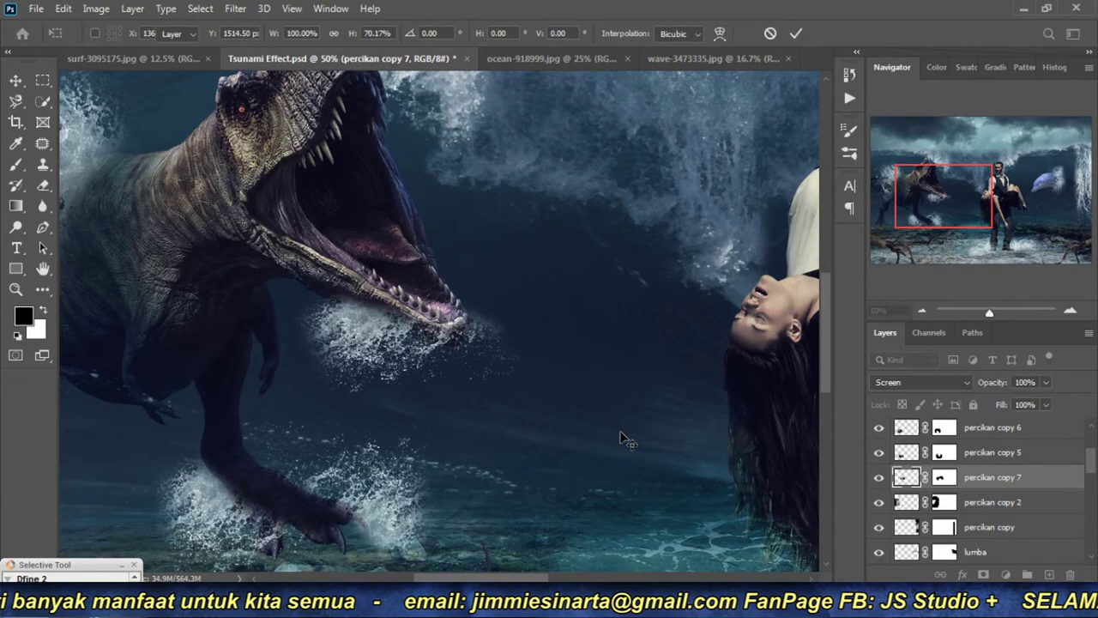
key(Return)
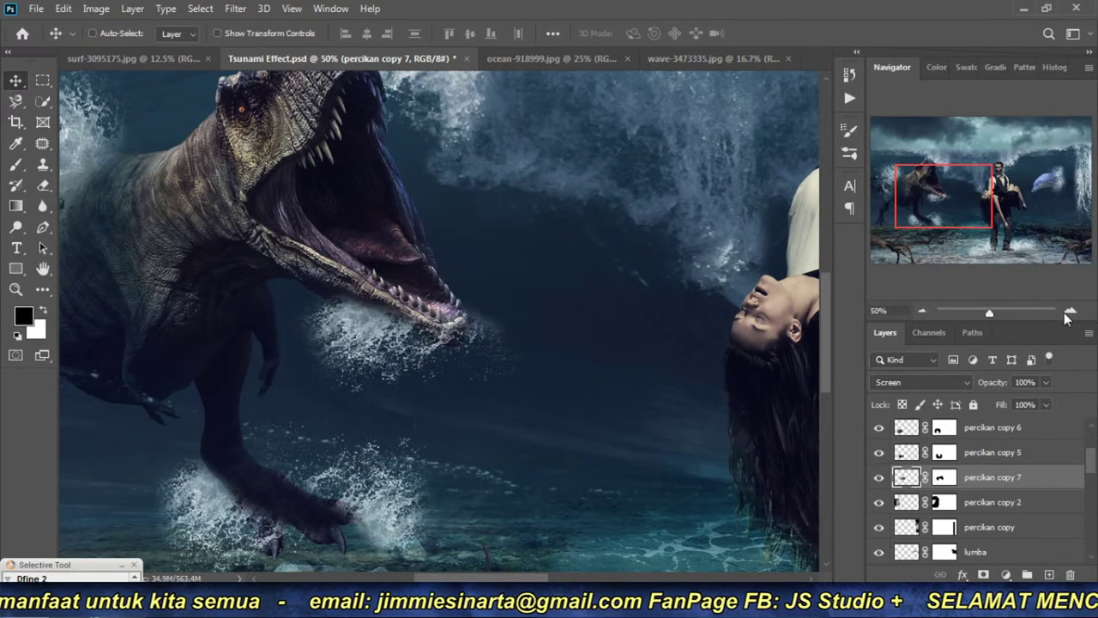
Step: Fine-tune the splash under the jaw and tilt it about 3° clockwise
click(1070, 311)
drag(340, 348, 324, 345)
key(ctrl+t)
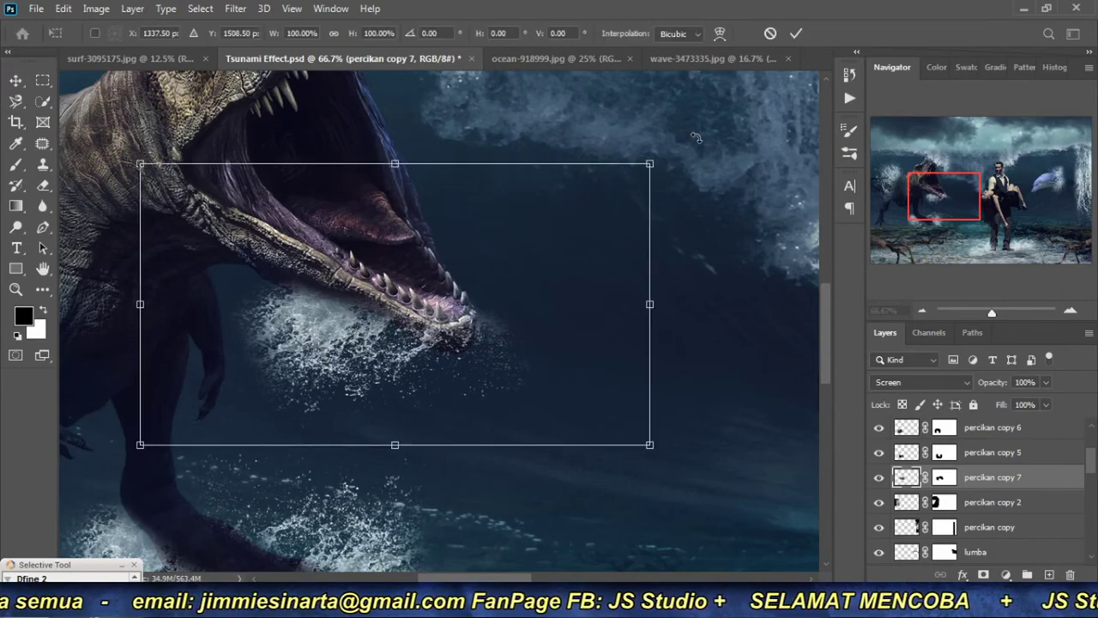
drag(695, 137, 706, 151)
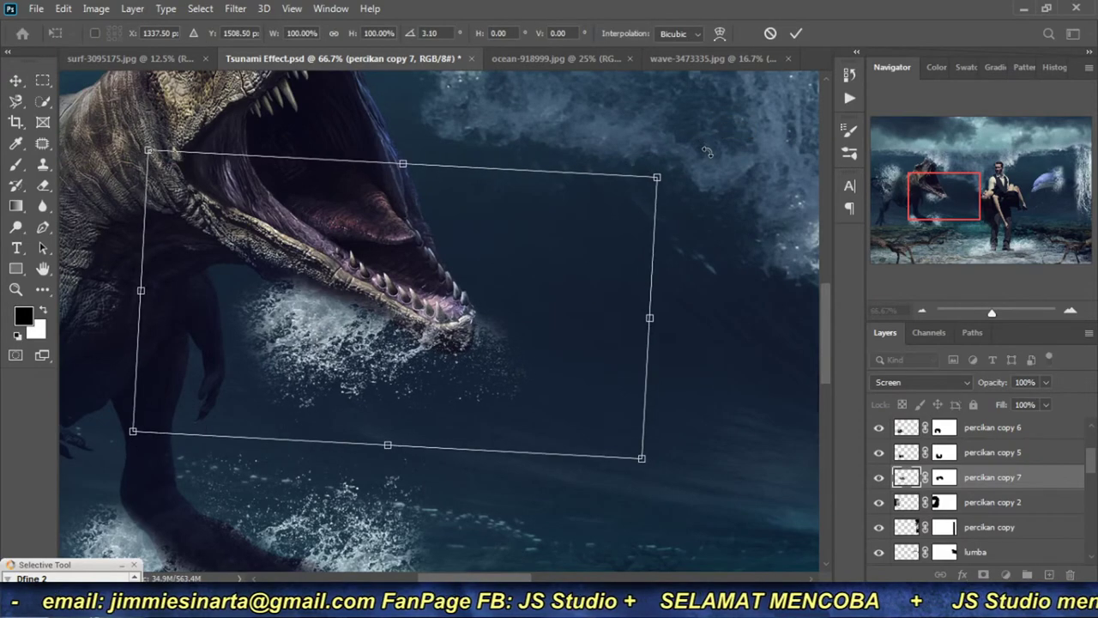
key(Return)
click(920, 307)
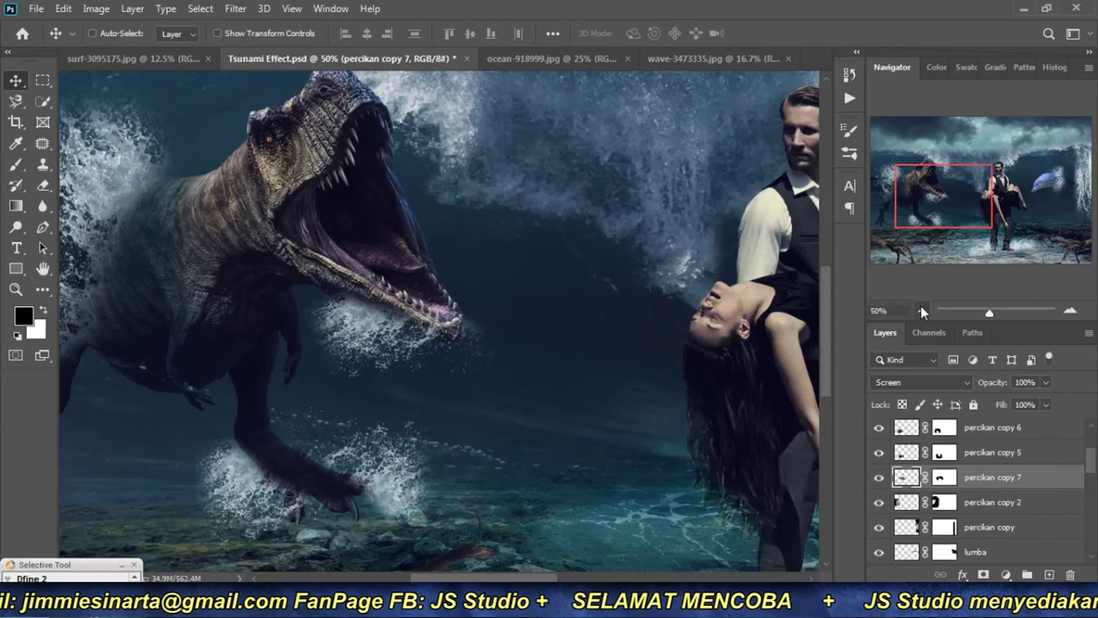
click(920, 307)
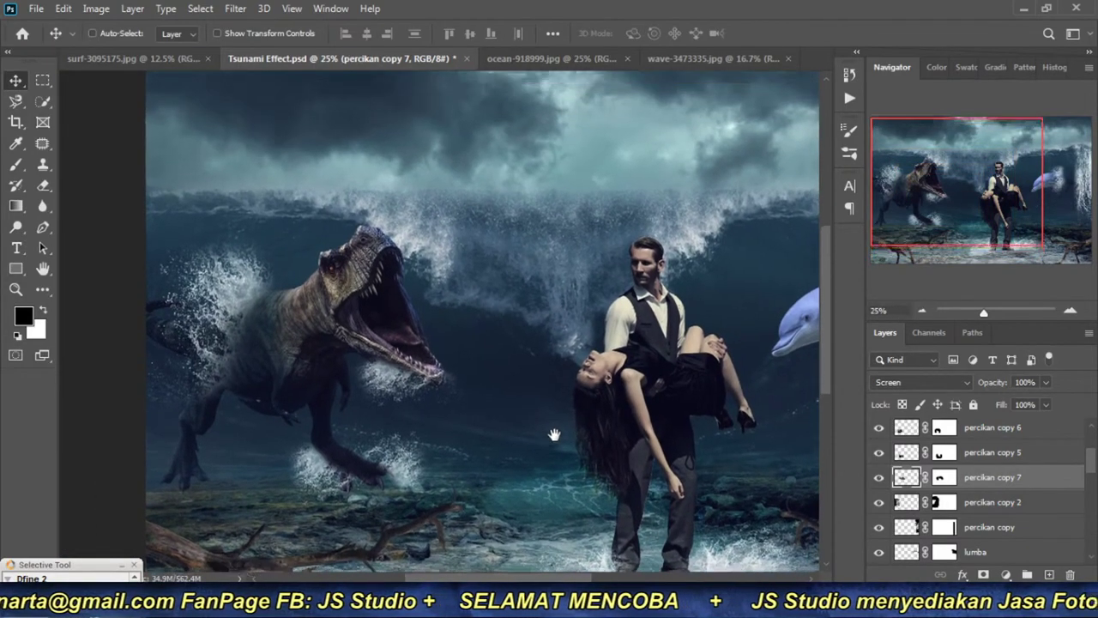
ctrl+click(498, 261)
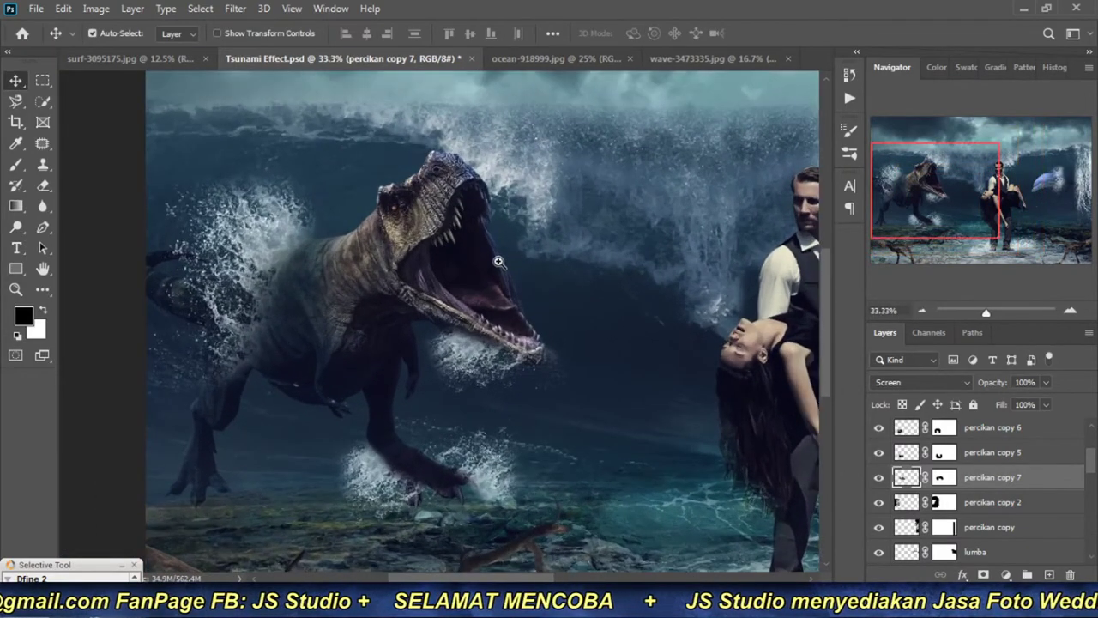
ctrl+click(498, 262)
Step: Duplicate the mouth splash, rotate it about -44° and move it over the upper jaw
key(ctrl+j)
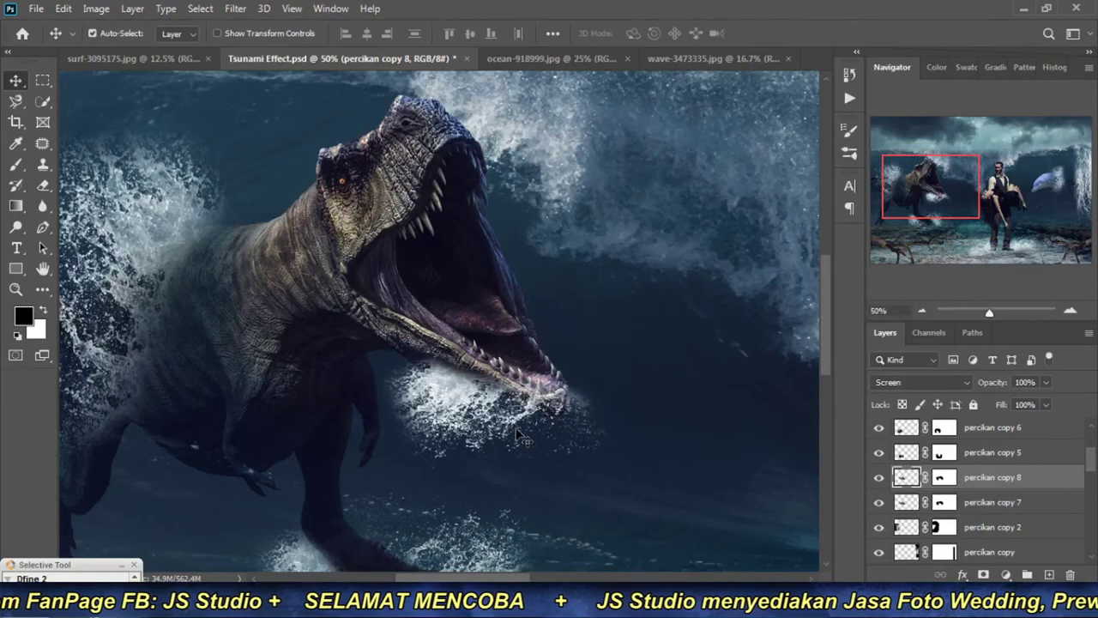
drag(519, 436, 542, 291)
key(ctrl+t)
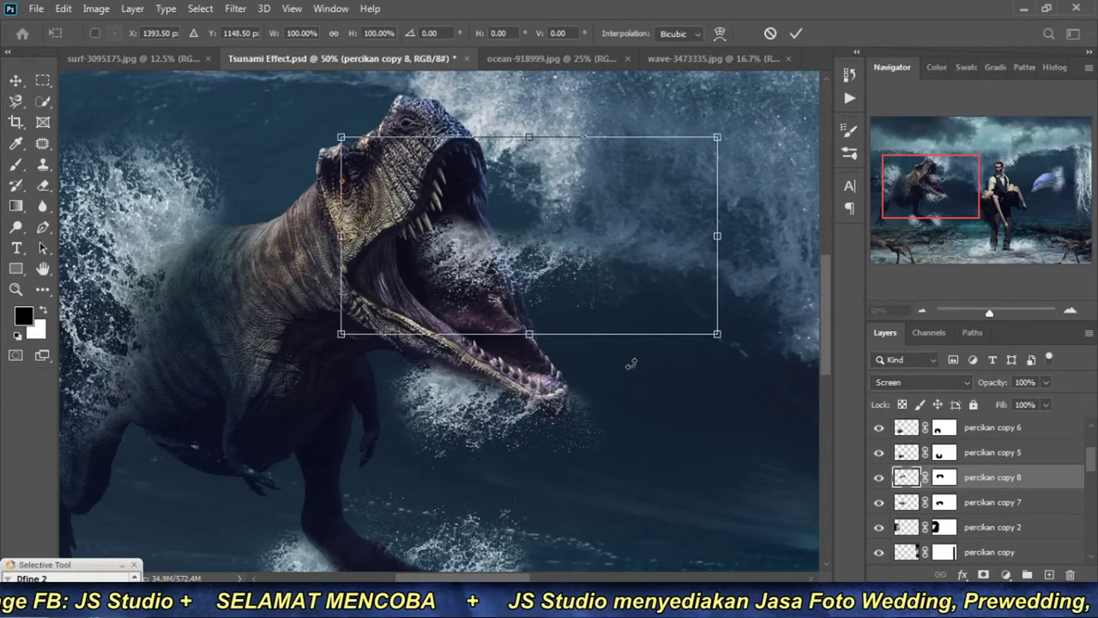
drag(730, 378, 730, 182)
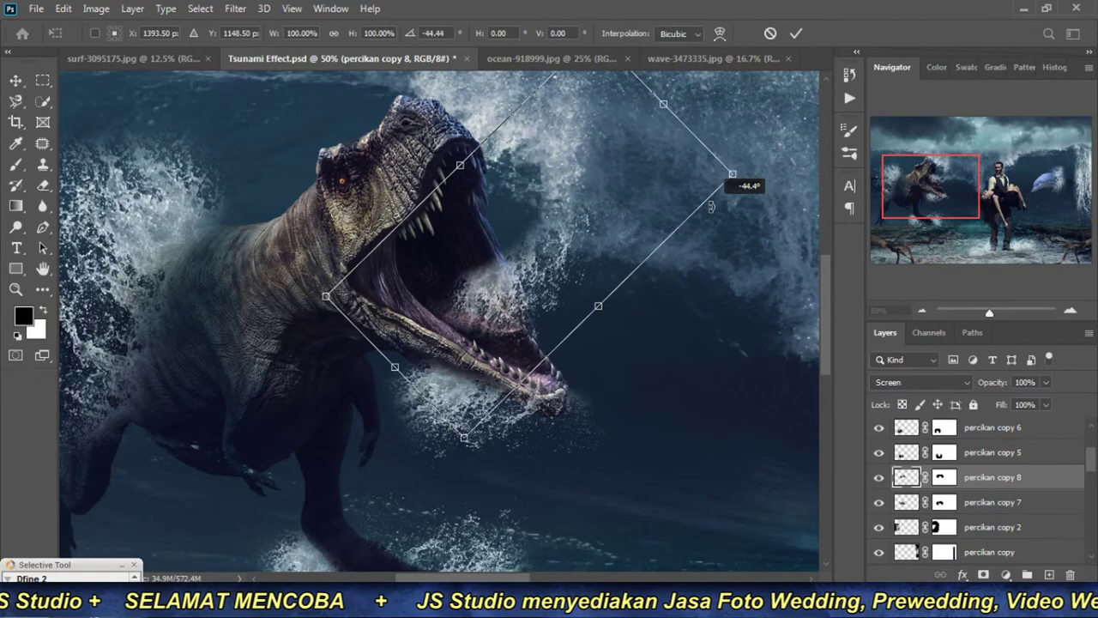
drag(647, 194, 558, 112)
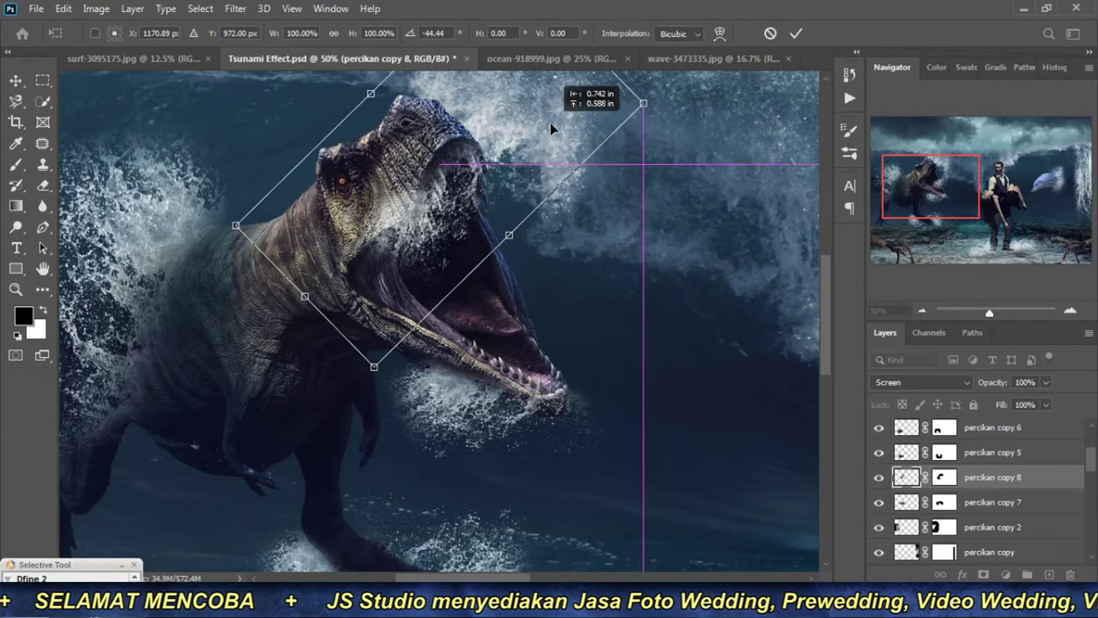
key(Return)
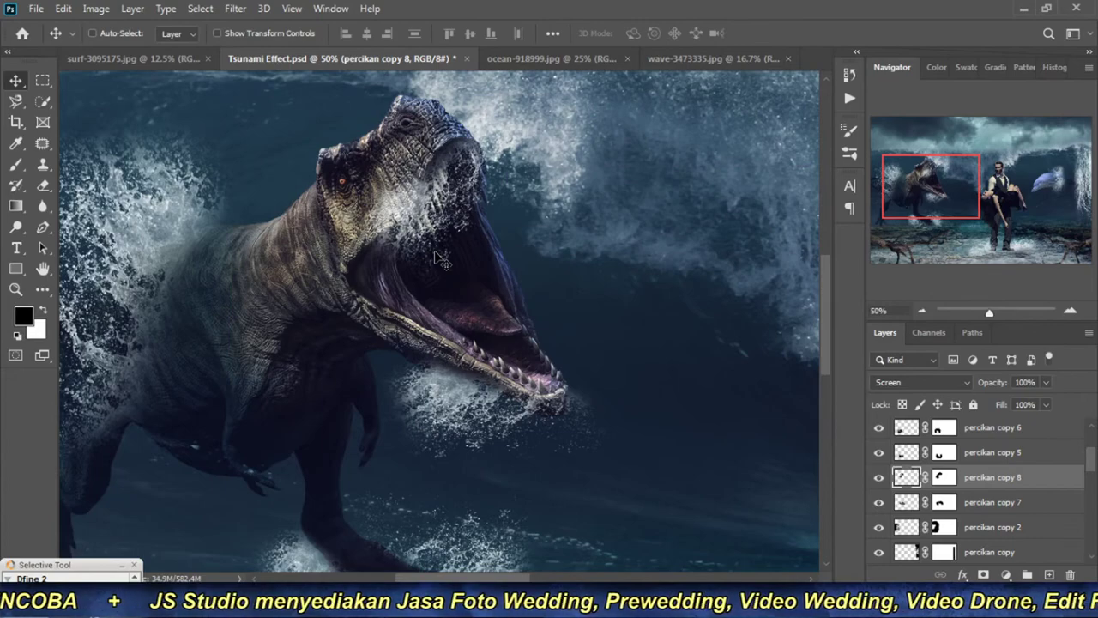
Step: Widen the upper-jaw splash to about 117% and tilt it -11°
key(ctrl)
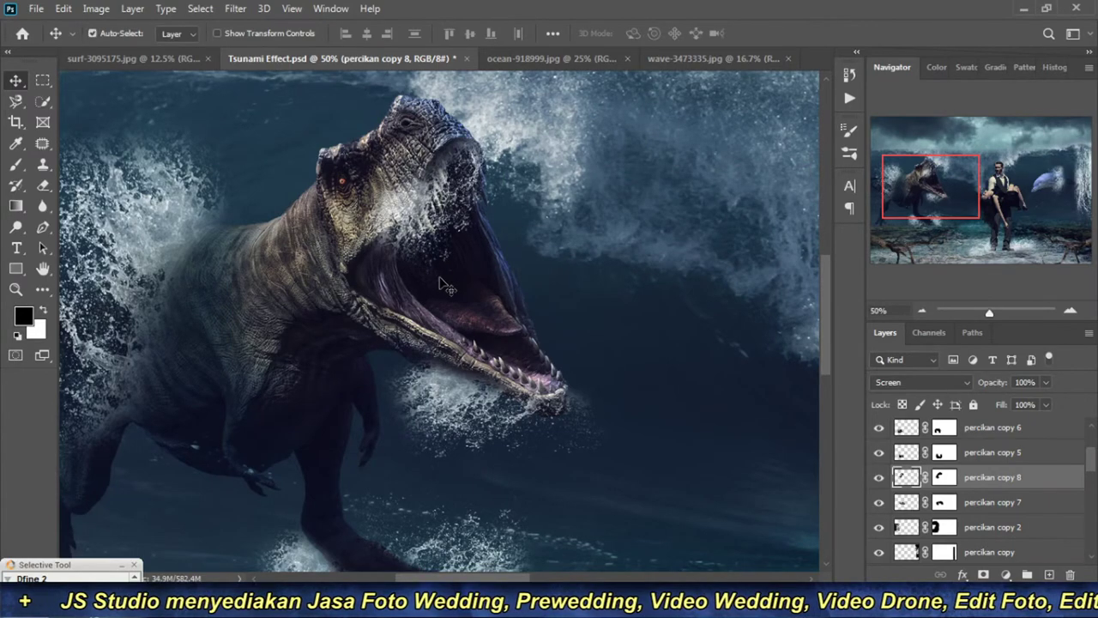
key(ctrl+t)
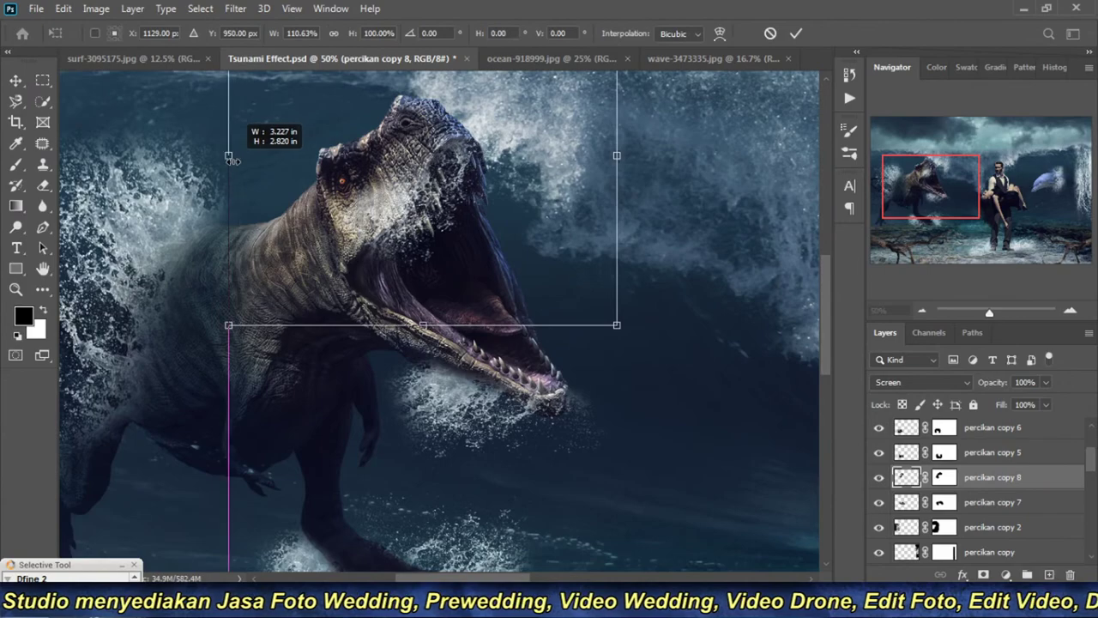
drag(265, 156, 206, 156)
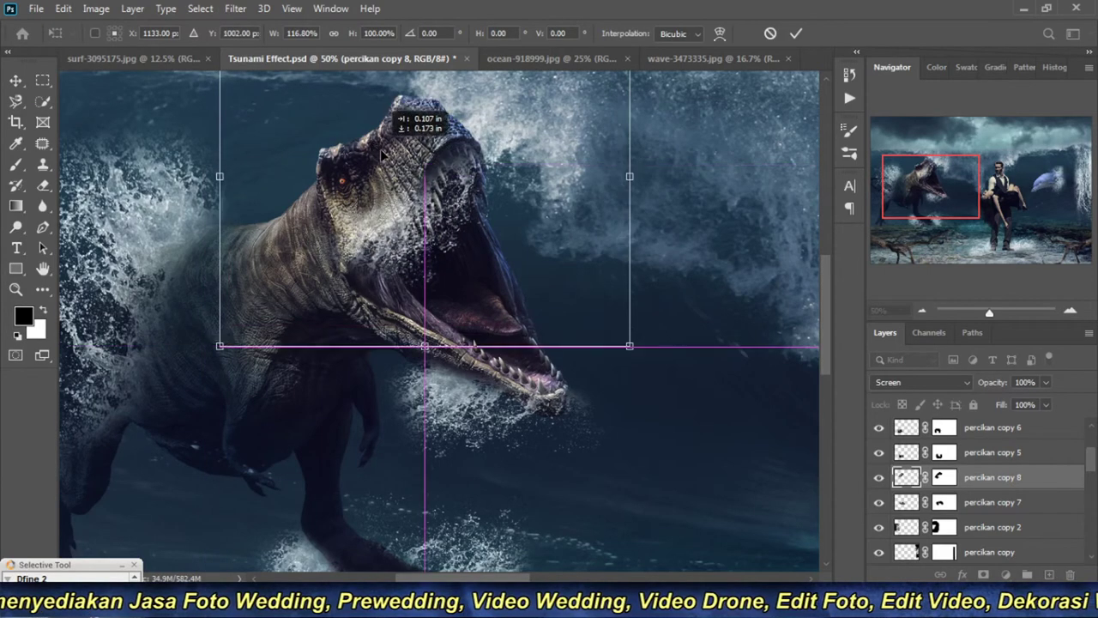
drag(374, 138, 409, 160)
drag(676, 377, 696, 322)
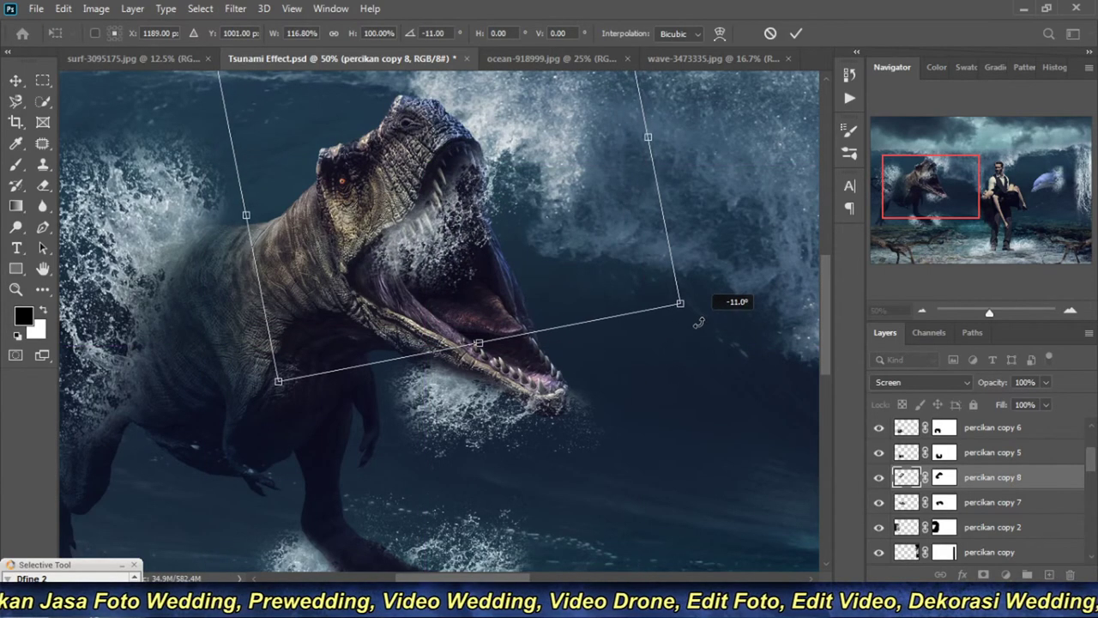
drag(579, 260, 557, 257)
key(Return)
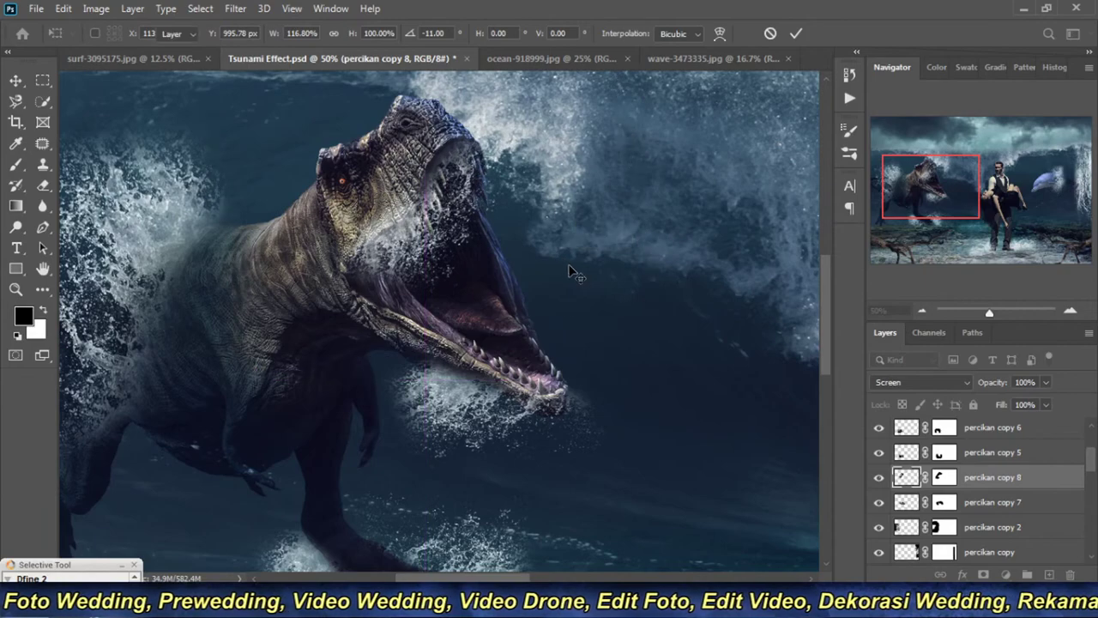
Step: Lower the mouth splash layer's opacity to 72% and review it in context
scroll(489, 254, up, 1)
scroll(476, 245, up, 1)
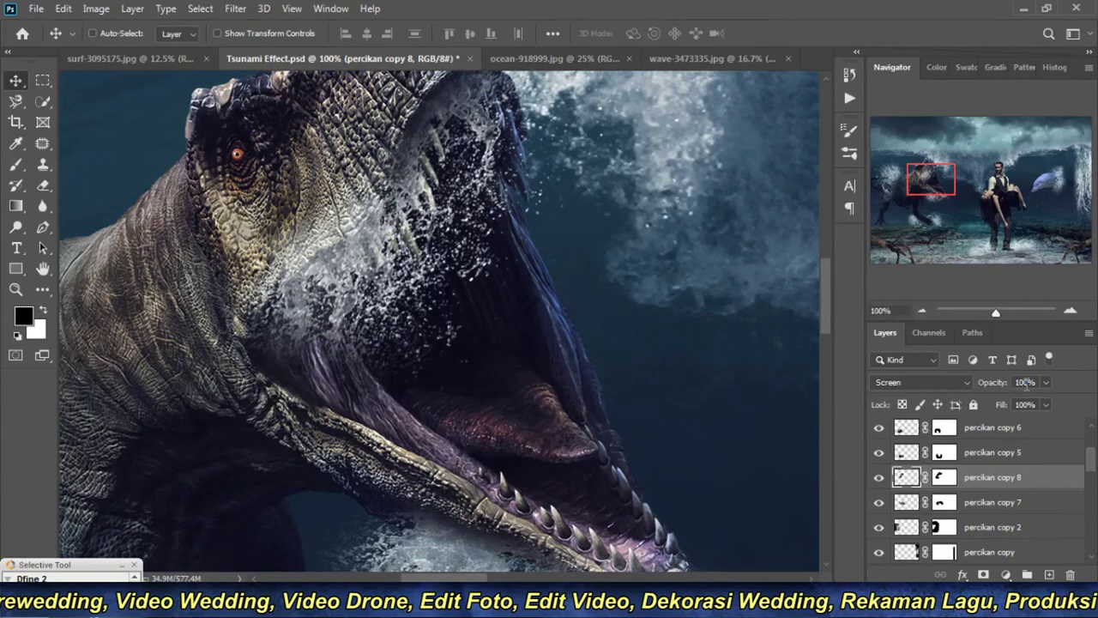
text(80)
key(Return)
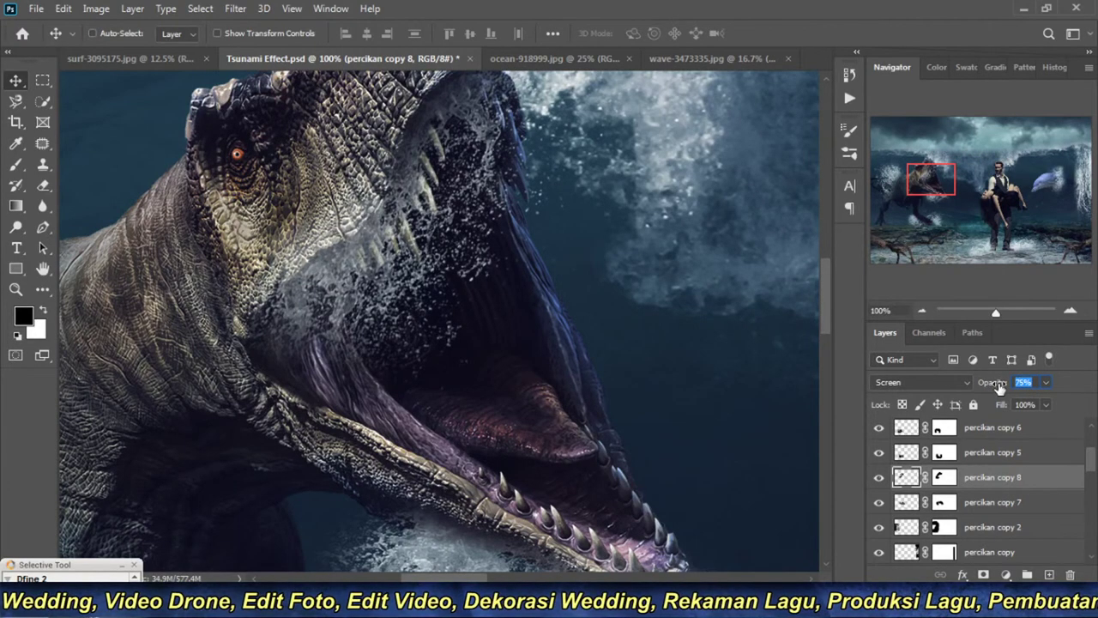
click(919, 311)
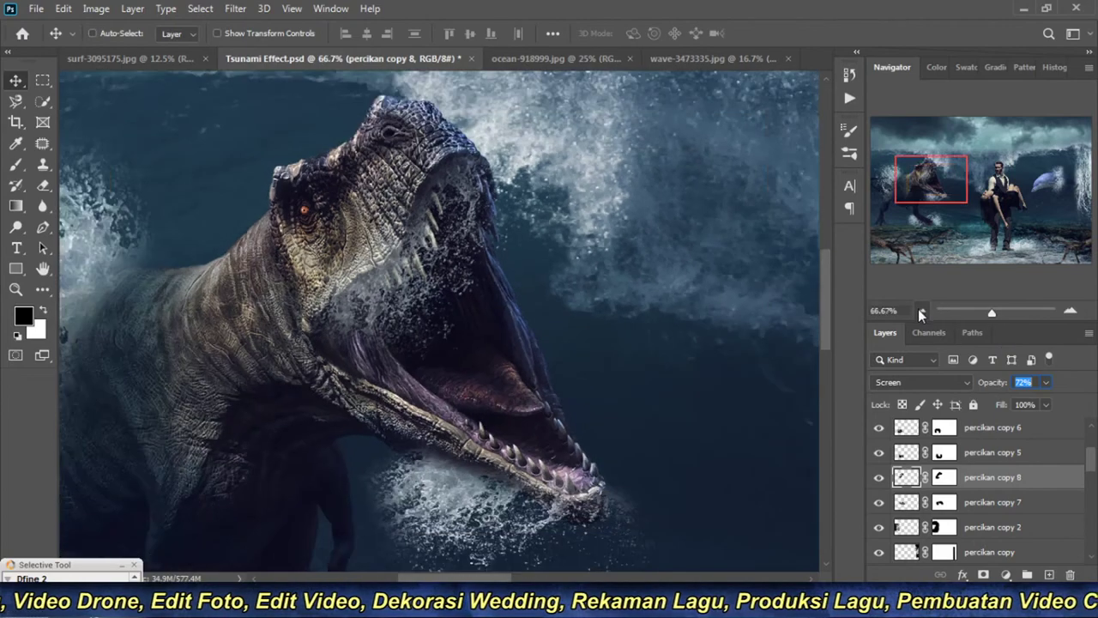
click(919, 310)
Step: Zoom to the T-rex's legs and select the percikan copy 2 splash layer
drag(346, 390, 466, 269)
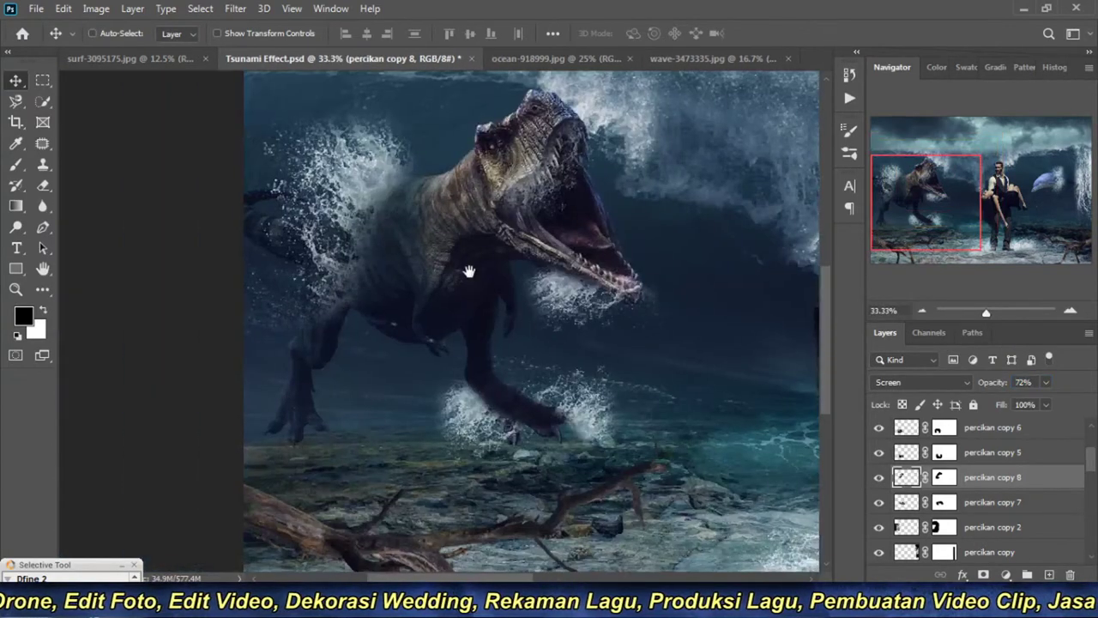
ctrl+click(478, 265)
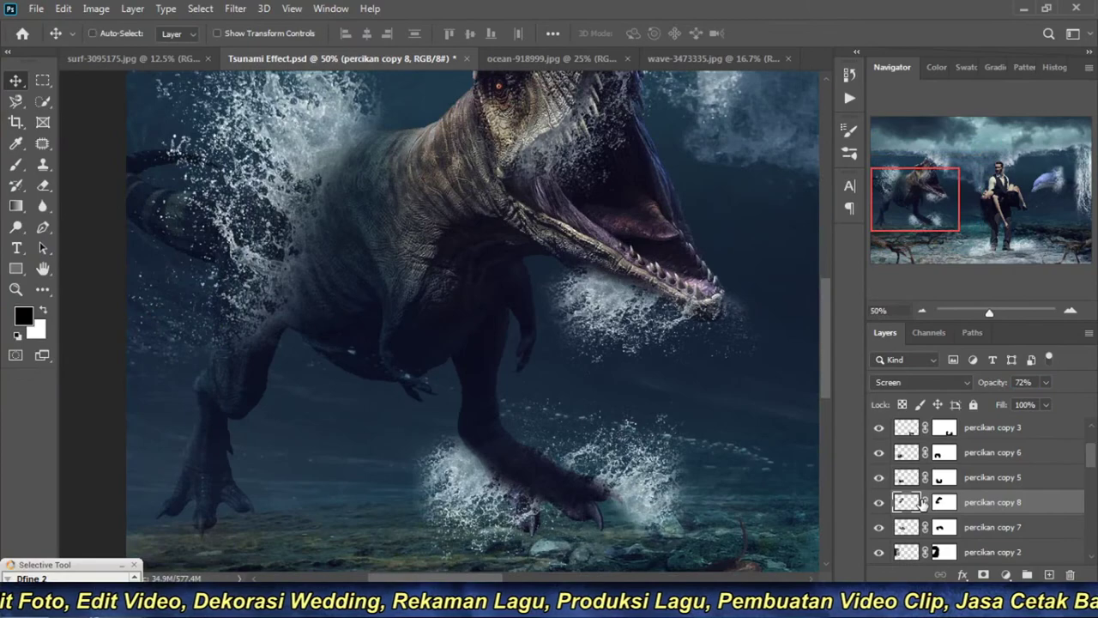
scroll(922, 503, down, 1)
scroll(922, 503, up, 1)
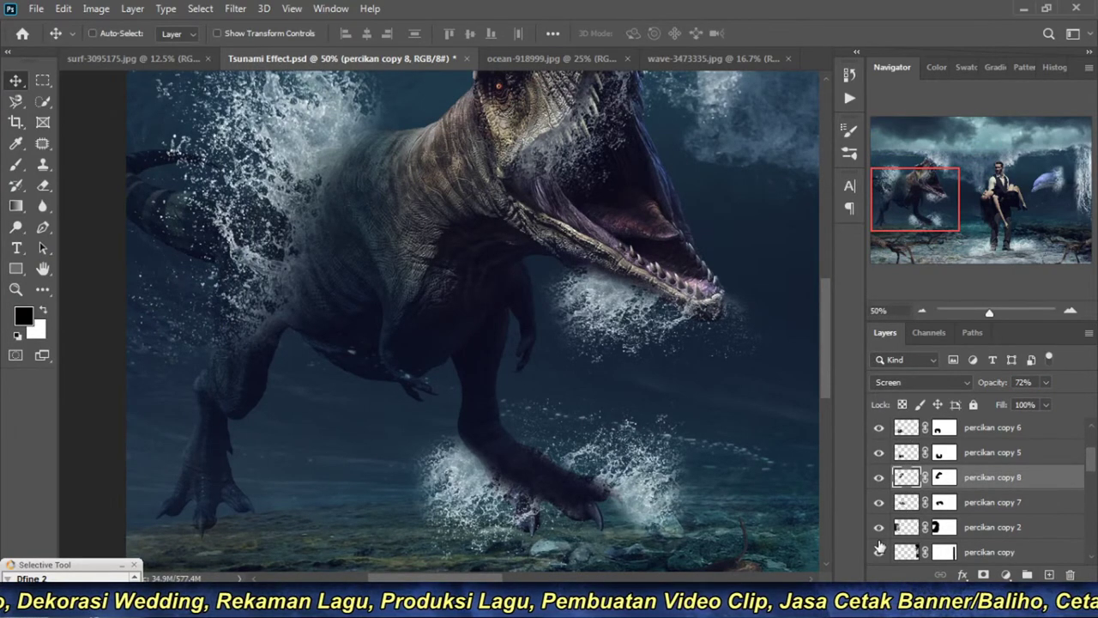
click(877, 527)
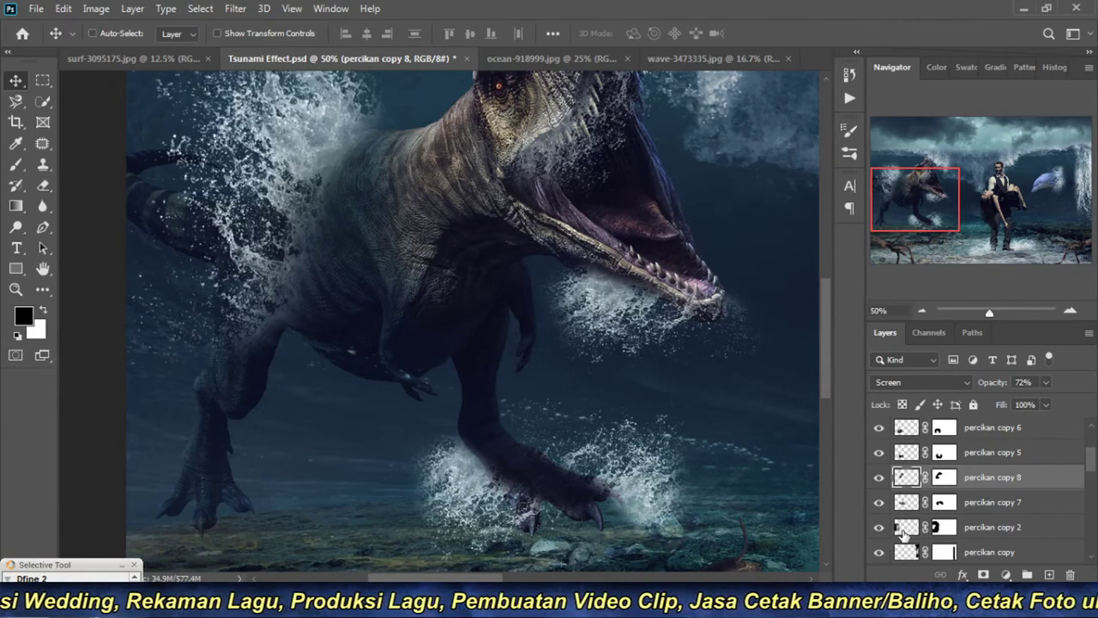
click(907, 530)
Step: Rotate the leg splash about -17° and shift it right onto the striding foot
drag(295, 172, 325, 171)
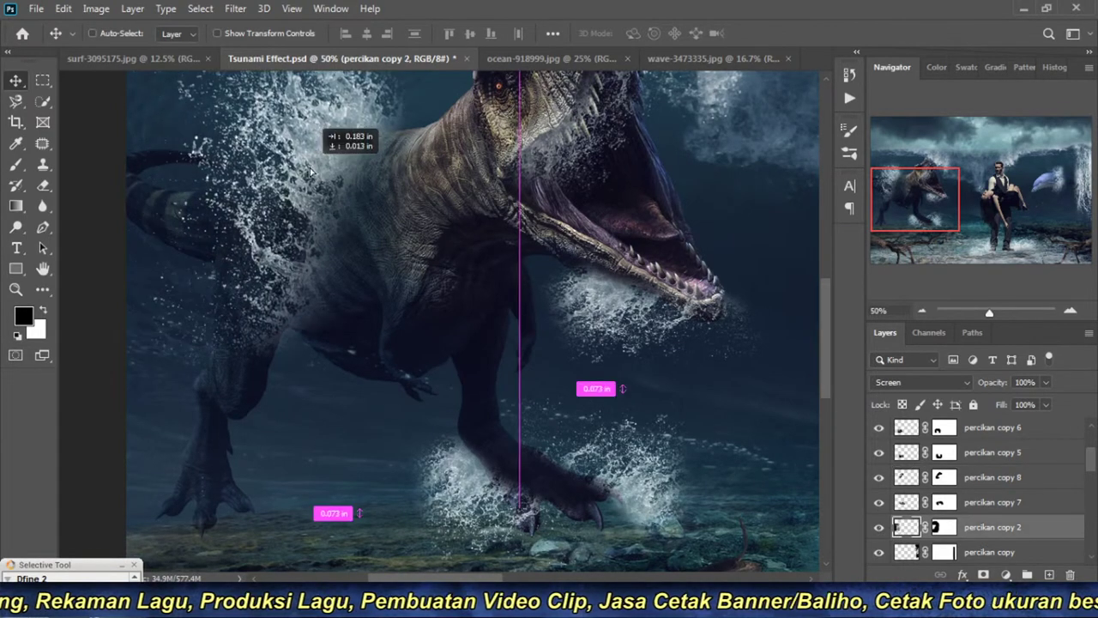
key(ctrl+t)
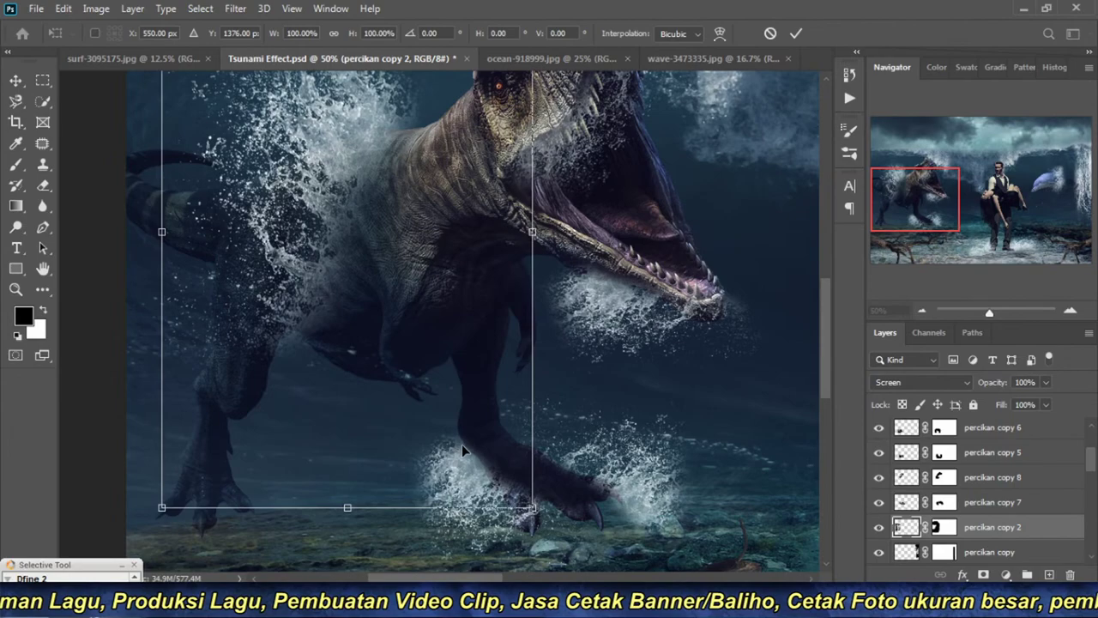
drag(553, 525, 613, 453)
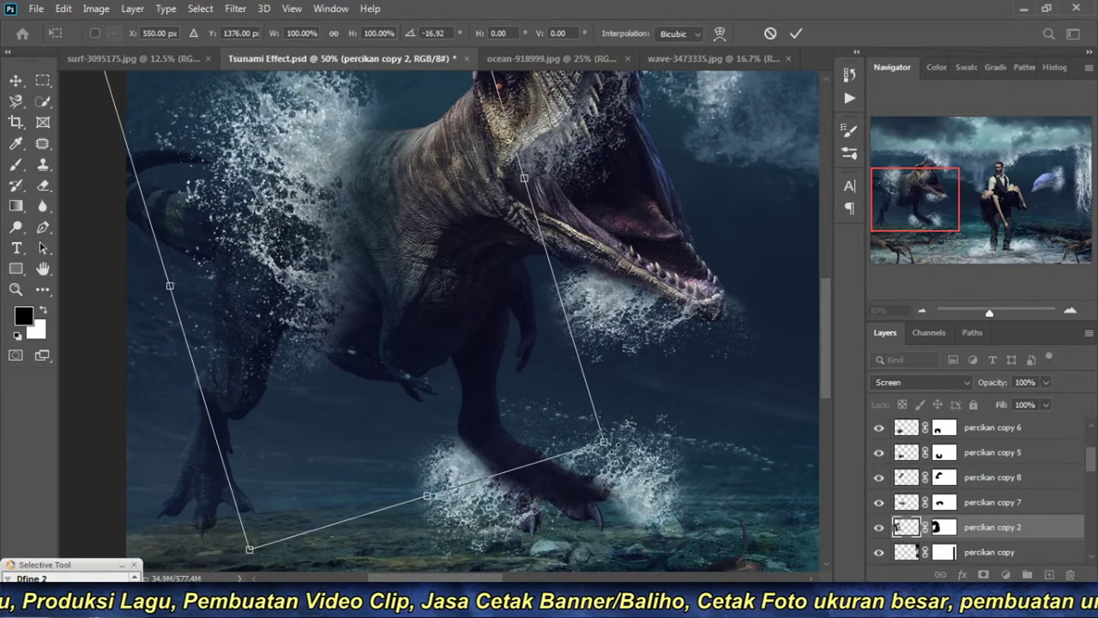
drag(483, 396, 491, 393)
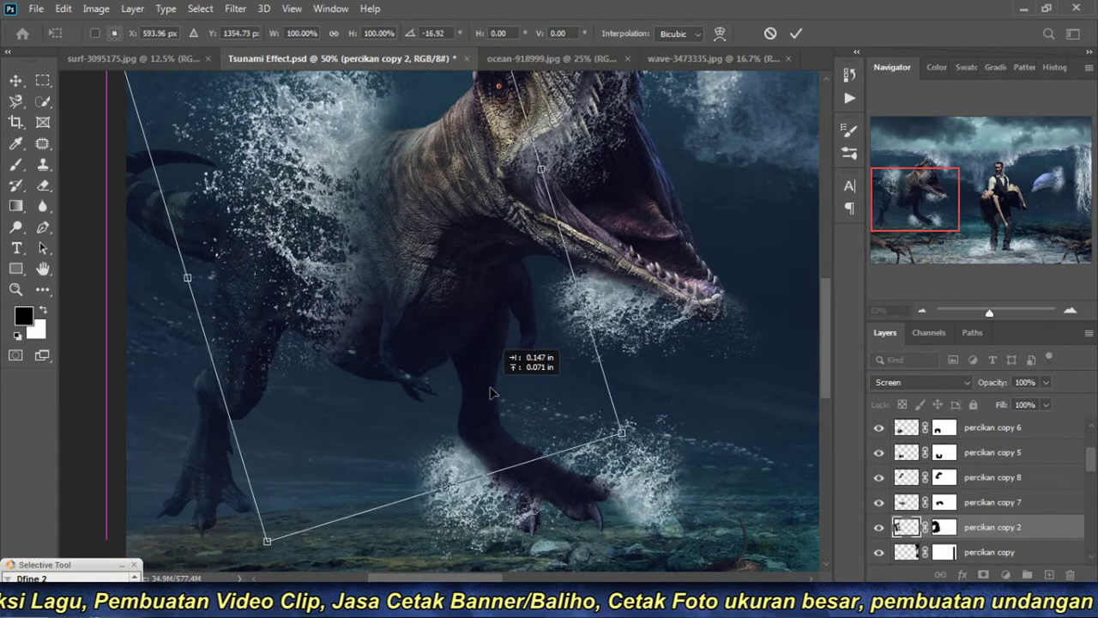
key(Return)
click(921, 310)
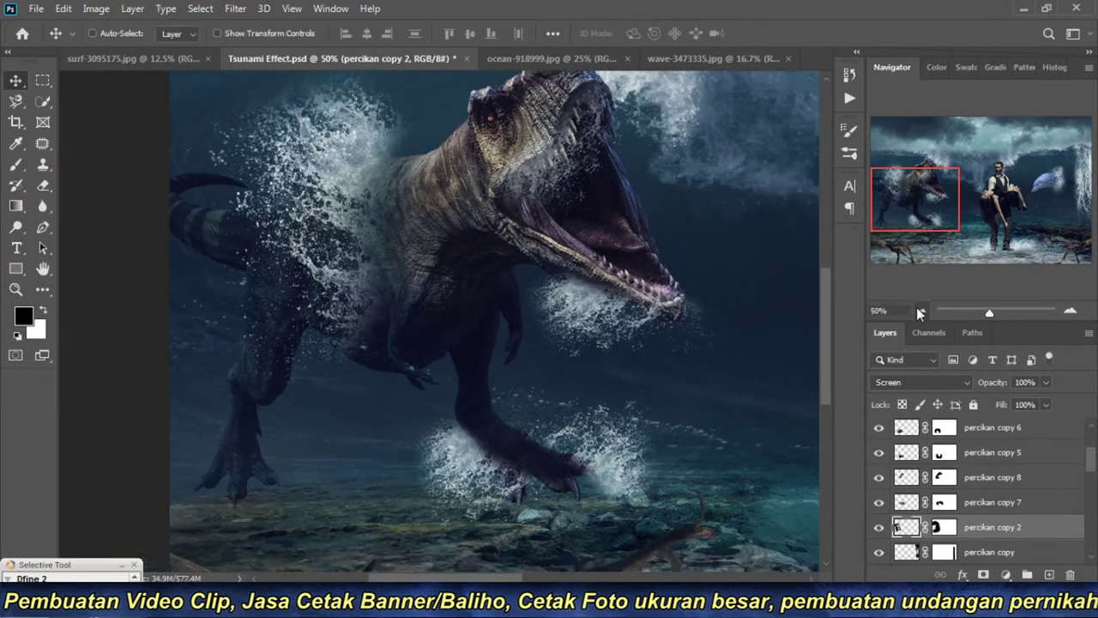
click(921, 310)
Step: Duplicate the percikan copy 5 splash and drop the copy onto the dolphin
scroll(212, 309, up, 2)
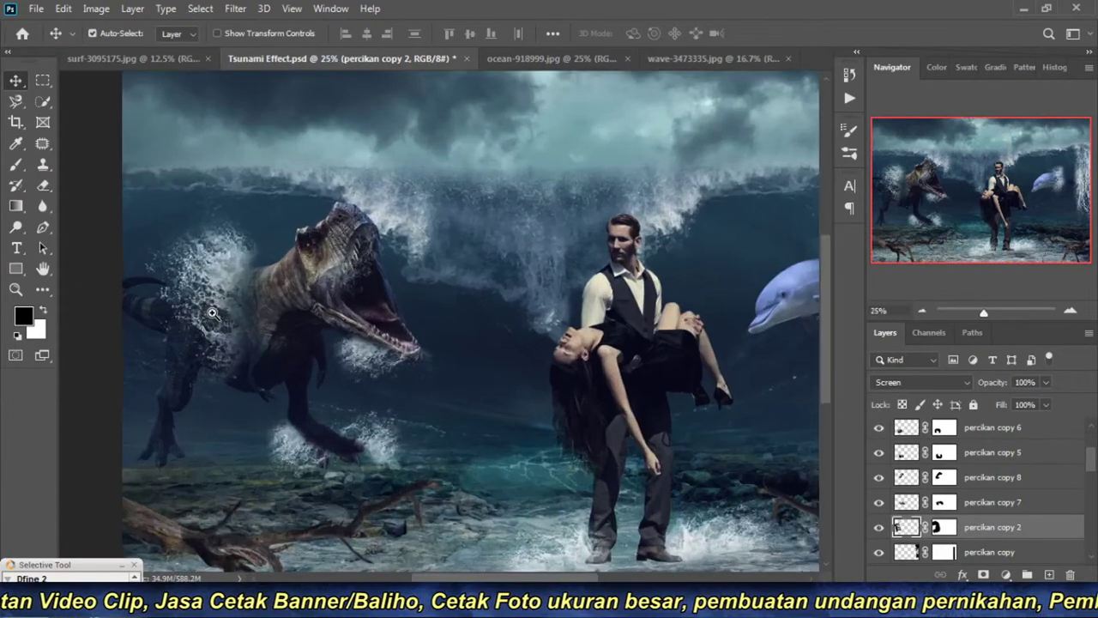
drag(274, 286, 452, 230)
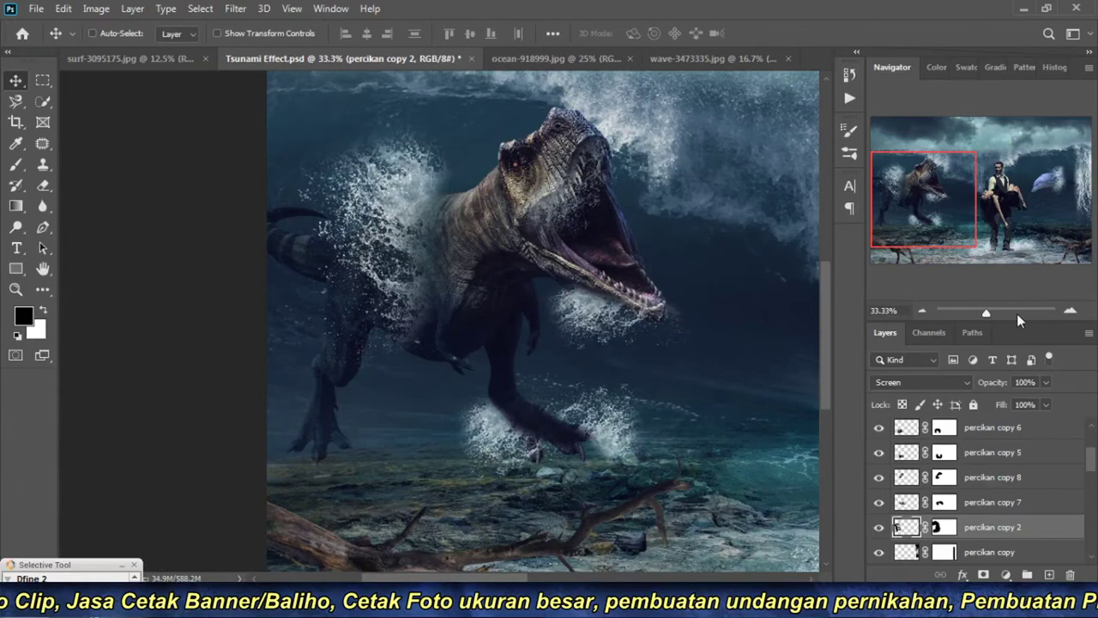
click(921, 310)
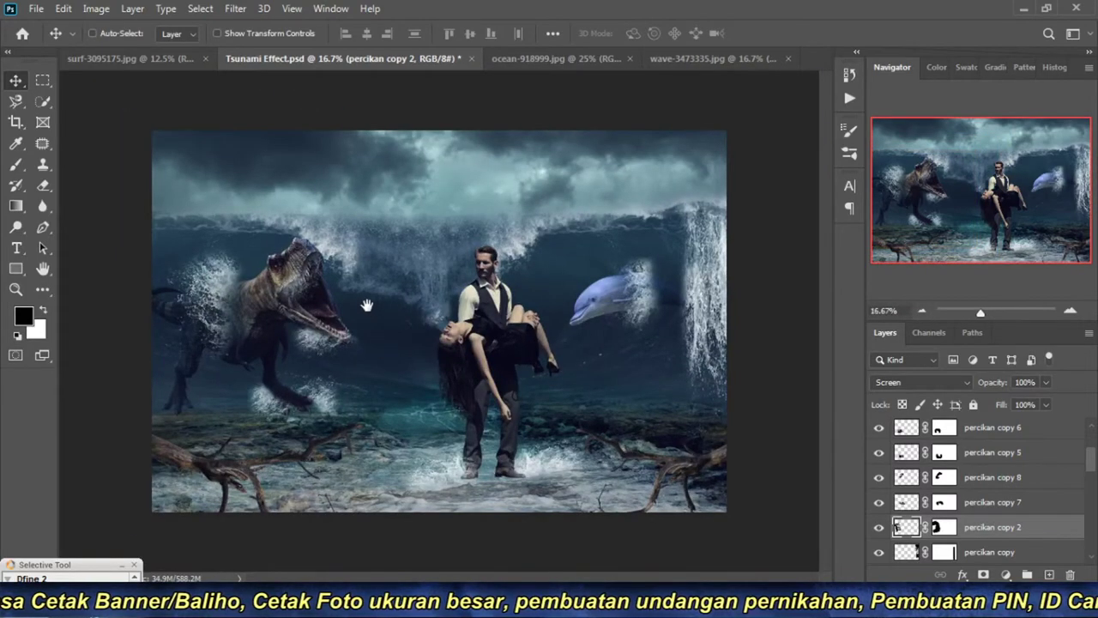
scroll(562, 363, up, 1)
drag(664, 406, 591, 347)
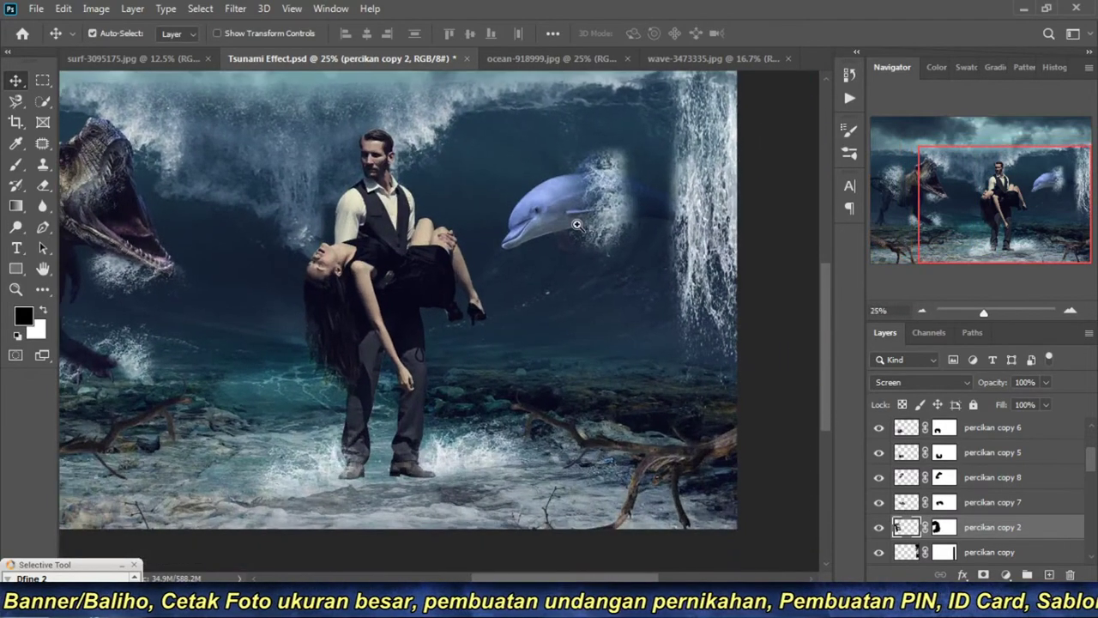
click(576, 224)
click(576, 227)
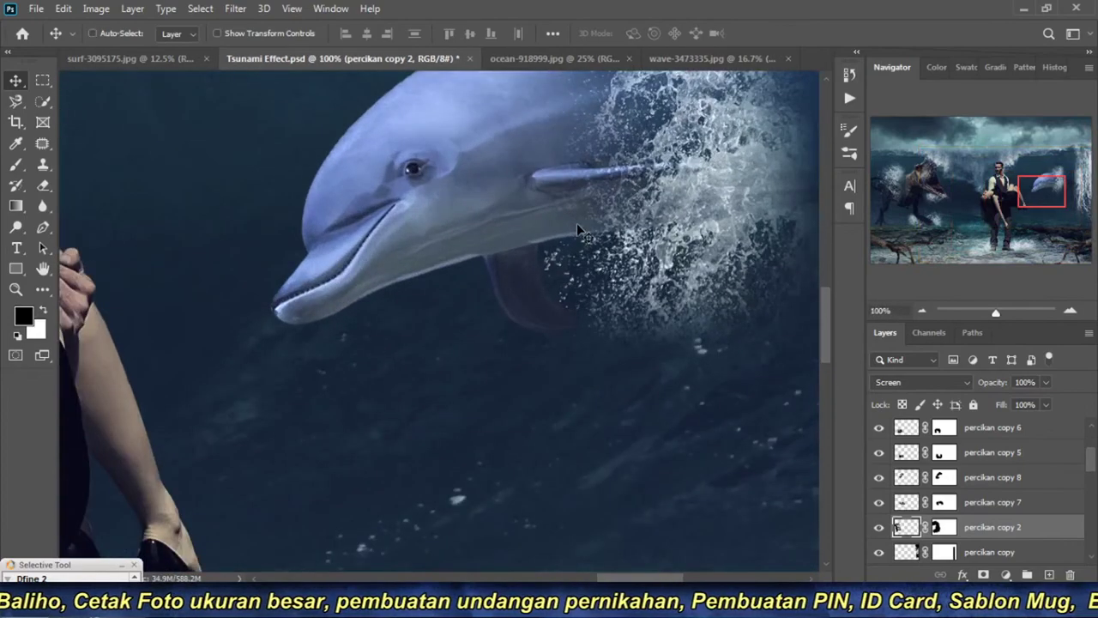
click(907, 461)
click(921, 310)
click(922, 310)
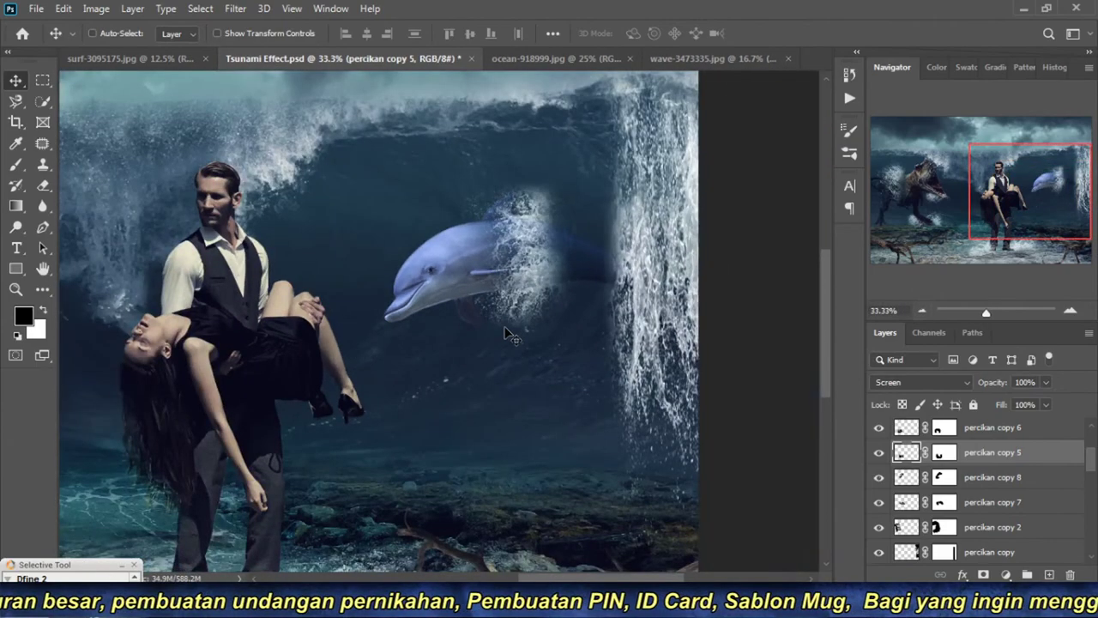
mouse_move(391, 378)
mouse_down()
mouse_move(554, 310)
mouse_move(561, 362)
mouse_move(509, 373)
mouse_up()
click(921, 311)
click(921, 310)
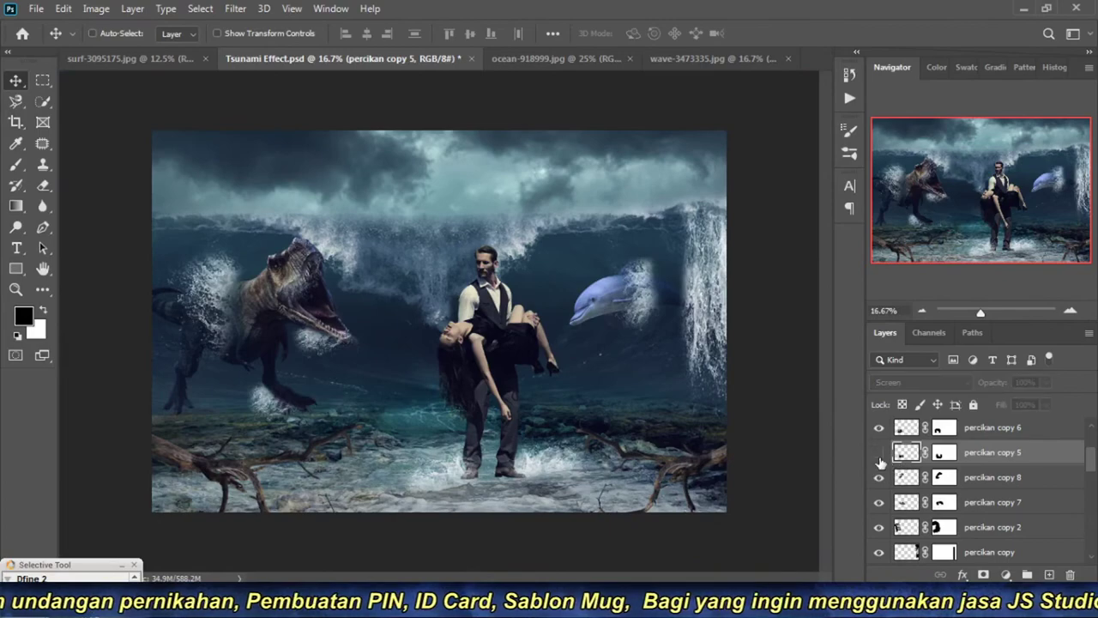
mouse_move(899, 459)
mouse_down()
mouse_move(521, 364)
mouse_move(601, 320)
mouse_up()
ctrl+click(599, 326)
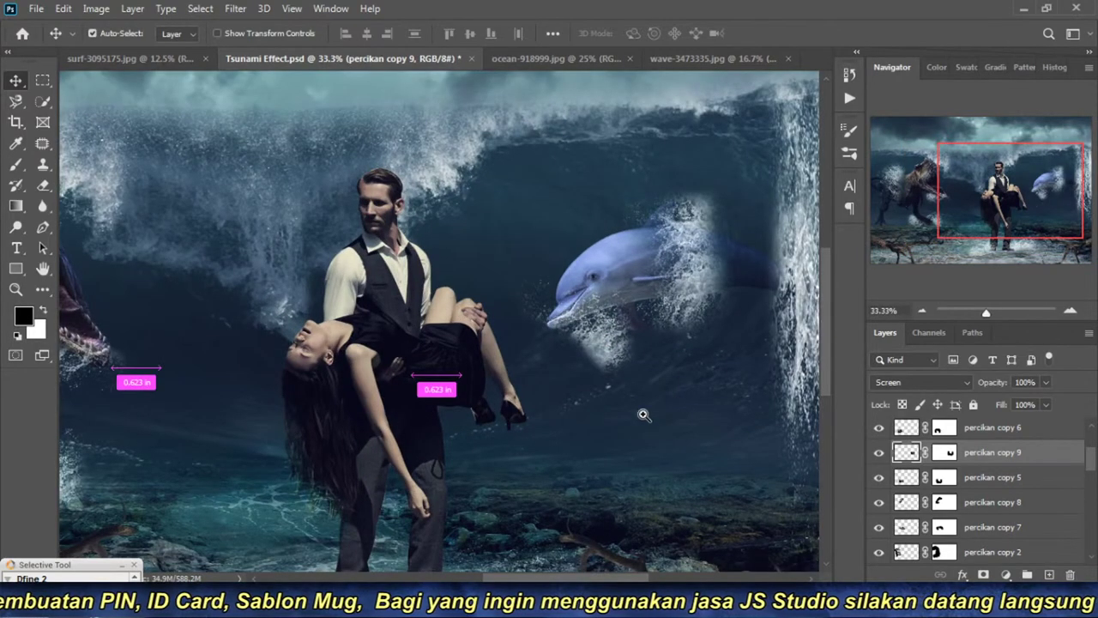
Step: Rotate the copied splash about 142° and nudge it up over the dolphin's head
key(ctrl+t)
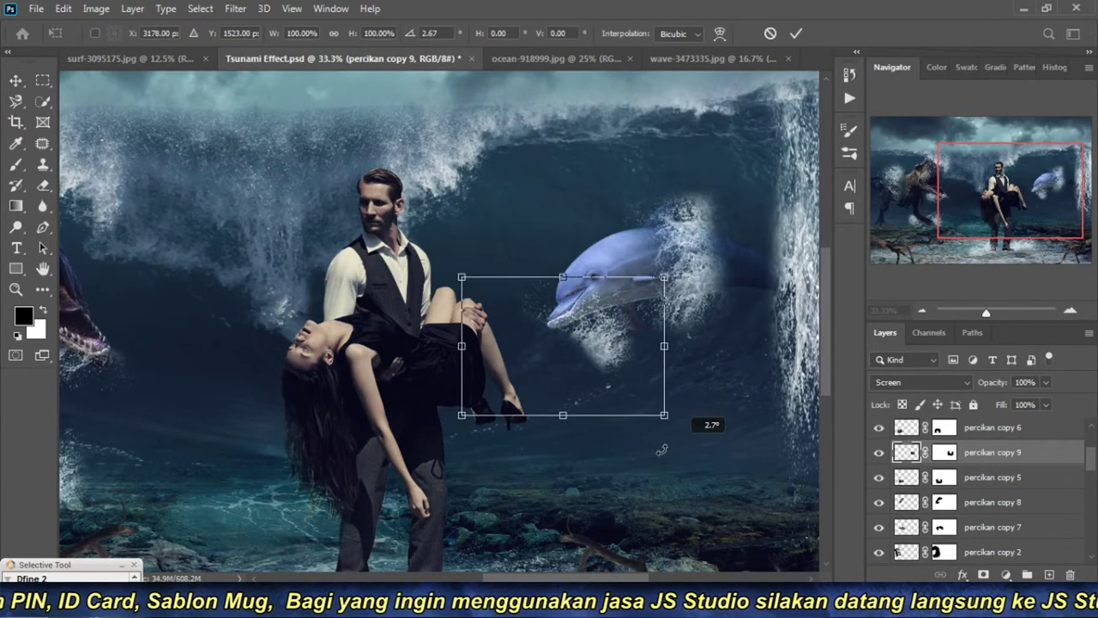
mouse_move(691, 423)
mouse_down()
mouse_move(606, 364)
mouse_move(645, 299)
mouse_up()
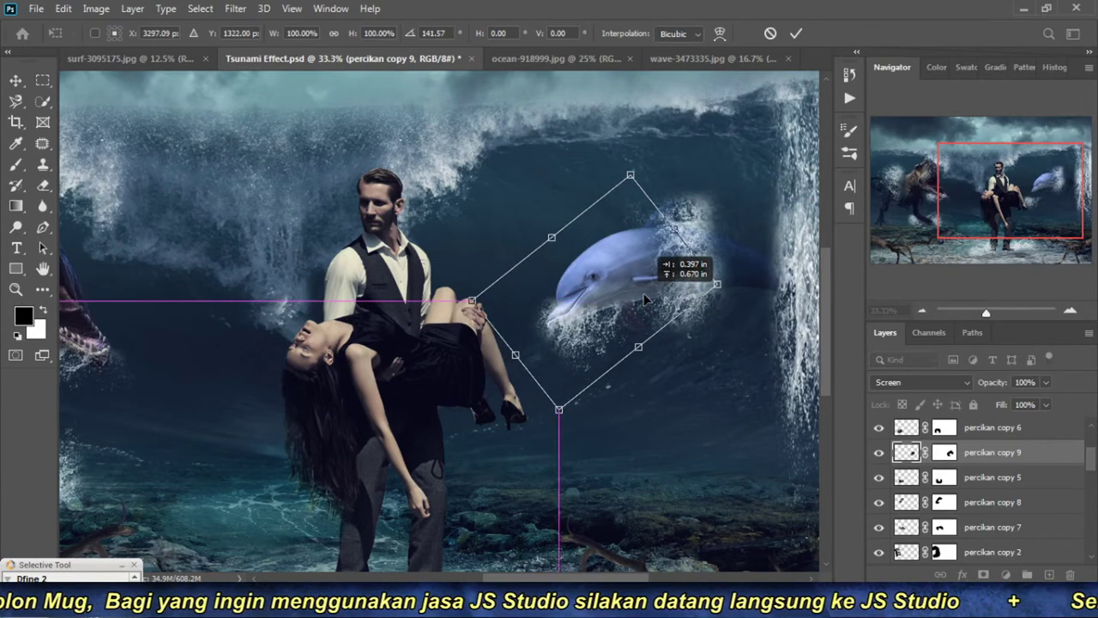
drag(645, 299, 650, 281)
key(Return)
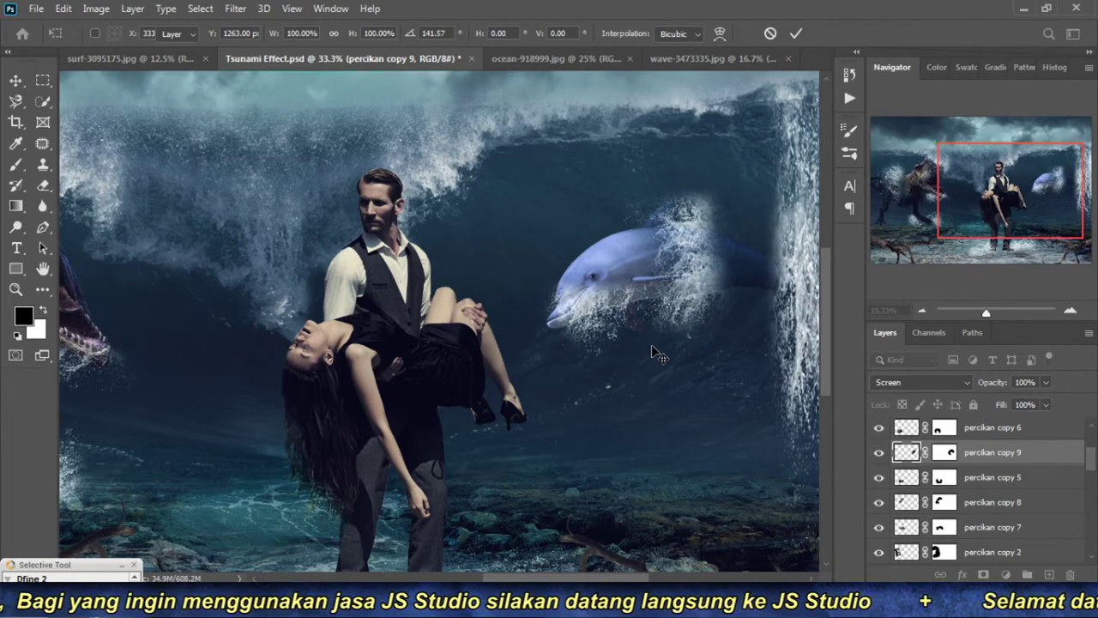
Step: Set the splash layer to Screen blend mode at 50% opacity
scroll(609, 314, up, 3)
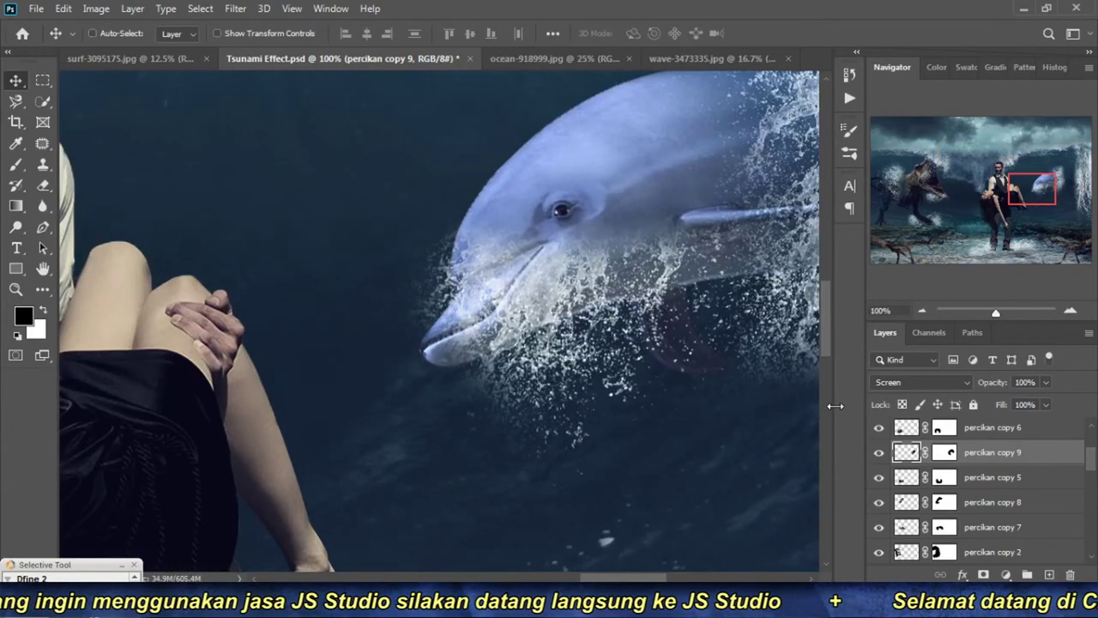
click(959, 381)
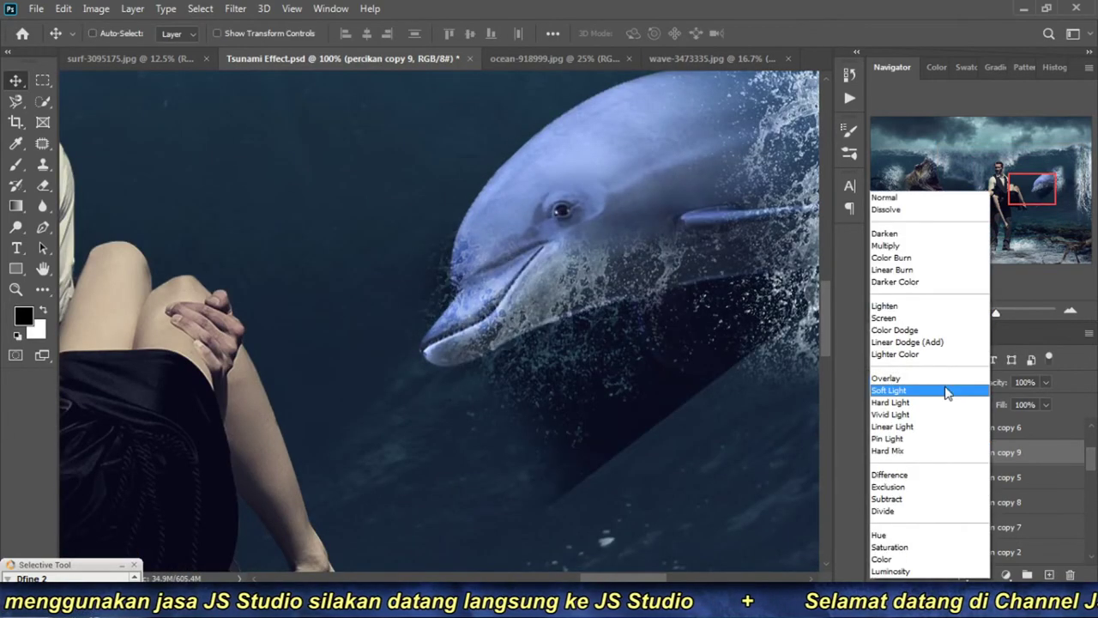
click(944, 317)
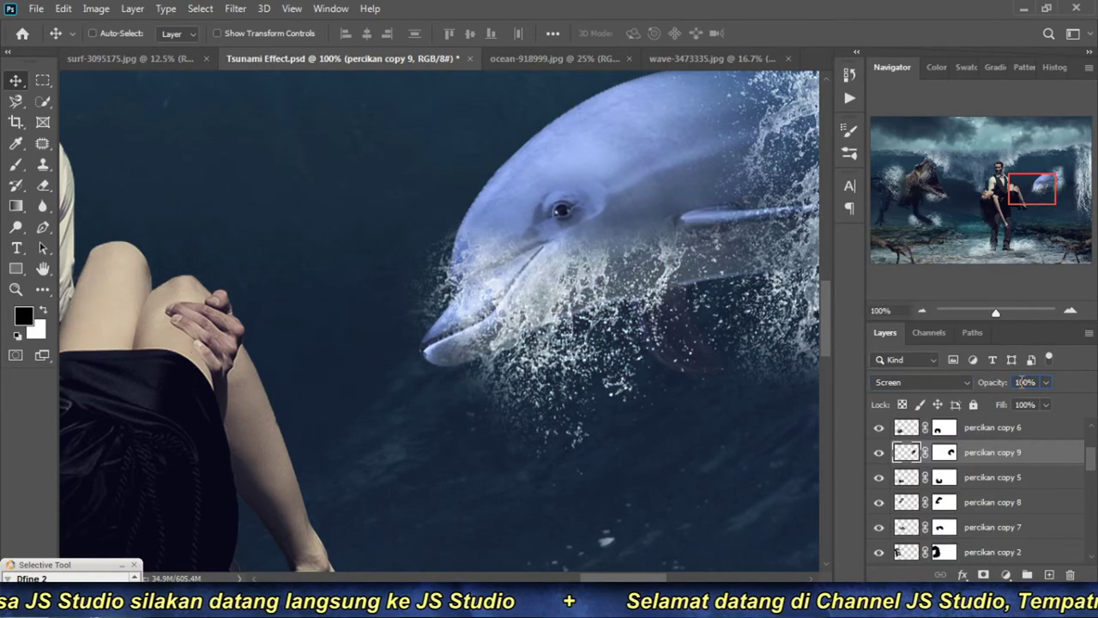
text(5)
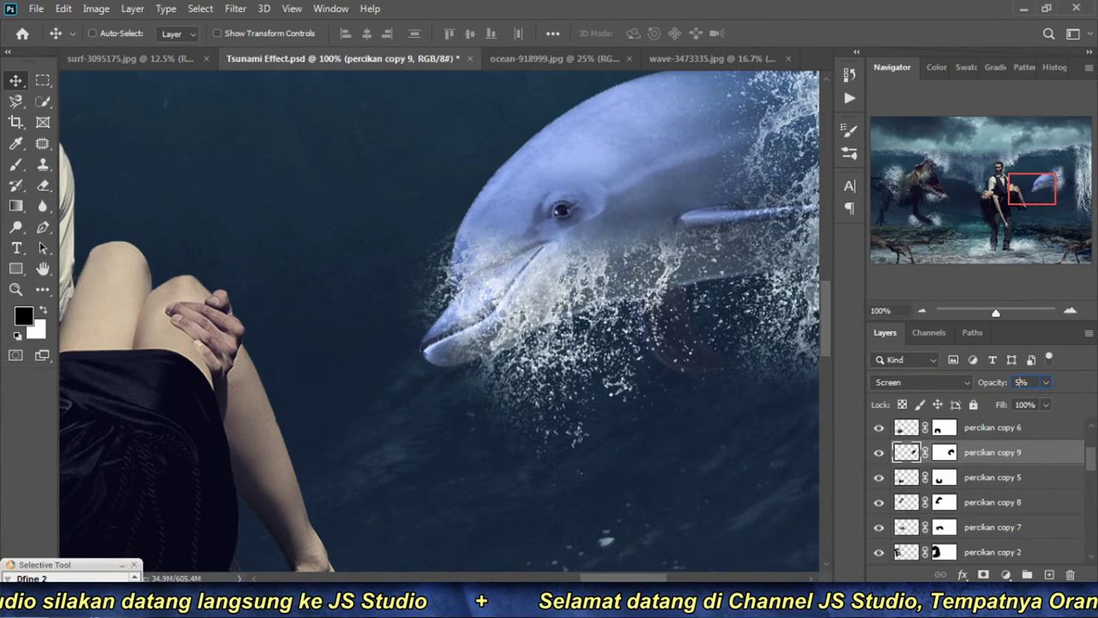
text(0)
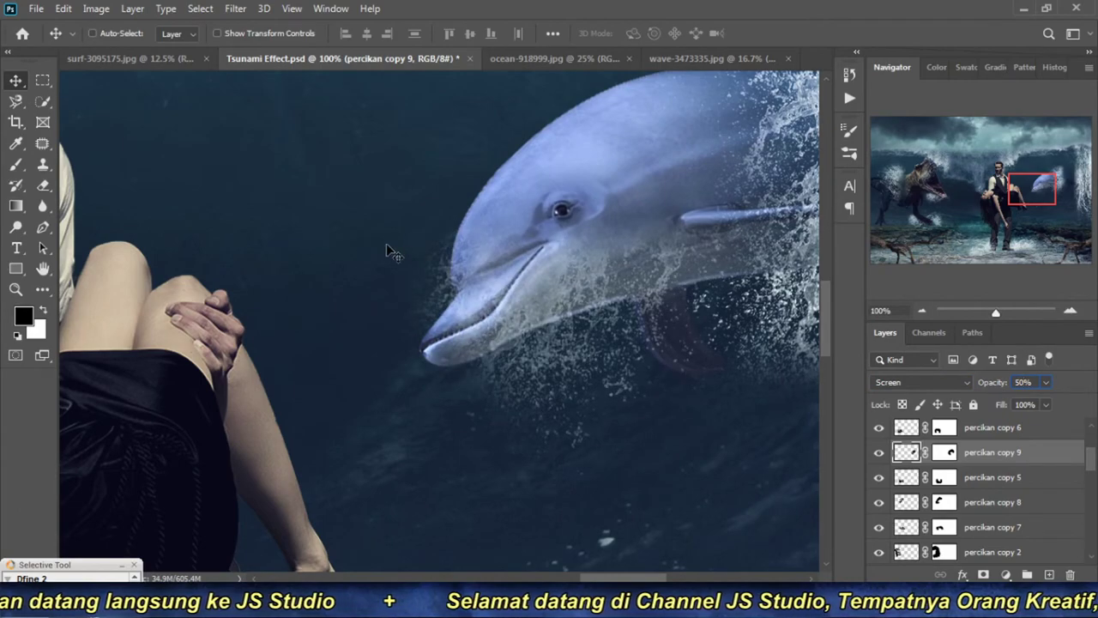
Step: Tilt the splash about 5° and reposition it over the dolphin's head
drag(547, 315, 542, 341)
key(ctrl+t)
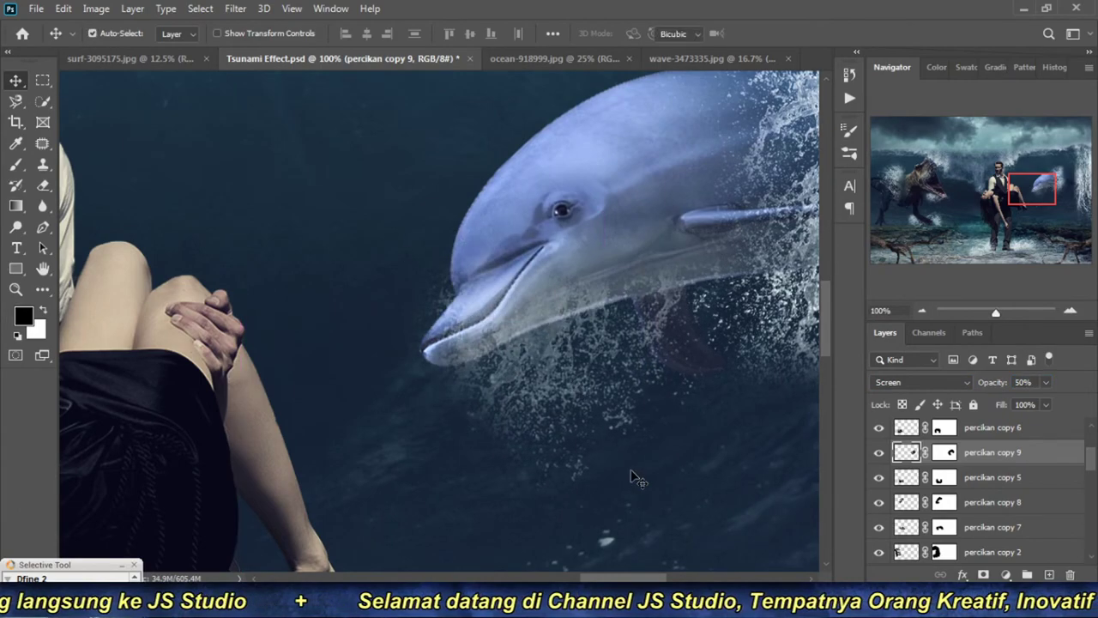
click(924, 310)
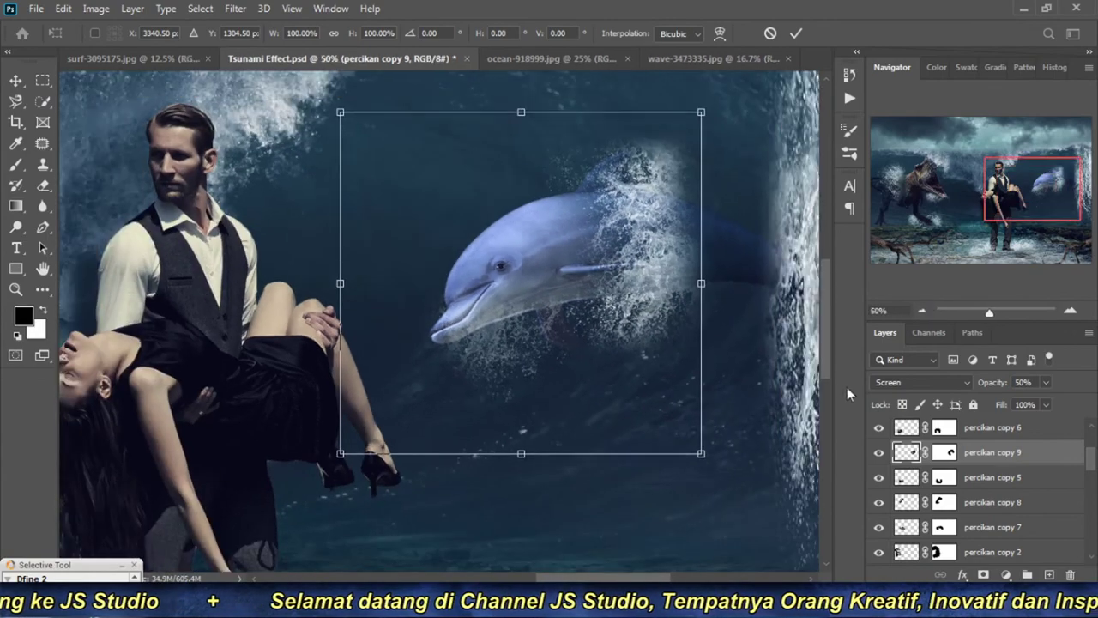
drag(729, 474, 739, 447)
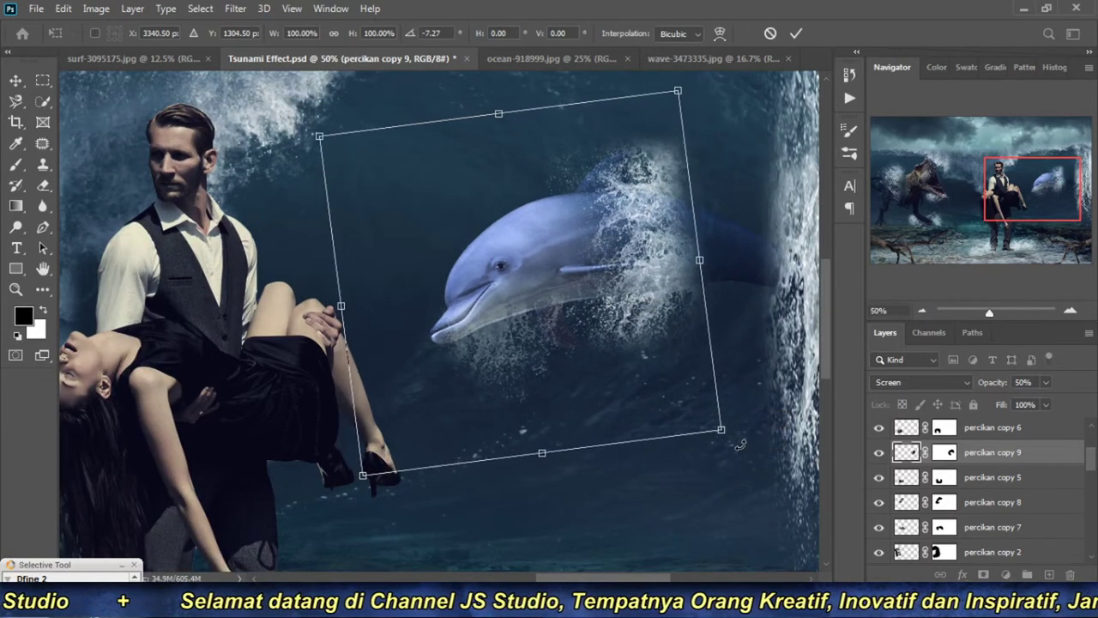
key(Return)
drag(521, 357, 481, 320)
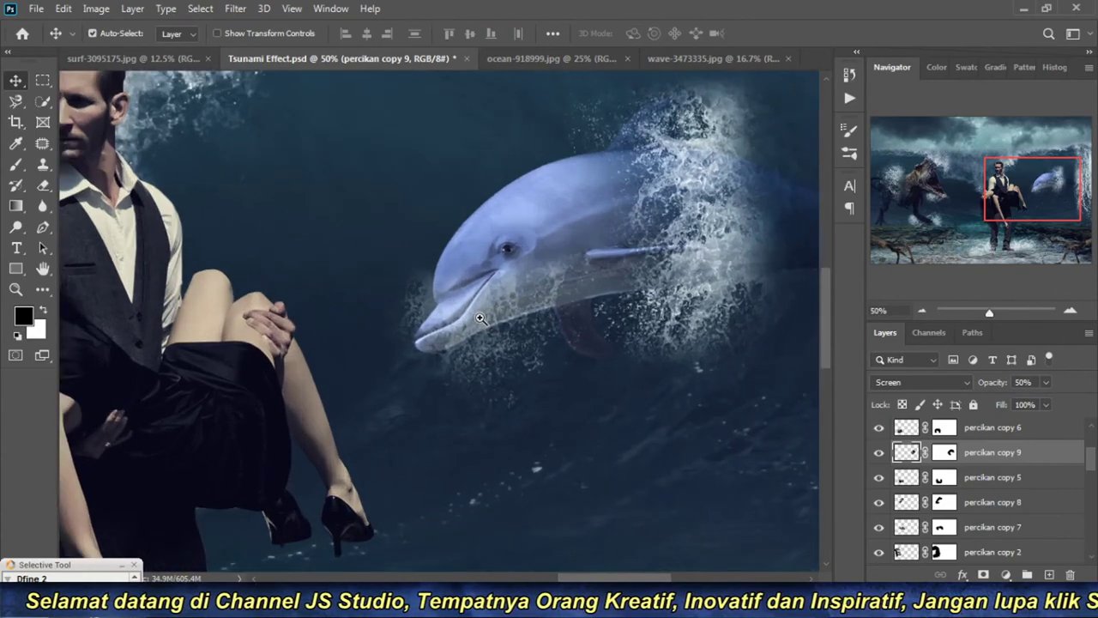
Step: Paint on the percikan copy 9 layer mask with the Brush to clear the dolphin's mouth
click(481, 319)
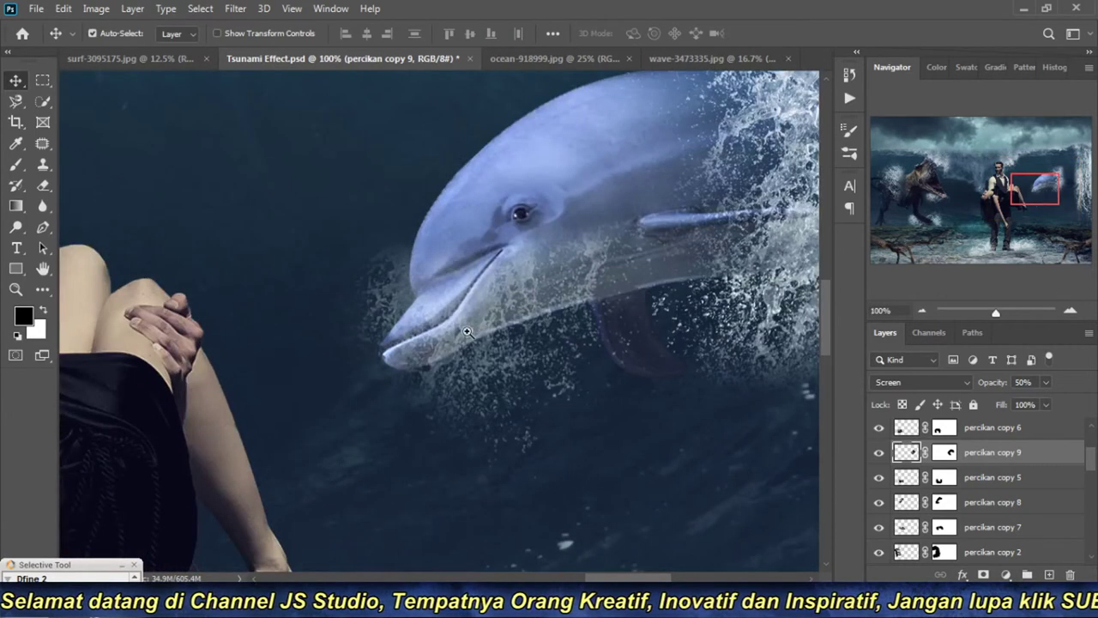
click(15, 164)
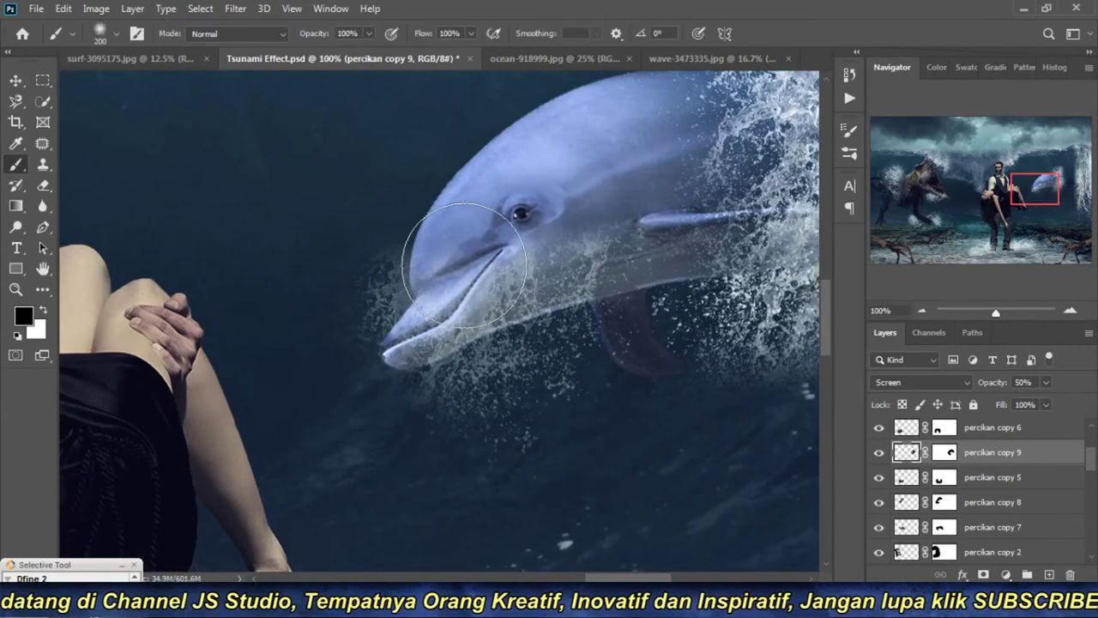
click(945, 452)
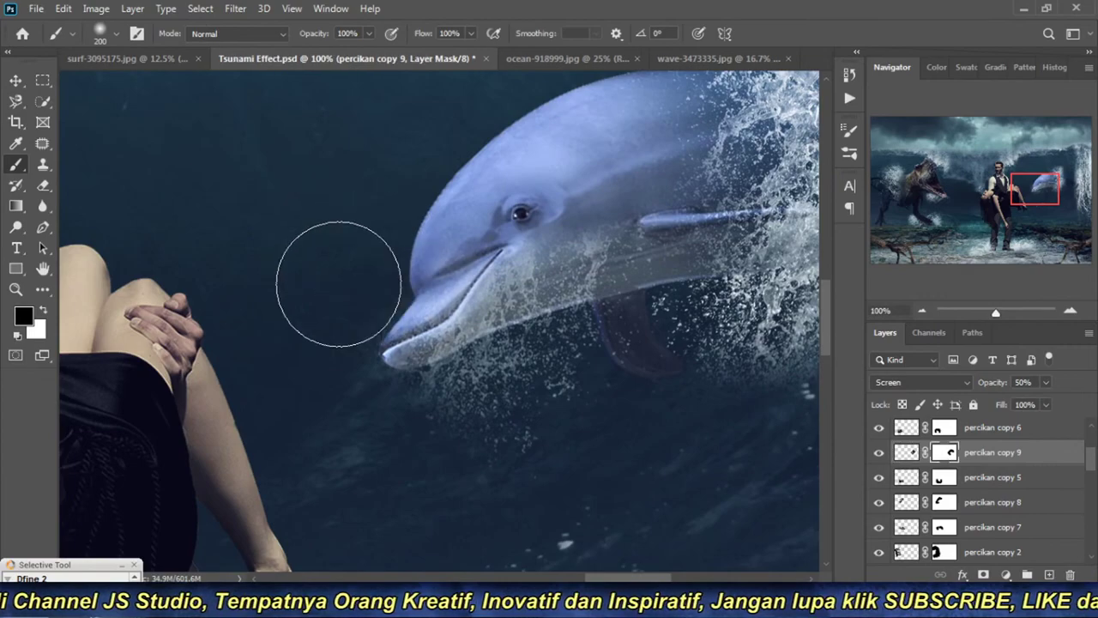
click(919, 310)
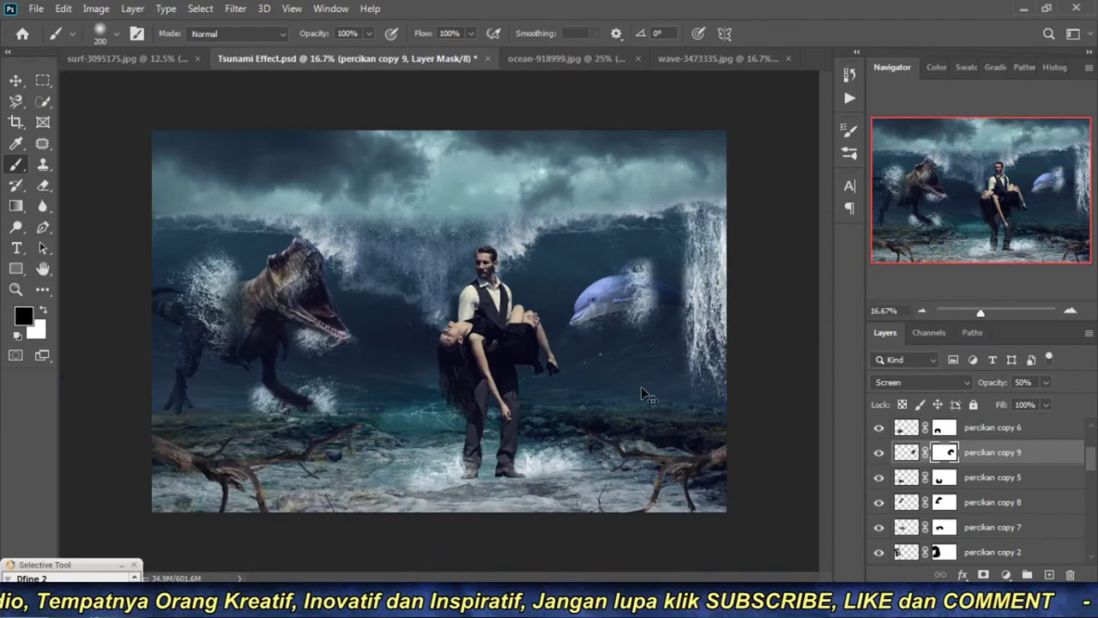
Step: Save Tsunami Effect.psd, then zoom in on the man's head
key(ctrl+s)
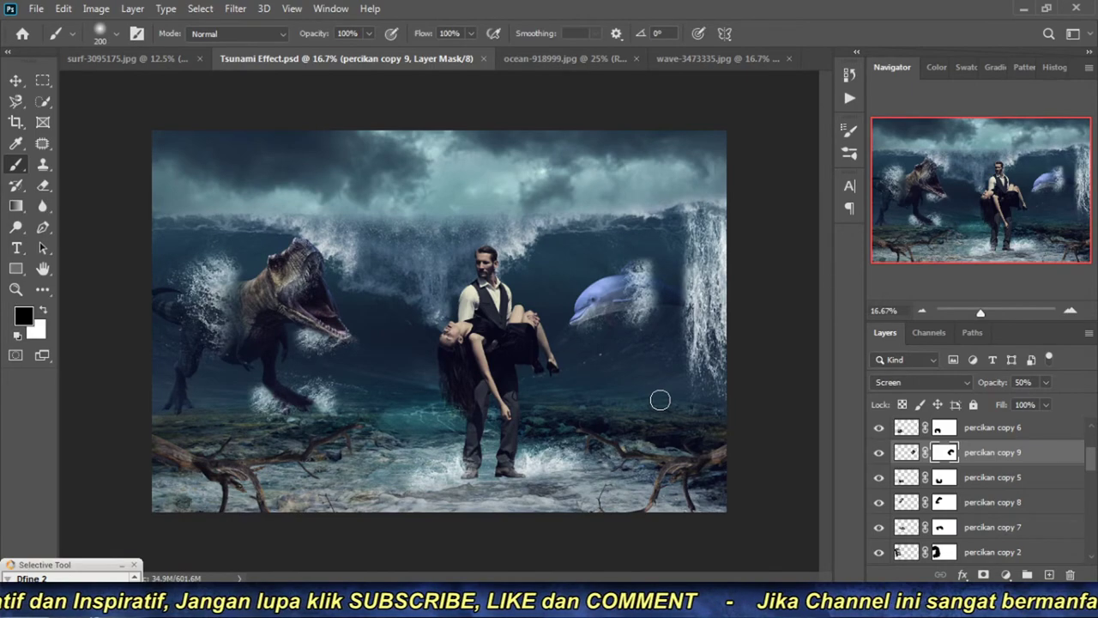
click(1070, 310)
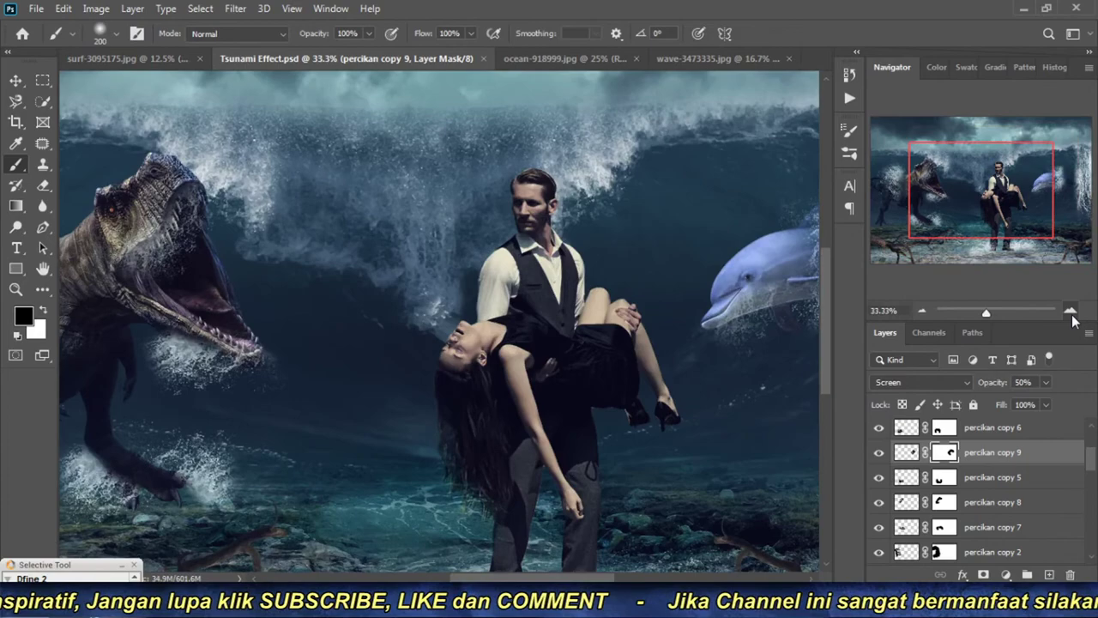
click(1070, 311)
mouse_move(979, 195)
mouse_down()
mouse_move(999, 171)
mouse_move(1032, 166)
mouse_up()
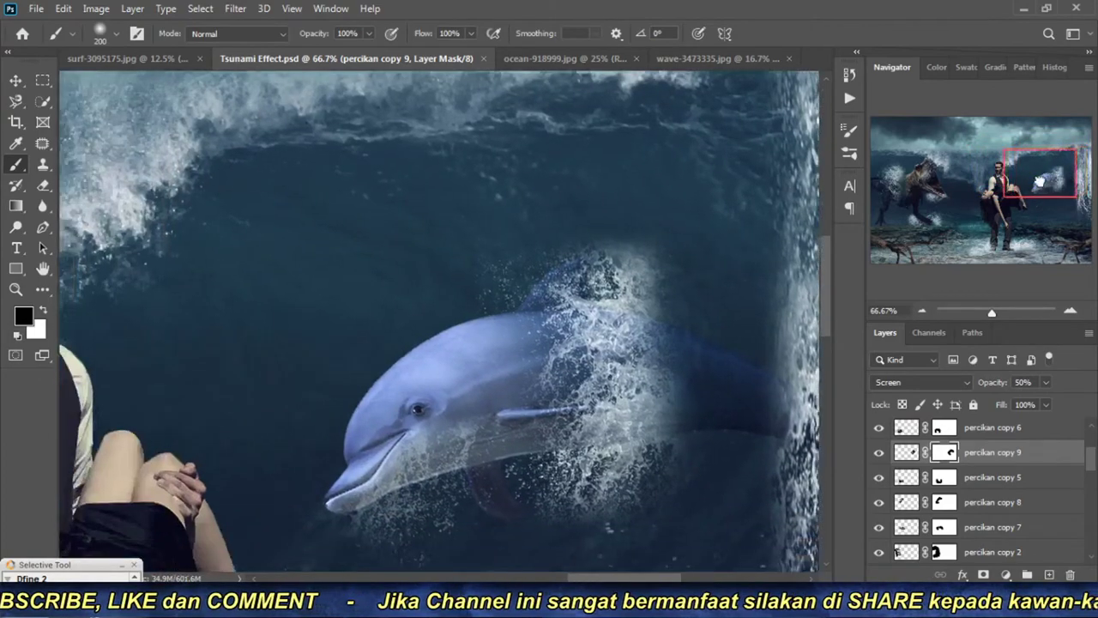
Step: Review the man, dolphin and waves at full view, then zoom close on the man's feet
drag(1032, 166, 1037, 180)
click(921, 311)
click(921, 311)
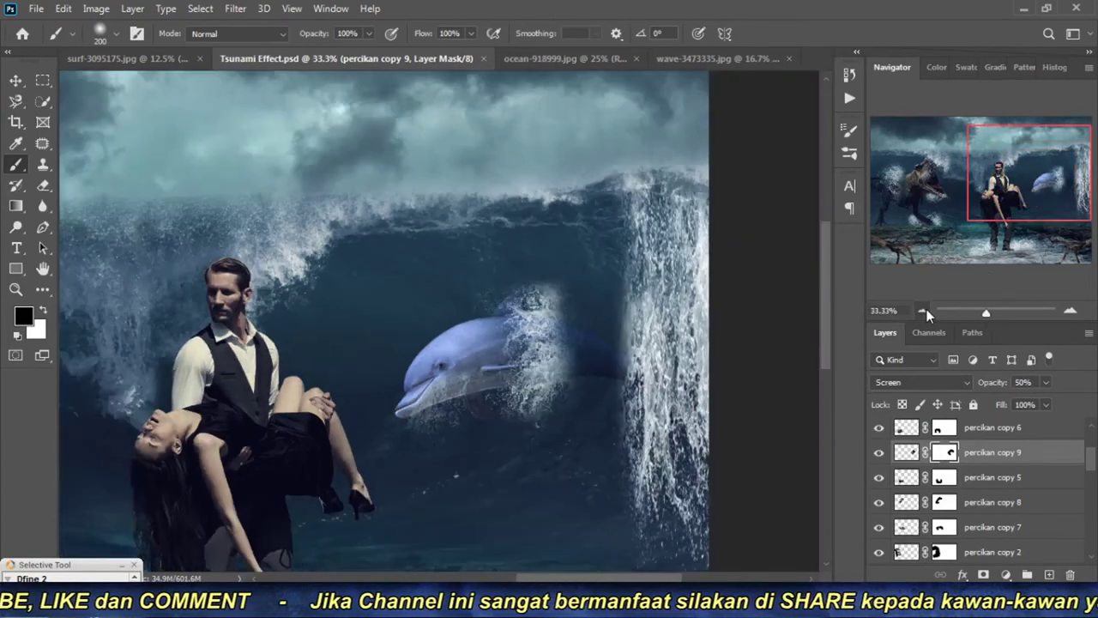
mouse_move(582, 352)
mouse_down()
mouse_move(637, 316)
mouse_move(566, 316)
mouse_up()
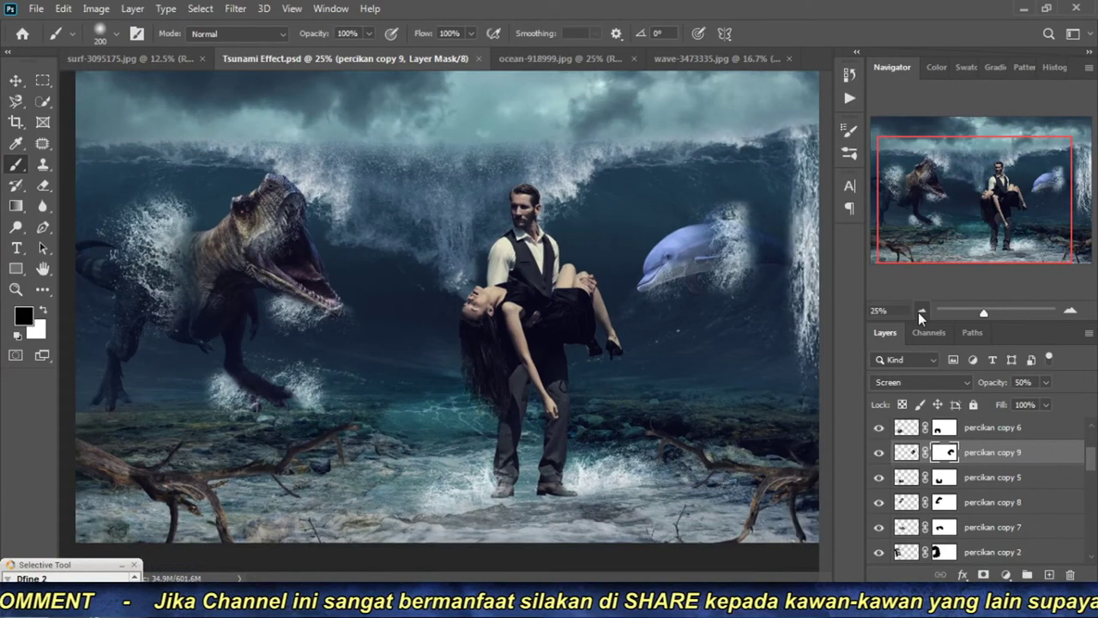
click(919, 312)
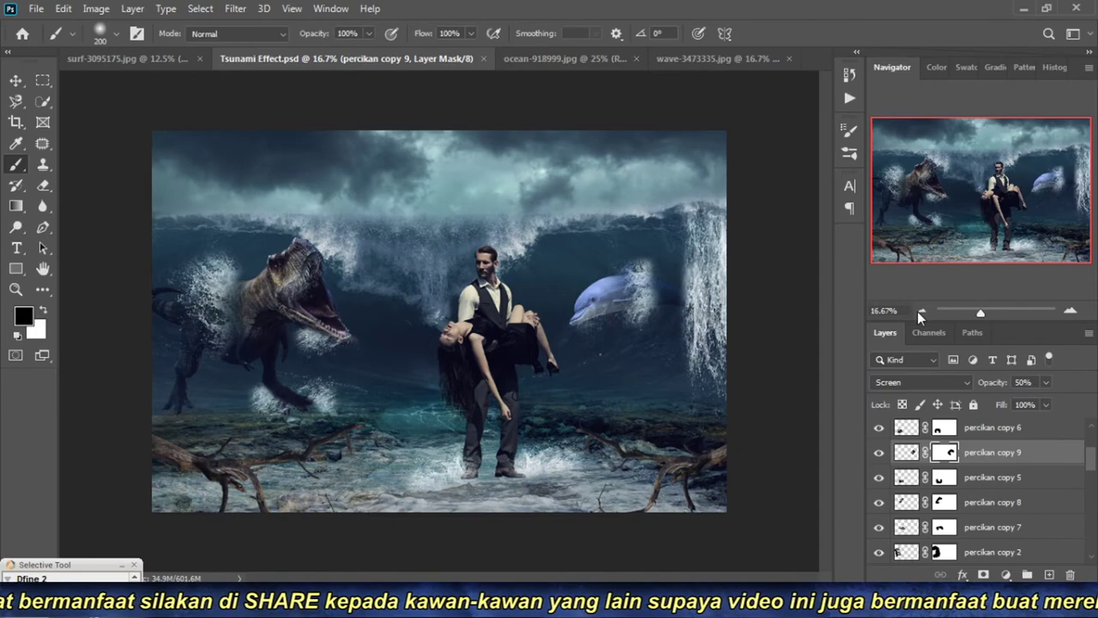
key(ctrl+plus)
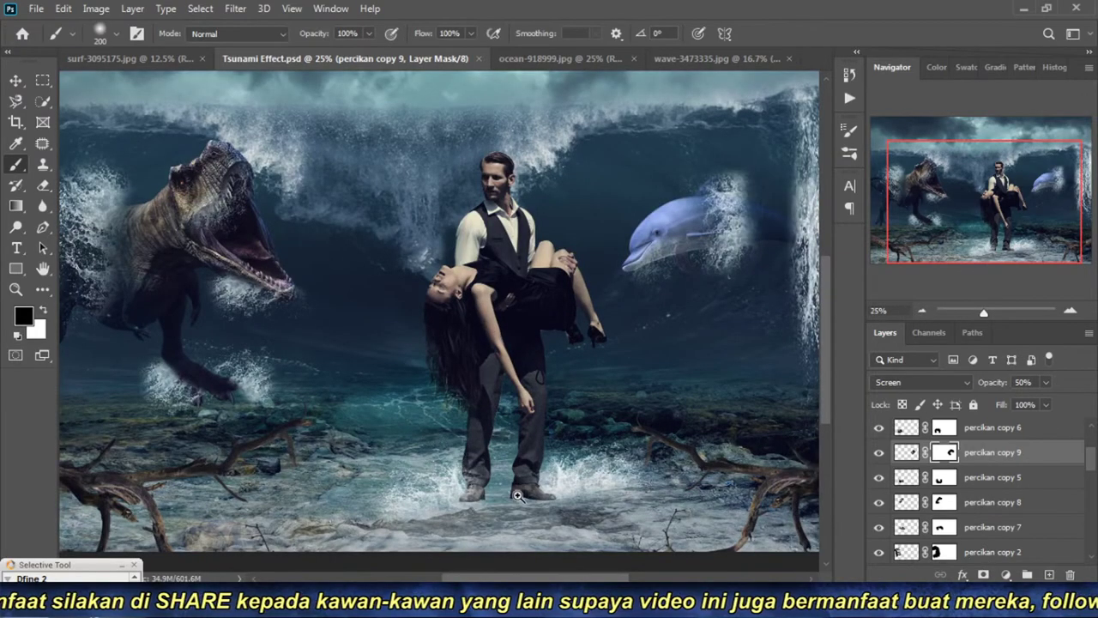
drag(517, 496, 542, 346)
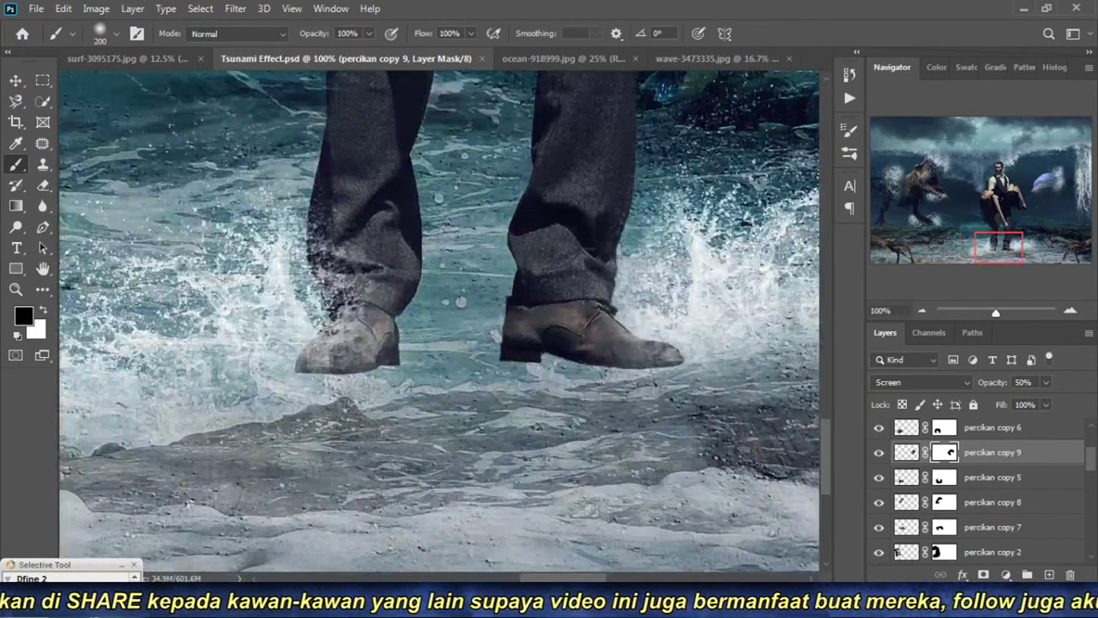
scroll(968, 497, down, 5)
scroll(967, 514, down, 3)
scroll(967, 526, down, 3)
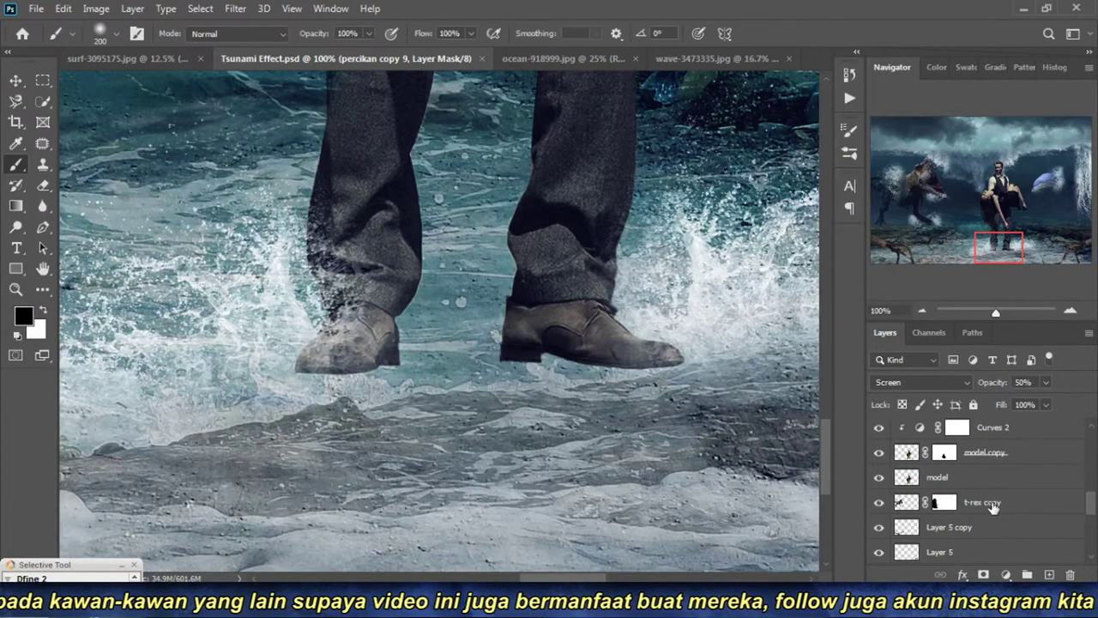
Step: Add a new layer above t-rex copy and paint black soft shadows under both shoes
click(993, 505)
click(1048, 574)
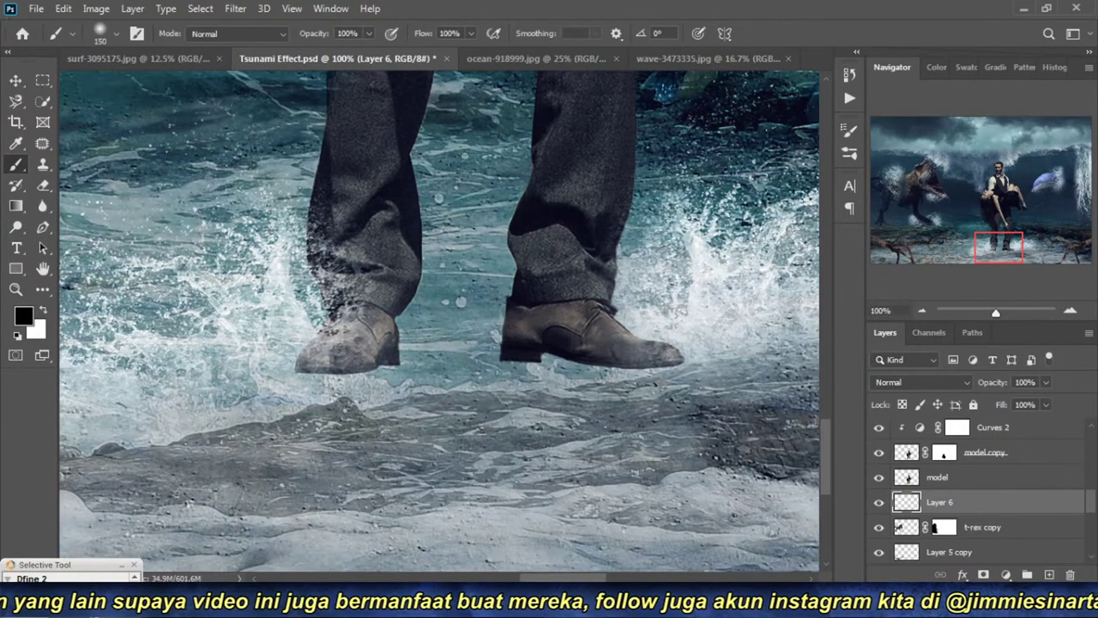
mouse_move(357, 360)
mouse_down()
mouse_move(287, 382)
mouse_move(400, 372)
mouse_up()
mouse_move(518, 366)
mouse_down()
mouse_move(625, 363)
mouse_move(661, 375)
mouse_up()
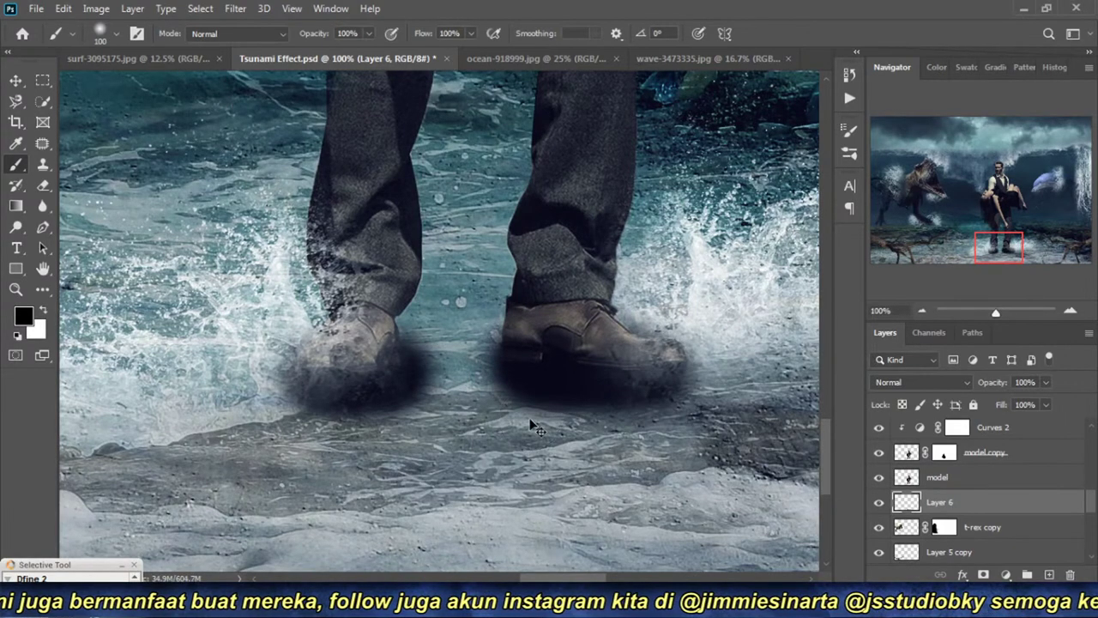
Step: Squash the shoe shadows flat vertically against the ground
key(ctrl+t)
drag(486, 296, 478, 393)
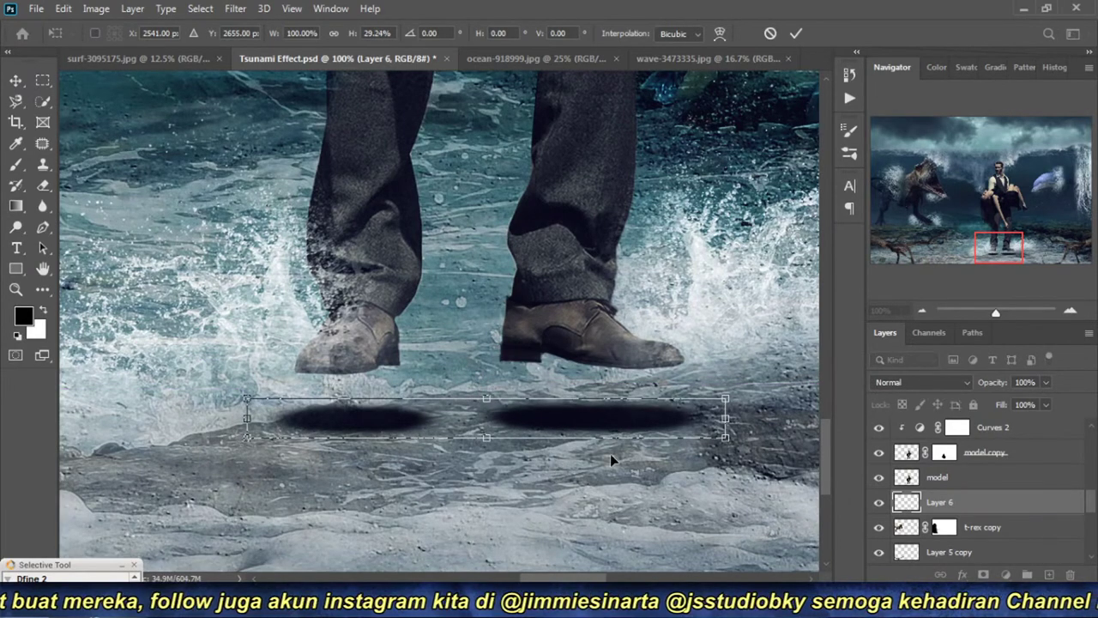
key(Return)
key(b)
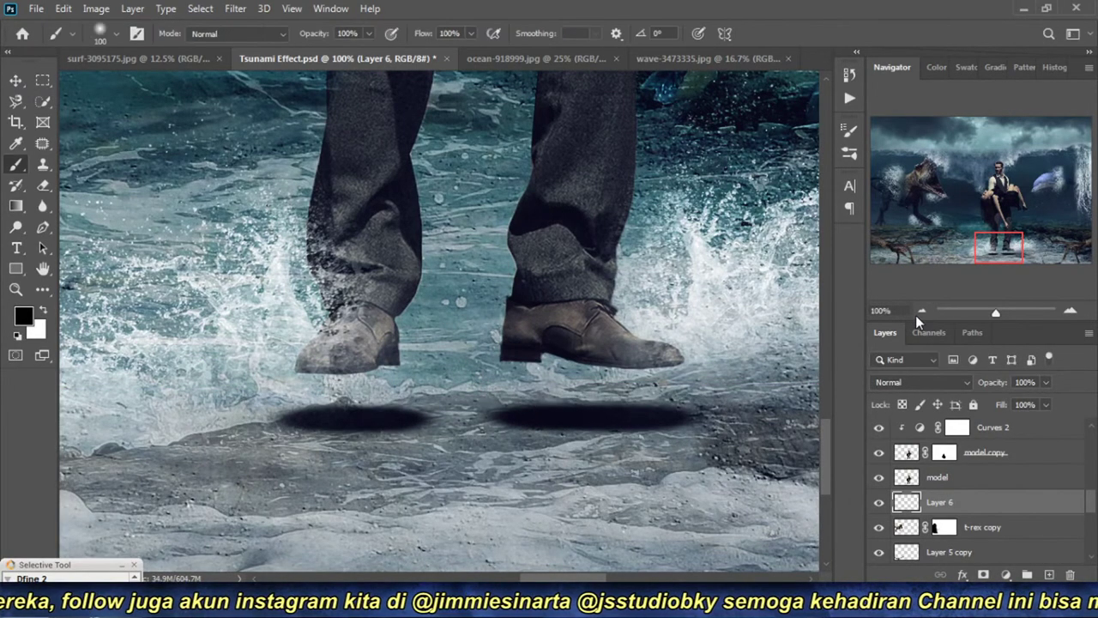
click(922, 307)
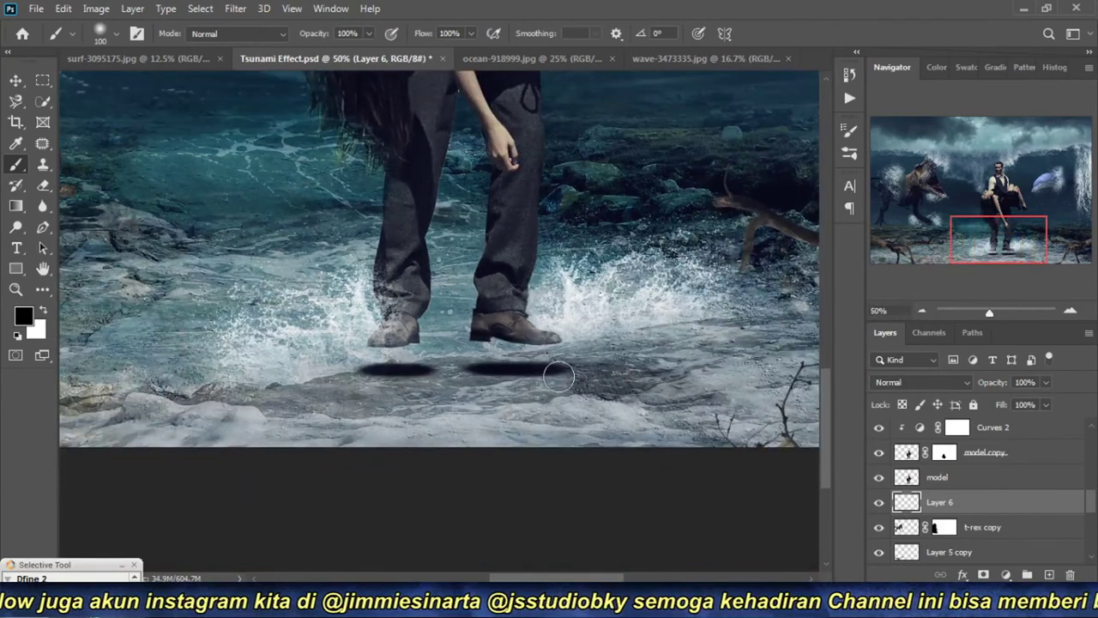
drag(394, 284, 381, 360)
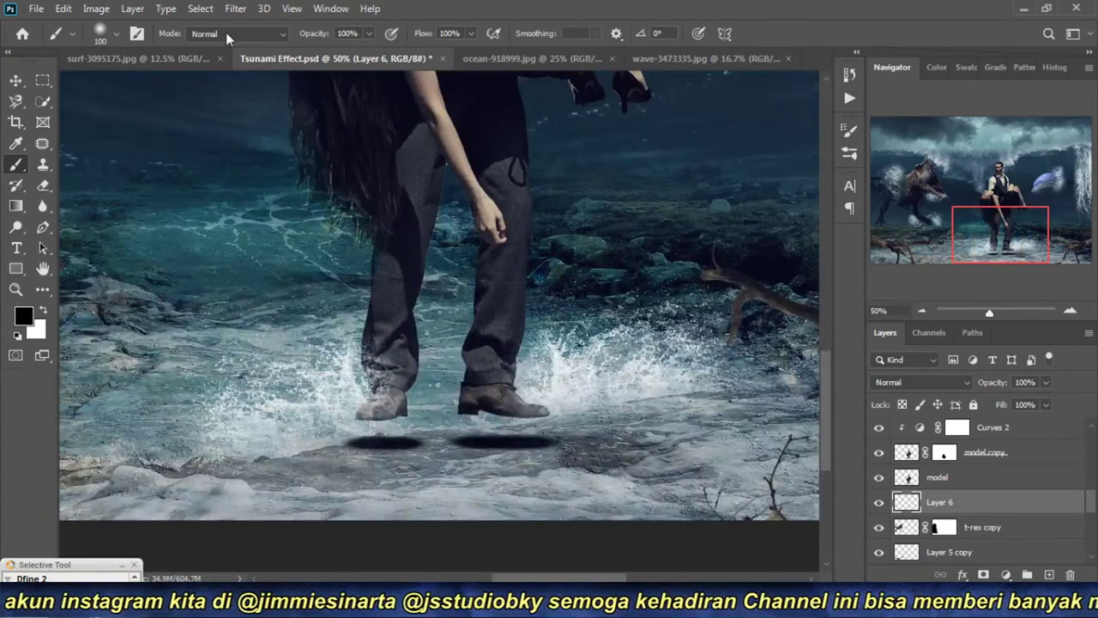
Step: Soften the foot shadows with a Gaussian Blur of roughly 9.6 px radius
click(230, 11)
mouse_move(245, 190)
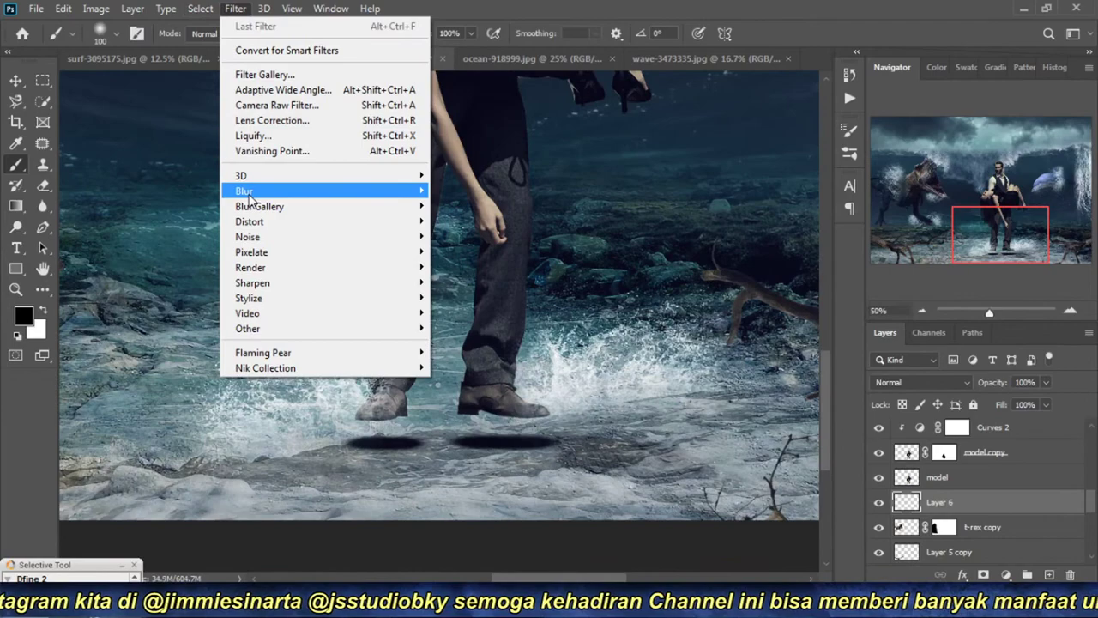
click(476, 251)
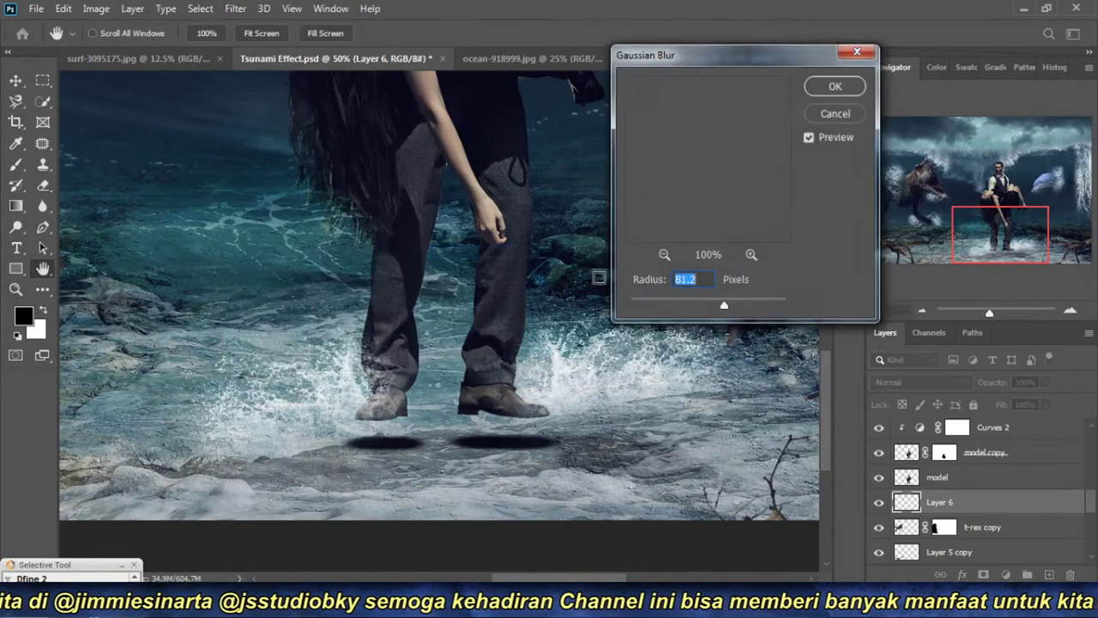
drag(708, 310, 688, 307)
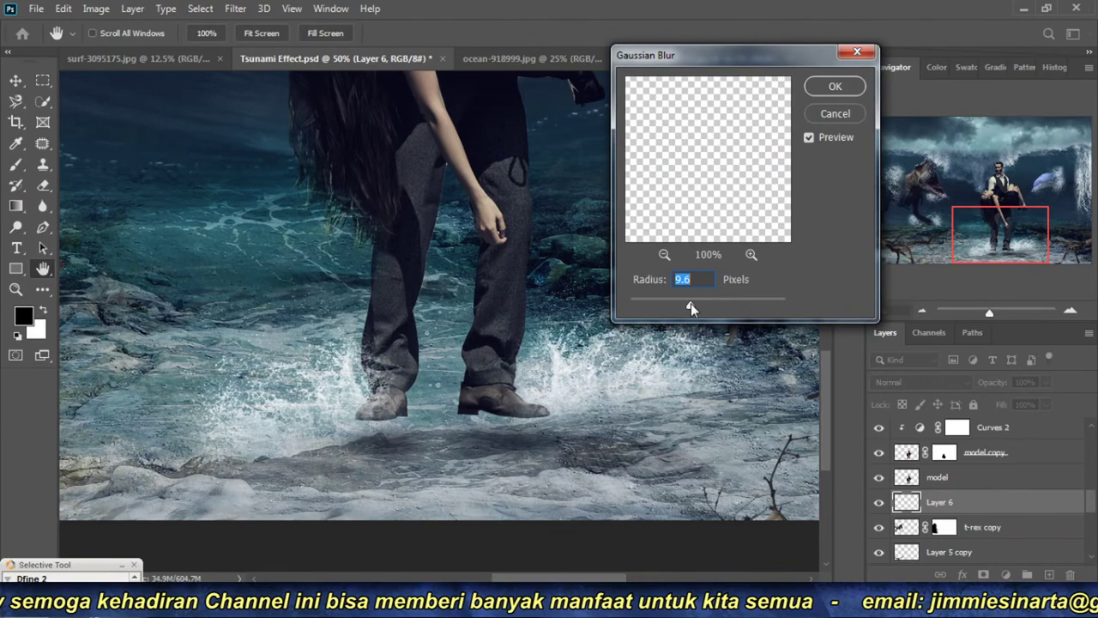
drag(693, 302, 698, 303)
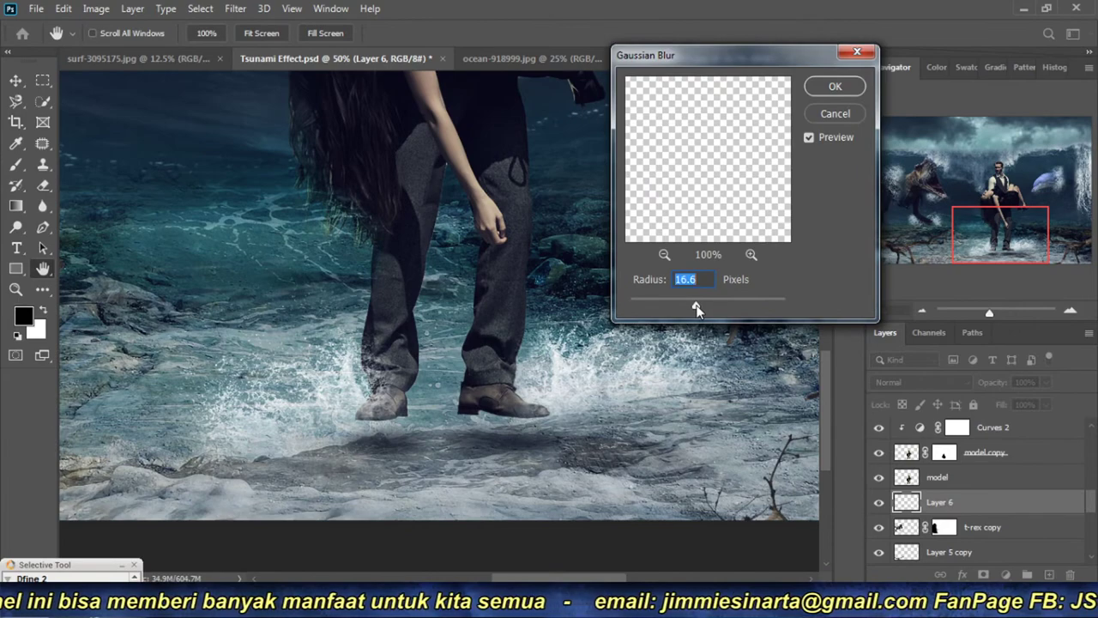
click(832, 87)
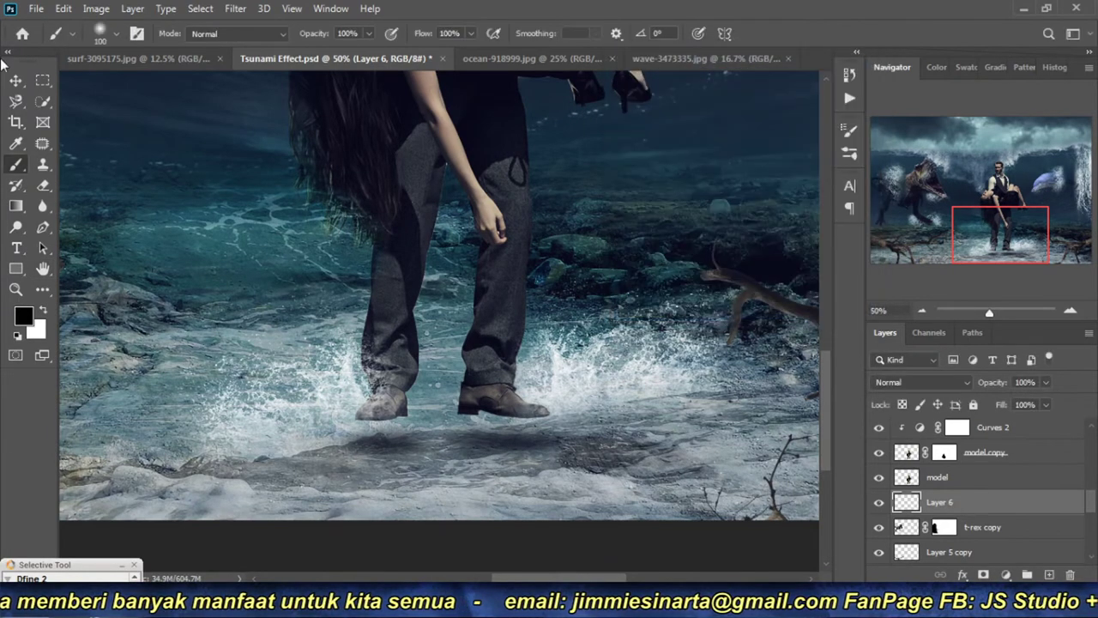
Step: Nudge the shadow lower under the feet, fit the image and save the composite
click(17, 80)
ctrl+click(493, 410)
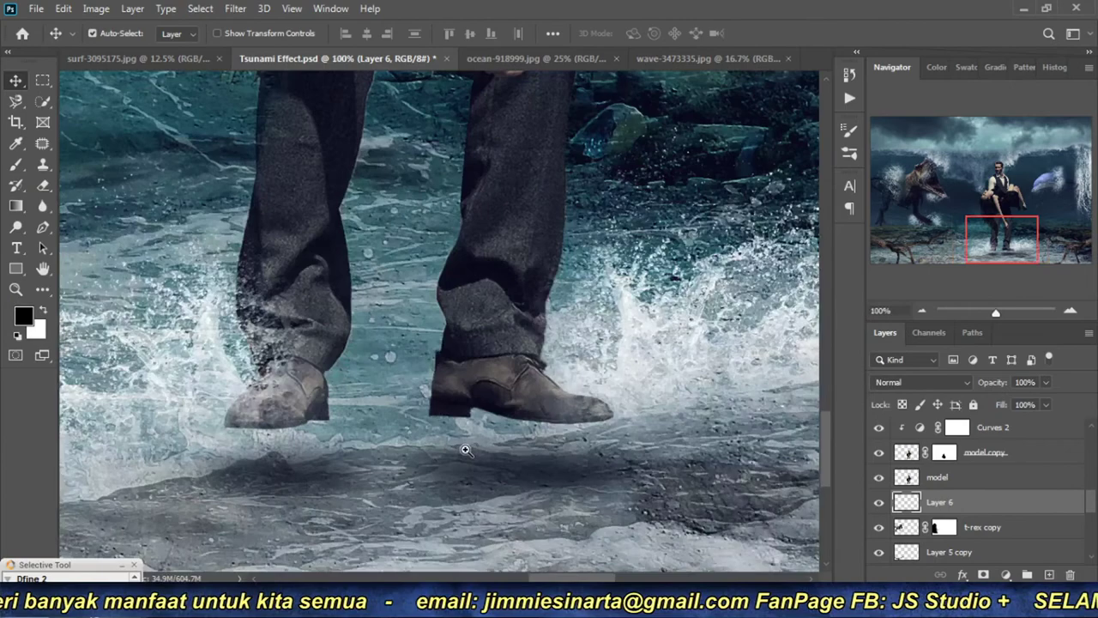
drag(506, 477, 507, 435)
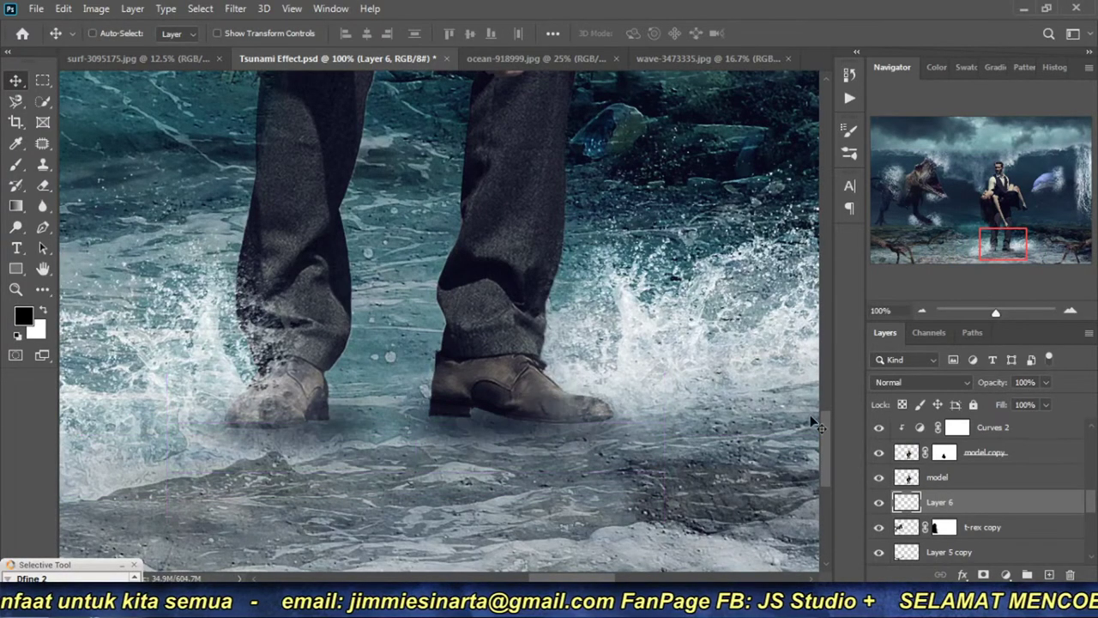
click(921, 310)
click(919, 308)
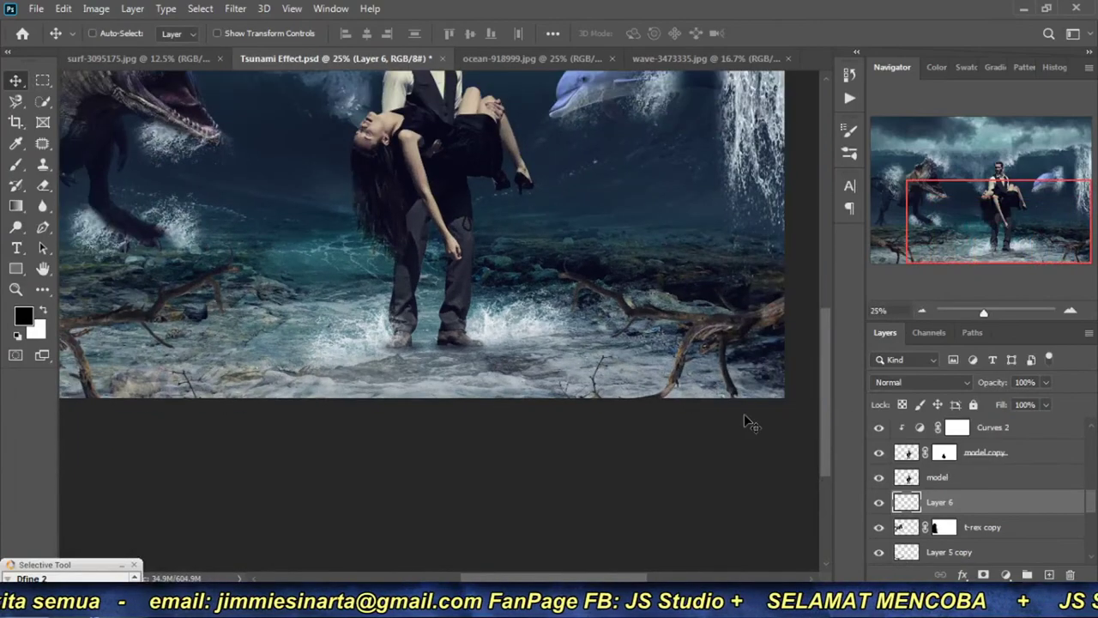
drag(384, 286, 494, 370)
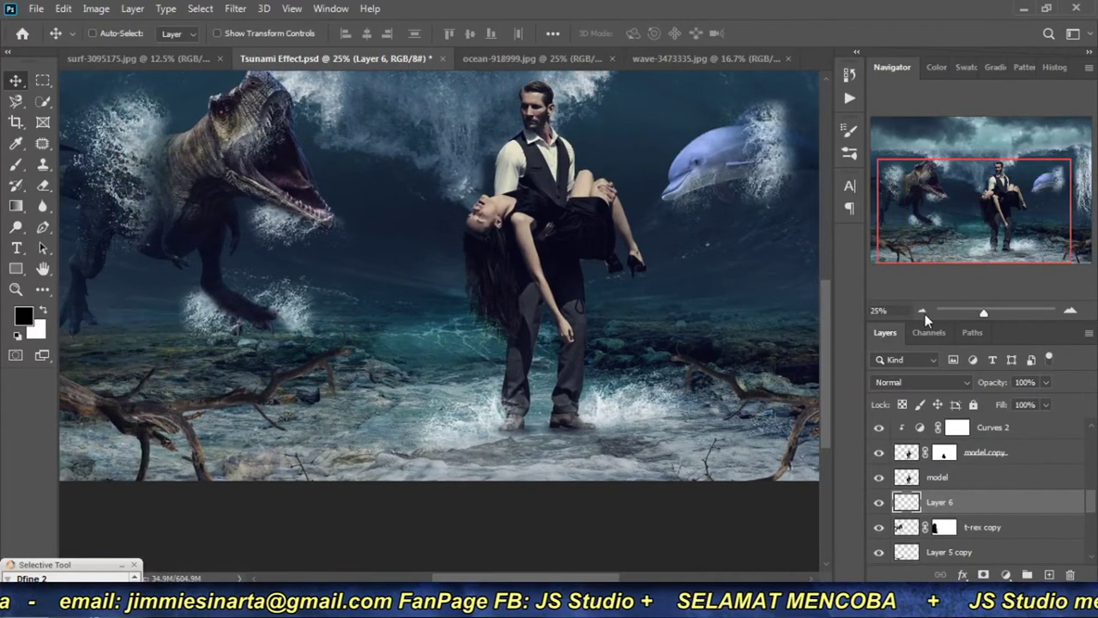
click(921, 309)
key(ctrl+s)
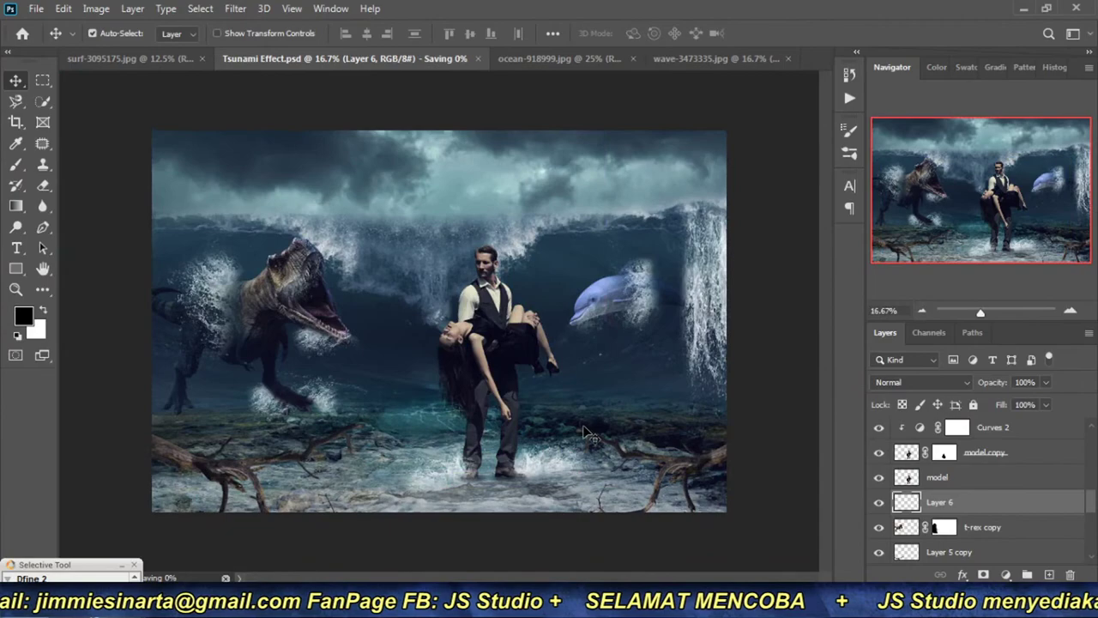
Step: Switch to Windows Explorer and scroll through the current folder
click(277, 514)
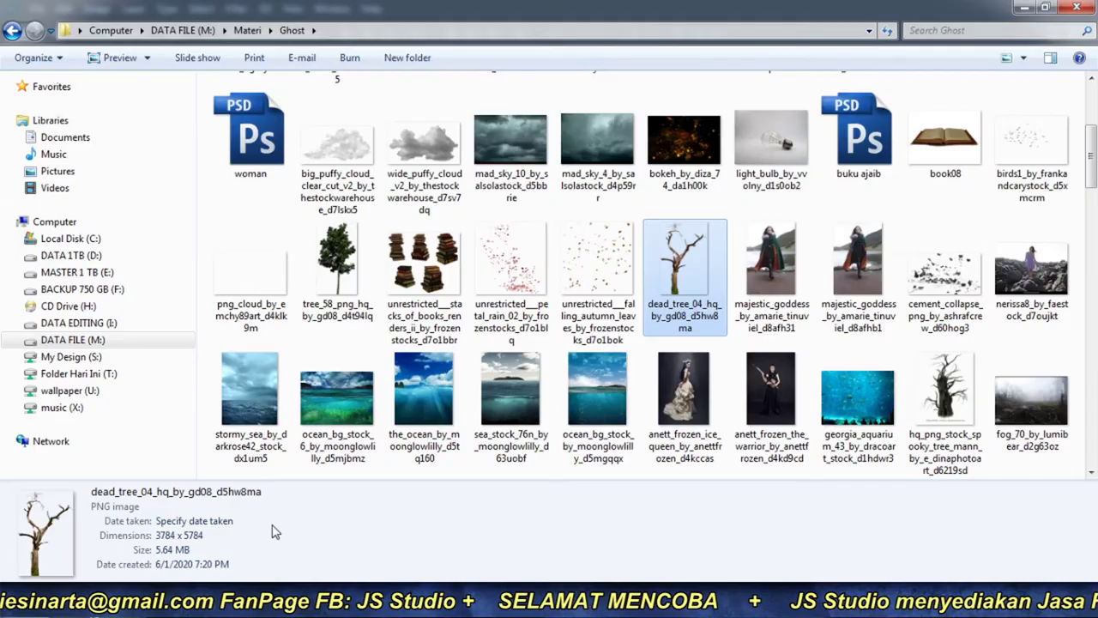
scroll(626, 383, down, 3)
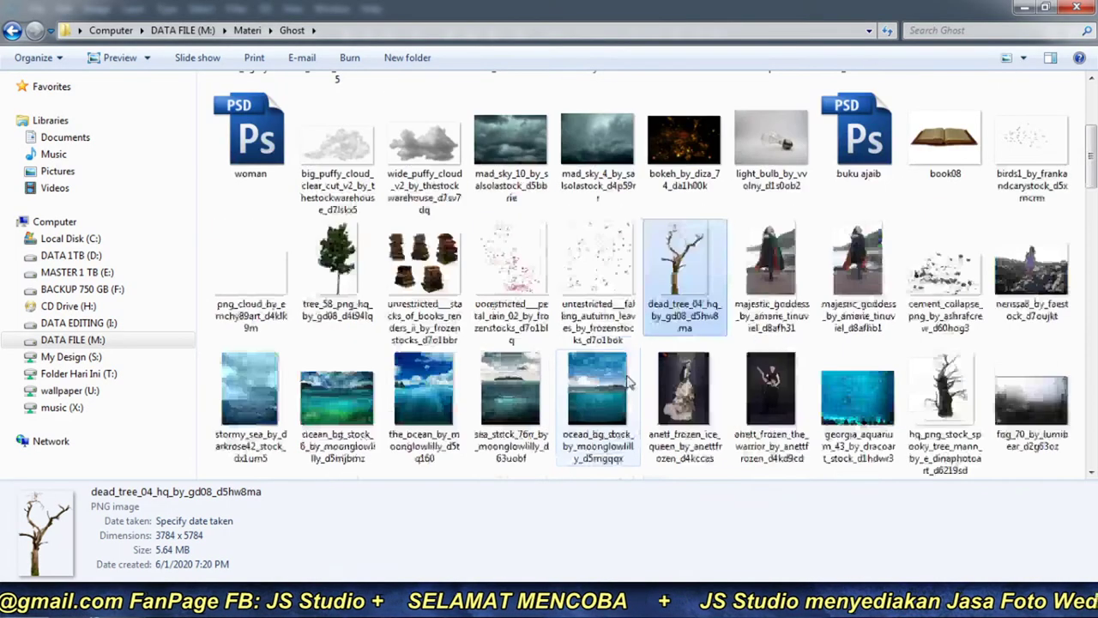
scroll(627, 383, down, 5)
scroll(626, 383, down, 5)
scroll(626, 383, down, 4)
scroll(626, 382, up, 3)
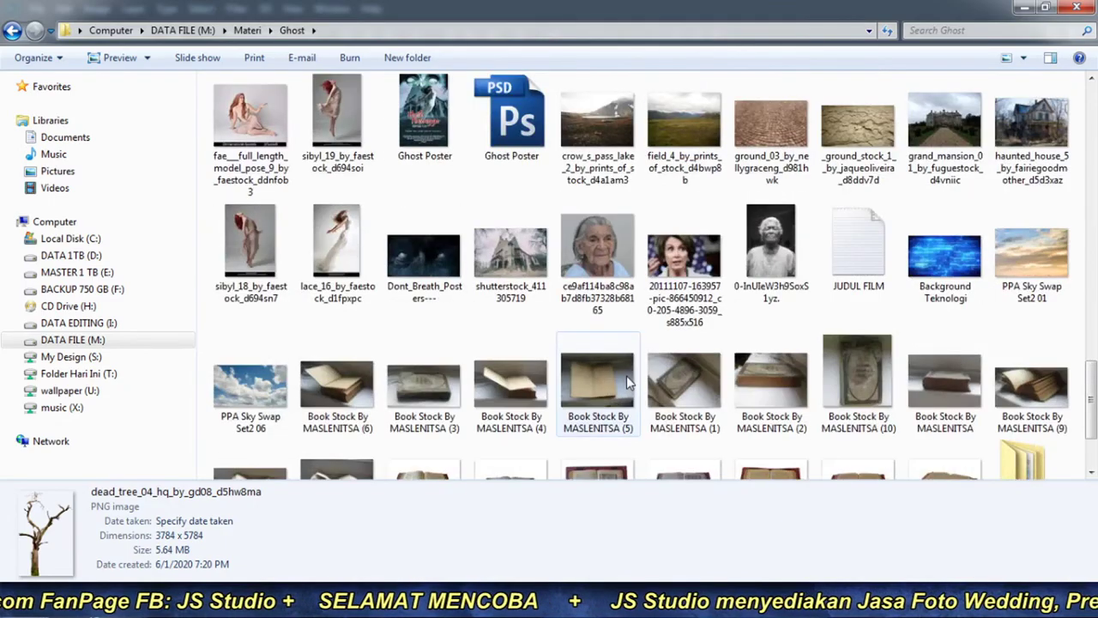
scroll(626, 383, up, 5)
scroll(626, 383, up, 5)
scroll(626, 383, up, 5)
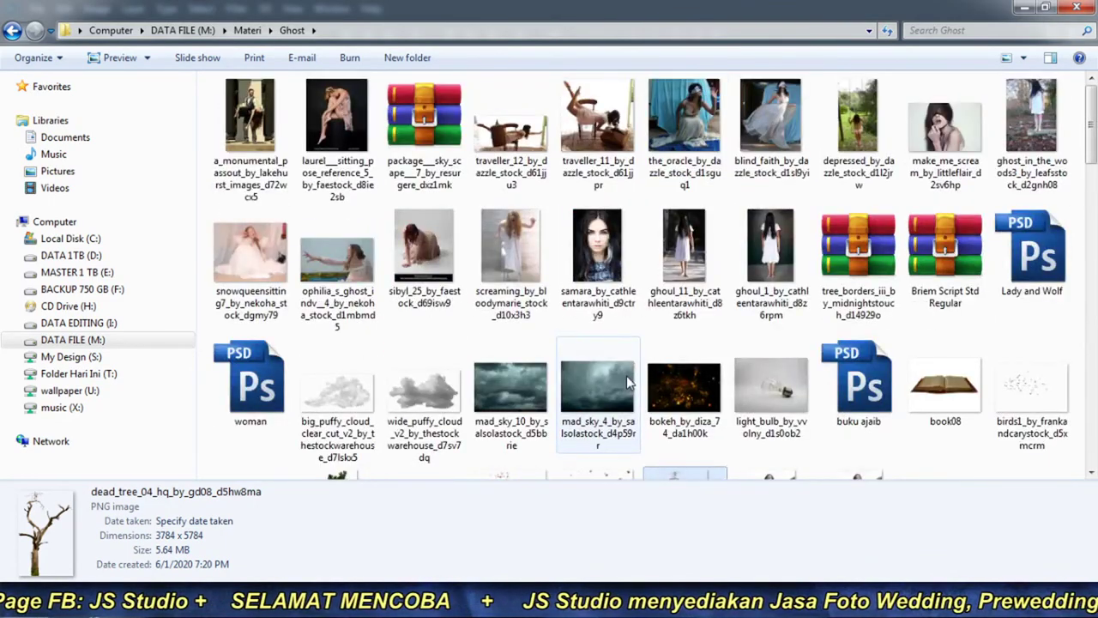
scroll(626, 380, down, 5)
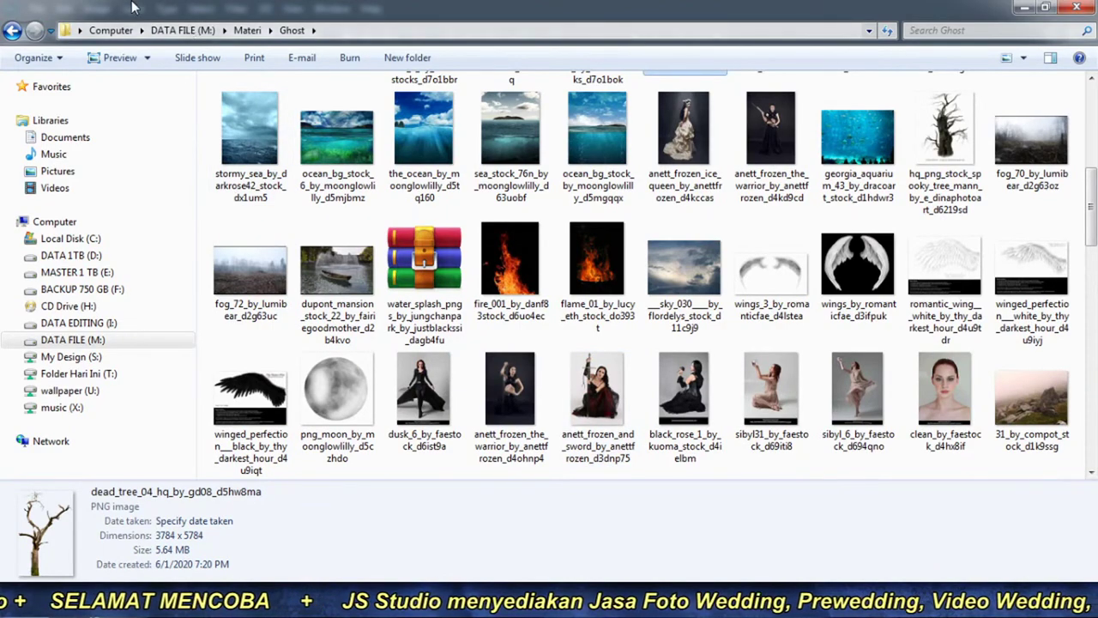
Step: Go up to Materi and browse the Digital Imaging folder
click(249, 31)
double_click(510, 159)
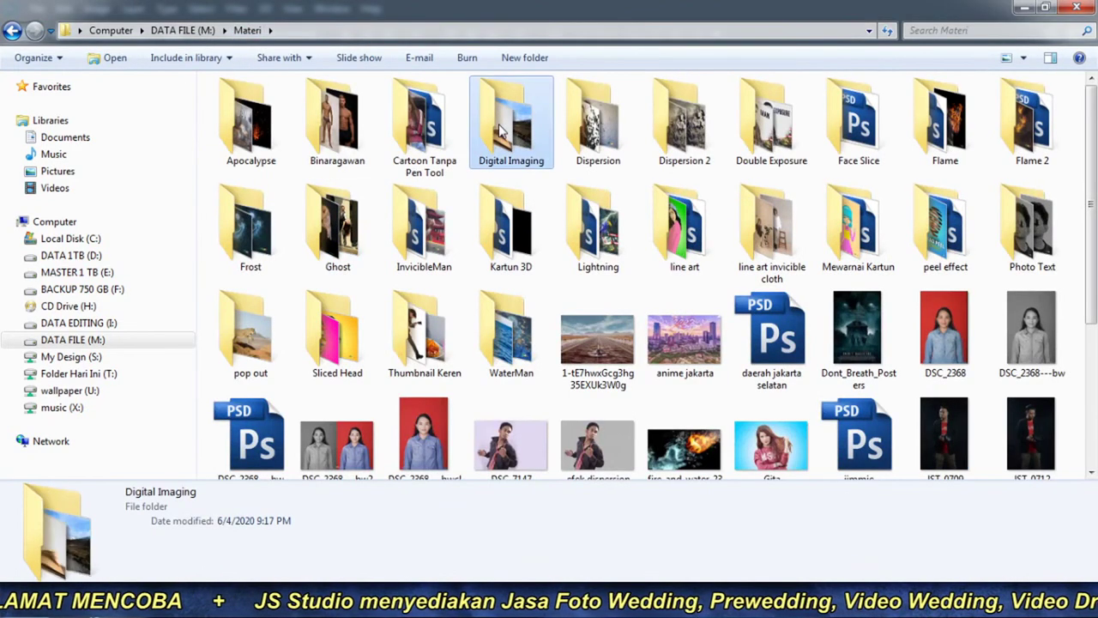
scroll(649, 331, down, 2)
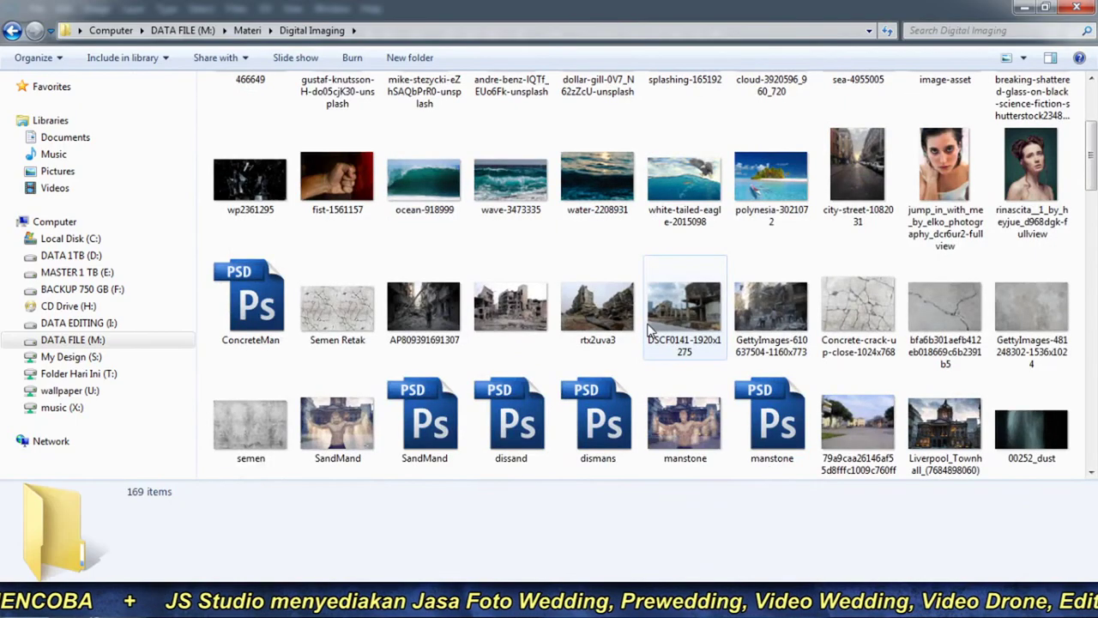
scroll(650, 330, up, 2)
scroll(649, 330, down, 2)
scroll(649, 330, down, 2)
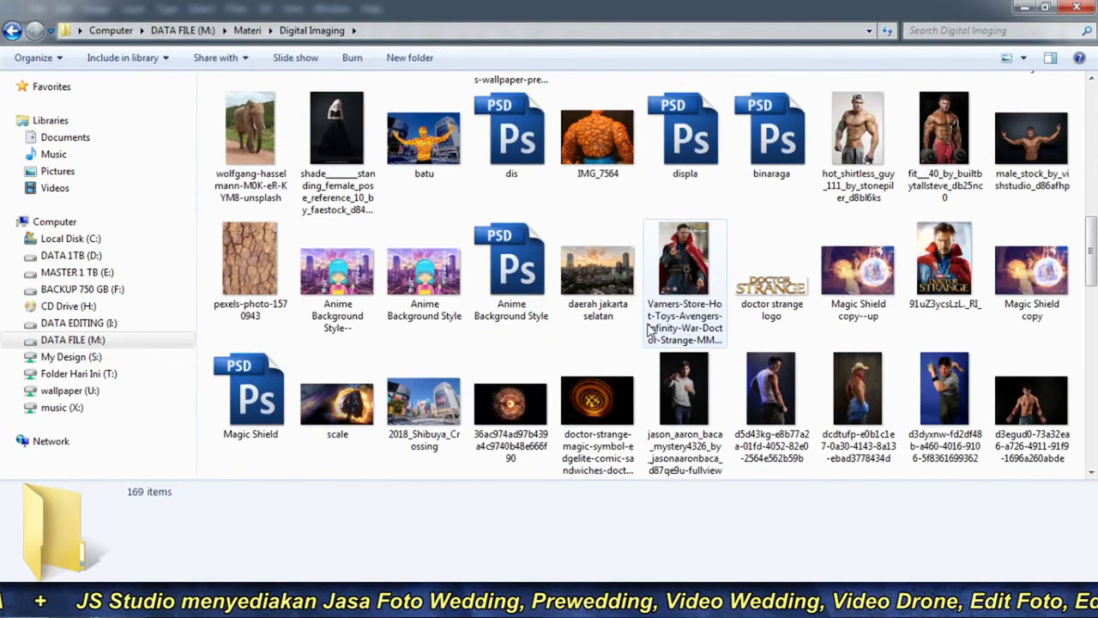
scroll(649, 330, down, 2)
scroll(649, 331, down, 3)
scroll(649, 331, down, 5)
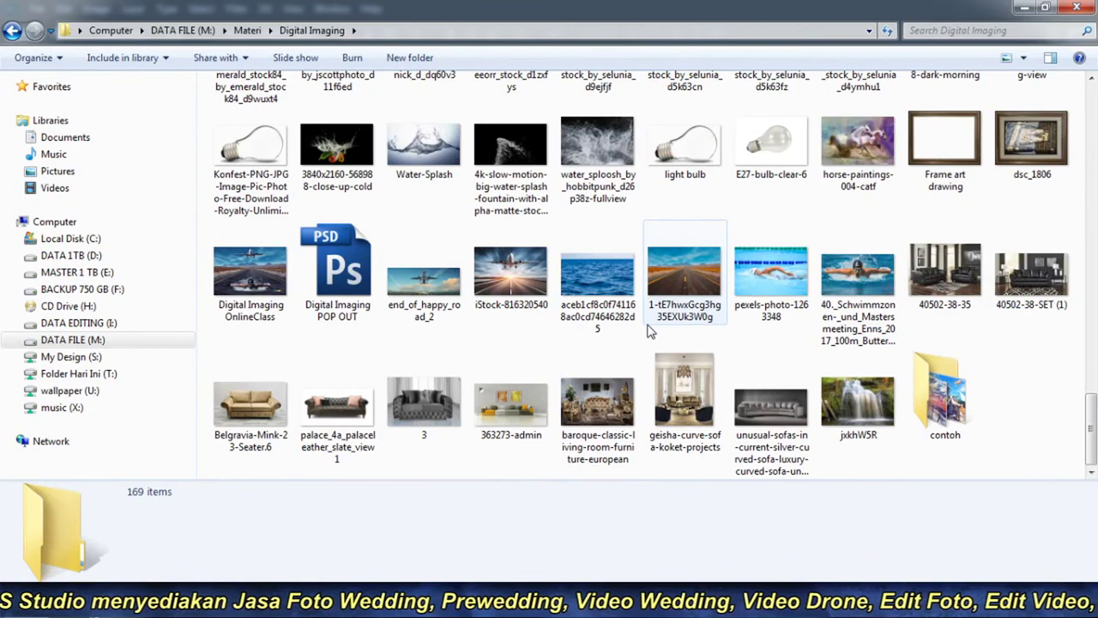
Step: Return to Materi, open the Ghost folder and browse its images
click(225, 30)
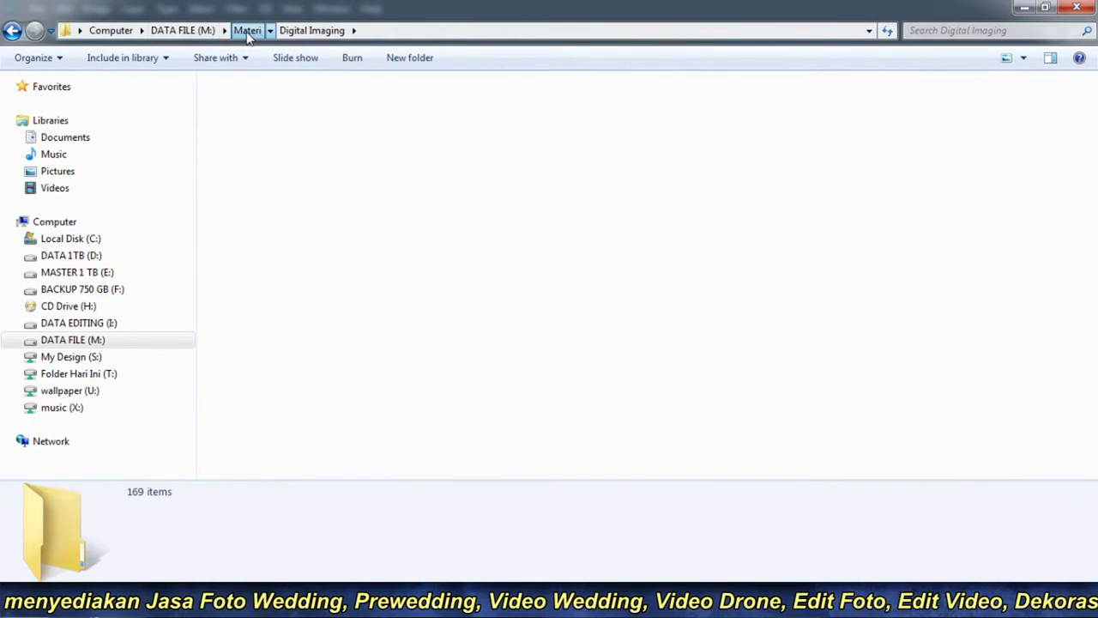
double_click(348, 262)
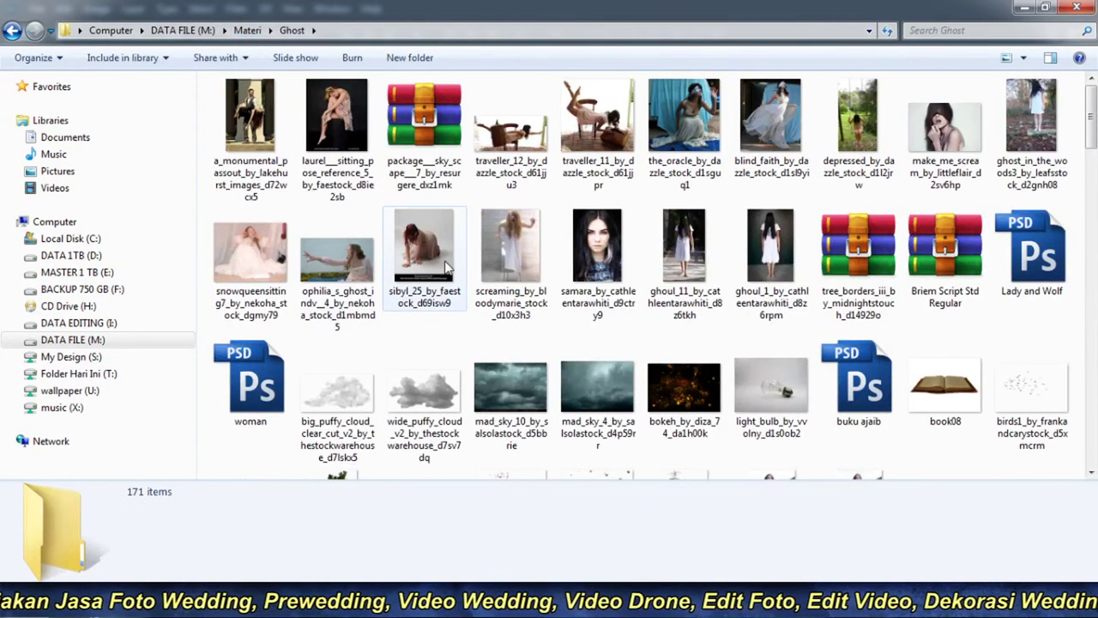
click(742, 345)
scroll(742, 345, down, 3)
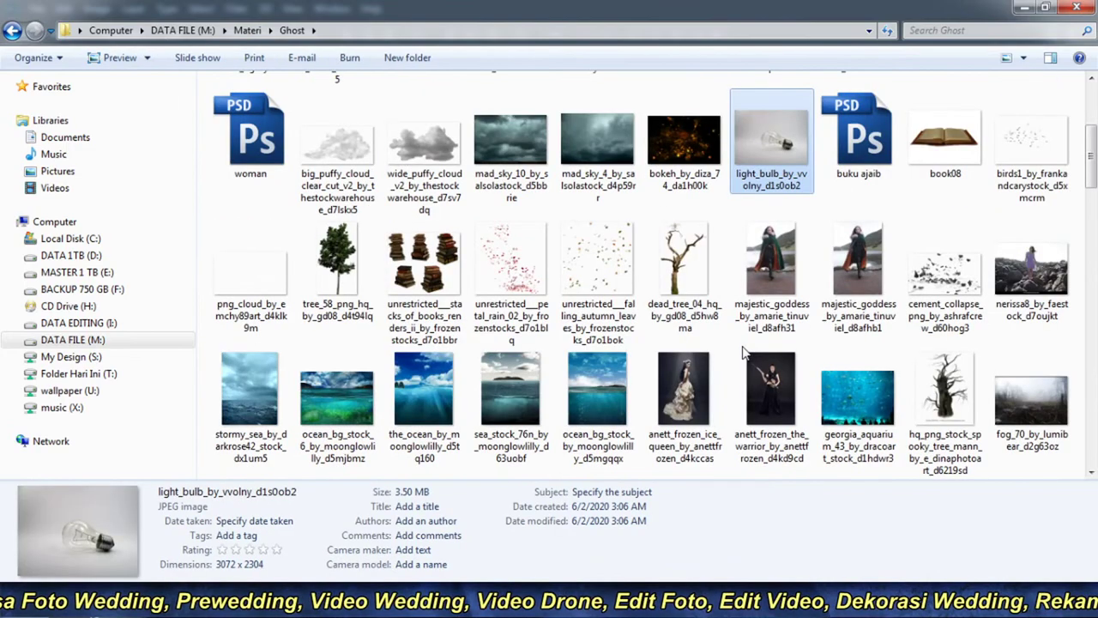
scroll(733, 355, down, 3)
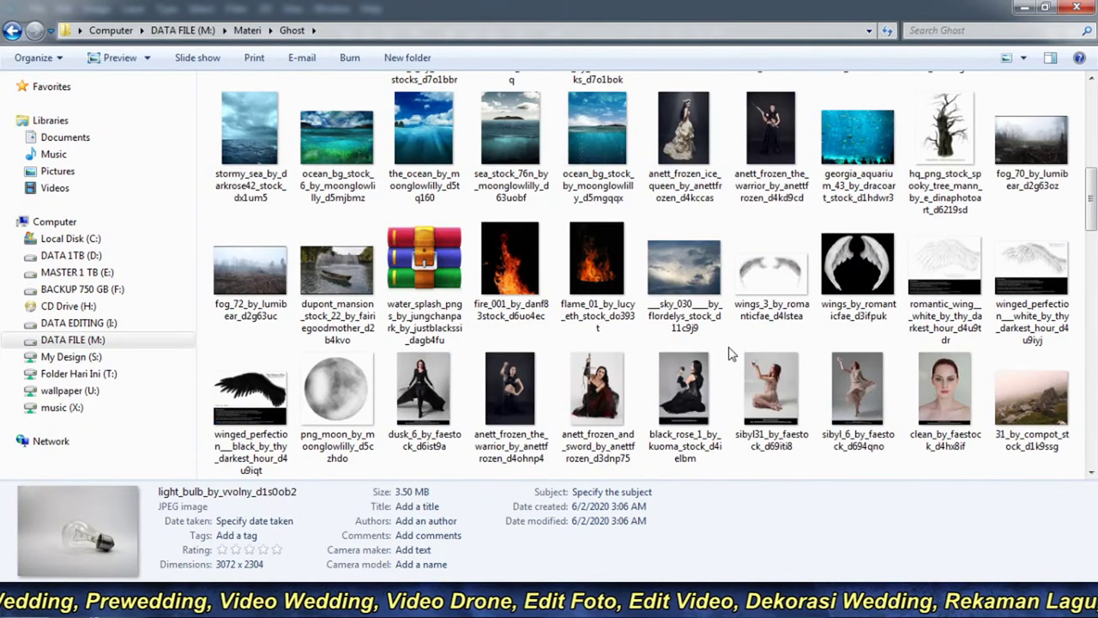
scroll(733, 354, down, 3)
Step: Open the birds_png image in Photoshop, copy it and close its document
drag(519, 343, 360, 459)
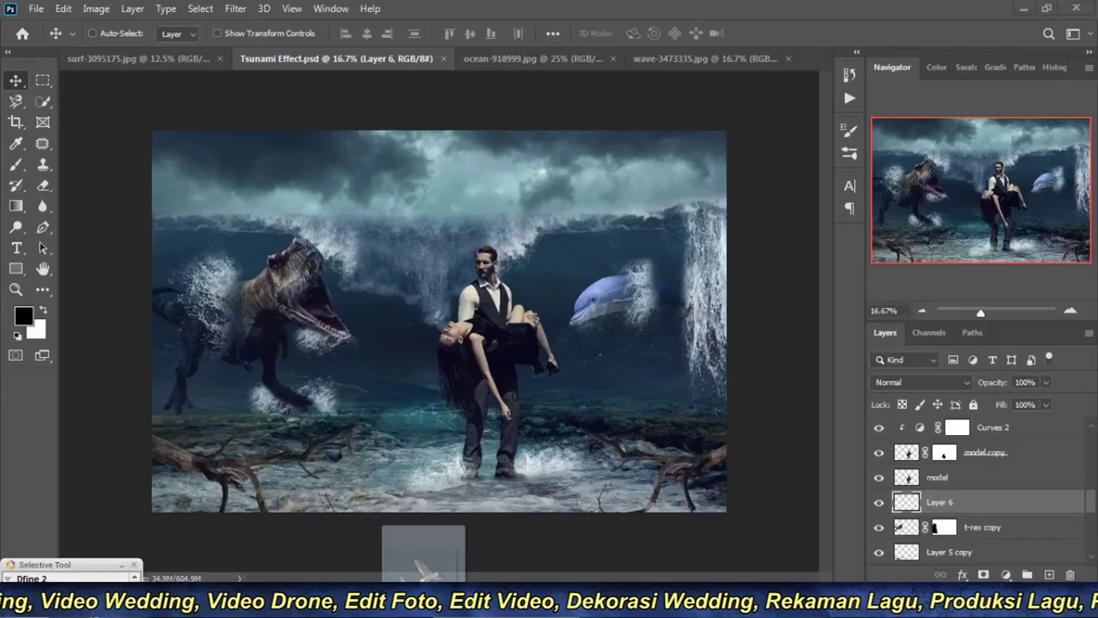
drag(360, 458, 20, 452)
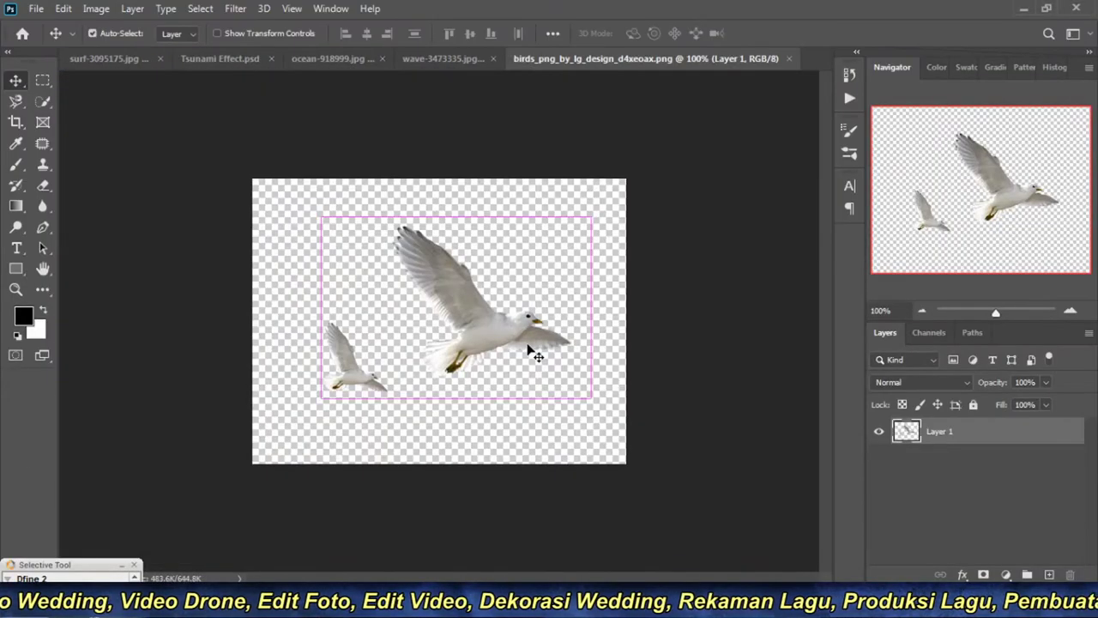
key(ctrl+w)
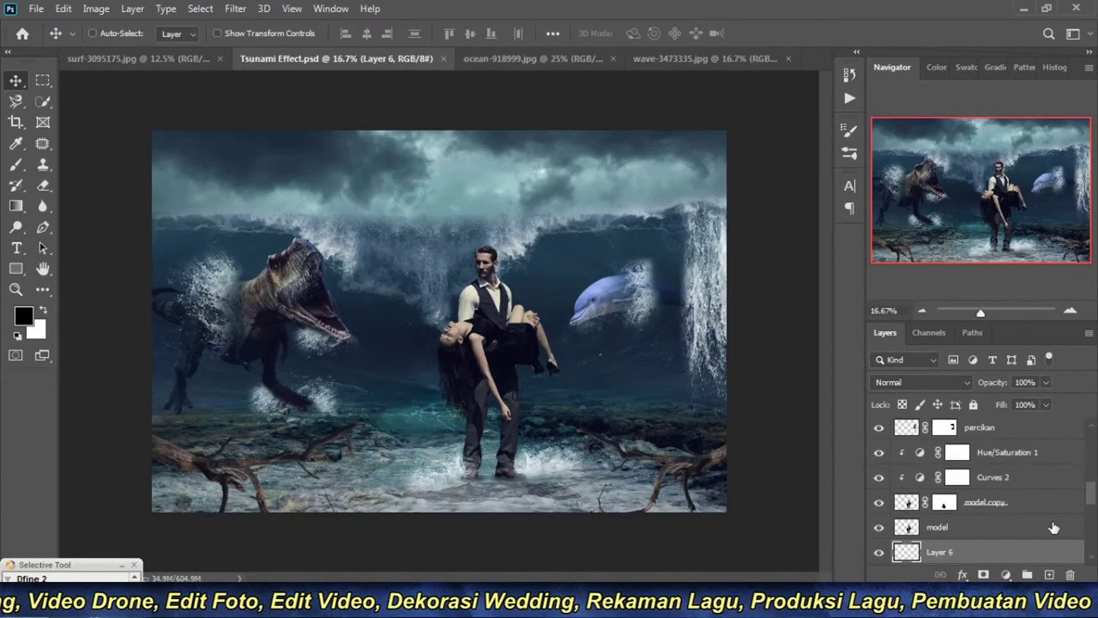
Step: Paste the seagulls as Layer 7 above lumba and place them in the upper-centre sky
scroll(995, 523, up, 3)
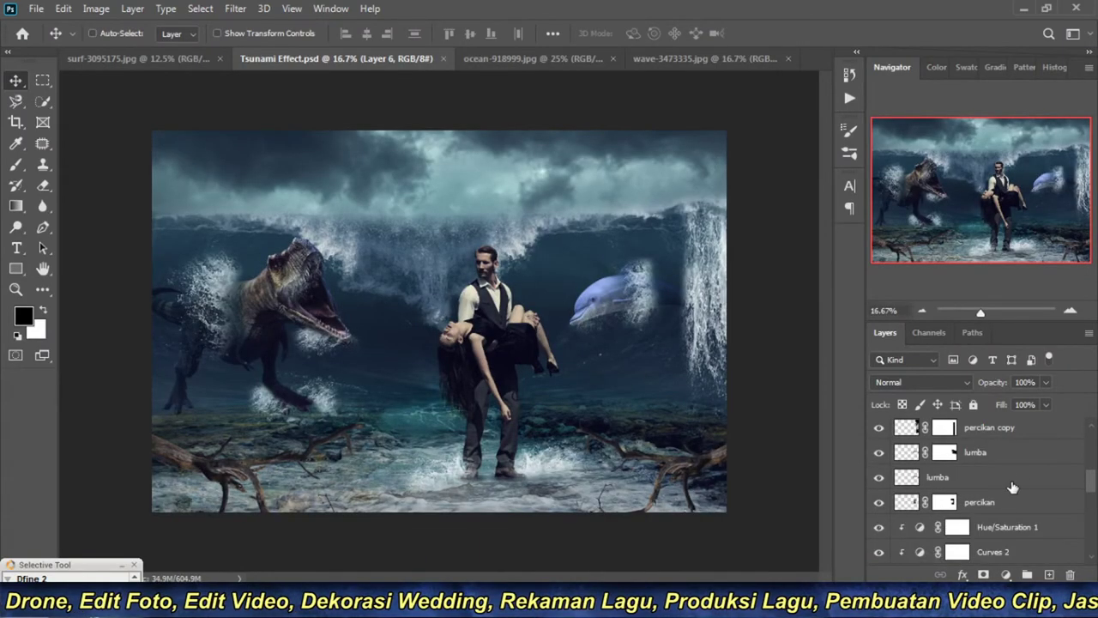
scroll(978, 501, up, 2)
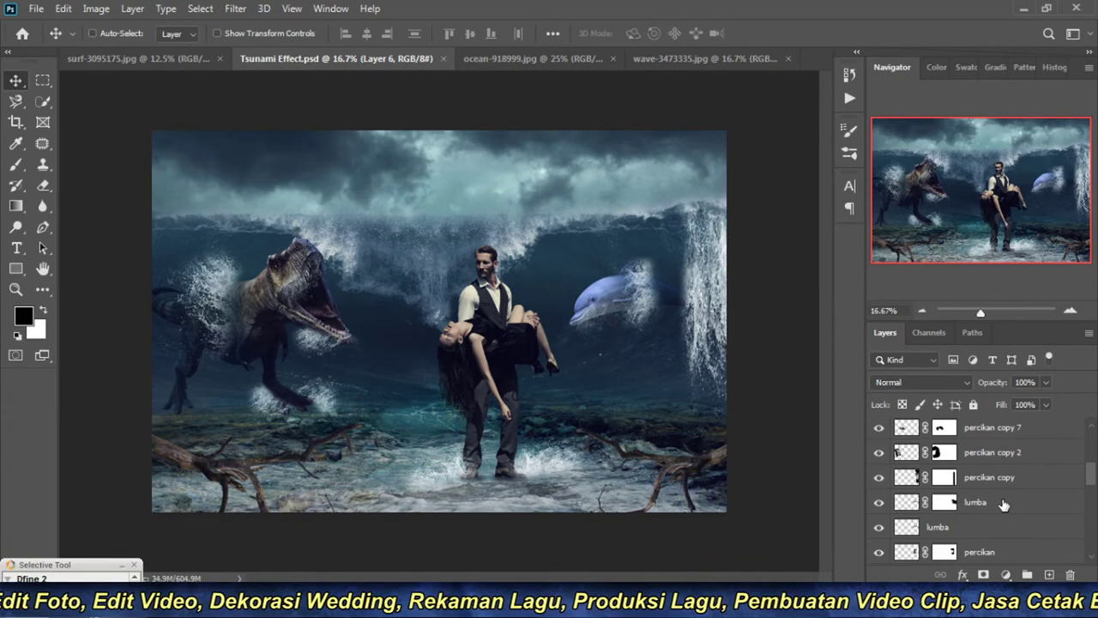
scroll(1005, 508, down, 1)
click(1010, 508)
key(ctrl+v)
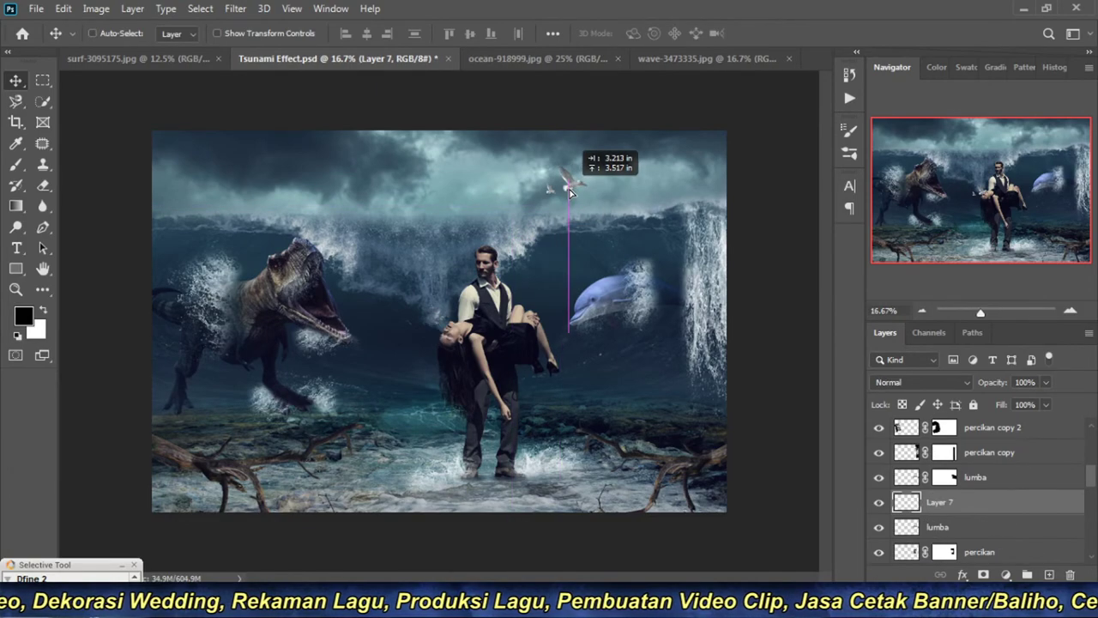
drag(448, 343, 594, 211)
key(ctrl+plus)
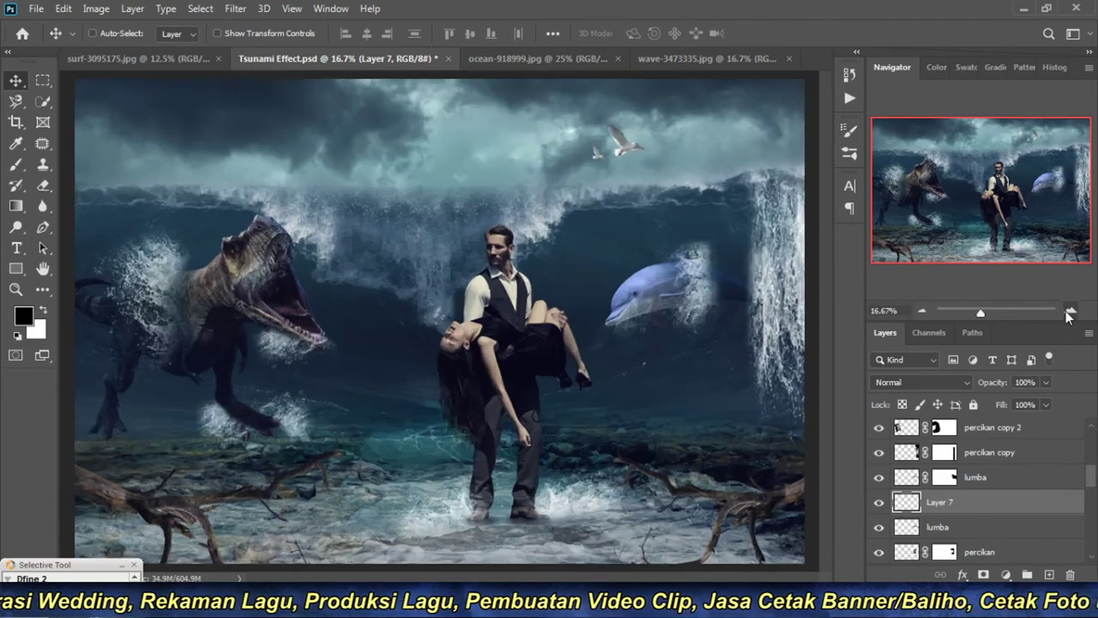
drag(668, 115, 477, 115)
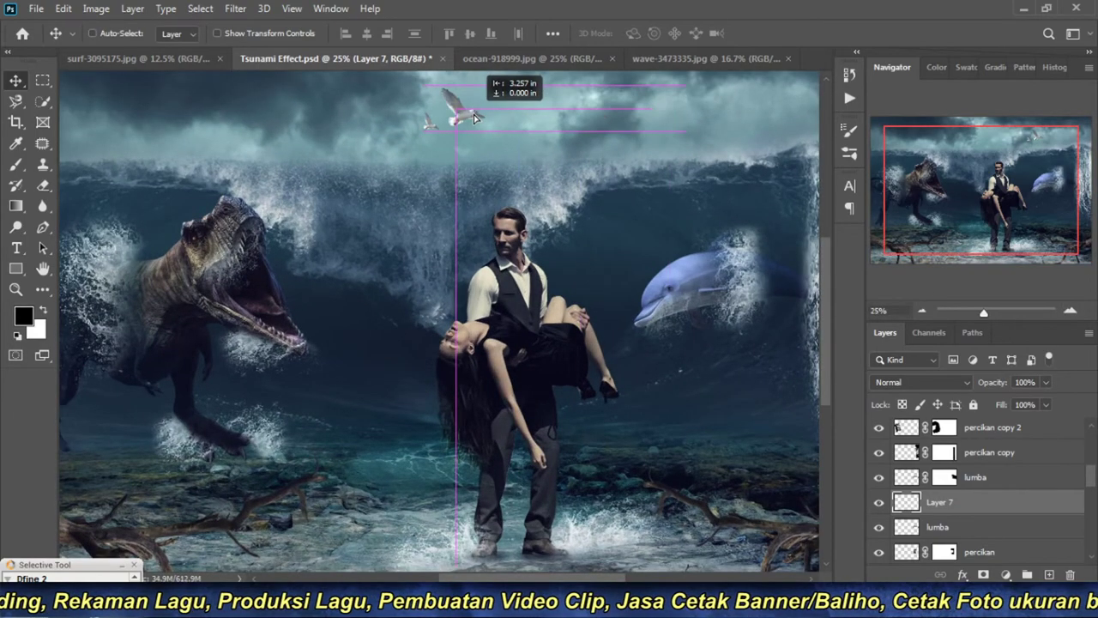
click(923, 384)
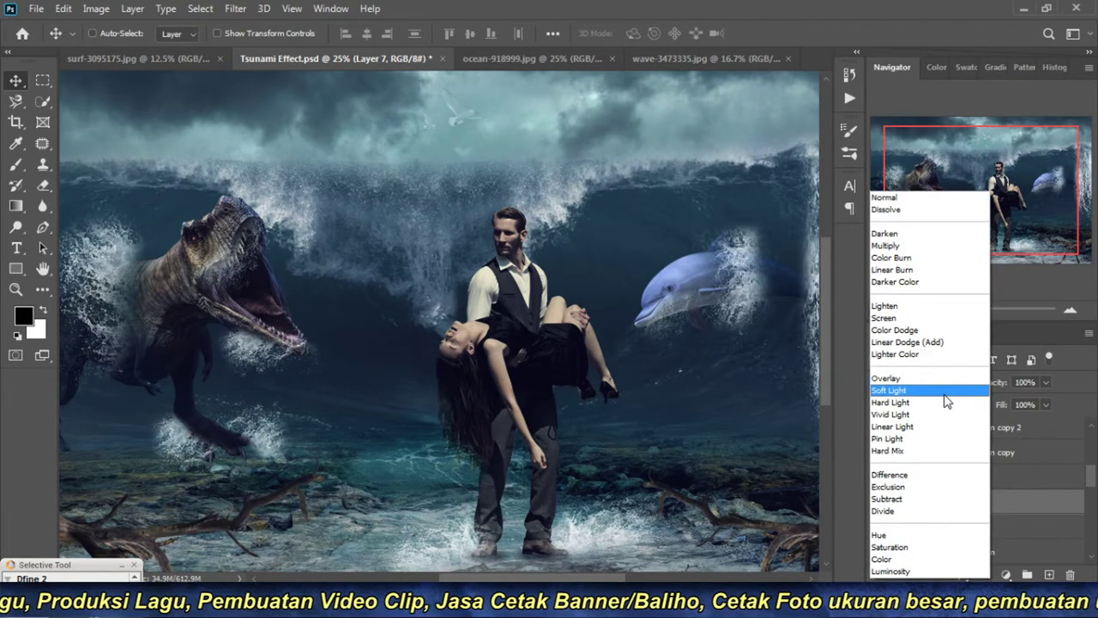
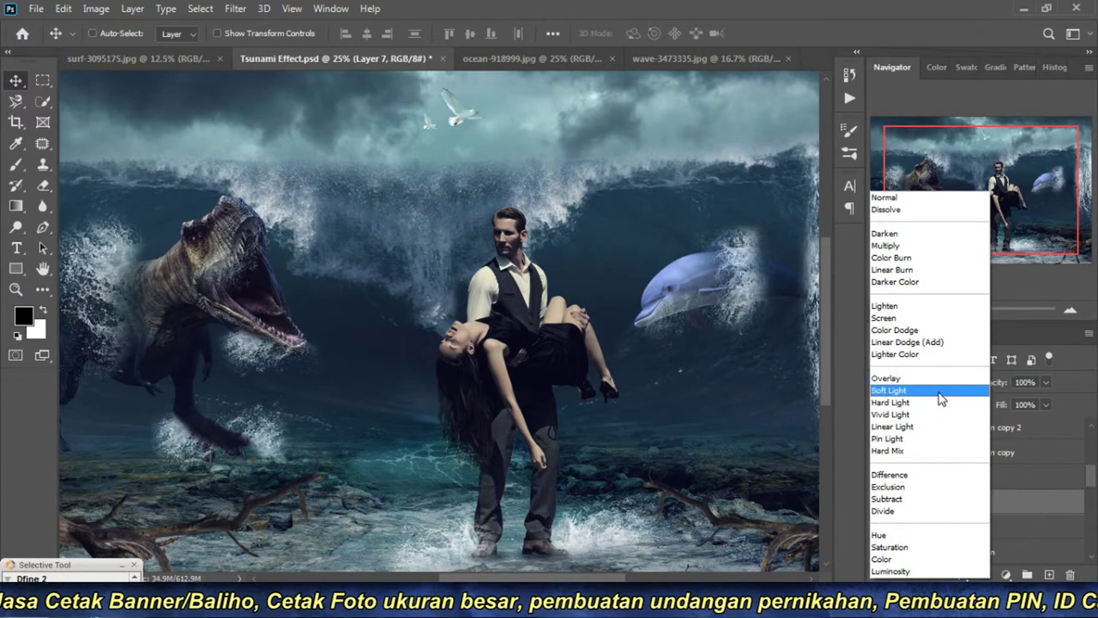
Step: Keep Normal blend mode and nudge the seagulls up and left in the sky
click(897, 17)
text(70)
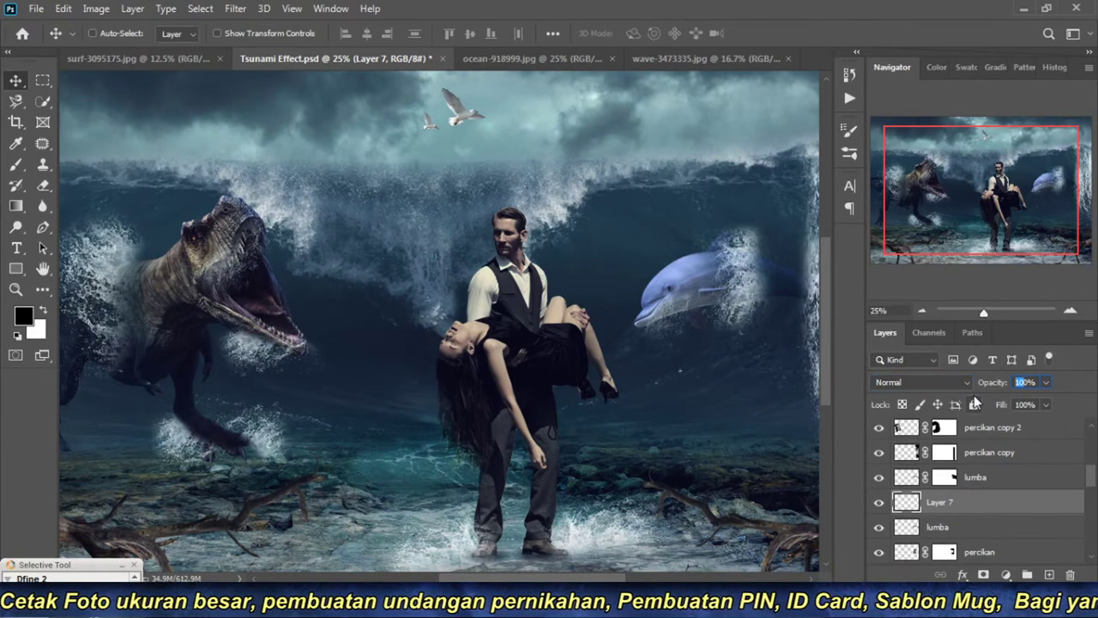
click(35, 81)
drag(427, 203, 543, 301)
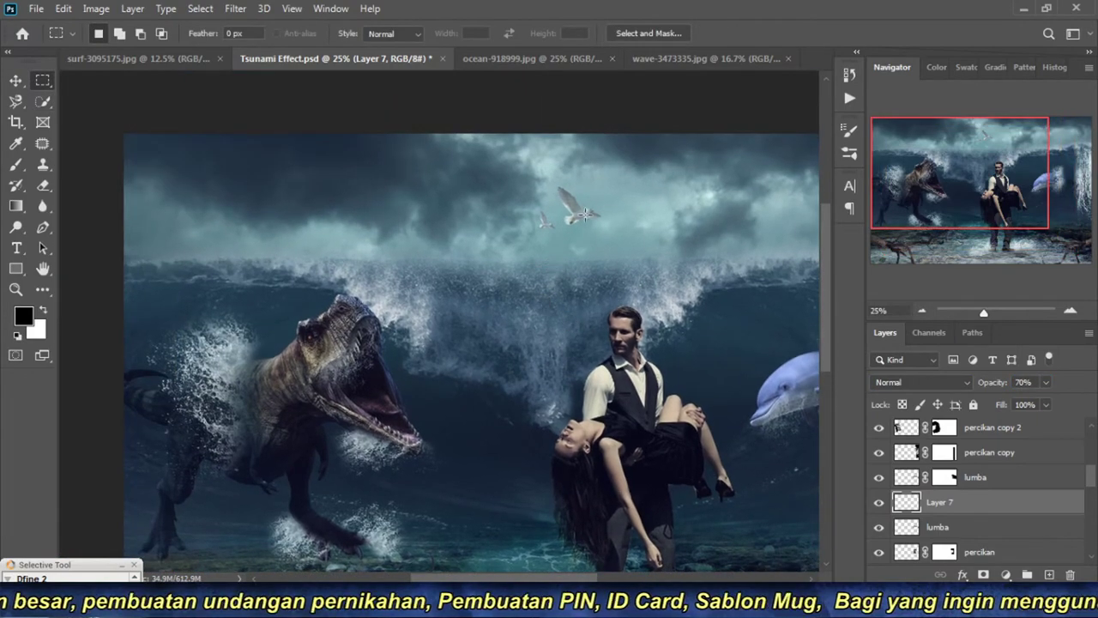
click(15, 82)
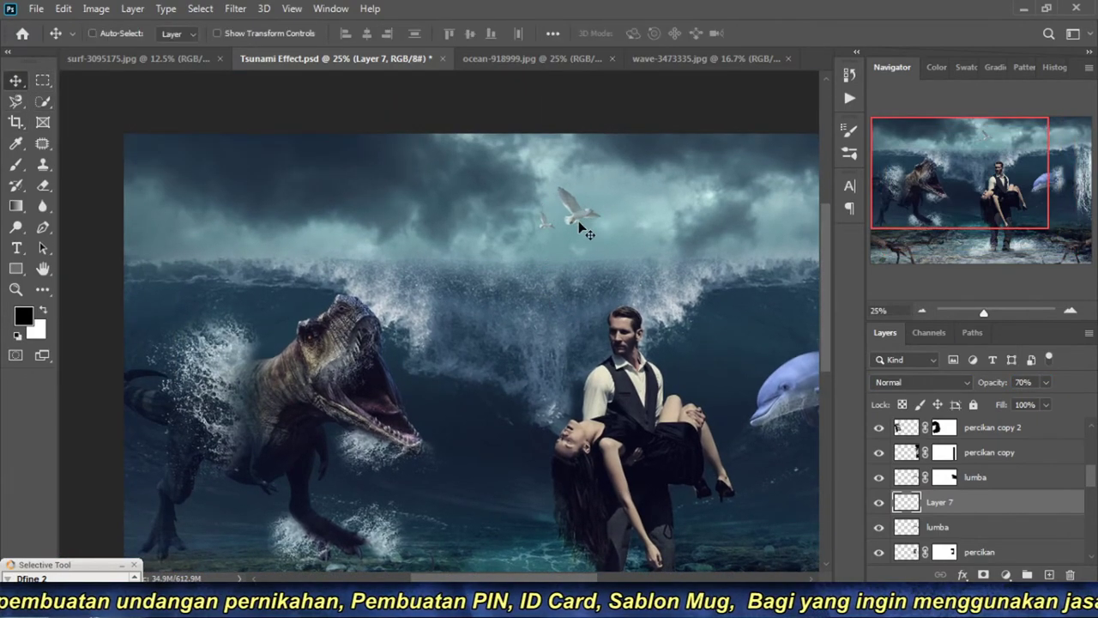
drag(578, 221, 572, 210)
click(924, 312)
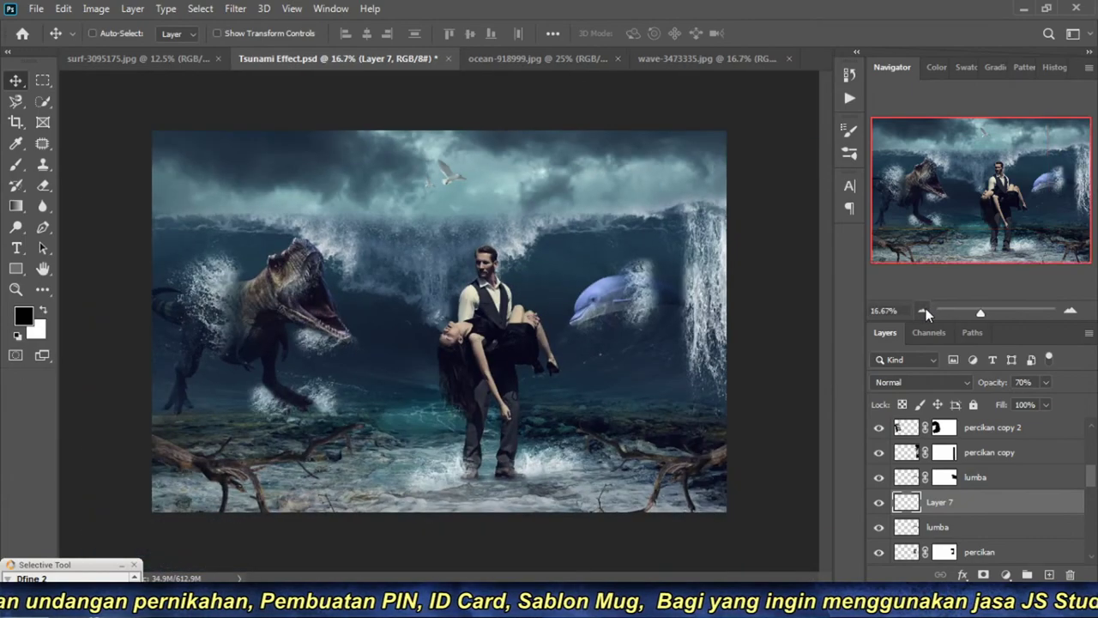
Step: Duplicate the seagull layer and move the copy into the right side of the sky
key(ctrl+j)
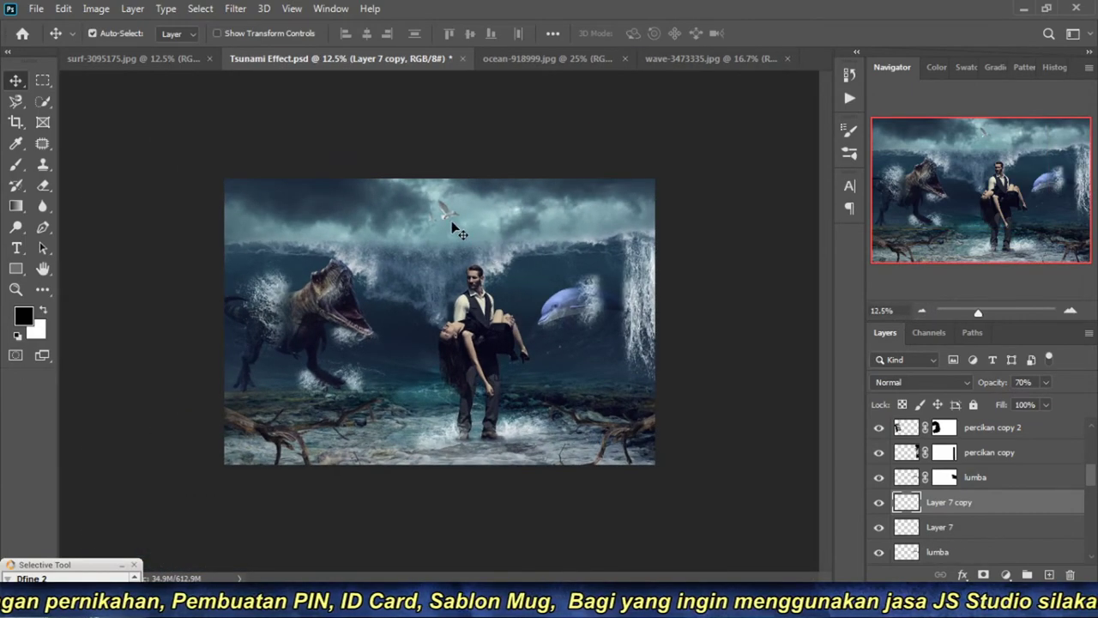
drag(454, 228, 574, 246)
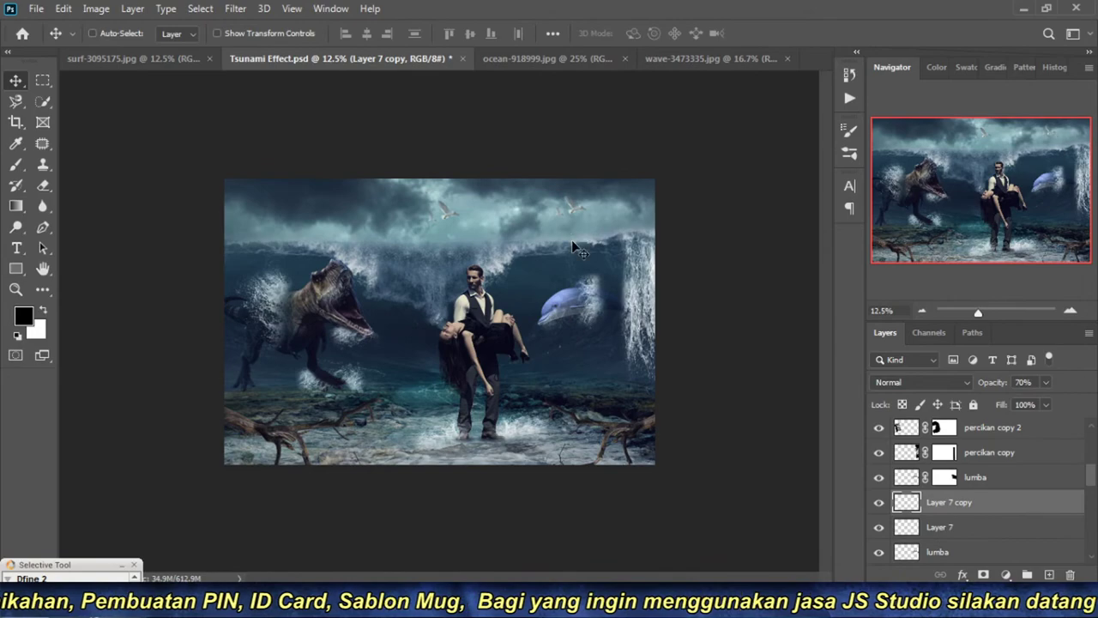
key(ctrl+t)
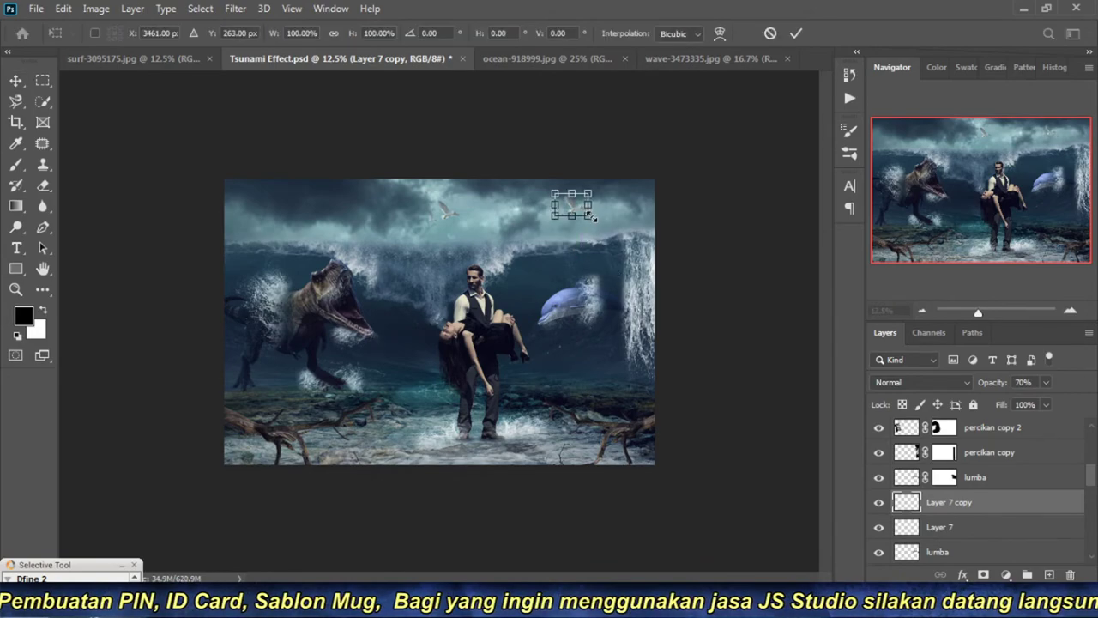
key(Return)
key(ctrl+plus)
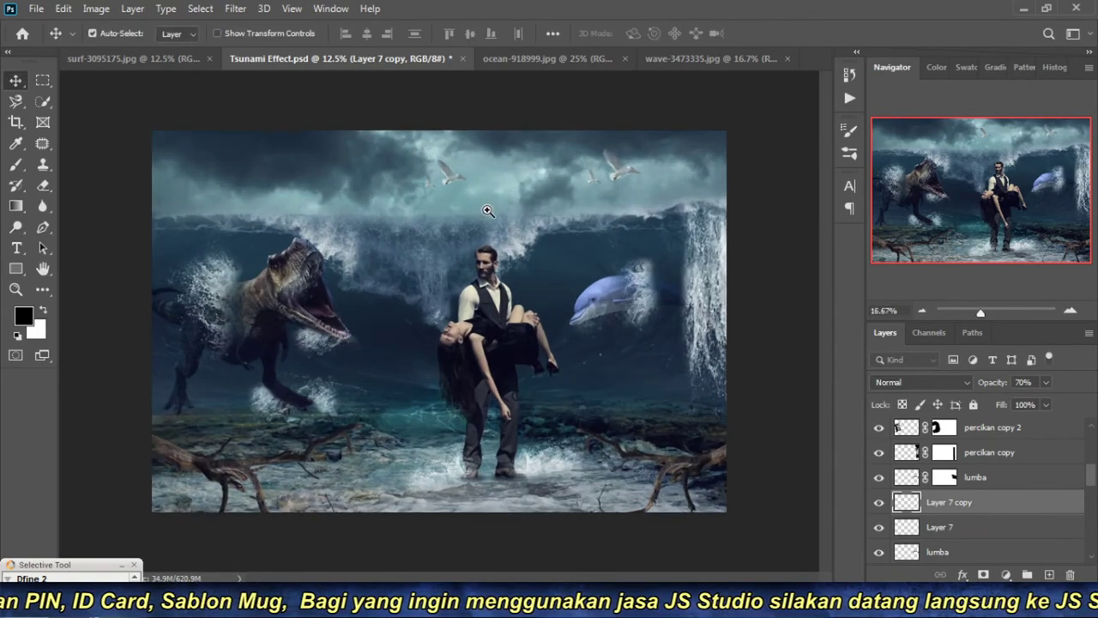
click(487, 210)
scroll(703, 265, up, 2)
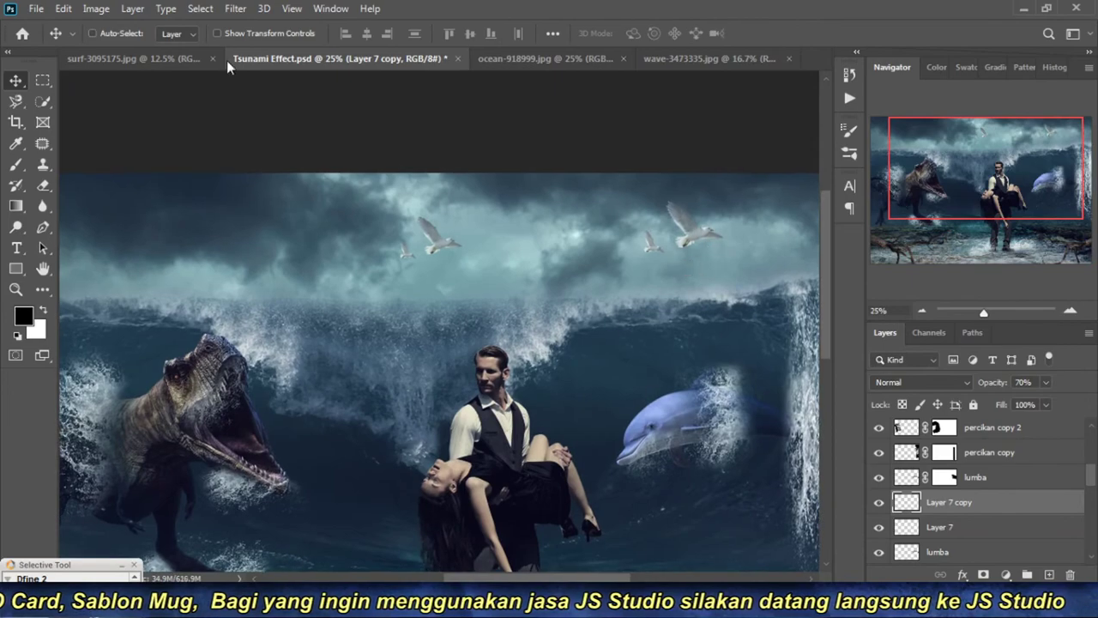
Step: Flip the seagull copy horizontally, move it upper left, and shift the original gulls up-right
click(74, 8)
mouse_move(116, 373)
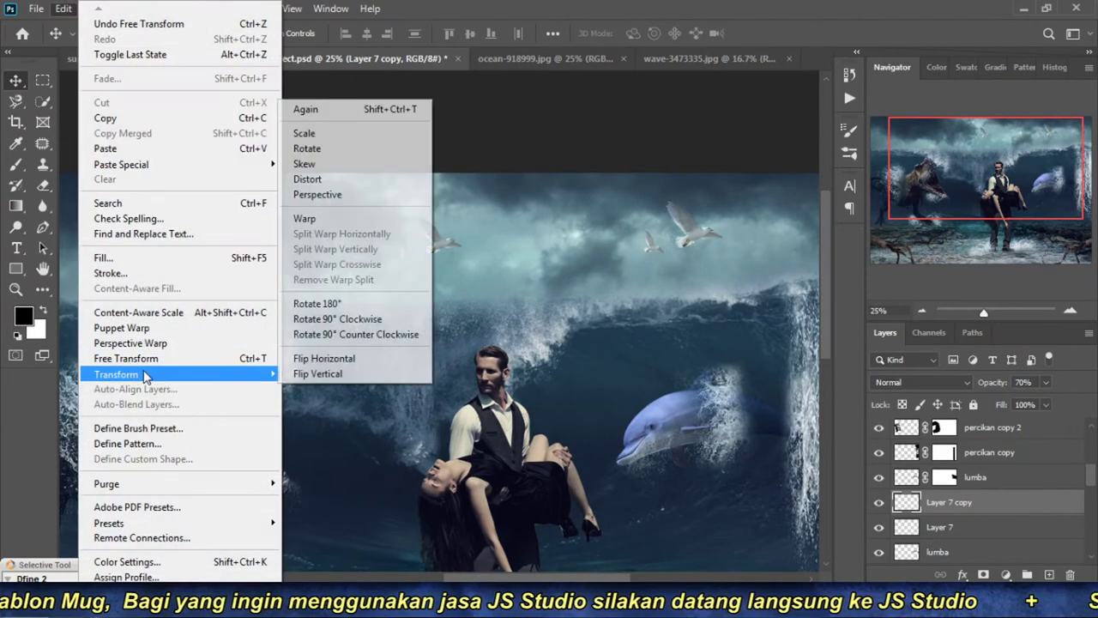
click(368, 357)
mouse_move(669, 230)
mouse_down()
mouse_move(174, 194)
mouse_move(213, 189)
mouse_up()
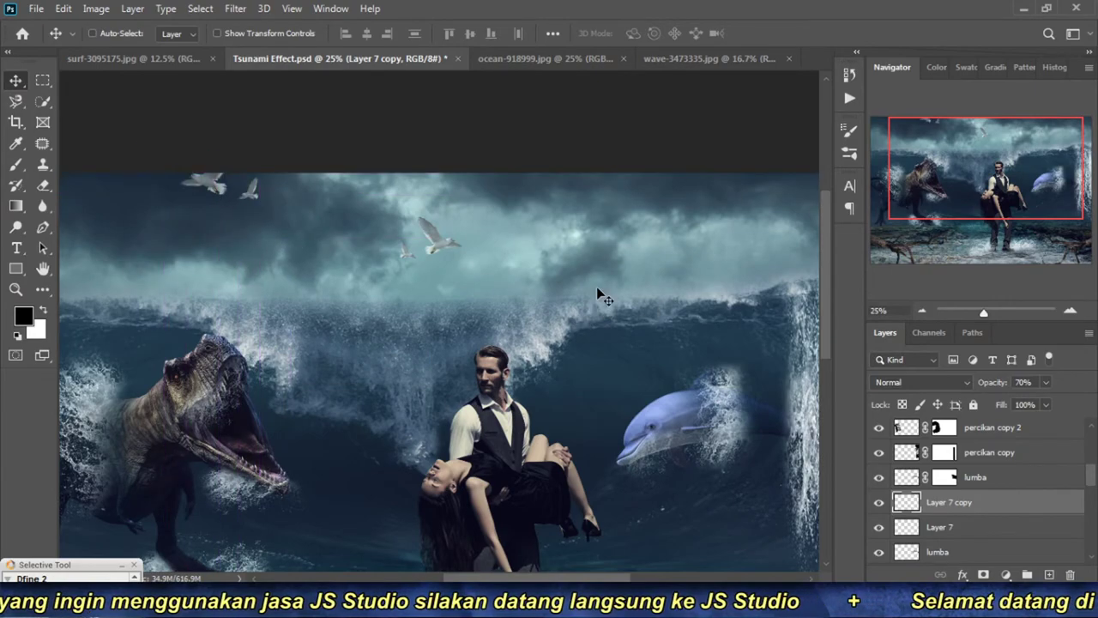
click(976, 527)
mouse_move(428, 251)
mouse_down()
mouse_move(536, 238)
mouse_move(549, 225)
mouse_up()
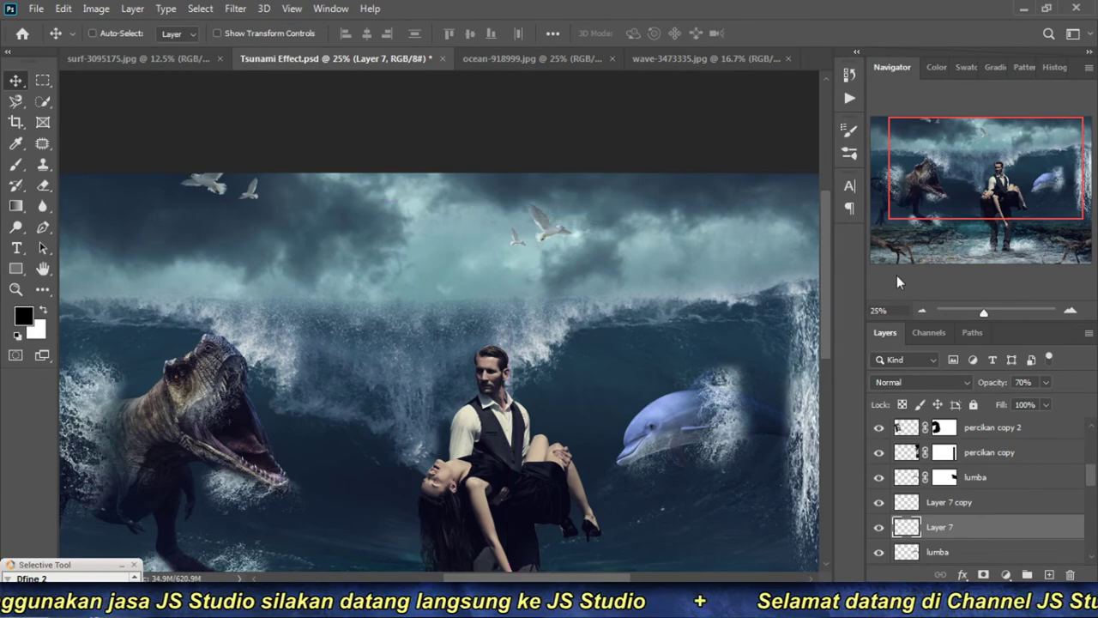
Step: Save the composite and hide Layer 7 copy
click(923, 311)
key(ctrl+s)
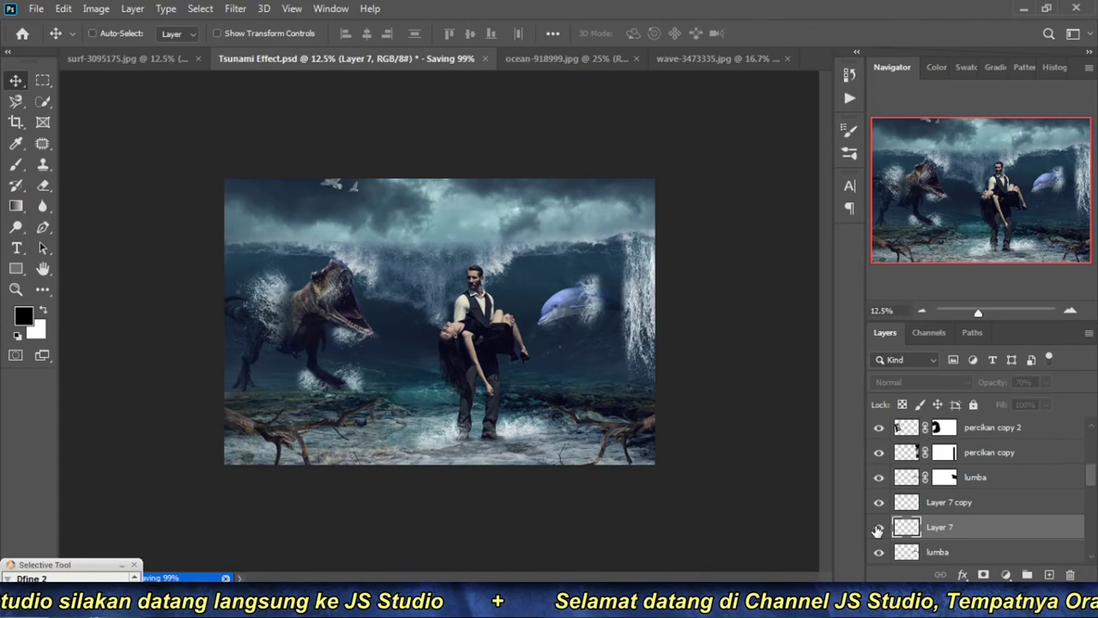
click(878, 505)
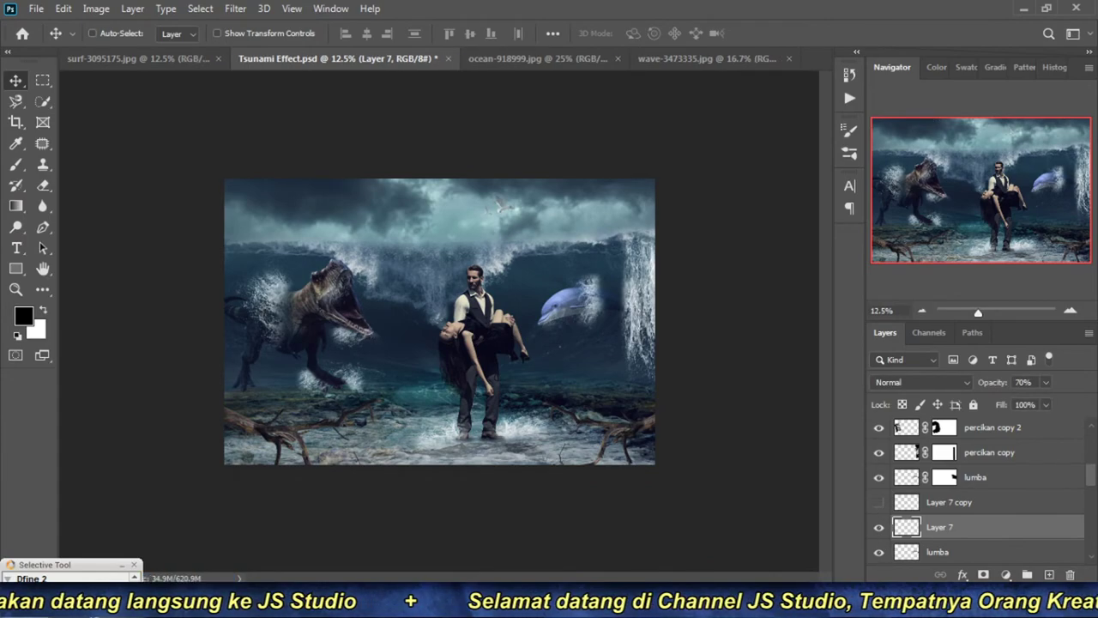
Step: Browse the Ghost folder and preview the falling autumn leaves image, then close it
click(360, 522)
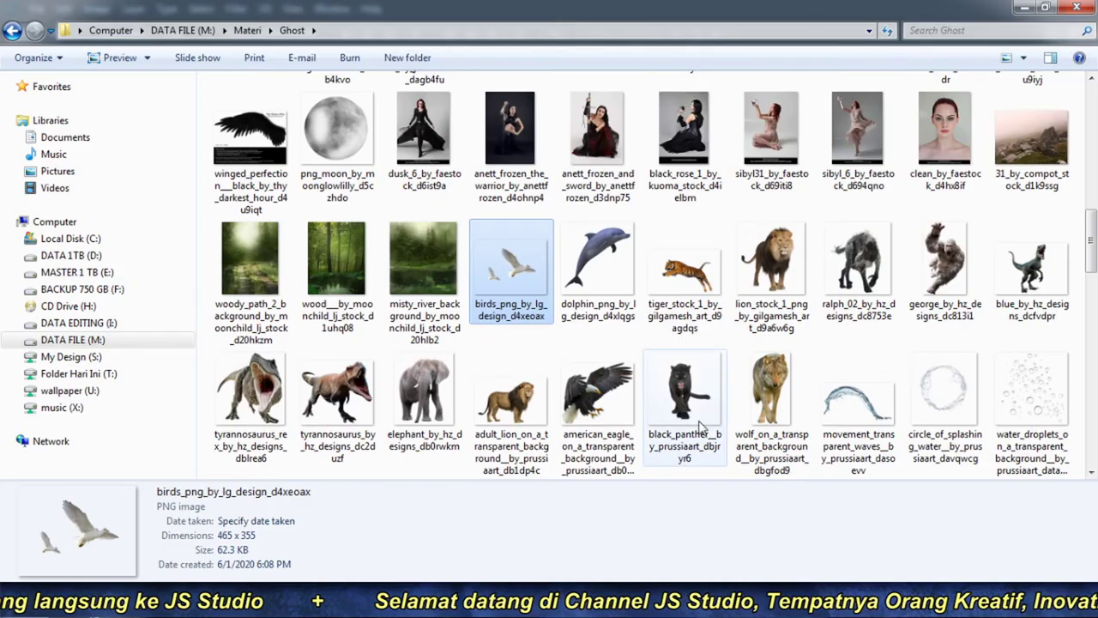
scroll(726, 419, up, 5)
scroll(726, 418, down, 3)
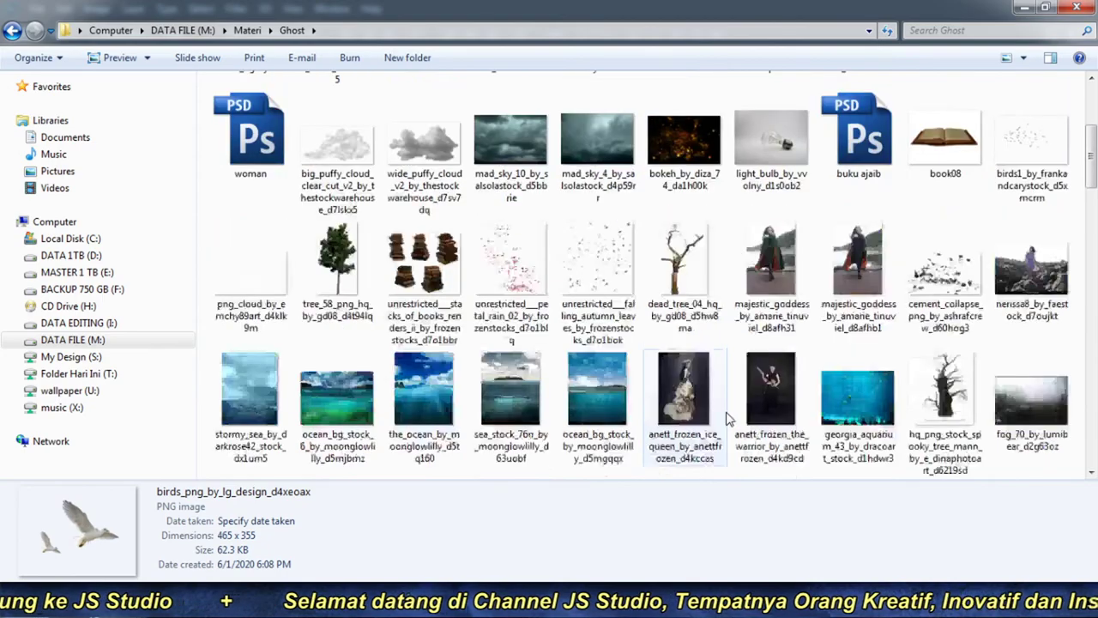
click(624, 292)
double_click(624, 292)
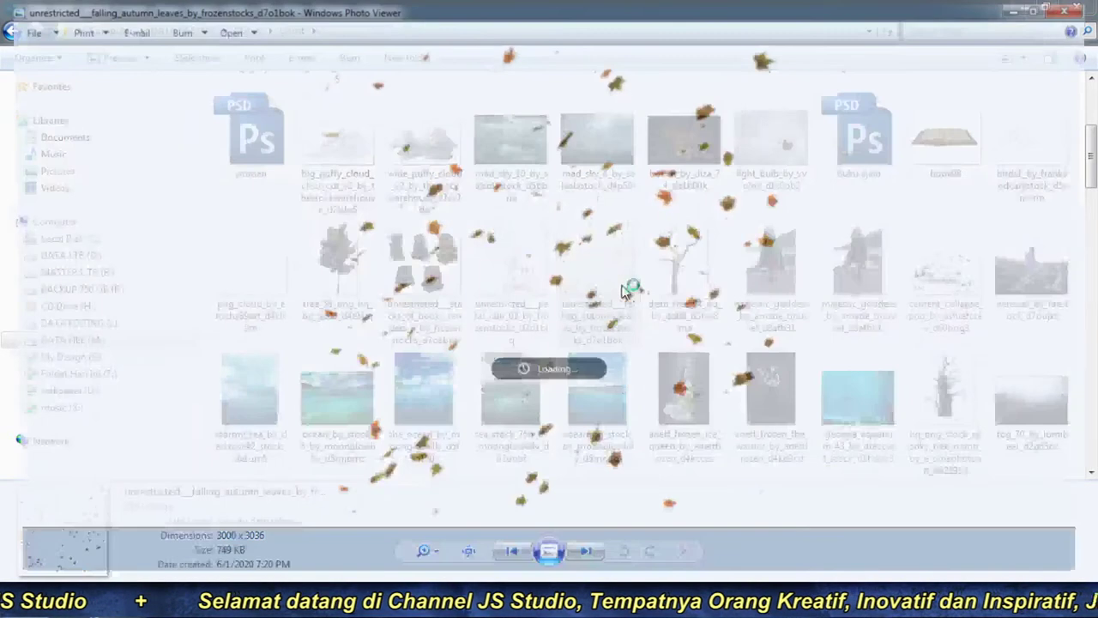
key(alt+F4)
Step: Open the birds1_by_frankandcarystock flock image in Photoshop from Photo Viewer
double_click(1029, 154)
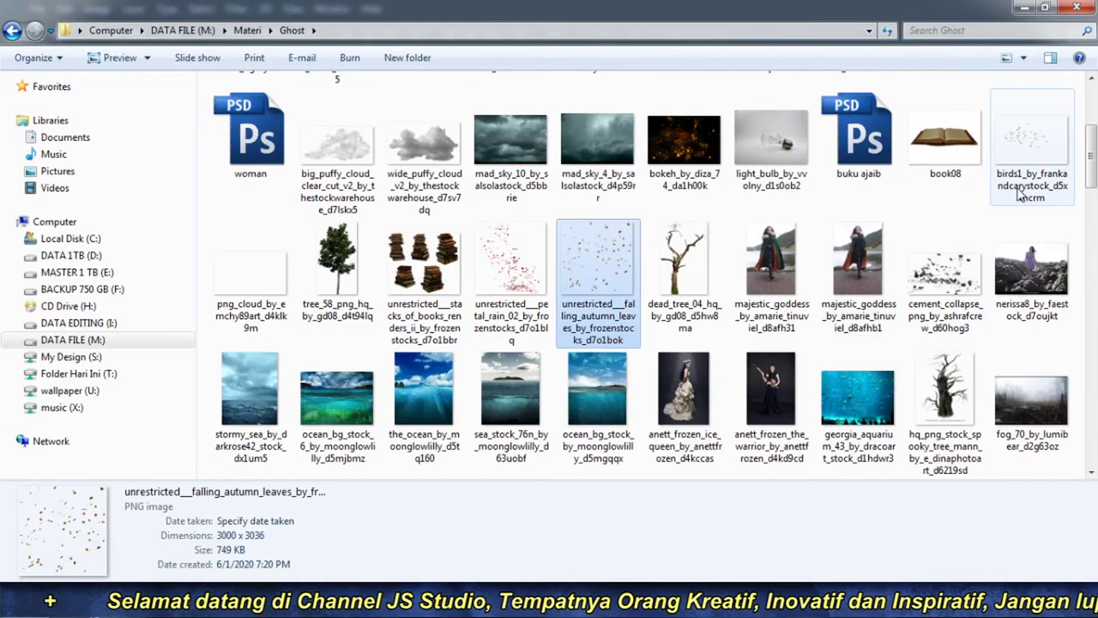
right_click(442, 172)
mouse_move(532, 180)
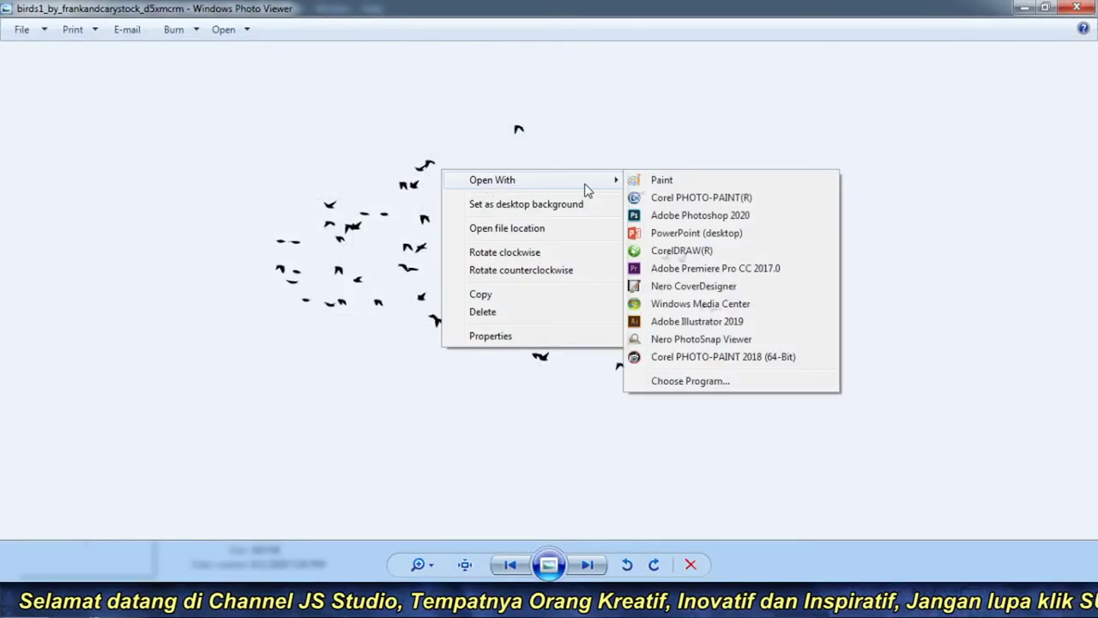
click(745, 215)
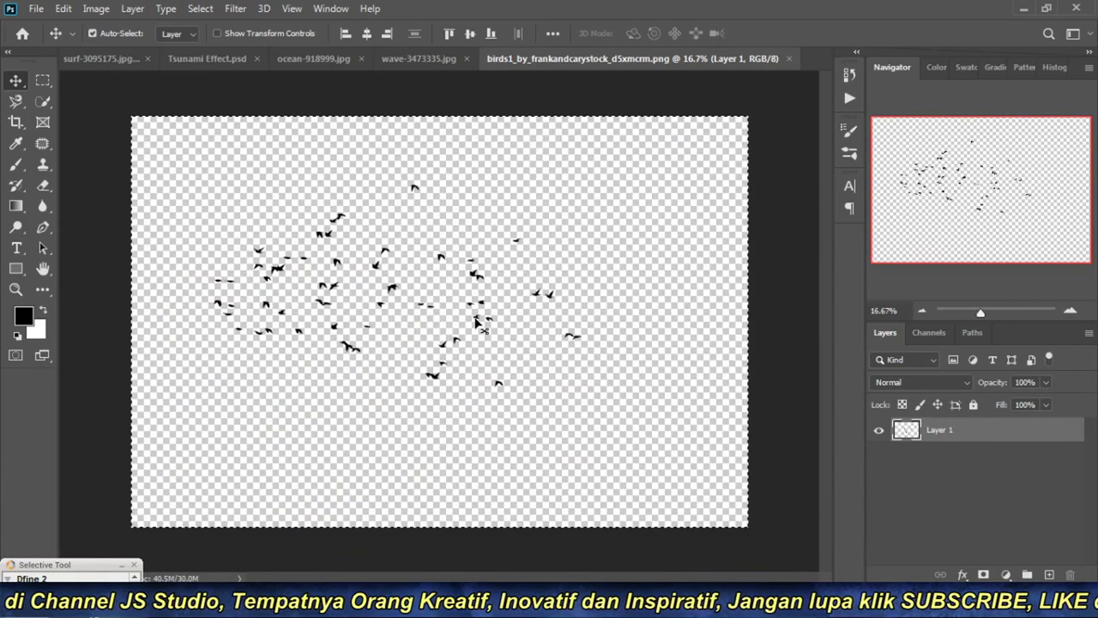
Step: Paste the bird flock into Tsunami Effect, scale it to about 47% and place it upper left
key(ctrl+w)
scroll(994, 509, up, 2)
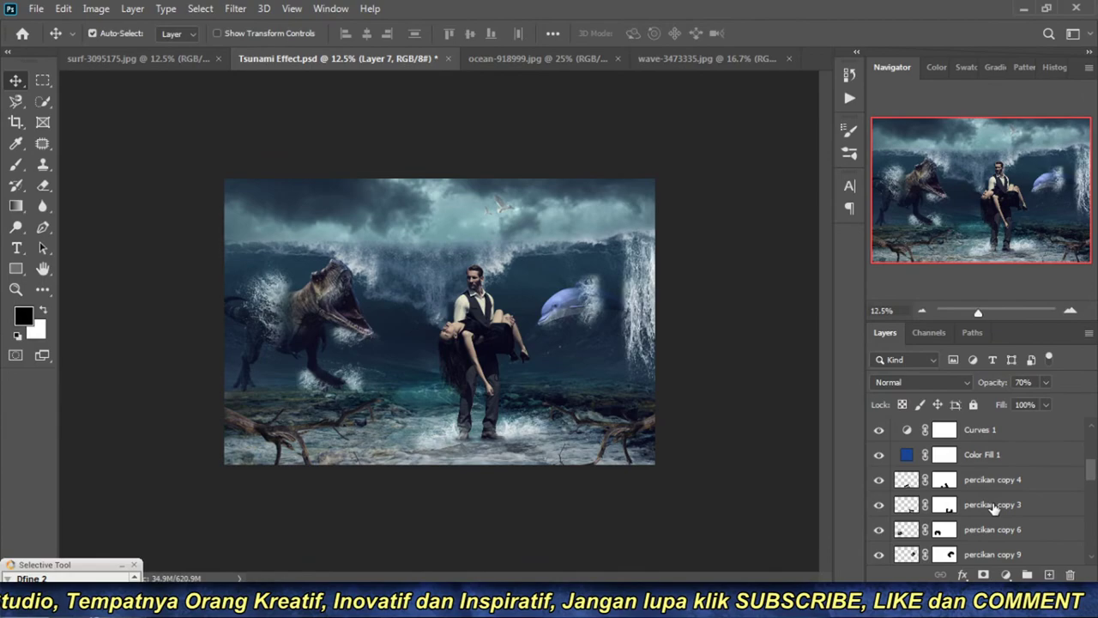
key(ctrl+v)
key(ctrl+t)
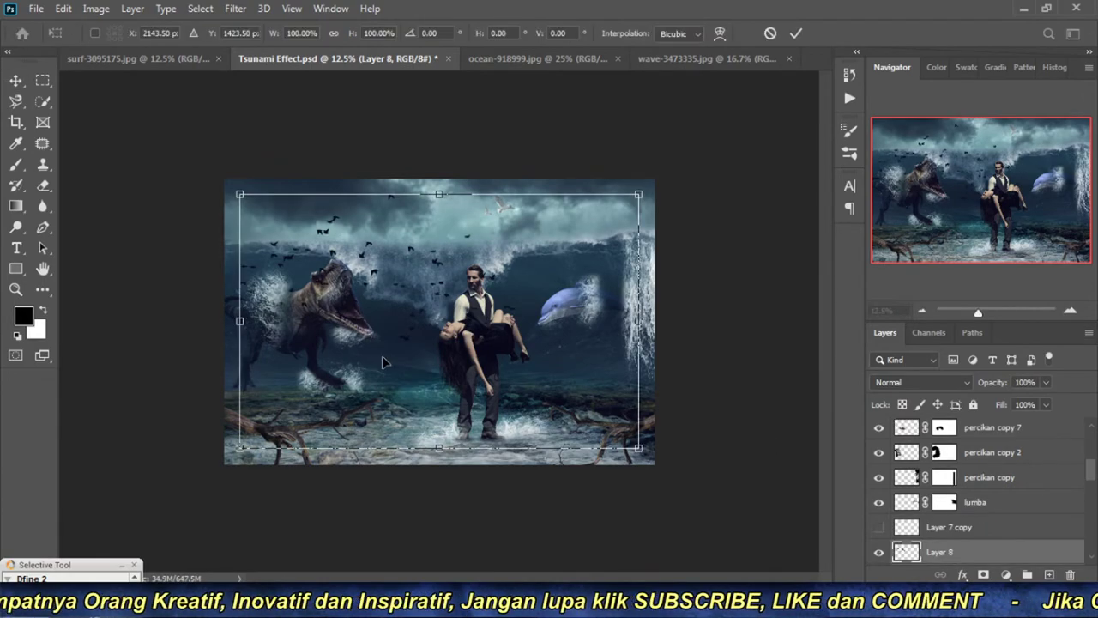
drag(239, 446, 449, 314)
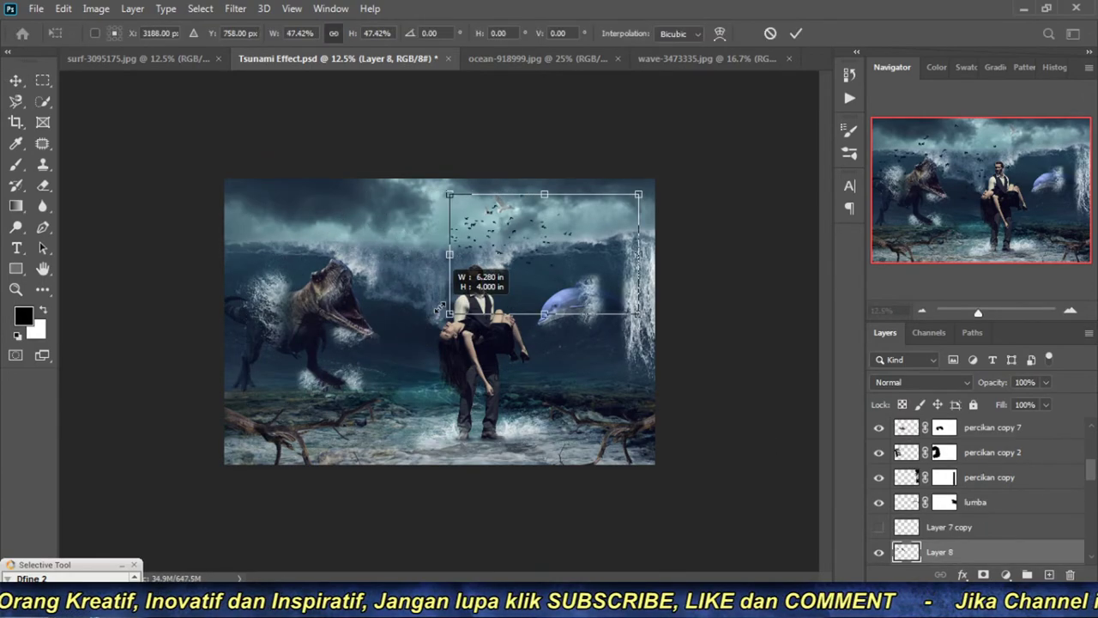
drag(458, 233, 335, 205)
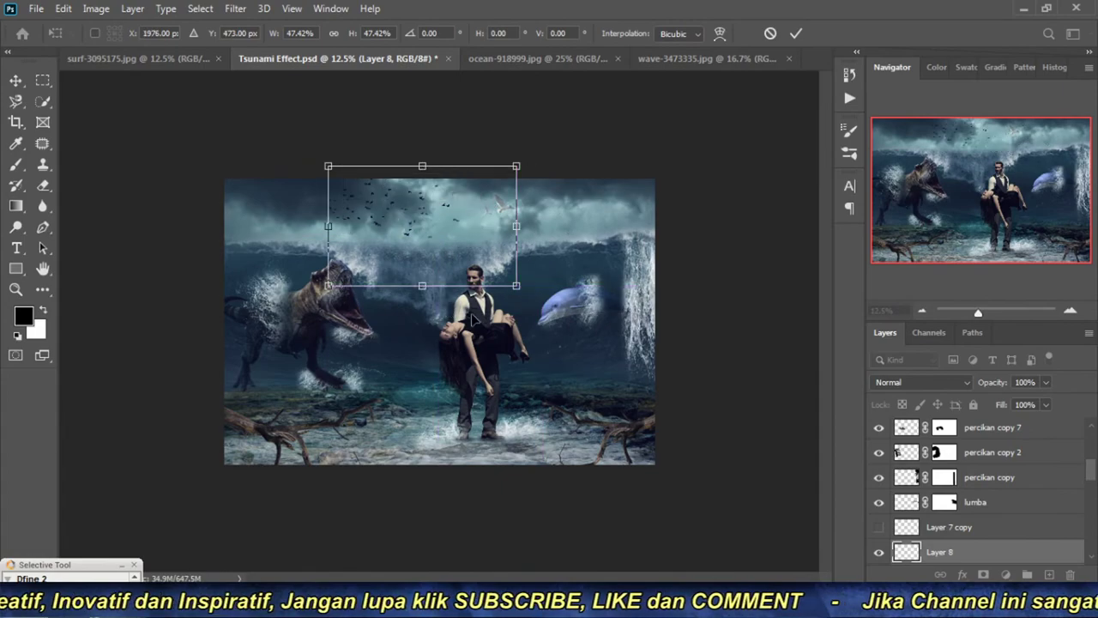
click(411, 220)
key(Return)
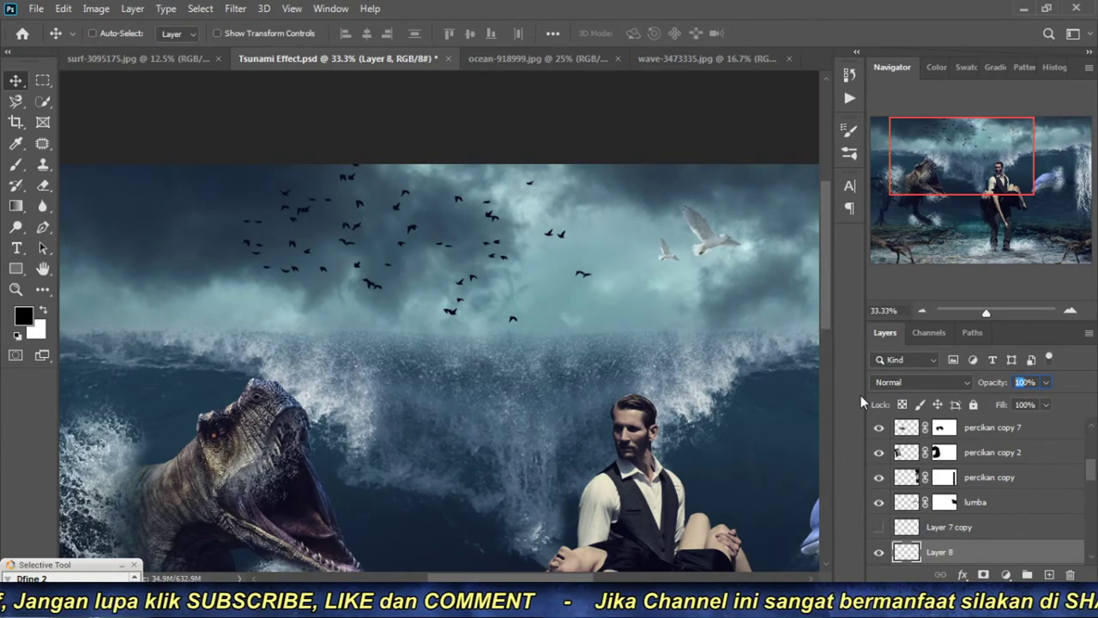
Step: Set the flock layer to 50% opacity, reposition it, and duplicate it as Layer 8 copy
text(70)
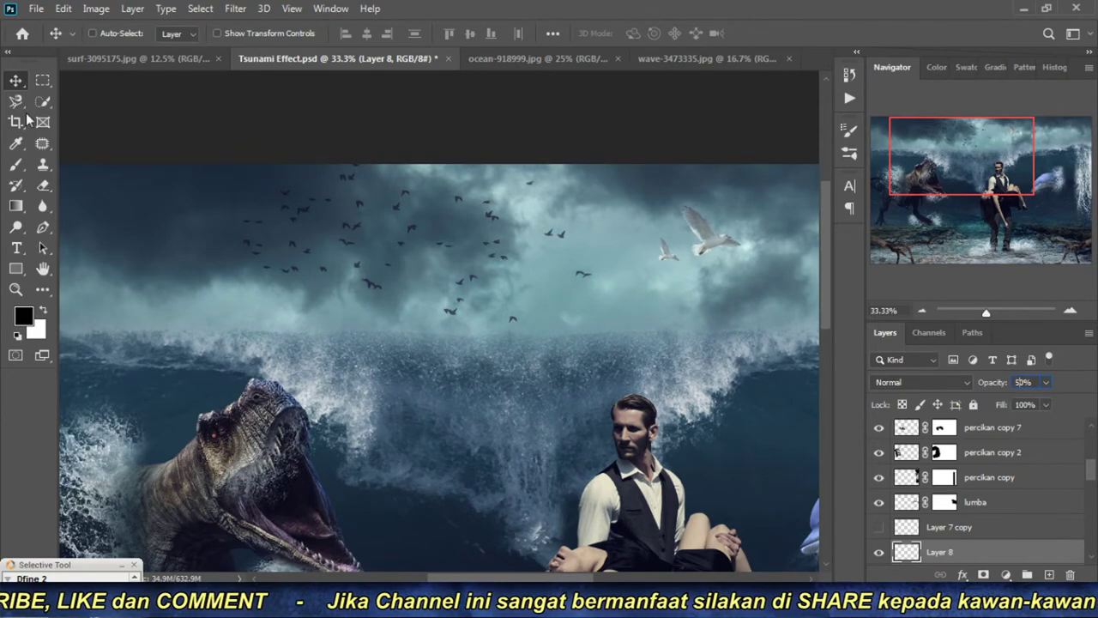
click(920, 310)
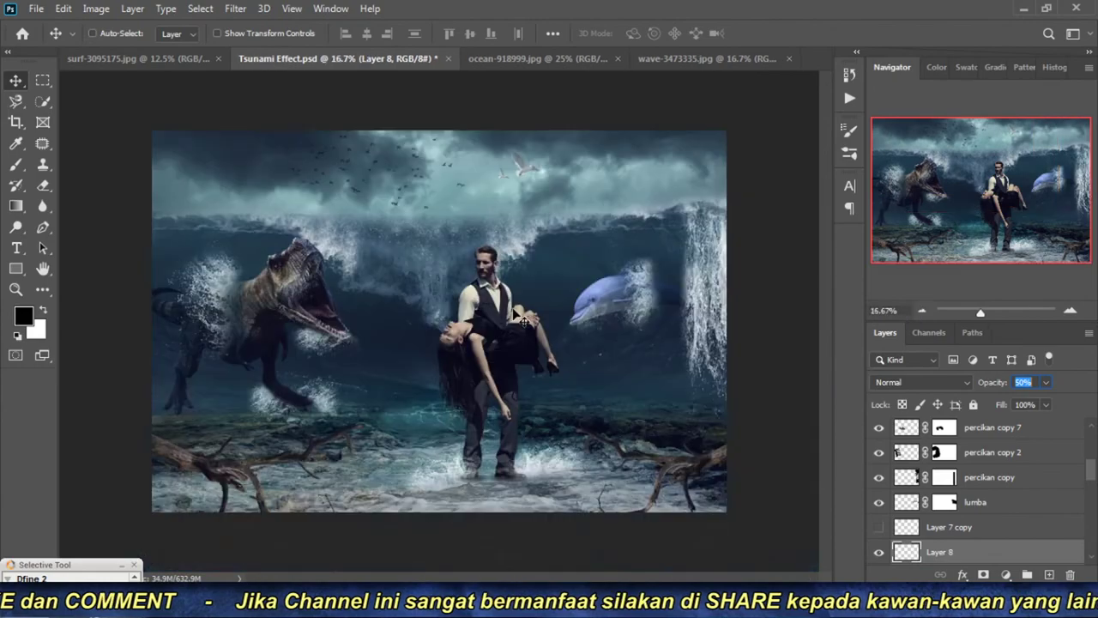
mouse_move(317, 156)
mouse_down()
mouse_move(289, 158)
mouse_move(319, 138)
mouse_up()
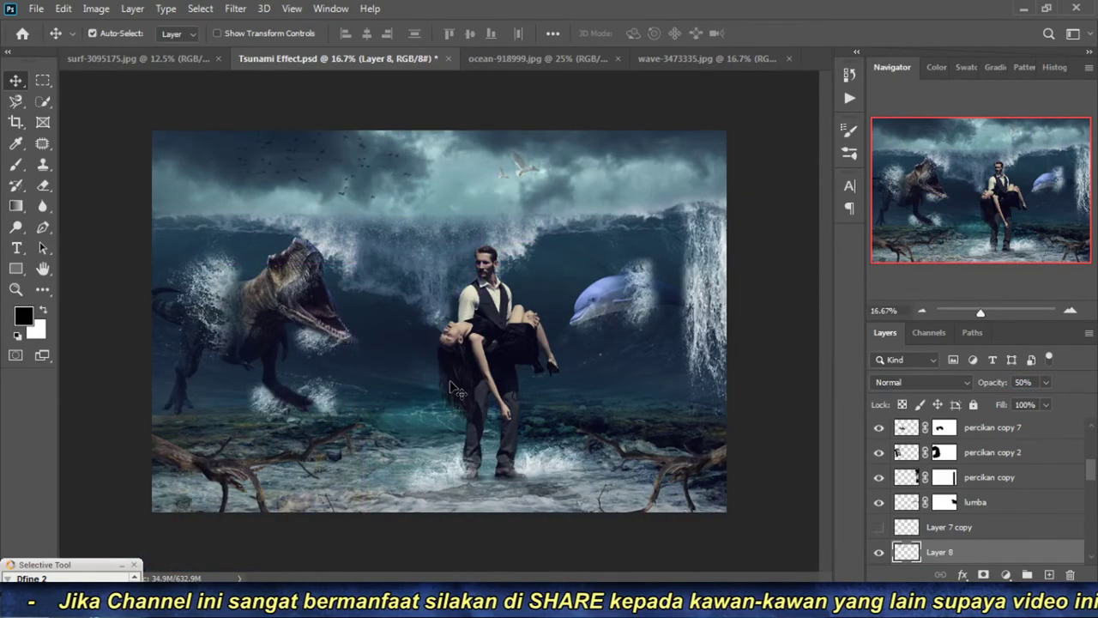
key(ctrl+j)
Step: Flip the T-rex horizontally and move the bird flock to the right side of the sky
click(62, 10)
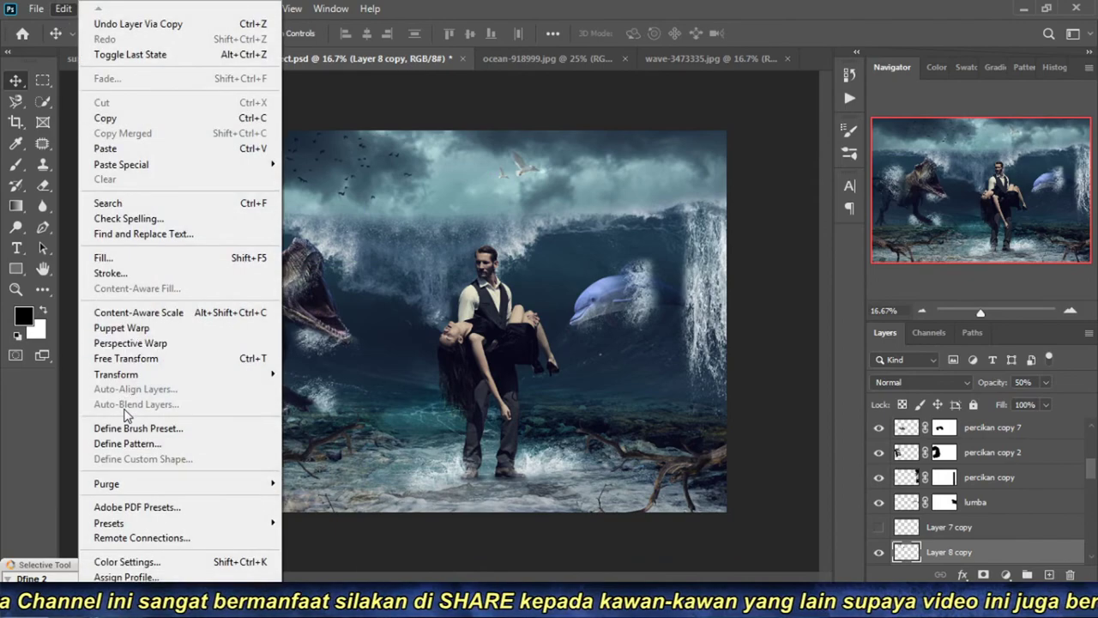
mouse_move(116, 373)
click(352, 358)
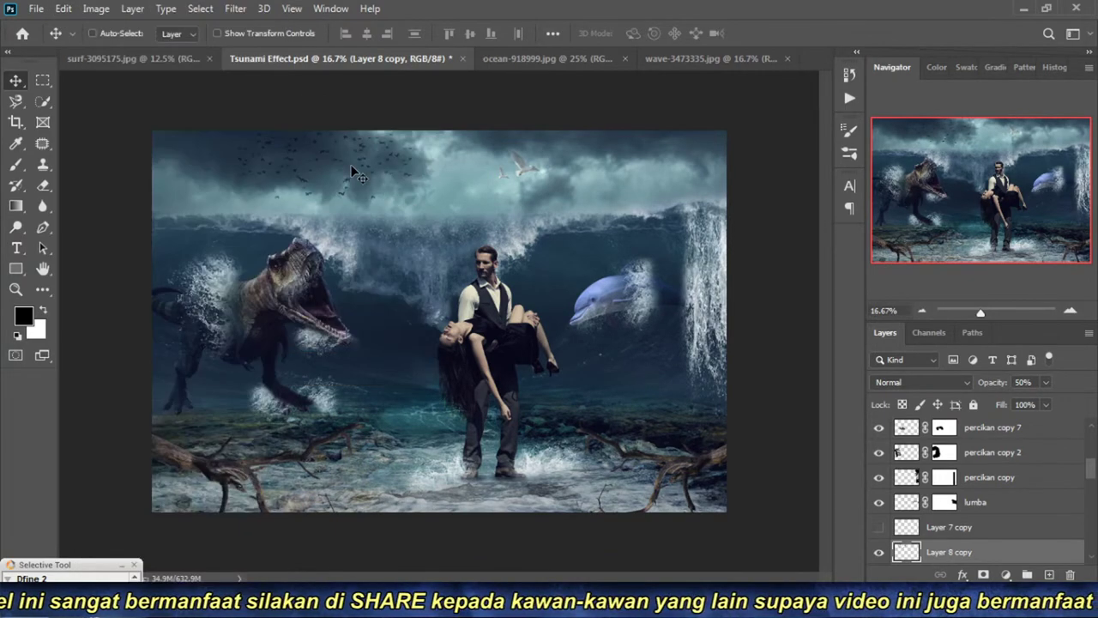
drag(358, 175, 667, 153)
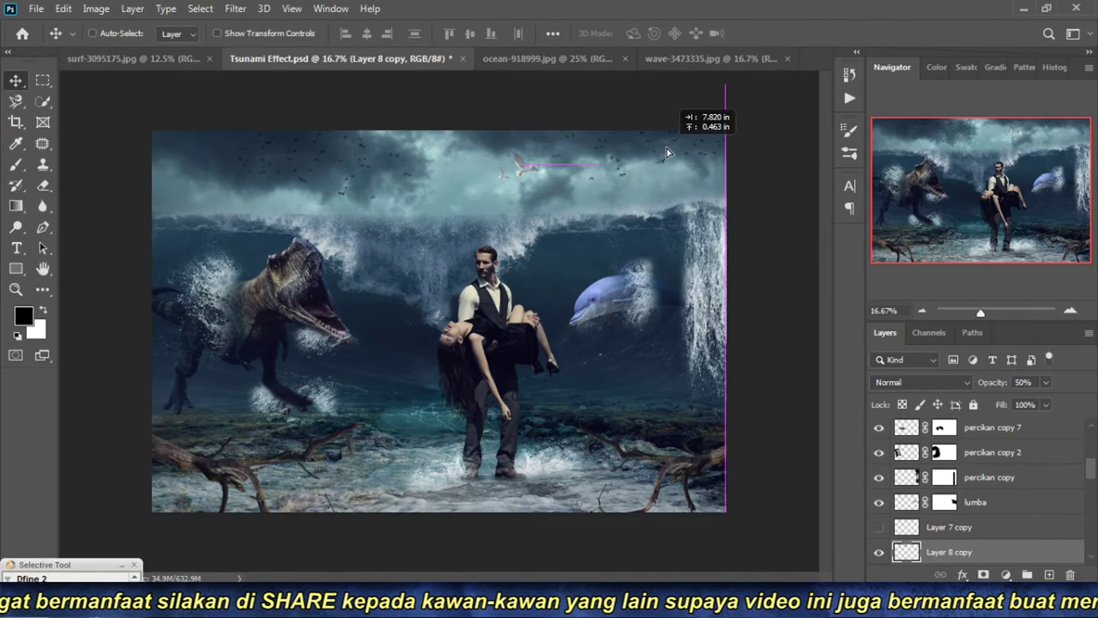
Step: Save Tsunami Effect, then zoom to 50% and pan to inspect the splashes
click(1069, 311)
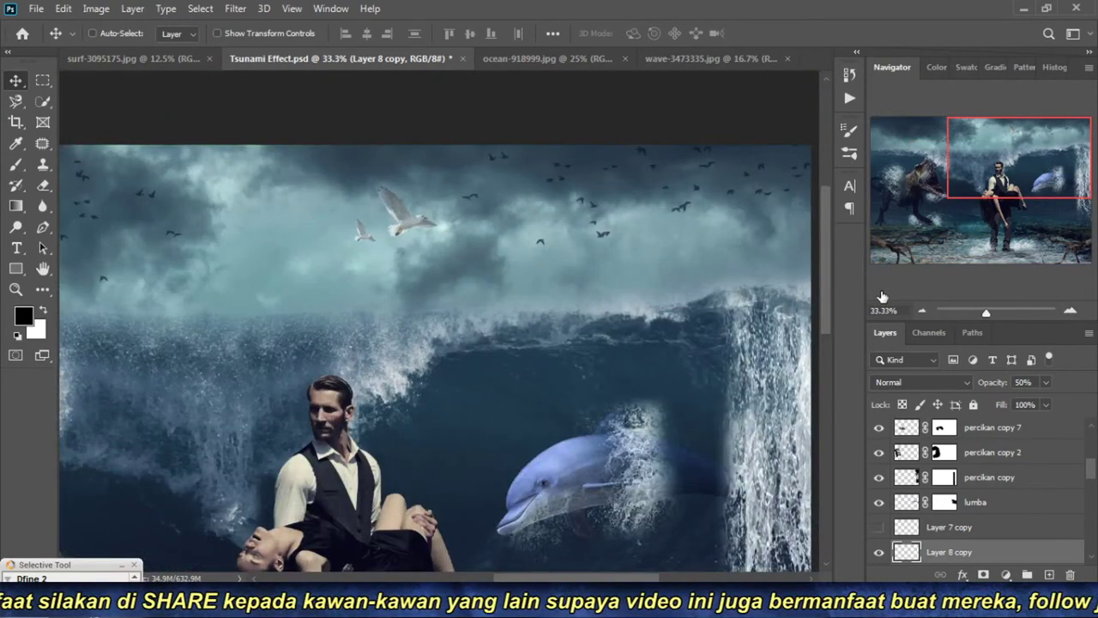
click(922, 311)
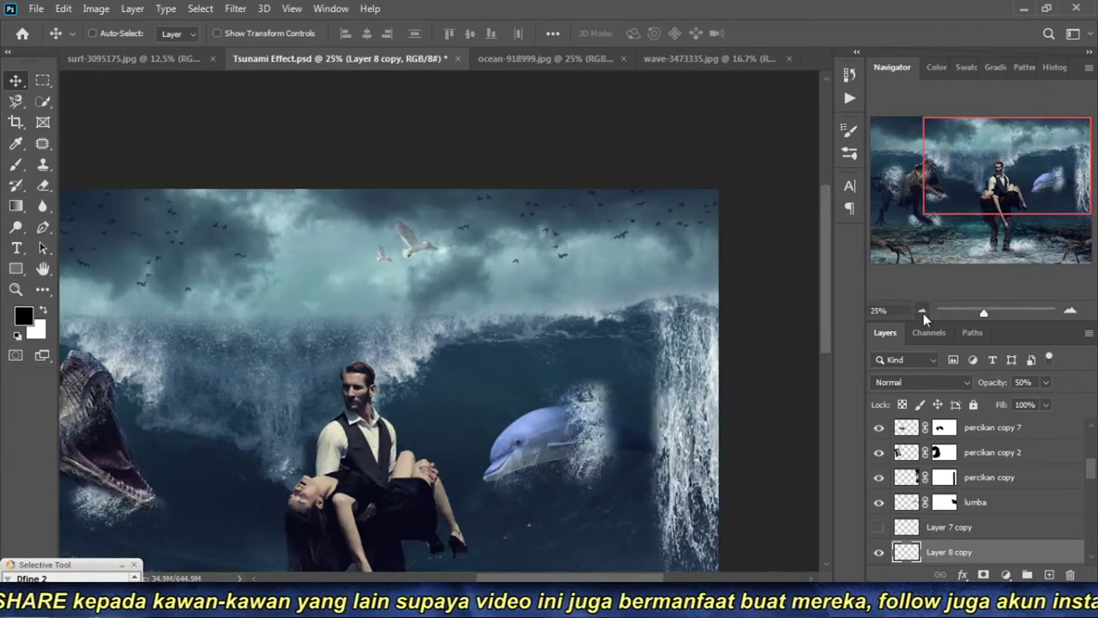
click(923, 311)
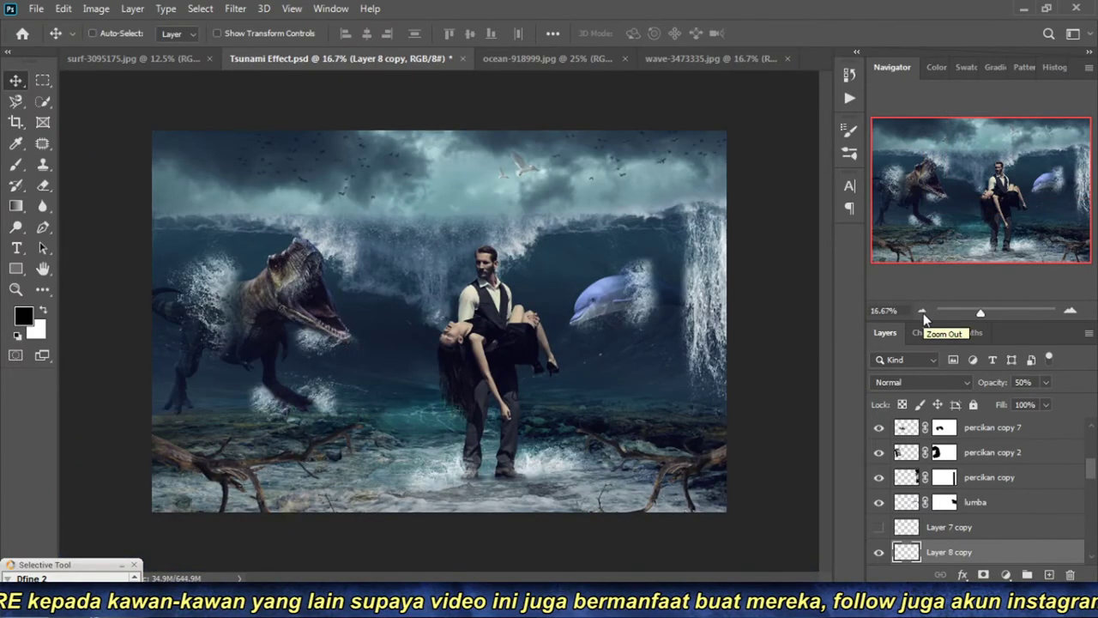
key(ctrl+s)
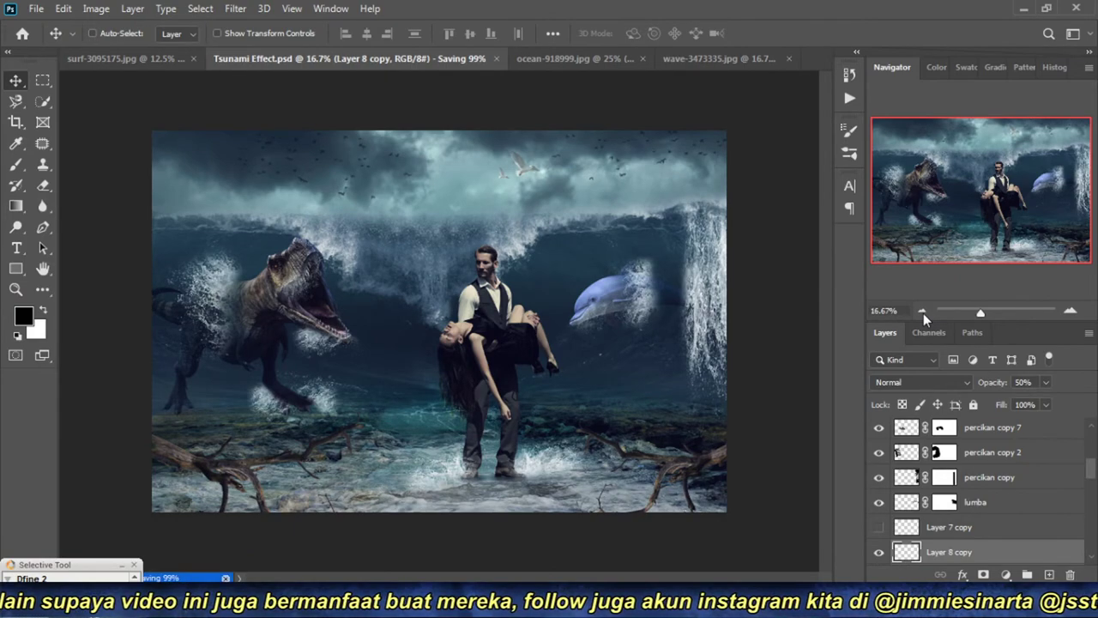
click(228, 318)
click(228, 318)
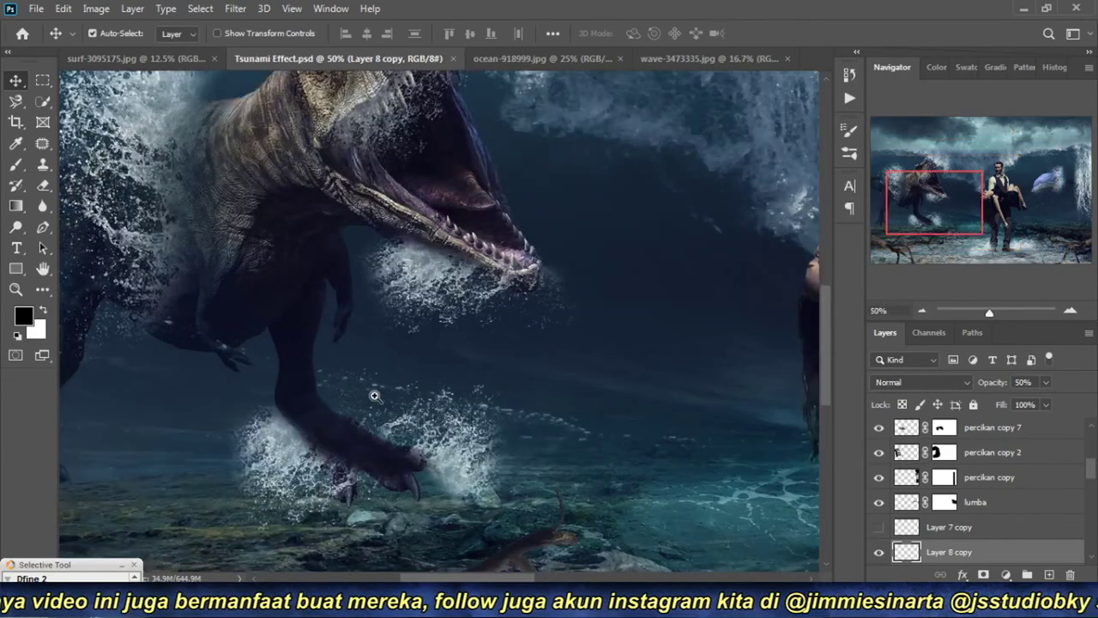
mouse_move(375, 395)
mouse_down()
mouse_move(462, 507)
mouse_move(441, 306)
mouse_move(380, 237)
mouse_move(357, 178)
mouse_move(515, 208)
mouse_move(524, 245)
mouse_up()
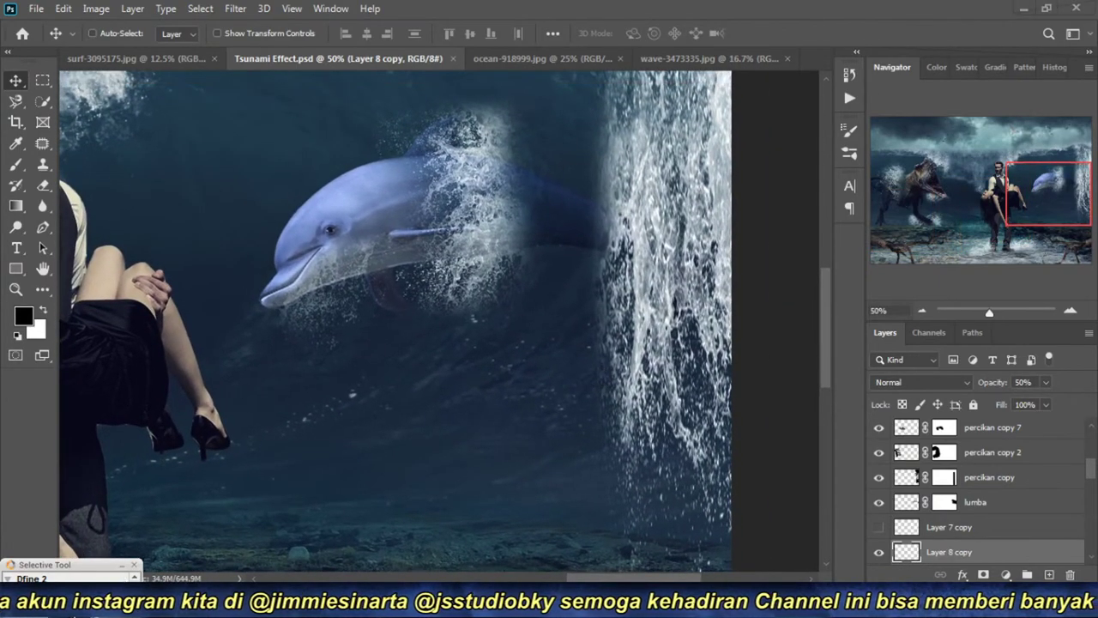
Step: Switch to Explorer and scroll through the Ghost folder's stock images
click(266, 519)
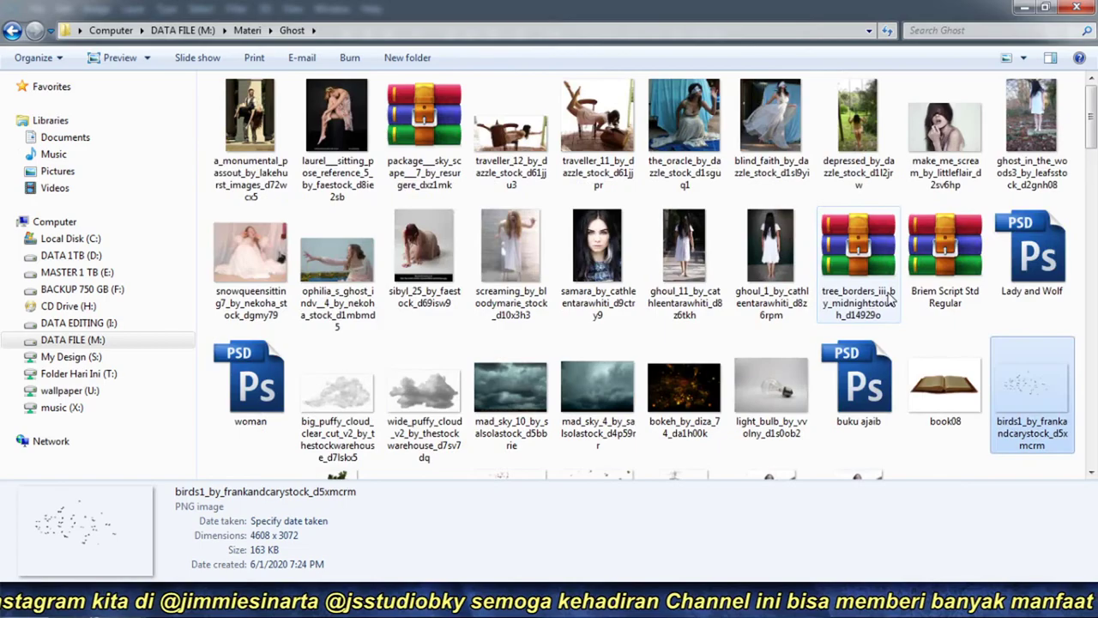
scroll(890, 308, down, 5)
scroll(884, 326, down, 5)
scroll(434, 441, down, 5)
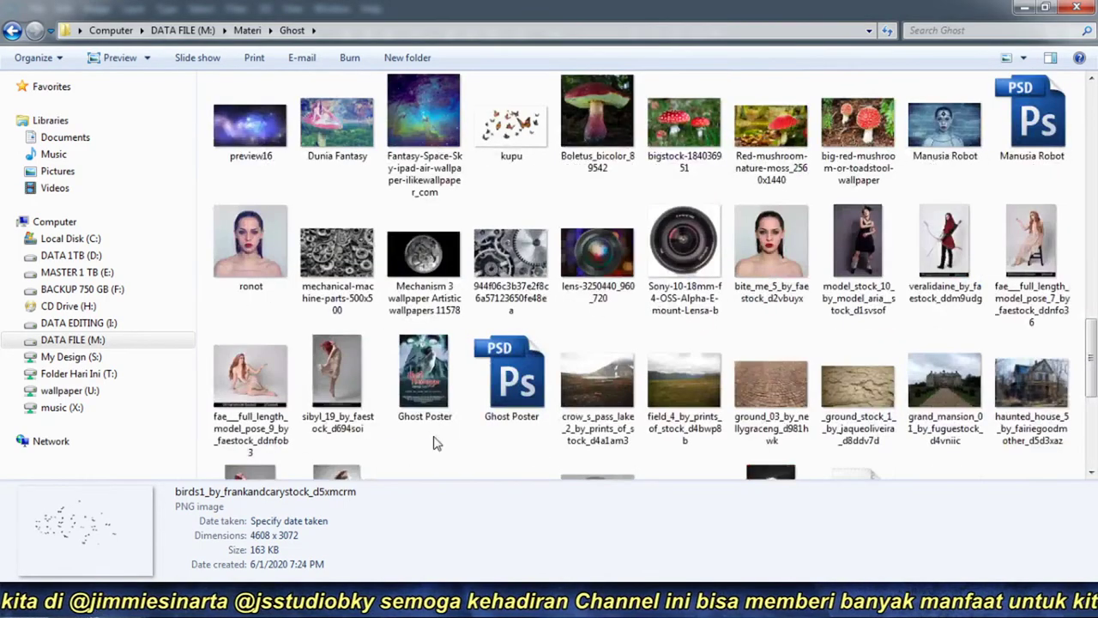
scroll(434, 441, up, 3)
scroll(434, 441, up, 3)
scroll(434, 441, up, 3)
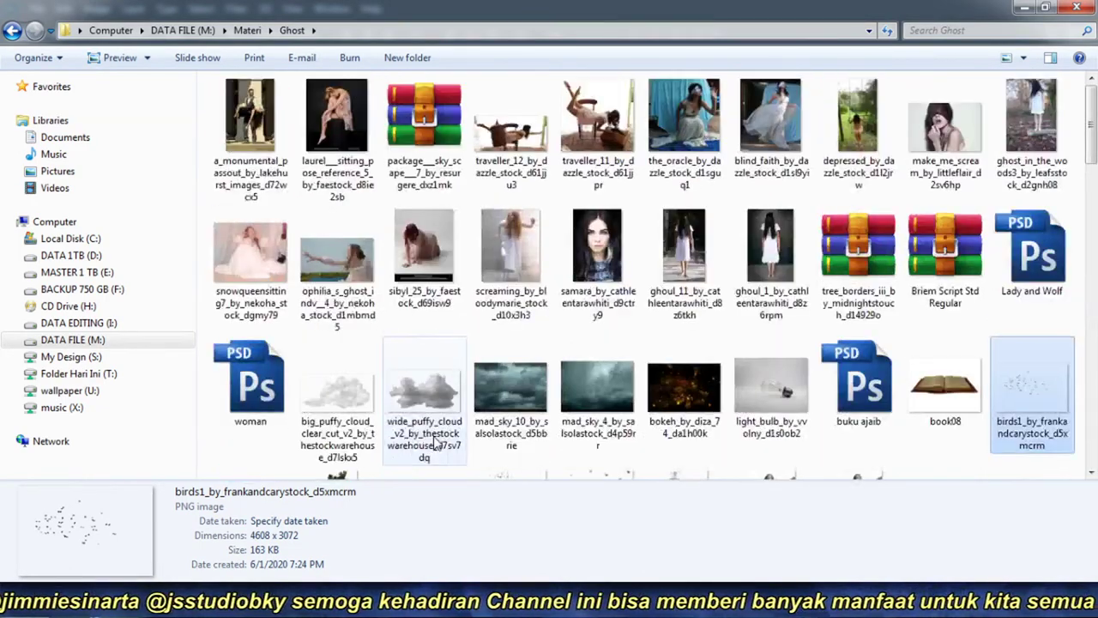
scroll(434, 441, up, 3)
scroll(743, 378, up, 3)
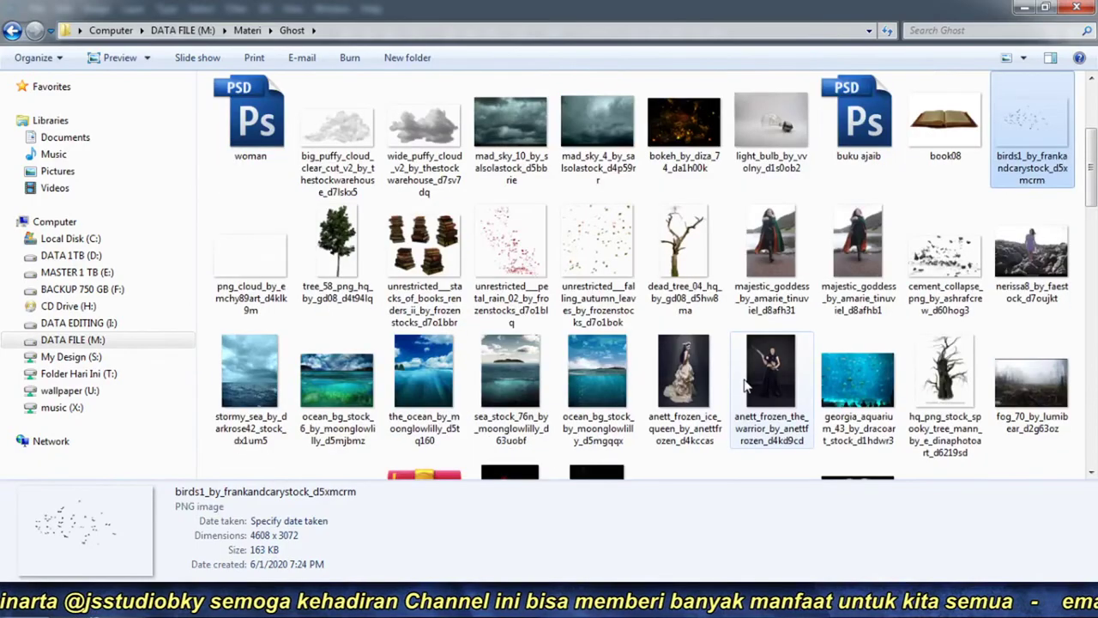
scroll(387, 350, up, 2)
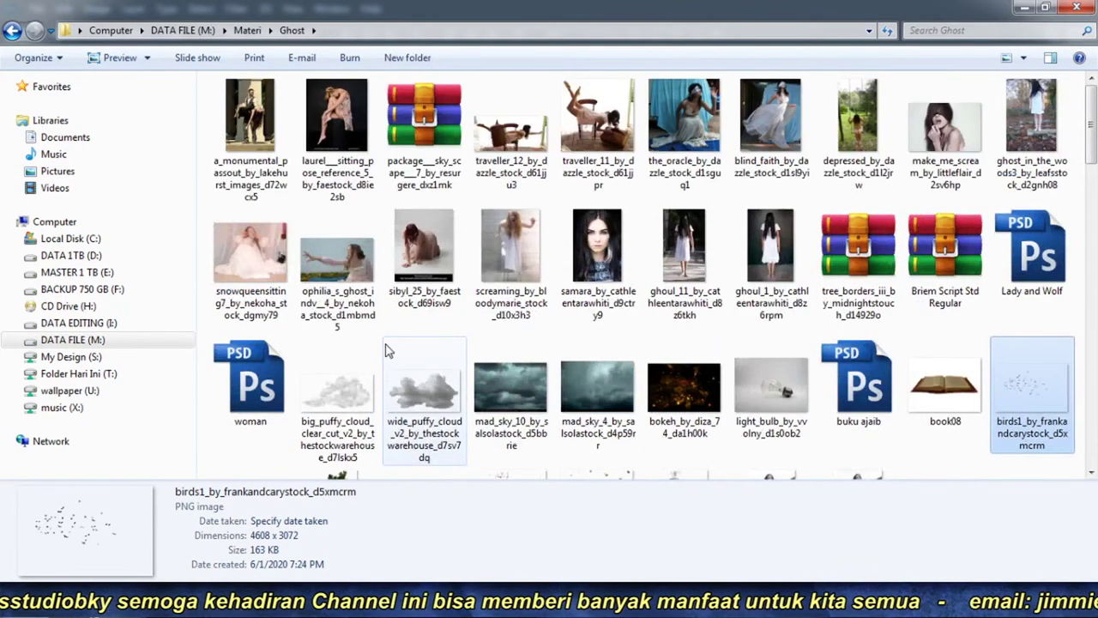
scroll(387, 350, down, 5)
scroll(387, 350, down, 2)
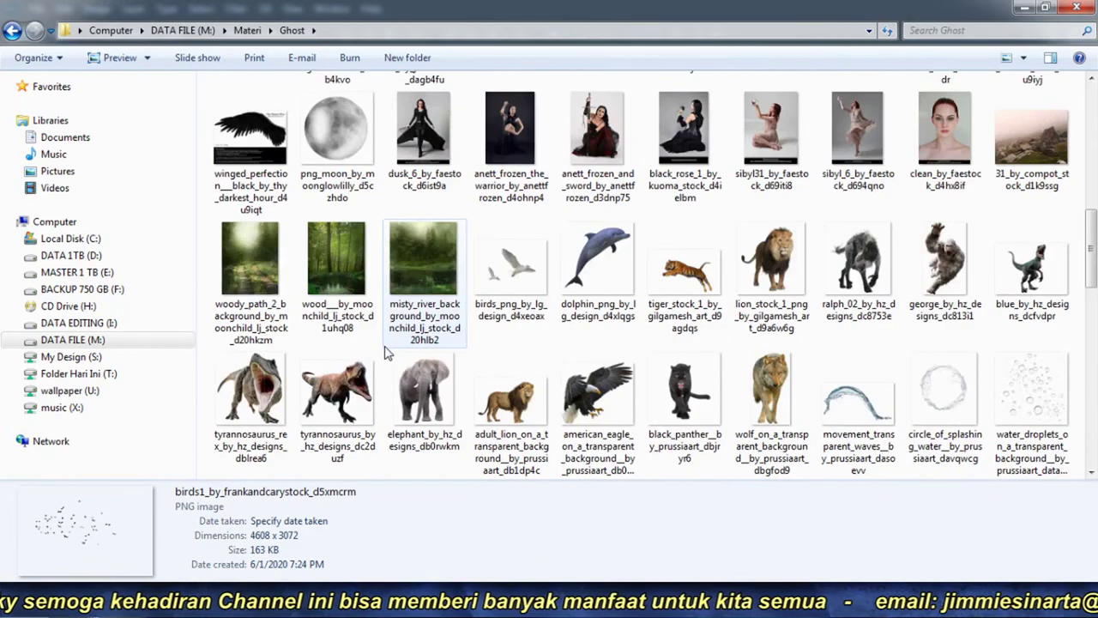
scroll(387, 350, down, 3)
scroll(387, 350, down, 3)
scroll(387, 352, down, 5)
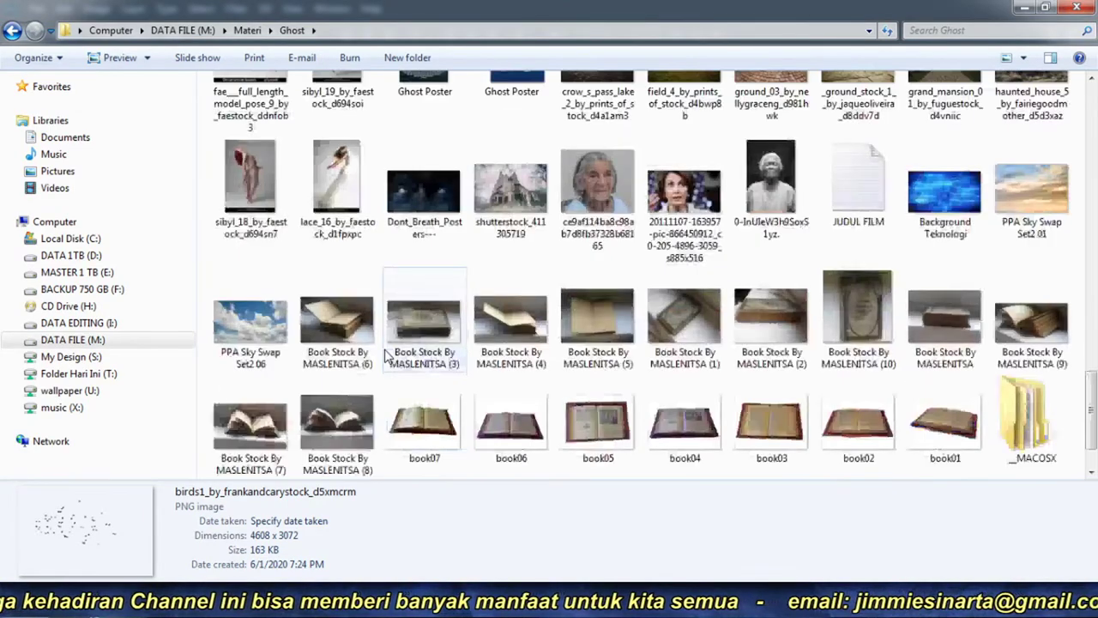
scroll(387, 355, down, 1)
Step: Clear the file selection and list the other folders inside Materi
click(544, 422)
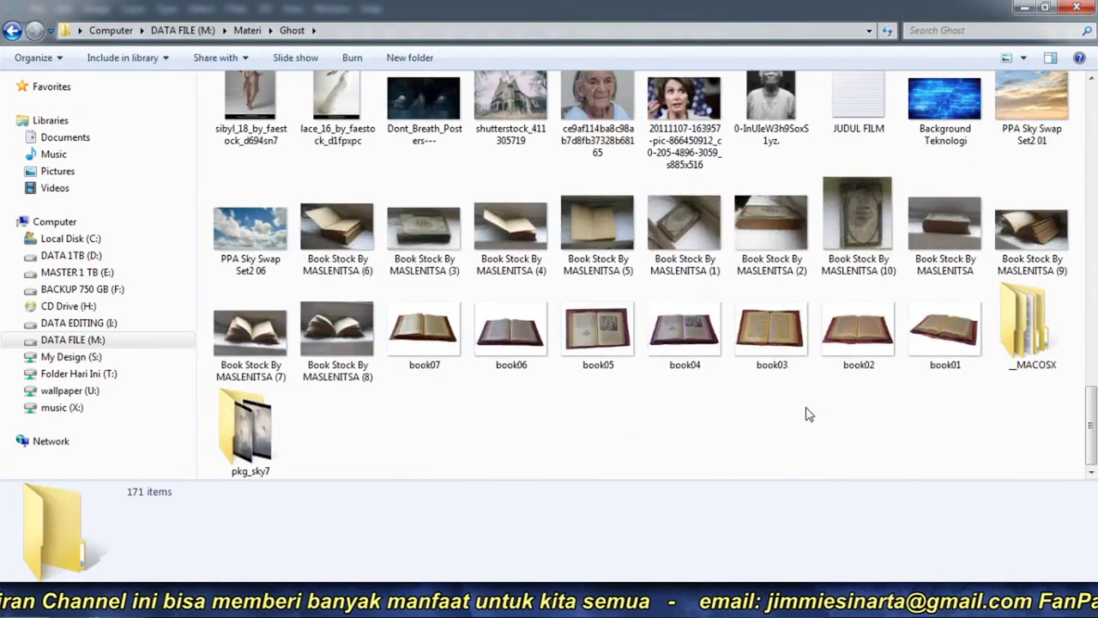
scroll(807, 415, up, 2)
scroll(806, 414, up, 3)
scroll(806, 415, up, 2)
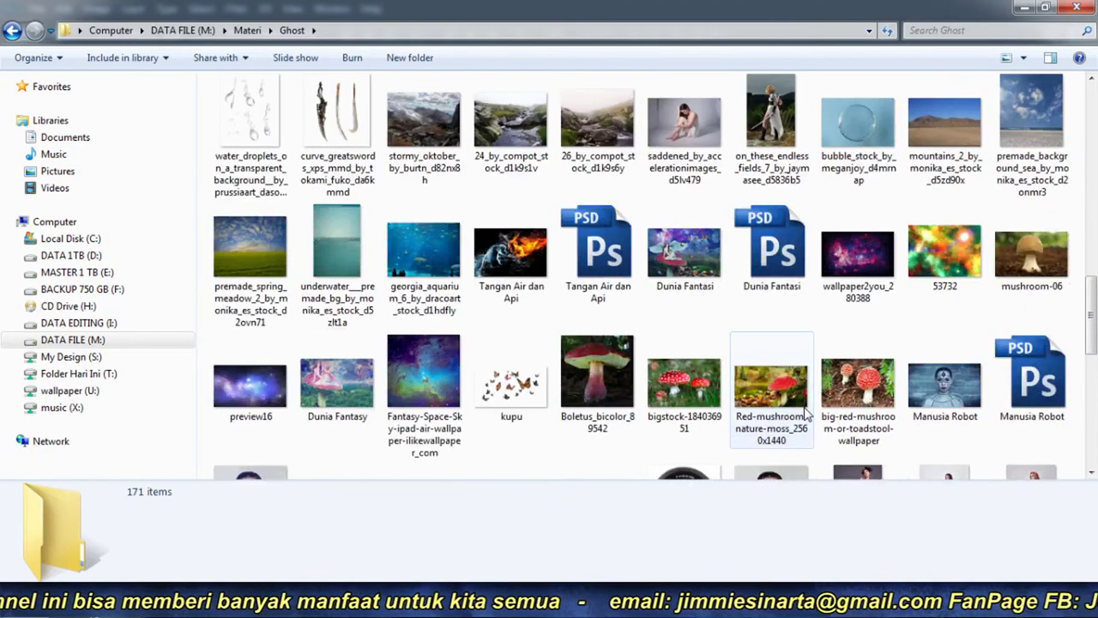
click(270, 31)
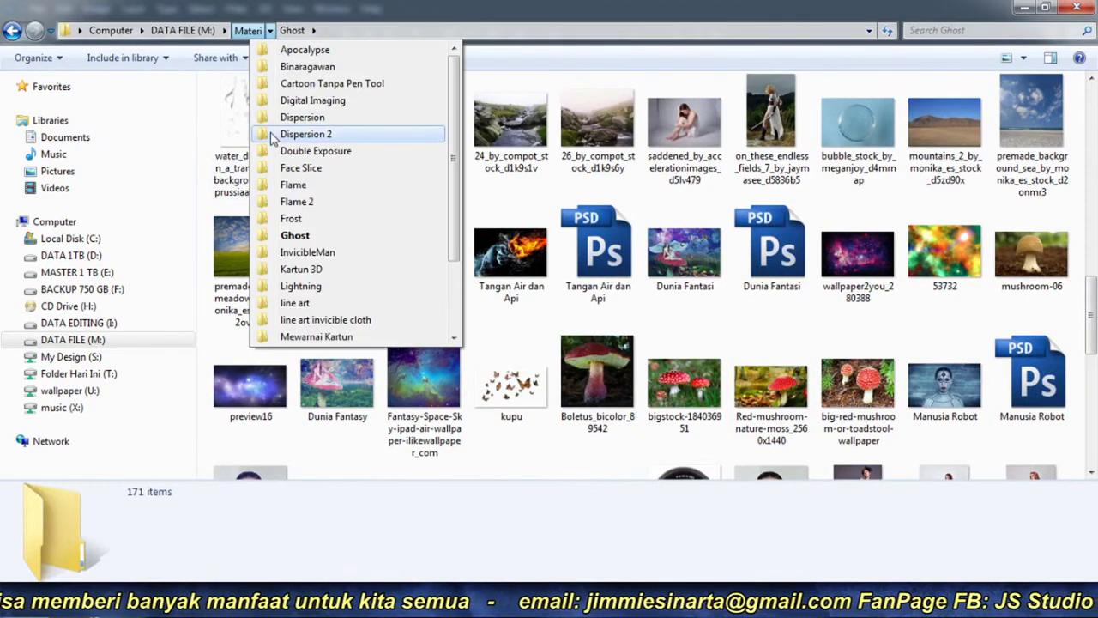
Step: Open the Digital Imaging folder and preview the white-tailed-eagle image, then close it
click(316, 100)
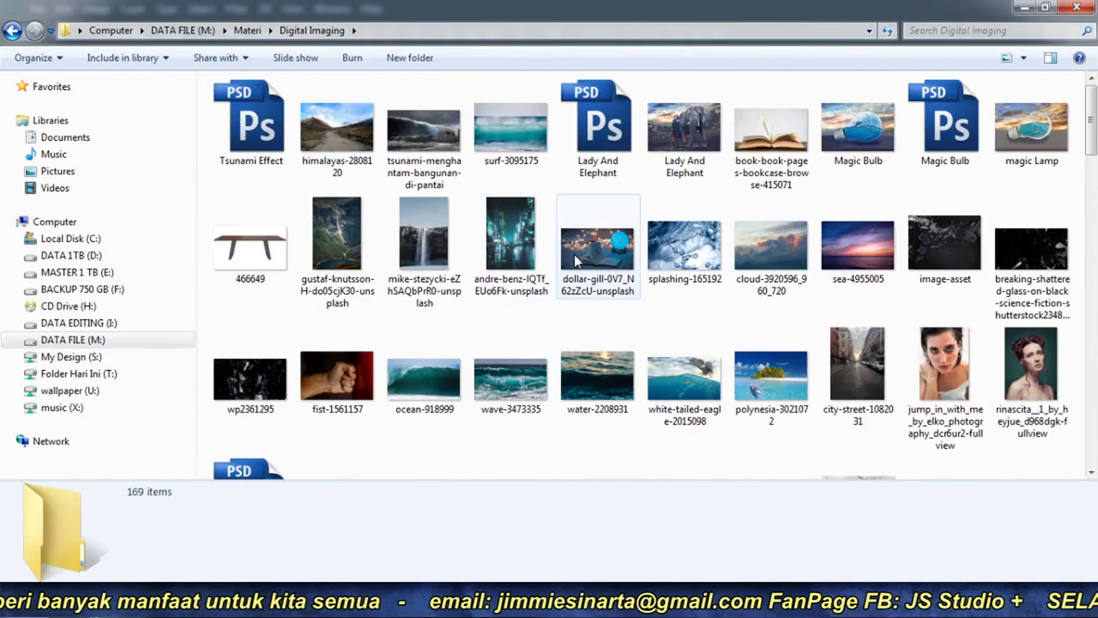
click(693, 332)
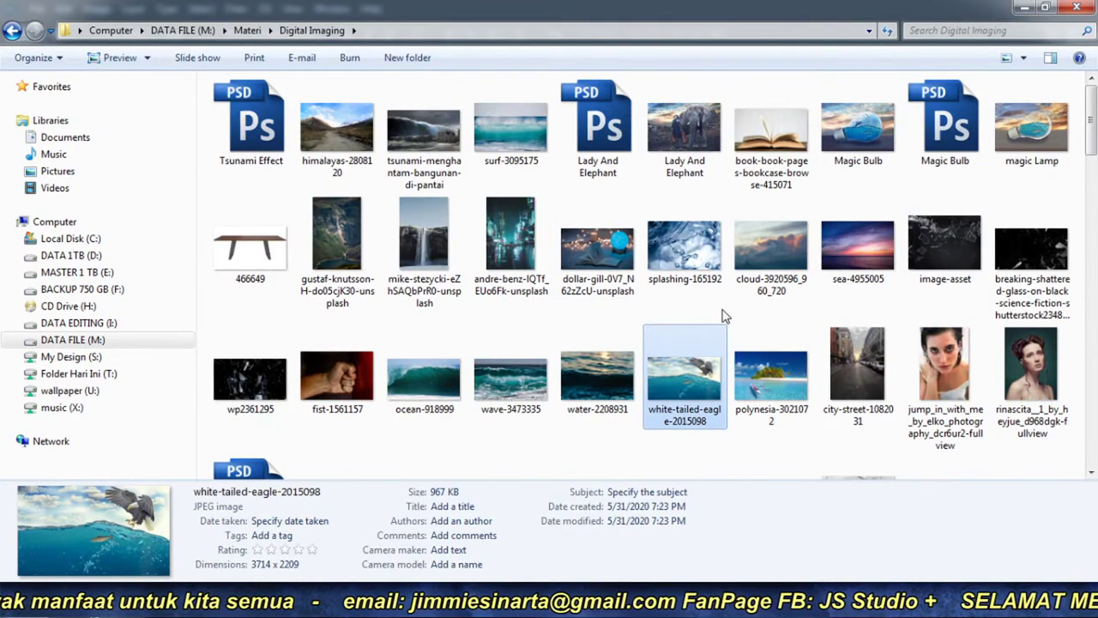
double_click(686, 402)
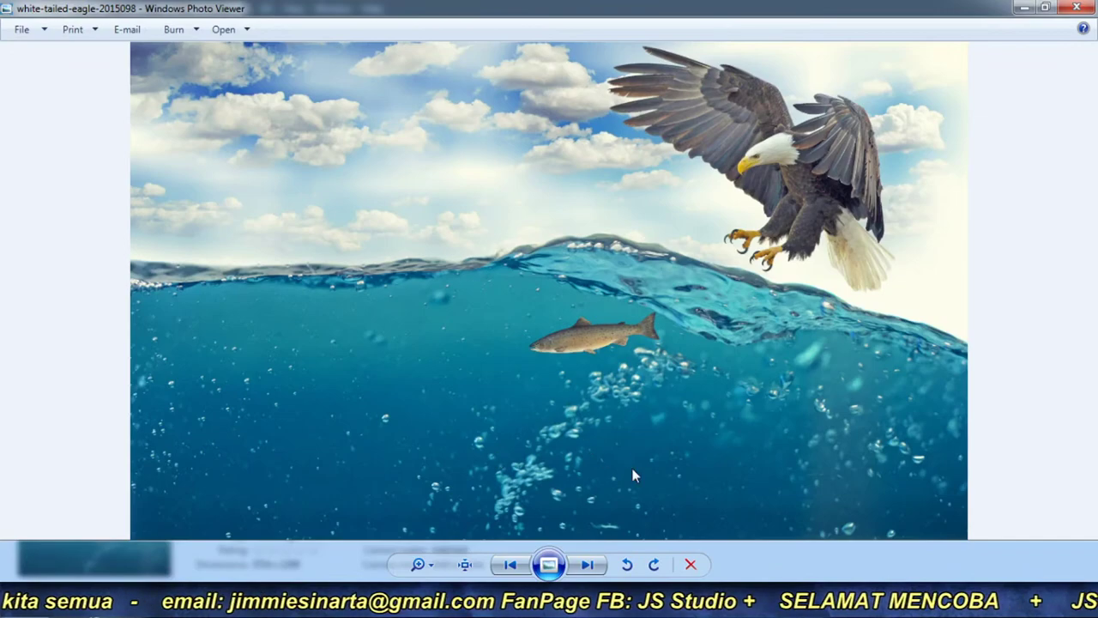
click(1072, 9)
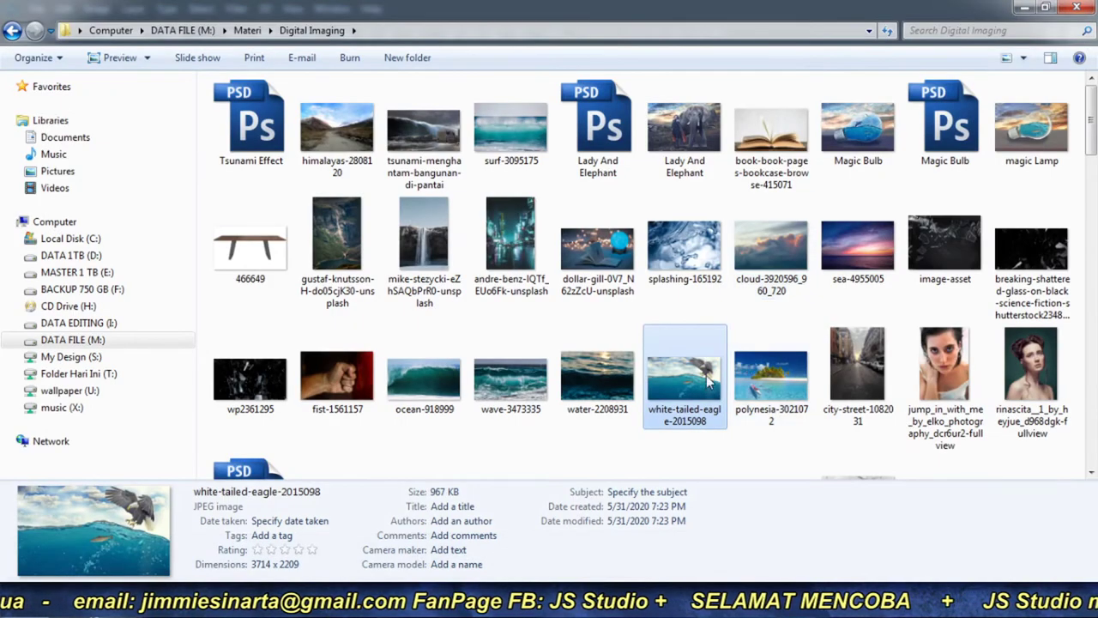
Step: Browse Digital Imaging, then expand the wallpaper (U:) drive and its fantasy folder in the tree
scroll(671, 401, down, 3)
scroll(670, 401, down, 3)
scroll(671, 402, down, 3)
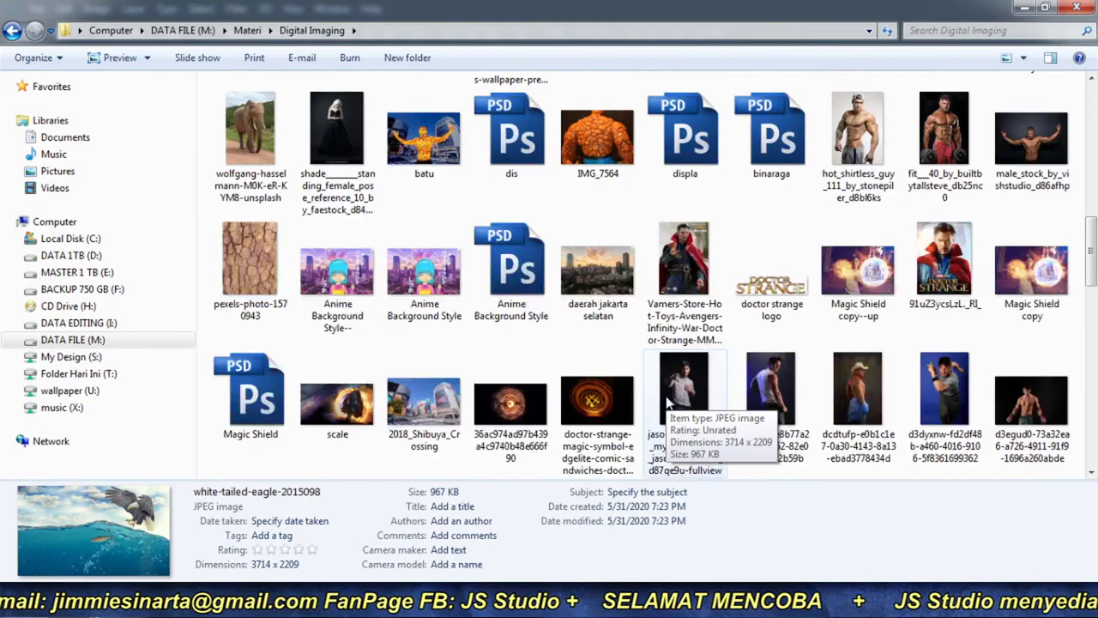
scroll(671, 402, down, 3)
scroll(671, 401, down, 3)
scroll(666, 400, down, 3)
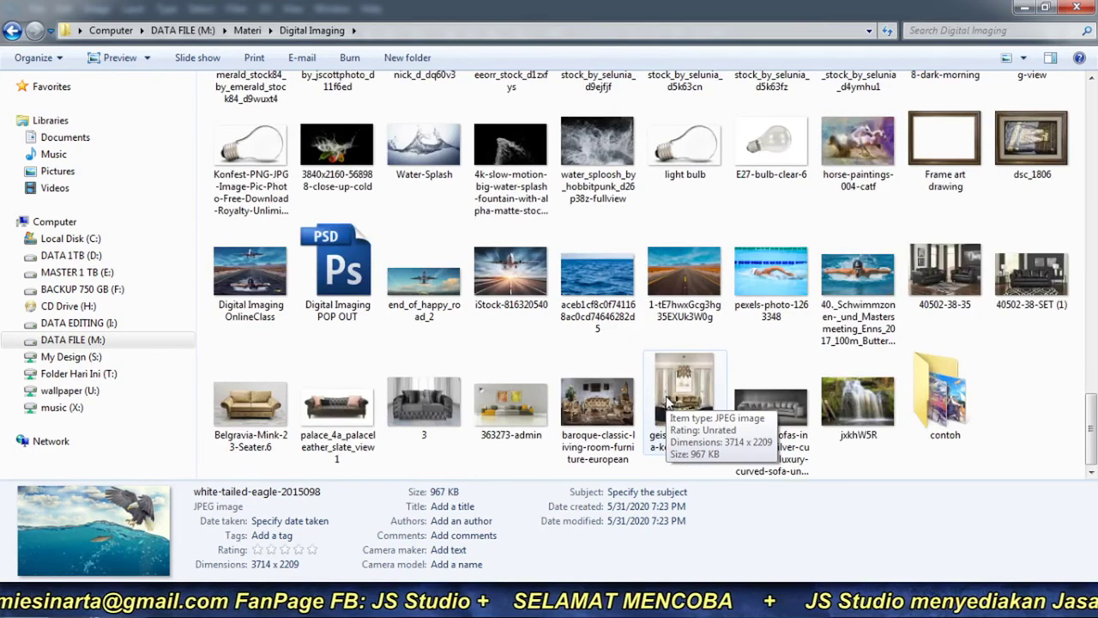
scroll(709, 396, up, 5)
scroll(708, 396, up, 5)
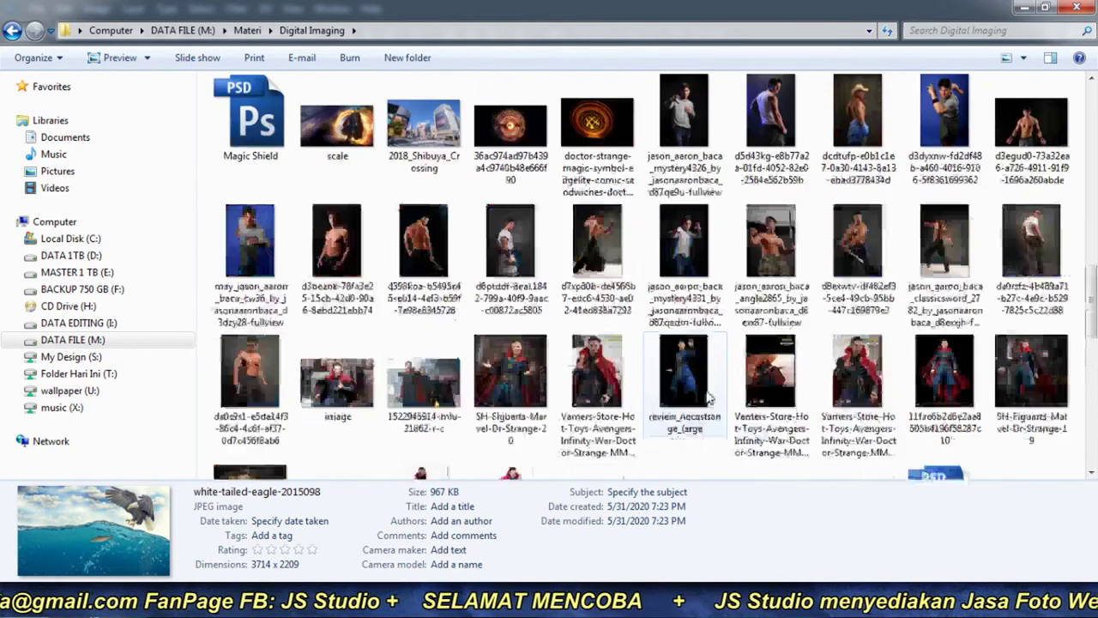
scroll(709, 396, up, 5)
scroll(708, 396, up, 5)
scroll(708, 396, up, 5)
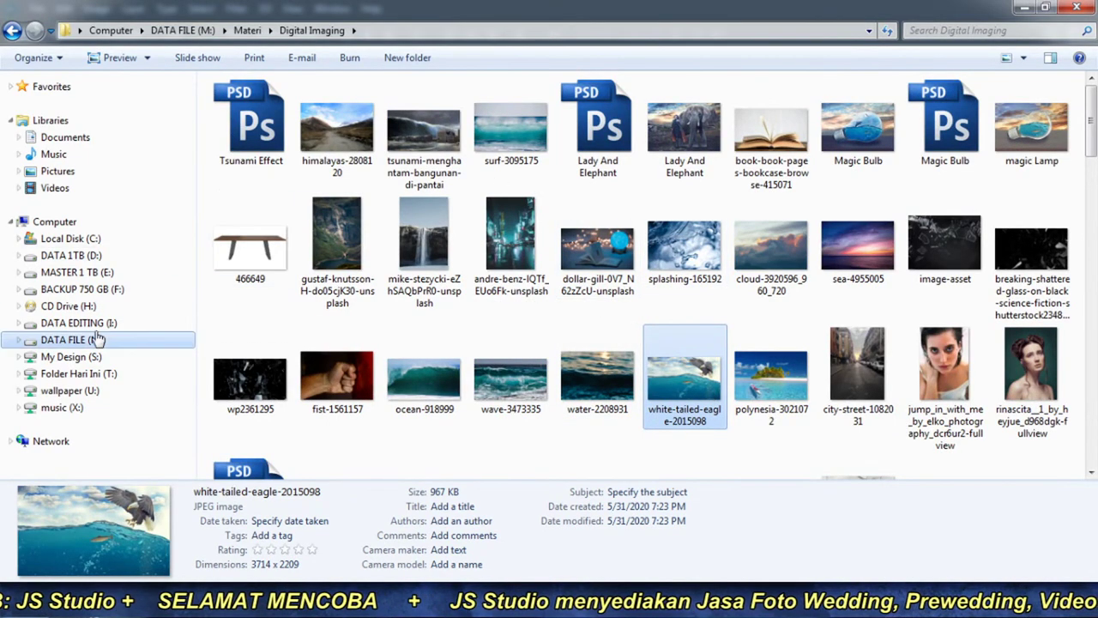
click(19, 390)
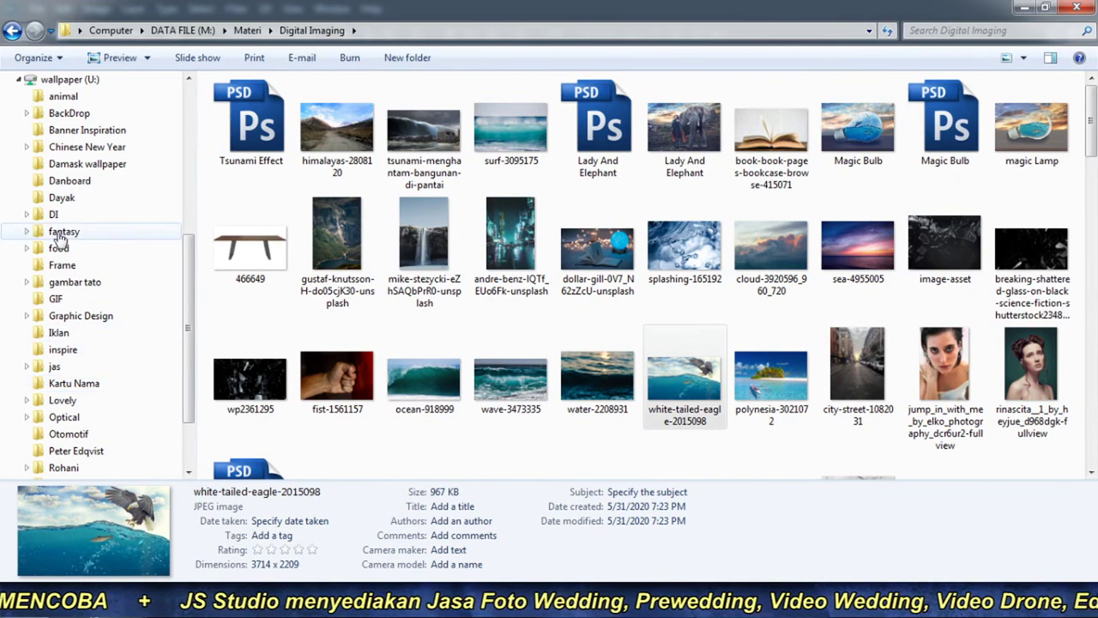
click(27, 232)
scroll(72, 300, down, 15)
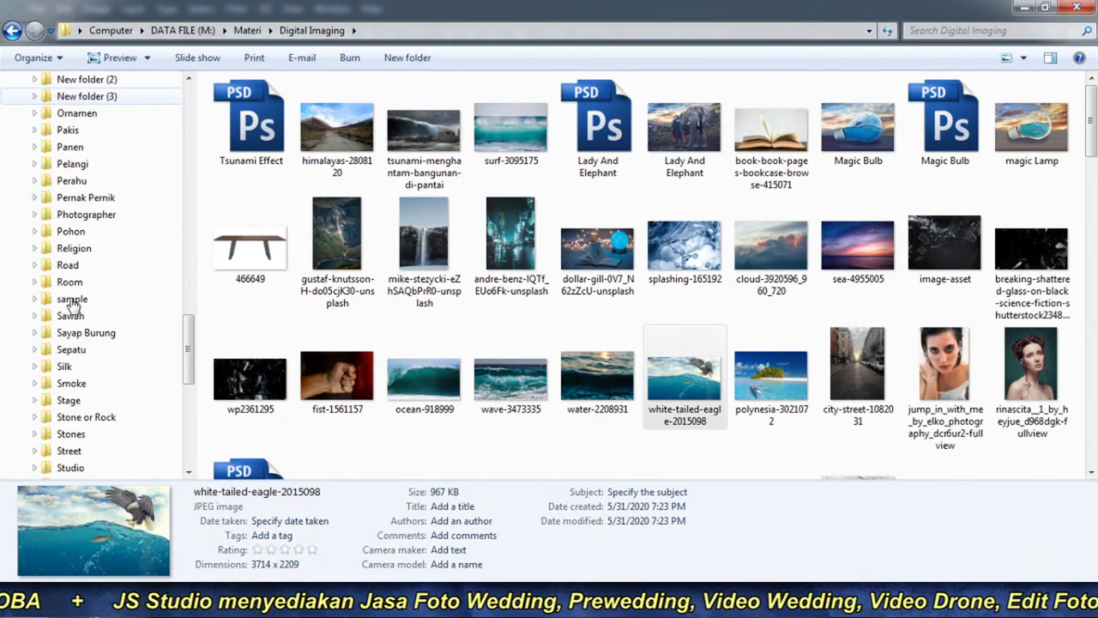
scroll(73, 305, down, 3)
Step: Open the Water folder and preview the 488823333 water-drops image
click(70, 366)
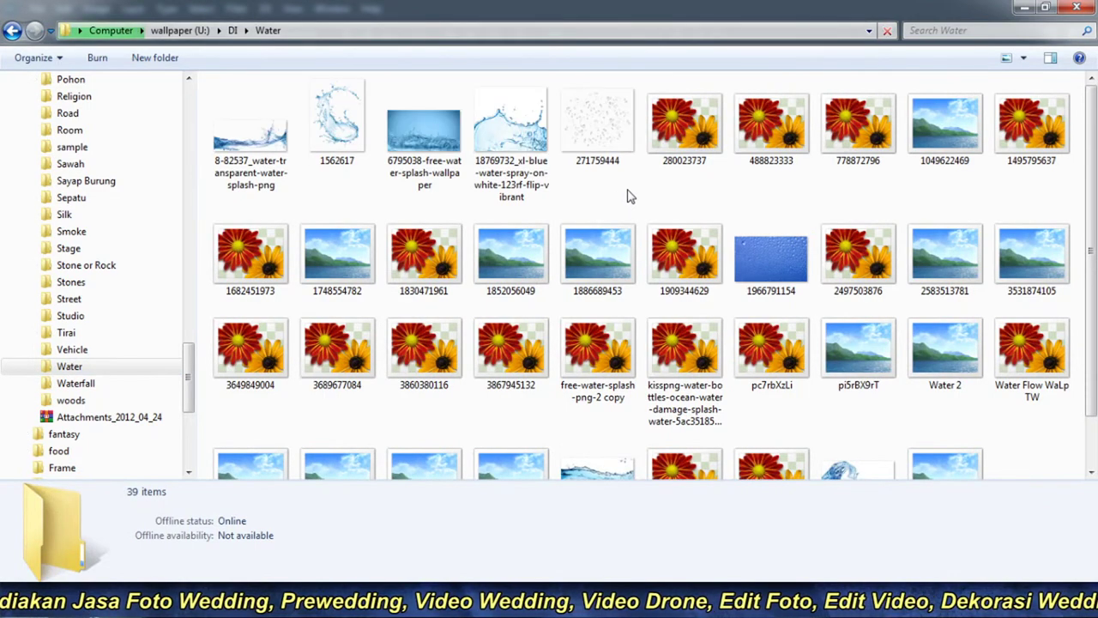
click(601, 136)
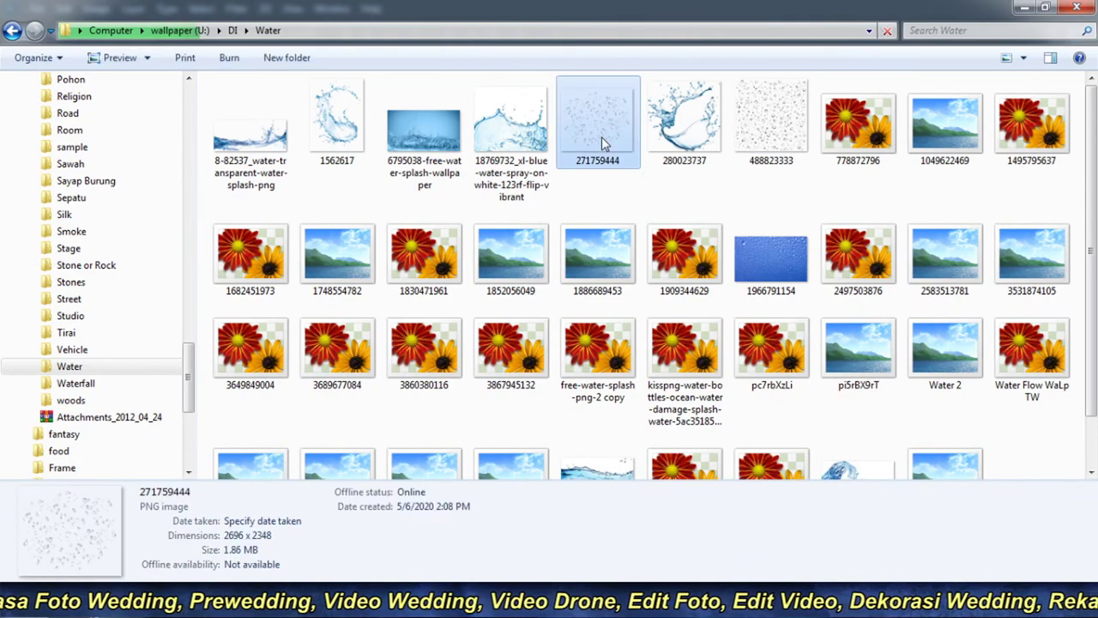
double_click(787, 147)
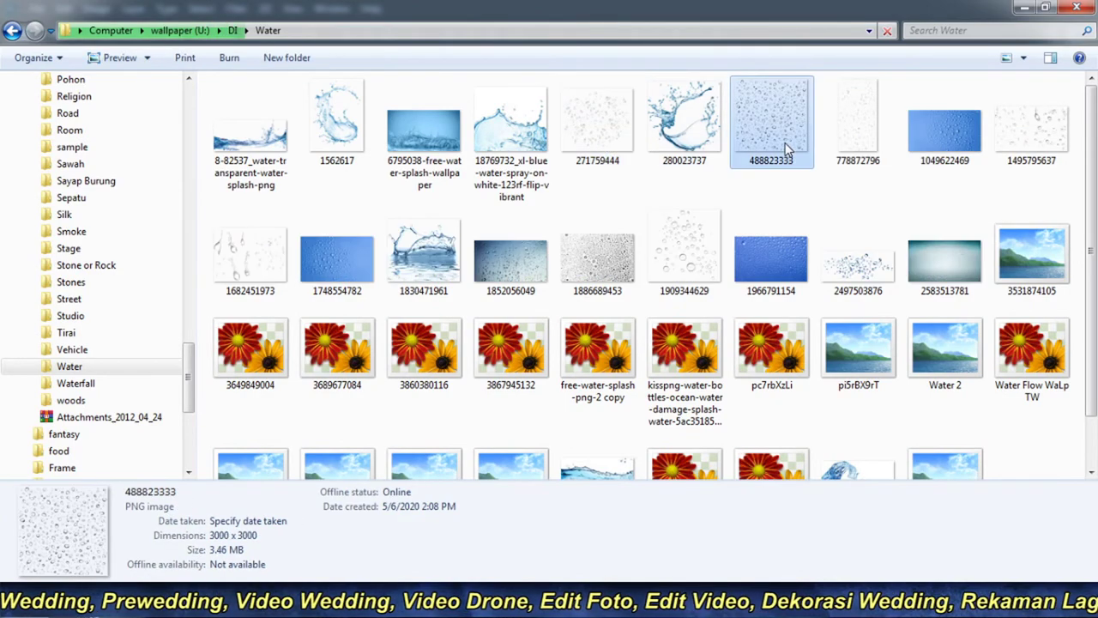
key(alt+F4)
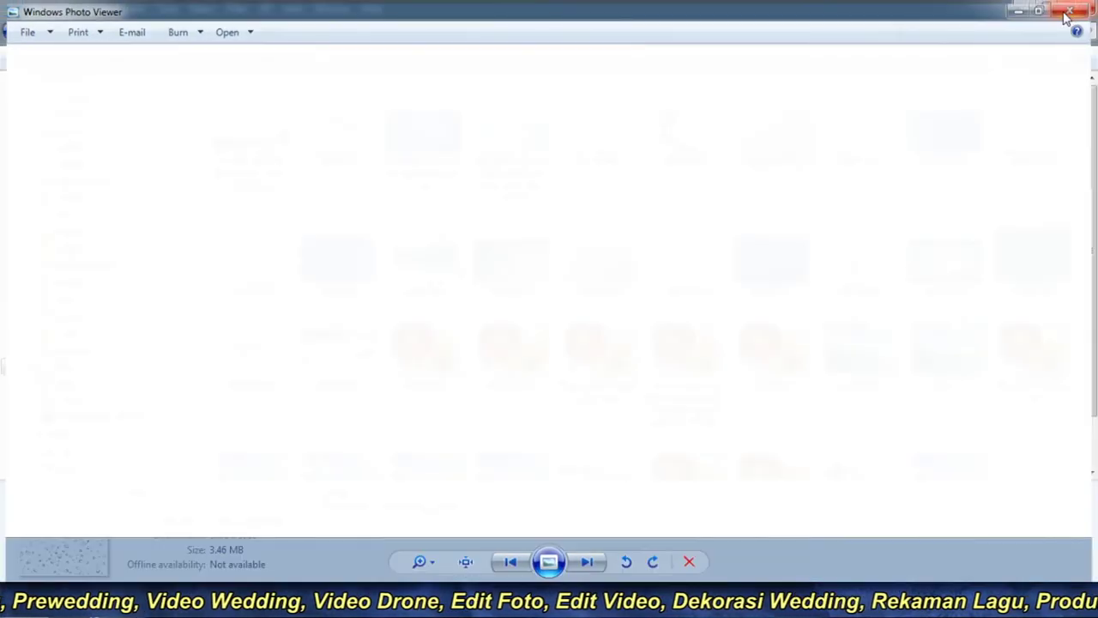
Step: Compare bubble images and view water_bg full-window, bringing up its context menu
click(575, 216)
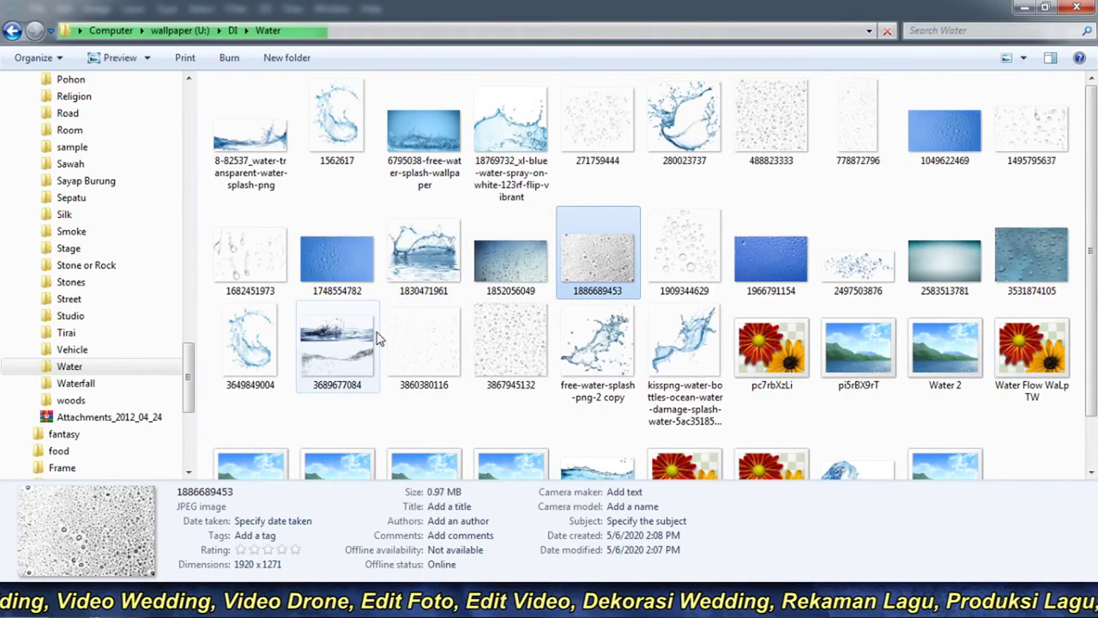
scroll(380, 337, down, 2)
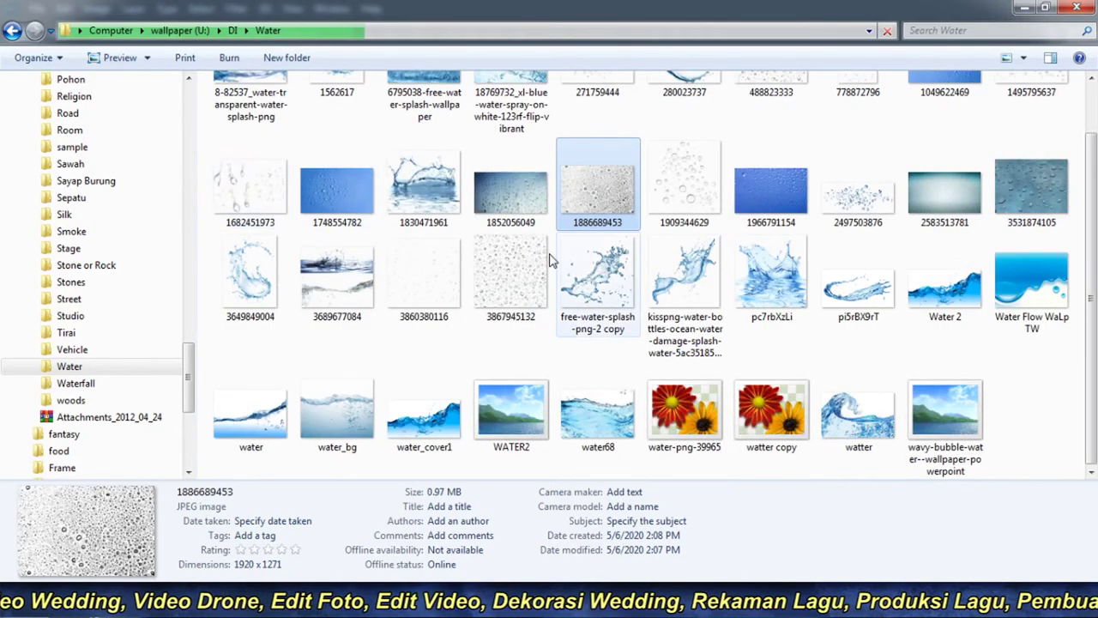
click(768, 279)
double_click(361, 416)
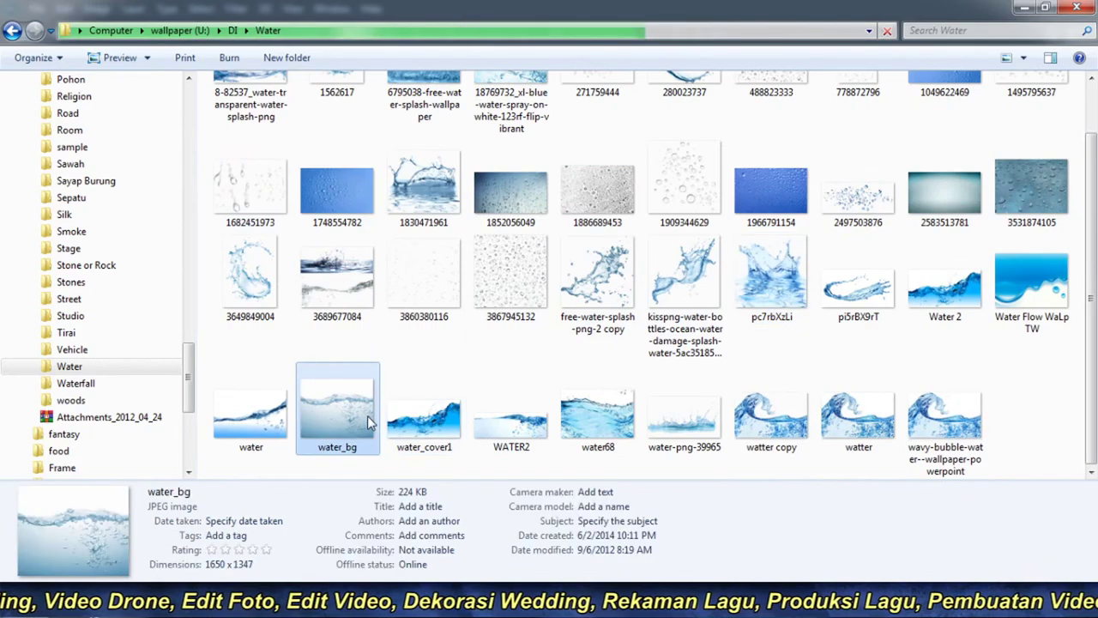
right_click(607, 241)
mouse_move(657, 250)
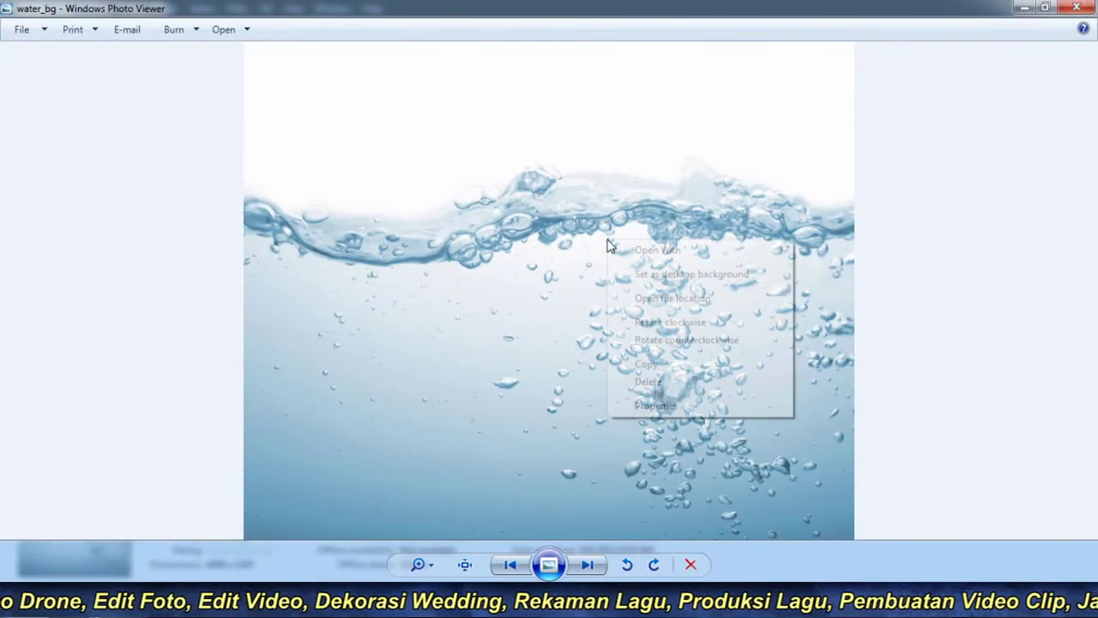
Step: Open water_bg in Photoshop and marquee its bubbly lower-right area
click(896, 304)
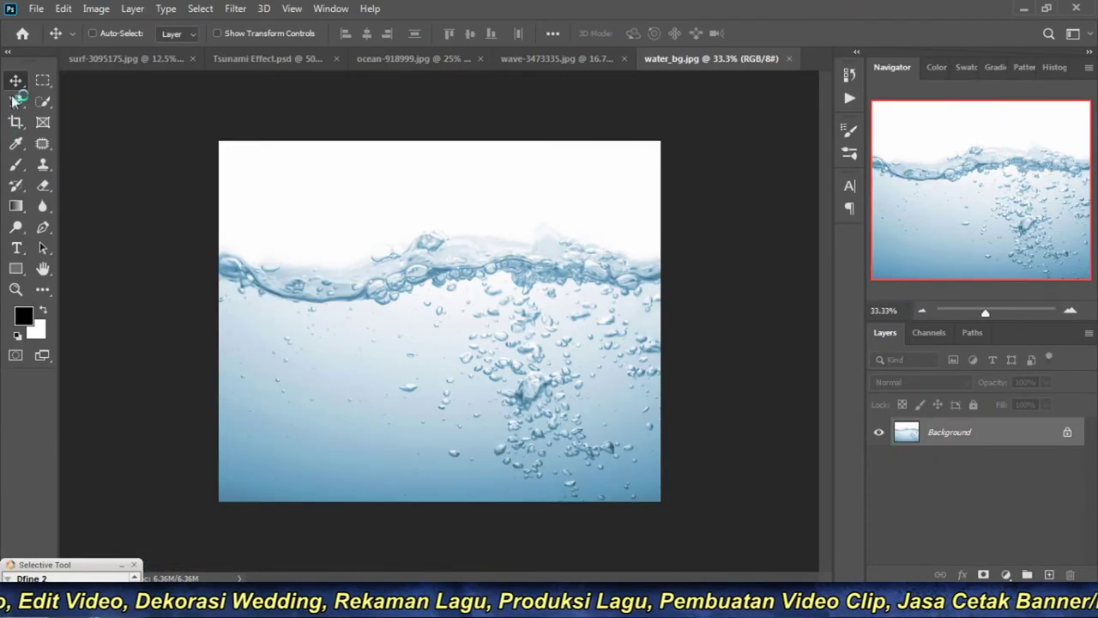
click(42, 82)
drag(375, 527, 727, 301)
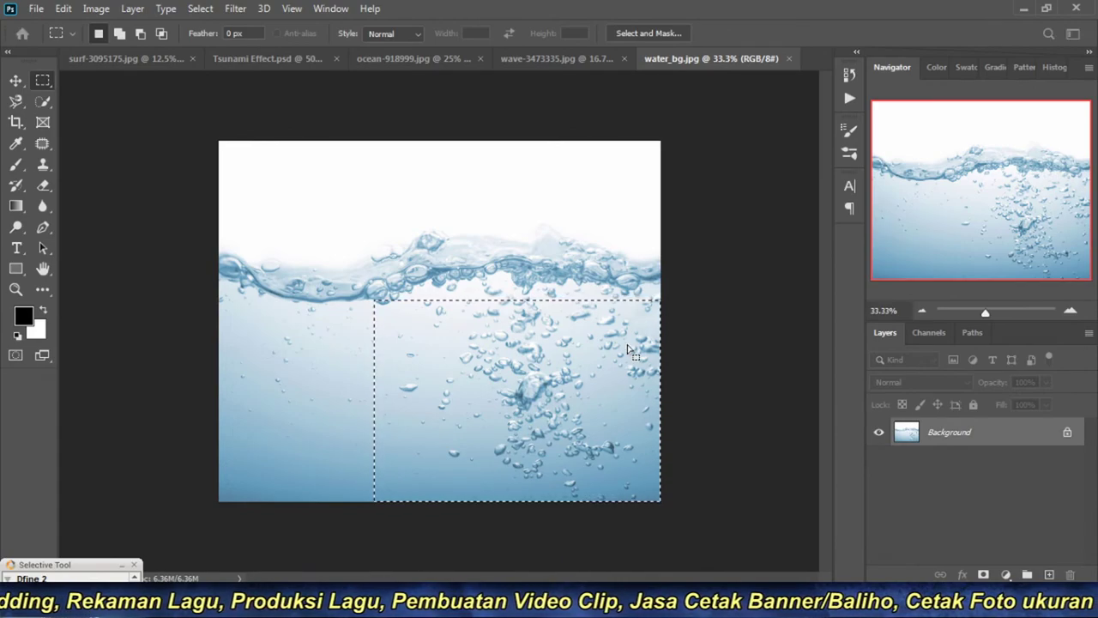
Step: Dismiss the New Document window and switch to another open document
key(ctrl+n)
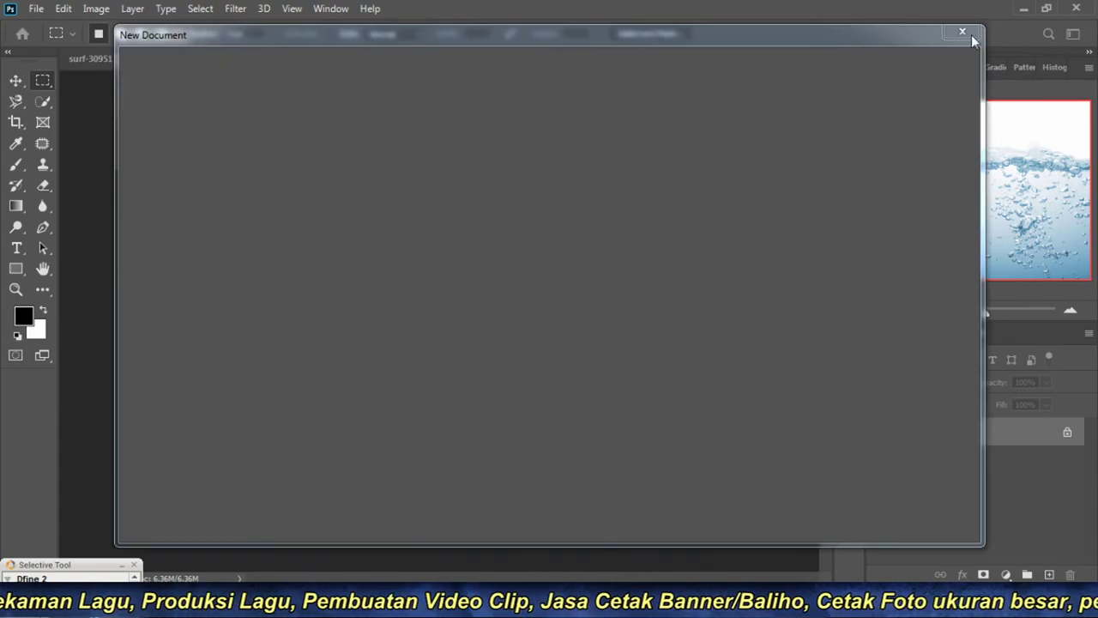
click(964, 34)
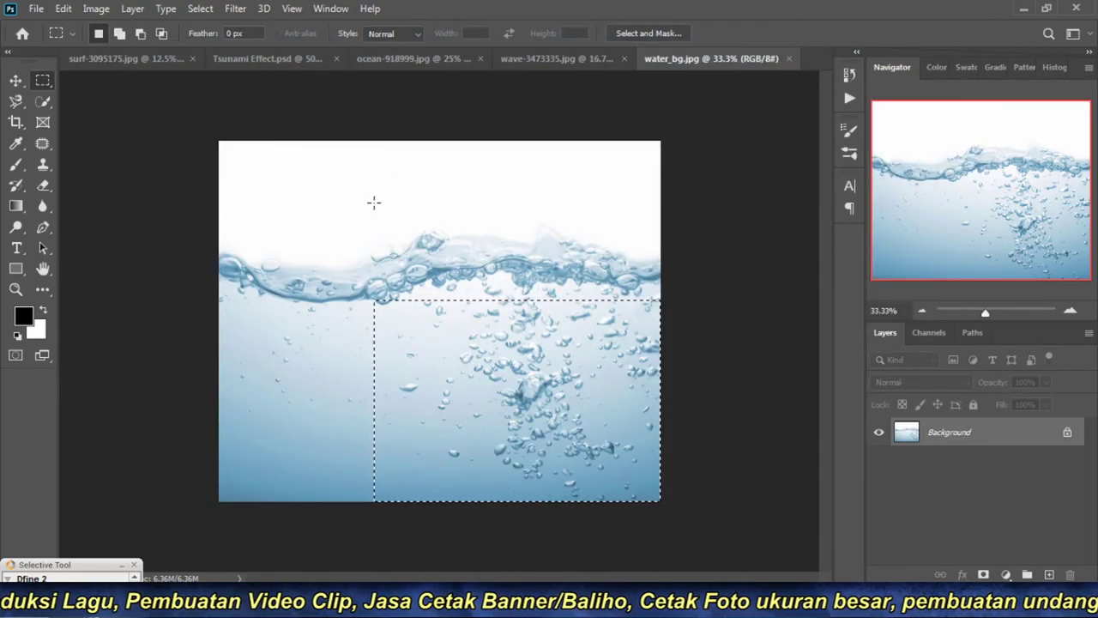
key(ctrl+Tab)
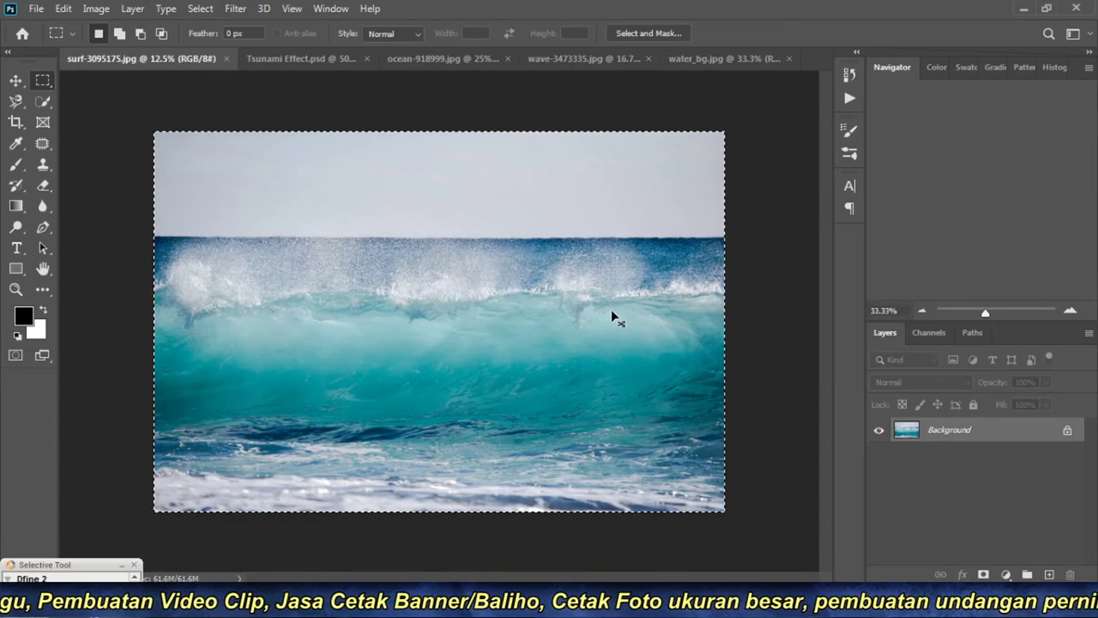
Step: Paste the water_bg bubbles into Tsunami Effect as Layer 9 and desaturate them to grey
key(ctrl+w)
key(ctrl+Tab)
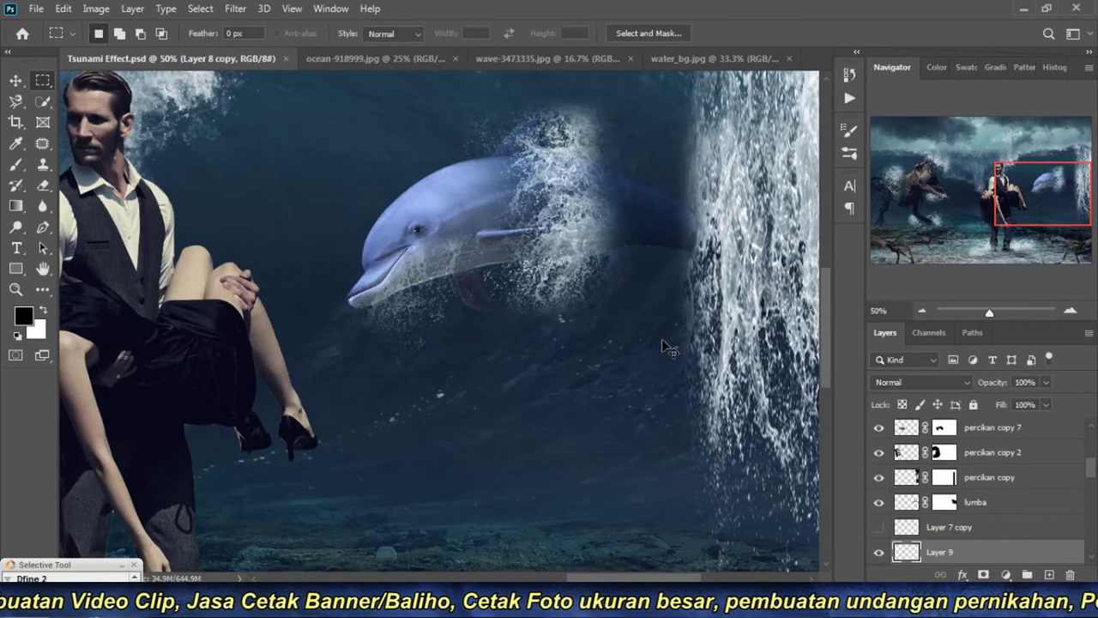
key(ctrl+v)
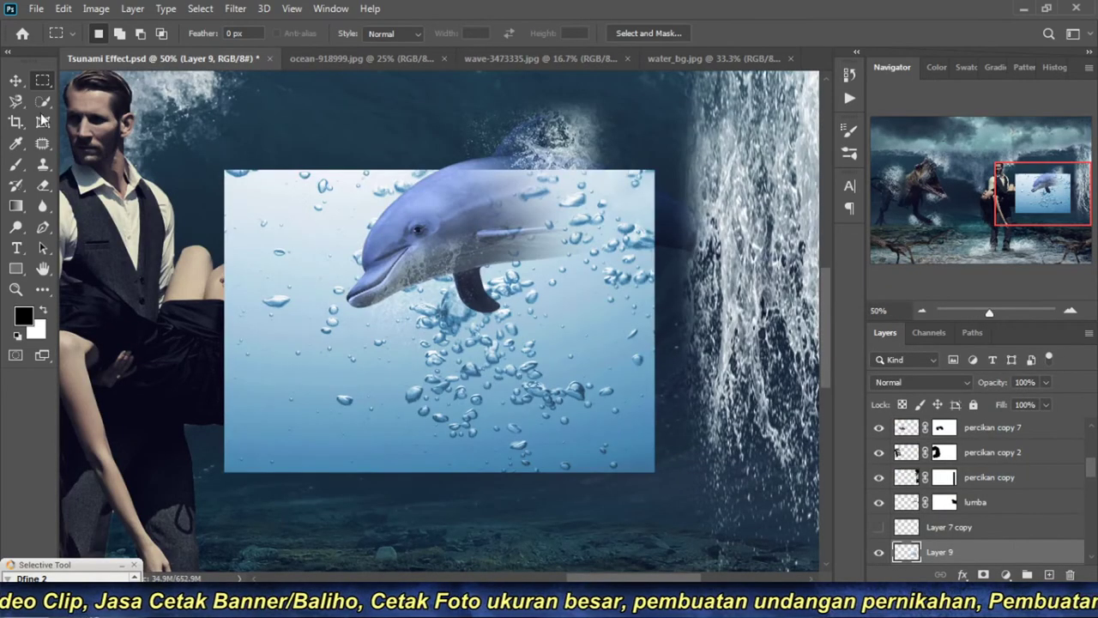
click(16, 82)
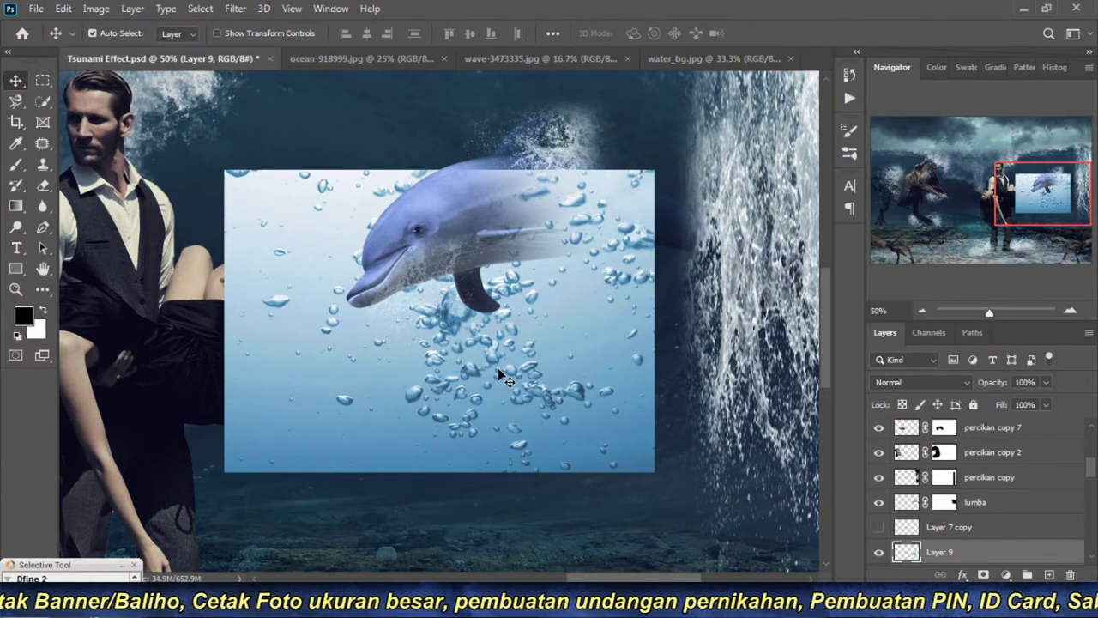
key(ctrl)
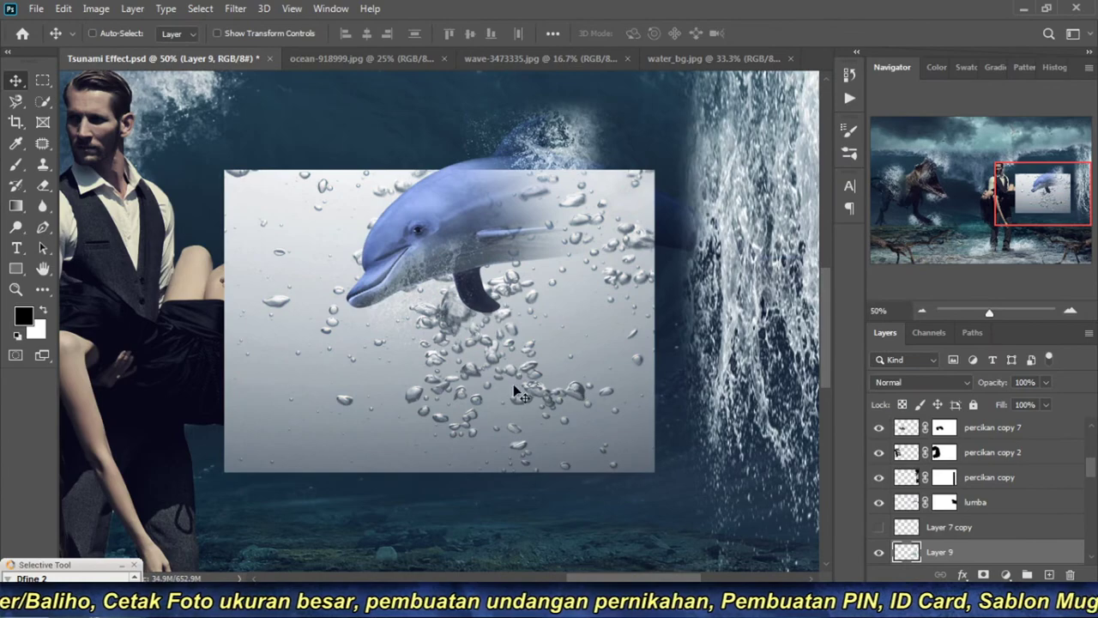
Step: Raise the bubble layer's black input level in Levels, then invert its colours
key(ctrl+l)
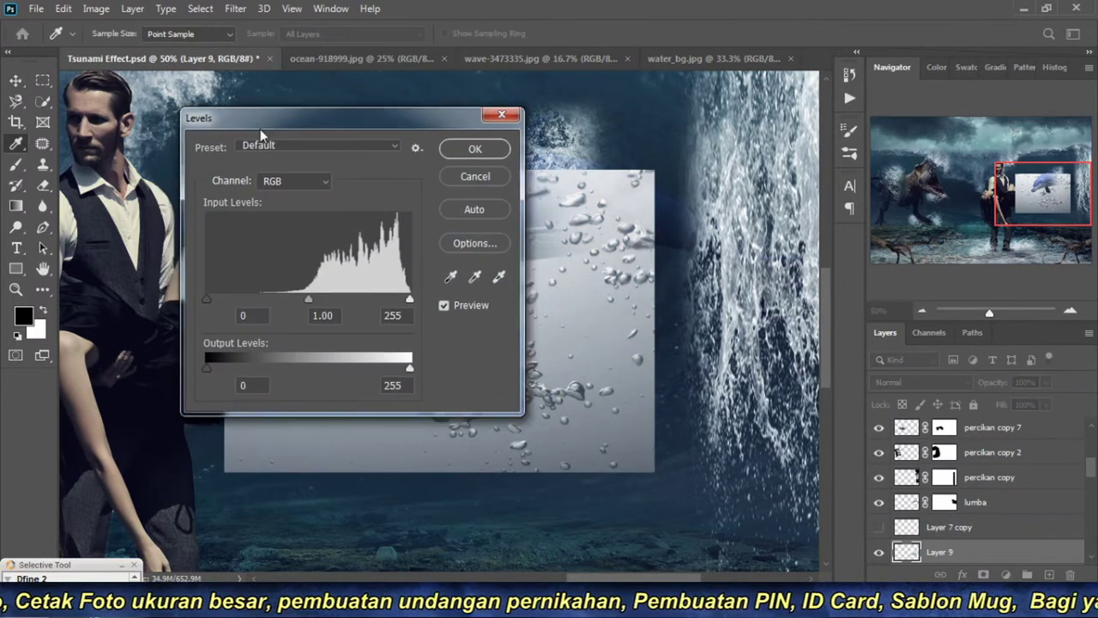
drag(261, 125, 743, 60)
drag(675, 241, 773, 245)
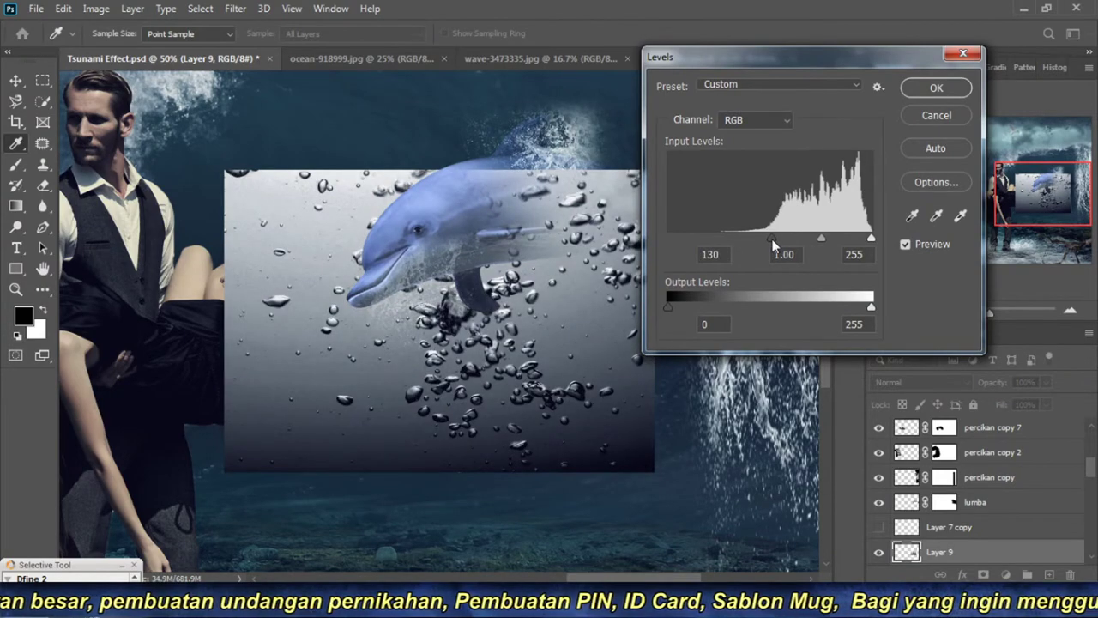
click(936, 87)
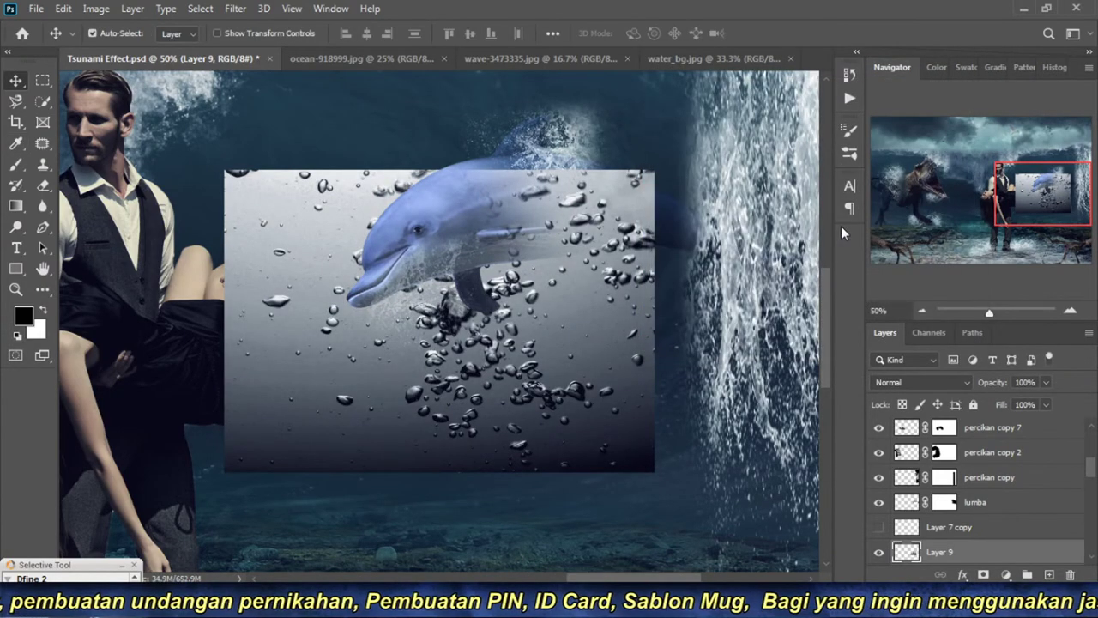
key(ctrl+i)
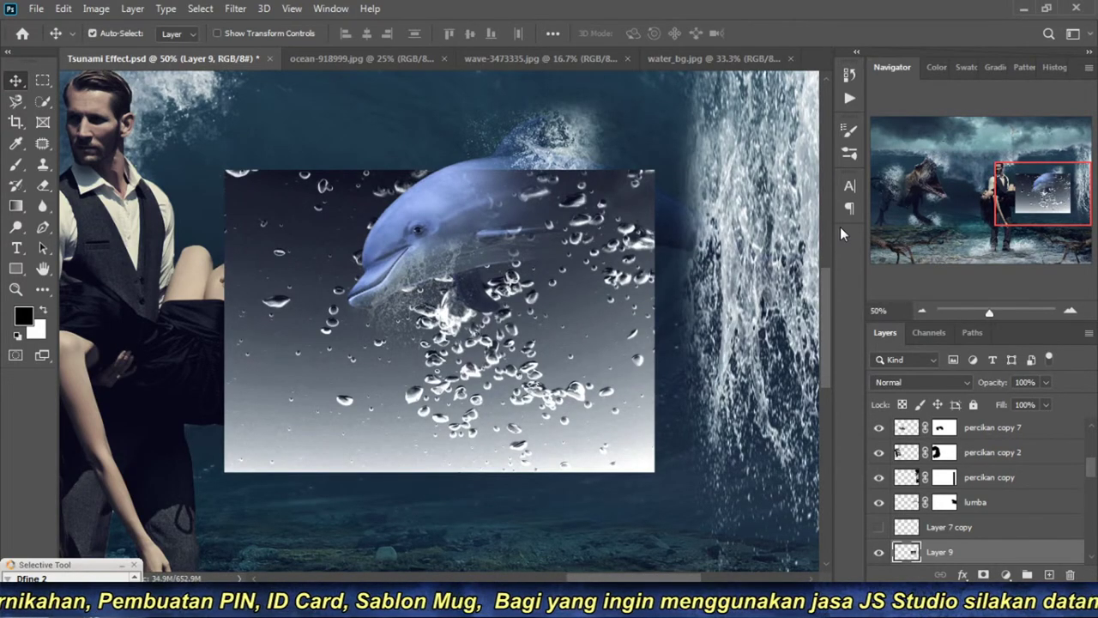
Step: Apply a second Levels of about 79 / 0.4 / 255, darkening the backdrop to near black
key(ctrl+l)
click(670, 237)
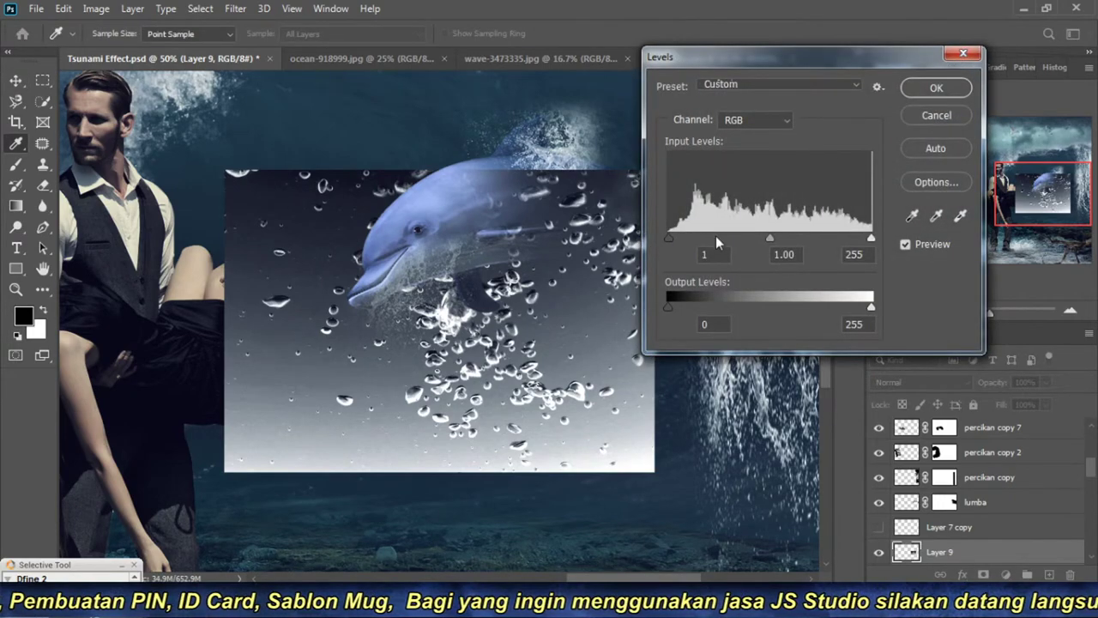
drag(716, 236, 741, 236)
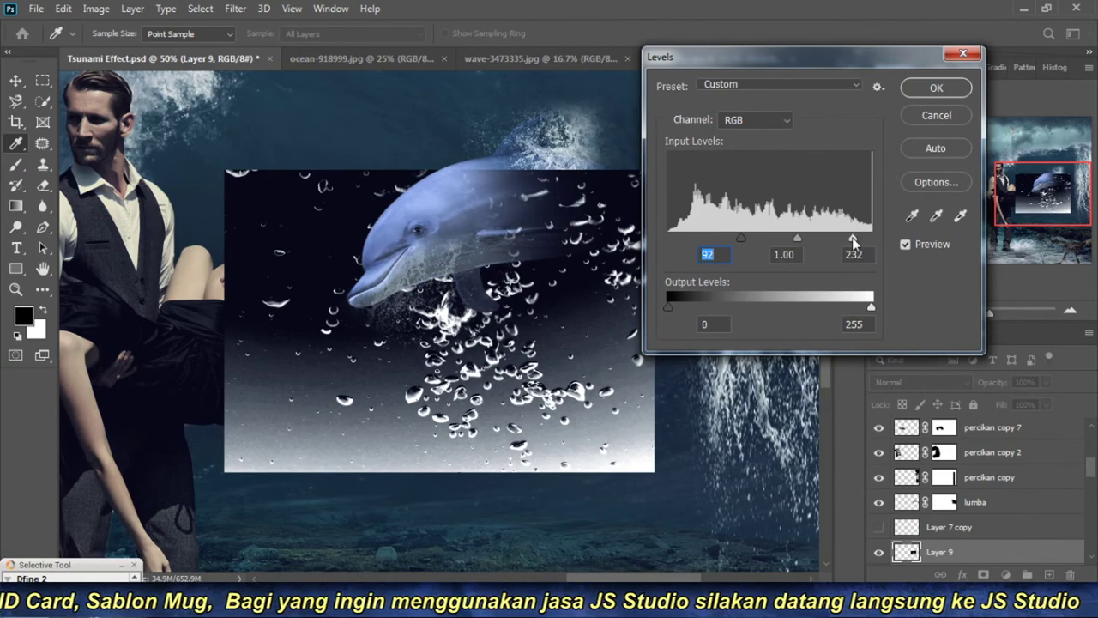
drag(852, 236, 838, 237)
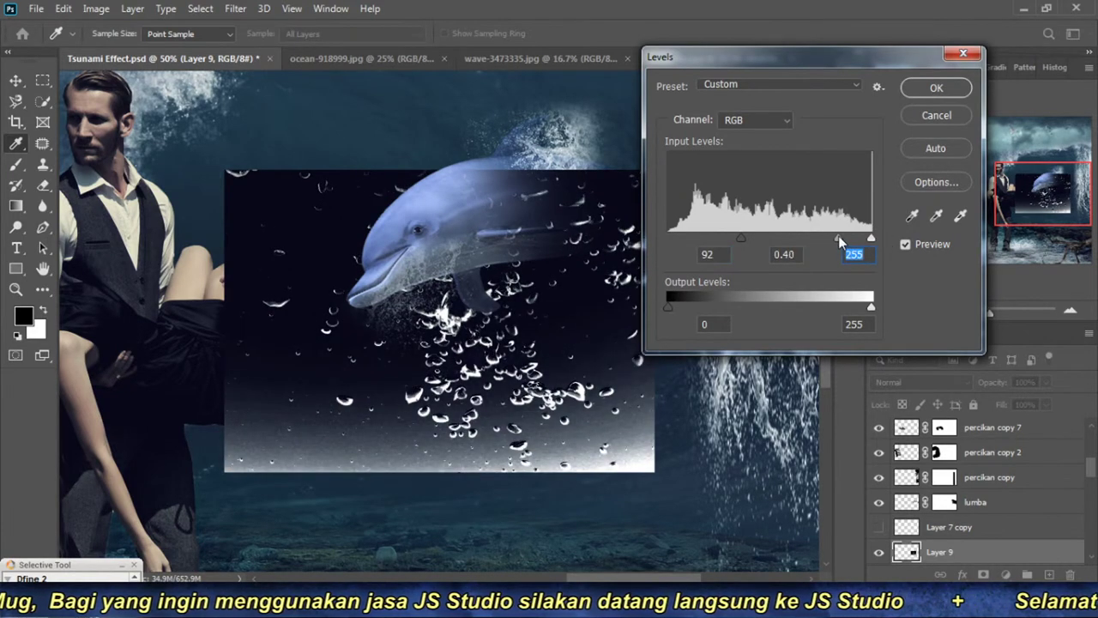
drag(741, 238, 731, 238)
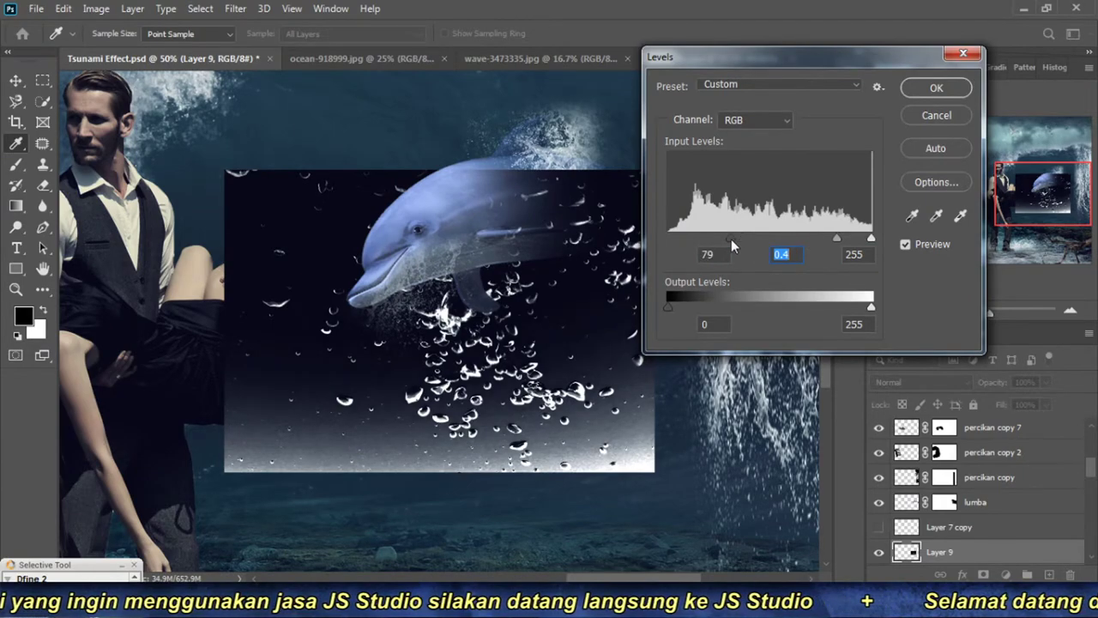
click(935, 88)
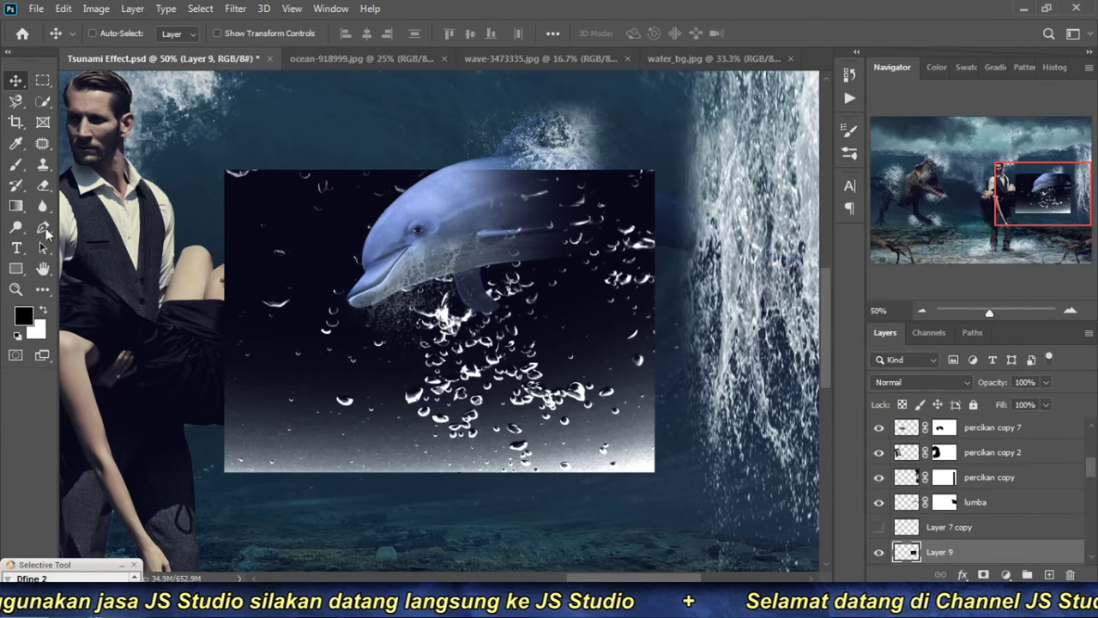
Step: Brighten parts of the bubbles with a bracket-resized Dodge brush and set Layer 9 to Screen blending
click(41, 212)
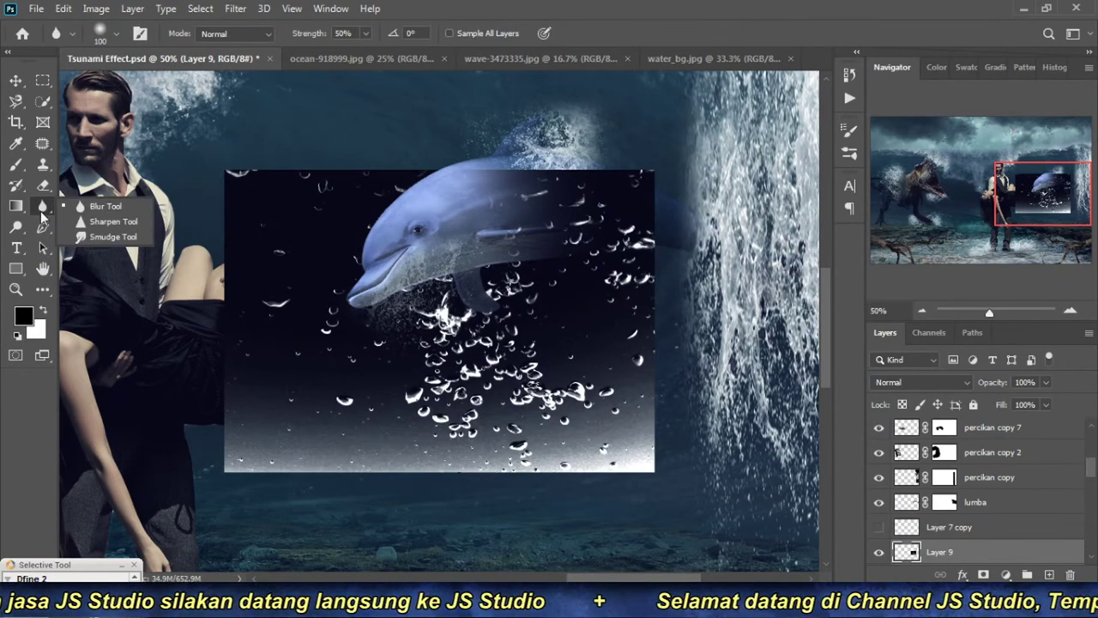
click(45, 189)
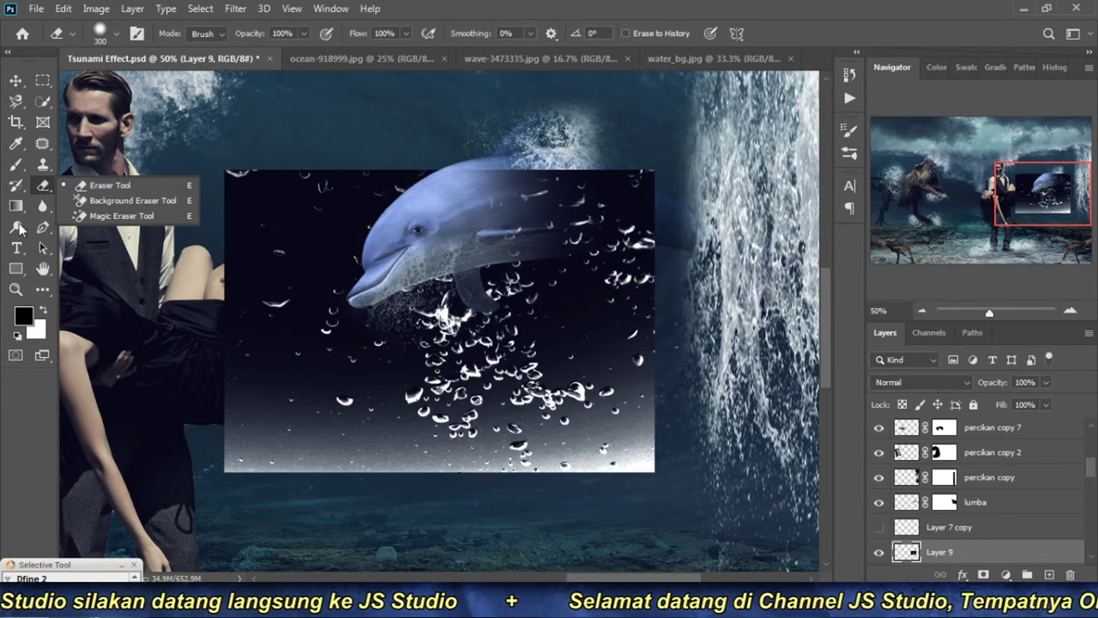
click(19, 228)
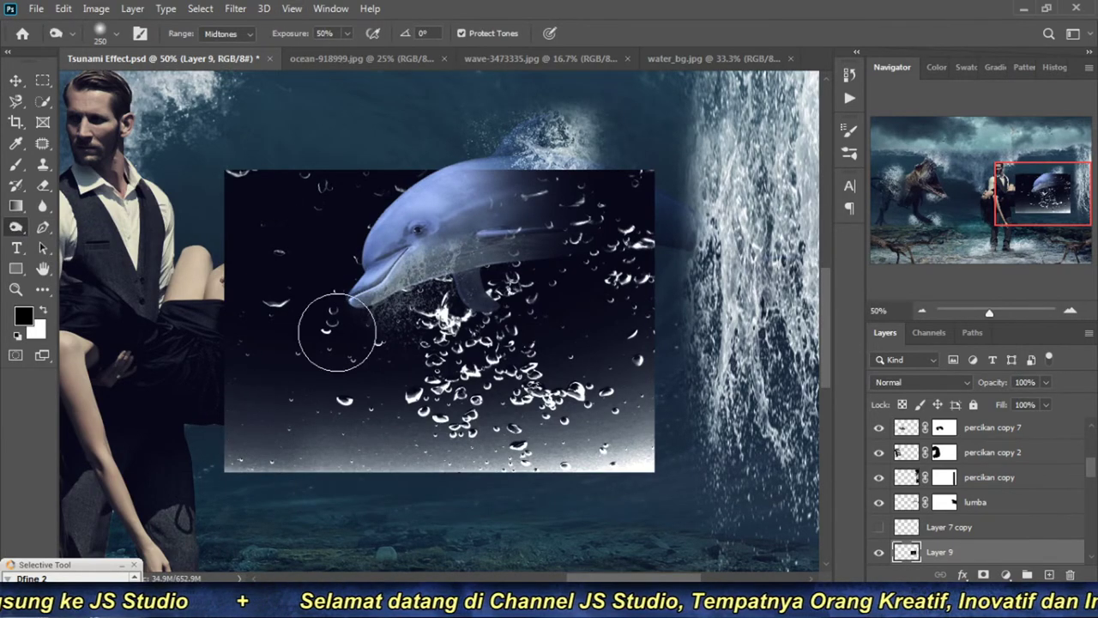
key(bracketright)
key(bracketright)
key(bracketright)
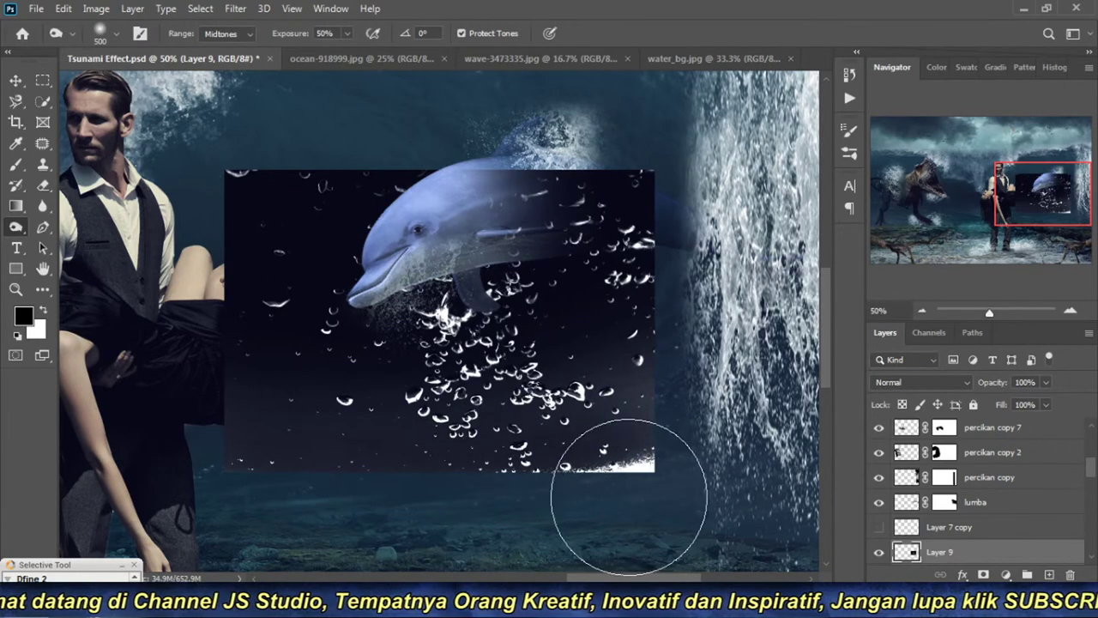
key(bracketleft)
key(bracketleft)
key(bracketleft)
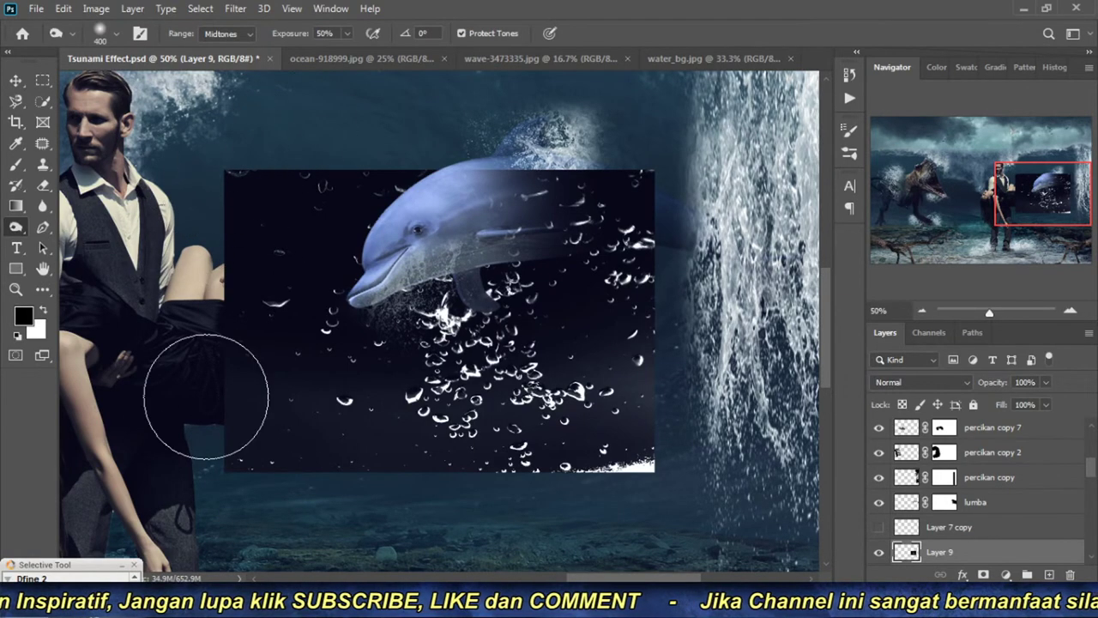
click(969, 387)
click(923, 314)
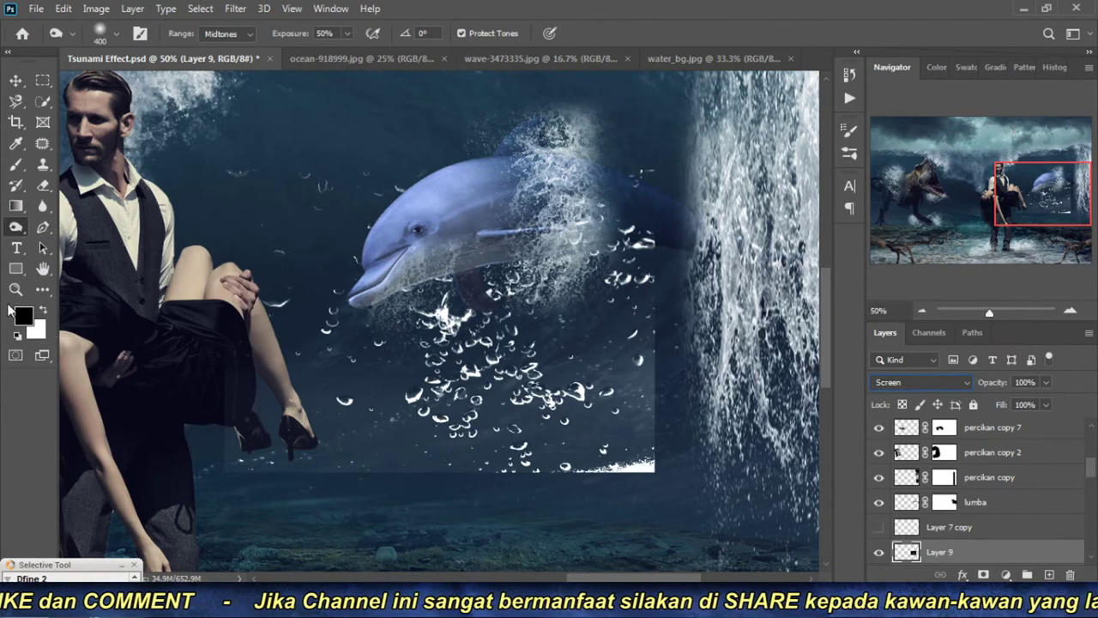
Step: Erase the bubbles' bright bottom edge and darken them with a downward-bowed Curves adjustment
click(44, 187)
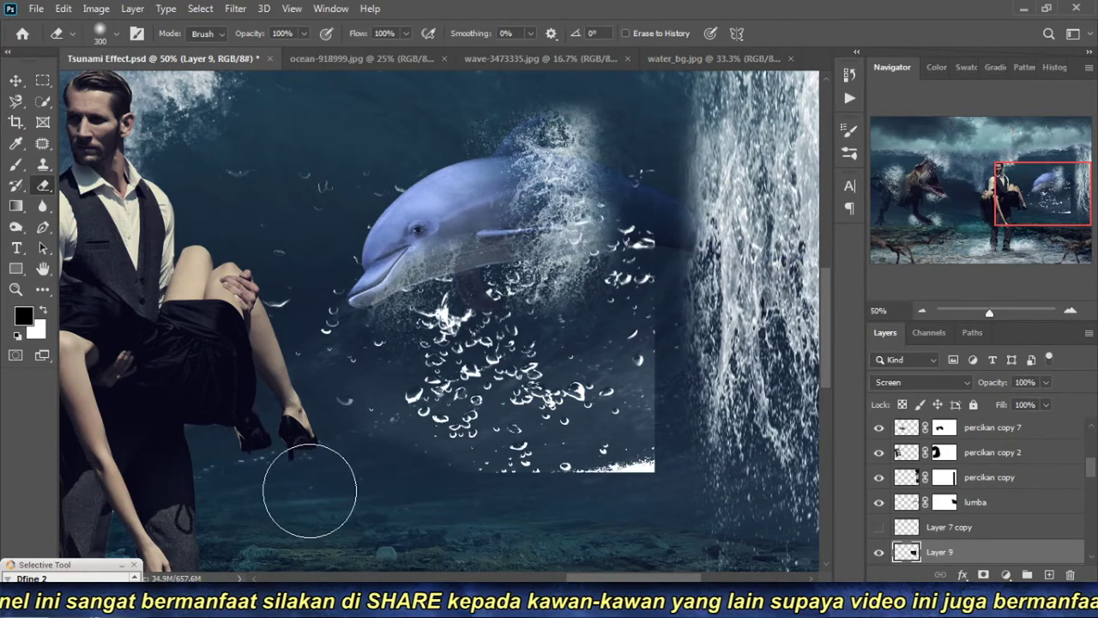
drag(411, 514, 595, 521)
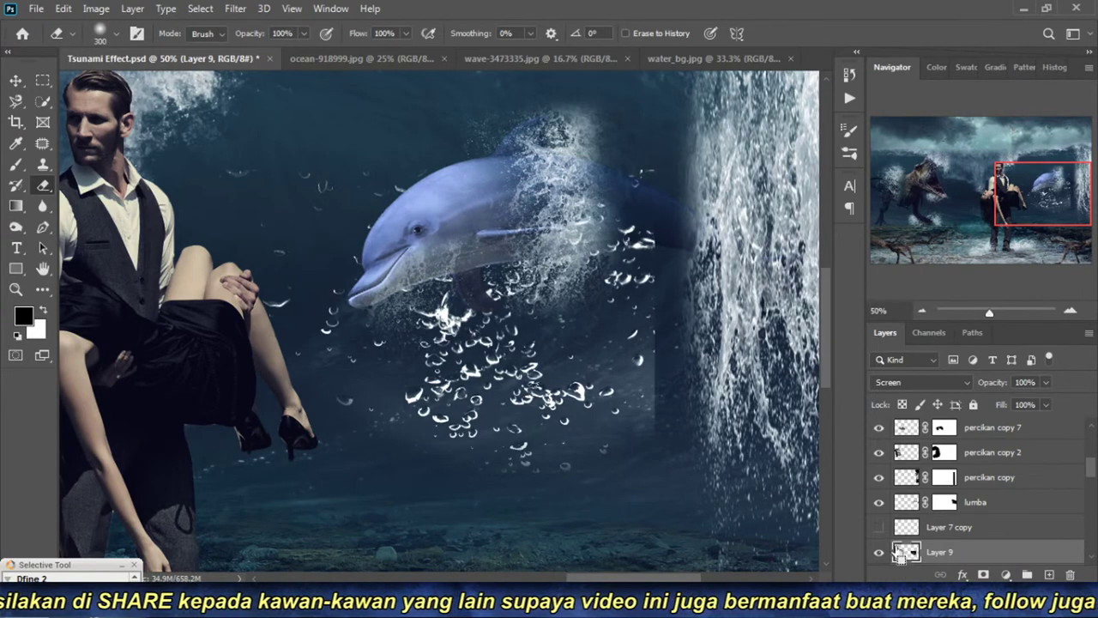
key(ctrl+m)
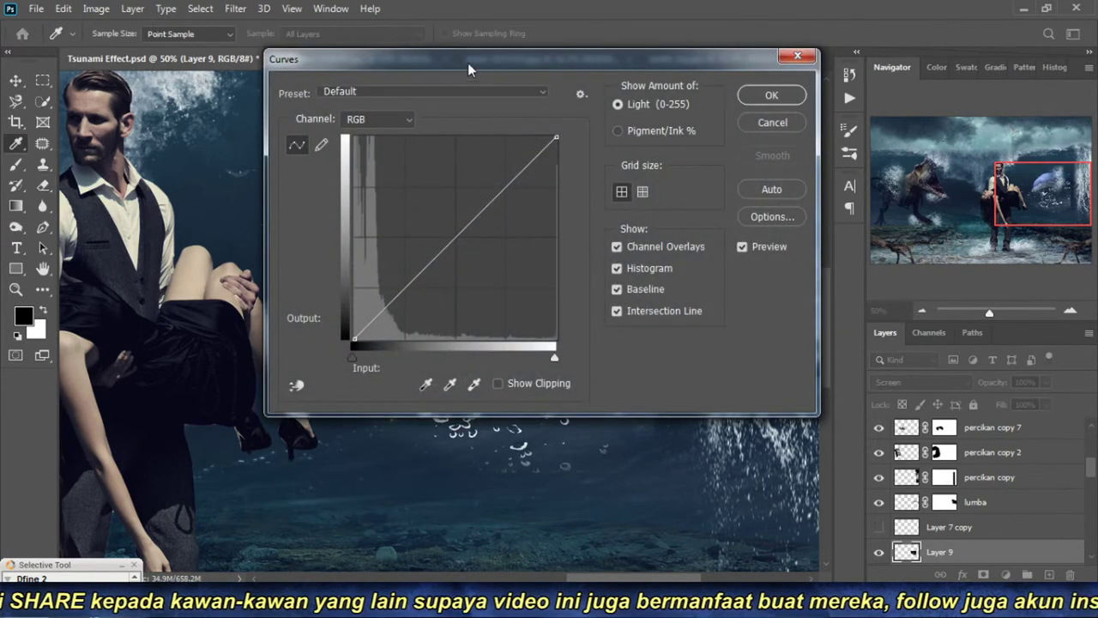
drag(468, 63, 769, 61)
drag(752, 244, 797, 265)
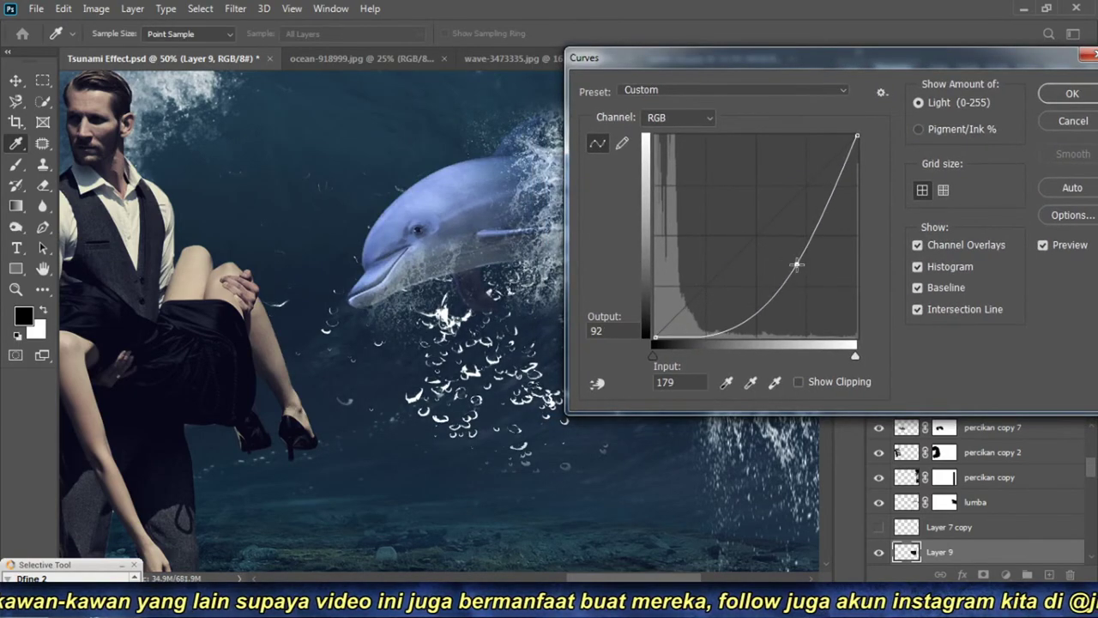
key(Return)
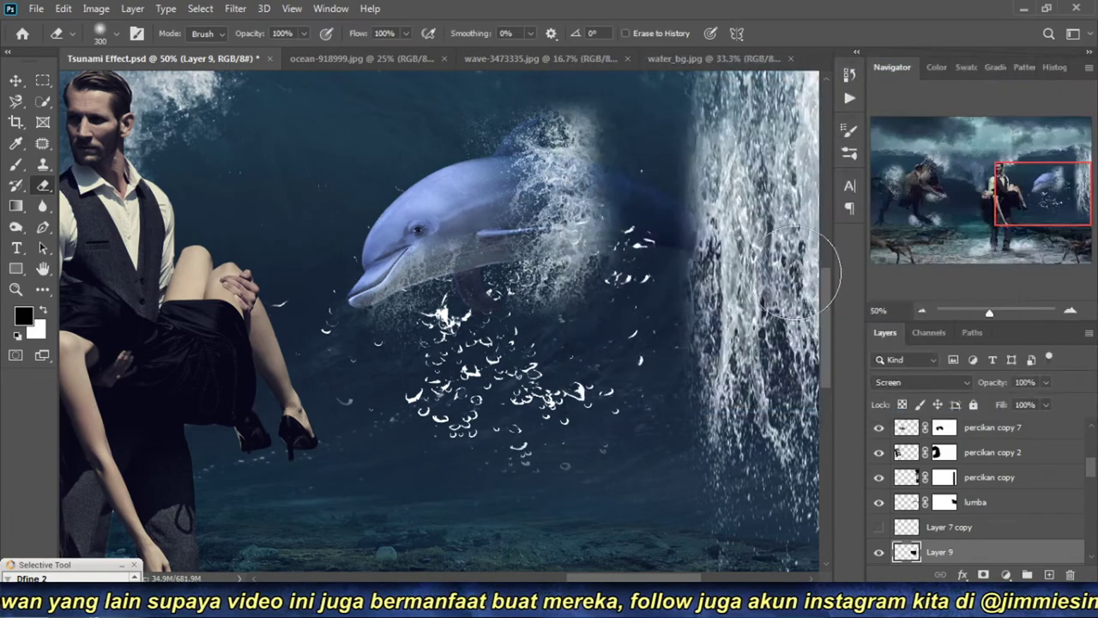
Step: Move the bubble layer up and to the right toward the dolphin
click(15, 82)
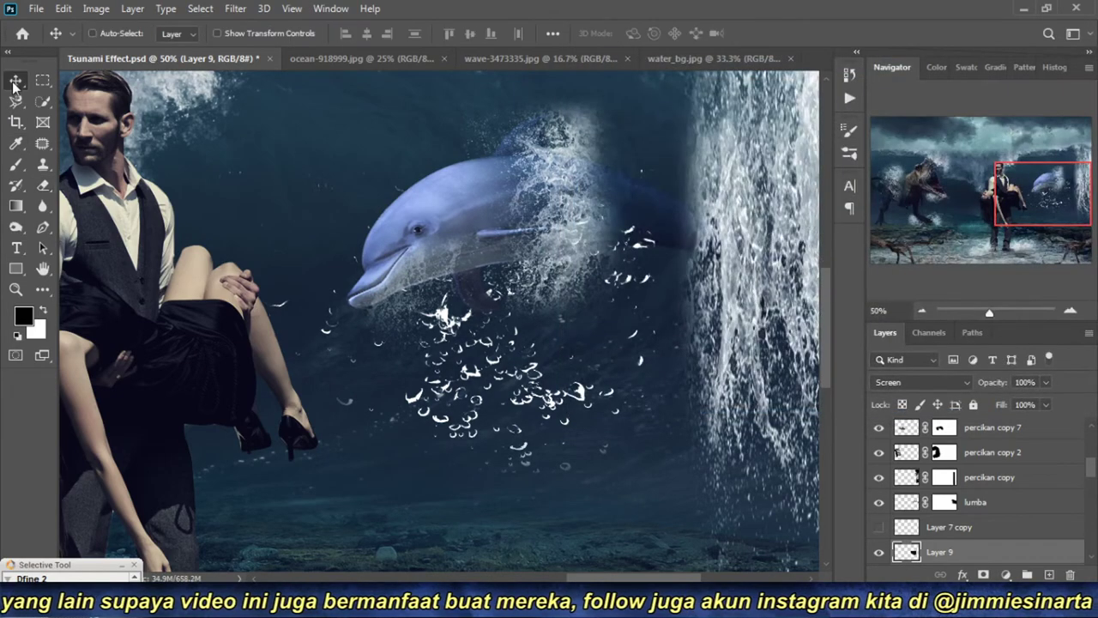
click(923, 310)
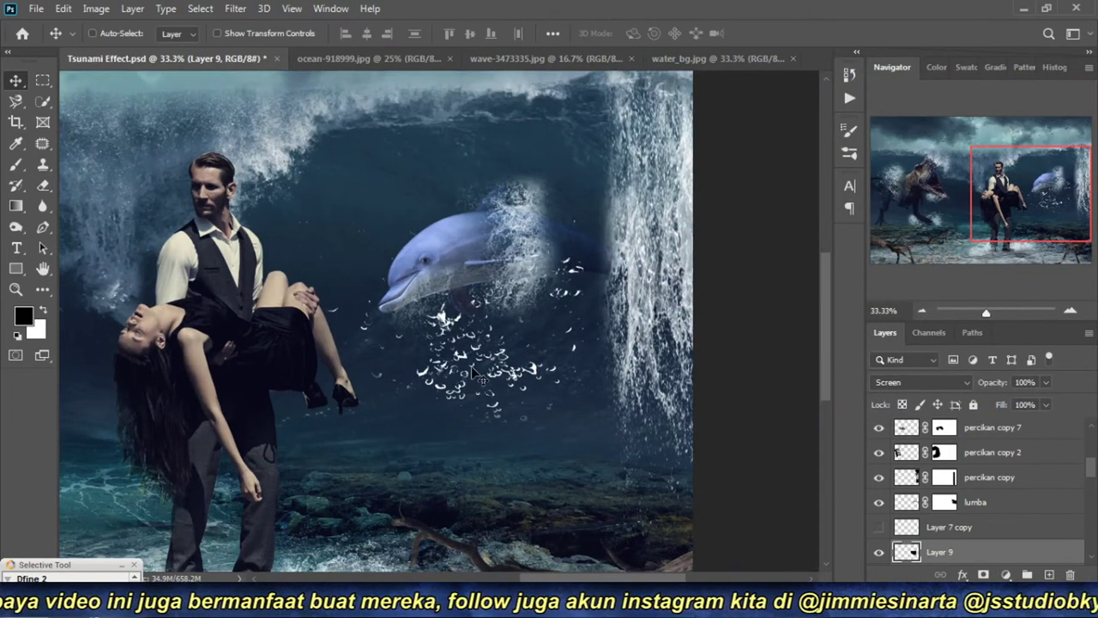
mouse_move(471, 372)
mouse_down()
mouse_move(534, 333)
mouse_move(517, 377)
mouse_move(553, 349)
mouse_move(541, 361)
mouse_up()
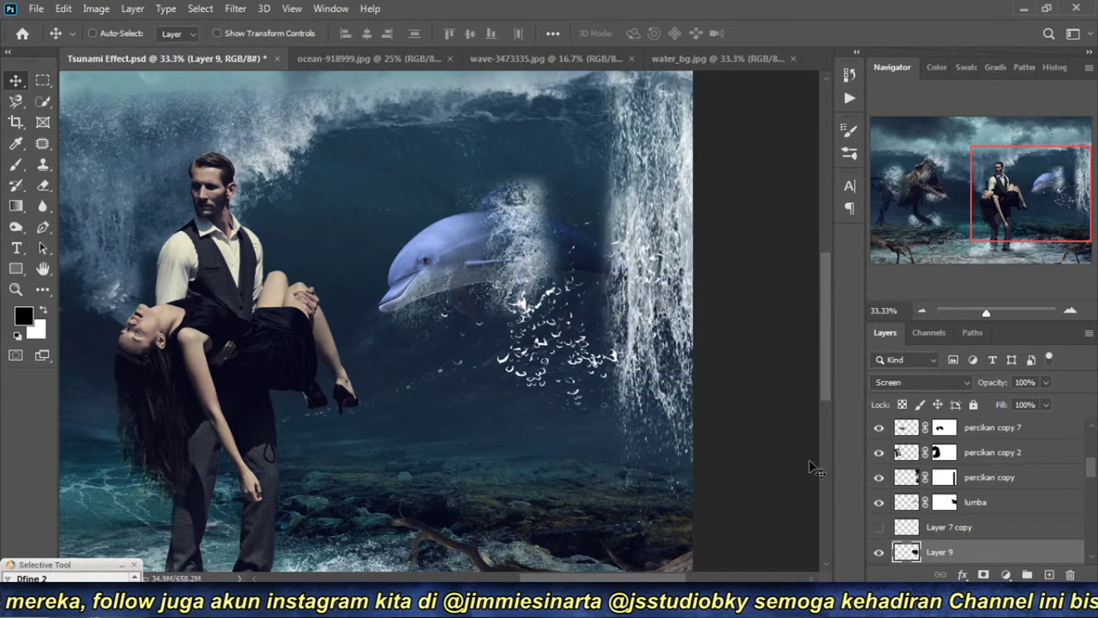
Step: Rename Layer 9 to gelembuing
scroll(997, 552, down, 1)
scroll(997, 551, down, 1)
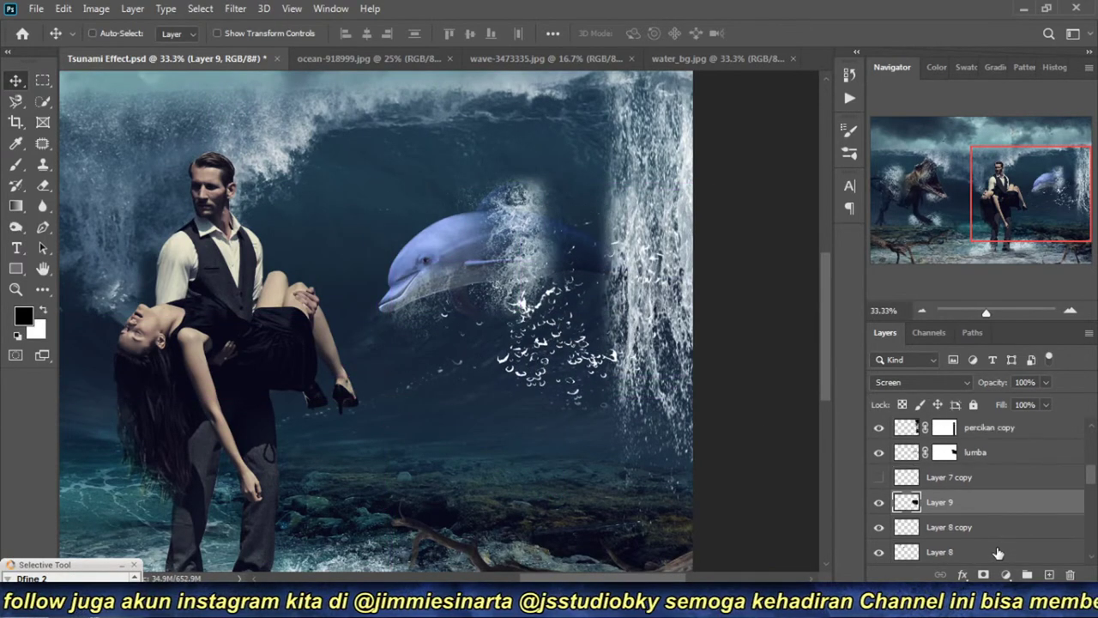
double_click(940, 503)
text(c)
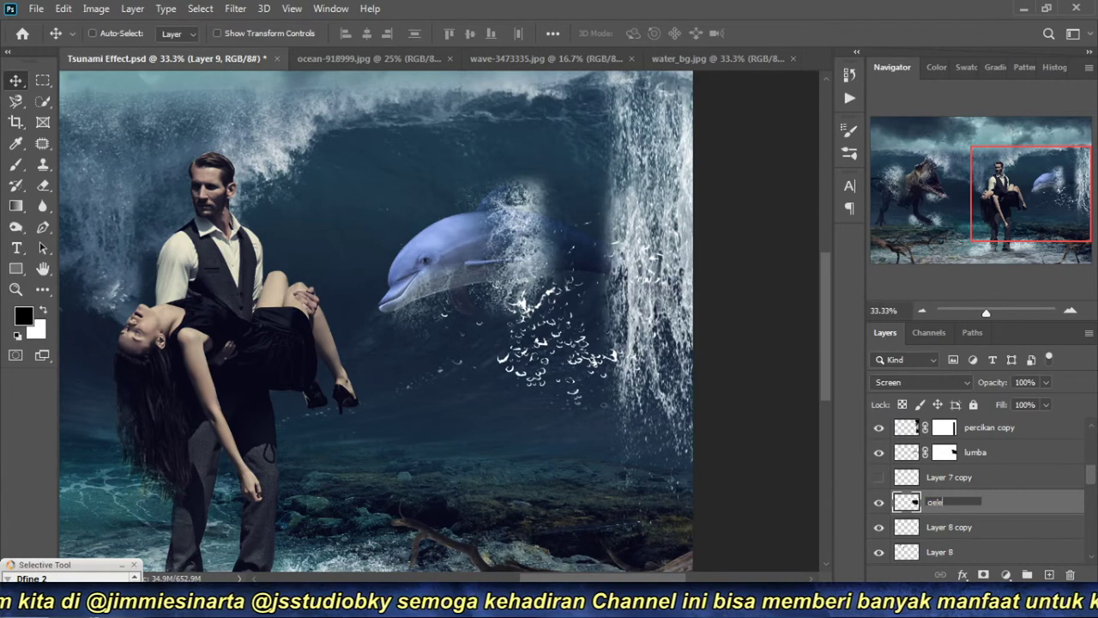
click(970, 512)
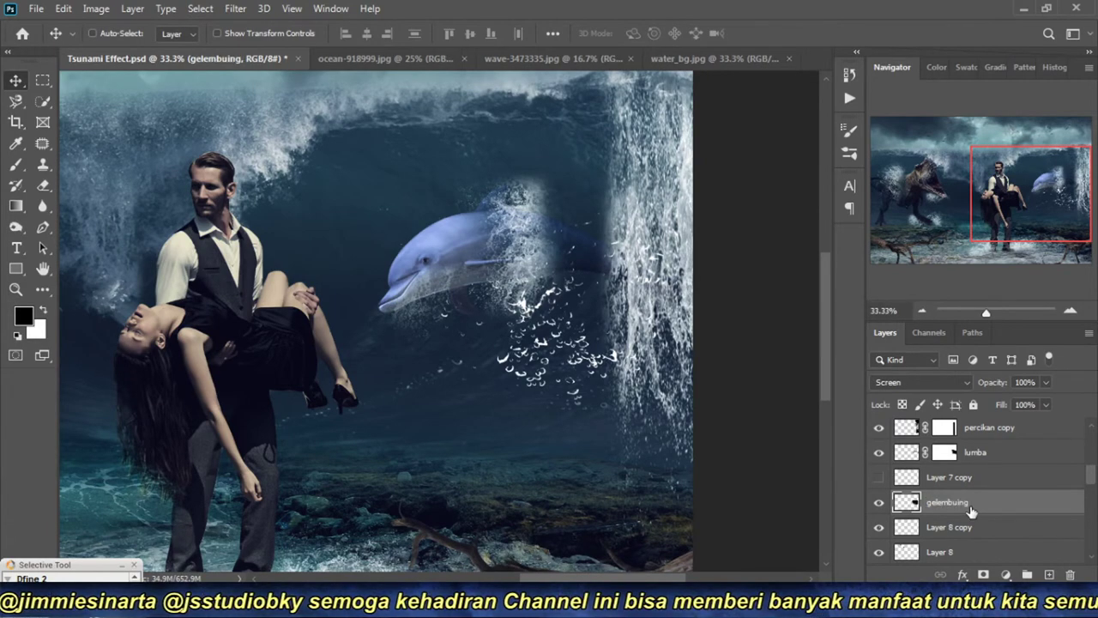
Step: Scale the bubbles to about 80%, position them beneath the dolphin, and set 60% opacity
scroll(514, 360, up, 2)
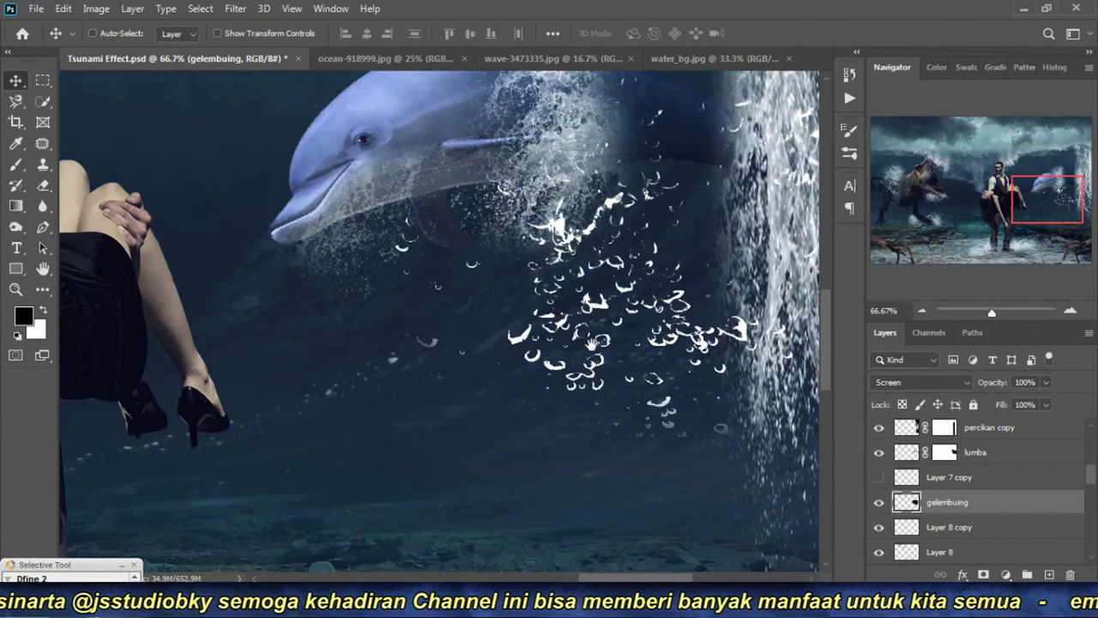
drag(601, 310, 585, 341)
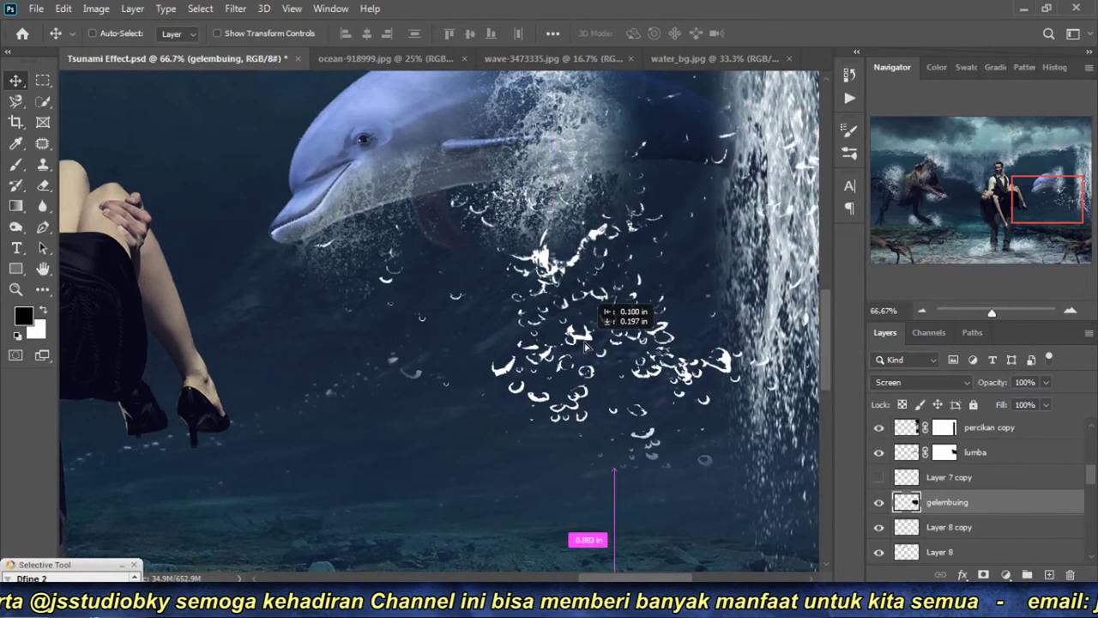
click(921, 311)
key(ctrl+t)
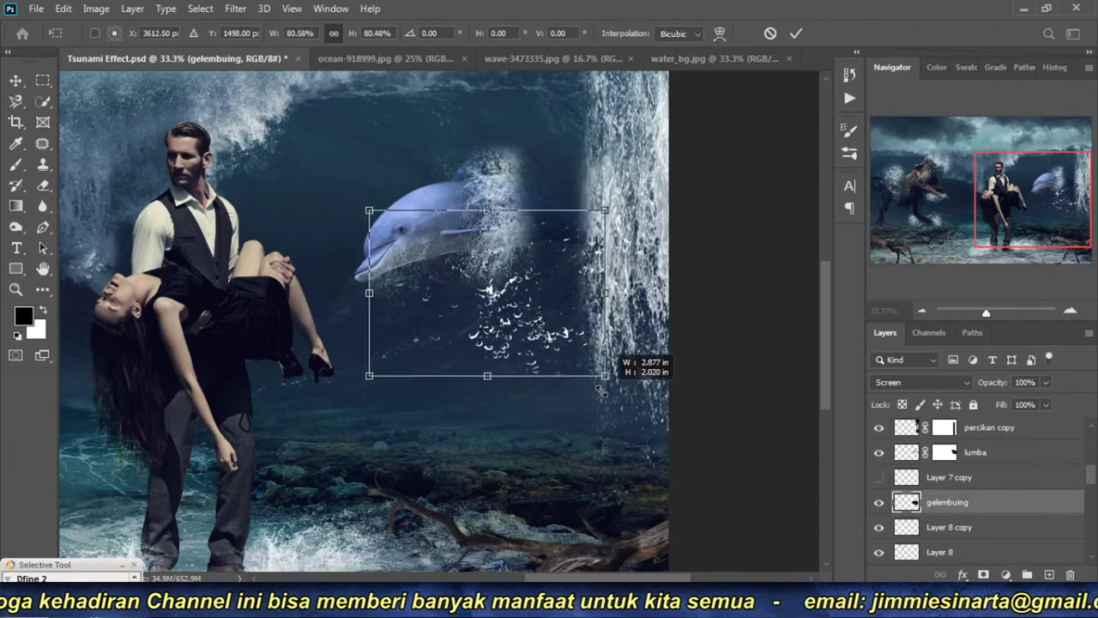
drag(638, 395, 589, 367)
key(Return)
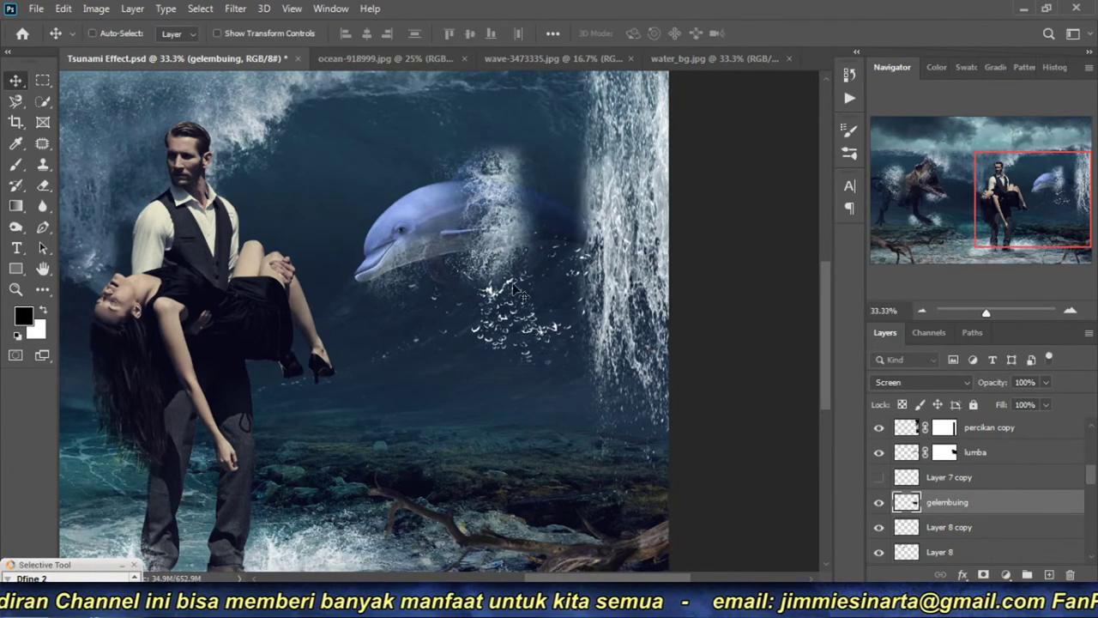
key(ctrl+plus)
key(ctrl+plus)
drag(523, 416, 545, 410)
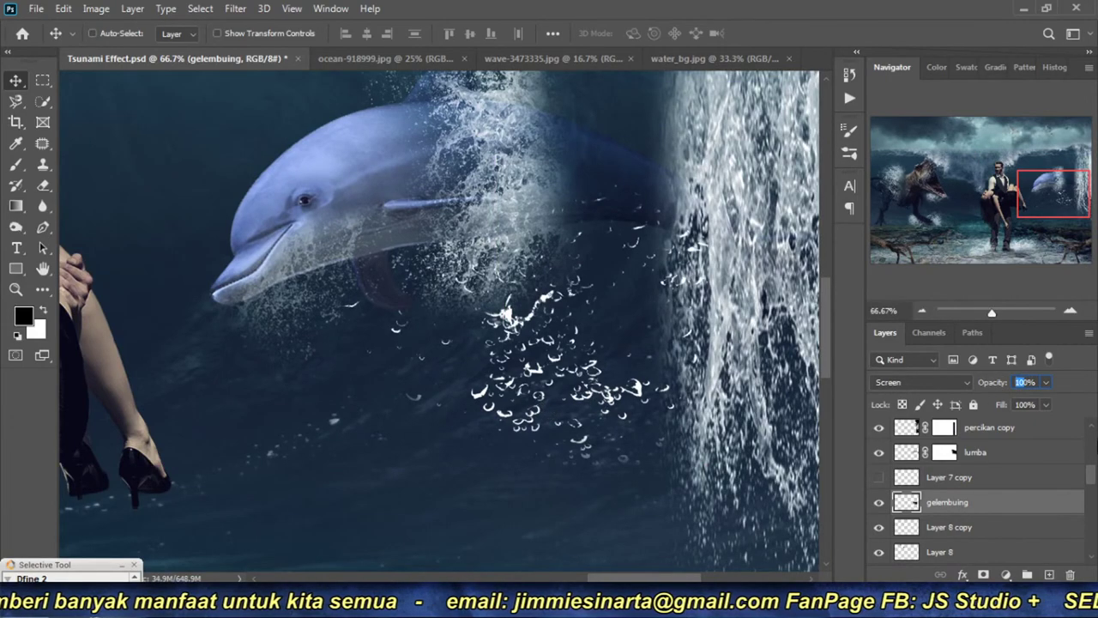
text(60)
key(Return)
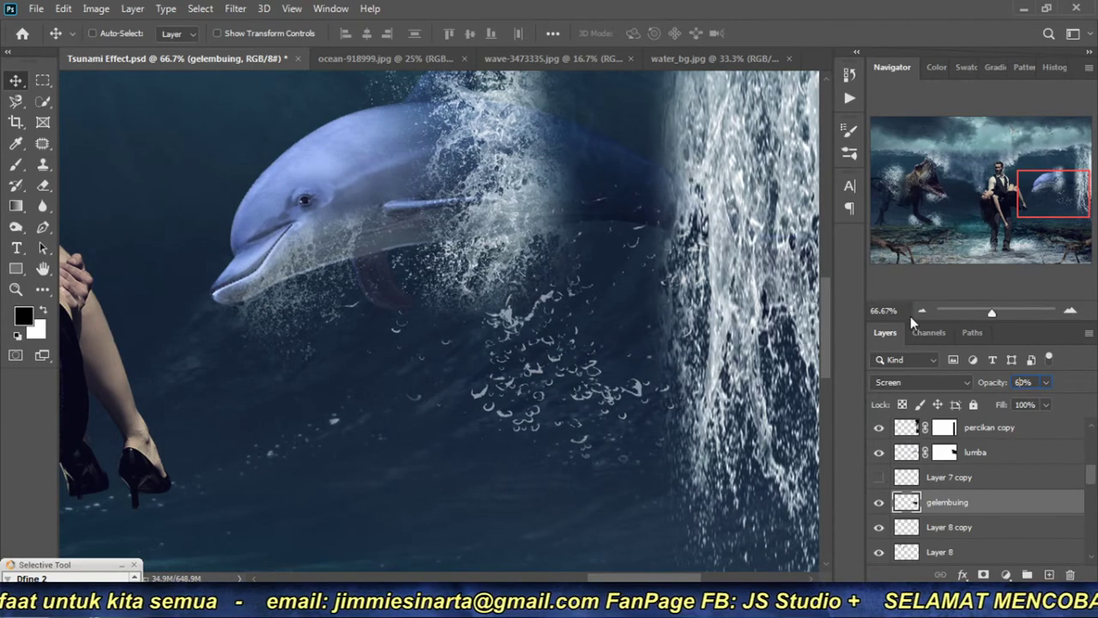
key(ctrl+minus)
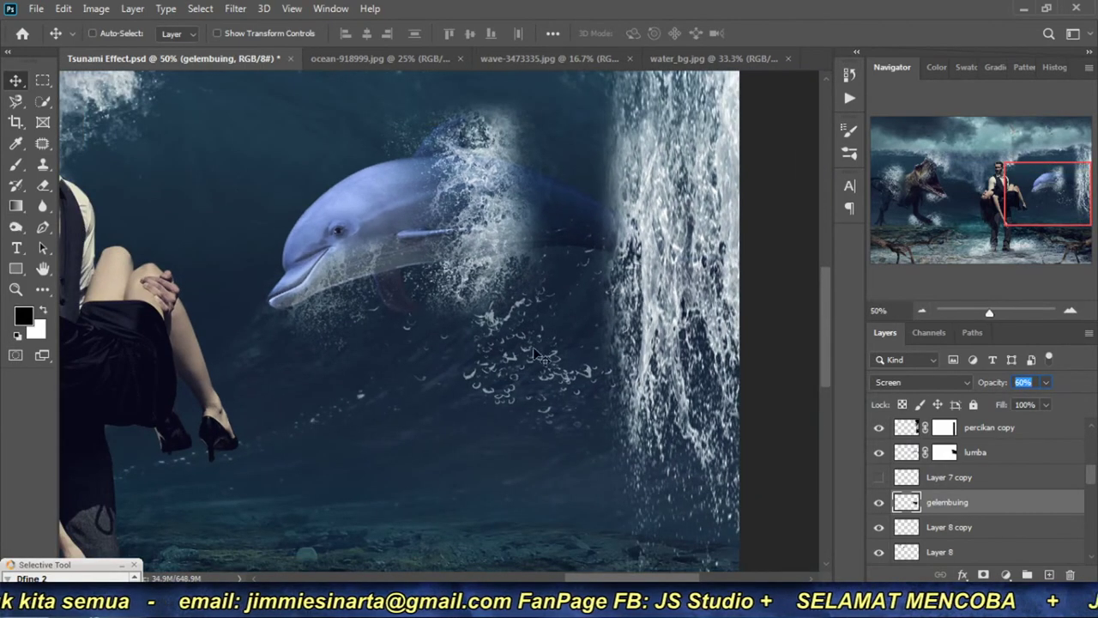
Step: Alt-drag gelembuing into a gelembuing copy and place it between the T-rex's legs
drag(531, 363, 515, 350)
click(919, 311)
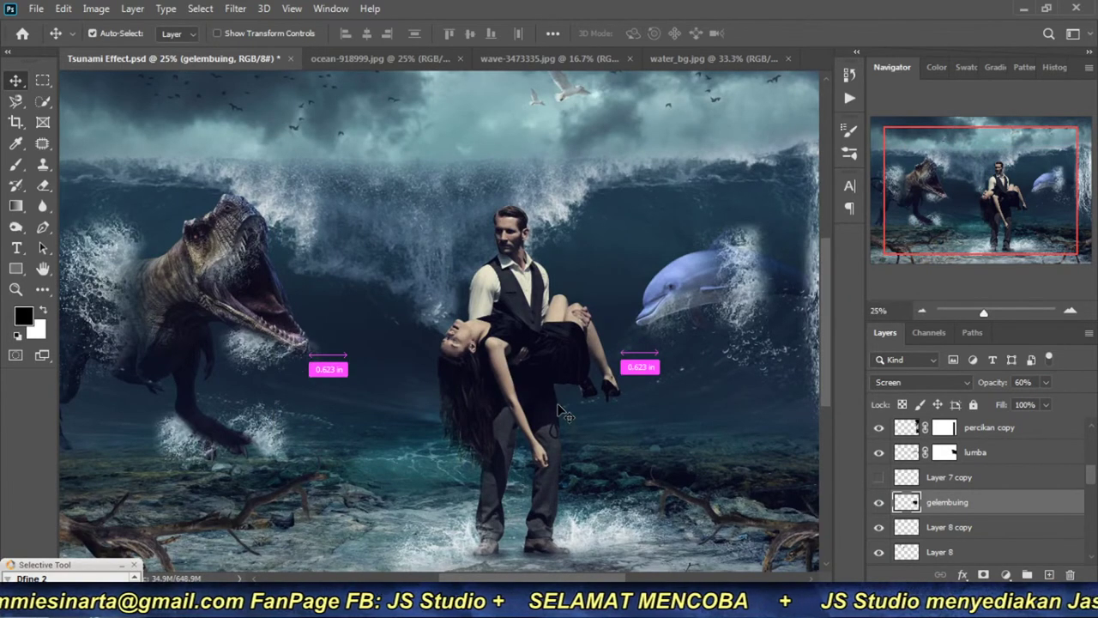
mouse_move(562, 413)
mouse_down()
mouse_move(197, 416)
mouse_move(438, 321)
mouse_move(355, 321)
mouse_up()
scroll(380, 290, up, 2)
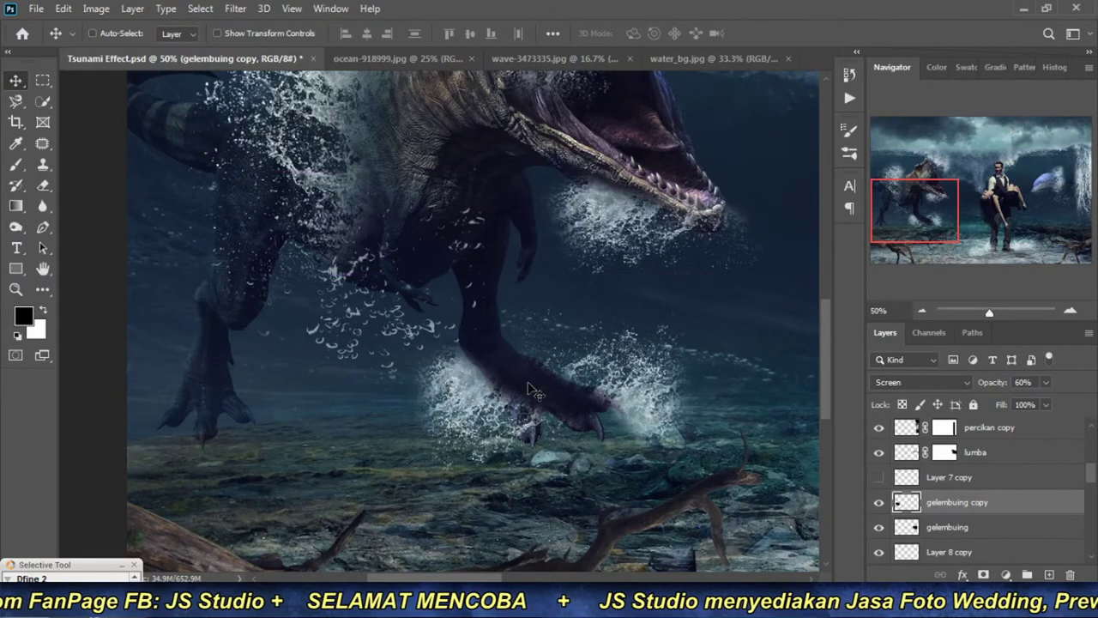
click(921, 310)
click(921, 309)
key(ctrl)
scroll(410, 310, up, 2)
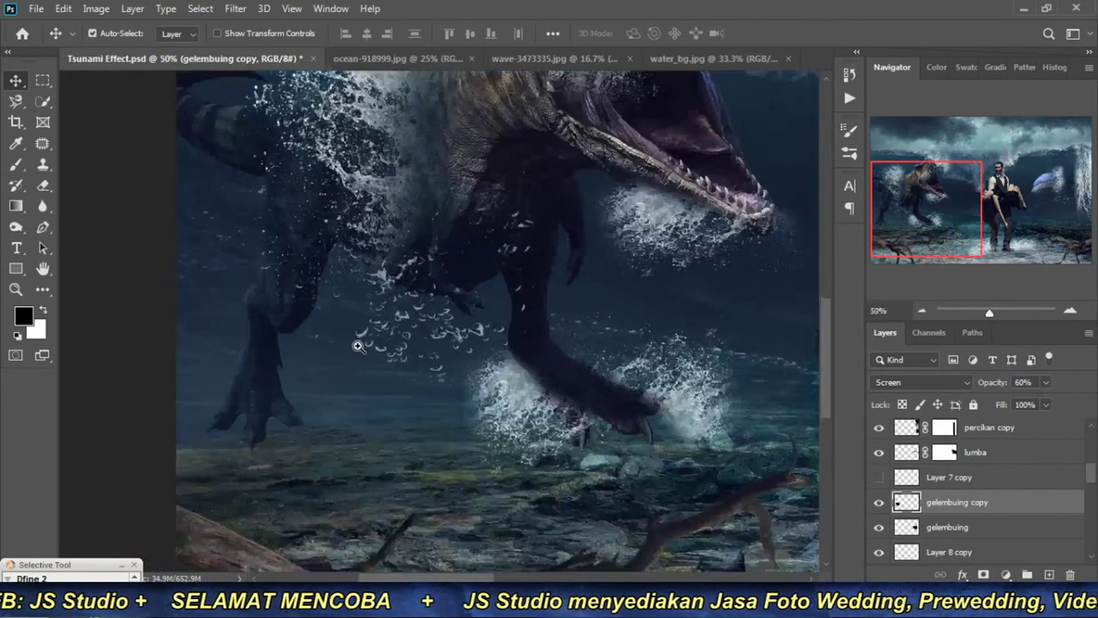
scroll(420, 335, up, 1)
drag(424, 341, 369, 383)
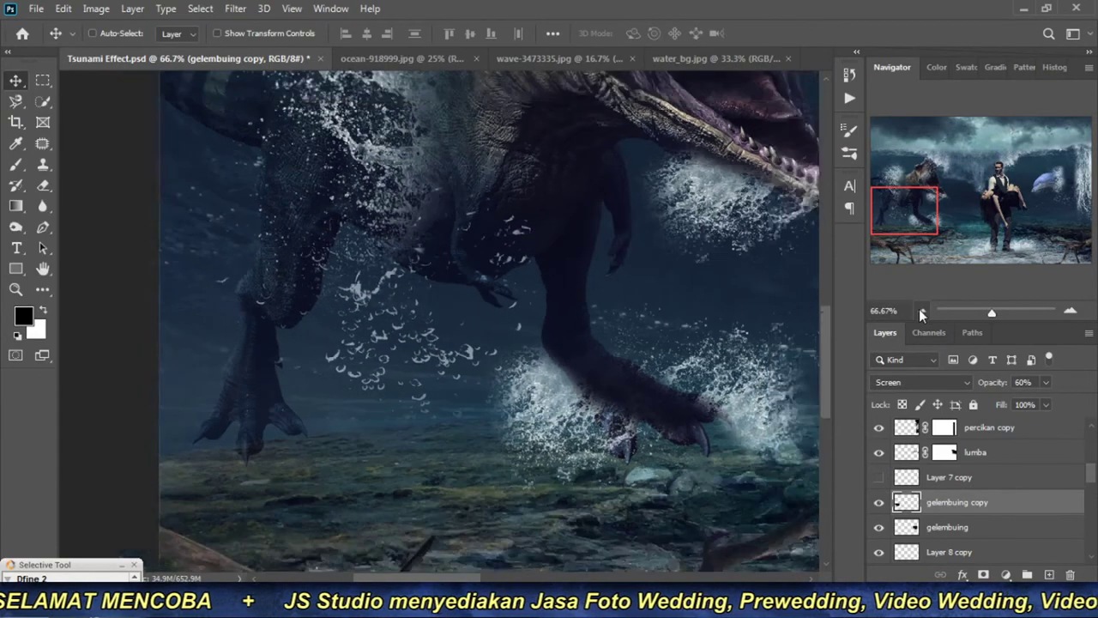
click(919, 309)
click(919, 310)
click(919, 309)
click(919, 310)
ctrl+click(429, 365)
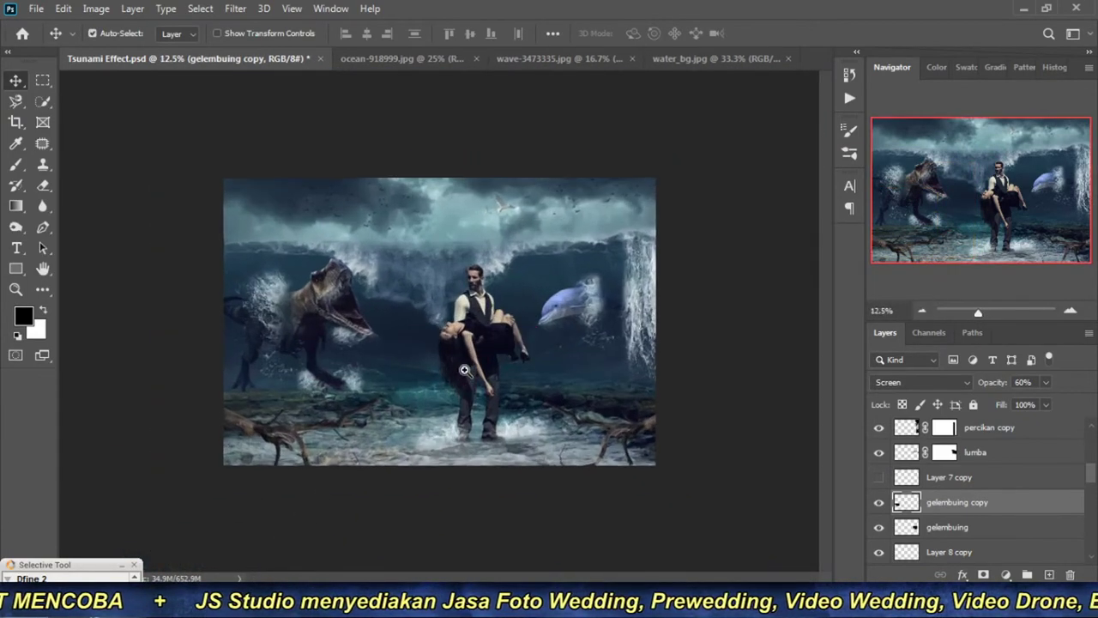
key(s)
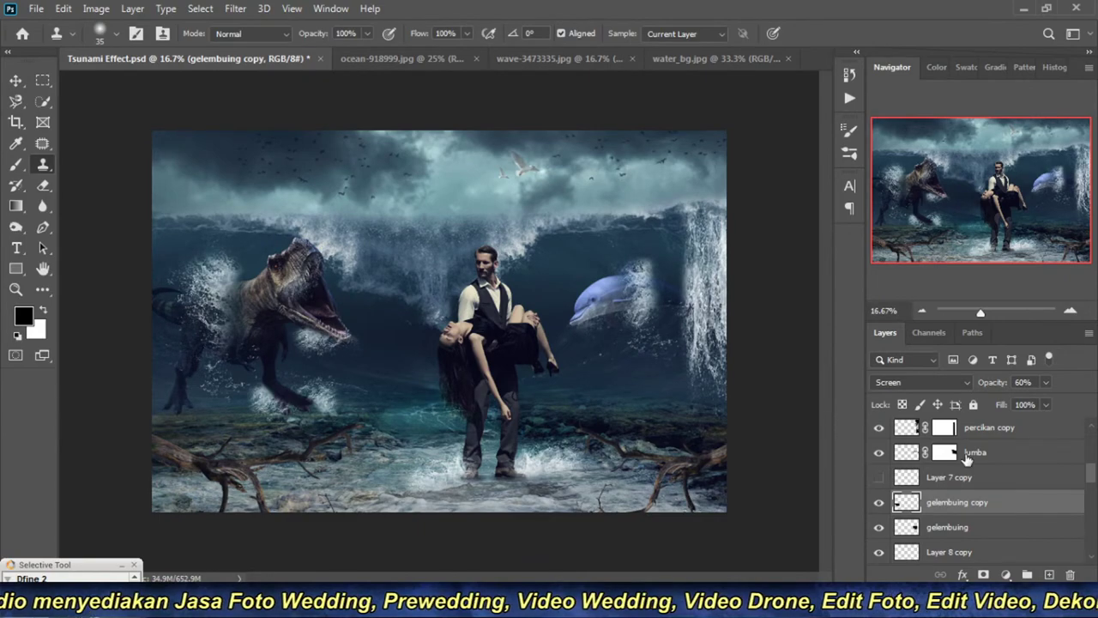
scroll(966, 458, up, 5)
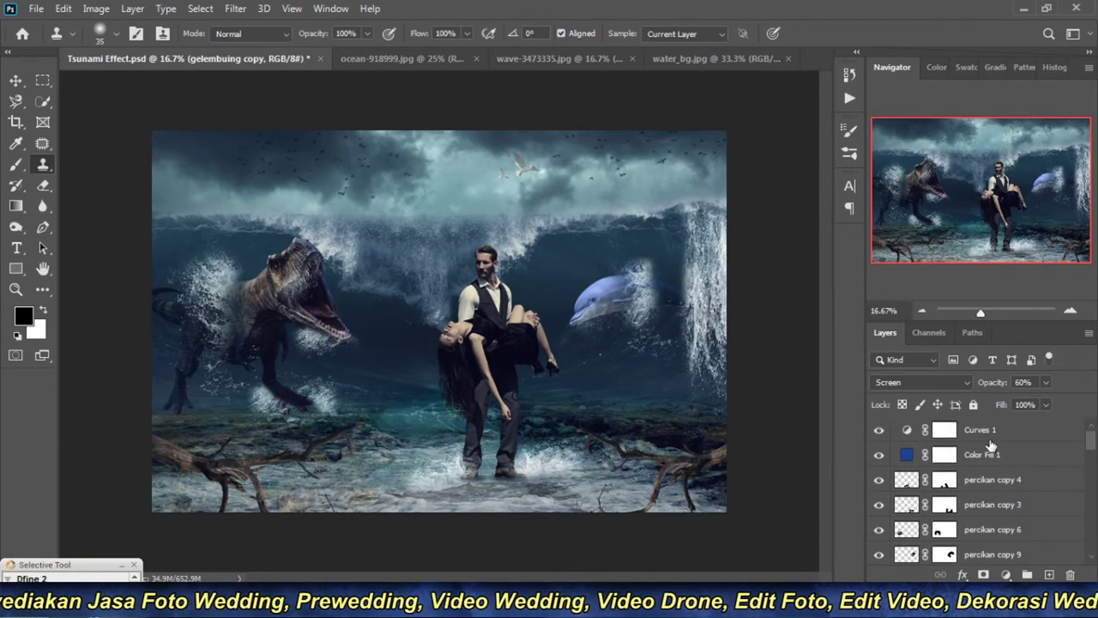
Step: Add a Curves 3 adjustment layer above Curves 1 and lift the RGB curve slightly
click(991, 430)
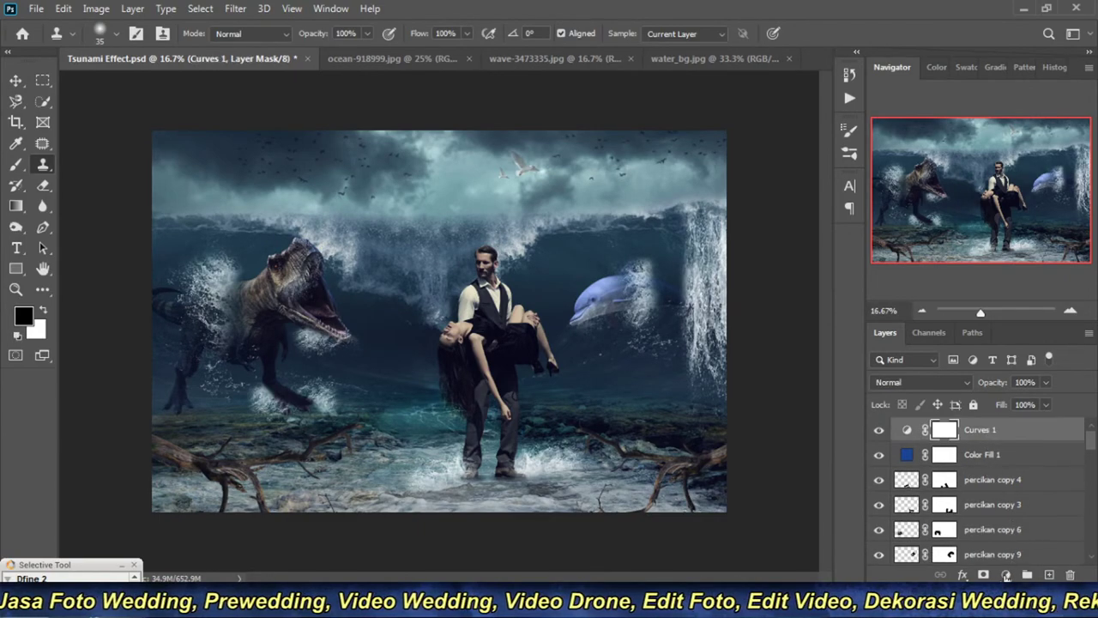
click(1006, 573)
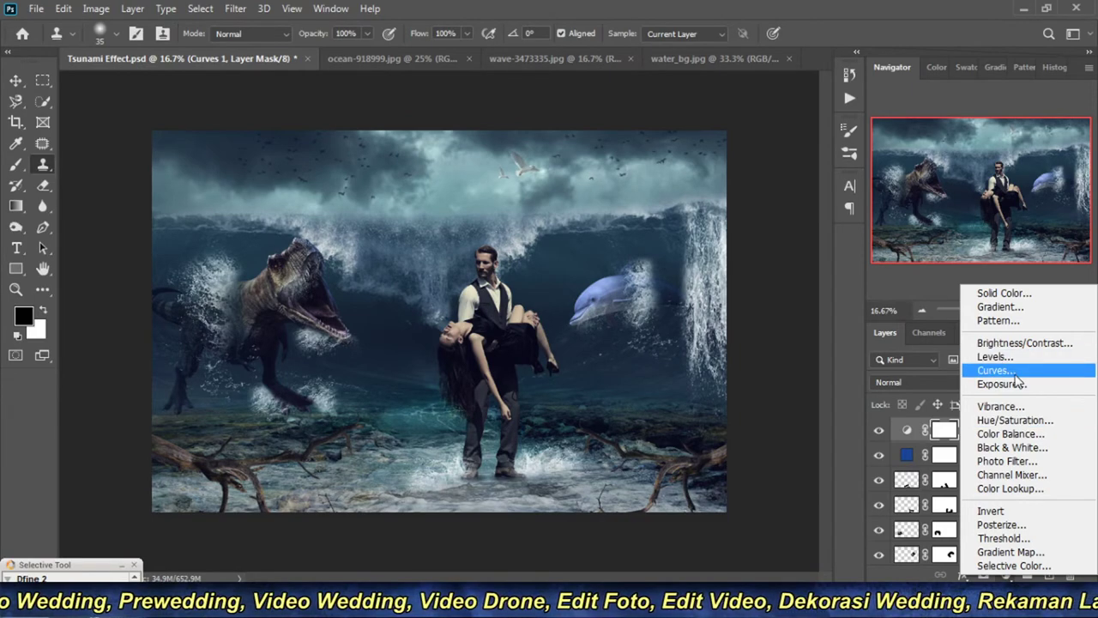
click(1015, 375)
drag(558, 132, 793, 130)
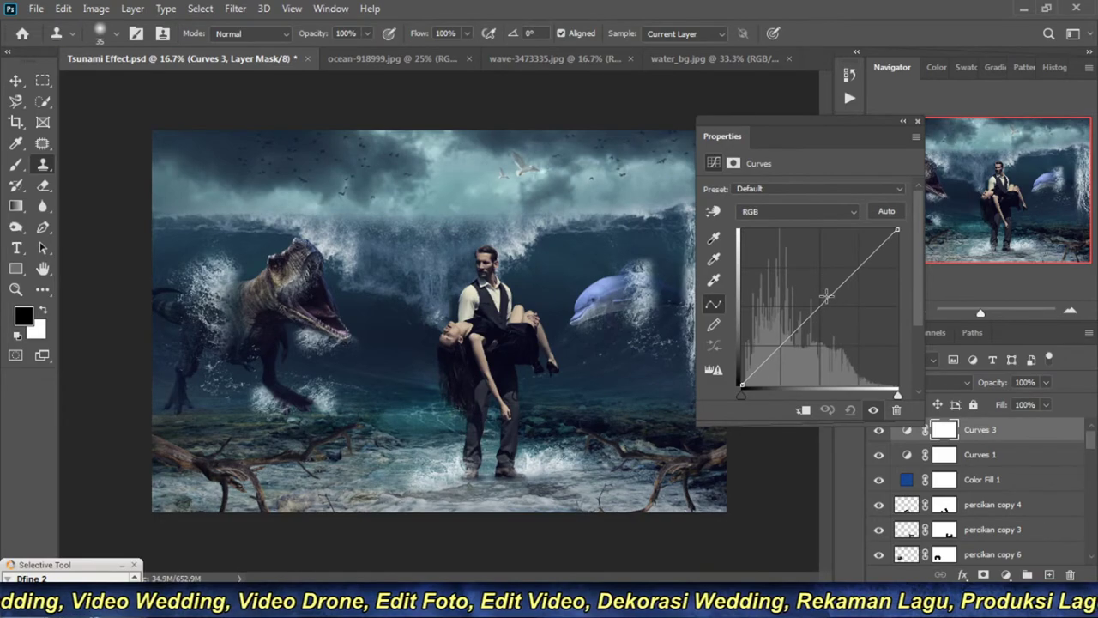
click(825, 293)
drag(825, 293, 823, 290)
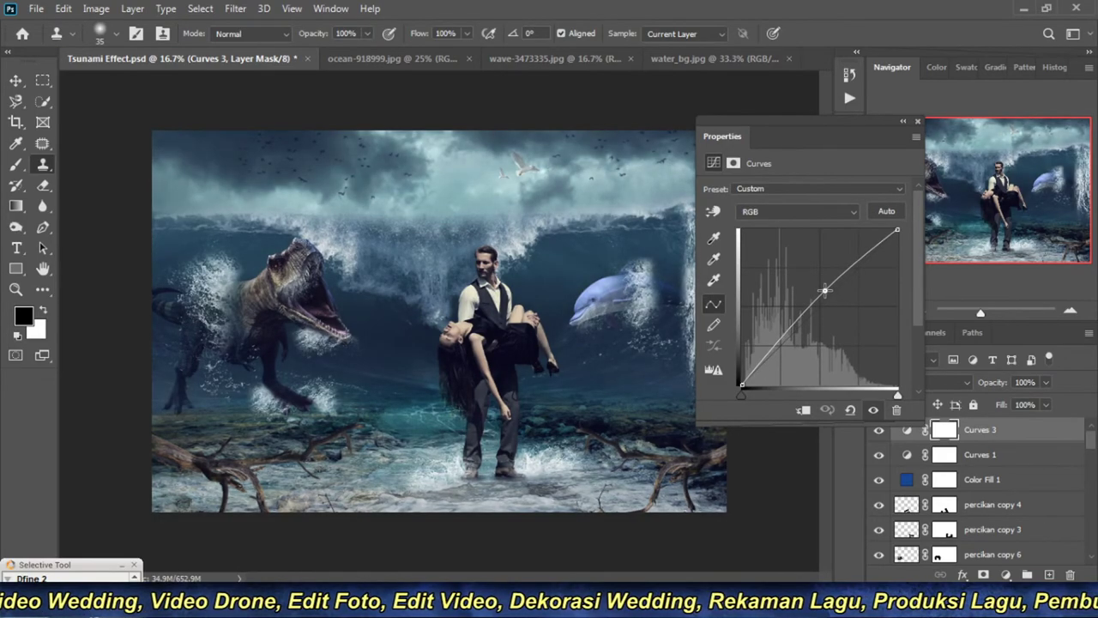
Step: Pull the Red curve down, switch through the Blue channel, and add a Green curve point
click(798, 218)
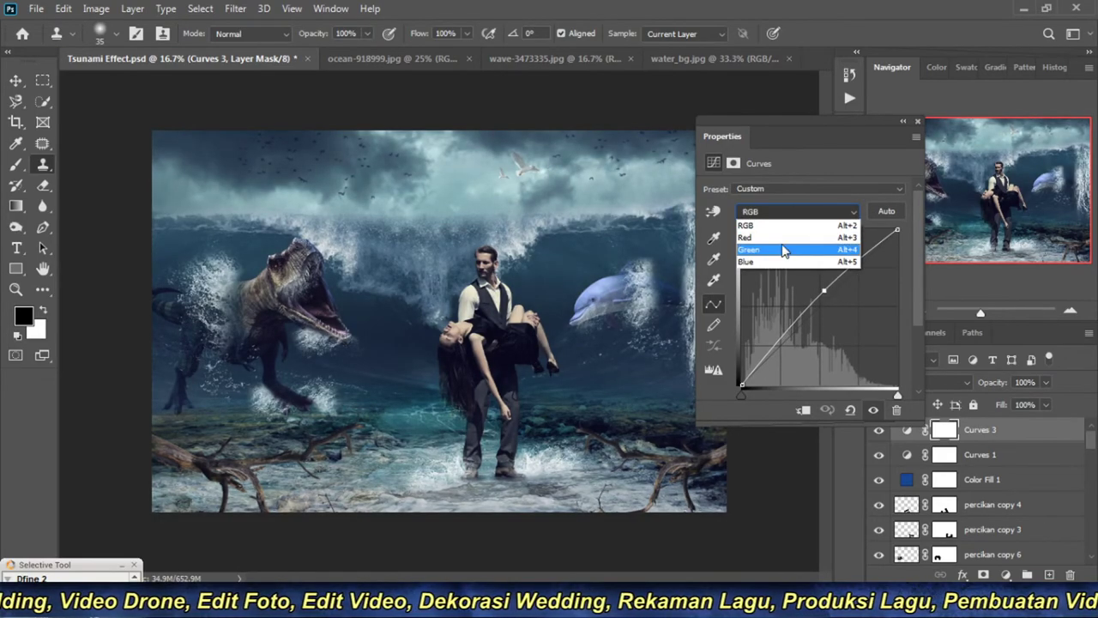
click(779, 244)
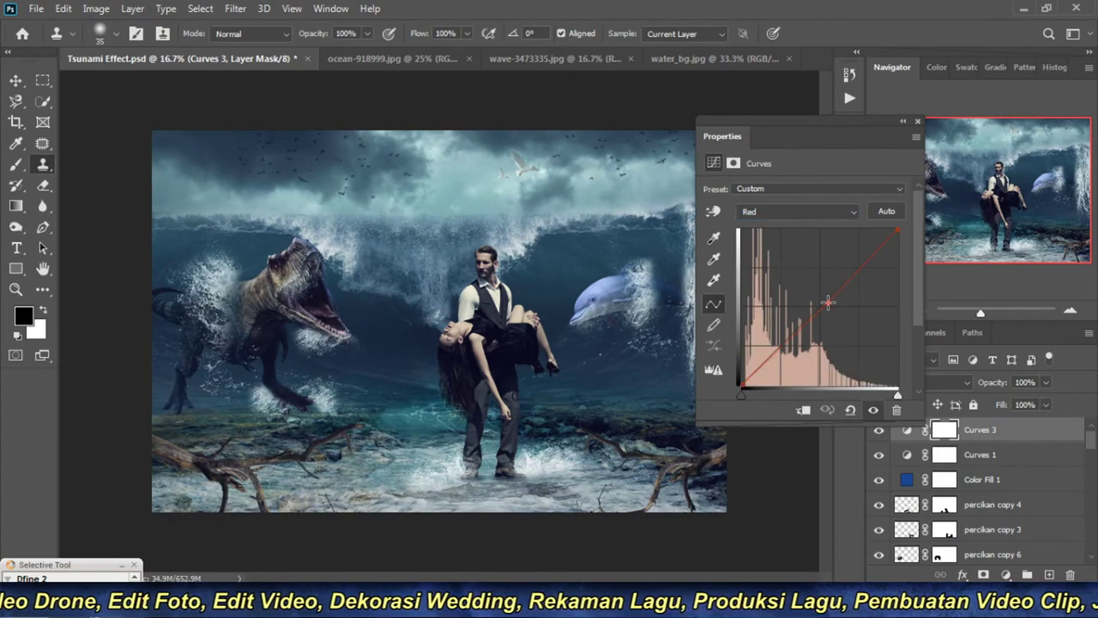
drag(829, 304, 832, 302)
click(797, 211)
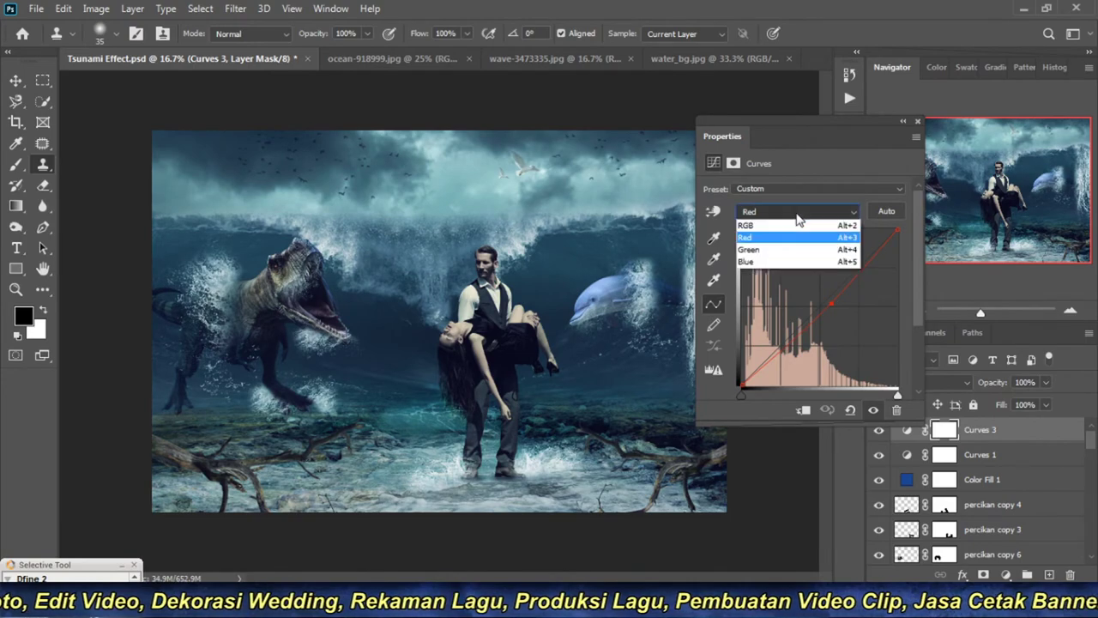
click(797, 254)
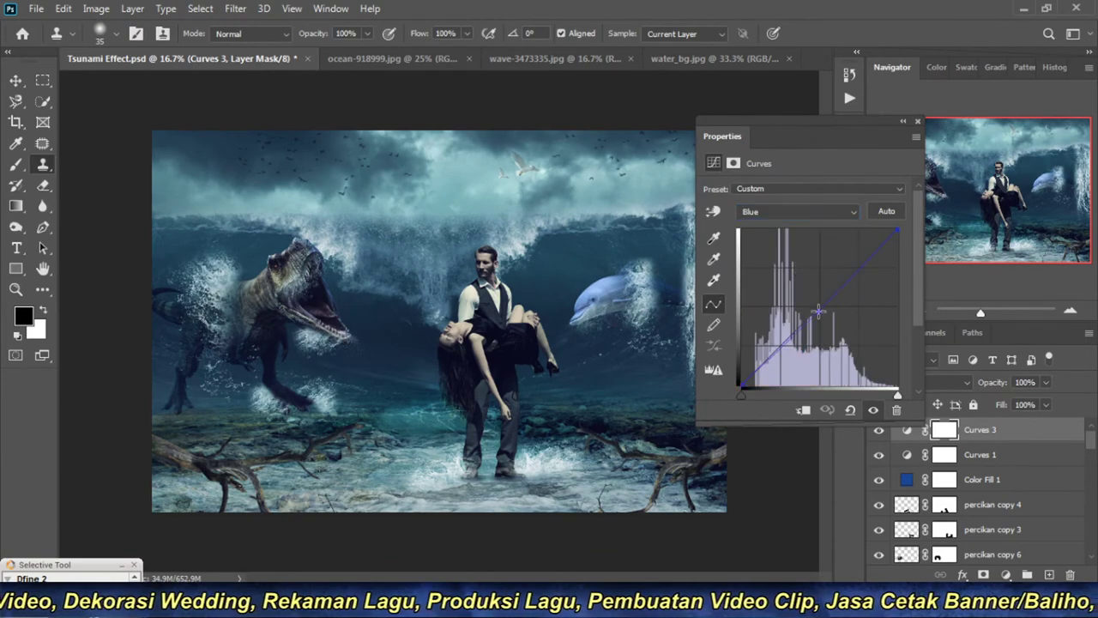
click(797, 211)
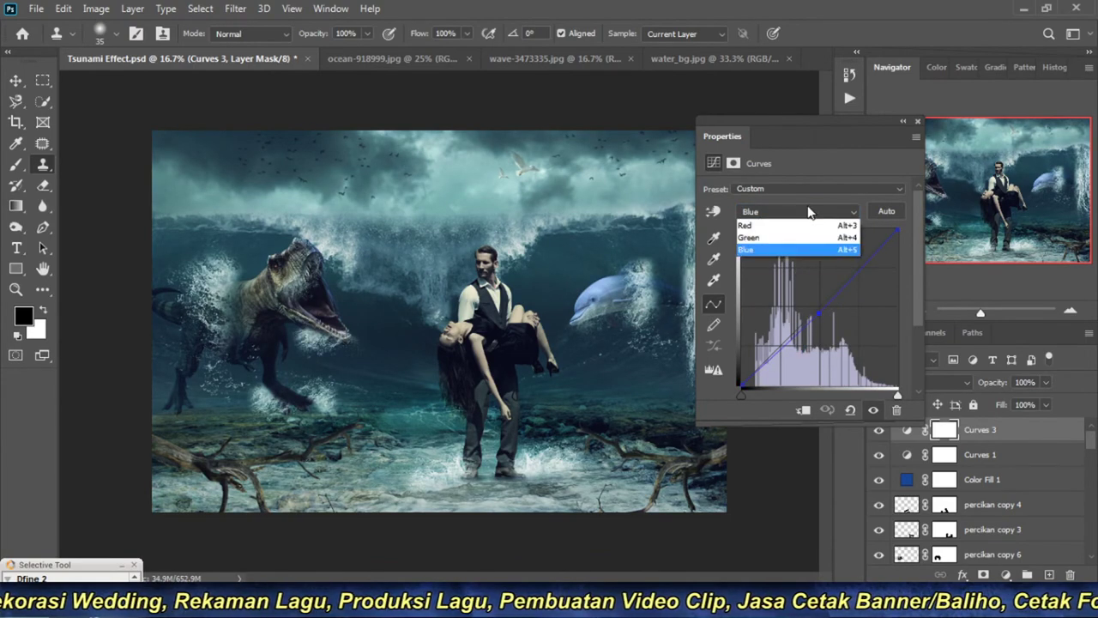
click(797, 242)
click(822, 308)
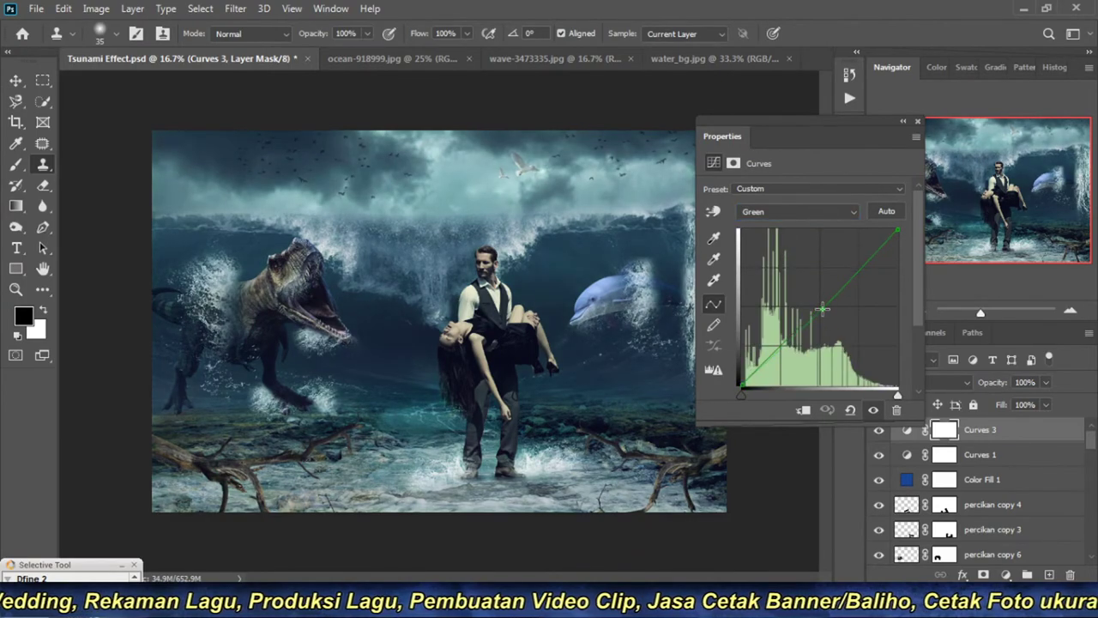
click(903, 124)
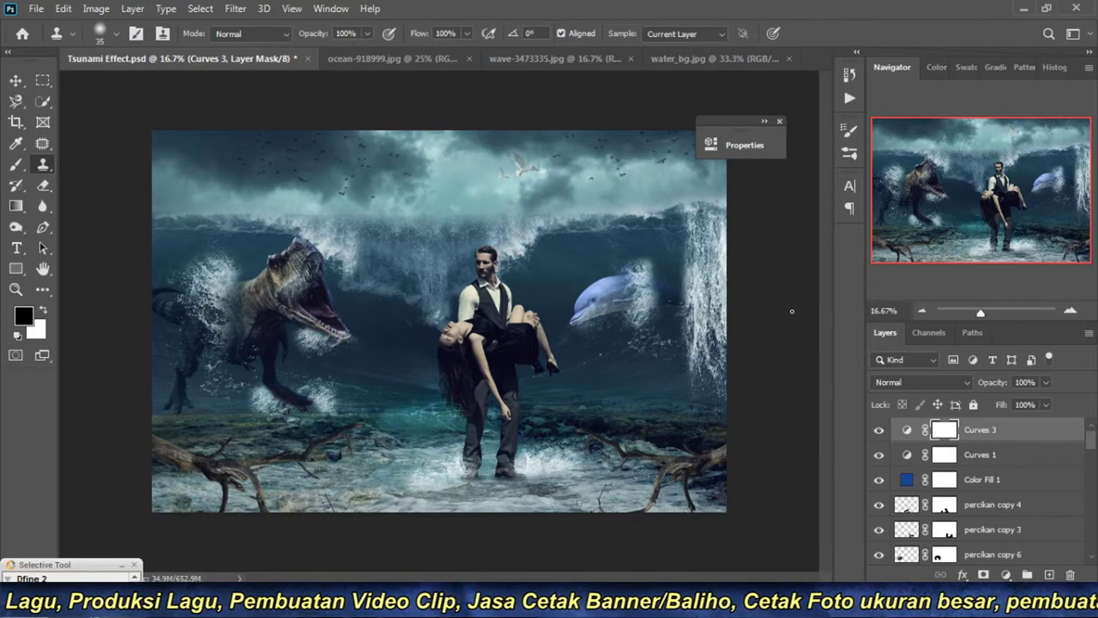
Step: Save the composite and toggle a percikan splash layer's visibility off and on to compare
key(ctrl+s)
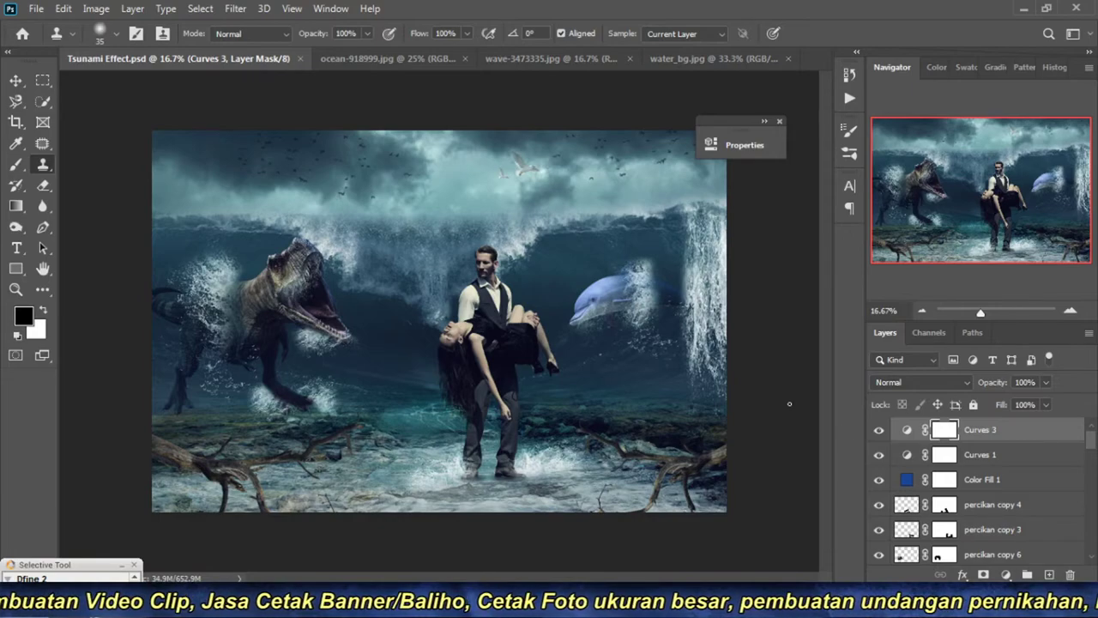
scroll(980, 502, down, 3)
scroll(980, 502, up, 2)
scroll(979, 502, down, 3)
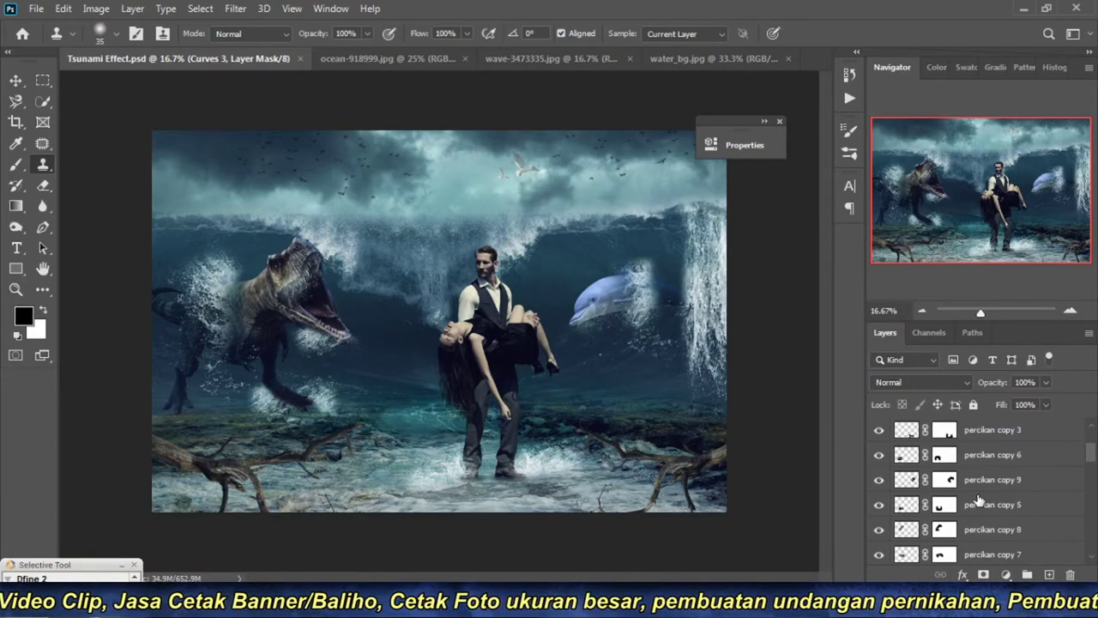
scroll(980, 502, down, 1)
click(878, 480)
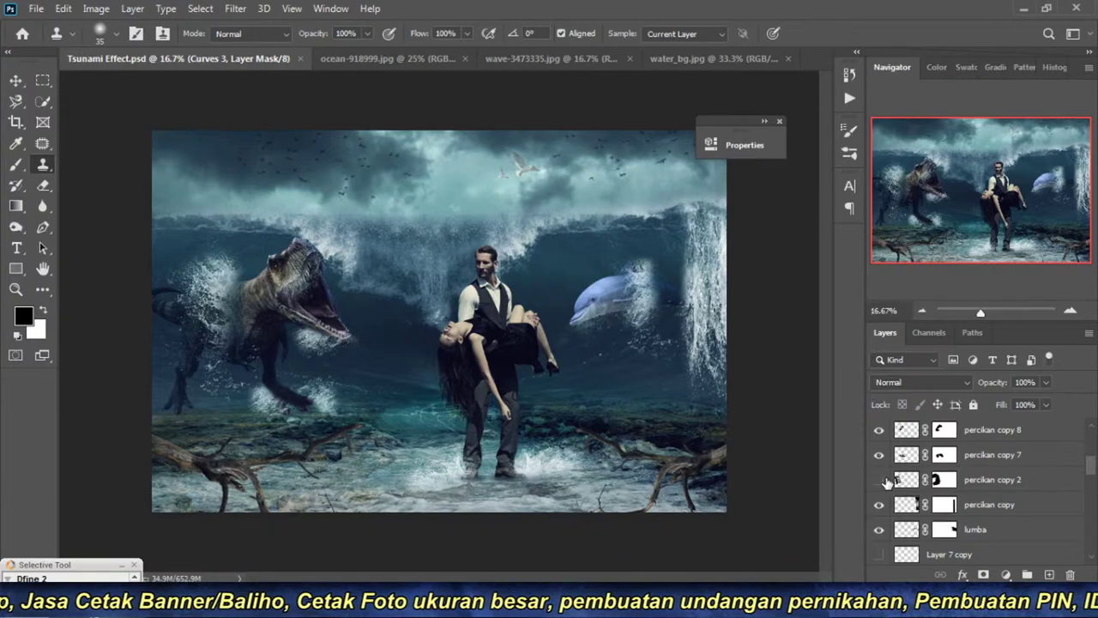
click(879, 479)
Step: Review the layer stack and toggle the t-rex layer's visibility off and on to compare
scroll(914, 503, down, 3)
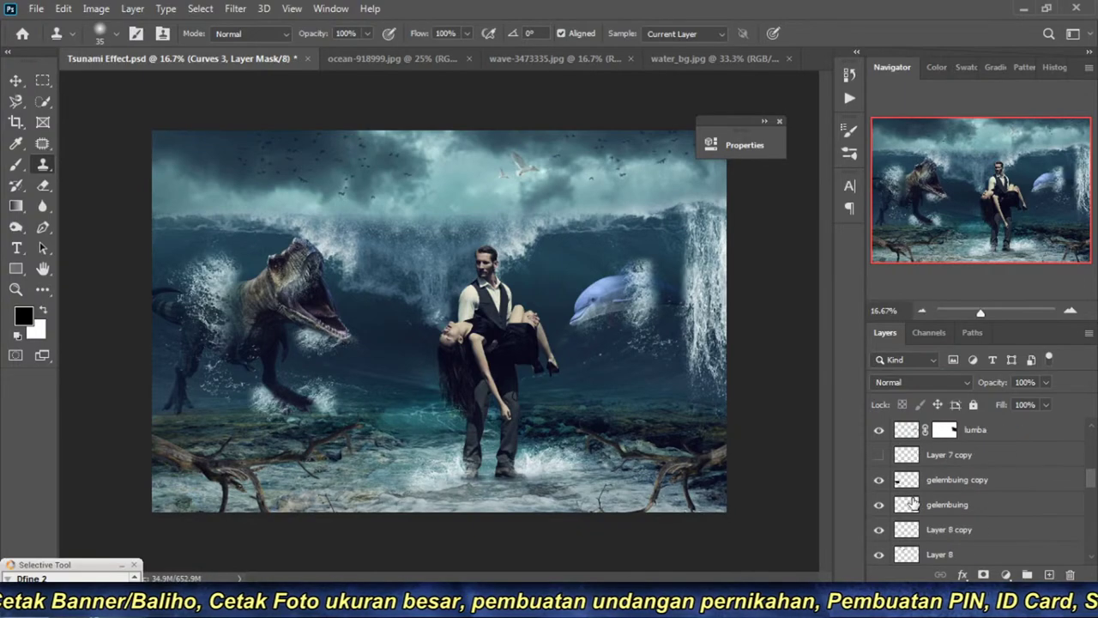
scroll(914, 503, up, 2)
scroll(914, 502, down, 1)
scroll(911, 497, up, 4)
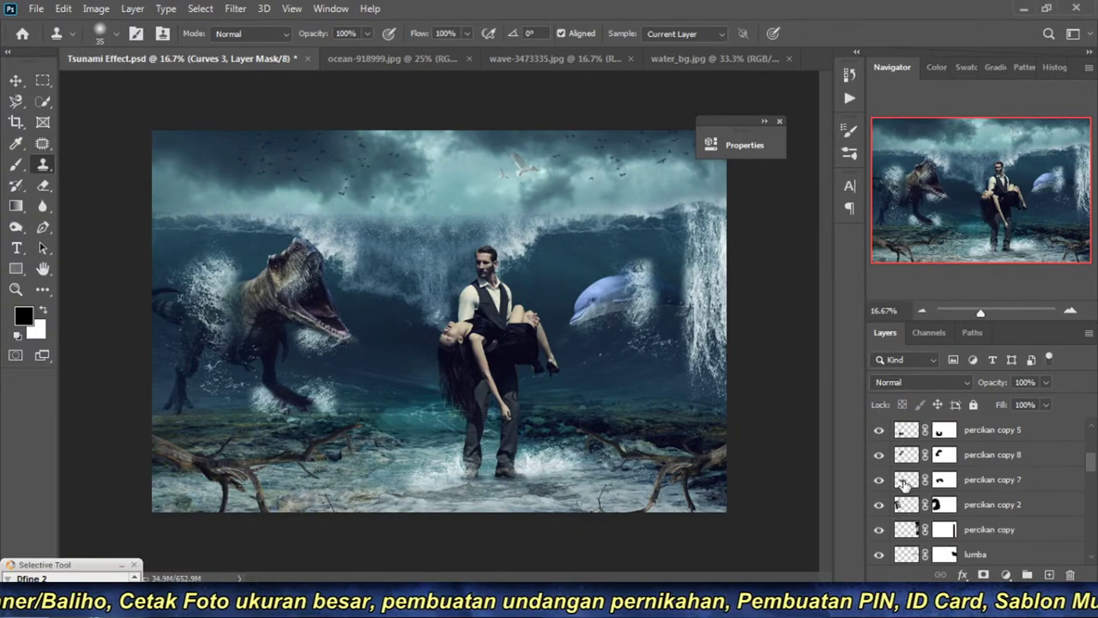
scroll(906, 488, up, 2)
scroll(906, 485, up, 2)
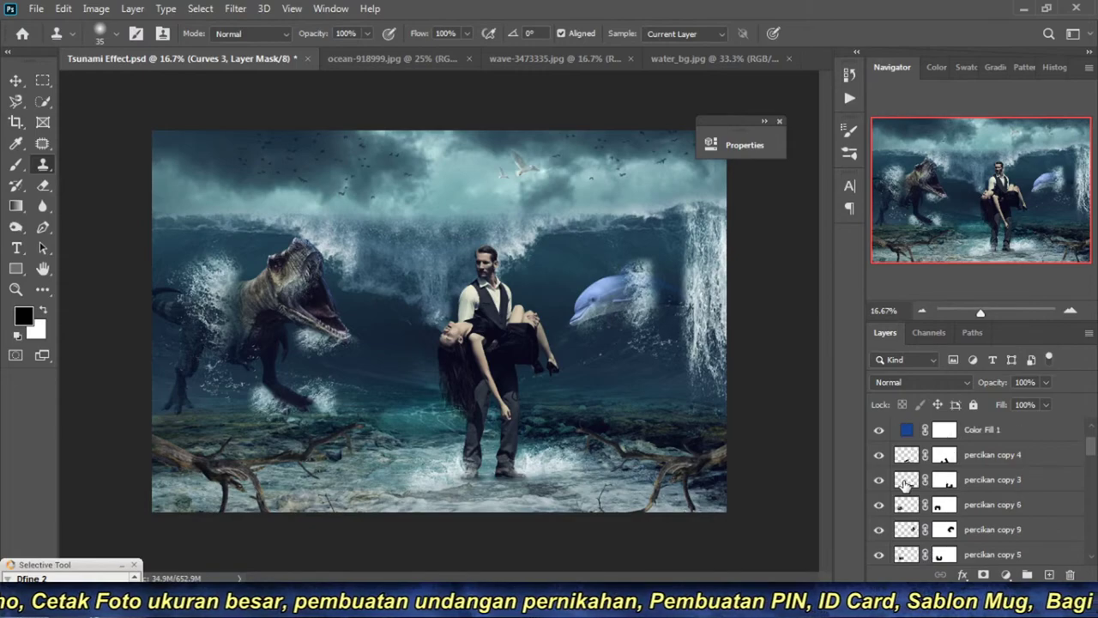
scroll(905, 484, down, 2)
scroll(905, 485, down, 3)
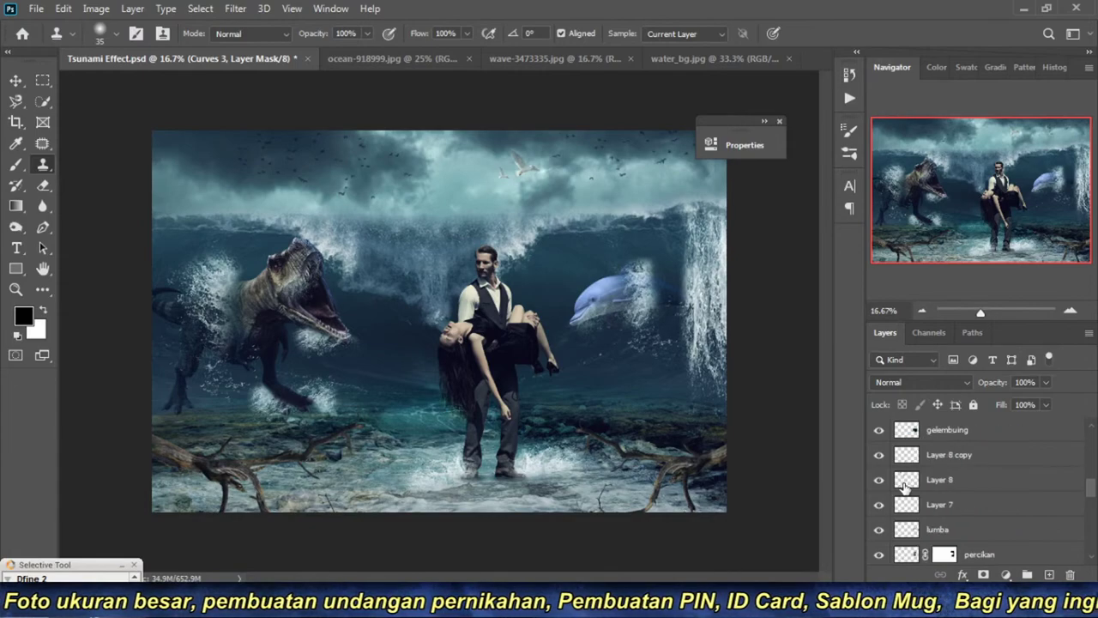
scroll(905, 485, down, 2)
scroll(879, 459, down, 1)
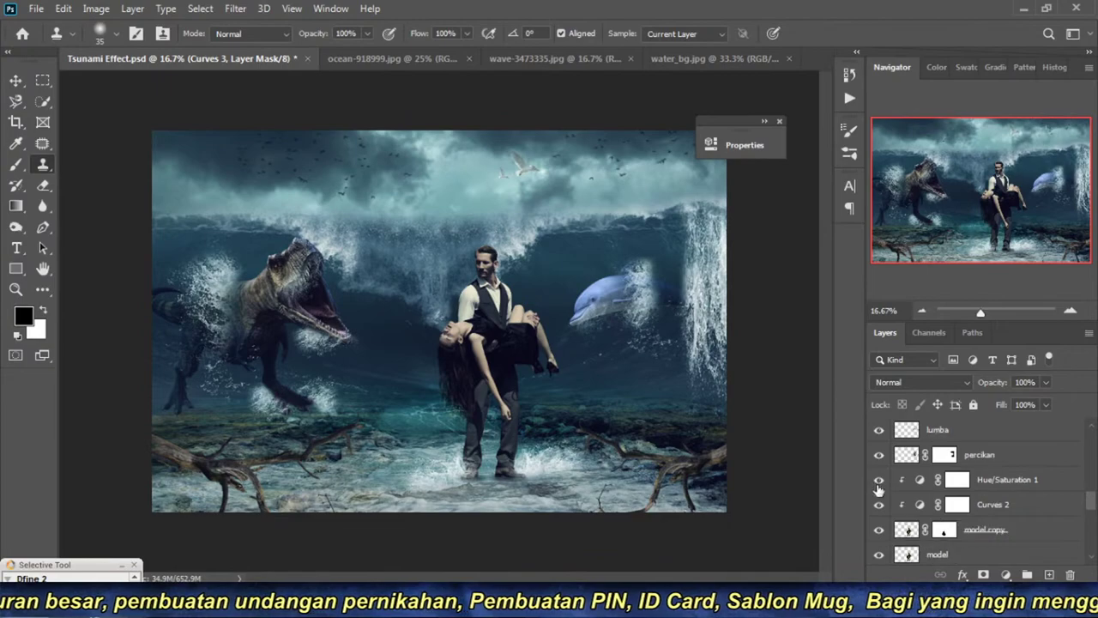
scroll(879, 480, down, 3)
scroll(881, 497, down, 2)
scroll(884, 506, down, 2)
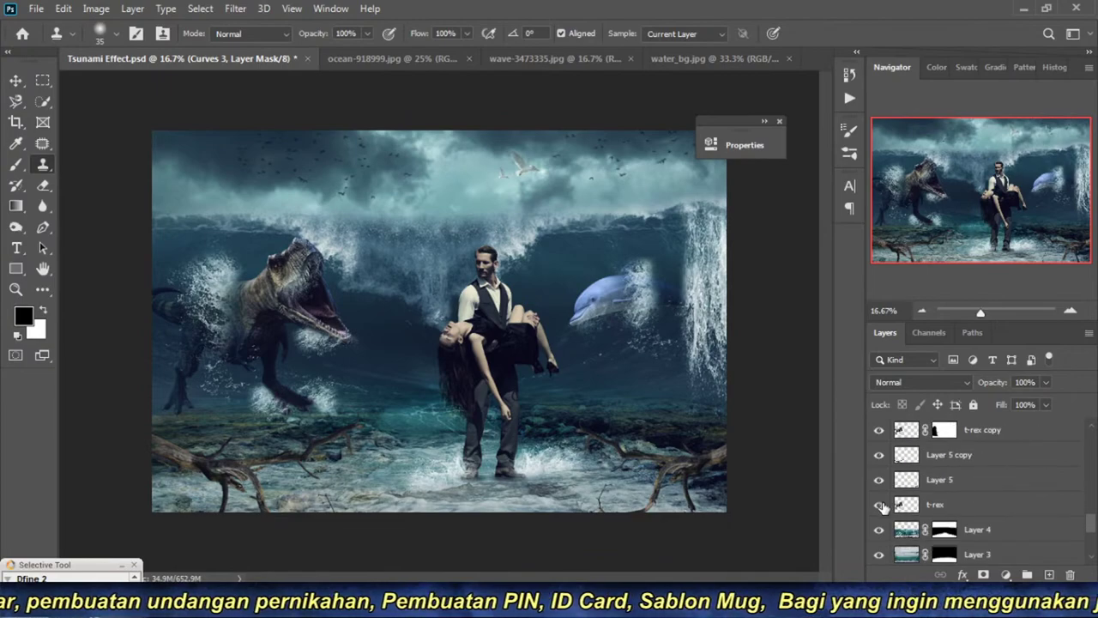
click(881, 504)
click(881, 504)
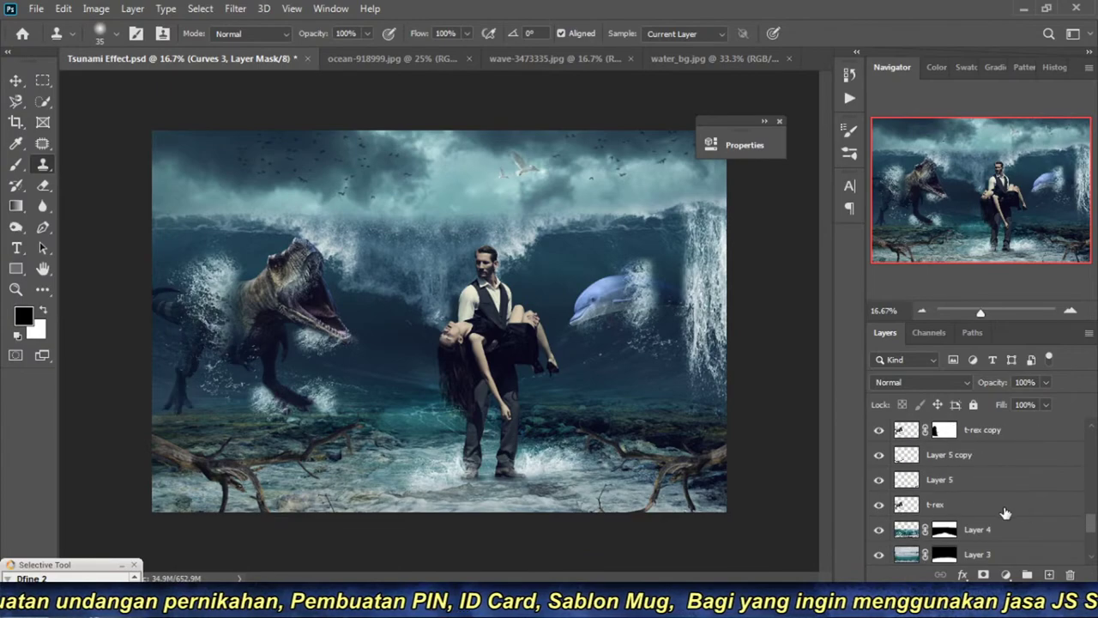
scroll(986, 513, down, 3)
scroll(947, 515, down, 1)
scroll(947, 514, up, 1)
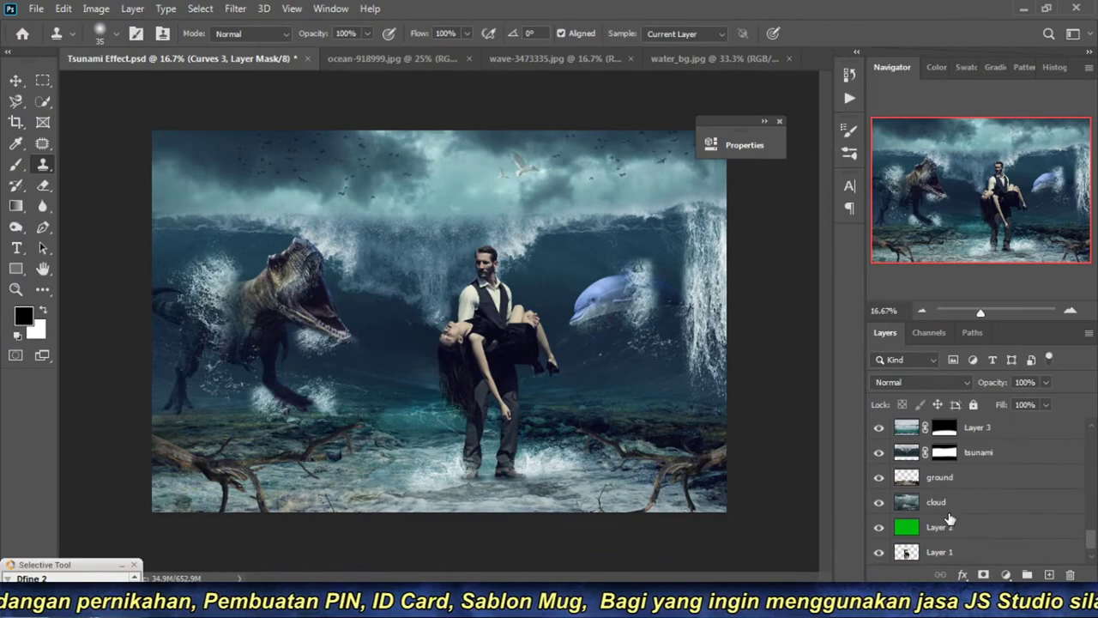
scroll(948, 514, up, 2)
scroll(949, 515, up, 1)
scroll(950, 517, up, 1)
scroll(950, 517, up, 1)
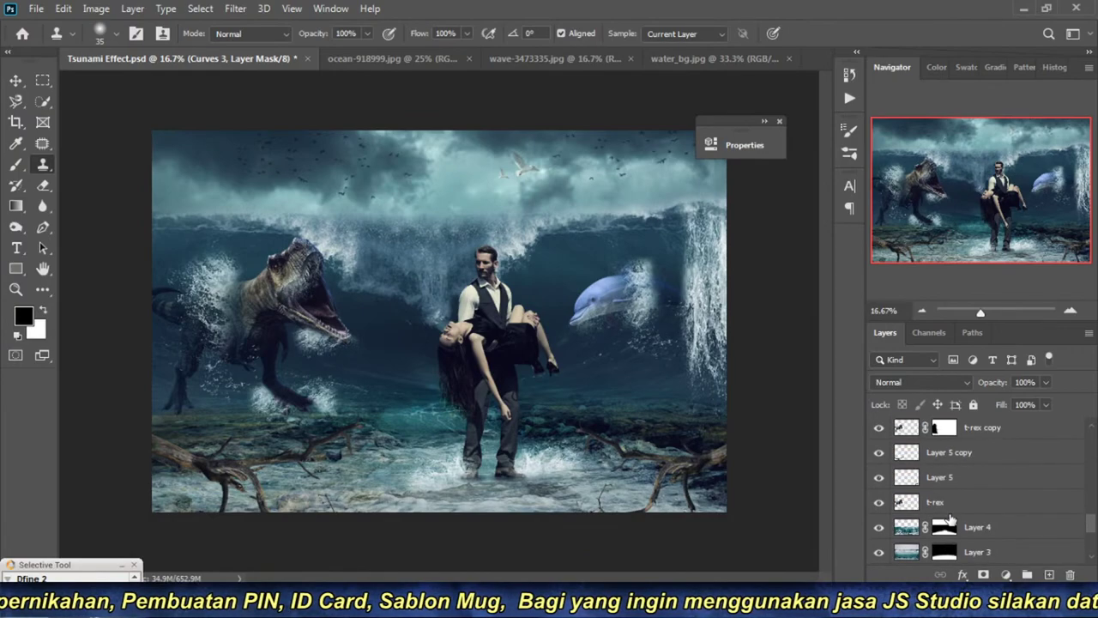
Step: Set Layer 5 copy's opacity to 80%
click(877, 452)
click(878, 452)
click(892, 452)
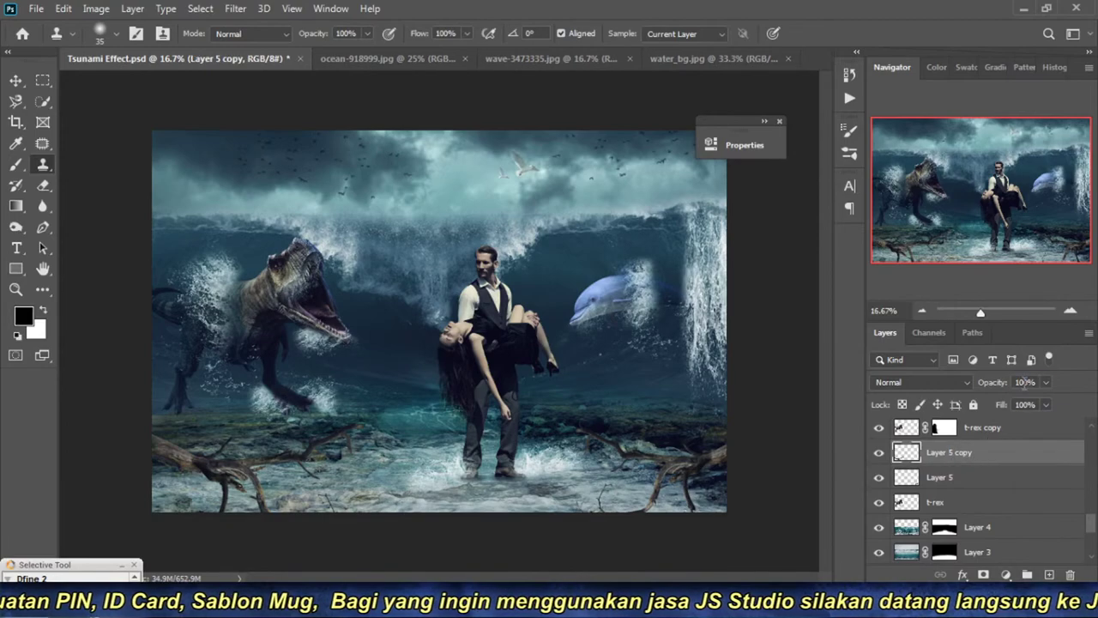
text(80)
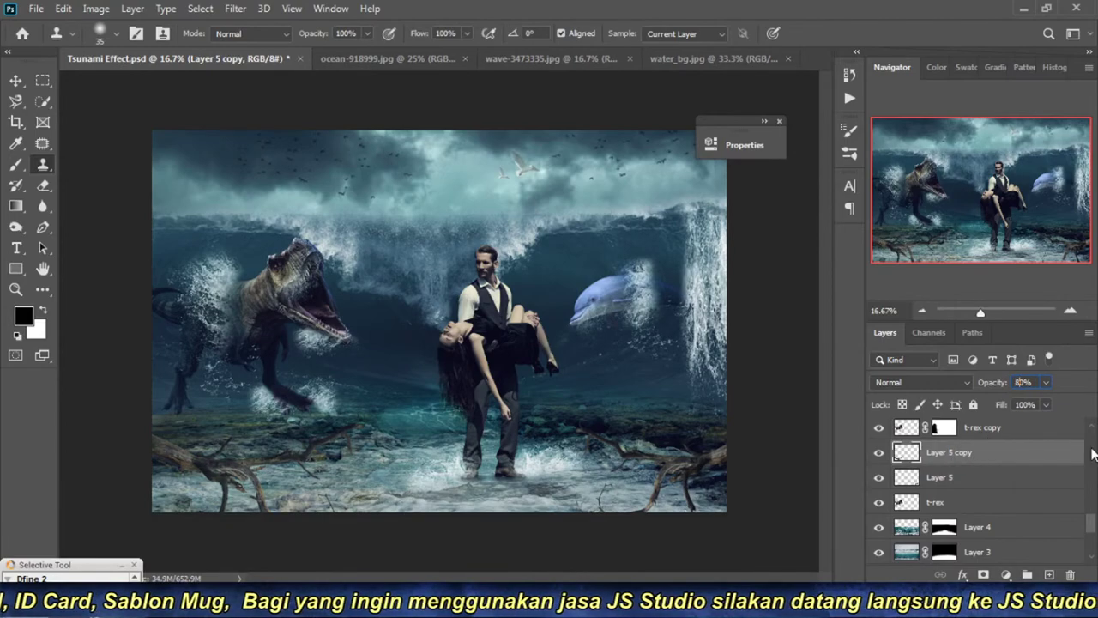
key(Return)
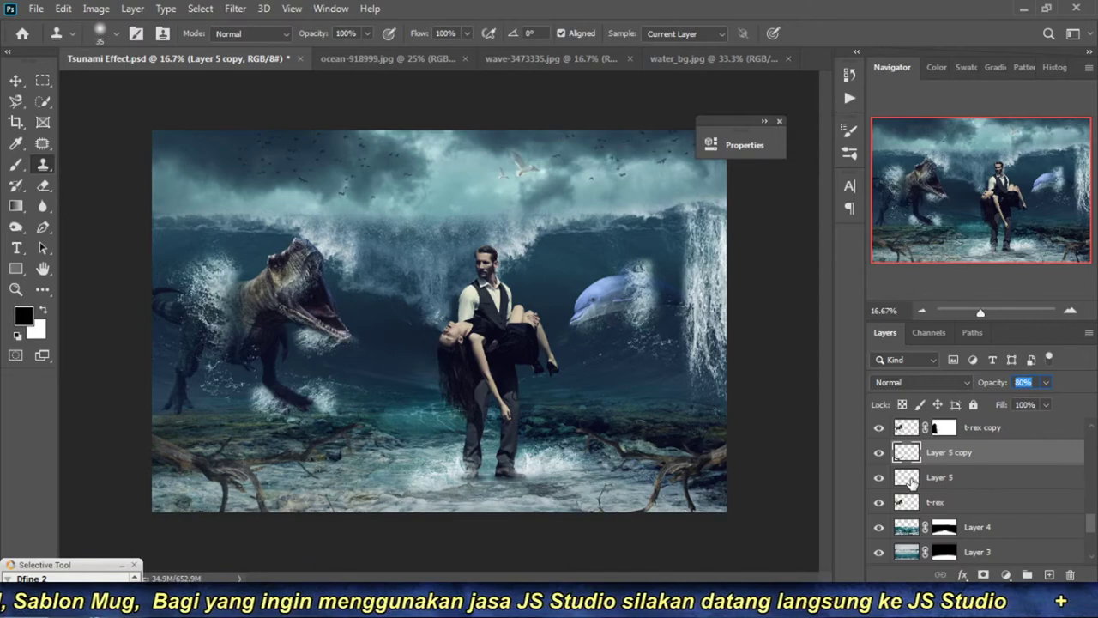
Step: Set Layer 5 to 90% opacity, save the composite, and select the Background layer
click(975, 485)
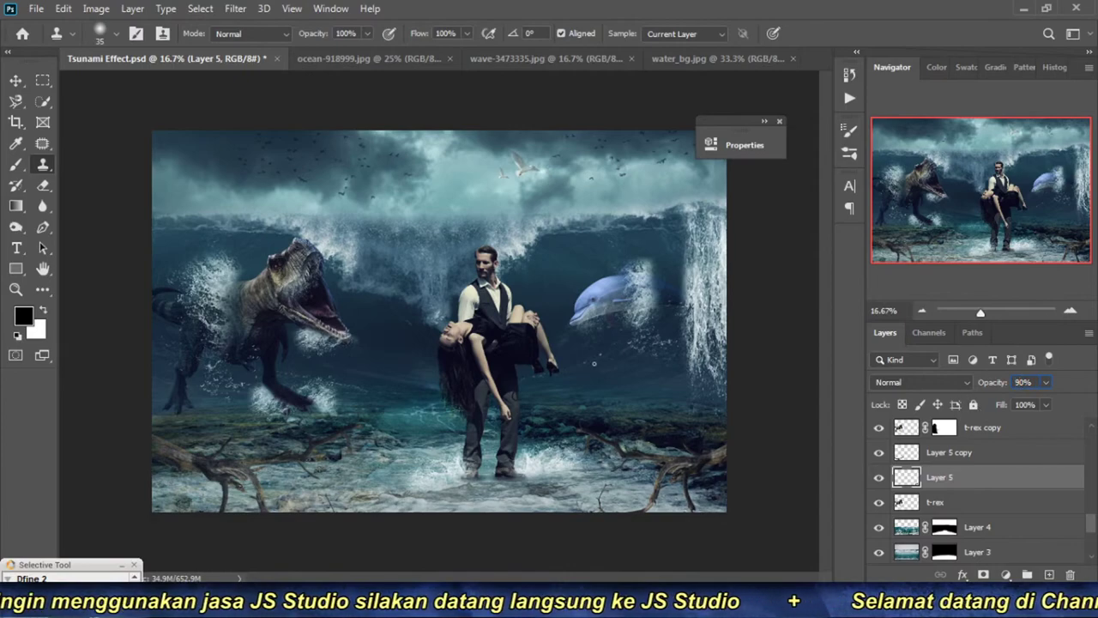
click(17, 82)
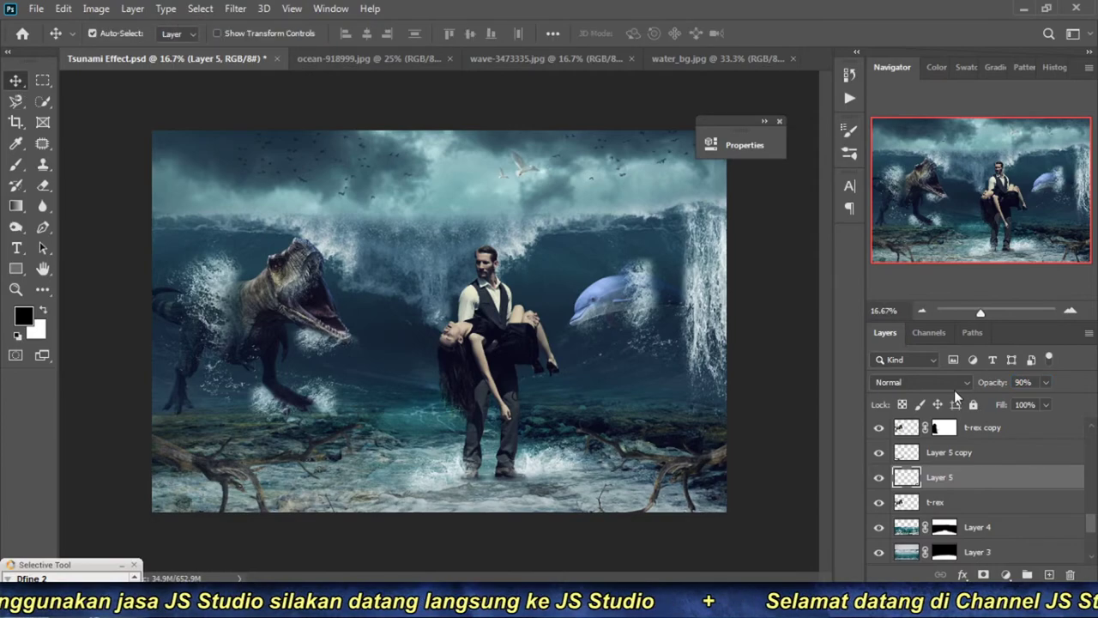
key(ctrl+s)
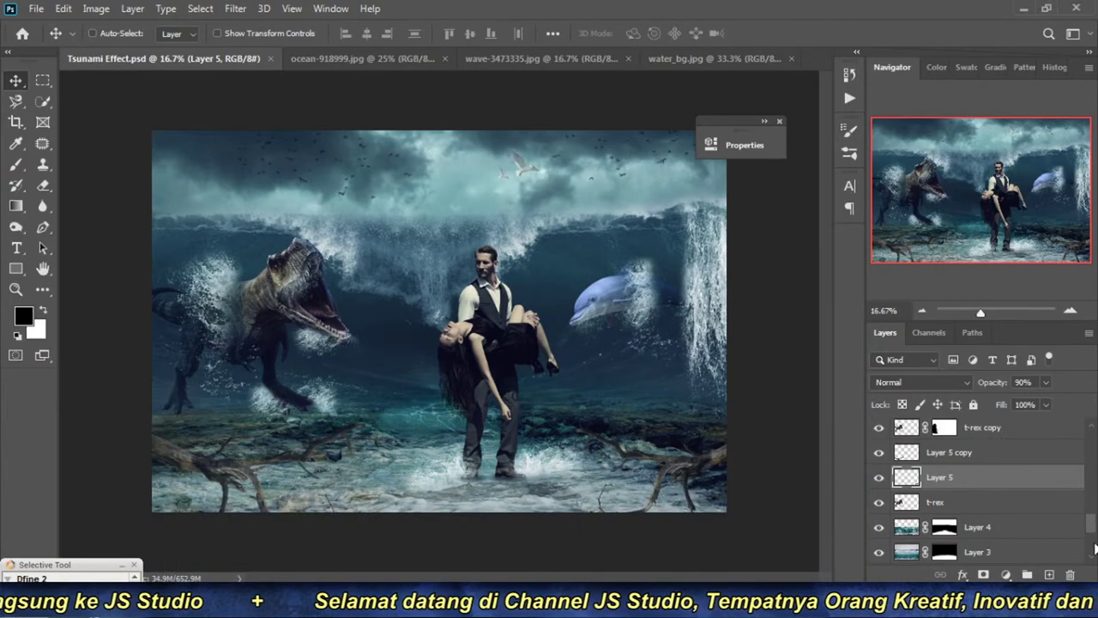
drag(1092, 536, 1092, 561)
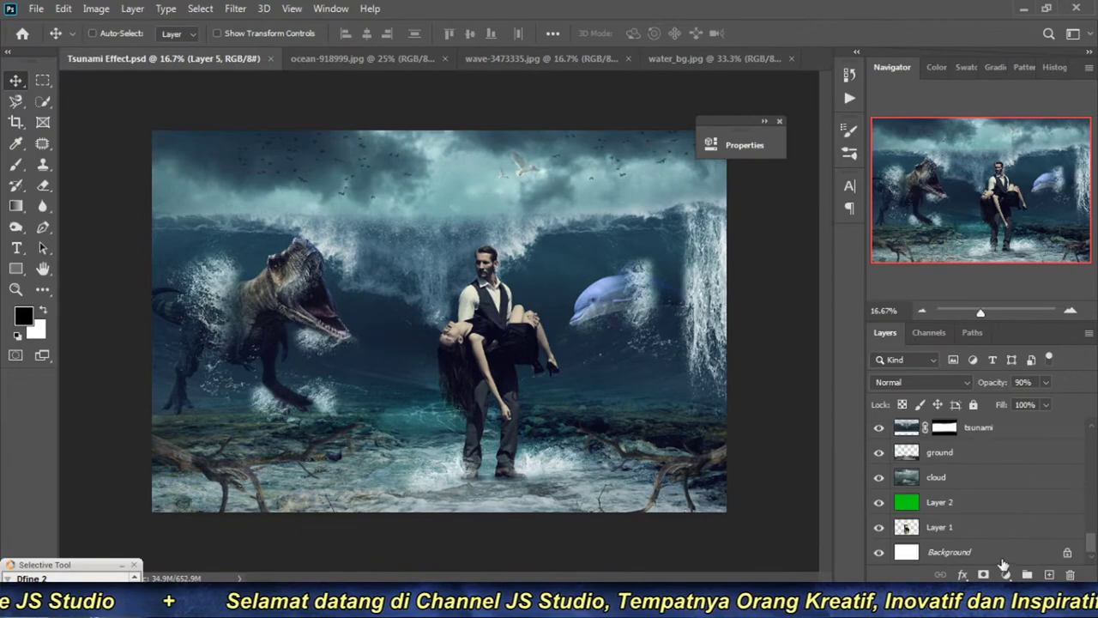
click(995, 553)
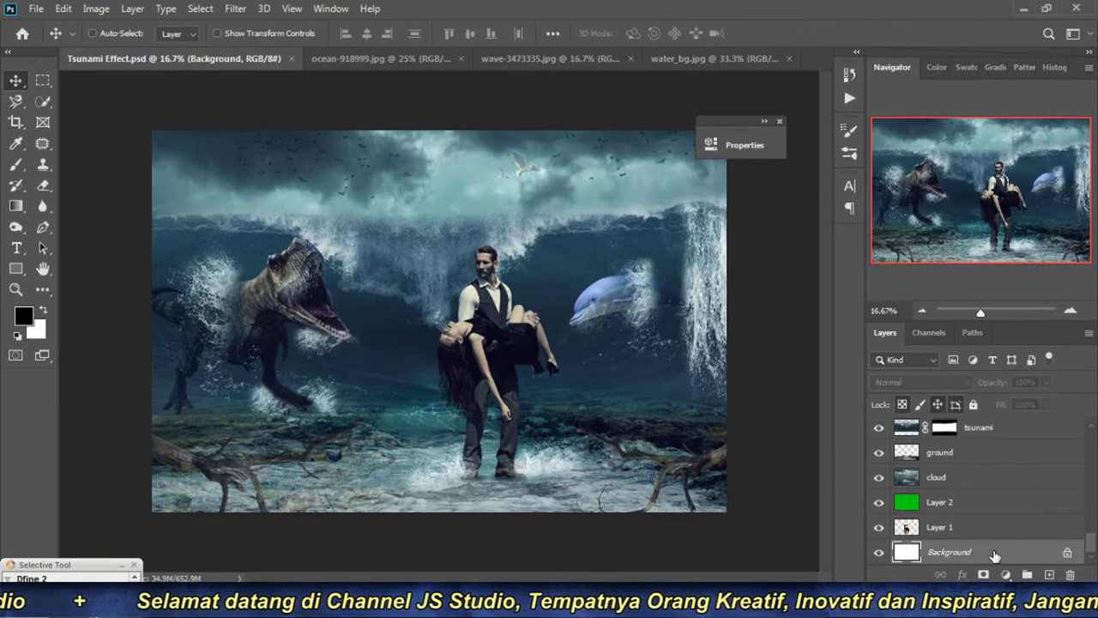